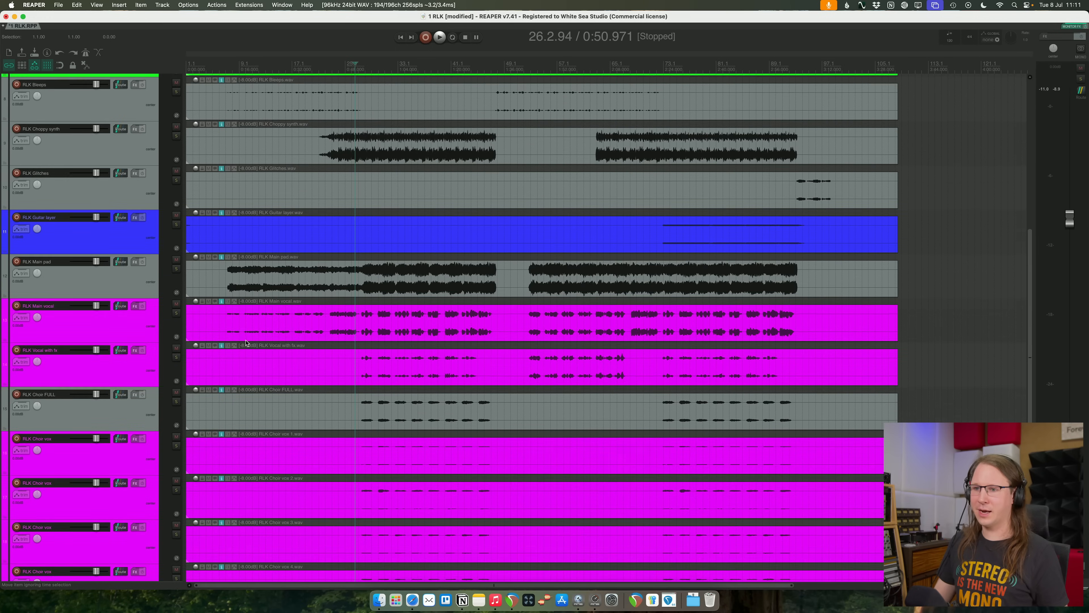
# - Mute the tracks from RLK Main vocal down through RLK Vocal ending
pyautogui.click(76, 320)
pyautogui.scroll(-5, 138, 566)
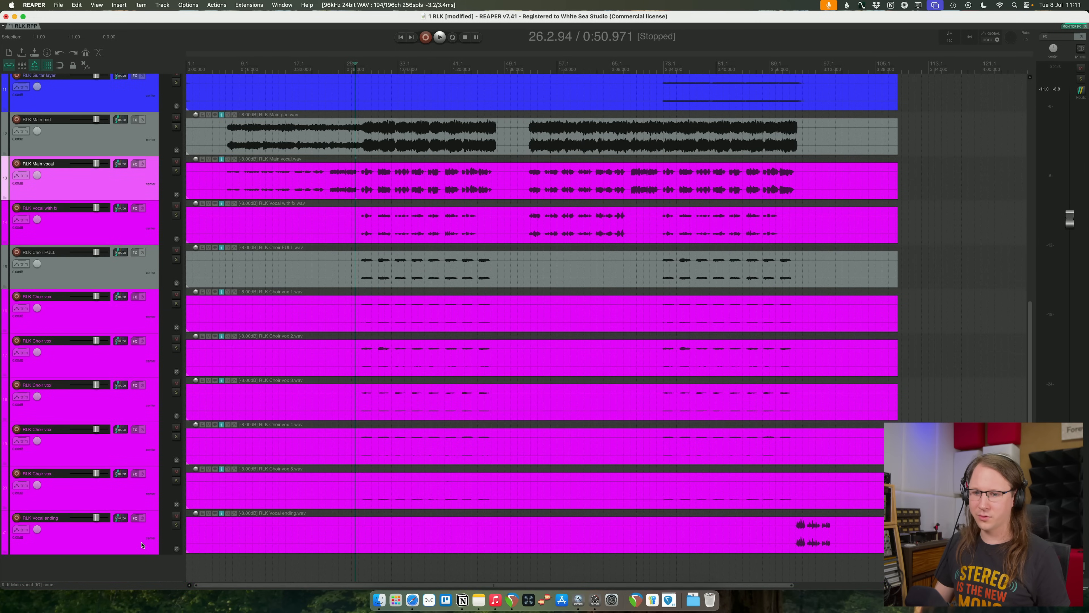
pyautogui.keyDown('shift'); pyautogui.click(142, 544); pyautogui.keyUp('shift')
pyautogui.press('F5')
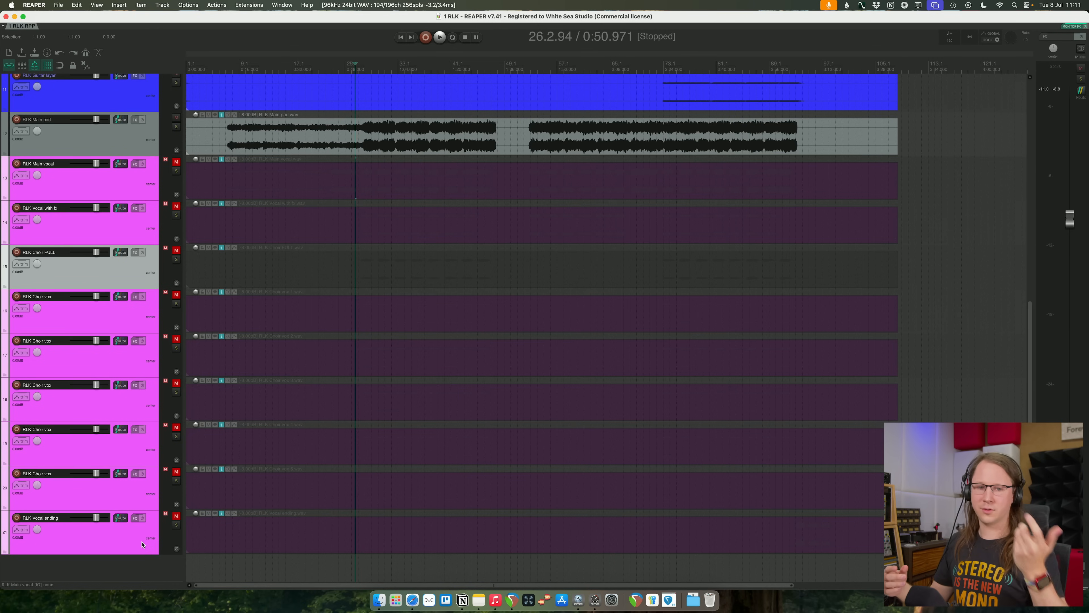
# - Mute the RLK Main pad, Guitar layer, Glitches and Choppy synth tracks as well
pyautogui.scroll(15, 189, 488)
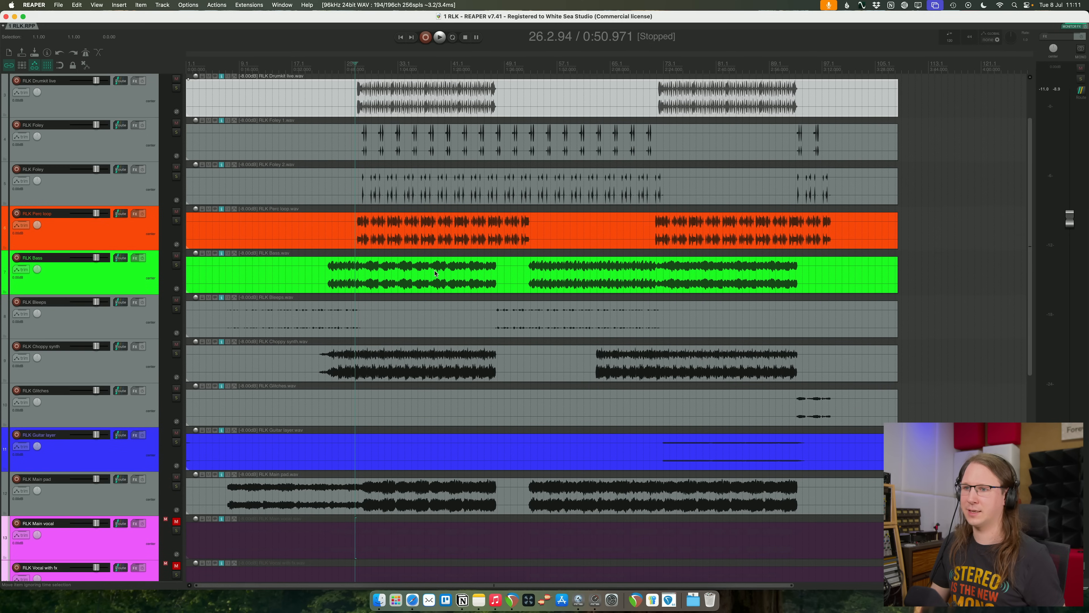
pyautogui.click(299, 114)
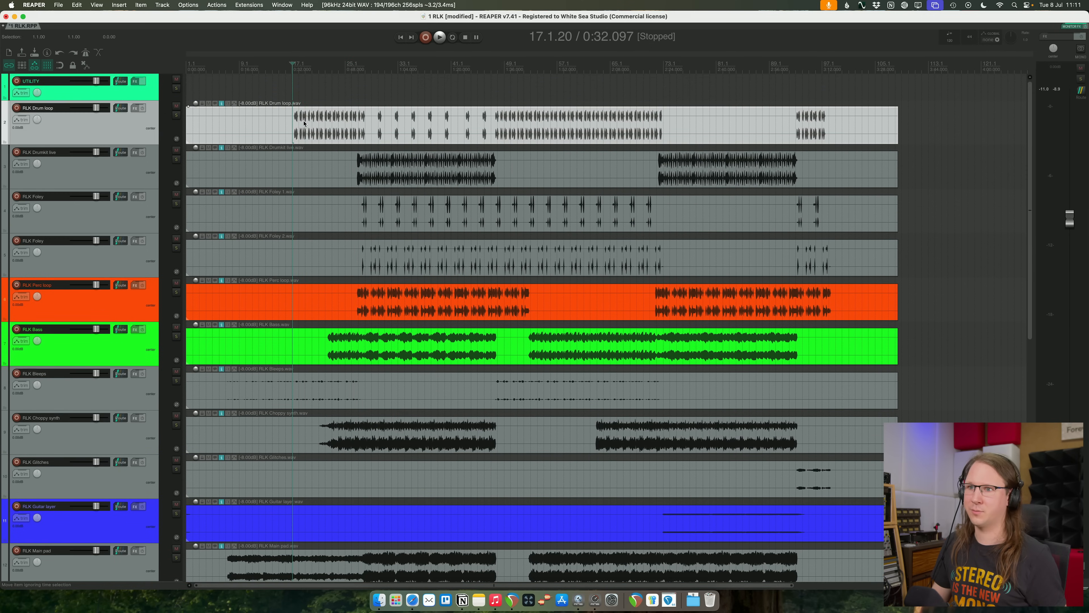
pyautogui.scroll(-8, 329, 260)
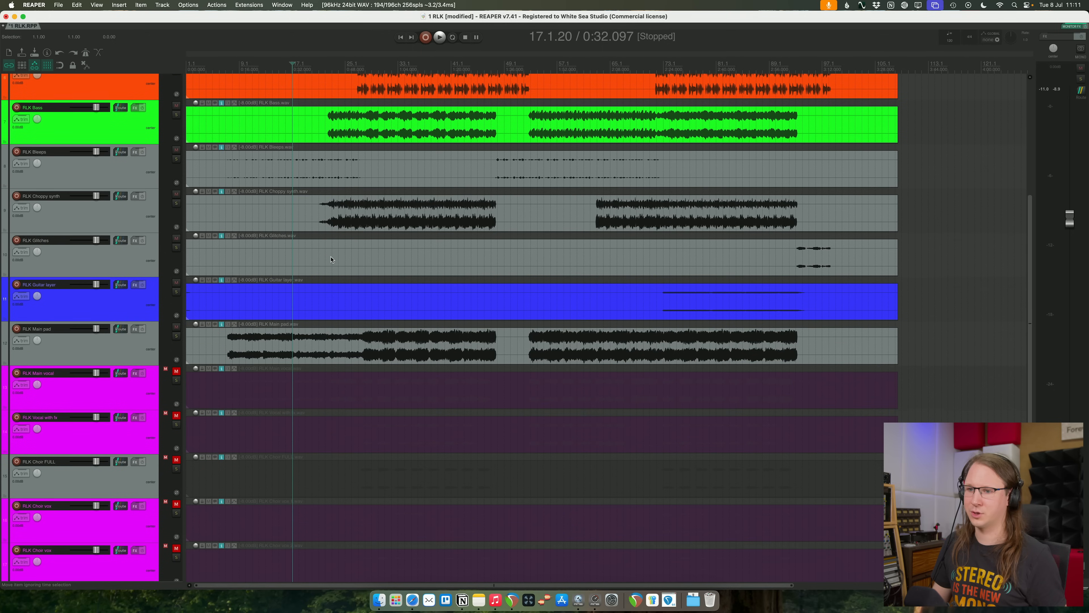
pyautogui.click(106, 346)
pyautogui.click(176, 327)
pyautogui.click(176, 283)
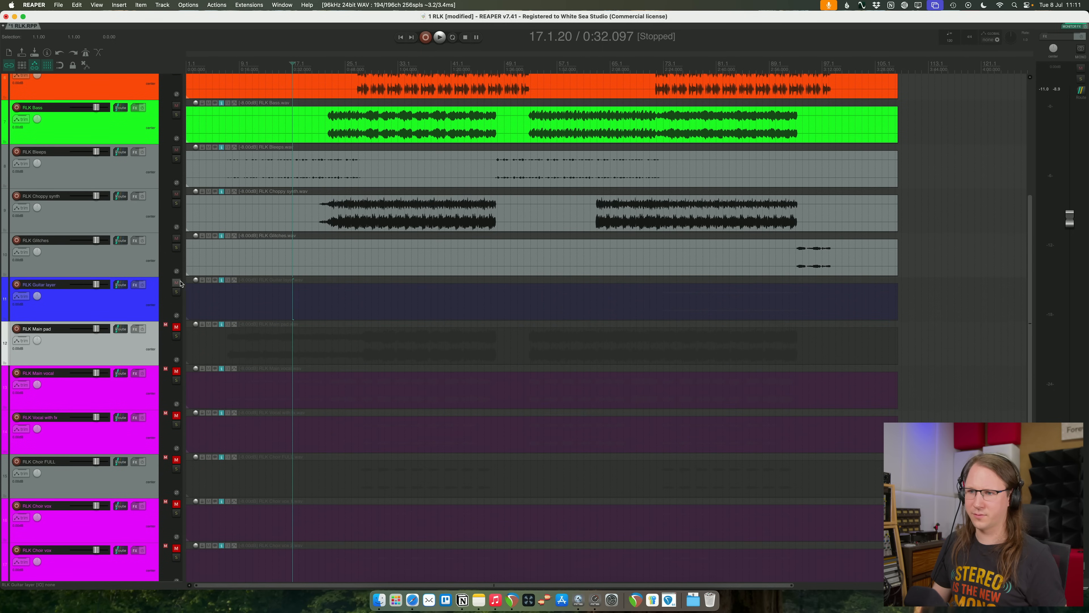
pyautogui.click(176, 239)
pyautogui.click(177, 194)
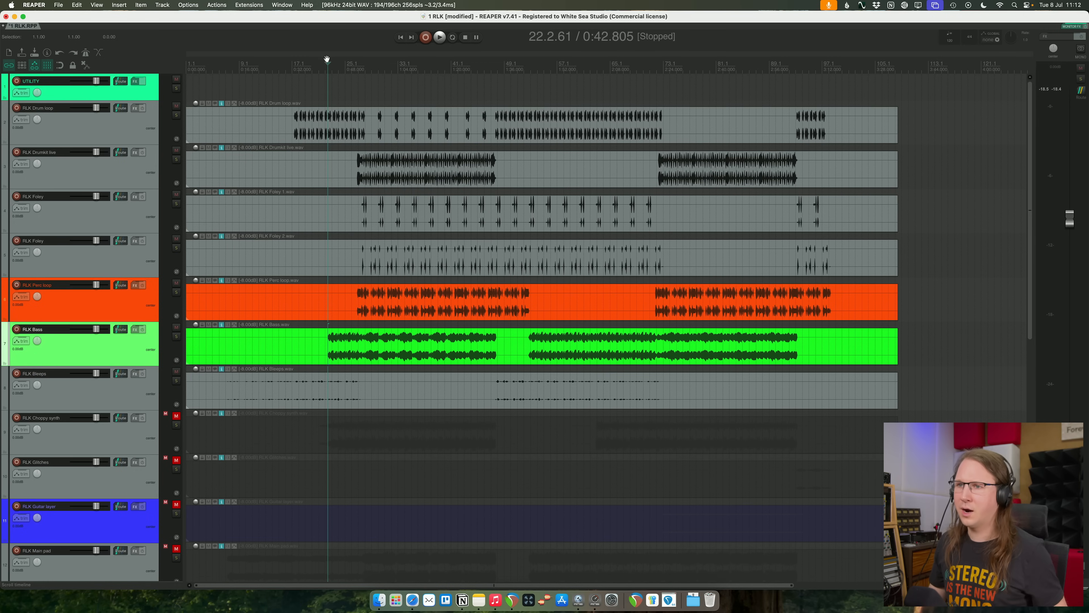
# - During playback, insert Pro-Q 4 on RLK Drum loop, boosting about 5.3 dB at 10.8 kHz and cutting about 5.2 dB at 144 Hz
pyautogui.click(296, 64)
pyautogui.press('space')
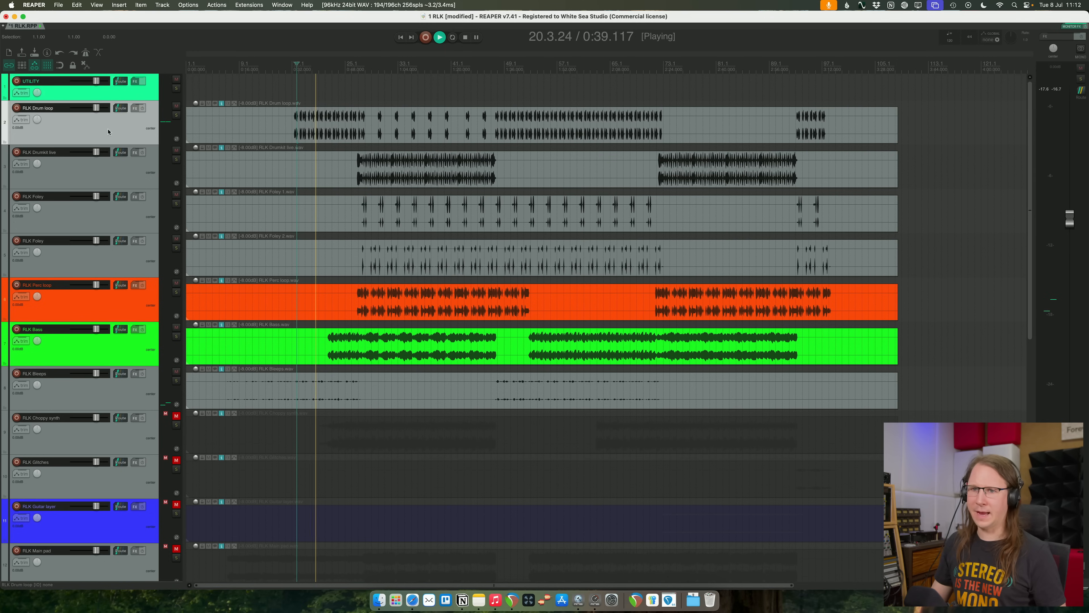
pyautogui.press('f')
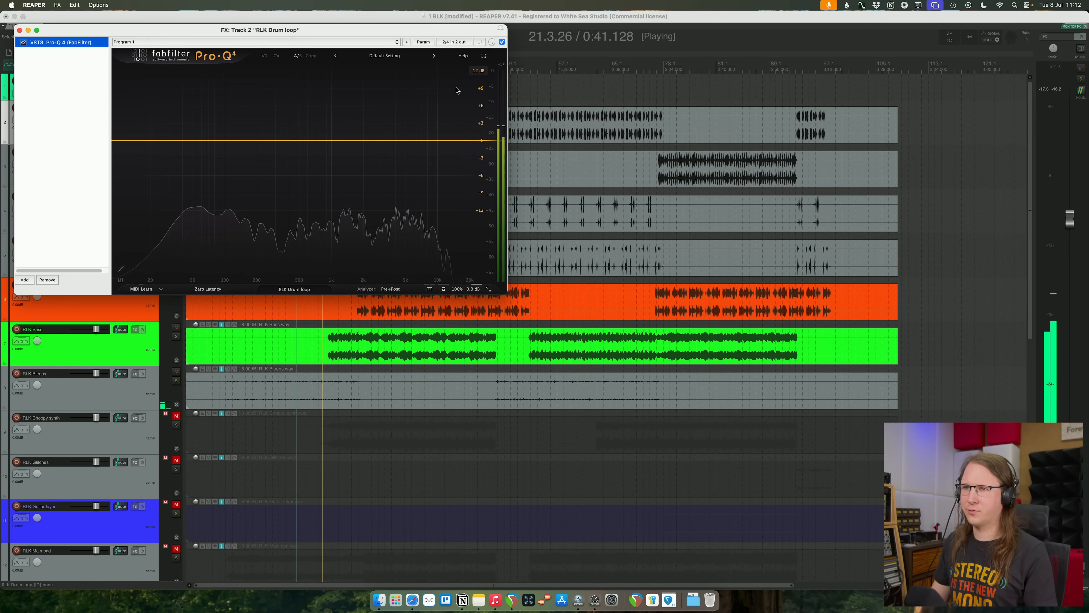
pyautogui.moveTo(316, 31); pyautogui.dragTo(538, 205)
pyautogui.moveTo(589, 312); pyautogui.dragTo(664, 287)
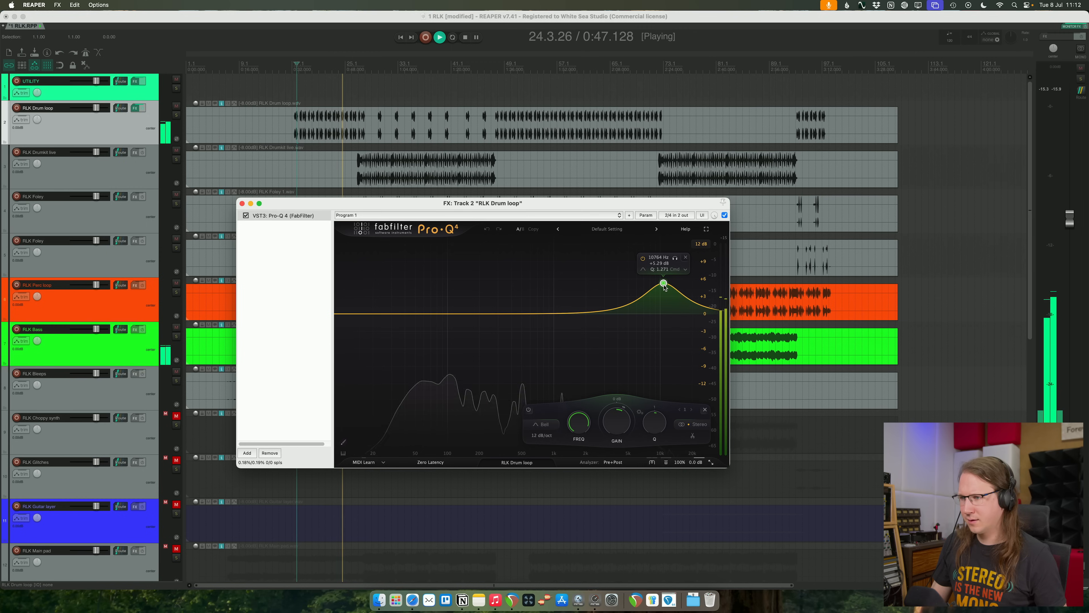
pyautogui.moveTo(470, 314); pyautogui.dragTo(464, 339)
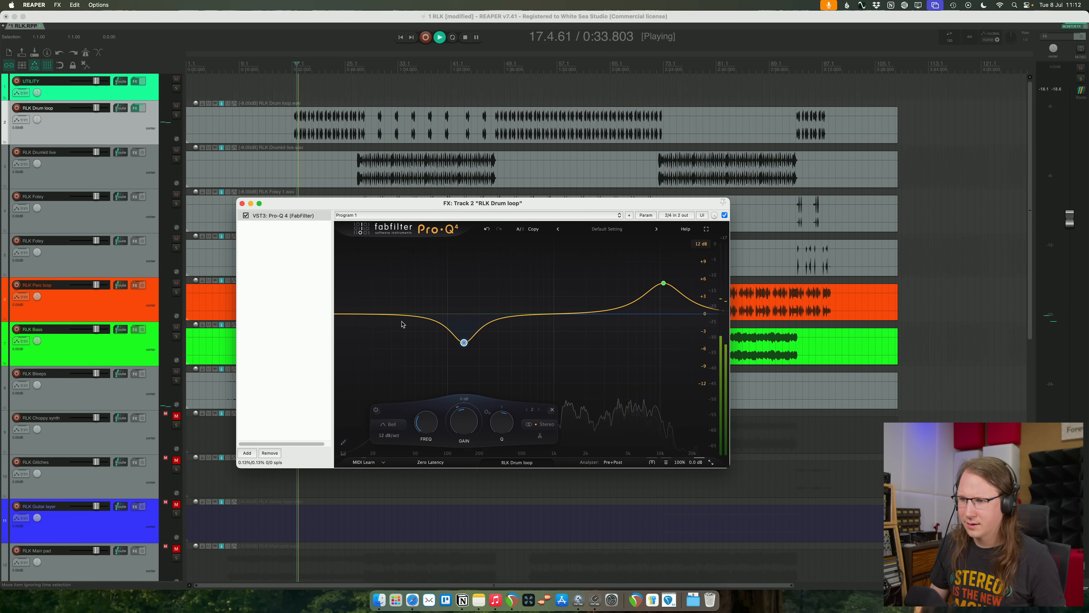
# - Add a narrow low-end bell boost of about 1.8 dB near 45 Hz with a Q of 2.514 to the drum loop EQ
pyautogui.moveTo(407, 312); pyautogui.dragTo(409, 307)
pyautogui.click(369, 424)
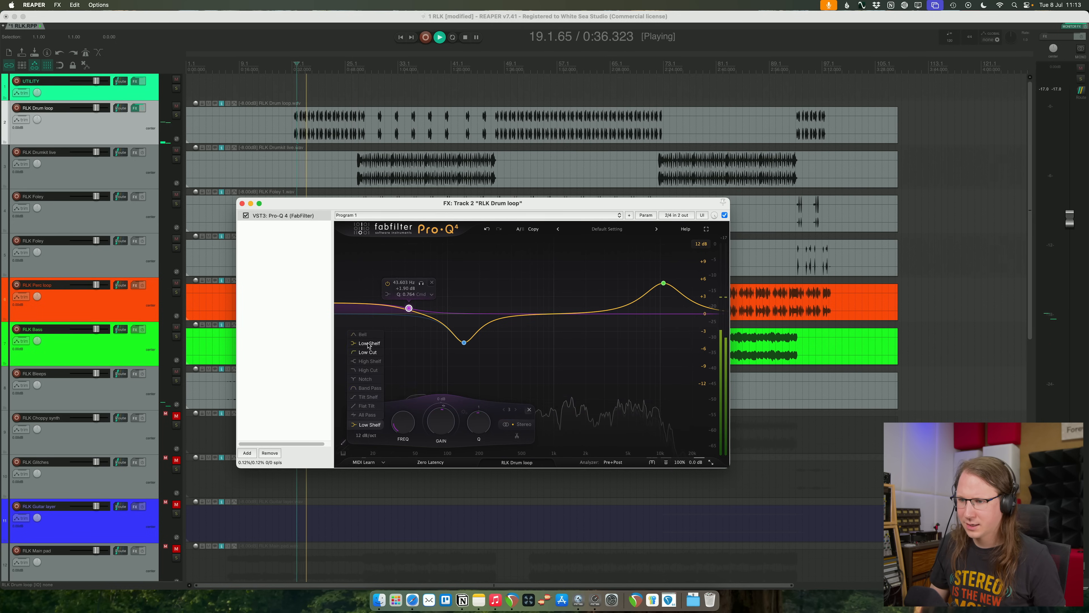
pyautogui.click(369, 342)
pyautogui.scroll(5, 414, 300)
pyautogui.moveTo(411, 305)
pyautogui.mouseDown()
pyautogui.moveTo(416, 260)
pyautogui.moveTo(419, 325)
pyautogui.mouseUp()
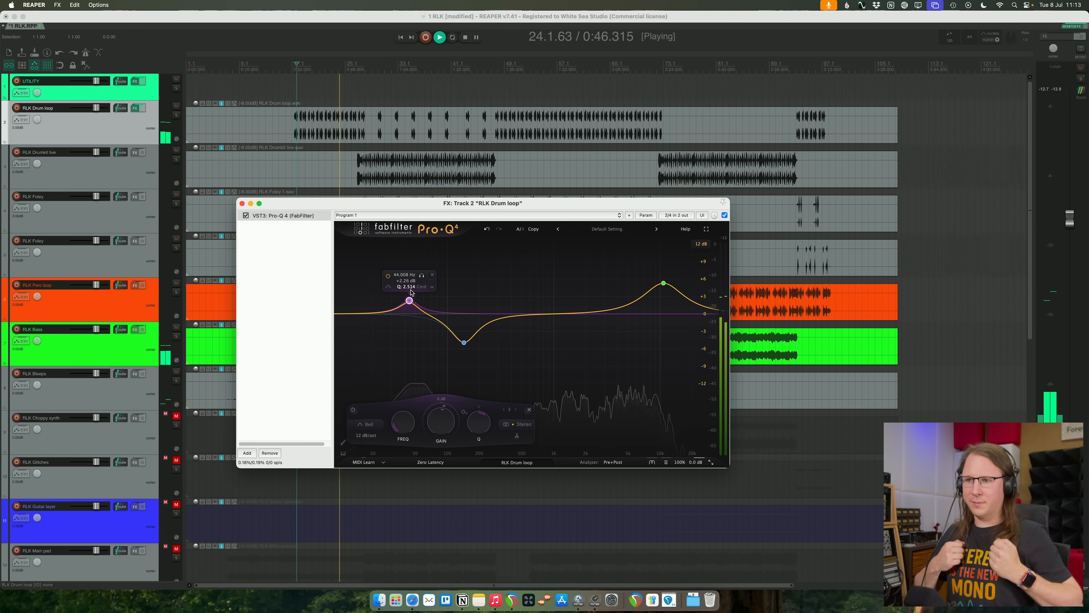
pyautogui.moveTo(410, 292)
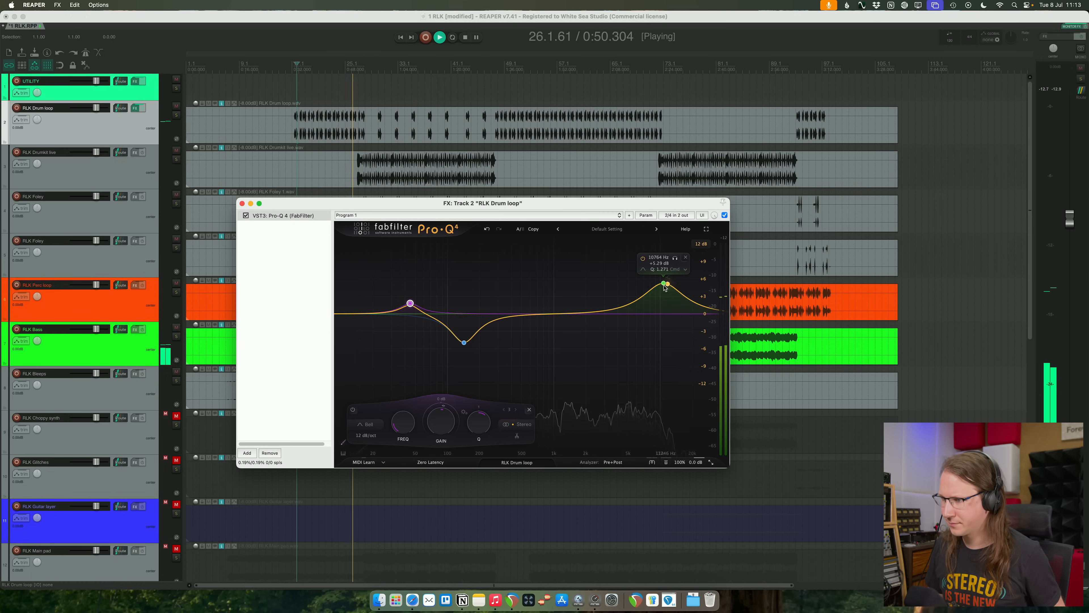
# - Slightly lower the drum loop's 10.8 kHz boost and, with the track soloed, add a bell cut around 1 kHz
pyautogui.moveTo(664, 284); pyautogui.dragTo(664, 289)
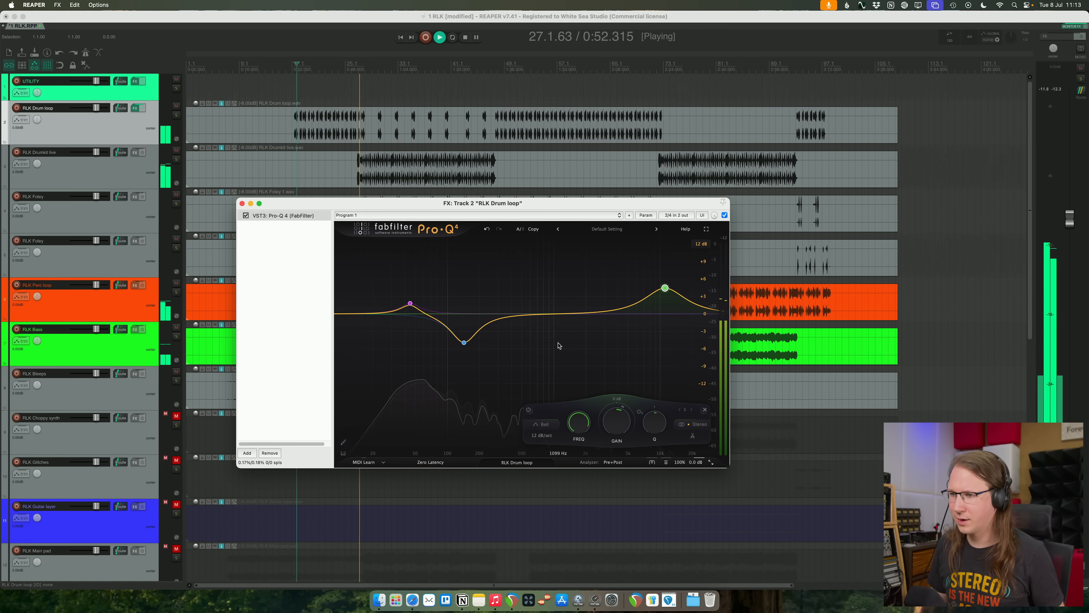
pyautogui.moveTo(557, 314); pyautogui.dragTo(559, 280)
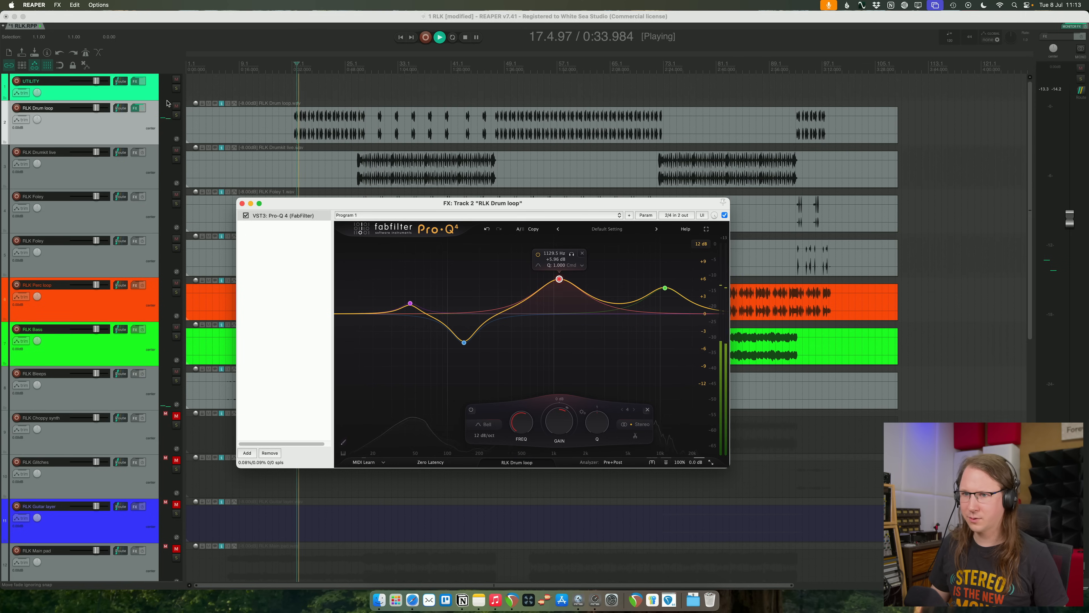
pyautogui.click(176, 116)
pyautogui.moveTo(559, 279); pyautogui.dragTo(552, 327)
pyautogui.scroll(3, 552, 331)
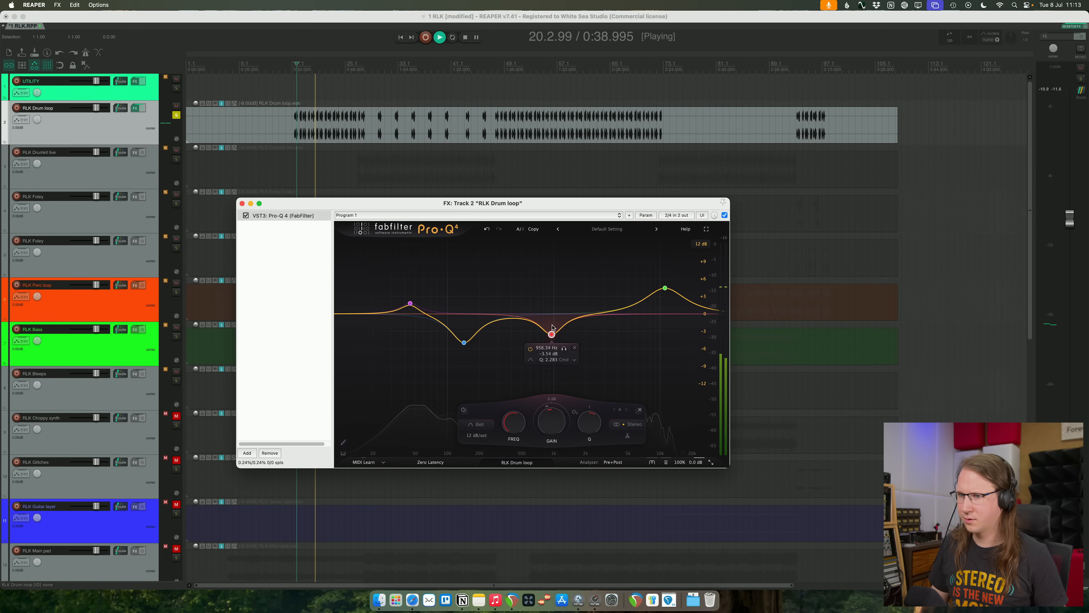
# - Compare the soloed drum loop with Pro-Q 4 bypassed and enabled, replay it, and close the effects window
pyautogui.click(245, 216)
pyautogui.click(246, 216)
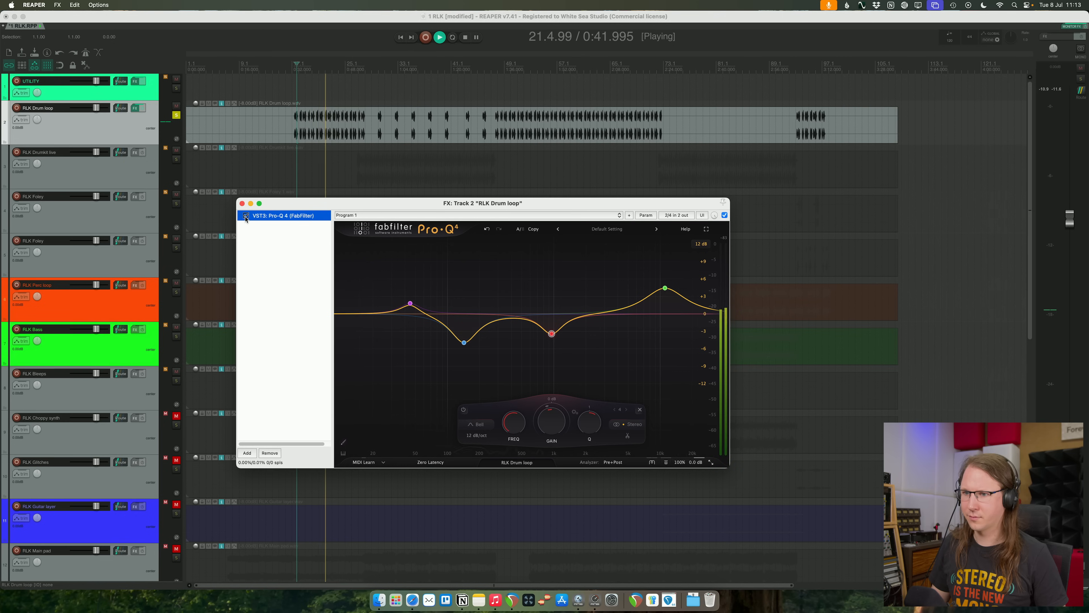
pyautogui.click(245, 216)
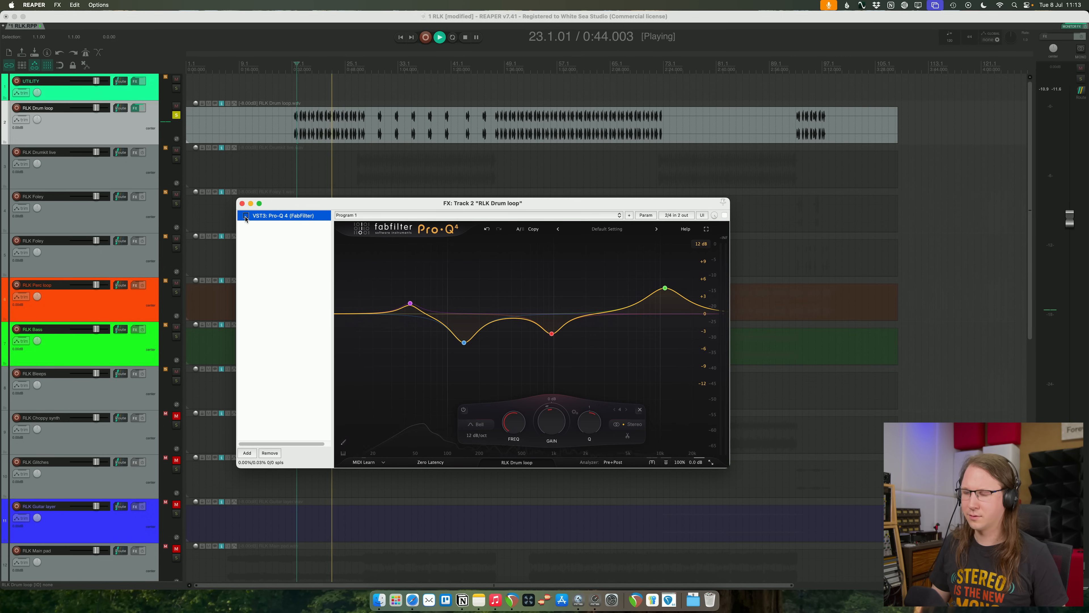
pyautogui.click(246, 216)
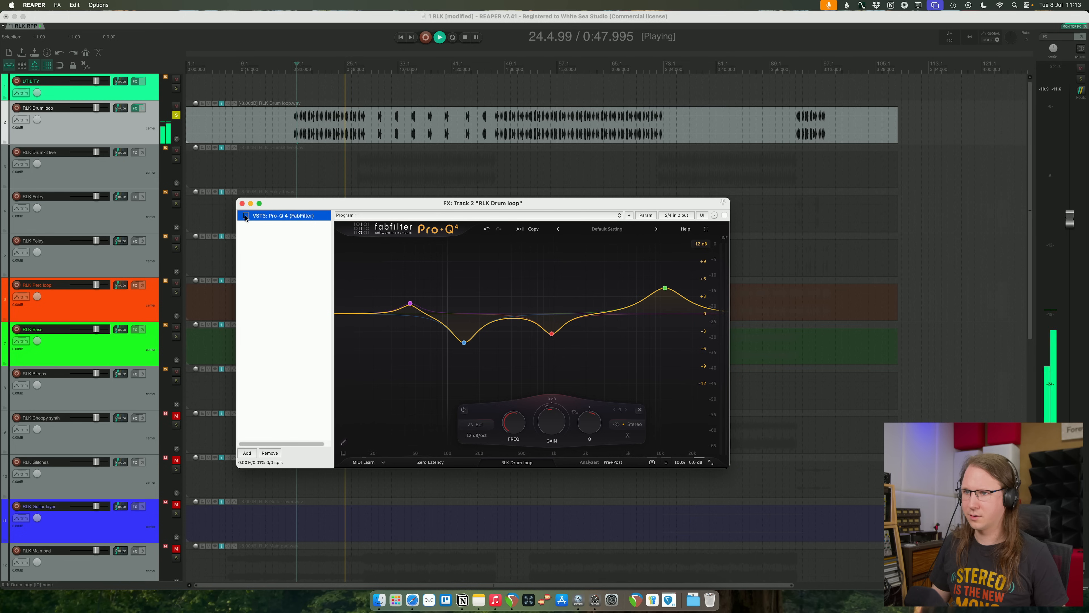
pyautogui.click(245, 216)
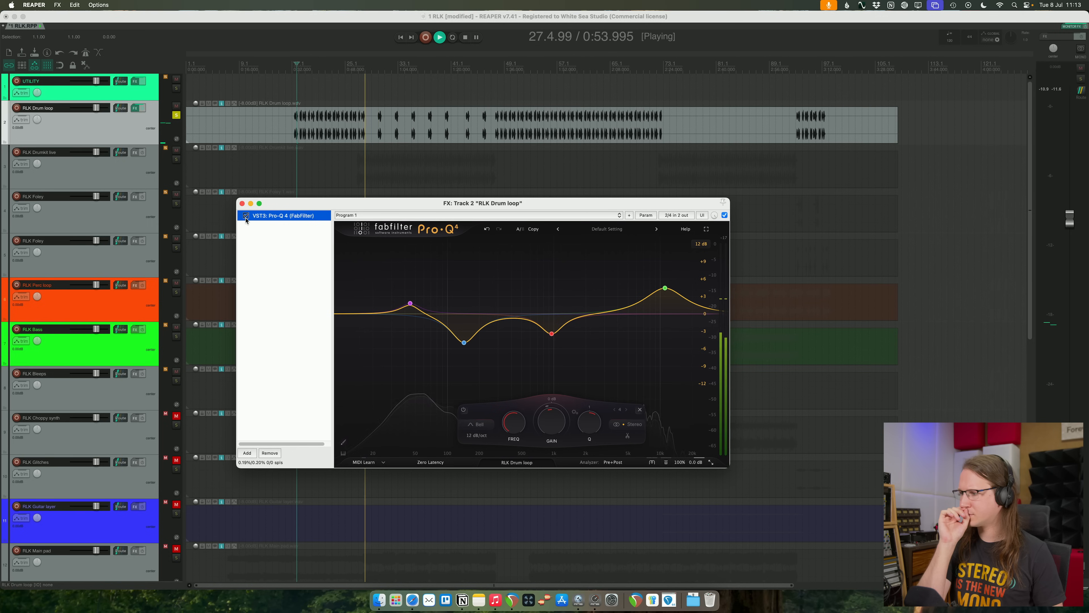
pyautogui.press('space')
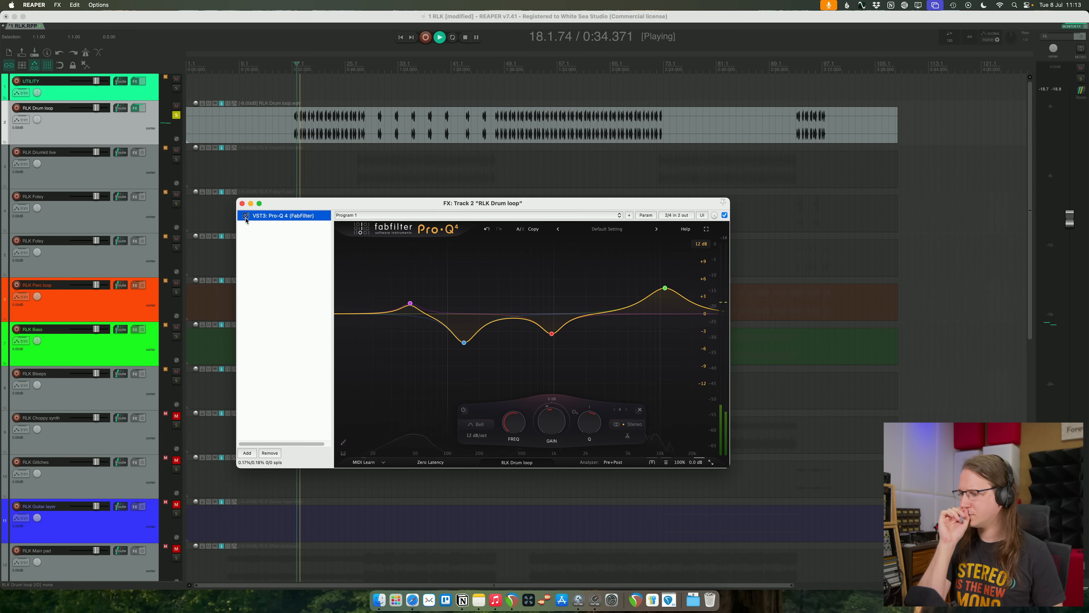
pyautogui.press('space')
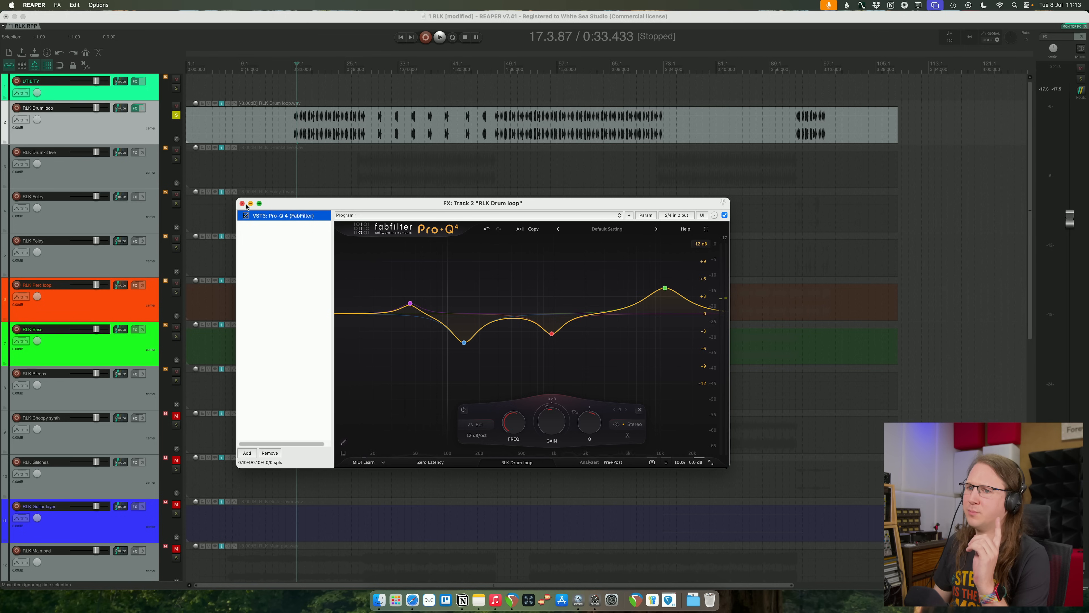
pyautogui.click(243, 203)
# - Try narrowing the RLK Drum loop track's stereo width in its routing settings during playback
pyautogui.click(119, 110)
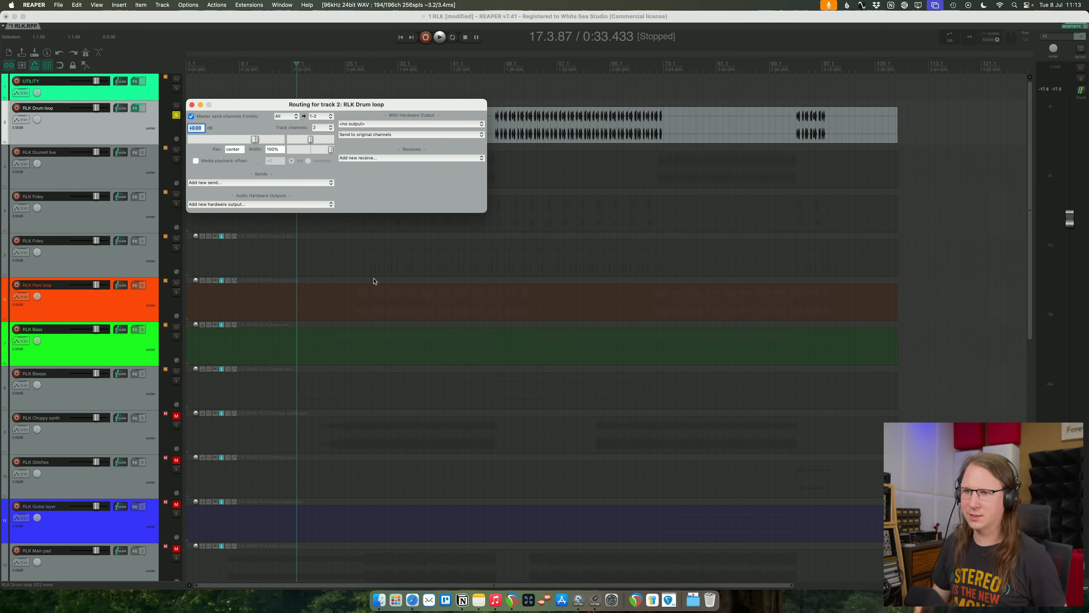
pyautogui.press('space')
pyautogui.moveTo(331, 152); pyautogui.dragTo(310, 156)
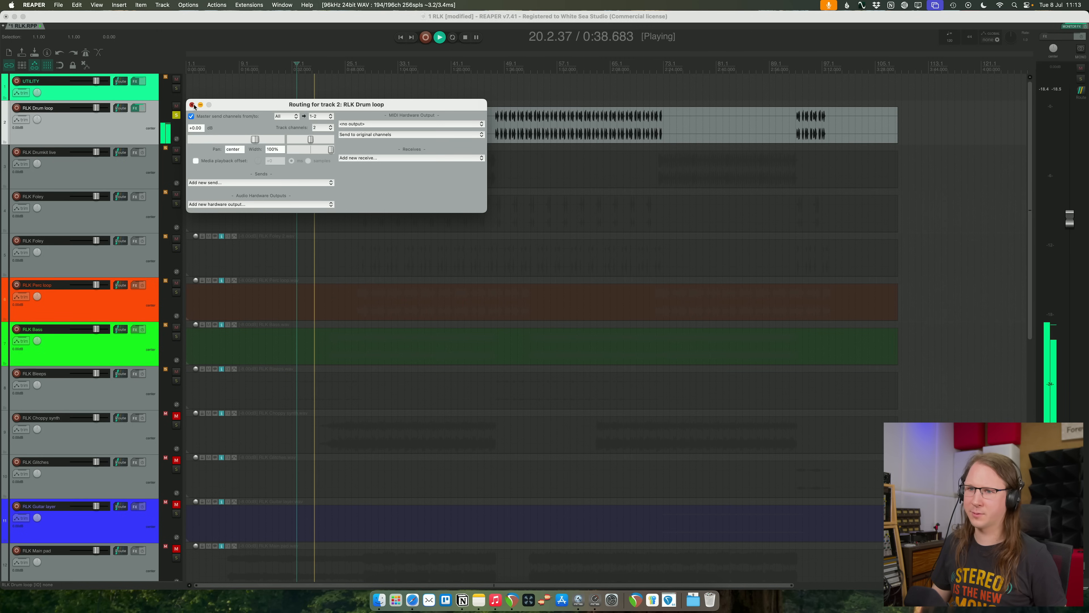
# - Solo RLK Drumkit live instead of RLK Drum loop and play from where the live kit enters
pyautogui.click(148, 177)
pyautogui.click(176, 159)
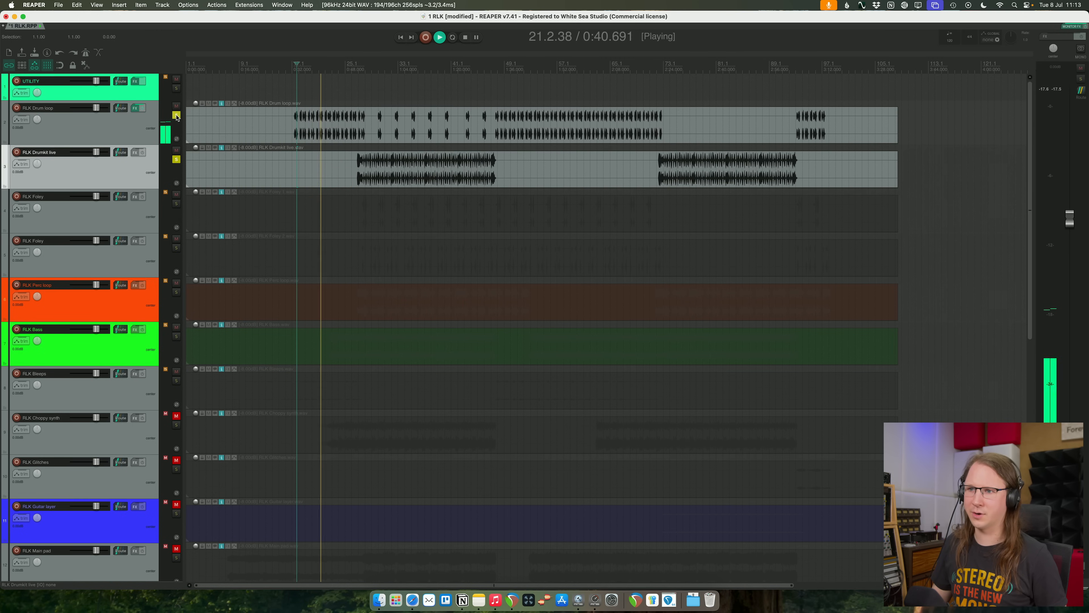
pyautogui.click(176, 115)
pyautogui.press('space')
pyautogui.click(359, 163)
pyautogui.press('space')
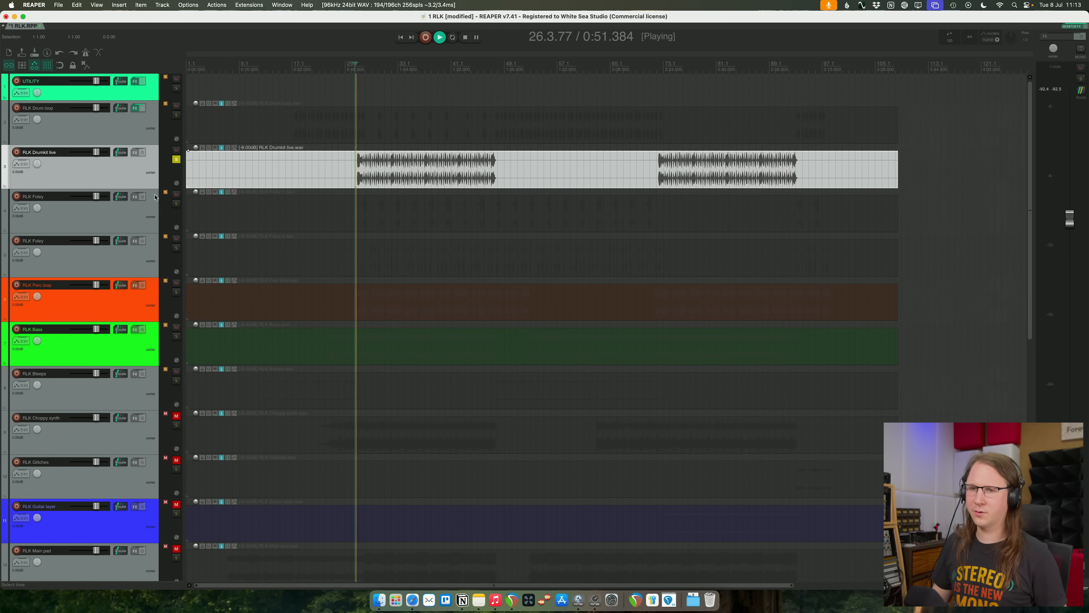
# - Insert a Pro-Q 4 equalizer on the RLK Drumkit live track and place its window clear of the track
pyautogui.moveTo(230, 147)
pyautogui.press('q')
pyautogui.moveTo(325, 31); pyautogui.dragTo(528, 198)
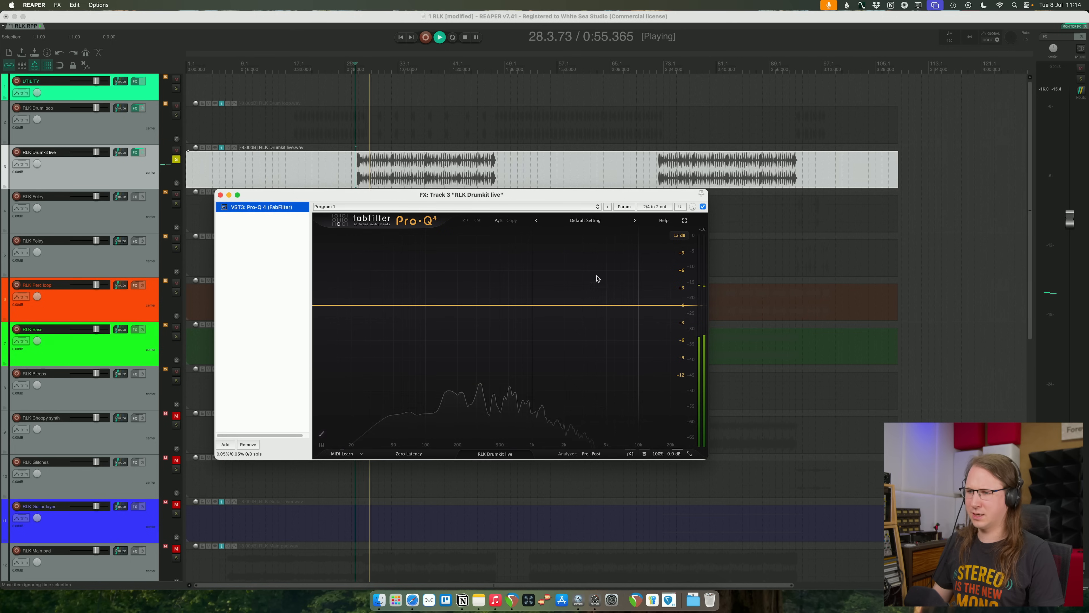
# - Try a strong bell boost around 8.5 kHz on the live drum kit, then delete that band
pyautogui.moveTo(574, 297); pyautogui.dragTo(630, 263)
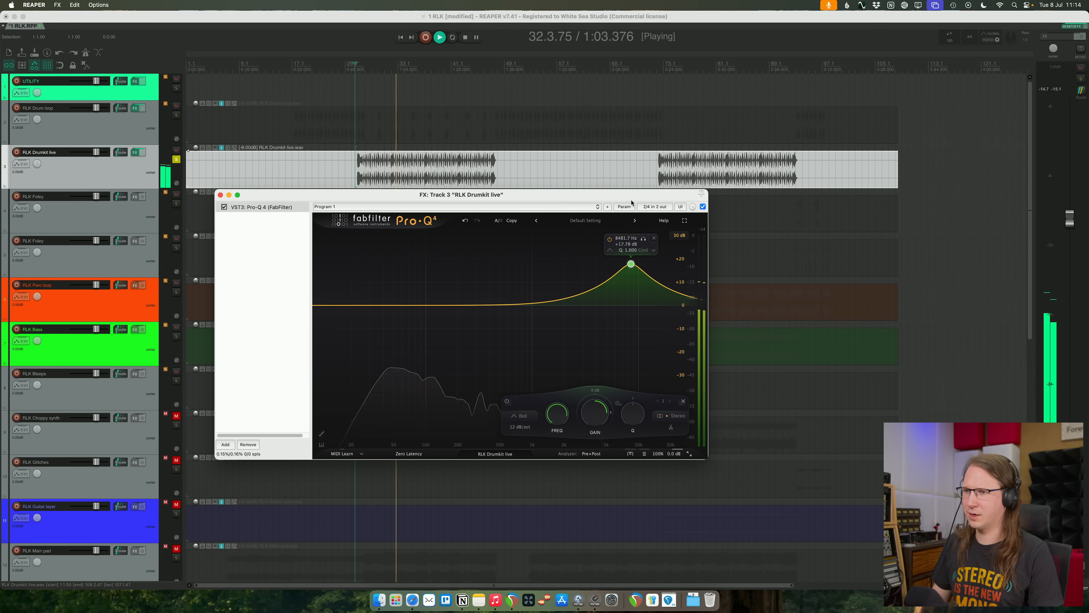
pyautogui.moveTo(630, 208); pyautogui.dragTo(635, 353)
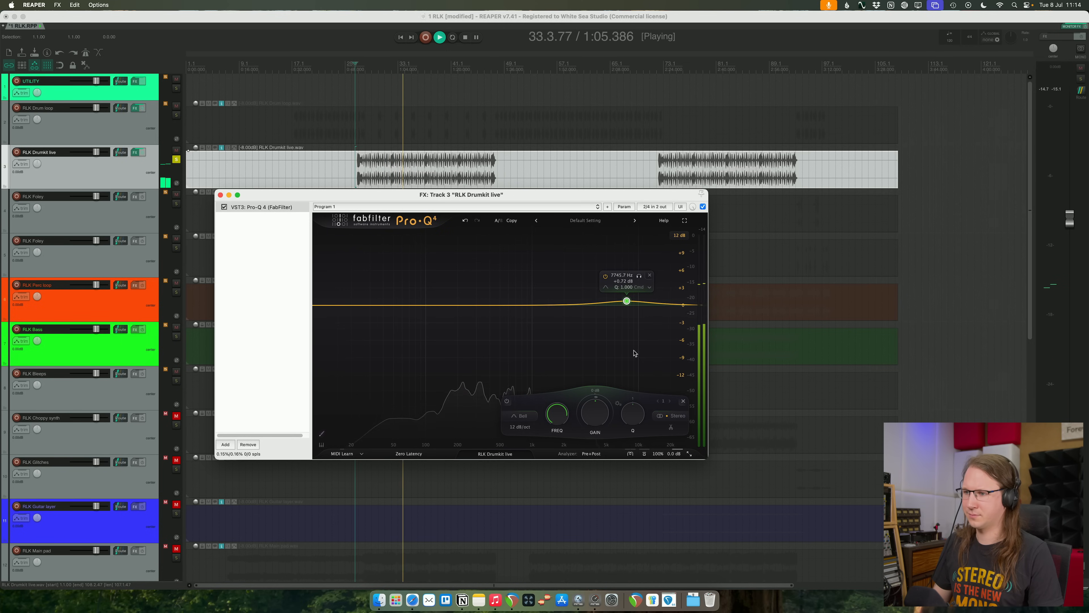
pyautogui.click(683, 402)
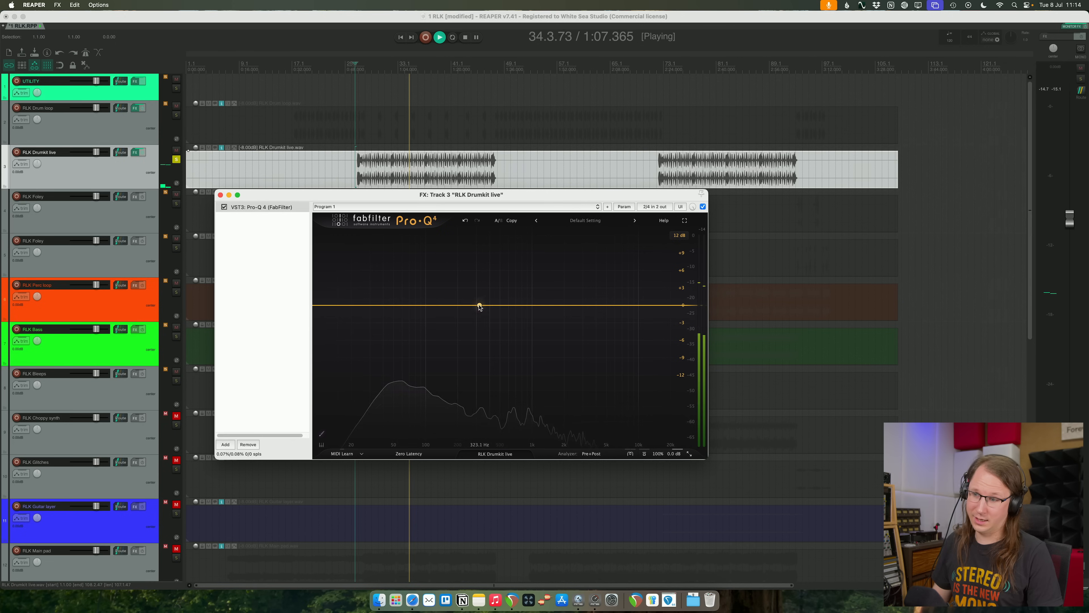
# - Cut the live kit about 1.4 dB near 280 Hz, add an upper-mid bell boost, and replay the section
pyautogui.moveTo(478, 345); pyautogui.dragTo(556, 276)
pyautogui.click(276, 348)
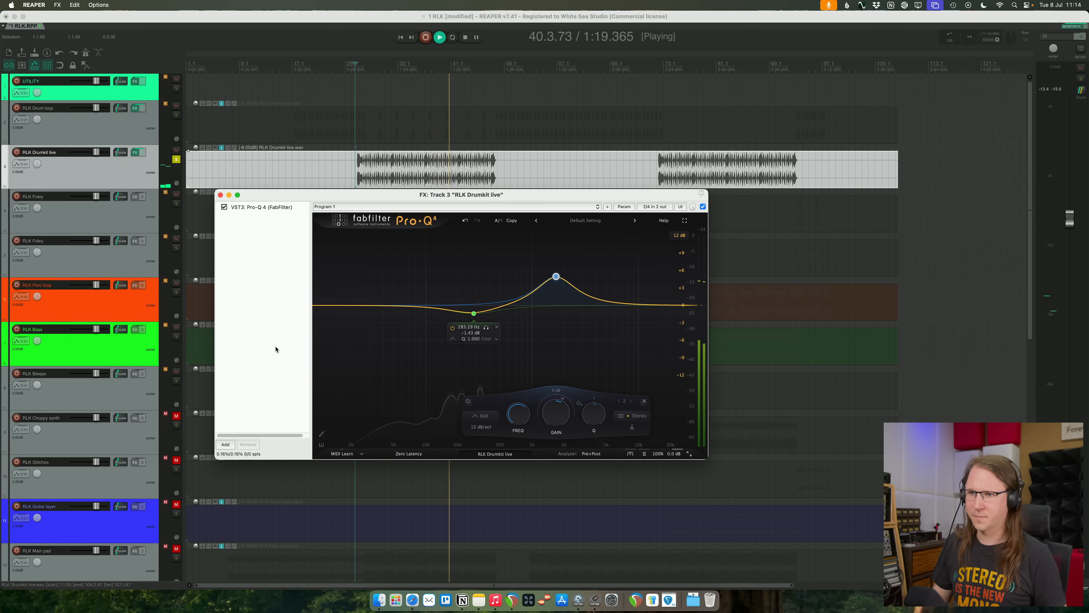
pyautogui.press('space')
pyautogui.press('space')
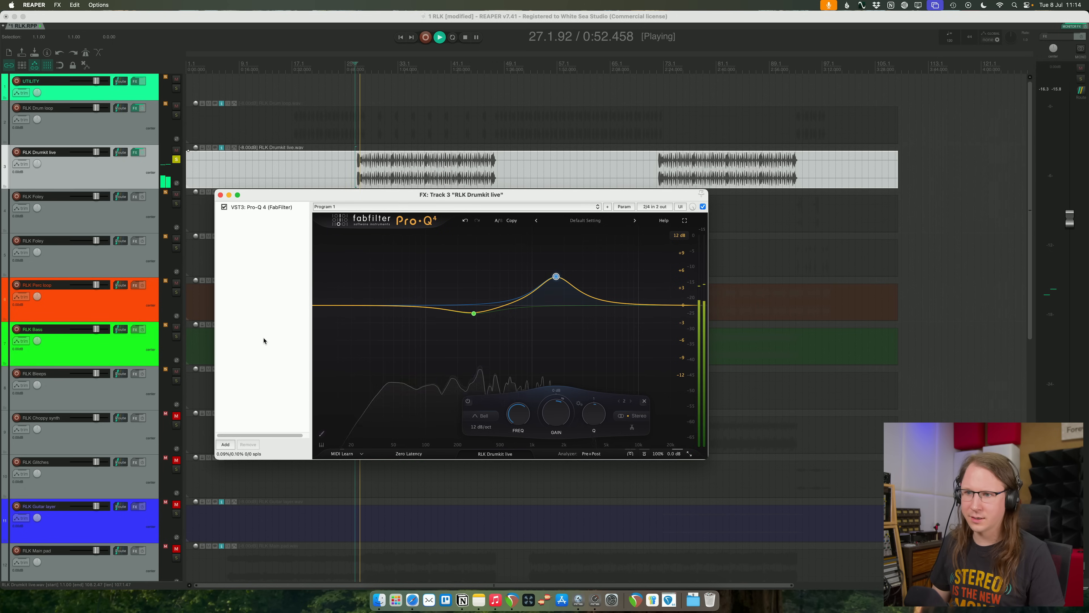
# - Add Saturn 2 after the equalizer on the live drum kit and try its Old Tape style with raised drive
pyautogui.click(427, 335)
pyautogui.moveTo(423, 375)
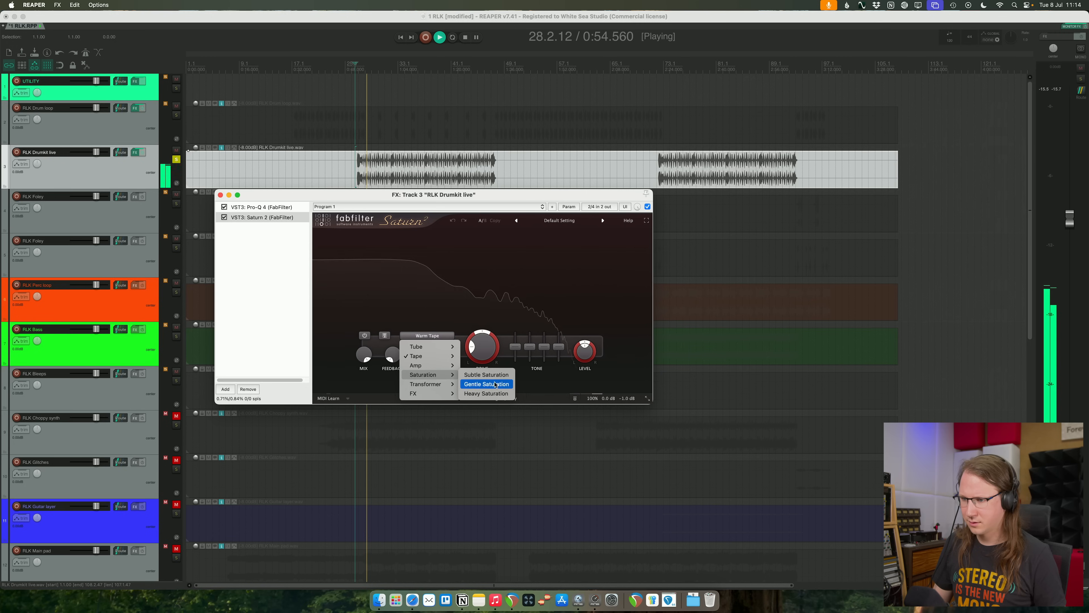
pyautogui.moveTo(445, 358)
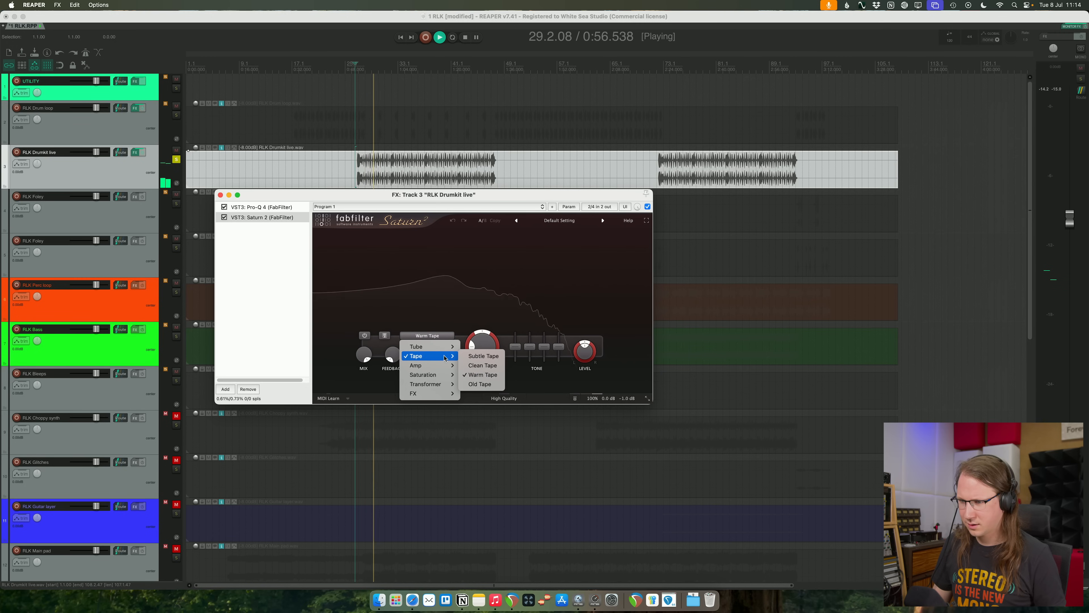
pyautogui.click(479, 384)
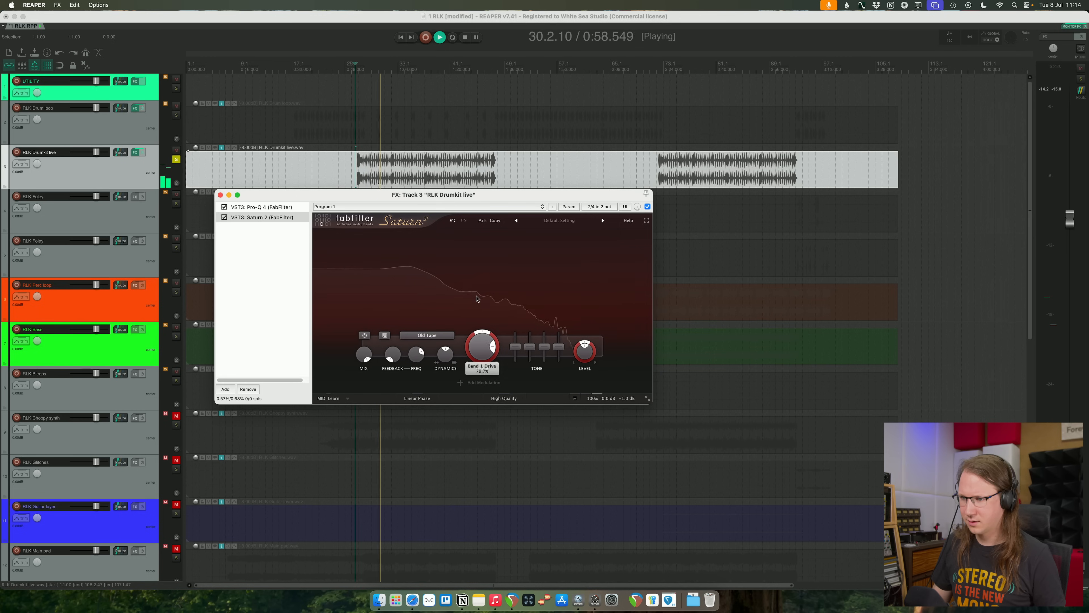
# - Switch the saturation to Warm Tape and split it into two bands with a strongly driven upper band
pyautogui.click(427, 335)
pyautogui.moveTo(446, 356)
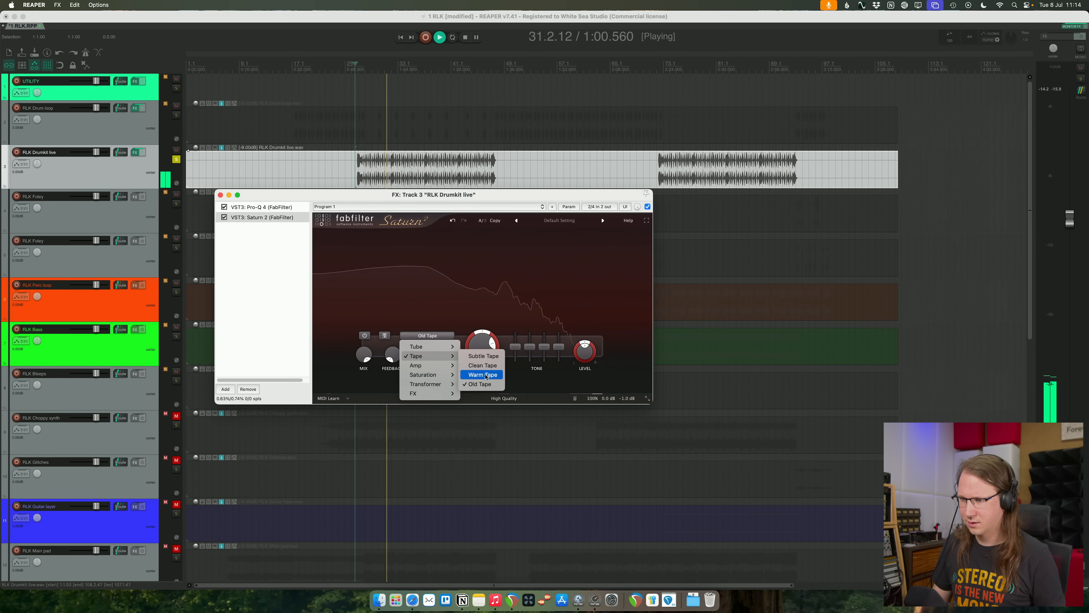
pyautogui.click(486, 376)
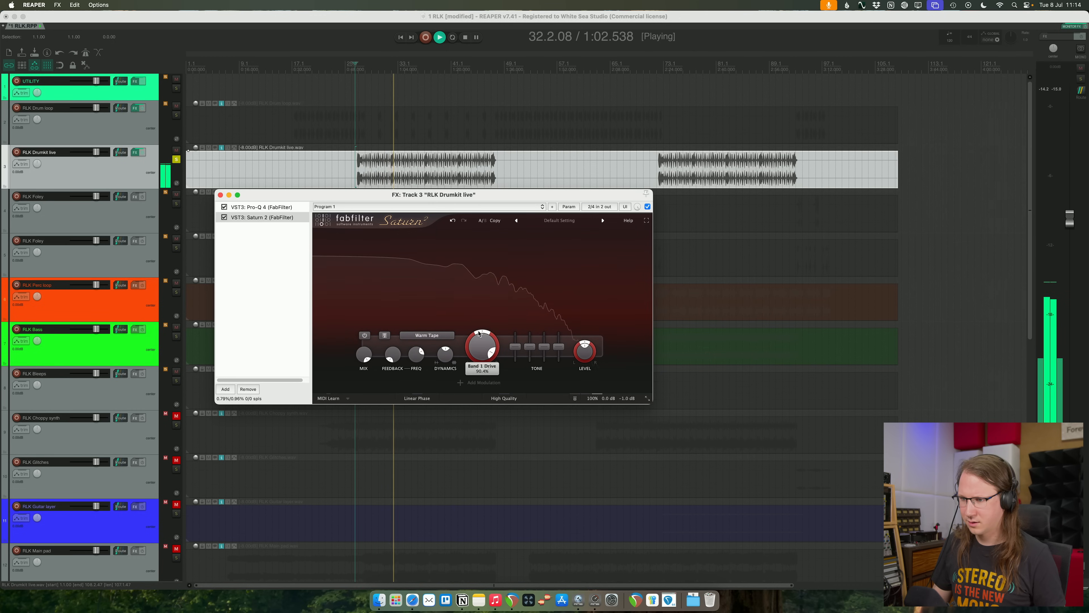
pyautogui.click(415, 234)
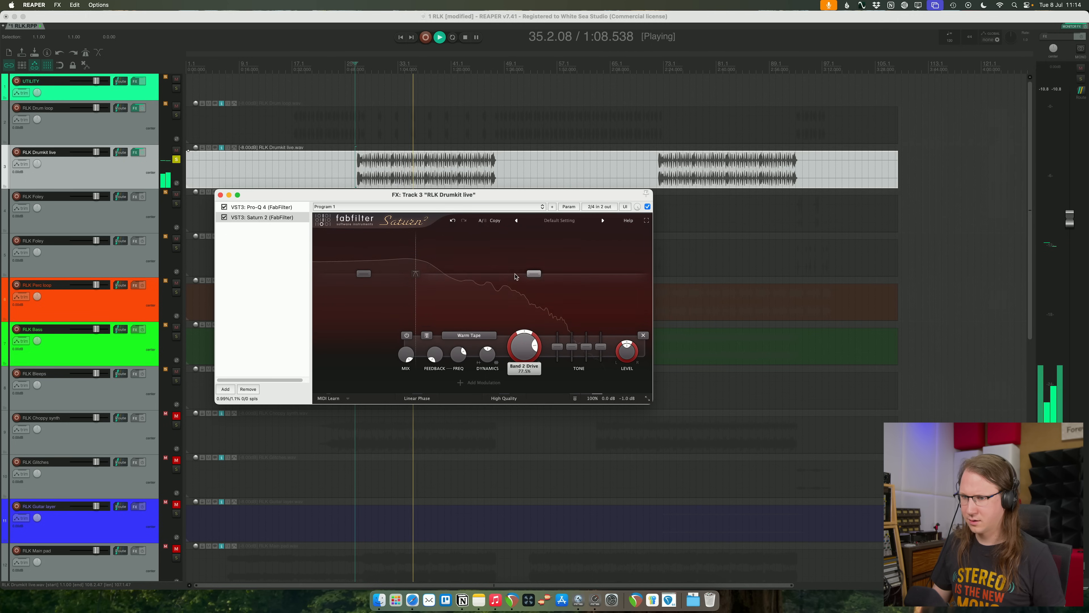
pyautogui.moveTo(517, 245); pyautogui.dragTo(517, 254)
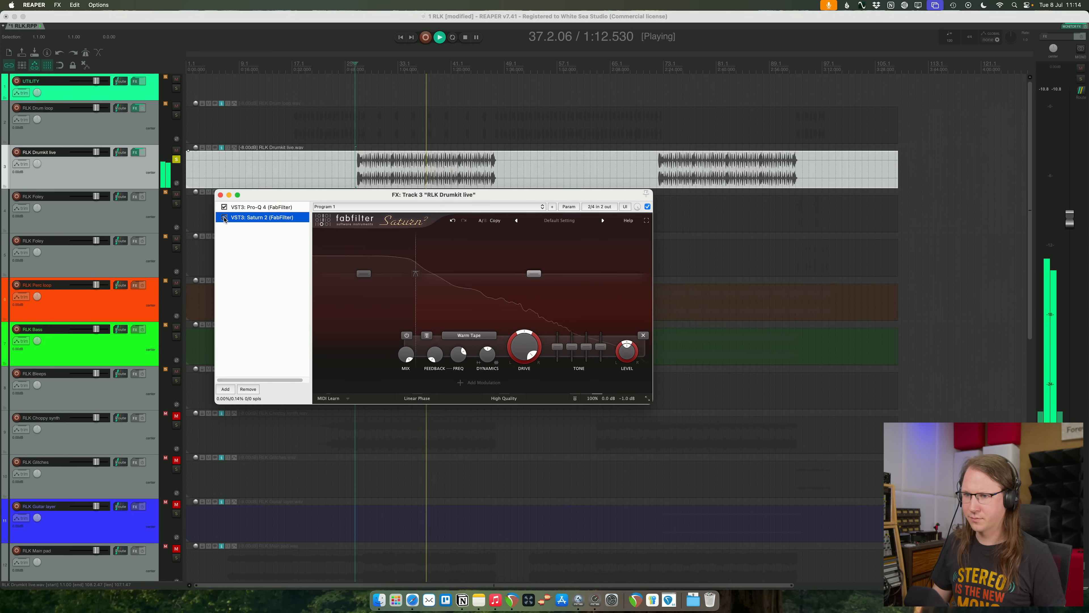
# - Compare the live kit with and without Saturn 2 while trimming its output gain to -6.0 dB
pyautogui.moveTo(620, 400)
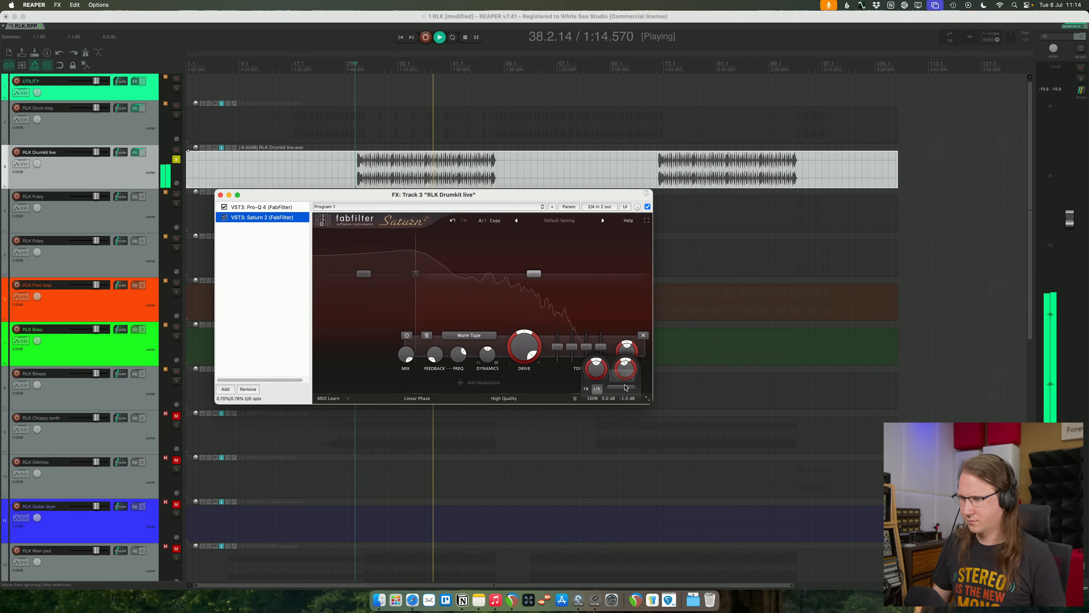
pyautogui.click(625, 378)
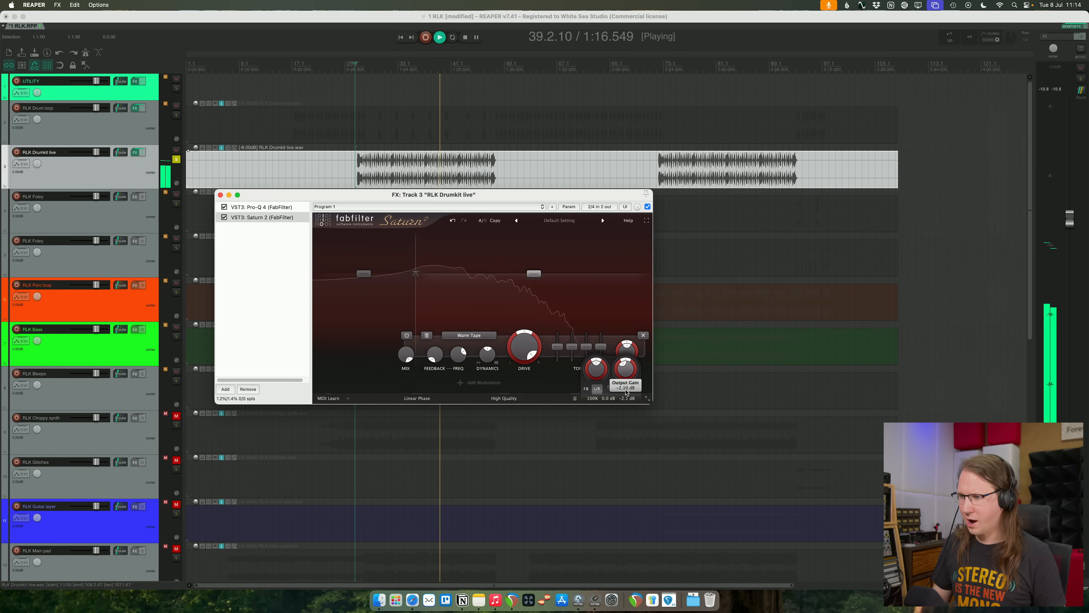
pyautogui.click(224, 218)
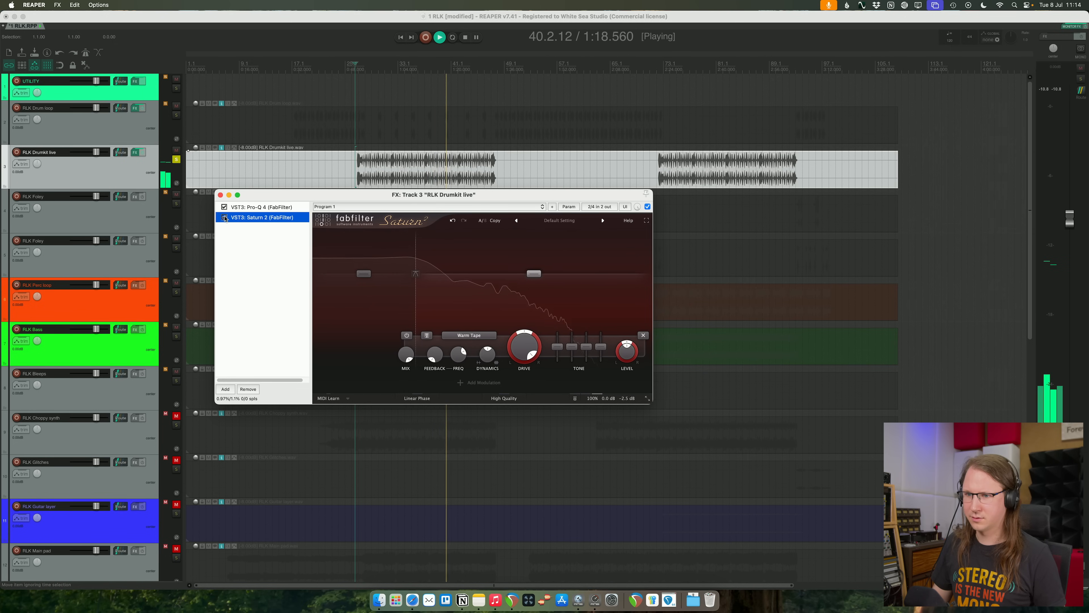
pyautogui.click(626, 399)
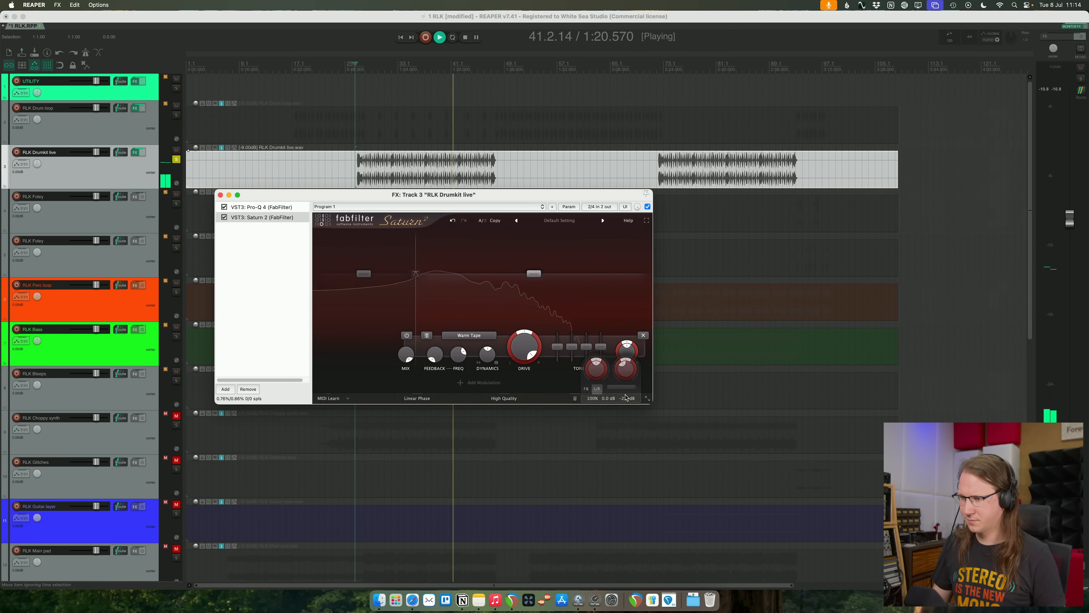
pyautogui.moveTo(631, 388); pyautogui.dragTo(630, 385)
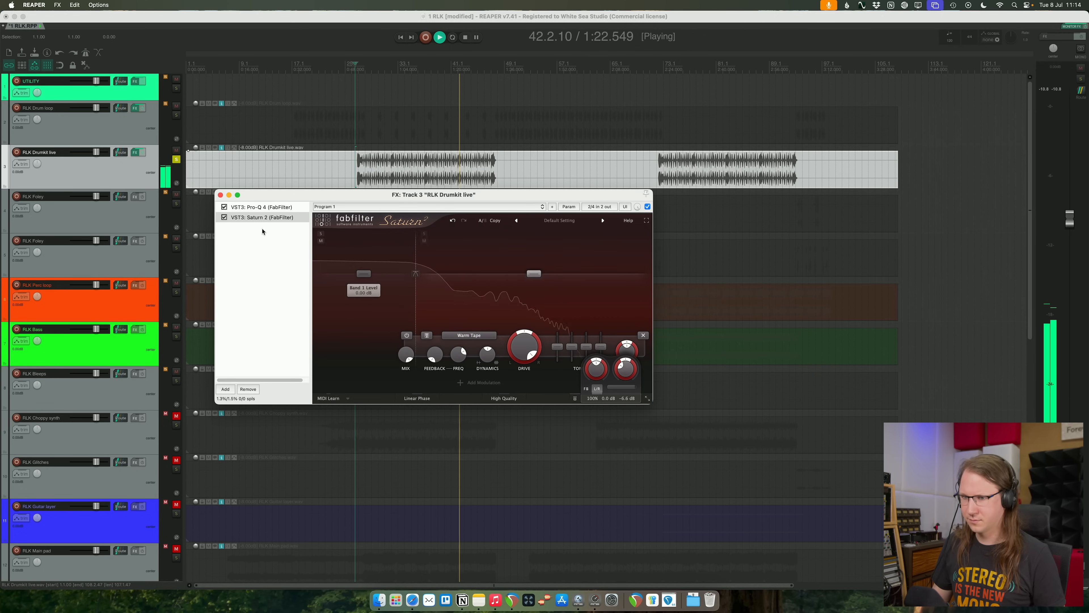
pyautogui.click(224, 218)
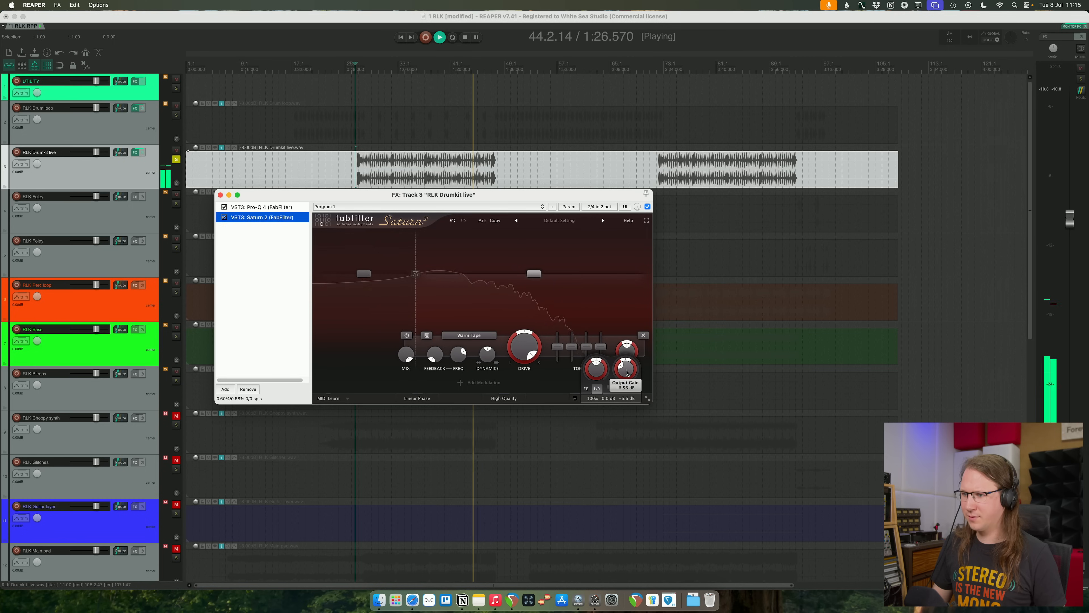
pyautogui.moveTo(627, 373); pyautogui.dragTo(629, 367)
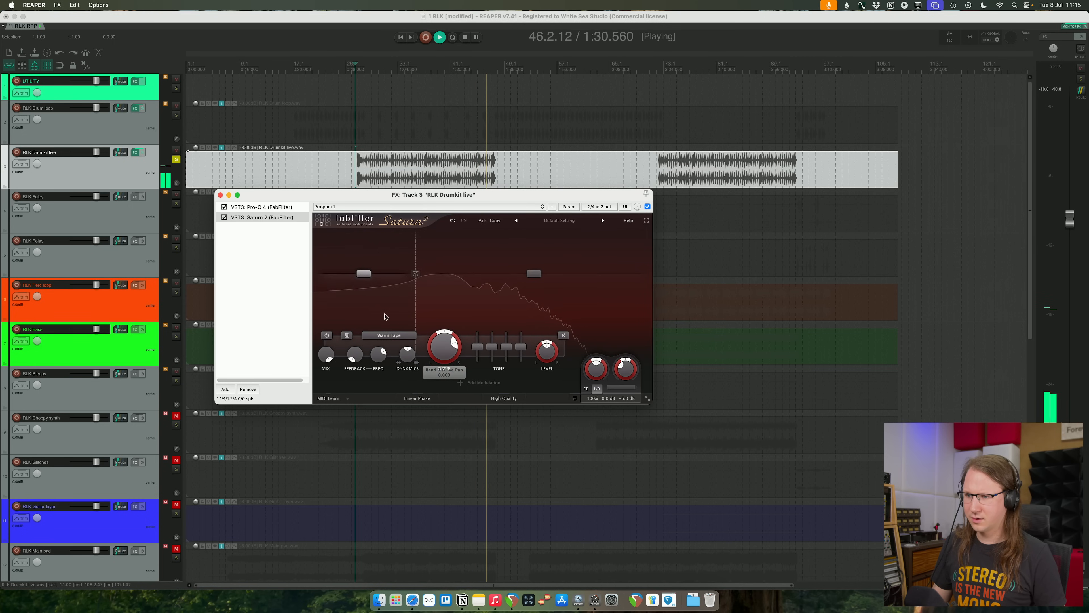
# - Try Heavy Saturation on the lower band, settle on Gentle Saturation at 100% drive, and slightly reduce that band's level
pyautogui.click(389, 335)
pyautogui.moveTo(399, 365)
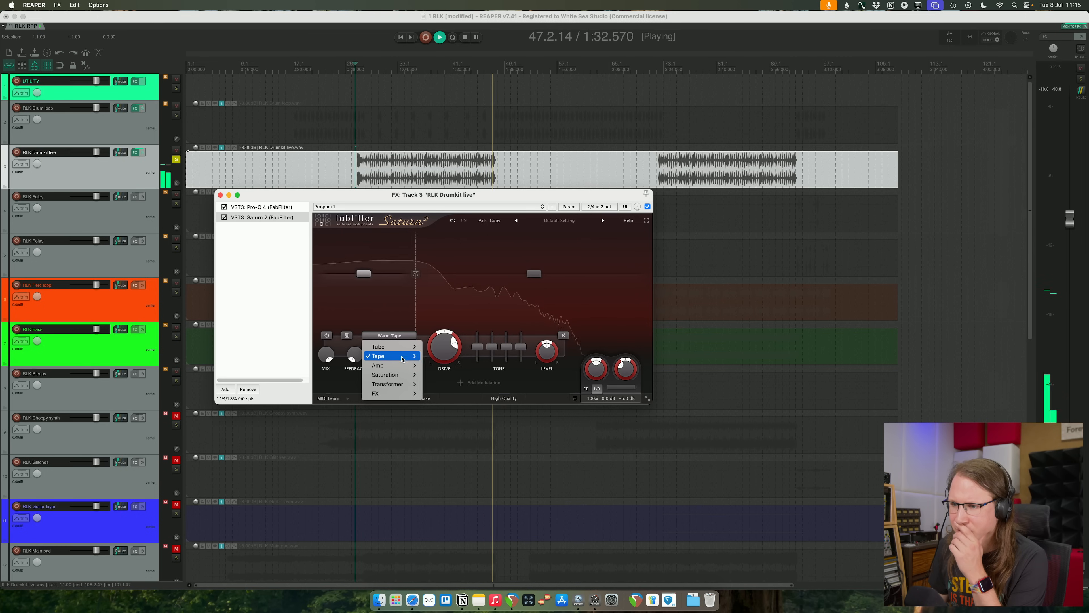
pyautogui.moveTo(387, 384)
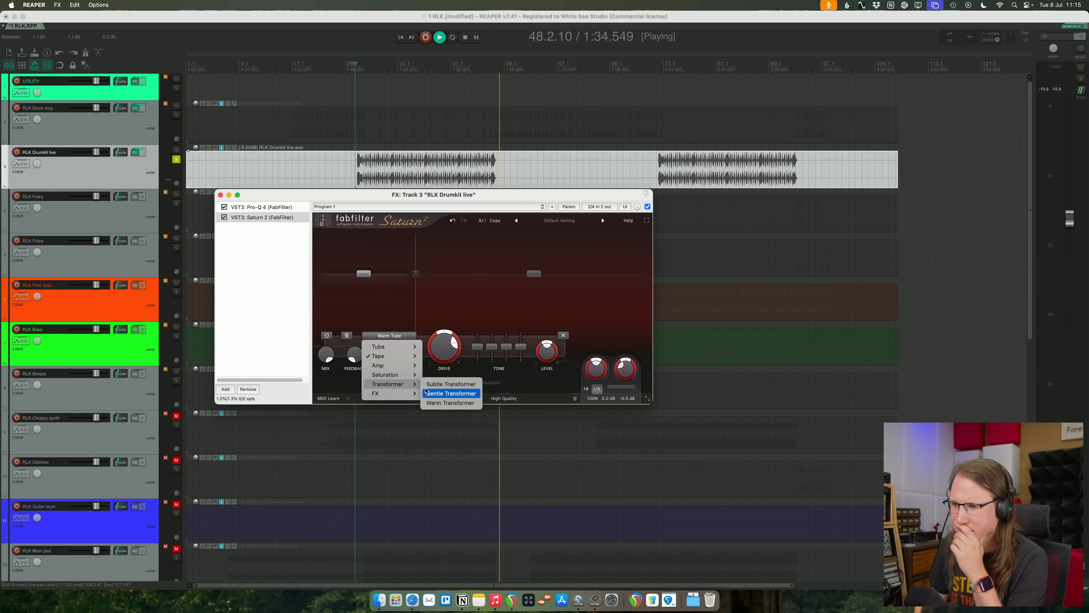
pyautogui.click(448, 393)
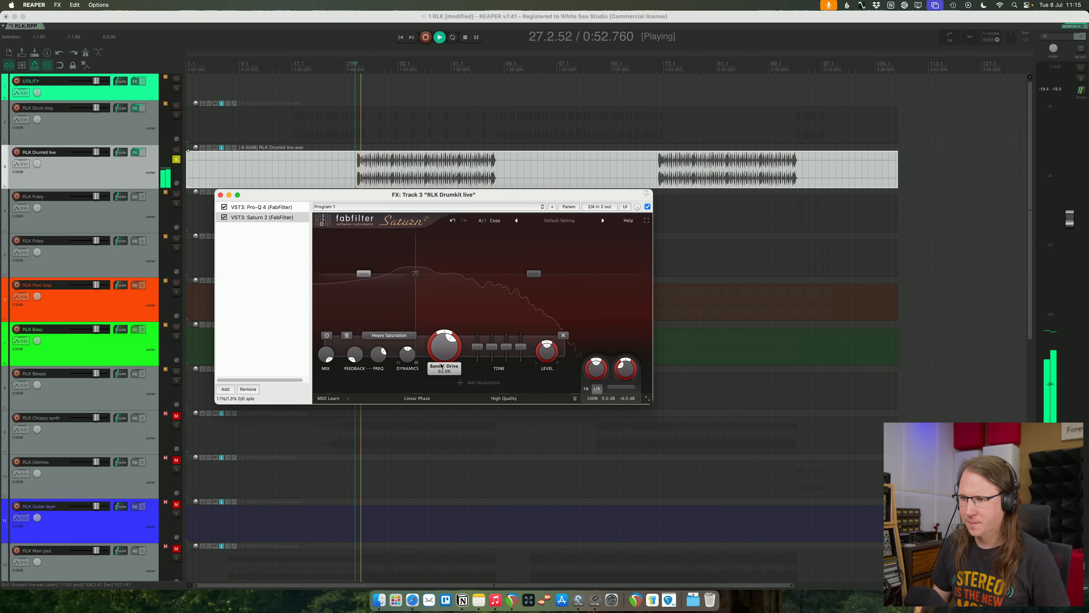
pyautogui.click(389, 335)
pyautogui.moveTo(386, 374)
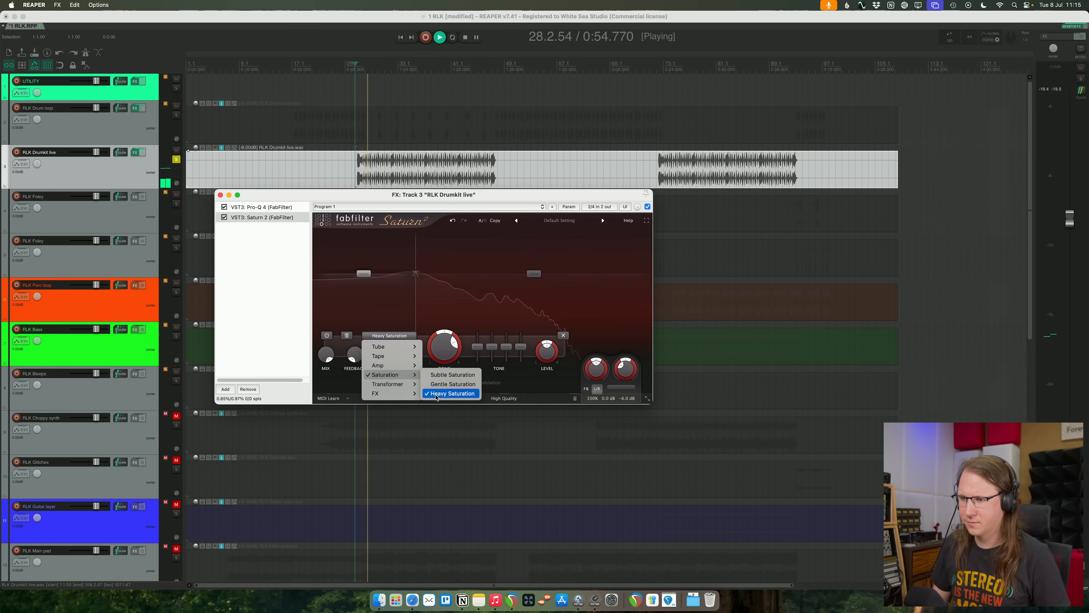
pyautogui.click(441, 384)
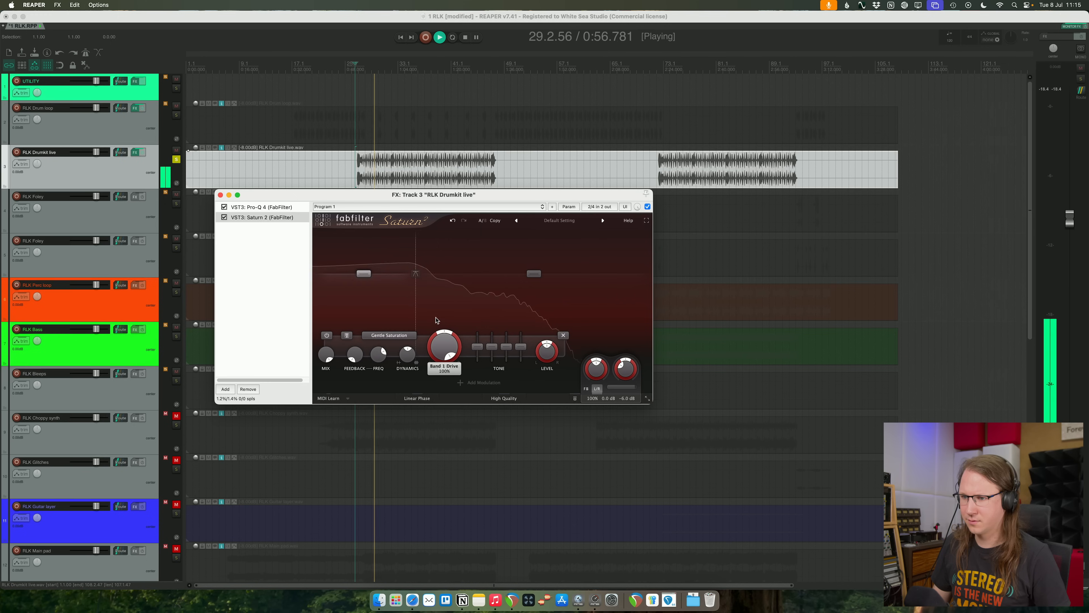
pyautogui.moveTo(434, 325); pyautogui.dragTo(441, 293)
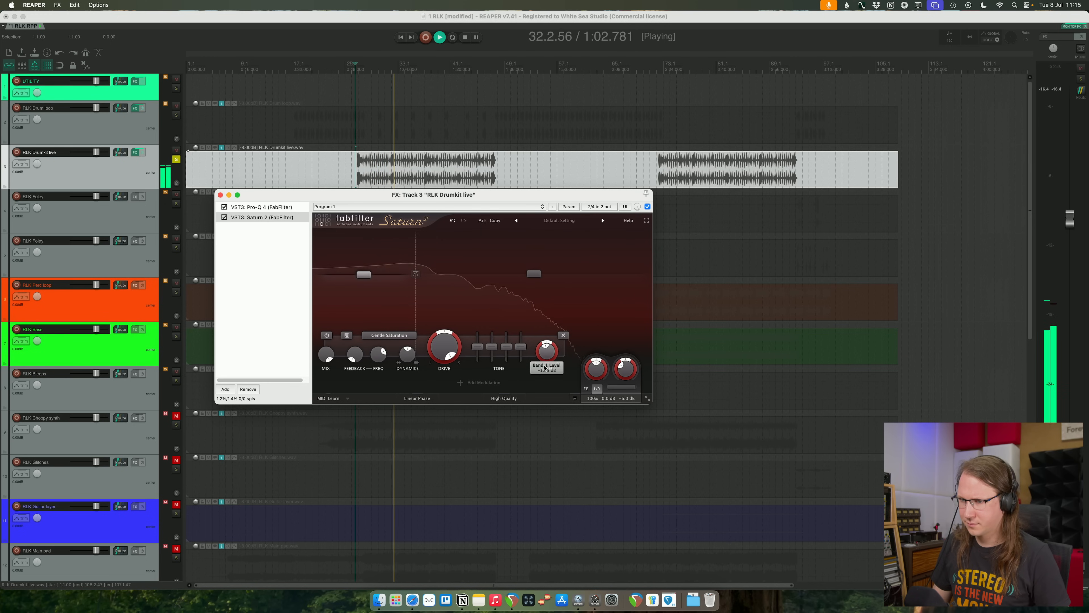
# - Unsolo the live kit, close its effects window, and compare its effects bypassed and active in the mix
pyautogui.click(143, 153)
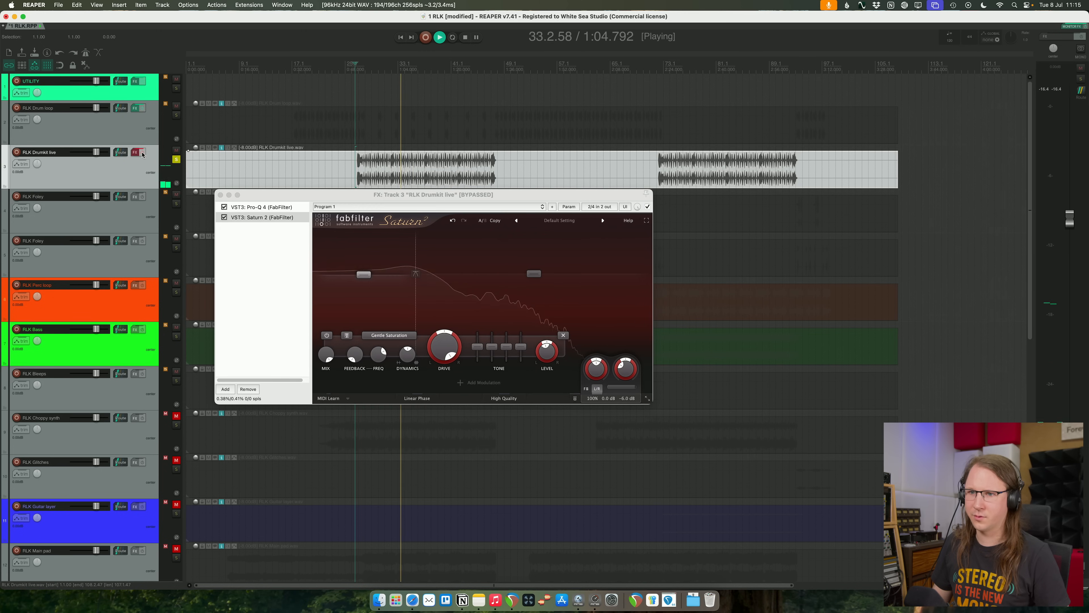
pyautogui.click(143, 154)
pyautogui.click(176, 160)
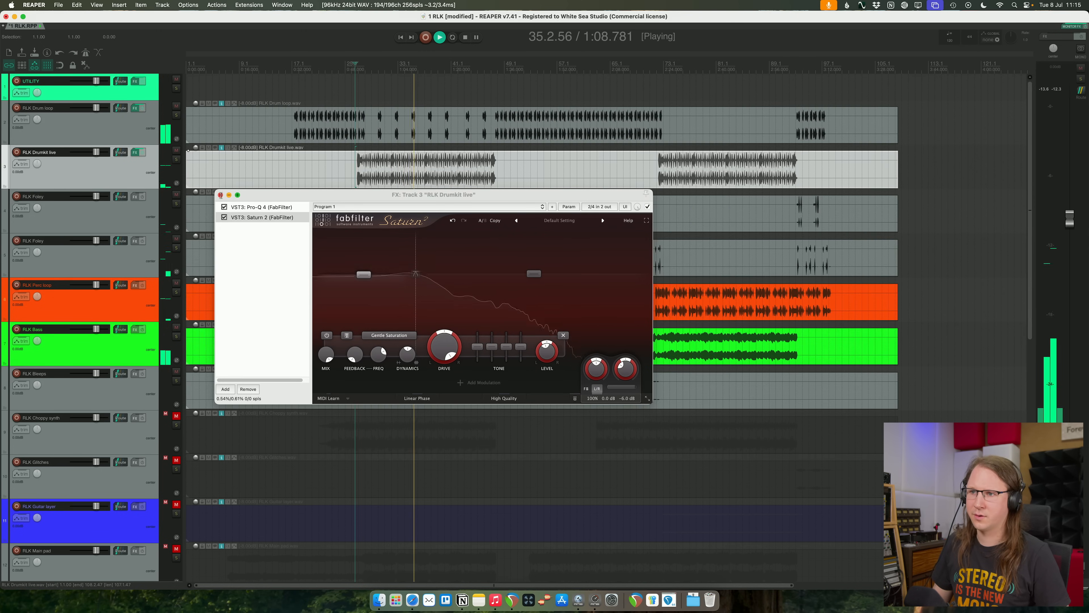
pyautogui.click(220, 195)
pyautogui.scroll(-1, 334, 222)
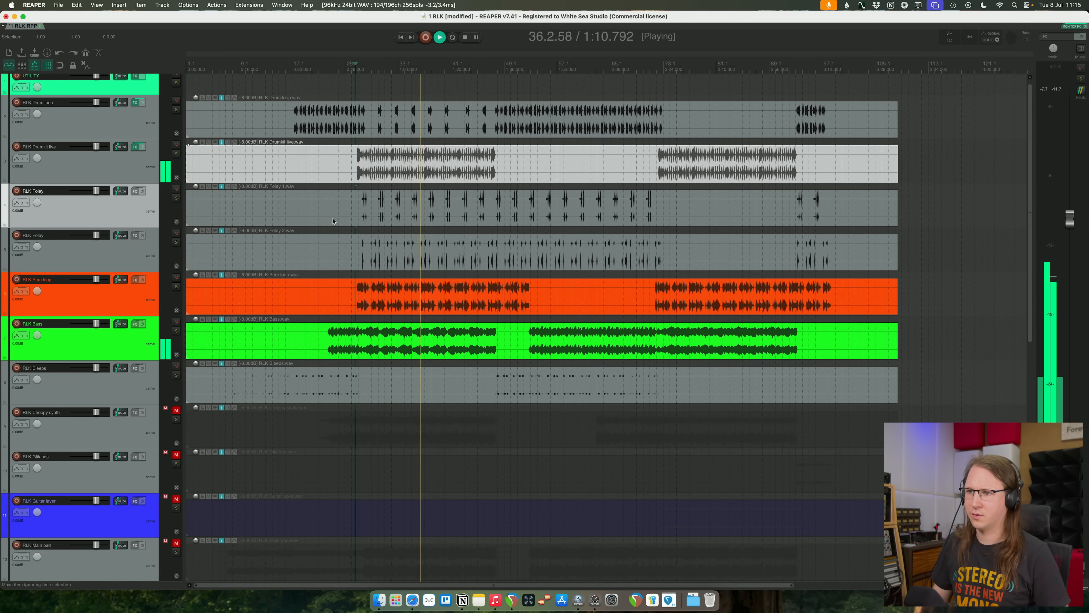
pyautogui.click(143, 147)
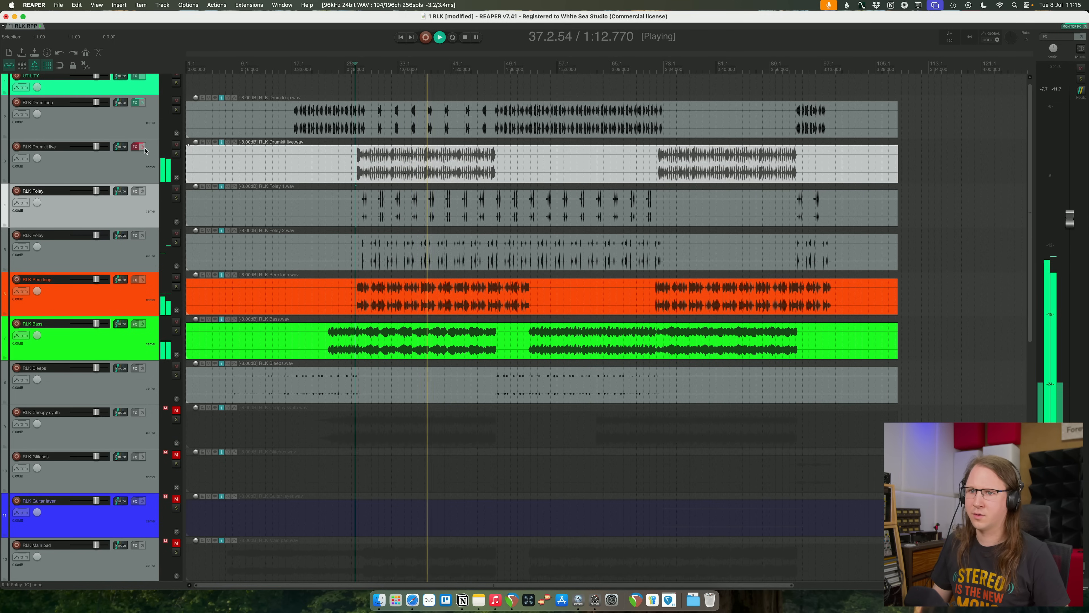
# - Move the RLK Perc loop track directly below RLK Drumkit live and mute both RLK Foley tracks
pyautogui.scroll(-2, 326, 185)
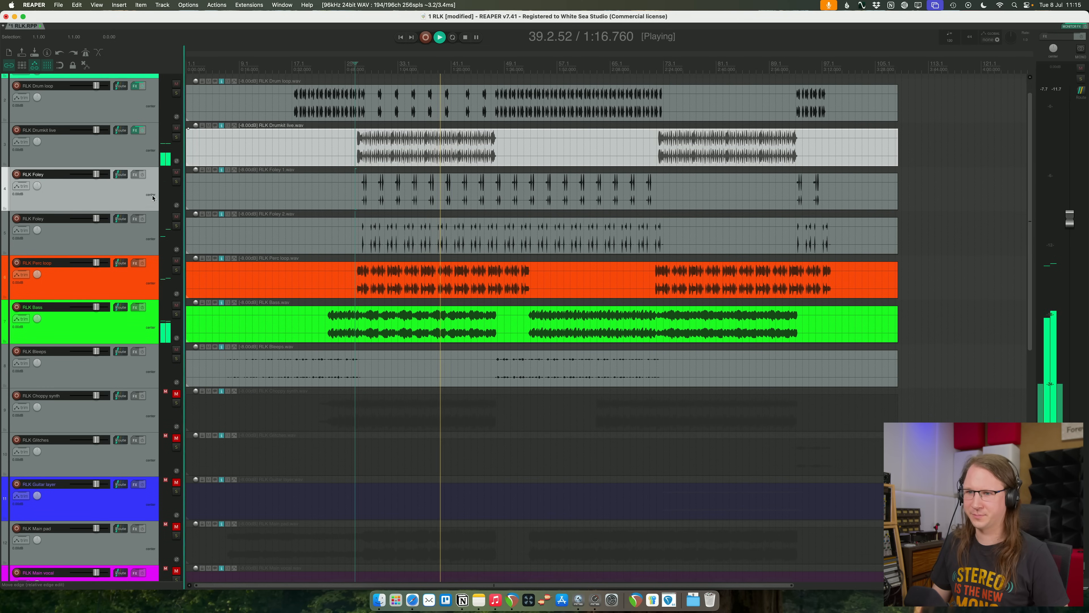
pyautogui.moveTo(146, 270); pyautogui.dragTo(114, 194)
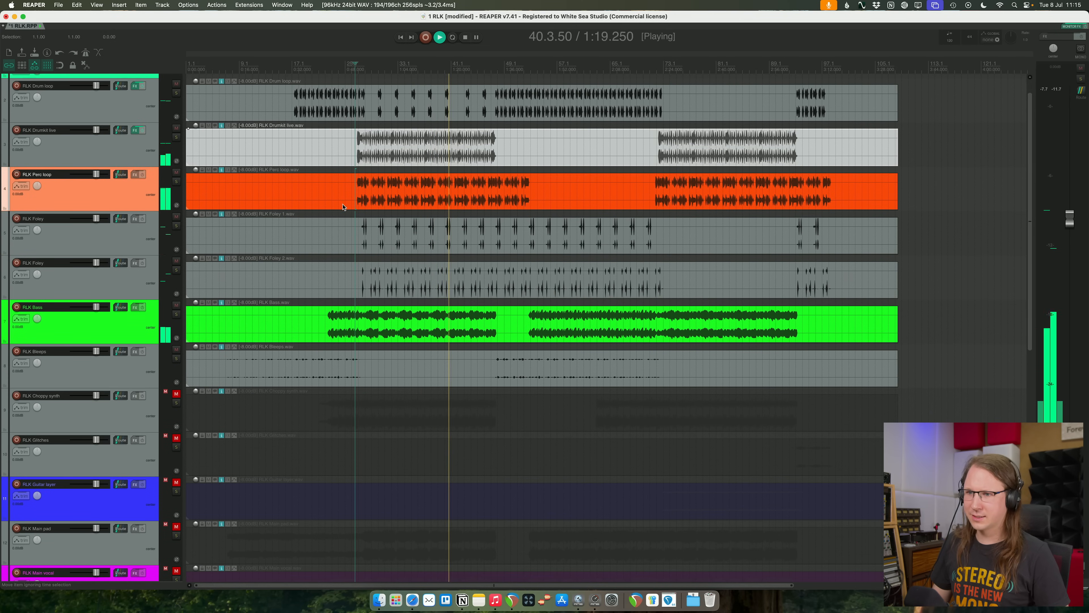
pyautogui.click(176, 217)
pyautogui.click(176, 261)
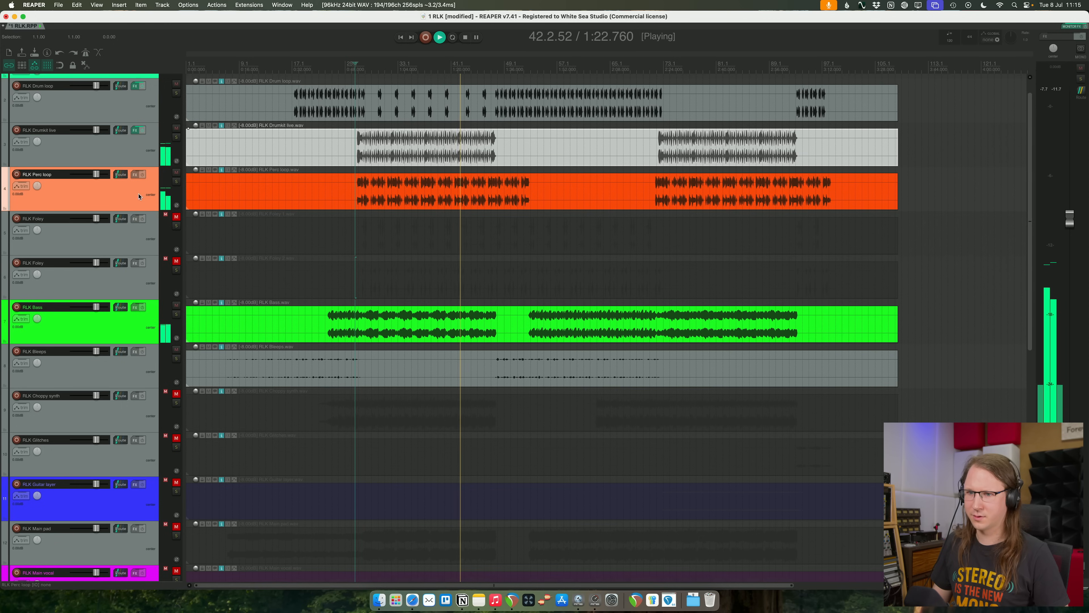
# - Solo RLK Perc loop and replay the section from where the loop enters
pyautogui.click(176, 181)
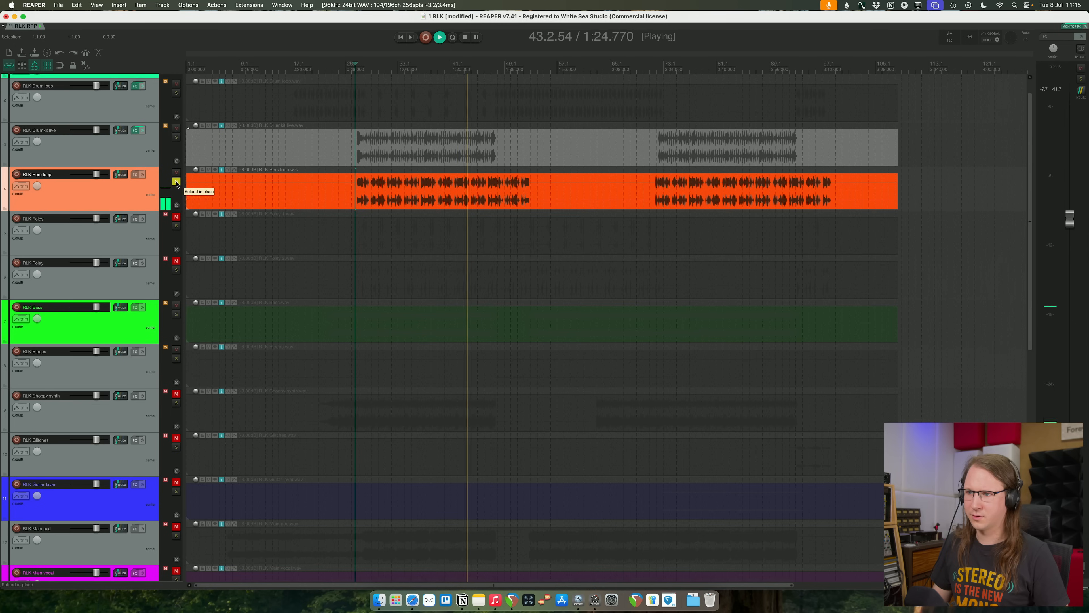
pyautogui.press('space')
pyautogui.press('space')
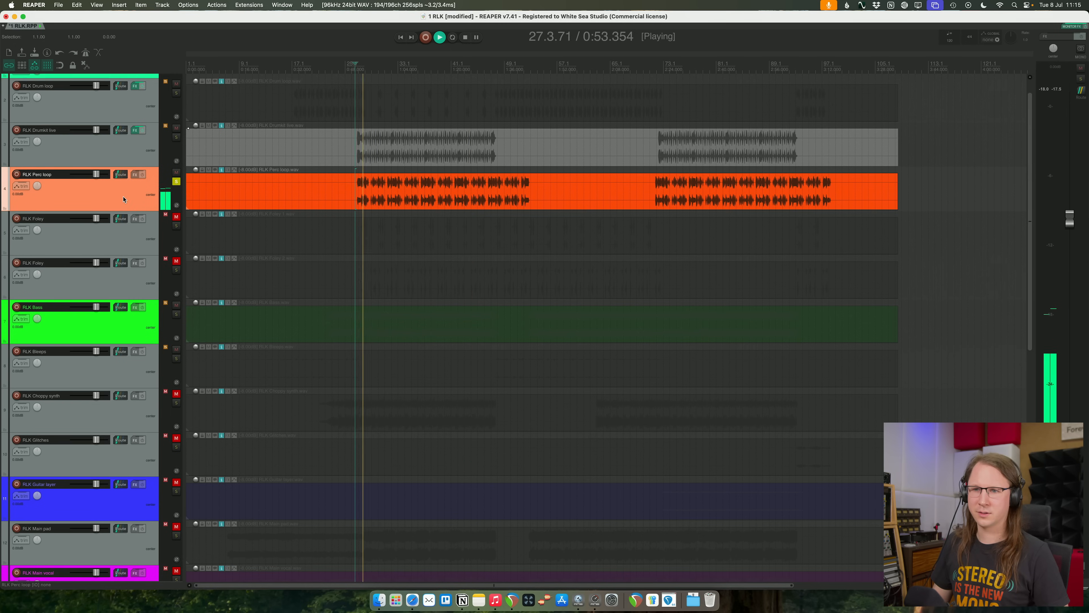
# - Insert a Pro-Q 4 equalizer on RLK Perc loop, boosting around 50 Hz and cutting about 6 dB in the low mids
pyautogui.click(135, 174)
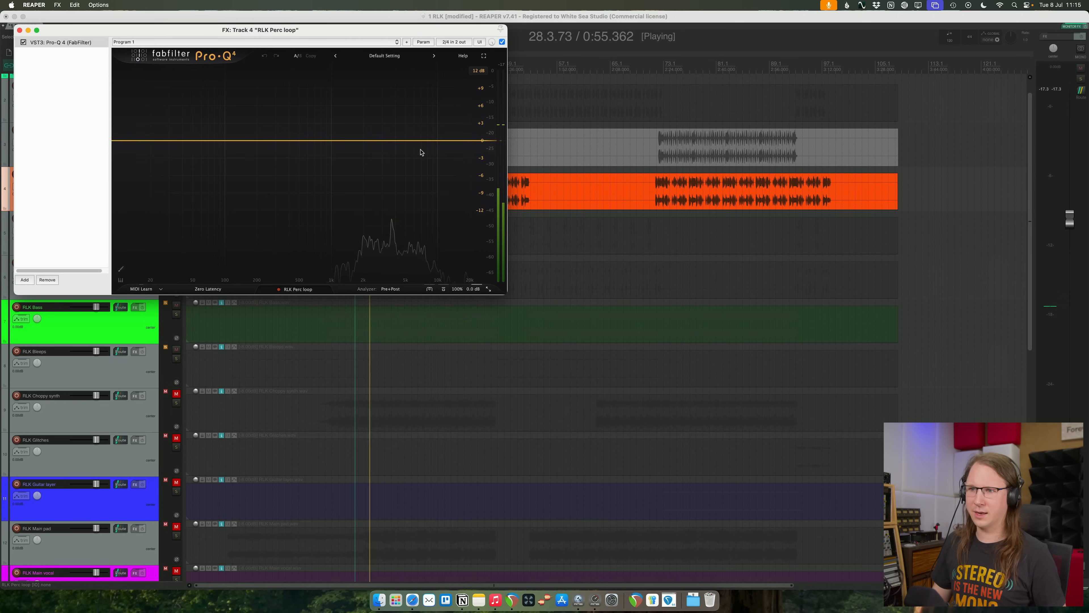
pyautogui.moveTo(339, 30); pyautogui.dragTo(556, 141)
pyautogui.moveTo(466, 252); pyautogui.dragTo(465, 289)
pyautogui.moveTo(402, 257); pyautogui.dragTo(411, 226)
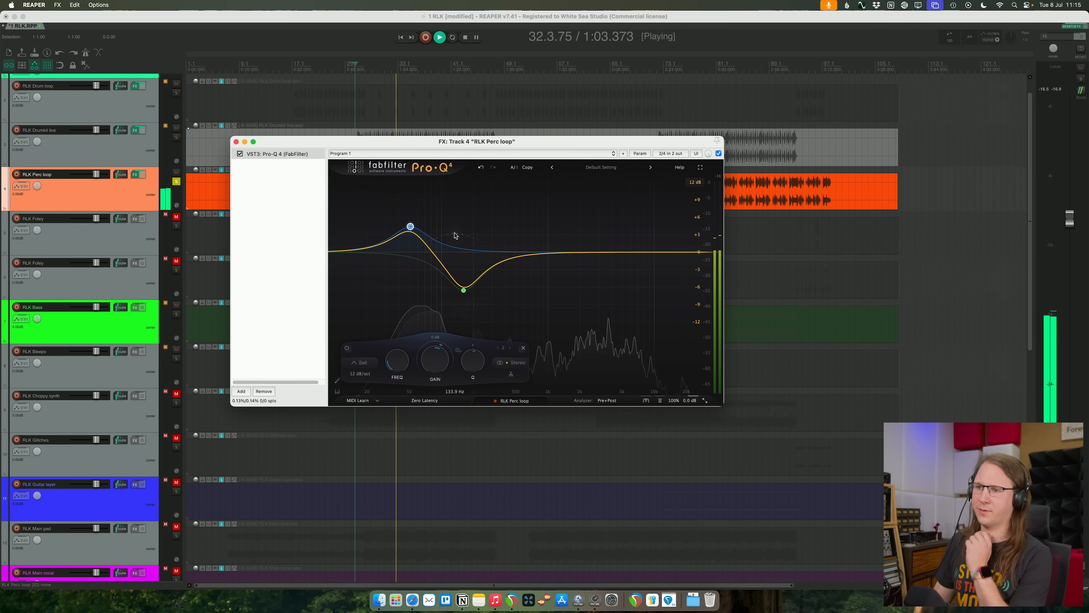
pyautogui.moveTo(468, 294); pyautogui.dragTo(465, 287)
# - Boost the perc loop about 6.1 dB with a bell near 16 kHz and add a gentle high shelf around 2 kHz
pyautogui.moveTo(604, 251); pyautogui.dragTo(676, 207)
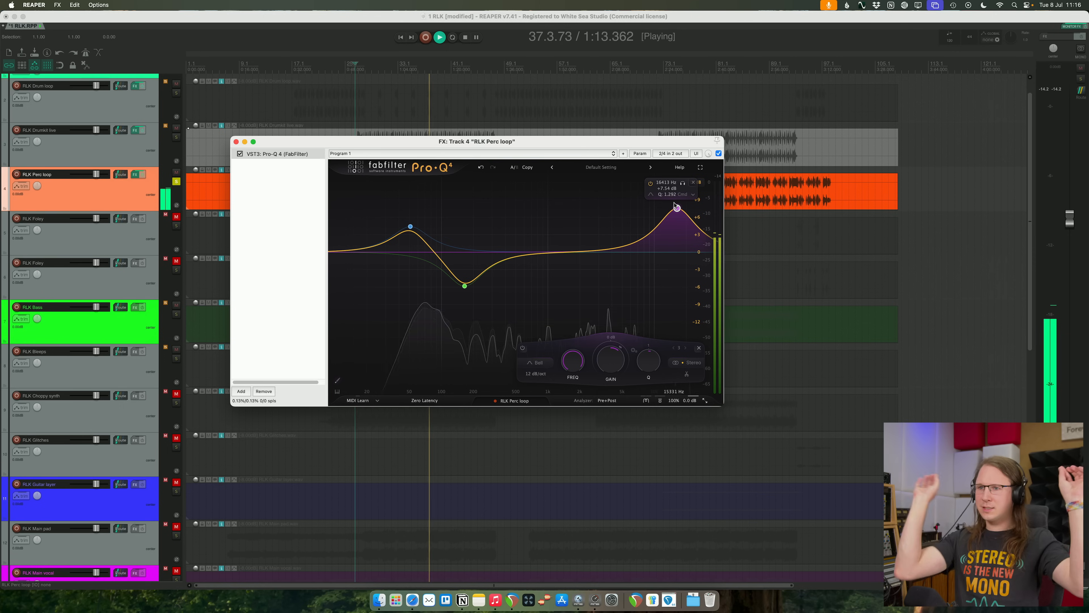
pyautogui.moveTo(681, 210); pyautogui.dragTo(680, 220)
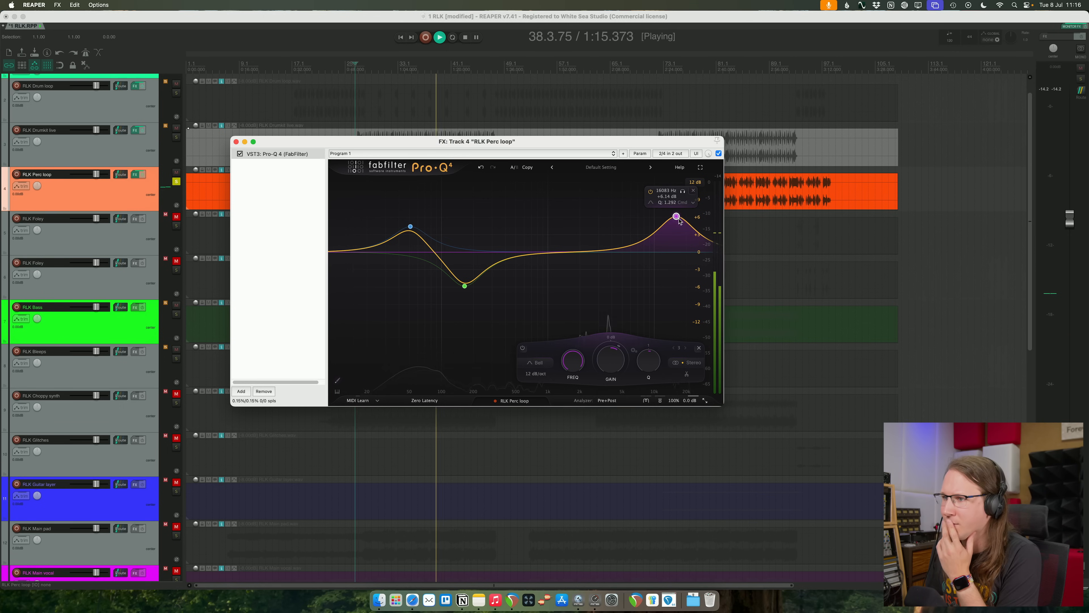
pyautogui.click(580, 243)
pyautogui.click(506, 362)
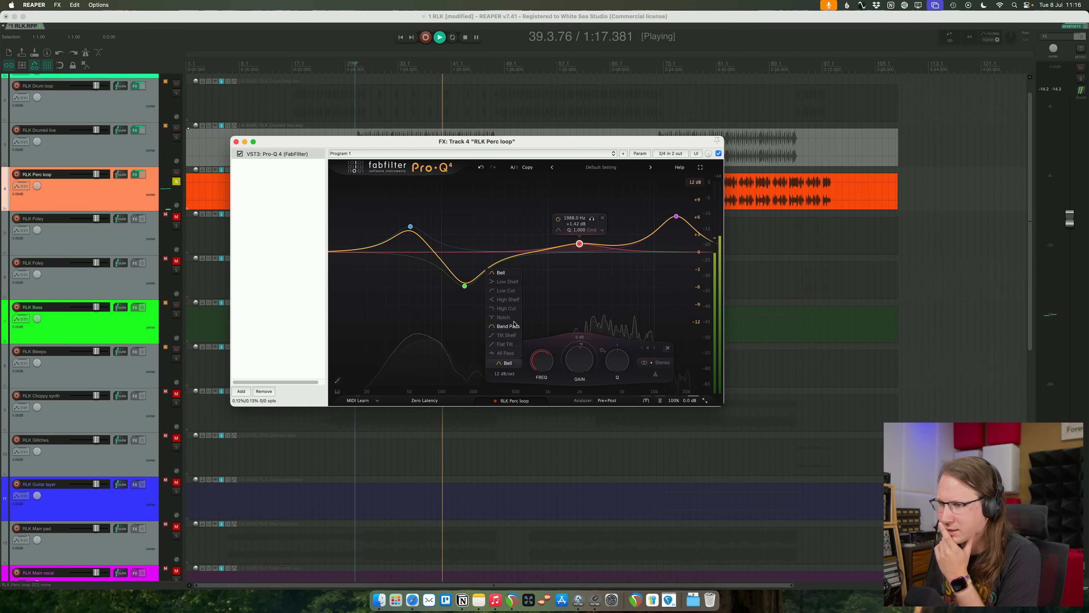
pyautogui.click(508, 299)
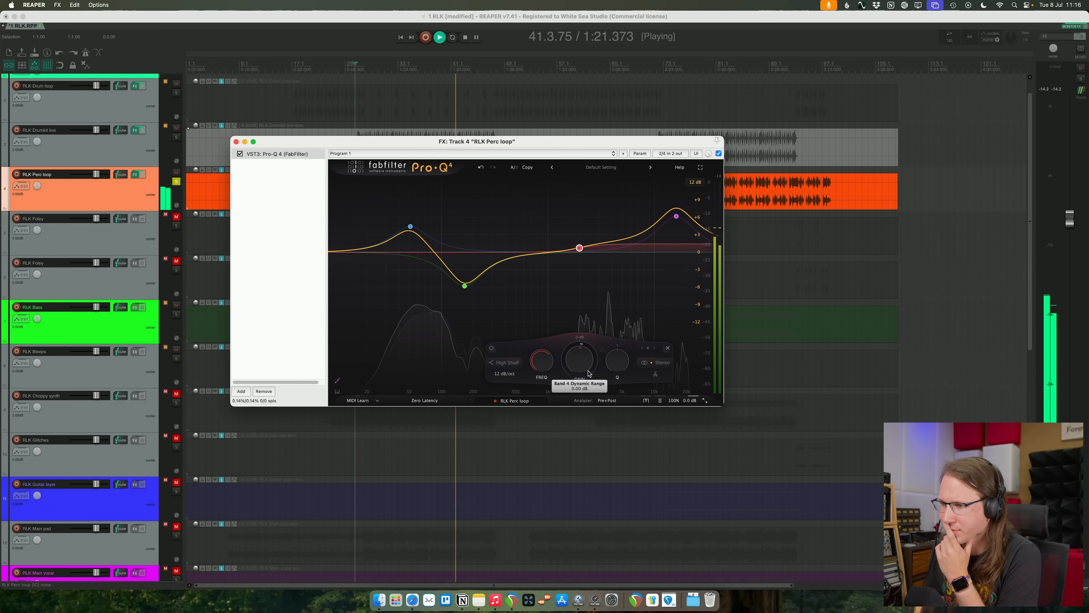
# - Restrict the perc loop's high shelf to the side signal, boost it about 5.7 dB near 4.4 kHz, and compare with the EQ bypassed
pyautogui.click(653, 352)
pyautogui.moveTo(579, 244); pyautogui.dragTo(616, 221)
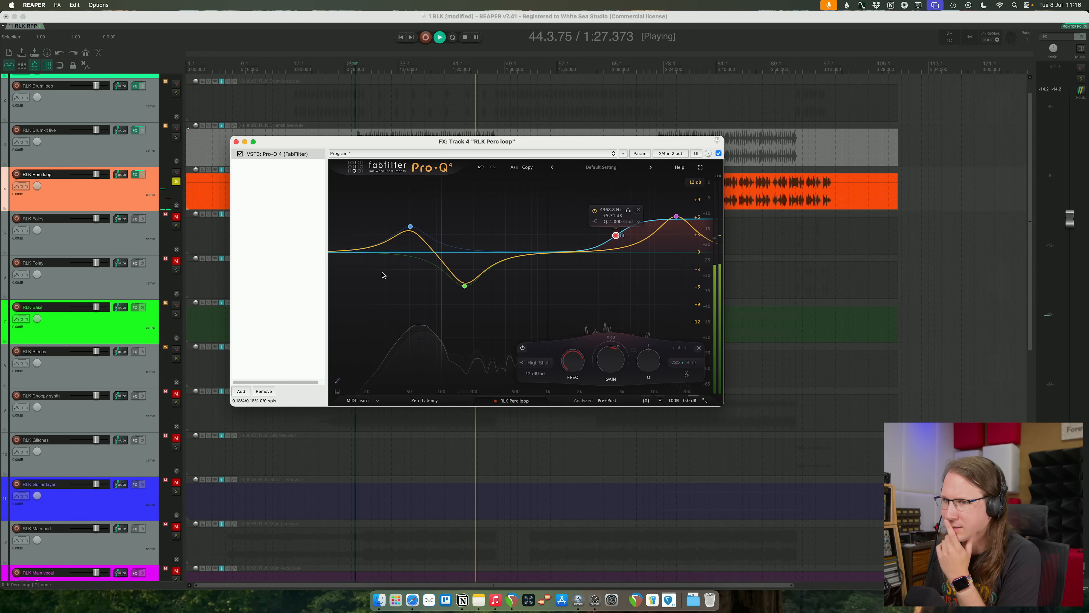
pyautogui.click(240, 154)
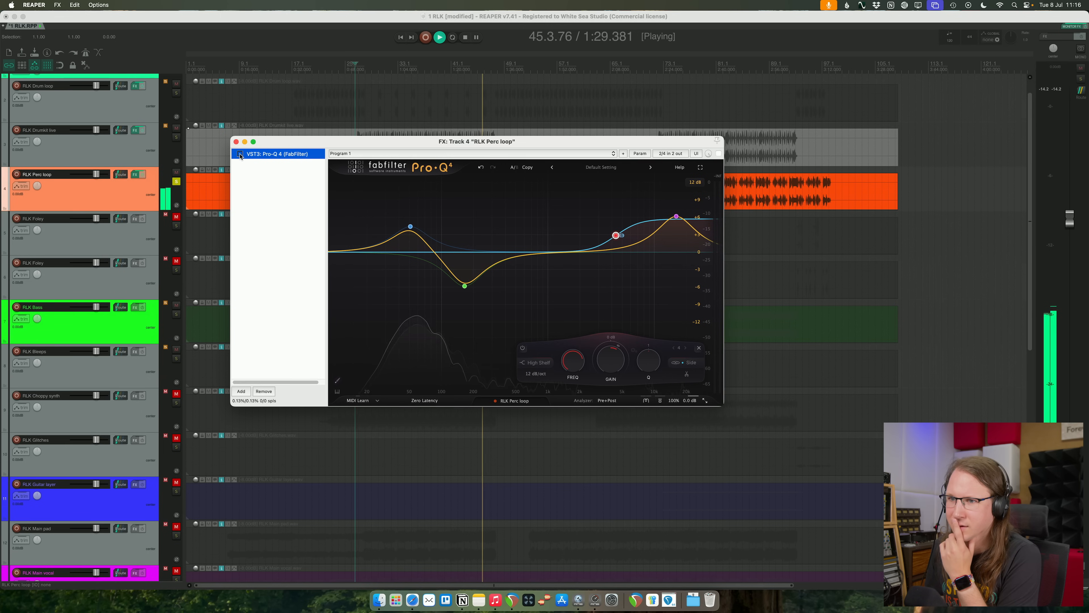
pyautogui.click(241, 154)
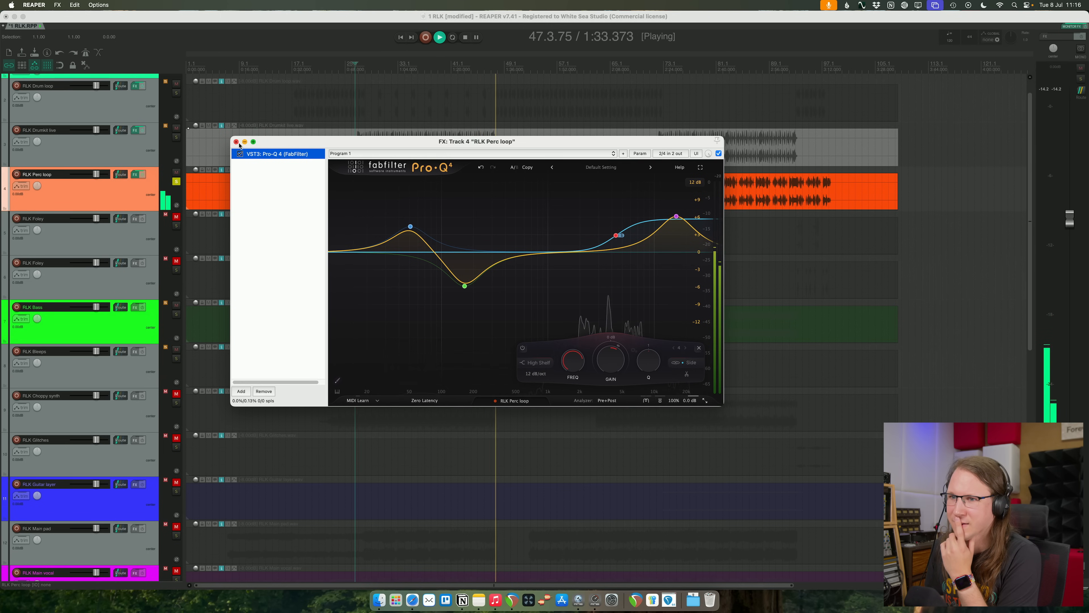
# - Lower the perc loop's top-end bell to about 2.8 dB near 16.8 kHz and compare against the bypassed EQ
pyautogui.moveTo(632, 173); pyautogui.dragTo(678, 237)
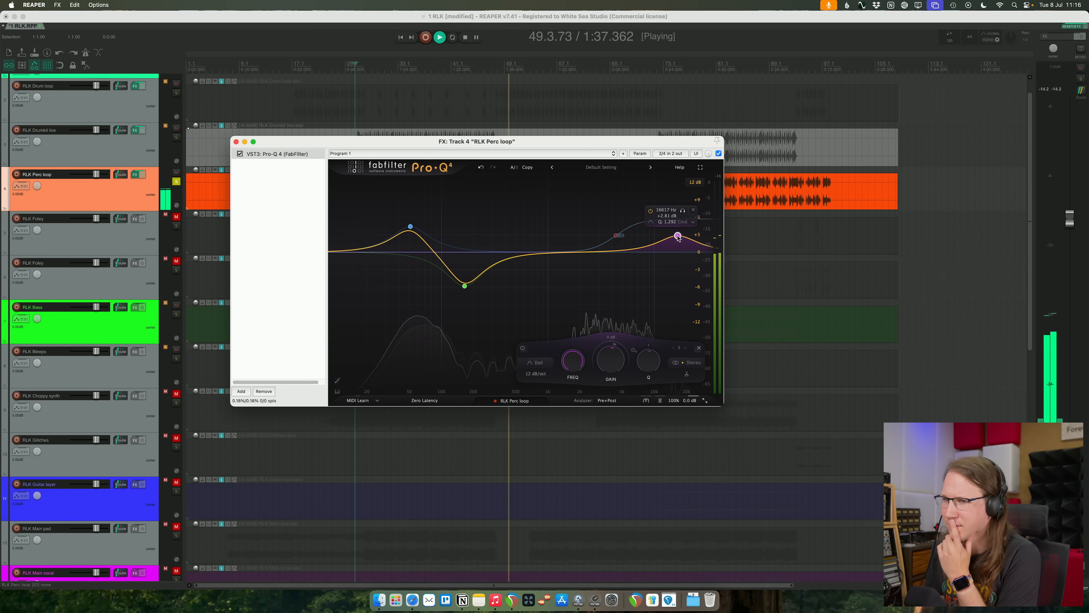
pyautogui.click(240, 154)
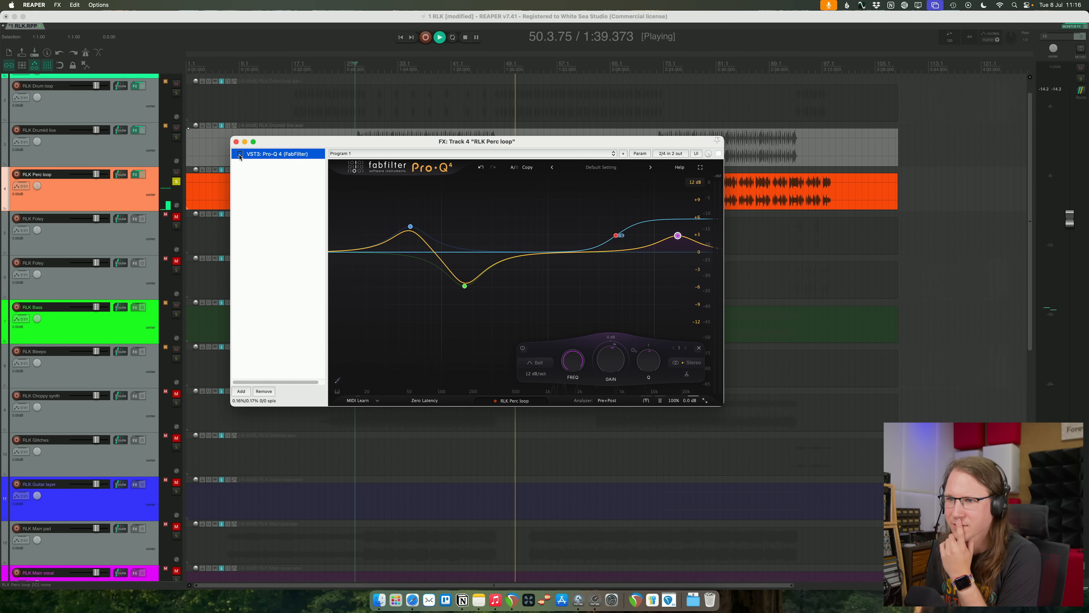
pyautogui.click(240, 155)
# - Close the perc loop's EQ, unsolo the track, and replay the section just before the live drumkit enters
pyautogui.click(236, 142)
pyautogui.click(175, 182)
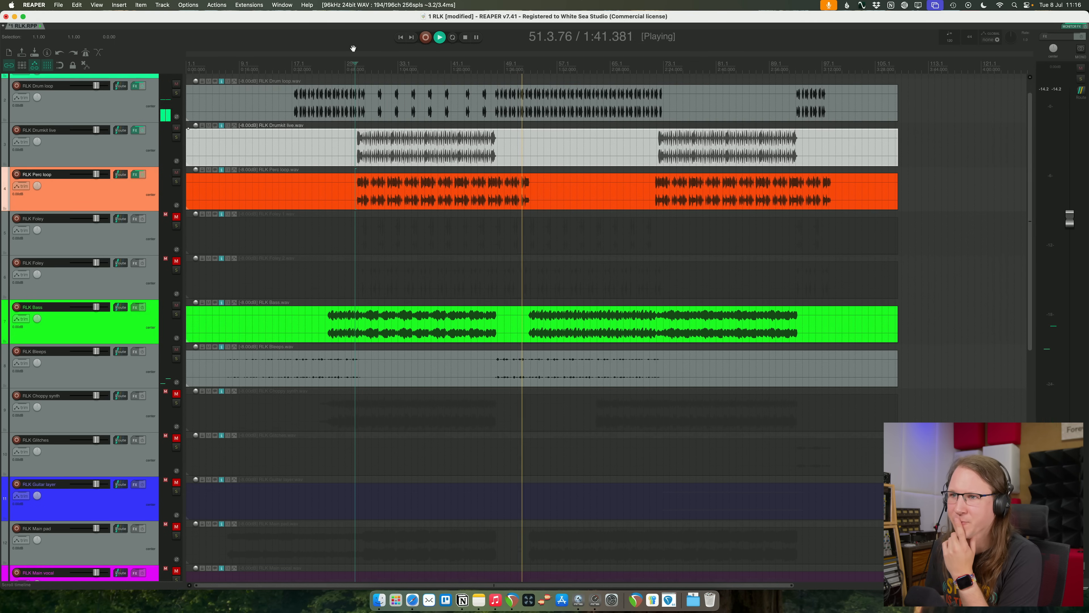
pyautogui.click(353, 63)
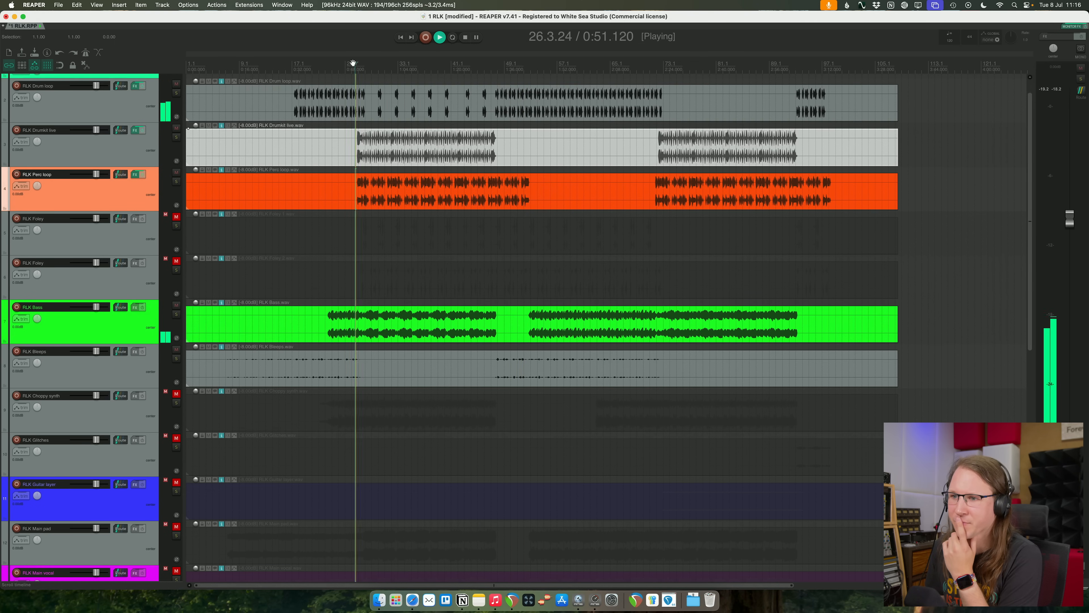
# - Audition the mix with both RLK Foley tracks unmuted, and mute them again
pyautogui.click(176, 216)
pyautogui.click(176, 261)
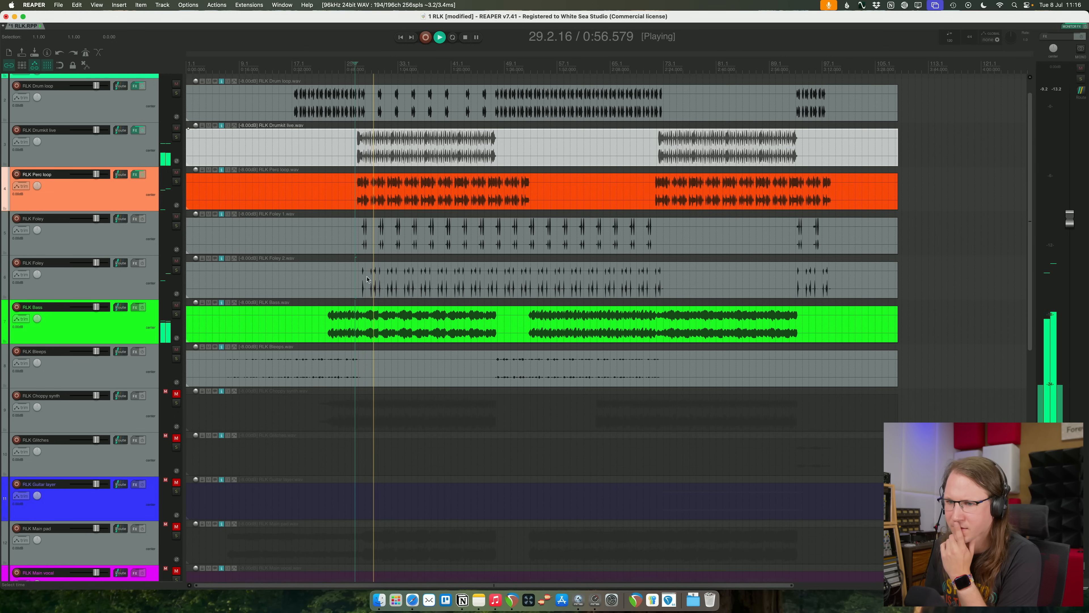
pyautogui.click(136, 295)
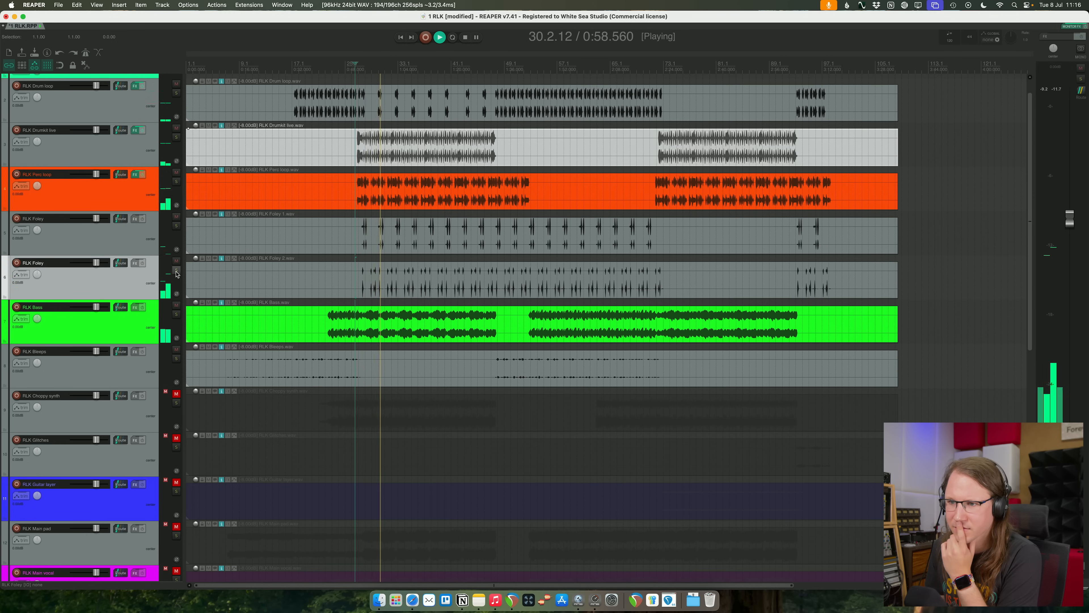
pyautogui.click(178, 217)
pyautogui.click(177, 216)
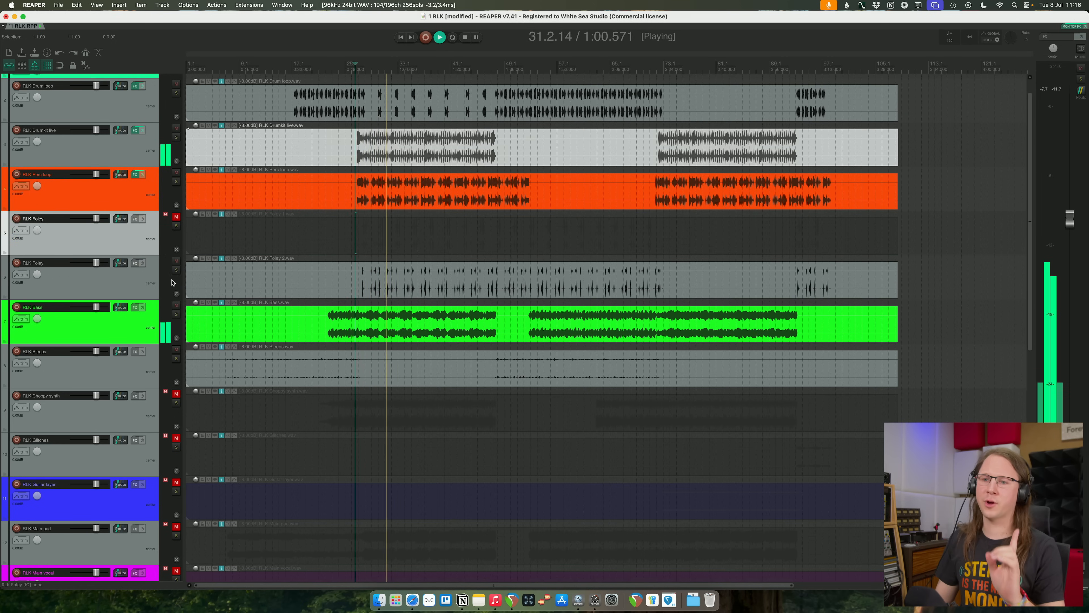
pyautogui.click(176, 261)
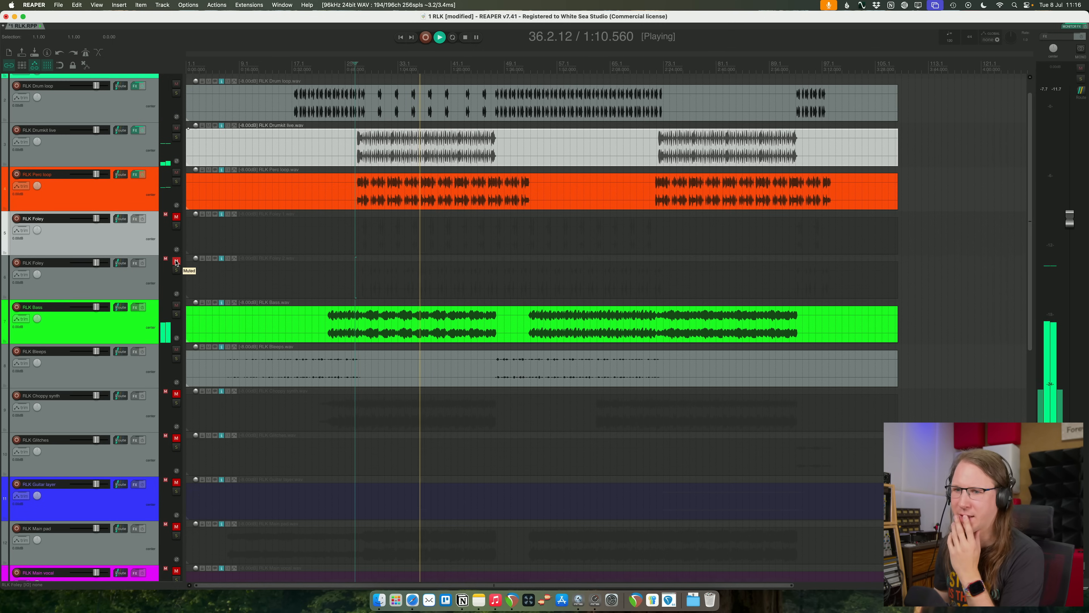
# - Solo RLK Bass, listen to it on its own, and stop playback
pyautogui.click(171, 315)
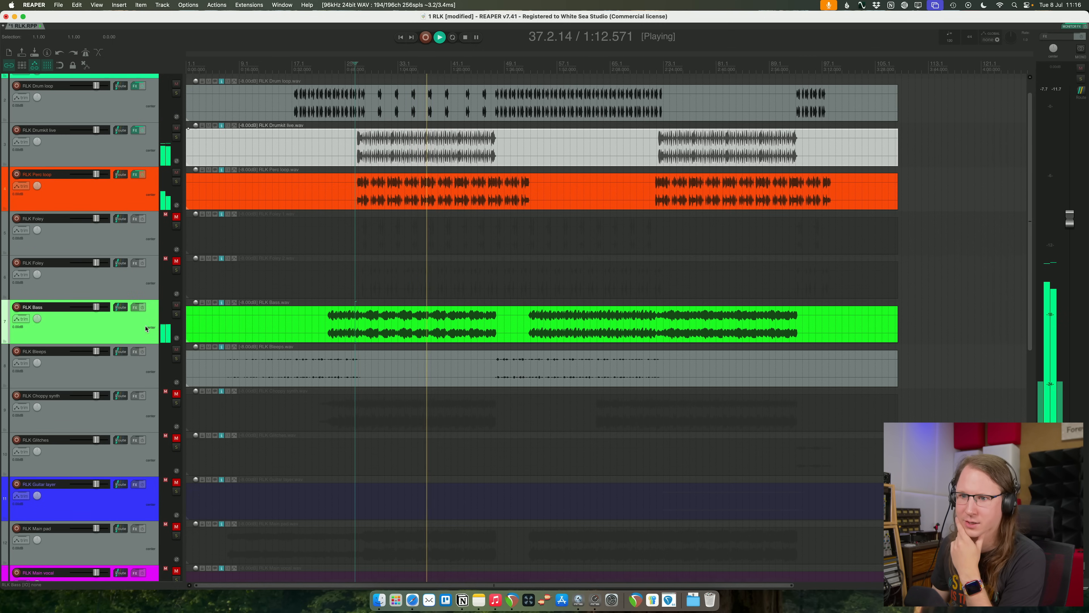
pyautogui.click(176, 315)
pyautogui.click(176, 315)
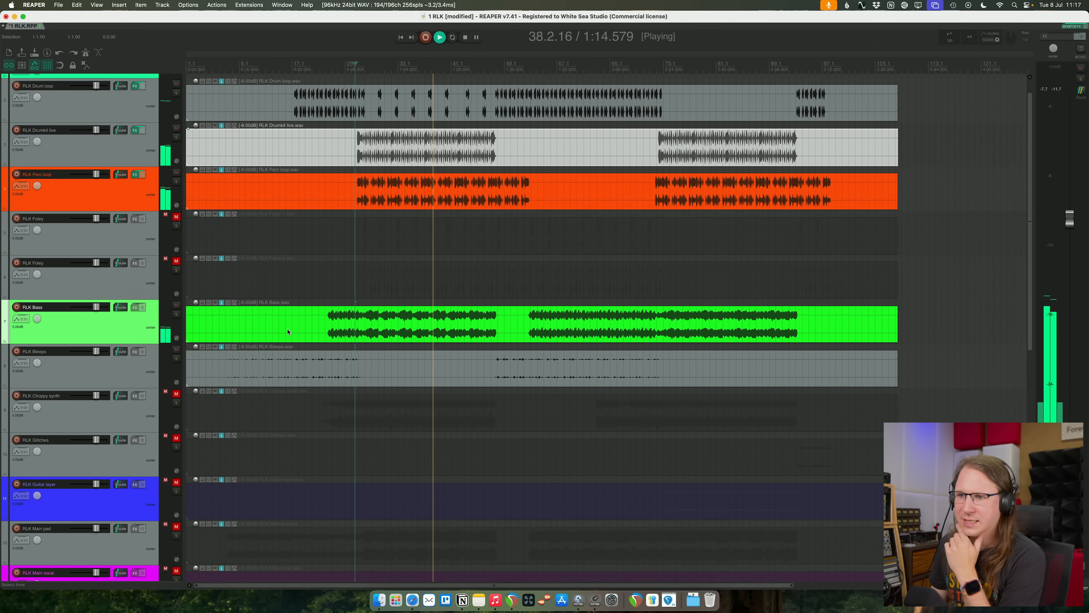
pyautogui.click(177, 315)
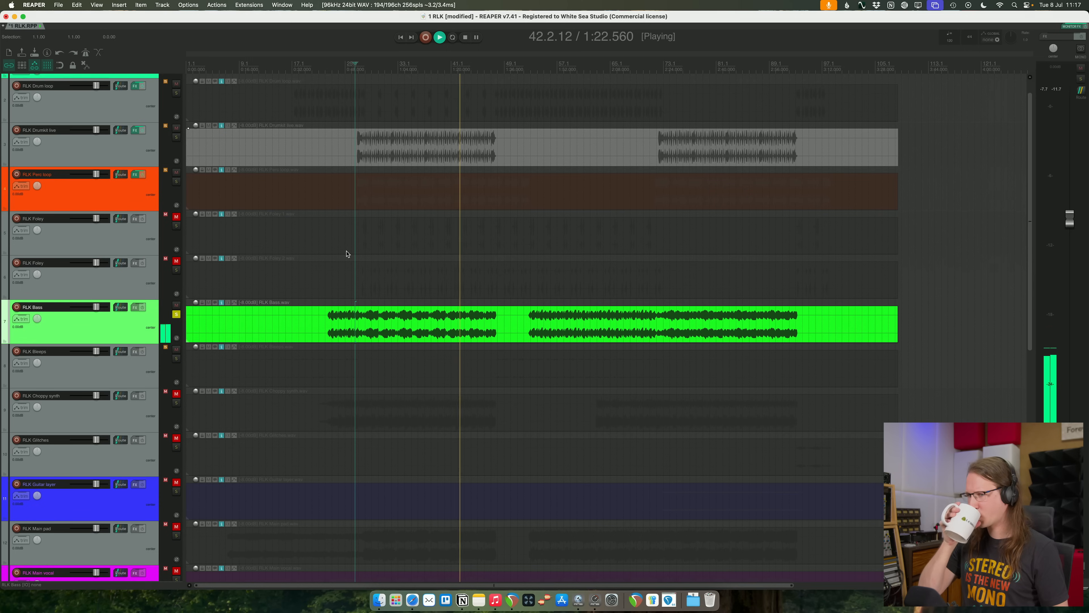
pyautogui.press('space')
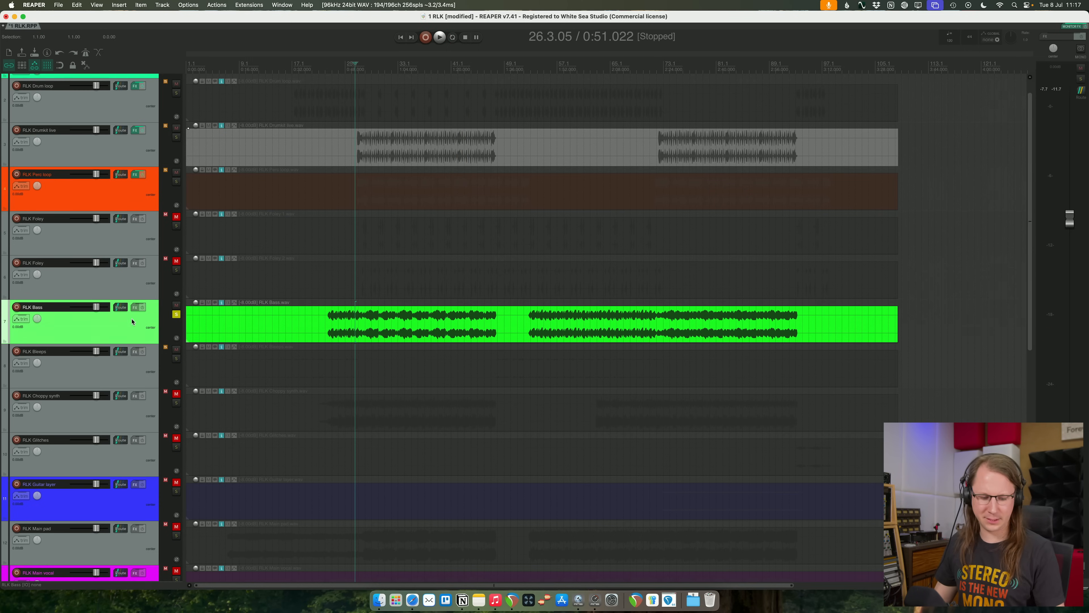
# - Insert a Pro-Q 4 equalizer on RLK Bass and try a bell cut in the mids during playback
pyautogui.click(134, 307)
pyautogui.moveTo(419, 157); pyautogui.dragTo(483, 27)
pyautogui.press('space')
pyautogui.moveTo(537, 129); pyautogui.dragTo(534, 220)
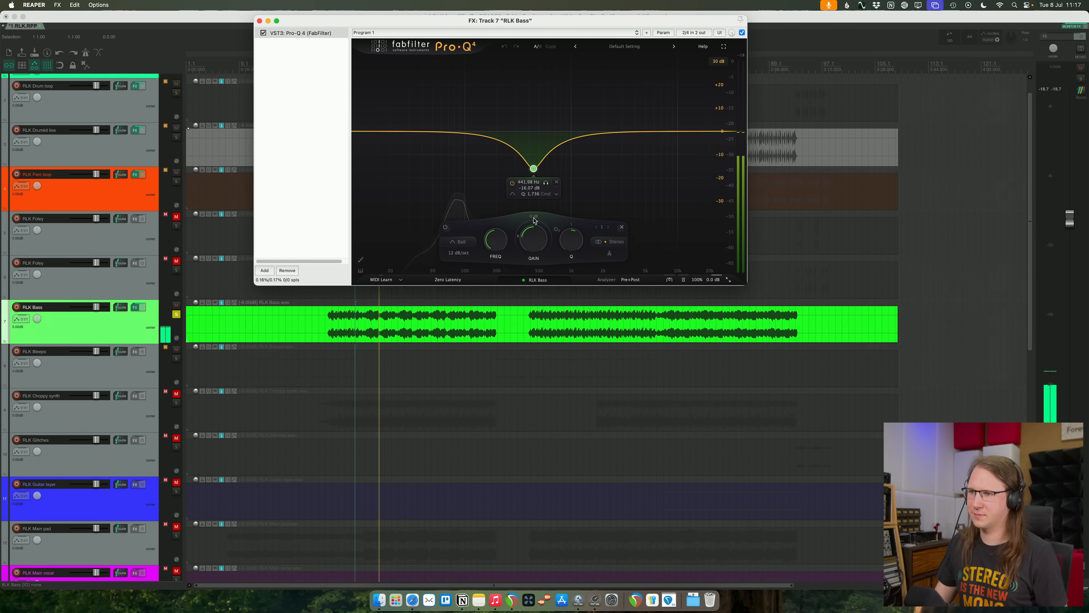
pyautogui.moveTo(534, 162); pyautogui.dragTo(543, 160)
# - Add a second bell between about 160 and 190 Hz on the bass, audition that band alone, and give it a downward dynamic range
pyautogui.moveTo(488, 134); pyautogui.dragTo(494, 137)
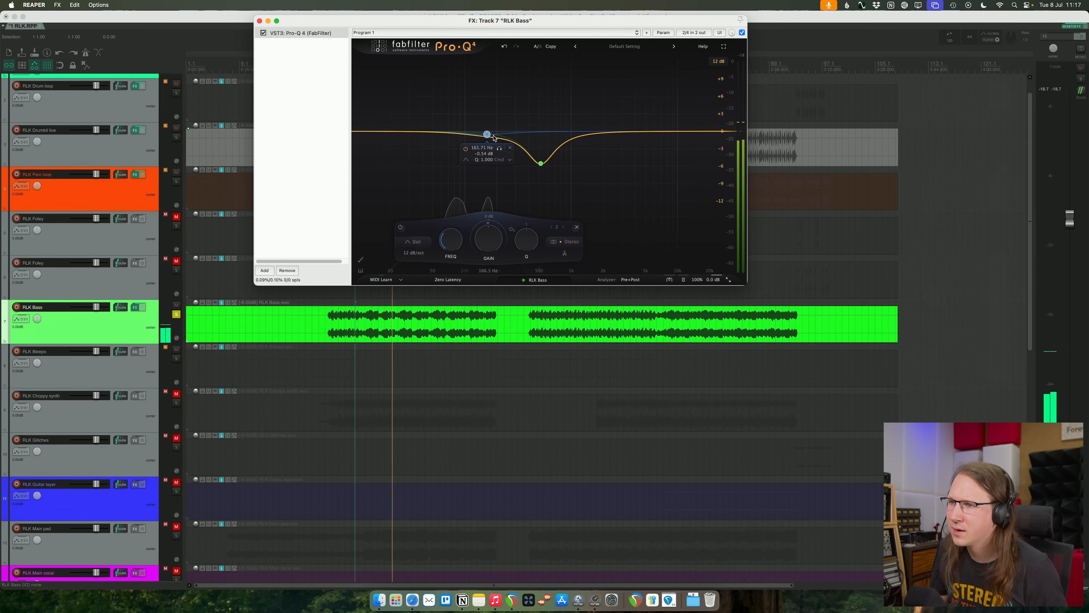
pyautogui.click(500, 148)
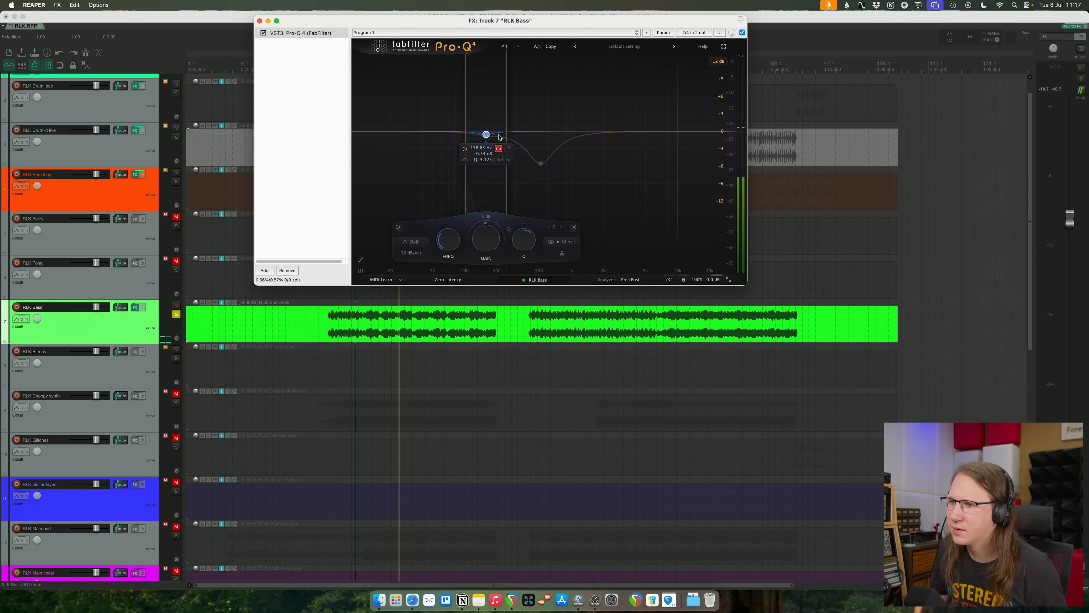
pyautogui.click(505, 147)
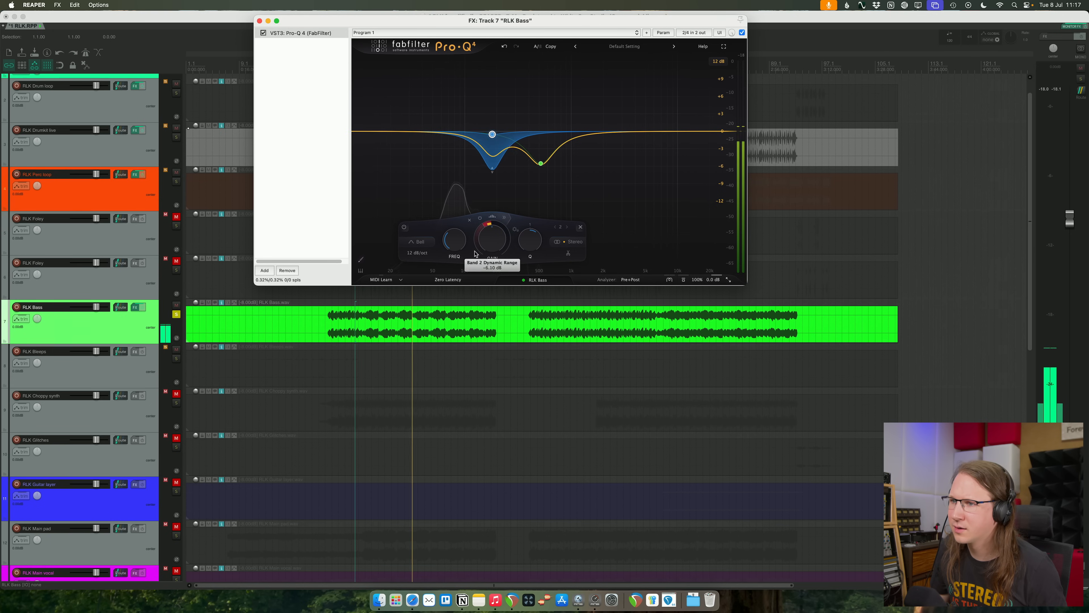
pyautogui.moveTo(479, 234); pyautogui.dragTo(481, 225)
# - Set the bass's mid bell to about +0.4 dB near 578 Hz and the dynamic bell to about 0 dB near 186 Hz, then unsolo RLK Bass
pyautogui.moveTo(541, 164); pyautogui.dragTo(547, 128)
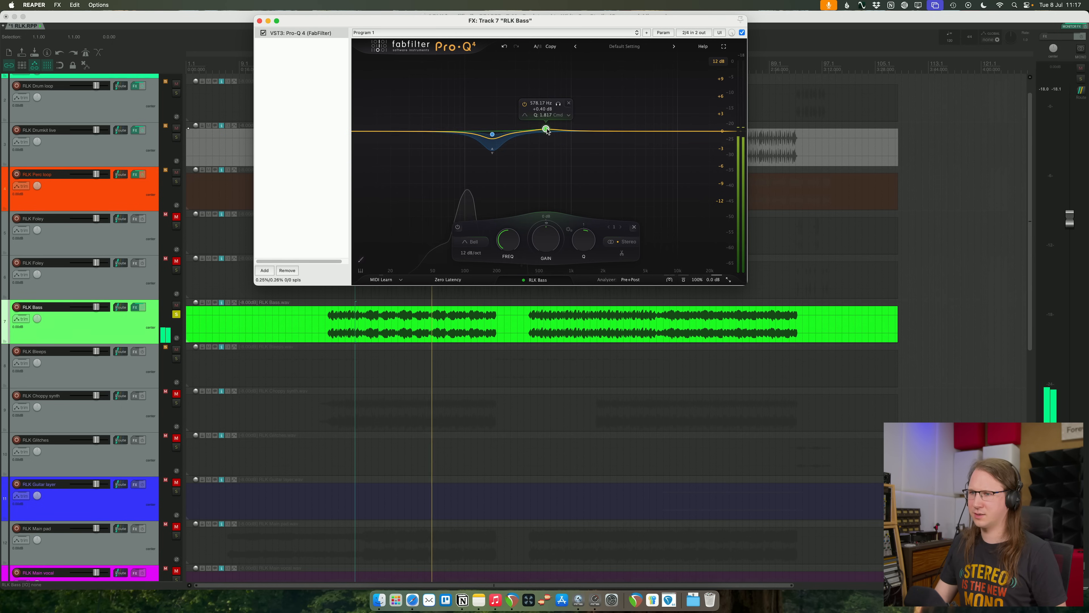
pyautogui.moveTo(493, 136); pyautogui.dragTo(493, 131)
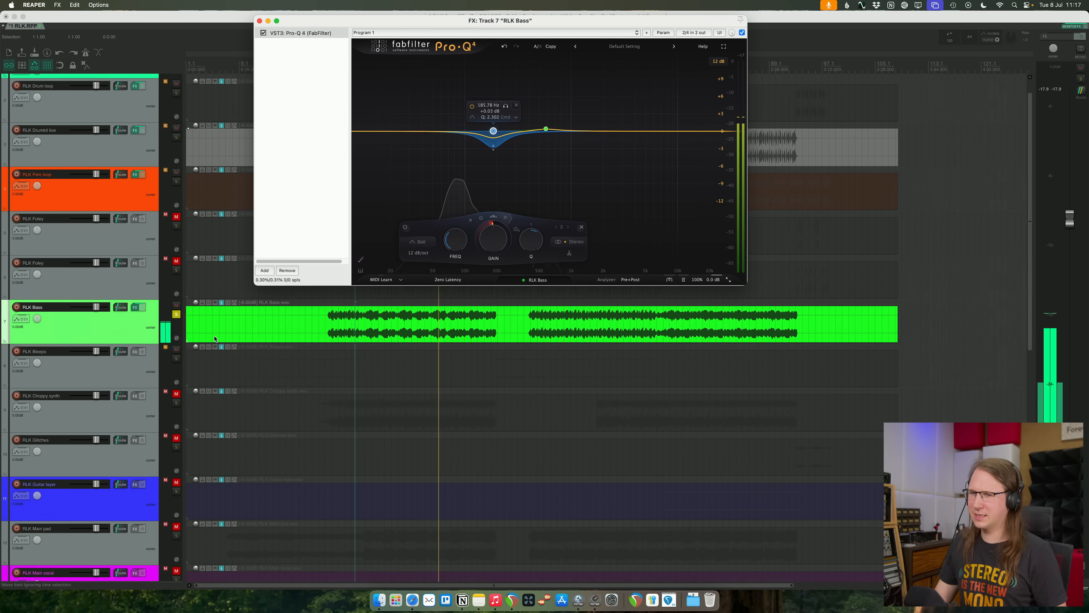
pyautogui.click(177, 314)
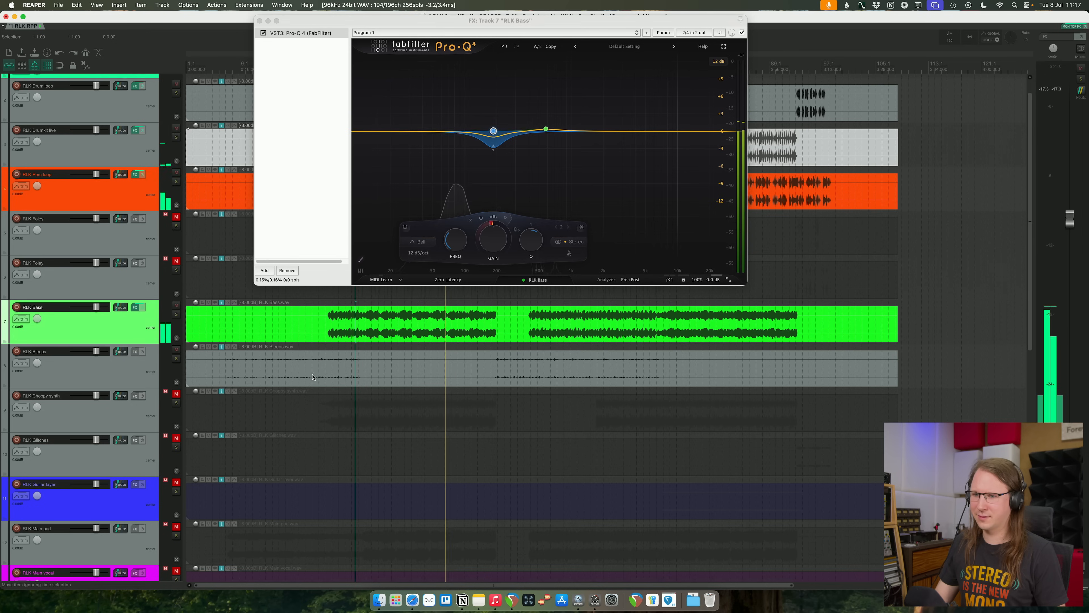
# - Replay from the middle of the first RLK Bleeps passage and close the effects window
pyautogui.click(298, 378)
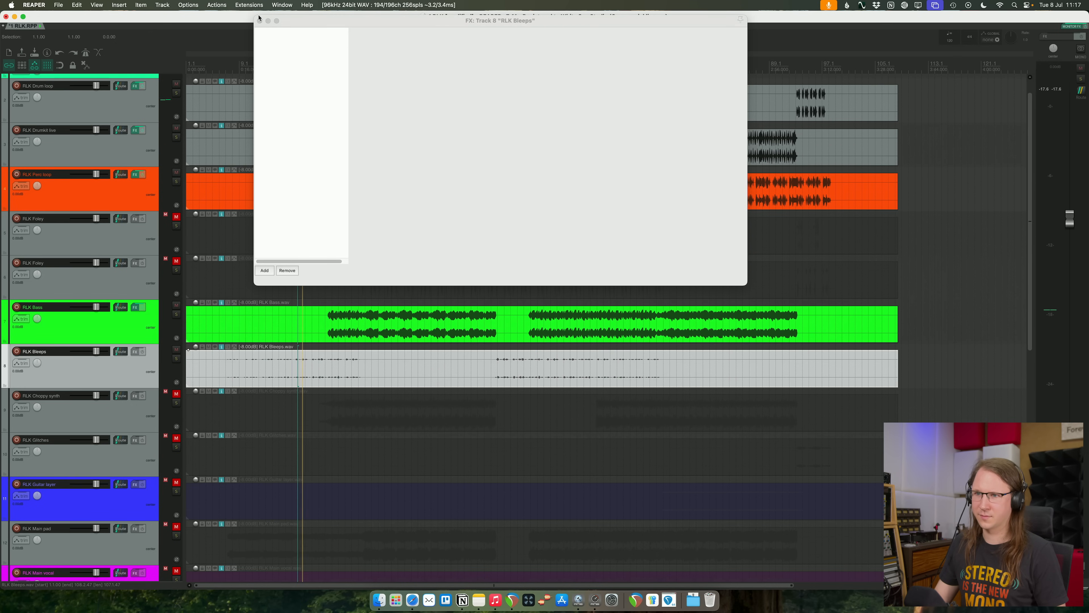
pyautogui.click(259, 20)
pyautogui.scroll(-3, 250, 316)
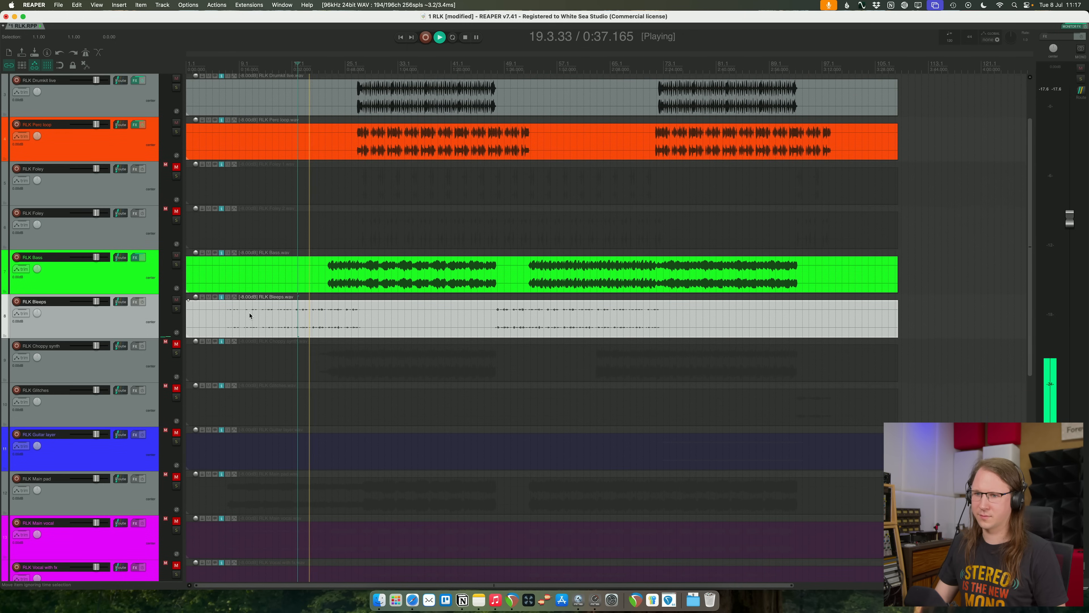
pyautogui.scroll(-1, 248, 316)
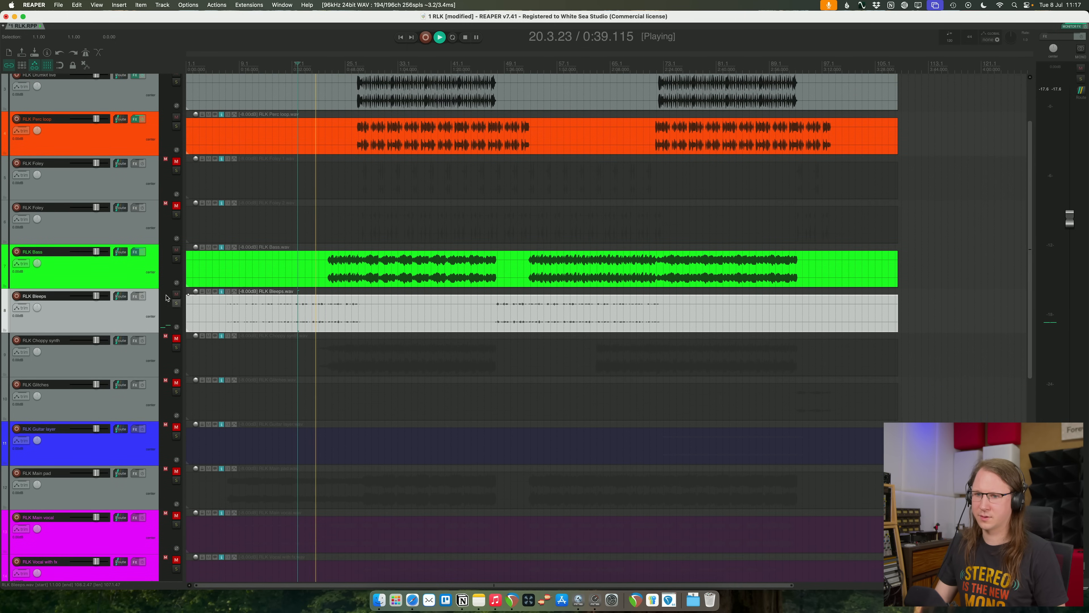
# - Unmute RLK Choppy synth and listen to it with the drums and bass
pyautogui.click(176, 339)
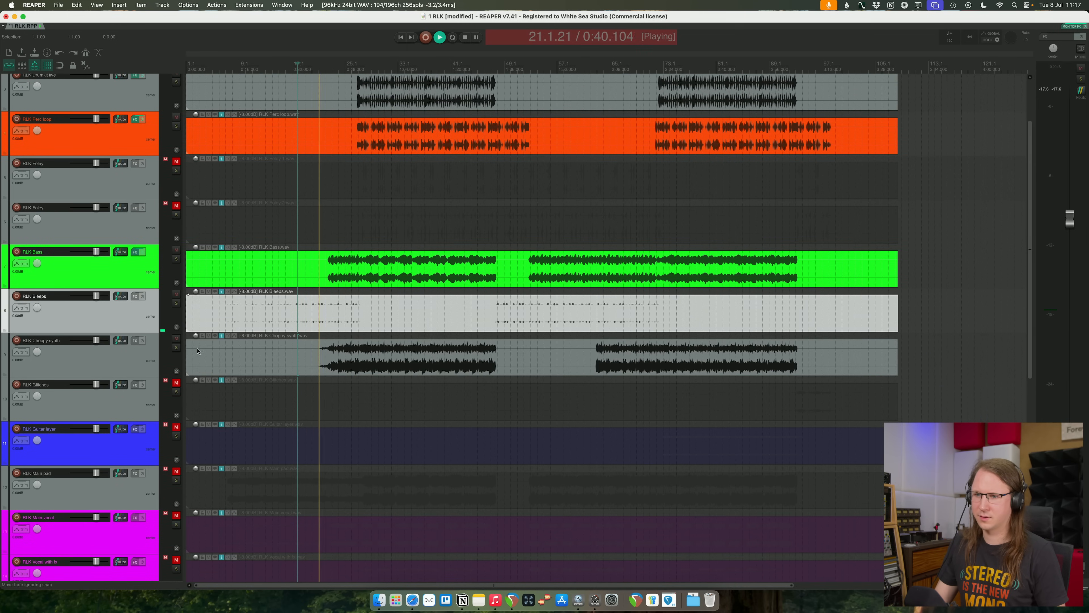
pyautogui.click(143, 363)
pyautogui.click(757, 356)
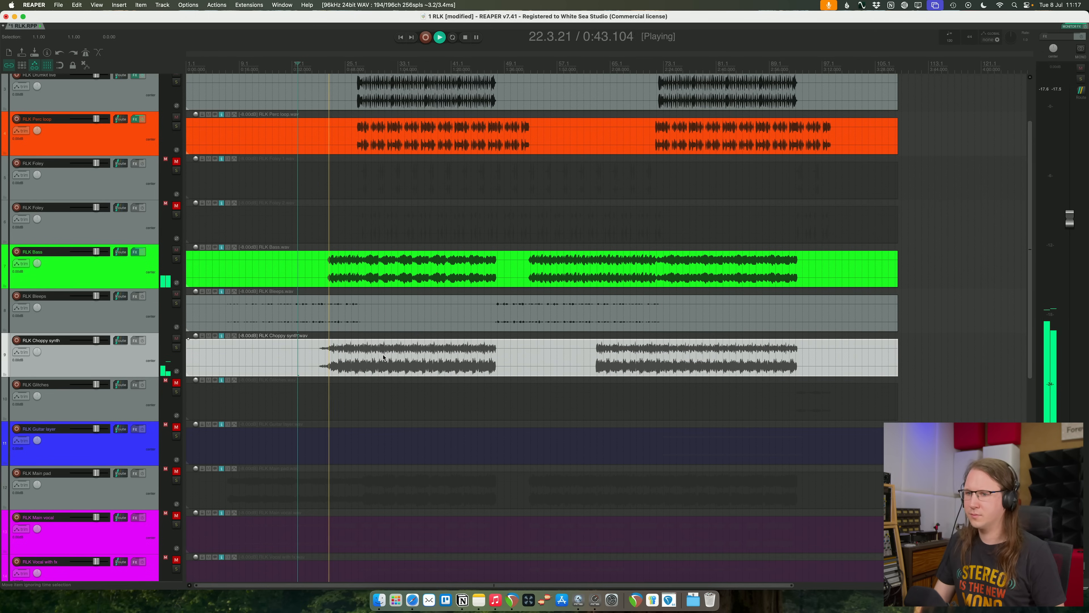
pyautogui.click(941, 380)
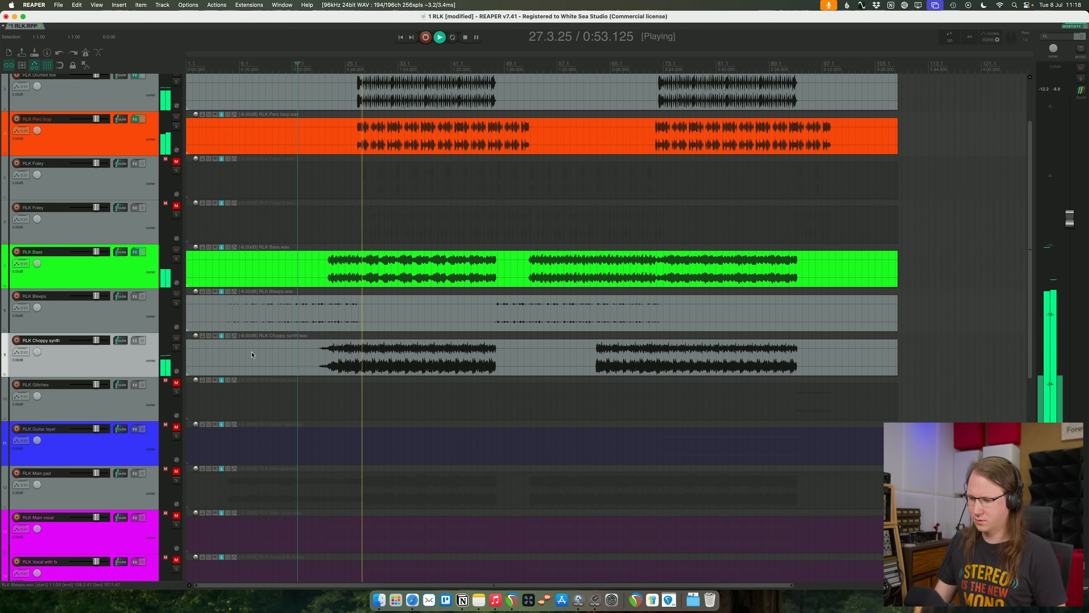
# - Solo and unsolo RLK Choppy synth to compare it with the full mix, and stop playback
pyautogui.click(176, 348)
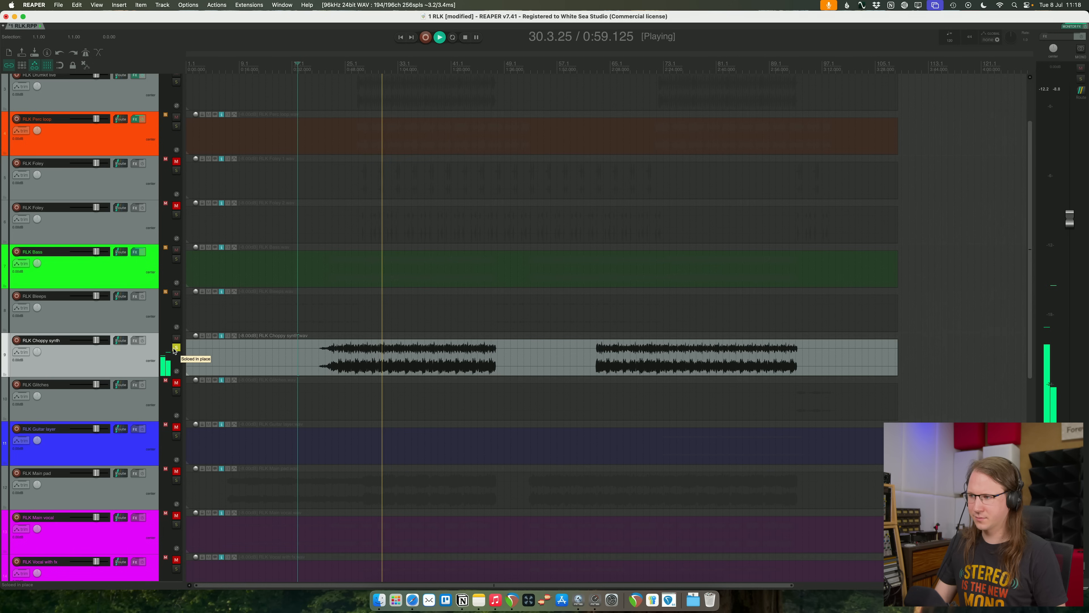
pyautogui.click(175, 349)
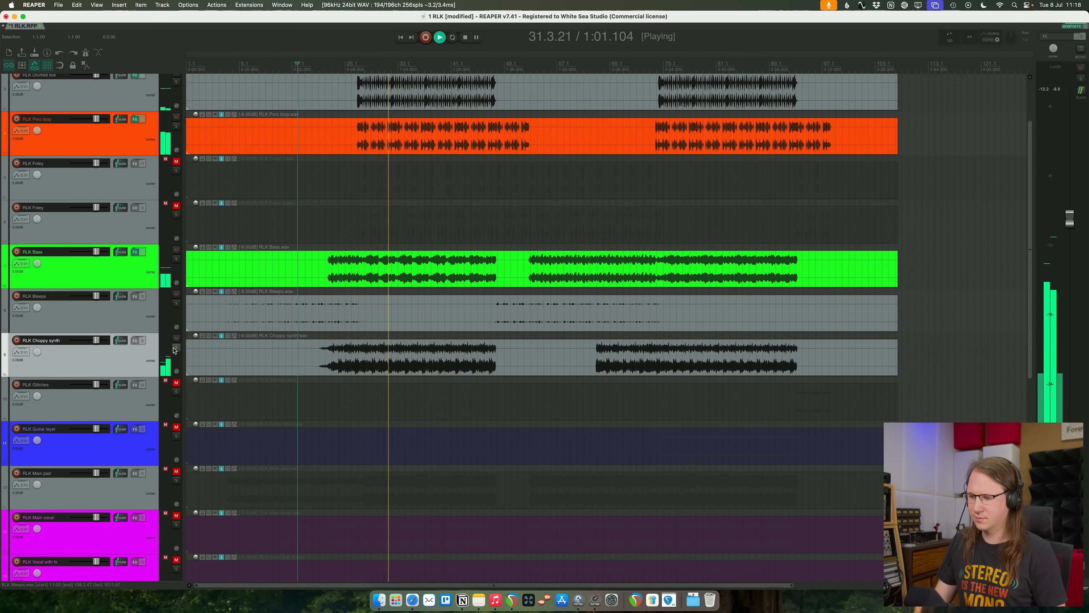
pyautogui.click(175, 349)
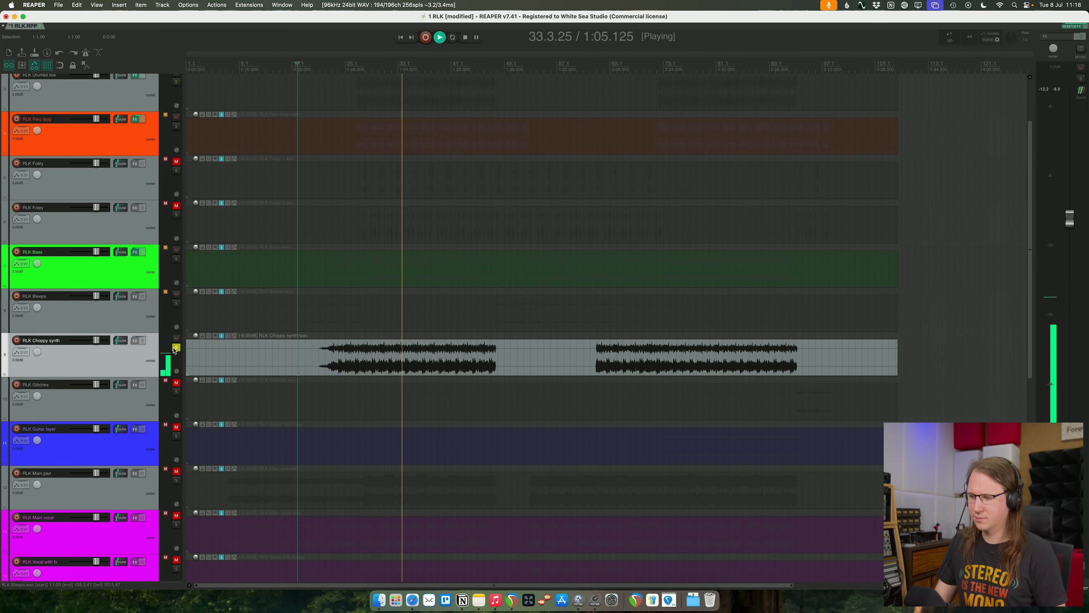
pyautogui.click(175, 349)
pyautogui.press('space')
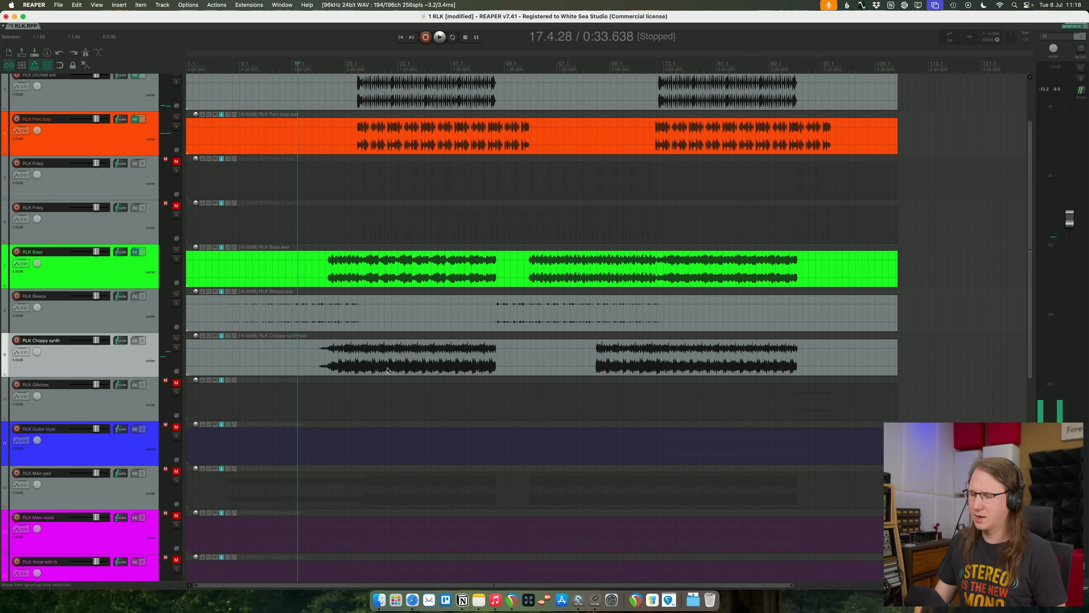
# - Audition the opening of the first RLK Choppy synth passage and examine its waveform up close
pyautogui.click(372, 366)
pyautogui.click(344, 366)
pyautogui.scroll(2, 515, 374)
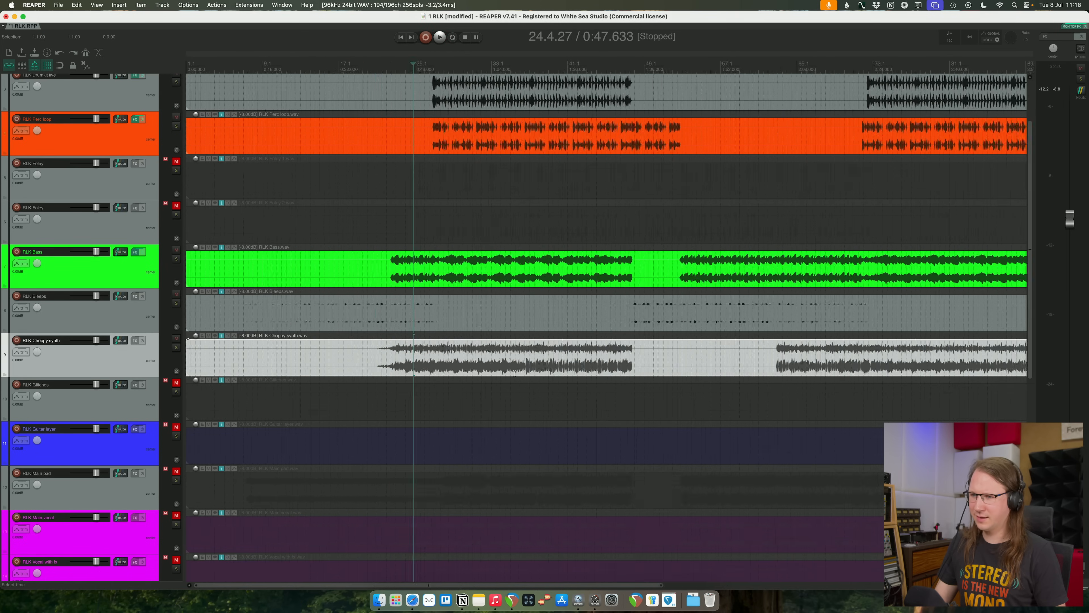
pyautogui.scroll(10, 515, 374)
pyautogui.click(396, 352)
pyautogui.press('space')
pyautogui.scroll(-5, 396, 352)
pyautogui.press('space')
# - Try to open the RLK Choppy synth item in the iZotope RX 11 Audio Editor
pyautogui.scroll(-15, 396, 351)
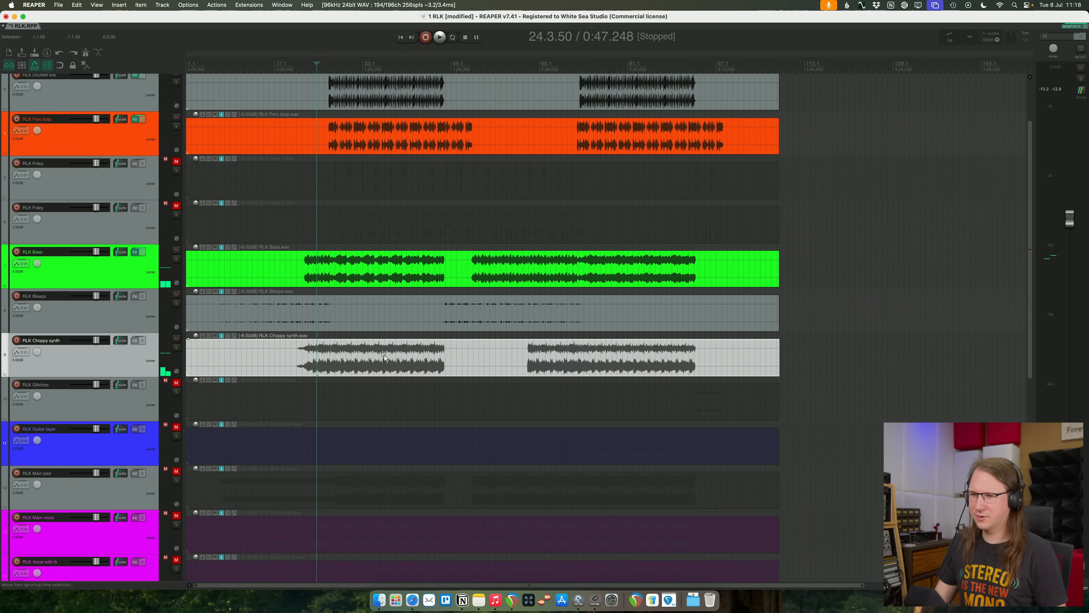
pyautogui.rightClick(385, 357)
pyautogui.moveTo(515, 332)
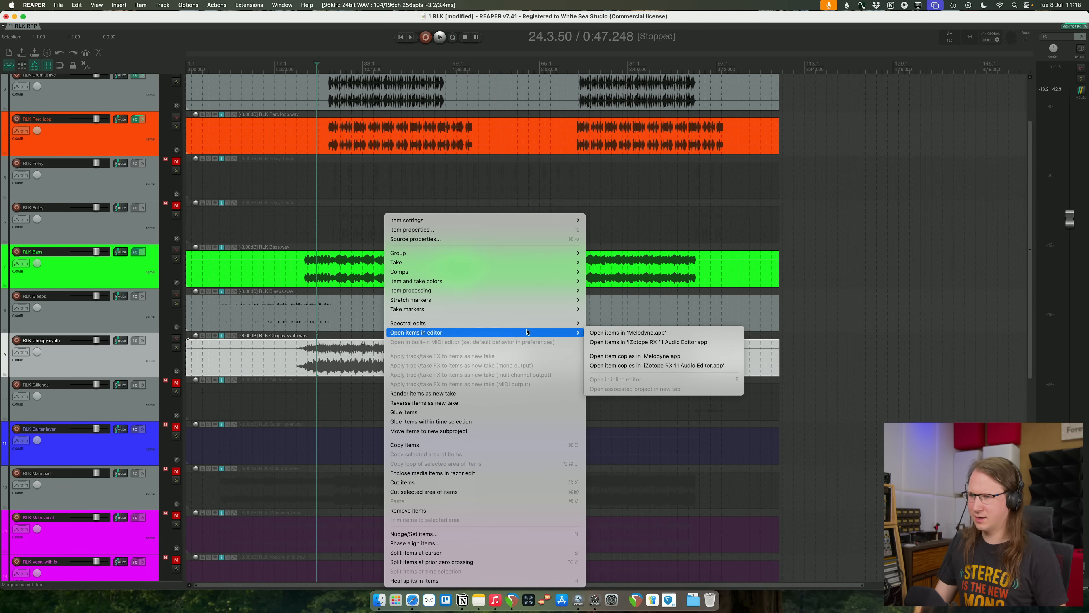
pyautogui.click(690, 343)
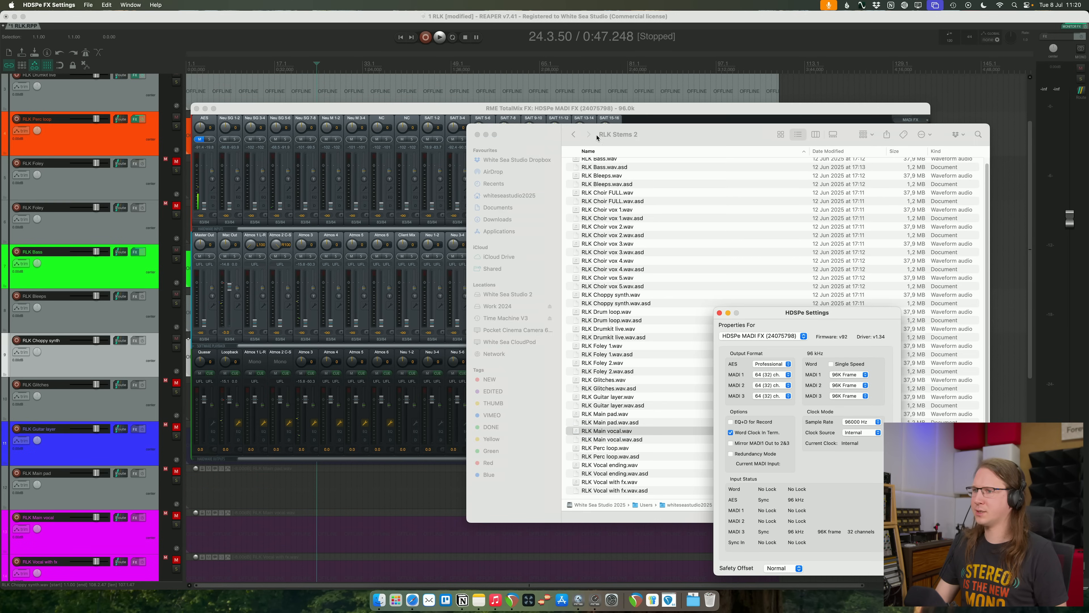
# - Close the RLK Stems 2 folder window, check the HDSPe sample rate settings and TotalMix routing, and return to the REAPER project
pyautogui.click(474, 139)
pyautogui.click(477, 134)
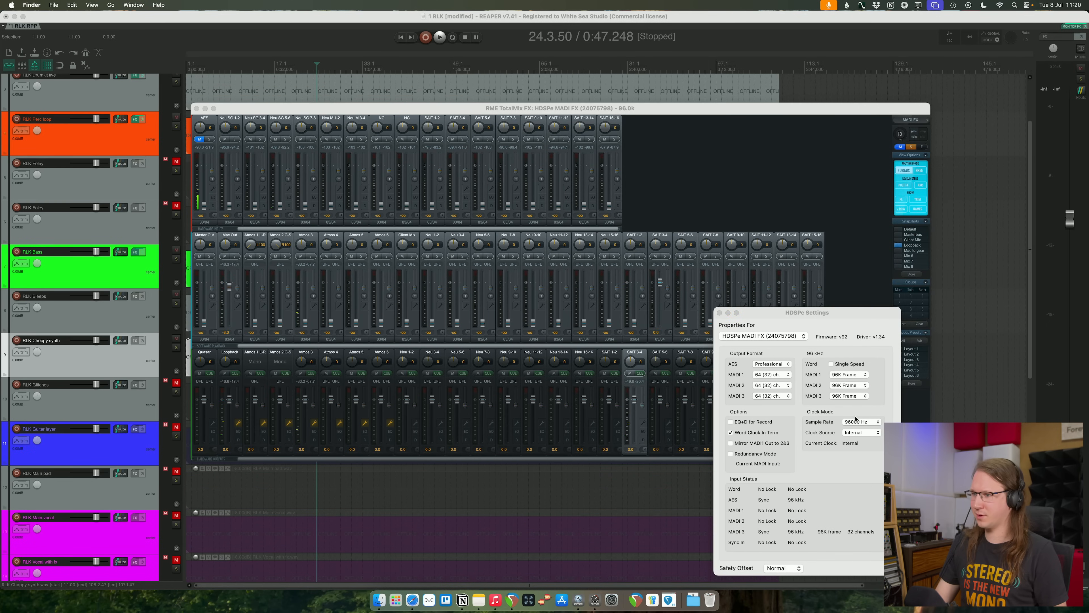
pyautogui.click(860, 495)
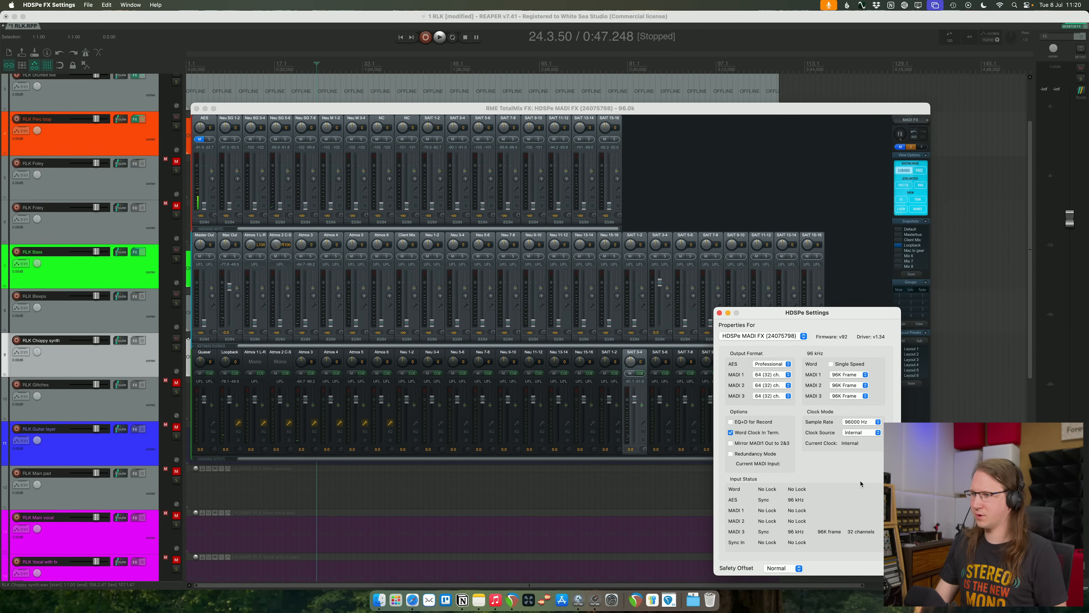
pyautogui.click(226, 289)
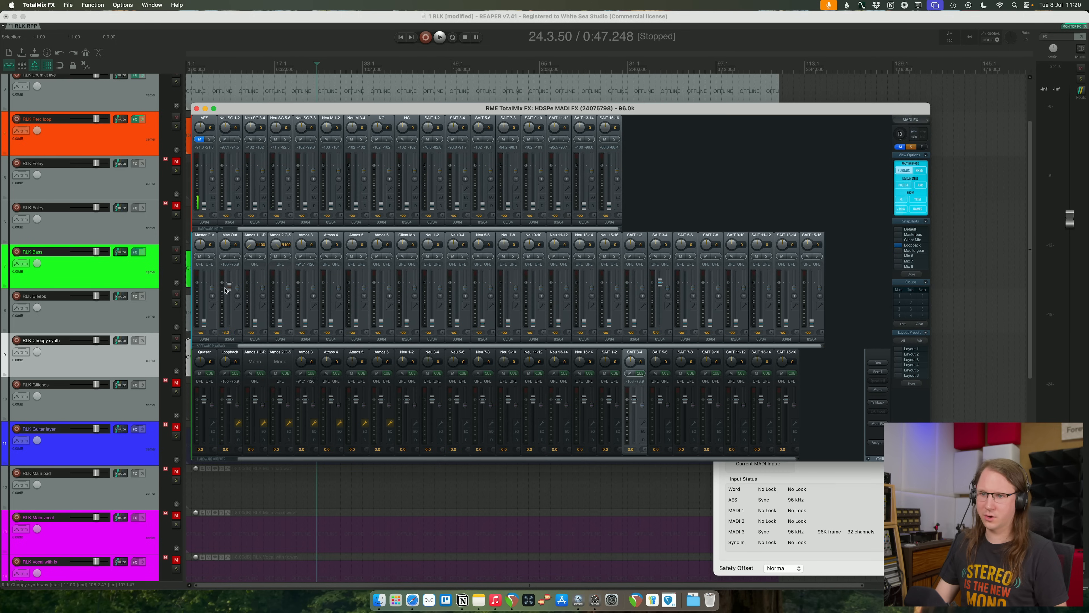
pyautogui.click(366, 28)
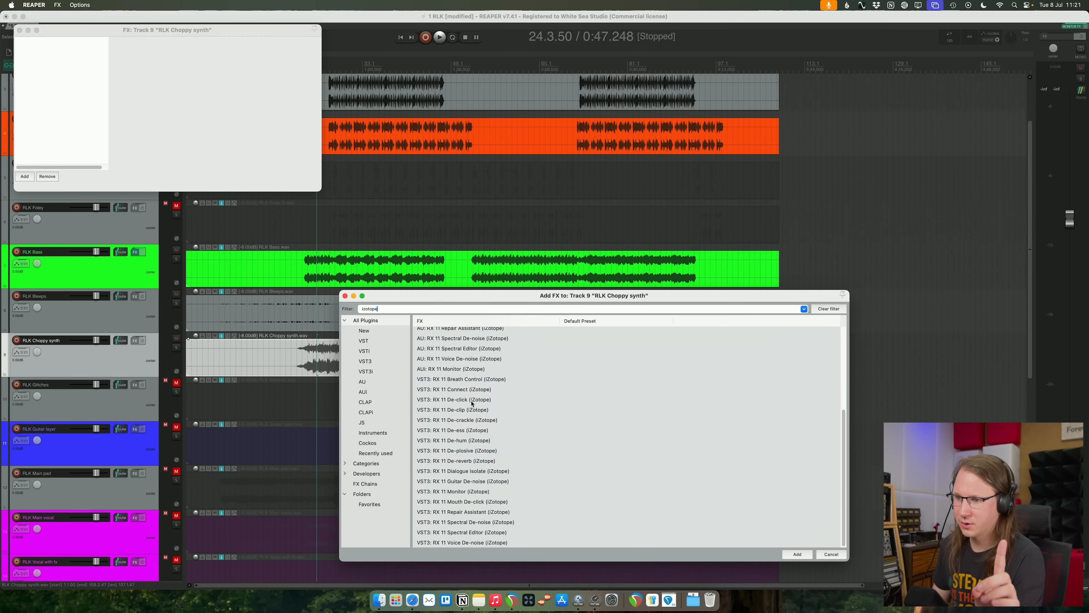
# - Add RX 11 De-click to the RLK Choppy synth track, move its effects window clear and start playback
pyautogui.doubleClick(472, 404)
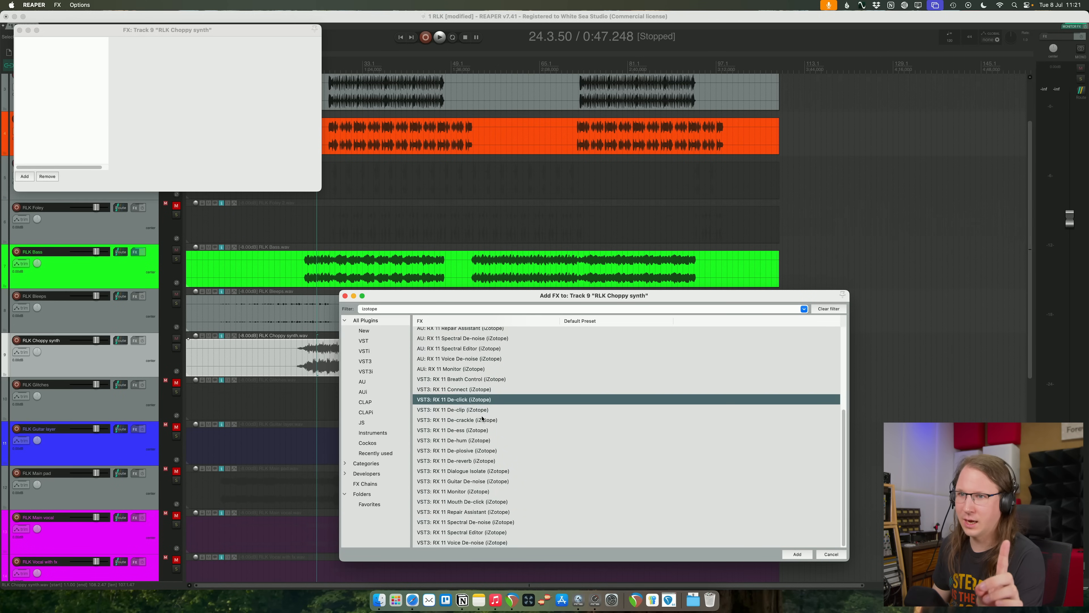
pyautogui.moveTo(183, 28); pyautogui.dragTo(380, 110)
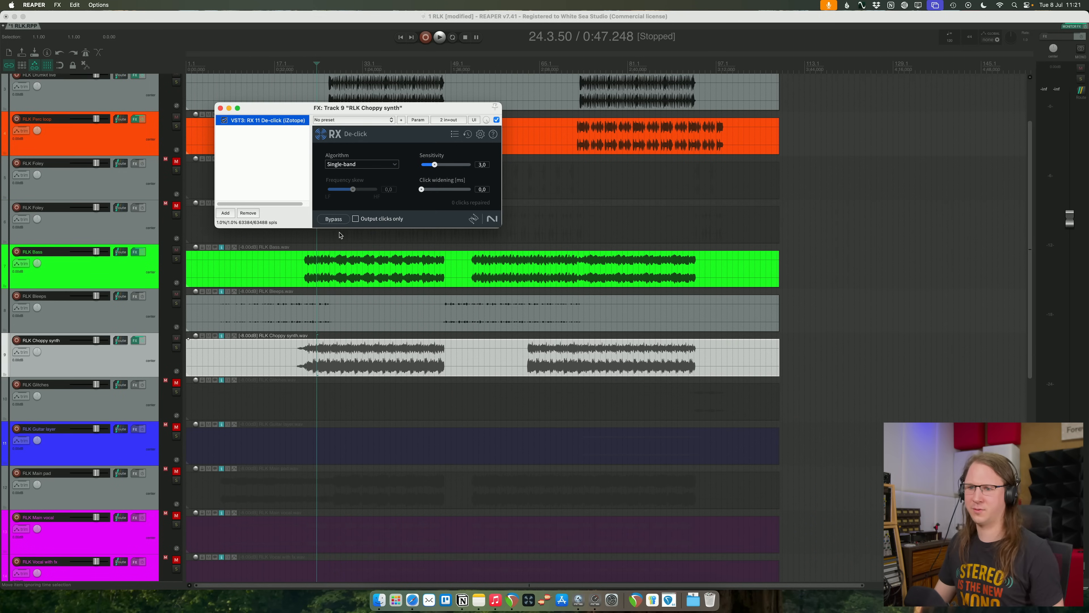
pyautogui.press('space')
# - Solo RLK Choppy synth and compare it with De-click bypassed and active
pyautogui.click(175, 348)
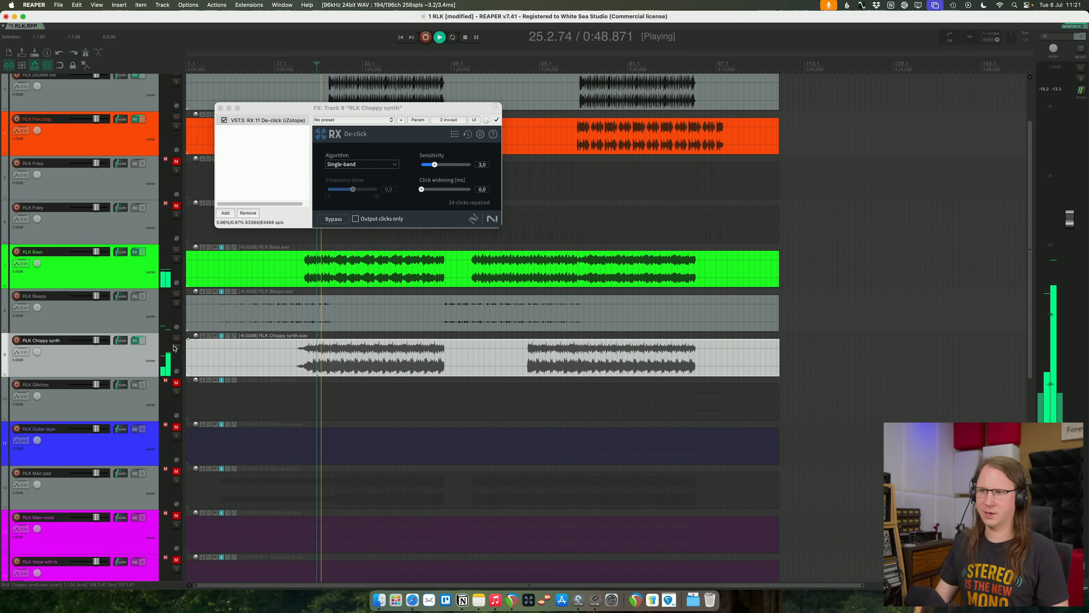
pyautogui.click(175, 348)
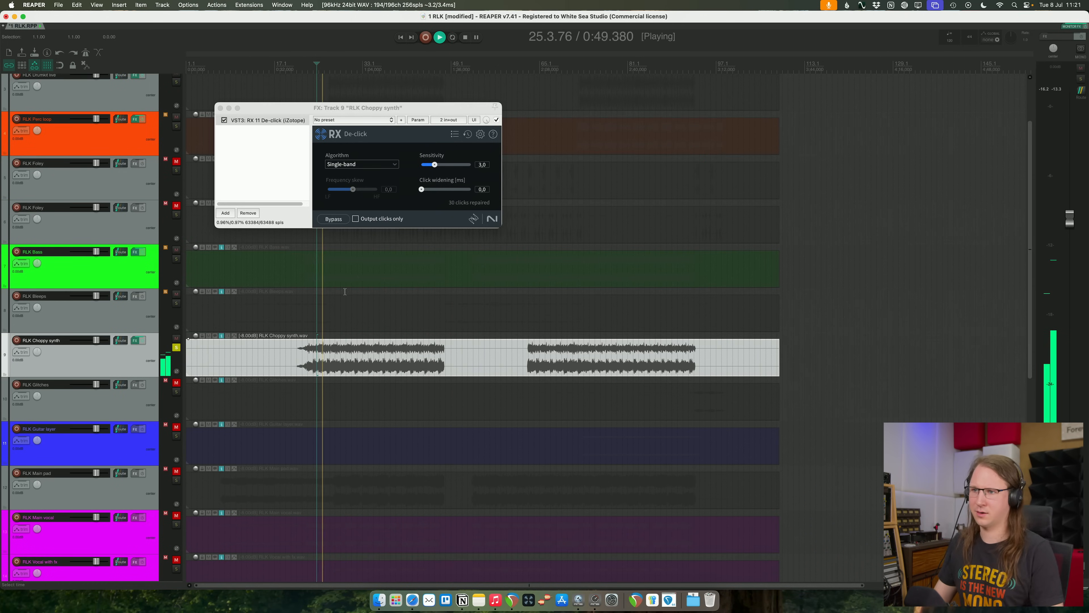
pyautogui.click(224, 121)
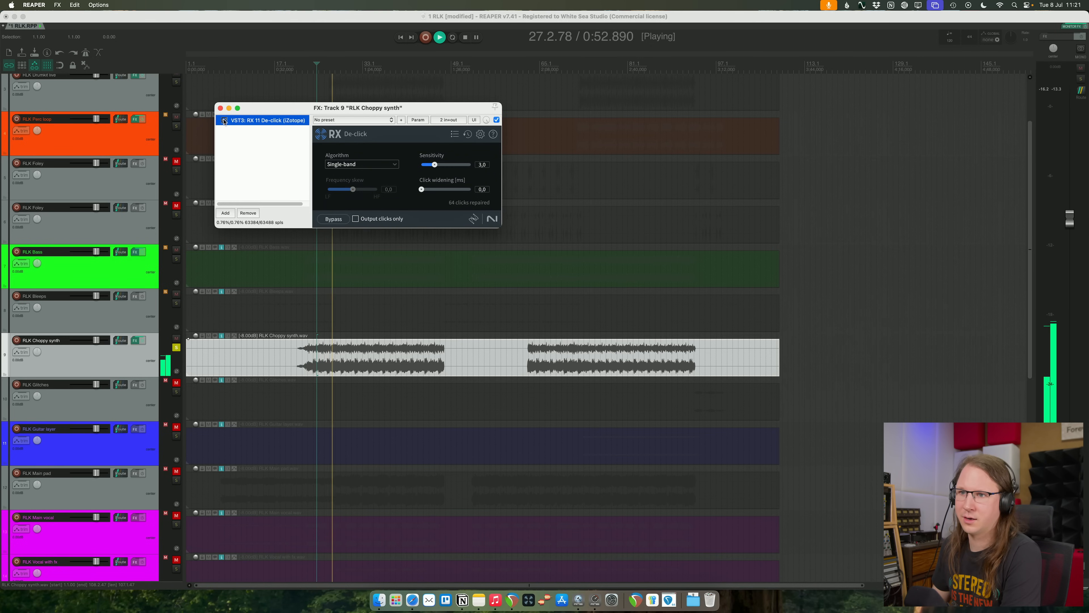
pyautogui.click(224, 120)
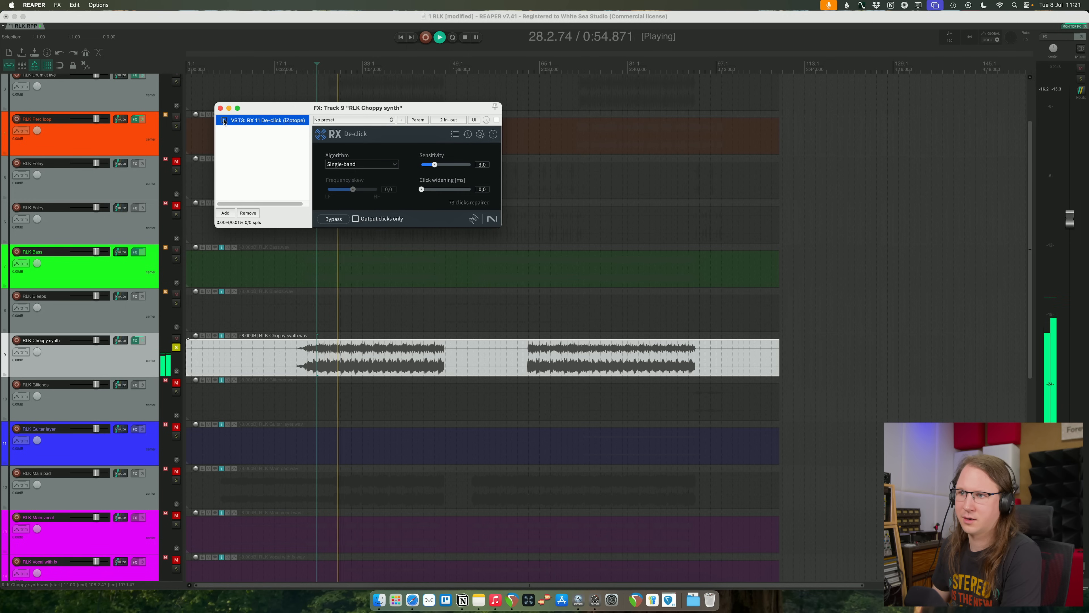
pyautogui.click(260, 170)
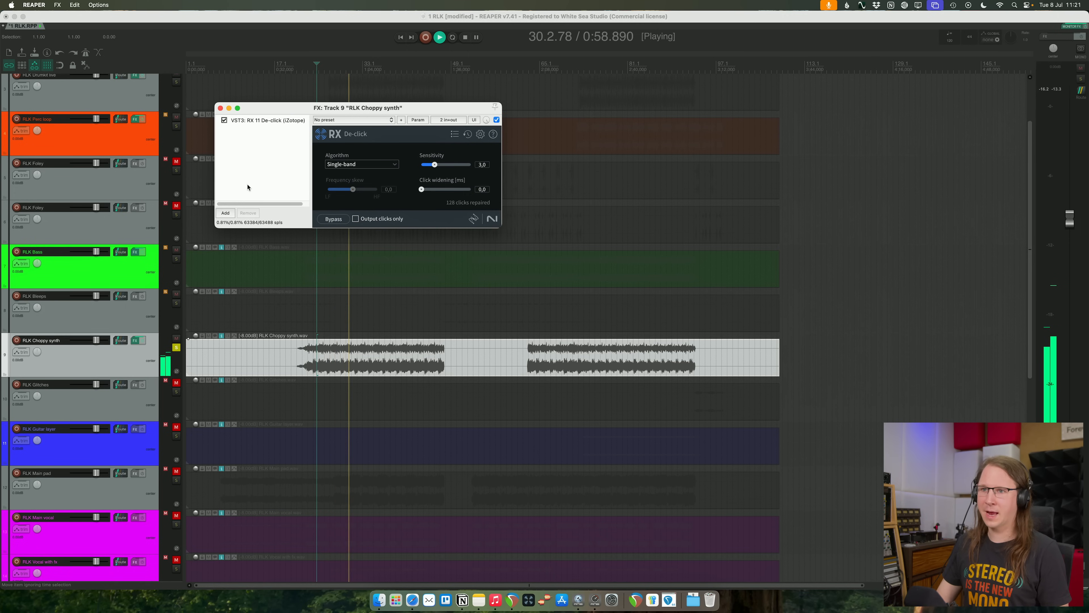
# - Add Pro-Q 4 to RLK Choppy synth with a cut of about 4.9 dB near 460 Hz, Q about 2.7, and replay it unsoloed
pyautogui.press('q')
pyautogui.moveTo(495, 219); pyautogui.dragTo(495, 247)
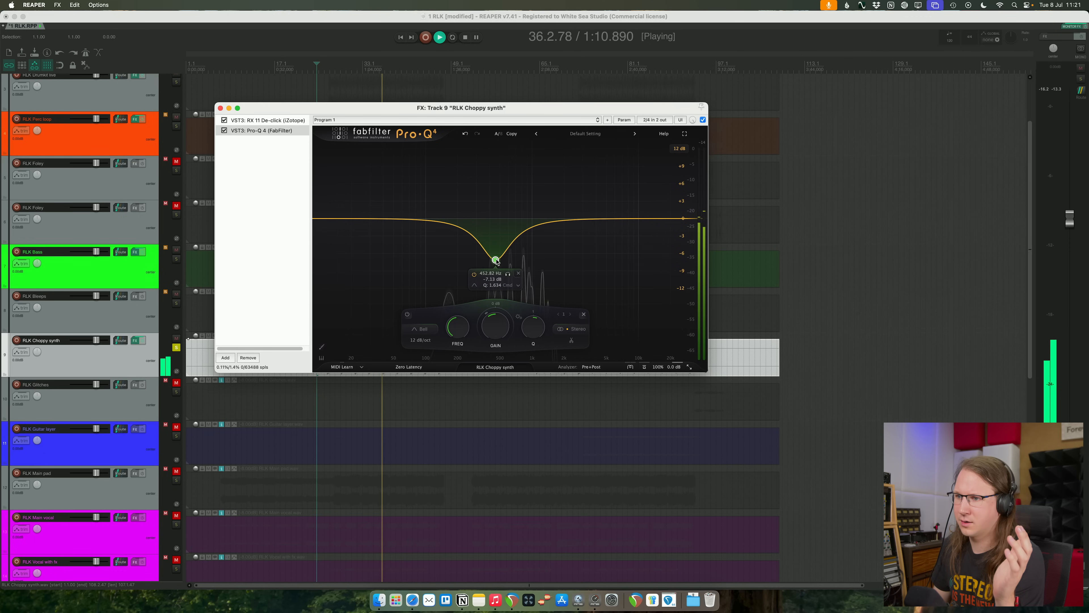
pyautogui.moveTo(496, 254); pyautogui.dragTo(494, 251)
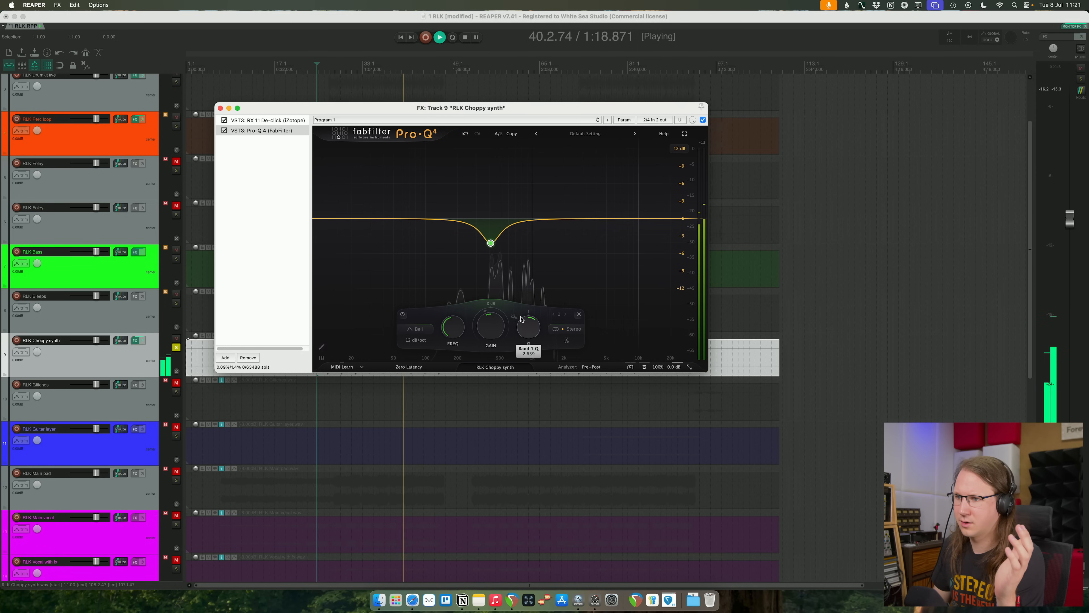
pyautogui.moveTo(492, 245)
pyautogui.mouseDown()
pyautogui.moveTo(501, 245)
pyautogui.moveTo(479, 247)
pyautogui.mouseUp()
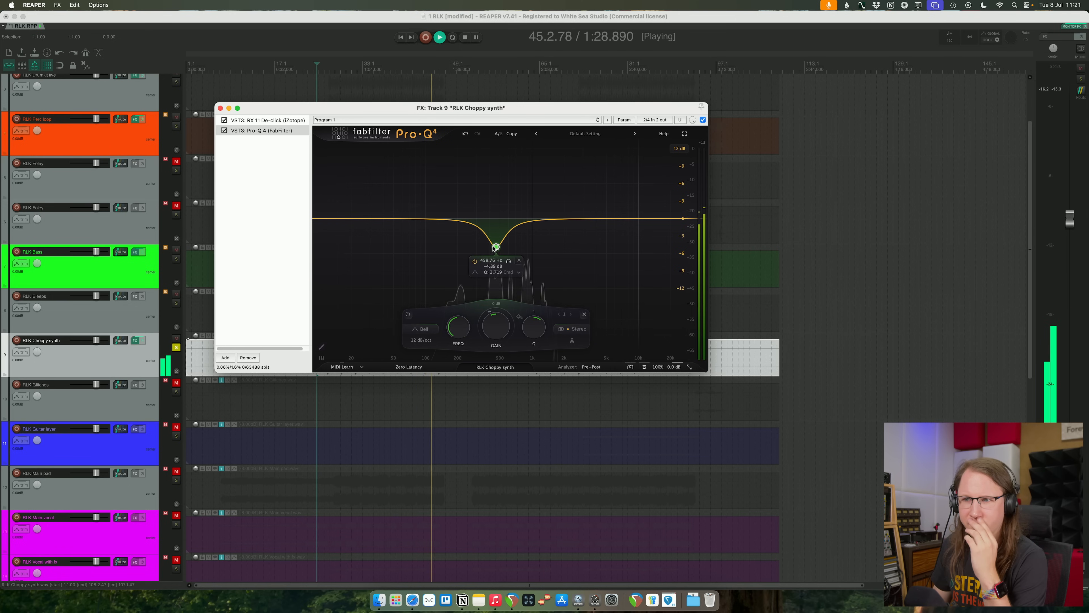
pyautogui.click(211, 322)
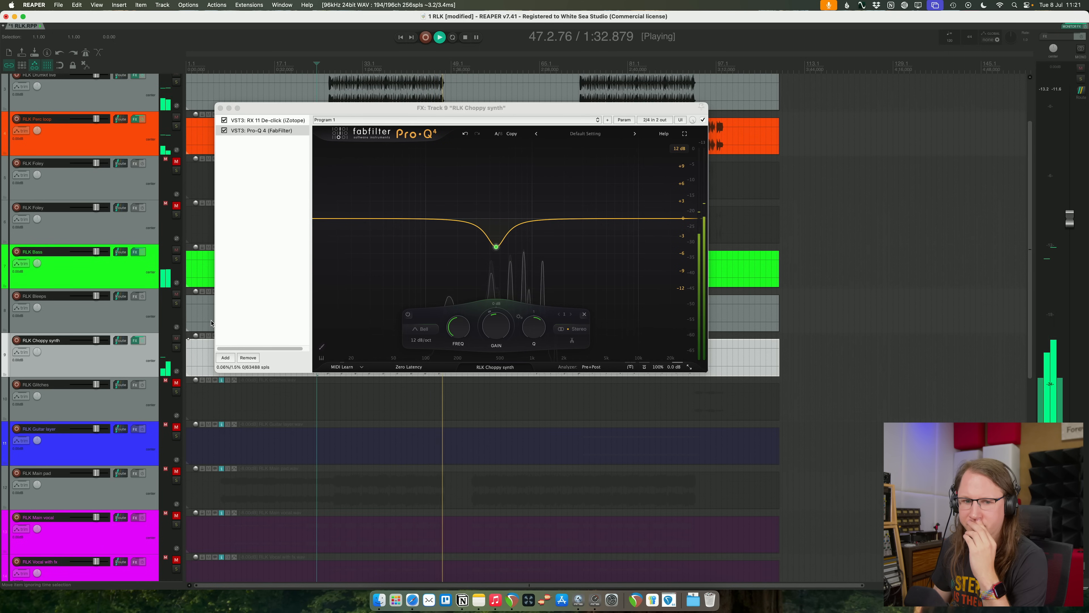
pyautogui.click(339, 76)
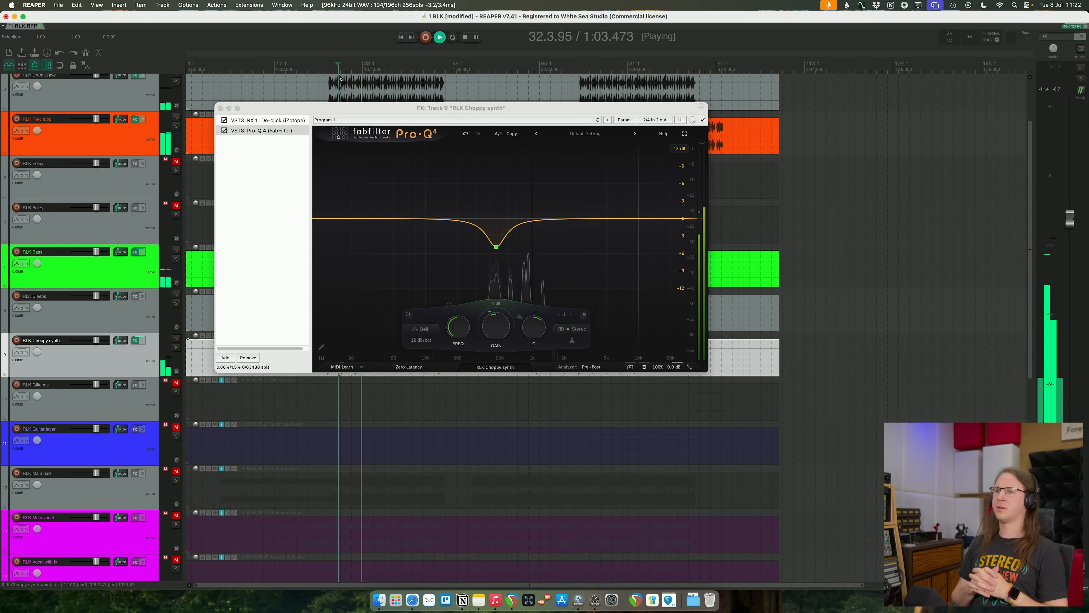
# - Add the VST3 MAutopan to RLK Choppy synth, bypass it, then stop playback and close the effects window
pyautogui.click(225, 357)
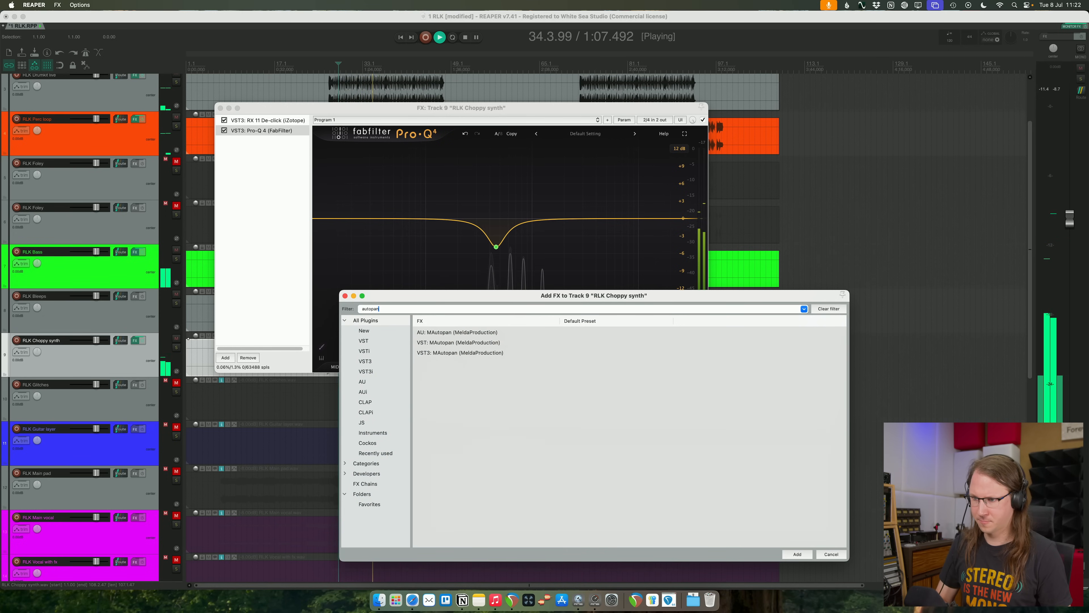
pyautogui.click(470, 353)
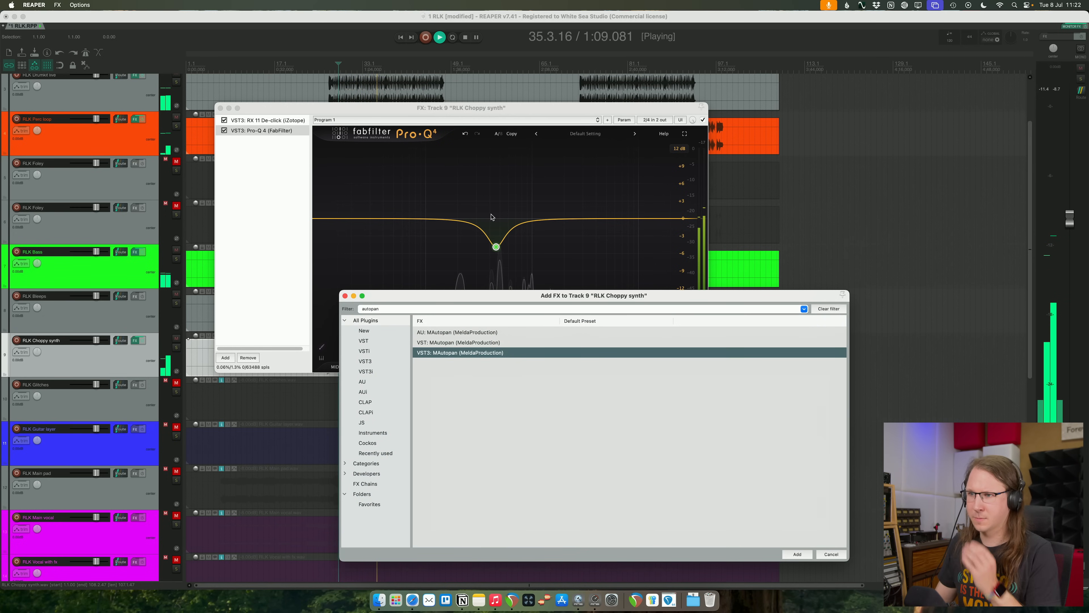
pyautogui.press('Return')
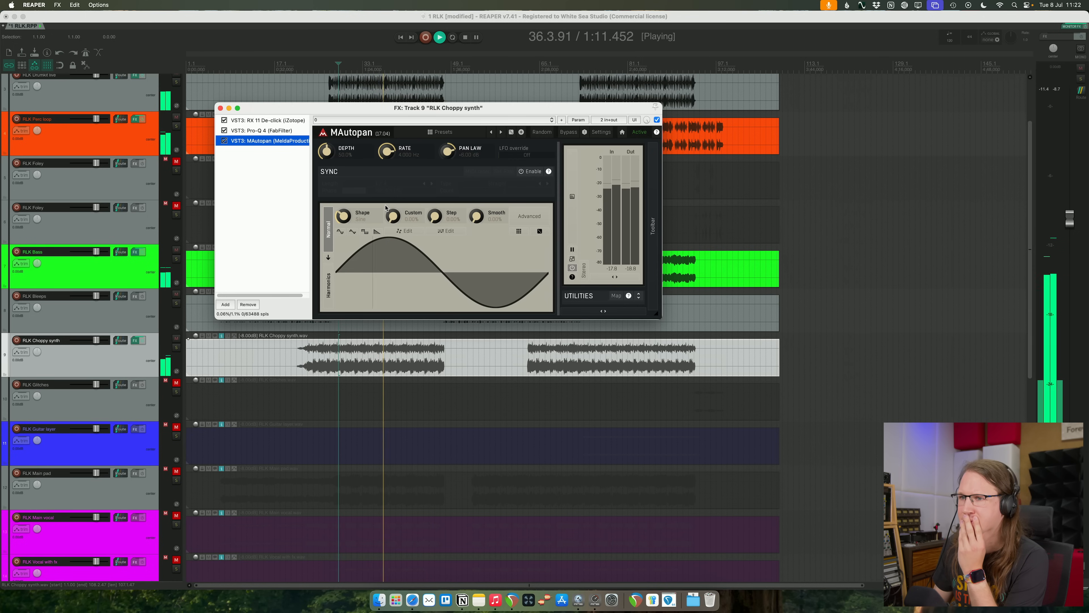
pyautogui.click(225, 140)
pyautogui.click(249, 203)
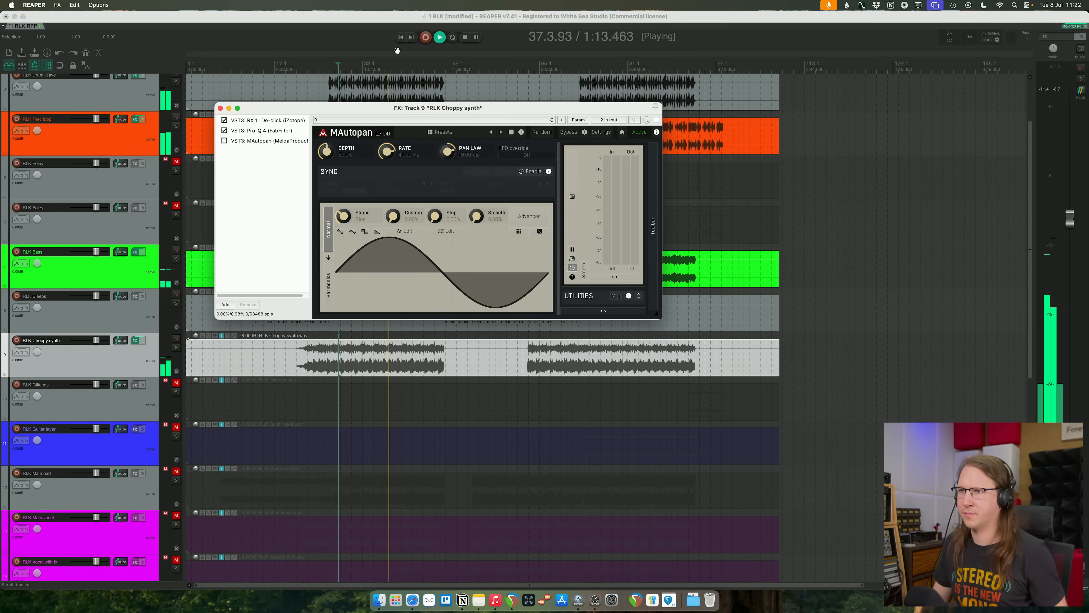
pyautogui.click(470, 14)
pyautogui.press('space')
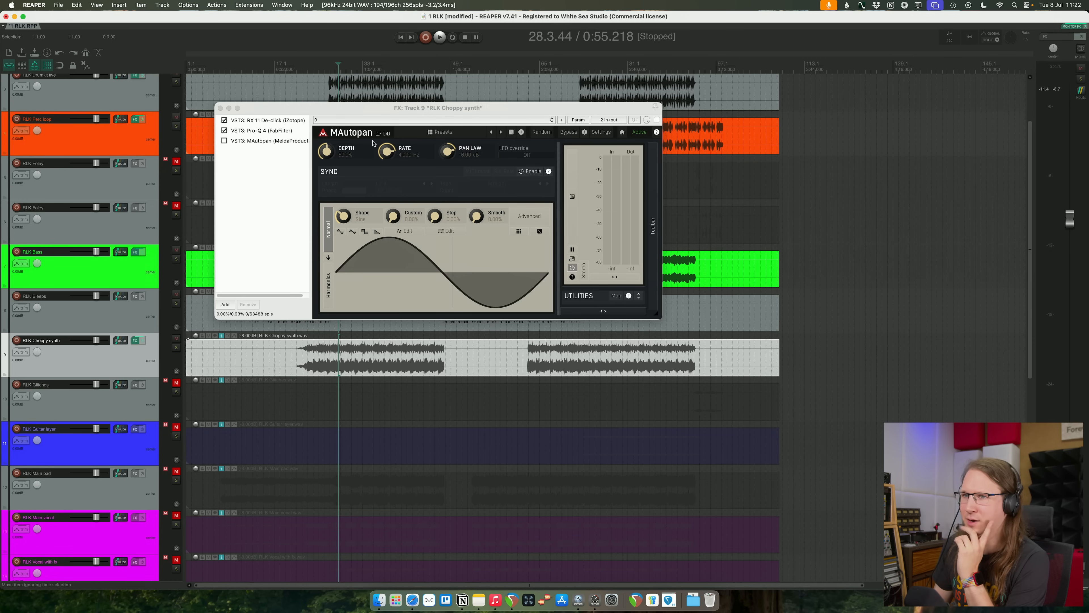
pyautogui.click(221, 108)
# - Set the project tempo to 95 BPM while playing the drum loop with RLK Choppy synth muted
pyautogui.scroll(3, 338, 149)
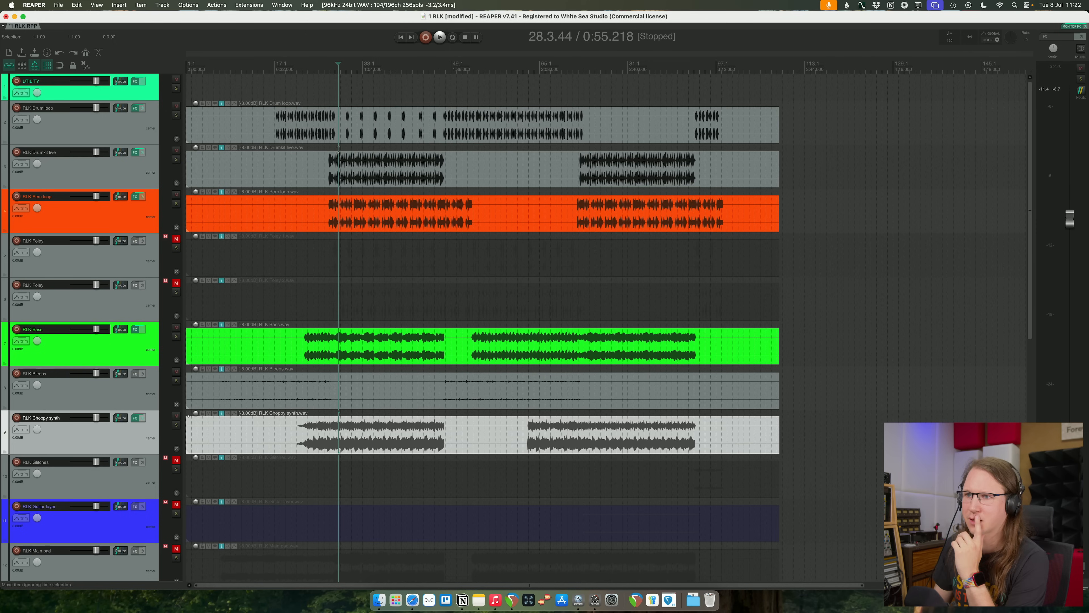
pyautogui.click(277, 69)
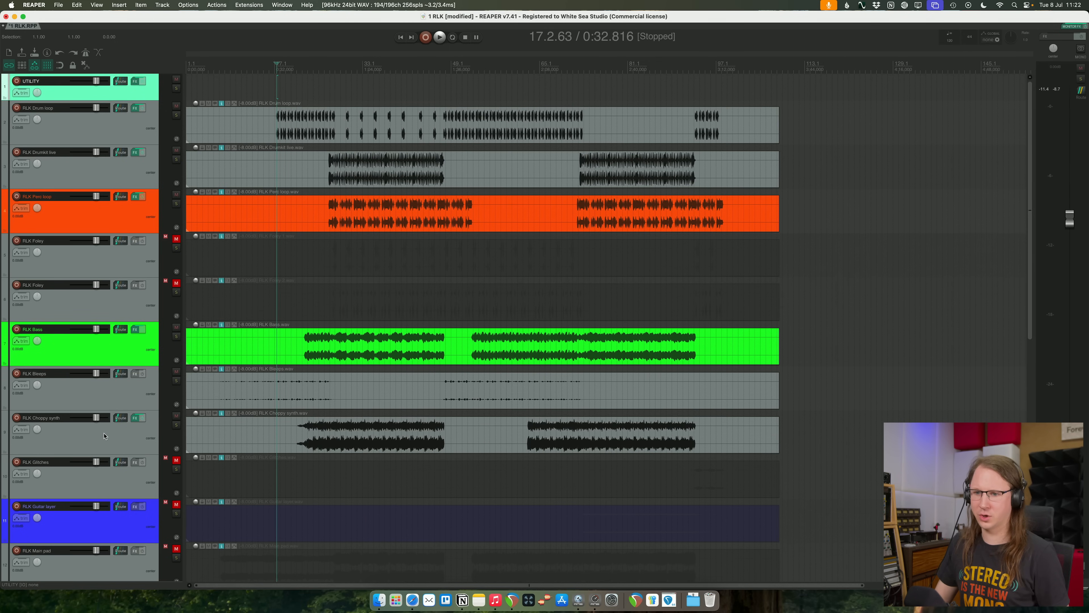
pyautogui.click(176, 416)
pyautogui.press('space')
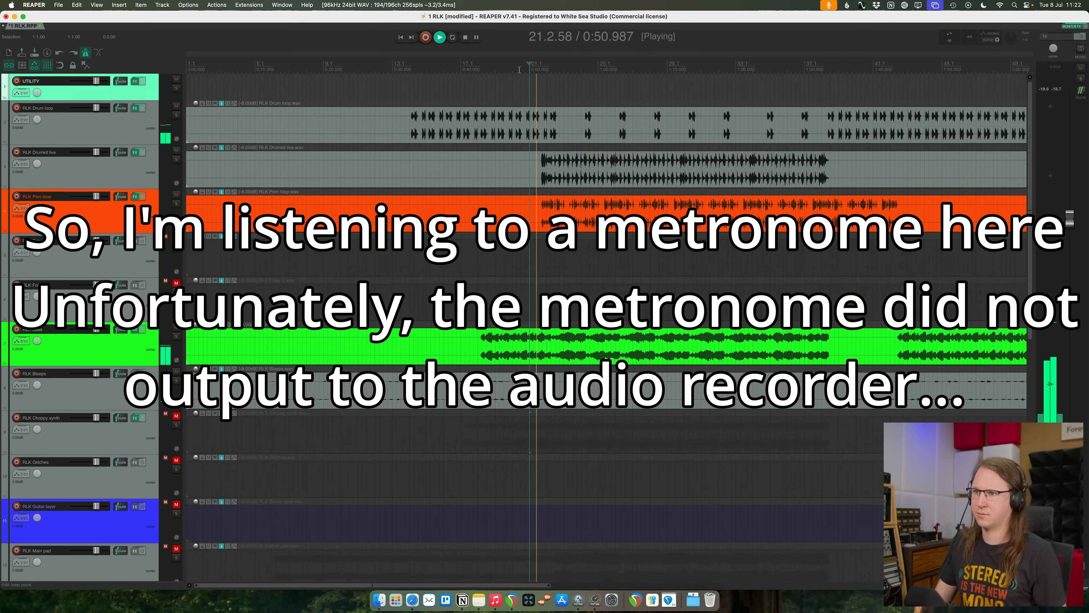
pyautogui.scroll(3, 515, 72)
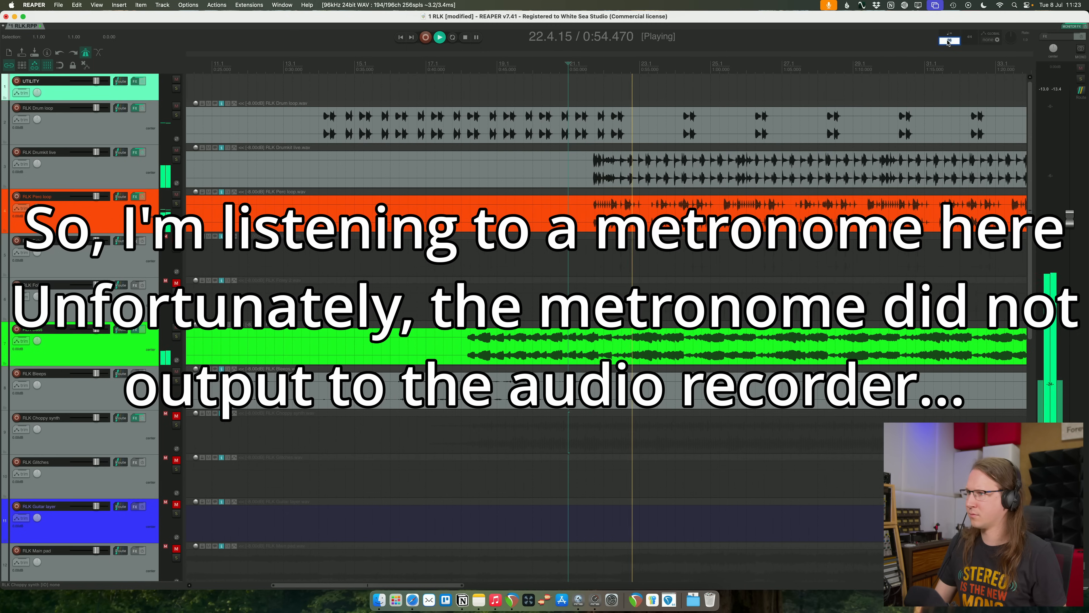
pyautogui.write('95')
pyautogui.press('Return')
# - Check the drums against the metronome at several points in the song, then stop and return to the project start
pyautogui.click(325, 68)
pyautogui.click(307, 68)
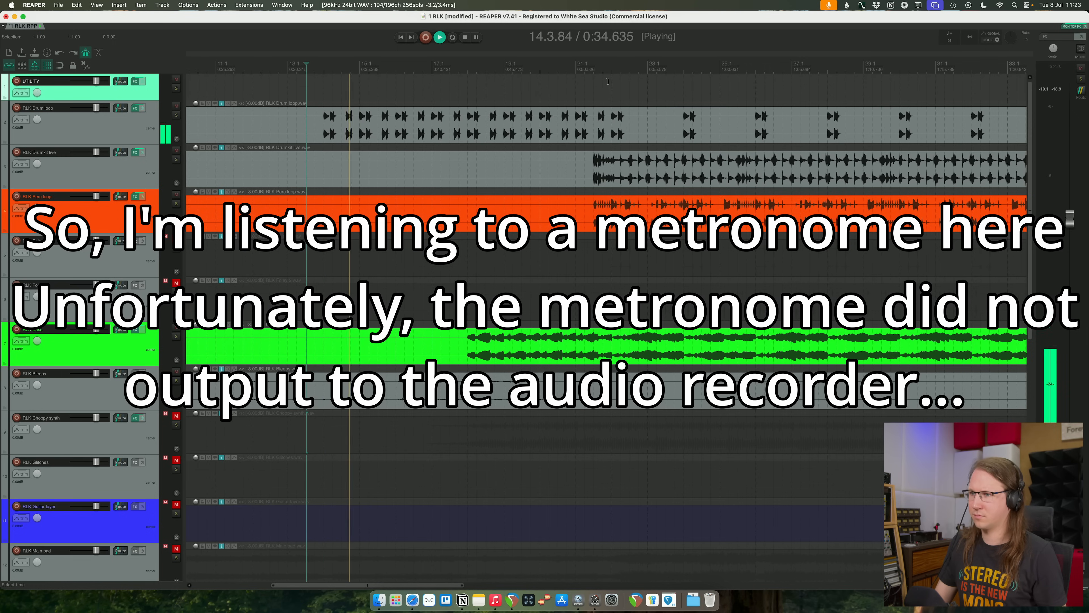
pyautogui.click(564, 68)
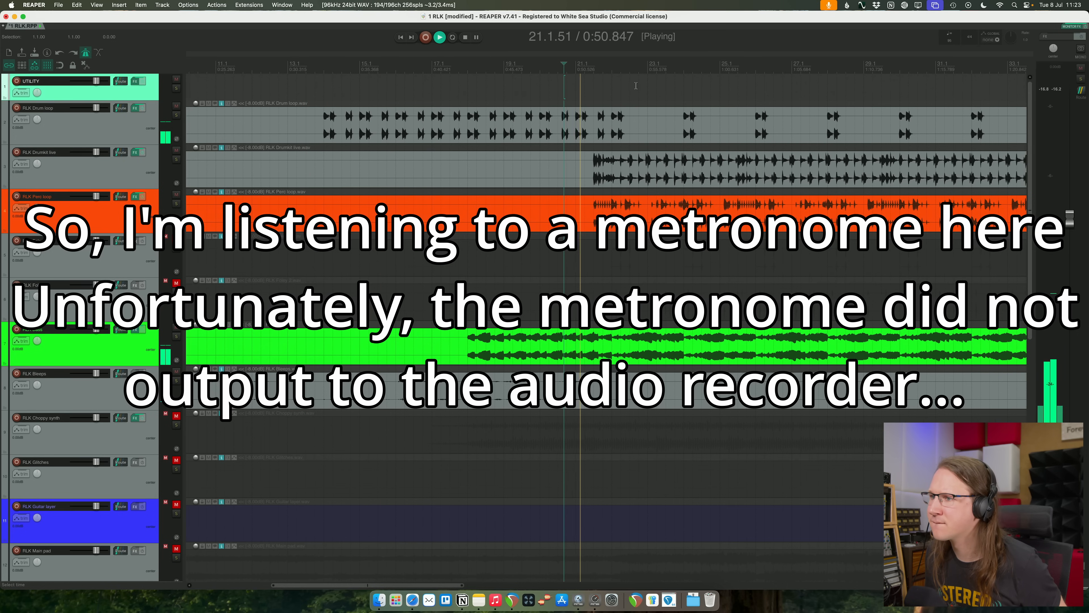
pyautogui.scroll(-2, 673, 63)
pyautogui.scroll(-1, 673, 63)
pyautogui.click(679, 64)
pyautogui.scroll(-2, 679, 64)
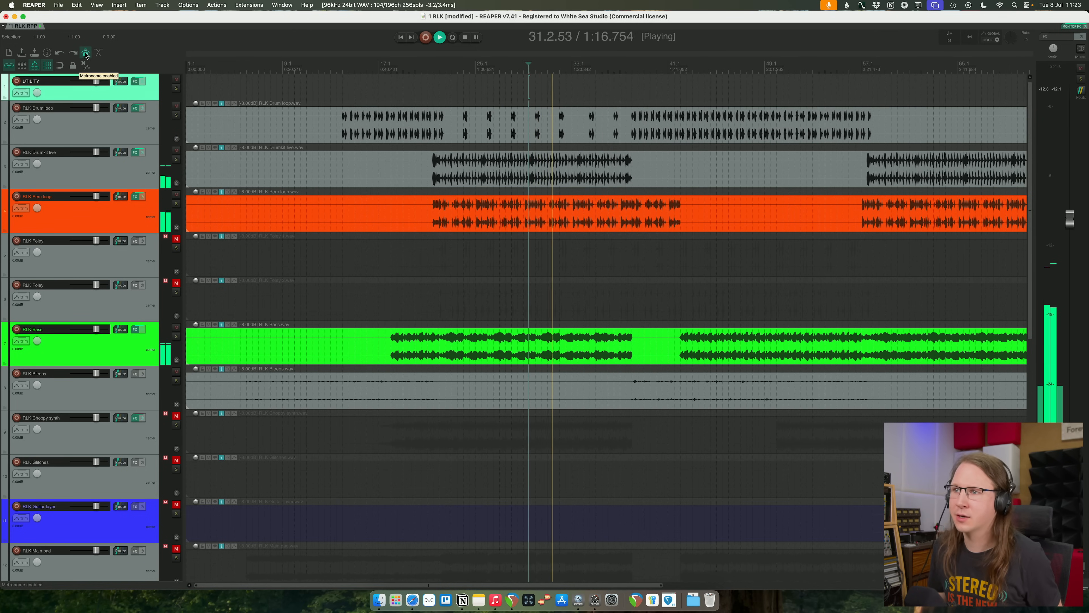
pyautogui.press('space')
pyautogui.press('Home')
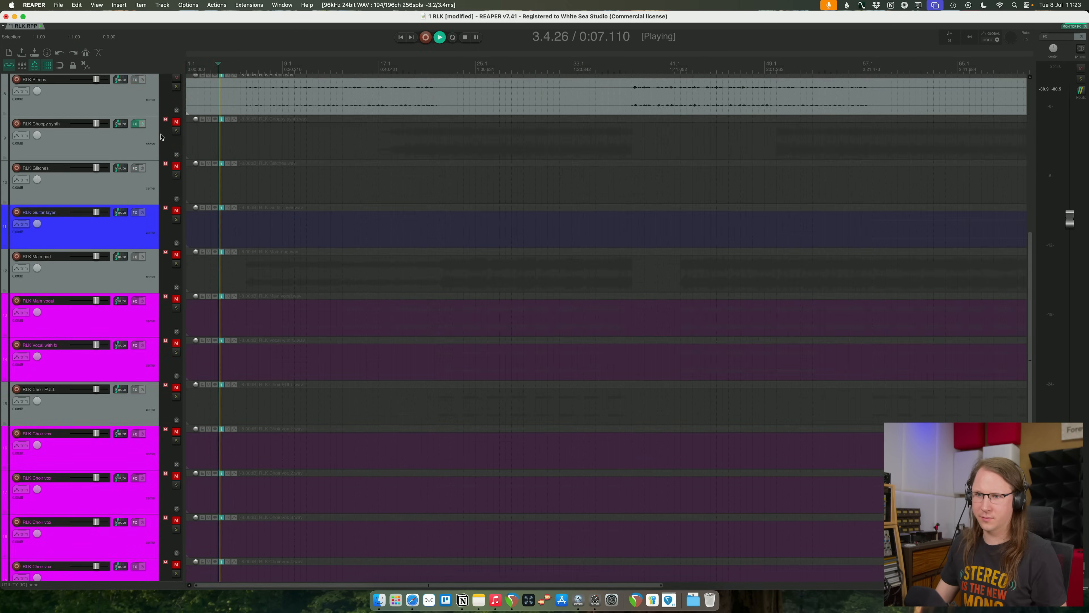
# - Solo RLK Choppy synth, reopen its effects window and enable tempo sync in MAutopan
pyautogui.click(176, 122)
pyautogui.click(134, 124)
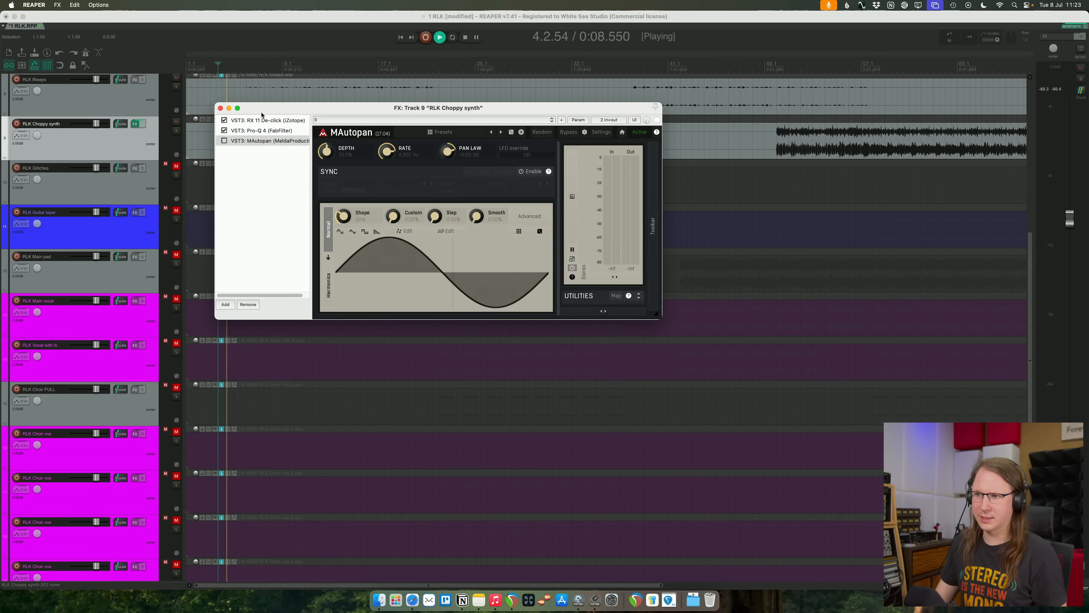
pyautogui.moveTo(427, 107); pyautogui.dragTo(459, 193)
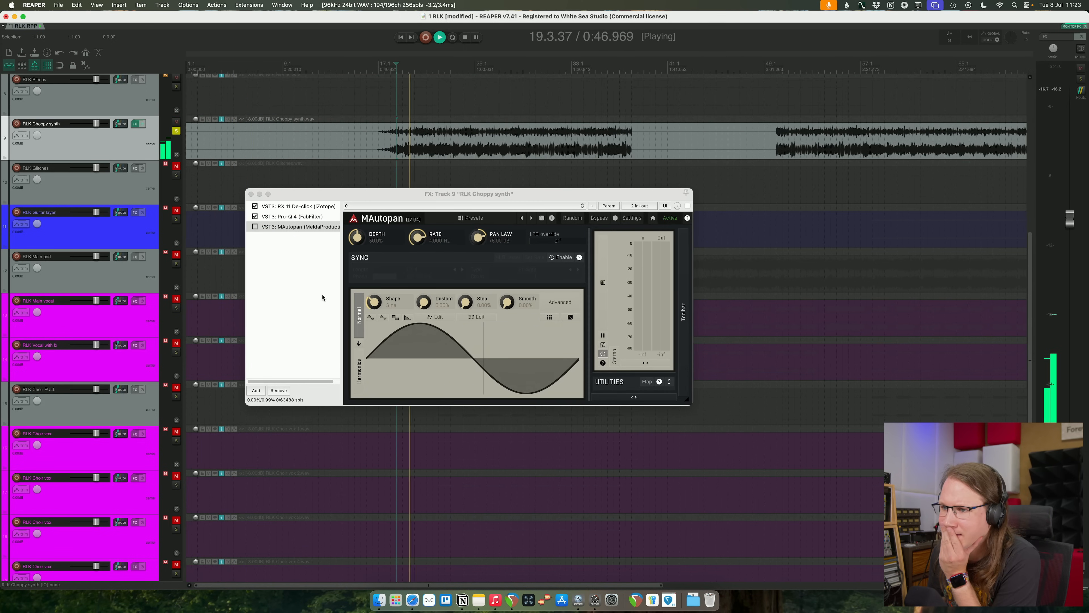
pyautogui.click(552, 256)
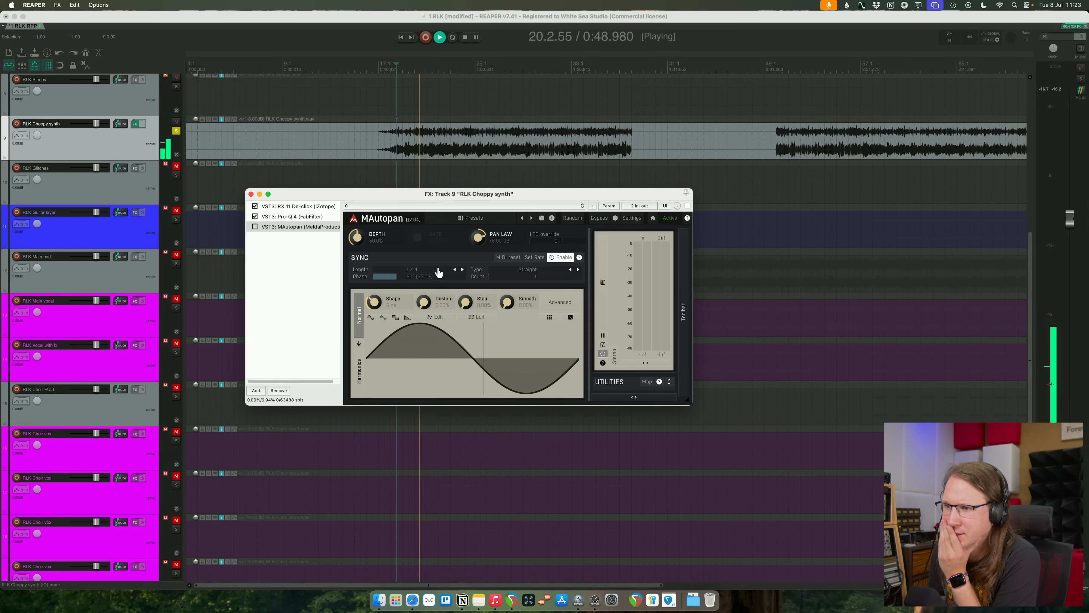
# - Activate MAutopan on RLK Choppy synth, raise its depth and set the sync length to 1
pyautogui.click(455, 270)
pyautogui.moveTo(358, 238); pyautogui.dragTo(357, 195)
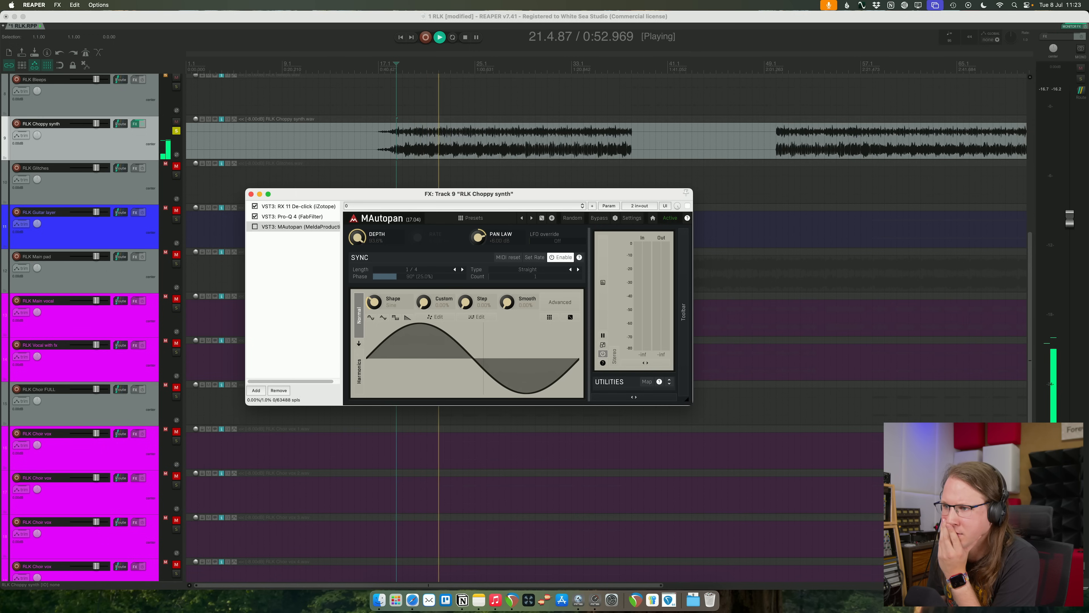
pyautogui.click(255, 226)
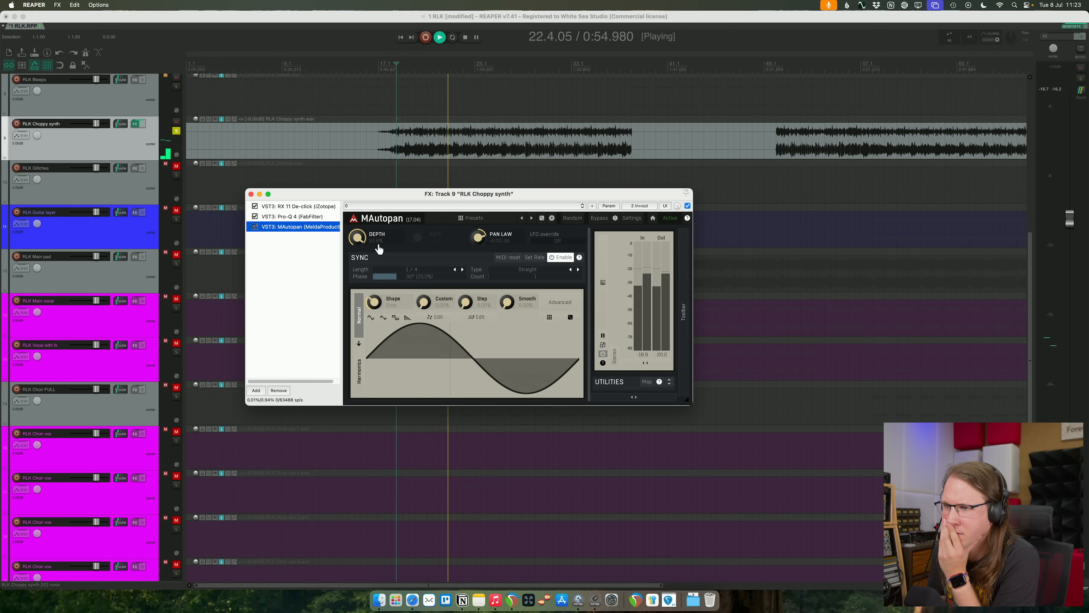
pyautogui.moveTo(363, 246); pyautogui.dragTo(363, 234)
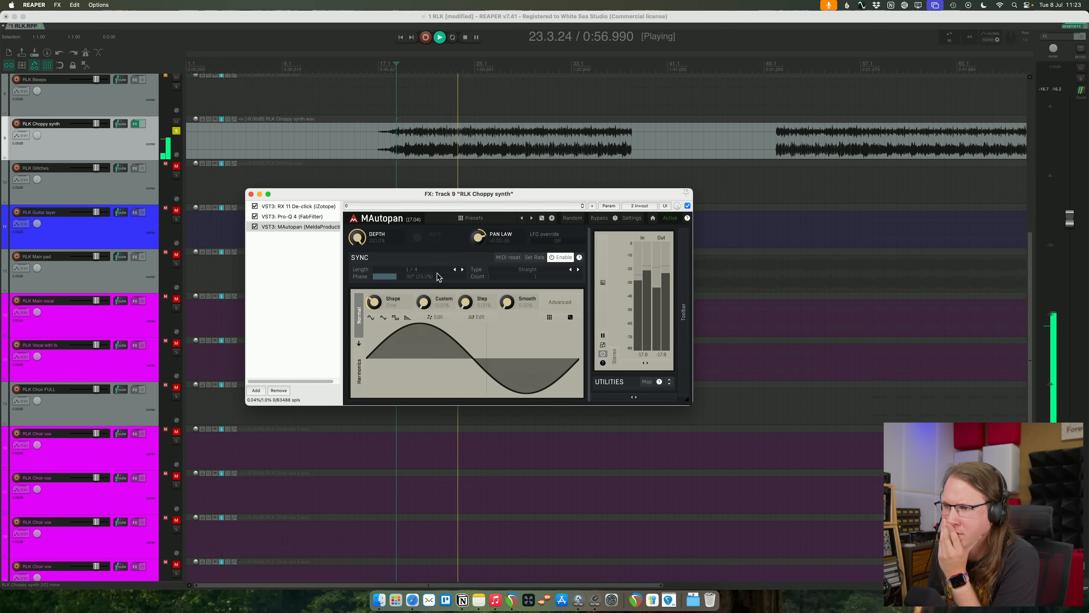
pyautogui.click(453, 269)
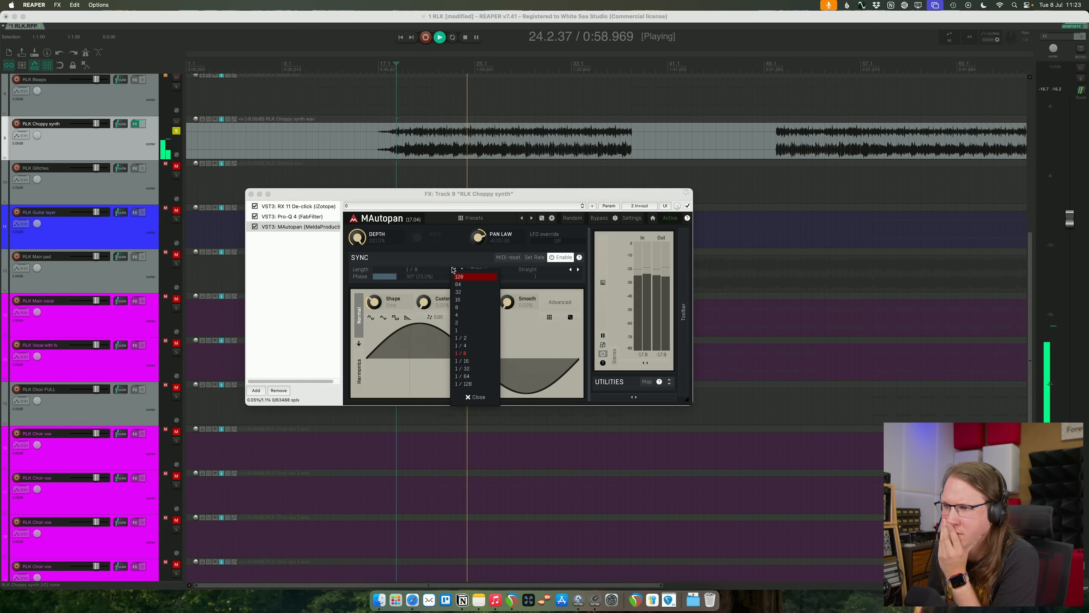
pyautogui.click(455, 270)
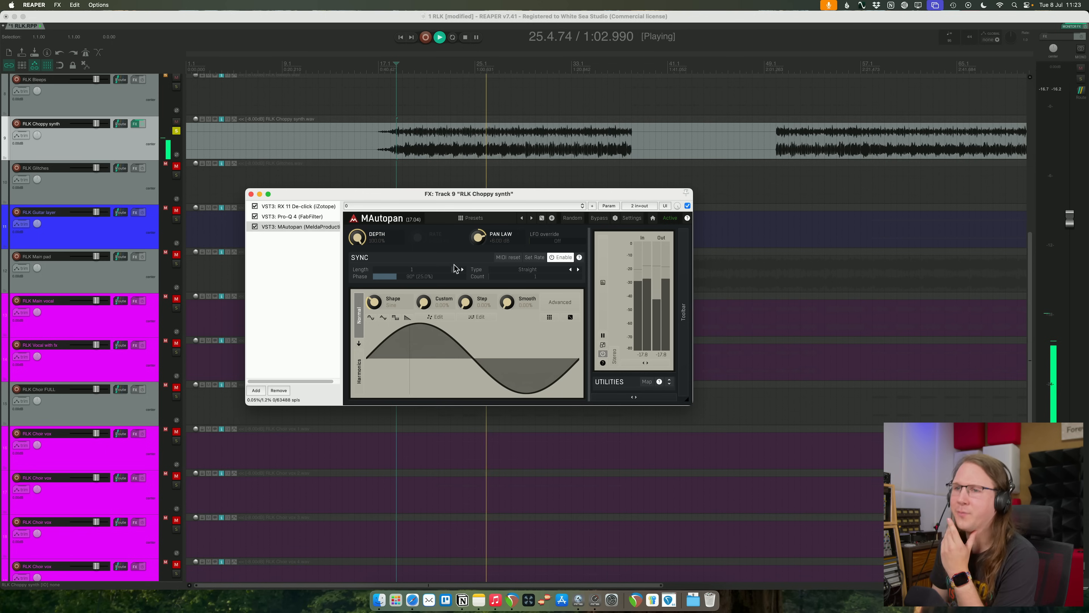
# - Back off MAutopan's depth and choose its triangle shape, then unsolo RLK Choppy synth and replay it in the mix
pyautogui.moveTo(395, 239); pyautogui.dragTo(395, 282)
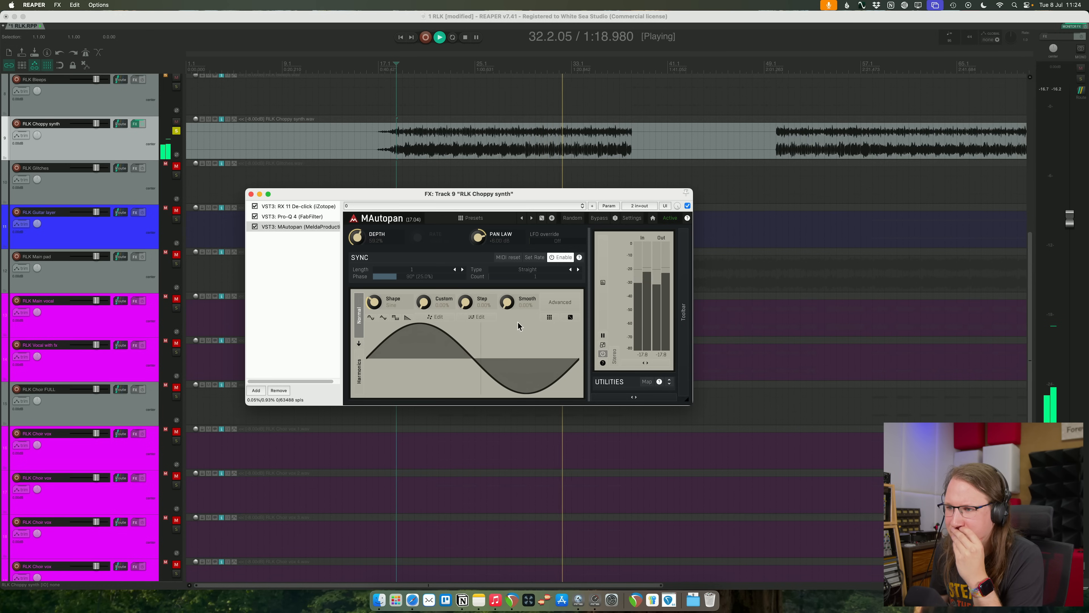
pyautogui.click(383, 318)
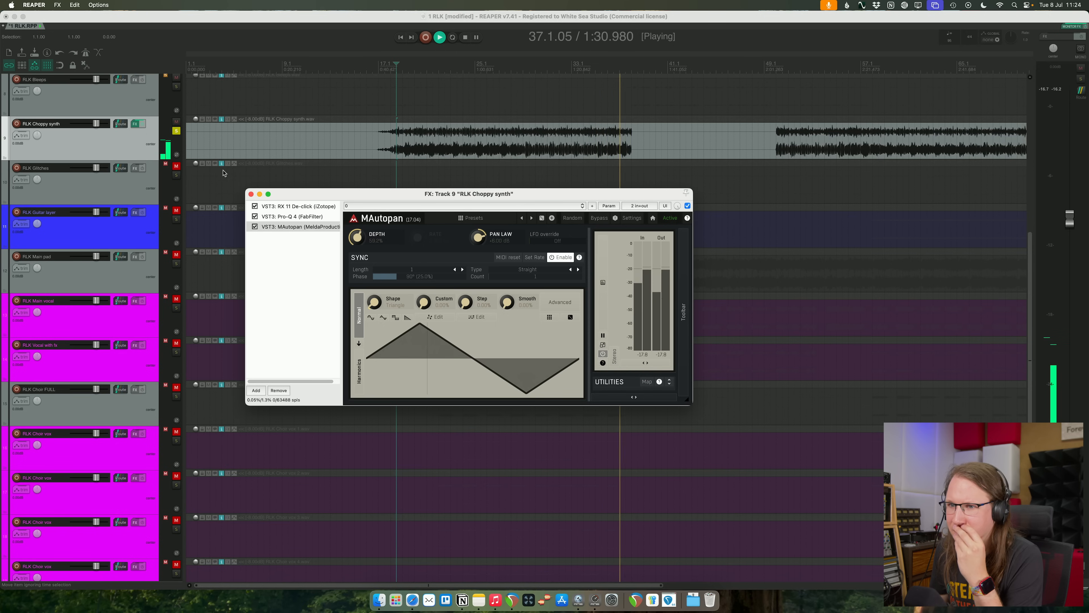
pyautogui.click(175, 131)
pyautogui.click(252, 194)
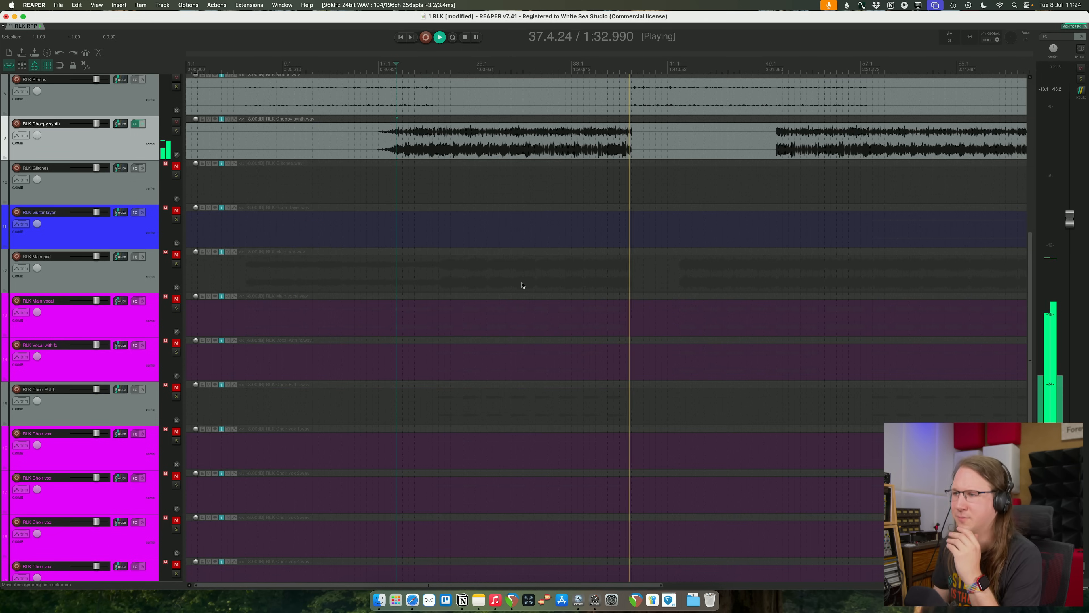
pyautogui.press('space')
pyautogui.press('space')
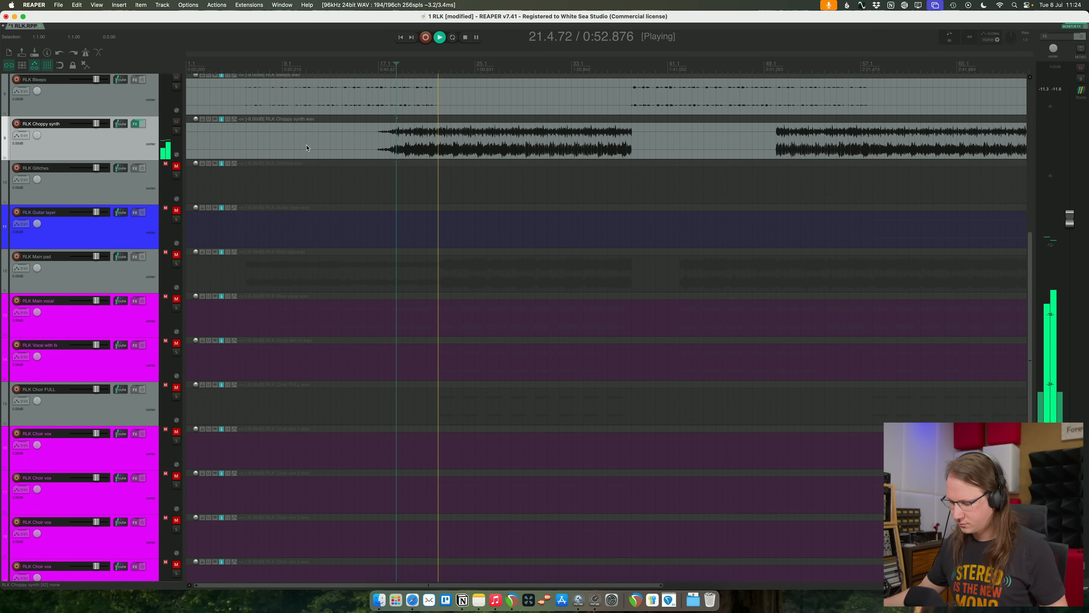
# - Lower the RLK Drumkit live track's volume slightly
pyautogui.scroll(7, 134, 182)
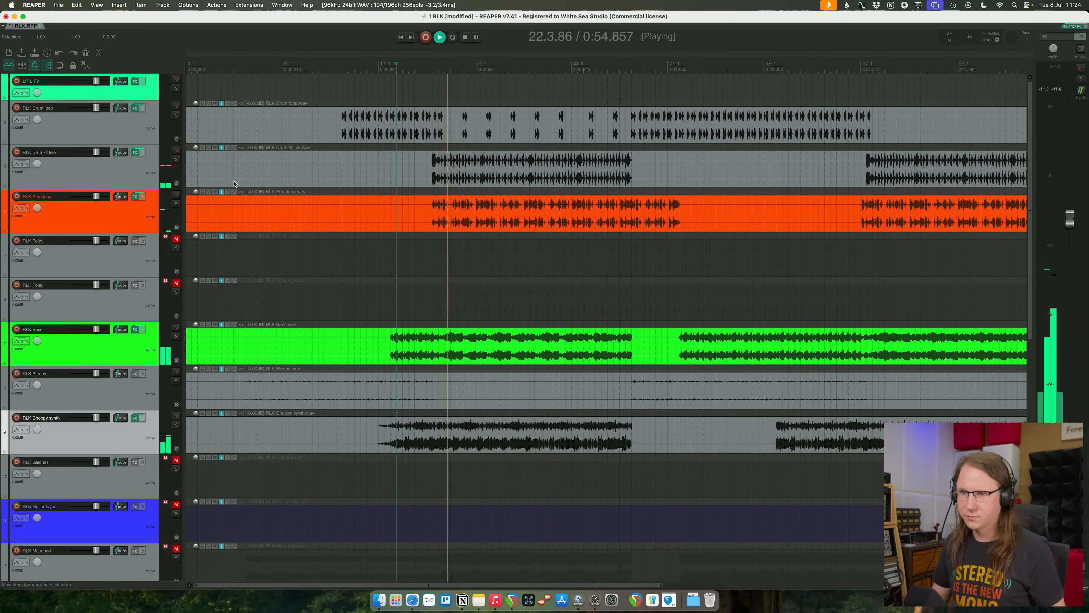
pyautogui.click(134, 182)
pyautogui.moveTo(96, 152); pyautogui.dragTo(94, 152)
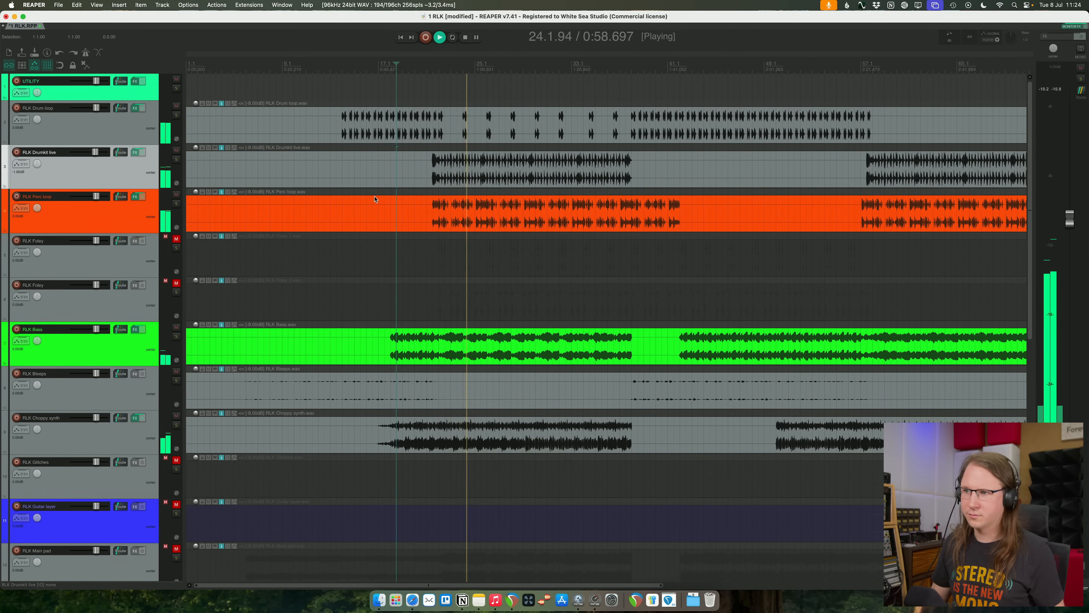
# - Add a wide bell boost of about 5.7 dB near 7.9 kHz in Pro-Q 4 on RLK Drumkit live
pyautogui.click(134, 152)
pyautogui.click(261, 207)
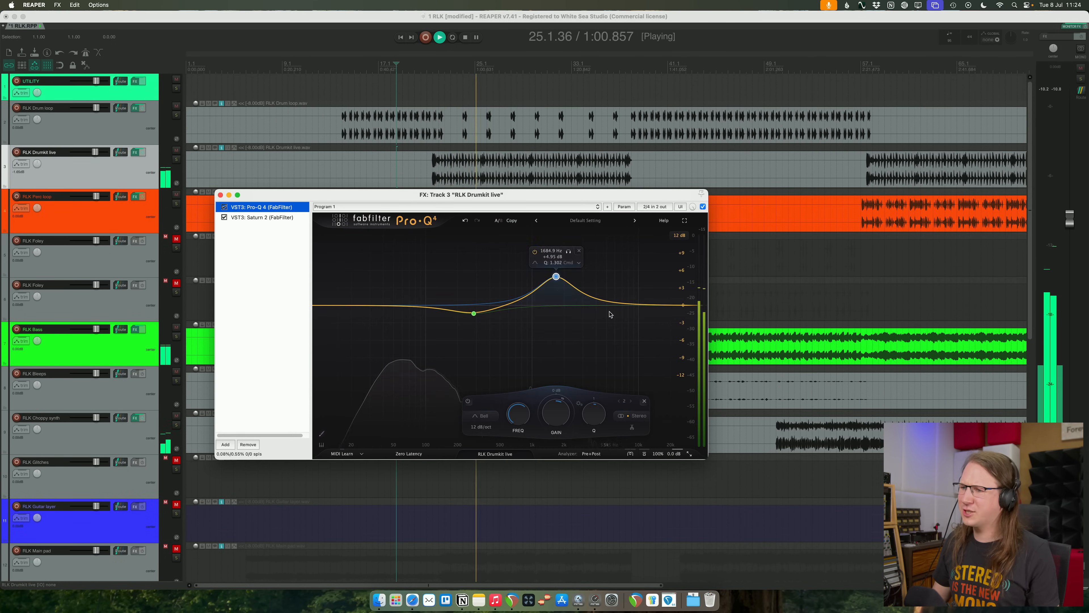
pyautogui.moveTo(599, 299); pyautogui.dragTo(622, 270)
pyautogui.moveTo(623, 192); pyautogui.dragTo(628, 244)
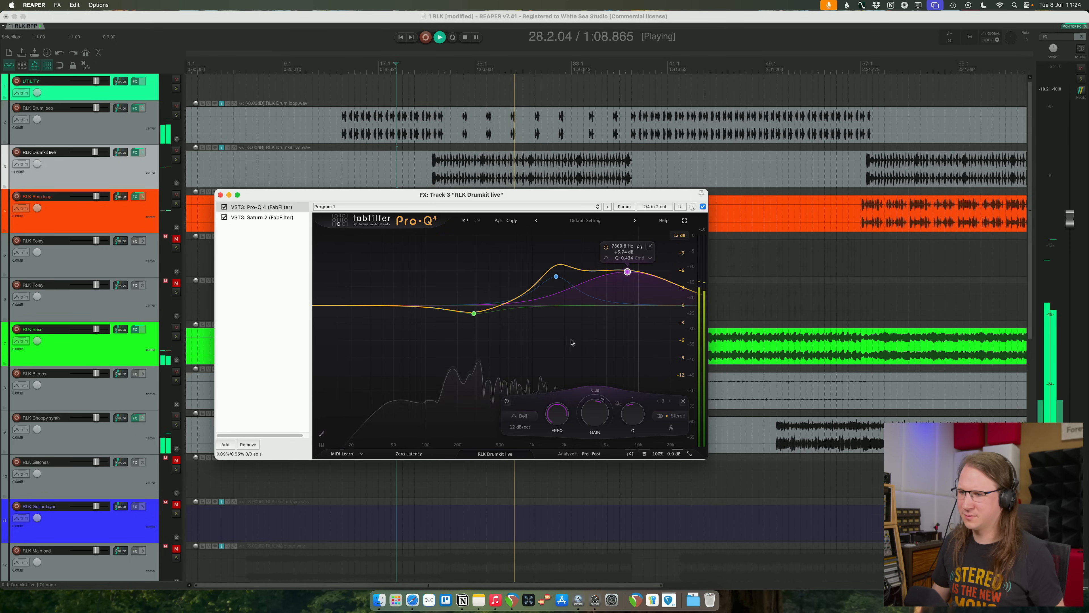
pyautogui.click(509, 402)
pyautogui.click(221, 195)
# - Unmute RLK Glitches and check its audio near the end of the song, then stop playback
pyautogui.scroll(-7, 460, 218)
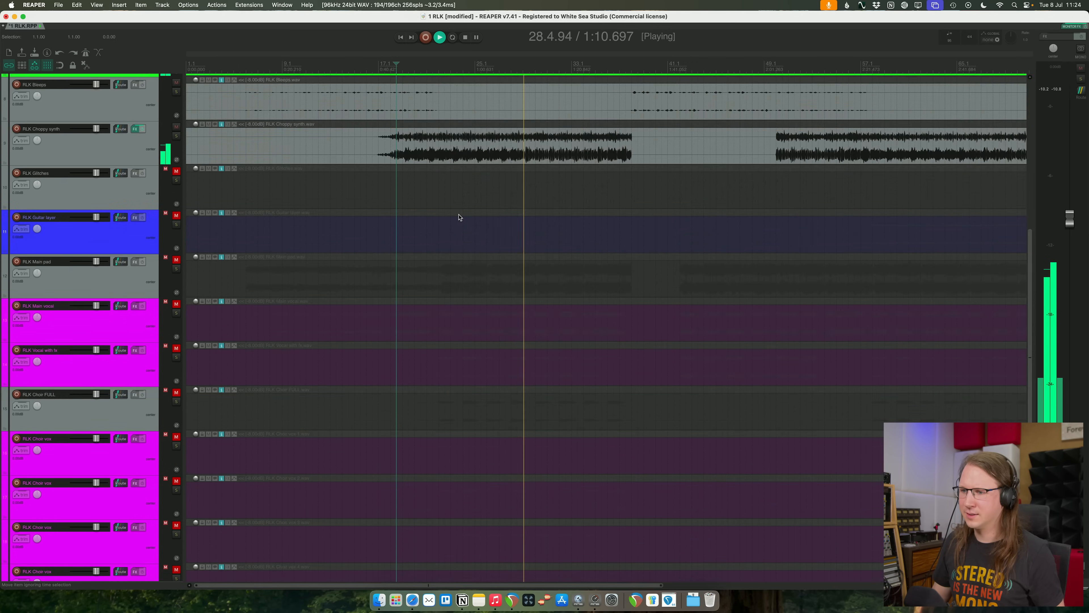
pyautogui.scroll(3, 460, 217)
pyautogui.scroll(1, 459, 217)
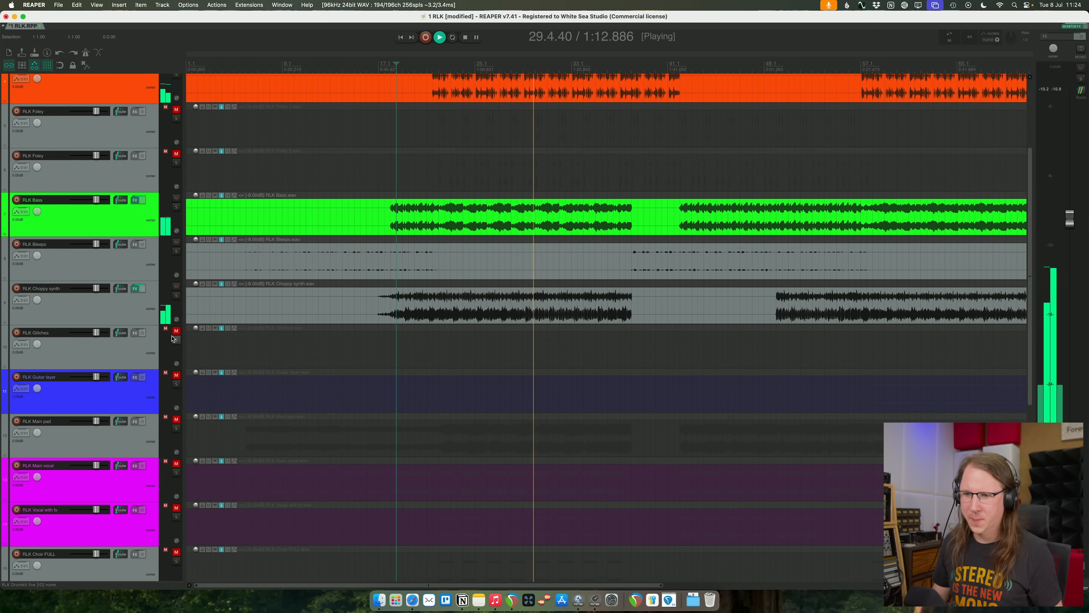
pyautogui.click(325, 344)
pyautogui.scroll(-3, 325, 344)
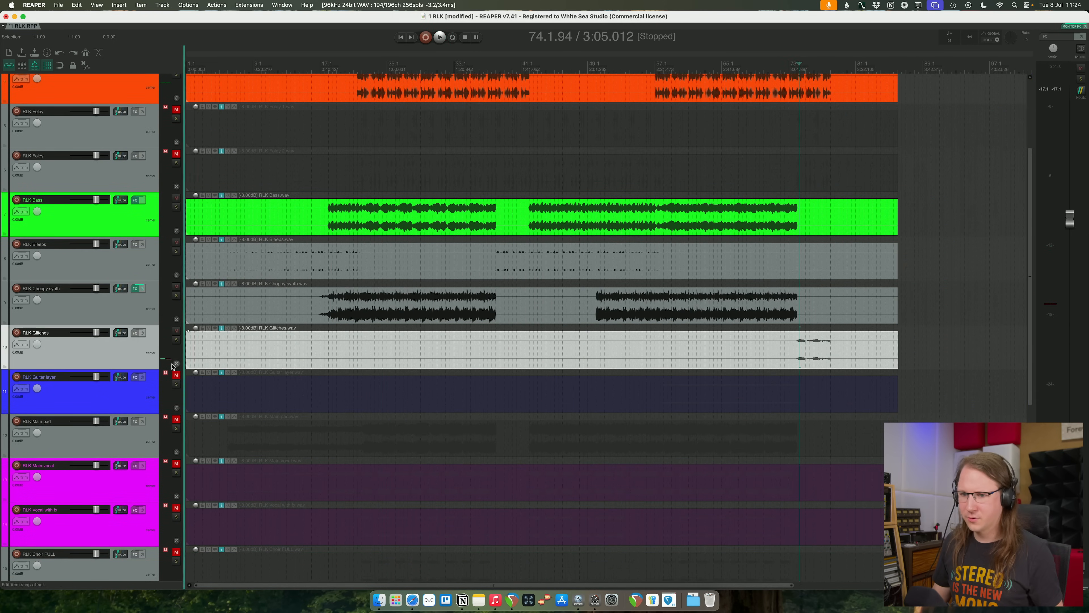
# - Move the RLK Glitches track directly above RLK Vocal ending and mute it
pyautogui.scroll(-7, 120, 421)
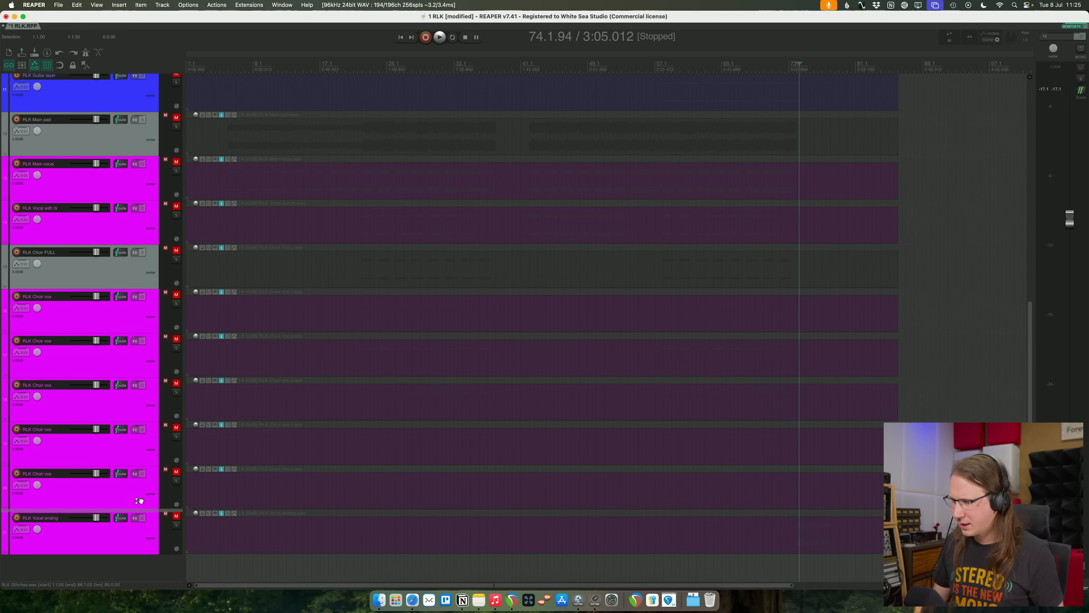
pyautogui.moveTo(92, 482); pyautogui.dragTo(83, 493)
pyautogui.scroll(7, 291, 433)
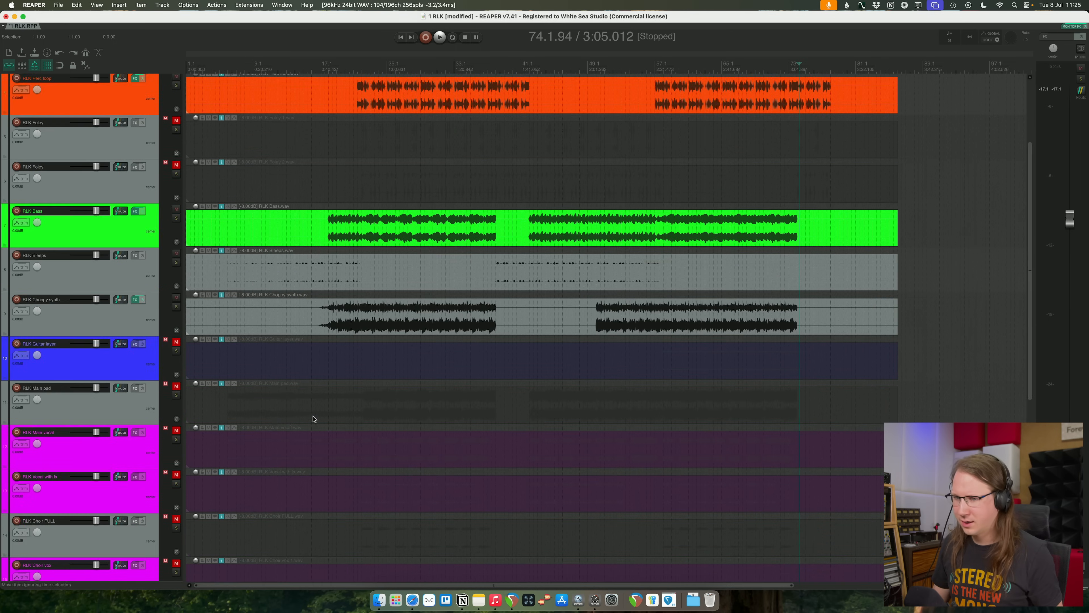
pyautogui.scroll(-7, 313, 419)
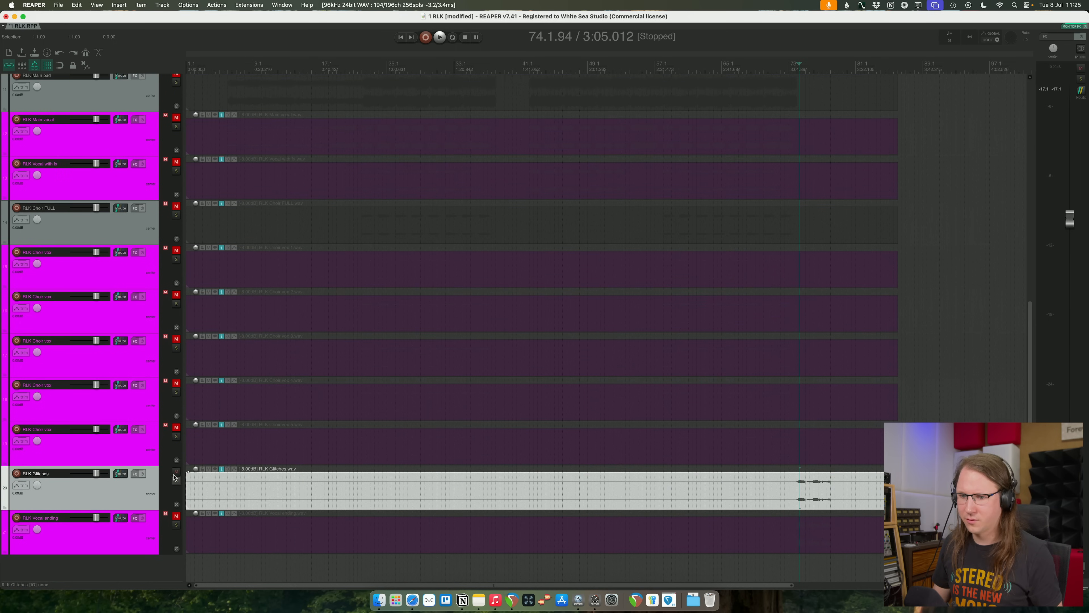
pyautogui.scroll(9, 291, 478)
# - Move RLK Guitar layer below RLK Main pad, leaving the guitar muted and the pad unmuted, and play from bar 21
pyautogui.click(356, 399)
pyautogui.press('space')
pyautogui.press('space')
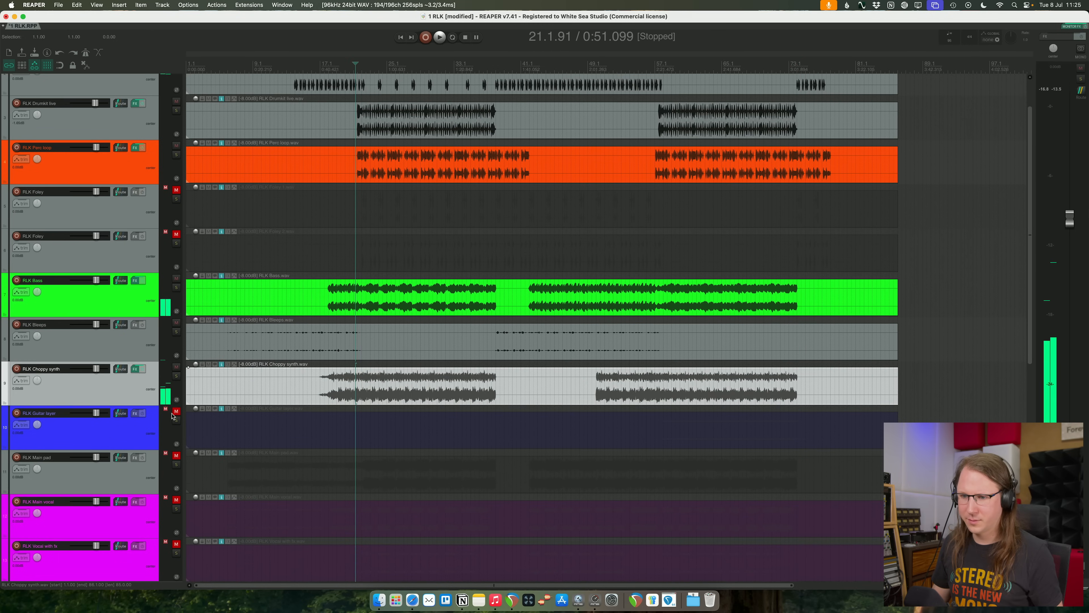
pyautogui.click(176, 411)
pyautogui.moveTo(111, 433); pyautogui.dragTo(107, 482)
pyautogui.click(175, 412)
pyautogui.click(175, 455)
pyautogui.press('space')
pyautogui.scroll(-8, 299, 419)
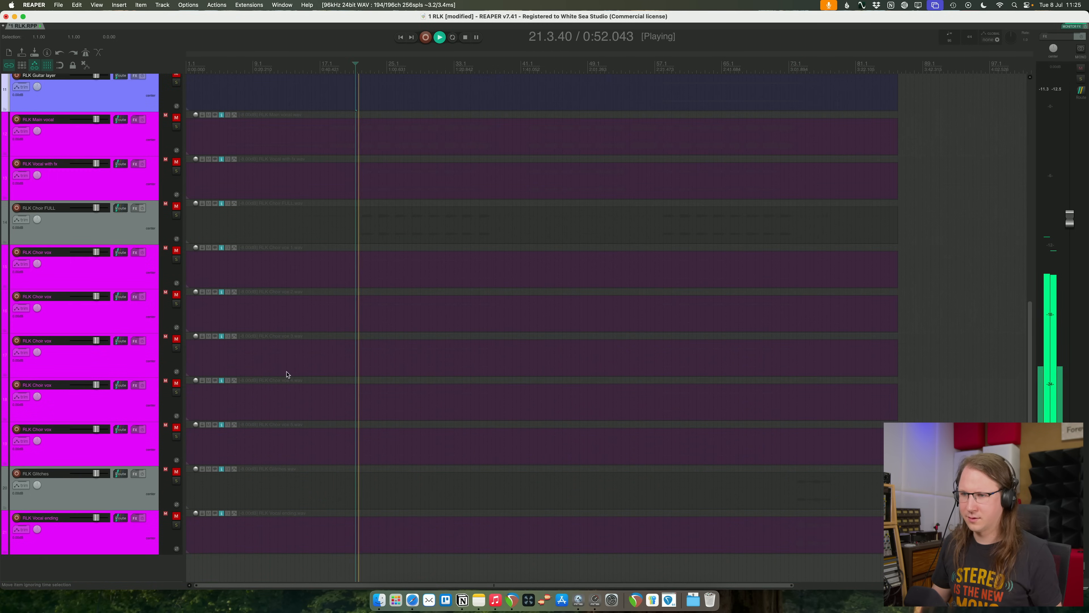
pyautogui.scroll(4, 433, 290)
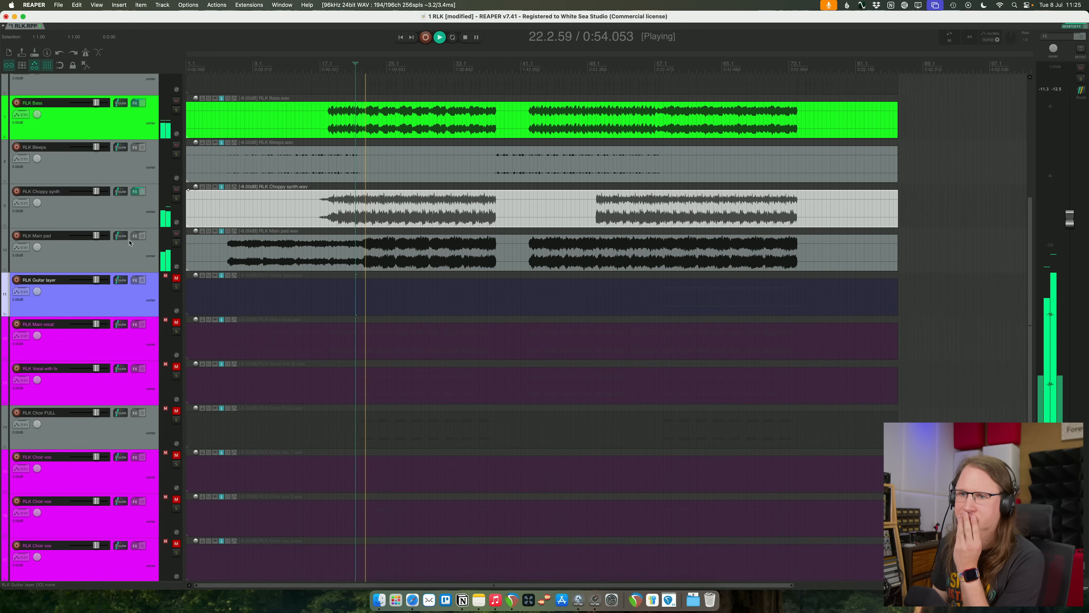
# - Solo RLK Main pad, add Pro-Q 4 and cut about 6.7 dB around 164 Hz with a bell band
pyautogui.click(175, 248)
pyautogui.click(176, 243)
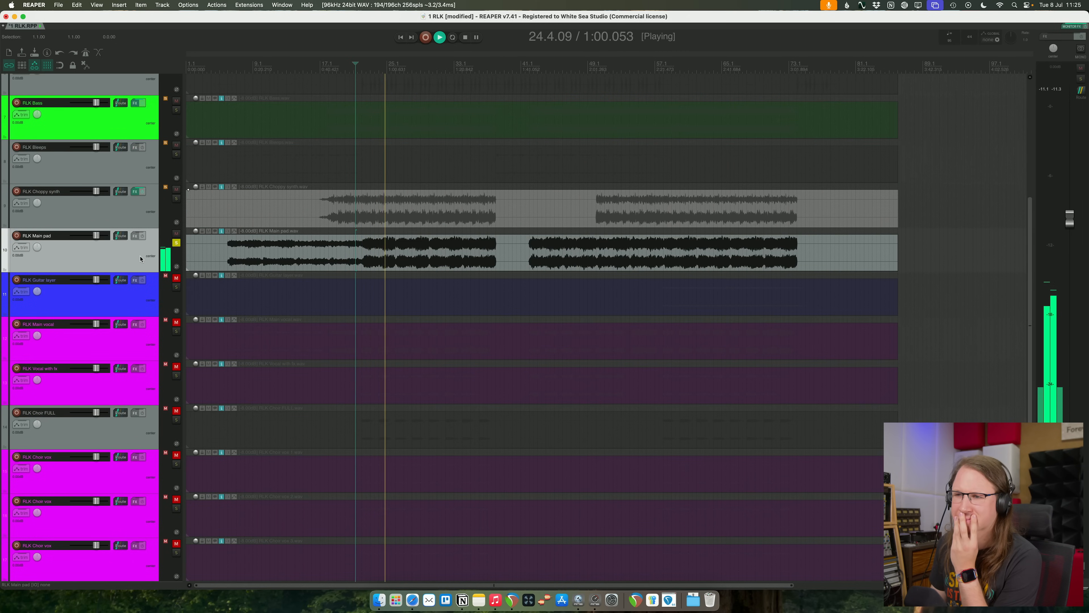
pyautogui.press('q')
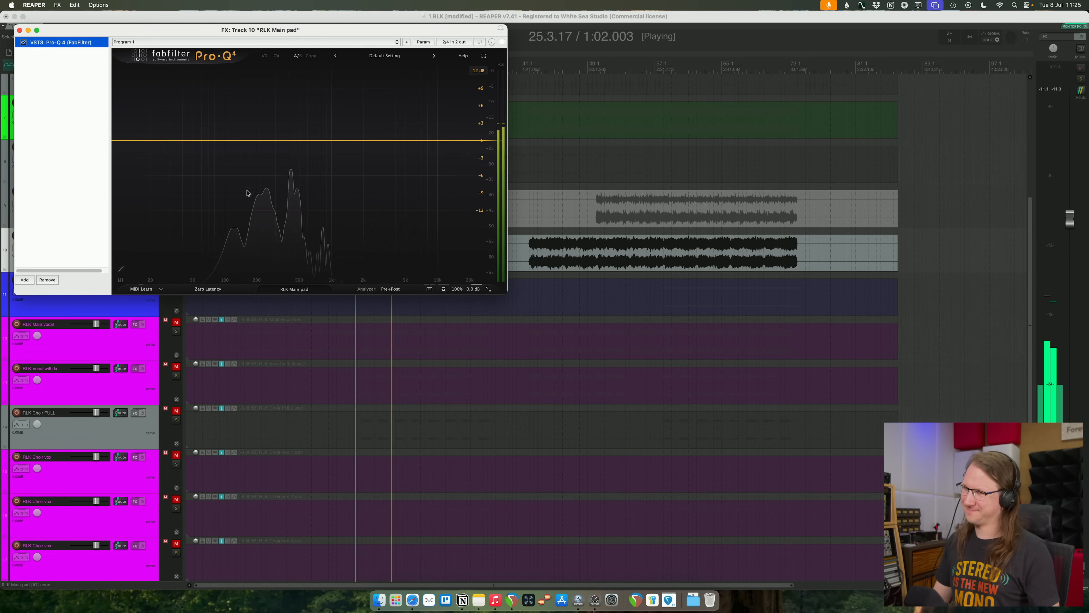
pyautogui.moveTo(294, 32); pyautogui.dragTo(477, 281)
pyautogui.moveTo(442, 396); pyautogui.dragTo(437, 434)
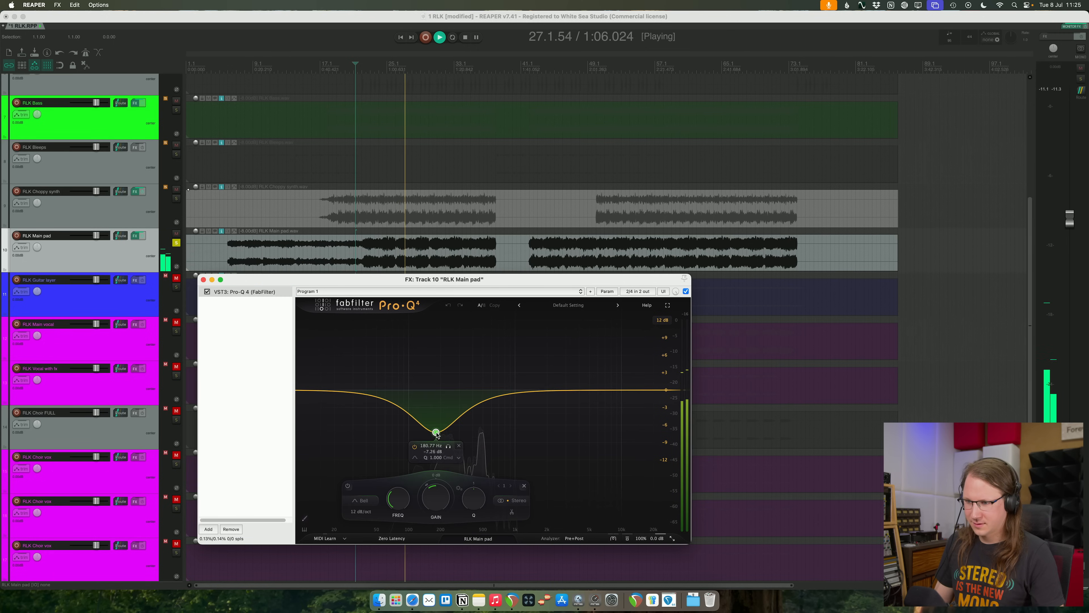
pyautogui.moveTo(435, 394); pyautogui.dragTo(436, 416)
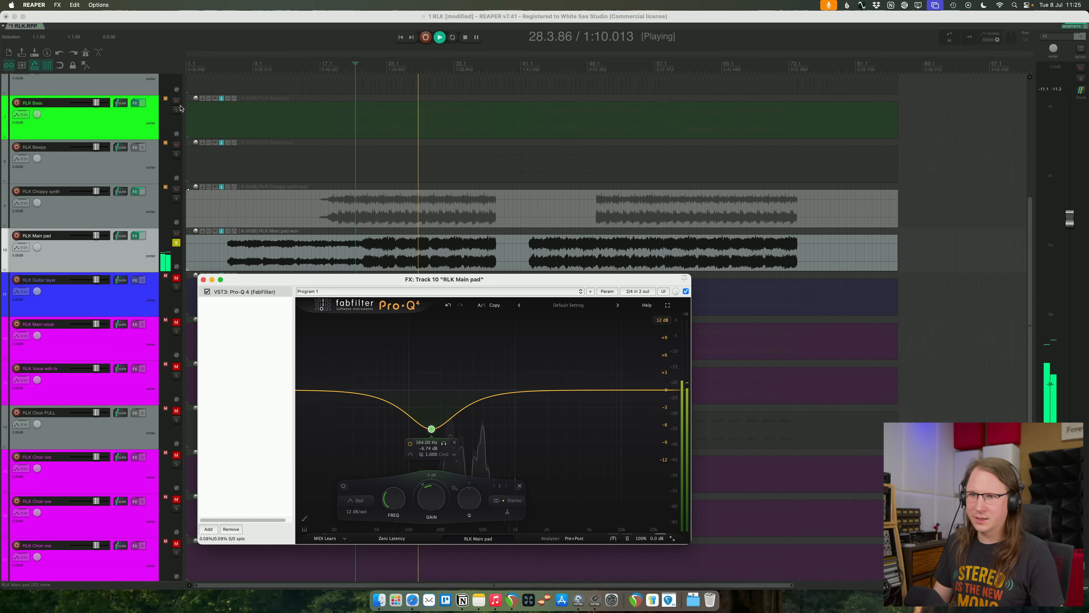
# - Solo RLK Bass alongside the pad and retune the pad's cut to about 170 Hz at -6.9 dB
pyautogui.click(206, 131)
pyautogui.moveTo(439, 429)
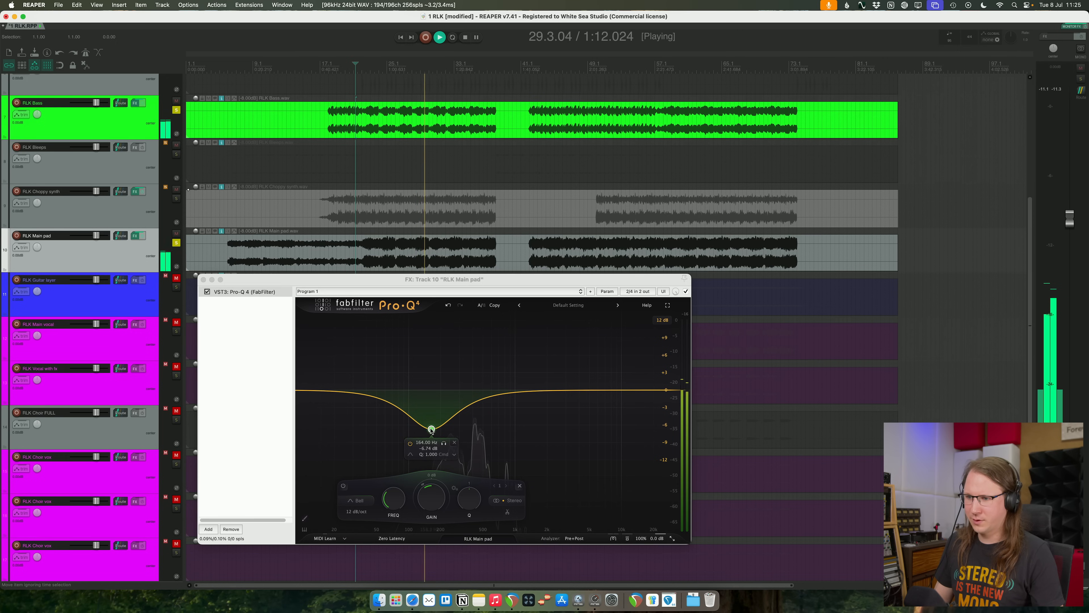
pyautogui.moveTo(432, 430); pyautogui.dragTo(433, 390)
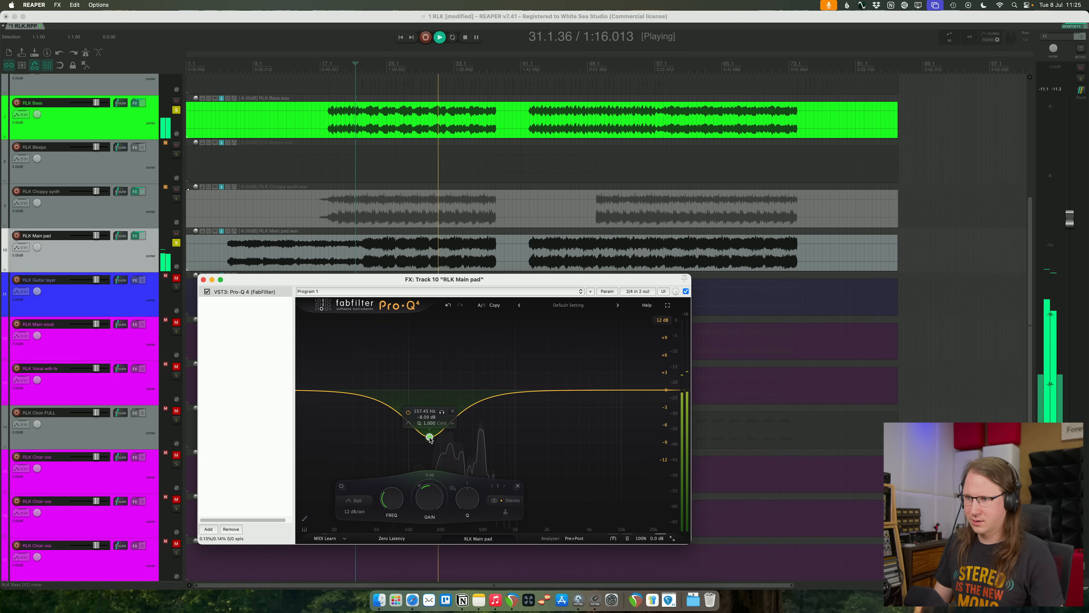
pyautogui.moveTo(430, 422)
pyautogui.mouseDown()
pyautogui.moveTo(432, 381)
pyautogui.moveTo(432, 439)
pyautogui.mouseUp()
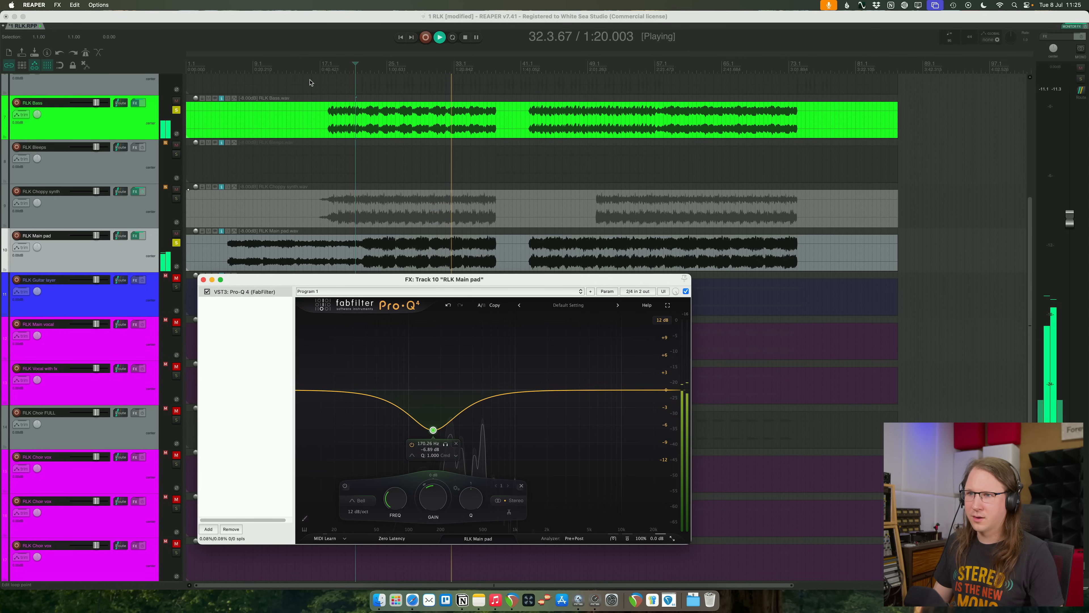
# - Replay from the bass entry, refine the pad's cut to about 192 Hz, -6.2 dB and Q 1.166, then clear the solos
pyautogui.click(326, 71)
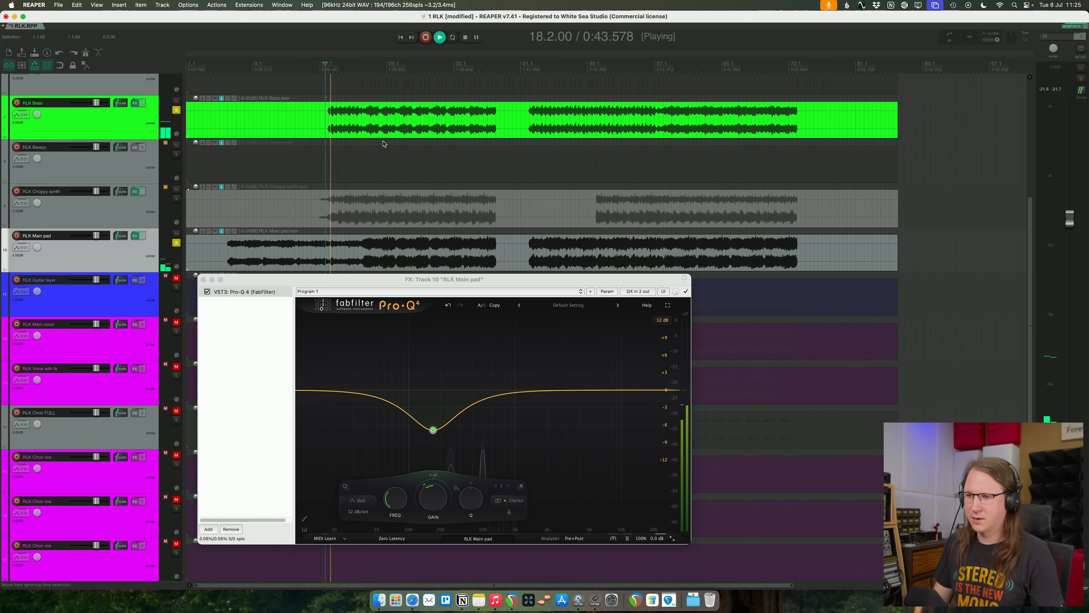
pyautogui.moveTo(432, 429)
pyautogui.moveTo(471, 502); pyautogui.dragTo(471, 495)
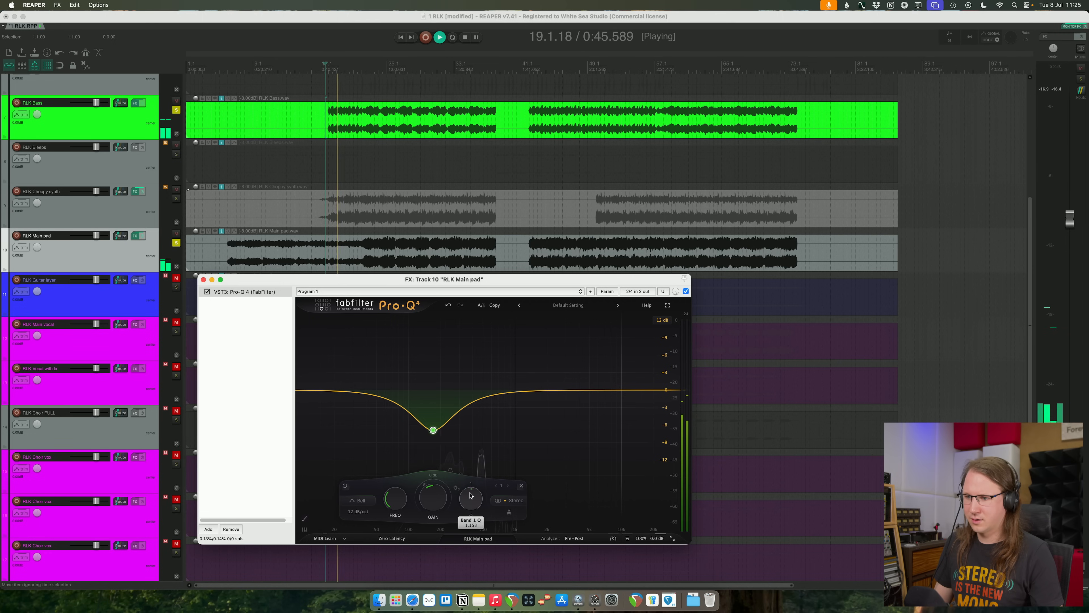
pyautogui.moveTo(434, 428); pyautogui.dragTo(434, 426)
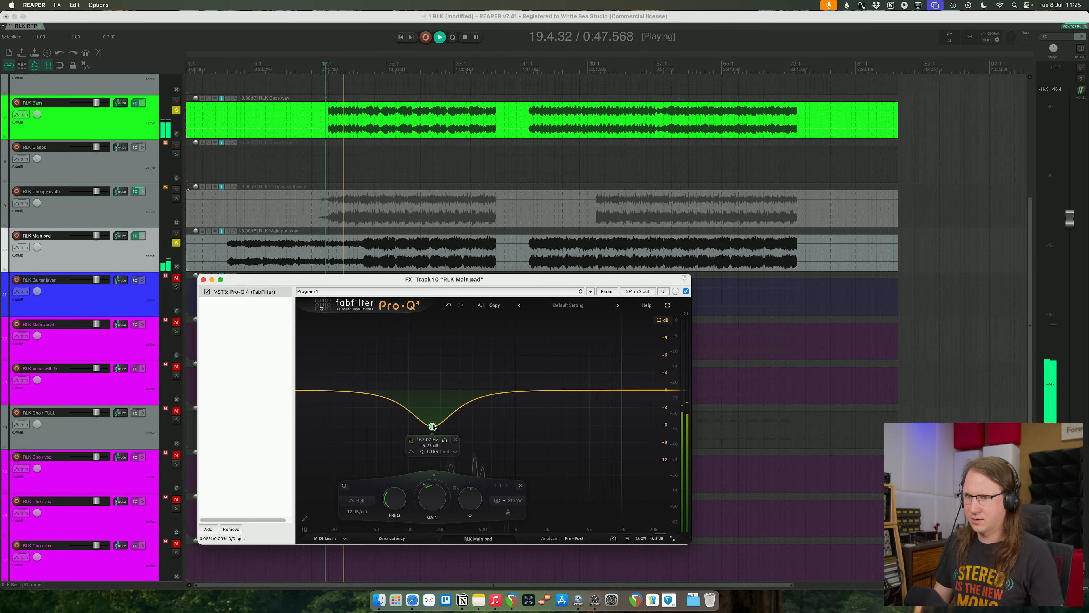
pyautogui.moveTo(434, 426); pyautogui.dragTo(439, 427)
pyautogui.click(202, 280)
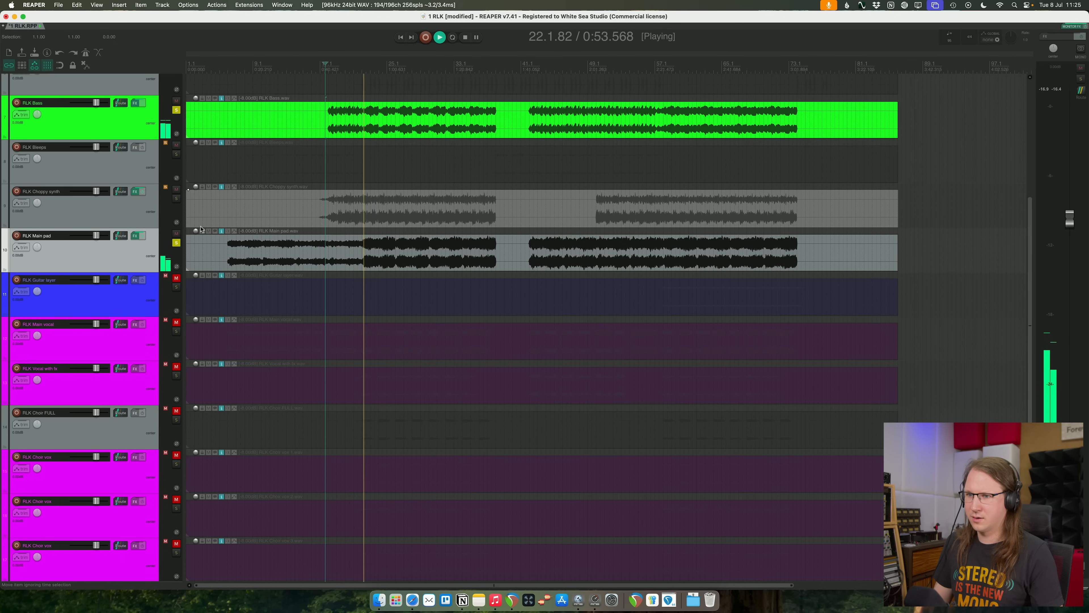
pyautogui.click(177, 243)
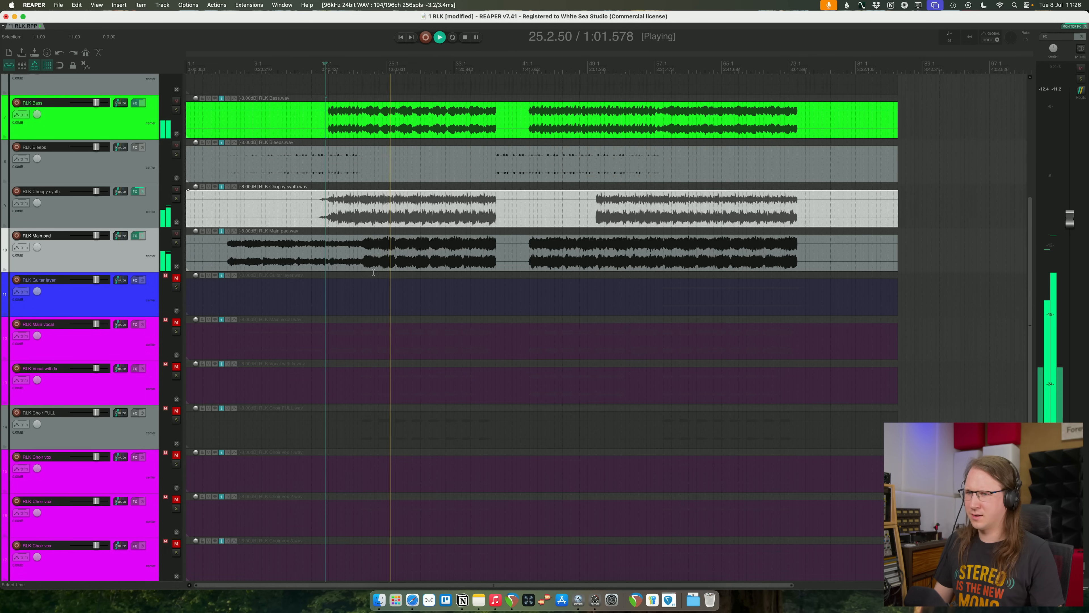
# - Try a small upper-mid boost in Pro-Q 4 on RLK Main pad and remove the band again
pyautogui.click(136, 236)
pyautogui.moveTo(521, 395)
pyautogui.mouseDown()
pyautogui.moveTo(517, 341)
pyautogui.moveTo(555, 354)
pyautogui.moveTo(528, 376)
pyautogui.moveTo(532, 384)
pyautogui.mouseUp()
pyautogui.click(619, 486)
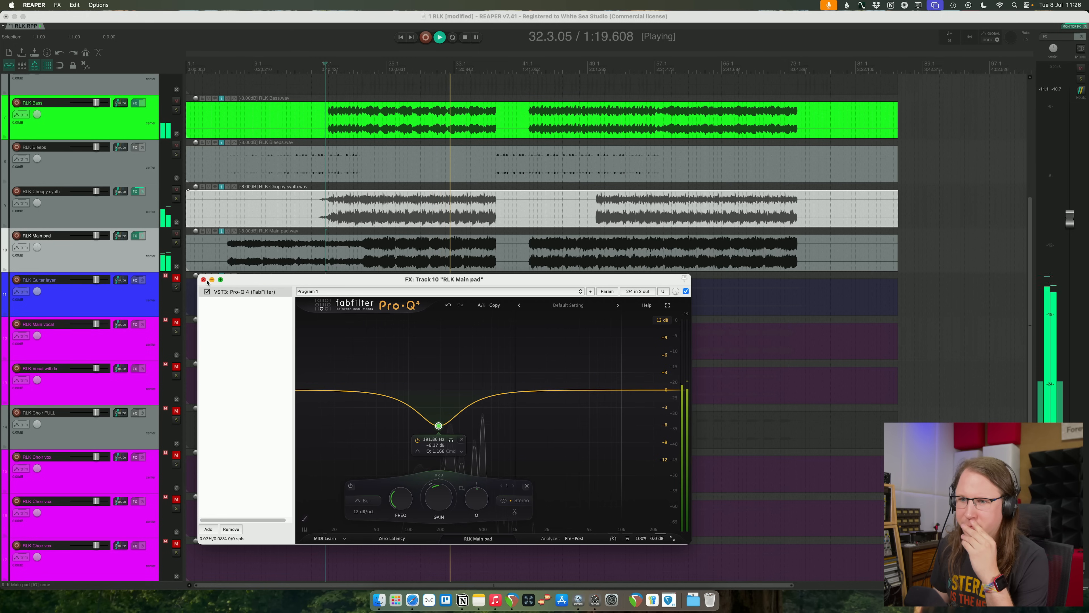
# - Close the pad's EQ, unmute RLK Guitar layer, play from near its entry around bar 59, and solo it
pyautogui.press('Escape')
pyautogui.scroll(-1, 515, 313)
pyautogui.scroll(-2, 515, 314)
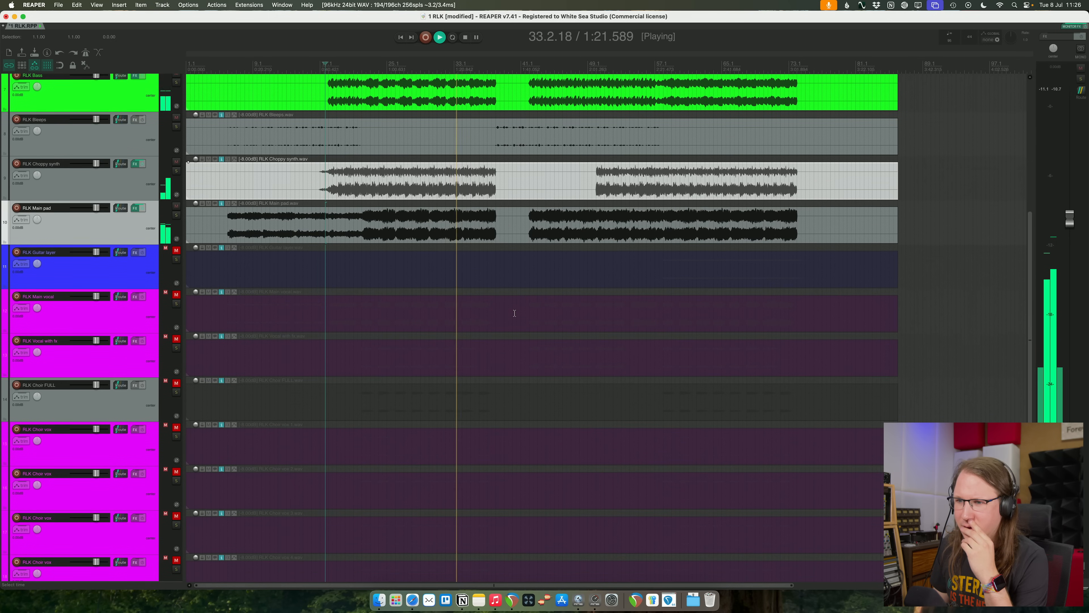
pyautogui.click(177, 250)
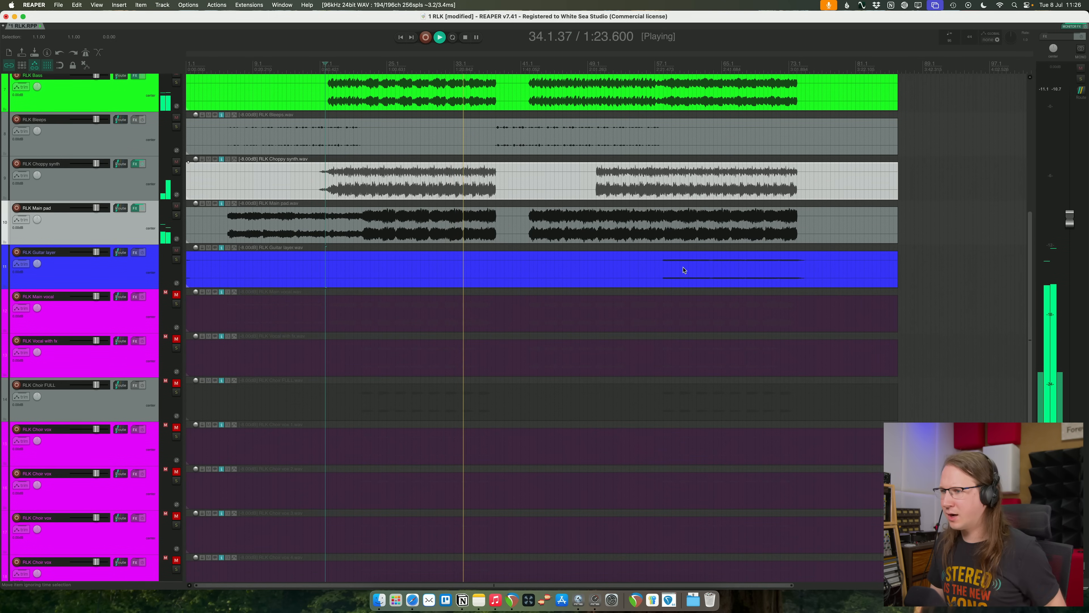
pyautogui.click(675, 261)
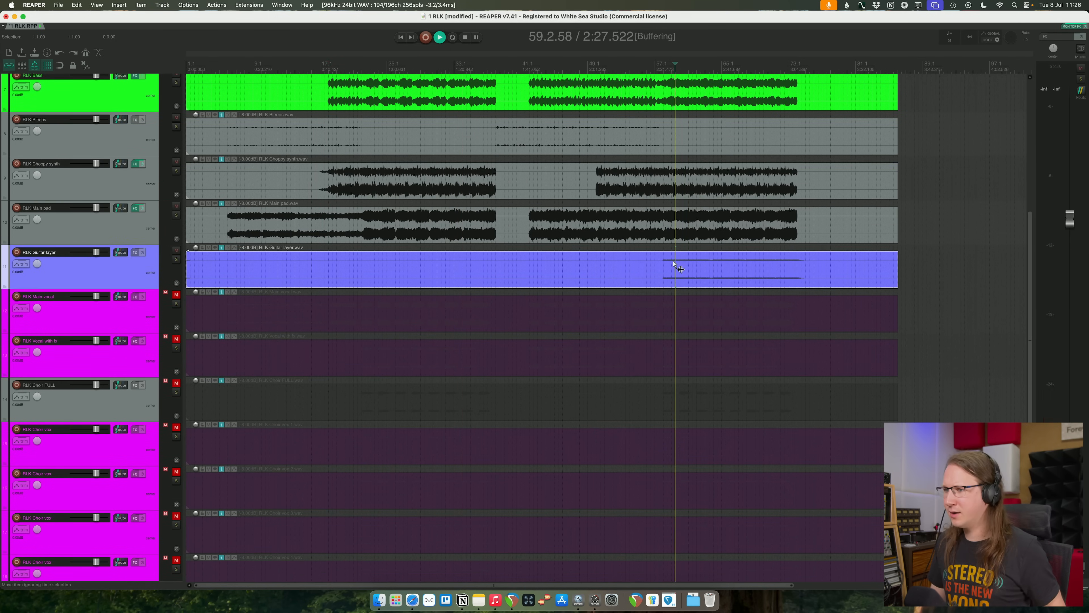
pyautogui.click(176, 259)
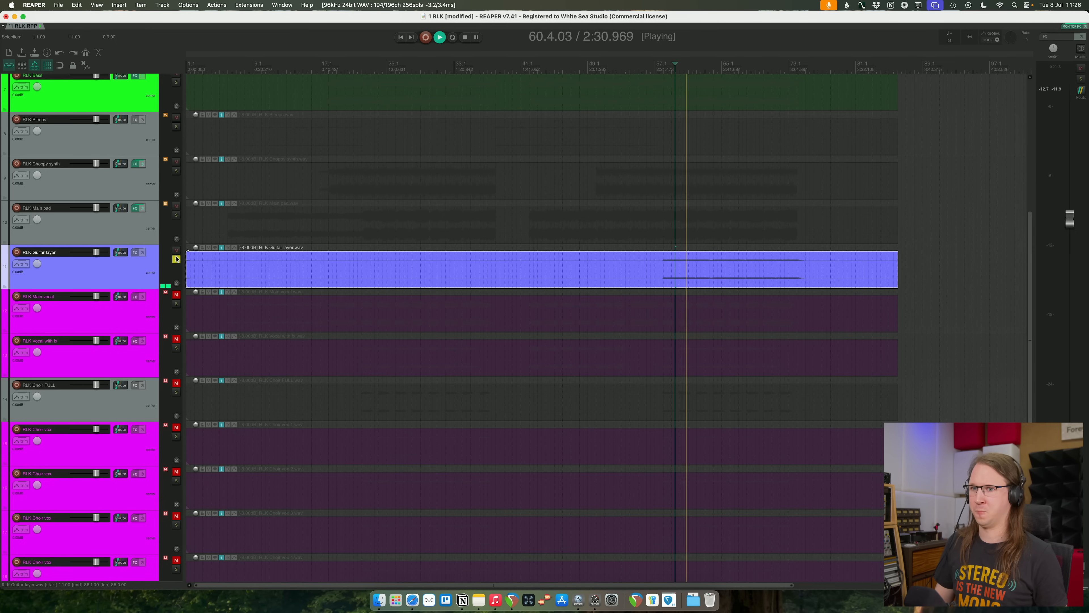
pyautogui.click(176, 259)
pyautogui.click(176, 260)
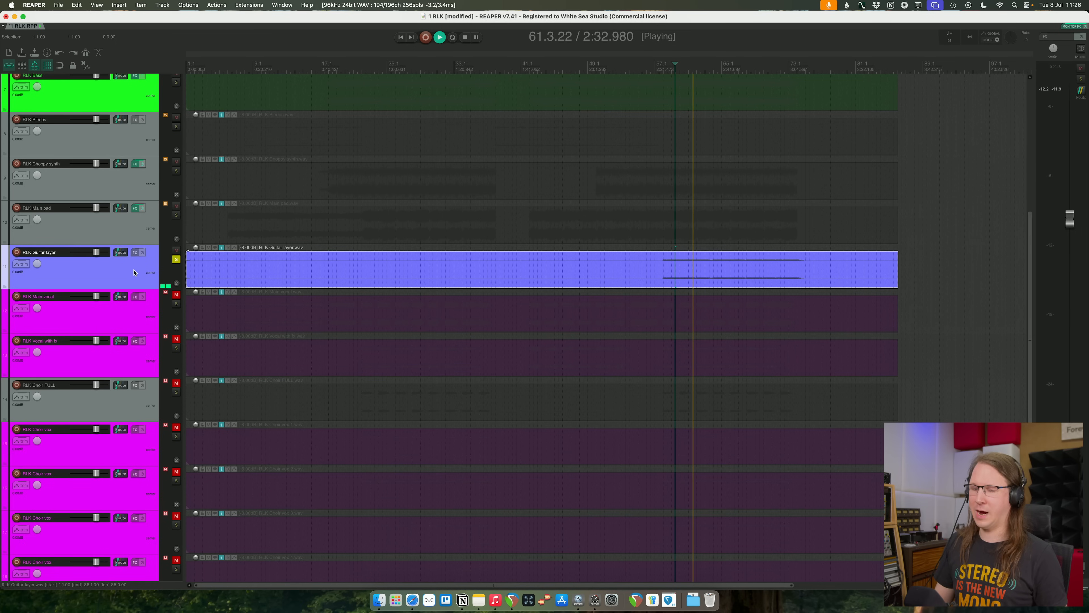
# - Add Pro-Q 4 to RLK Guitar layer, boost about 7.86 dB around 1012 Hz with Q 1.060, and clear the solo
pyautogui.press('q')
pyautogui.moveTo(338, 142); pyautogui.dragTo(333, 89)
pyautogui.moveTo(335, 30); pyautogui.dragTo(606, 206)
pyautogui.click(176, 260)
pyautogui.moveTo(464, 209); pyautogui.dragTo(345, 239)
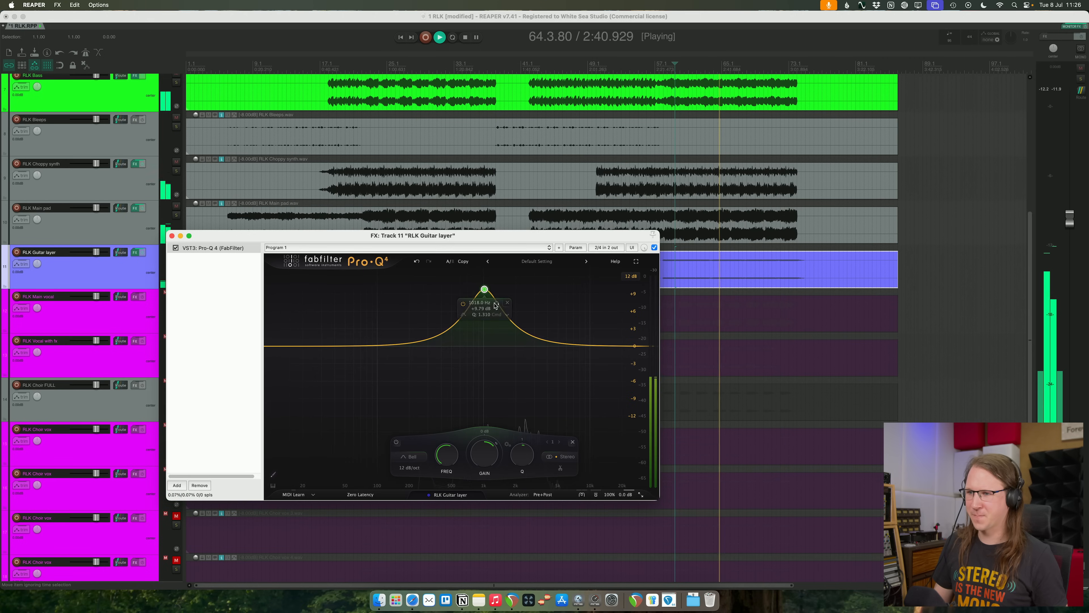
pyautogui.moveTo(484, 289); pyautogui.dragTo(484, 300)
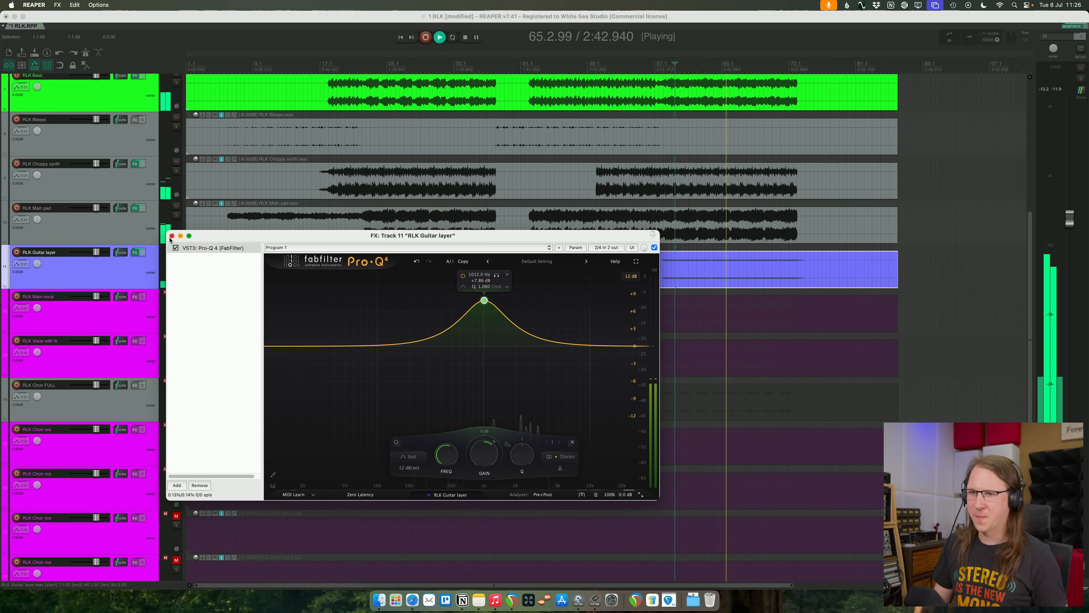
pyautogui.click(172, 235)
# - Place the edit cursor around bar 25 and raise the item volume of the RLK Guitar layer clip
pyautogui.scroll(-1, 512, 288)
pyautogui.scroll(-1, 446, 276)
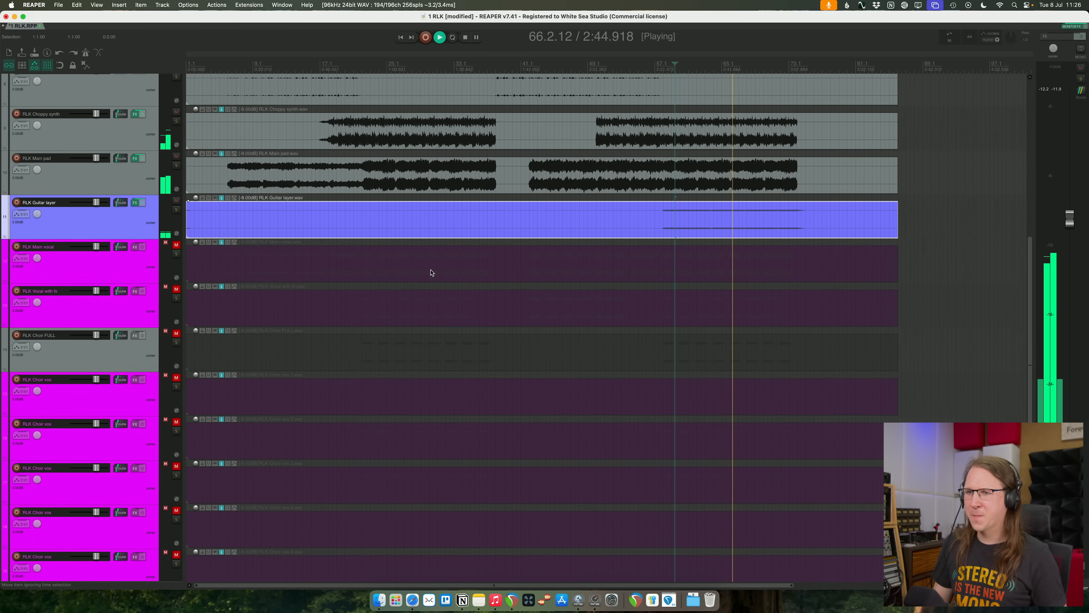
pyautogui.scroll(-1, 409, 274)
pyautogui.click(393, 212)
pyautogui.moveTo(197, 196); pyautogui.dragTo(193, 176)
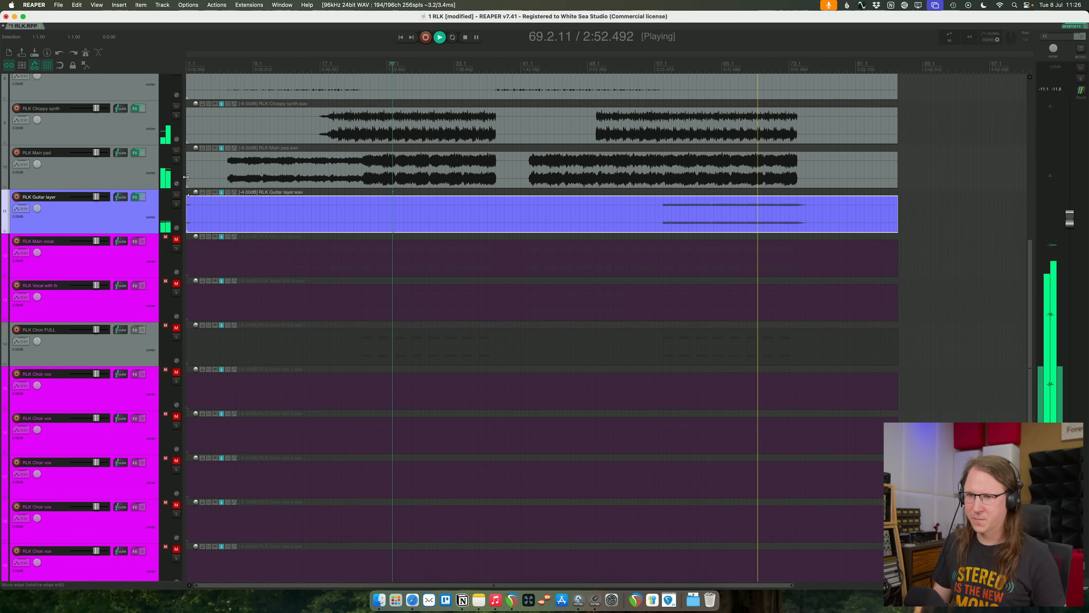
# - Add a low-mid boost to RLK Guitar layer's existing EQ and close the effect window
pyautogui.click(134, 197)
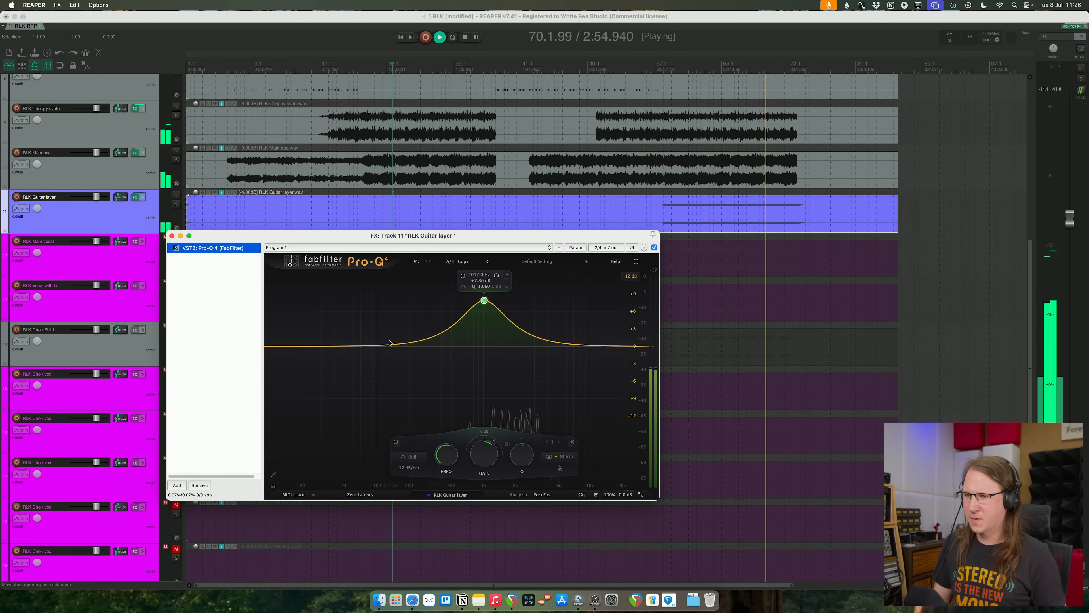
pyautogui.moveTo(389, 342); pyautogui.dragTo(404, 318)
pyautogui.click(172, 235)
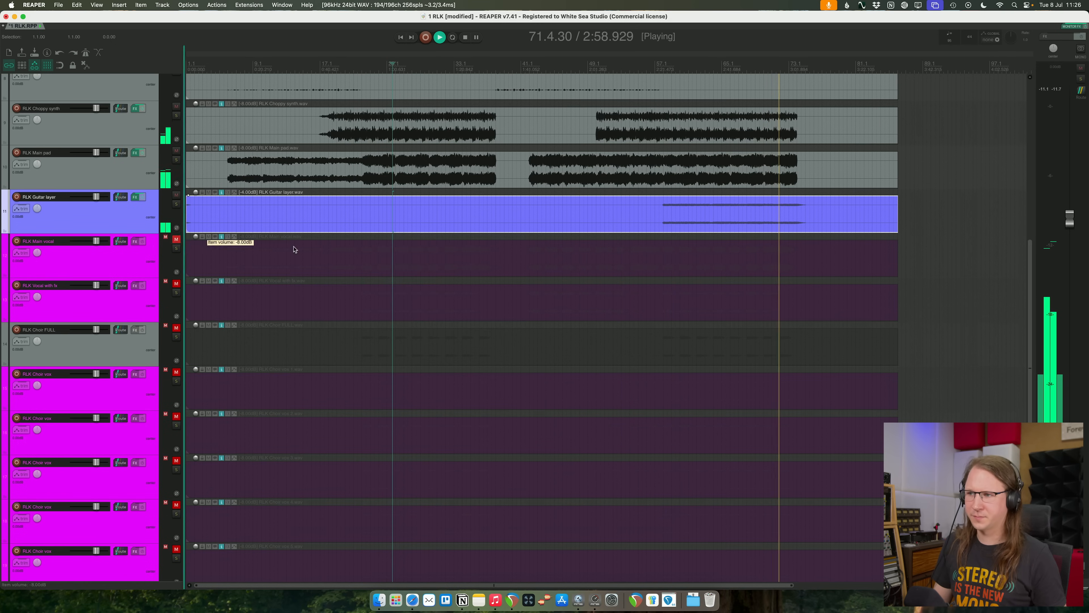
# - Deselect the guitar layer clip, check the unmuted tracks together, and stop playback
pyautogui.click(961, 291)
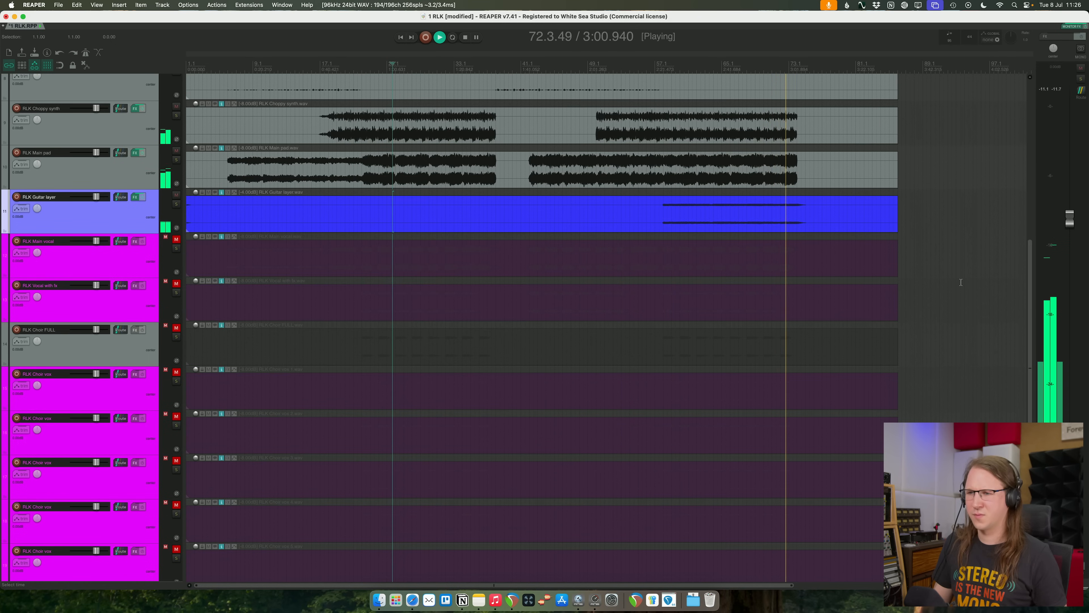
pyautogui.scroll(5, 961, 282)
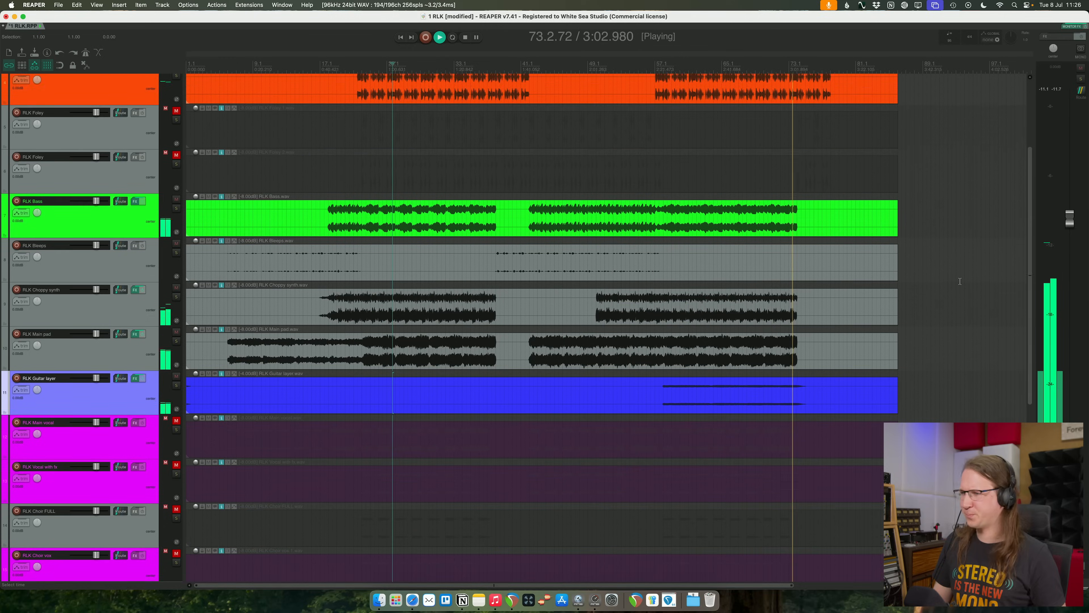
pyautogui.scroll(-1, 960, 281)
pyautogui.press('space')
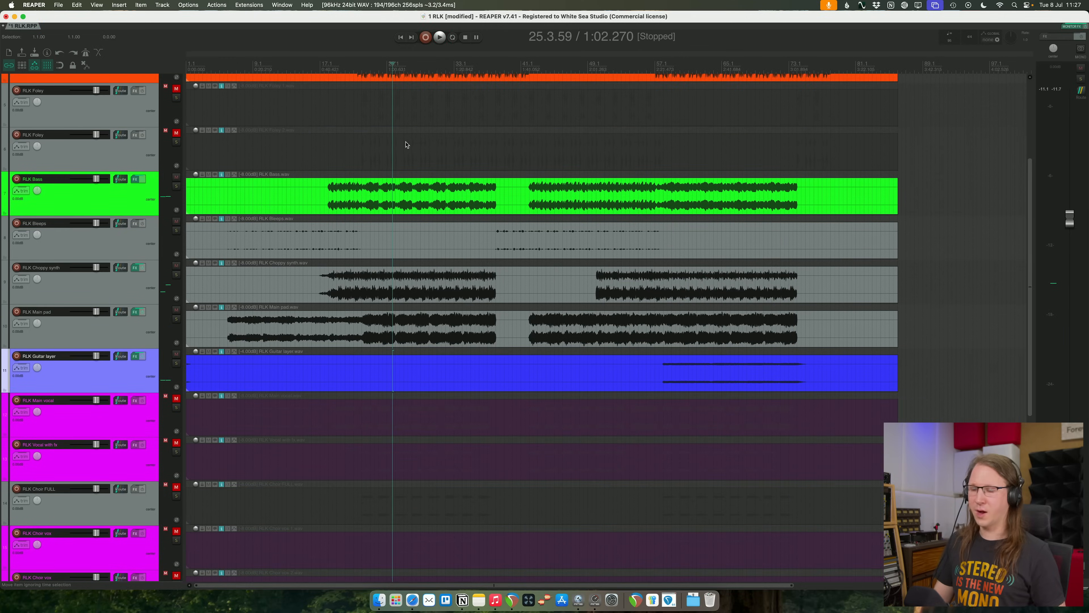
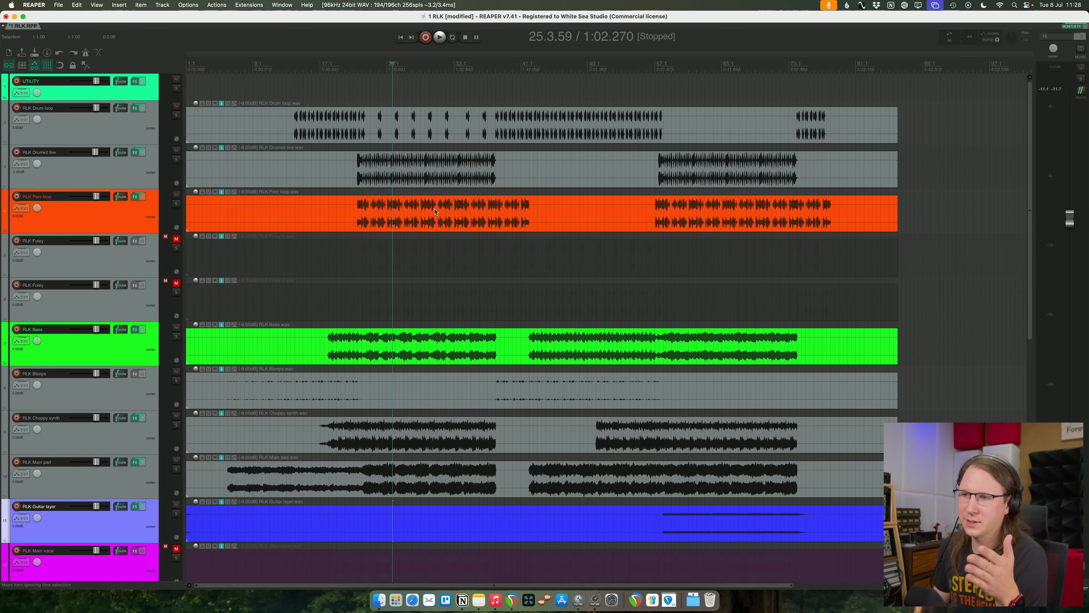
# - Unmute the RLK Main vocal track below the guitar layer
pyautogui.scroll(-1, 434, 357)
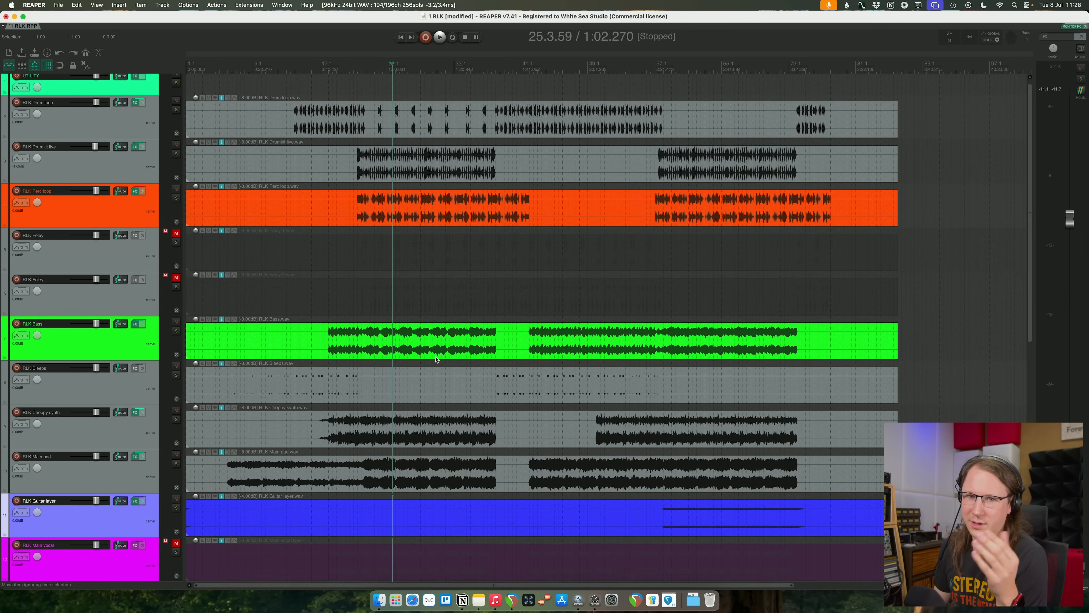
pyautogui.scroll(-10, 442, 358)
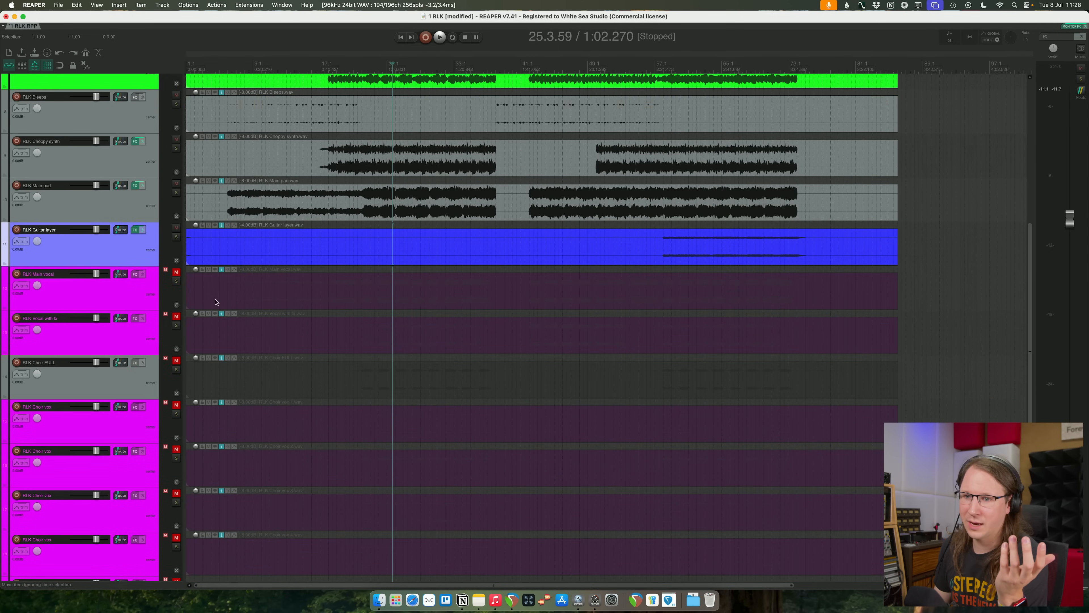
pyautogui.click(176, 273)
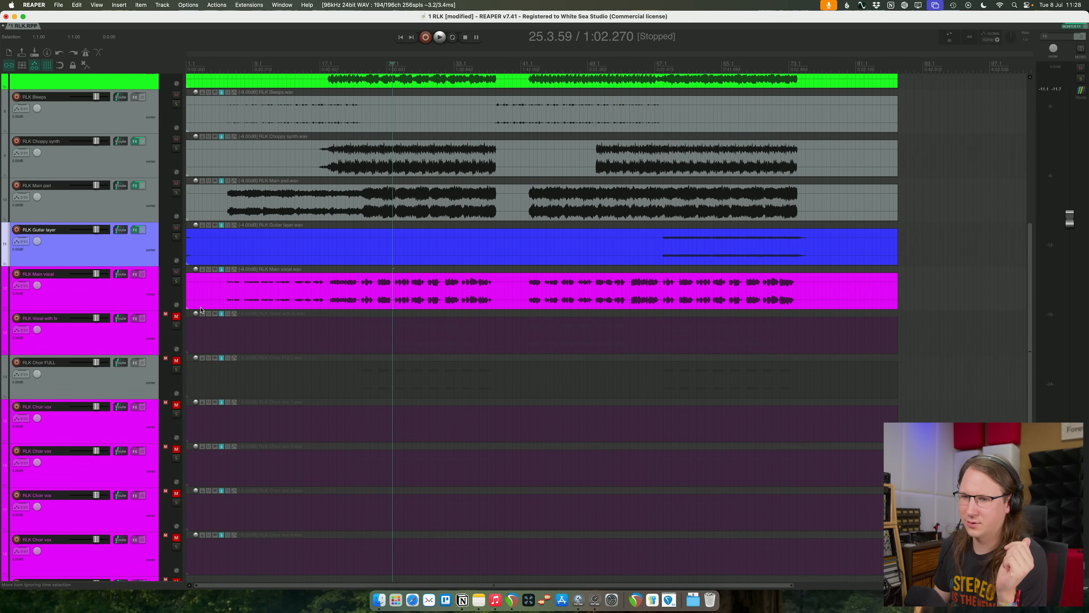
pyautogui.click(176, 316)
pyautogui.click(176, 360)
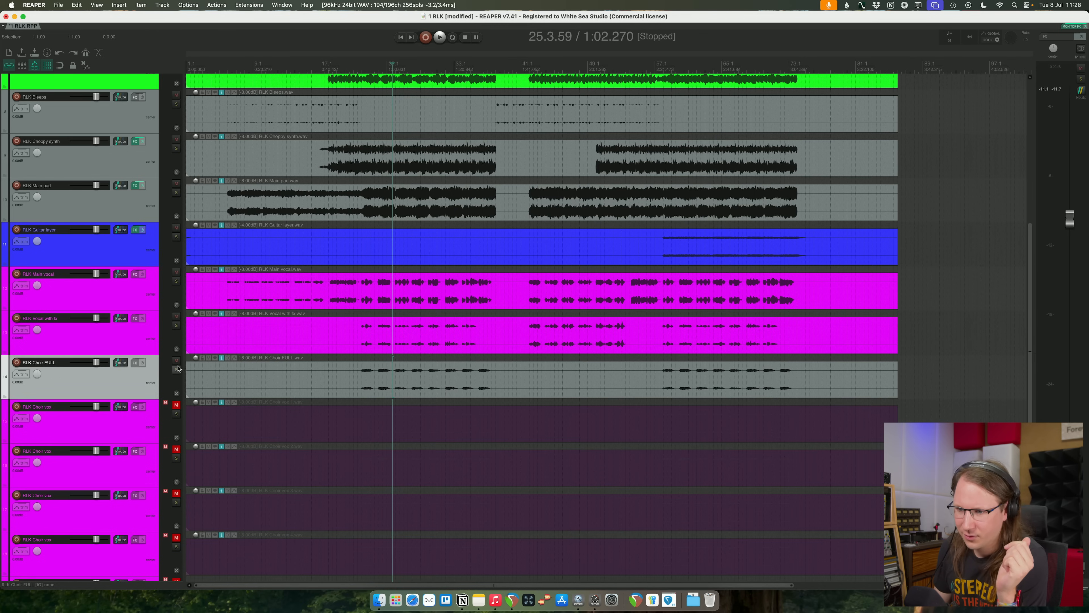
pyautogui.click(176, 405)
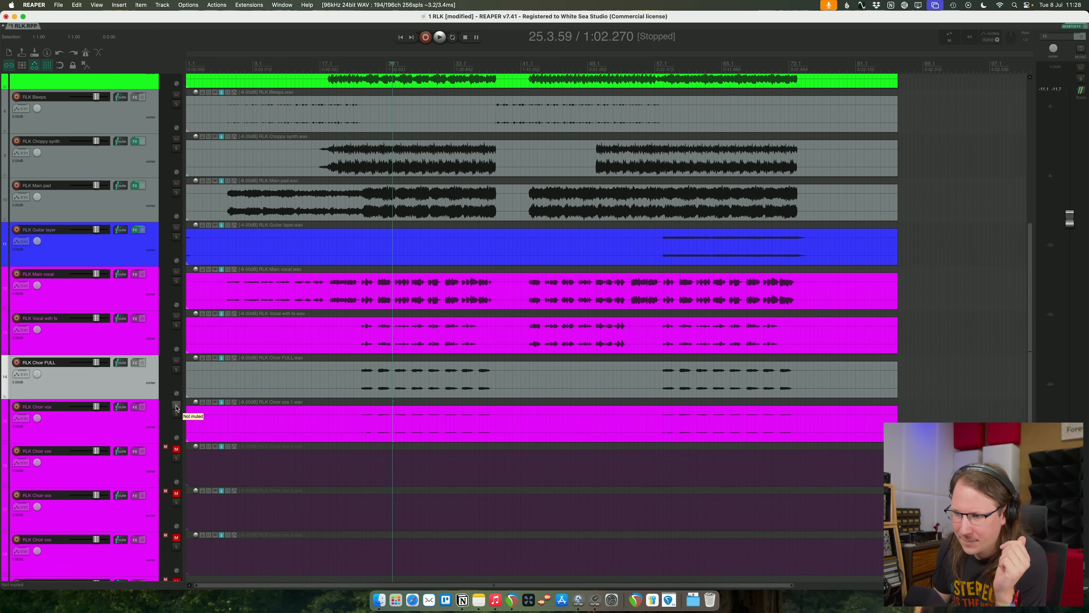
pyautogui.click(176, 360)
pyautogui.click(176, 405)
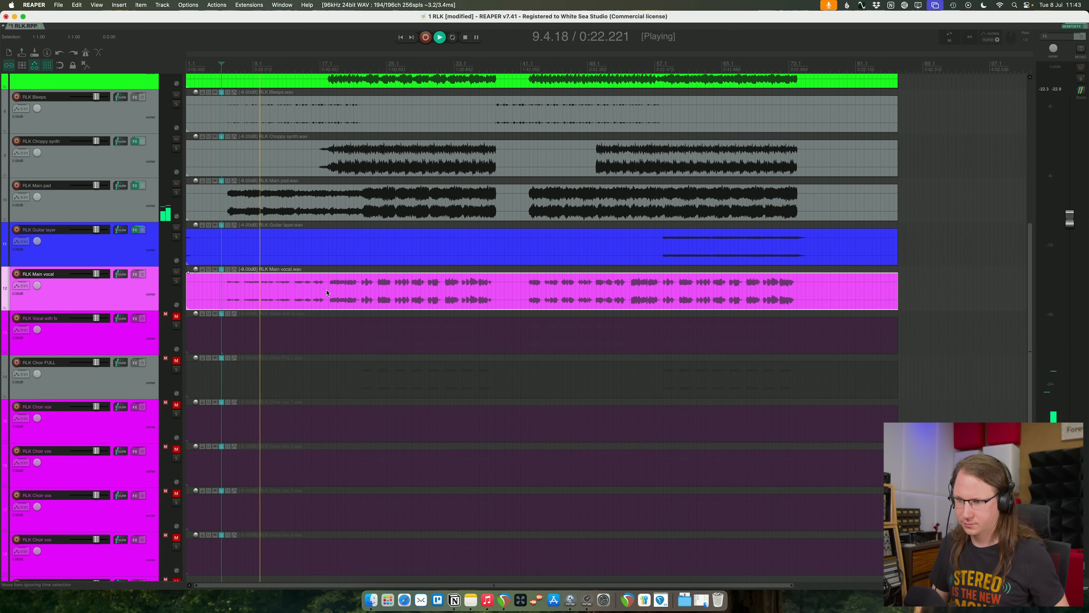
# - Try splitting the main vocal clip around bar 18 and raising the item volume of its quieter intro part
pyautogui.click(328, 270)
pyautogui.press('s')
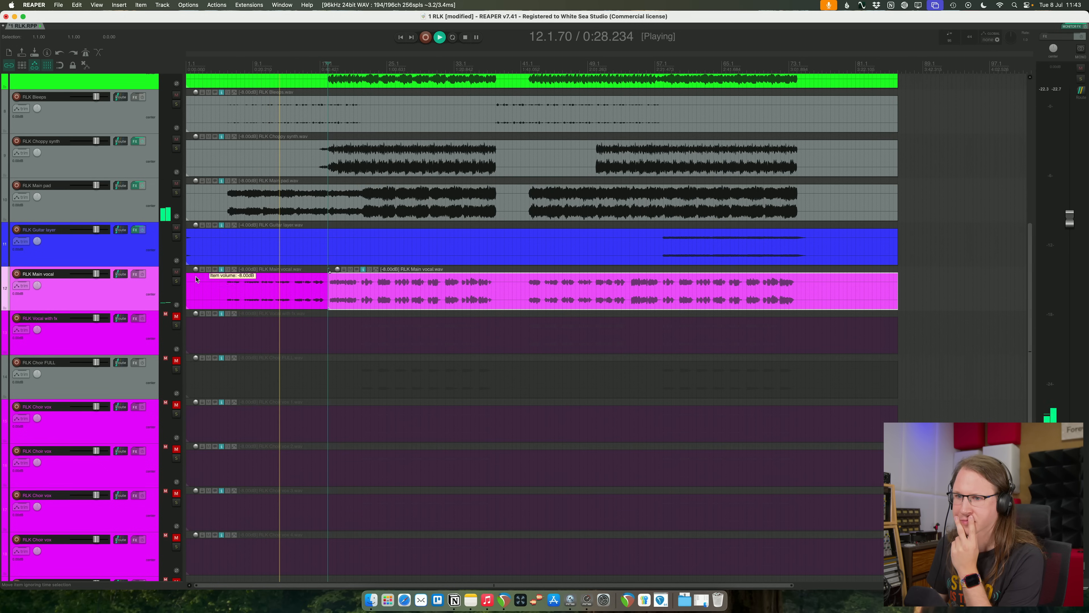
pyautogui.moveTo(194, 272); pyautogui.dragTo(194, 256)
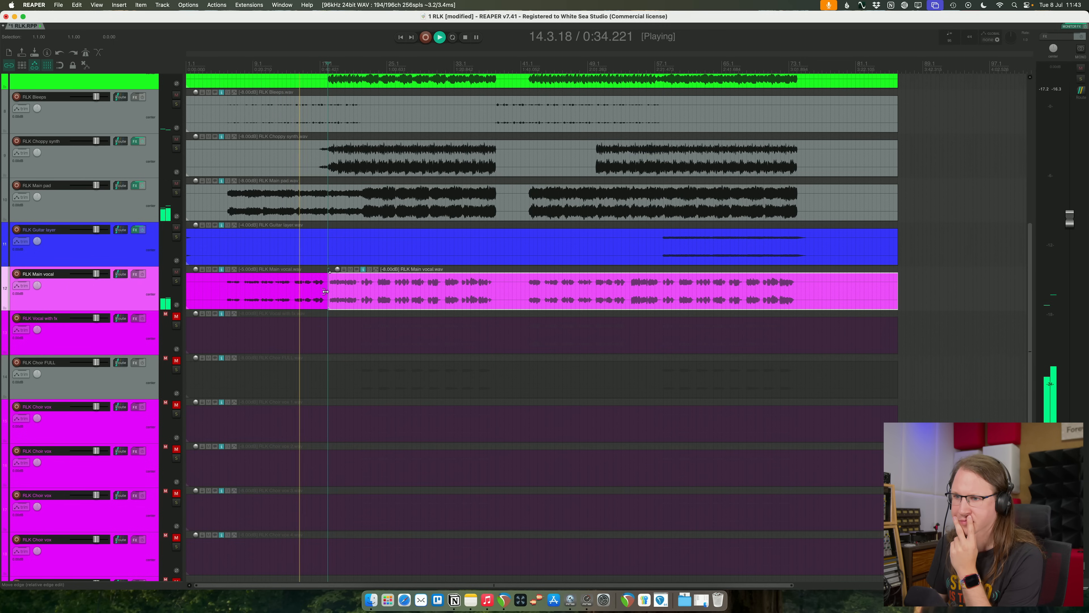
pyautogui.moveTo(326, 291); pyautogui.dragTo(327, 297)
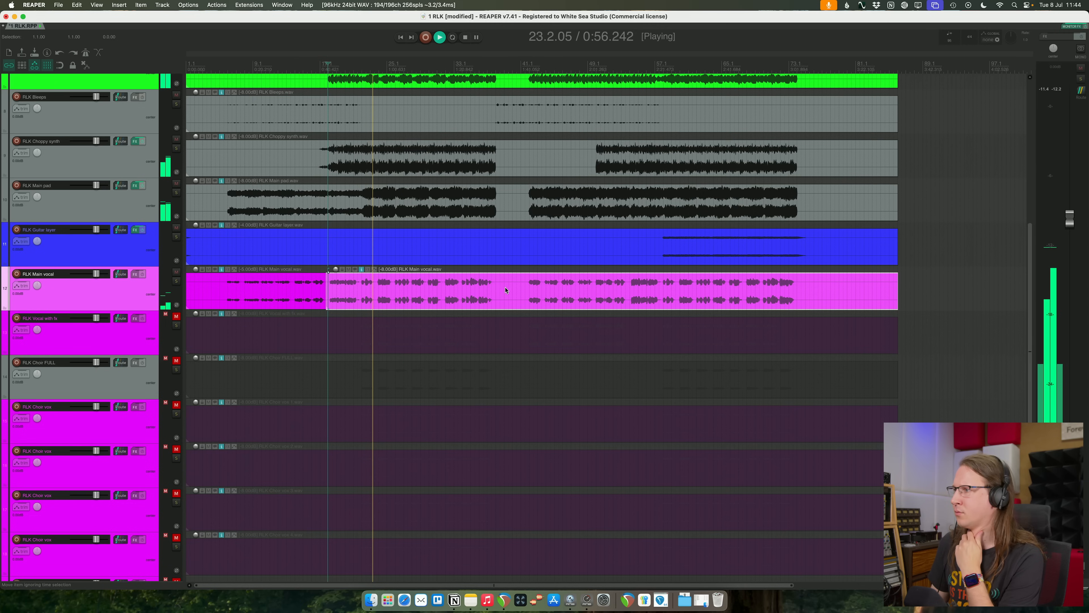
pyautogui.click(358, 295)
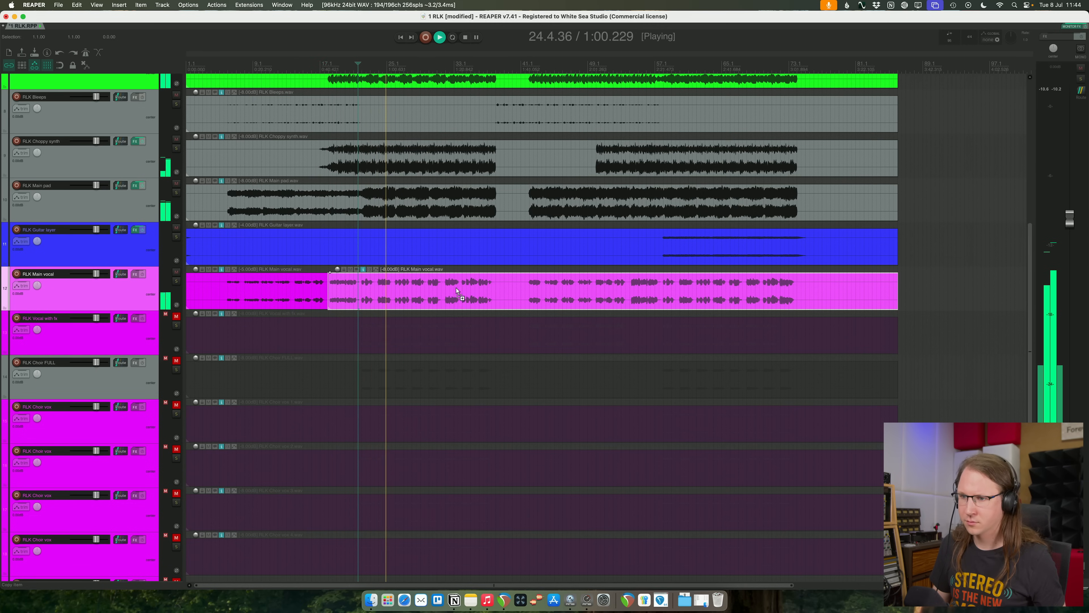
pyautogui.press('super+z')
pyautogui.press('super+z')
# - Set the whole main vocal clip's item volume to -6.00 dB and play the mix from around bar 24
pyautogui.moveTo(196, 272); pyautogui.dragTo(196, 257)
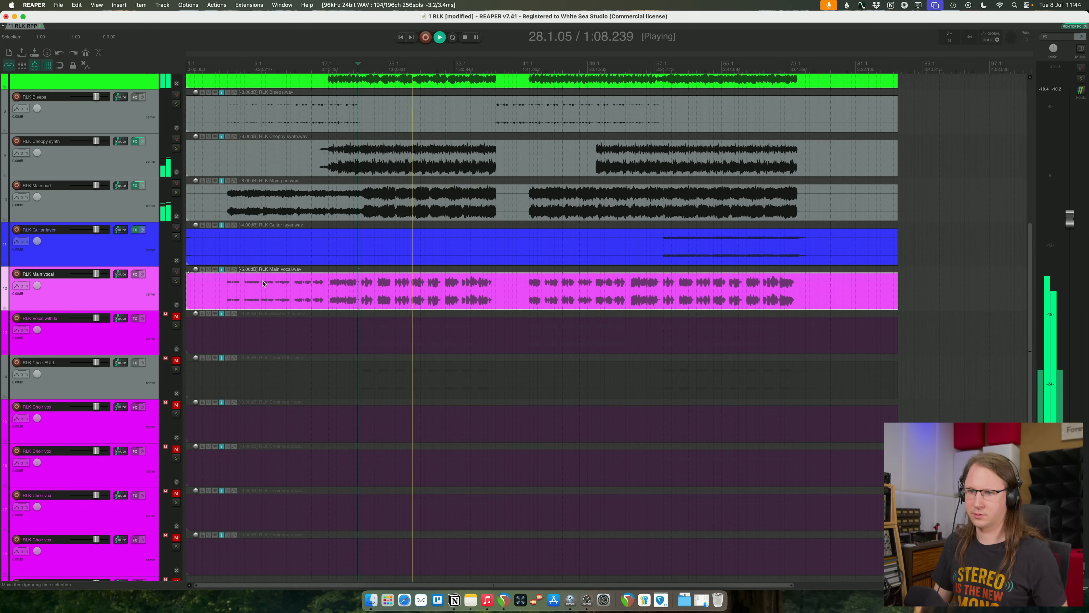
pyautogui.moveTo(196, 271); pyautogui.dragTo(197, 275)
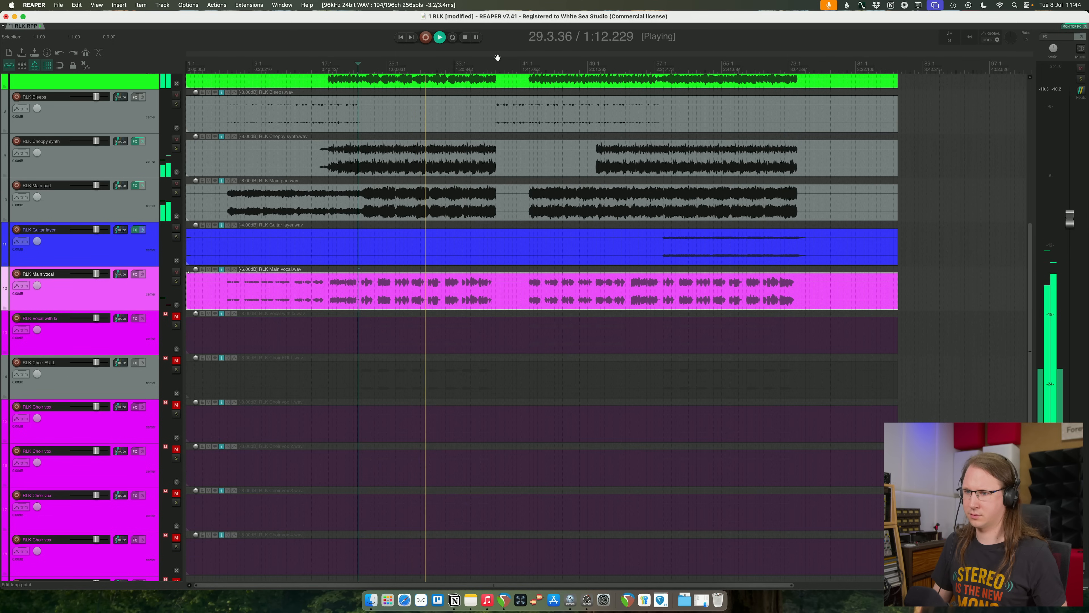
pyautogui.click(376, 63)
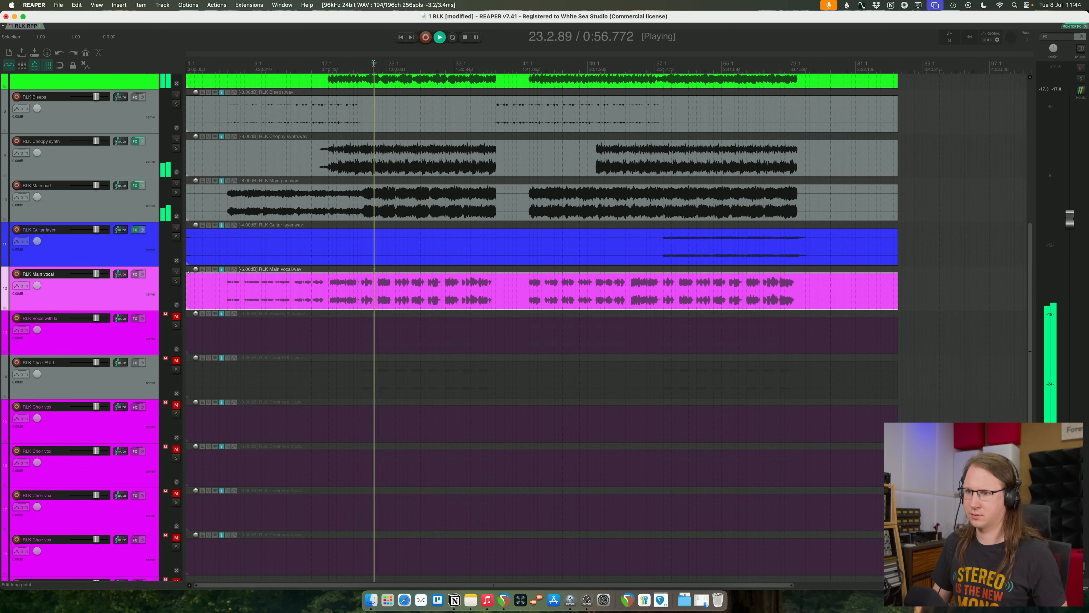
# - Add the FabFilter Pro-DS de-esser to RLK Main vocal and play the track soloed
pyautogui.click(176, 281)
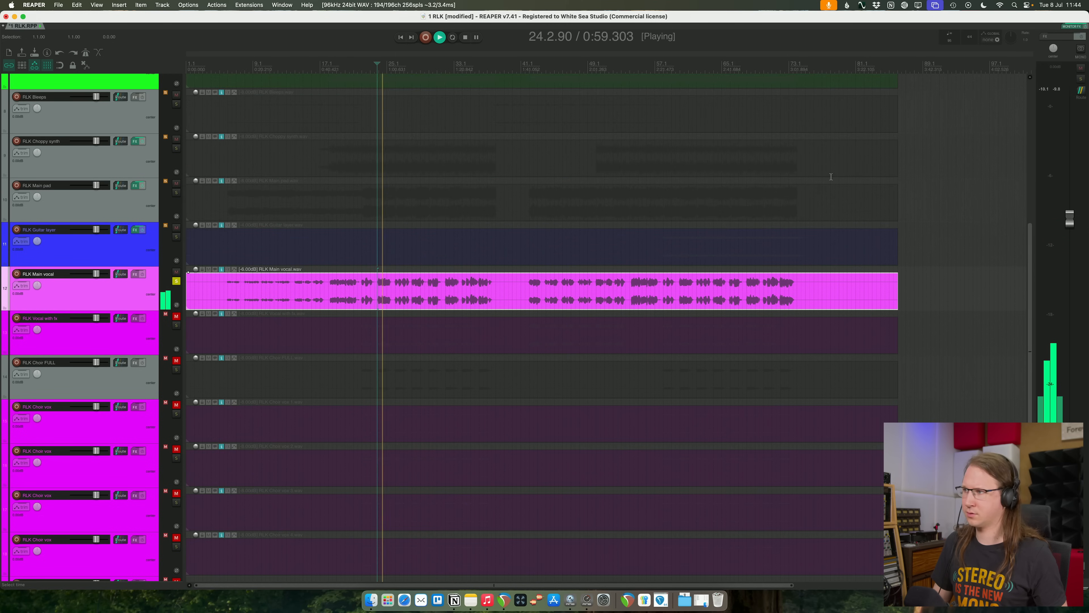
pyautogui.press('space')
pyautogui.click(176, 281)
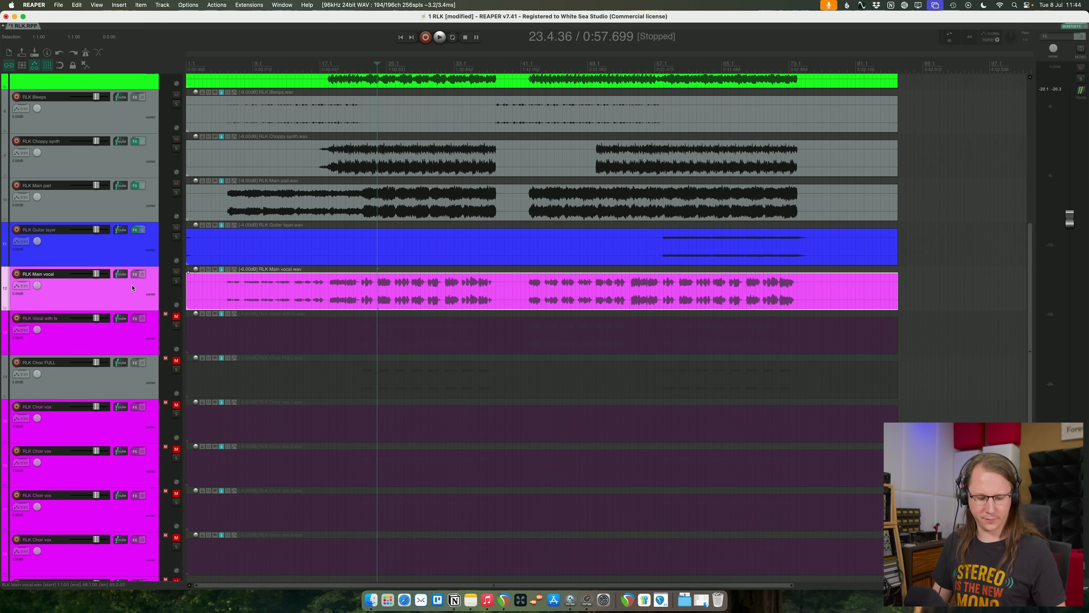
pyautogui.click(135, 274)
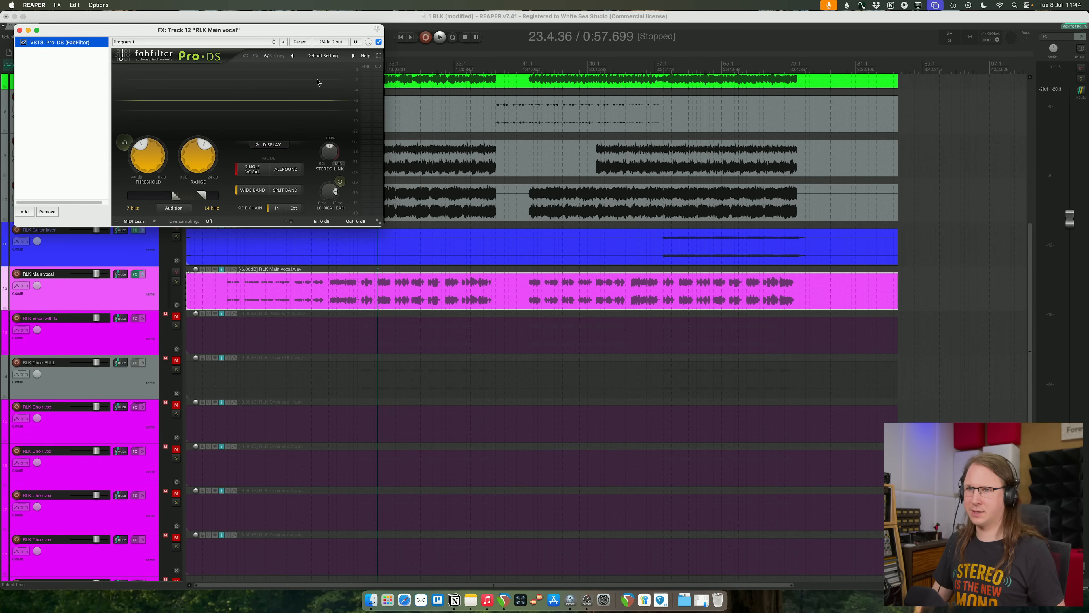
pyautogui.press('space')
pyautogui.click(176, 281)
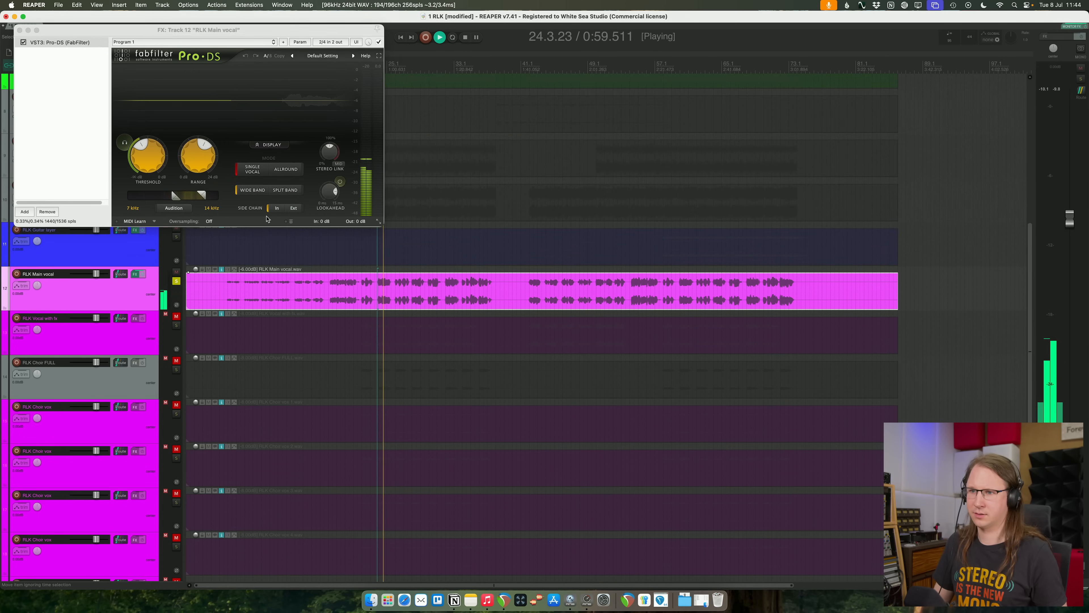
# - Set the Pro-DS threshold to about -42.9 dB and the lookahead to 15.00 ms, and close the effect window
pyautogui.click(155, 157)
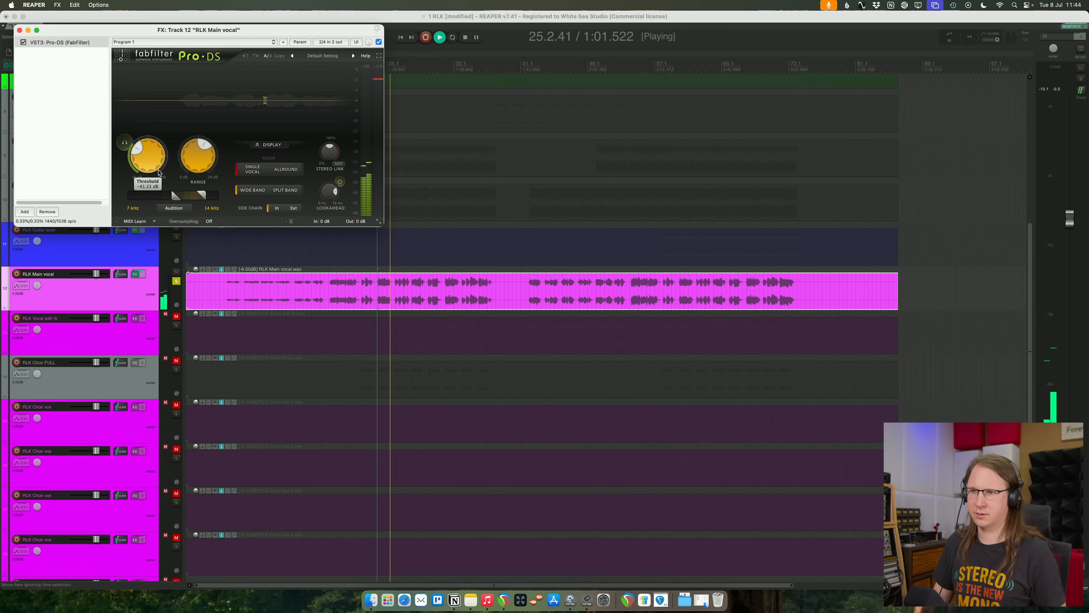
pyautogui.moveTo(155, 156); pyautogui.dragTo(181, 164)
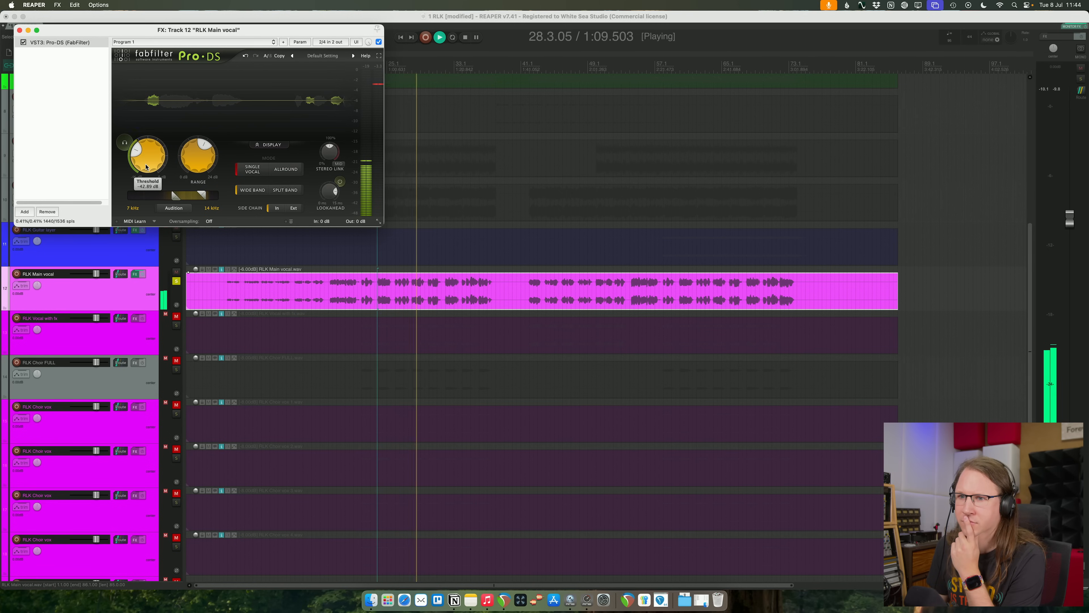
pyautogui.moveTo(194, 168); pyautogui.dragTo(194, 173)
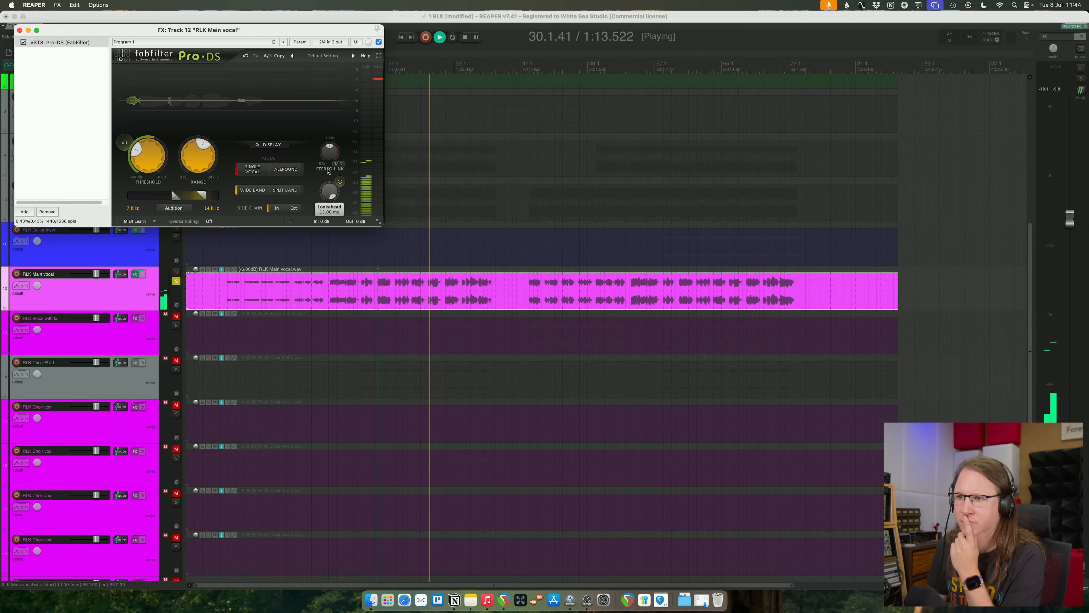
pyautogui.click(20, 30)
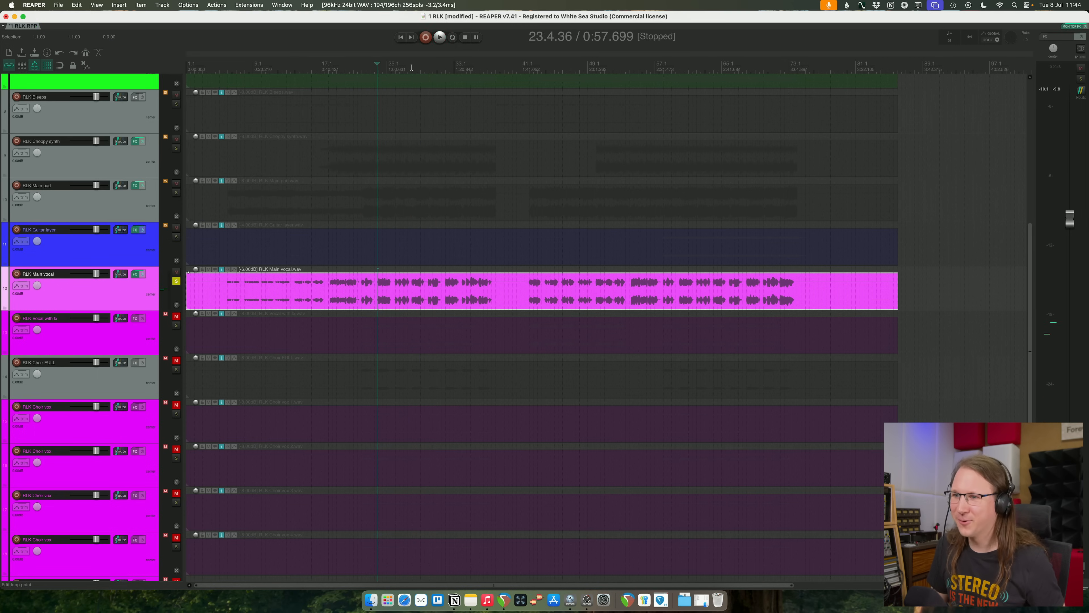
# - Audition the soloed main vocal from about bar 28 to examine the pause between phrases near bar 29
pyautogui.click(411, 67)
pyautogui.press('space')
pyautogui.scroll(10, 429, 77)
pyautogui.scroll(2, 705, 294)
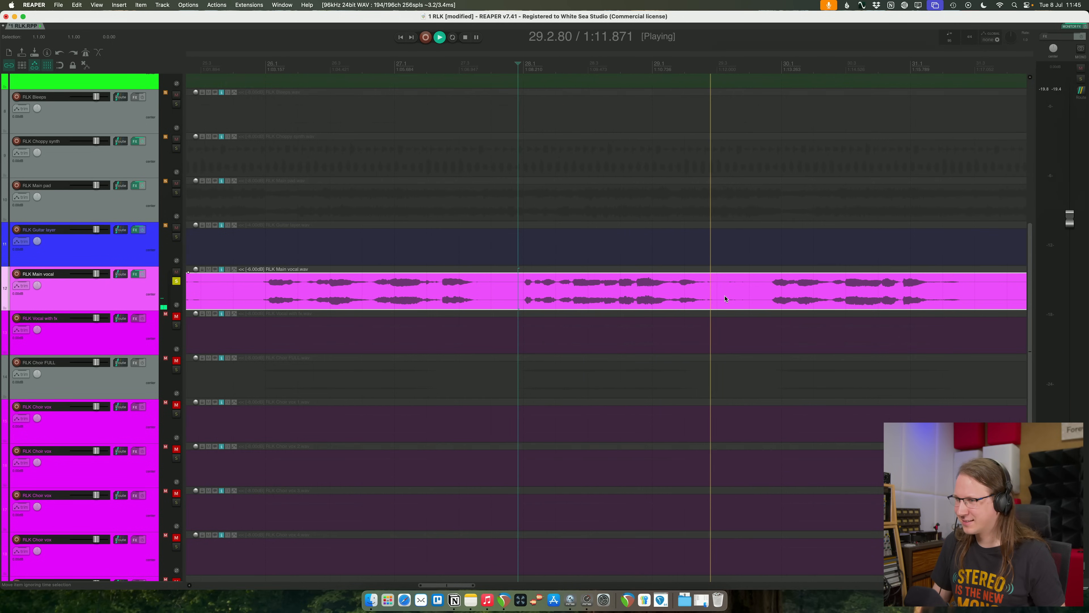
pyautogui.press('space')
pyautogui.press('space')
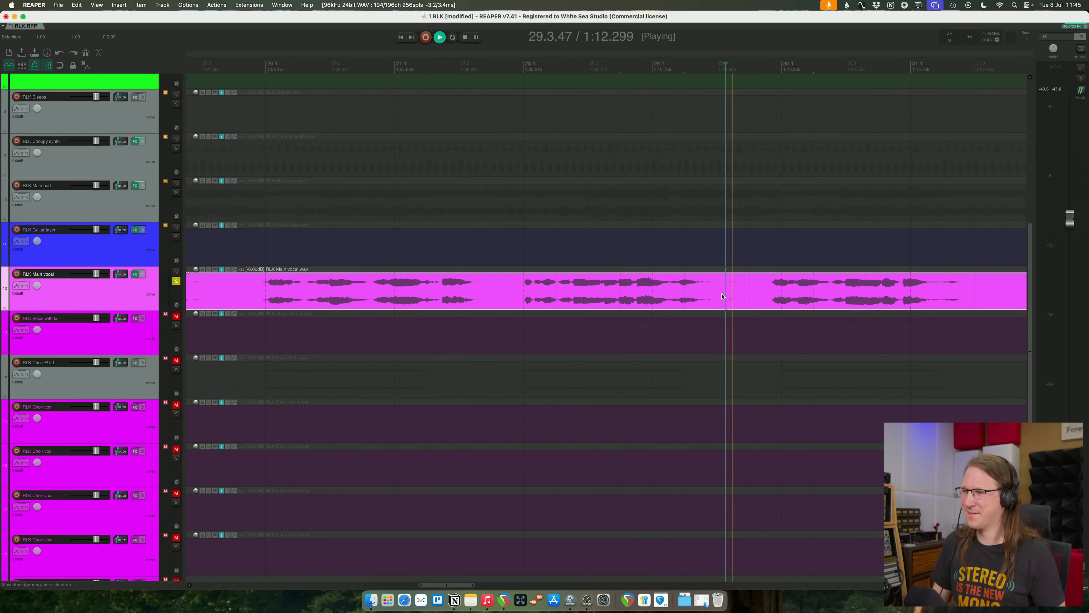
# - Split the main vocal clip around bar 29 and remove the empty stretch before the next phrase
pyautogui.click(694, 289)
pyautogui.press('space')
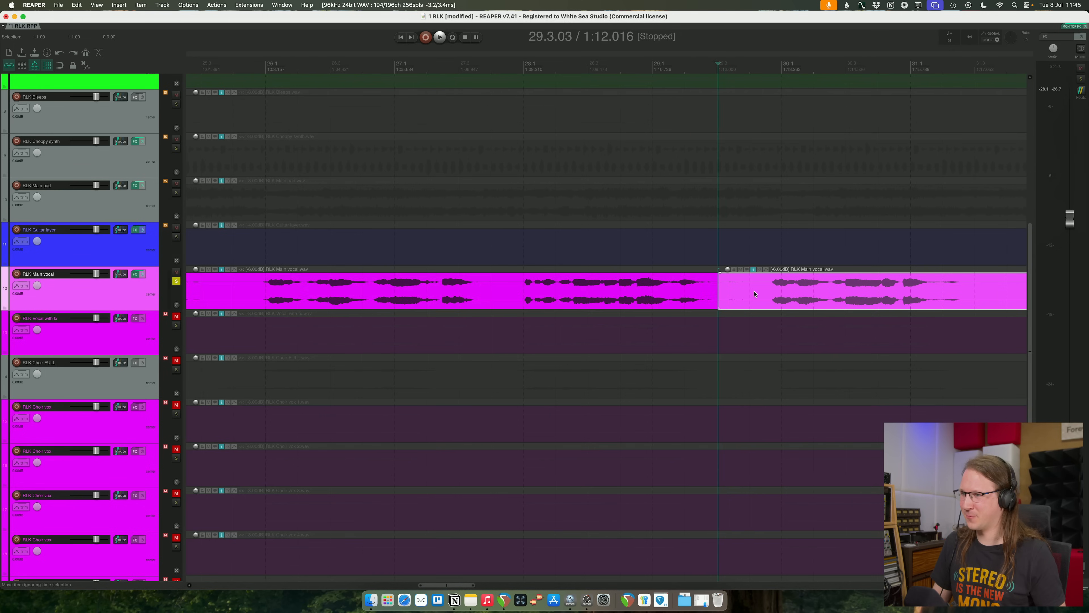
pyautogui.press('super+z')
pyautogui.press('space')
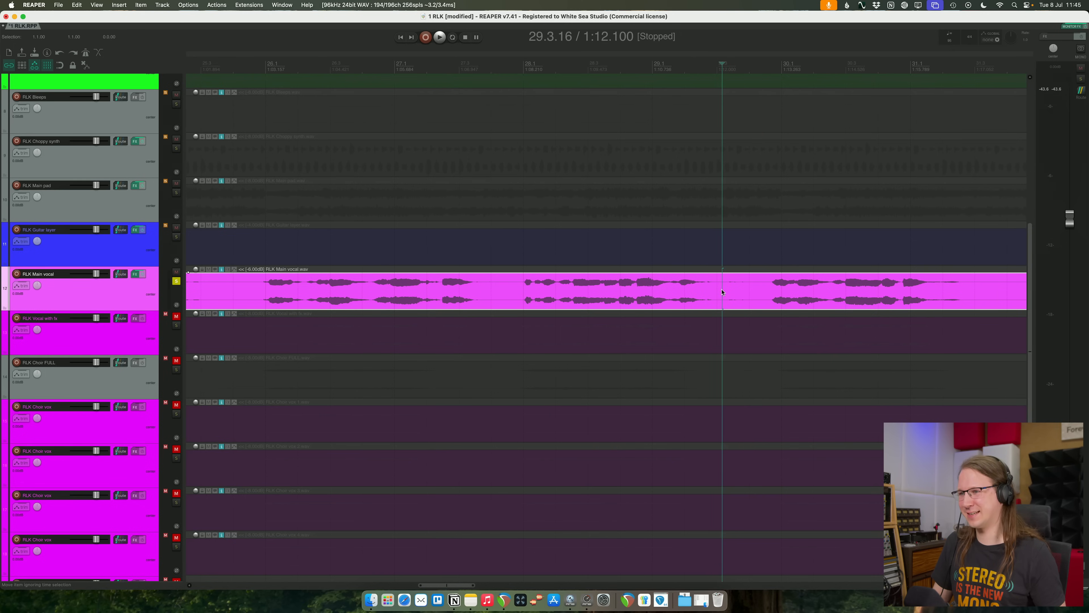
pyautogui.press('s')
pyautogui.click(759, 289)
pyautogui.moveTo(758, 289); pyautogui.dragTo(764, 283)
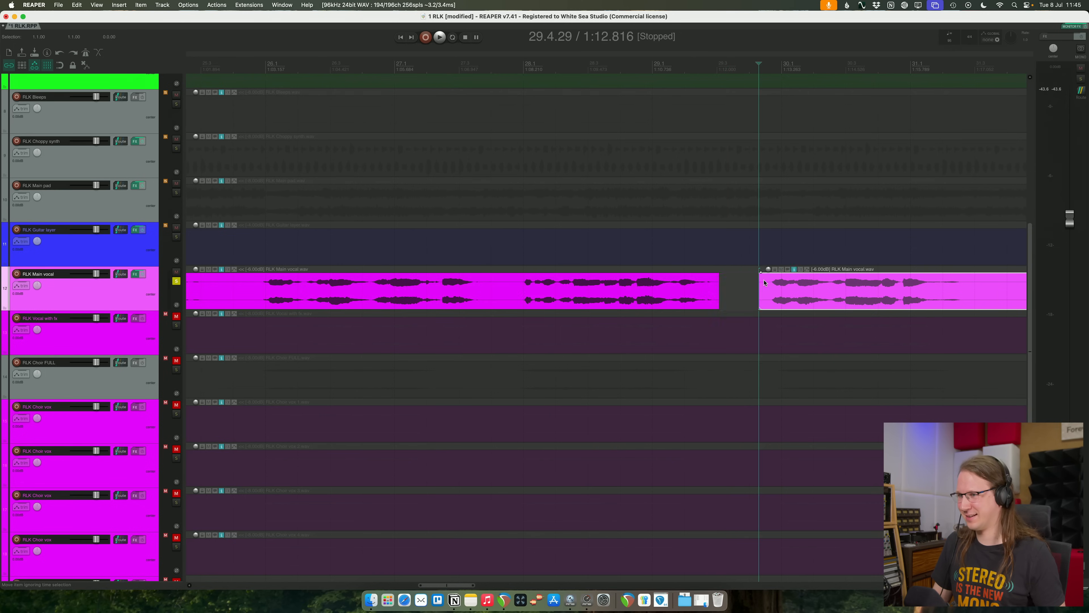
pyautogui.press('super+z')
pyautogui.press('super+z')
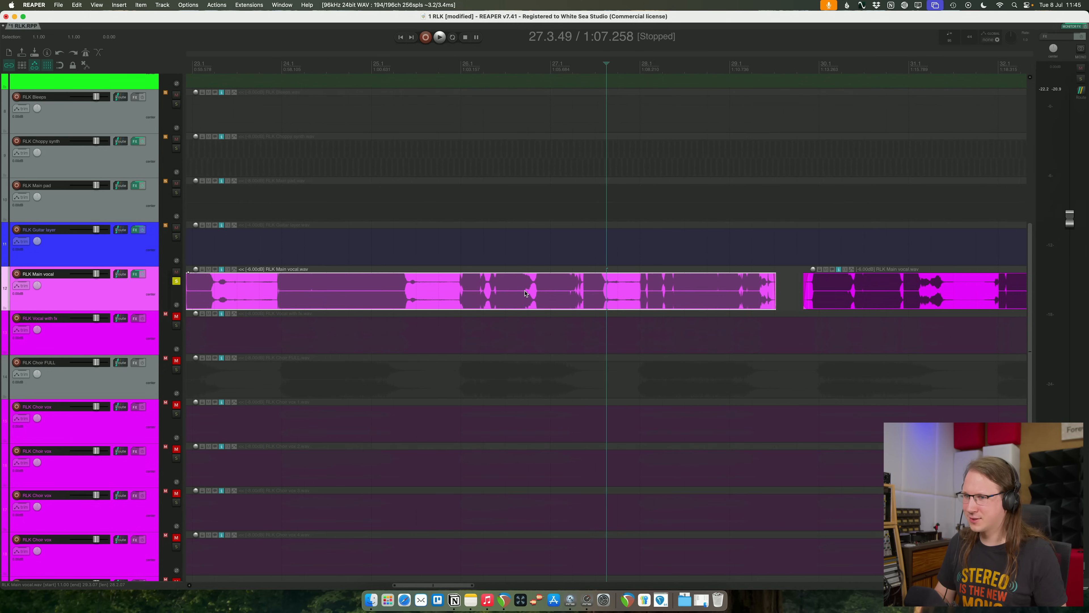
# - Examine the pauses between vocal phrases around bars 25 to 28 by ear and at different waveform display heights
pyautogui.scroll(-5, 525, 293)
pyautogui.click(226, 287)
pyautogui.click(602, 291)
pyautogui.scroll(6, 602, 292)
pyautogui.press('space')
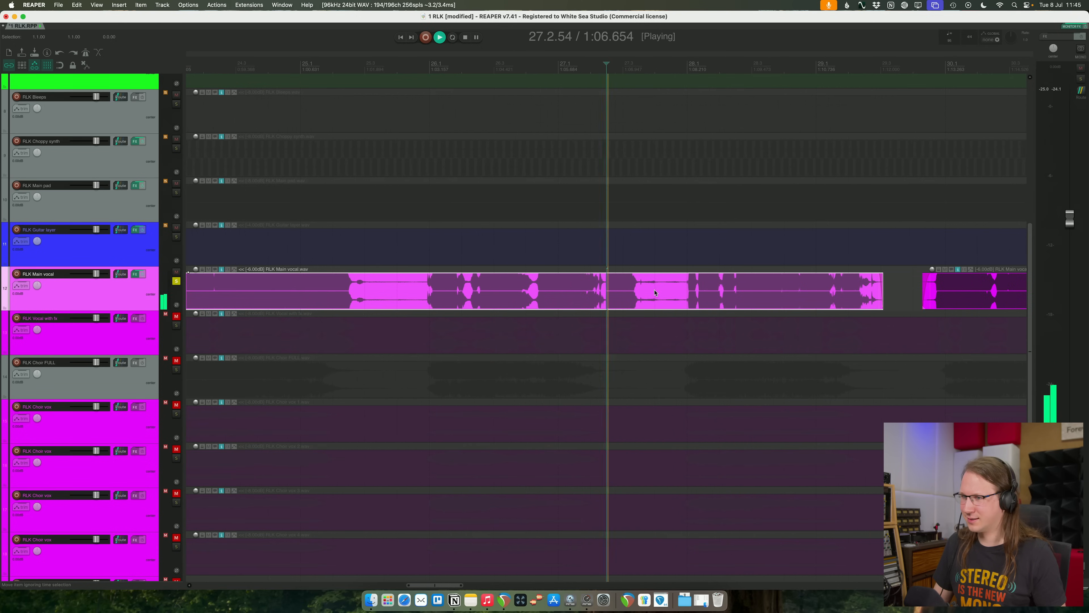
pyautogui.click(645, 294)
pyautogui.press('space')
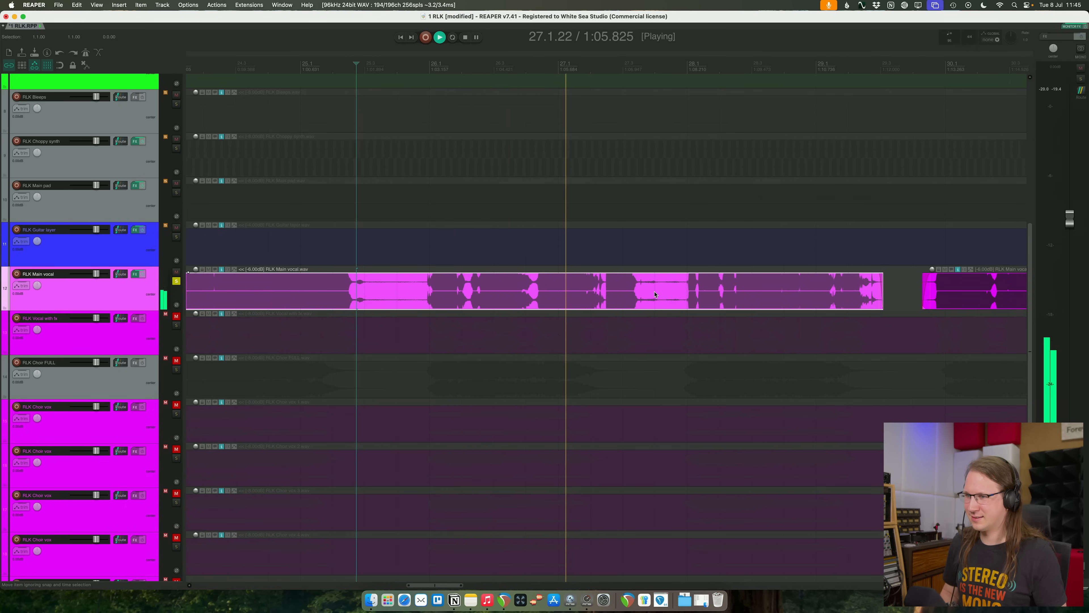
pyautogui.hotkey('shift', 'Down')
pyautogui.hotkey('shift', 'Down')
pyautogui.hotkey('shift', 'Down')
pyautogui.hotkey('shift', 'Down')
pyautogui.hotkey('shift', 'Down')
pyautogui.hotkey('shift', 'Down')
pyautogui.hotkey('shift', 'Down')
pyautogui.hotkey('shift', 'Down')
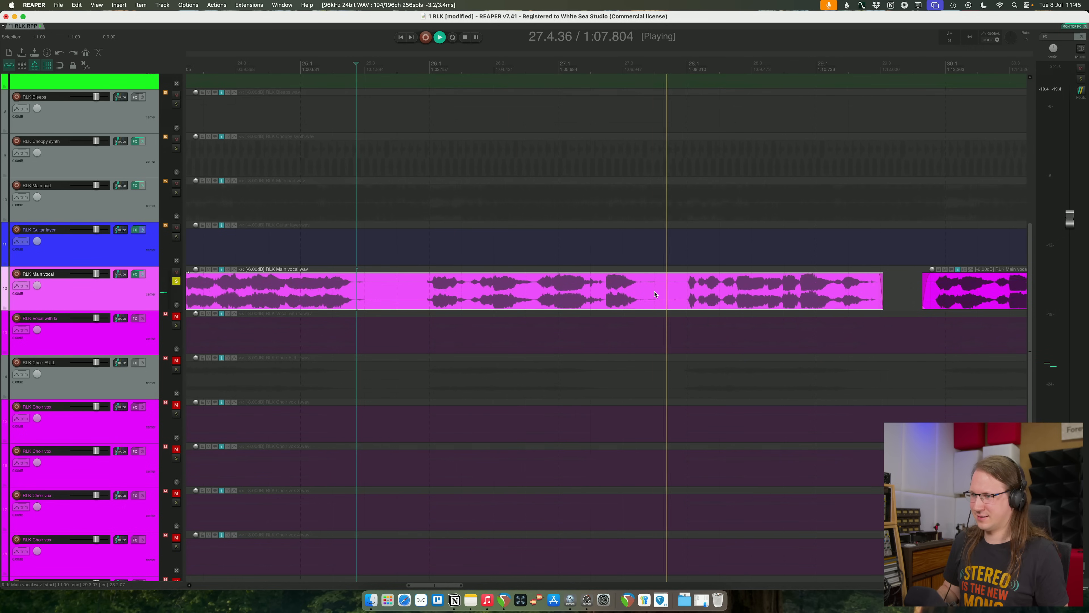
pyautogui.press('space')
pyautogui.scroll(-2, 656, 294)
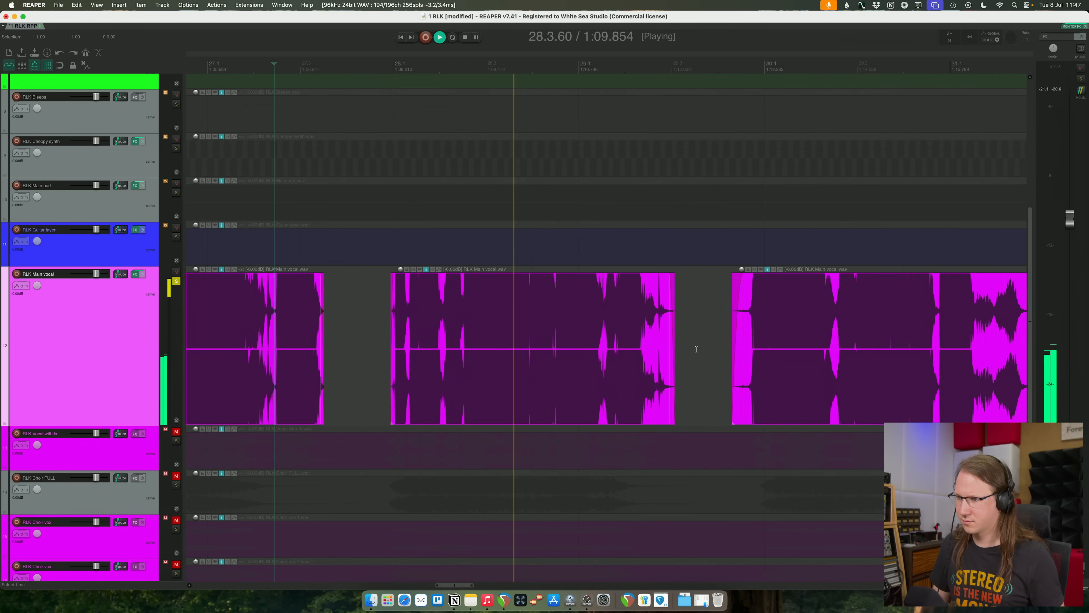
# - Audition the soloed vocal from about bar 28 to bar 38, cleaning out the gaps between its phrases
pyautogui.click(620, 322)
pyautogui.press('space')
pyautogui.scroll(8, 620, 322)
pyautogui.scroll(-8, 621, 322)
pyautogui.press('space')
# - Split off and remove the empty stretch before the vocal phrase at bar 42, and continue cutting gaps towards bar 50
pyautogui.press('space')
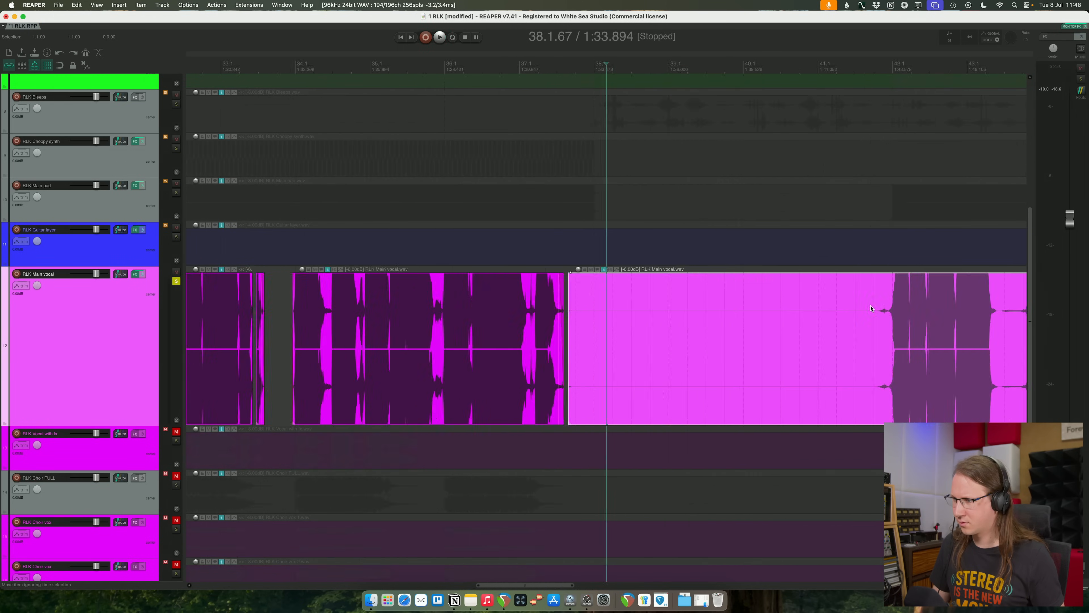
pyautogui.click(870, 308)
pyautogui.press('s')
pyautogui.press('space')
pyautogui.press('s')
# - Split the main vocal at the pauses after bar 50 and trim the clip edges to the sung phrases
pyautogui.press('s')
pyautogui.scroll(8, 665, 321)
pyautogui.press('space')
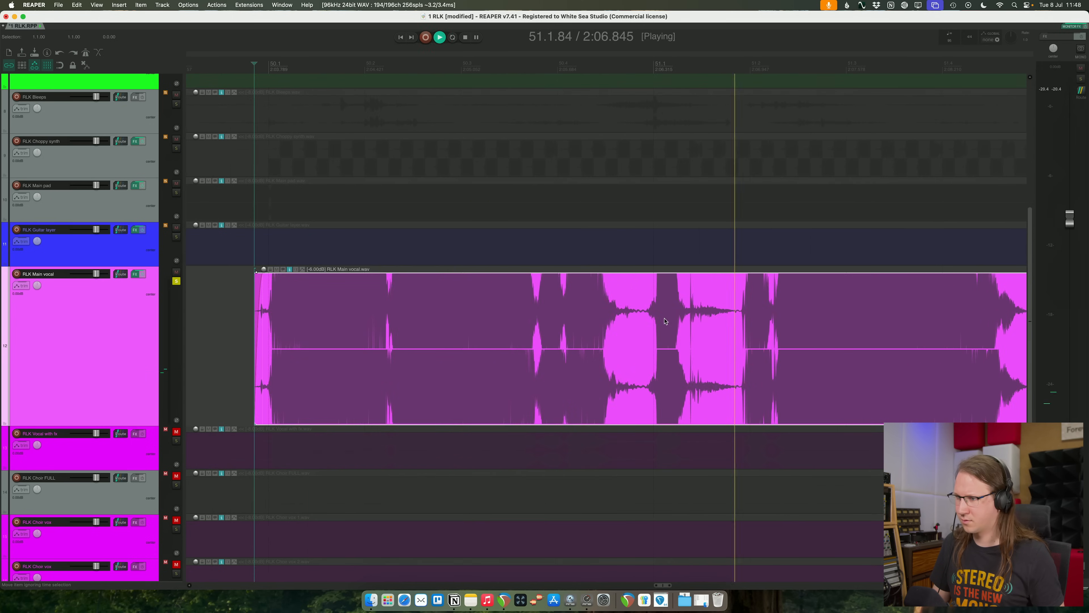
pyautogui.scroll(-5, 834, 331)
pyautogui.scroll(4, 731, 311)
# - Split the main vocal around bar 69 and trim the new clip's start to the phrase at bar 70
pyautogui.press('space')
pyautogui.press('s')
pyautogui.press('s')
pyautogui.scroll(-4, 702, 295)
pyautogui.moveTo(787, 276); pyautogui.dragTo(782, 276)
pyautogui.scroll(5, 605, 317)
pyautogui.click(605, 316)
# - Split off and delete the empty tail after the last vocal phrase, and clear the main vocal's solo
pyautogui.press('s')
pyautogui.moveTo(606, 316); pyautogui.dragTo(807, 317)
pyautogui.press('space')
pyautogui.scroll(-5, 613, 309)
pyautogui.press('space')
pyautogui.press('s')
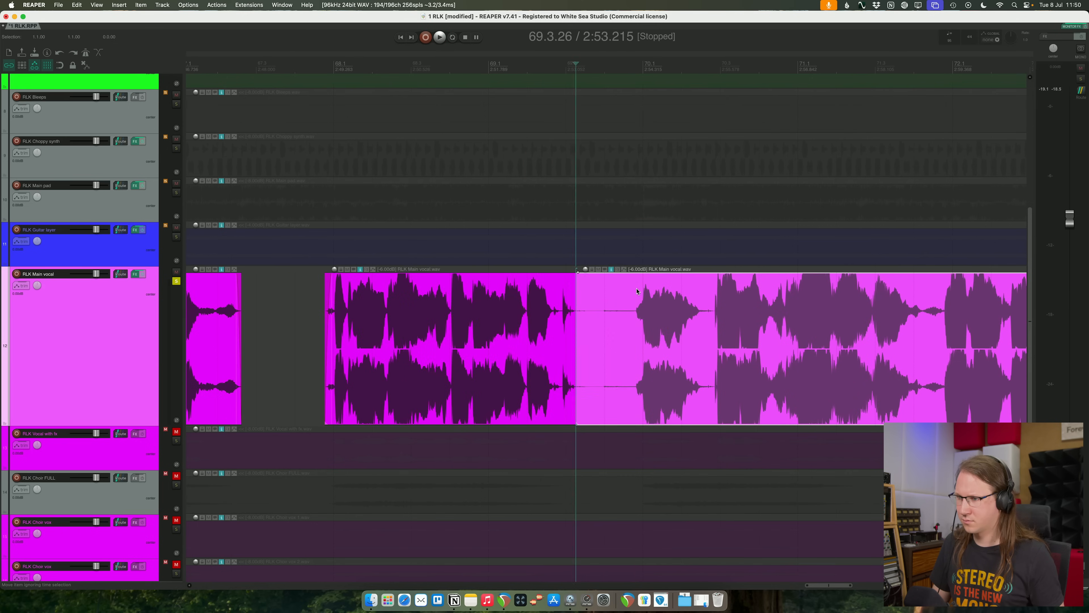
pyautogui.moveTo(578, 292); pyautogui.dragTo(637, 292)
pyautogui.press('space')
pyautogui.scroll(-5, 878, 323)
pyautogui.press('s')
pyautogui.scroll(-4, 878, 323)
pyautogui.press('Delete')
pyautogui.press('space')
pyautogui.scroll(-3, 878, 324)
pyautogui.scroll(-4, 208, 393)
pyautogui.click(176, 281)
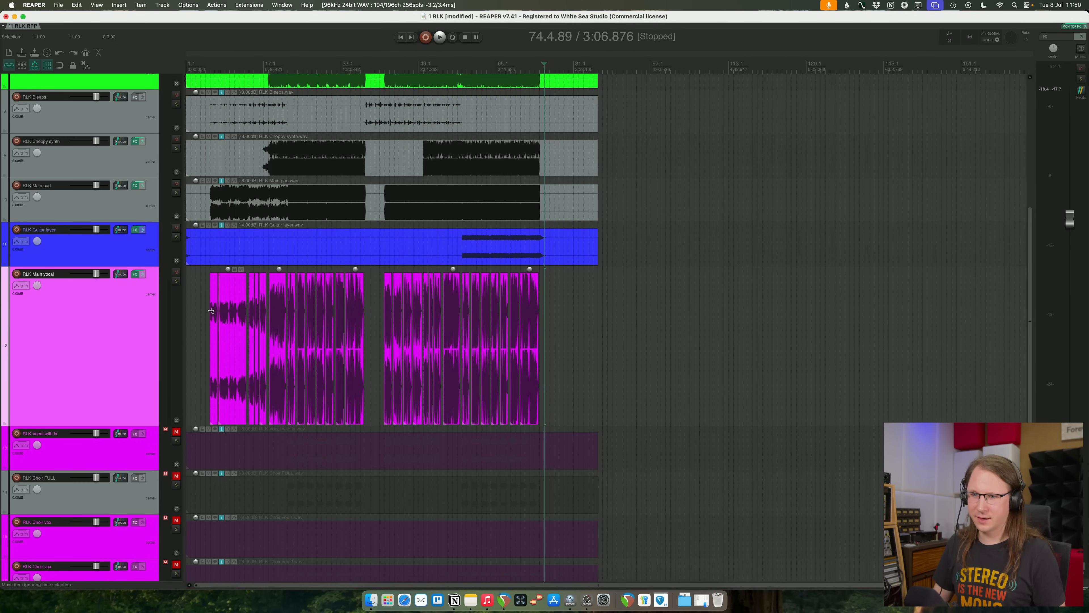
# - Play the full mix from just before the first vocal phrase and lower the waveform display height
pyautogui.click(207, 310)
pyautogui.press('space')
pyautogui.scroll(2, 207, 311)
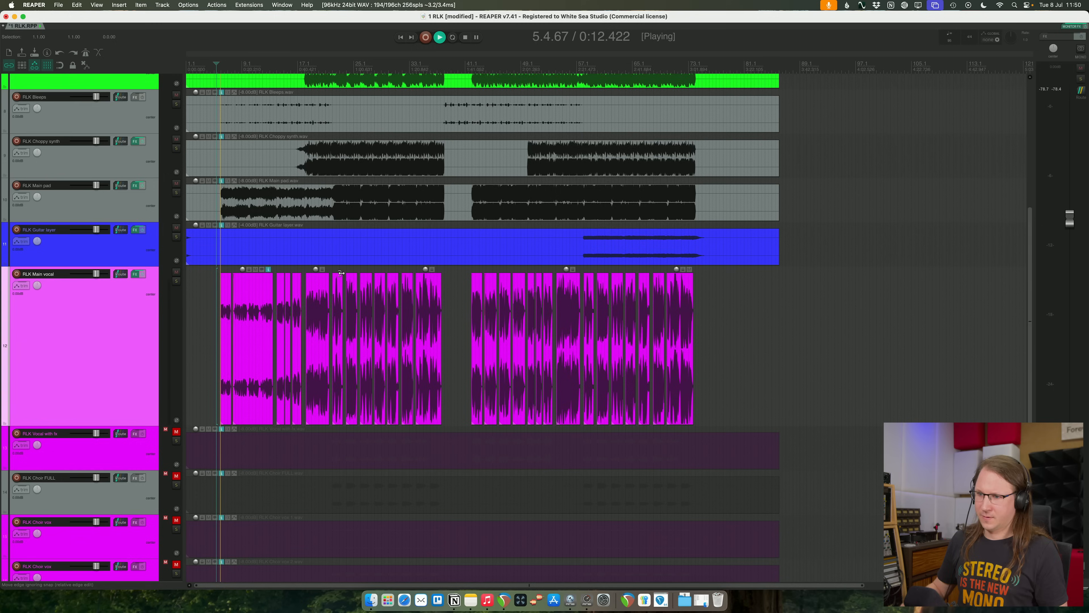
pyautogui.hotkey('shift', 'Down')
pyautogui.hotkey('shift', 'Down')
pyautogui.hotkey('shift', 'Down')
pyautogui.hotkey('shift', 'Down')
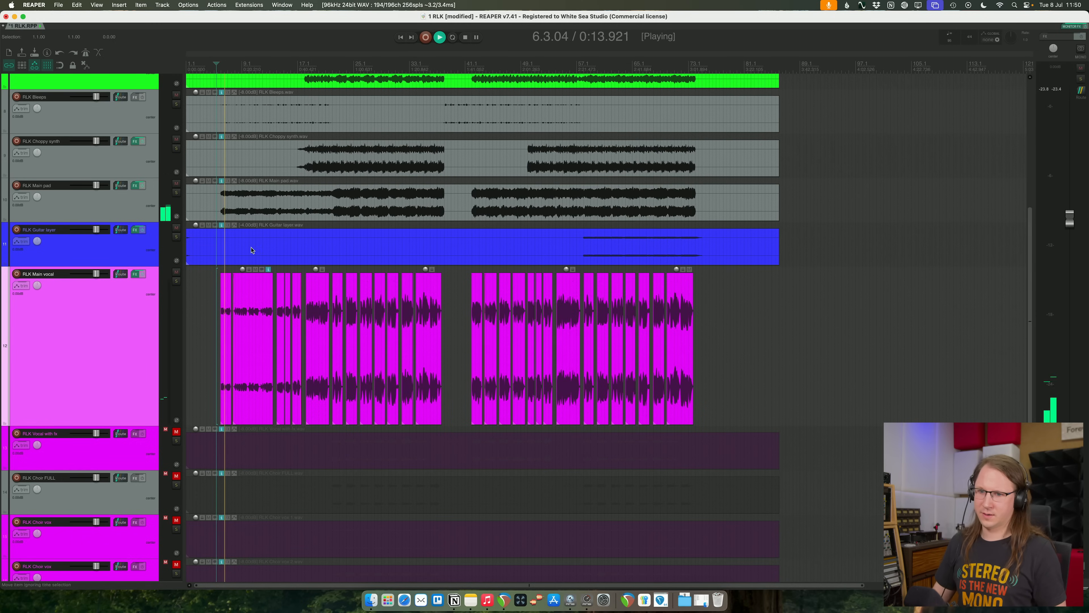
# - Replace the Pro-DS de-esser on the main vocal with the VST3 version of smartDeess
pyautogui.click(135, 274)
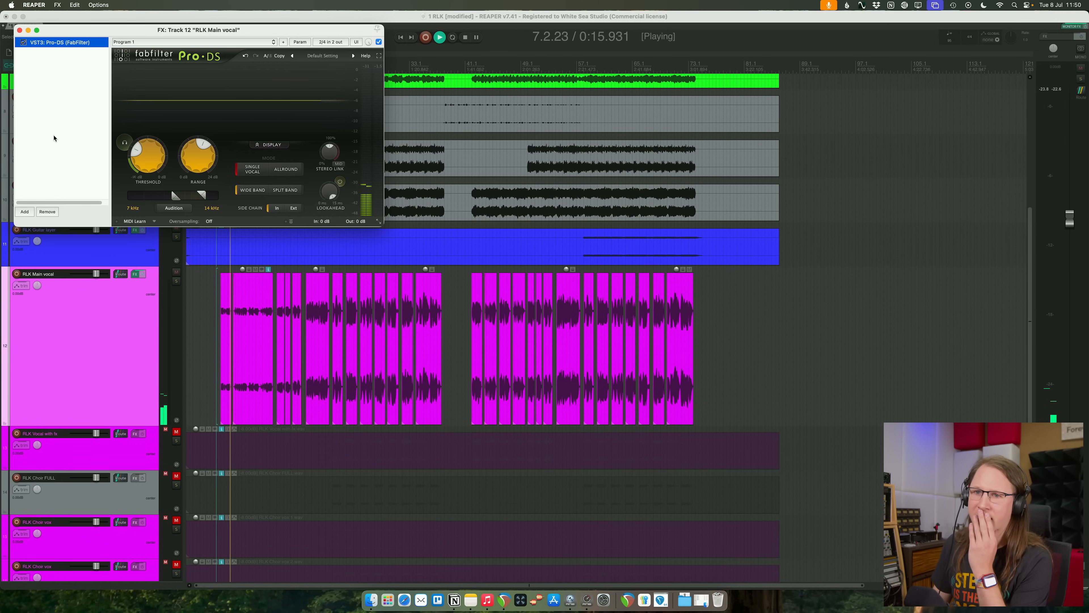
pyautogui.click(46, 212)
pyautogui.click(24, 212)
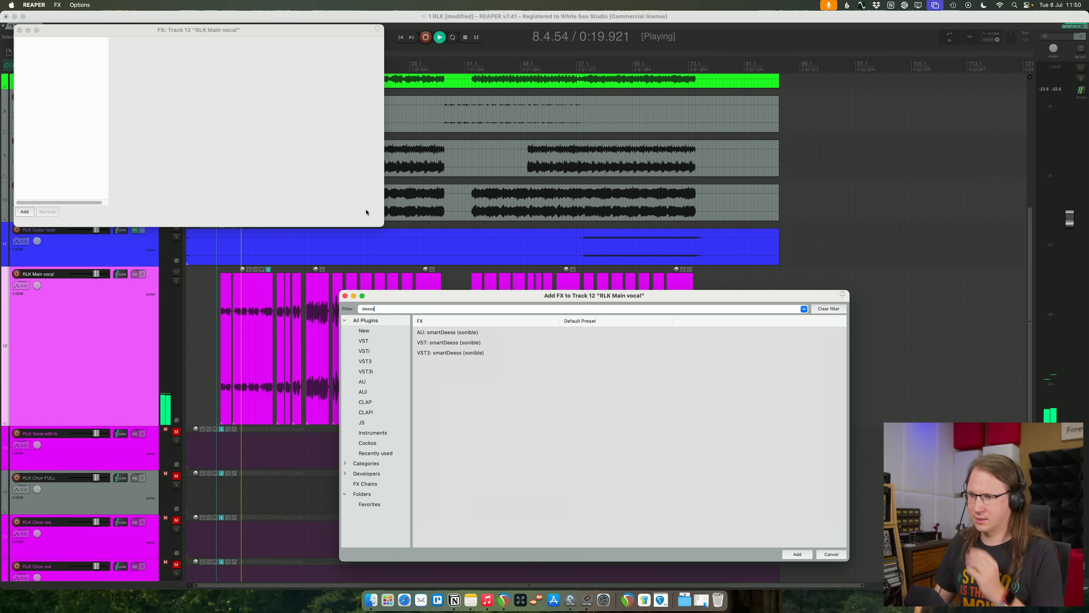
pyautogui.click(445, 353)
pyautogui.press('Return')
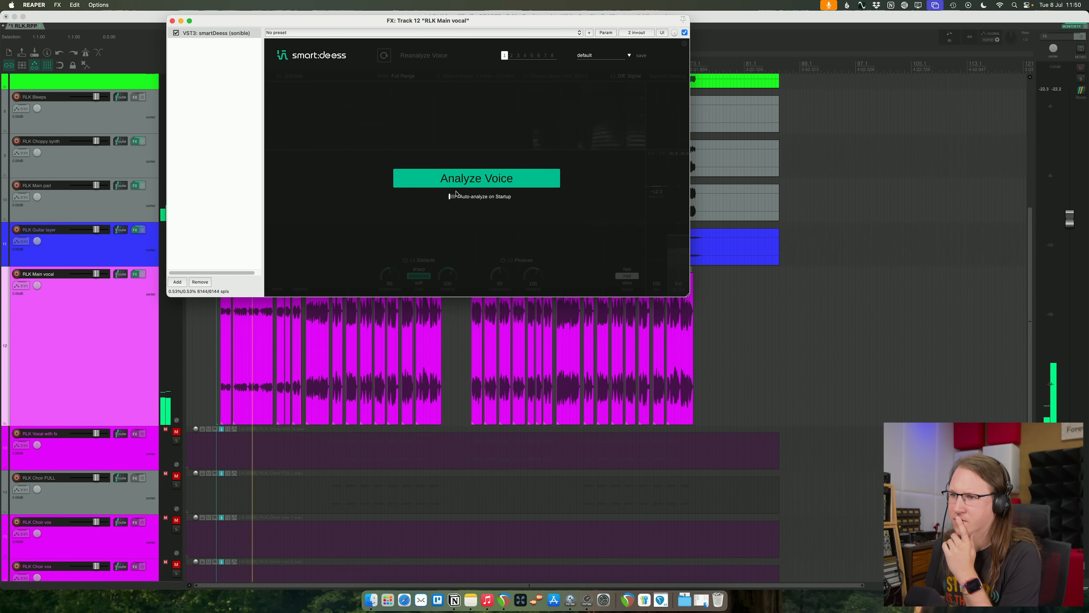
# - Analyze the voice in smartDeess and set sibilant suppression to 28, sibilant shaping to 133 and plosive suppression to 42
pyautogui.click(456, 185)
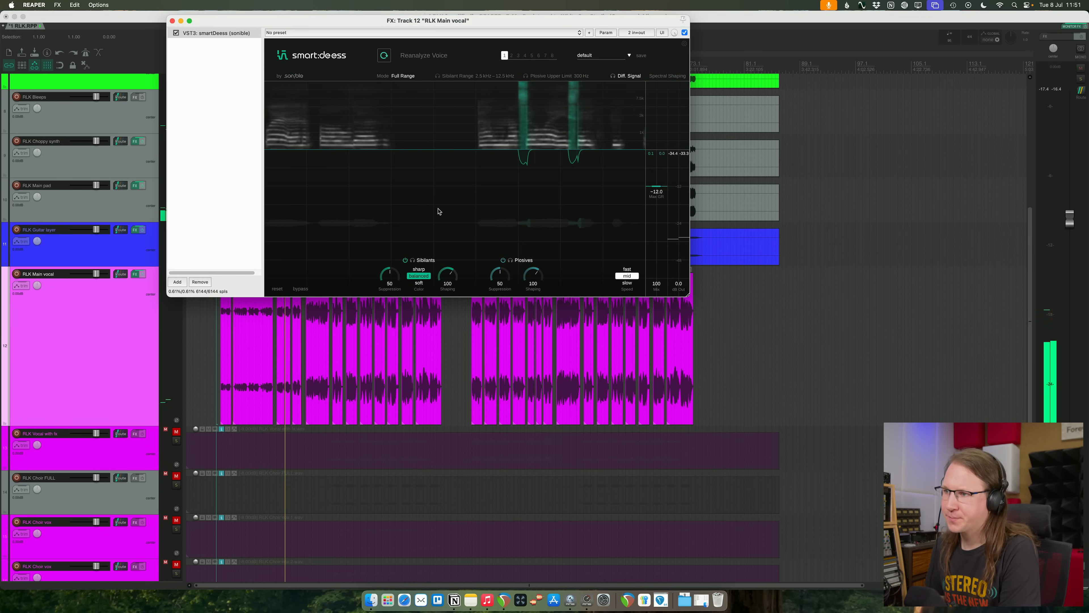
pyautogui.moveTo(389, 275); pyautogui.dragTo(382, 293)
pyautogui.moveTo(453, 286); pyautogui.dragTo(446, 258)
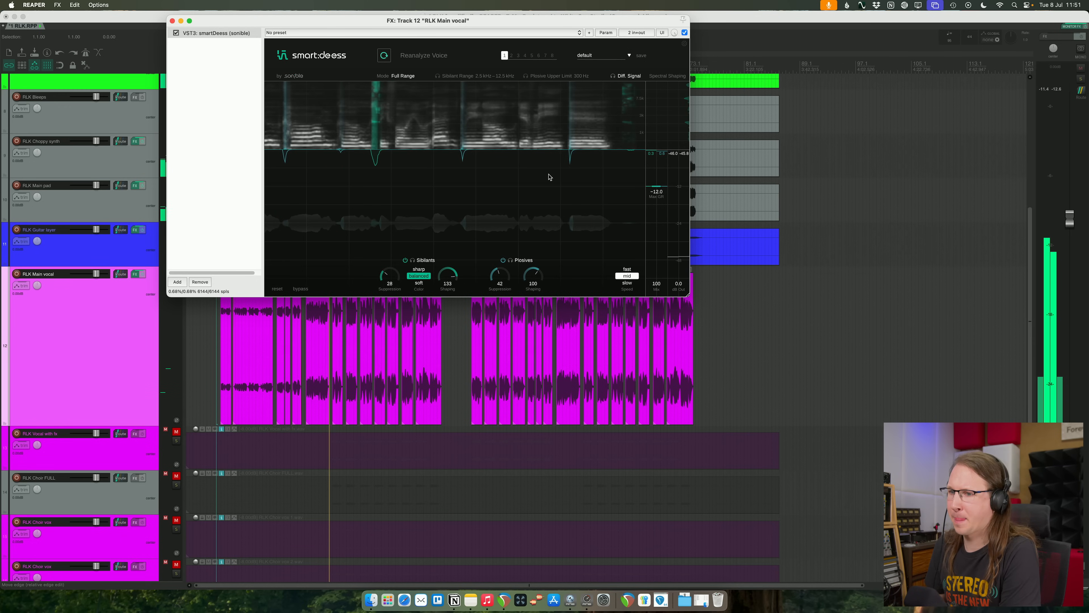
pyautogui.moveTo(513, 21); pyautogui.dragTo(633, 30)
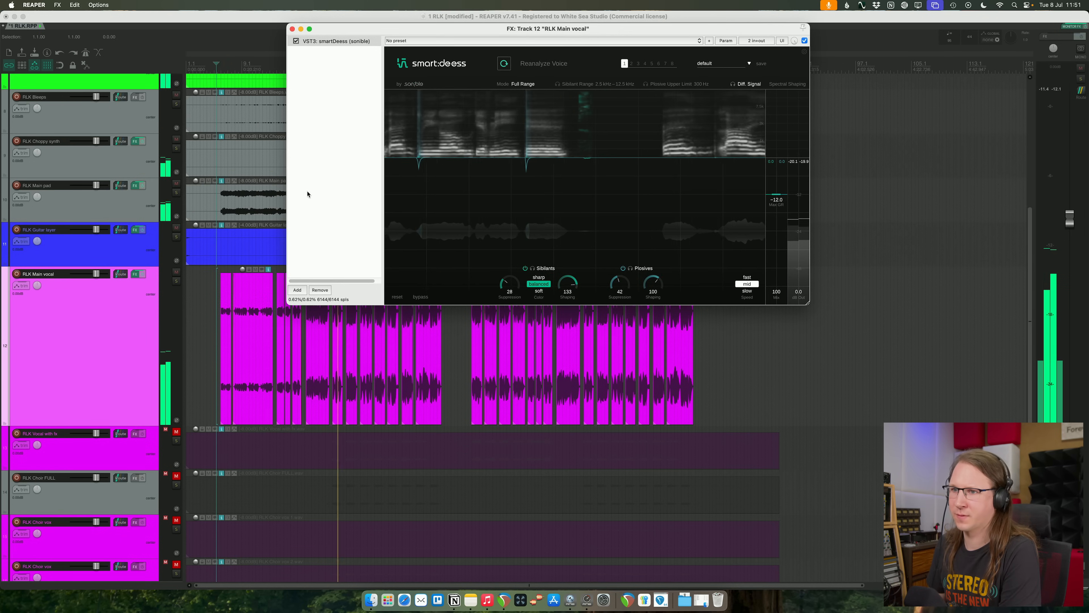
# - Add the VST3 Pro-Q 4 equalizer after smartDeess on the main vocal
pyautogui.click(298, 290)
pyautogui.write('pro-q')
pyautogui.press('Down')
pyautogui.press('Down')
pyautogui.press('Down')
pyautogui.press('Down')
pyautogui.press('Down')
pyautogui.press('Down')
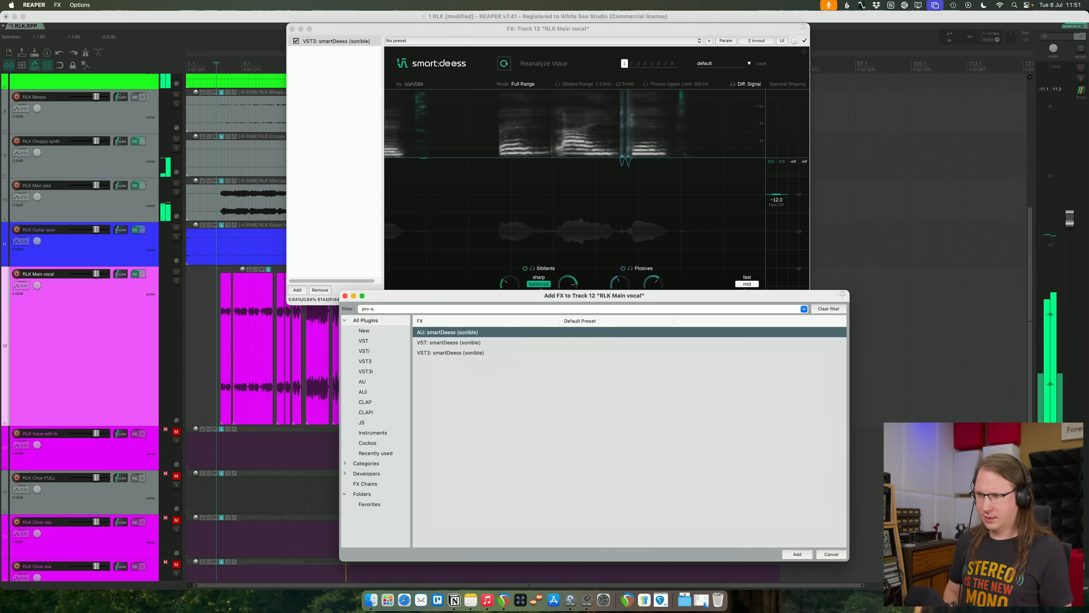
pyautogui.press('Return')
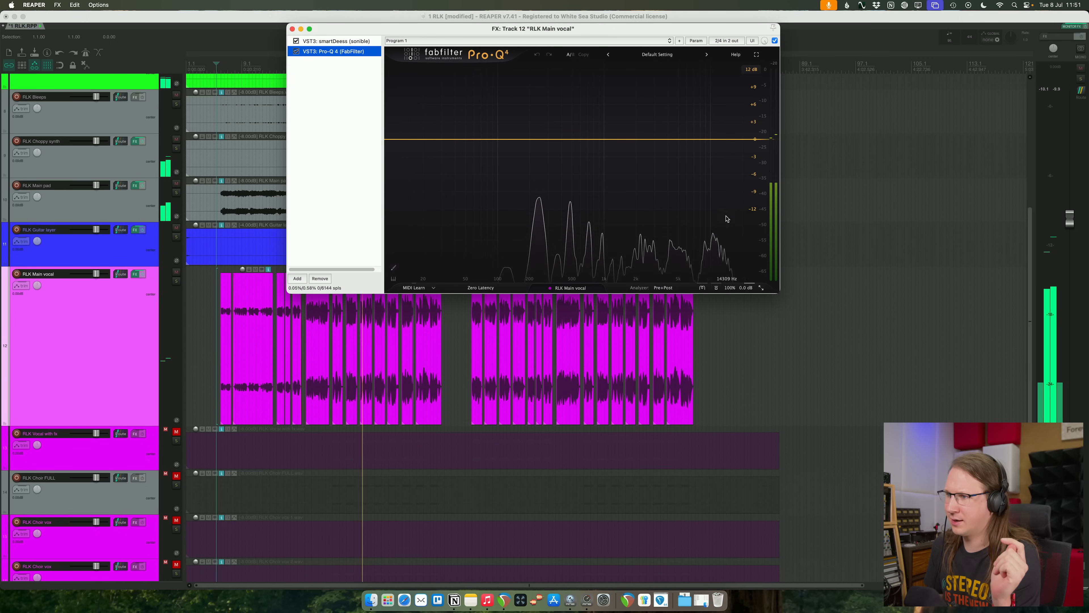
# - Create a dynamic cut band at about 12 kHz with a Q of about 2 and near-zero static gain
pyautogui.moveTo(708, 140); pyautogui.dragTo(716, 168)
pyautogui.moveTo(705, 249); pyautogui.dragTo(707, 236)
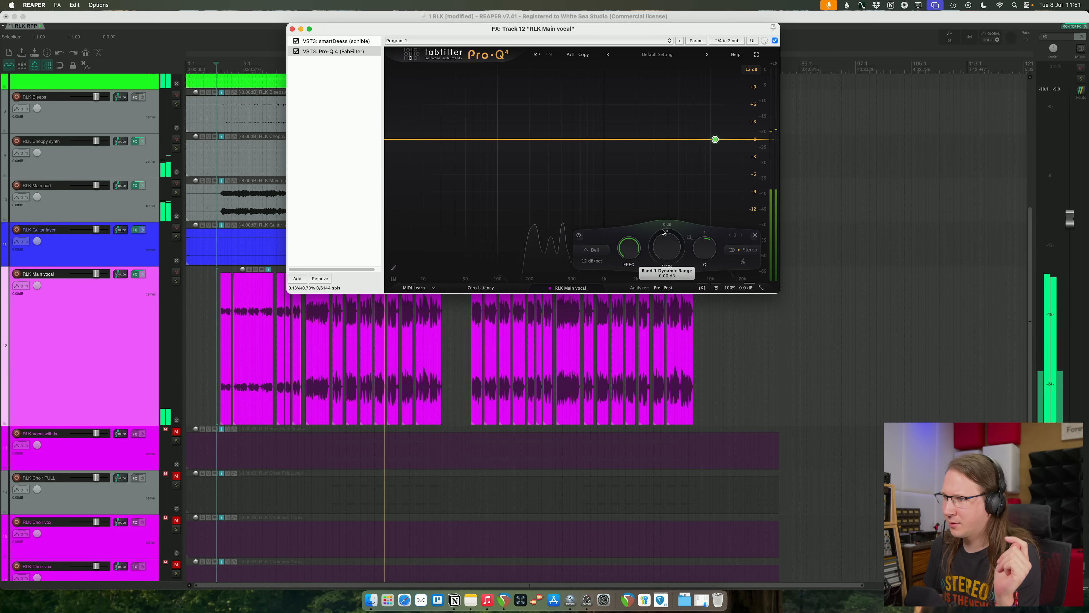
pyautogui.moveTo(664, 232); pyautogui.dragTo(645, 266)
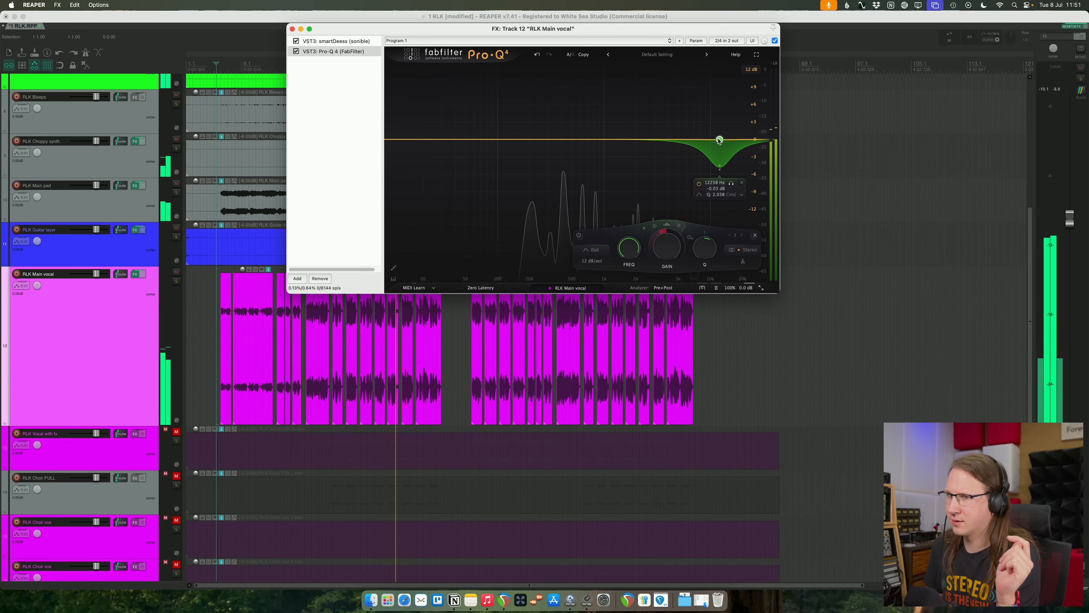
# - Add the Pro-C 2 compressor after Pro-Q 4 on the main vocal, set its style to Vocal and toggle auto gain
pyautogui.click(338, 137)
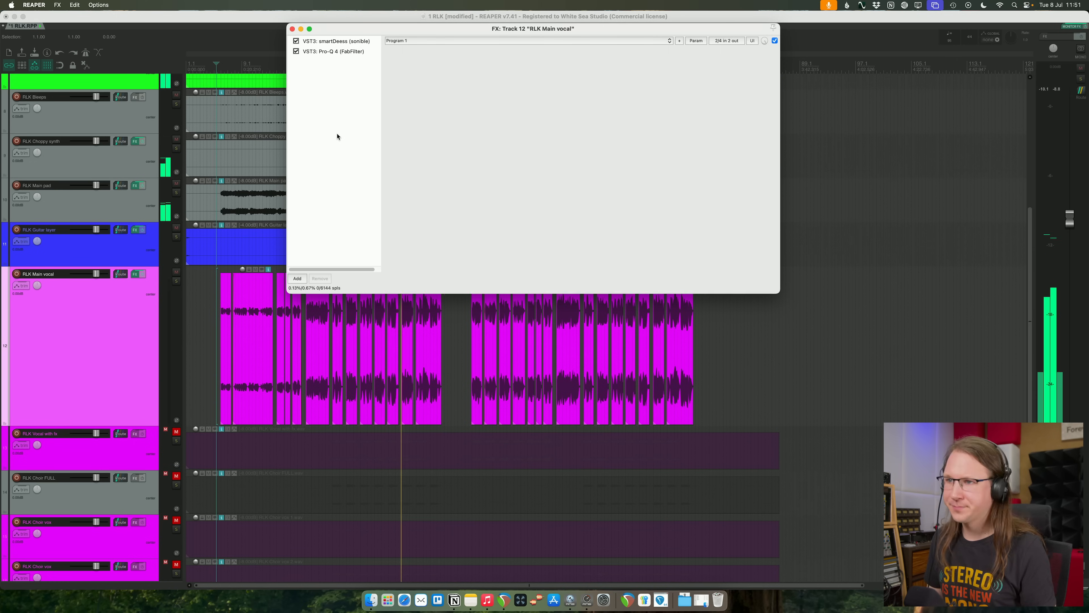
pyautogui.click(506, 185)
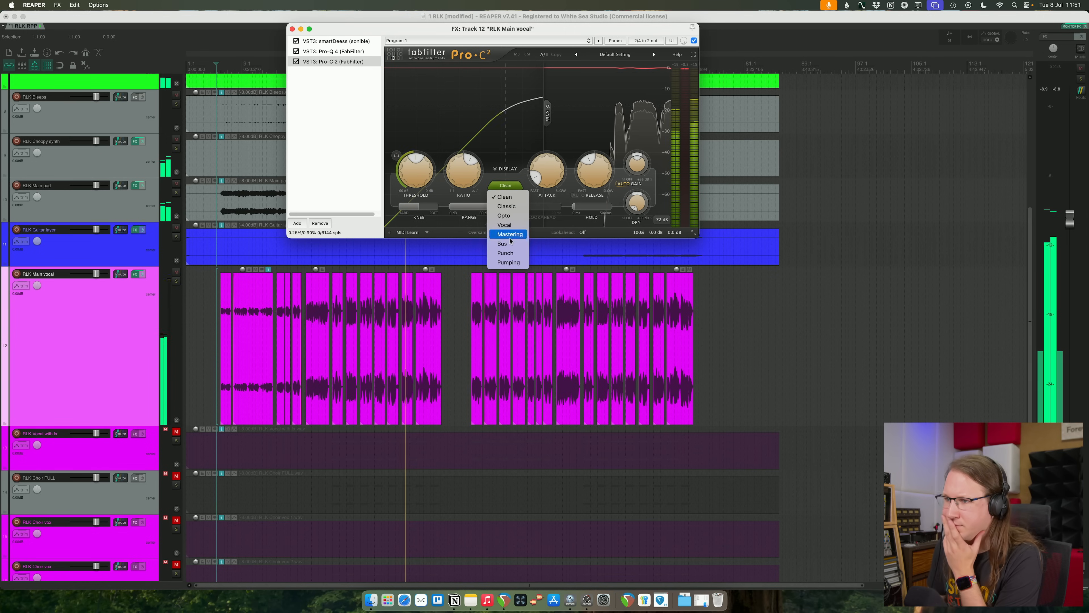
pyautogui.click(629, 183)
pyautogui.click(630, 184)
pyautogui.click(506, 185)
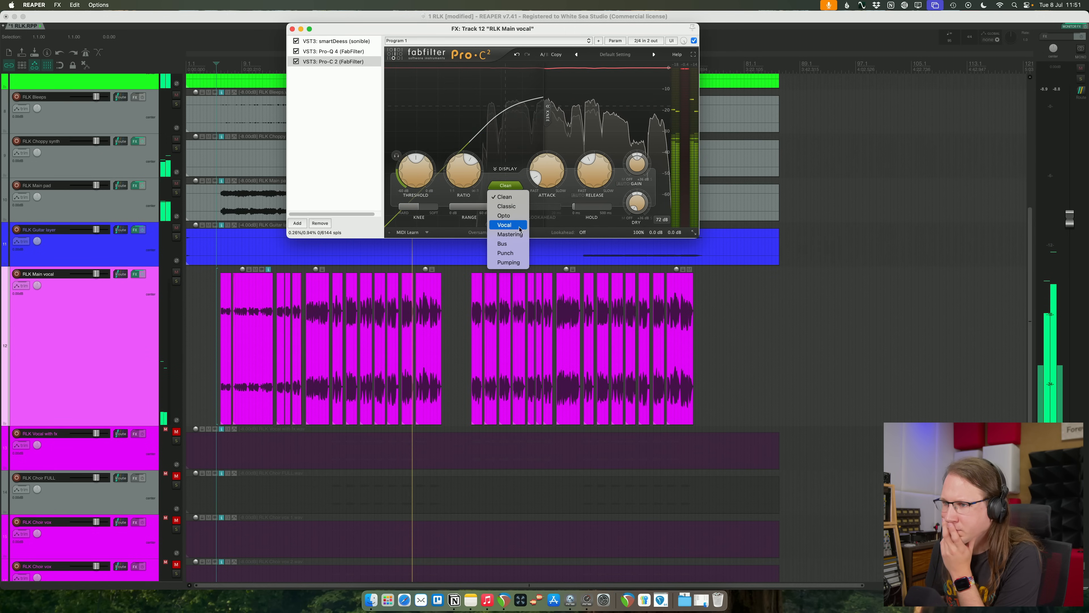
pyautogui.click(519, 227)
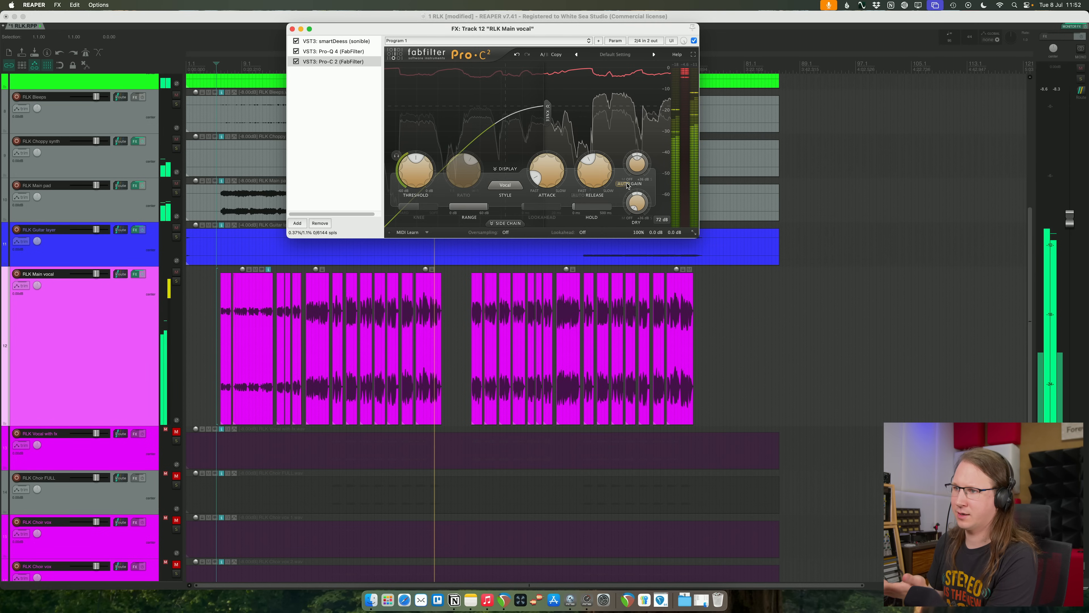
pyautogui.moveTo(638, 184); pyautogui.dragTo(639, 194)
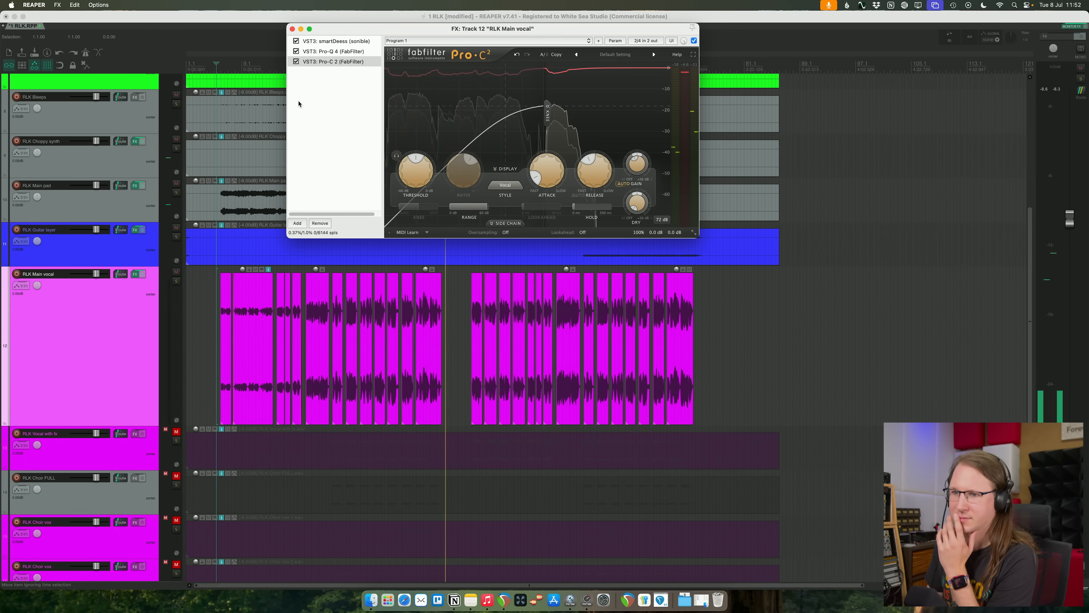
# - Play the mix from about bar 10 and lower the main vocal compressor's threshold
pyautogui.click(251, 67)
pyautogui.moveTo(417, 180); pyautogui.dragTo(425, 201)
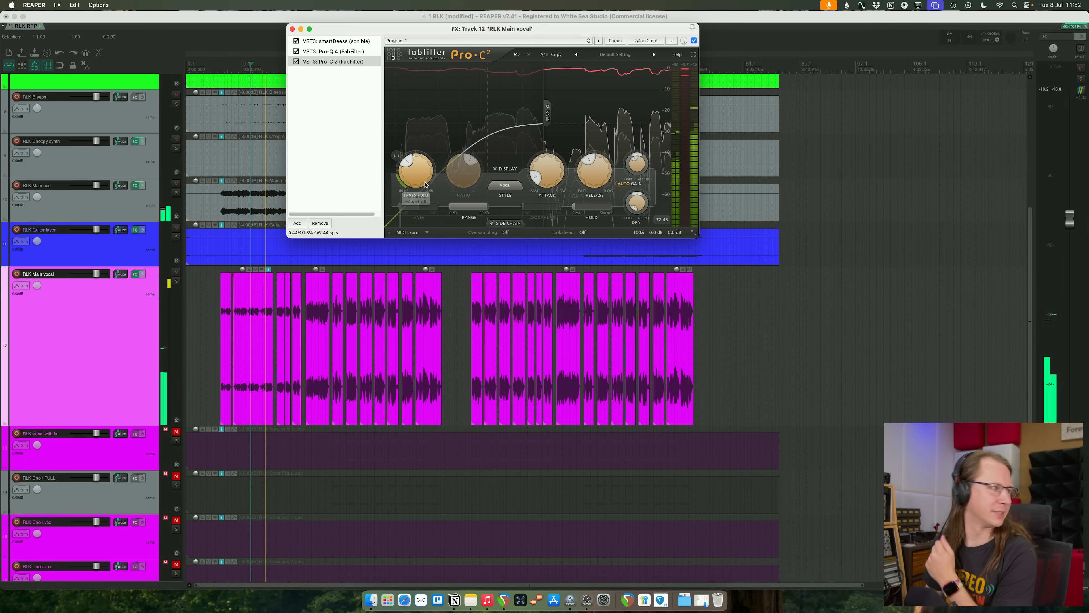
pyautogui.moveTo(424, 157); pyautogui.dragTo(425, 178)
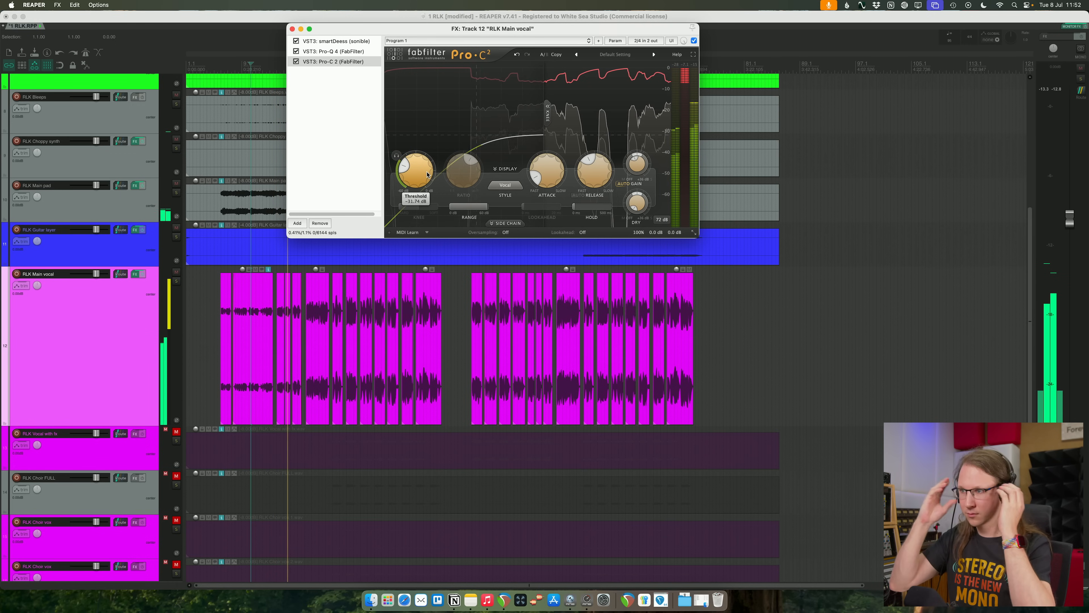
# - With the main vocal soloed, fine-tune the compressor's threshold and shorten its release, and clear the solo
pyautogui.click(176, 282)
pyautogui.moveTo(413, 188); pyautogui.dragTo(412, 170)
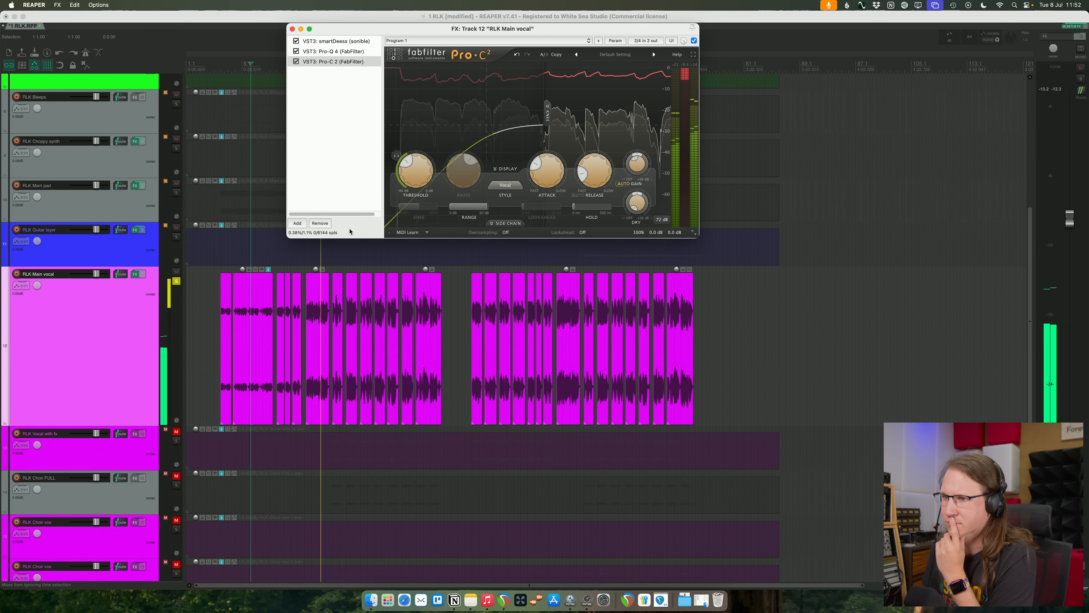
pyautogui.moveTo(414, 182)
pyautogui.moveTo(414, 171); pyautogui.dragTo(413, 176)
pyautogui.click(176, 281)
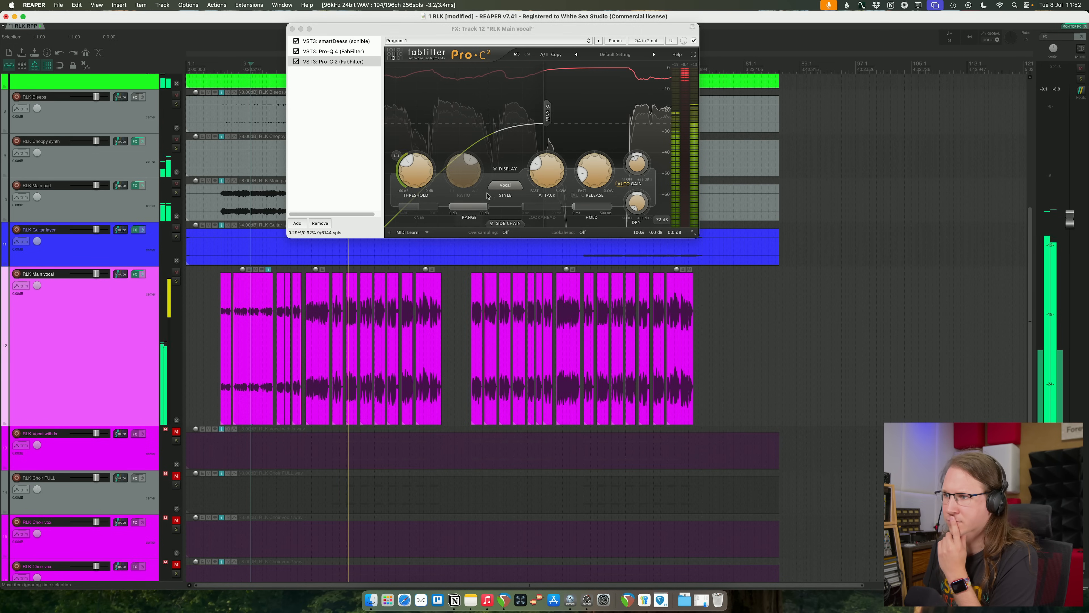
pyautogui.click(638, 165)
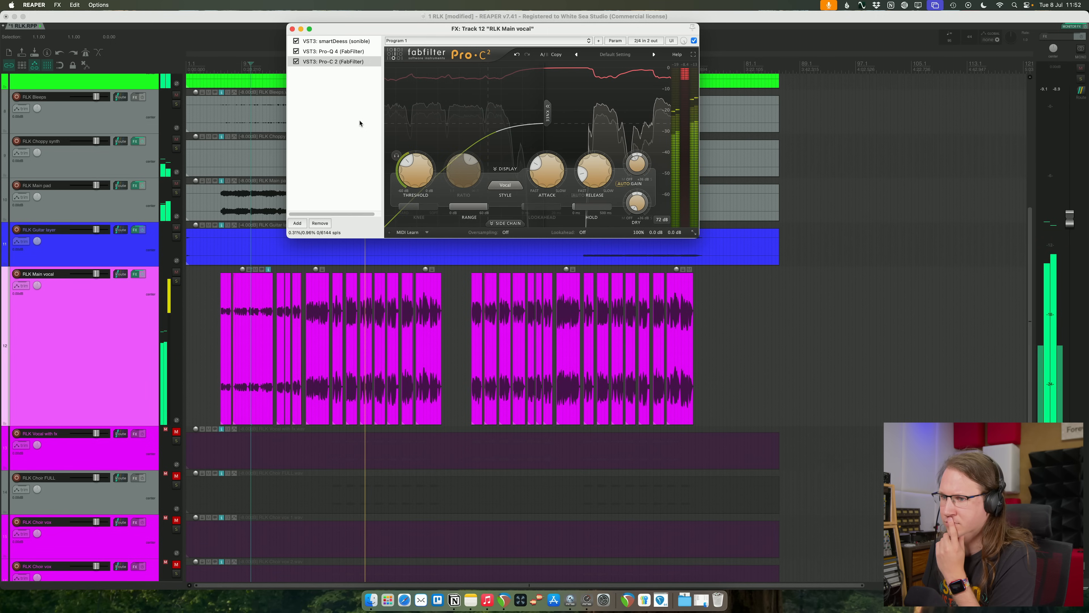
# - Return to smartDeess on the main vocal and raise the sibilant suppression to 48
pyautogui.moveTo(327, 62); pyautogui.dragTo(322, 51)
pyautogui.click(321, 51)
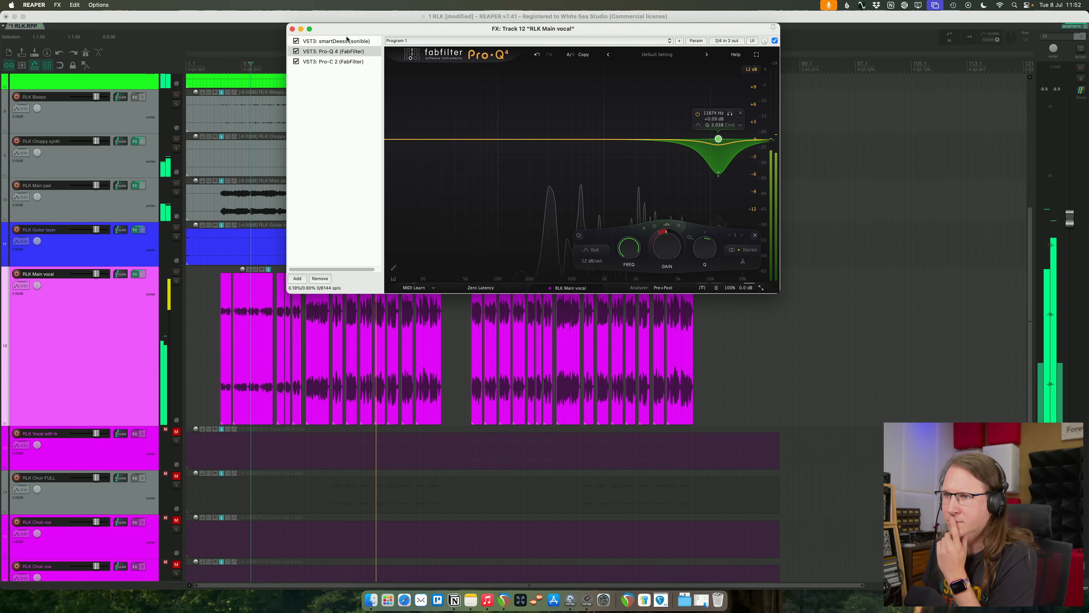
pyautogui.click(336, 41)
pyautogui.moveTo(510, 283); pyautogui.dragTo(504, 263)
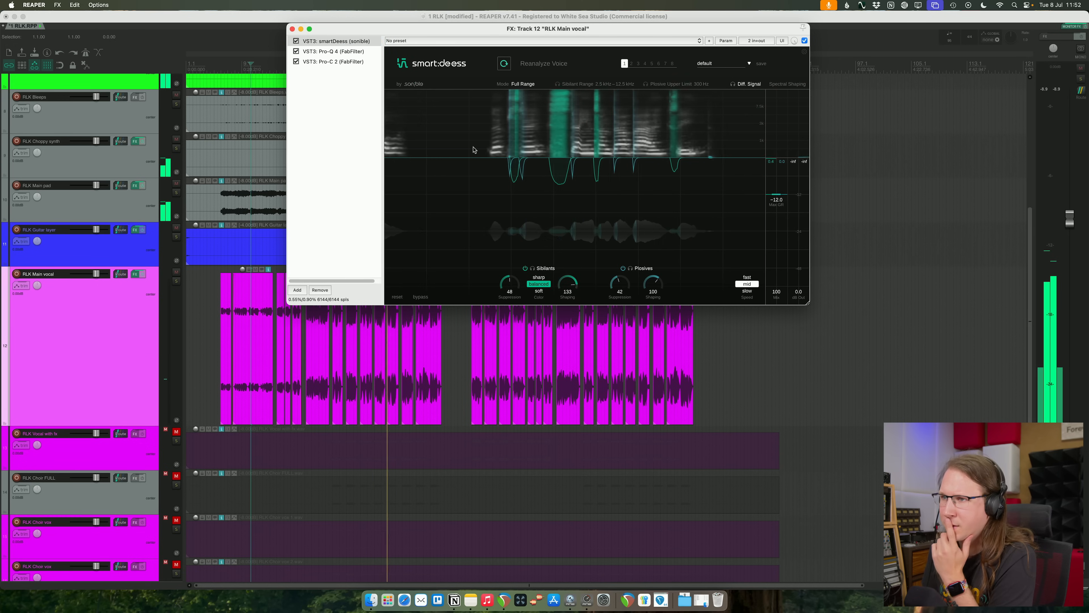
# - Replay the mix from about bar 13, set the sibilants color to soft and raise their suppression to 55
pyautogui.click(274, 64)
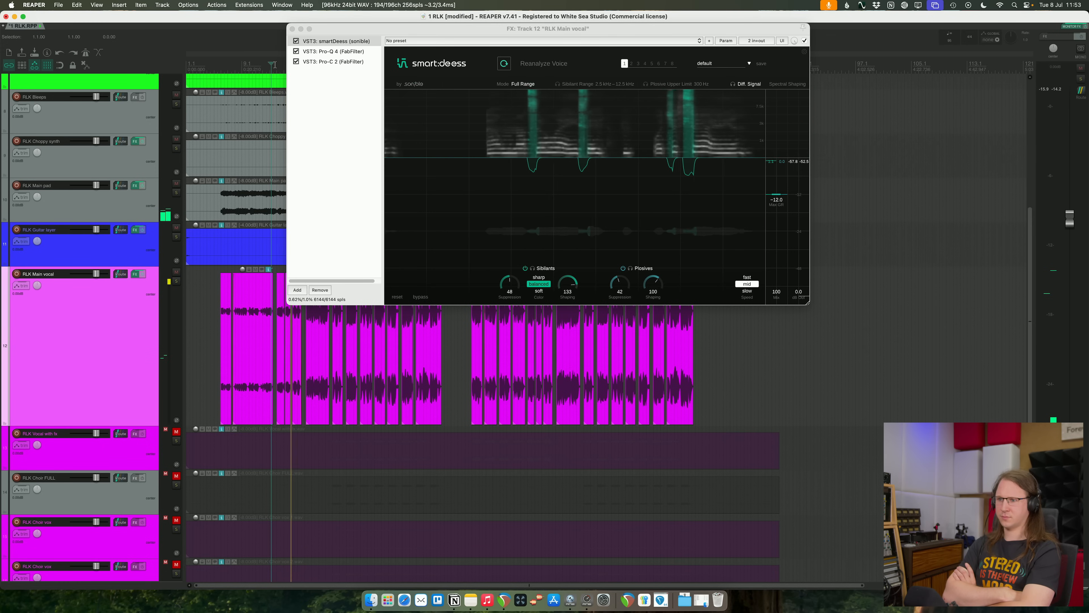
pyautogui.click(539, 291)
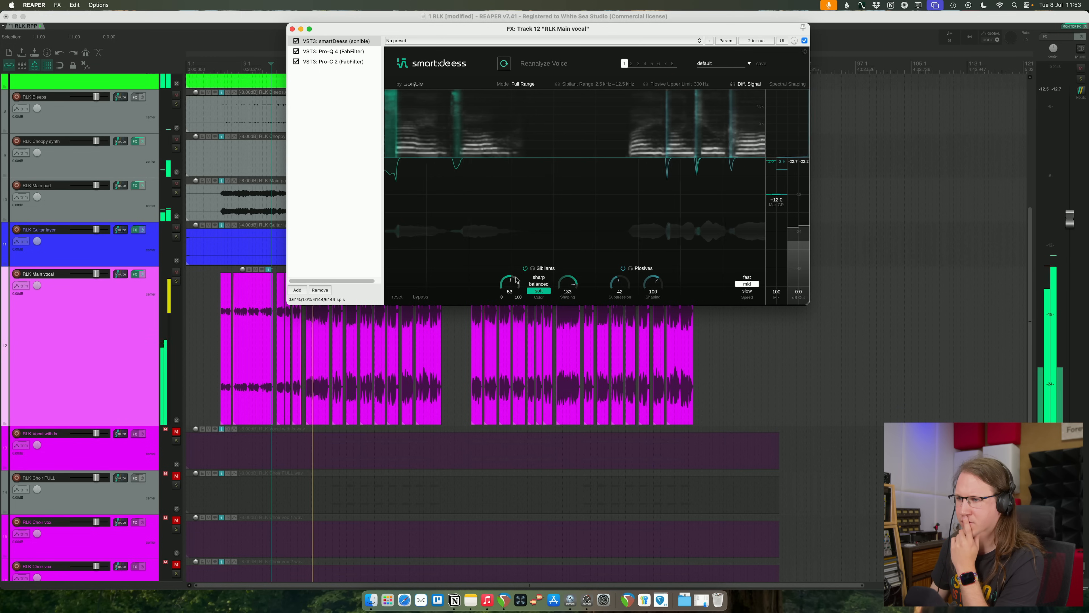
pyautogui.moveTo(516, 279); pyautogui.dragTo(513, 276)
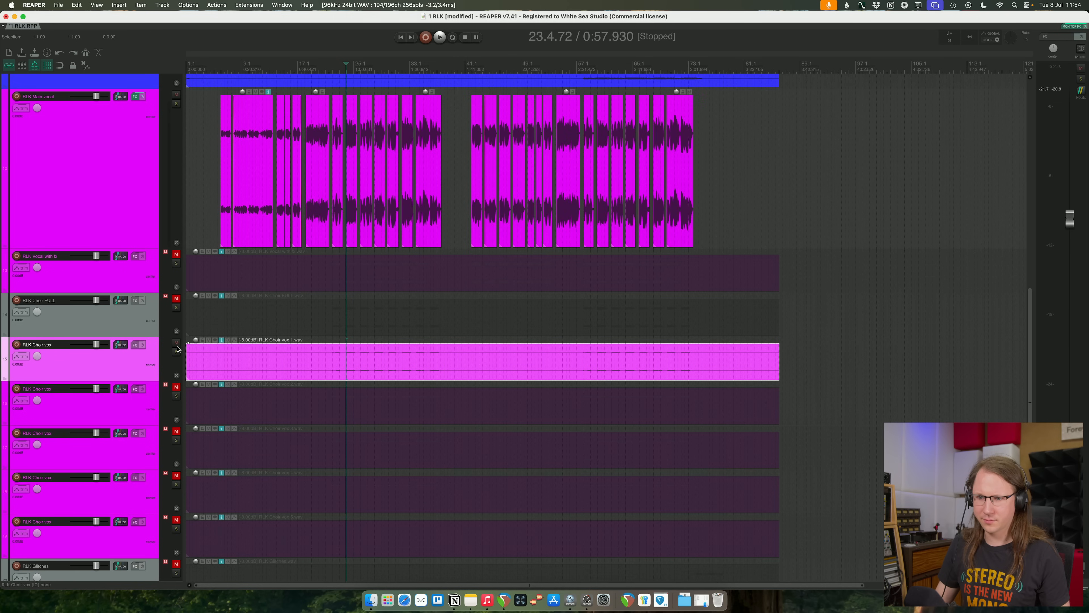
# - Close the main vocal's effects window and unmute the RLK Vocal with fx track
pyautogui.click(176, 342)
pyautogui.click(176, 298)
pyautogui.click(176, 297)
pyautogui.click(176, 255)
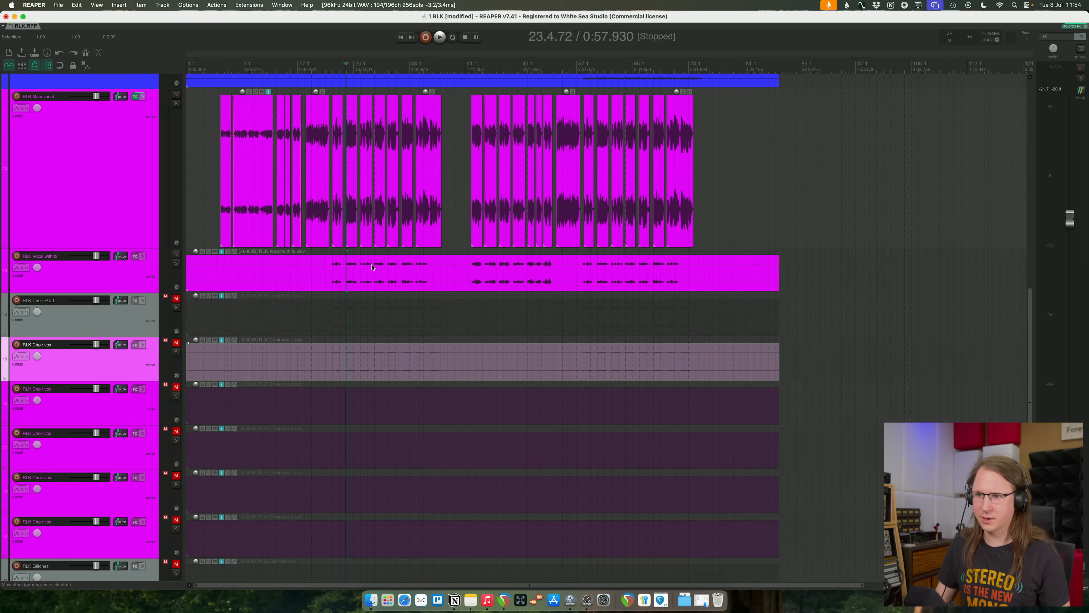
# - Play the RLK Vocal with fx track on its own from about bar 21
pyautogui.click(330, 275)
pyautogui.scroll(3, 331, 283)
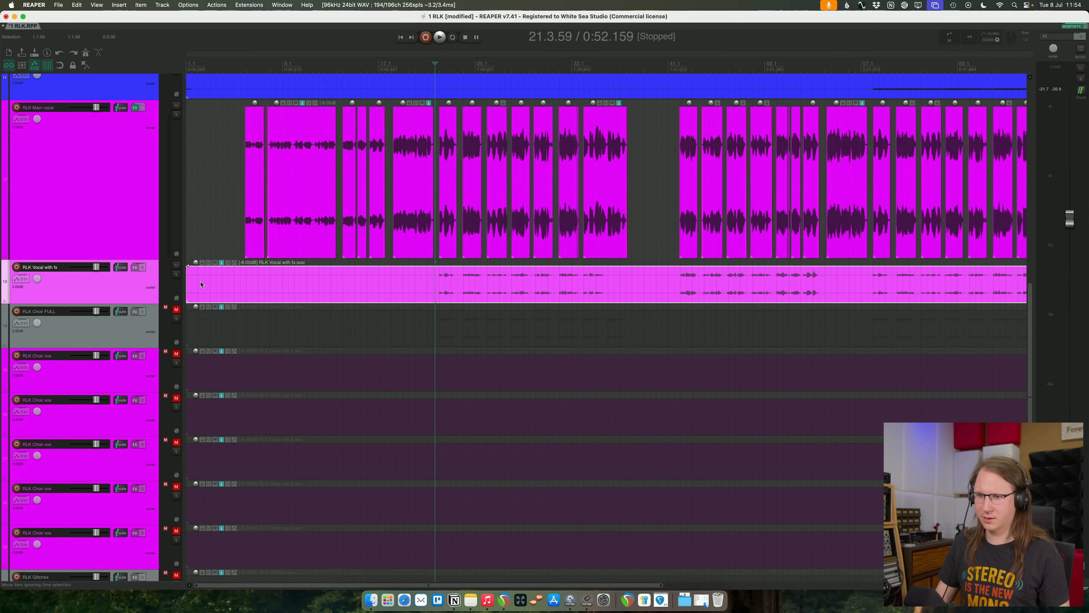
pyautogui.click(175, 274)
pyautogui.press('space')
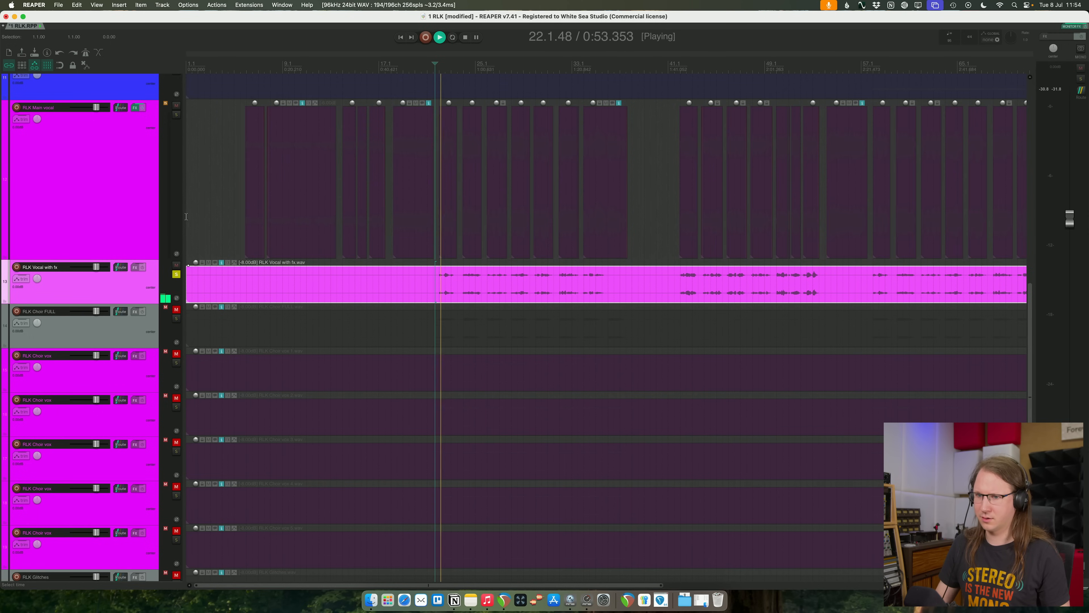
# - Compare the soloed main vocal with and without the RLK Vocal with fx track, replaying from about bar 21
pyautogui.click(176, 115)
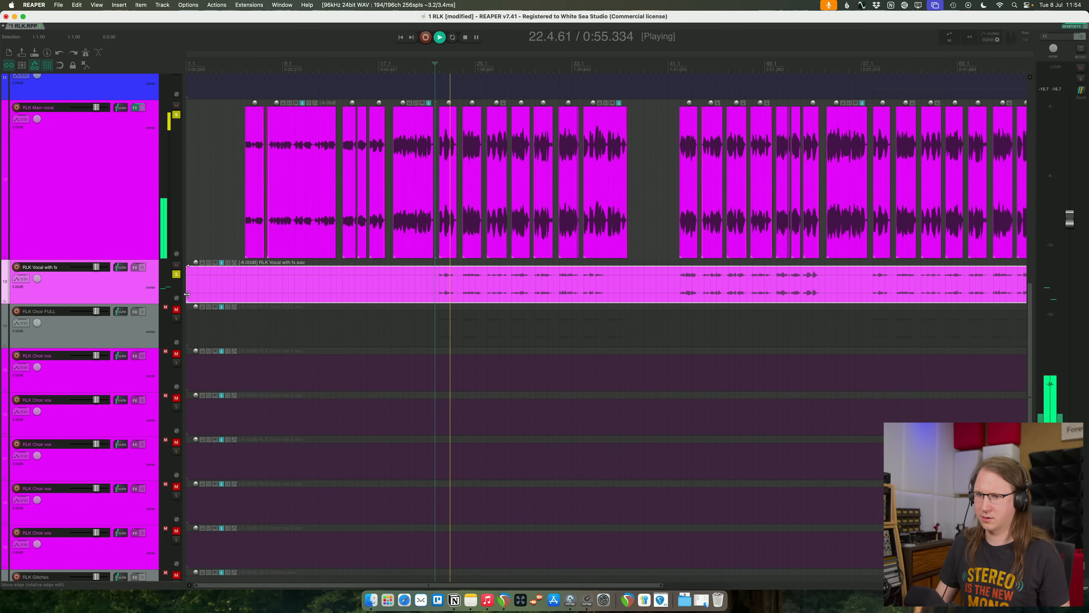
pyautogui.press('space')
pyautogui.press('space')
pyautogui.click(176, 274)
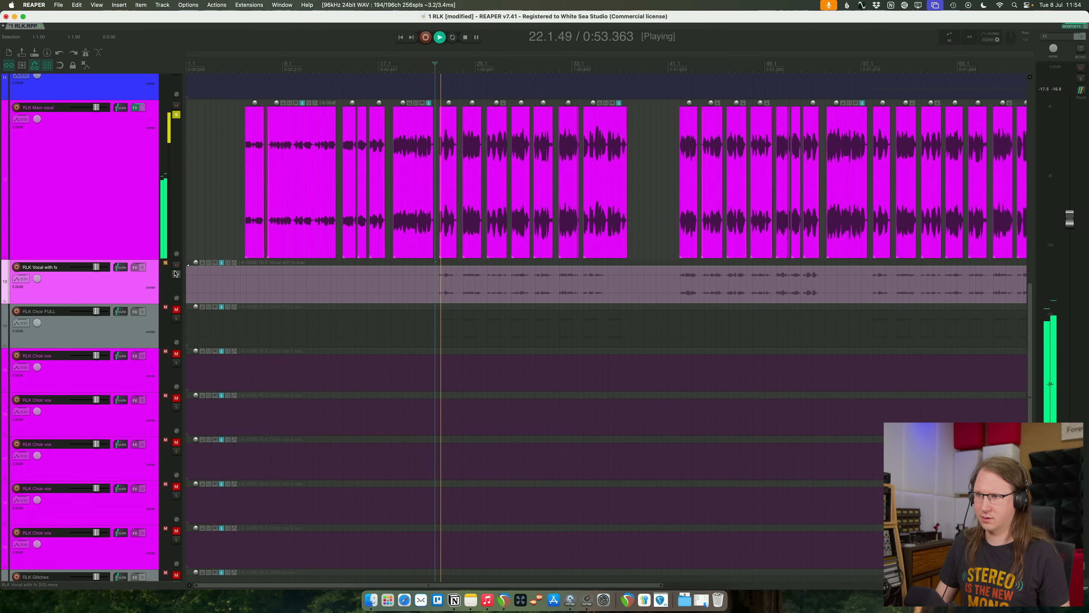
pyautogui.click(176, 275)
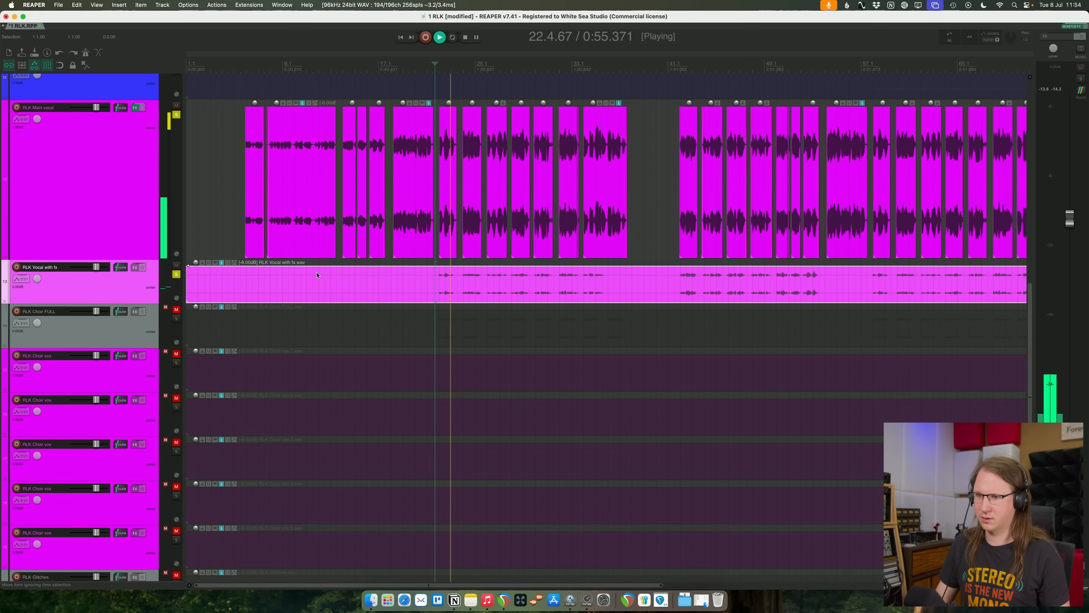
pyautogui.click(177, 115)
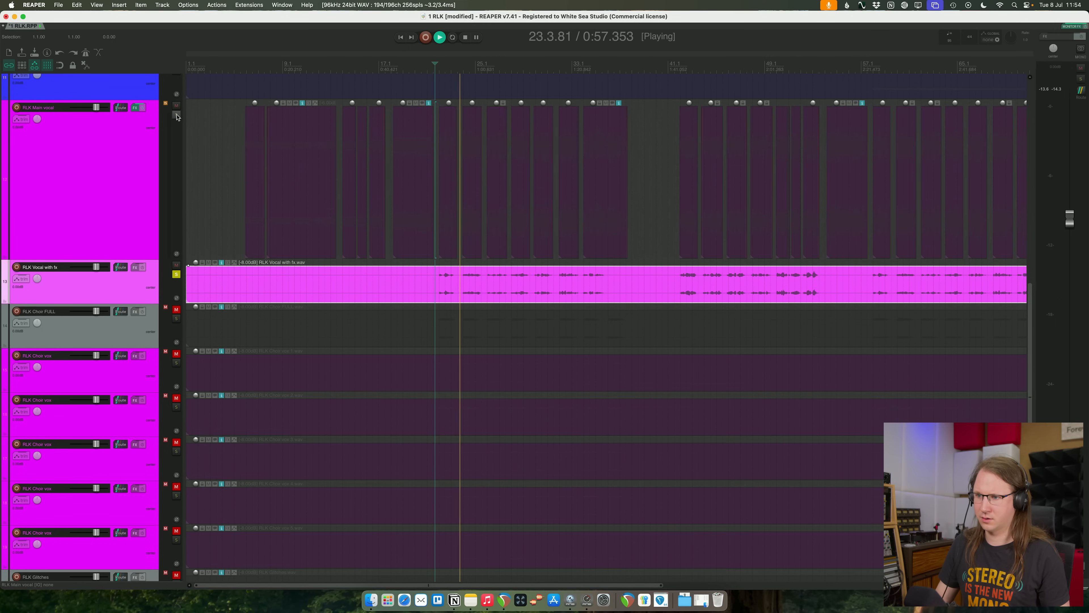
# - Clear the RLK Vocal with fx solo, replay the full mix from about bar 21 and select the main vocal track
pyautogui.click(176, 274)
pyautogui.press('space')
pyautogui.press('space')
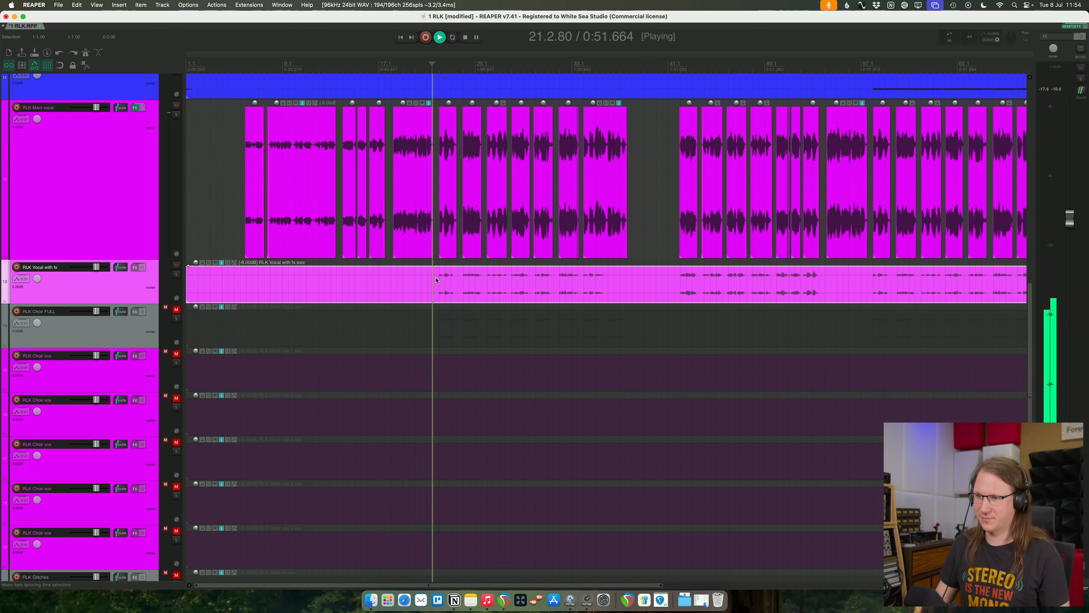
pyautogui.scroll(-3, 256, 260)
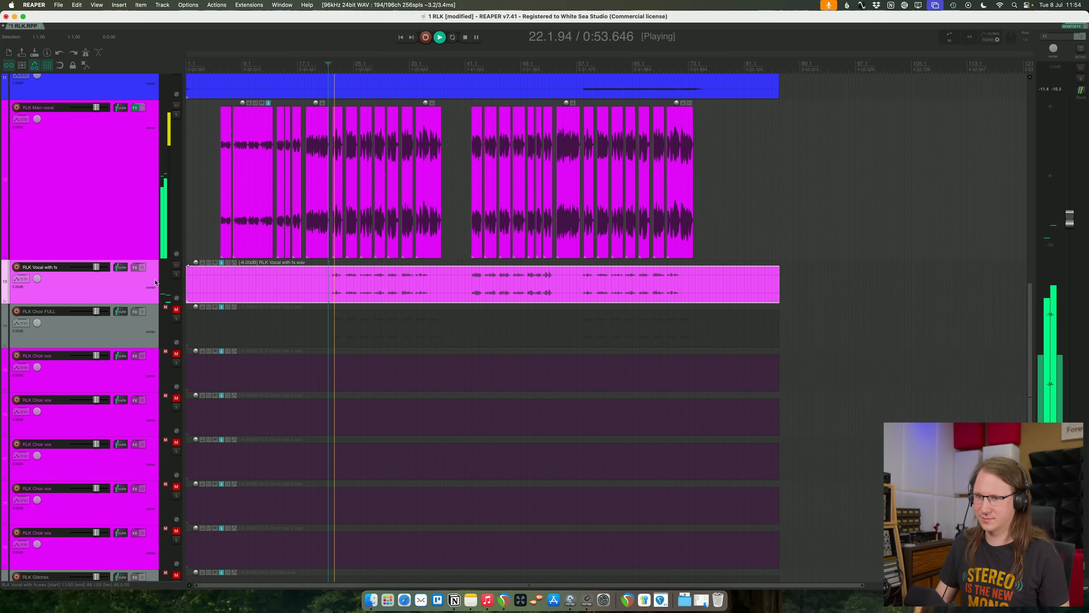
pyautogui.click(116, 203)
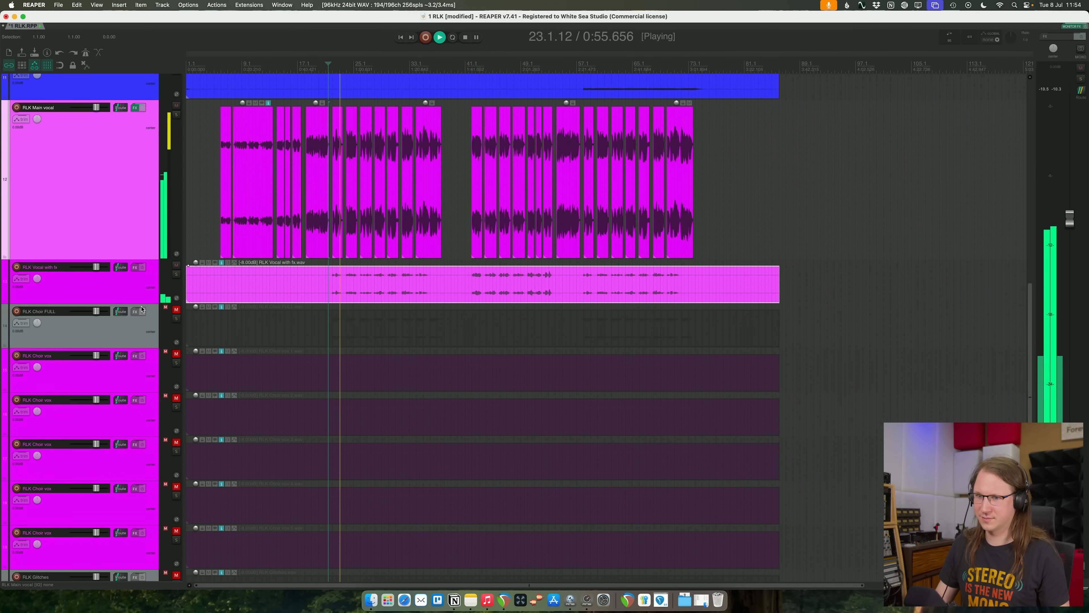
# - Solo the RLK Vocal with fx track and play it from about bar 22
pyautogui.click(383, 291)
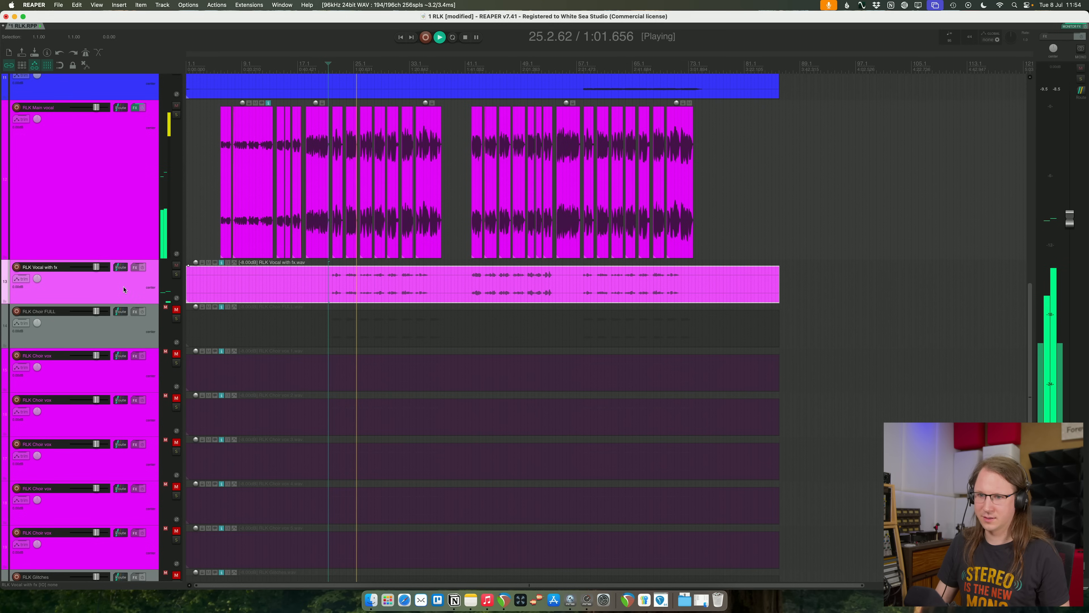
pyautogui.press('space')
pyautogui.press('F6')
pyautogui.click(335, 283)
pyautogui.press('space')
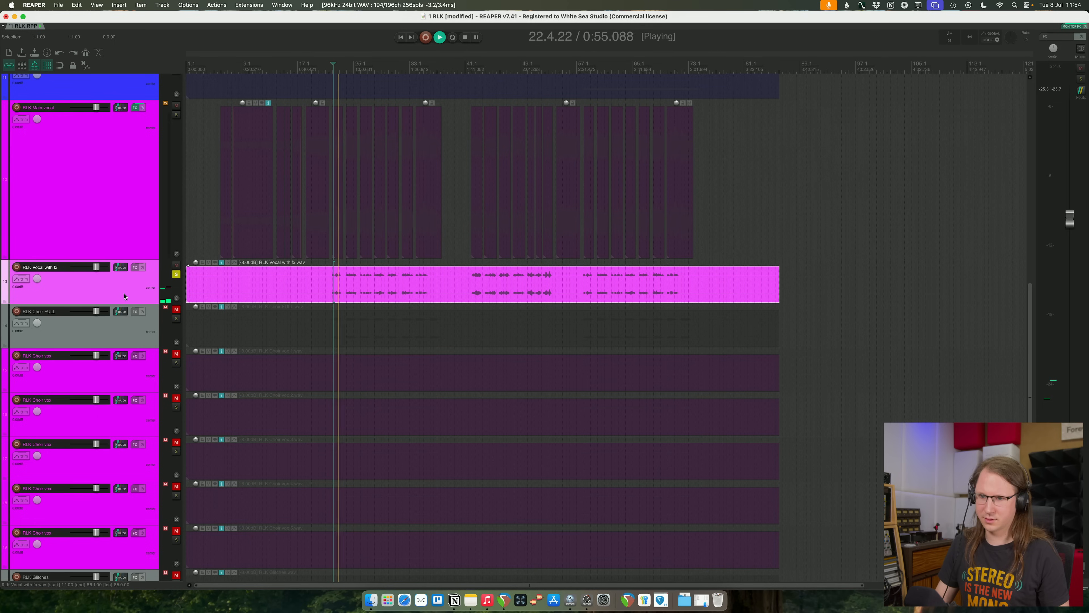
# - Add FabFilter Pro-Q 4 to the RLK Vocal with fx track with a bell boost of about 6.8 dB at 259 Hz
pyautogui.click(135, 267)
pyautogui.moveTo(270, 155); pyautogui.dragTo(275, 98)
pyautogui.moveTo(275, 29); pyautogui.dragTo(594, 80)
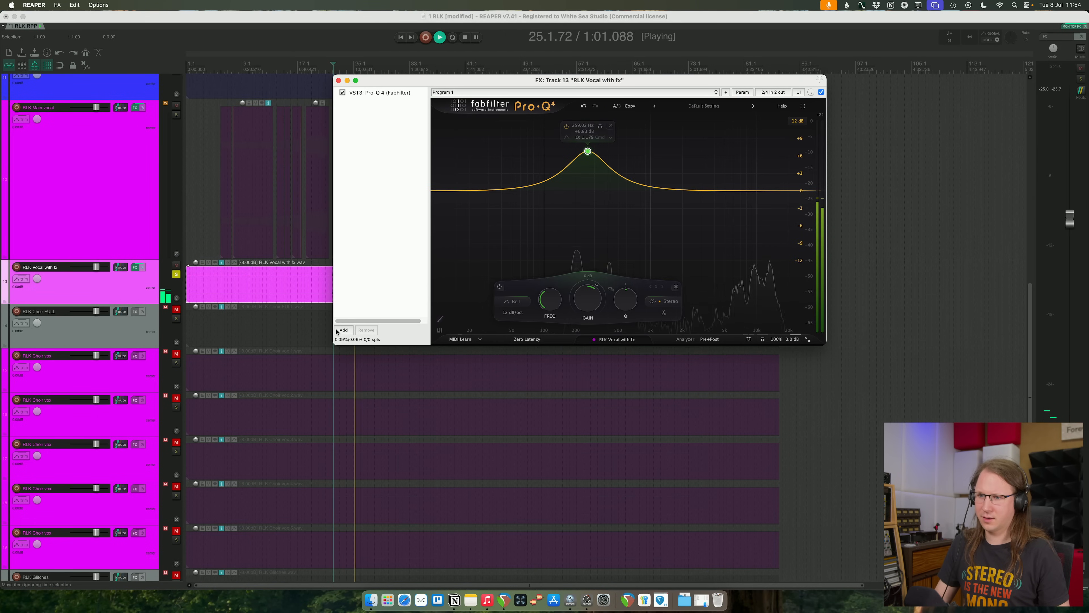
# - Add the VST3 smartDeess plugin to the RLK Vocal with fx track and have it analyze the voice
pyautogui.click(343, 329)
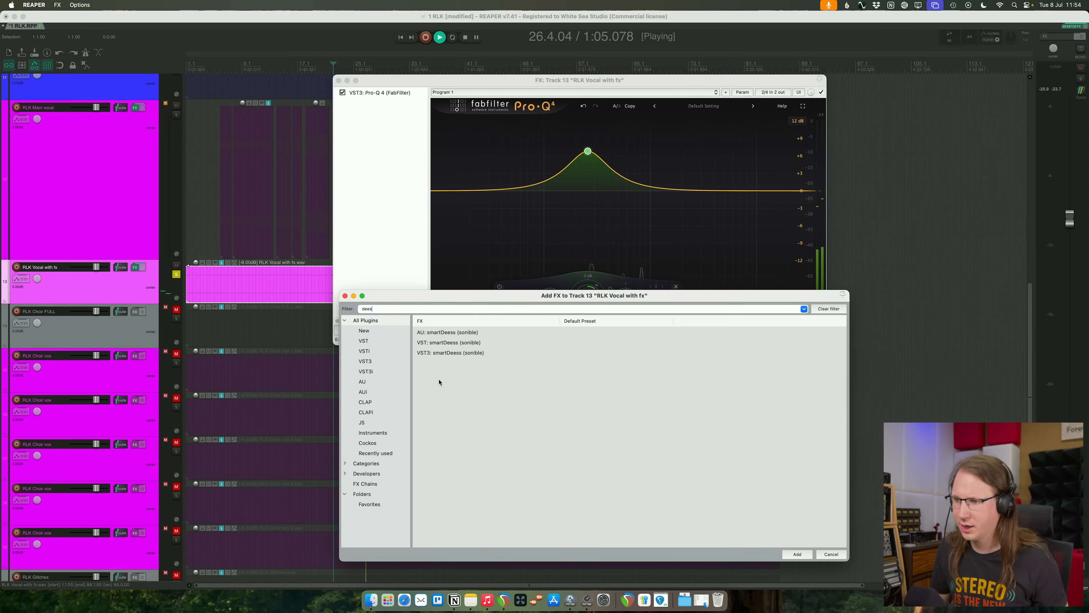
pyautogui.click(454, 353)
pyautogui.press('Return')
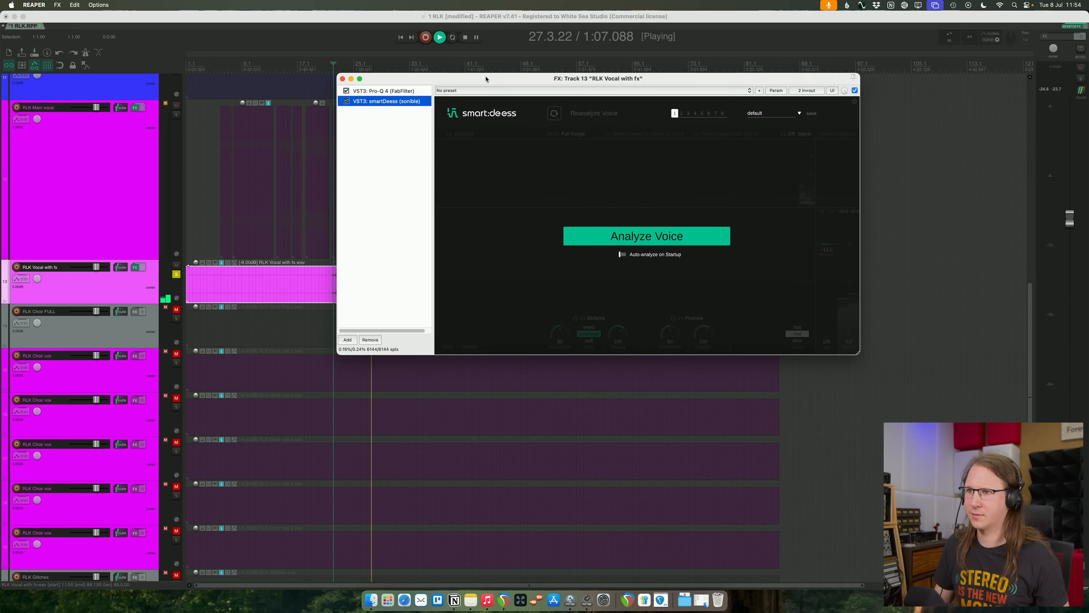
pyautogui.moveTo(453, 81); pyautogui.dragTo(633, 57)
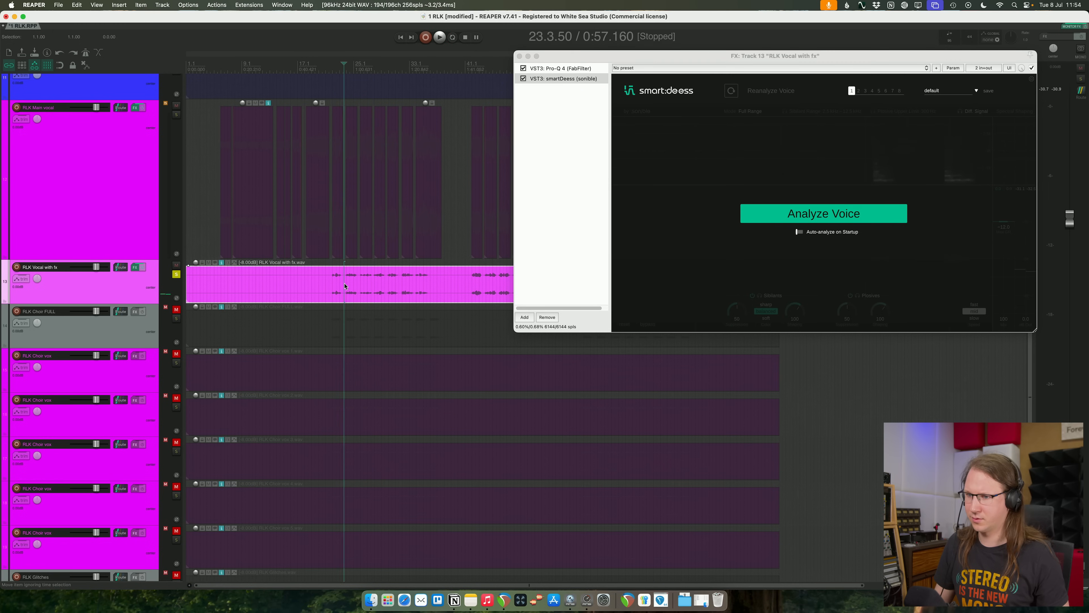
pyautogui.click(797, 211)
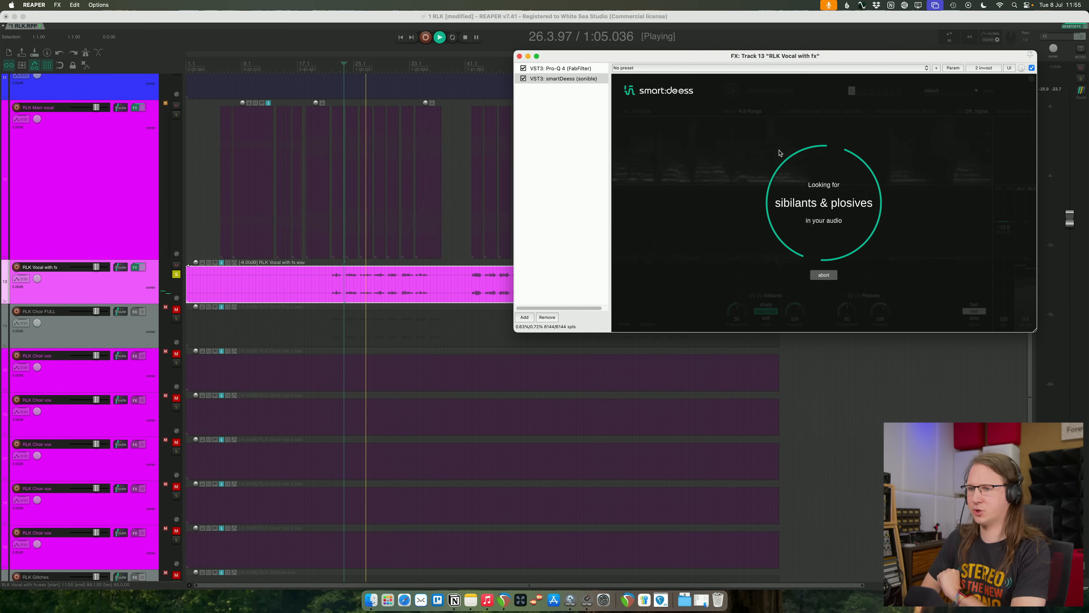
# - Set the de-esser's maximum difference to -24 dB and its sibilant suppression to 92
pyautogui.moveTo(1008, 226); pyautogui.dragTo(1008, 266)
pyautogui.moveTo(741, 312); pyautogui.dragTo(750, 223)
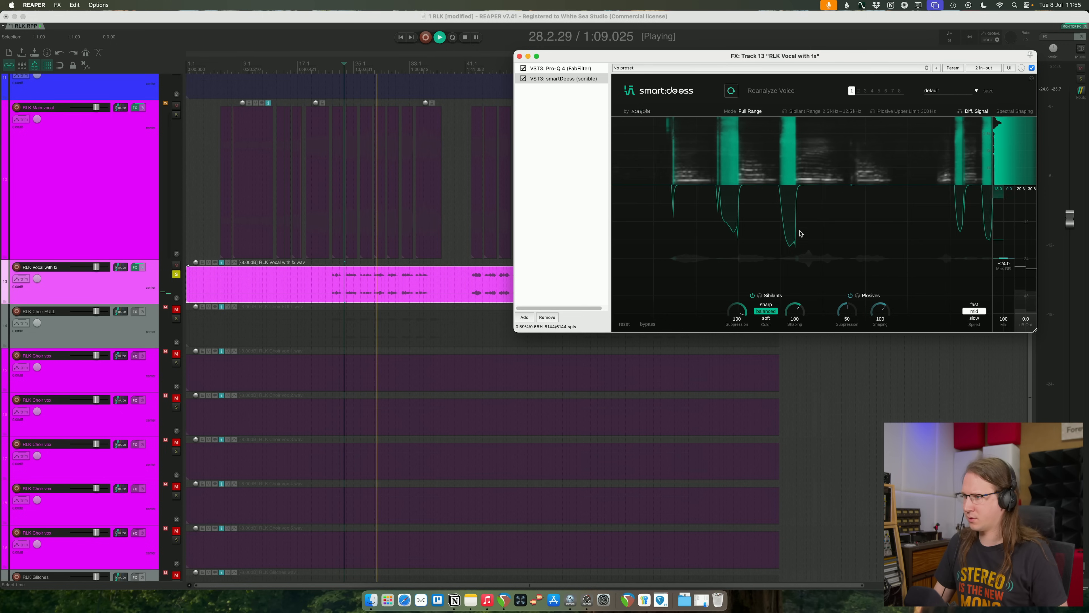
pyautogui.moveTo(736, 311); pyautogui.dragTo(731, 323)
# - Replay from about bar 23 with the track's solo cleared, and move smartDeess ahead of Pro-Q 4 in the effects chain
pyautogui.press('space')
pyautogui.press('space')
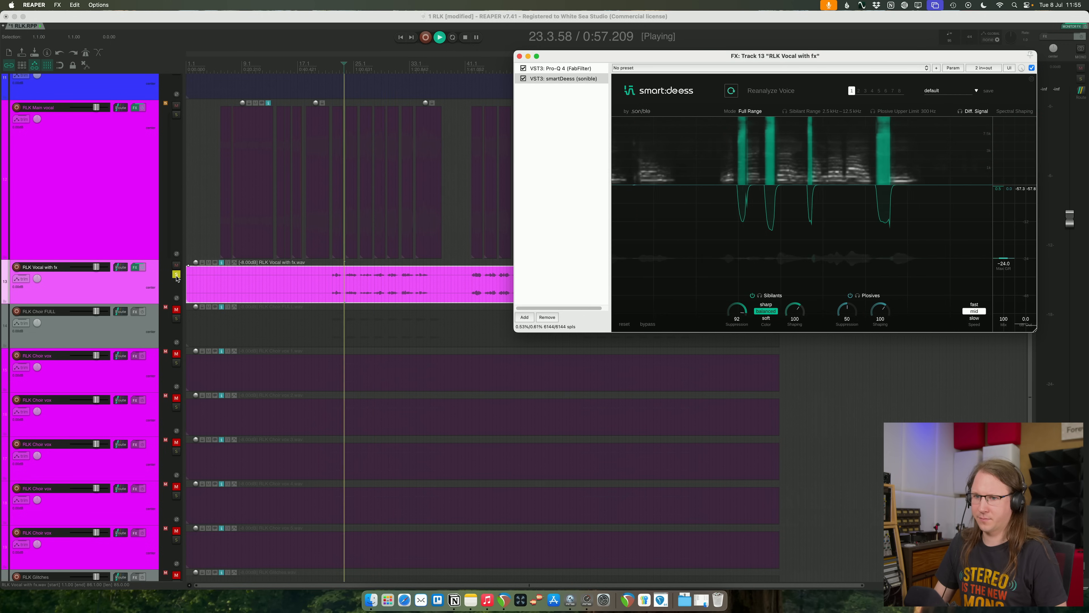
pyautogui.click(176, 275)
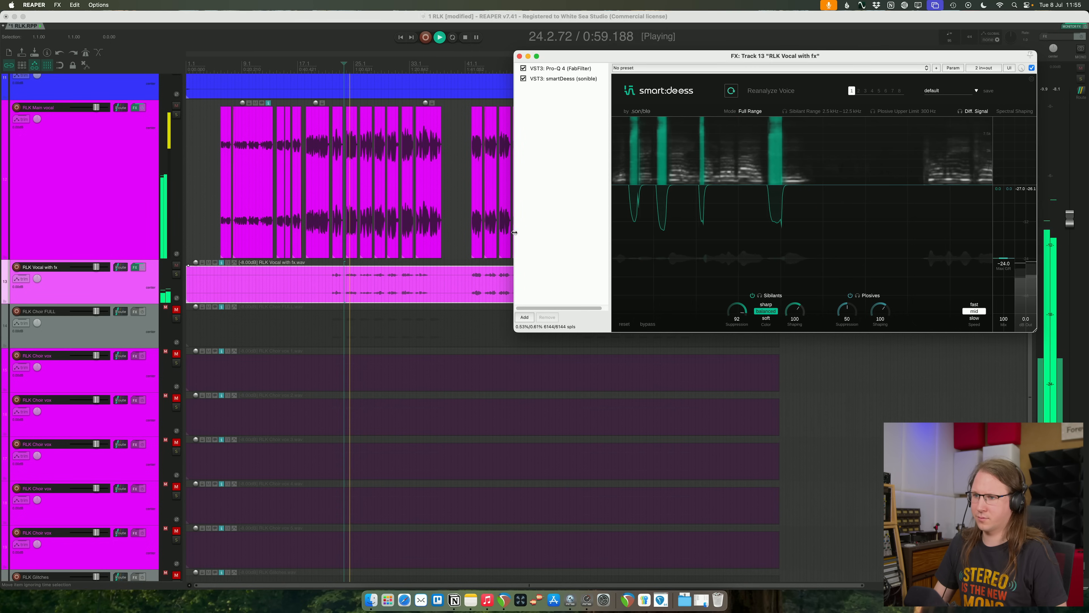
pyautogui.moveTo(558, 79); pyautogui.dragTo(553, 68)
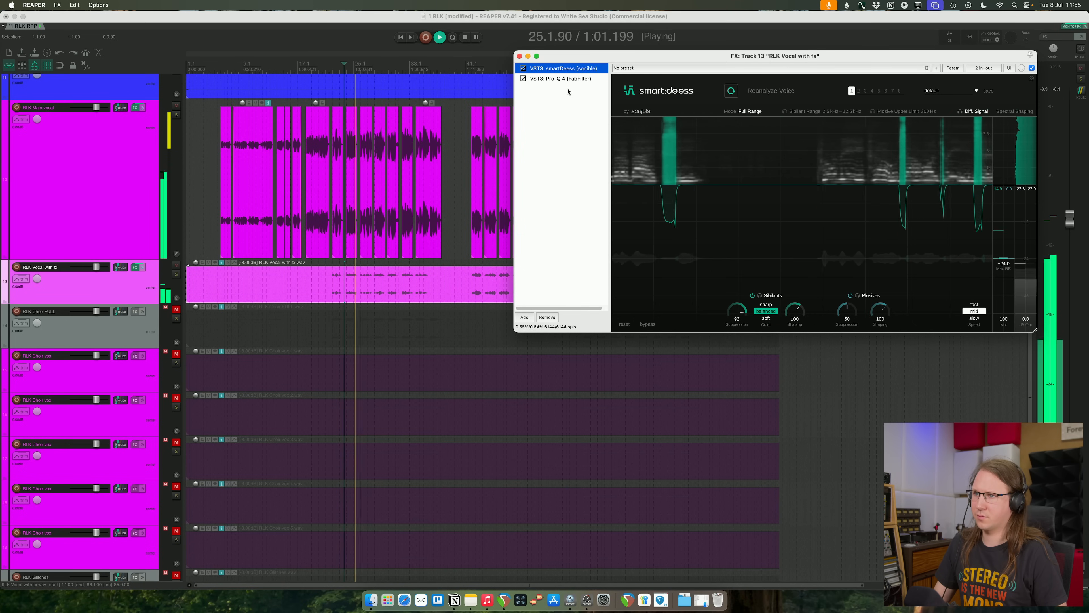
# - Reduce the Pro-Q 4 bell to about +5.8 dB at 253 Hz, Q 0.983, and raise the RLK Vocal with fx volume slightly
pyautogui.click(561, 79)
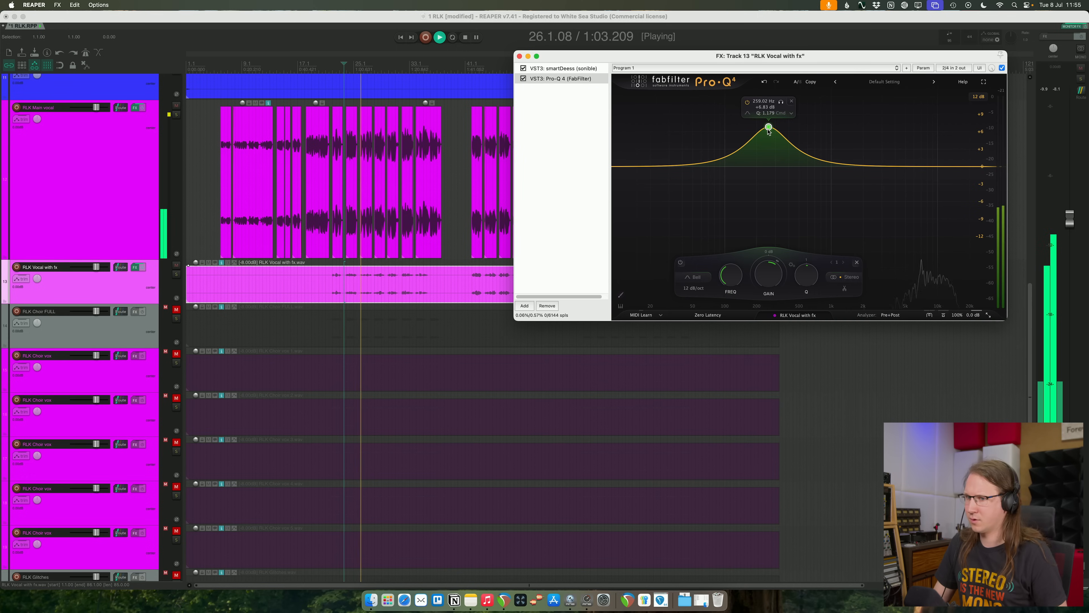
pyautogui.moveTo(768, 130); pyautogui.dragTo(767, 135)
pyautogui.scroll(-2, 768, 131)
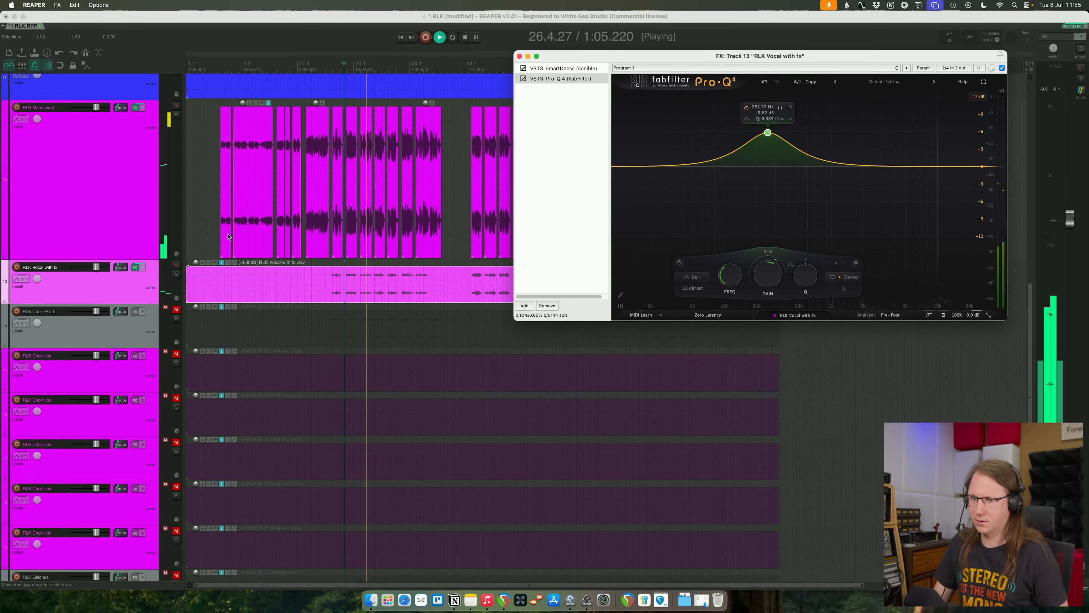
pyautogui.moveTo(97, 267); pyautogui.dragTo(98, 267)
# - Add a high shelf at about 2860 Hz to the Pro-Q 4 curve and lower its gain to cut the highs
pyautogui.click(879, 166)
pyautogui.click(806, 277)
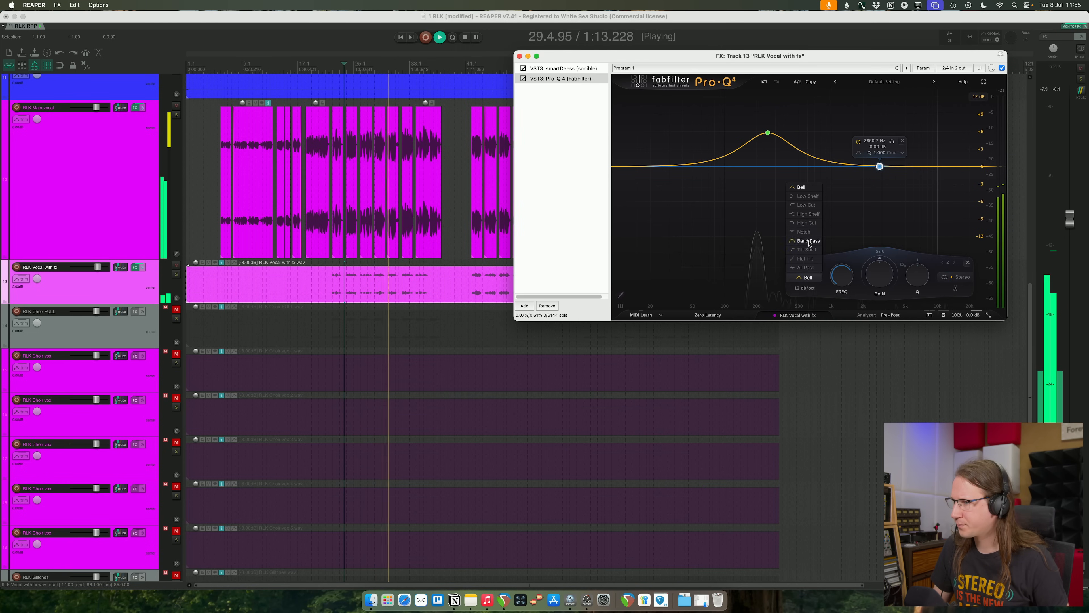
pyautogui.click(826, 218)
pyautogui.moveTo(880, 277); pyautogui.dragTo(875, 310)
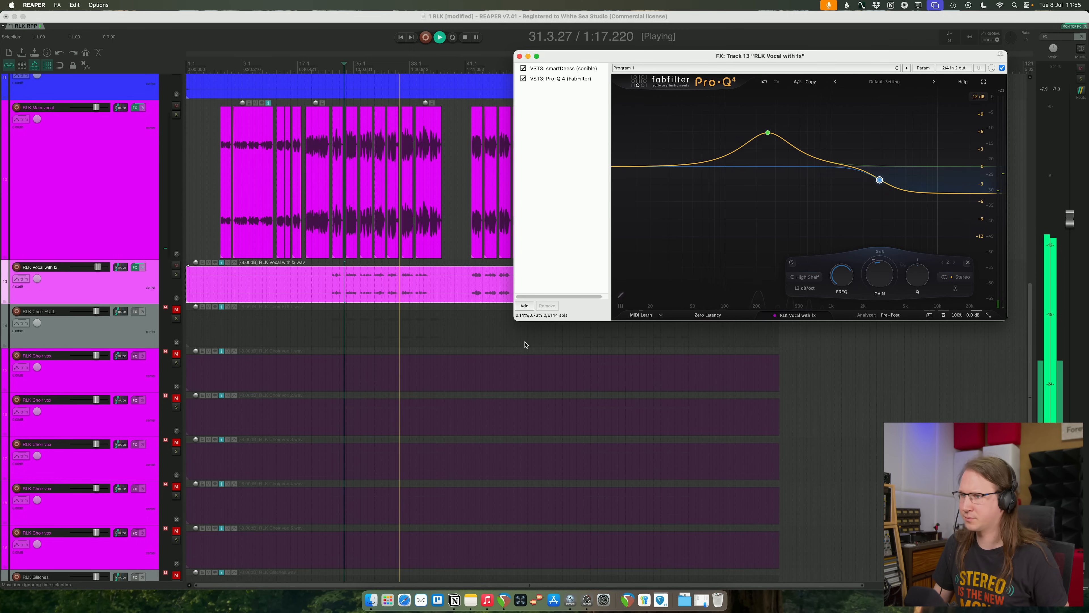
# - Add FabFilter Pro-C 2 after Pro-Q 4, using the Vocal style with the threshold at about -34 dB
pyautogui.click(524, 306)
pyautogui.write('pro-c')
pyautogui.press('Down')
pyautogui.press('Down')
pyautogui.press('Down')
pyautogui.press('Down')
pyautogui.press('Return')
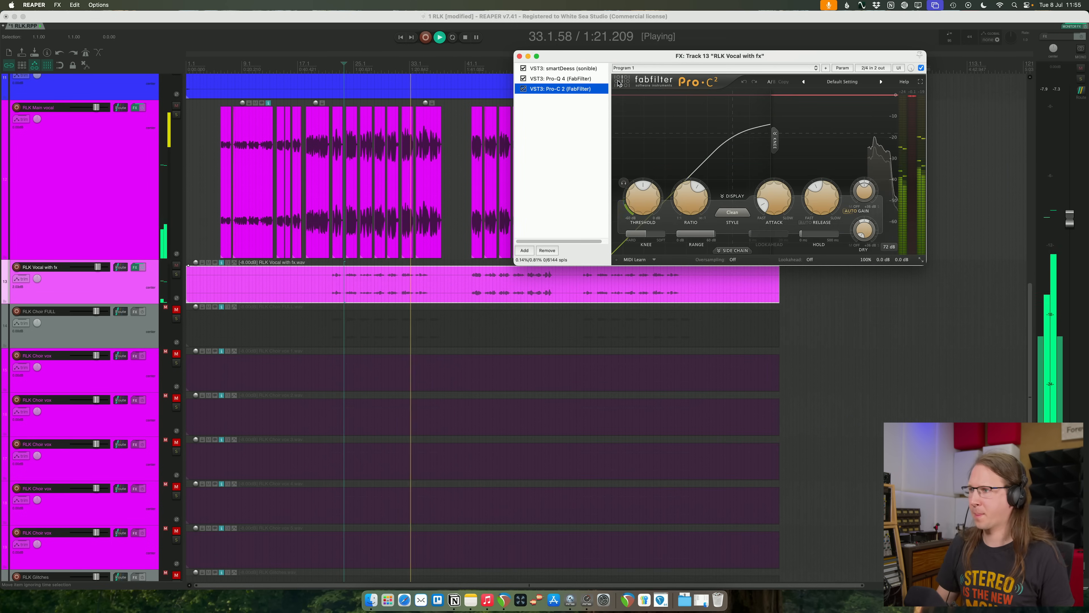
pyautogui.click(732, 212)
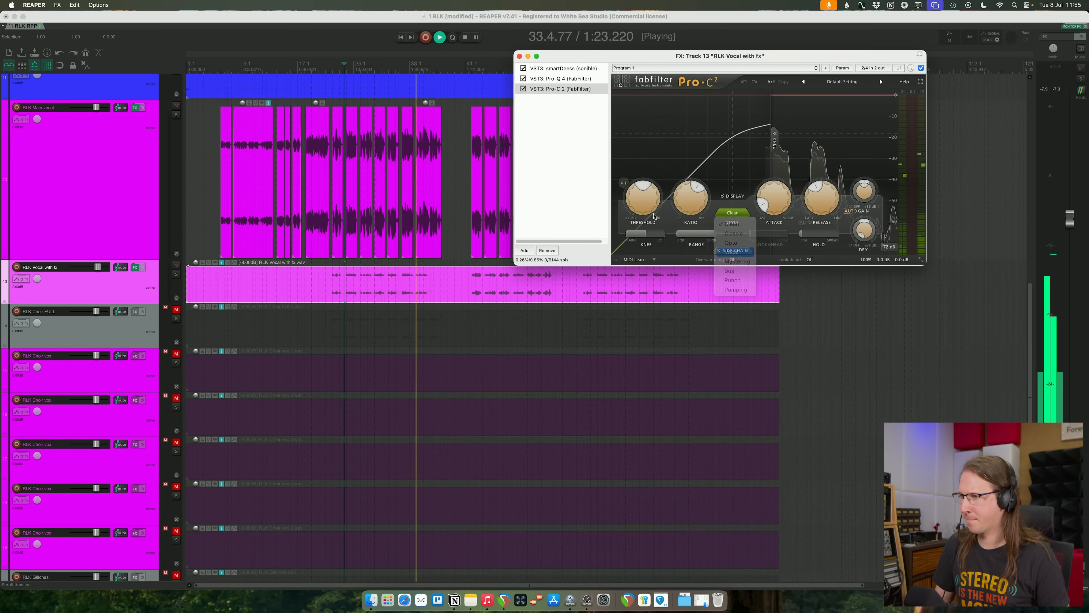
pyautogui.moveTo(640, 202)
pyautogui.mouseDown()
pyautogui.moveTo(634, 230)
pyautogui.moveTo(642, 207)
pyautogui.mouseUp()
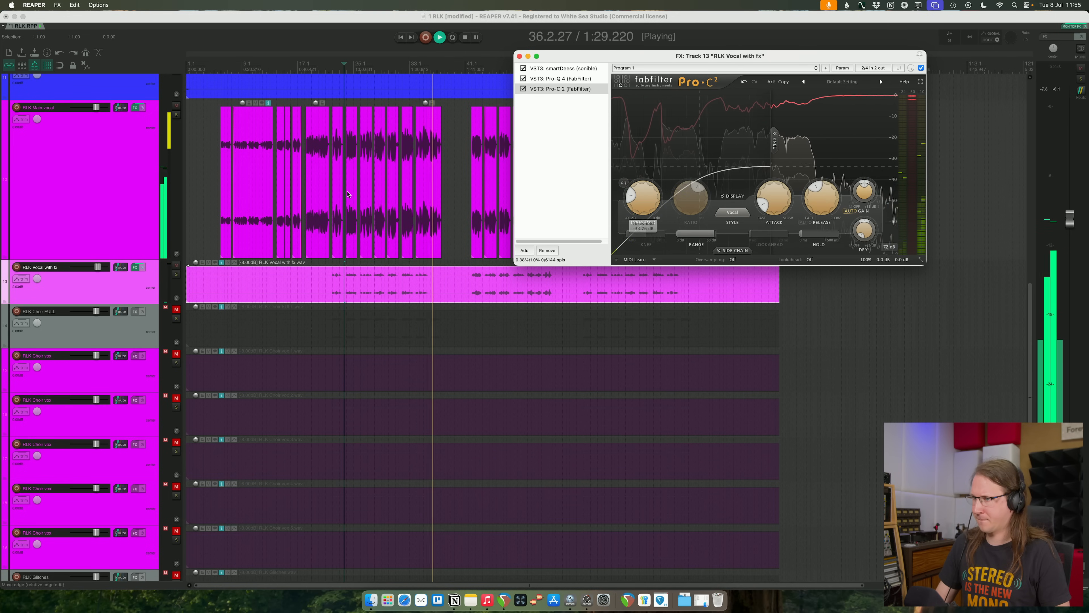
# - Adjust the Pro-C 2 output gain while replaying the mix from about bar 22, and save the project
pyautogui.click(334, 283)
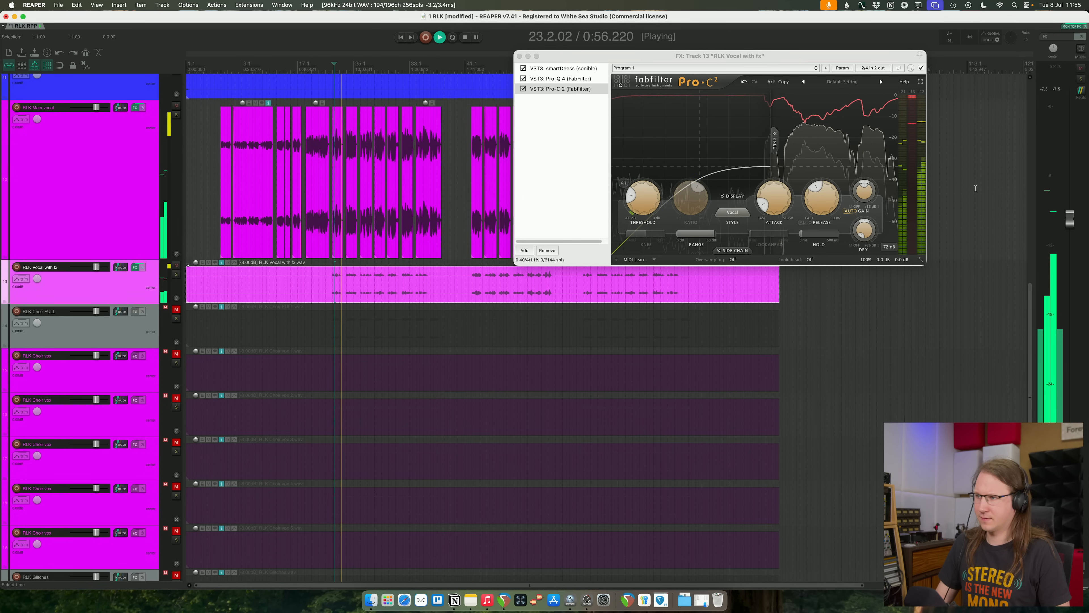
pyautogui.click(865, 197)
pyautogui.moveTo(869, 214); pyautogui.dragTo(866, 250)
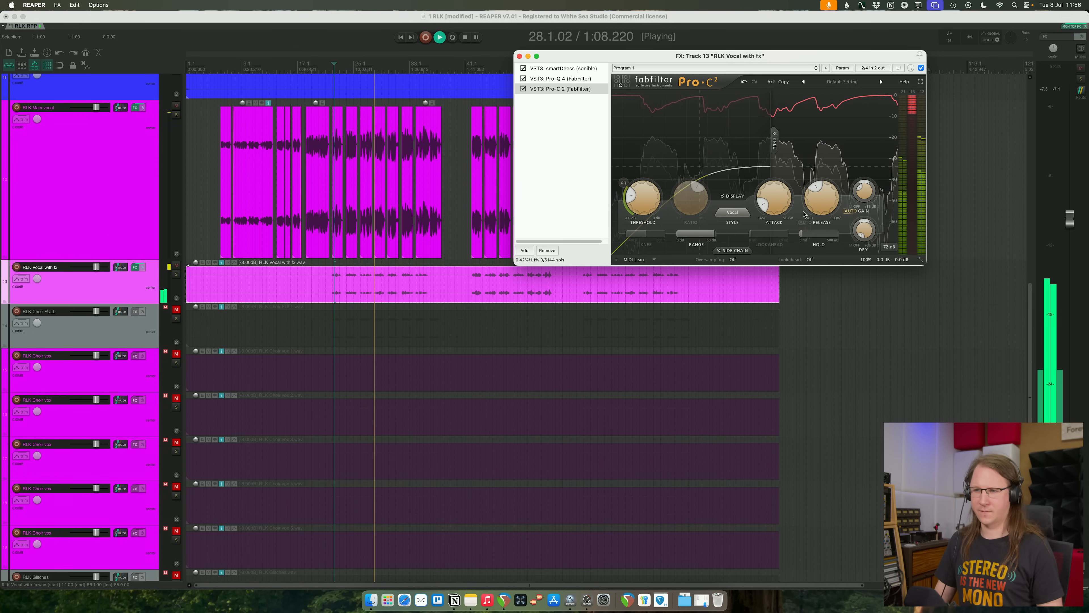
pyautogui.click(520, 56)
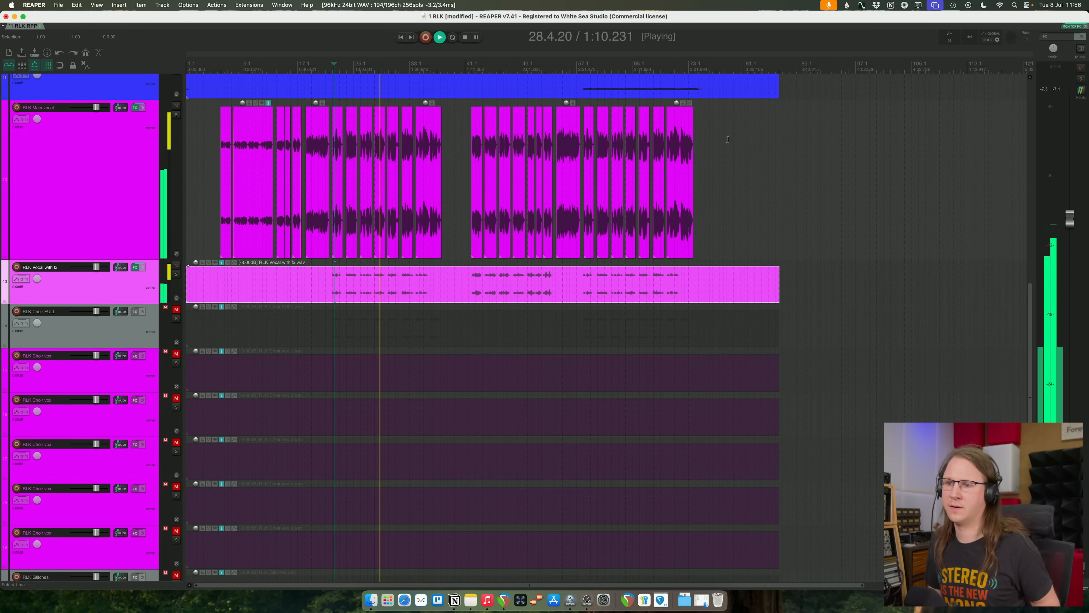
pyautogui.press('super+s')
# - Retune the Pro-Q 4 bell to about +3.4 dB at 224 Hz and the high shelf to about -8.3 dB near 1768 Hz
pyautogui.scroll(-1, 827, 224)
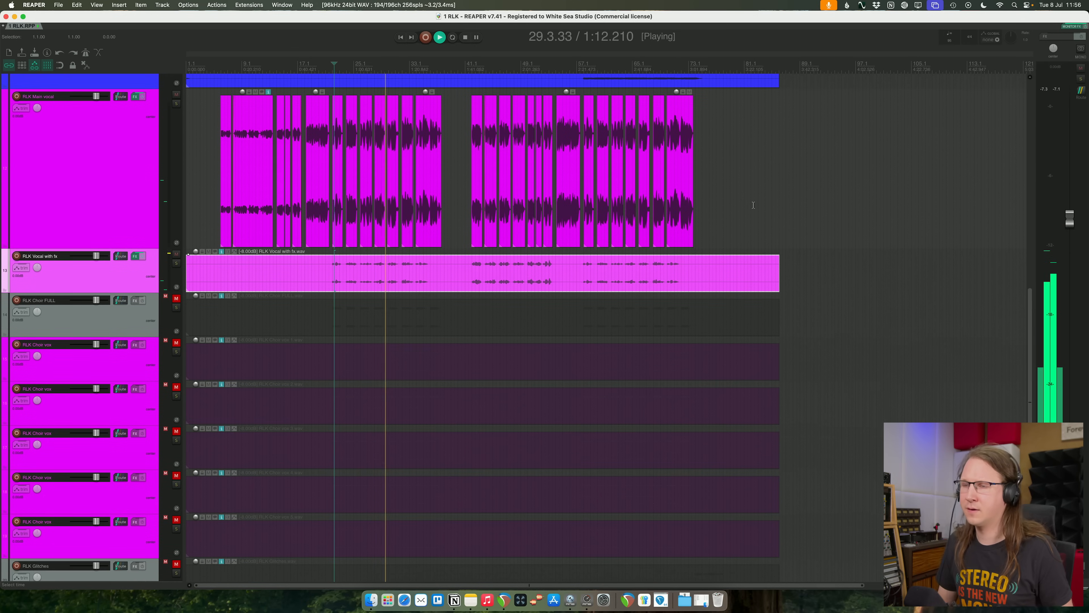
pyautogui.click(136, 257)
pyautogui.click(561, 79)
pyautogui.moveTo(768, 132); pyautogui.dragTo(762, 147)
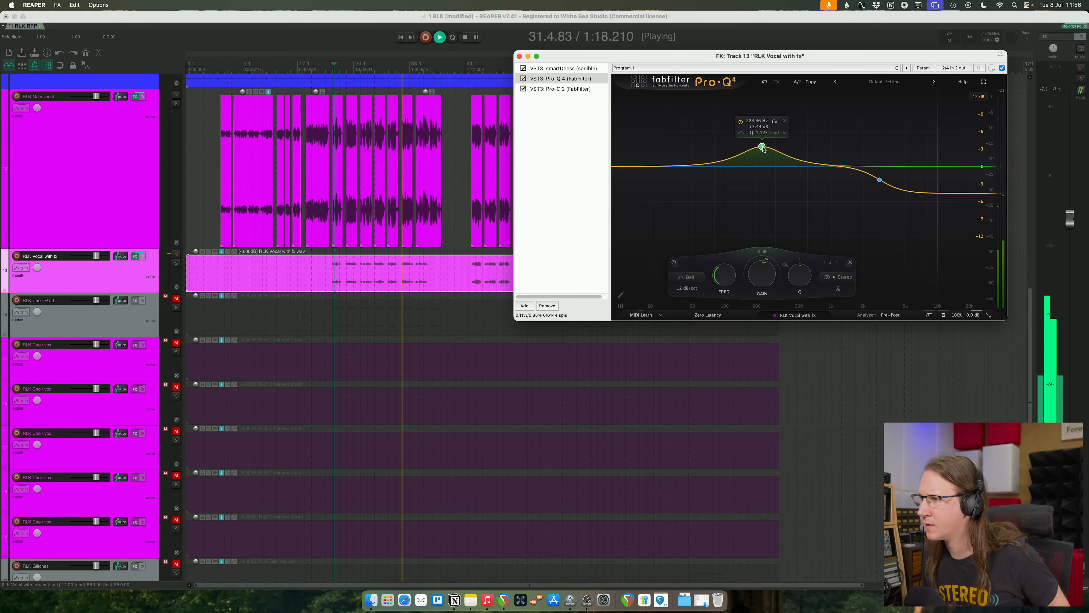
pyautogui.moveTo(880, 179); pyautogui.dragTo(858, 190)
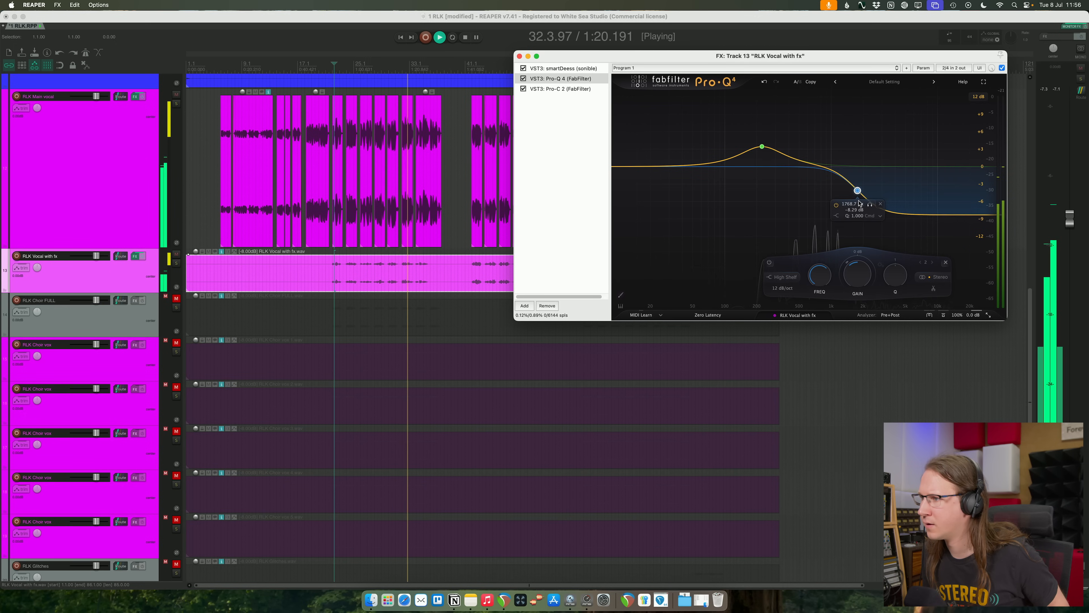
pyautogui.click(490, 120)
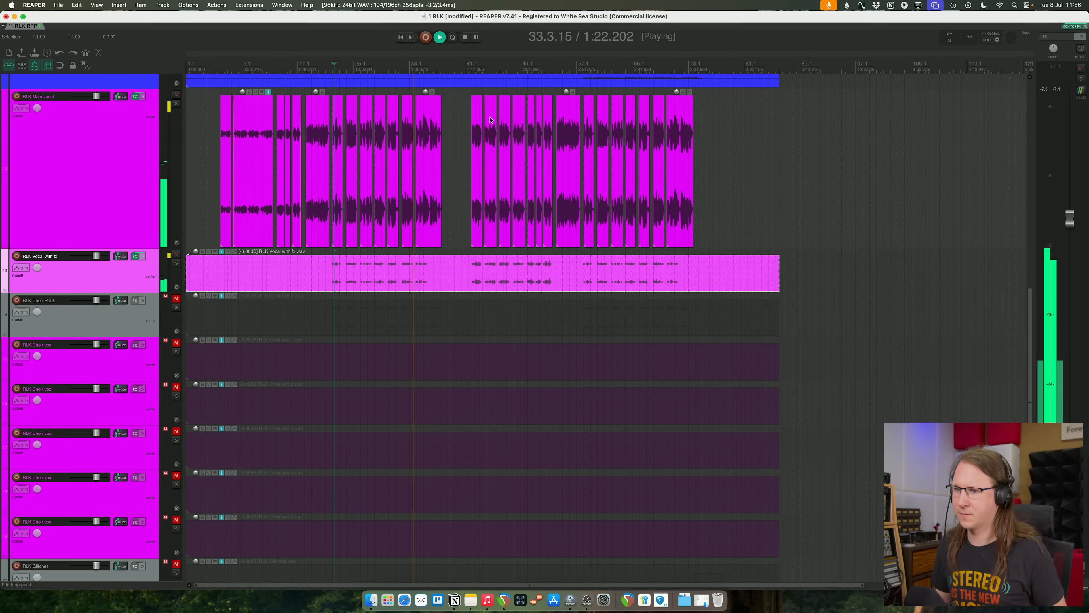
# - Lower the main vocal and RLK Vocal with fx volumes together slightly and save the project
pyautogui.scroll(-2, 236, 315)
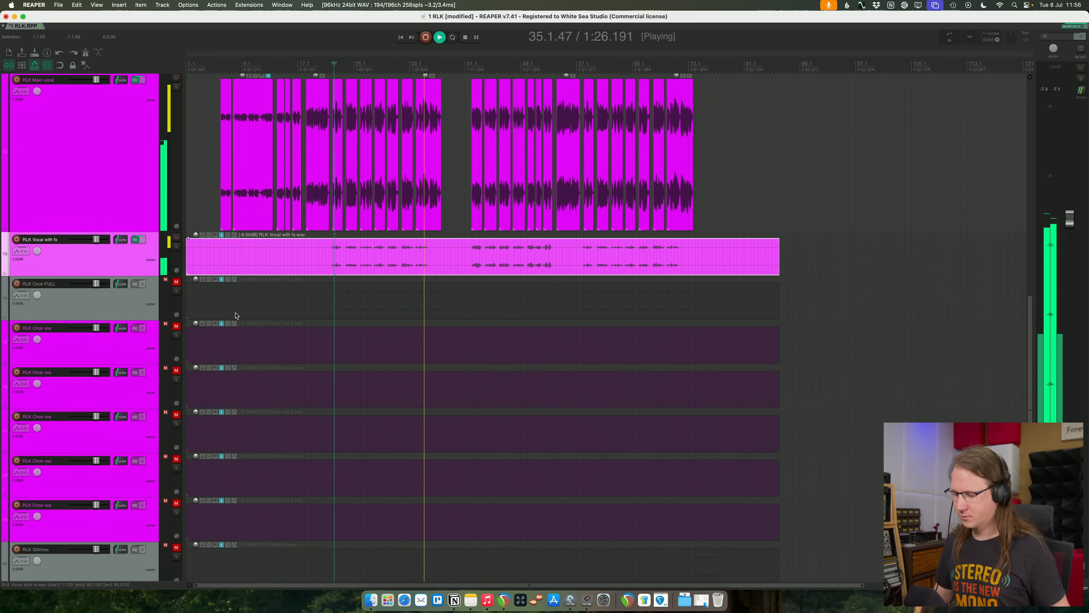
pyautogui.click(133, 132)
pyautogui.keyDown('shift'); pyautogui.click(102, 261); pyautogui.keyUp('shift')
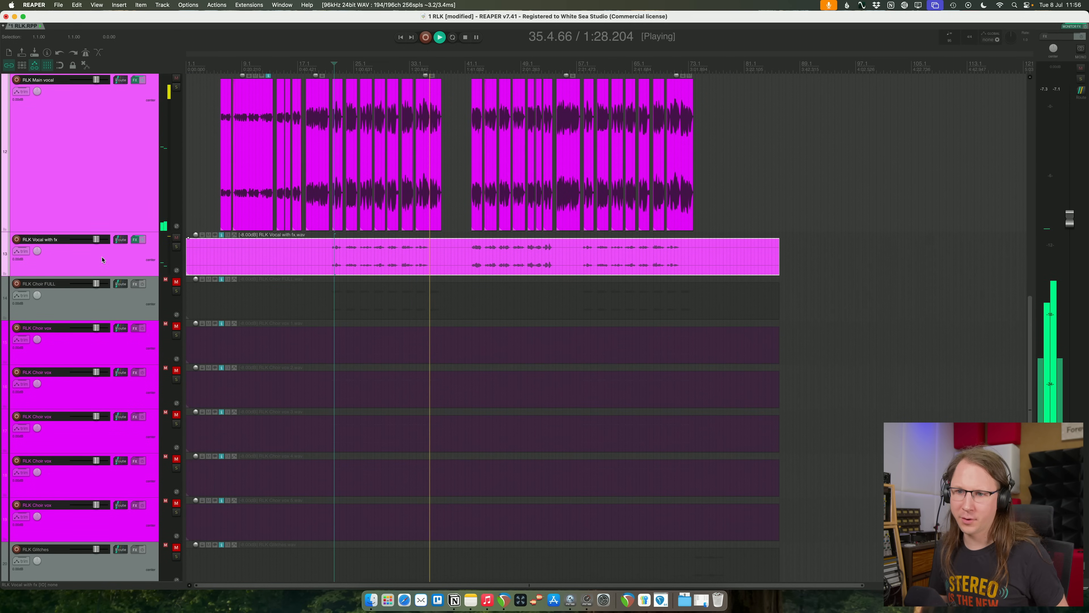
pyautogui.moveTo(95, 83); pyautogui.dragTo(94, 82)
pyautogui.press('super+s')
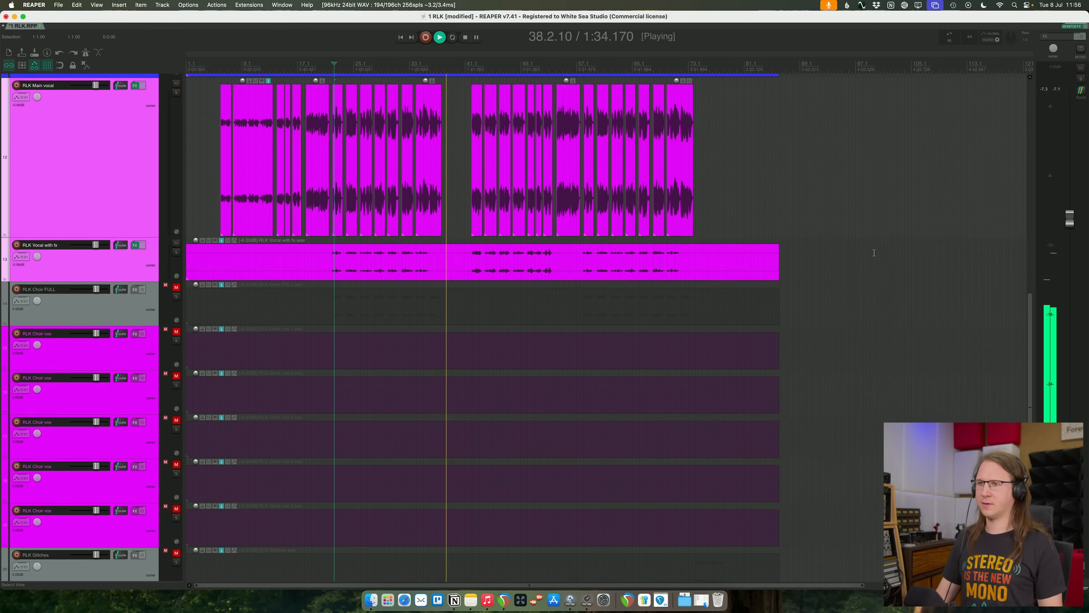
# - Unmute the RLK Choir FULL track and replay the mix from about bar 22
pyautogui.scroll(10, 940, 165)
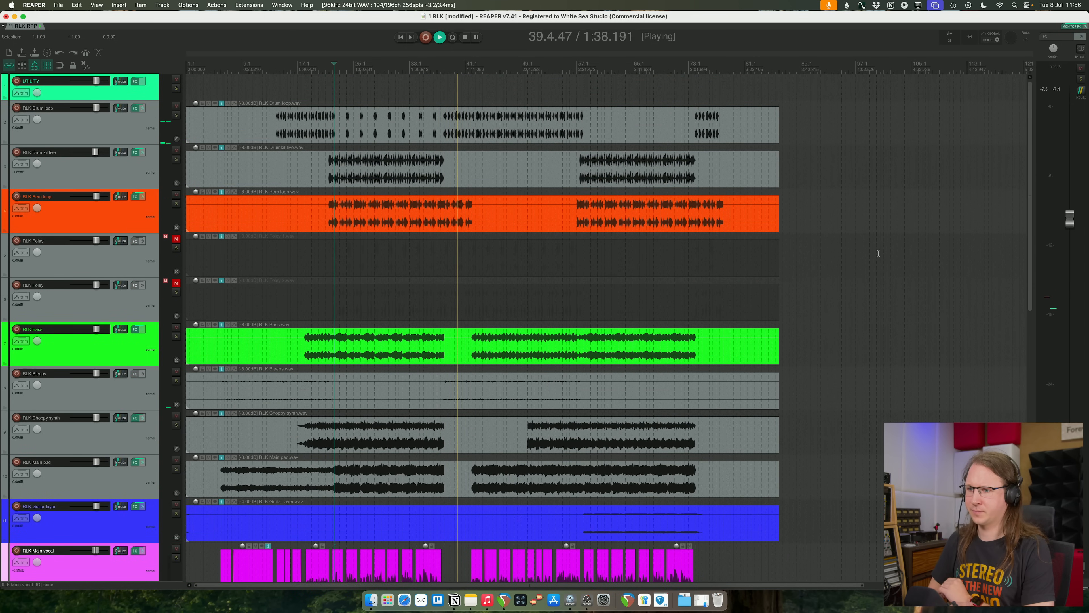
pyautogui.scroll(-1, 538, 87)
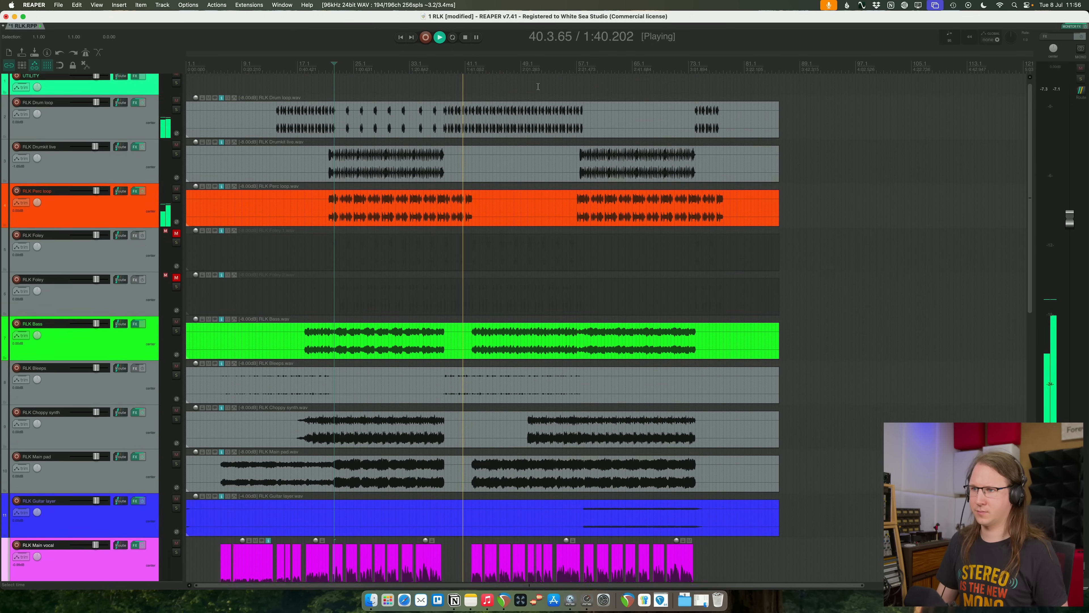
pyautogui.scroll(-10, 538, 86)
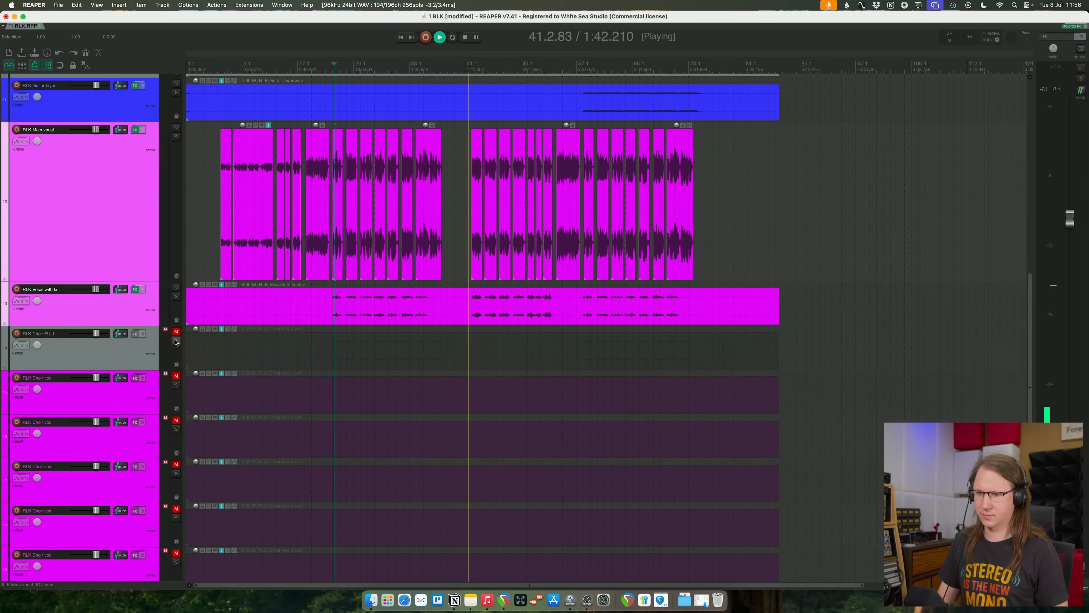
pyautogui.click(176, 332)
pyautogui.press('space')
pyautogui.press('space')
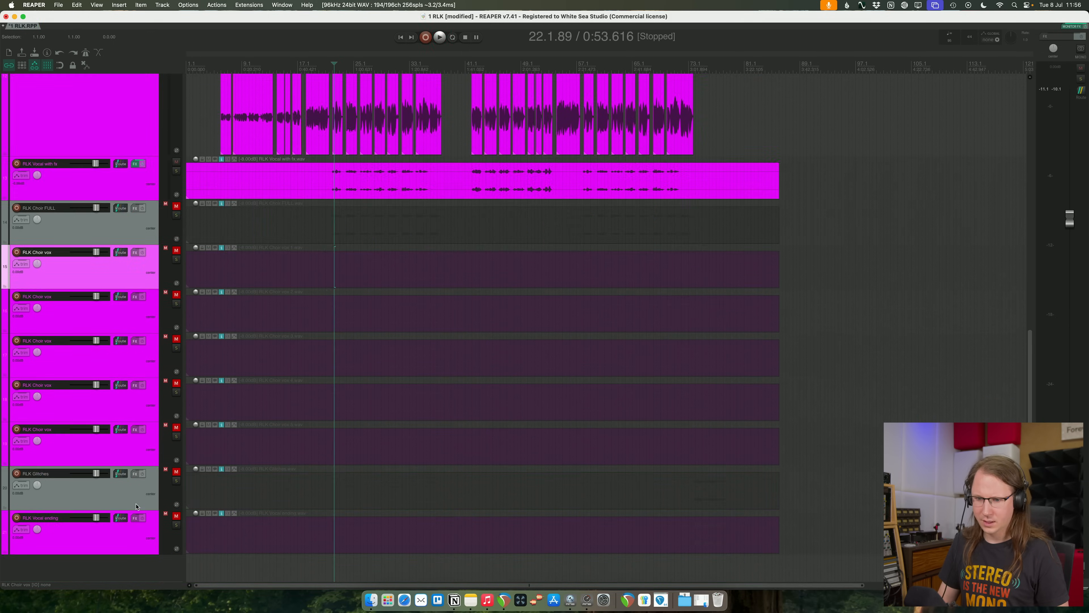
# - With RLK Choir FULL muted again, solo the five RLK Choir vox tracks, excluding RLK Glitches, and play them from about bar 22
pyautogui.keyDown('shift'); pyautogui.click(129, 491); pyautogui.keyUp('shift')
pyautogui.click(176, 259)
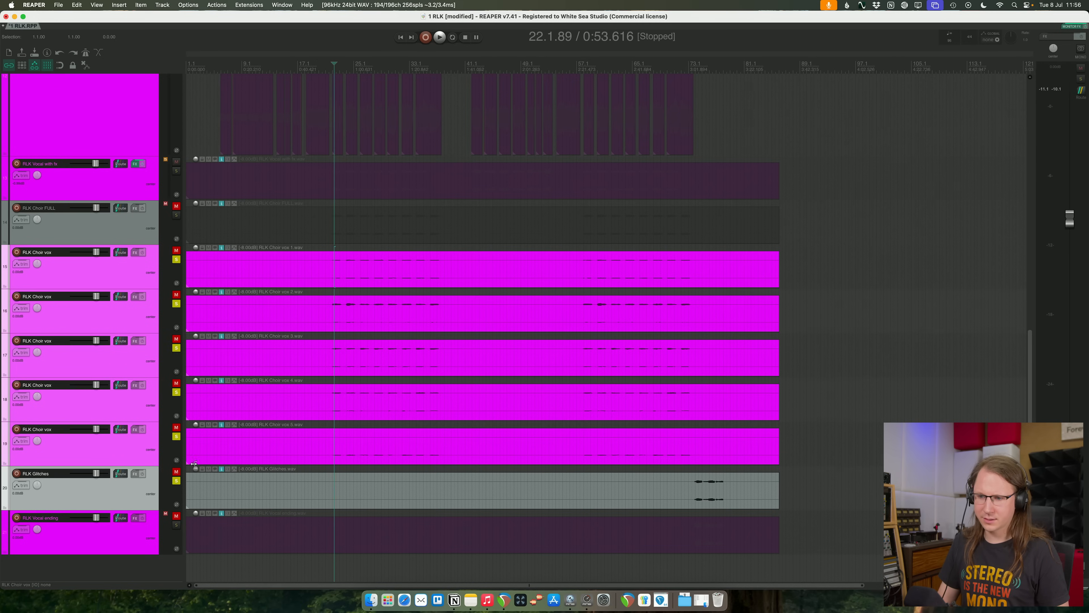
pyautogui.click(176, 481)
pyautogui.click(136, 445)
pyautogui.keyDown('shift'); pyautogui.click(147, 258); pyautogui.keyUp('shift')
pyautogui.click(176, 259)
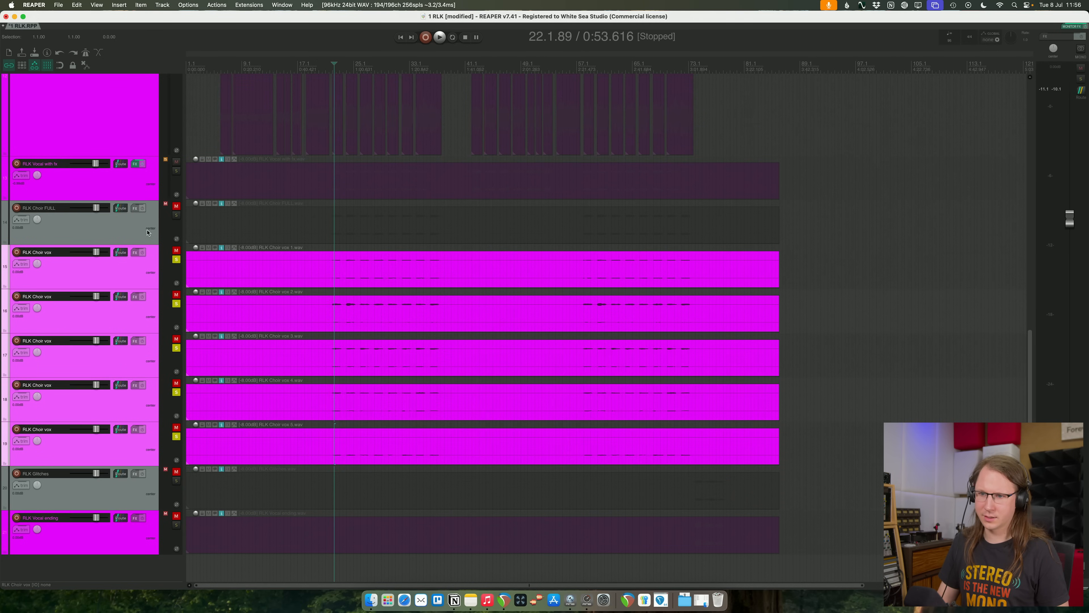
pyautogui.click(148, 232)
pyautogui.press('space')
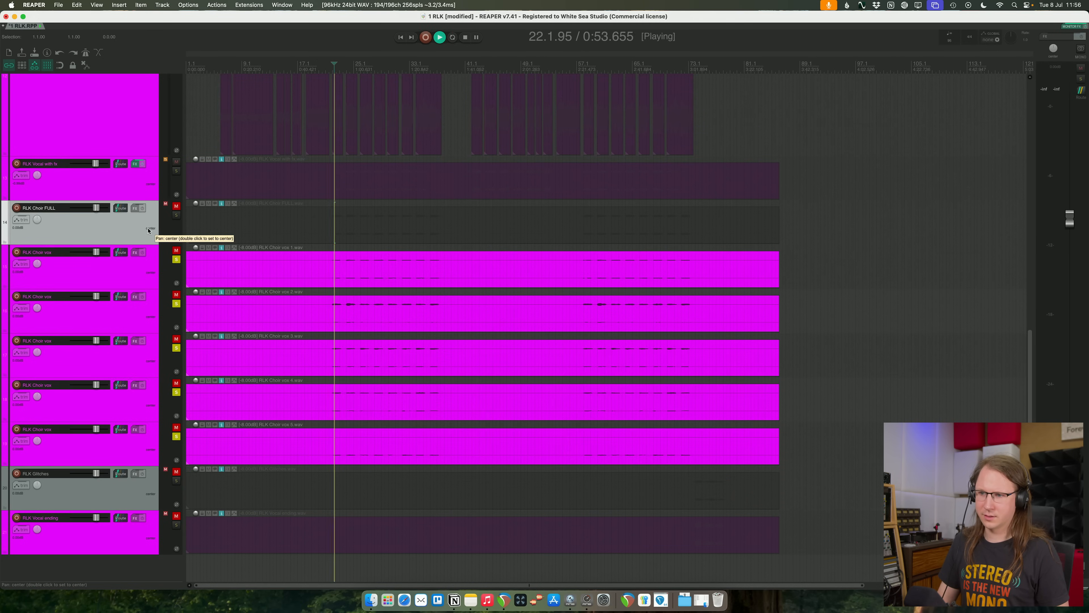
# - Stop playback and add a new track named Choir directly above the five RLK Choir vox tracks
pyautogui.keyDown('shift'); pyautogui.click(154, 444); pyautogui.keyUp('shift')
pyautogui.press('F6')
pyautogui.press('F6')
pyautogui.press('space')
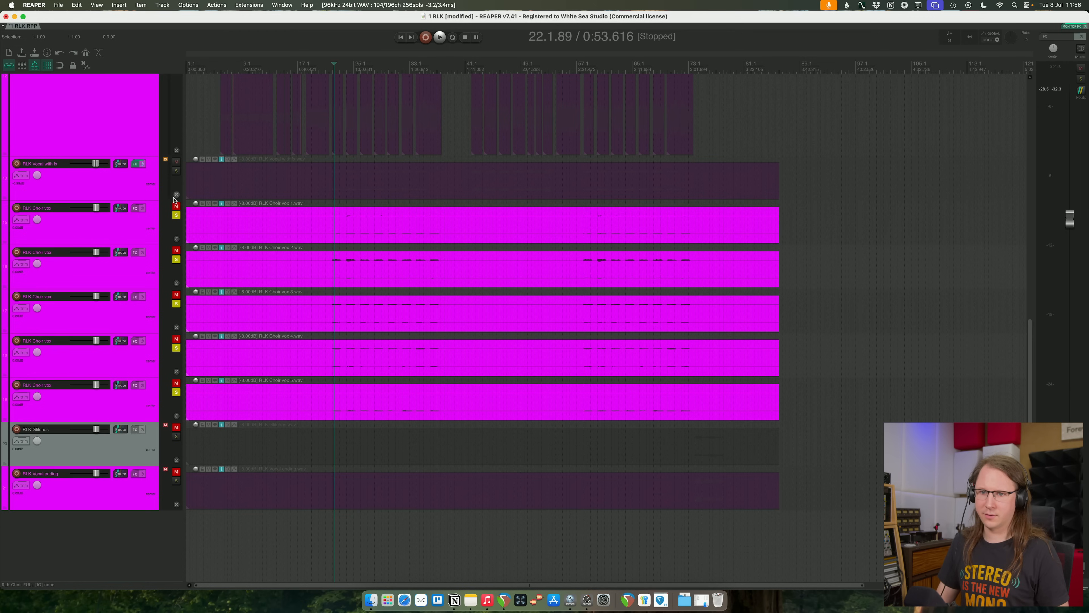
pyautogui.click(111, 186)
pyautogui.press('super+t')
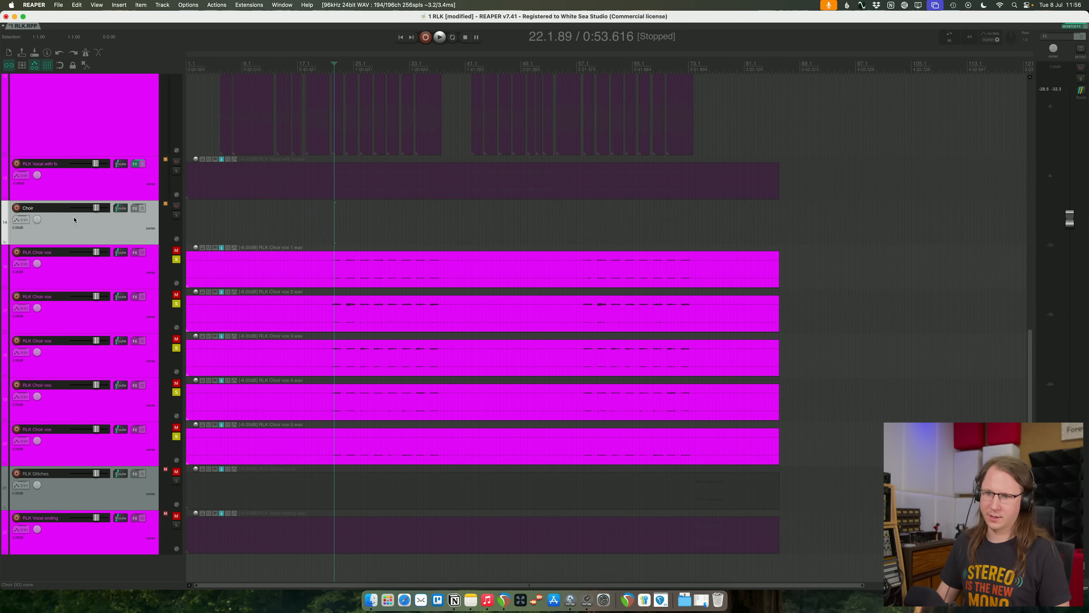
# - Unmute the five RLK Choir vox tracks and nest them inside the Choir folder track
pyautogui.click(109, 272)
pyautogui.keyDown('shift'); pyautogui.click(153, 448); pyautogui.keyUp('shift')
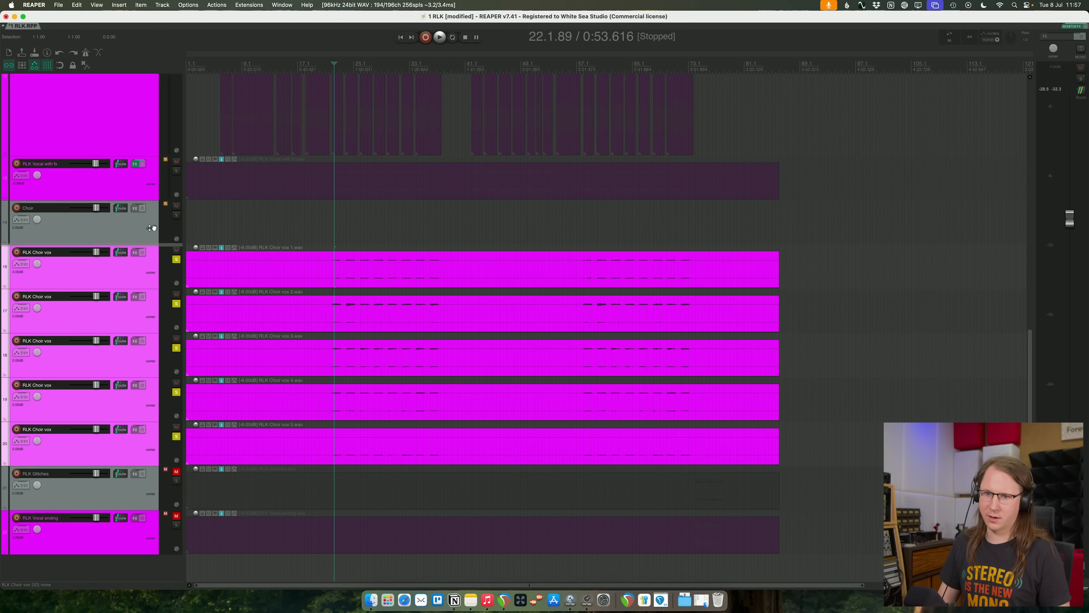
pyautogui.moveTo(152, 228); pyautogui.dragTo(153, 228)
# - Play the choir section and magnify the waveform peaks in the arrangement for inspection
pyautogui.scroll(5, 382, 259)
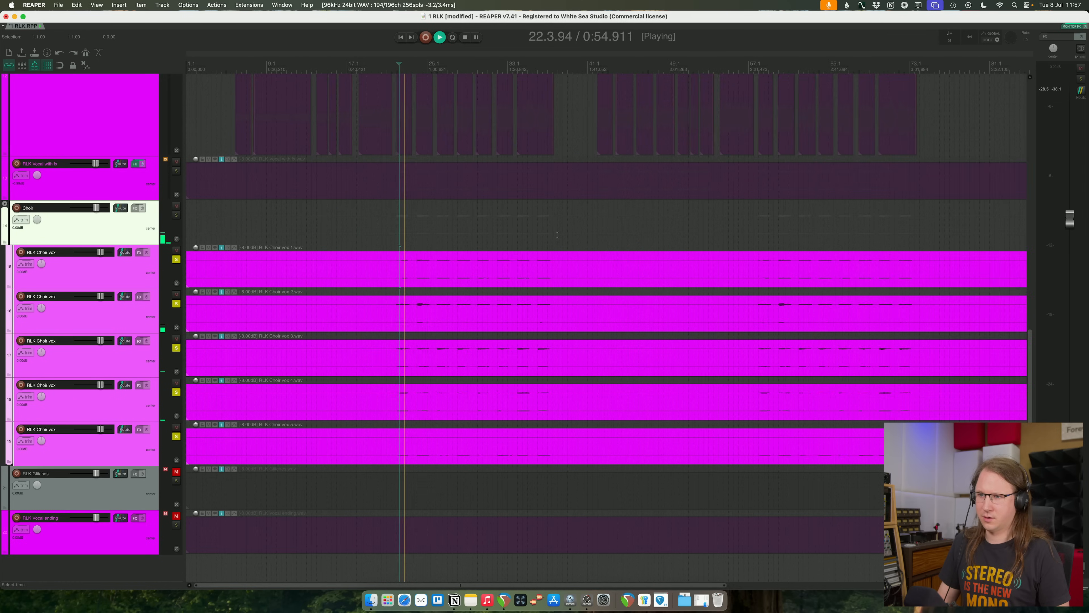
pyautogui.scroll(-2, 636, 228)
pyautogui.scroll(-3, 610, 228)
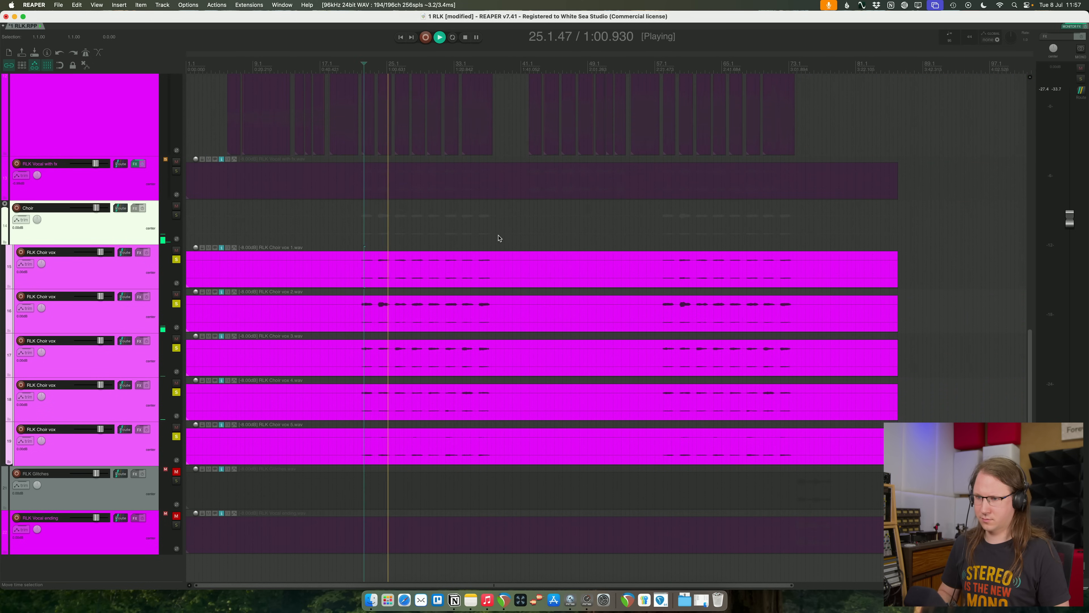
pyautogui.hotkey('shift', 'Up')
pyautogui.hotkey('shift', 'Up')
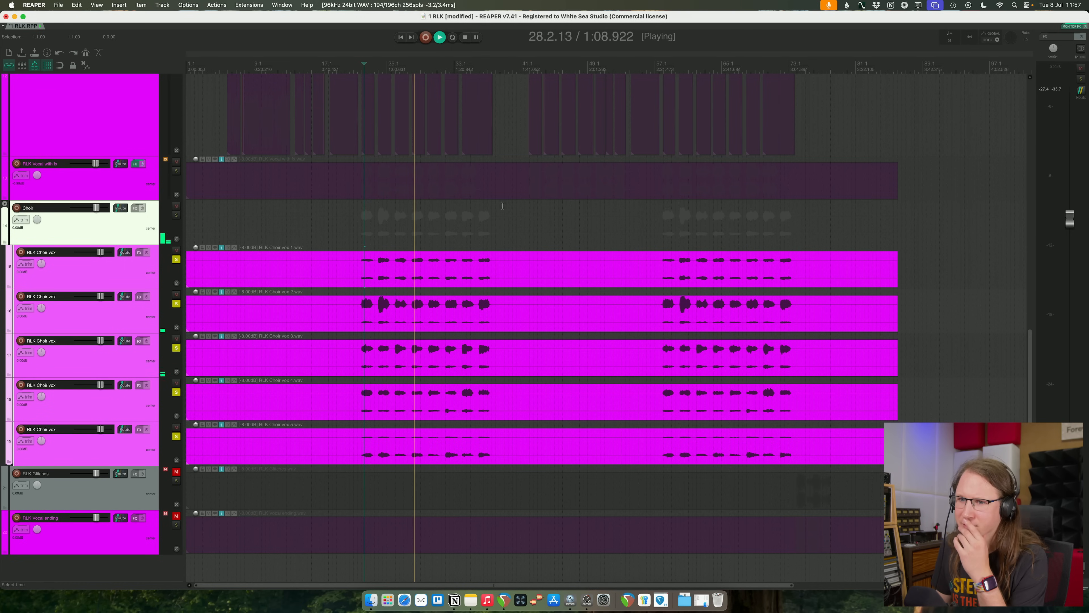
# - Isolate RLK Choir vox 5 by unsoloing the other four vox tracks, and raise its item volume to about -4.3 dB
pyautogui.click(140, 459)
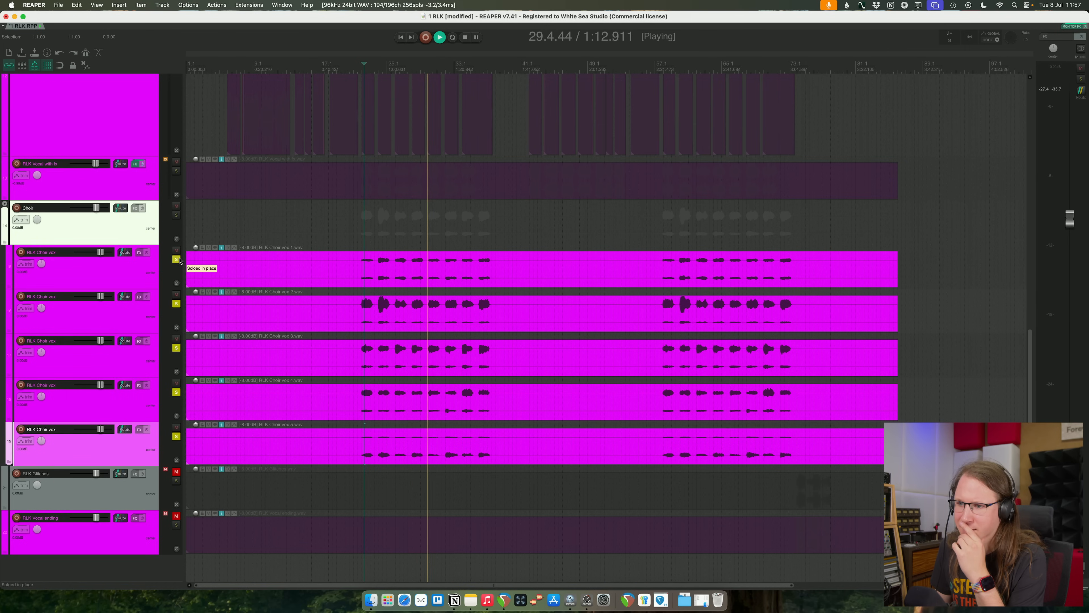
pyautogui.click(176, 392)
pyautogui.click(176, 347)
pyautogui.click(177, 303)
pyautogui.click(176, 260)
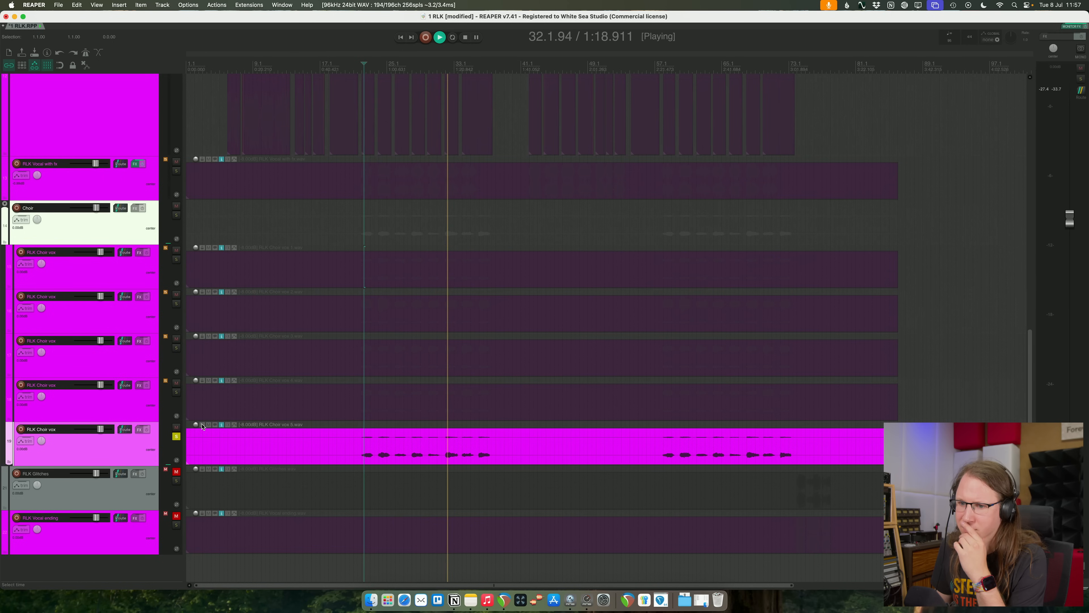
pyautogui.moveTo(203, 426); pyautogui.dragTo(182, 406)
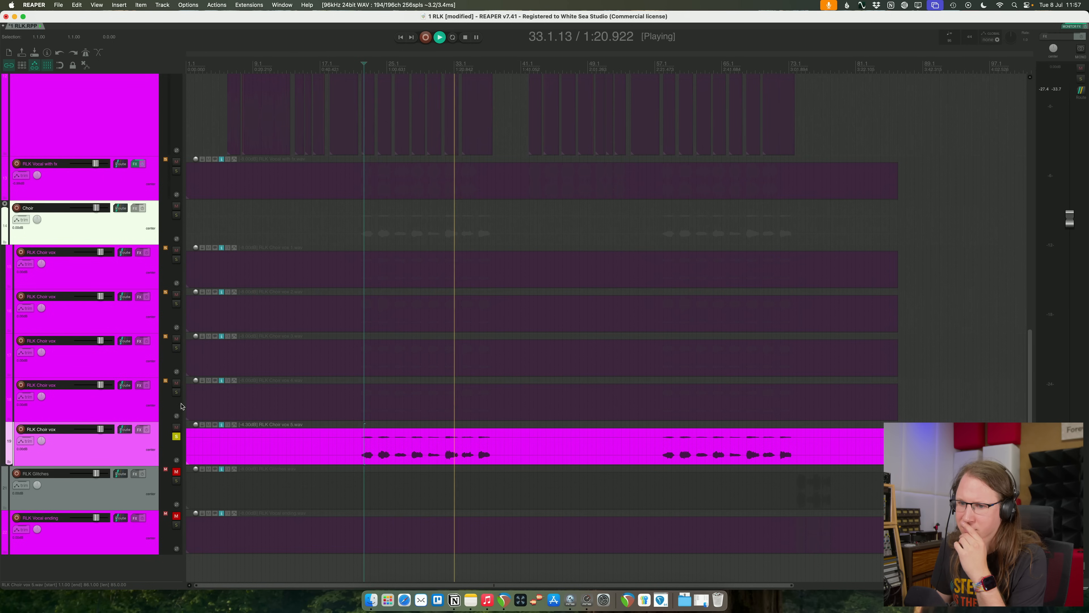
# - Audition RLK Choir vox 4 on its own and return to the whole choir by soloing the Choir folder track
pyautogui.click(176, 393)
pyautogui.click(175, 435)
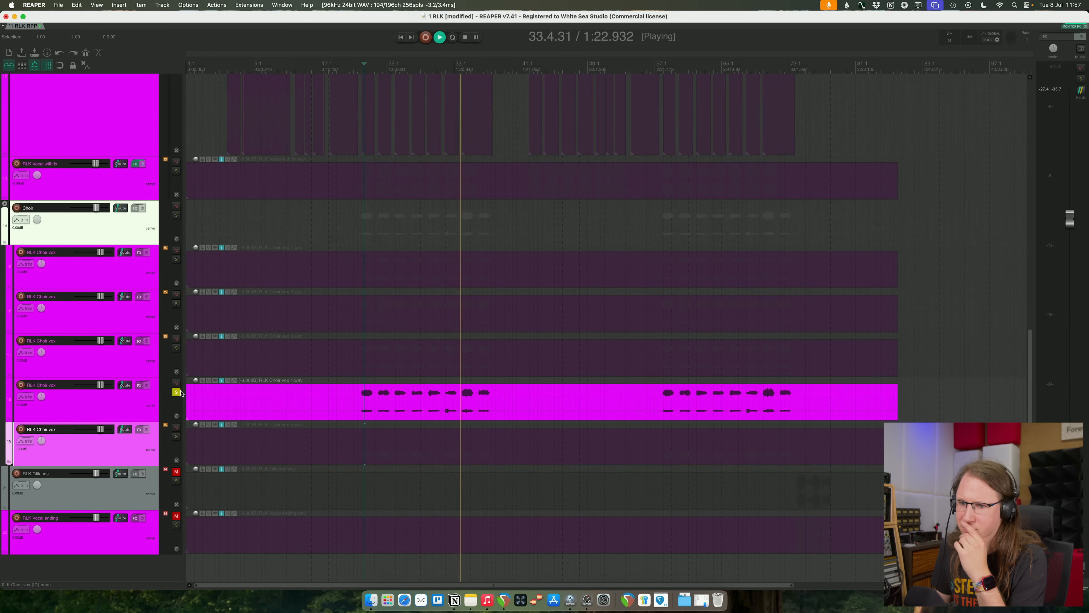
pyautogui.click(176, 393)
pyautogui.click(176, 215)
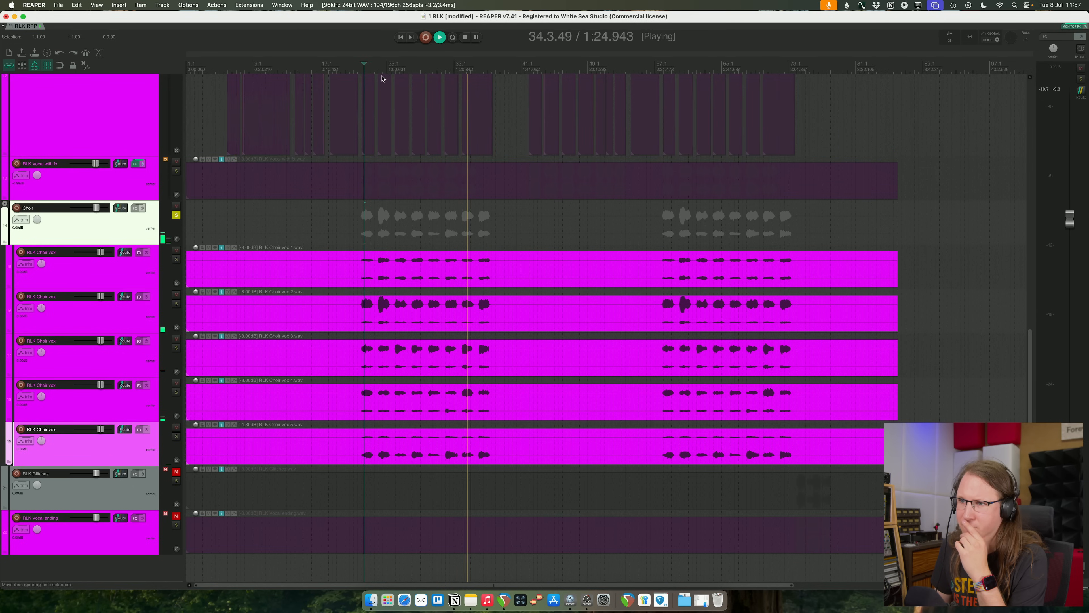
# - Reorder the tracks in the Choir folder so vox 2, 3 and 4 sit above vox 1 and 5
pyautogui.click(78, 313)
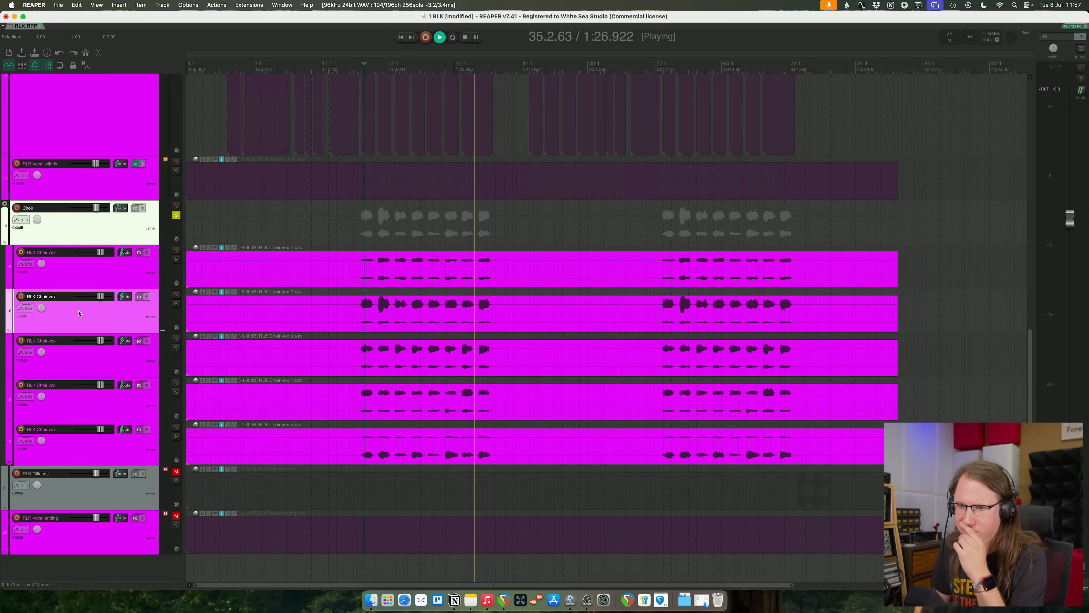
pyautogui.moveTo(127, 316); pyautogui.dragTo(115, 254)
pyautogui.moveTo(64, 359); pyautogui.dragTo(57, 281)
pyautogui.moveTo(120, 399); pyautogui.dragTo(119, 361)
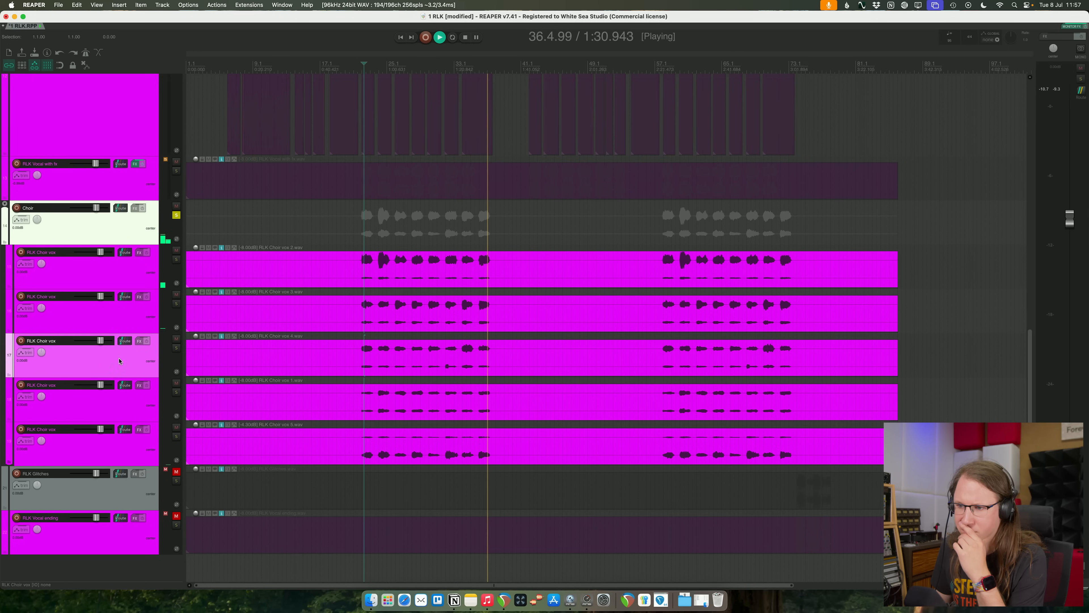
# - Replay from about bar 21 with RLK Choir vox 2, 3 and 4 soloed, and move vox 3 below vox 4
pyautogui.click(360, 154)
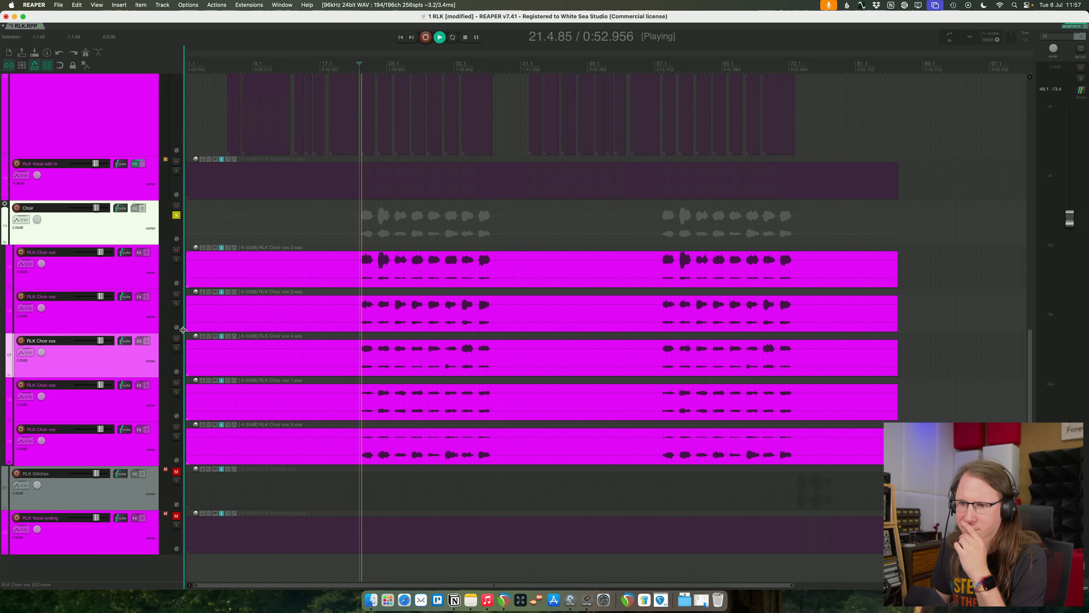
pyautogui.click(176, 348)
pyautogui.click(176, 303)
pyautogui.click(176, 259)
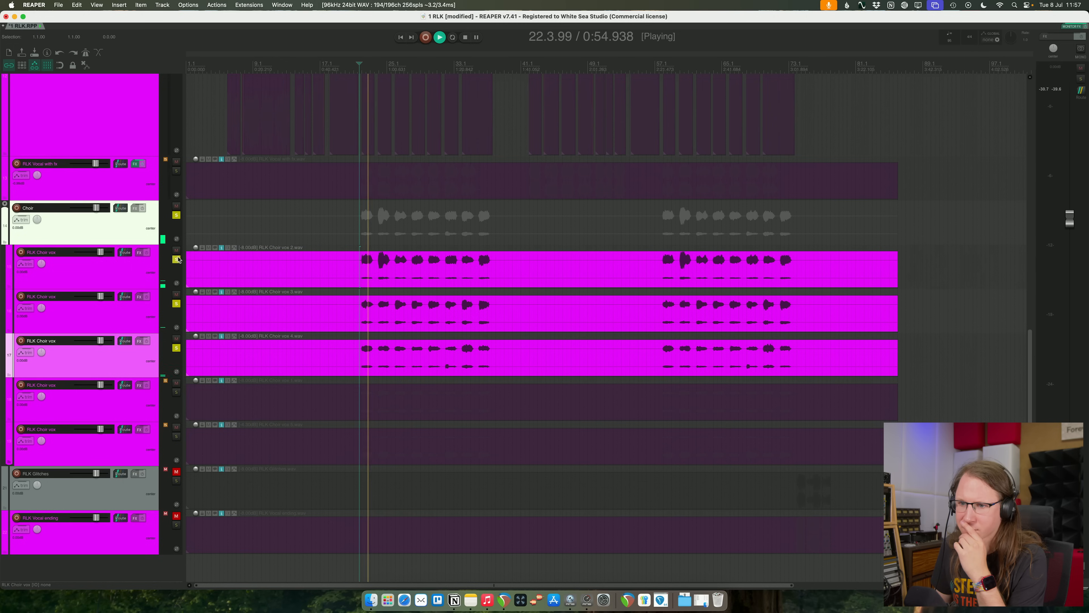
pyautogui.moveTo(92, 319); pyautogui.dragTo(90, 370)
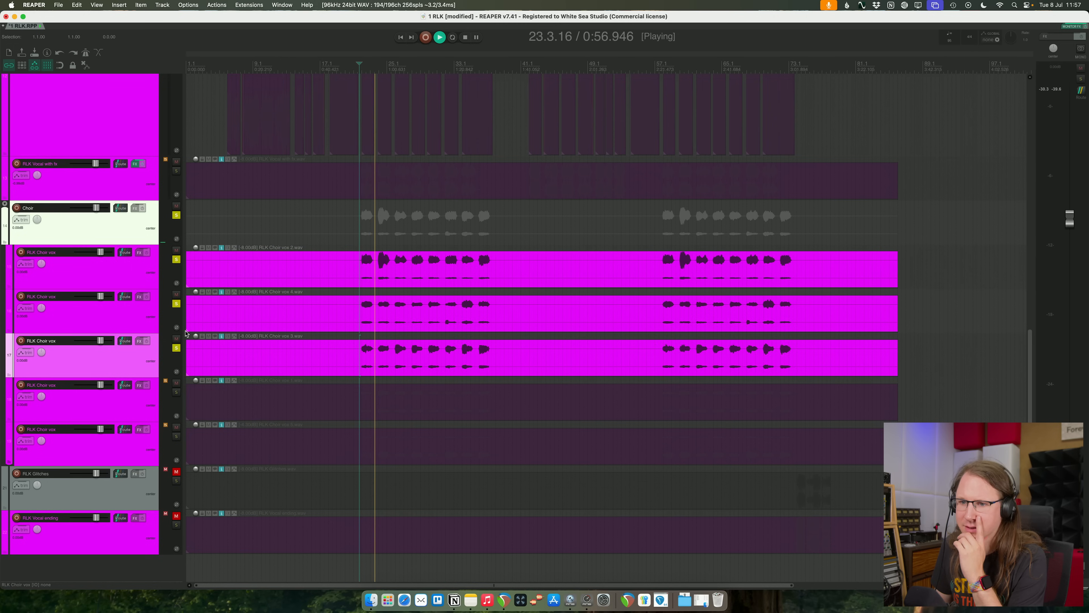
# - Audition RLK Choir vox 4 and vox 3 individually by switching their solos, with vox 2 unsoloed
pyautogui.click(176, 349)
pyautogui.click(176, 303)
pyautogui.click(176, 303)
pyautogui.click(176, 259)
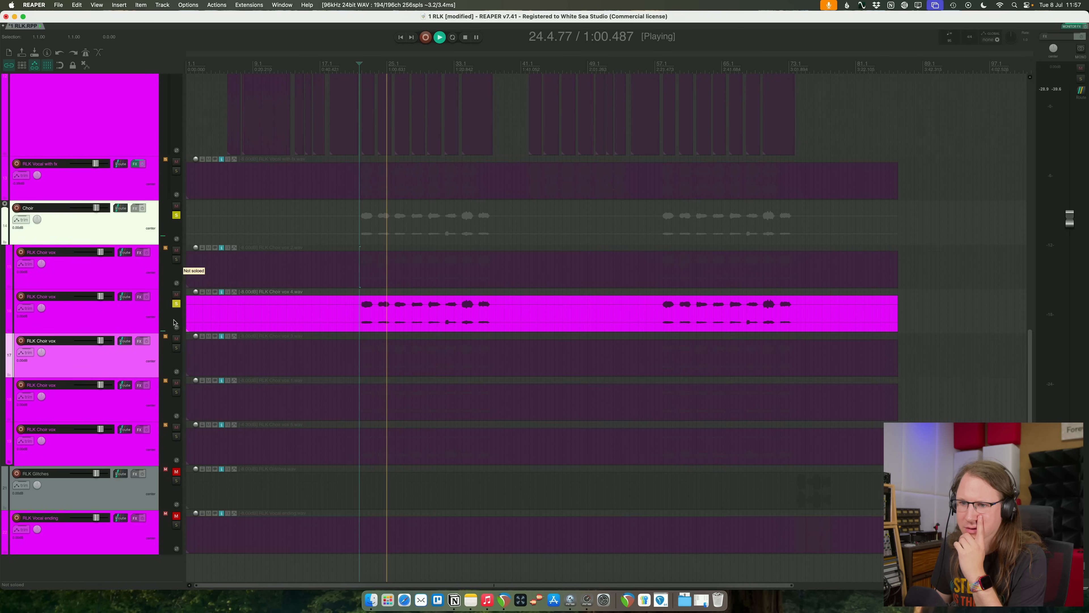
pyautogui.click(176, 348)
pyautogui.click(176, 303)
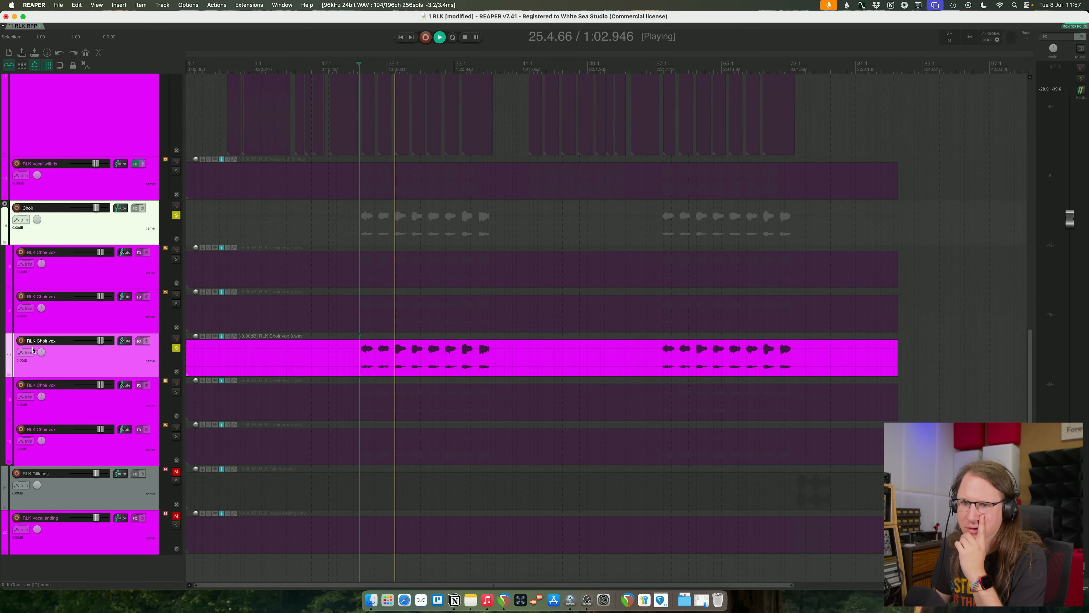
# - Pan RLK Choir vox 3 and vox 1 about 32% right and vox 5 farther right, soloing vox 1 and 5 alongside vox 3
pyautogui.moveTo(41, 352); pyautogui.dragTo(41, 343)
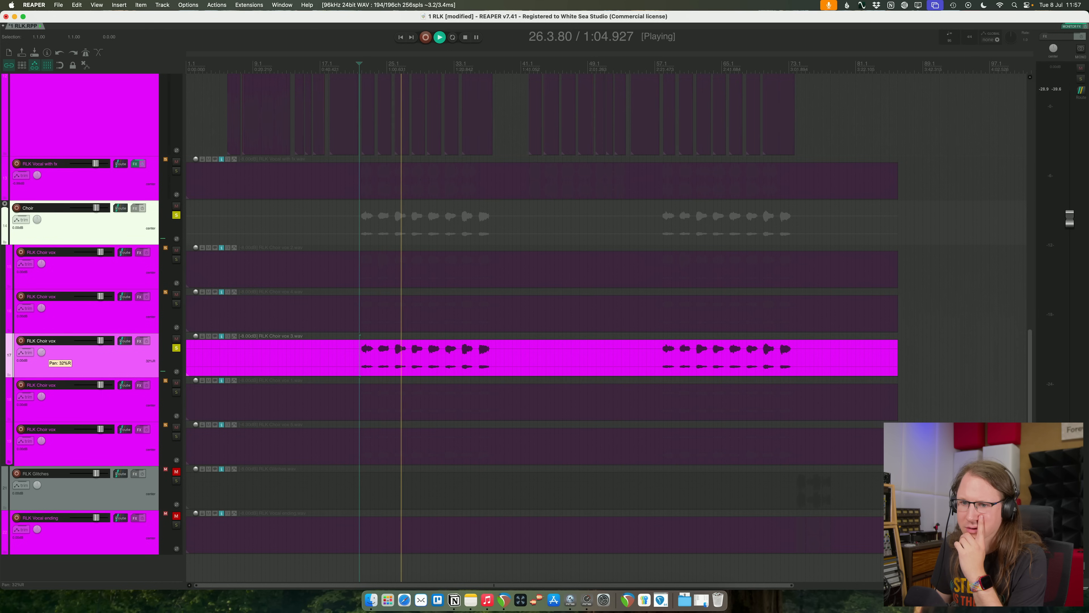
pyautogui.click(176, 392)
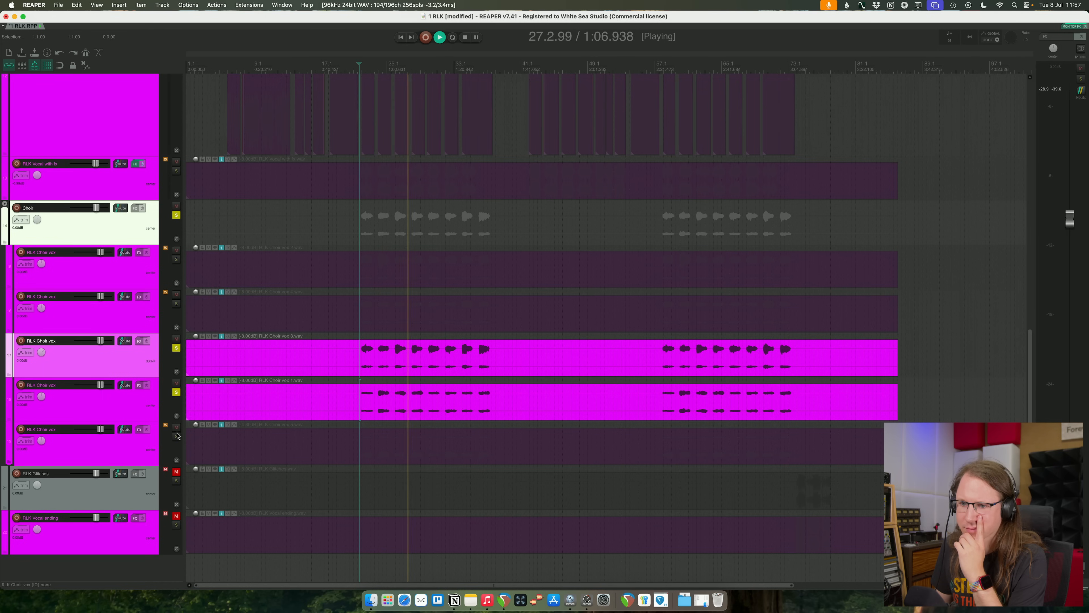
pyautogui.click(176, 437)
pyautogui.click(40, 400)
pyautogui.moveTo(42, 399); pyautogui.dragTo(42, 386)
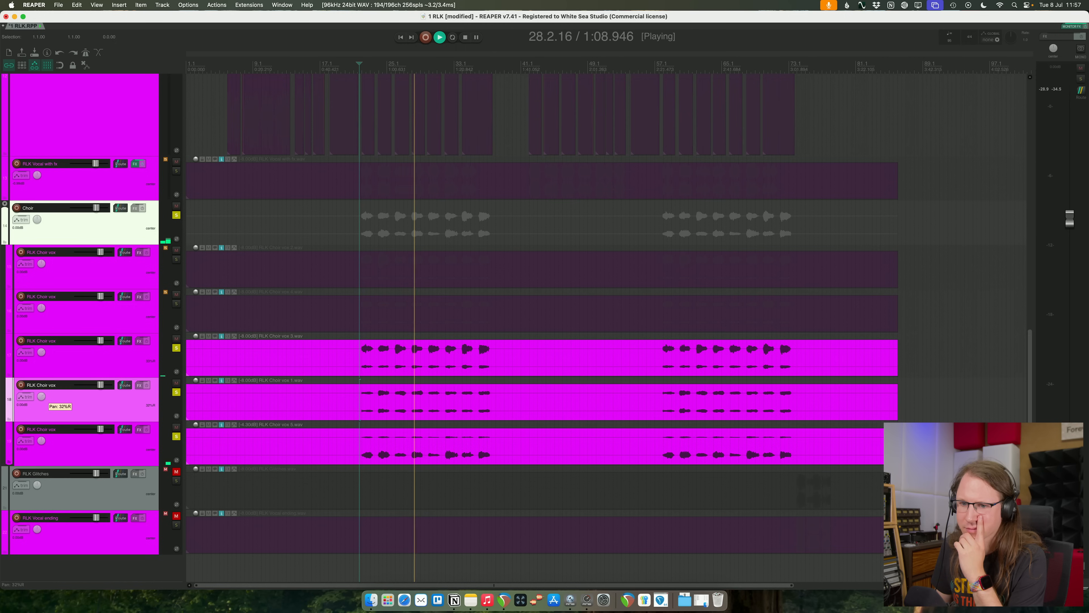
pyautogui.click(50, 451)
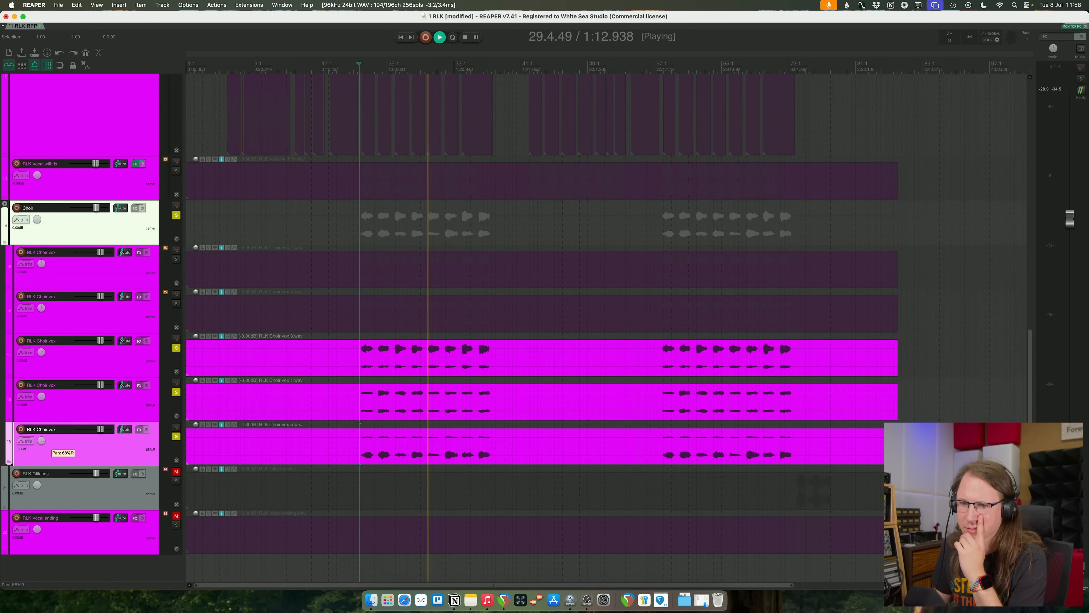
pyautogui.moveTo(64, 445); pyautogui.dragTo(76, 416)
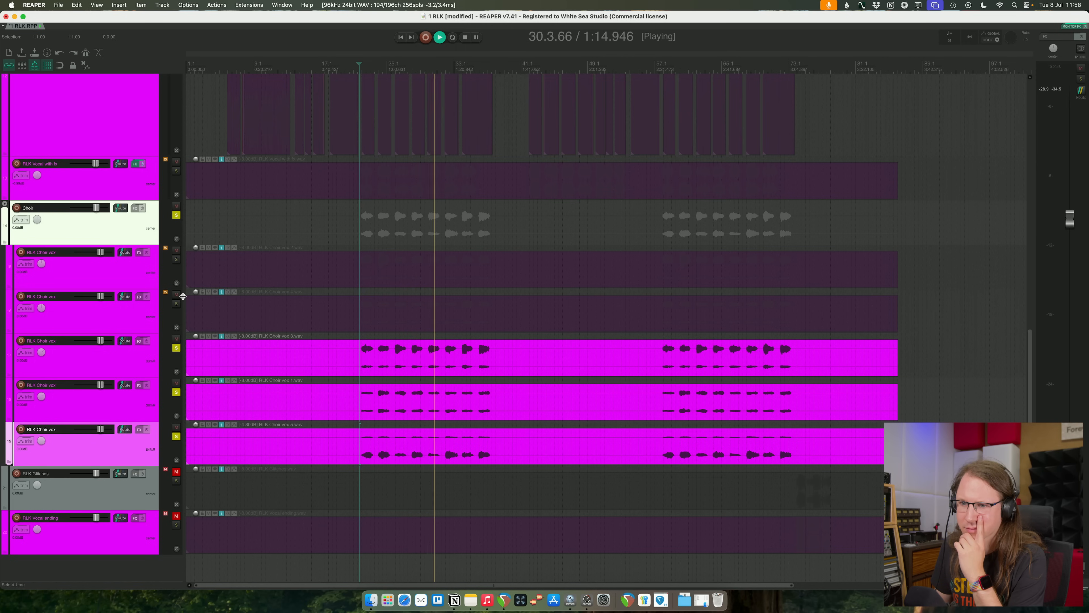
# - Add RLK Choir vox 4 and vox 2 to the solos, pan both left with vox 2 at about 69%, and replay from about bar 21
pyautogui.click(177, 303)
pyautogui.click(47, 313)
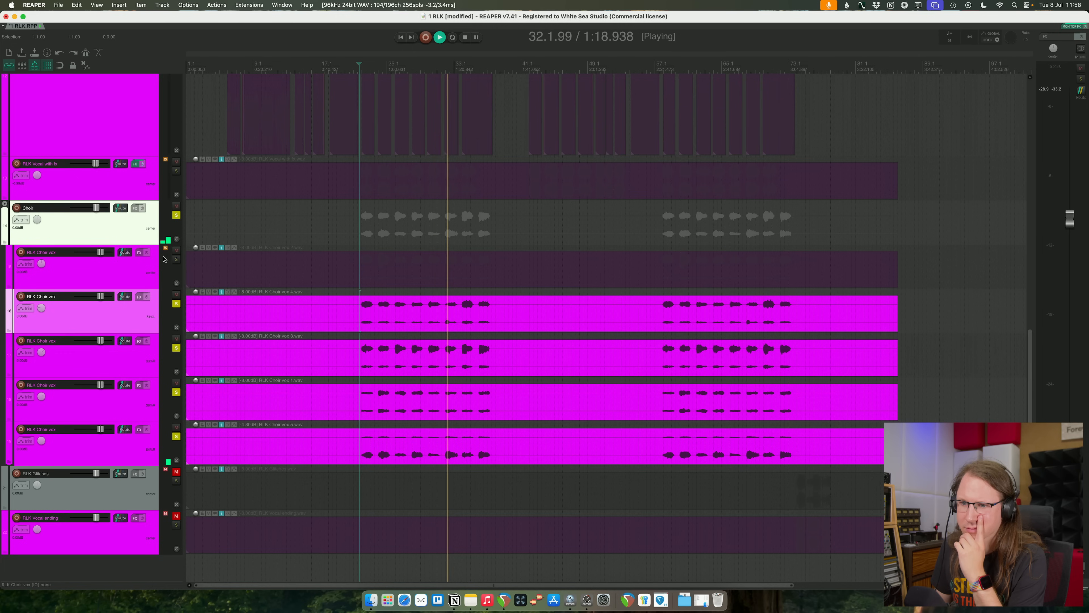
pyautogui.click(176, 260)
pyautogui.click(44, 265)
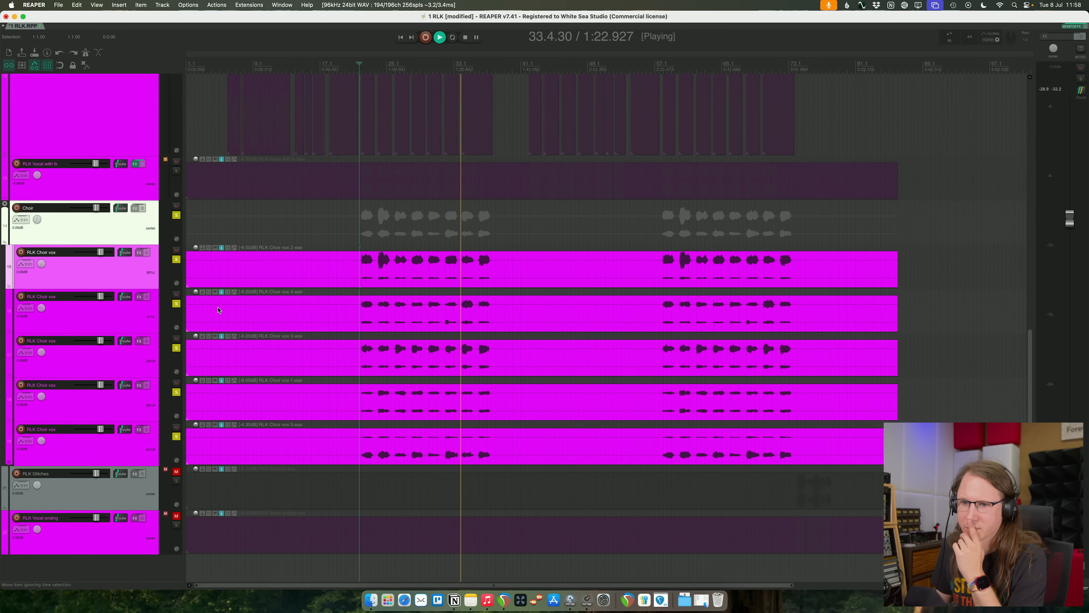
pyautogui.click(359, 64)
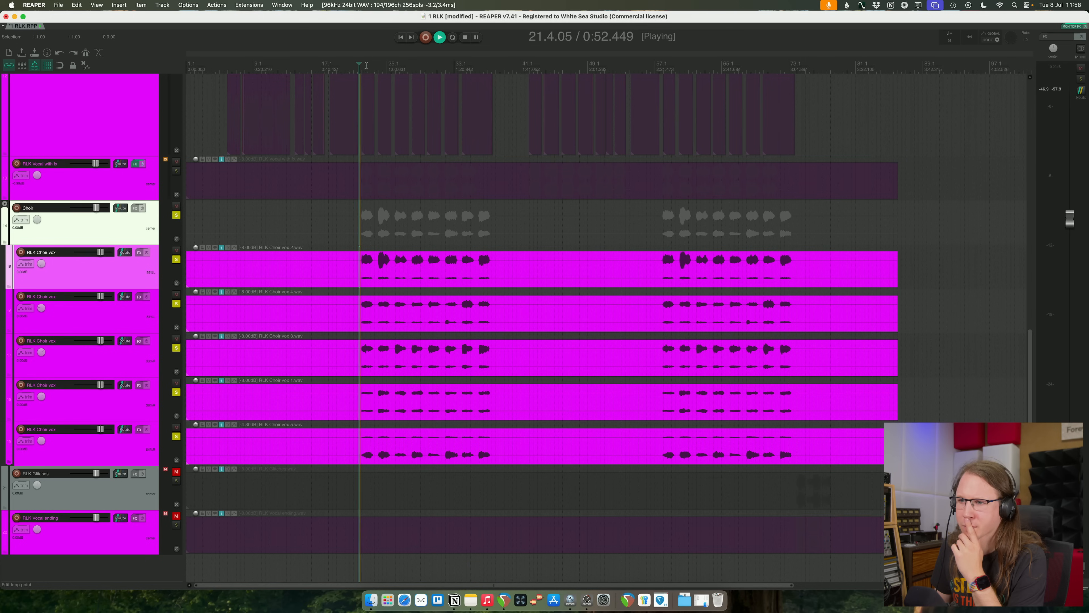
pyautogui.click(118, 450)
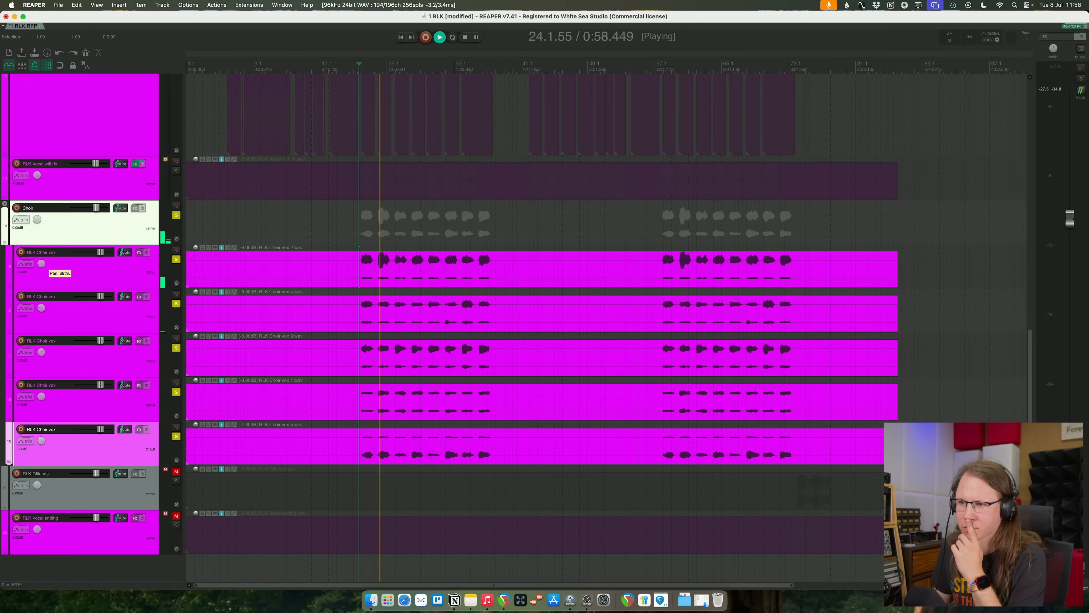
# - Compare the choir with and without RLK Choir vox 3 and raise that track's volume to about +5 dB
pyautogui.click(117, 363)
pyautogui.click(177, 349)
pyautogui.click(177, 349)
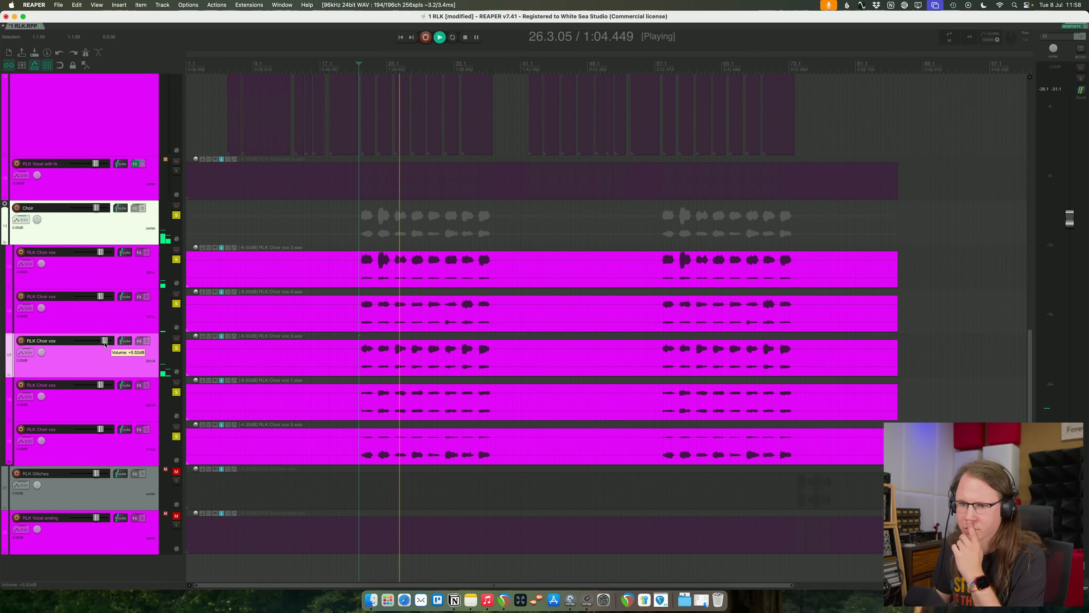
pyautogui.moveTo(104, 343); pyautogui.dragTo(104, 343)
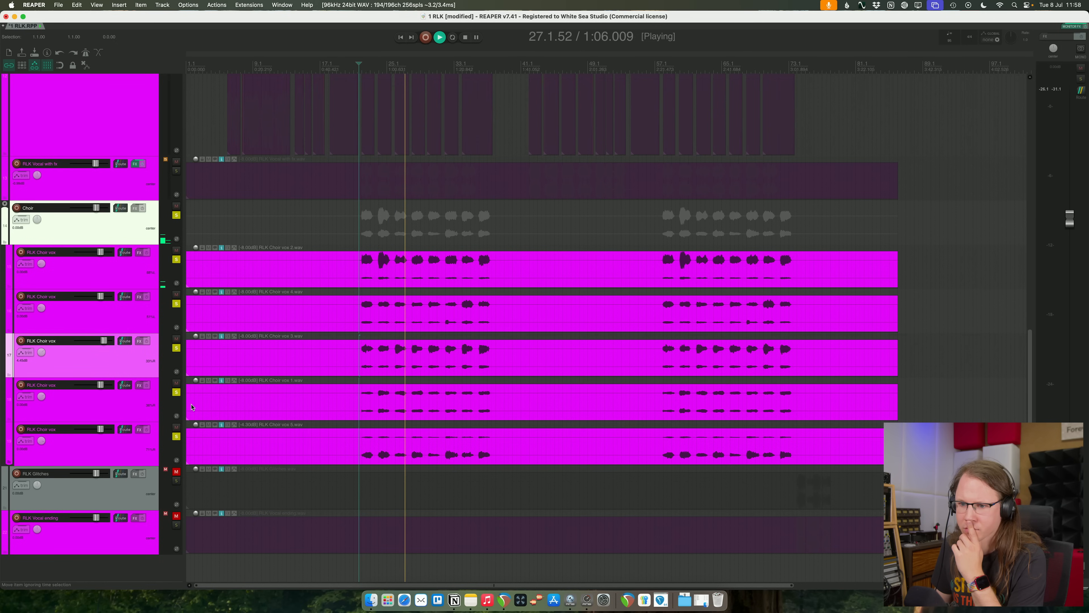
# - Toggle the RLK Choir vox 1 solo for comparison and raise its track volume to about +2.8 dB
pyautogui.click(176, 394)
pyautogui.click(175, 393)
pyautogui.click(176, 393)
pyautogui.click(176, 393)
pyautogui.moveTo(100, 385); pyautogui.dragTo(103, 387)
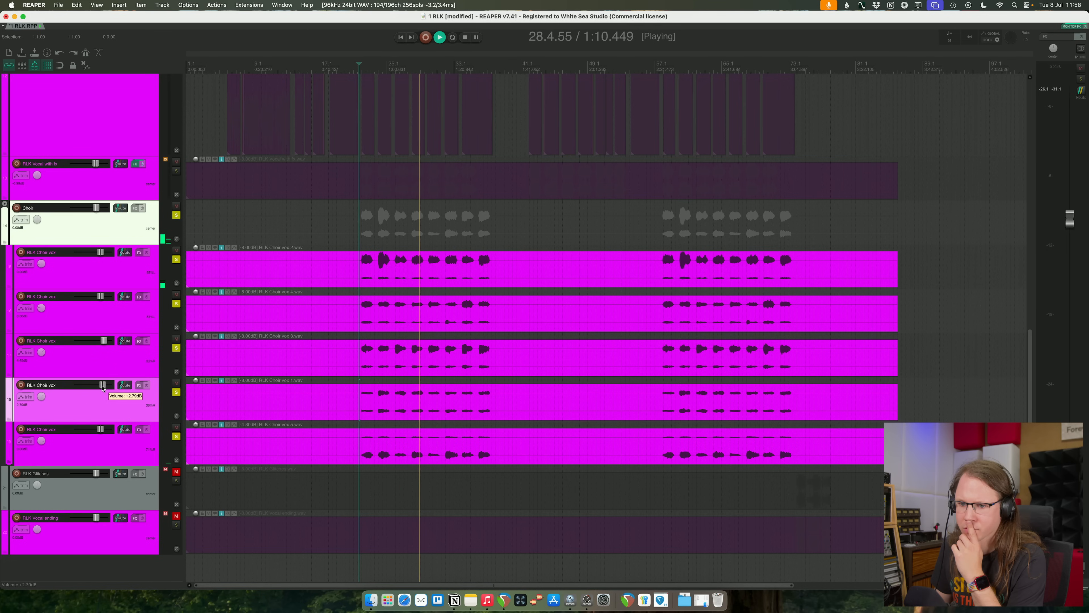
# - Compare the choir with and without RLK Choir vox 5 by toggling its solo
pyautogui.click(150, 446)
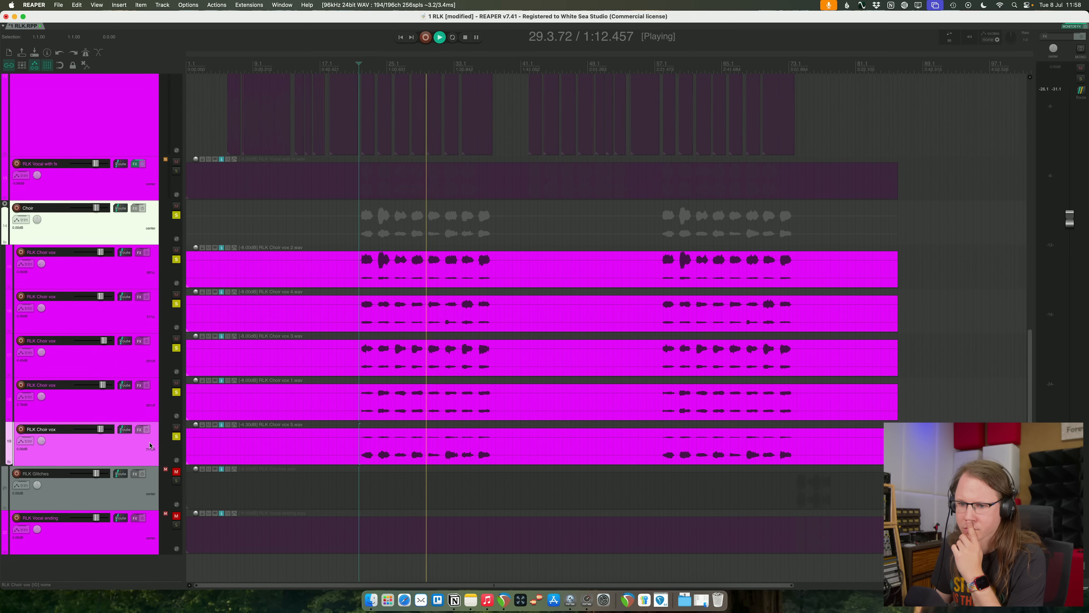
pyautogui.click(176, 437)
pyautogui.click(176, 437)
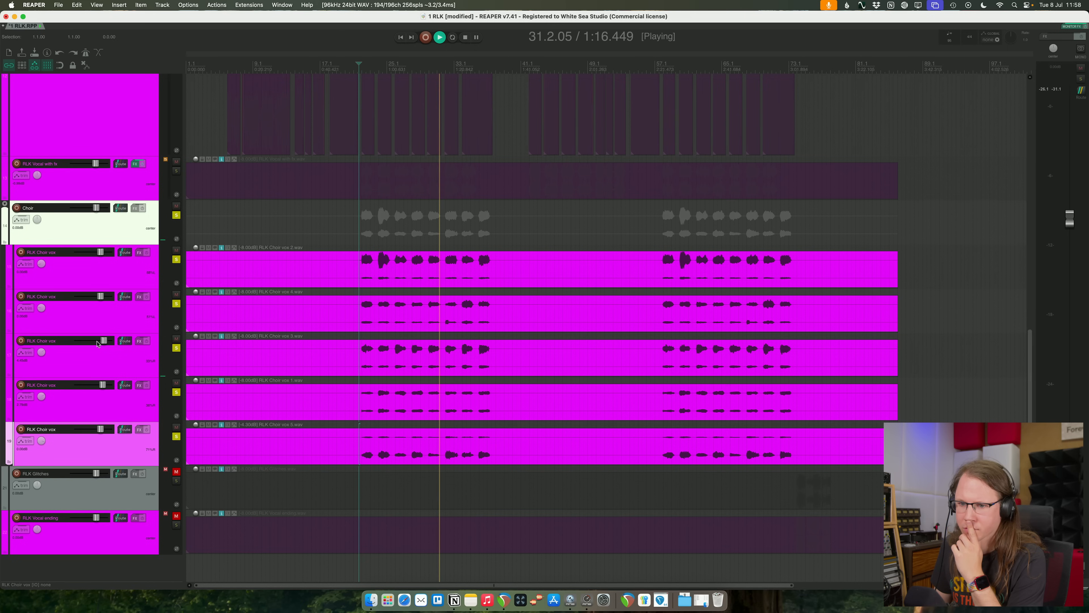
# - Lower the RLK Choir vox 3 and vox 1 volumes slightly, save the project and stop playback
pyautogui.moveTo(104, 341); pyautogui.dragTo(103, 341)
pyautogui.keyDown('shift'); pyautogui.click(114, 408); pyautogui.keyUp('shift')
pyautogui.press('super+s')
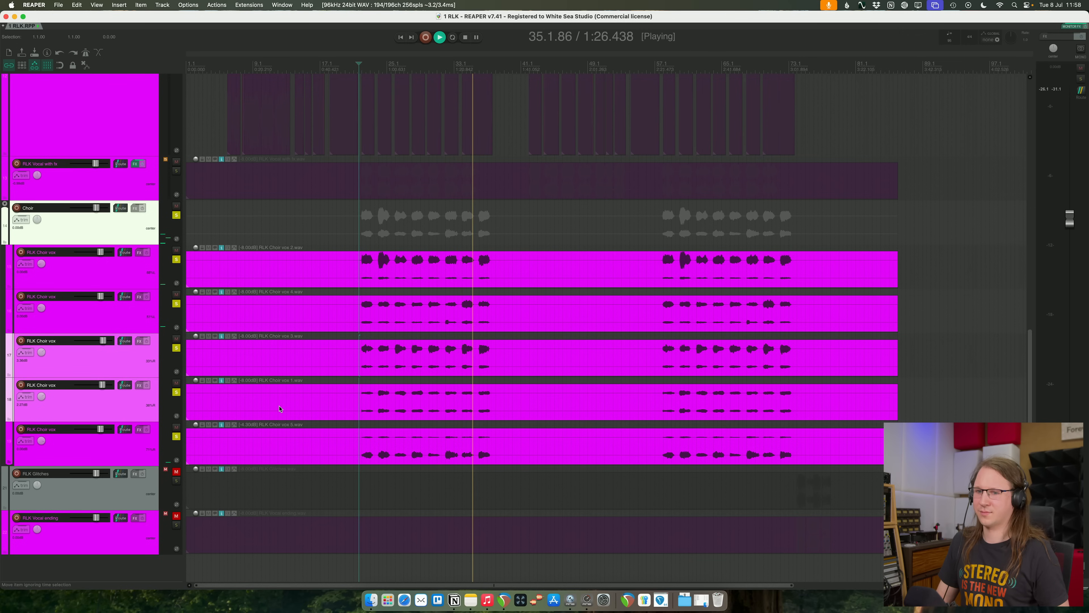
pyautogui.click(109, 456)
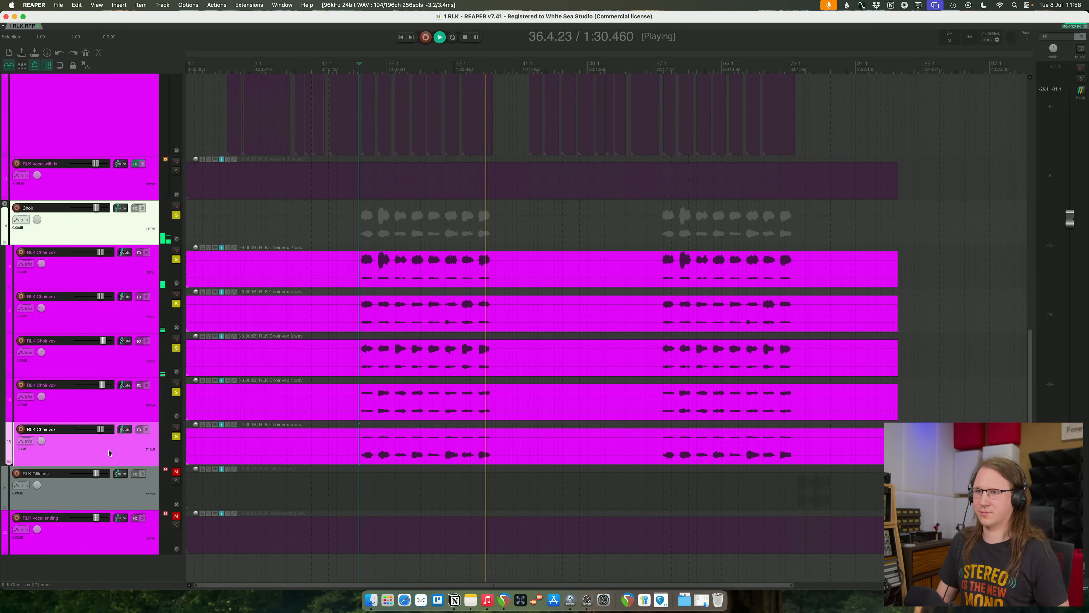
pyautogui.press('space')
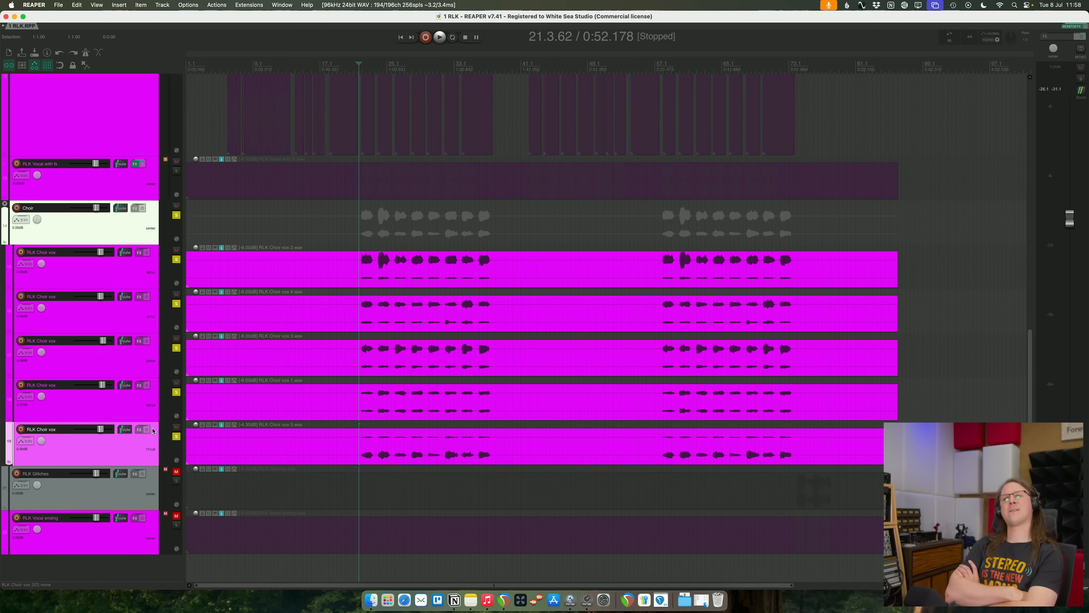
# - Clear all solos, play the full mix and raise the Choir folder's volume to about +6 dB
pyautogui.press('super+alt+s')
pyautogui.press('space')
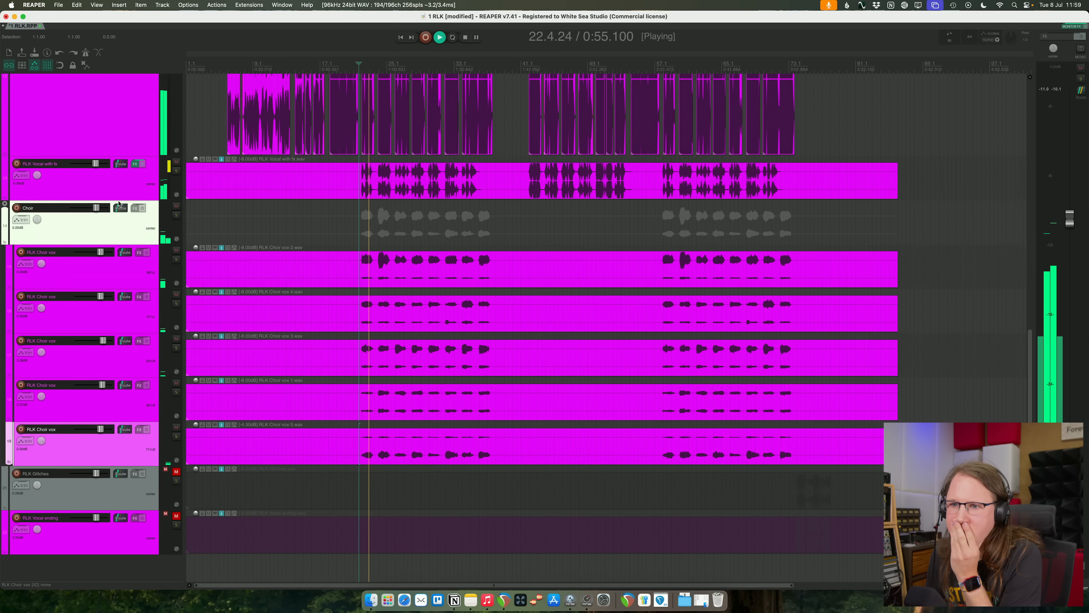
pyautogui.moveTo(93, 211); pyautogui.dragTo(100, 213)
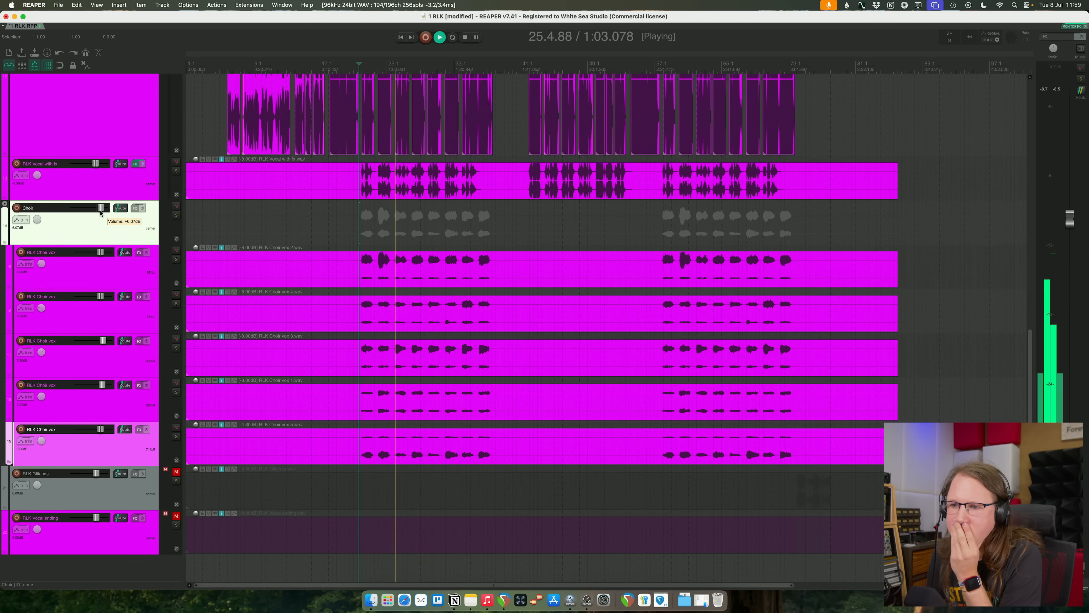
# - Compare the mix with and without RLK Choir vox 3 and RLK Choir vox 4 by toggling their mutes
pyautogui.click(176, 339)
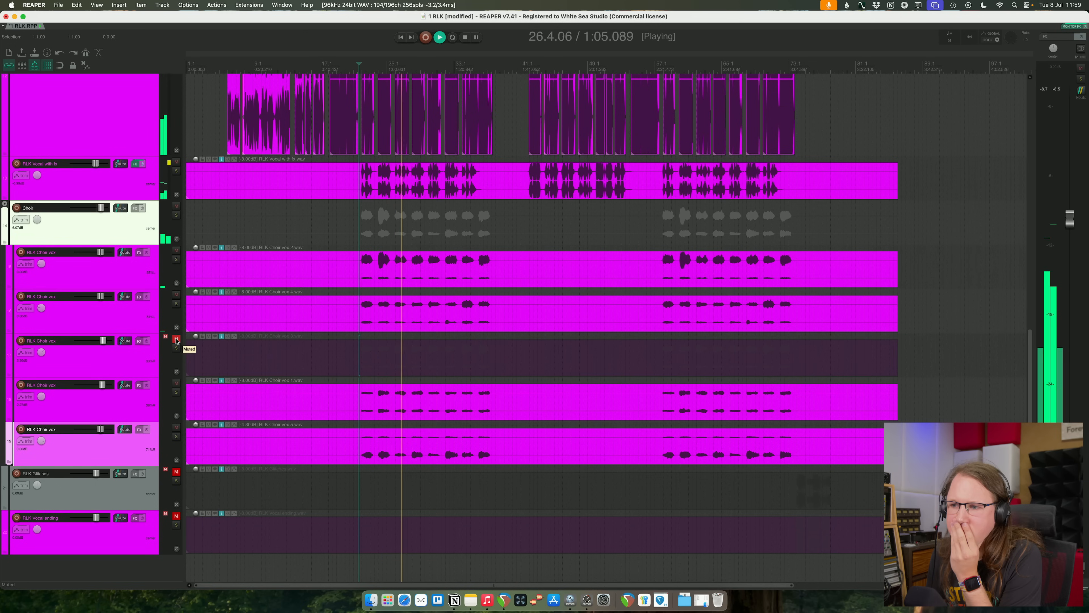
pyautogui.click(176, 339)
pyautogui.click(23, 357)
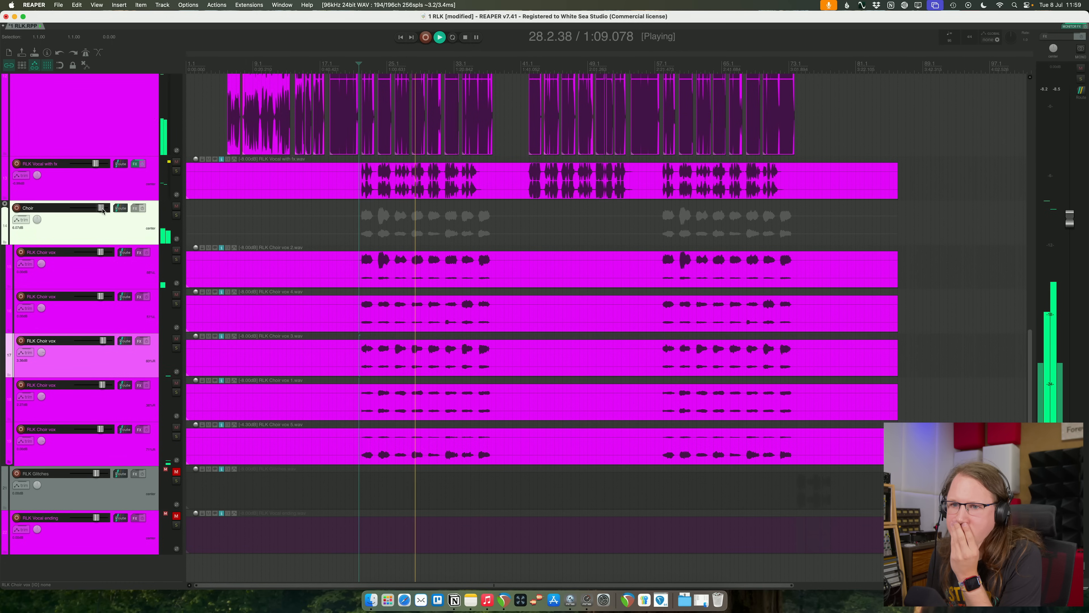
pyautogui.click(176, 294)
pyautogui.click(176, 294)
# - Pan RLK Choir vox 4 to about 12% right and adjust the panning of RLK Choir vox 2
pyautogui.click(30, 310)
pyautogui.moveTo(39, 309); pyautogui.dragTo(39, 296)
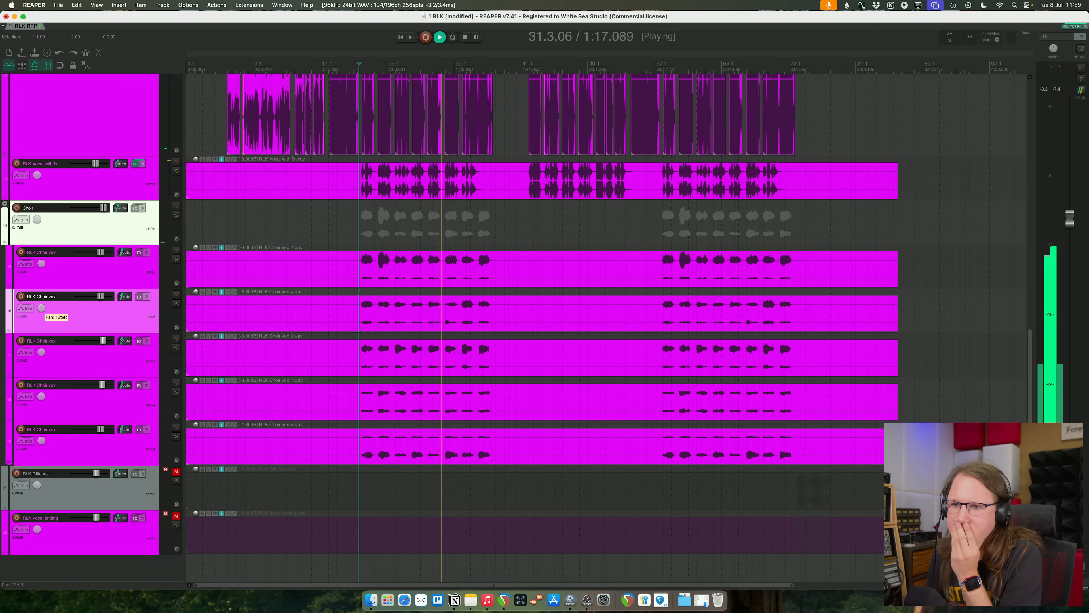
pyautogui.moveTo(41, 264); pyautogui.dragTo(42, 262)
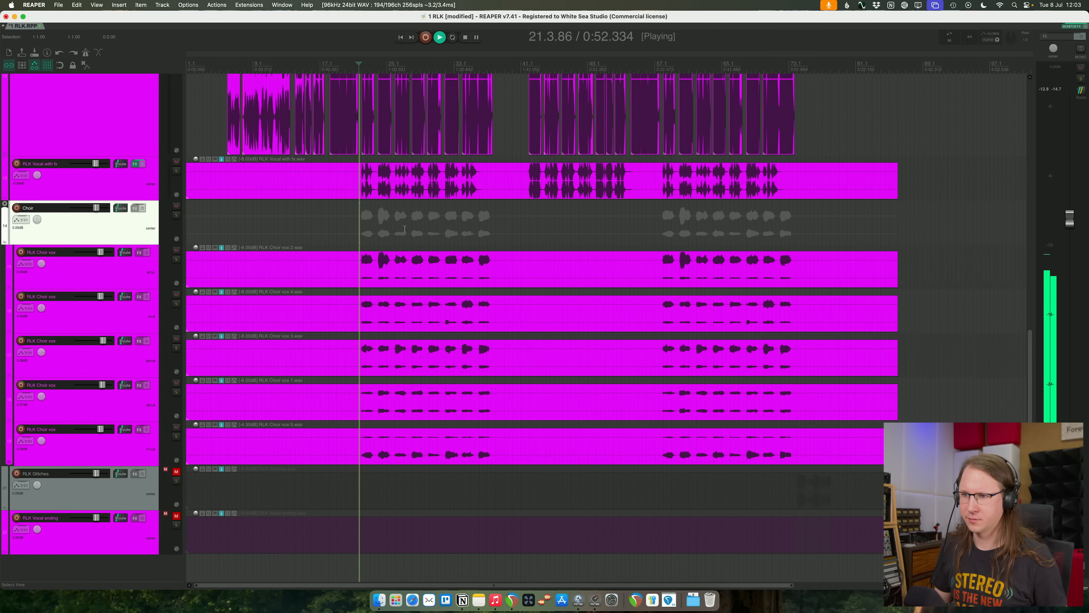
# - Look over the choir sections on the timeline and briefly toggle the Choir folder's solo during playback
pyautogui.scroll(3, 753, 215)
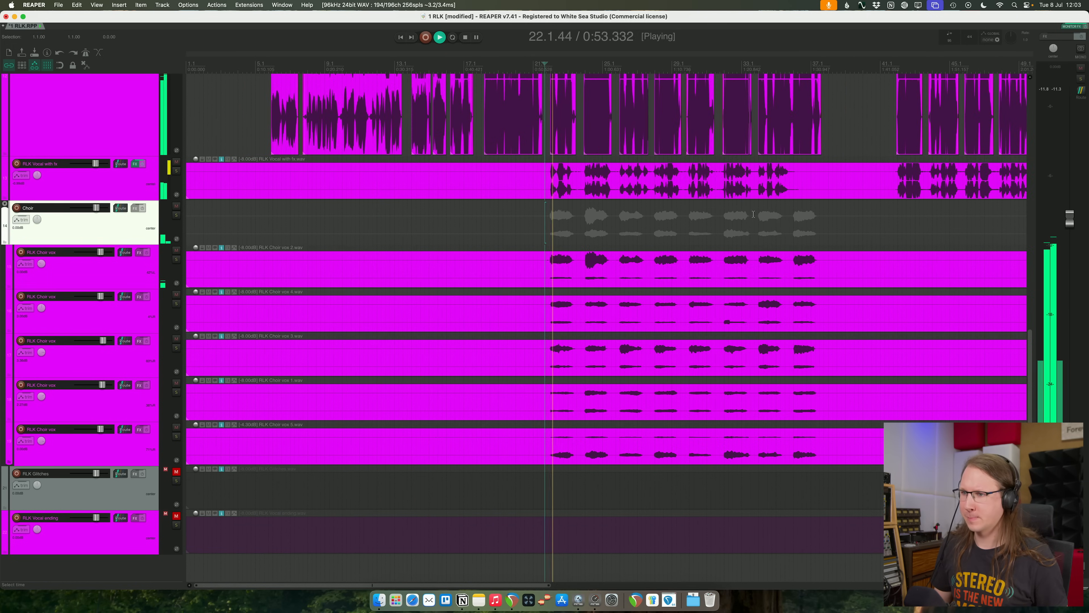
pyautogui.scroll(-5, 753, 214)
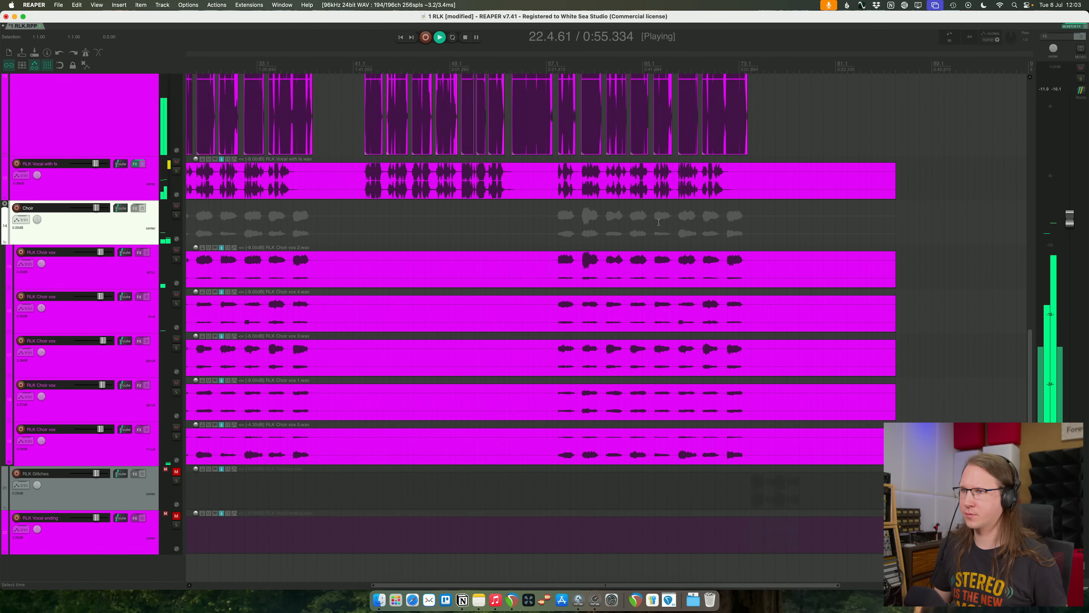
pyautogui.scroll(-3, 658, 222)
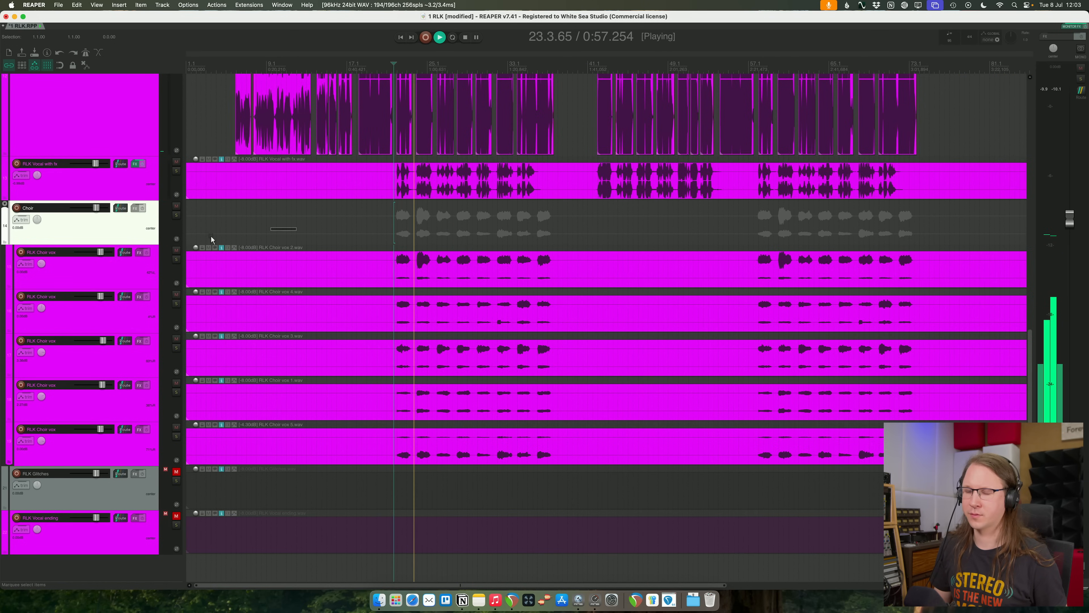
pyautogui.click(177, 216)
pyautogui.click(176, 215)
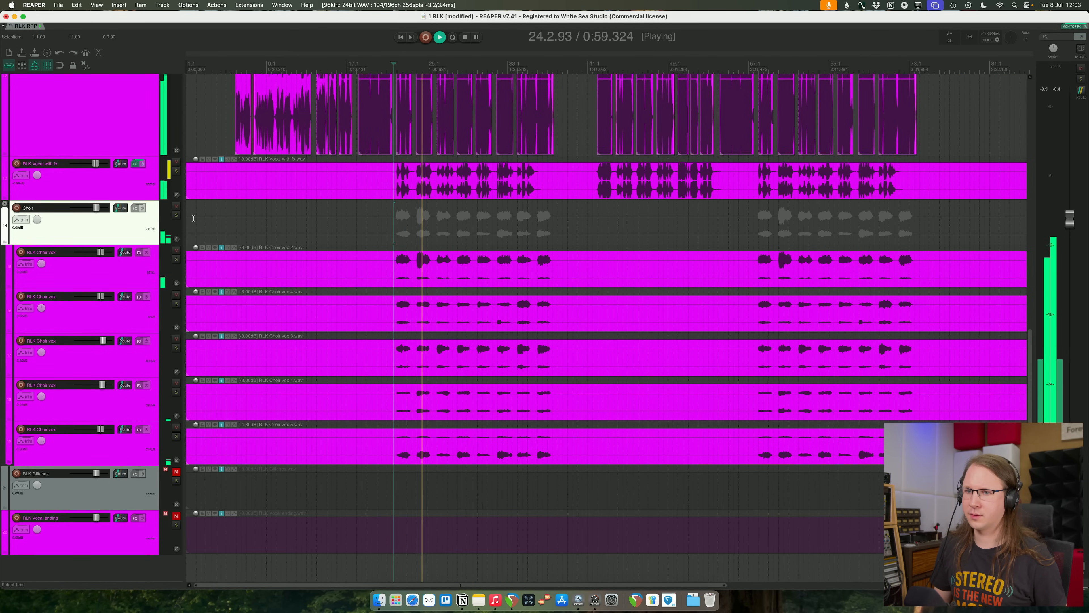
# - Solo RLK Choir vox 2, then add the other four choir voices to the solo one after another
pyautogui.click(120, 270)
pyautogui.click(176, 260)
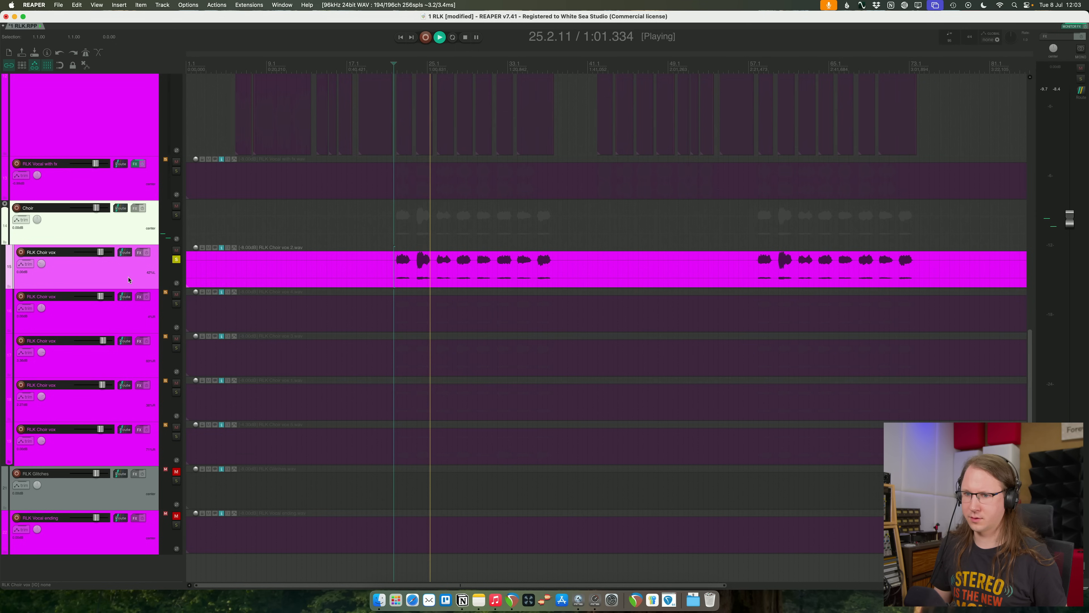
pyautogui.click(177, 303)
pyautogui.click(176, 303)
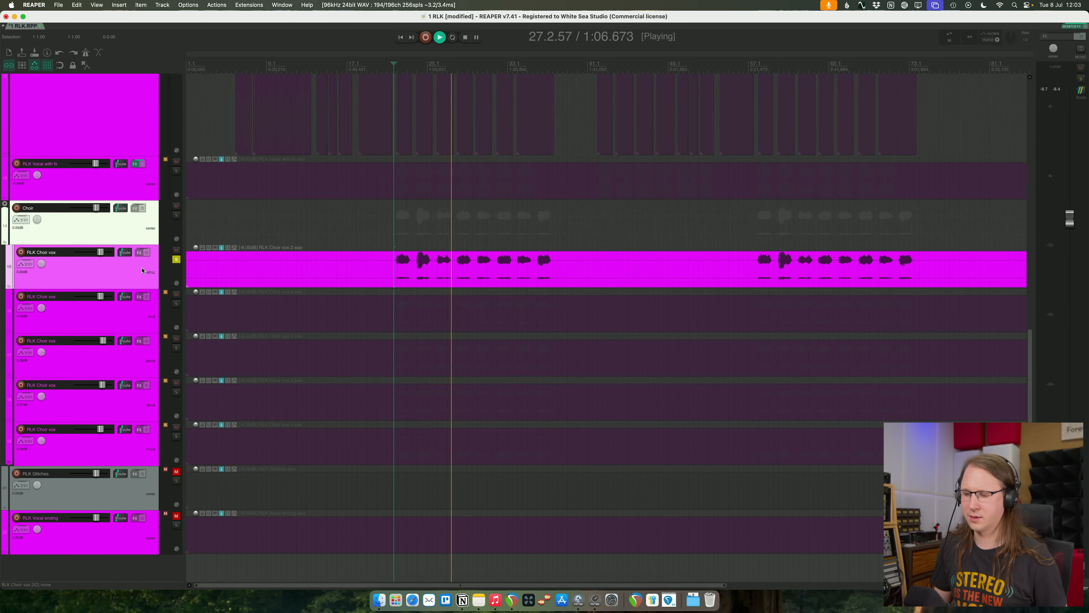
pyautogui.click(176, 303)
pyautogui.click(176, 348)
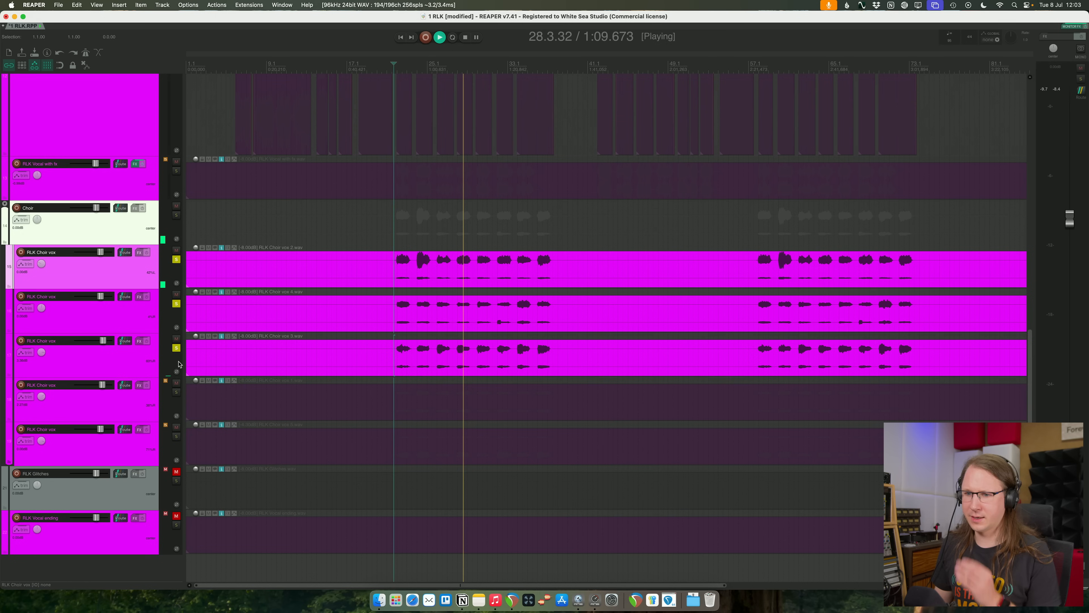
pyautogui.click(188, 396)
pyautogui.click(176, 392)
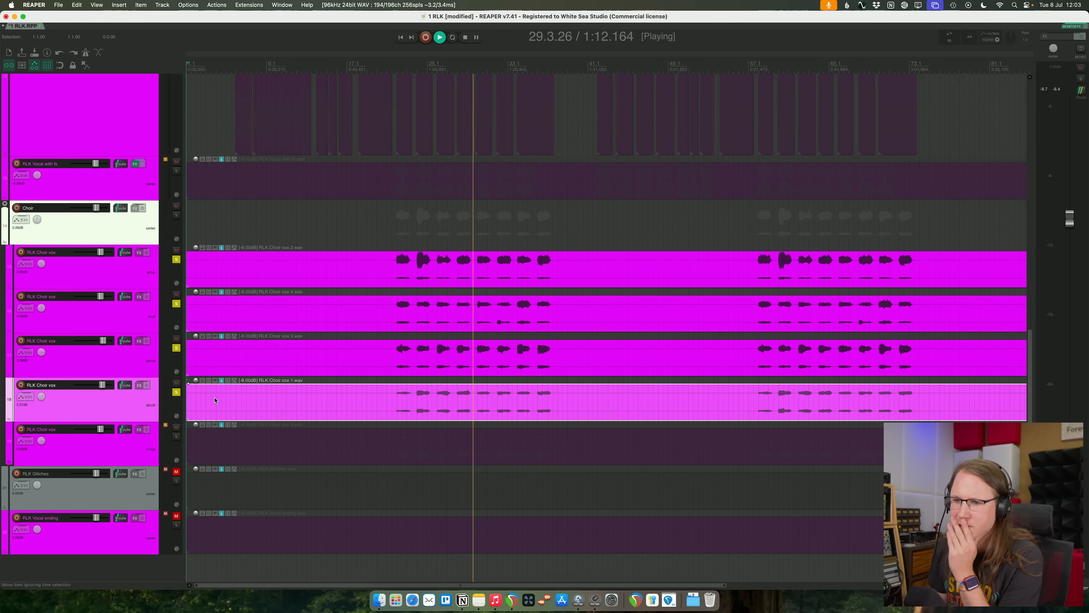
pyautogui.click(175, 437)
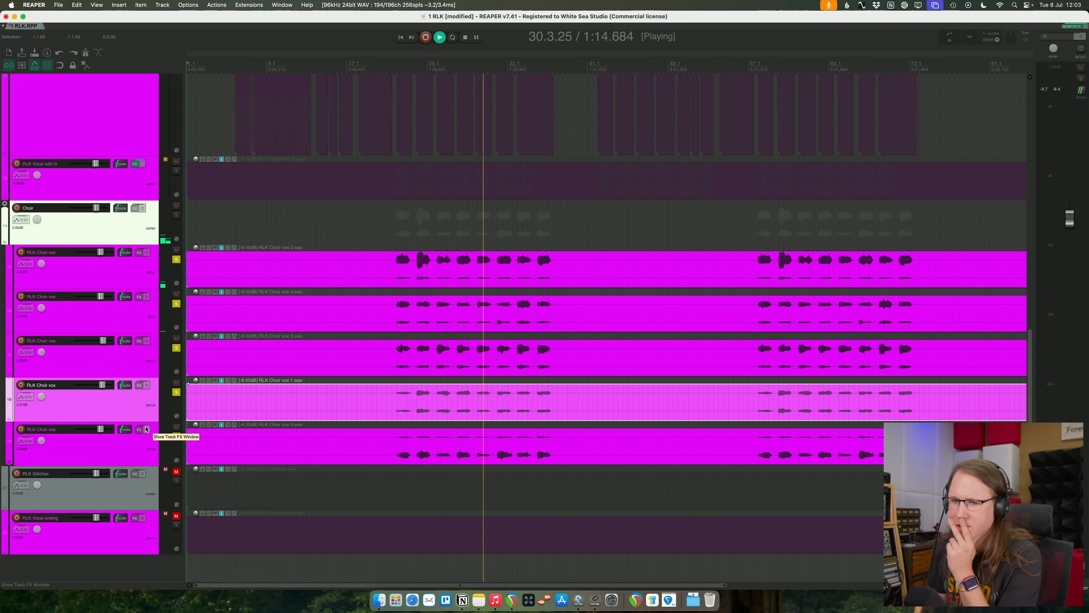
# - Add Pro-Q 4 to the Choir folder and cut about 4.4 dB around 4.3 kHz with a Q of about 1.57
pyautogui.click(127, 226)
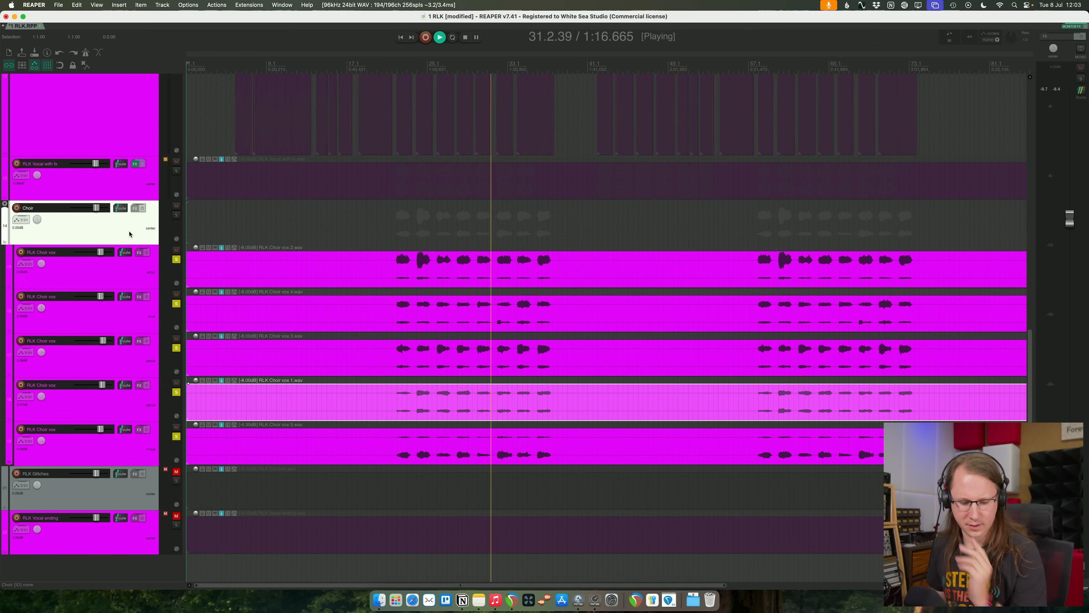
pyautogui.press('q')
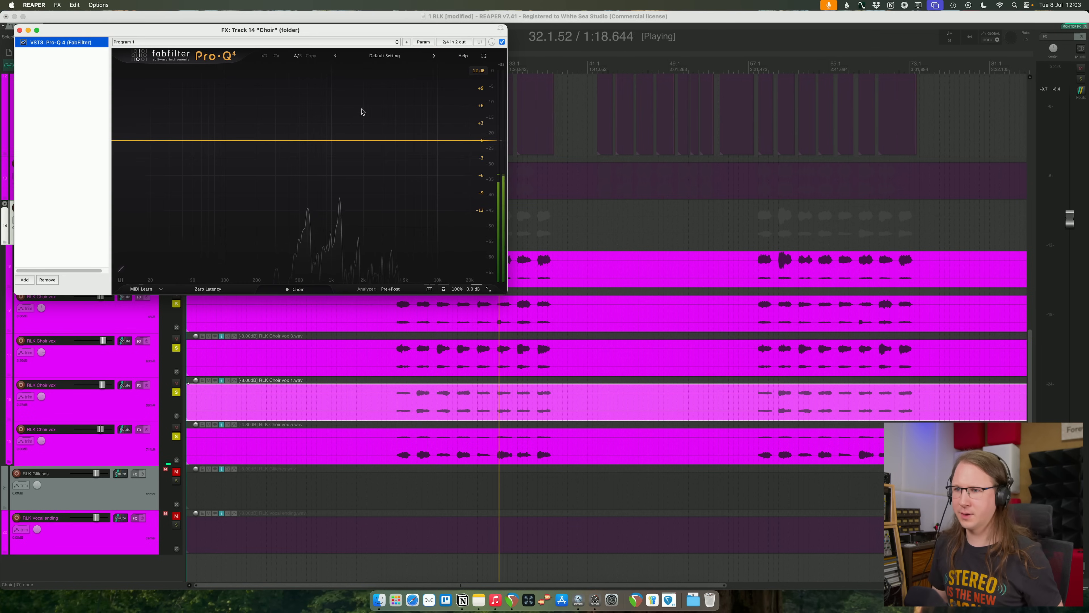
pyautogui.moveTo(391, 159); pyautogui.dragTo(401, 168)
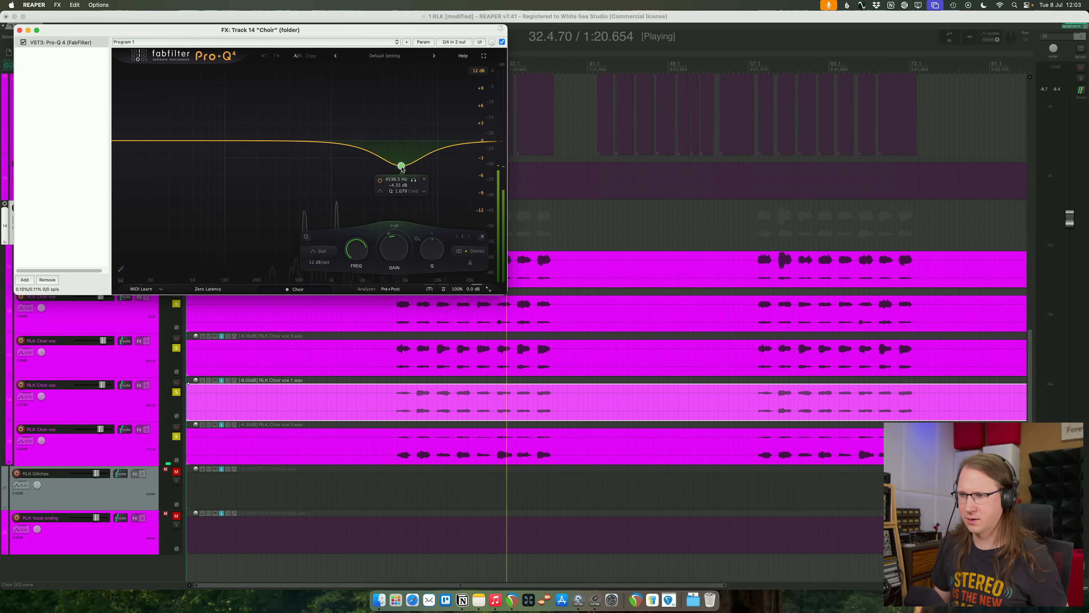
pyautogui.moveTo(301, 31); pyautogui.dragTo(509, 100)
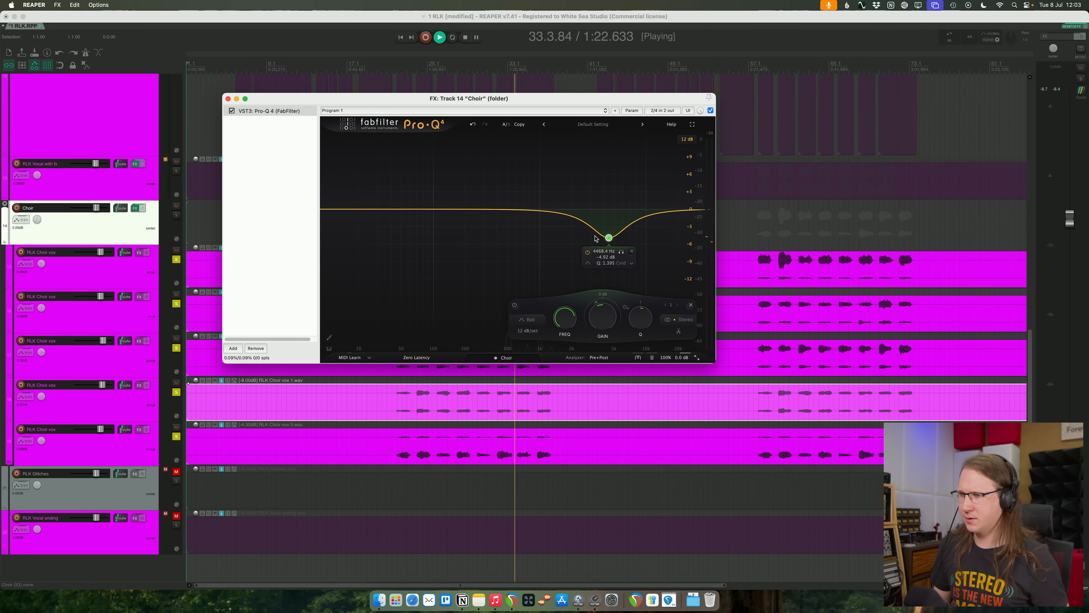
pyautogui.moveTo(609, 238); pyautogui.dragTo(605, 238)
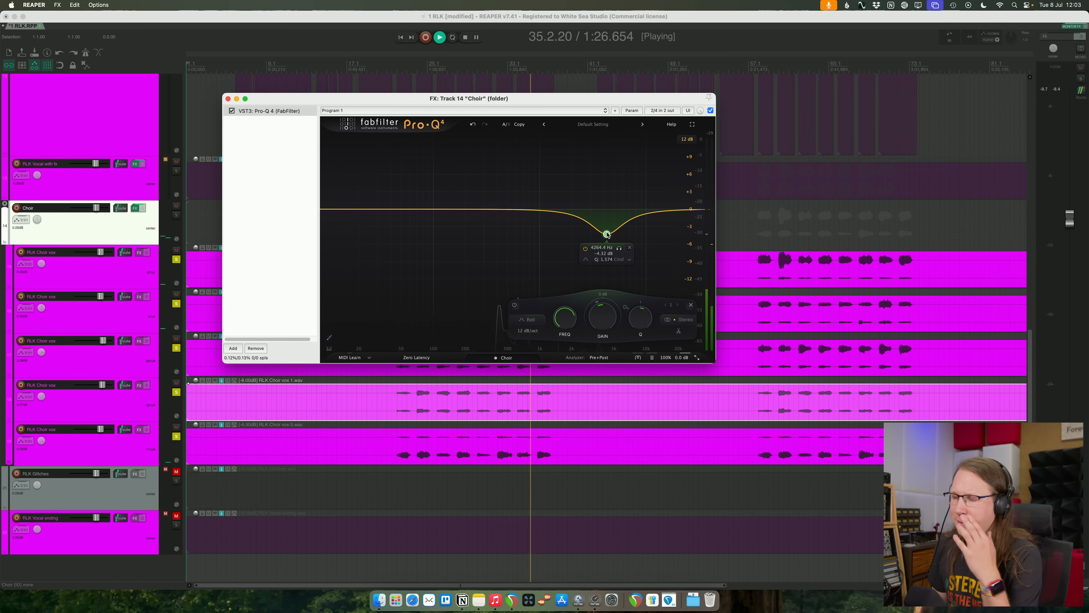
# - Add Pro-C 2 after the equalizer on the Choir folder, replay the choir from around bar 25 and adjust the compression ratio
pyautogui.click(294, 235)
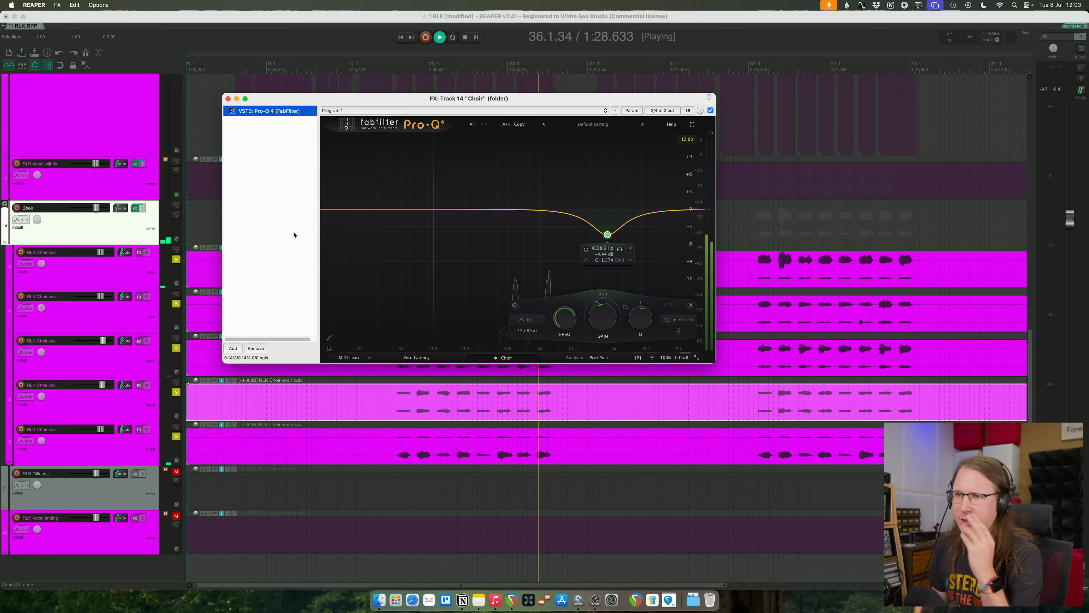
pyautogui.press('c')
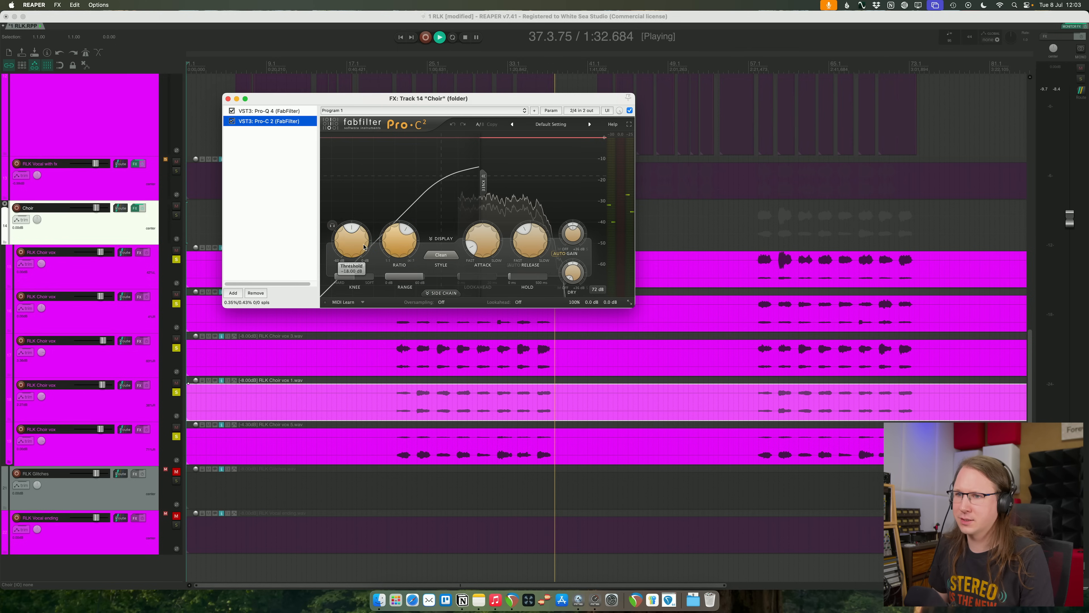
pyautogui.click(439, 72)
pyautogui.click(433, 63)
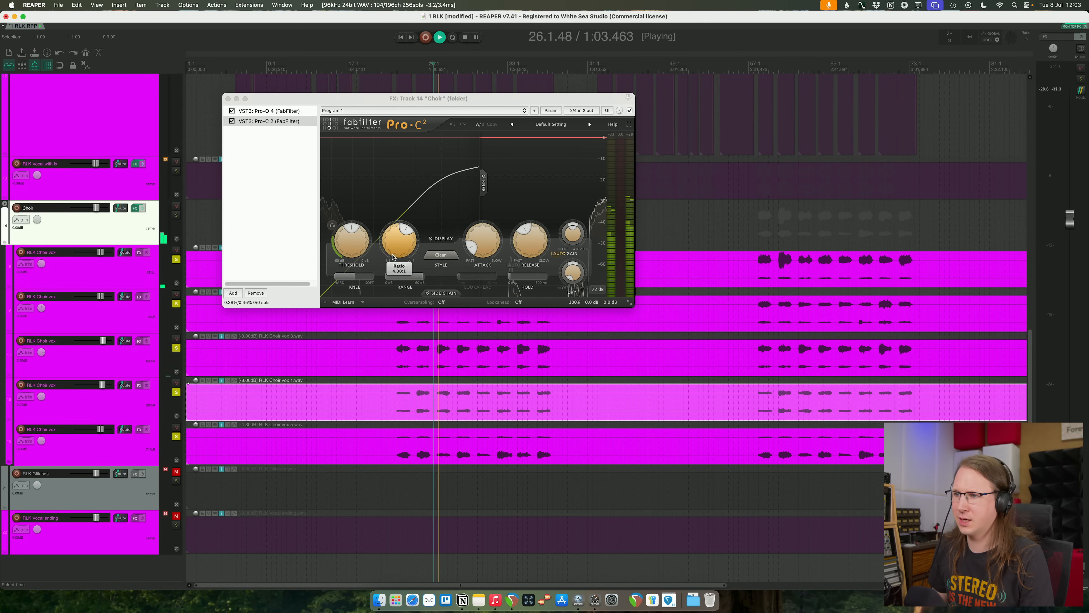
pyautogui.moveTo(401, 245); pyautogui.dragTo(400, 235)
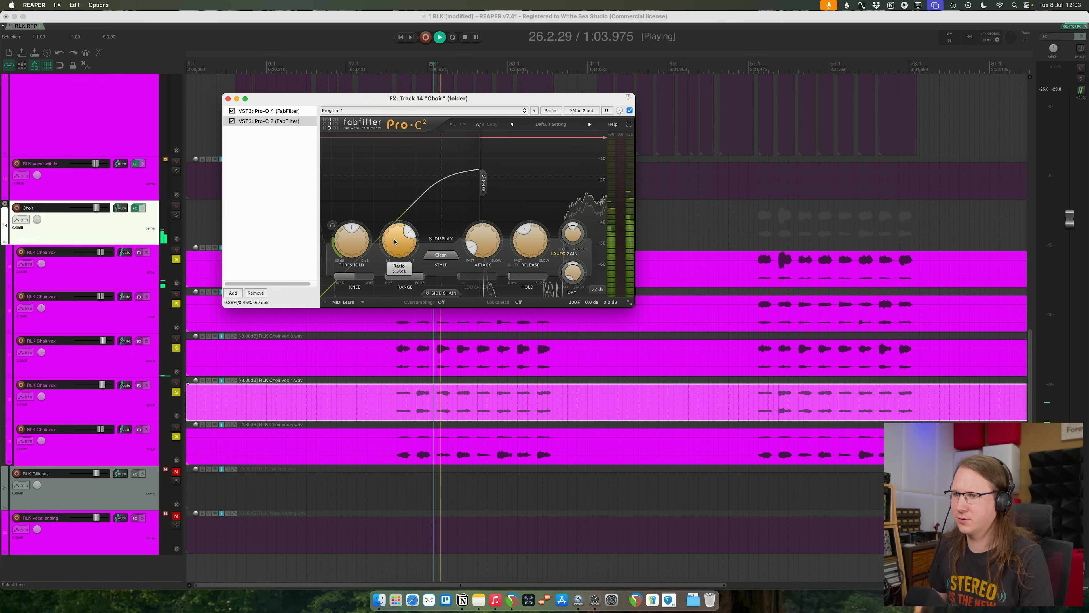
# - Try the Vocal style on the choir compressor, then set its style to Classic
pyautogui.click(441, 255)
pyautogui.click(434, 294)
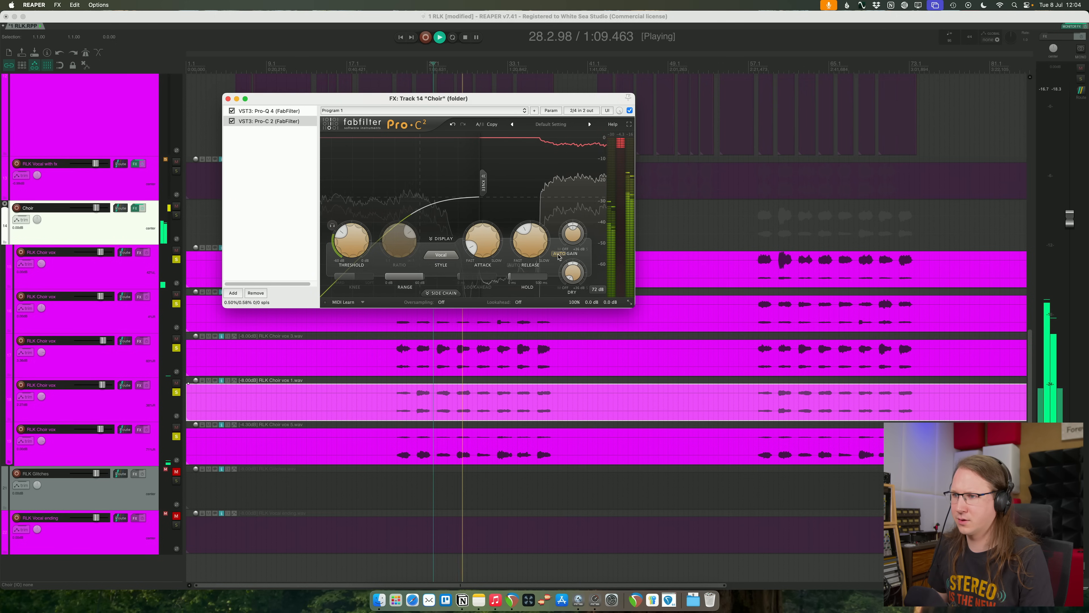
pyautogui.click(441, 254)
pyautogui.click(433, 272)
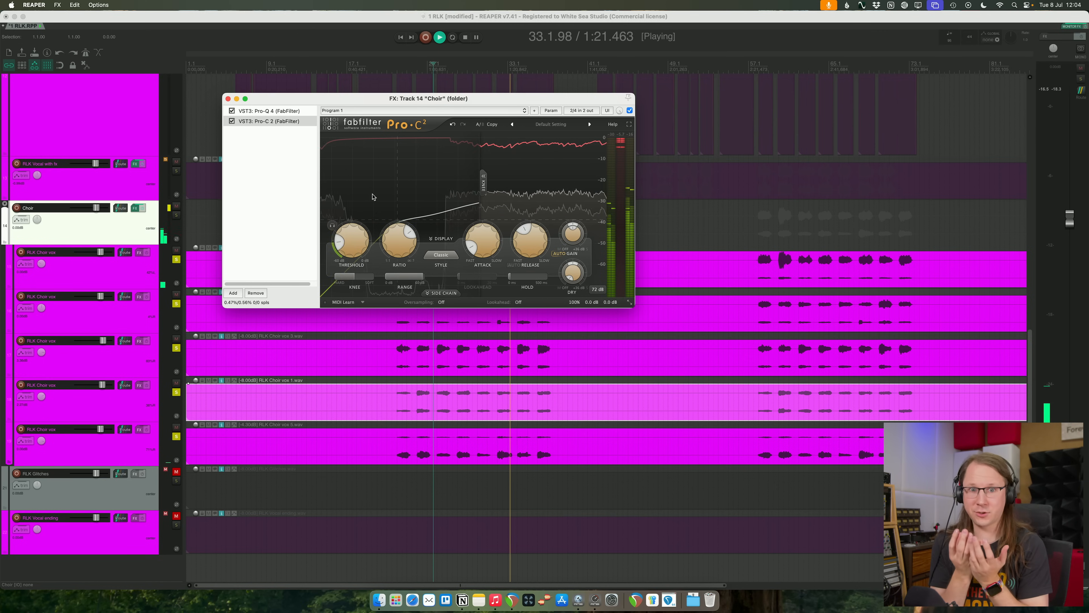
# - Clear the solos, replay the choir in the full mix and fine-tune the compressor's threshold
pyautogui.press('space')
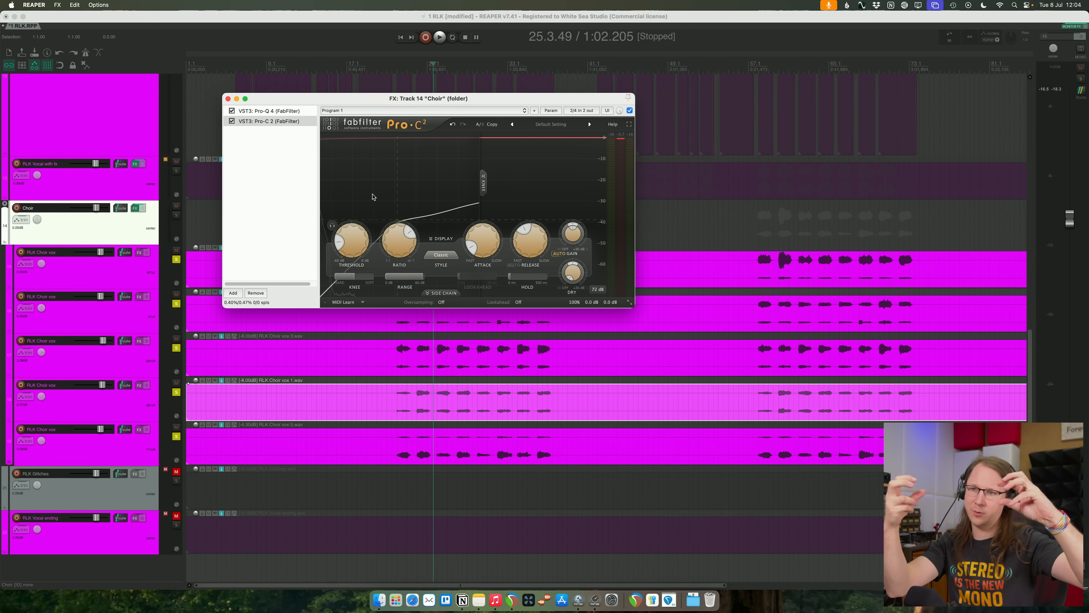
pyautogui.press('space')
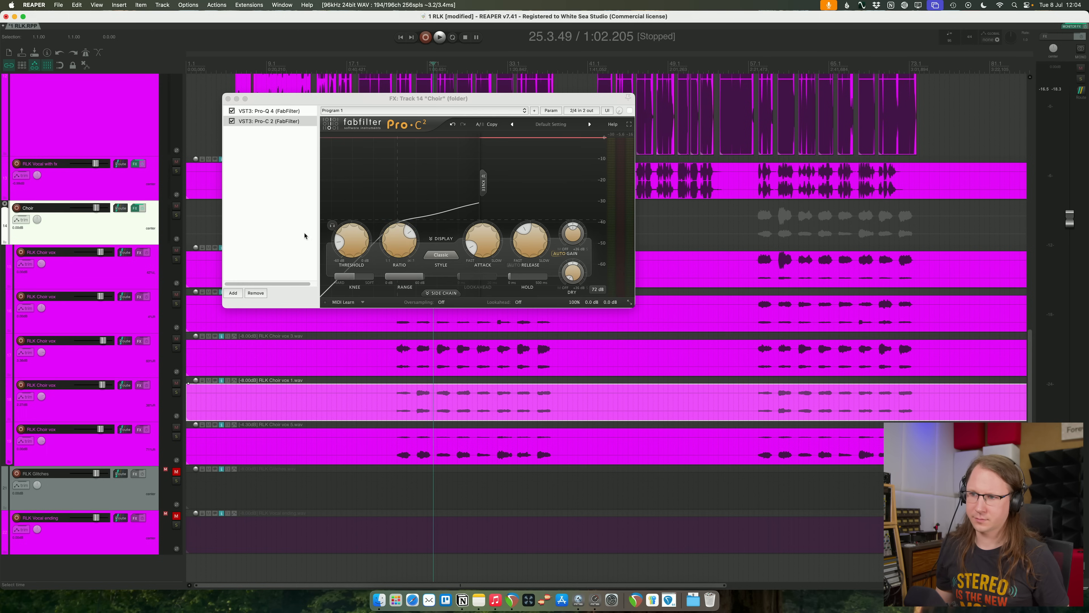
pyautogui.moveTo(360, 238); pyautogui.dragTo(363, 242)
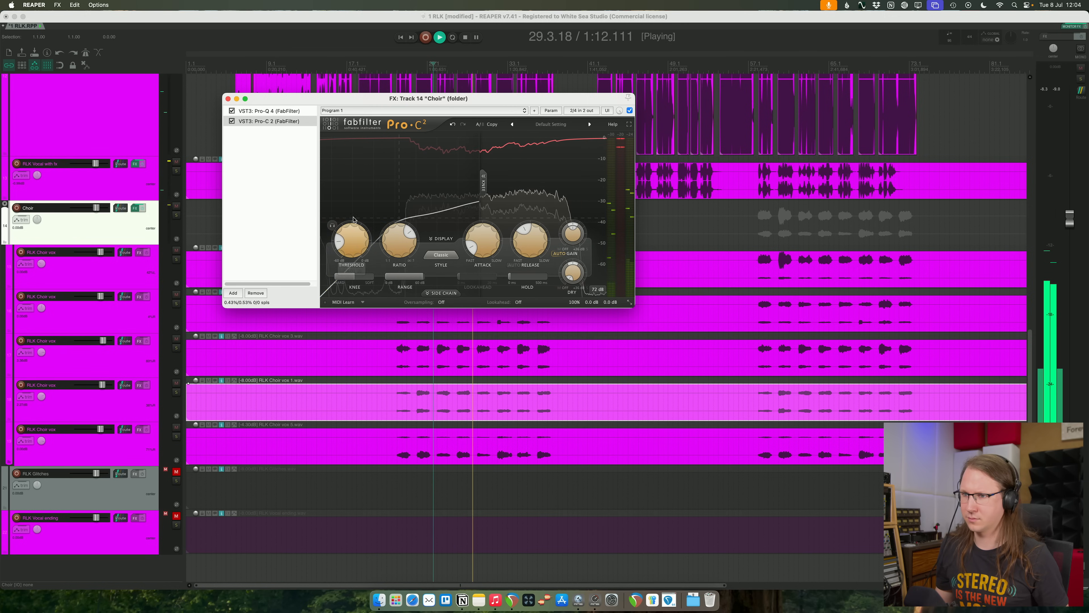
# - In smart:deess on RLK Main vocal, set the sibilant suppression to 38 and the maximum gain reduction to about -11.5, then close the effects window
pyautogui.moveTo(389, 94); pyautogui.dragTo(443, 267)
pyautogui.scroll(3, 397, 180)
pyautogui.scroll(2, 397, 181)
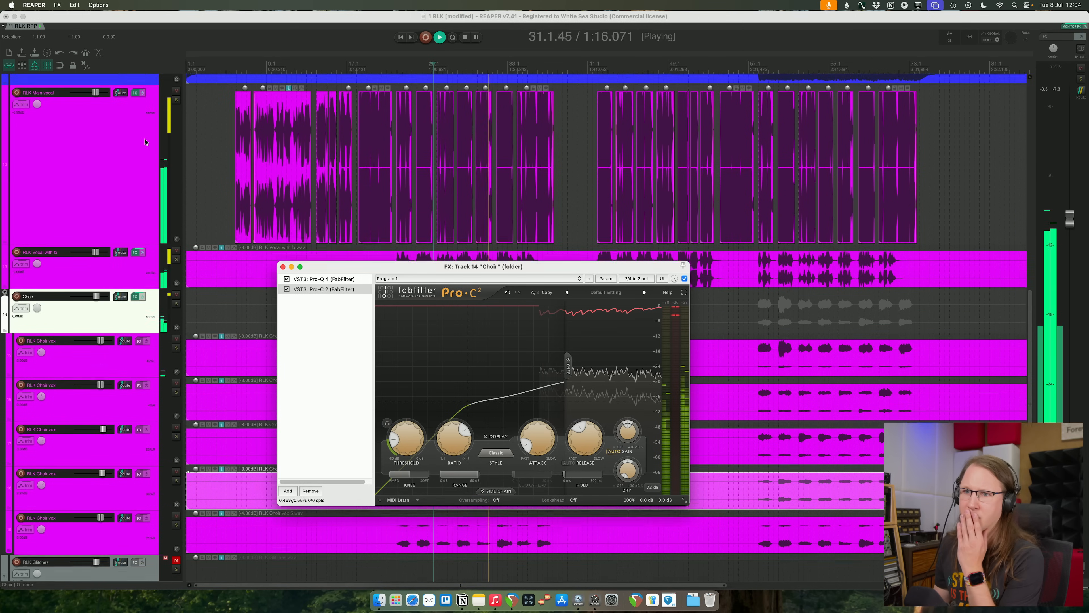
pyautogui.click(135, 115)
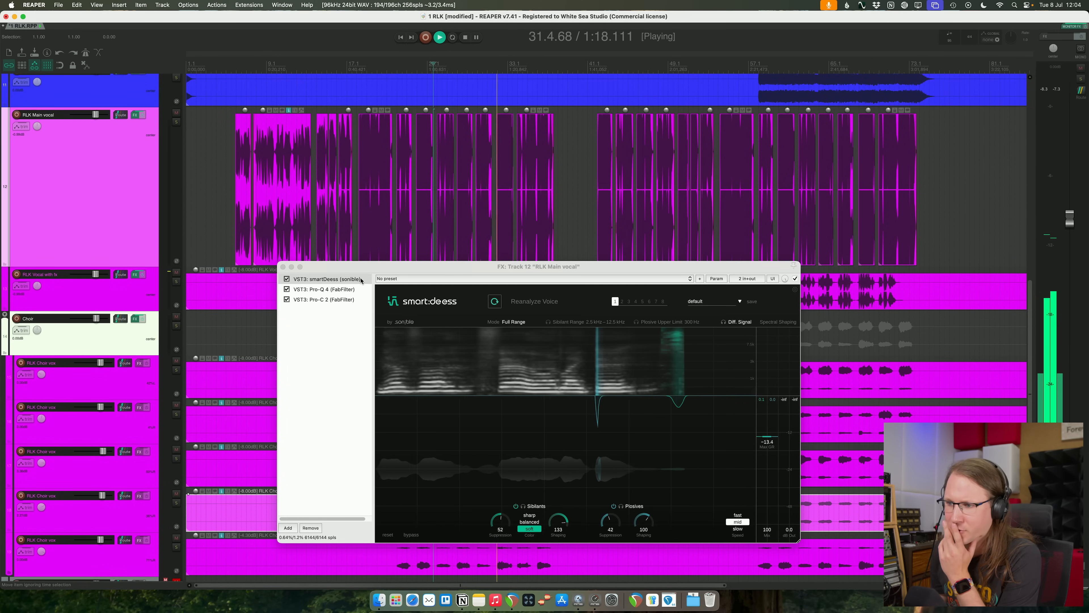
pyautogui.moveTo(500, 520); pyautogui.dragTo(503, 538)
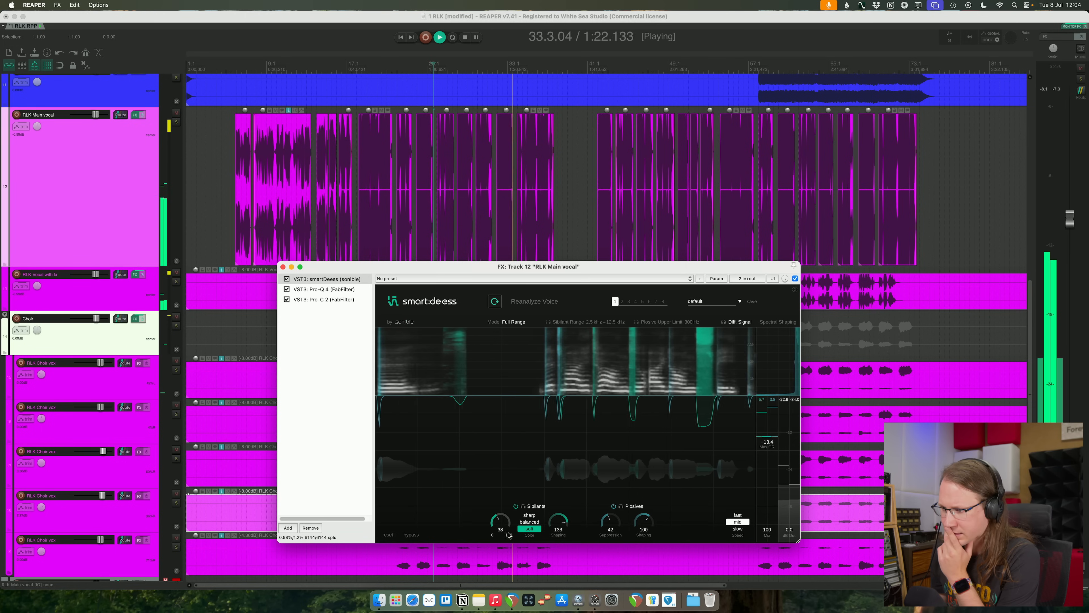
pyautogui.moveTo(768, 437); pyautogui.dragTo(768, 426)
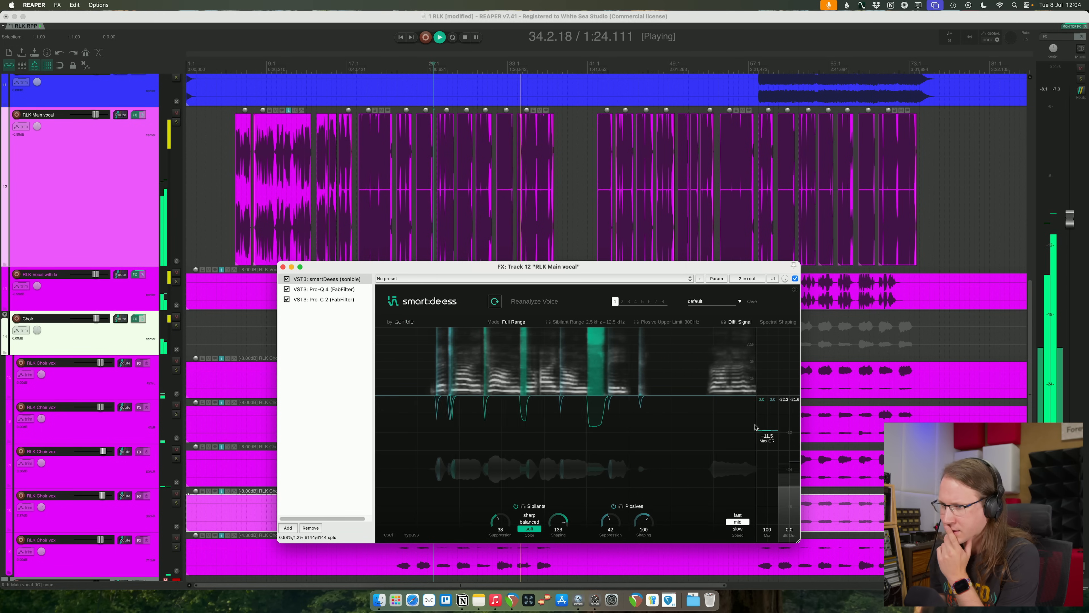
pyautogui.click(283, 267)
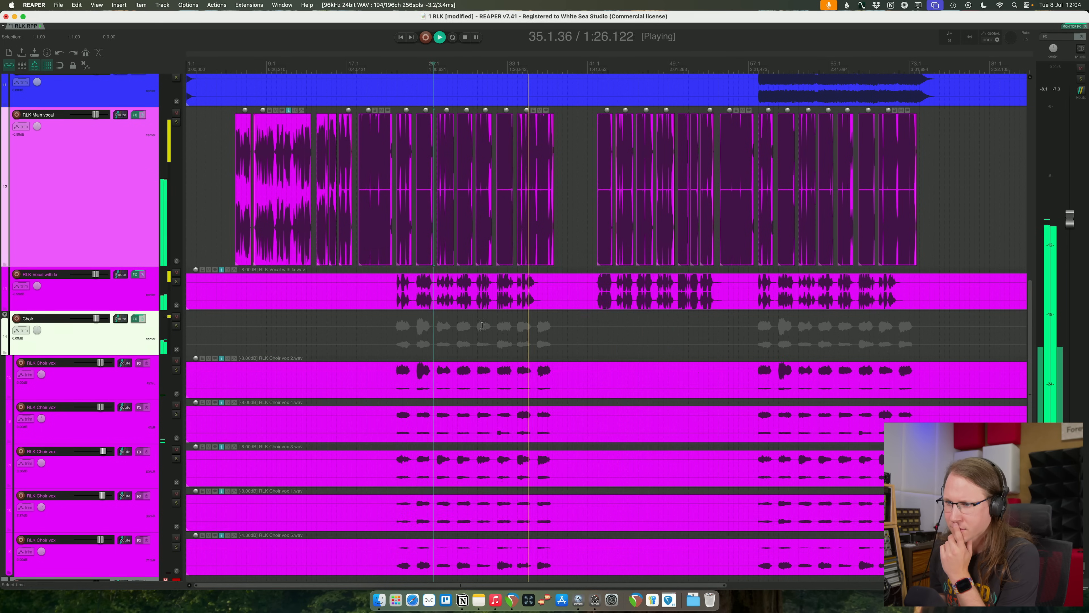
pyautogui.click(634, 340)
pyautogui.scroll(-4, 483, 326)
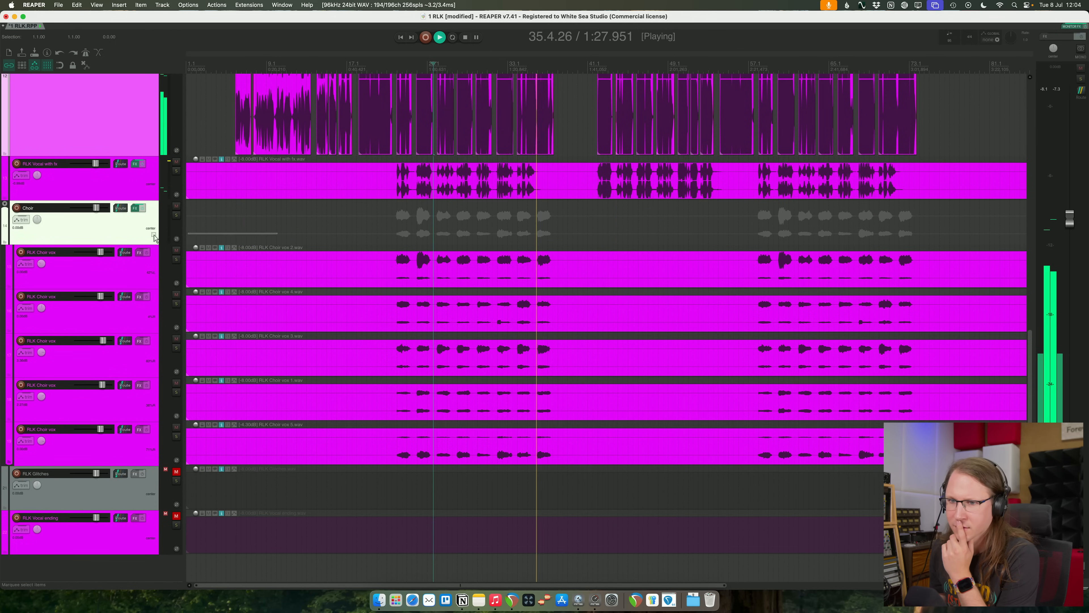
# - Try a bell boost around 310 Hz in a second Pro-Q 4 after the Choir folder's compressor, and remove that equalizer
pyautogui.click(128, 235)
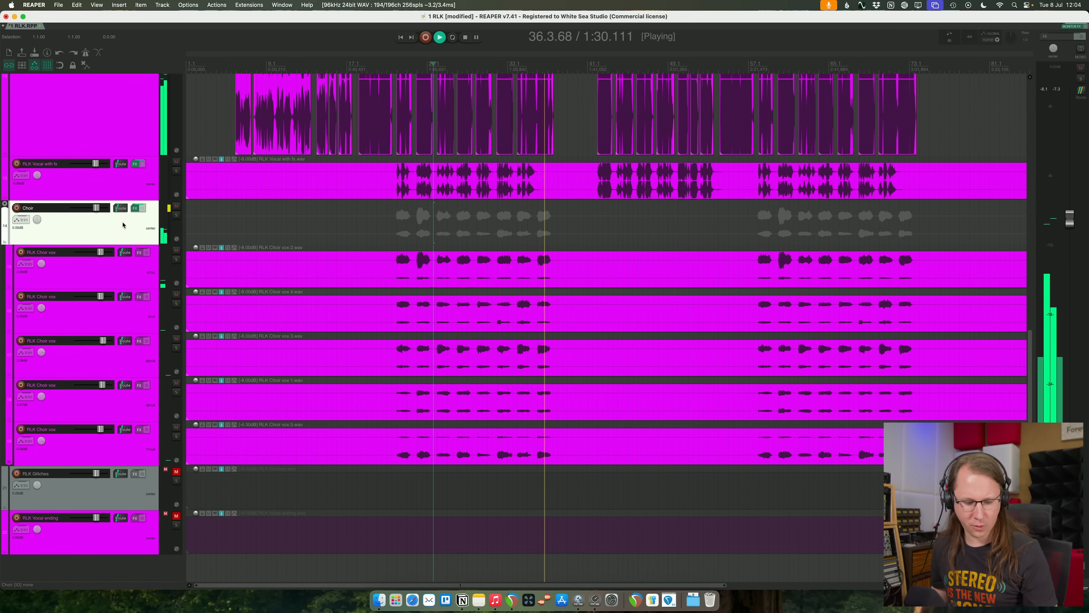
pyautogui.click(135, 209)
pyautogui.moveTo(556, 378); pyautogui.dragTo(540, 343)
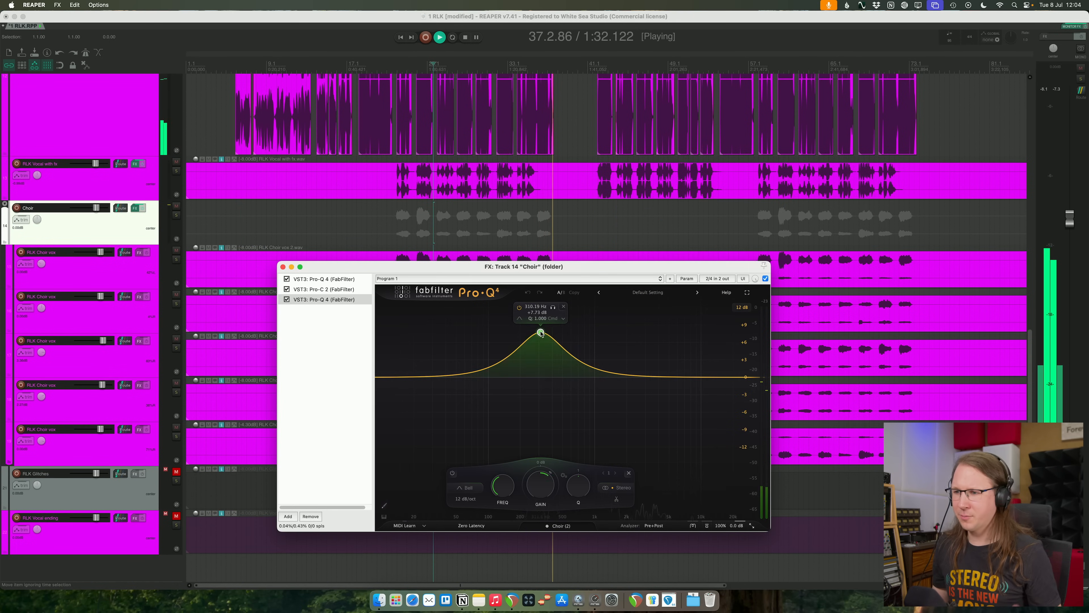
pyautogui.click(319, 519)
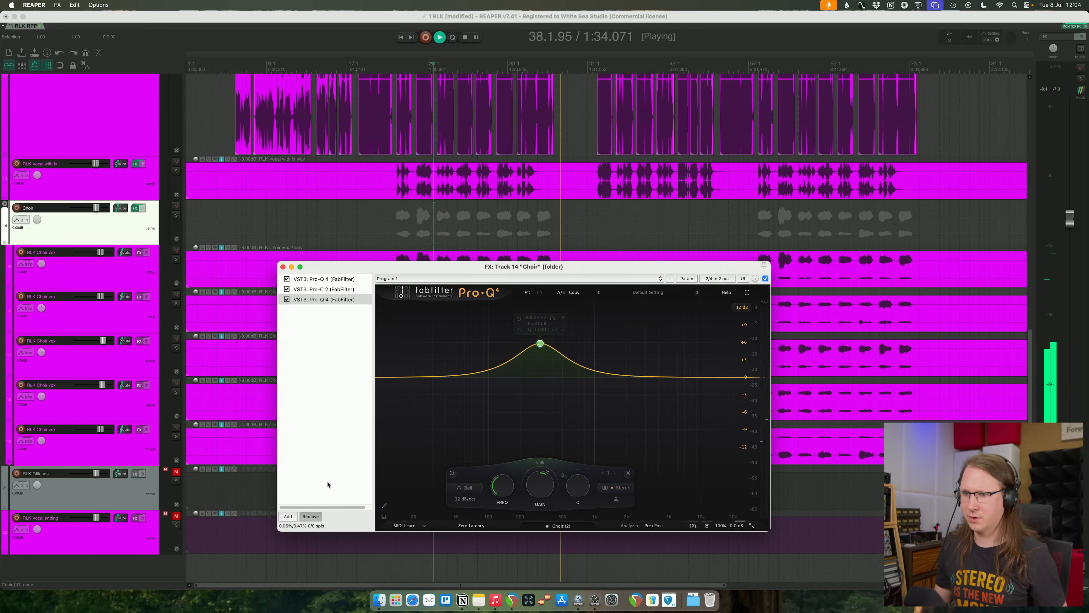
# - In the Choir folder's first Pro-Q 4, add a bell boost of about 5.6 dB near 316 Hz during playback and close the effects window
pyautogui.click(334, 279)
pyautogui.press('space')
pyautogui.press('space')
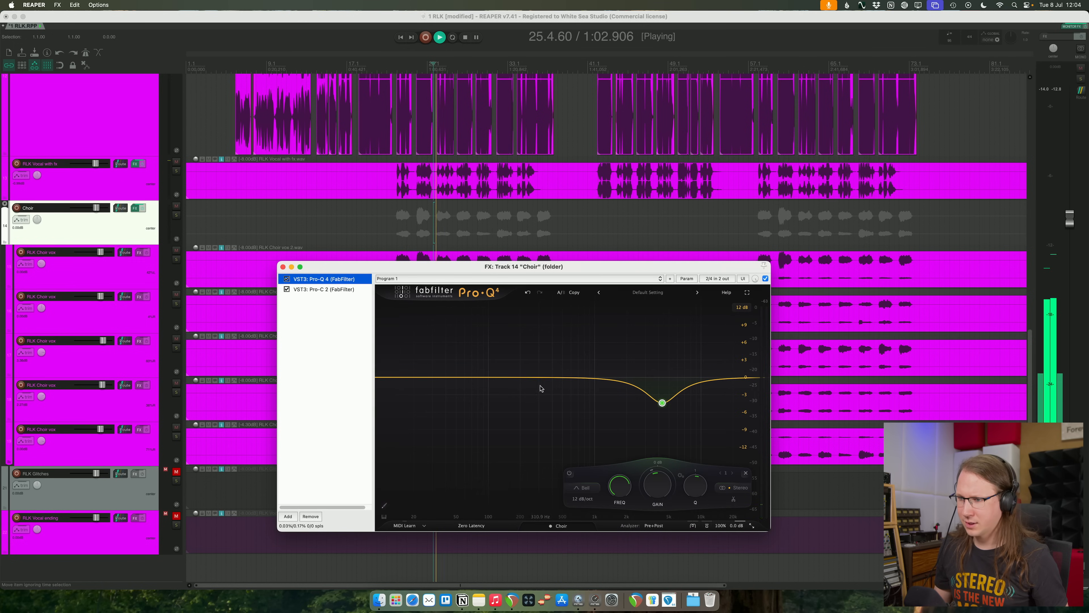
pyautogui.moveTo(537, 378); pyautogui.dragTo(542, 344)
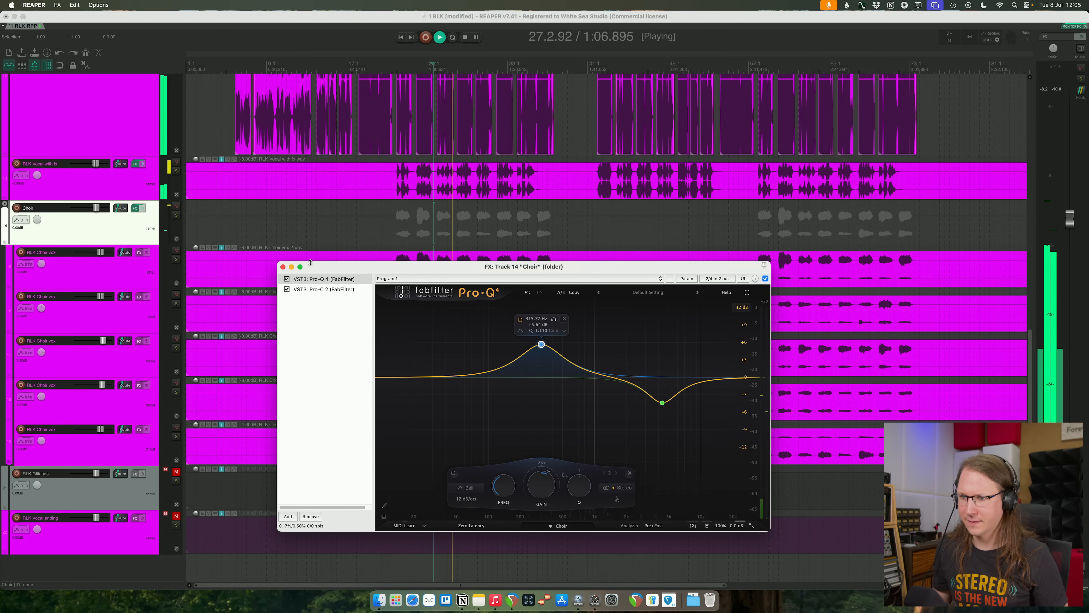
pyautogui.click(282, 266)
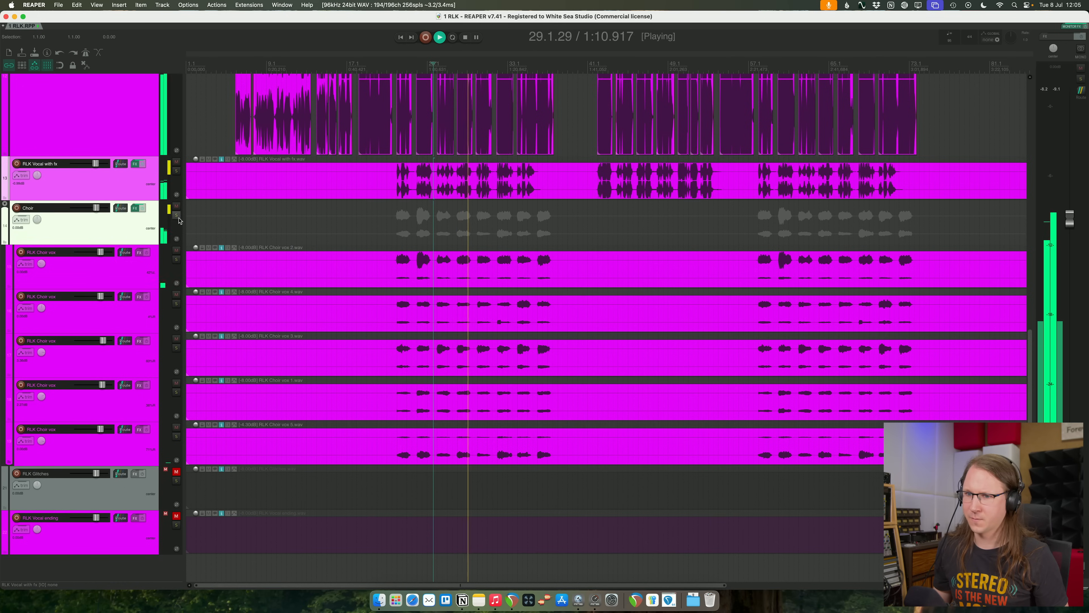
# - Solo the Choir folder and put the VST3 smartReverb2 on all five RLK Choir vox tracks
pyautogui.click(176, 215)
pyautogui.press('space')
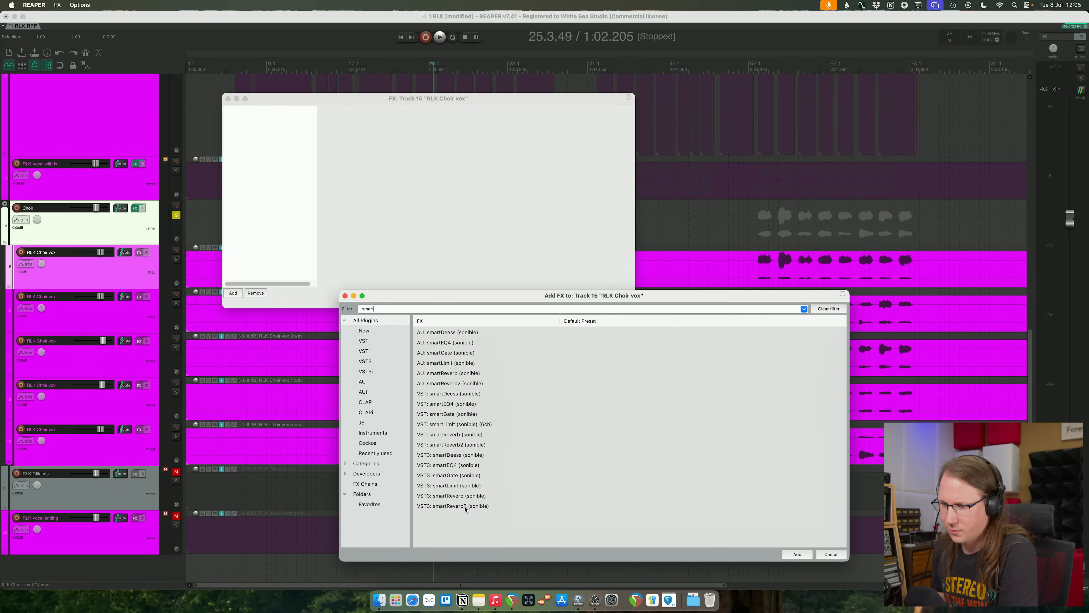
pyautogui.click(467, 506)
pyautogui.press('Return')
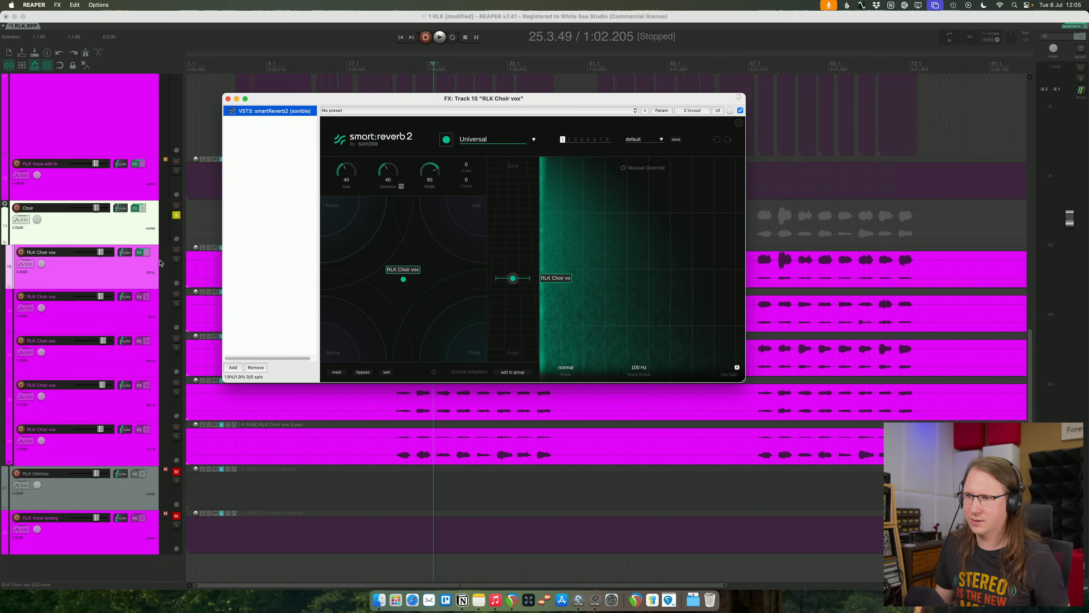
pyautogui.click(140, 254)
pyautogui.moveTo(141, 341); pyautogui.dragTo(135, 436)
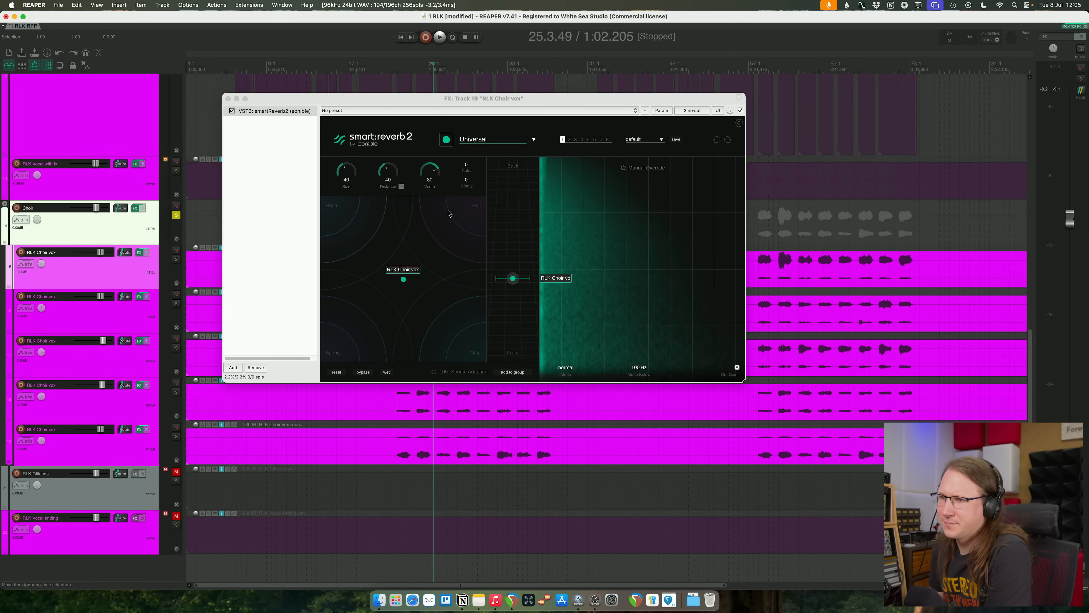
# - Create a smart:reverb 2 group named BackingVox and add the other four choir instances to it
pyautogui.click(511, 371)
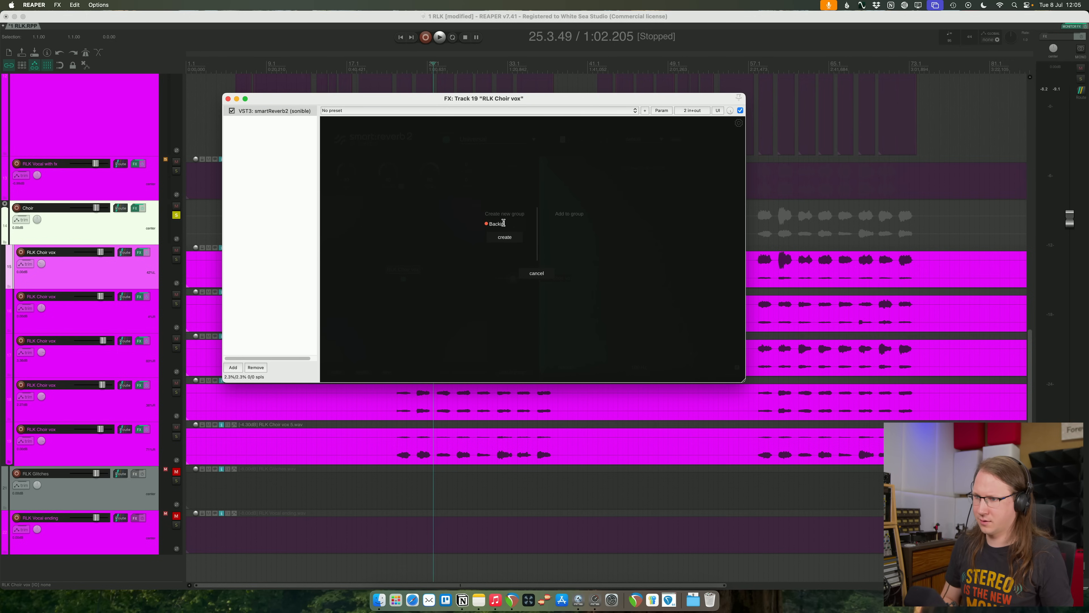
pyautogui.press('Return')
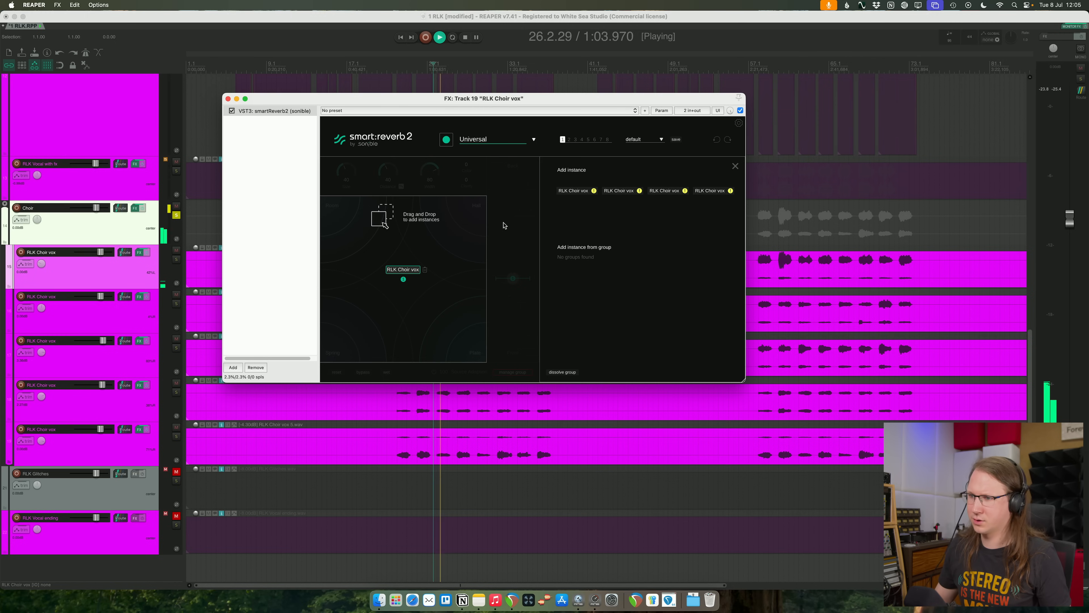
pyautogui.press('space')
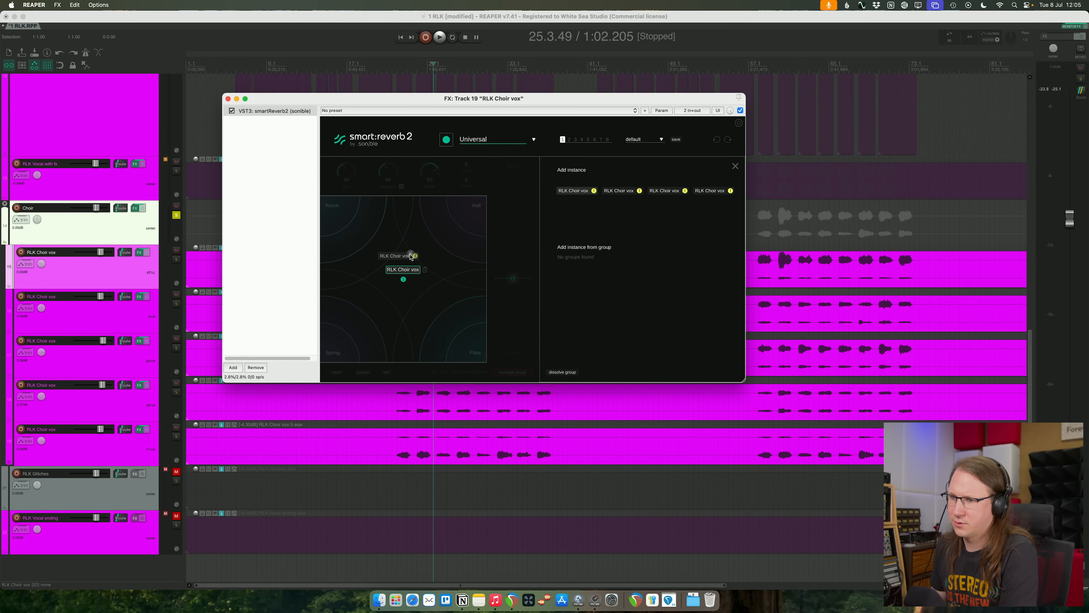
pyautogui.moveTo(614, 194); pyautogui.dragTo(442, 224)
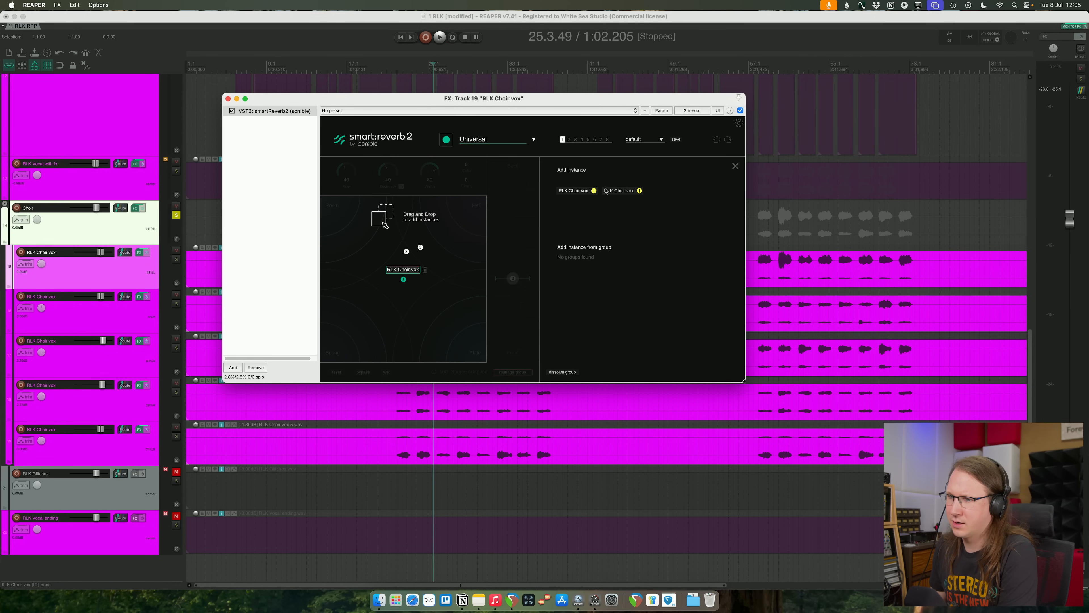
pyautogui.click(736, 167)
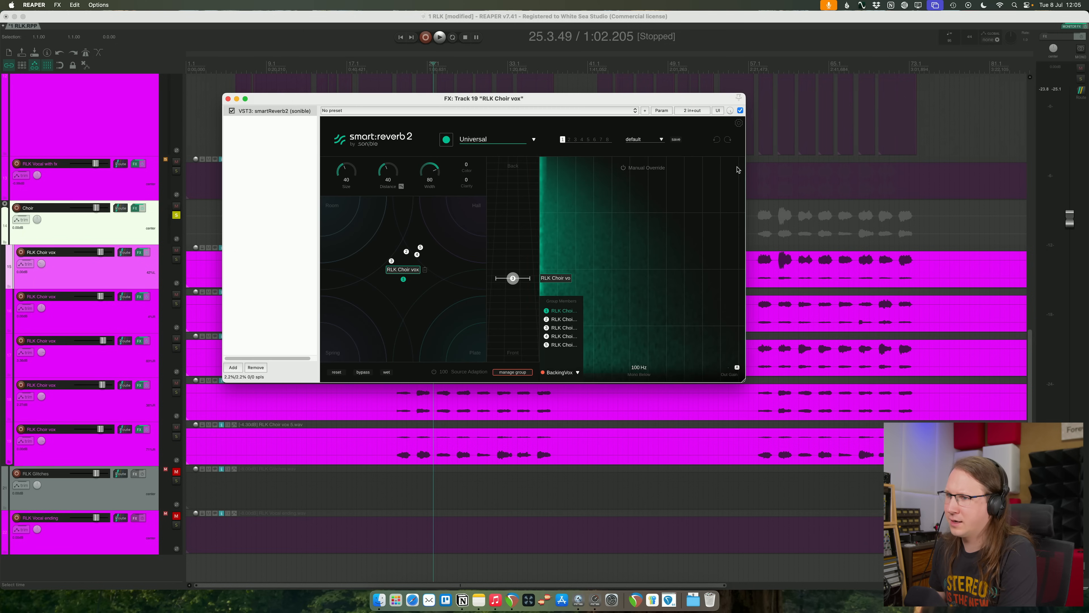
# - Play the choir and move all five group members to the upper middle of the reverb character map, between Room and Hall
pyautogui.click(418, 254)
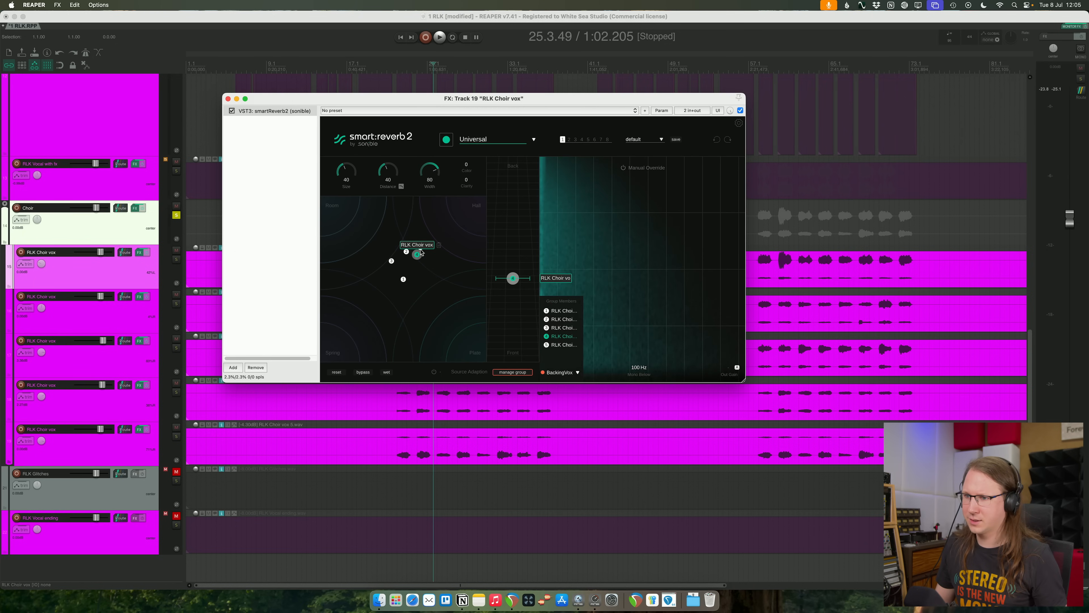
pyautogui.moveTo(384, 272); pyautogui.dragTo(368, 306)
pyautogui.moveTo(392, 262); pyautogui.dragTo(386, 275)
pyautogui.press('space')
pyautogui.click(432, 228)
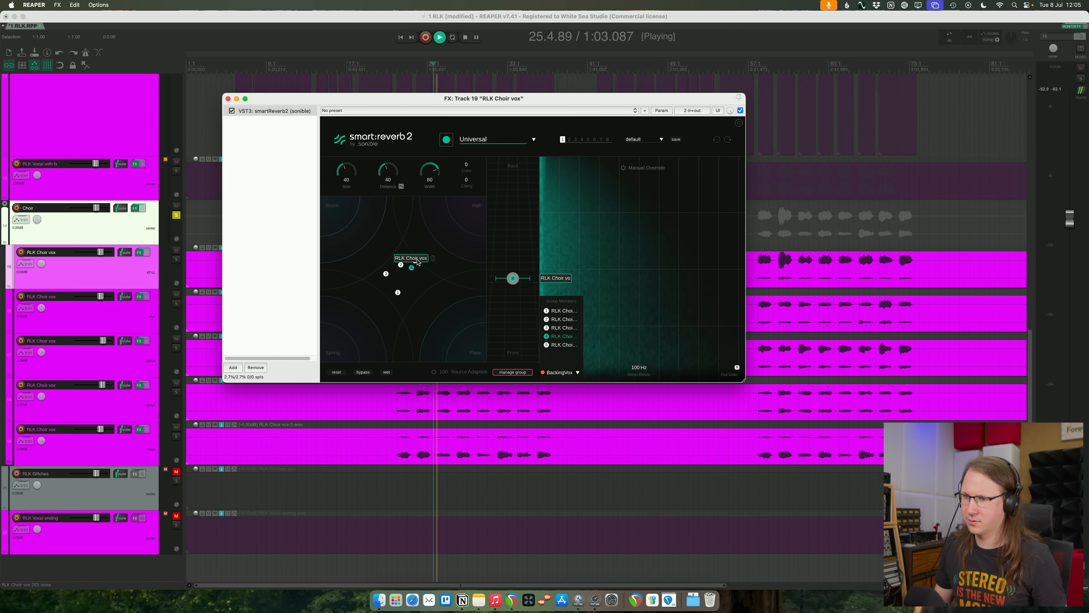
pyautogui.moveTo(411, 268)
pyautogui.mouseDown()
pyautogui.moveTo(403, 280)
pyautogui.moveTo(418, 274)
pyautogui.moveTo(413, 263)
pyautogui.moveTo(349, 336)
pyautogui.moveTo(349, 229)
pyautogui.moveTo(404, 230)
pyautogui.moveTo(403, 218)
pyautogui.mouseUp()
pyautogui.press('super+a')
pyautogui.click(419, 243)
pyautogui.press('super+a')
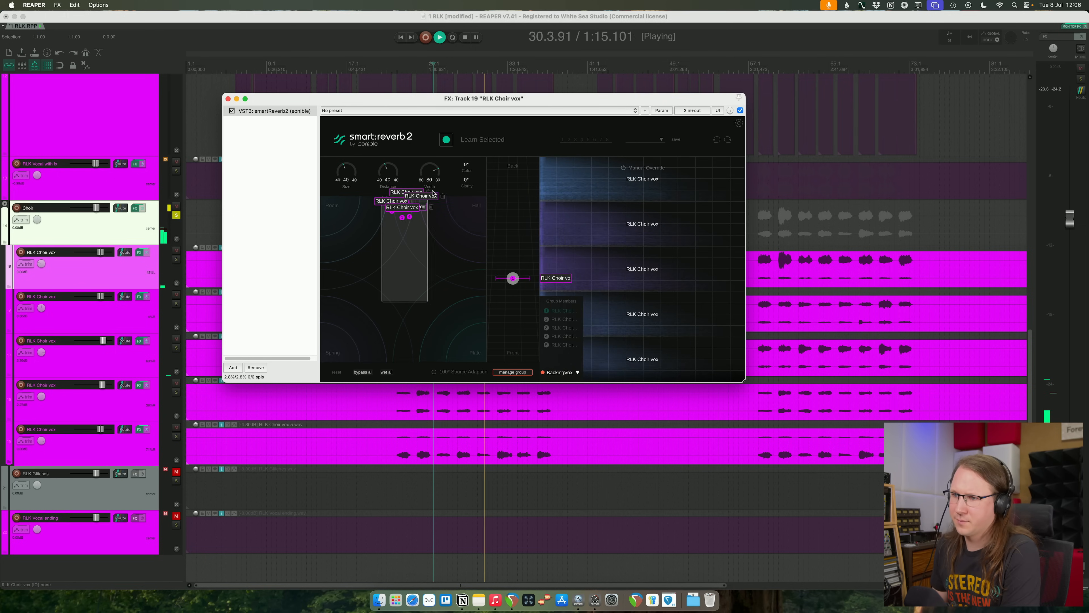
# - For all grouped choir reverbs, set the distance to about 62, the width to about 93 and the size to 31
pyautogui.moveTo(513, 276)
pyautogui.mouseDown()
pyautogui.moveTo(513, 159)
pyautogui.moveTo(519, 265)
pyautogui.mouseUp()
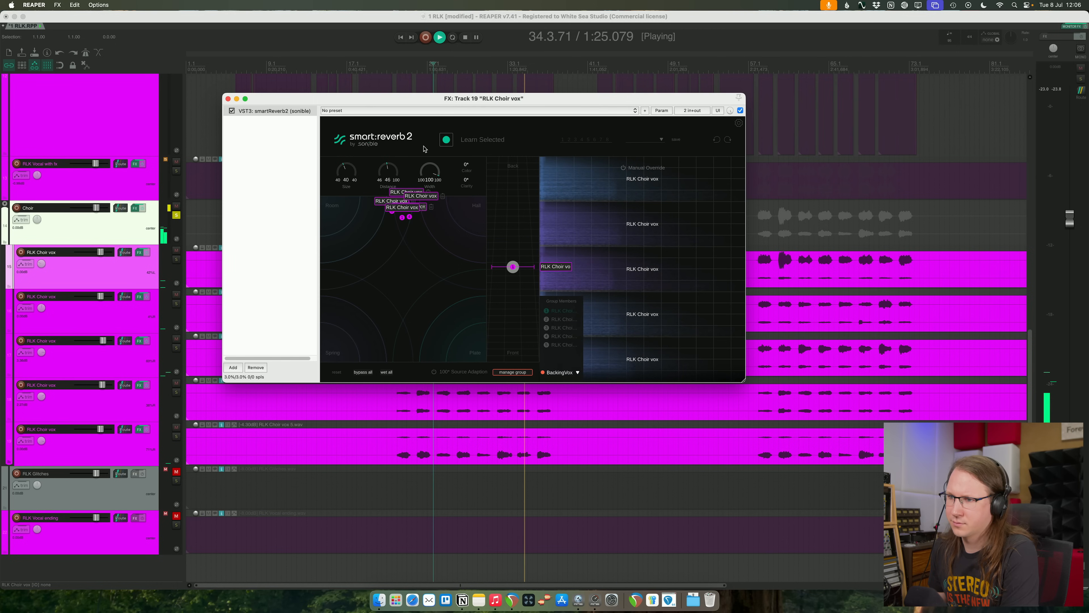
pyautogui.moveTo(513, 275); pyautogui.dragTo(514, 229)
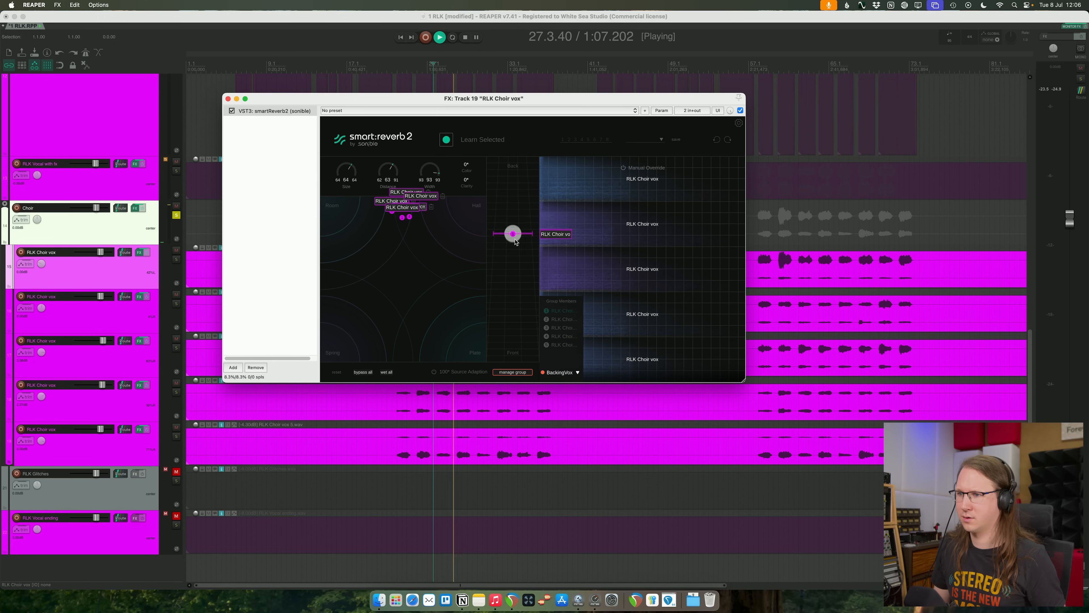
pyautogui.moveTo(346, 179); pyautogui.dragTo(348, 209)
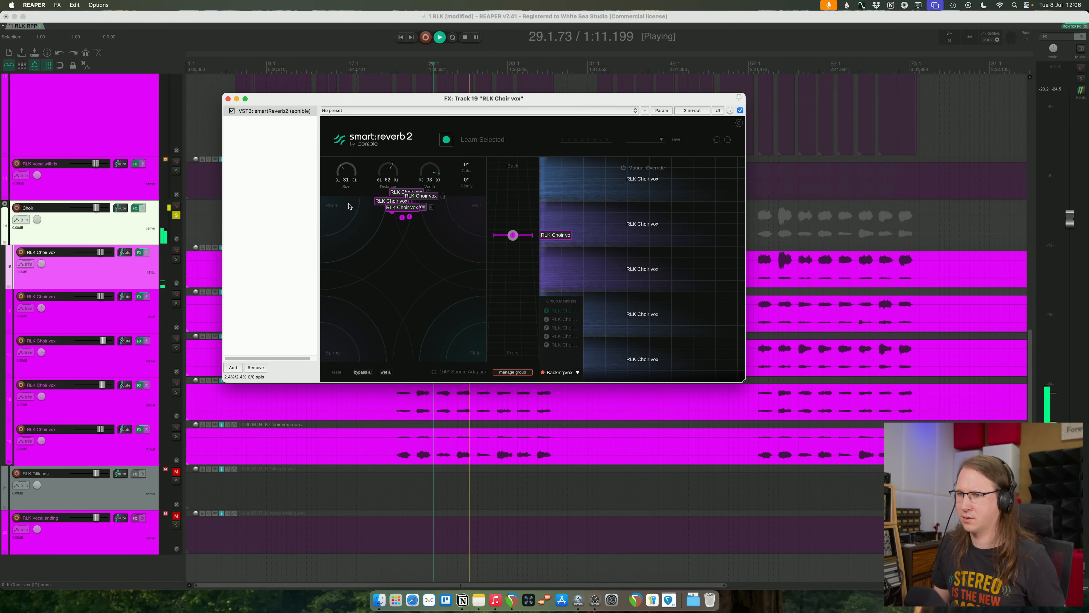
# - Unsolo the Choir folder and bring the grouped choir reverbs forward to a distance of 55 in the full mix
pyautogui.click(176, 215)
pyautogui.moveTo(515, 229); pyautogui.dragTo(512, 235)
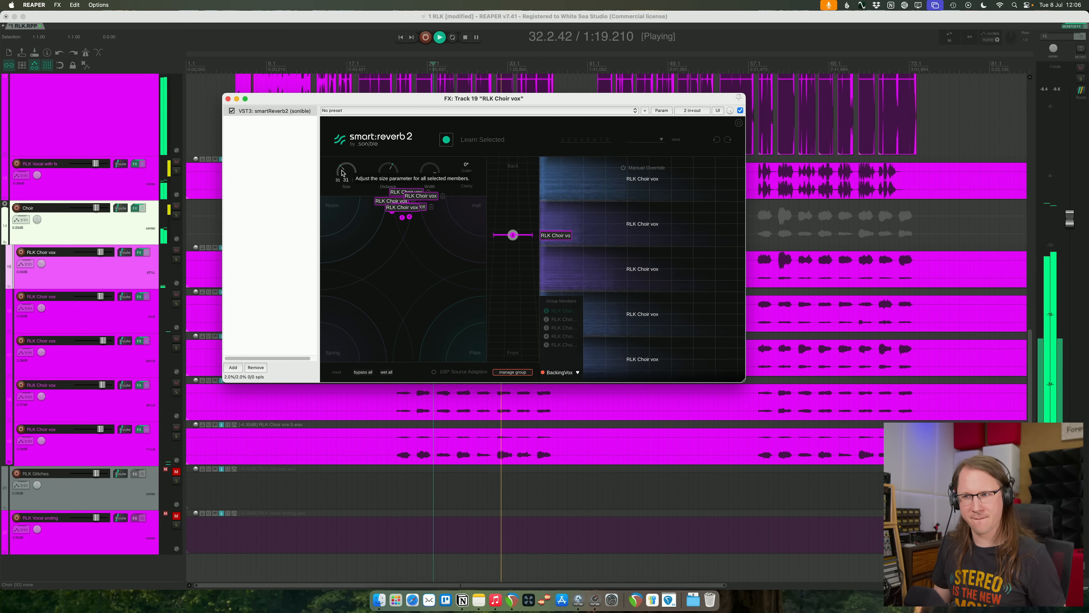
pyautogui.click(402, 215)
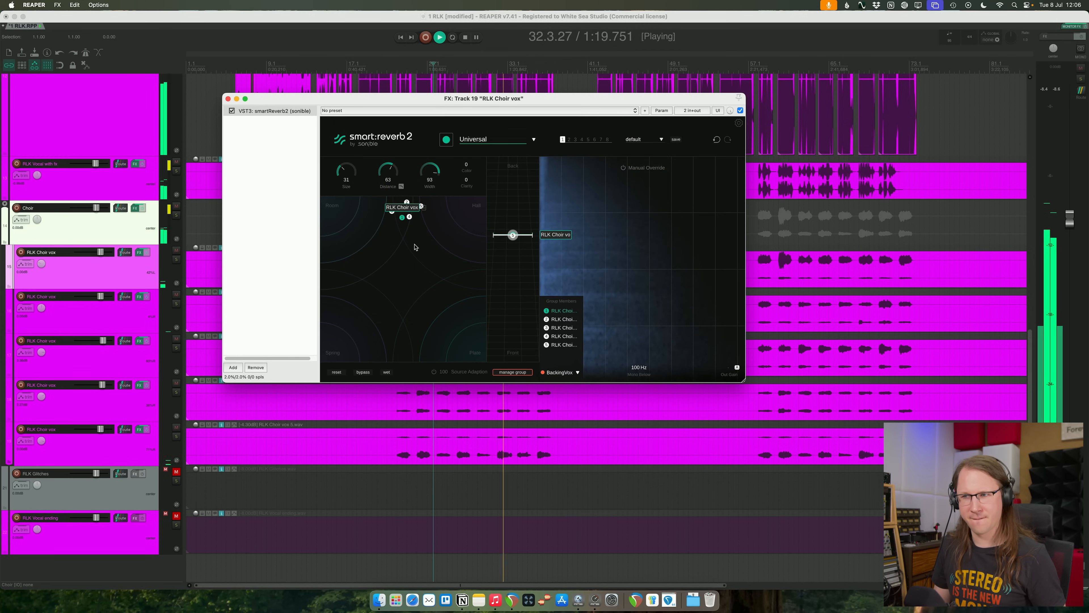
pyautogui.click(409, 216)
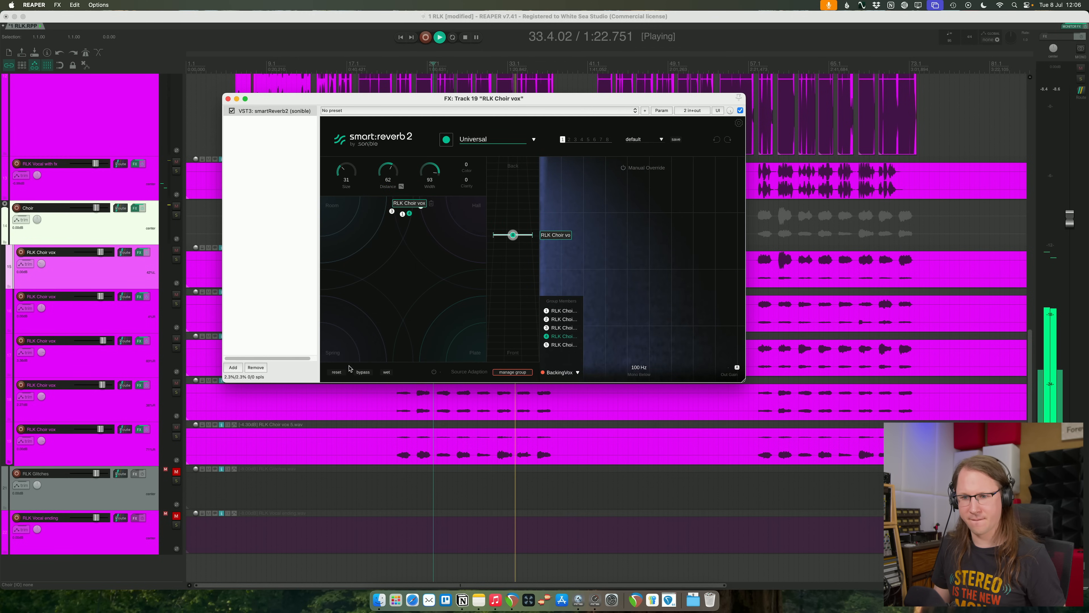
pyautogui.click(99, 209)
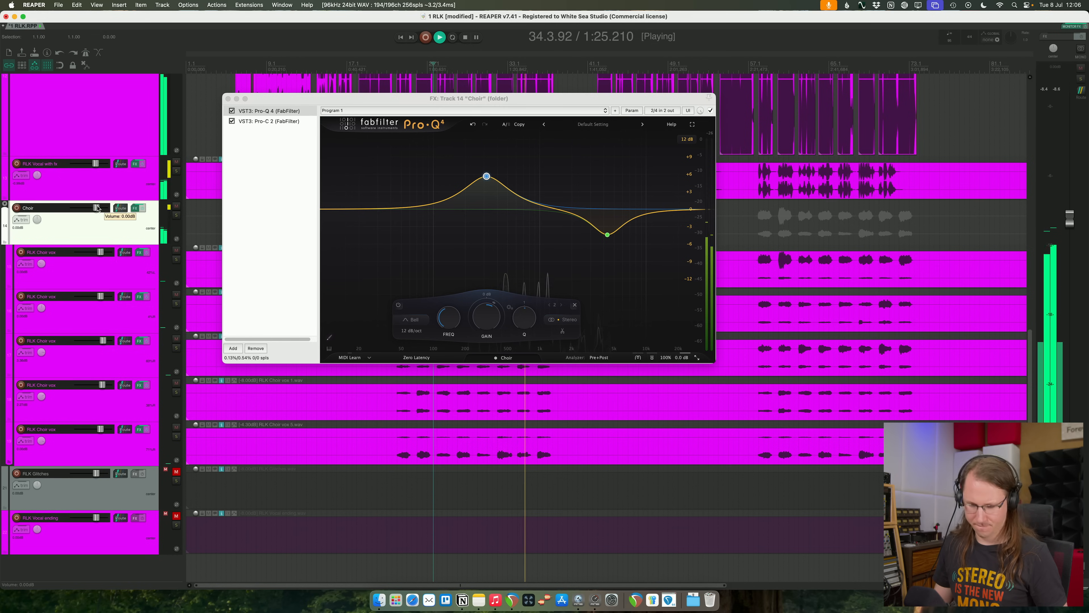
pyautogui.click(101, 257)
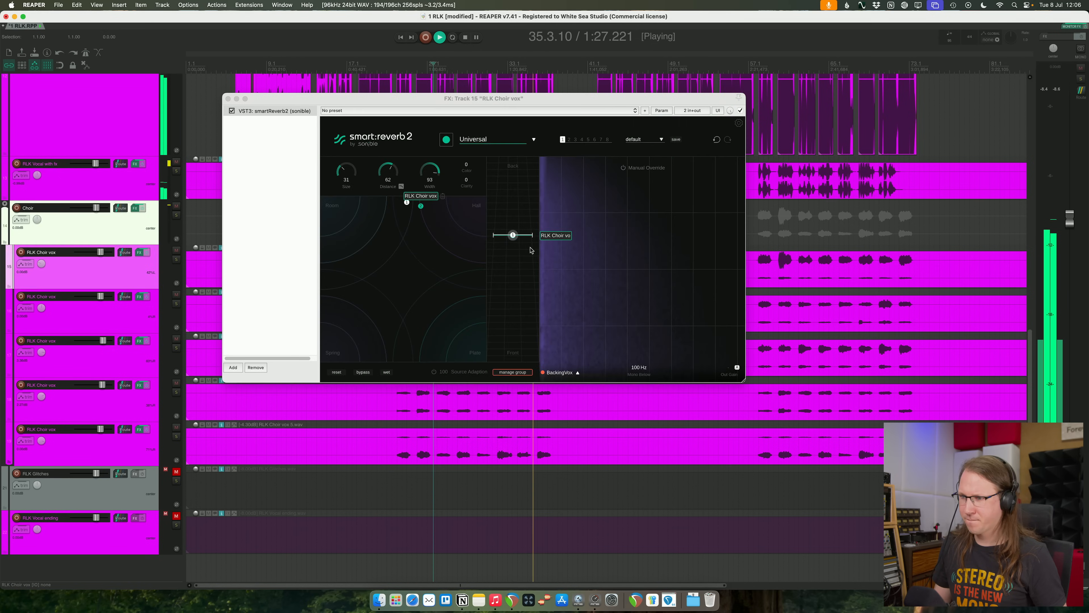
pyautogui.moveTo(513, 234); pyautogui.dragTo(513, 249)
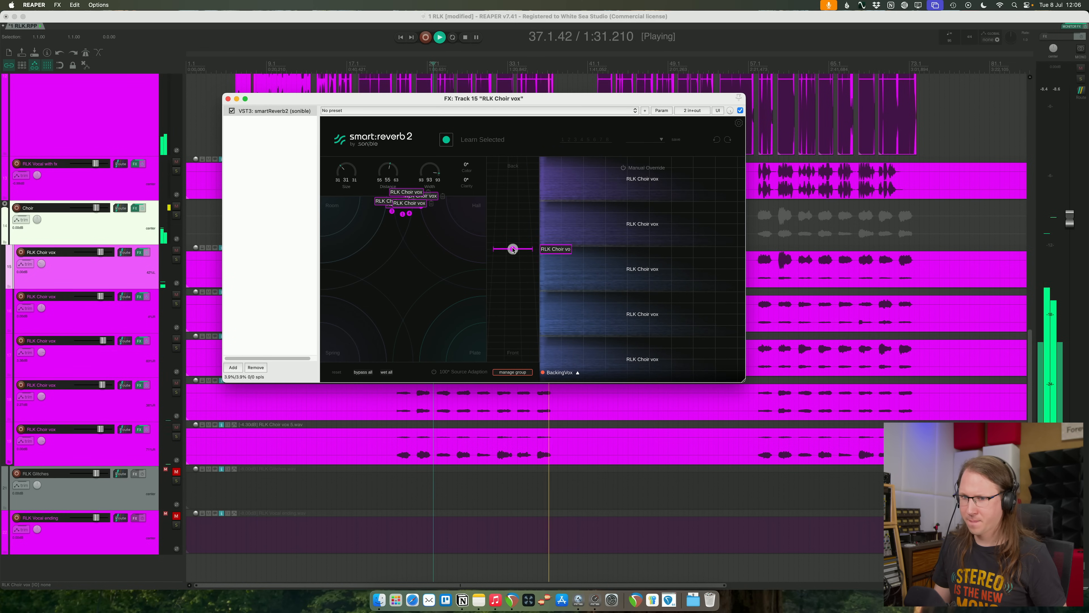
# - Lower the Choir folder's volume slightly and replay the mix from just before the first choir entry
pyautogui.click(98, 210)
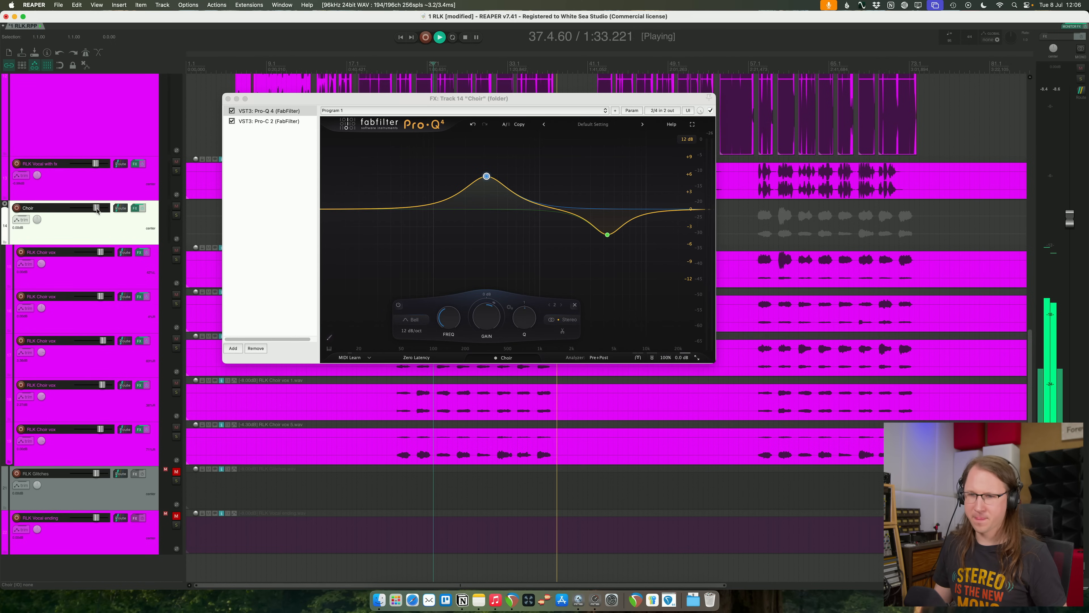
pyautogui.moveTo(97, 211); pyautogui.dragTo(96, 211)
pyautogui.press('space')
pyautogui.click(390, 63)
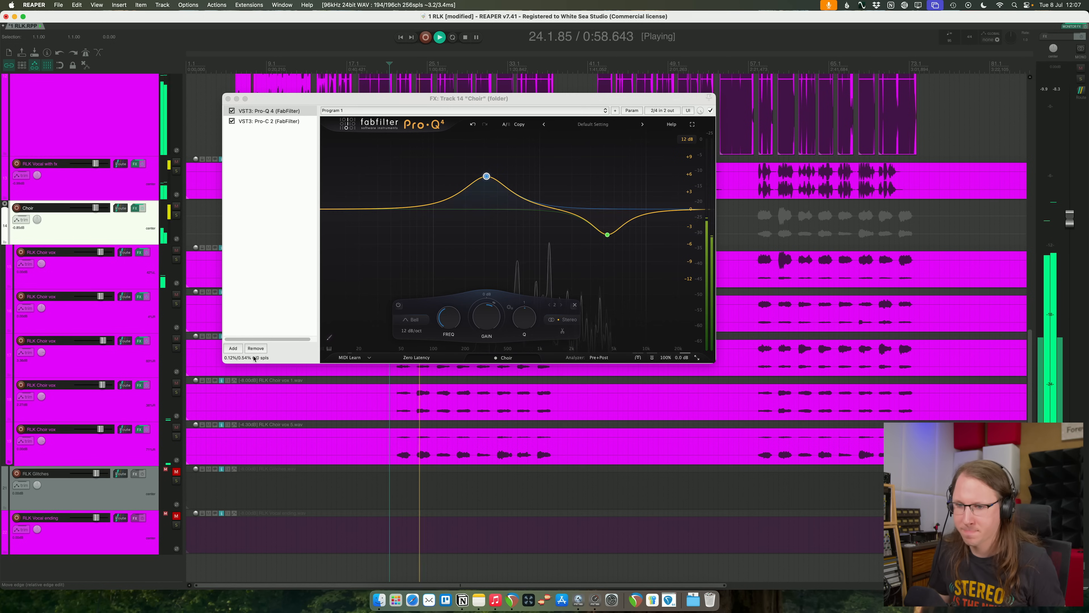
# - Lower the volume of the last RLK Choir vox track, save the project and close the reverb window
pyautogui.click(117, 446)
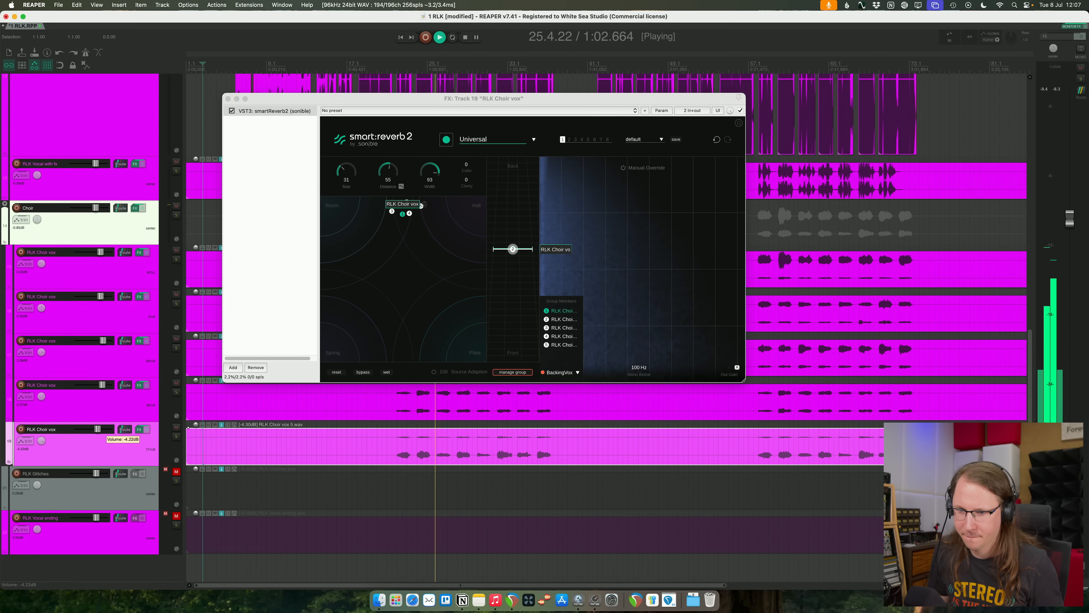
pyautogui.press('super+s')
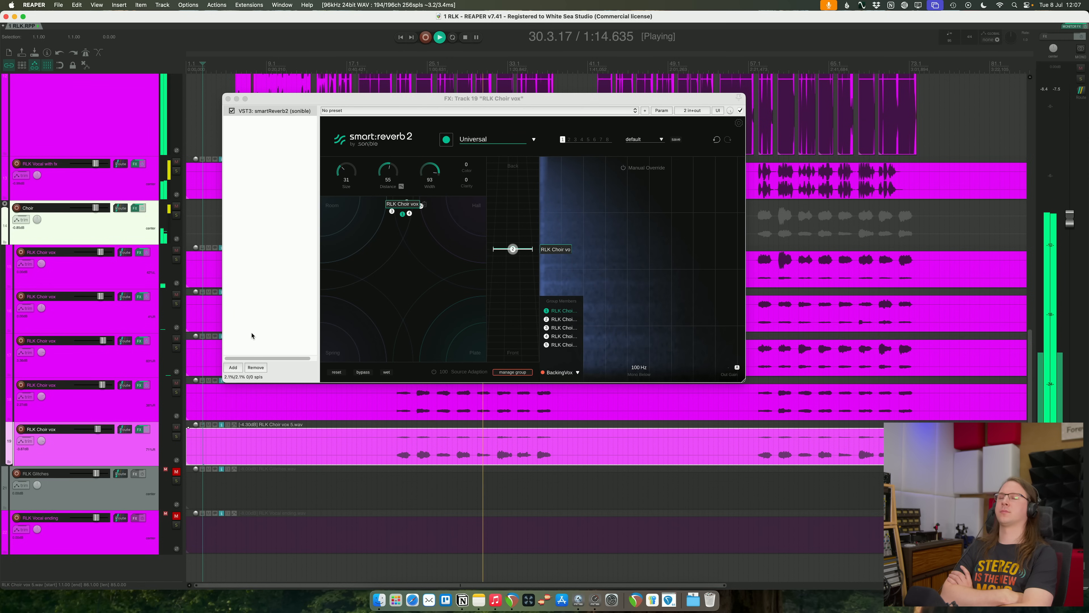
pyautogui.click(230, 99)
# - In Pro-Q 4 on RLK Vocal with fx, reduce the low-mid boost near 229 Hz to about +1.2 dB and close the effects window
pyautogui.click(108, 185)
pyautogui.click(135, 163)
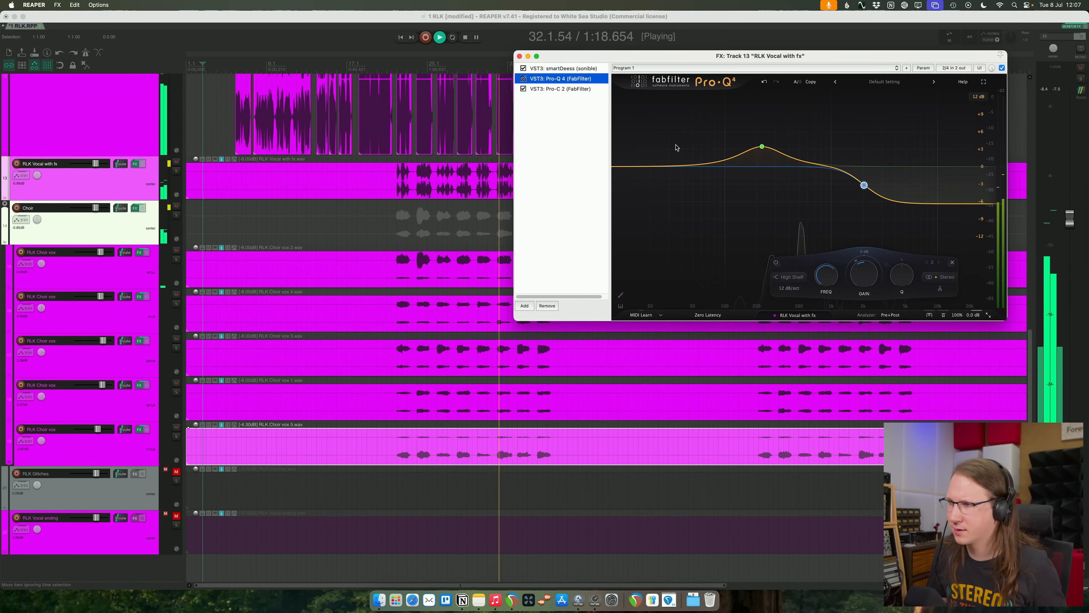
pyautogui.moveTo(762, 147); pyautogui.dragTo(765, 162)
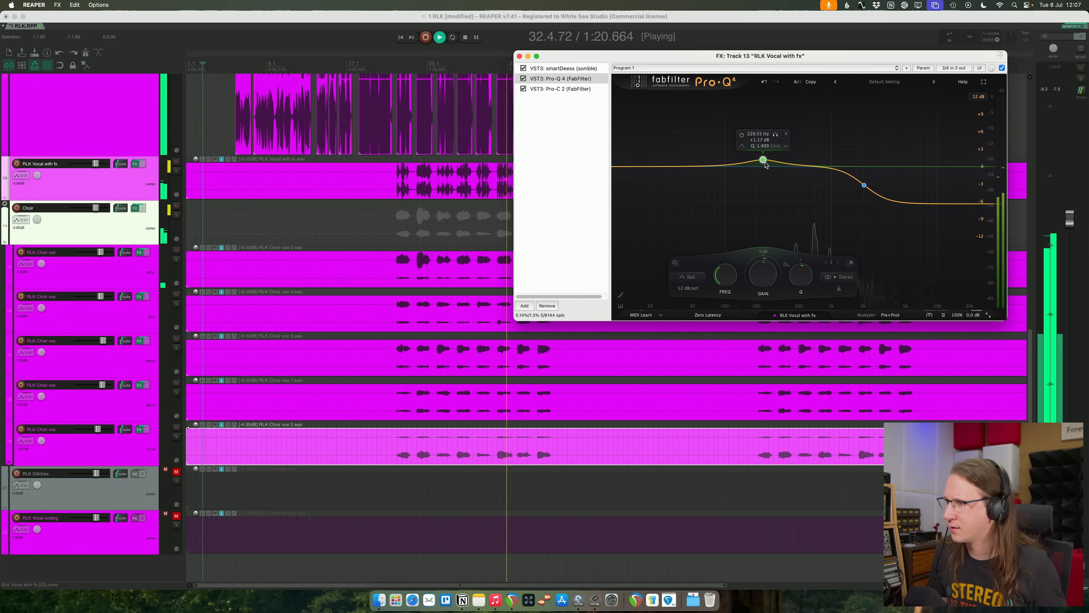
pyautogui.click(519, 56)
pyautogui.scroll(-3, 563, 269)
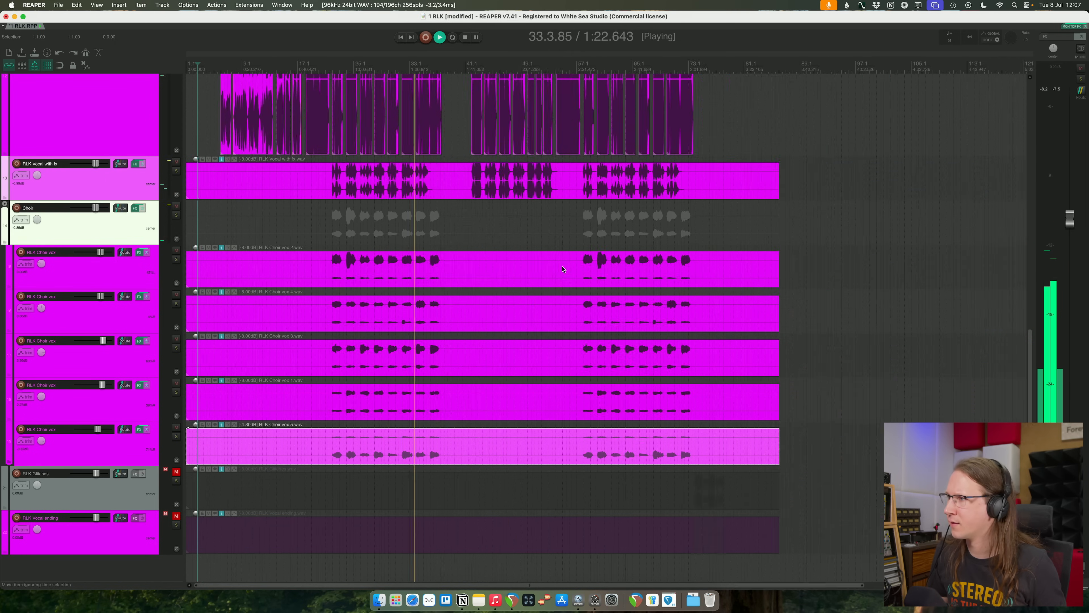
pyautogui.scroll(3, 562, 269)
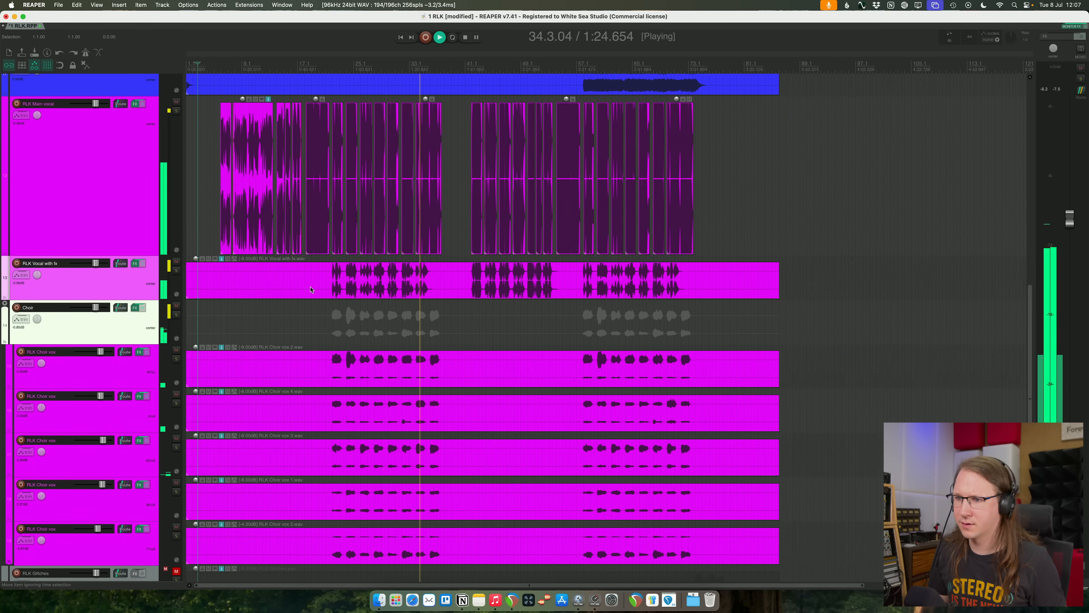
pyautogui.scroll(6, 253, 310)
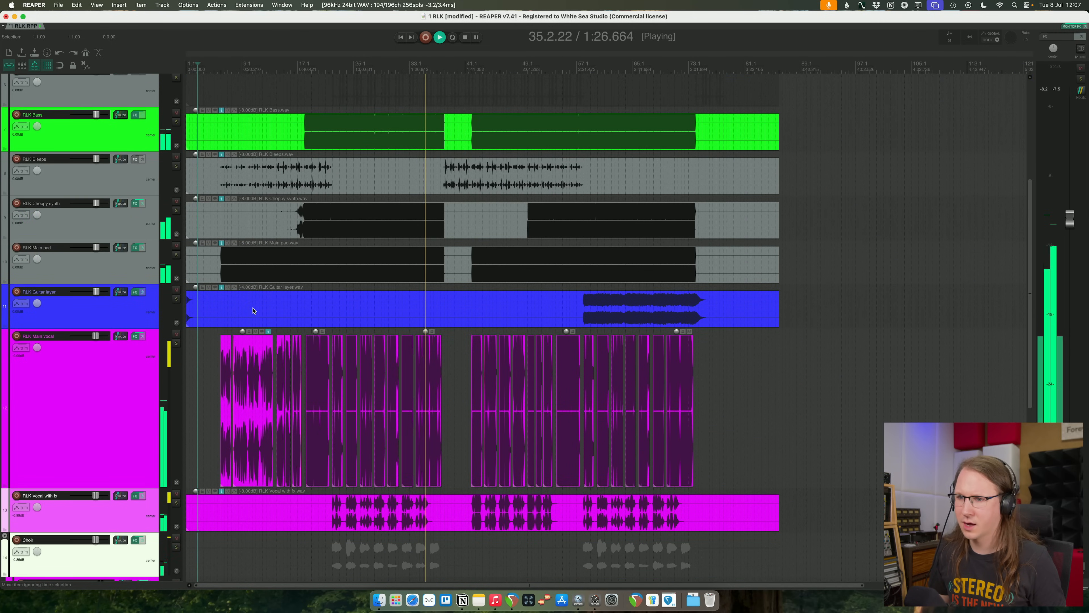
# - Trim the empty start off all five RLK Choir vox clips so they begin just before the first choir entry
pyautogui.scroll(2, 449, 401)
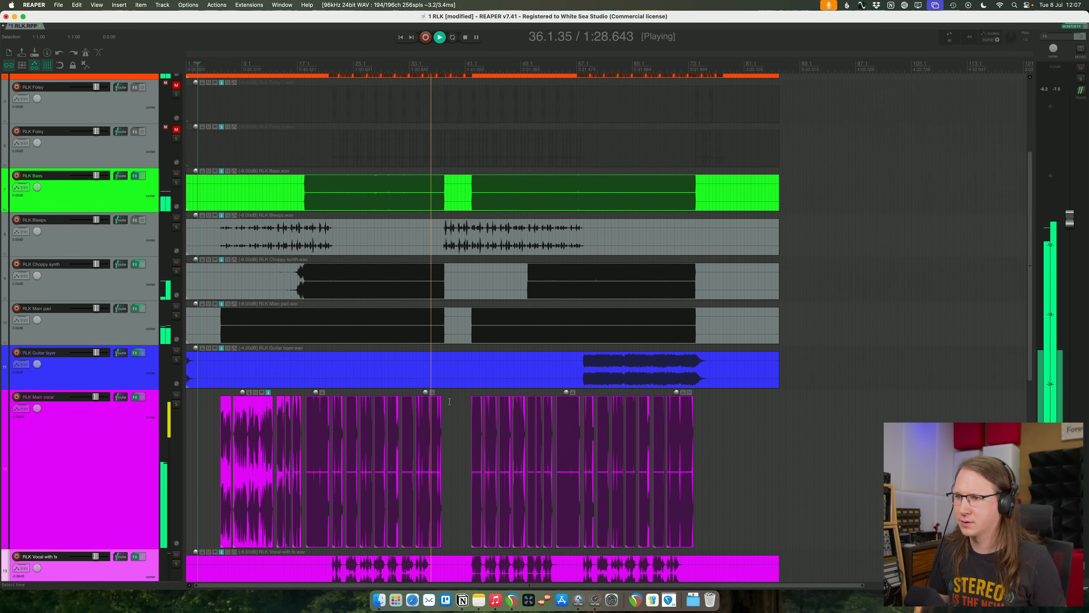
pyautogui.scroll(4, 449, 401)
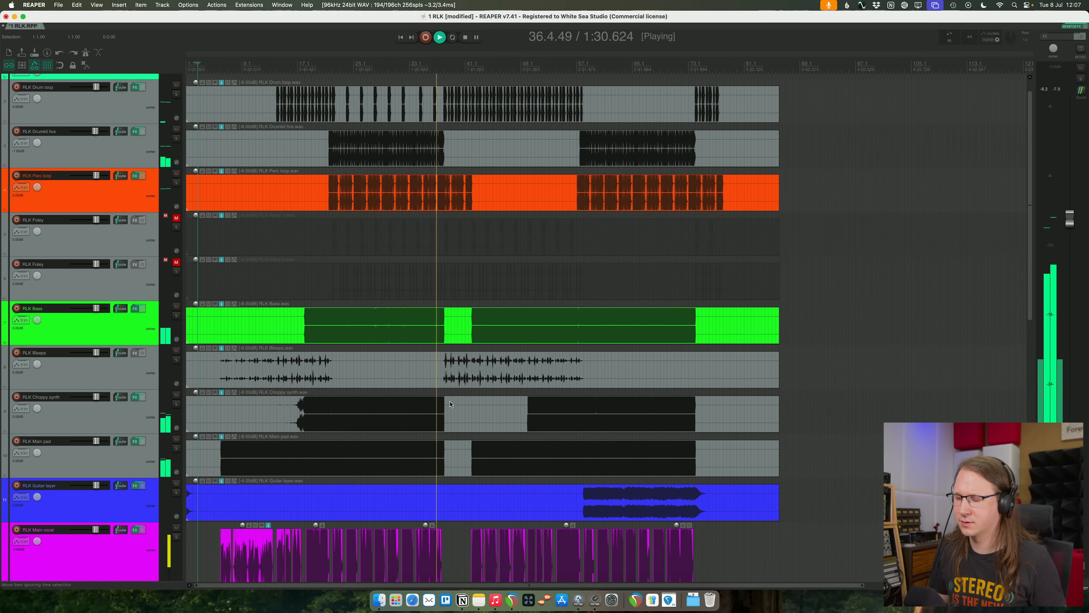
pyautogui.scroll(-12, 450, 404)
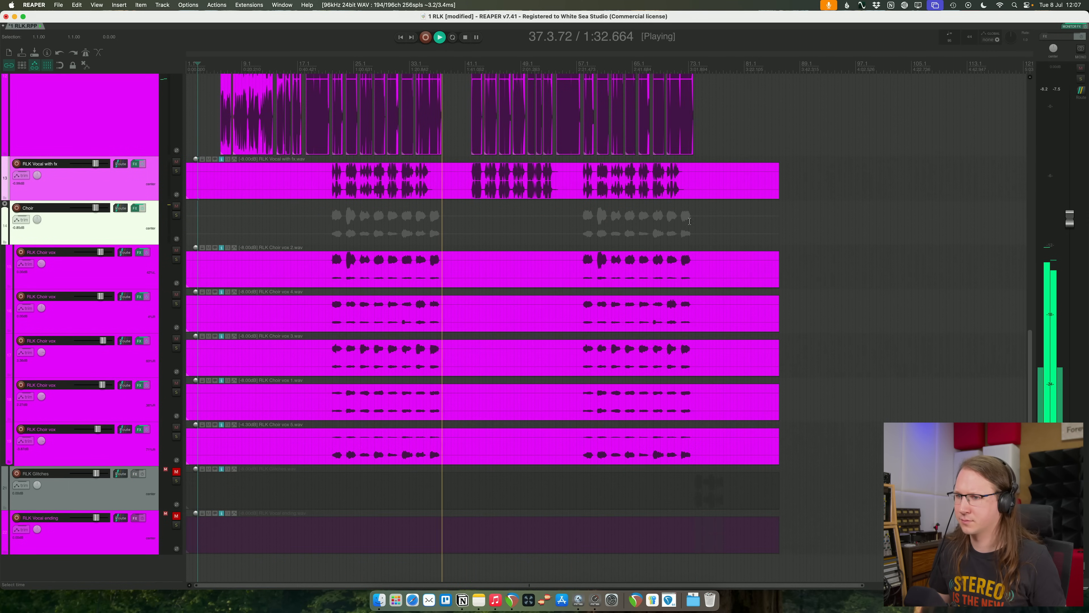
pyautogui.click(321, 275)
pyautogui.keyDown('shift'); pyautogui.click(322, 324); pyautogui.keyUp('shift')
pyautogui.keyDown('shift'); pyautogui.click(325, 365); pyautogui.keyUp('shift')
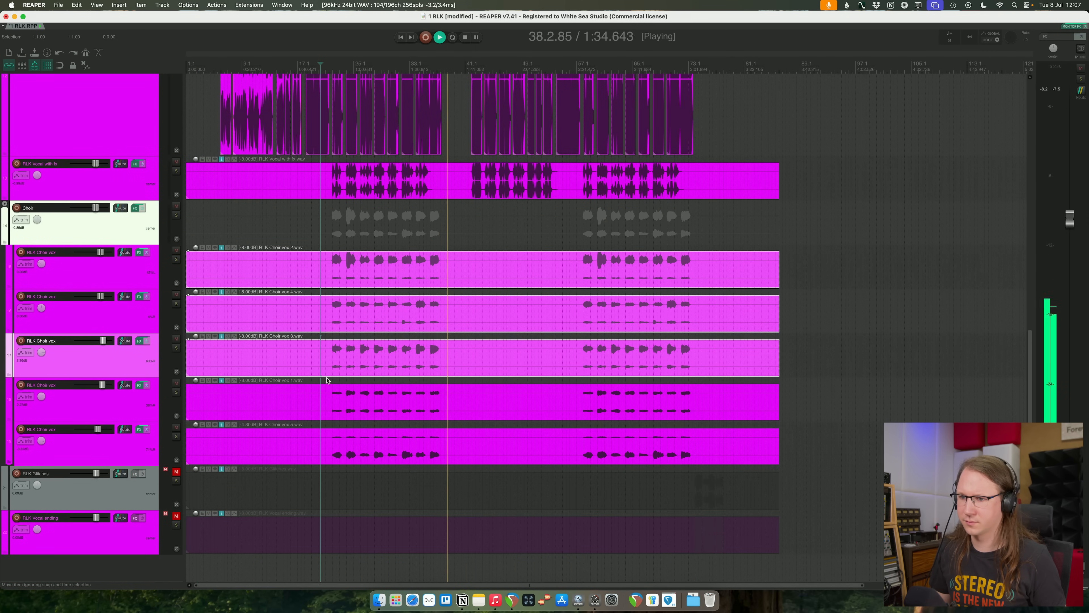
pyautogui.keyDown('shift'); pyautogui.click(326, 405); pyautogui.keyUp('shift')
pyautogui.keyDown('shift'); pyautogui.click(326, 446); pyautogui.keyUp('shift')
pyautogui.press('a')
# - Trim the ends of the five RLK Choir vox clips just after the last choir phrase
pyautogui.click(705, 265)
pyautogui.keyDown('shift'); pyautogui.click(710, 317); pyautogui.keyUp('shift')
pyautogui.keyDown('shift'); pyautogui.click(714, 360); pyautogui.keyUp('shift')
pyautogui.keyDown('shift'); pyautogui.click(719, 412); pyautogui.keyUp('shift')
pyautogui.keyDown('shift'); pyautogui.click(719, 454); pyautogui.keyUp('shift')
pyautogui.press('s')
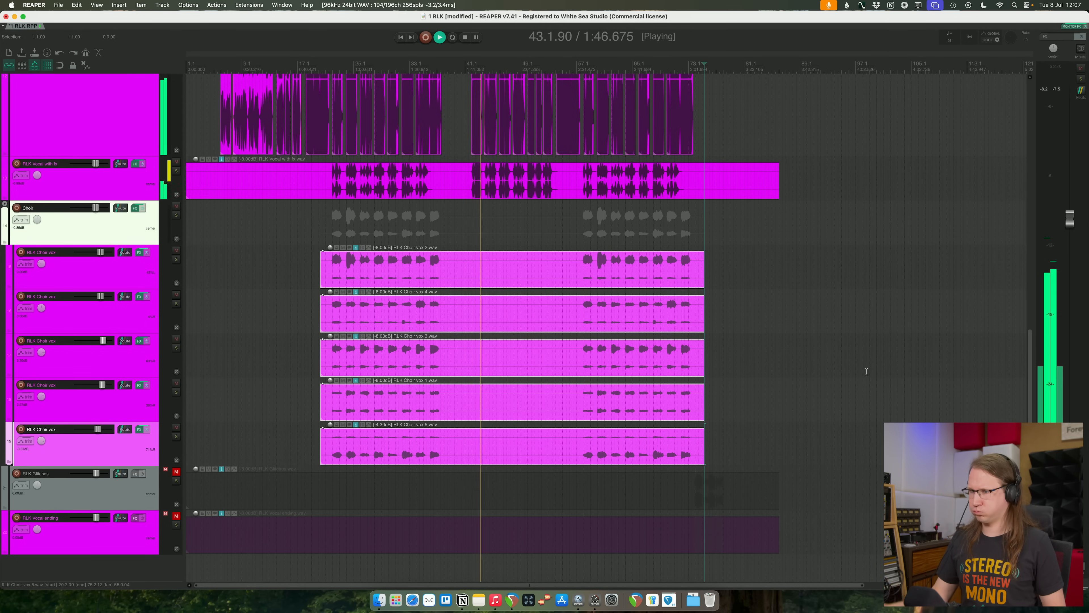
# - Split the RLK Vocal with fx clip around its middle section and lower that section's item volume to -17 dB
pyautogui.scroll(1, 863, 362)
pyautogui.scroll(5, 863, 362)
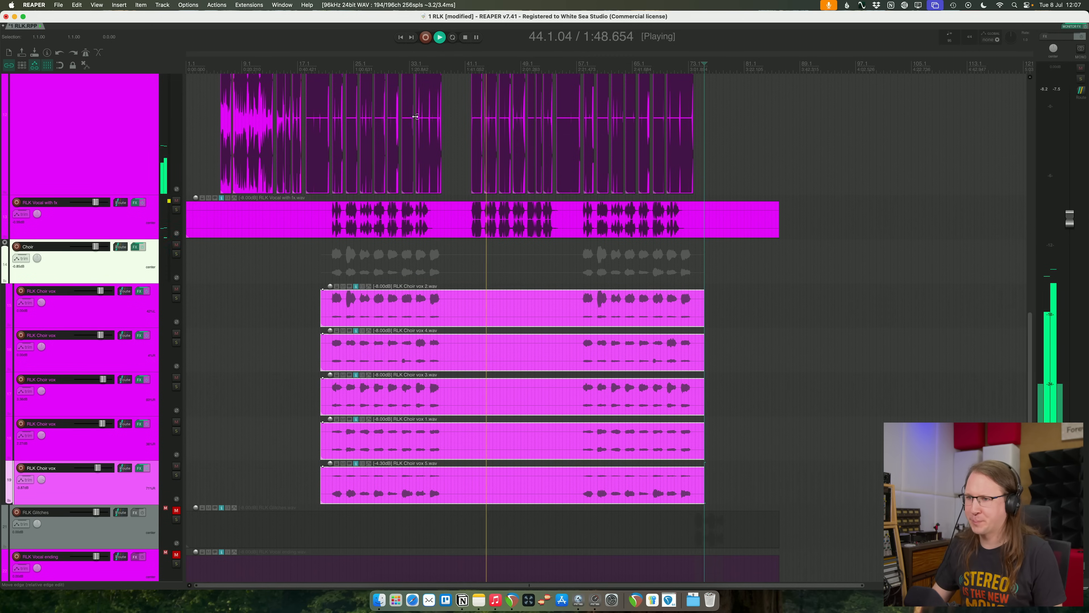
pyautogui.click(461, 217)
pyautogui.press('s')
pyautogui.click(572, 220)
pyautogui.press('s')
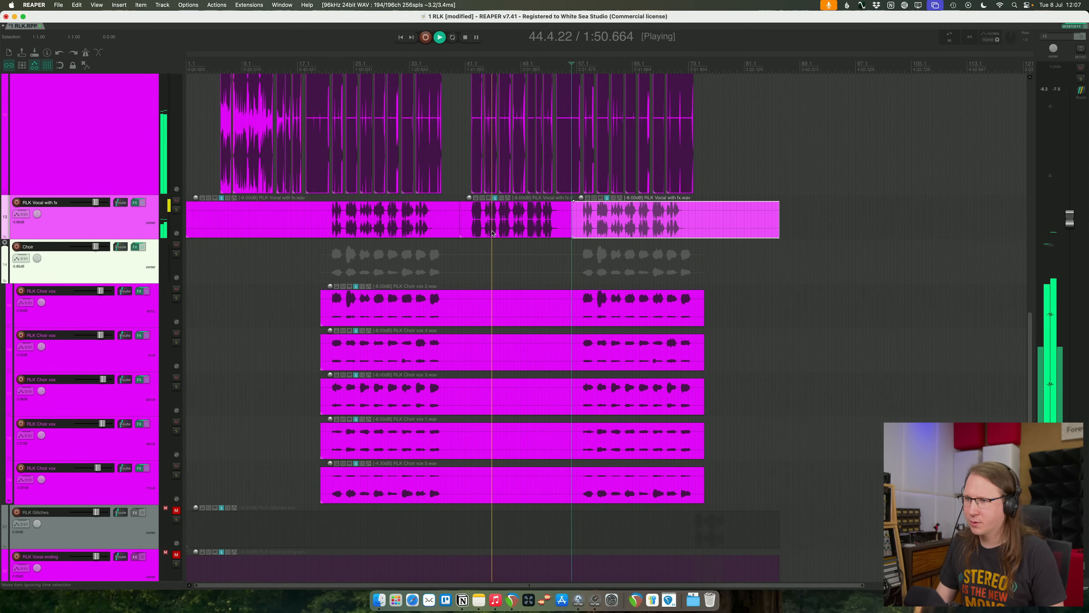
pyautogui.moveTo(470, 198); pyautogui.dragTo(473, 242)
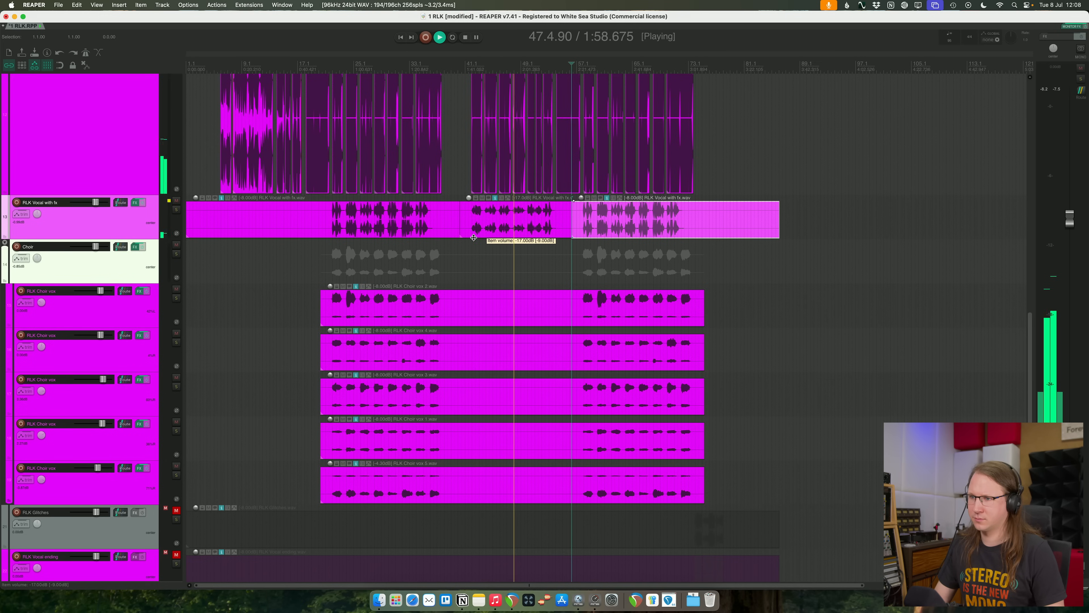
# - Cue playback in the gap just before the short main vocal phrase in bar 51 and replay it
pyautogui.scroll(5, 473, 237)
pyautogui.scroll(8, 459, 239)
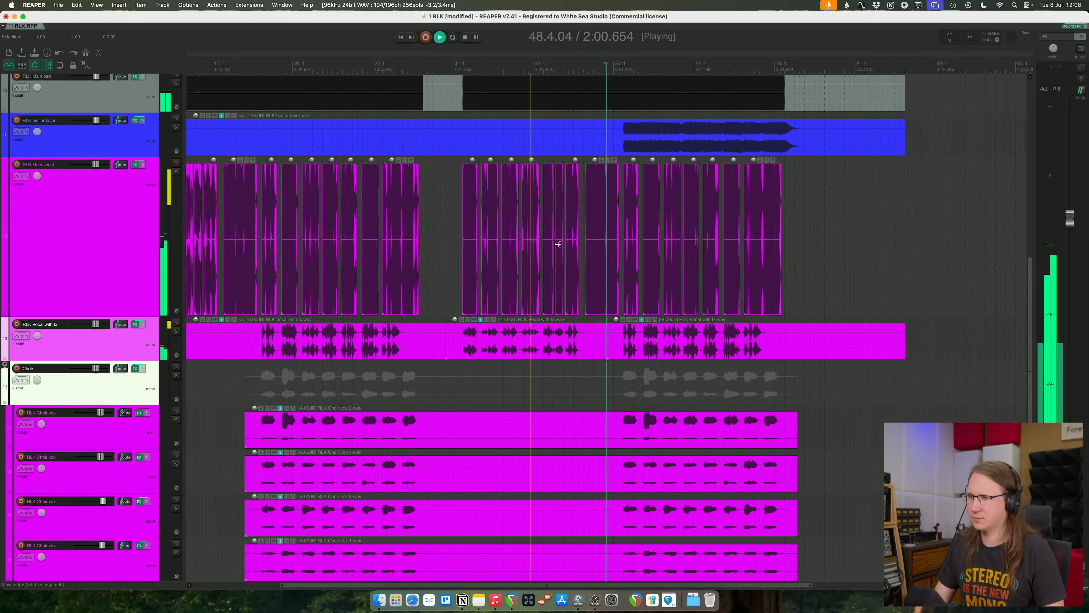
pyautogui.scroll(-6, 529, 244)
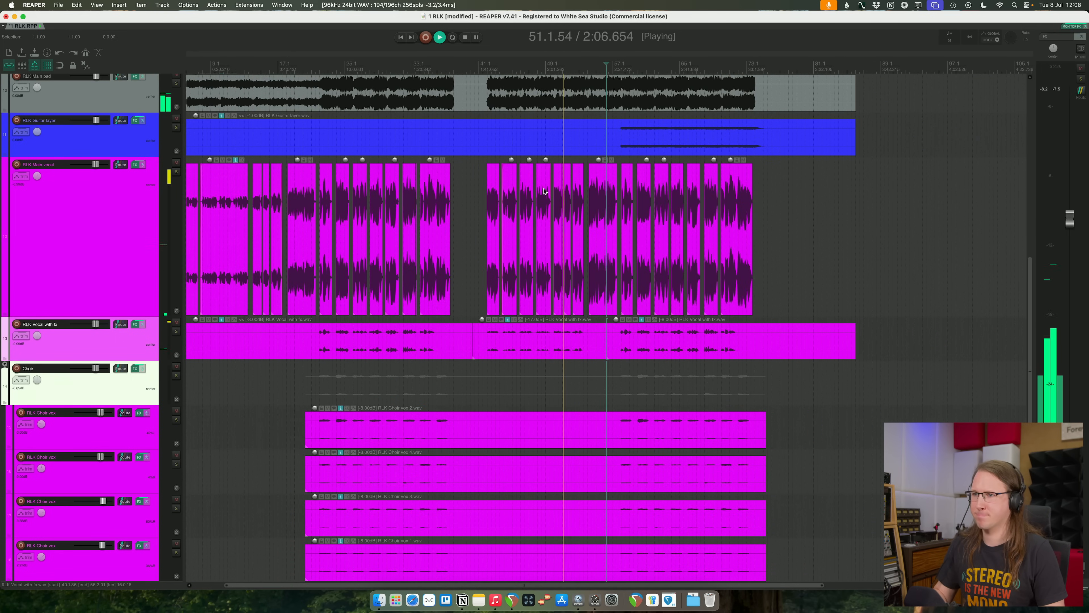
pyautogui.scroll(4, 551, 199)
pyautogui.scroll(2, 559, 208)
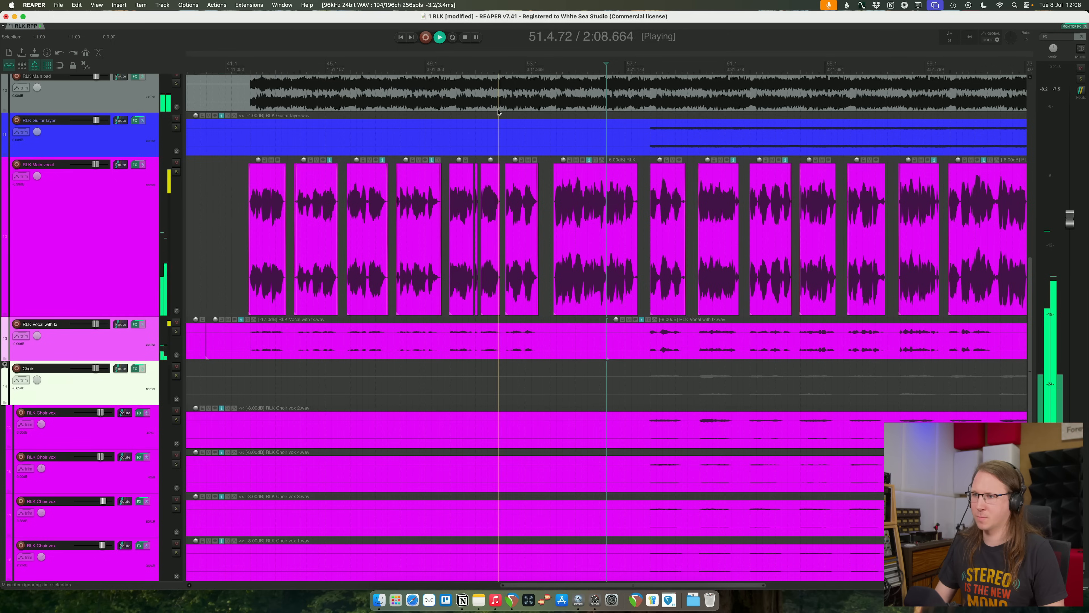
pyautogui.click(501, 114)
pyautogui.scroll(4, 501, 115)
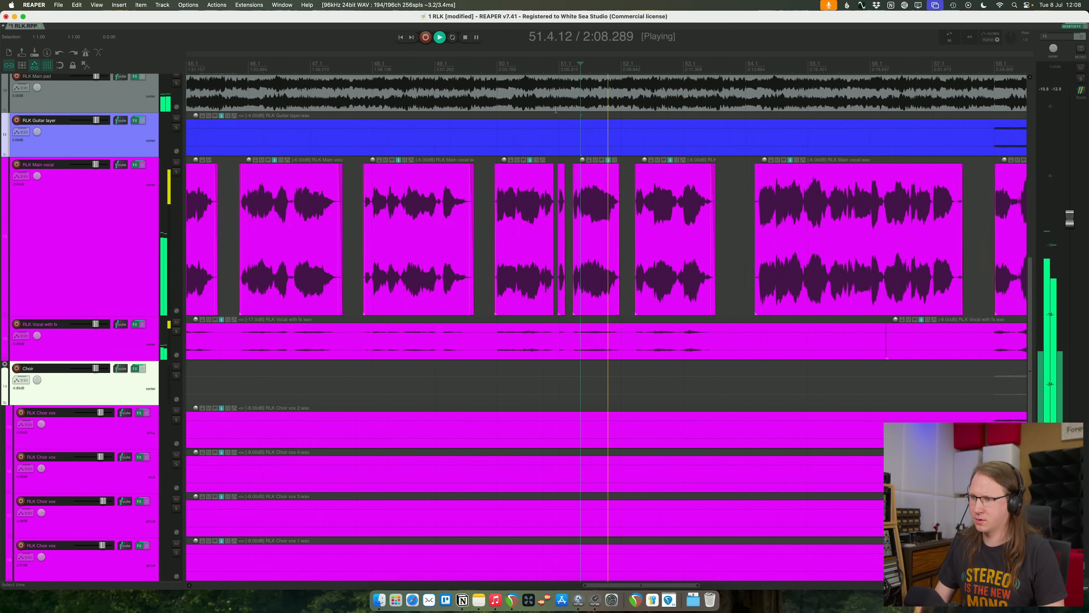
pyautogui.click(516, 113)
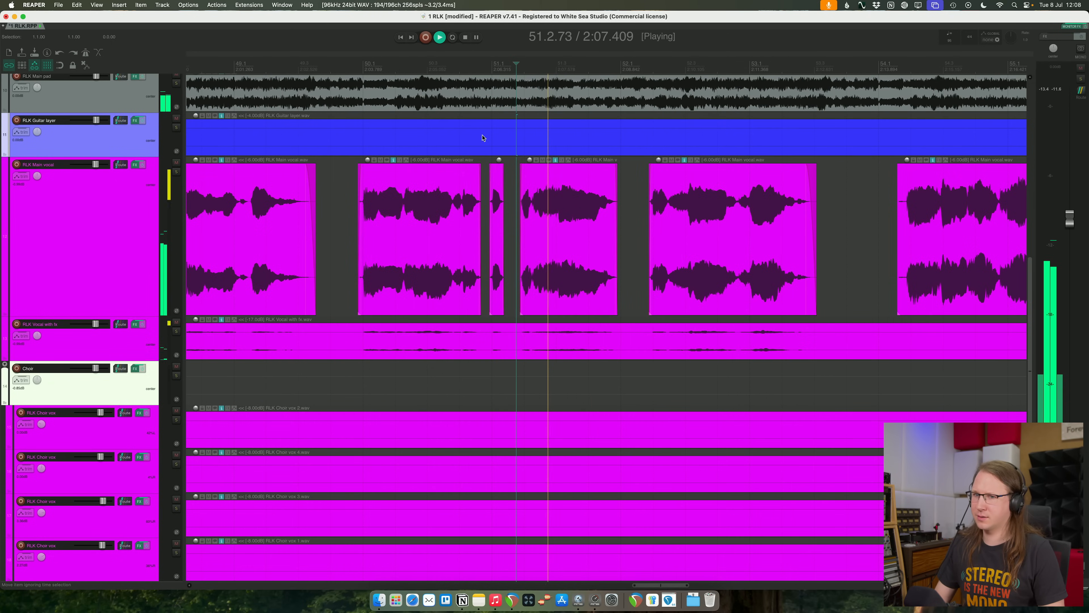
pyautogui.press('space')
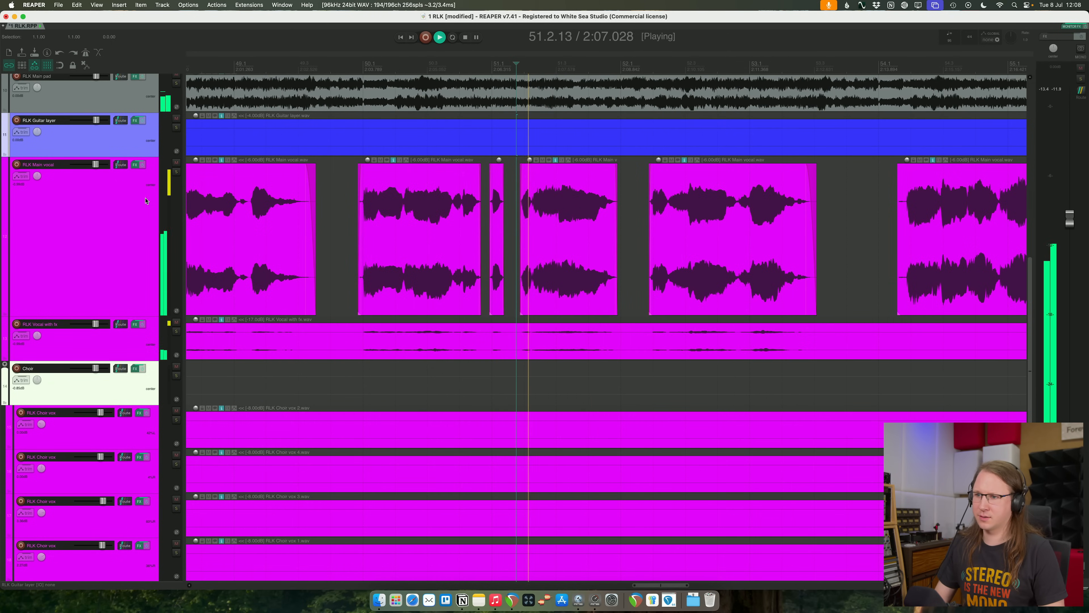
# - Open smart:deess on RLK Main vocal and mute RLK Vocal with fx while replaying the phrase
pyautogui.click(136, 164)
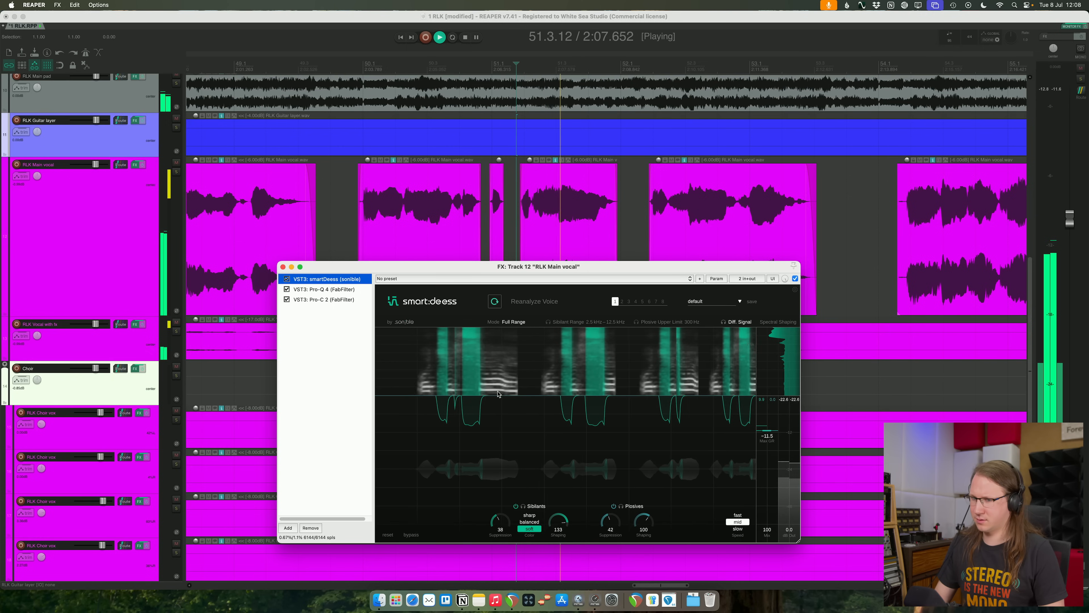
pyautogui.press('space')
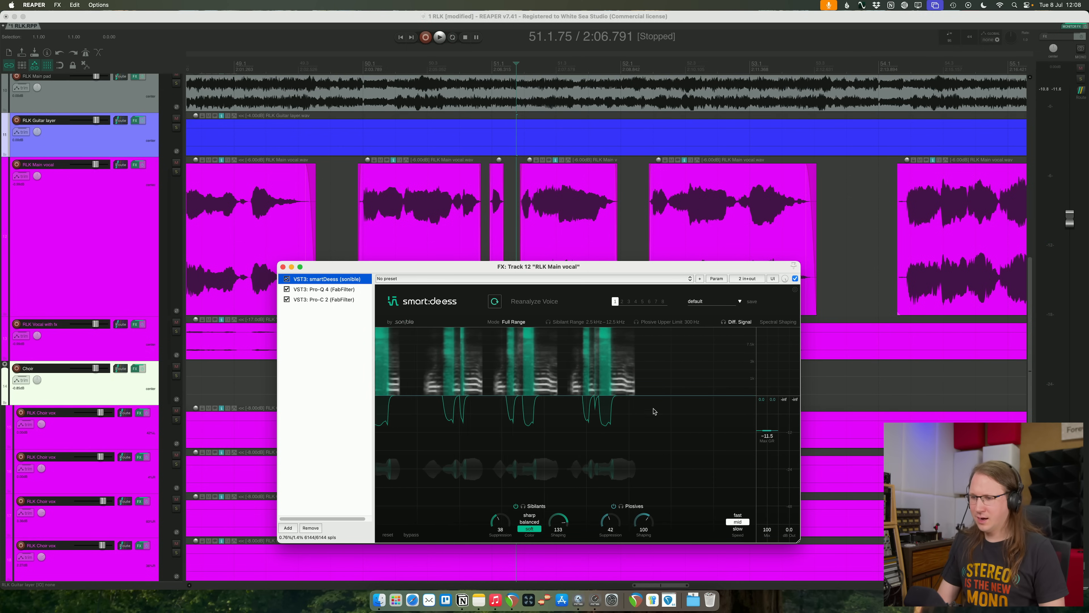
pyautogui.press('space')
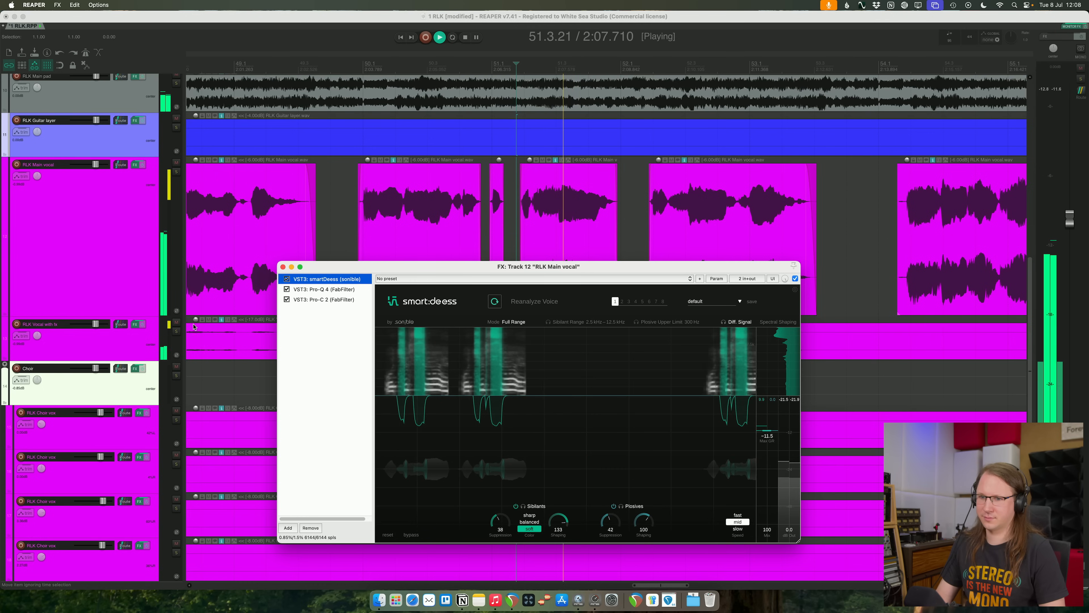
pyautogui.click(176, 322)
pyautogui.press('space')
pyautogui.press('space')
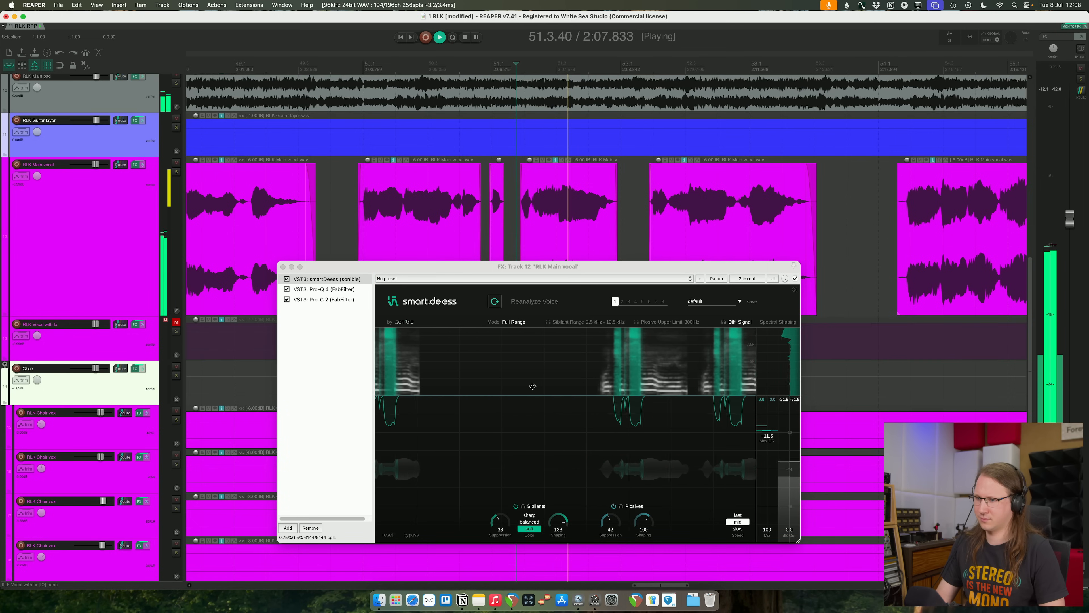
# - Compare different Sibilants Shaping amounts in smart:deess while replaying the phrase, and set it to 28
pyautogui.press('space')
pyautogui.press('space')
pyautogui.moveTo(558, 521); pyautogui.dragTo(564, 451)
pyautogui.press('space')
pyautogui.press('space')
pyautogui.moveTo(564, 521); pyautogui.dragTo(574, 596)
pyautogui.press('space')
pyautogui.moveTo(563, 525); pyautogui.dragTo(552, 343)
pyautogui.press('space')
pyautogui.press('space')
pyautogui.press('space')
pyautogui.press('space')
pyautogui.press('space')
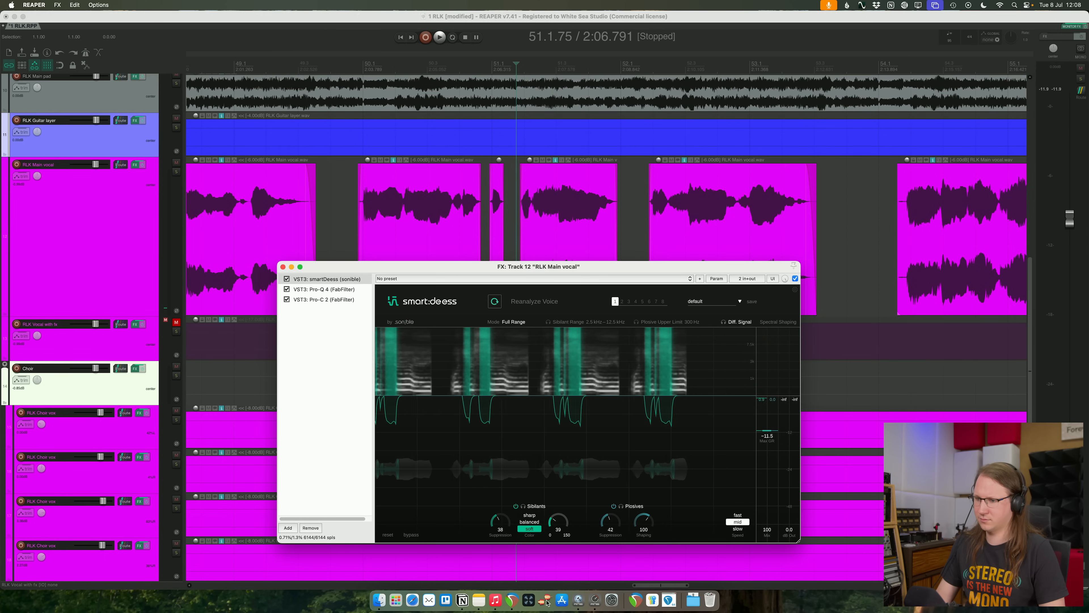
pyautogui.press('space')
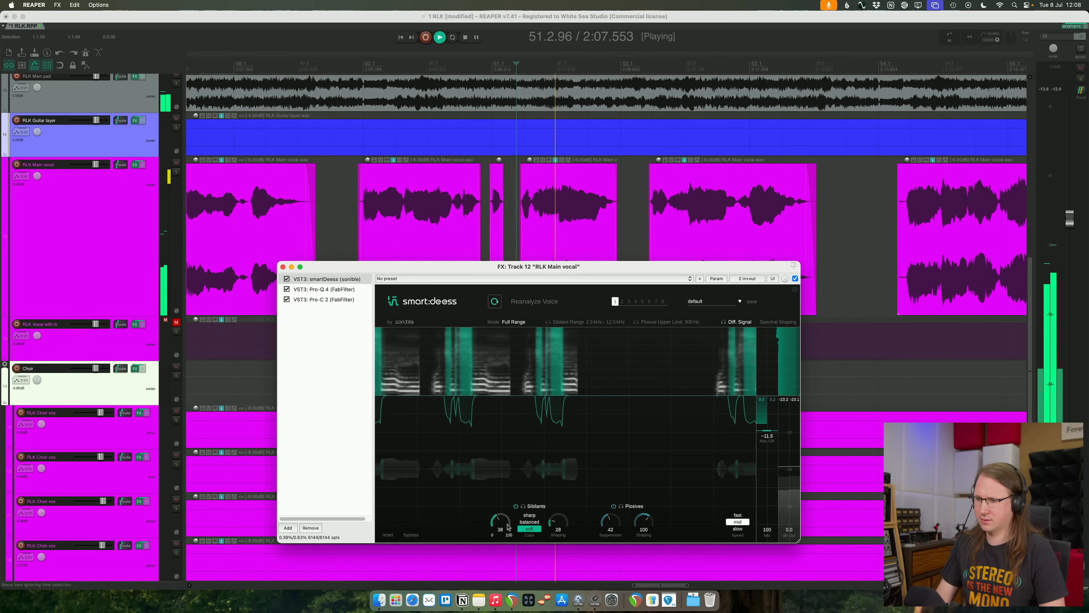
# - Set the Sibilants Suppression to 32 and the maximum gain reduction to -8.7 in smart:deess, and close the effects window
pyautogui.press('space')
pyautogui.press('space')
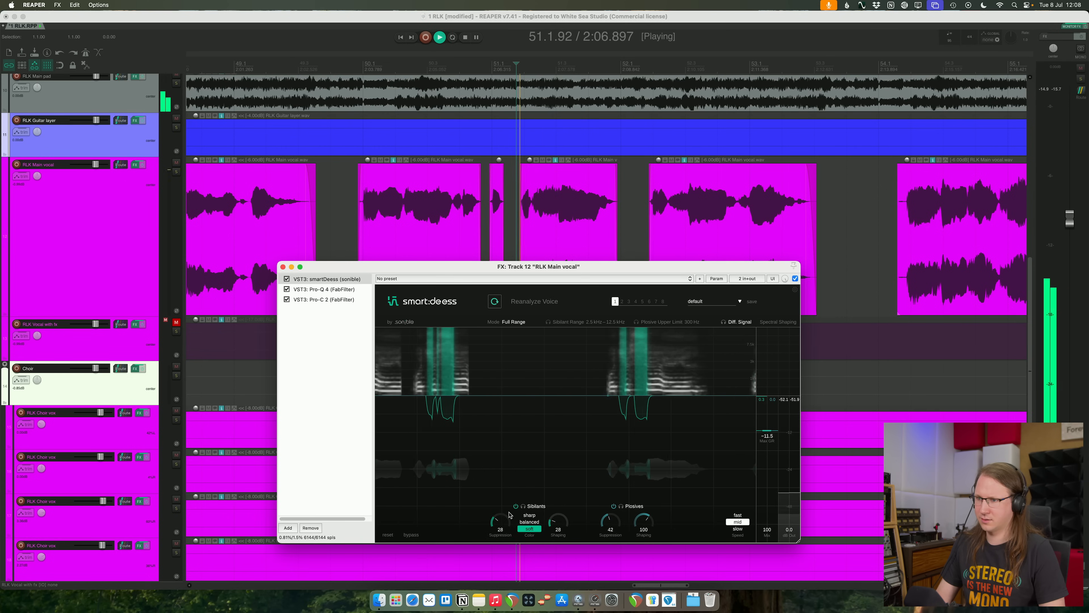
pyautogui.press('space')
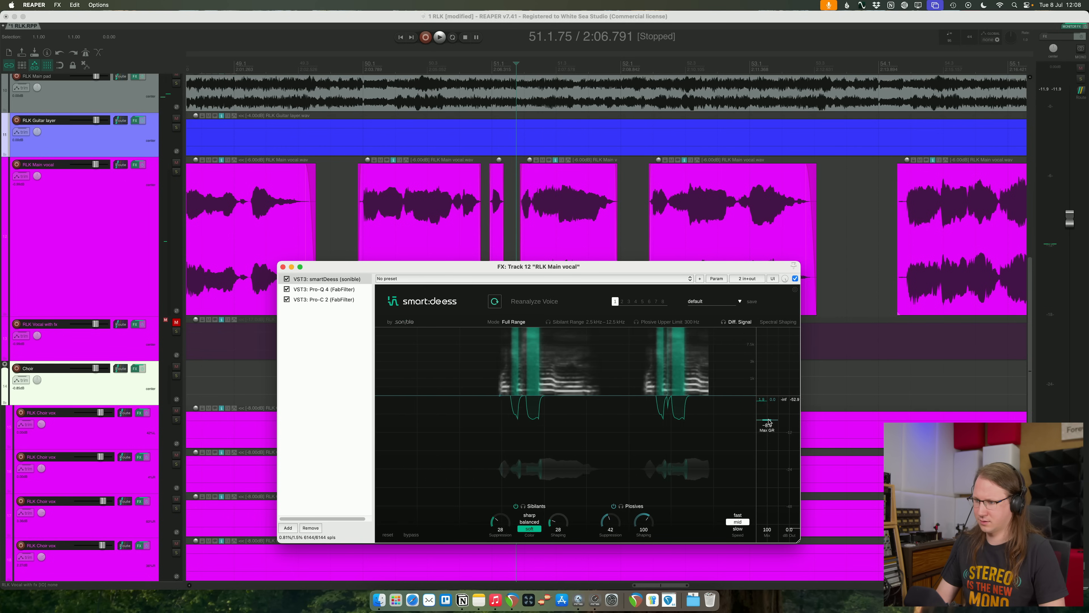
pyautogui.press('space')
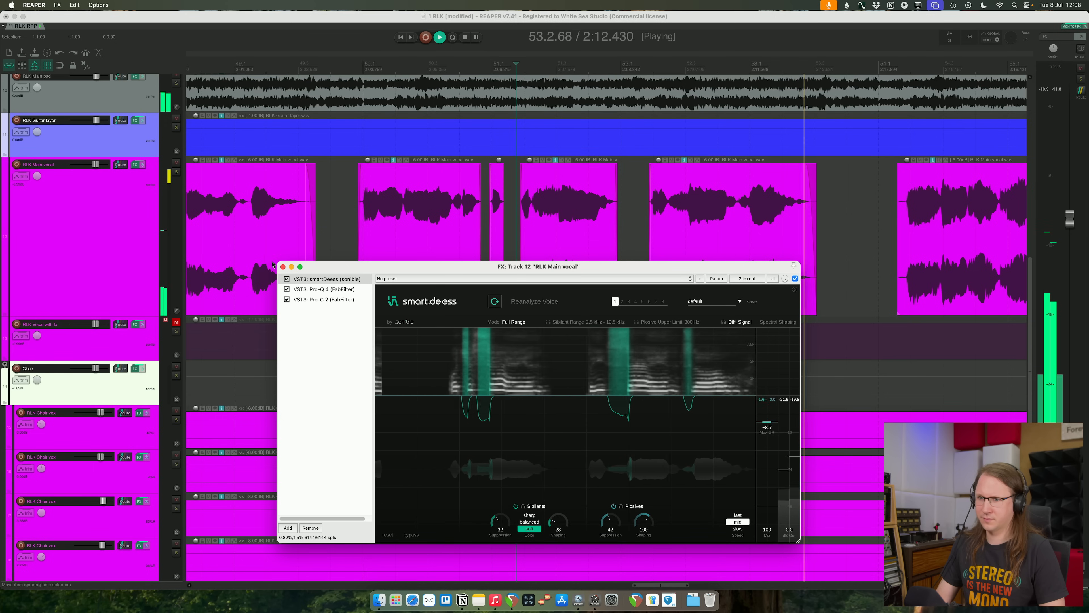
pyautogui.click(283, 267)
# - Cut the silent stretch between the second and third sections of RLK Vocal with fx and save the project
pyautogui.scroll(-1, 539, 365)
pyautogui.scroll(-4, 538, 366)
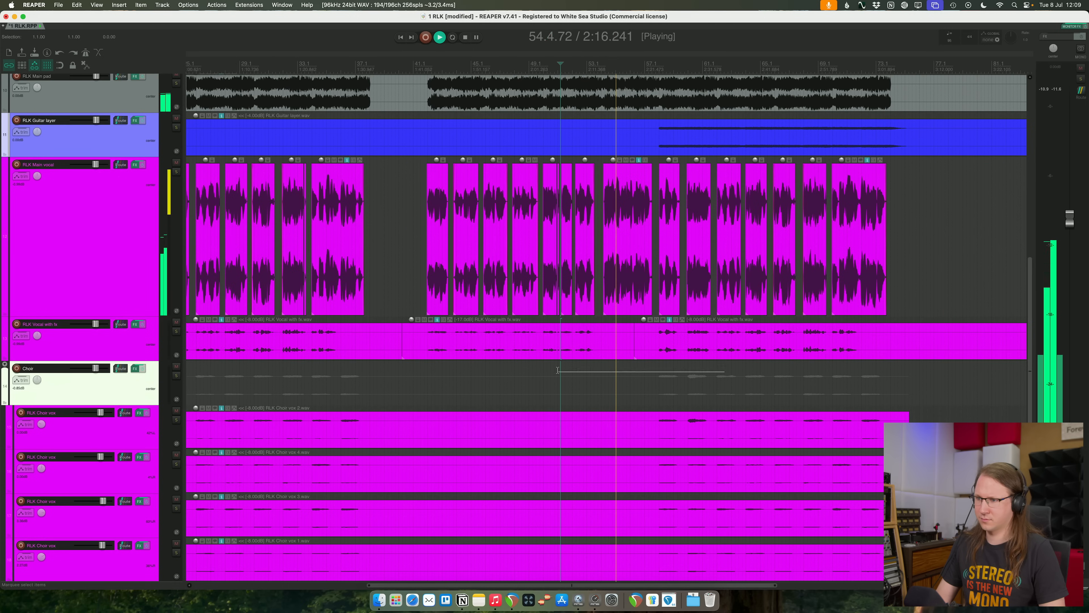
pyautogui.click(602, 338)
pyautogui.press('s')
pyautogui.click(651, 339)
pyautogui.press('a')
pyautogui.click(684, 379)
pyautogui.press('super+s')
# - Trim RLK Vocal with fx so it ends after its last phrase and starts just before its first phrase
pyautogui.scroll(-2, 693, 371)
pyautogui.scroll(-1, 693, 371)
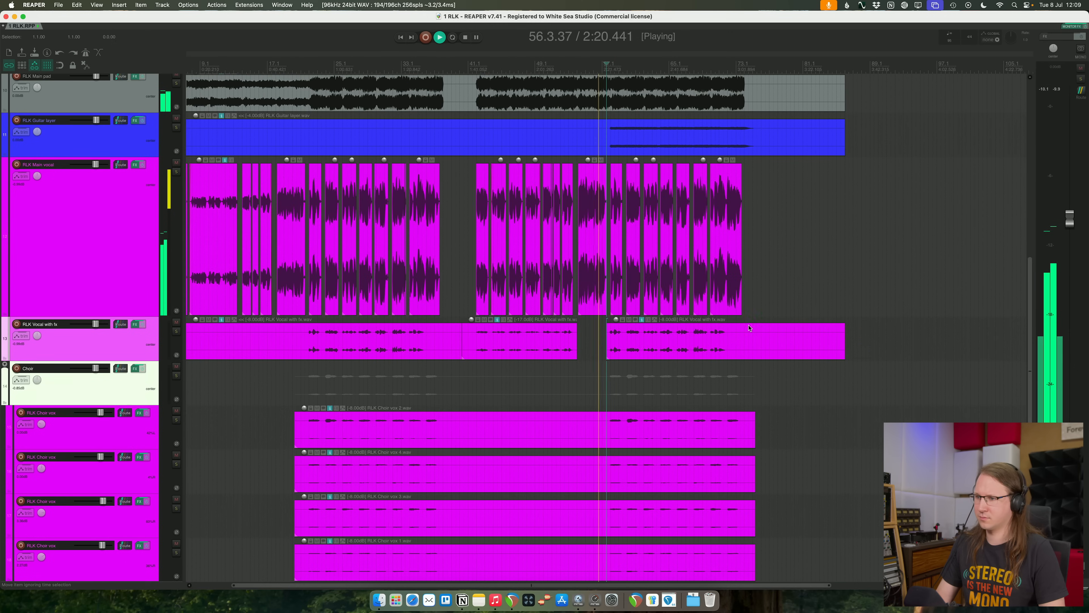
pyautogui.click(743, 340)
pyautogui.press('s')
pyautogui.scroll(-3, 325, 355)
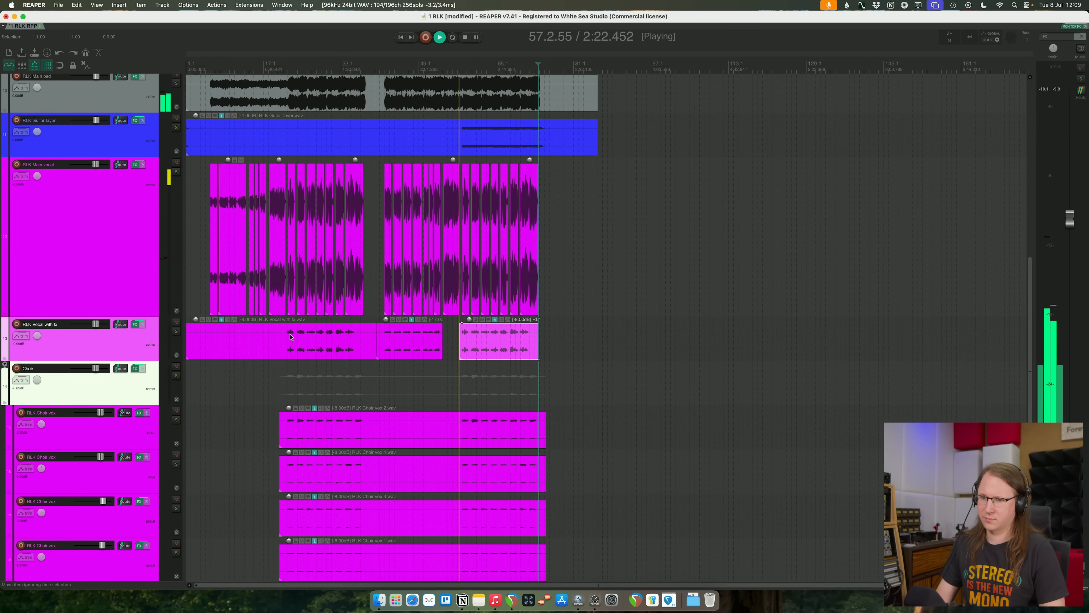
pyautogui.click(280, 339)
pyautogui.press('a')
pyautogui.click(350, 378)
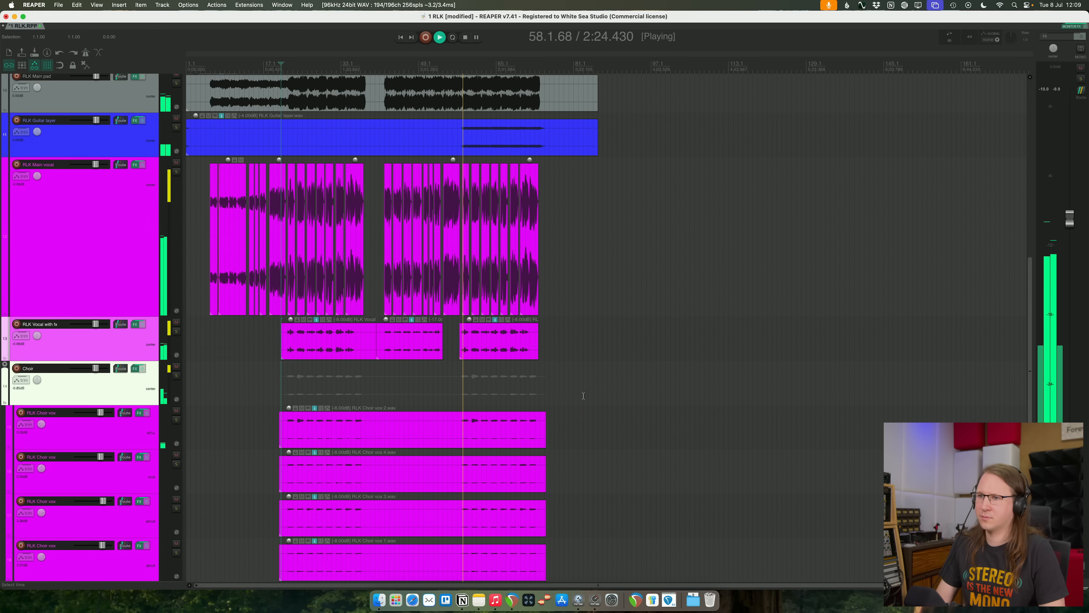
# - Select the RLK Drumkit live track and briefly solo it during playback
pyautogui.scroll(5, 608, 395)
pyautogui.scroll(2, 605, 402)
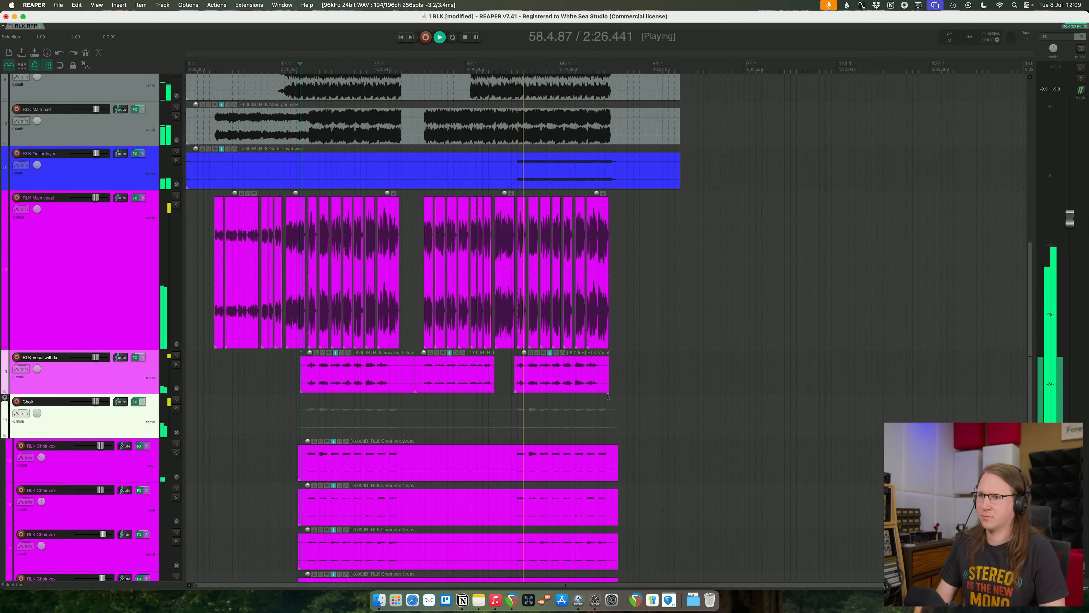
pyautogui.scroll(2, 602, 406)
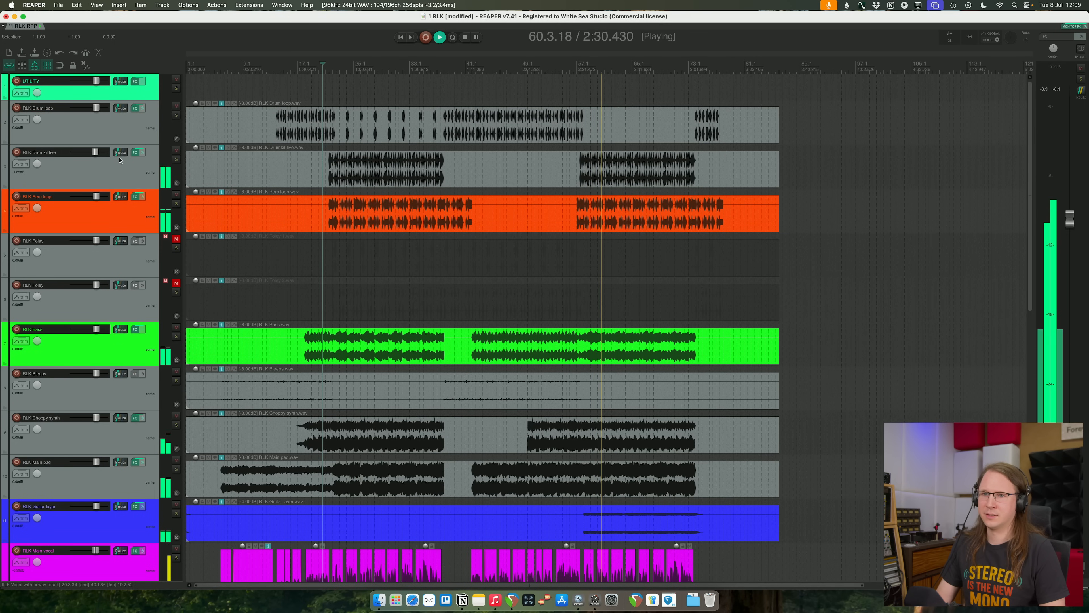
pyautogui.click(356, 170)
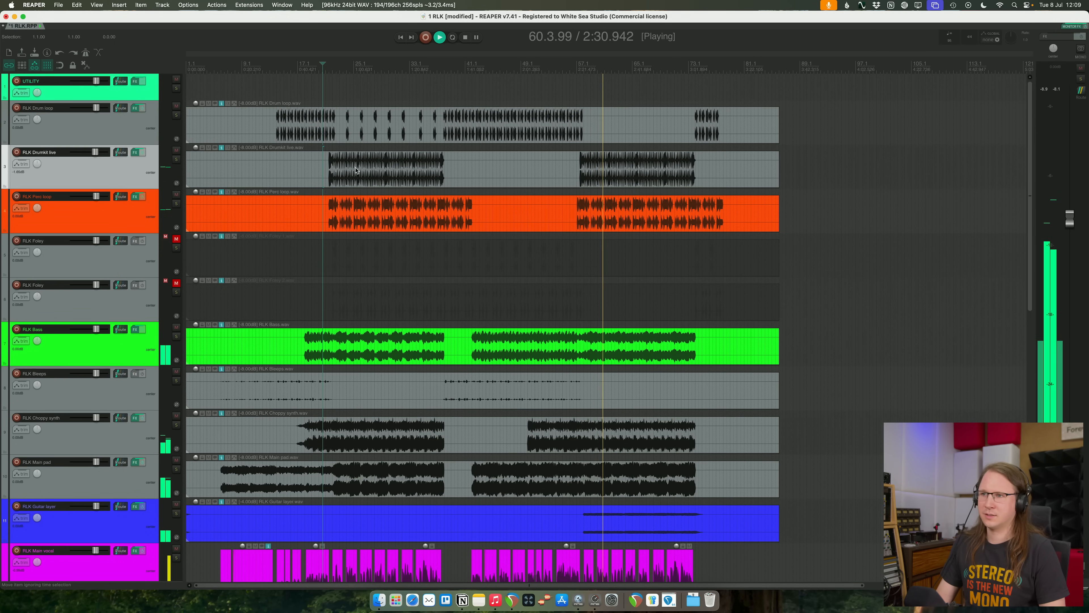
pyautogui.click(178, 160)
pyautogui.click(178, 160)
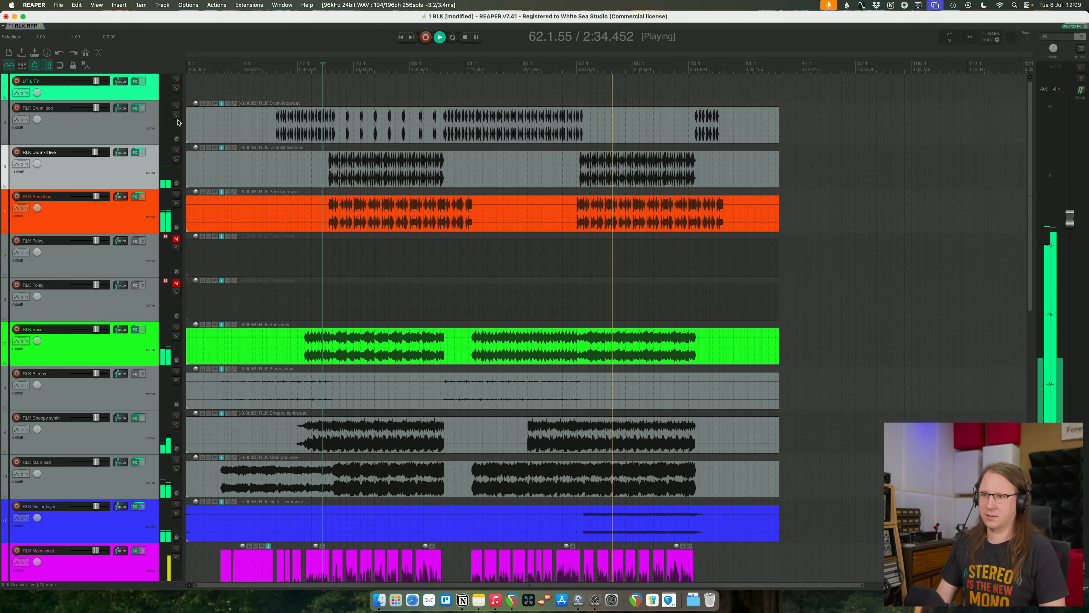
pyautogui.scroll(-1, 485, 196)
pyautogui.scroll(-10, 484, 196)
pyautogui.scroll(1, 782, 207)
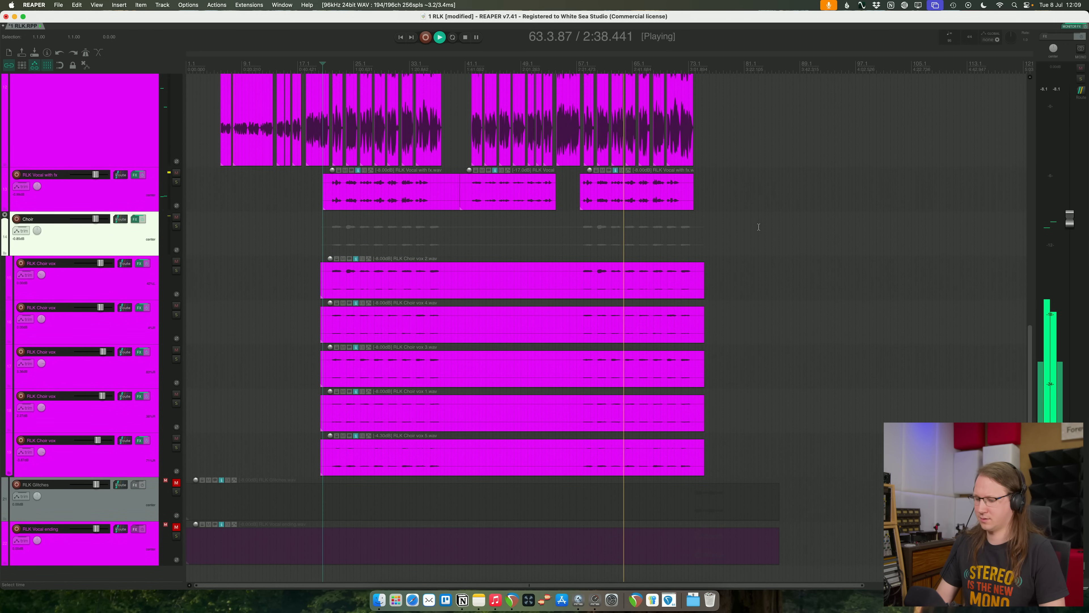
pyautogui.scroll(1, 755, 218)
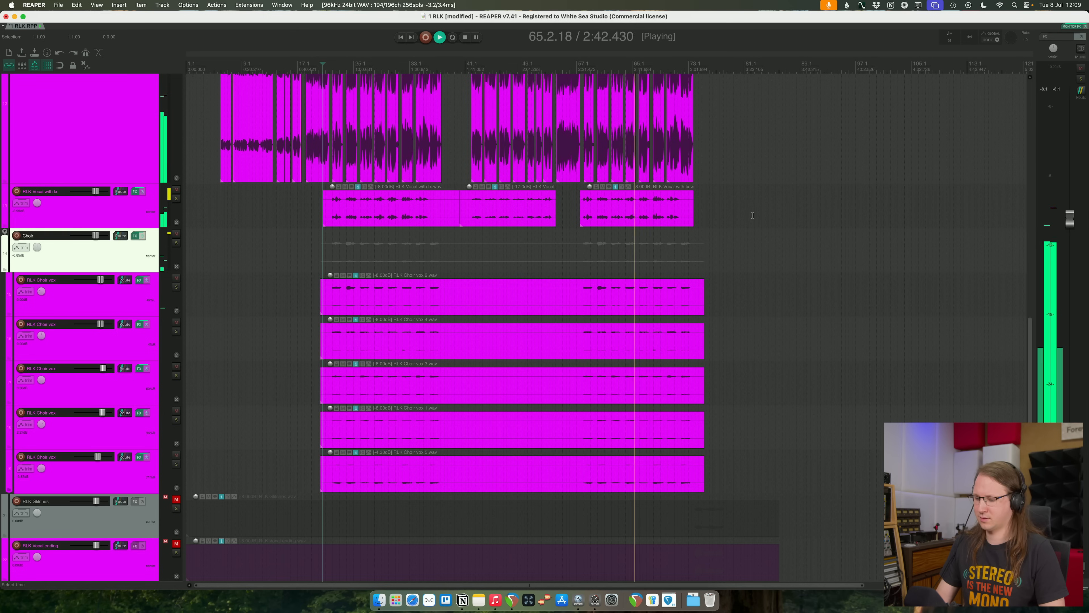
pyautogui.scroll(3, 752, 215)
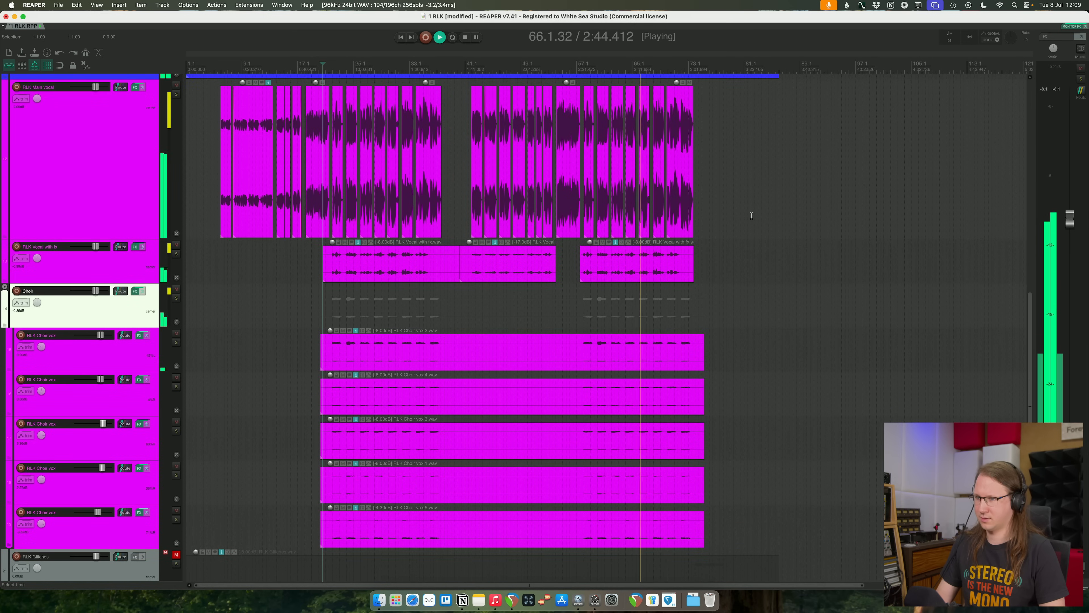
pyautogui.scroll(-1, 751, 215)
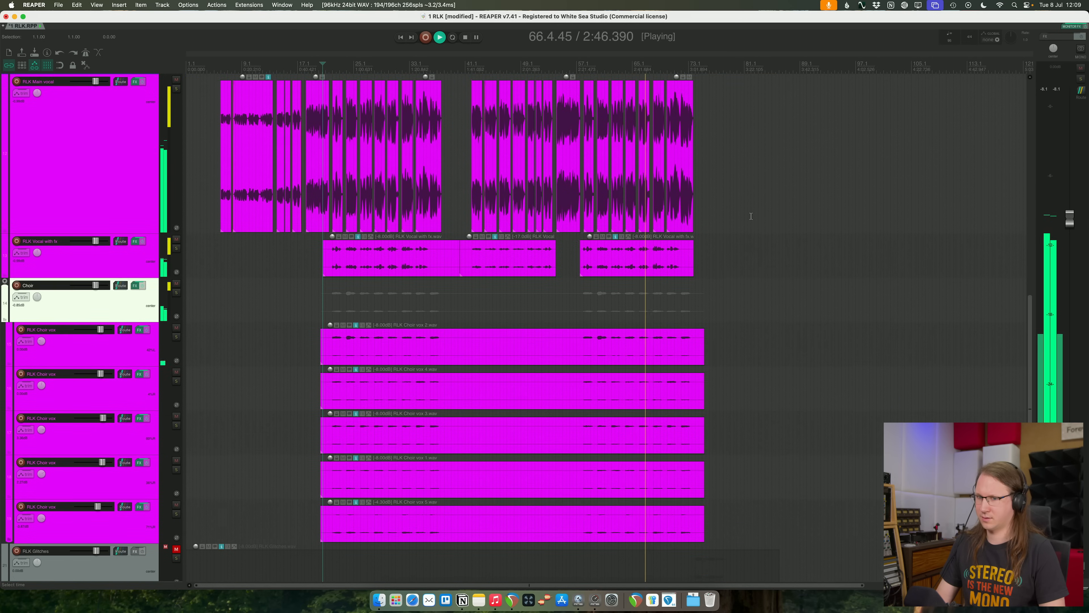
# - Turn the Choir folder down by about 1 dB and slightly adjust the RLK Main vocal level during playback
pyautogui.moveTo(96, 285); pyautogui.dragTo(94, 285)
pyautogui.scroll(1, 110, 264)
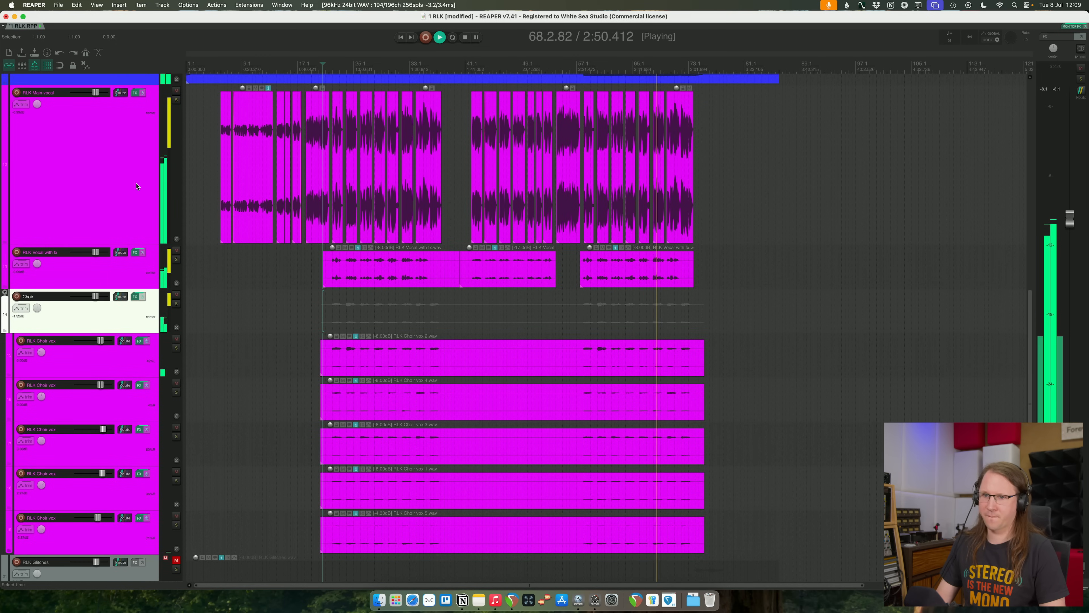
pyautogui.keyDown('shift'); pyautogui.click(110, 263); pyautogui.keyUp('shift')
pyautogui.moveTo(95, 93); pyautogui.dragTo(95, 93)
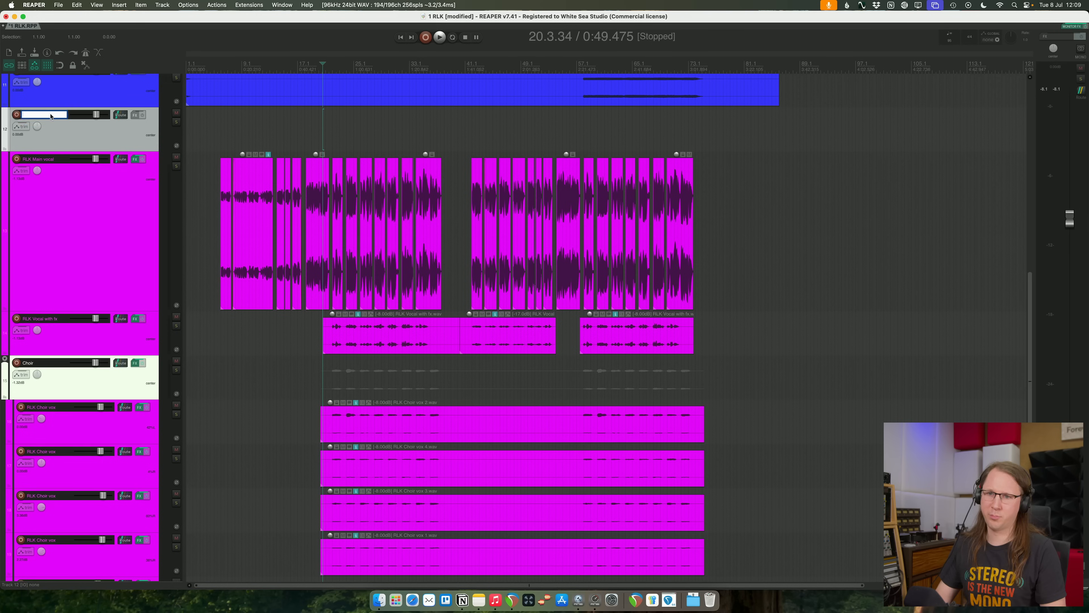
# - Name the new track above RLK Main vocal "Vocals" and make it the folder for the vocal tracks
pyautogui.write('Vocal')
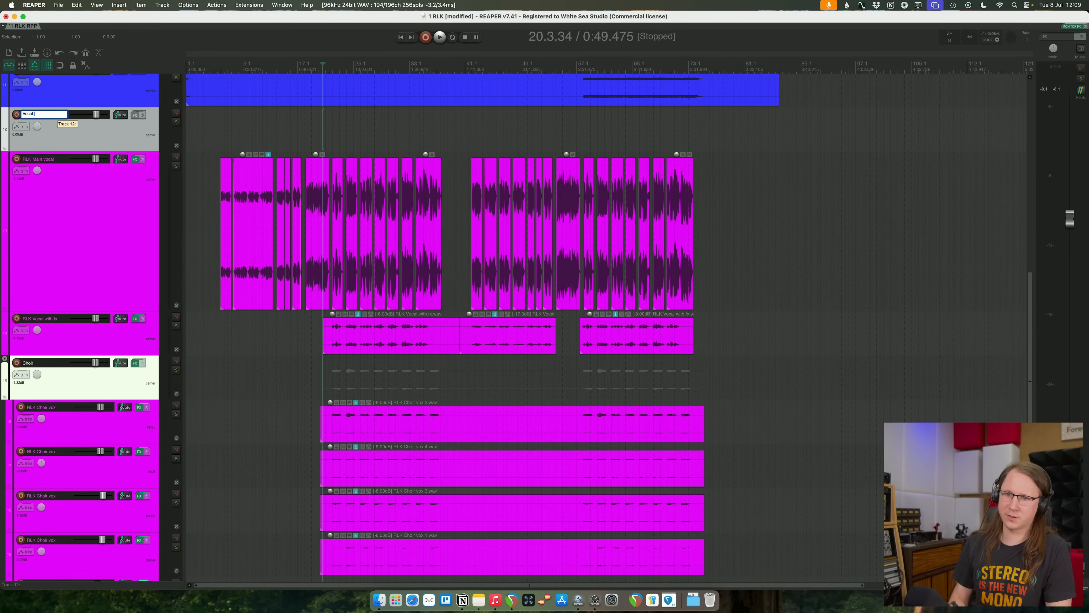
pyautogui.write('s')
pyautogui.press('Return')
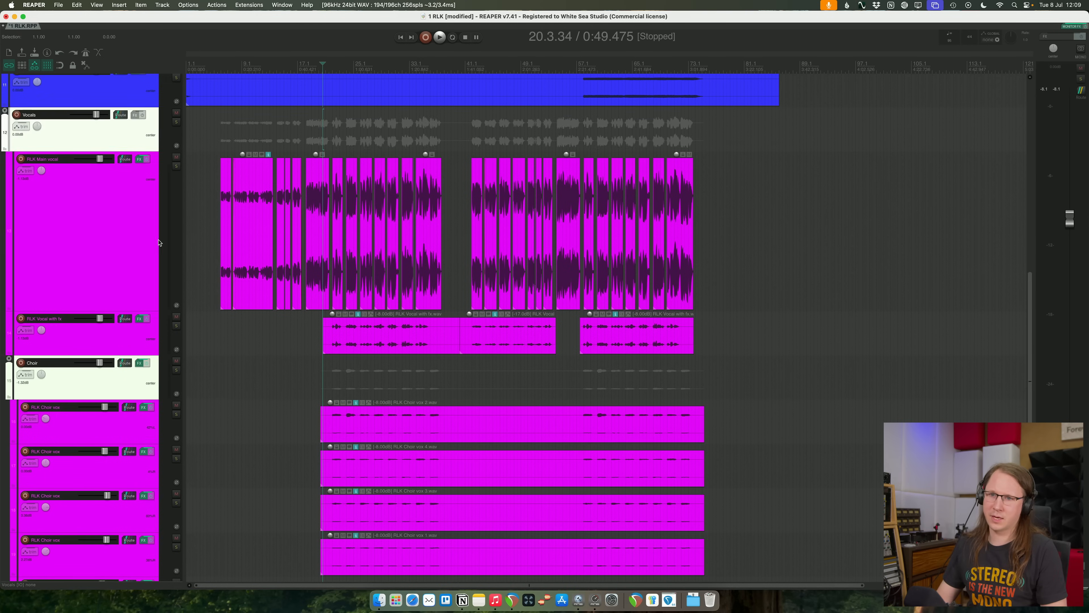
# - Move RLK Vocal ending directly below the choir tracks, try it above the Choir folder, and undo that last placement
pyautogui.scroll(-3, 154, 410)
pyautogui.moveTo(115, 545); pyautogui.dragTo(148, 465)
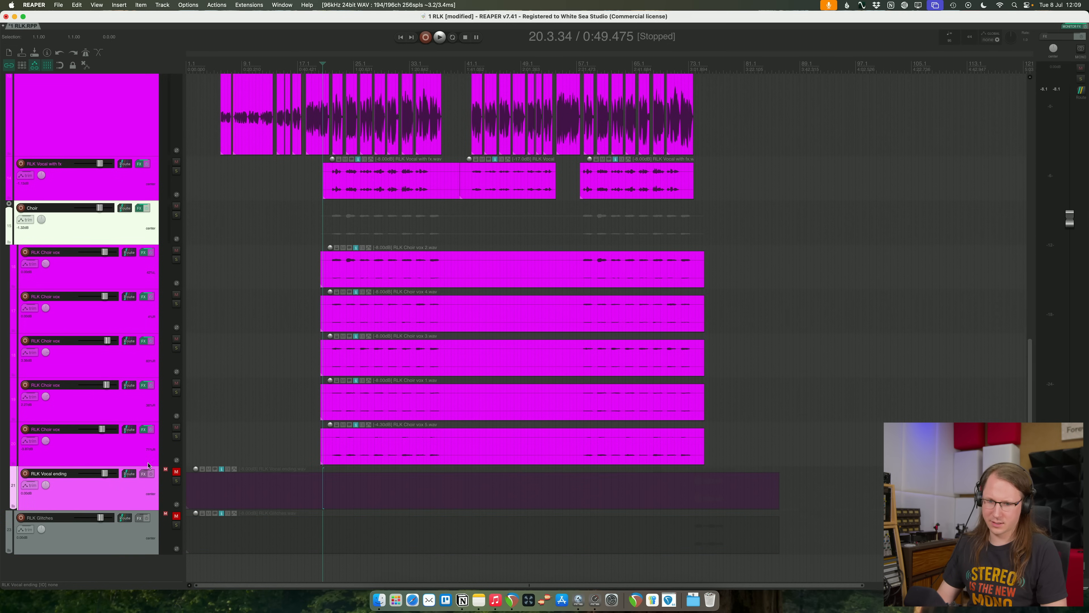
pyautogui.moveTo(79, 439); pyautogui.dragTo(83, 216)
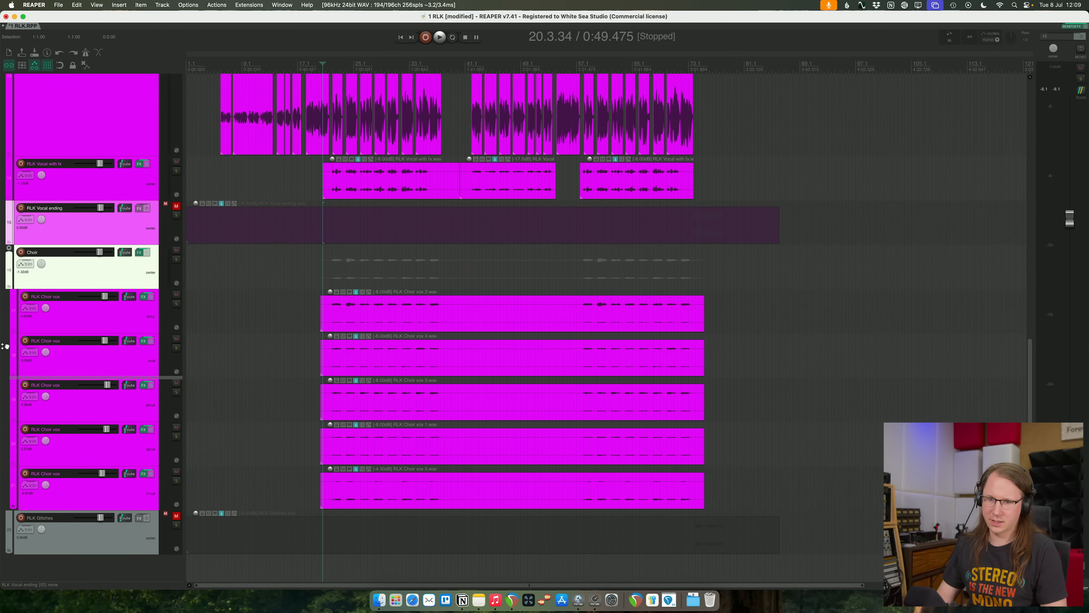
pyautogui.press('super+z')
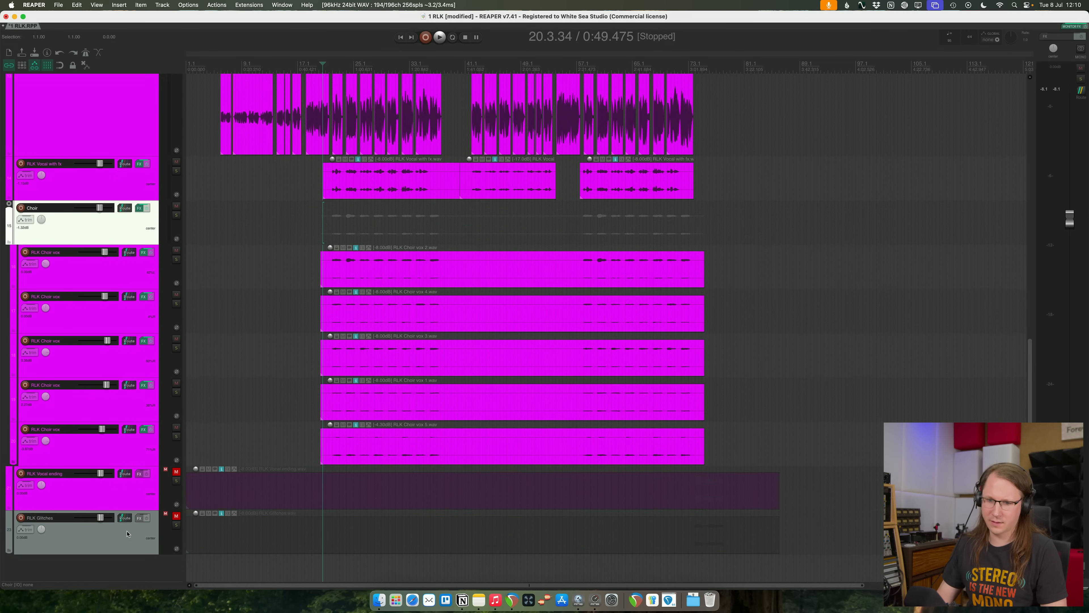
# - Move the RLK Glitches track out of the Vocals folder to directly below RLK Guitar layer
pyautogui.click(111, 533)
pyautogui.scroll(12, 149, 155)
pyautogui.moveTo(149, 154); pyautogui.dragTo(25, 416)
pyautogui.scroll(-3, 83, 378)
pyautogui.scroll(3, 380, 408)
# - Play from around bar 53, briefly solo RLK Drum loop and check its routing, and listen on into the RLK Drumkit live section
pyautogui.click(566, 61)
pyautogui.click(548, 61)
pyautogui.press('space')
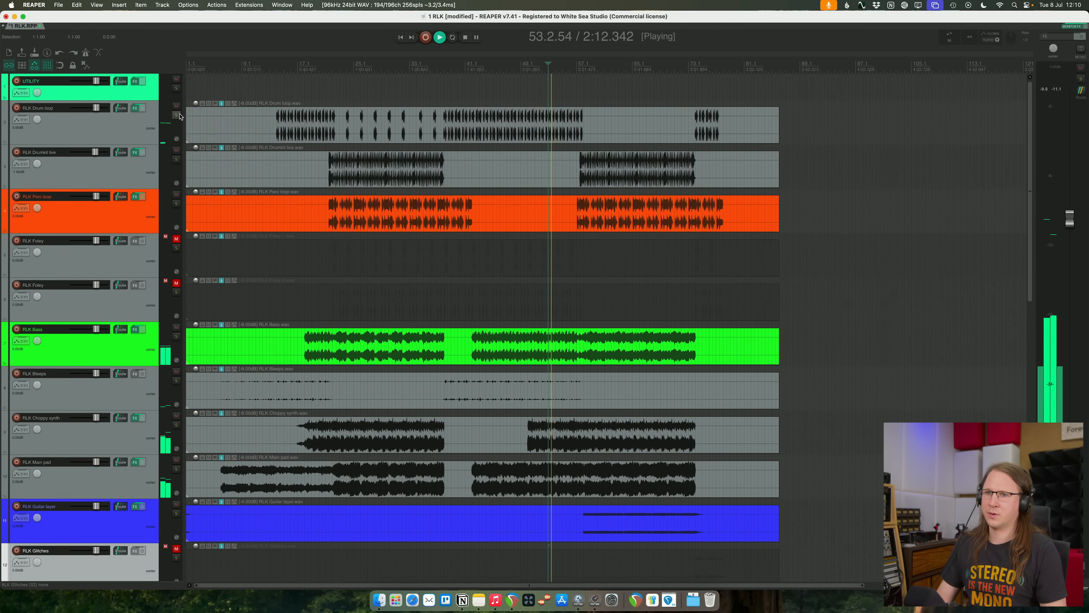
pyautogui.click(177, 115)
pyautogui.click(153, 125)
pyautogui.scroll(8, 153, 126)
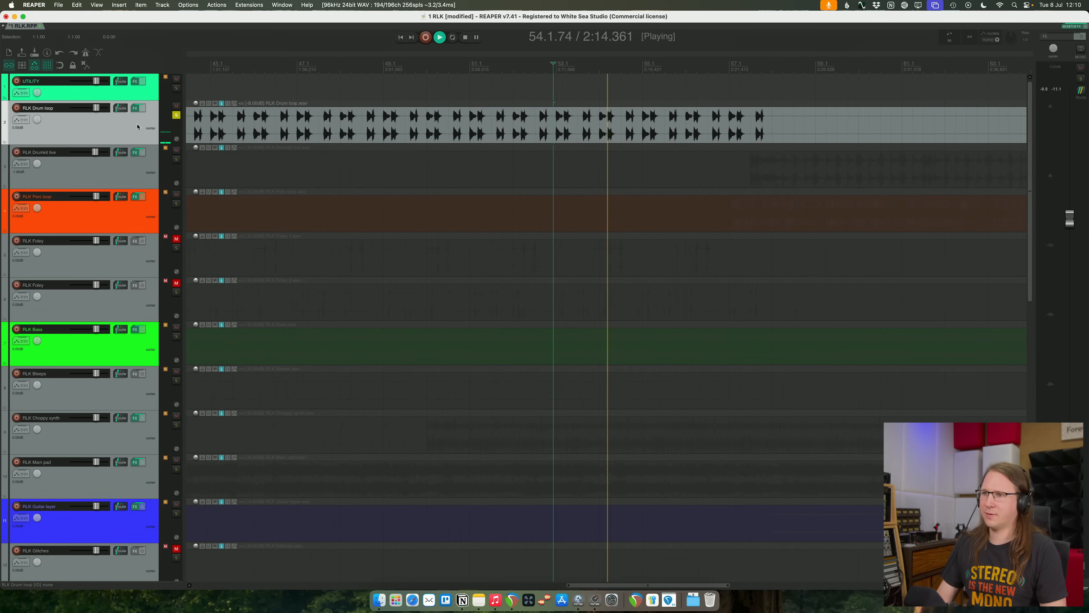
pyautogui.click(121, 108)
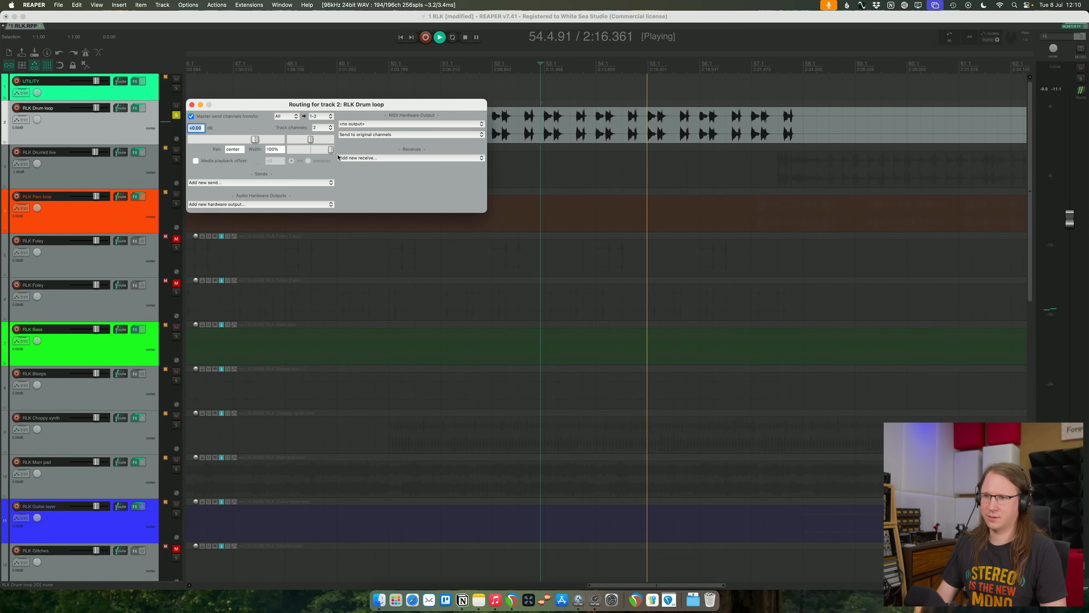
pyautogui.click(191, 105)
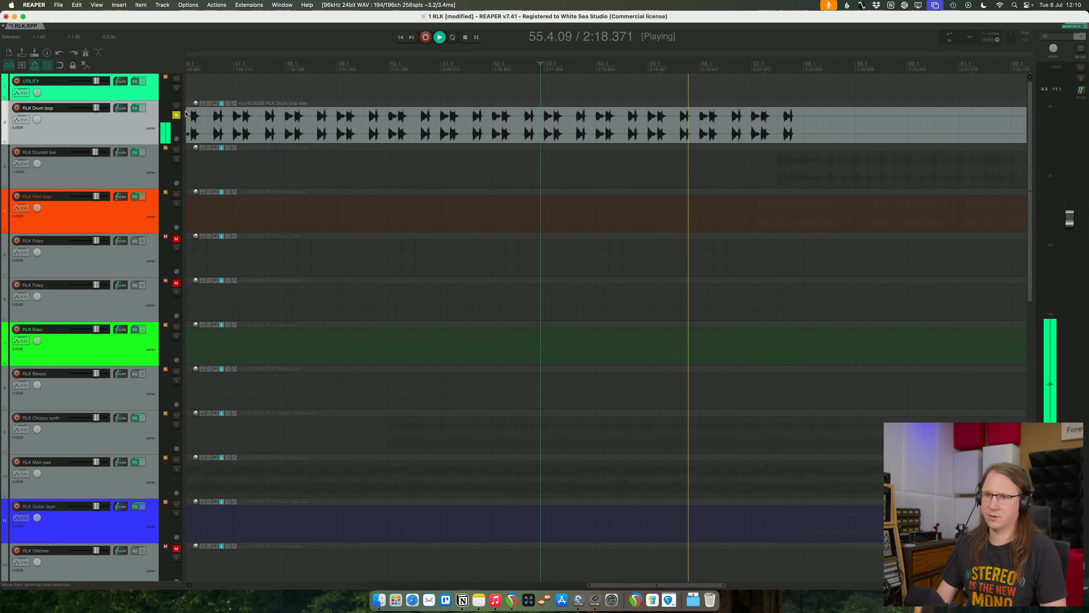
pyautogui.click(176, 114)
pyautogui.scroll(-1, 648, 101)
pyautogui.scroll(-5, 648, 101)
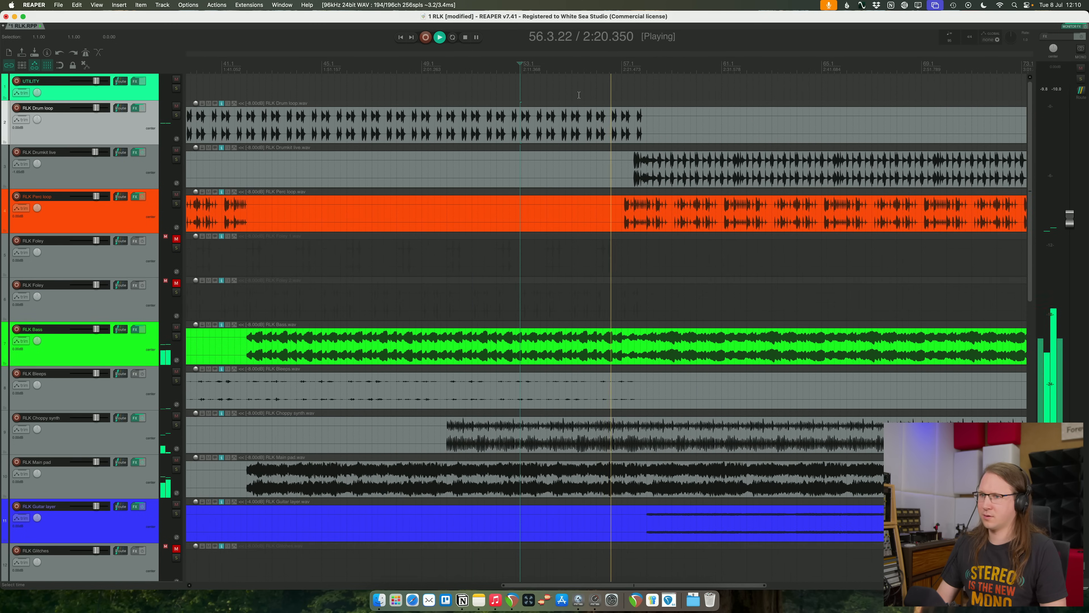
pyautogui.scroll(-4, 732, 96)
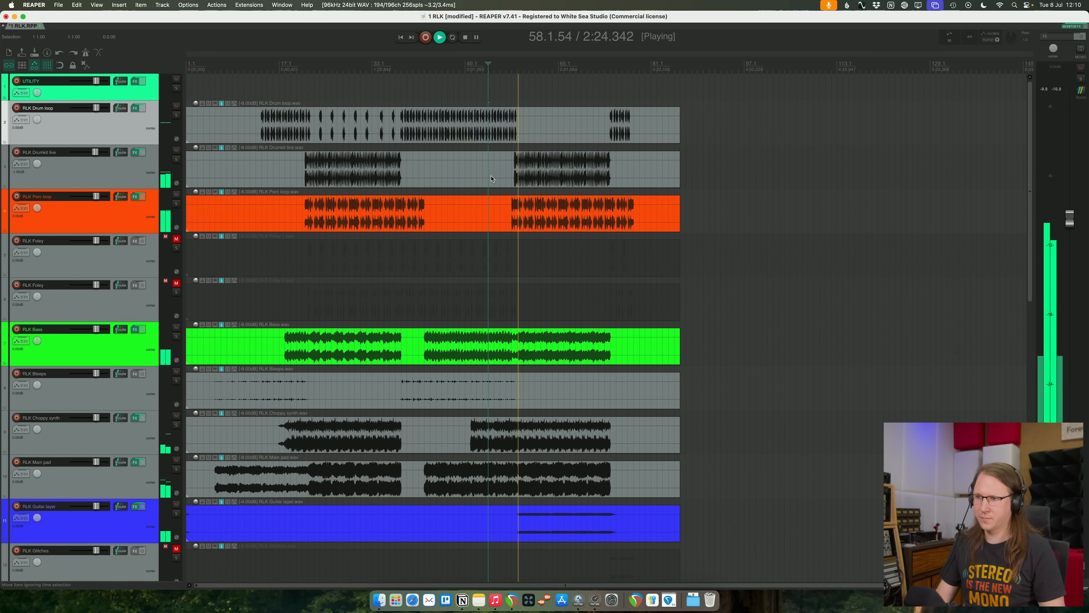
# - Stop playback, insert a new track below RLK Drumkit live and route a send from the drumkit to it
pyautogui.click(355, 169)
pyautogui.press('space')
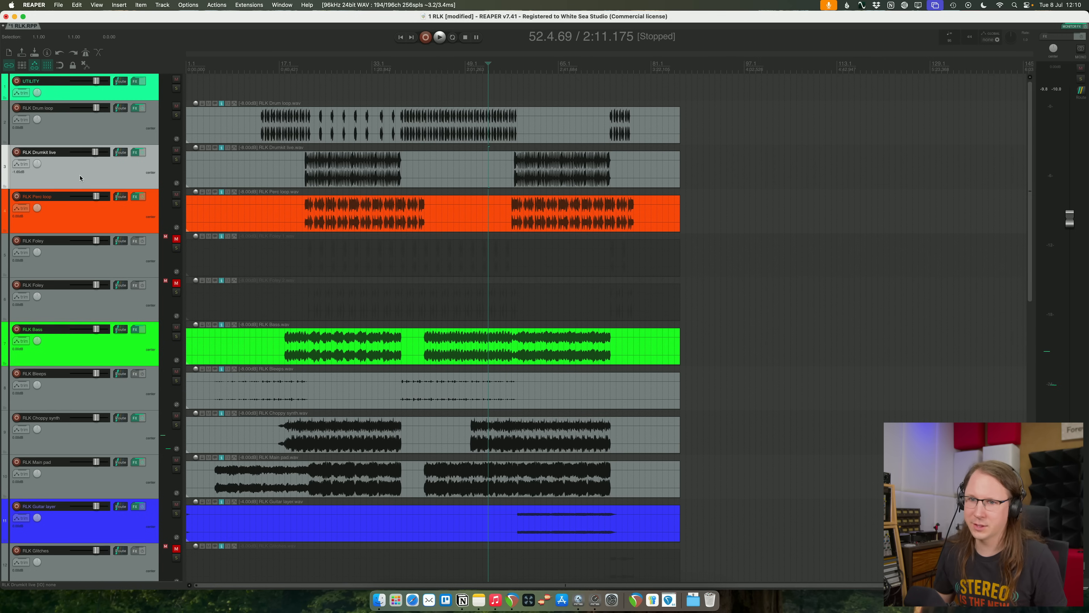
pyautogui.press('super+t')
pyautogui.hscroll(3, 124, 156)
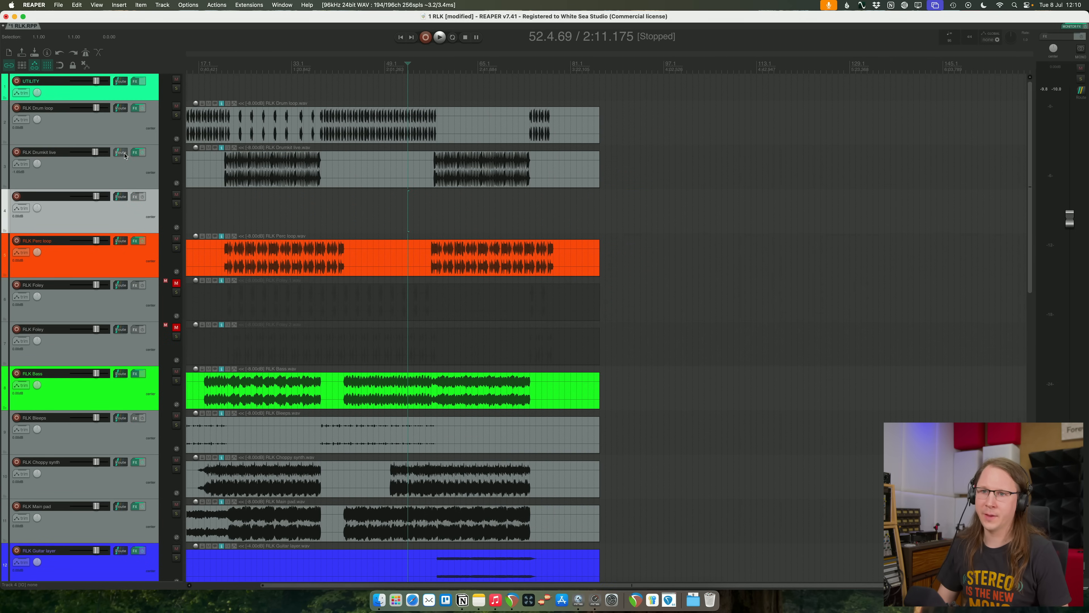
pyautogui.moveTo(115, 195); pyautogui.dragTo(117, 197)
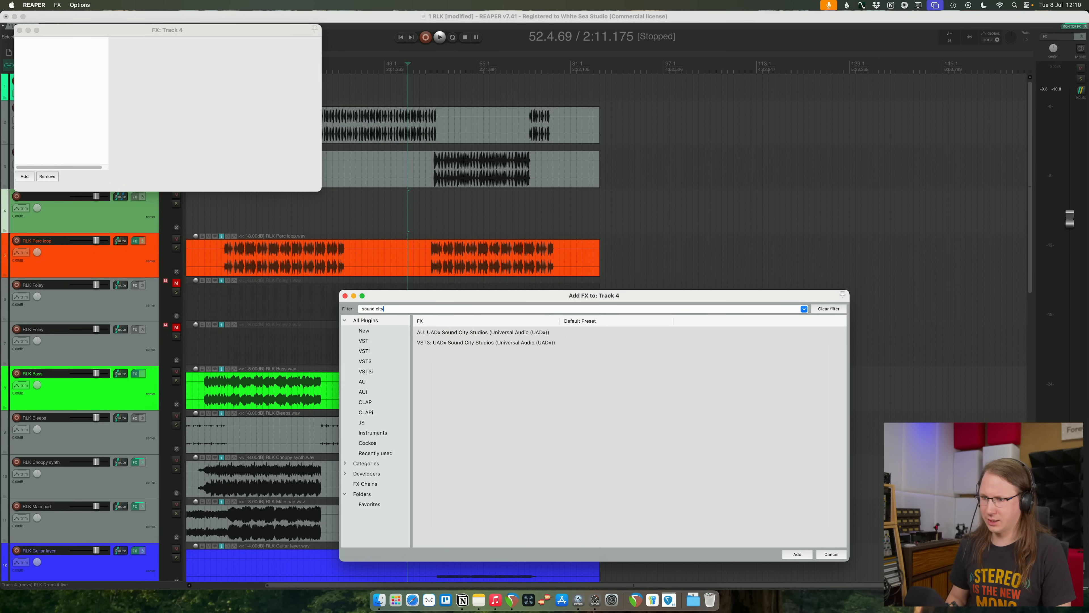
# - Add the VST3 version of UADx Sound City Studios to the new drum effect track
pyautogui.press('Down')
pyautogui.press('Down')
pyautogui.press('Return')
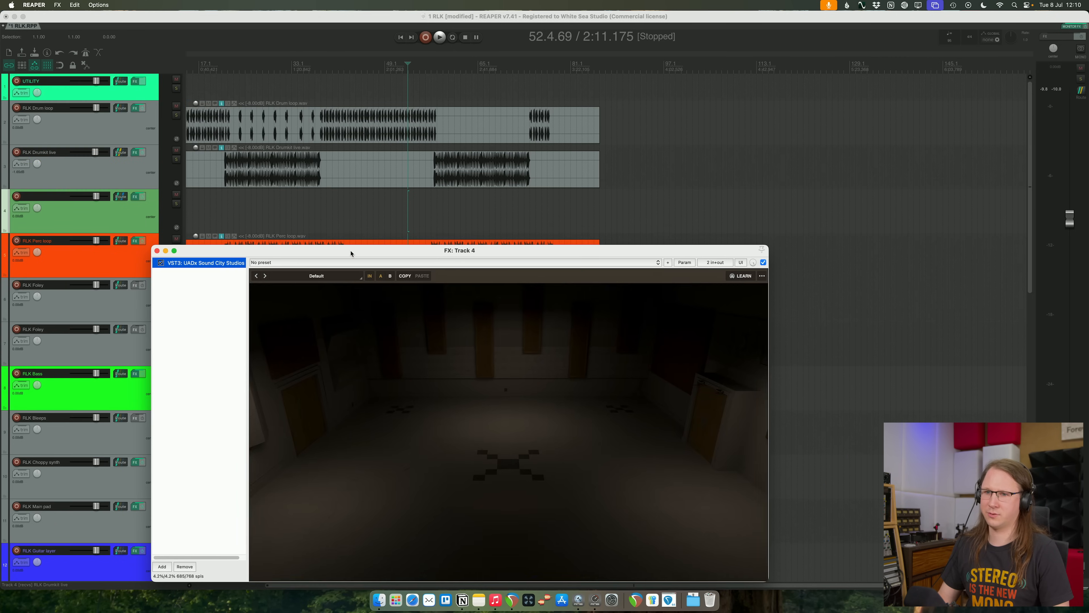
# - Solo the effect track along with RLK Drumkit live, play from the first drum section and bring back the Sound City Studios window
pyautogui.click(176, 203)
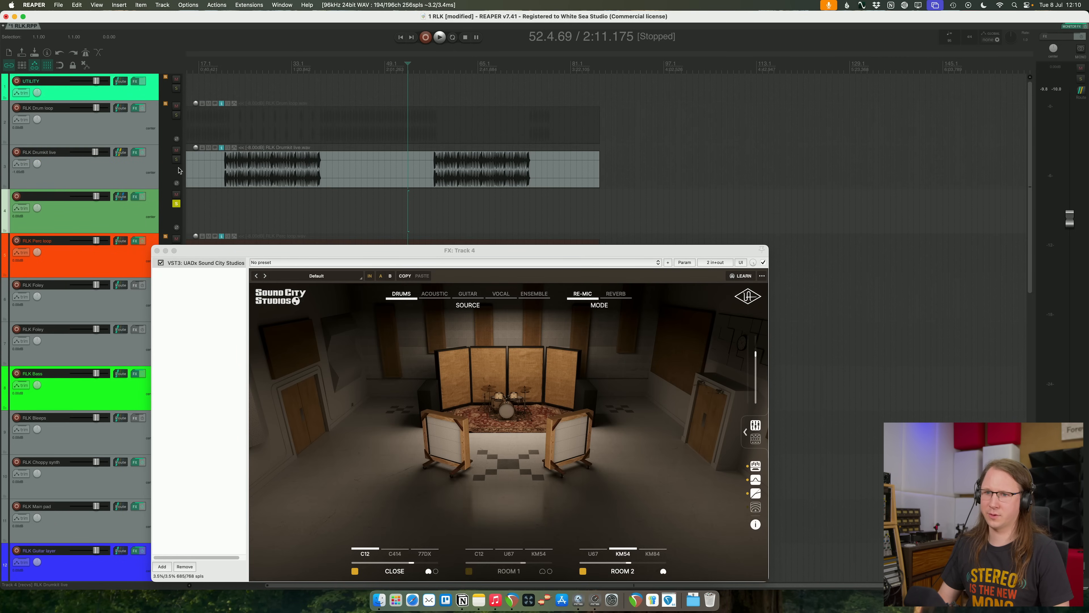
pyautogui.click(235, 174)
pyautogui.press('space')
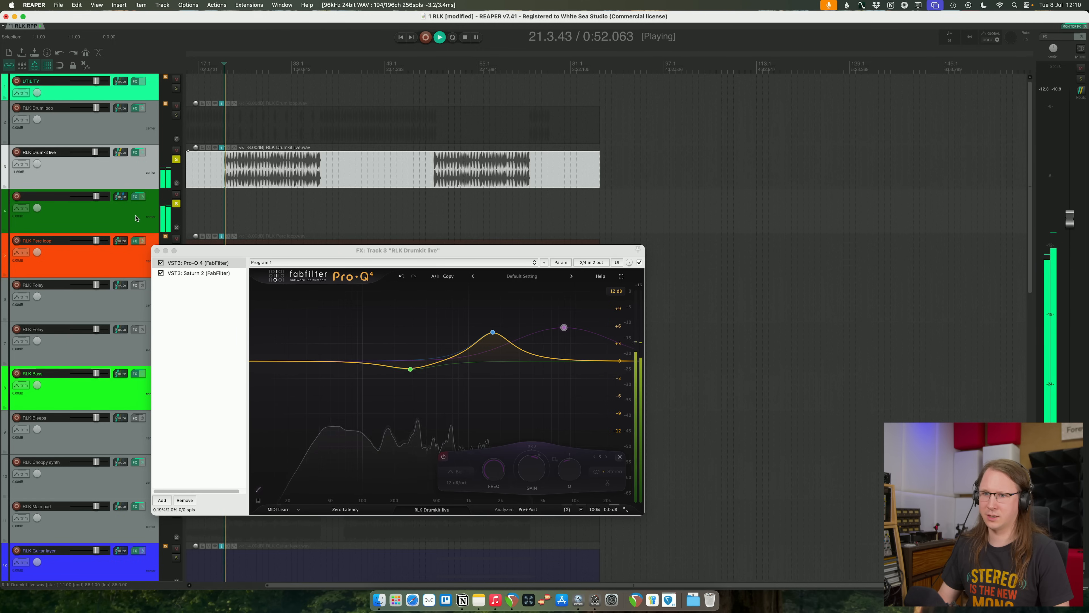
pyautogui.click(136, 218)
pyautogui.click(716, 306)
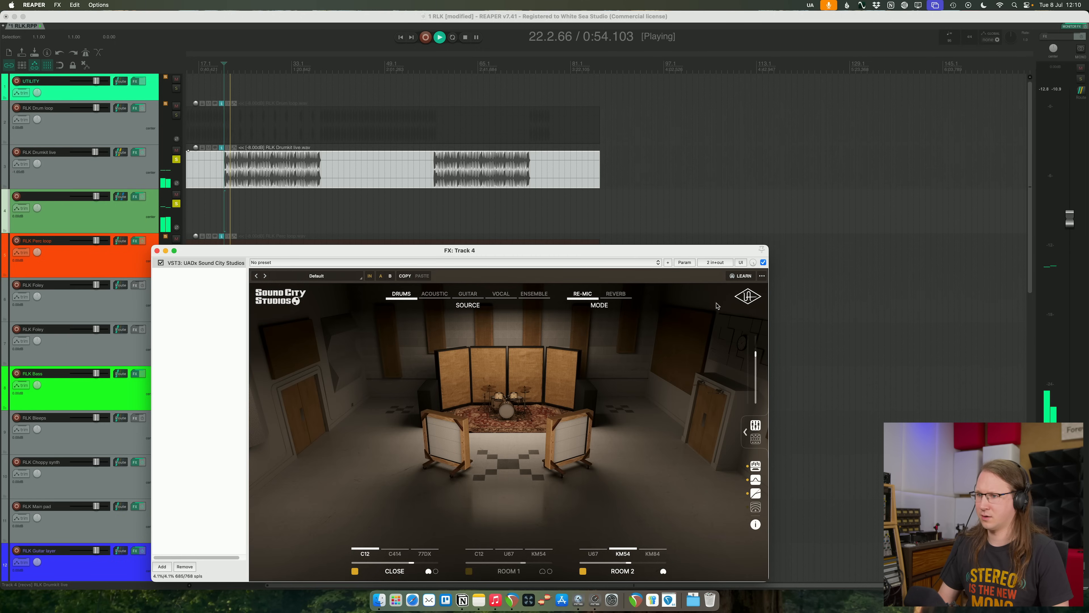
# - Switch Sound City Studios to Reverb mode, show its mixer and choose the Live arrangement for the Drums source
pyautogui.click(619, 293)
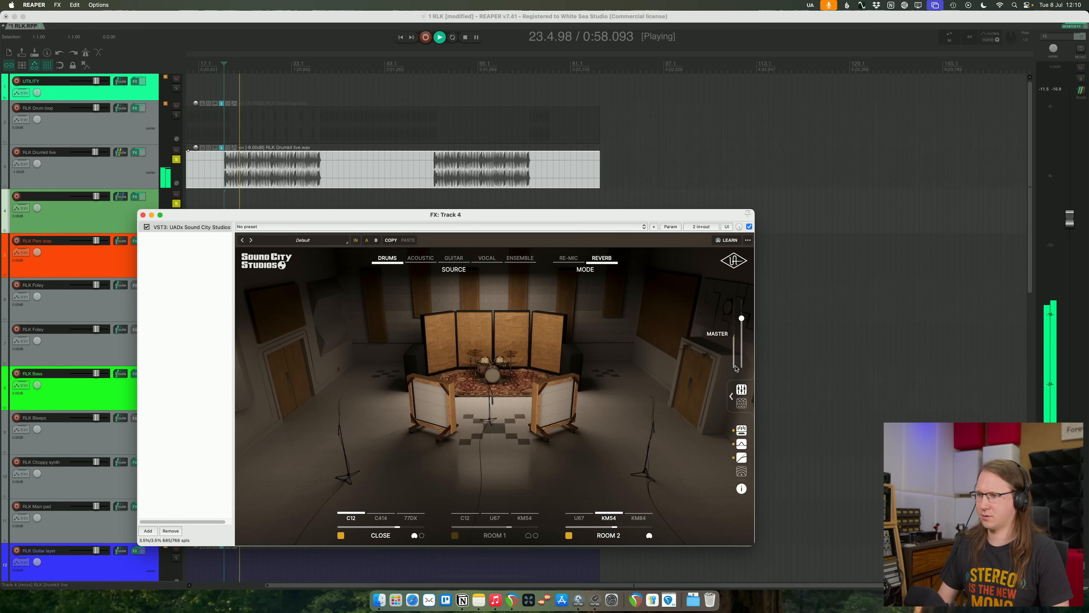
pyautogui.click(734, 389)
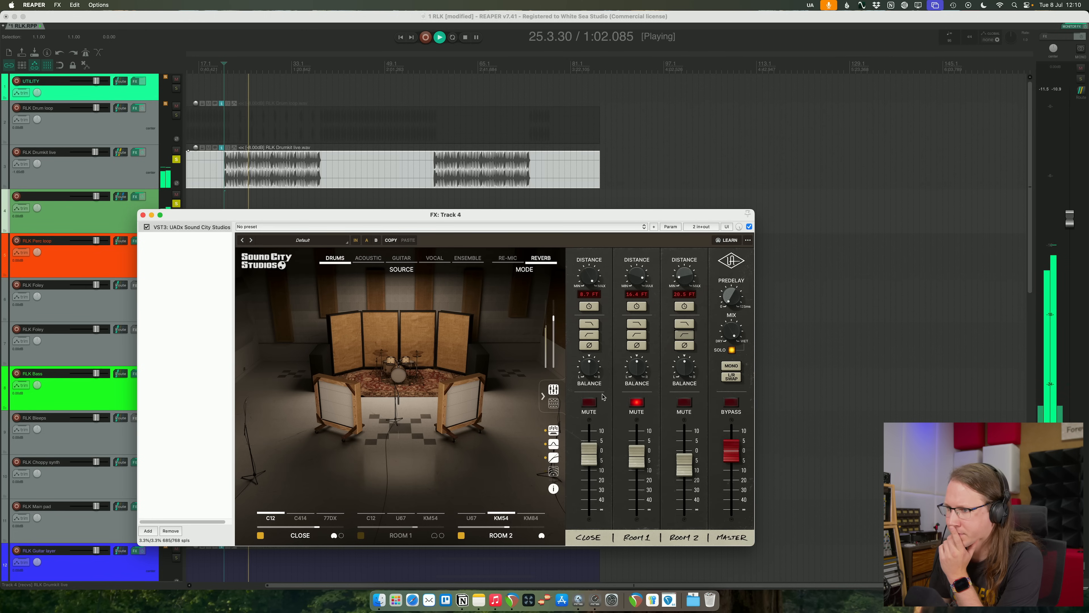
pyautogui.click(591, 307)
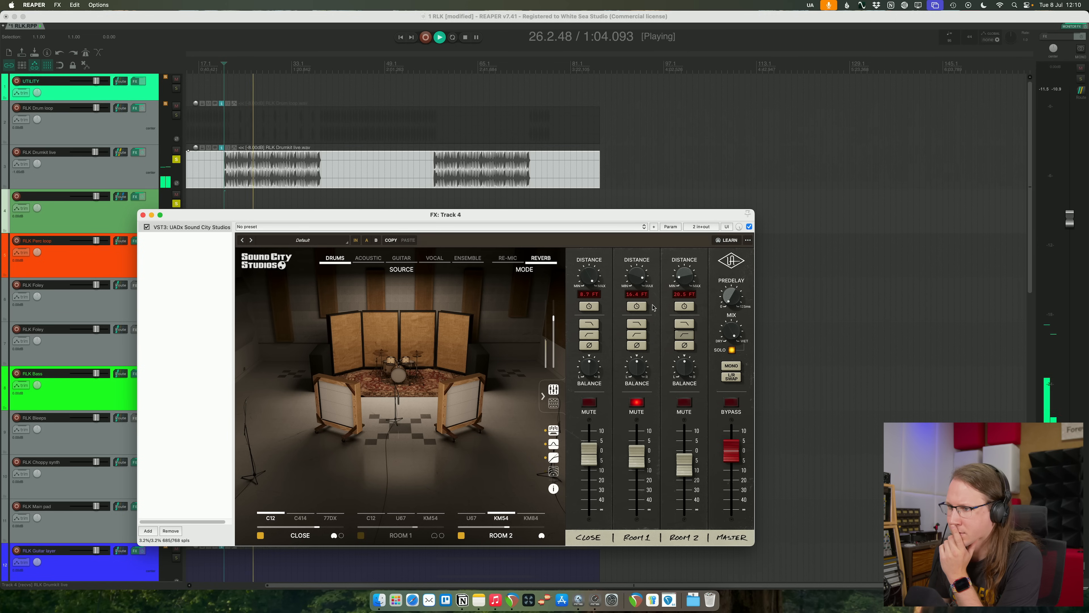
pyautogui.click(334, 263)
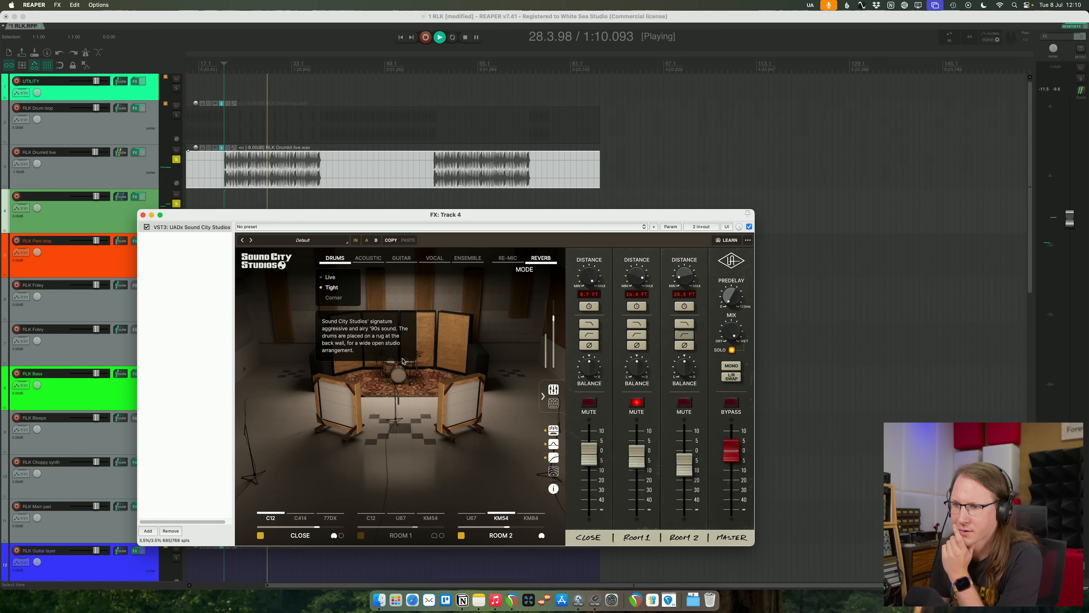
pyautogui.click(443, 362)
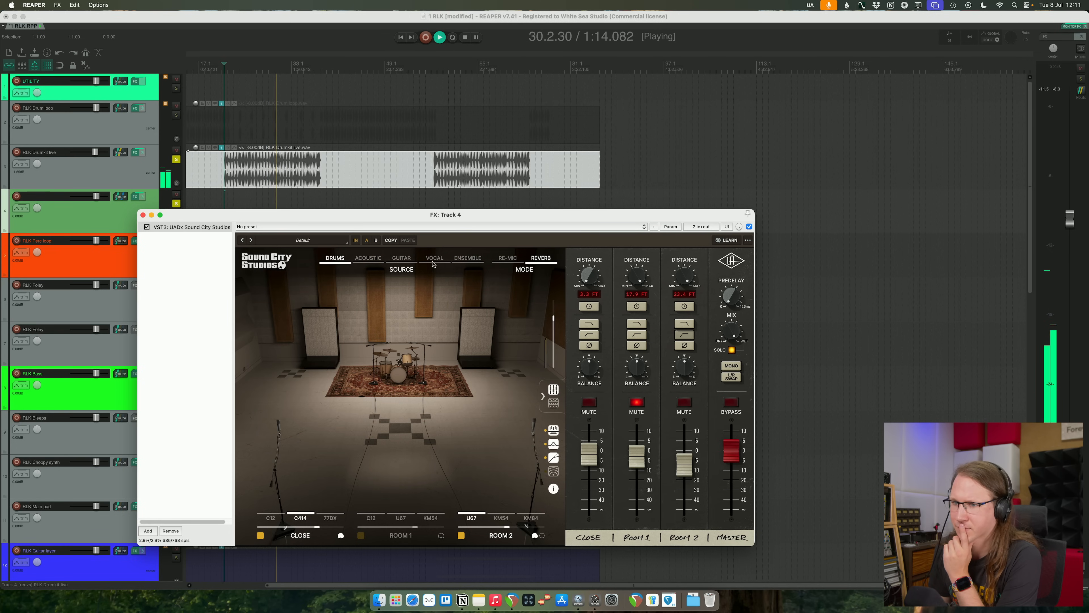
# - Compare the drums with and without the Sound City Studios reverb, and unsolo the effect track
pyautogui.click(356, 241)
pyautogui.moveTo(303, 214); pyautogui.dragTo(303, 245)
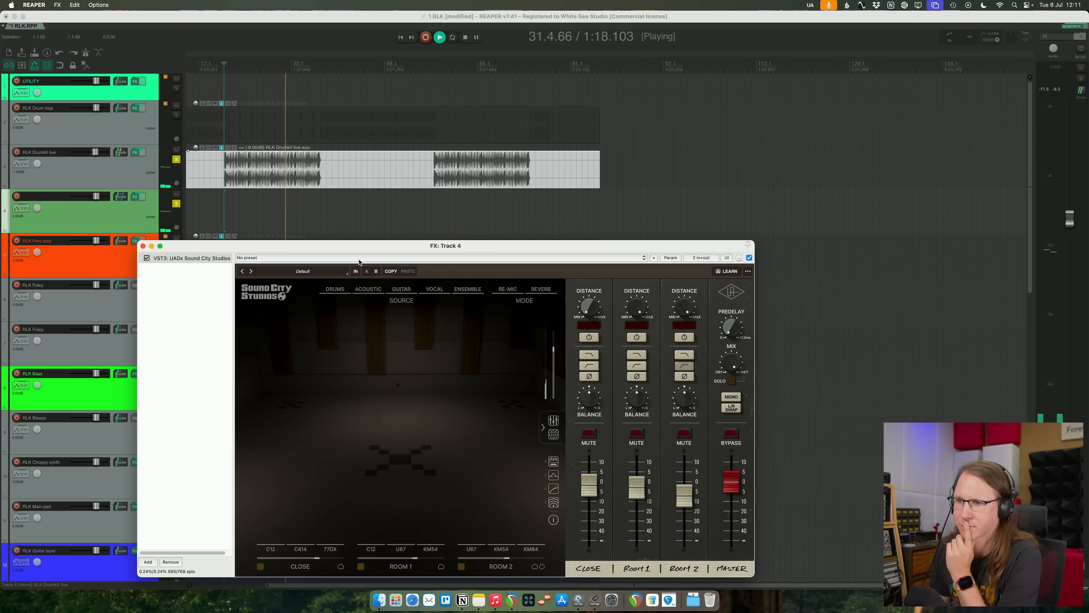
pyautogui.moveTo(452, 248); pyautogui.dragTo(466, 221)
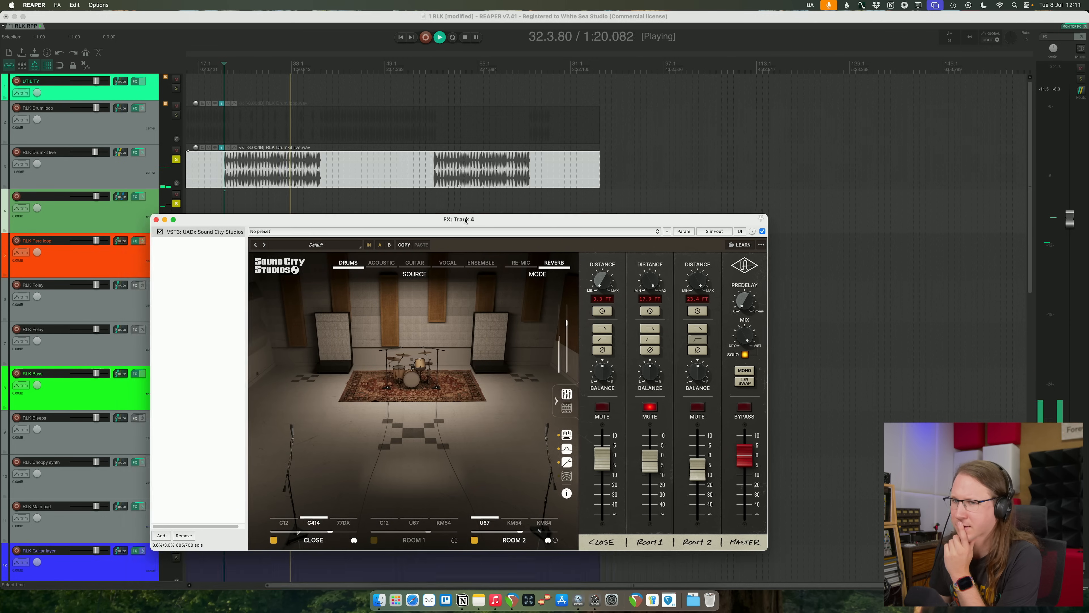
pyautogui.click(176, 204)
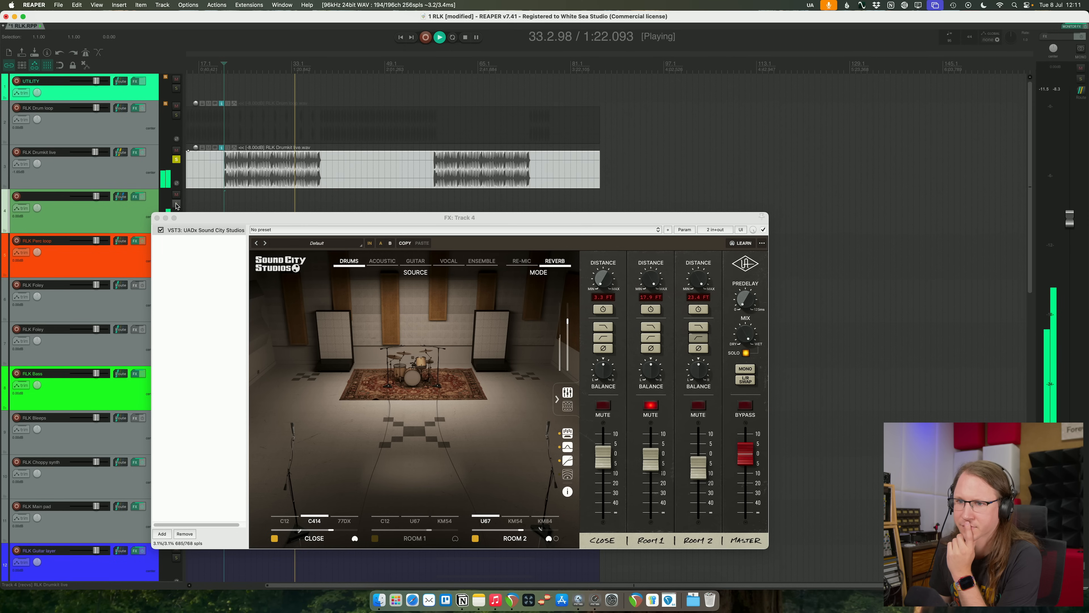
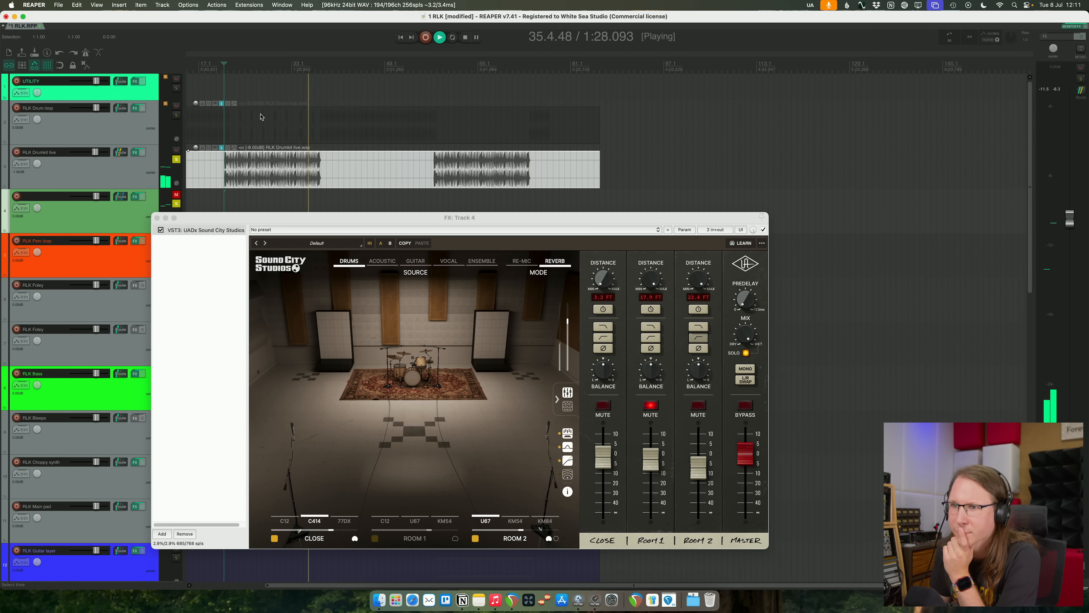
# - Loop the first drum section and audition the C12 and 77DX as Close microphones, ending on the C414
pyautogui.moveTo(222, 65); pyautogui.dragTo(321, 66)
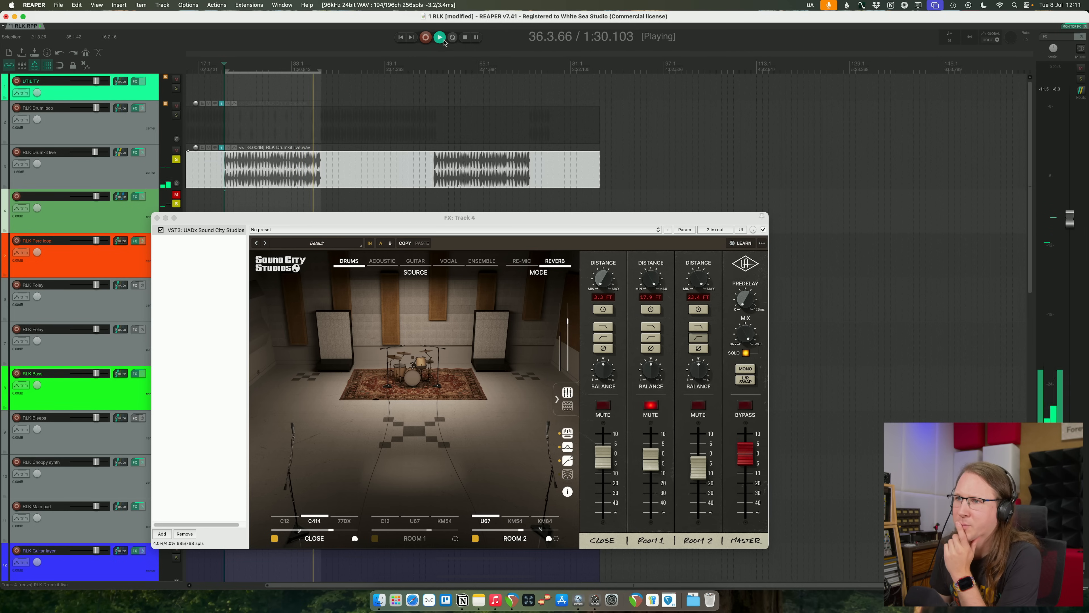
pyautogui.click(232, 61)
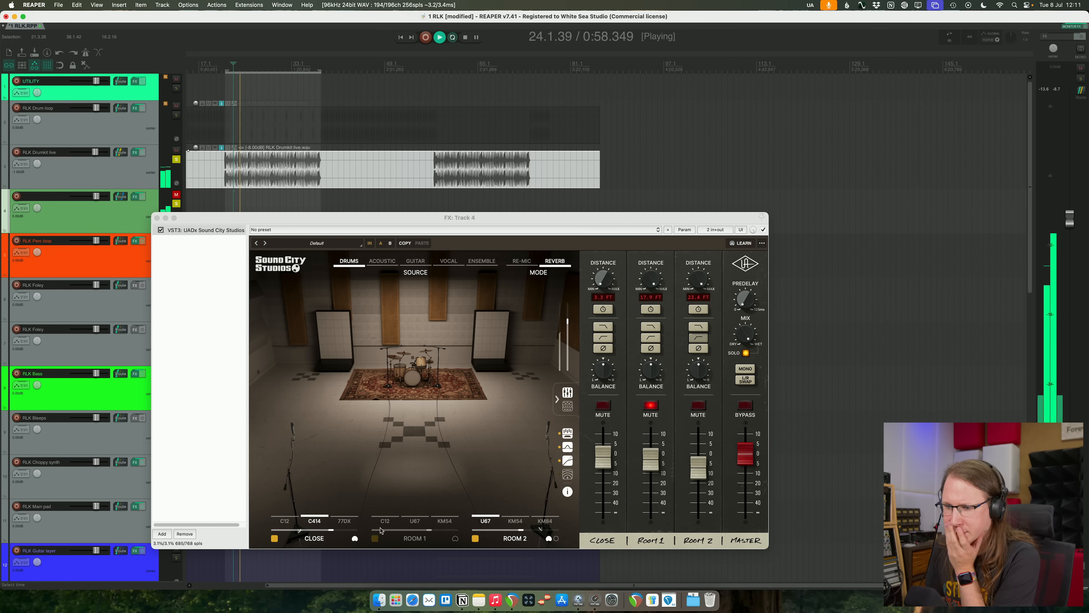
pyautogui.click(338, 518)
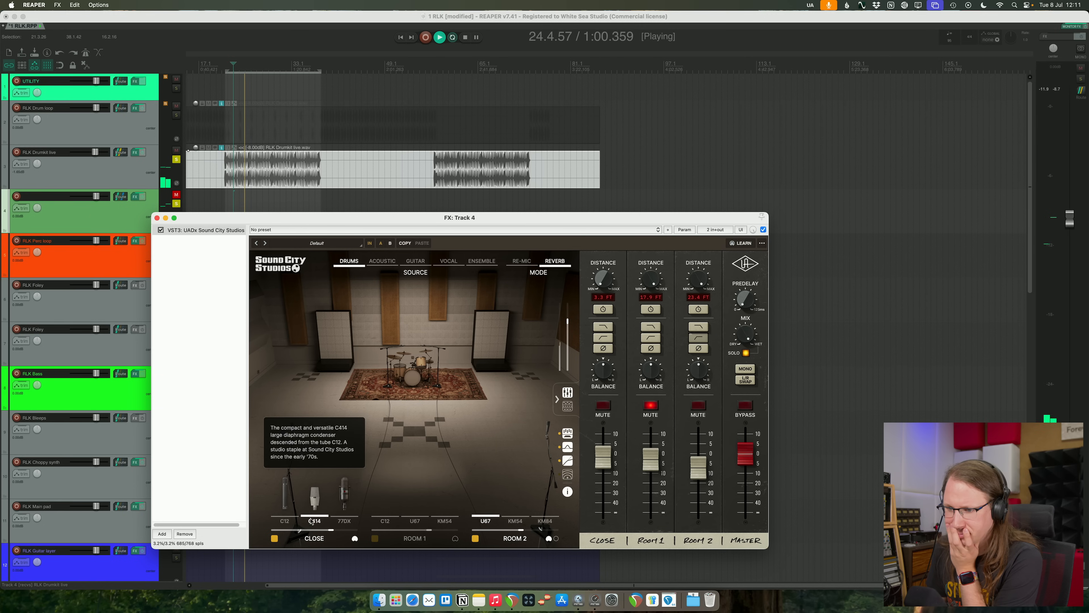
pyautogui.click(284, 519)
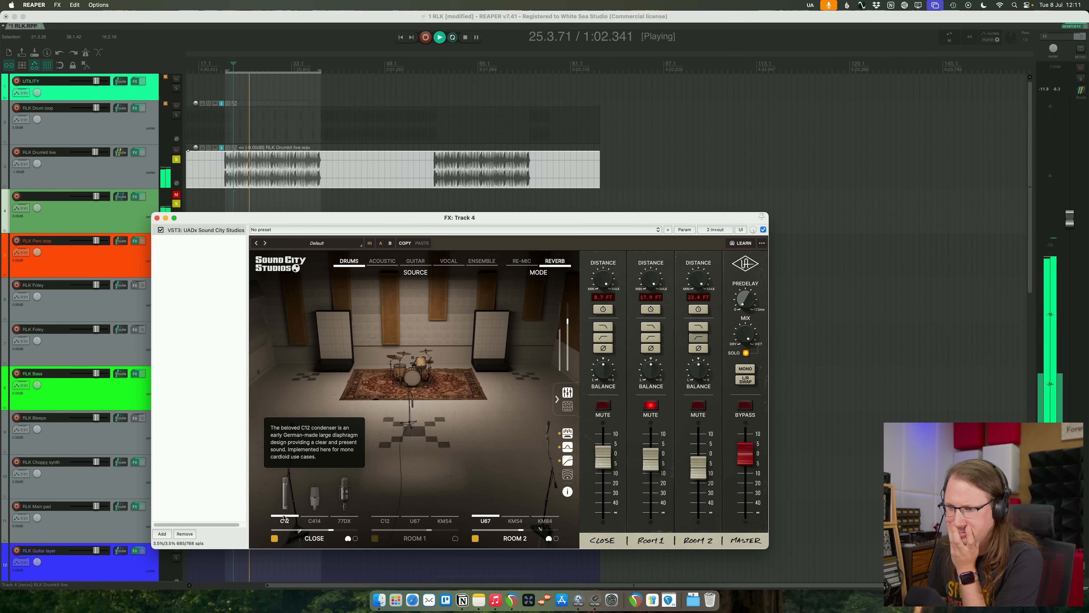
pyautogui.click(312, 516)
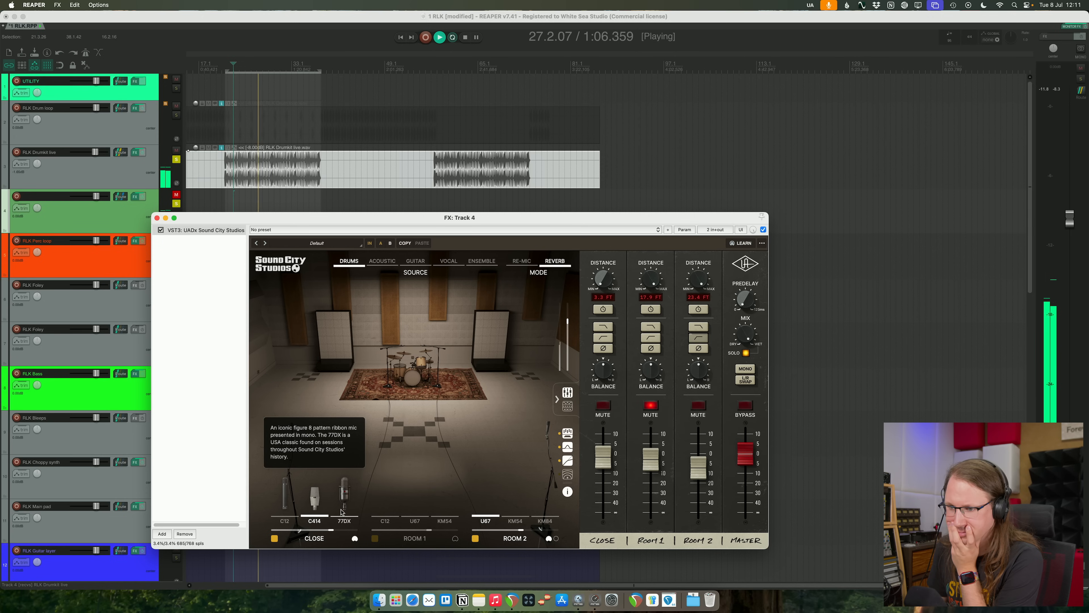
pyautogui.click(342, 512)
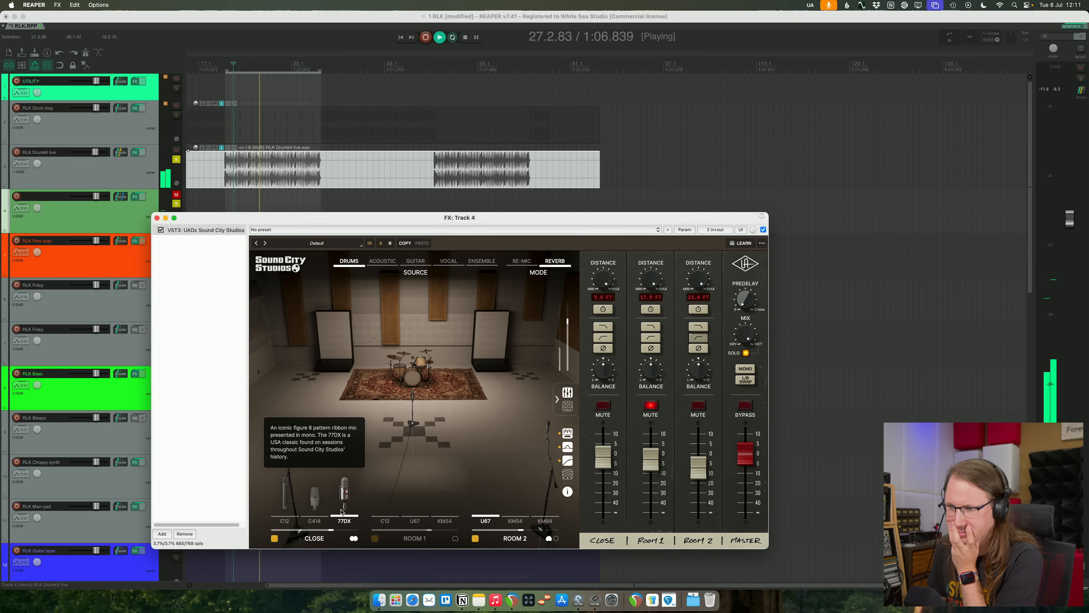
pyautogui.click(319, 510)
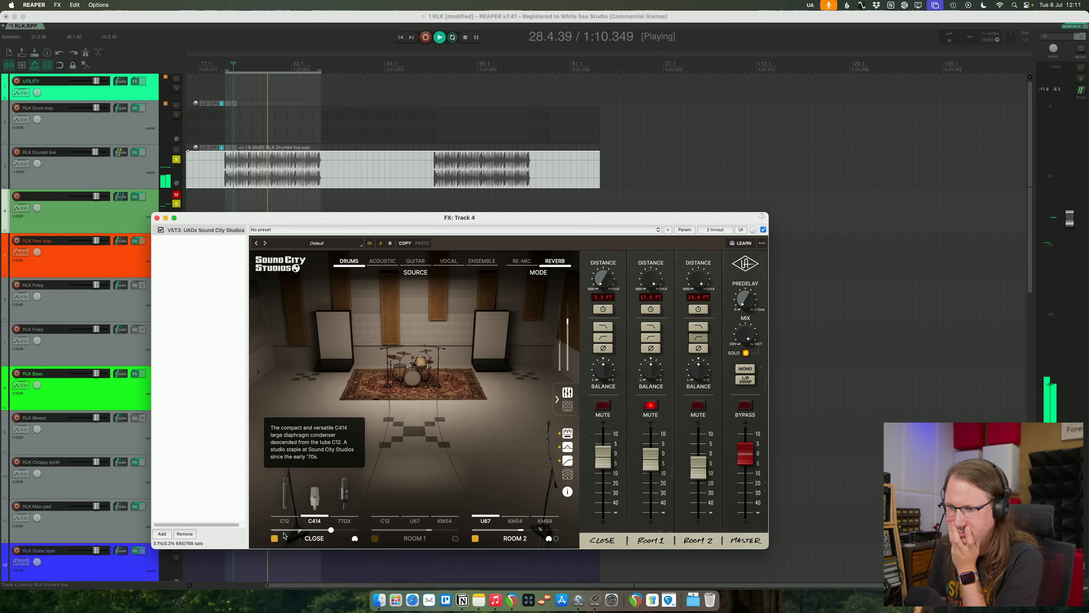
# - Turn off the Close and Room 2 microphones and turn on Room 1 so that it plays alone
pyautogui.click(275, 539)
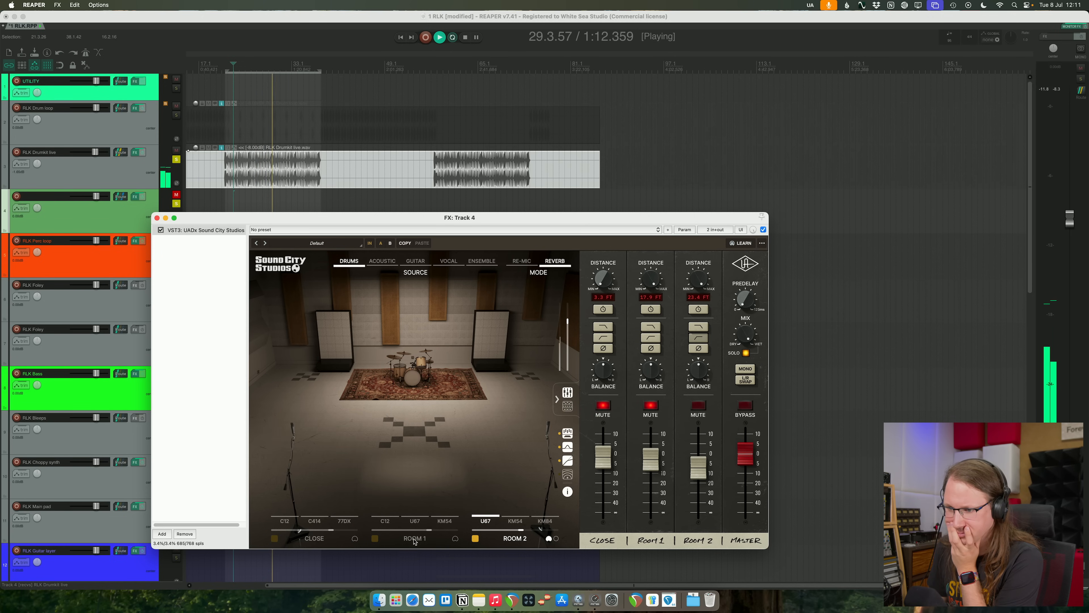
pyautogui.click(375, 539)
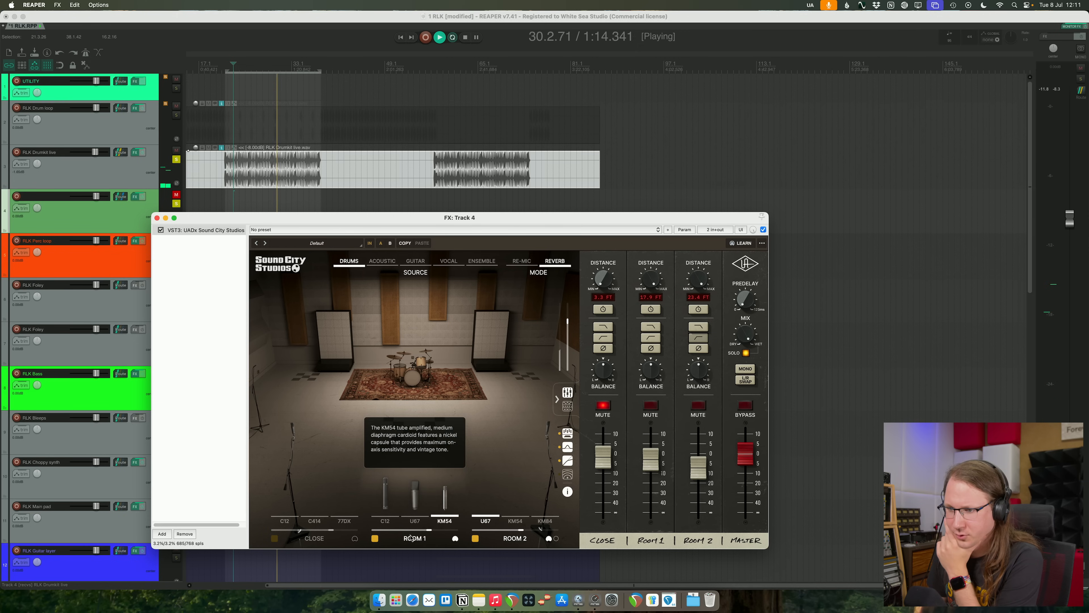
pyautogui.click(475, 538)
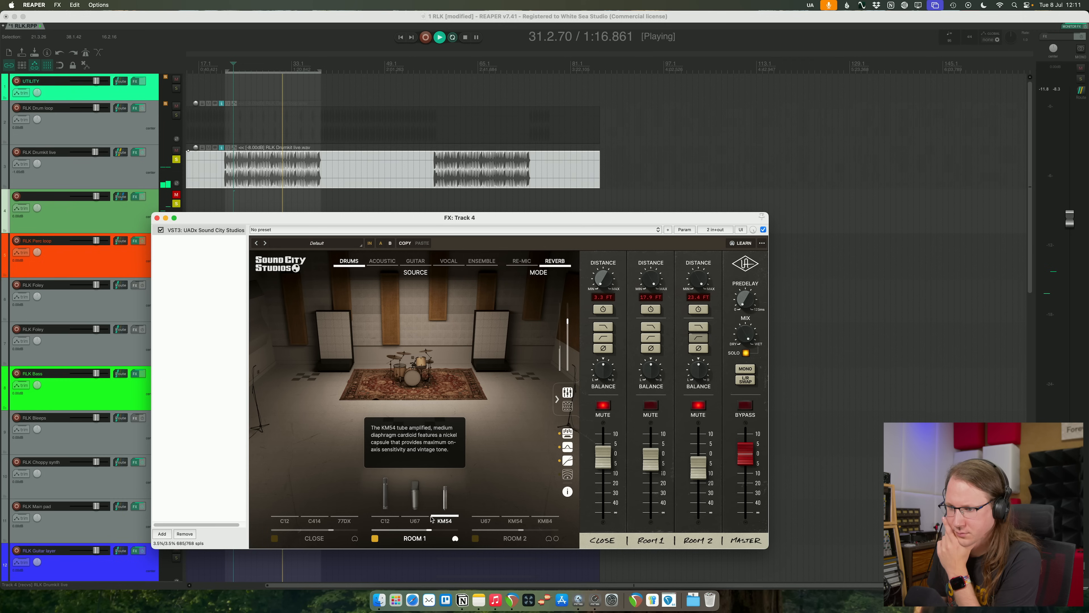
# - Compare the C12 and U67 microphones for Room 1, keep the U67 and slightly adjust its position
pyautogui.click(417, 514)
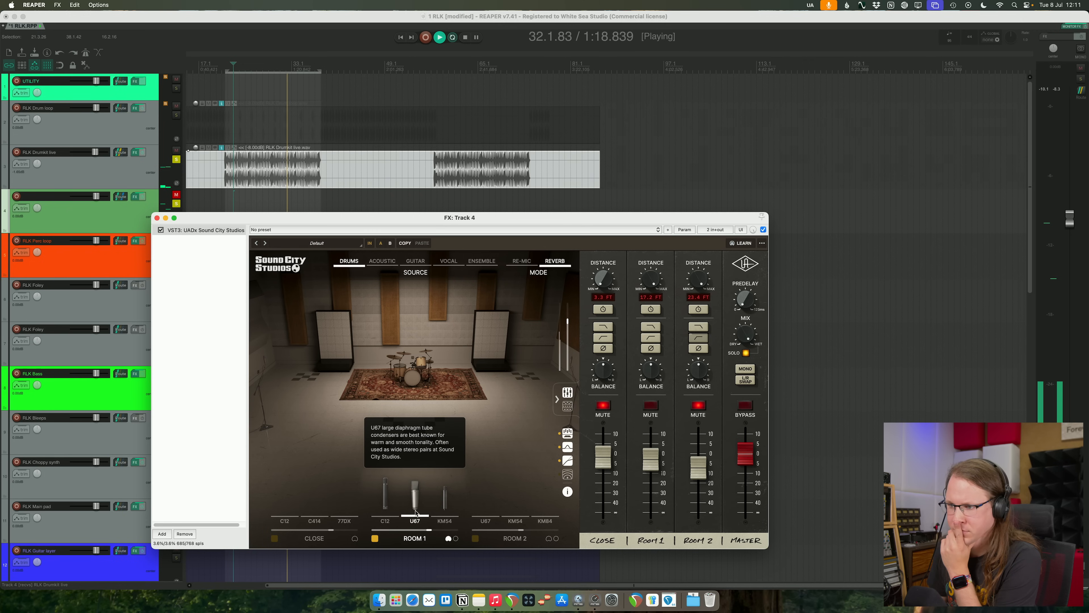
pyautogui.click(386, 509)
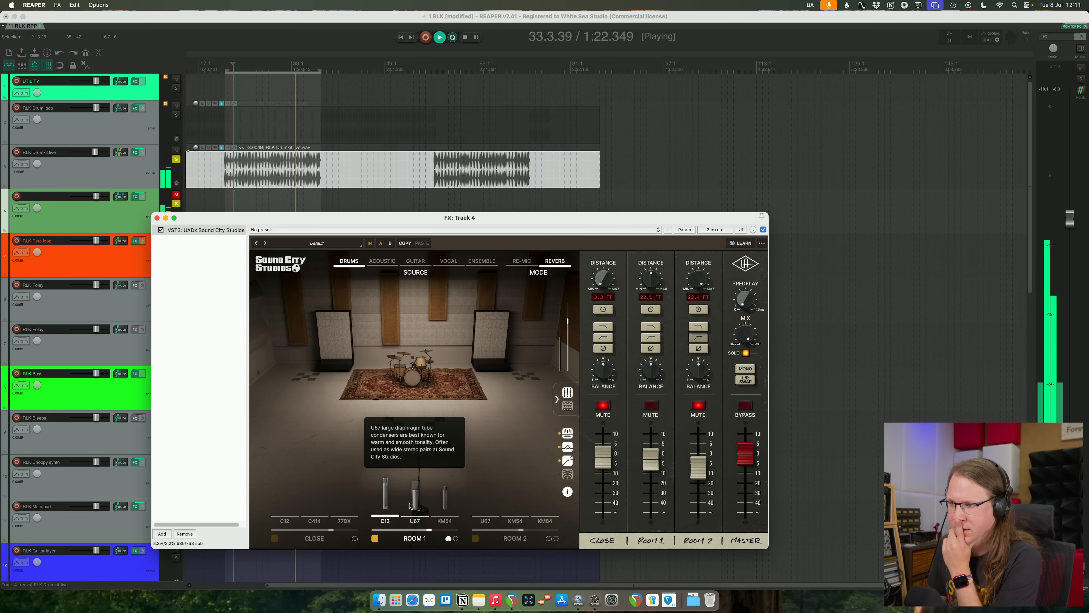
pyautogui.click(410, 506)
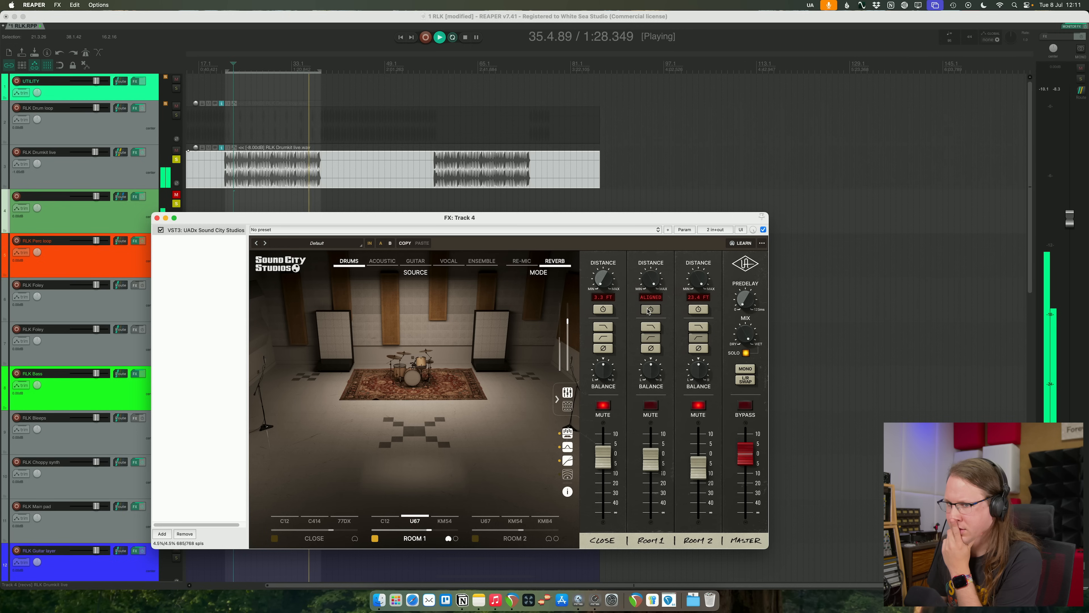
pyautogui.moveTo(420, 539)
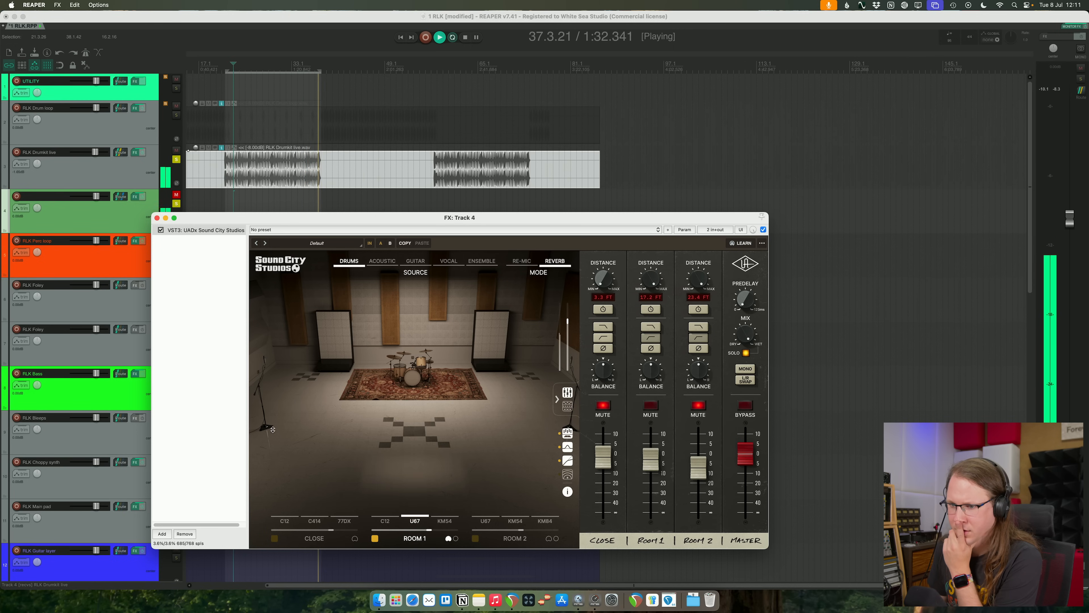
pyautogui.moveTo(269, 457)
pyautogui.mouseDown()
pyautogui.moveTo(288, 376)
pyautogui.moveTo(280, 469)
pyautogui.mouseUp()
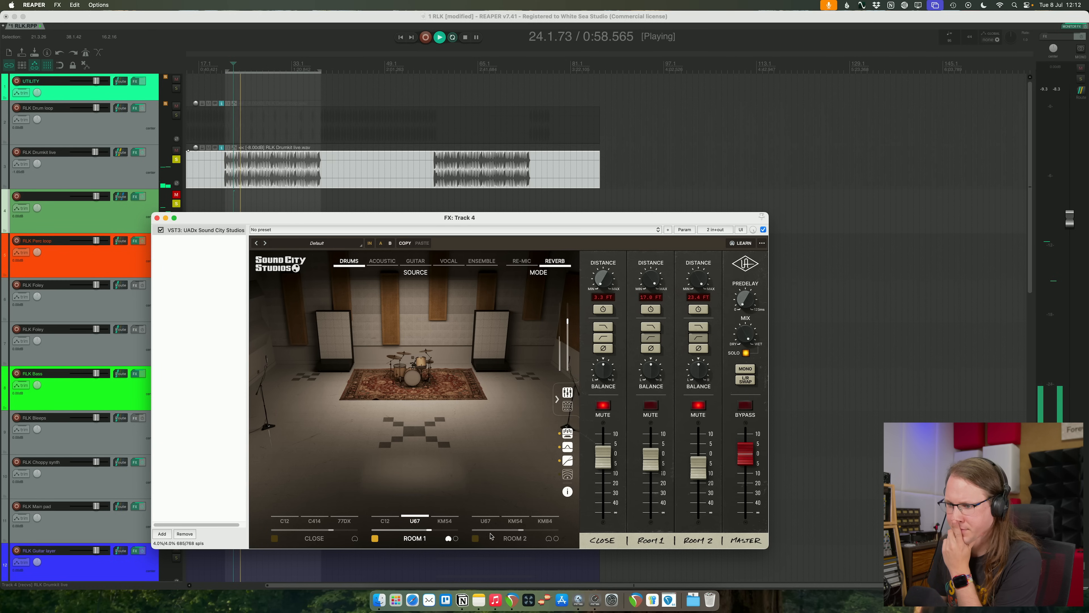
# - Turn on Room 2 with the KM54 microphone at a slightly lower level, and show the master effects
pyautogui.click(477, 539)
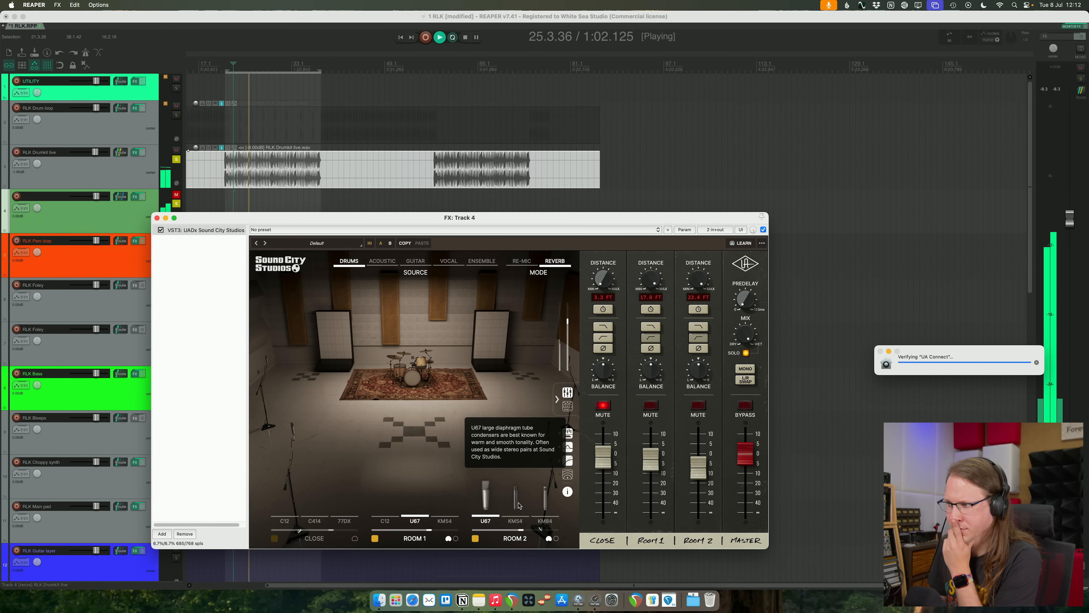
pyautogui.click(546, 507)
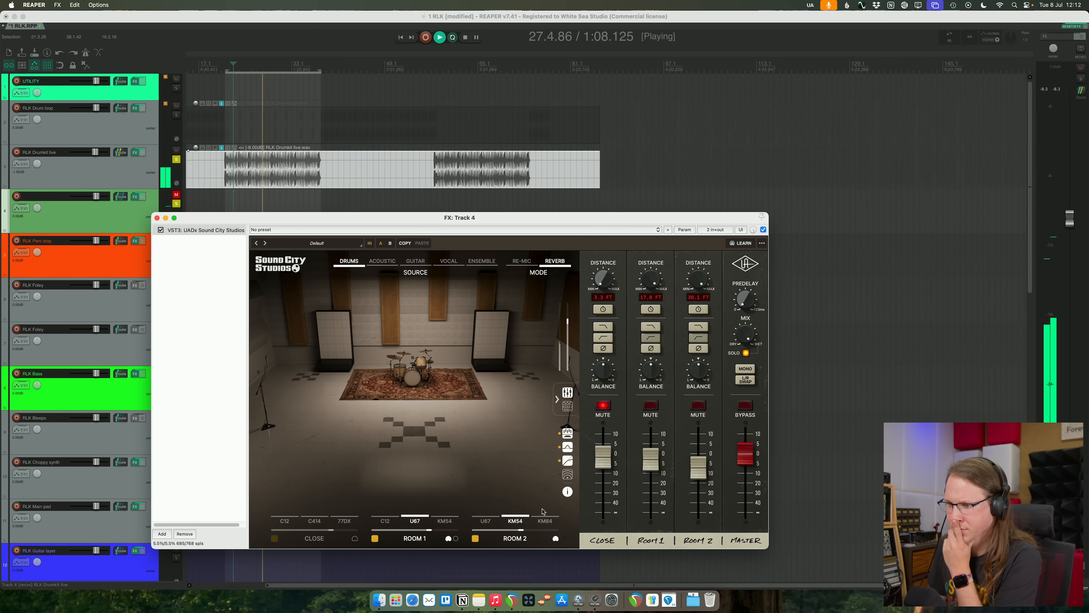
pyautogui.moveTo(699, 460)
pyautogui.mouseDown()
pyautogui.moveTo(701, 441)
pyautogui.moveTo(699, 463)
pyautogui.mouseUp()
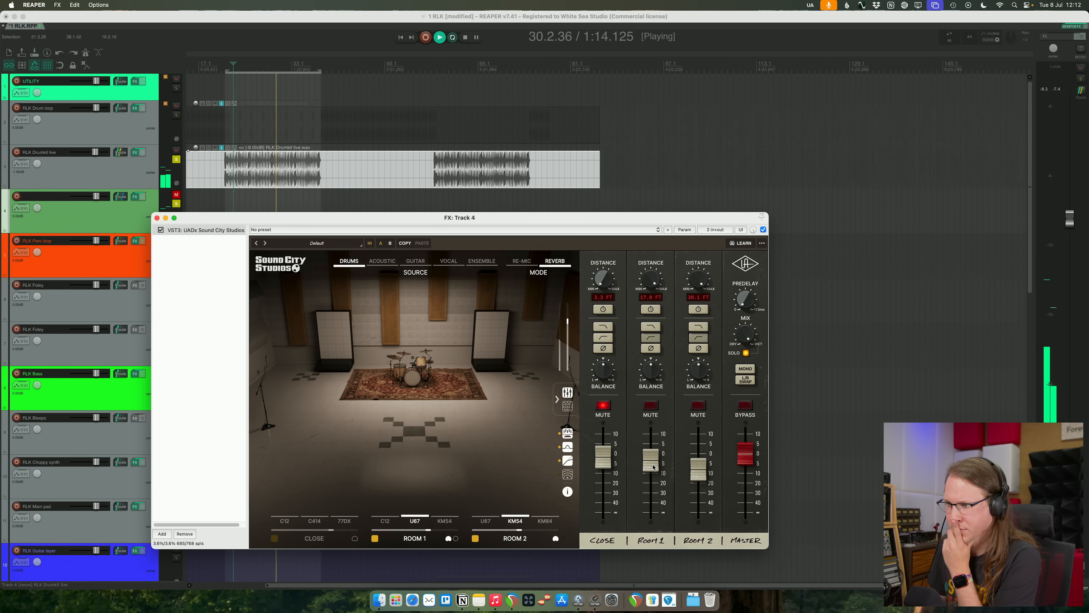
pyautogui.click(568, 405)
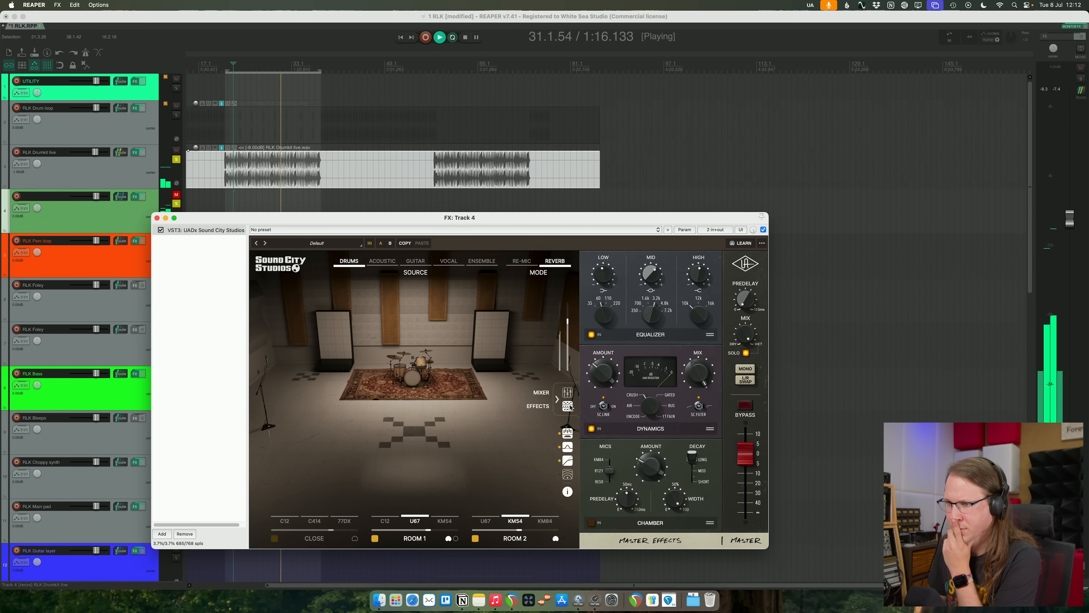
pyautogui.click(177, 205)
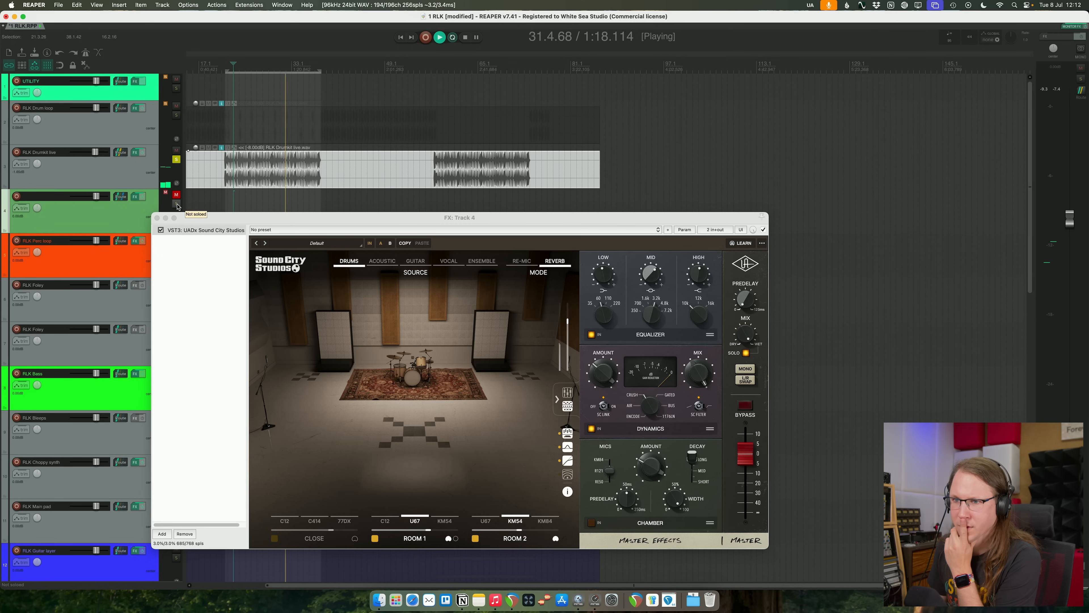
pyautogui.doubleClick(204, 331)
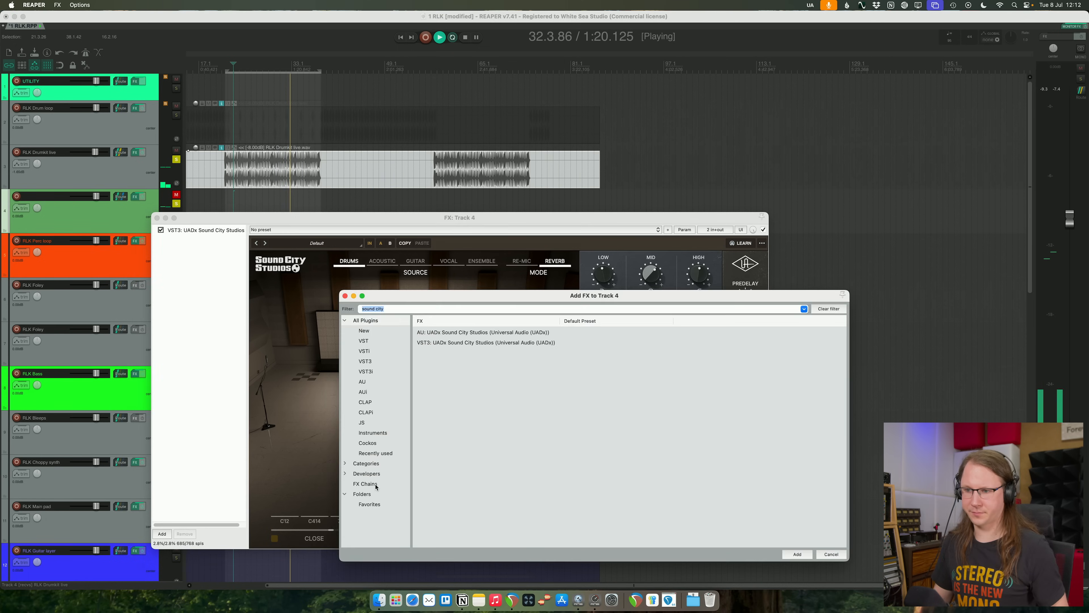
pyautogui.write('pro-c')
pyautogui.press('Down')
pyautogui.press('Down')
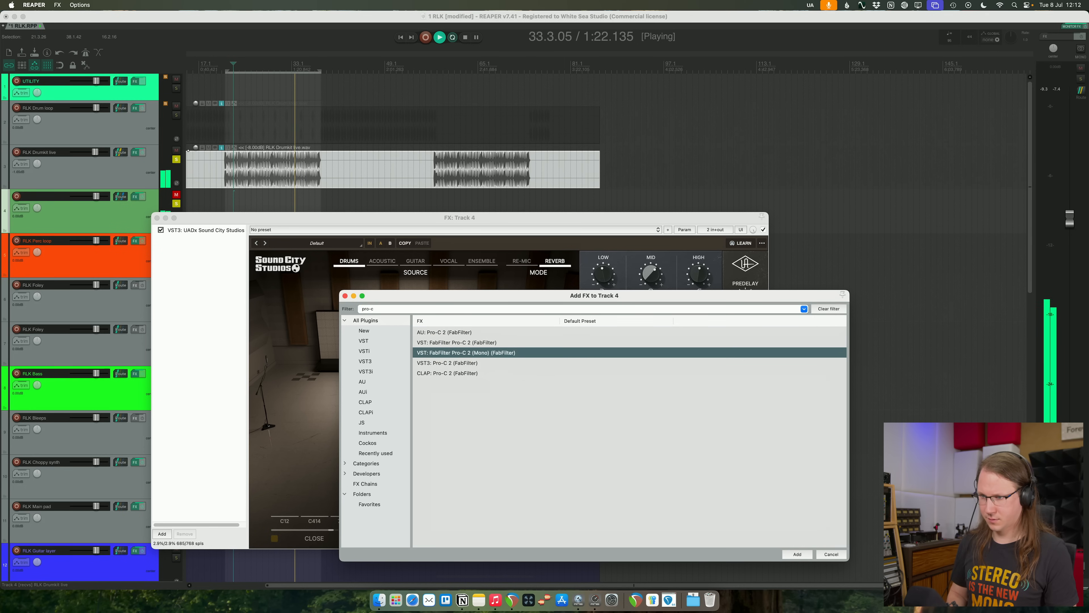
pyautogui.press('Down')
pyautogui.press('Return')
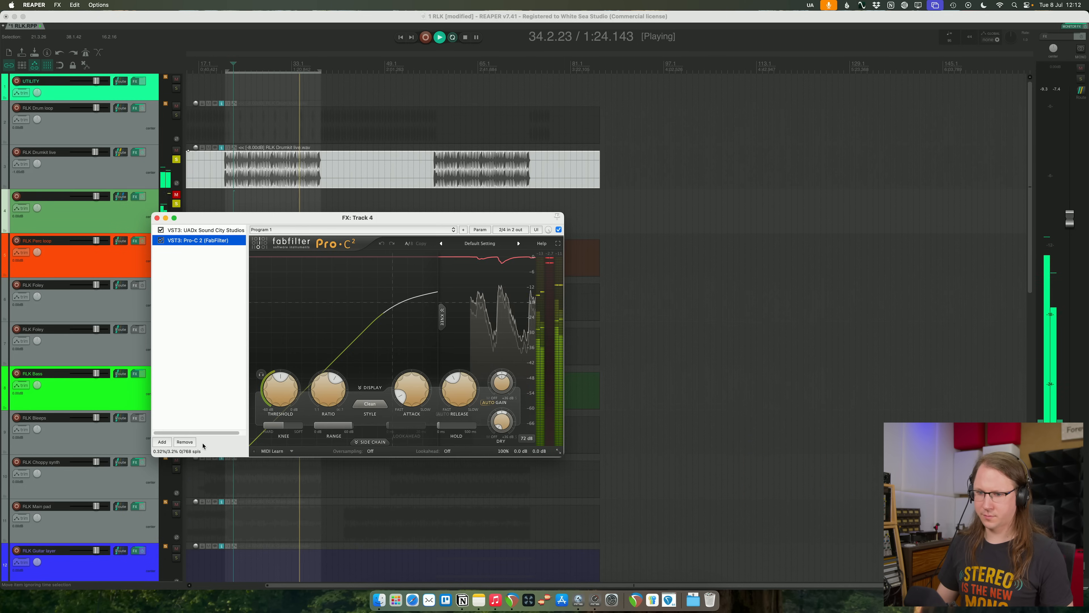
pyautogui.click(180, 442)
# - Add the VST3 version of Pro-Q 4 after Sound City Studios and create a low cut at about 101 Hz
pyautogui.click(163, 535)
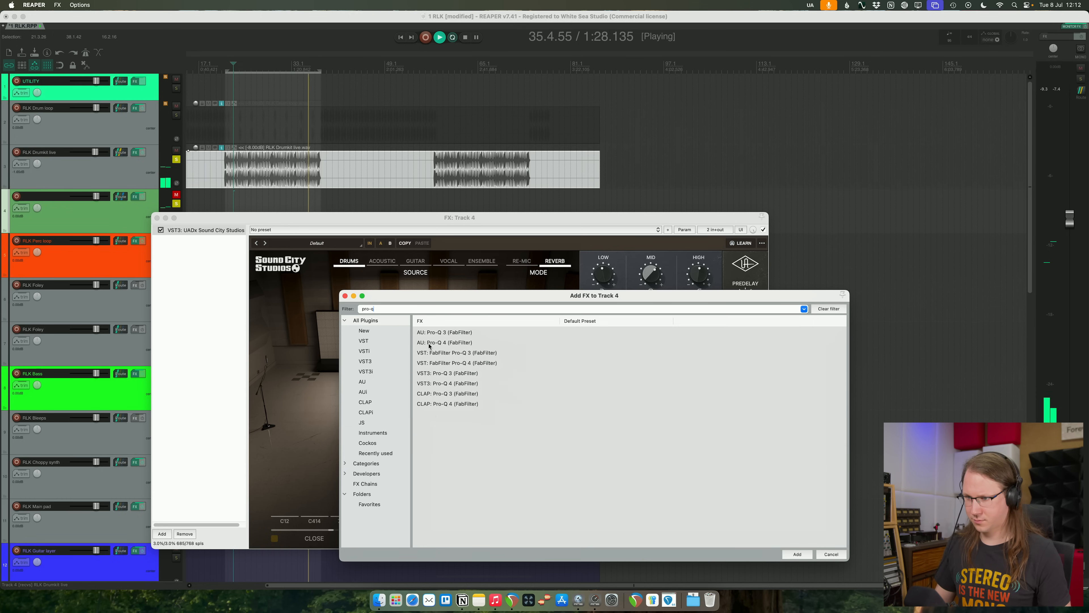
pyautogui.doubleClick(453, 384)
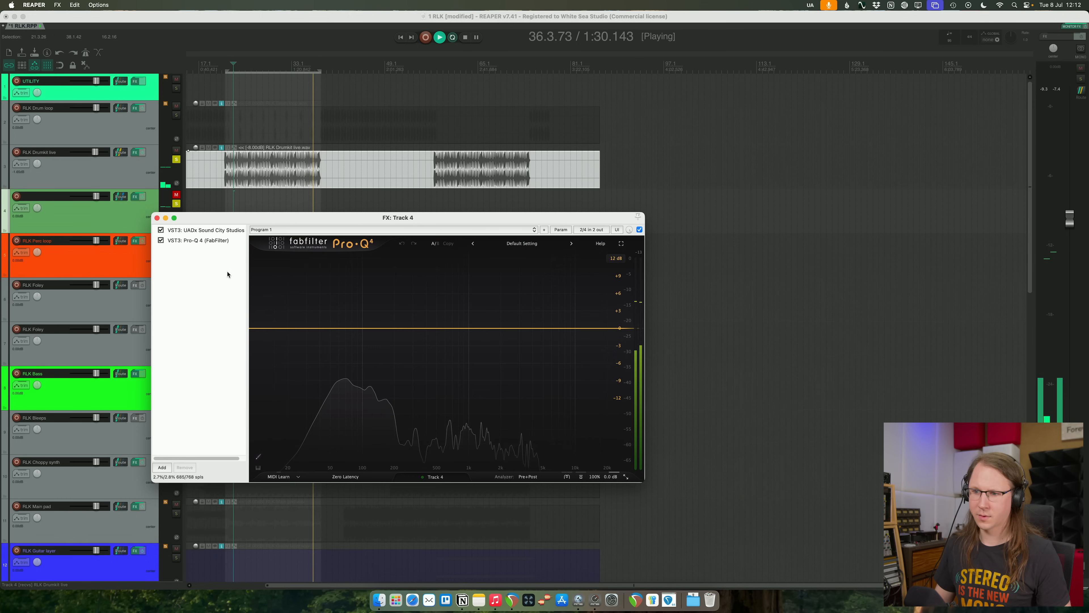
pyautogui.click(365, 332)
pyautogui.click(291, 439)
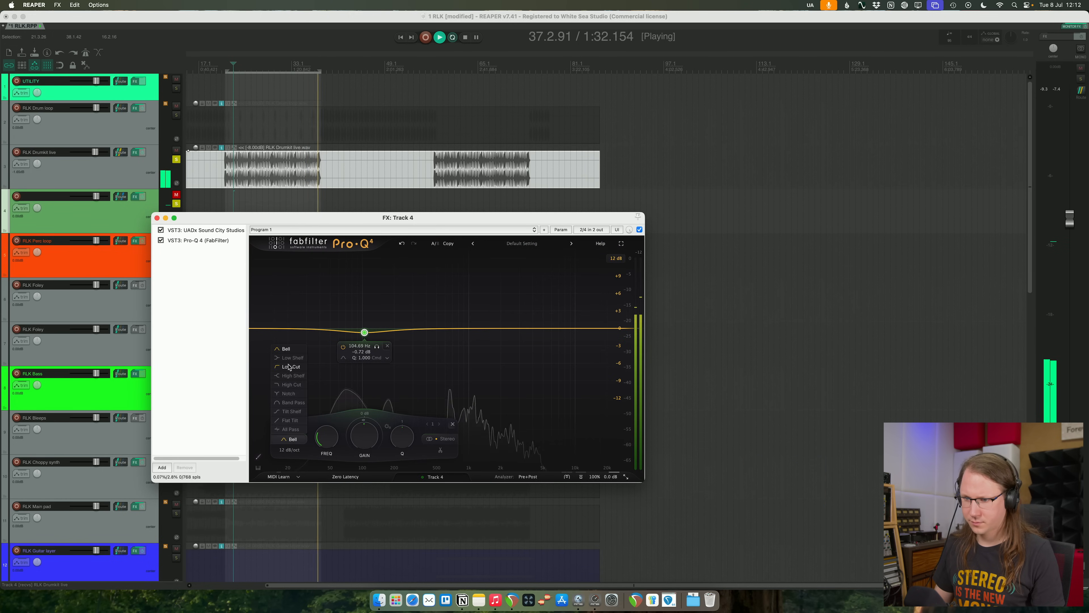
pyautogui.click(290, 367)
pyautogui.moveTo(367, 330); pyautogui.dragTo(364, 327)
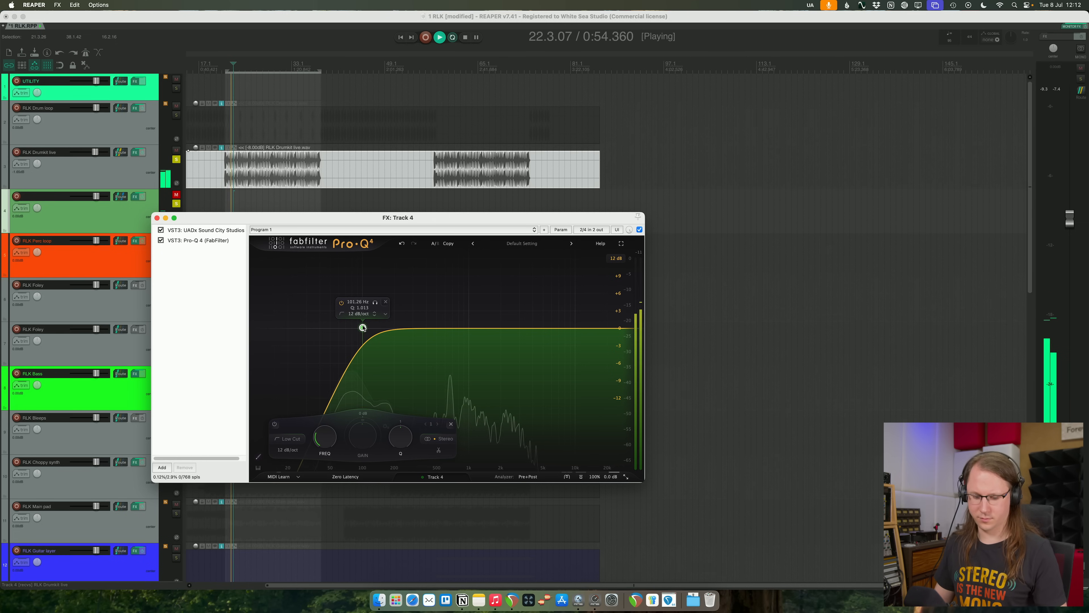
# - Unsolo all tracks, unmute the drum effect track and close its FX window
pyautogui.hotkey('alt', 'F6')
pyautogui.click(177, 195)
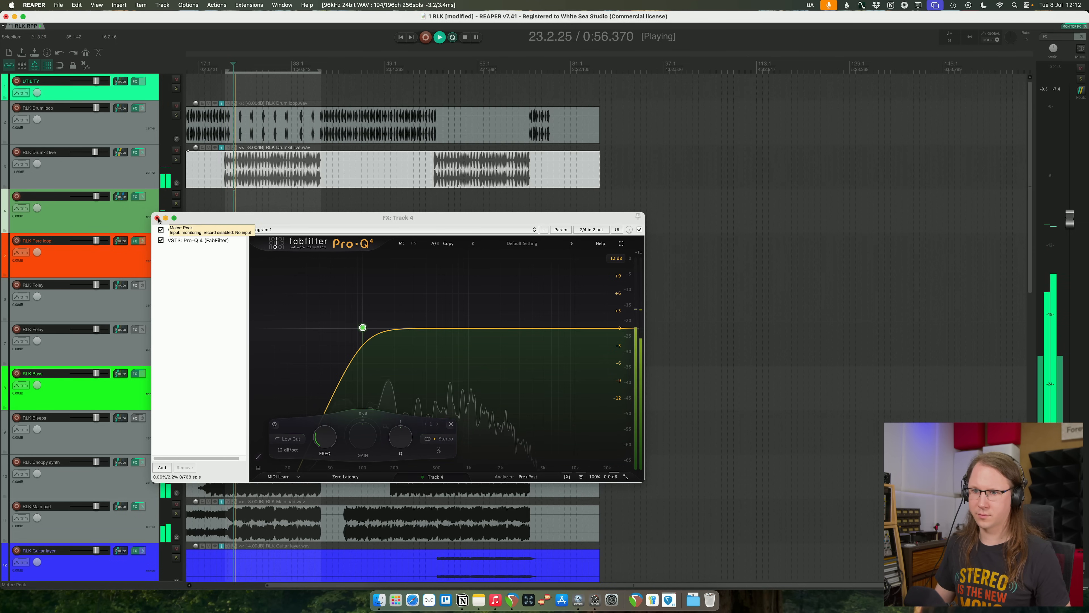
pyautogui.click(157, 218)
# - Compare the full mix with and without the drum effect track during the first drum section
pyautogui.click(301, 212)
pyautogui.hscroll(-3, 302, 212)
pyautogui.scroll(3, 302, 212)
pyautogui.scroll(2, 480, 228)
pyautogui.click(176, 194)
pyautogui.click(176, 195)
pyautogui.scroll(-3, 385, 204)
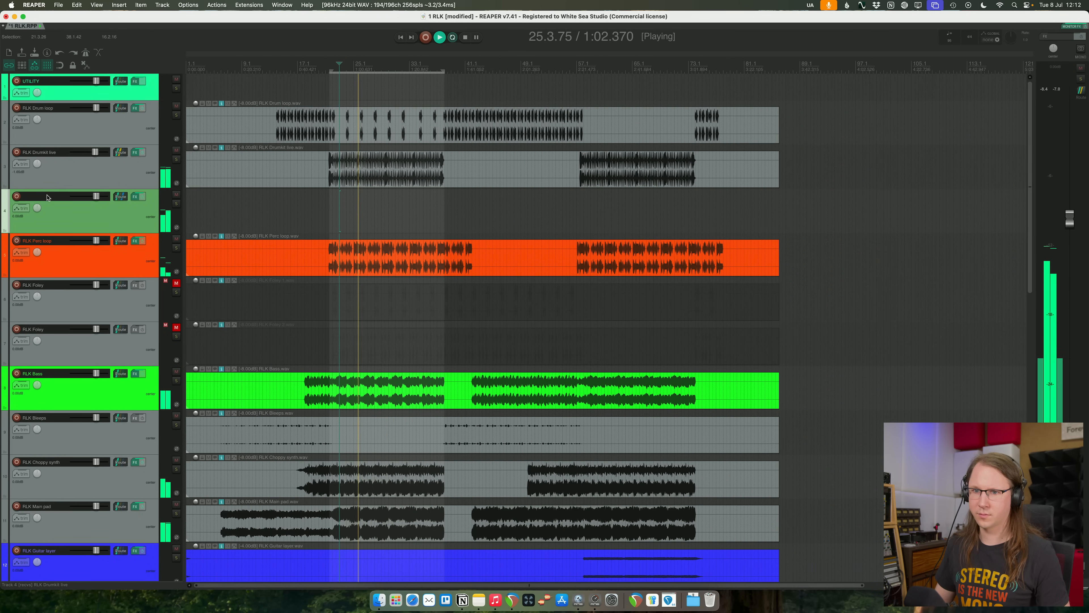
# - Rename the drum effect track as Drumkit Sound City
pyautogui.write('Drumkit')
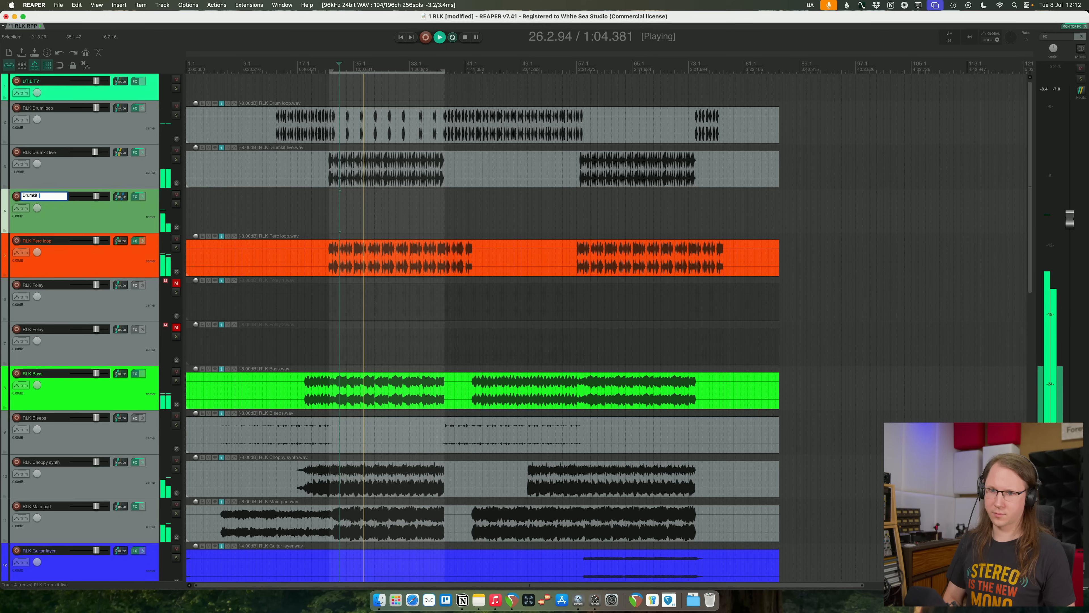
pyautogui.press('BackSpace')
pyautogui.press('BackSpace')
pyautogui.press('BackSpace')
pyautogui.press('BackSpace')
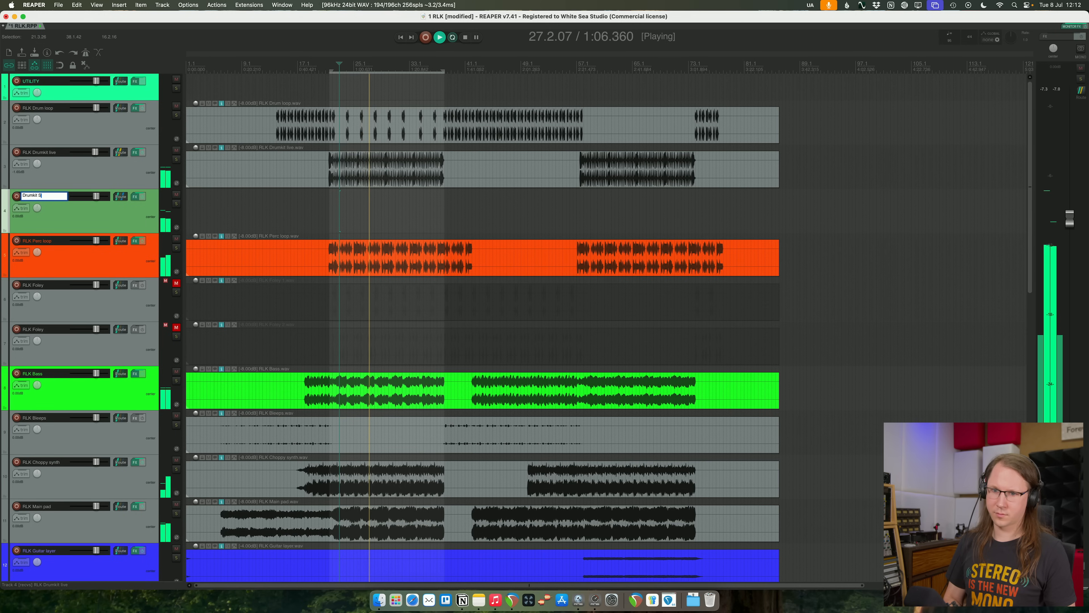
pyautogui.write('Sound City')
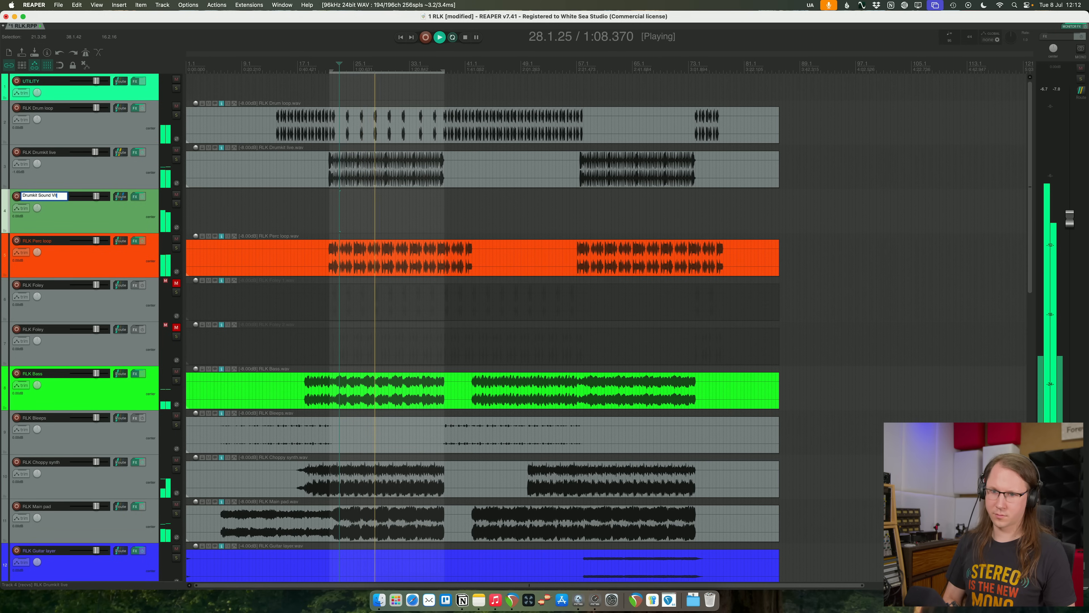
pyautogui.press('Return')
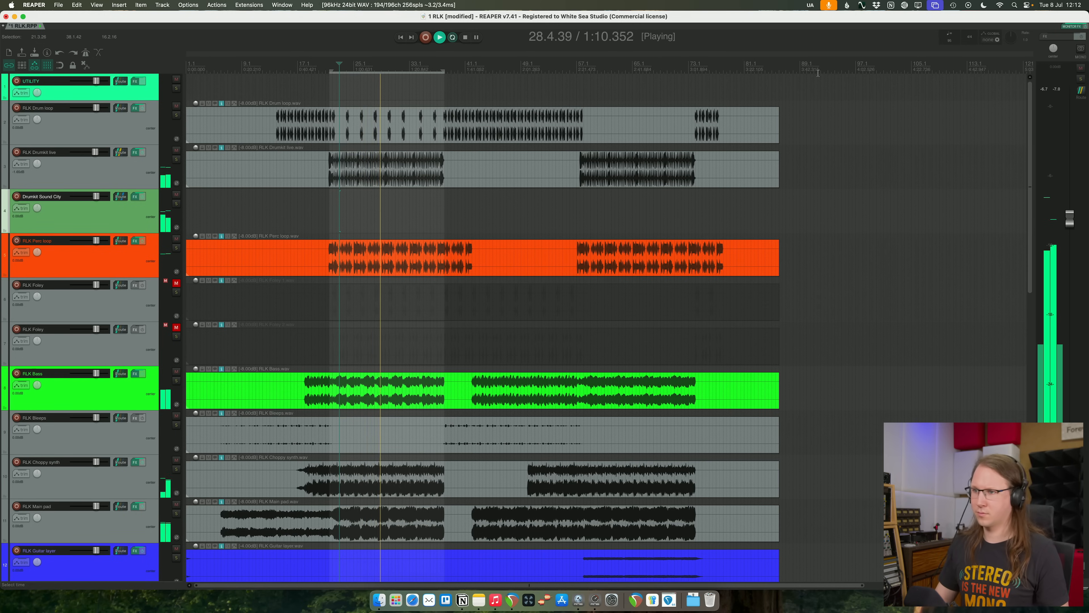
# - Clear the loop selection and play the full mix from shortly before the second drum section
pyautogui.click(558, 198)
pyautogui.scroll(8, 659, 211)
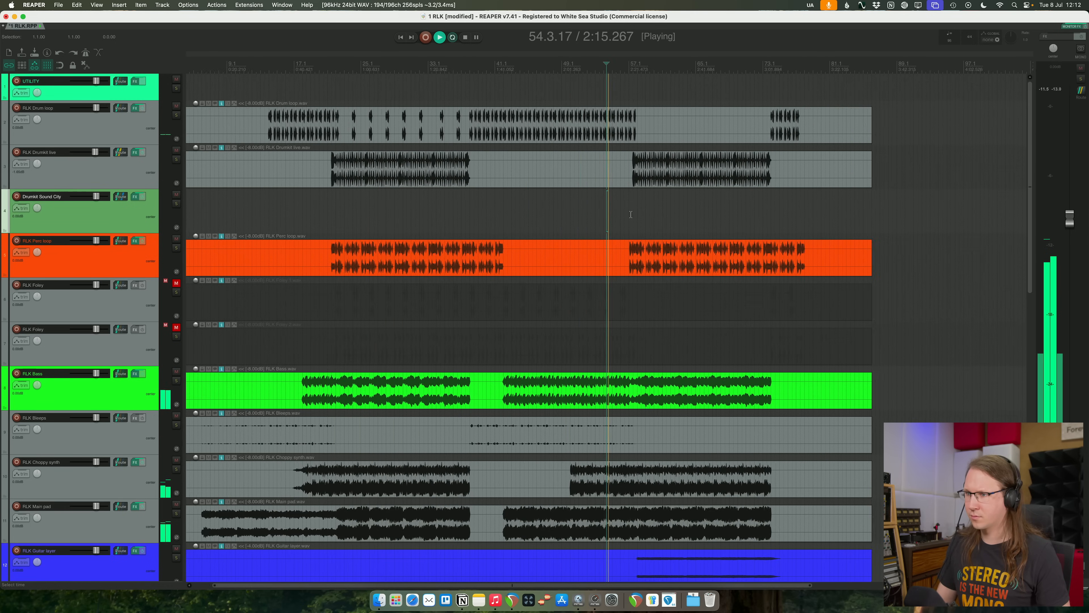
pyautogui.scroll(-4, 709, 202)
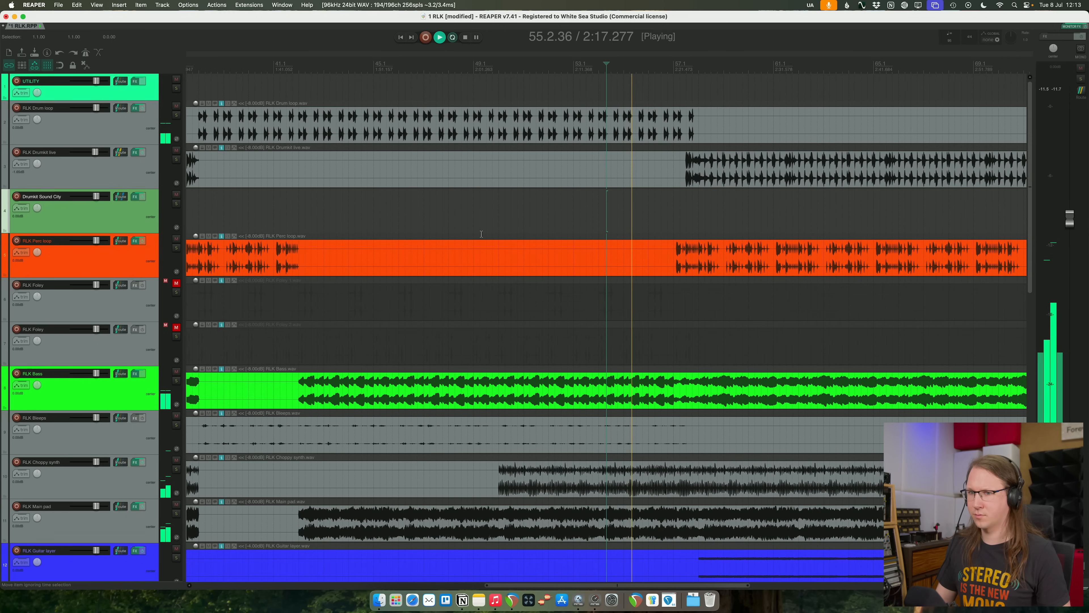
# - Set the Pro-Q 4 low cut on the Drumkit Sound City track to 6 dB/oct at about 285 Hz and close its FX window
pyautogui.click(137, 197)
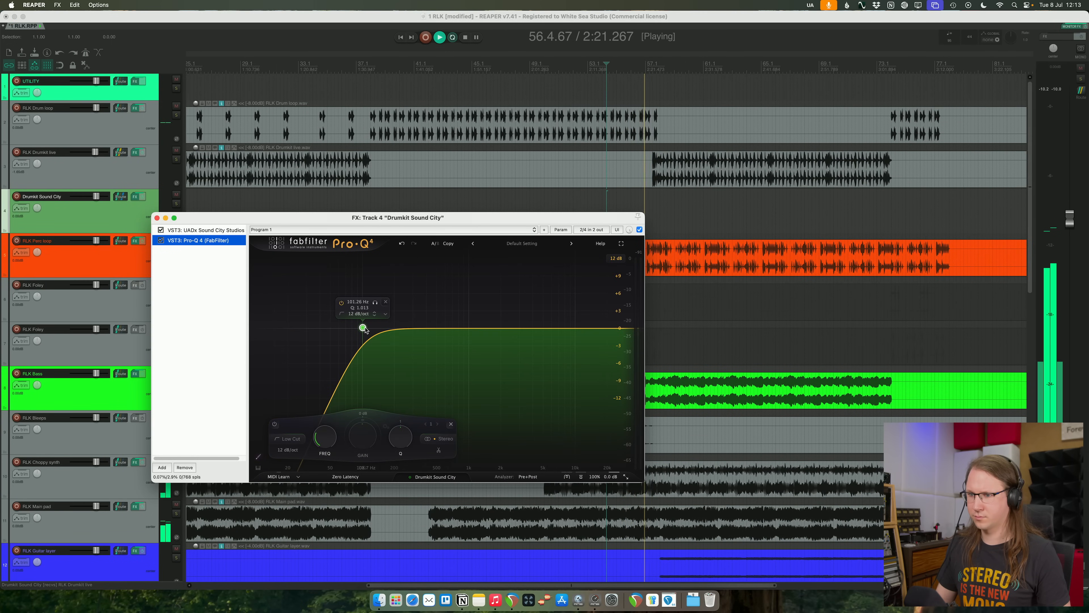
pyautogui.click(289, 458)
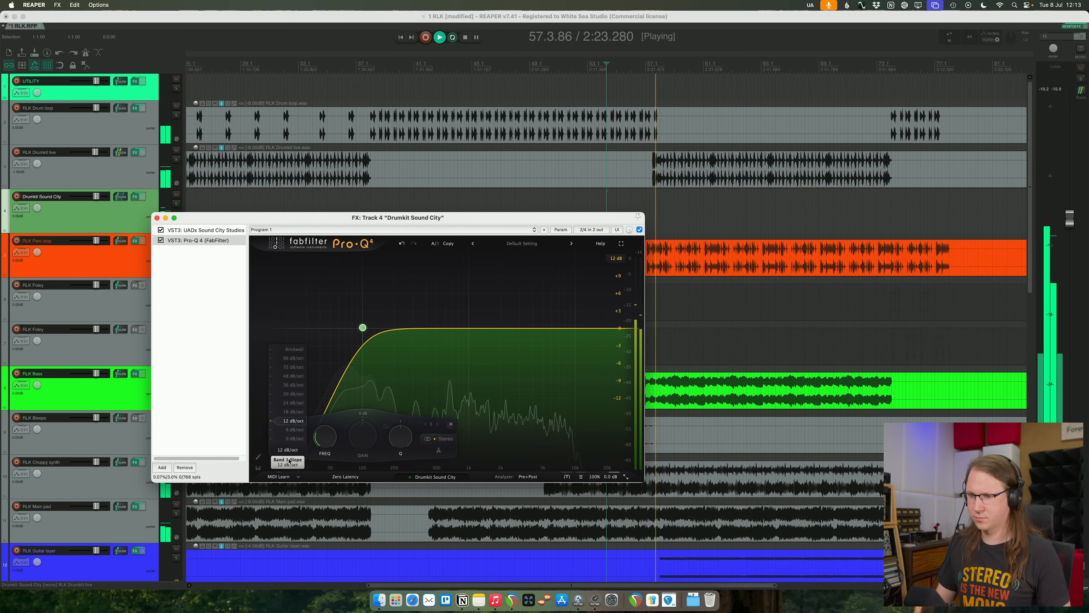
pyautogui.click(294, 429)
pyautogui.moveTo(363, 329)
pyautogui.moveTo(364, 330); pyautogui.dragTo(411, 331)
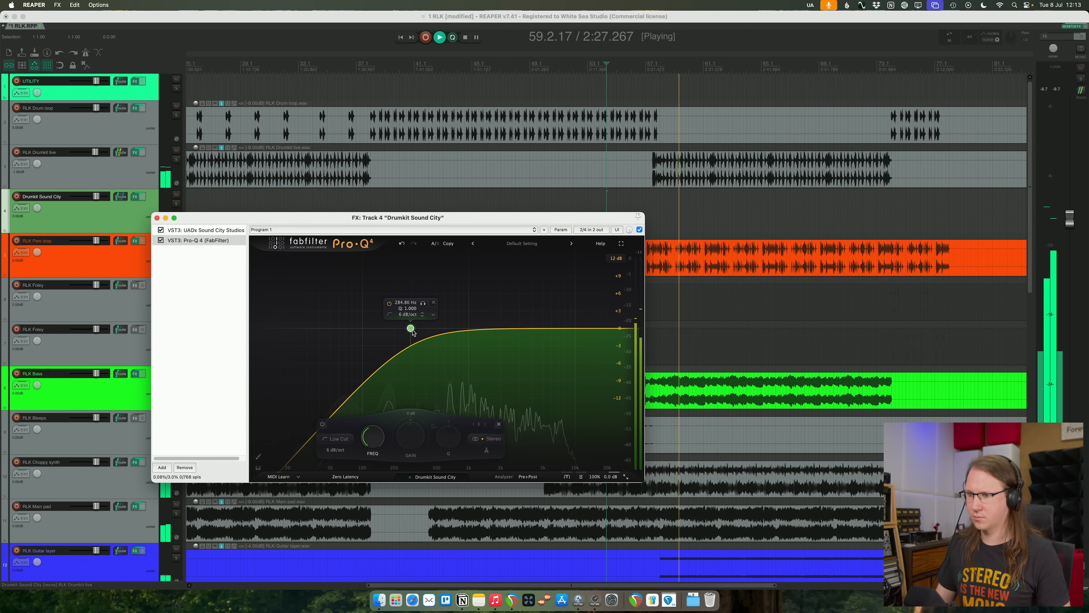
pyautogui.click(158, 218)
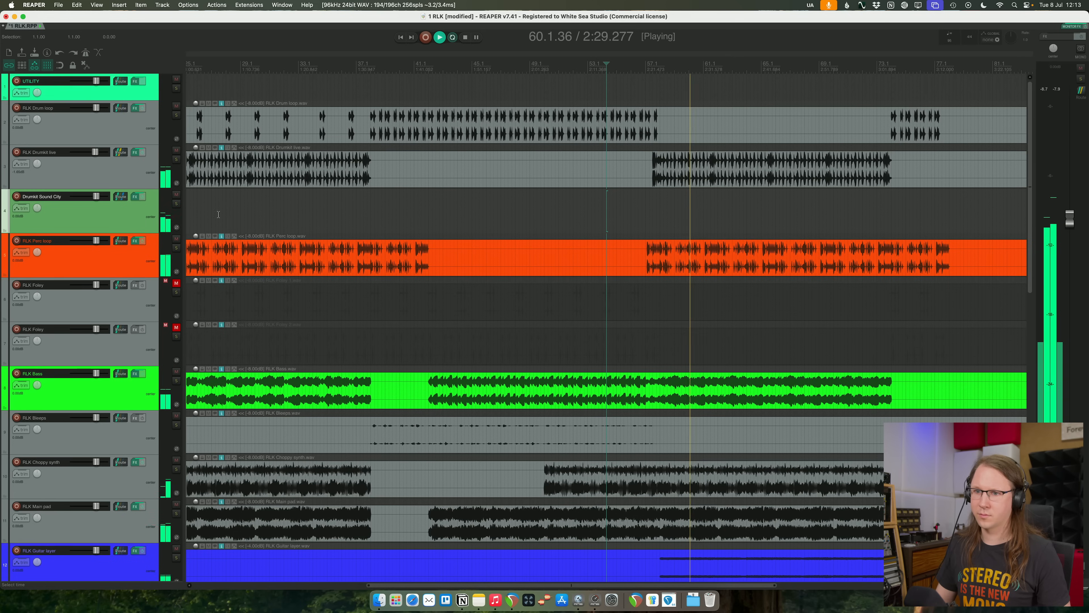
# - Play the full mix from the last bars of the first drum section
pyautogui.press('space')
pyautogui.click(311, 189)
pyautogui.press('space')
pyautogui.scroll(-1, 370, 179)
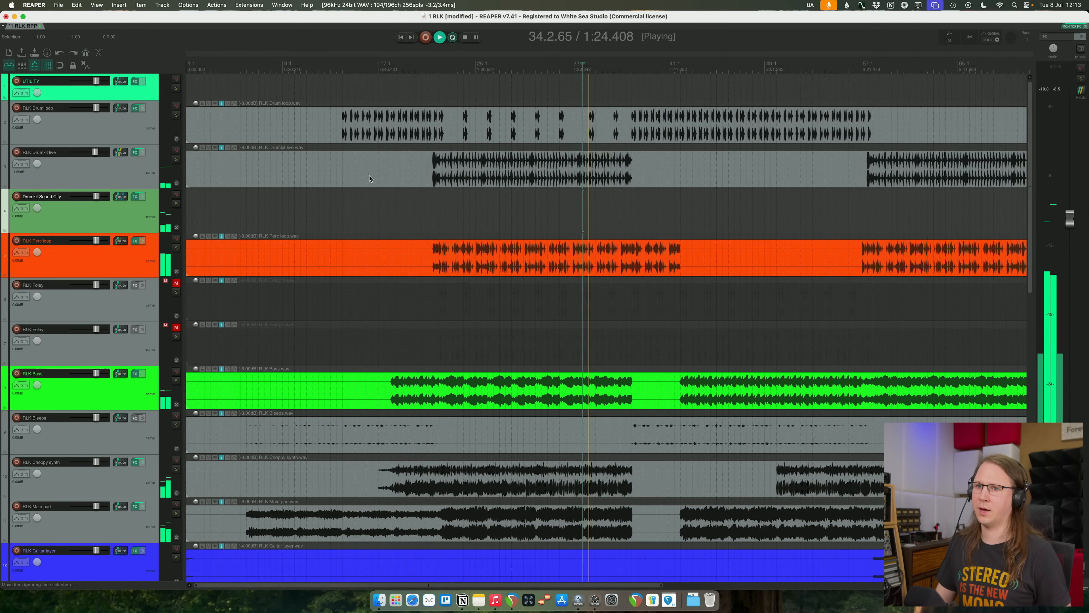
pyautogui.scroll(-1, 370, 179)
pyautogui.press('space')
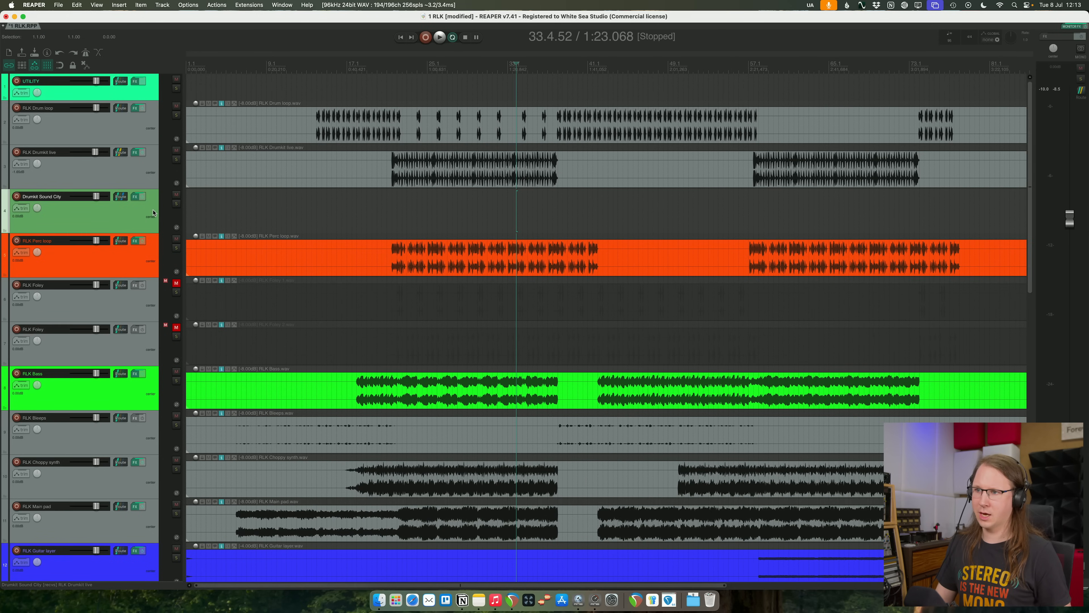
# - Remove the receive from RLK Drumkit live in the Drumkit Sound City track's routing and close the routing window
pyautogui.scroll(-2, 353, 212)
pyautogui.click(116, 197)
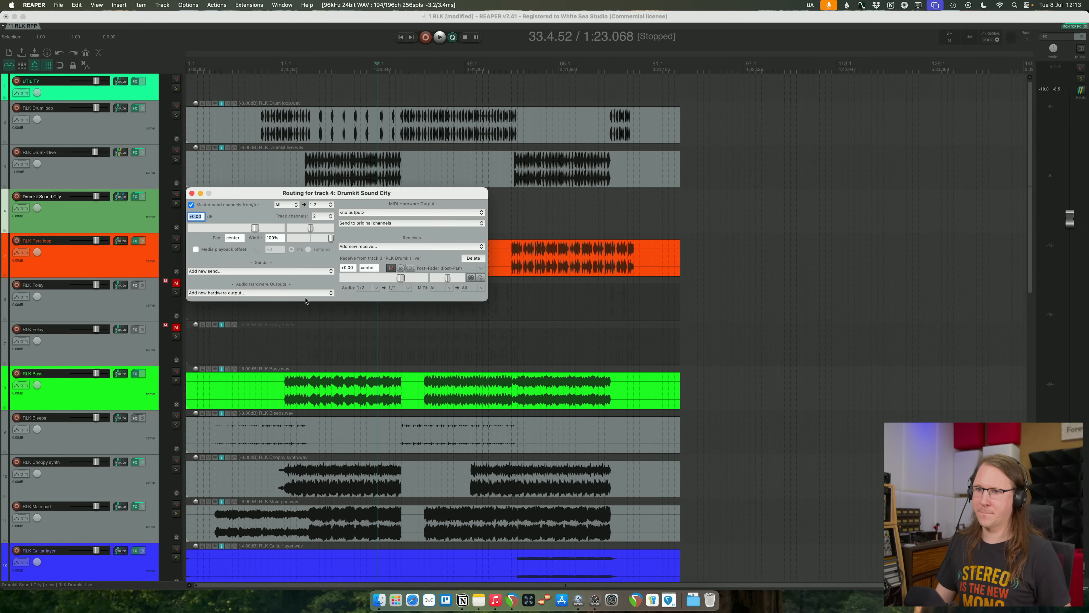
pyautogui.click(473, 257)
pyautogui.click(191, 194)
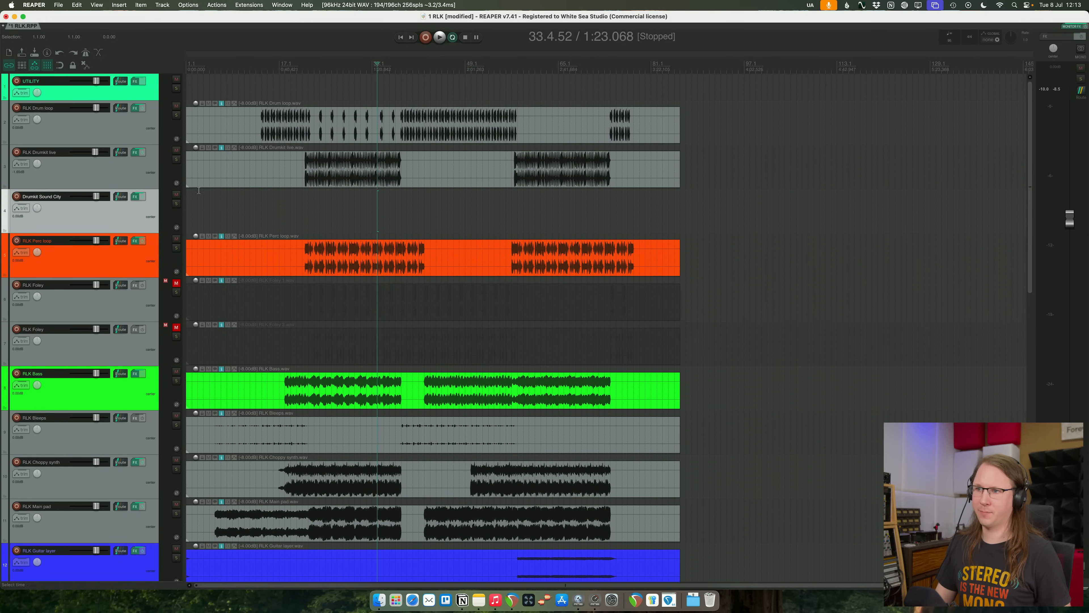
# - Split the live drumkit item before the second drum section and copy that part onto Drumkit Sound City, aligned with the original
pyautogui.click(498, 161)
pyautogui.press('s')
pyautogui.moveTo(552, 165); pyautogui.dragTo(551, 204)
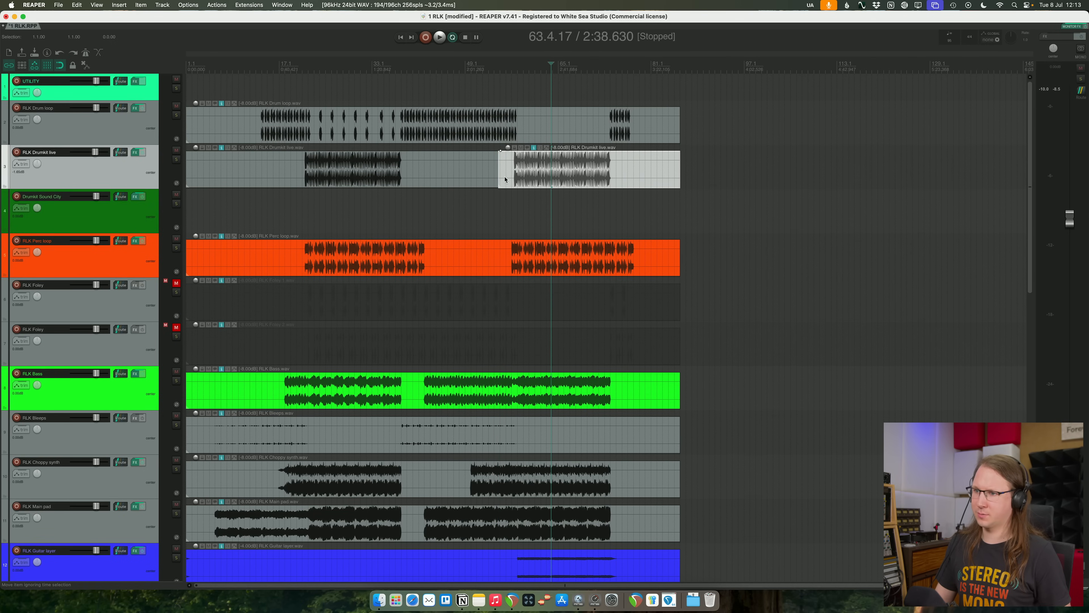
pyautogui.moveTo(499, 179); pyautogui.dragTo(530, 198)
pyautogui.click(534, 192)
pyautogui.moveTo(523, 209); pyautogui.dragTo(513, 209)
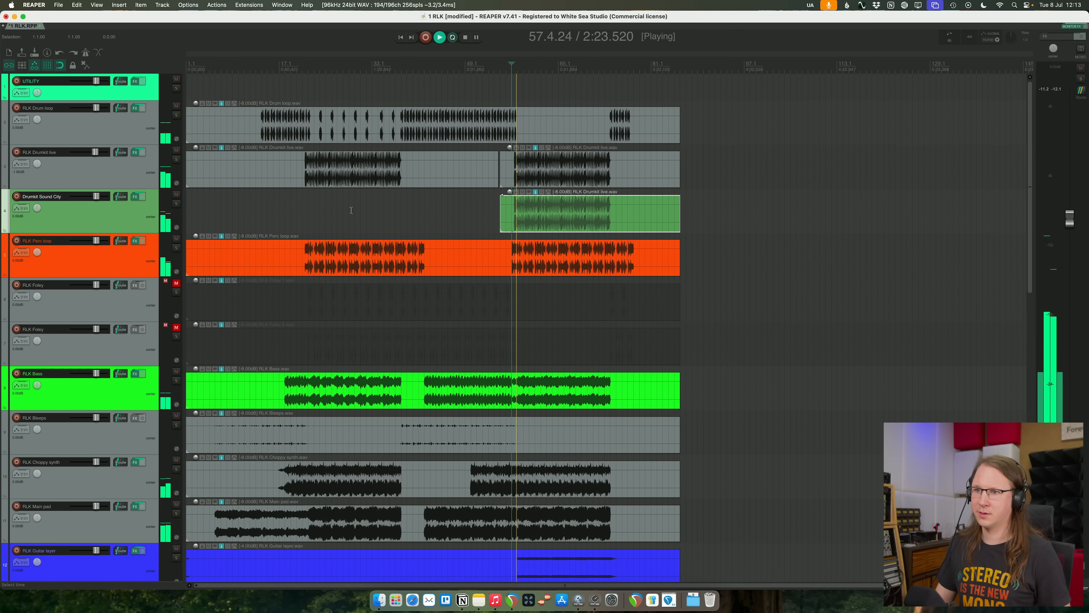
# - Split the copied drumkit item shortly after the second drum section ends and remove the remaining tail
pyautogui.moveTo(456, 214); pyautogui.dragTo(386, 220)
pyautogui.scroll(7, 481, 214)
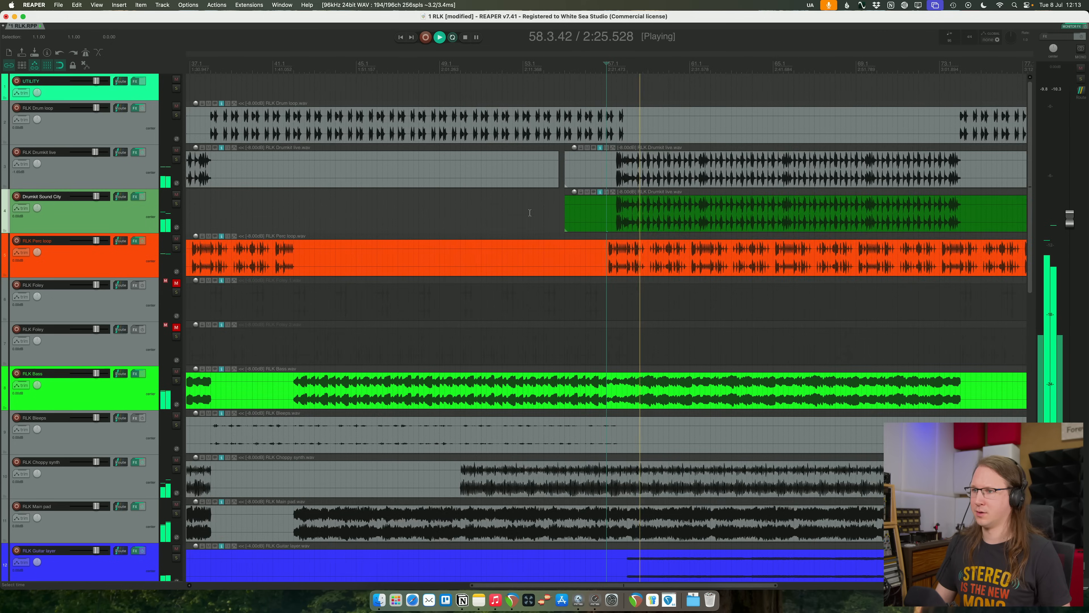
pyautogui.scroll(5, 530, 212)
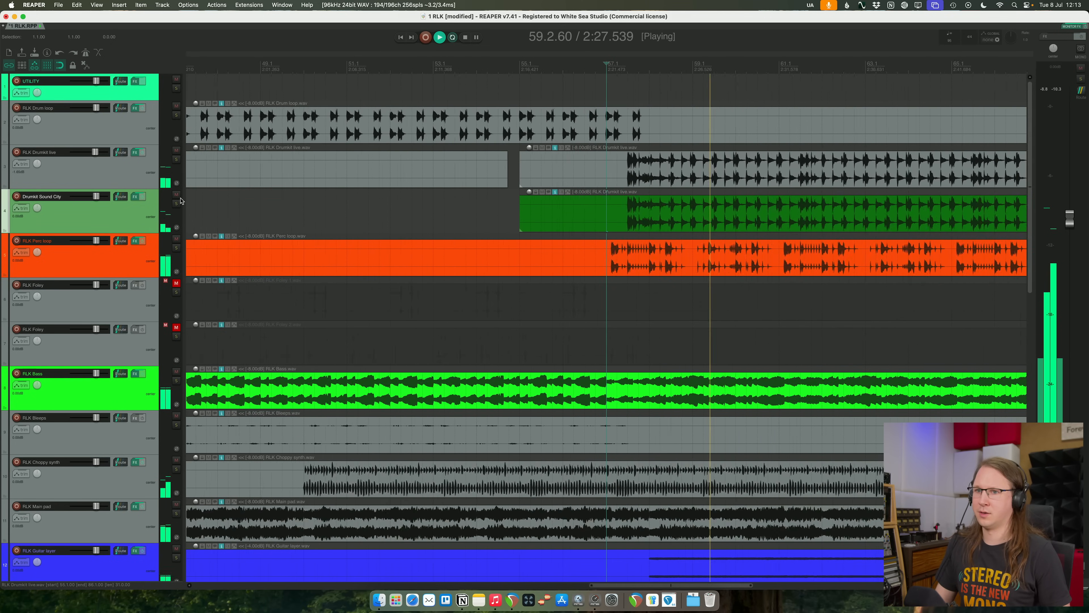
pyautogui.scroll(-8, 206, 202)
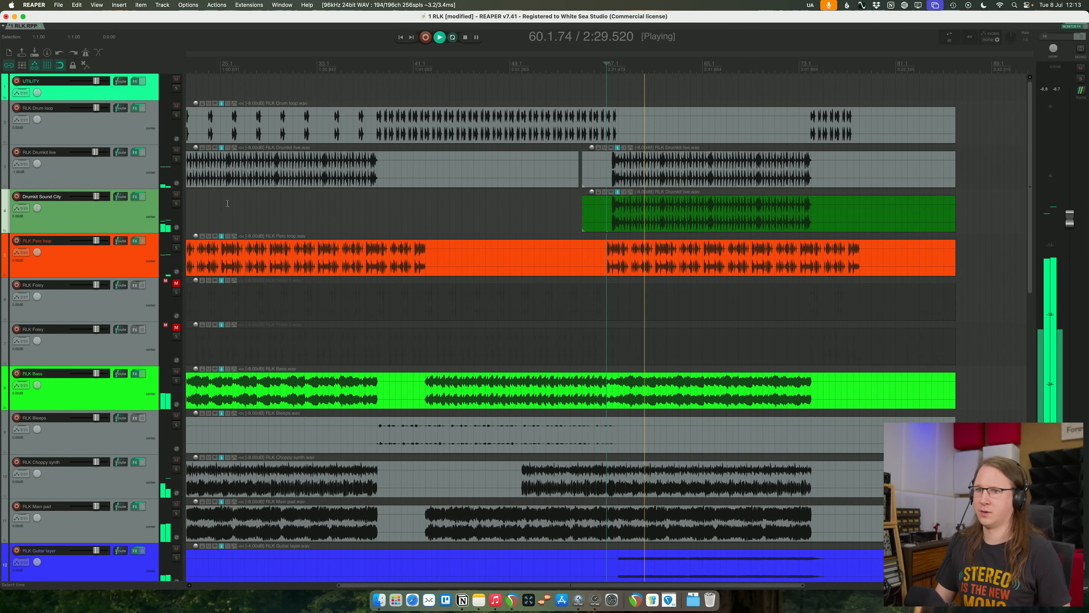
pyautogui.scroll(-5, 433, 205)
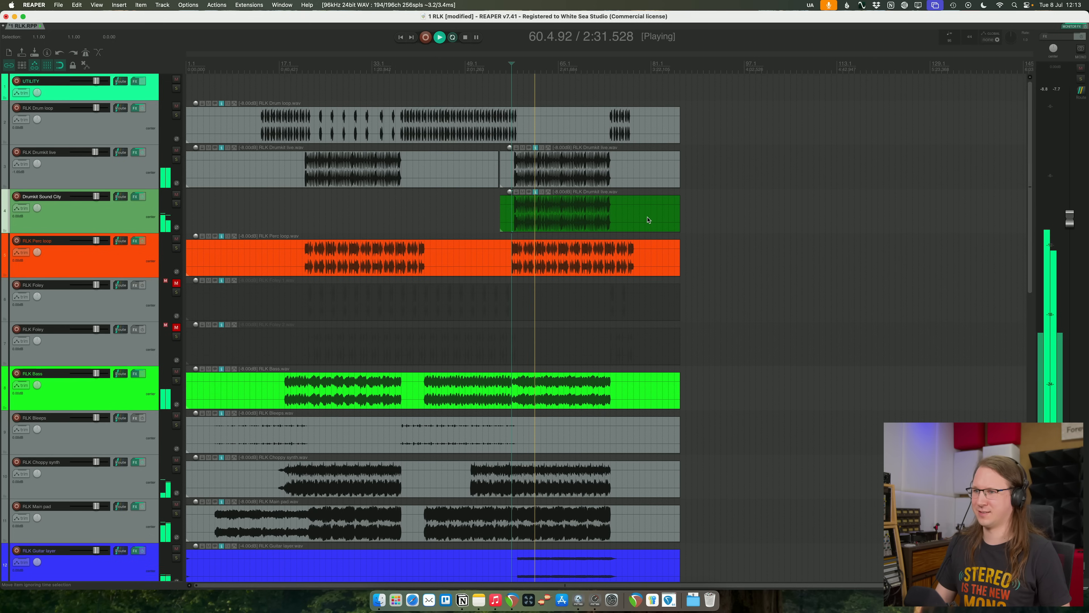
pyautogui.click(627, 215)
pyautogui.press('s')
pyautogui.click(760, 212)
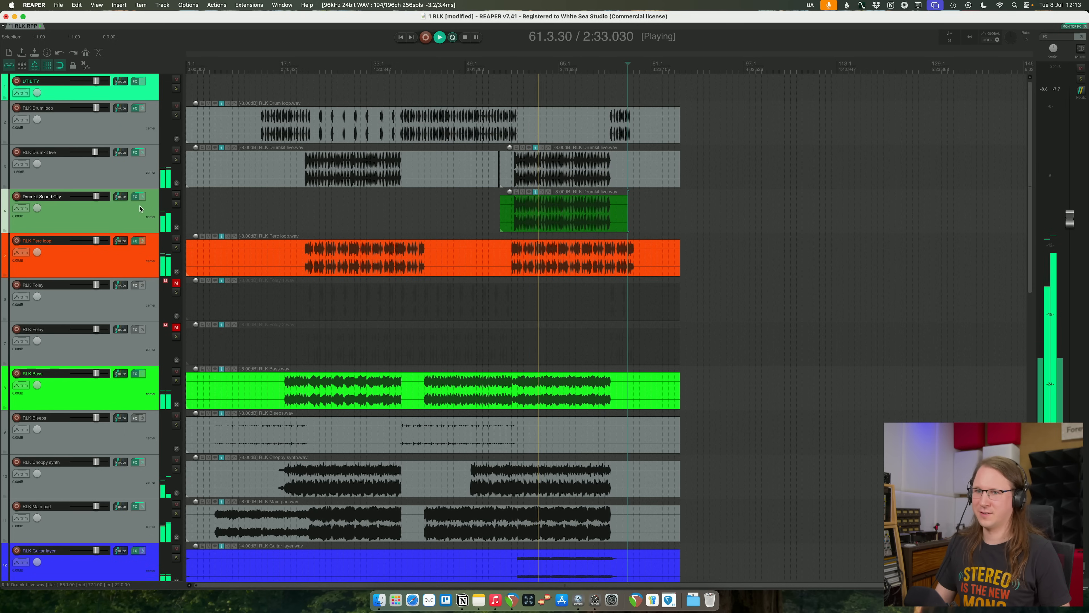
# - Listen to the RLK Perc loop track briefly in solo and again within the full mix
pyautogui.click(132, 185)
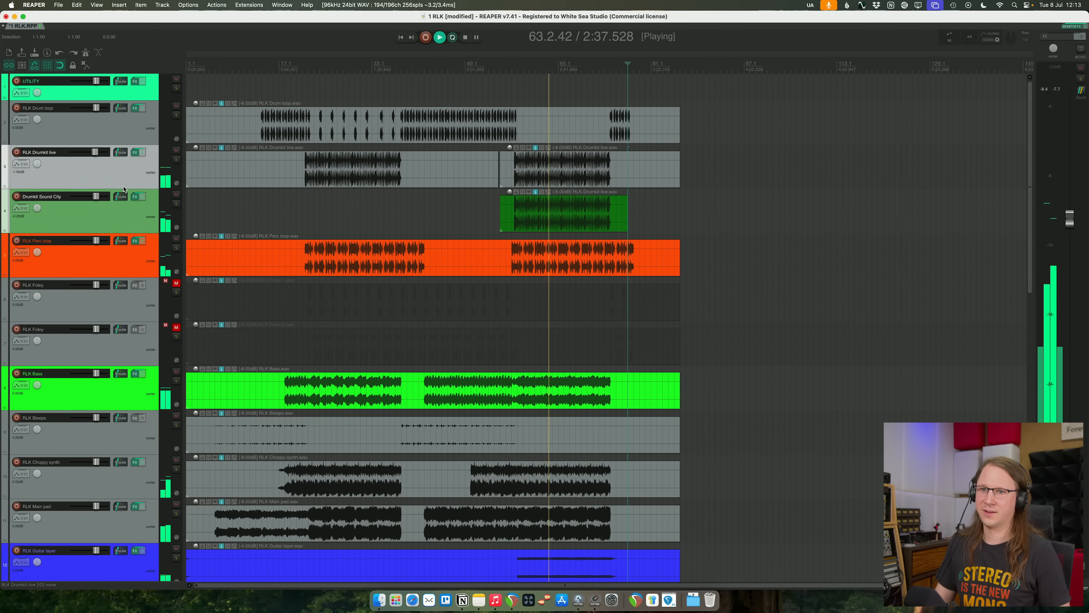
pyautogui.click(127, 174)
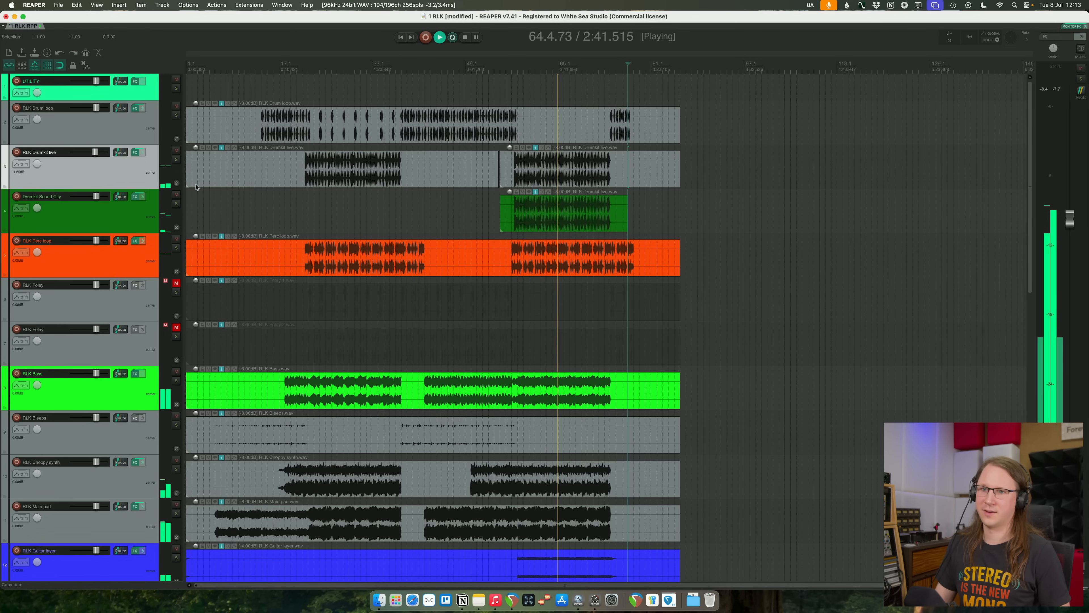
pyautogui.click(176, 248)
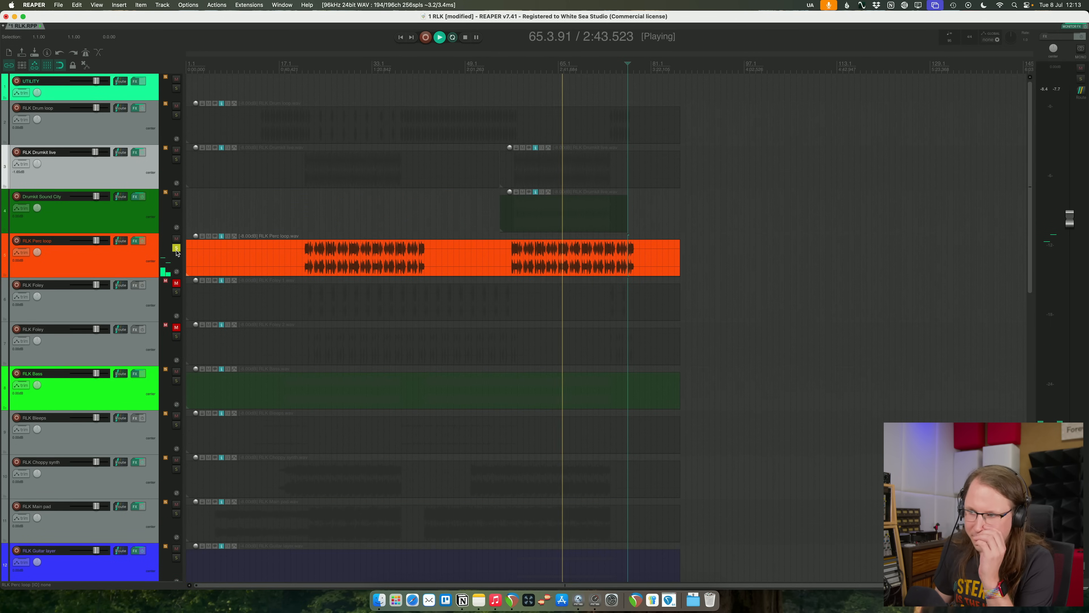
pyautogui.click(176, 249)
pyautogui.click(143, 263)
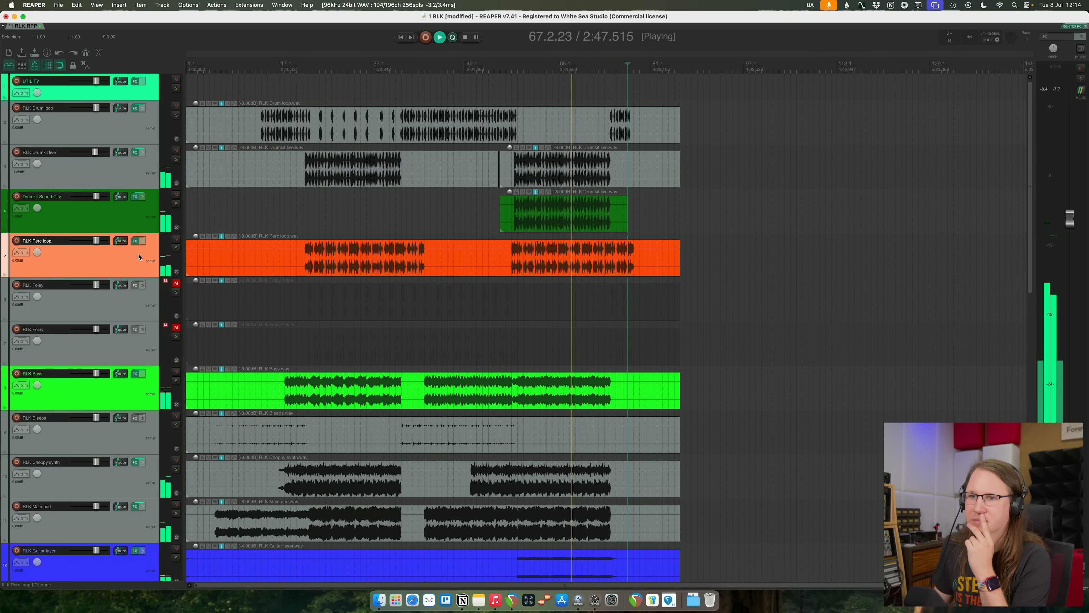
pyautogui.click(134, 241)
# - Raise the low bell band at about 55.7 Hz to +6.17 dB in the live drumkit's Pro-Q 4 and close its FX window
pyautogui.moveTo(414, 224)
pyautogui.mouseDown()
pyautogui.moveTo(413, 240)
pyautogui.moveTo(415, 182)
pyautogui.moveTo(414, 218)
pyautogui.mouseUp()
pyautogui.click(140, 155)
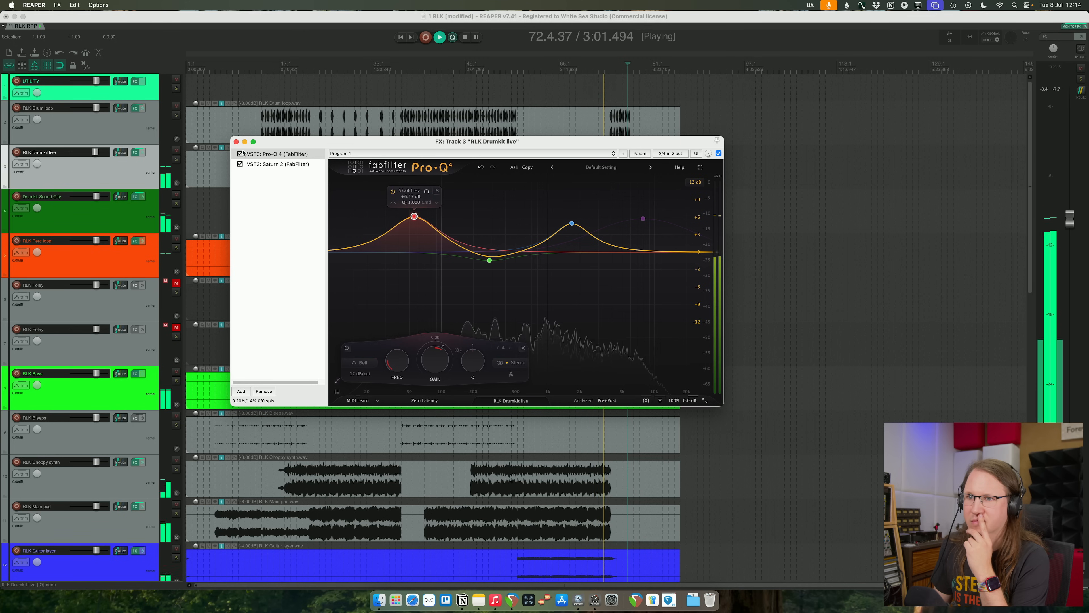
pyautogui.click(235, 141)
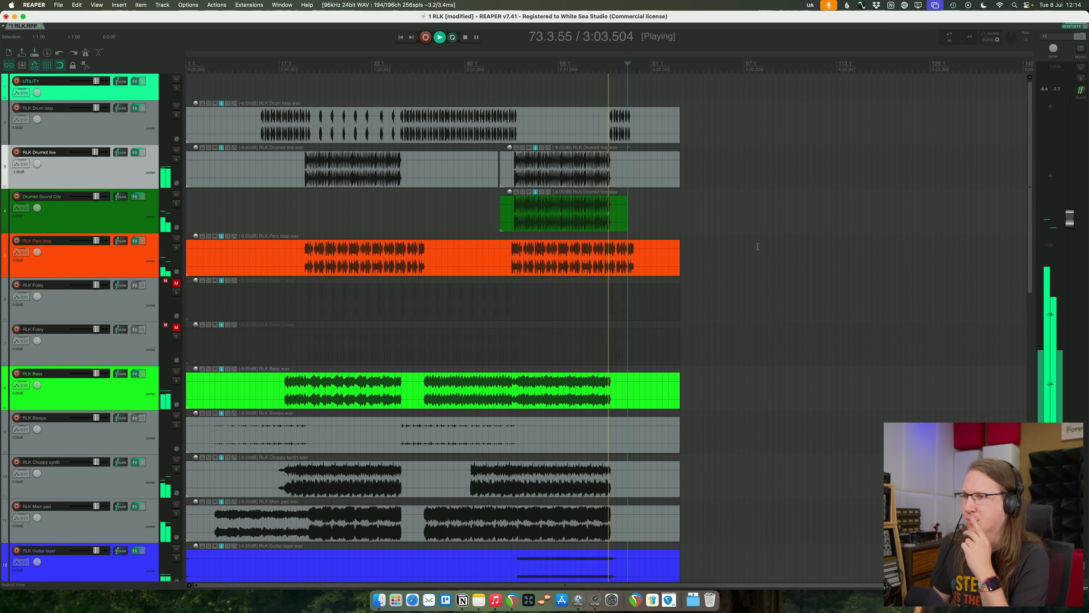
# - Play the mix from bar 21, just before the first drum section, and unmute both RLK Foley tracks
pyautogui.scroll(-10, 758, 247)
pyautogui.scroll(9, 758, 246)
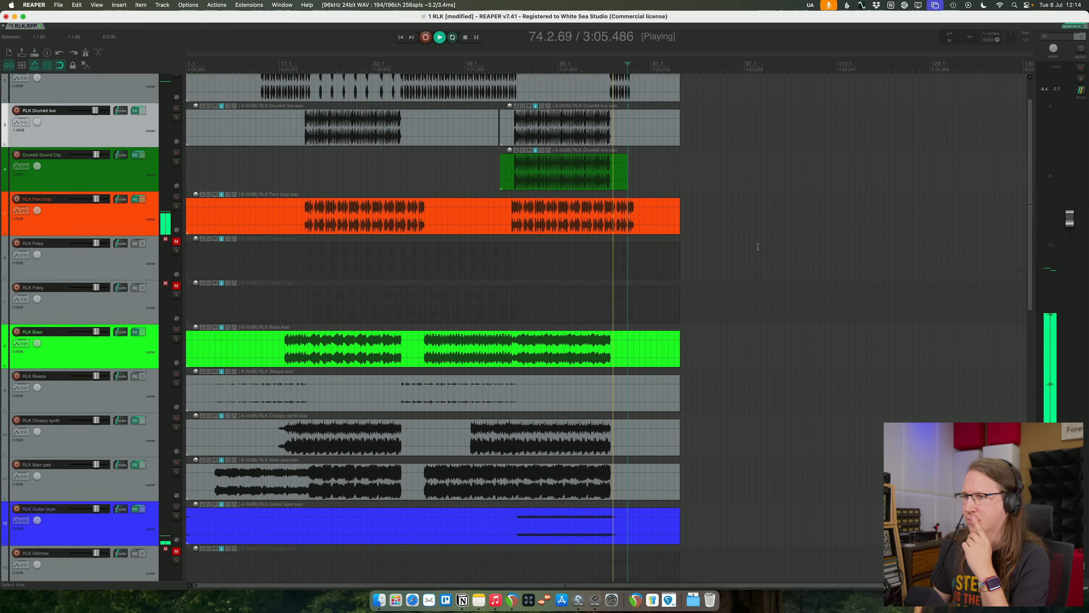
pyautogui.scroll(1, 757, 246)
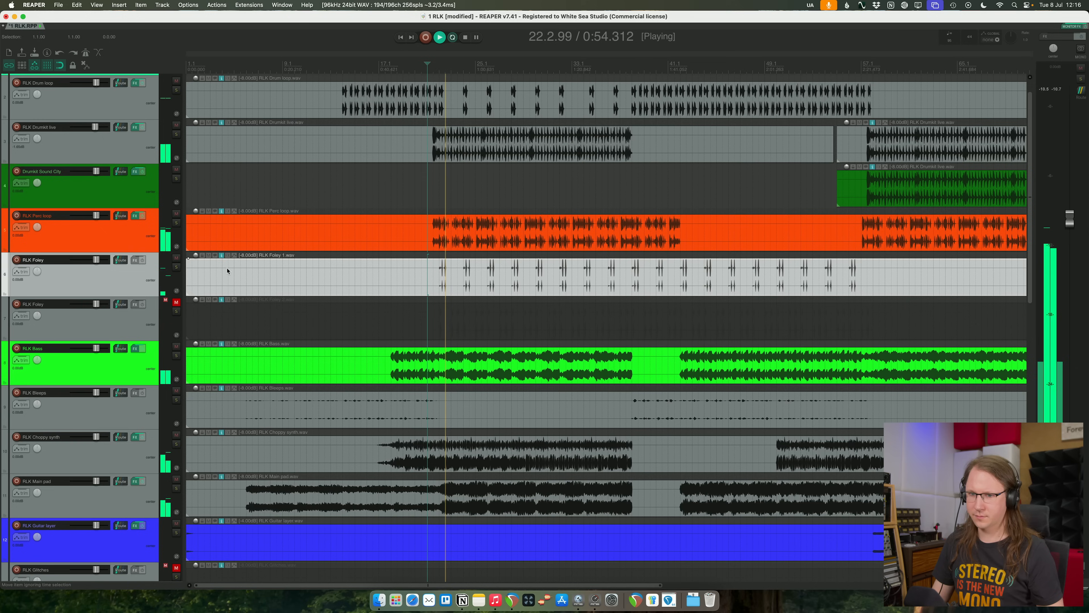
pyautogui.press('space')
pyautogui.click(421, 270)
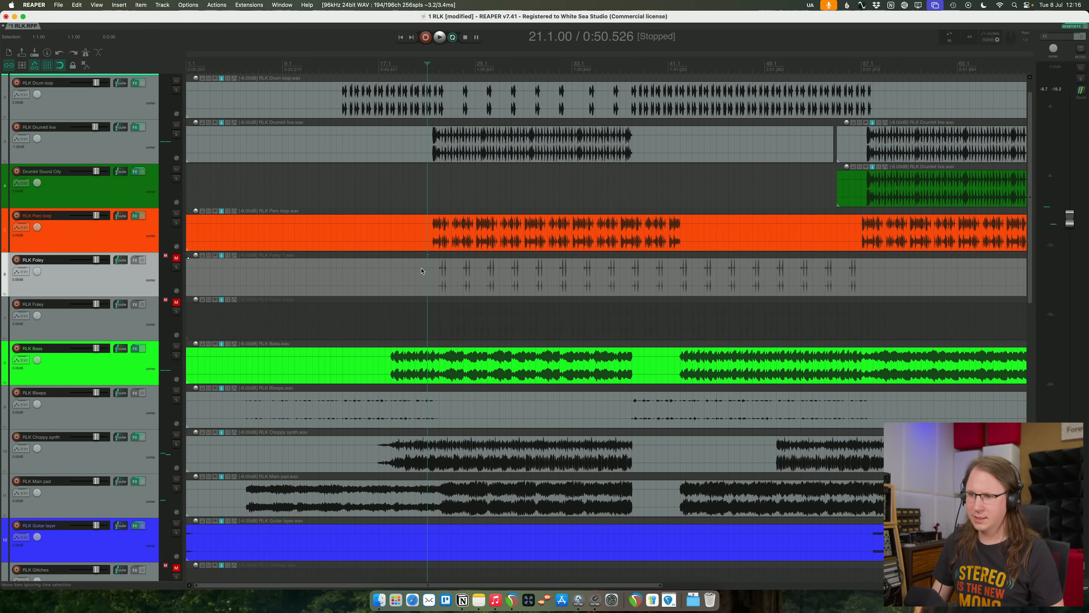
pyautogui.press('space')
pyautogui.click(176, 258)
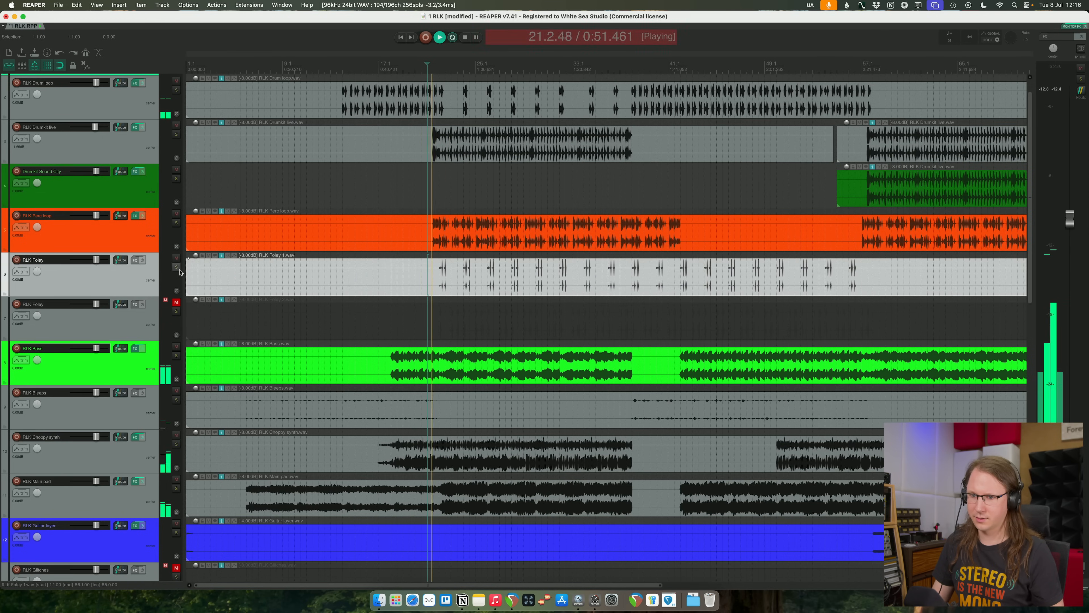
pyautogui.click(176, 301)
# - Solo both RLK Foley tracks, listen to them through the start of the first drum section and stop playback
pyautogui.scroll(8, 506, 316)
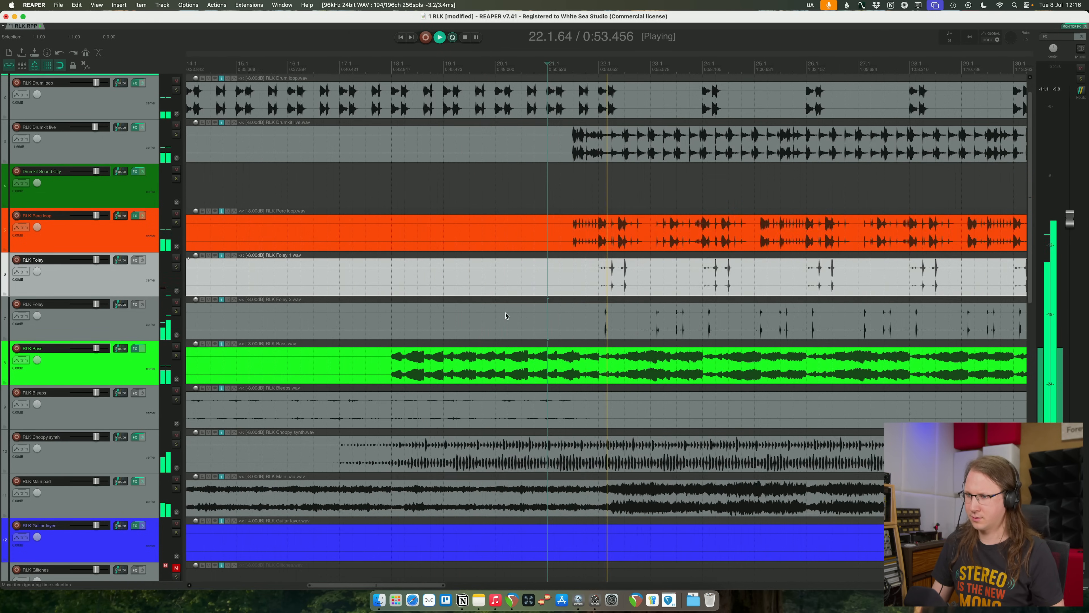
pyautogui.scroll(5, 506, 315)
pyautogui.keyDown('shift'); pyautogui.click(146, 322); pyautogui.keyUp('shift')
pyautogui.click(176, 267)
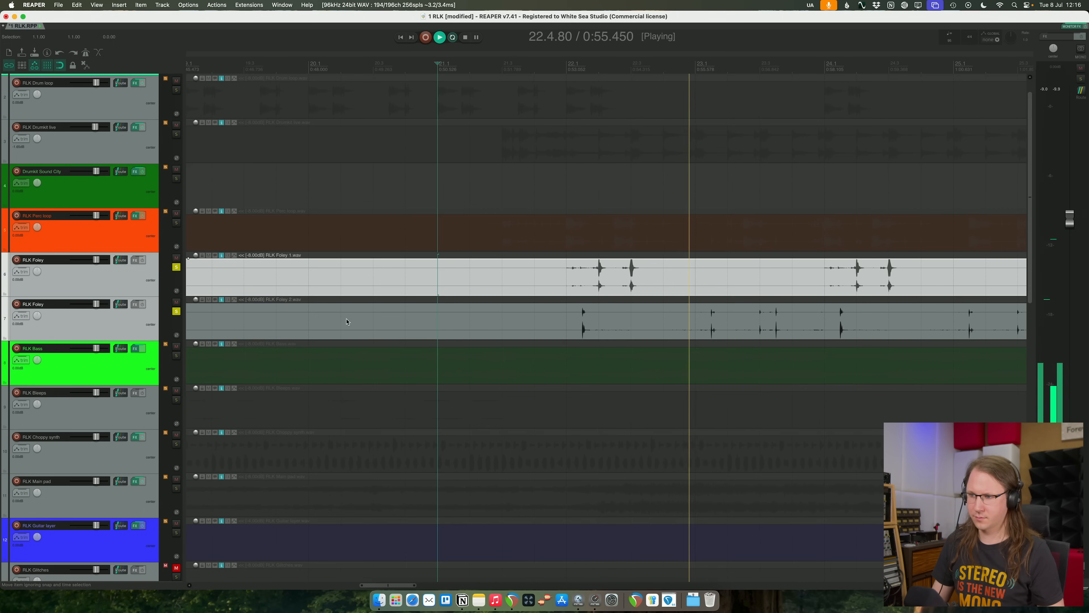
pyautogui.scroll(-2, 346, 322)
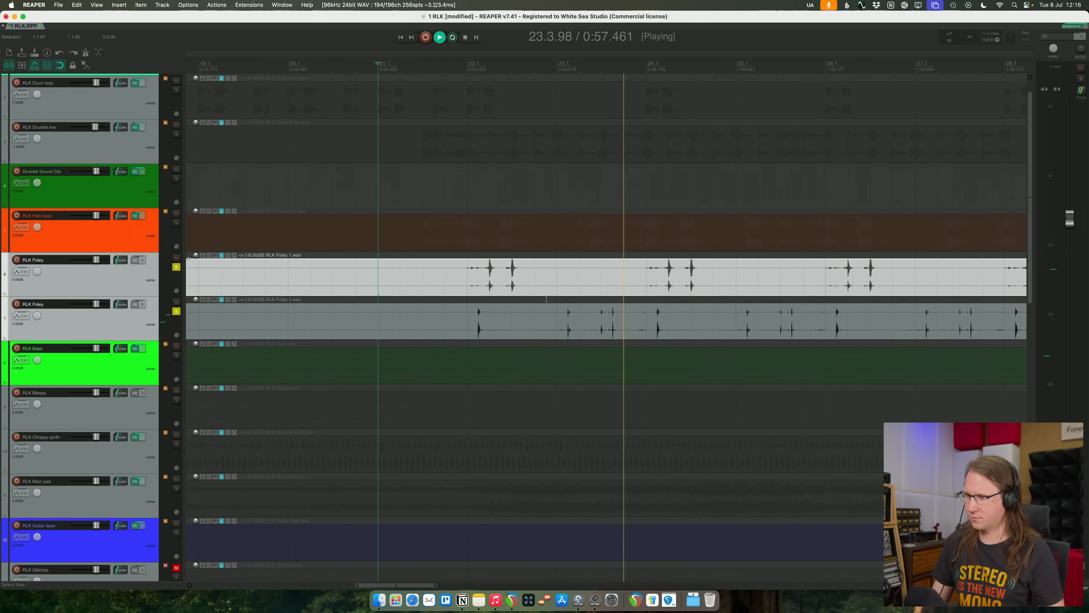
pyautogui.hscroll(5, 547, 299)
pyautogui.scroll(-1, 489, 292)
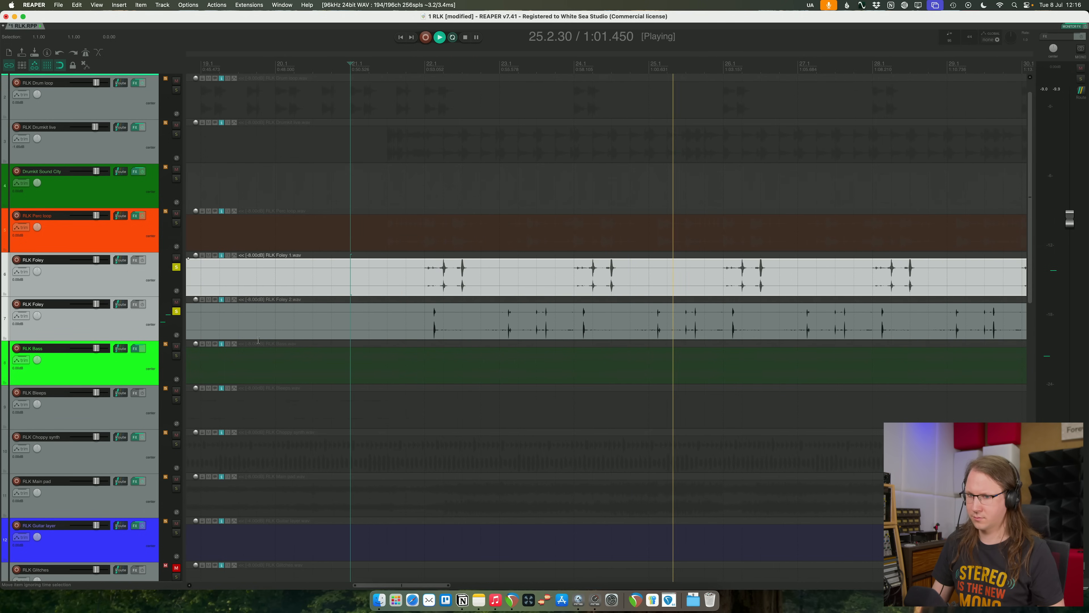
pyautogui.scroll(-1, 474, 333)
pyautogui.hscroll(2, 473, 333)
pyautogui.scroll(-1, 474, 333)
pyautogui.press('space')
# - Try the VST3 smartGate plug-in on the first RLK Foley track, look through its target profiles and remove it
pyautogui.click(365, 277)
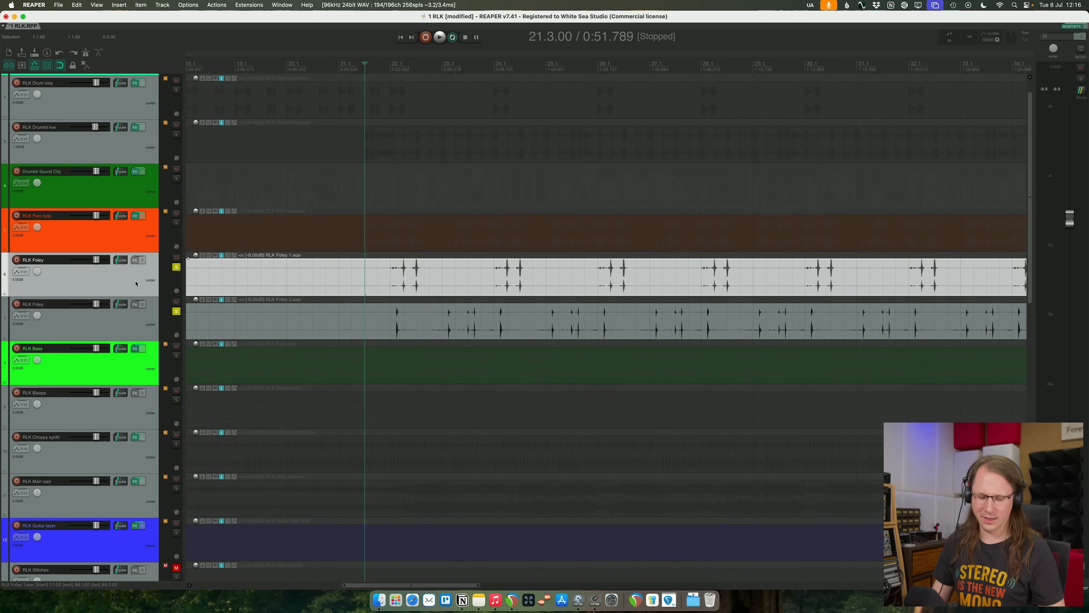
pyautogui.press('f')
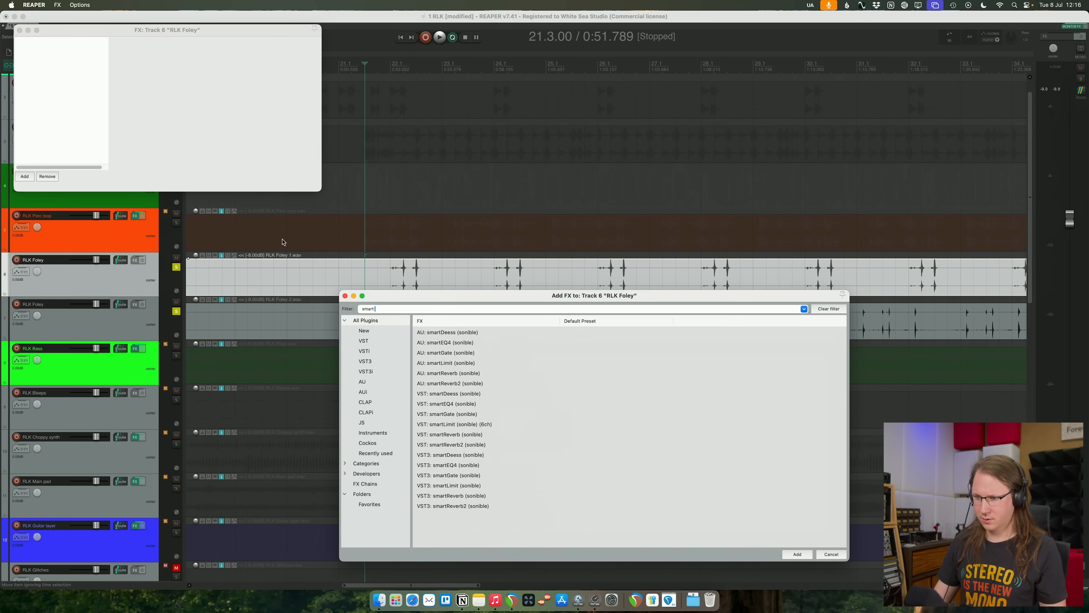
pyautogui.click(459, 475)
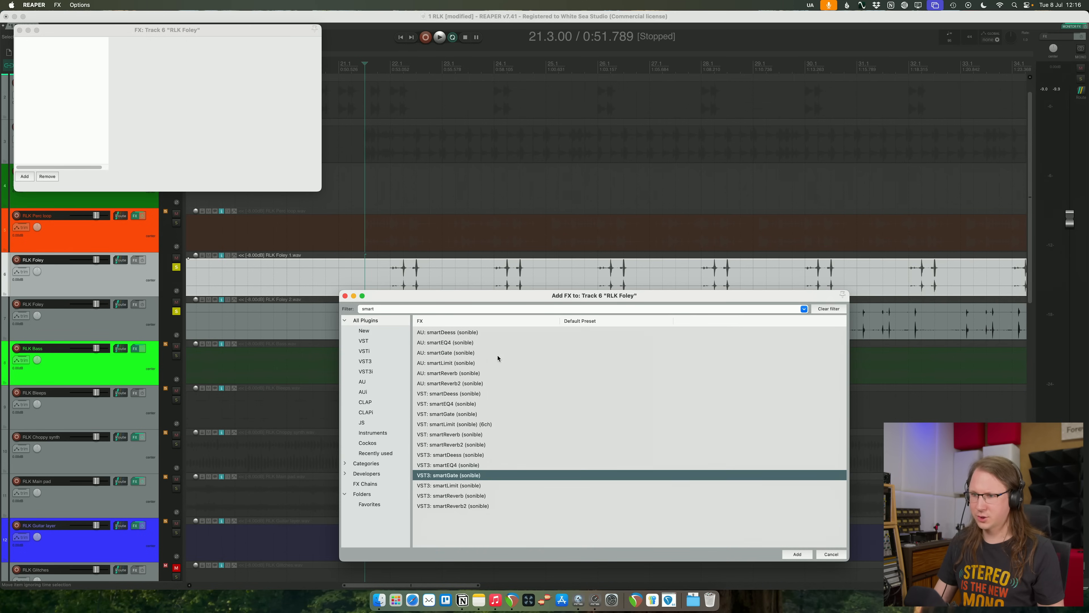
pyautogui.press('Return')
pyautogui.click(527, 101)
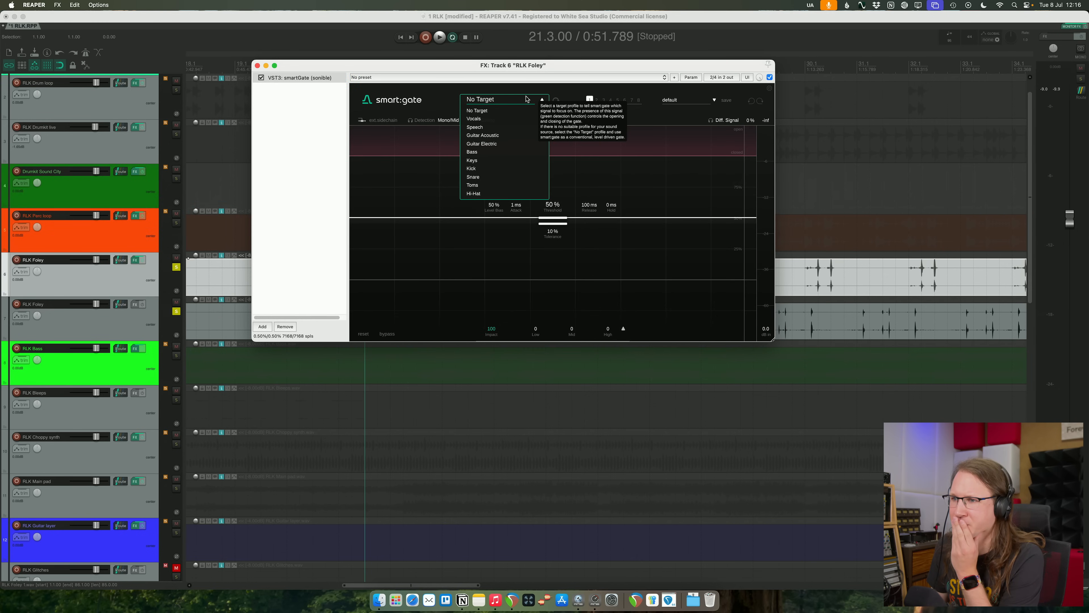
pyautogui.click(310, 110)
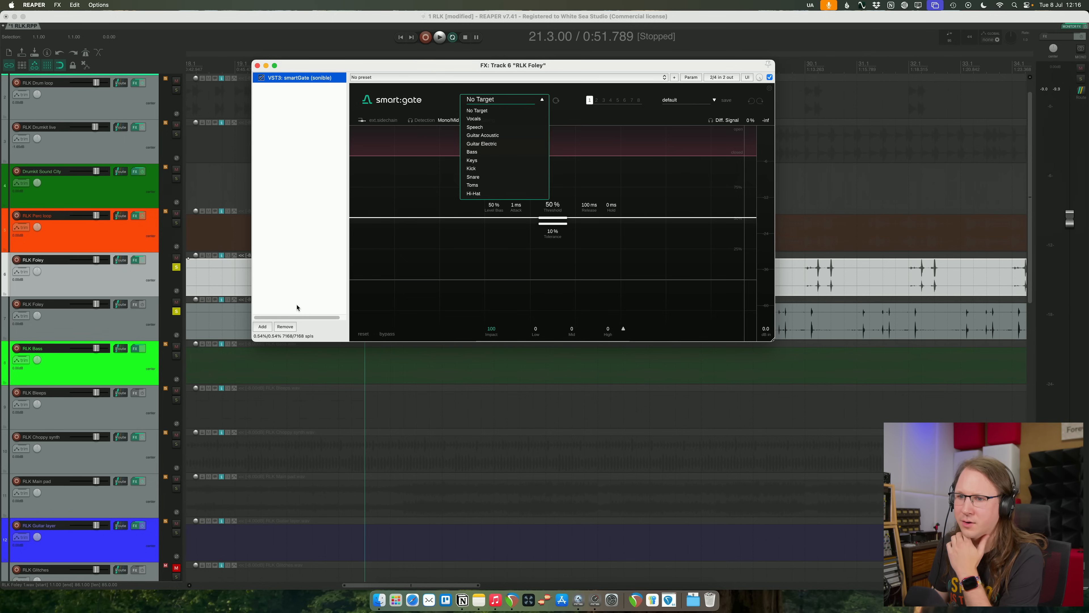
pyautogui.click(286, 326)
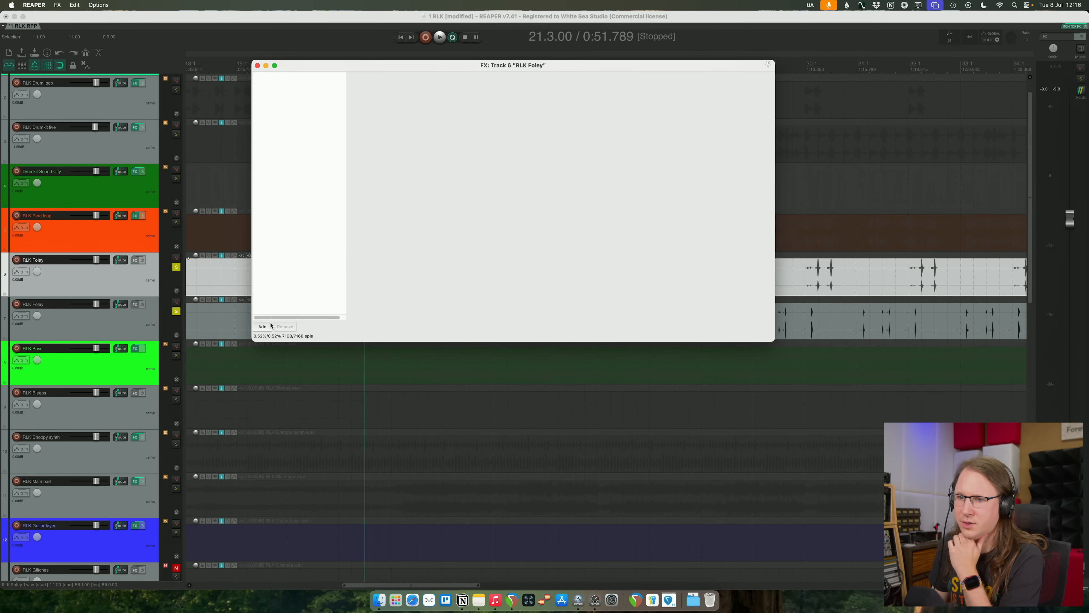
# - Add the VST3 Pro-G gate to the first RLK Foley track and play the soloed foley tracks
pyautogui.doubleClick(312, 257)
pyautogui.write('pro-g')
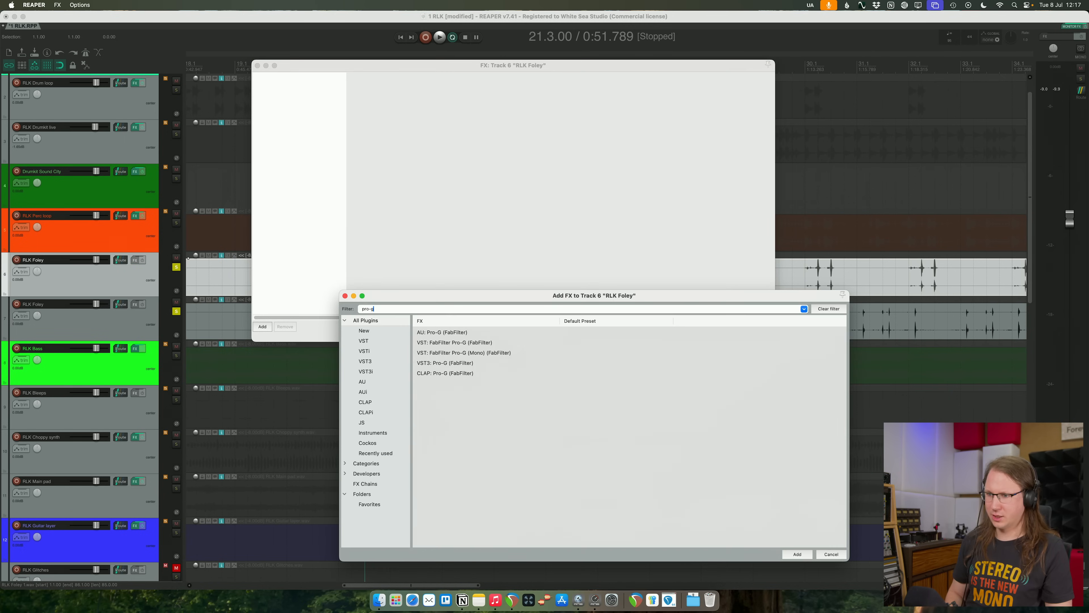
pyautogui.doubleClick(447, 362)
pyautogui.press('space')
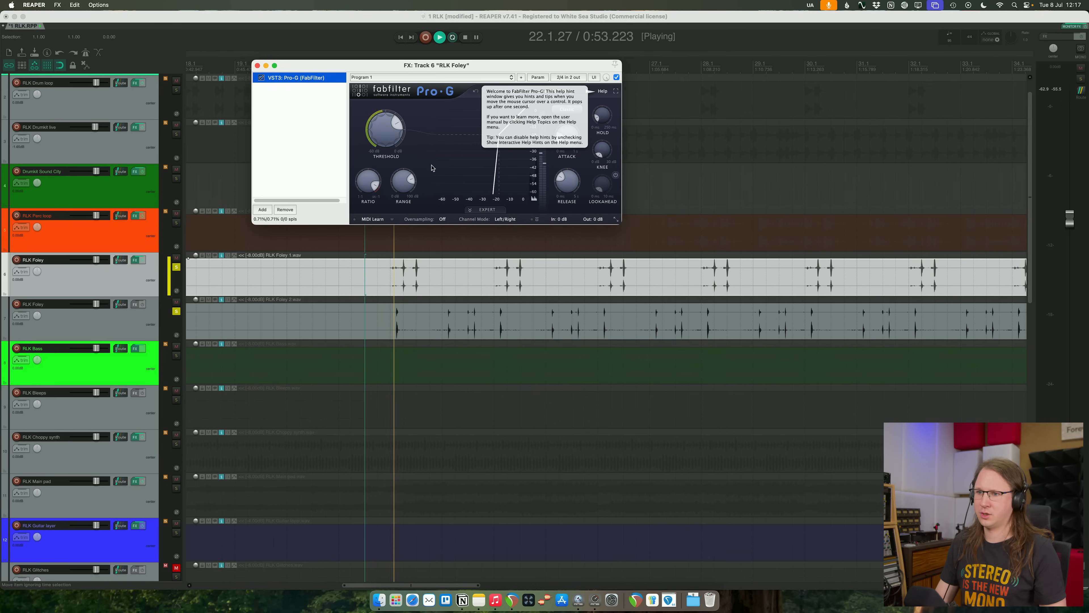
# - Unsolo the second RLK Foley track and play only the first one from bar 22
pyautogui.click(176, 311)
pyautogui.press('space')
pyautogui.click(384, 295)
pyautogui.press('space')
pyautogui.click(512, 67)
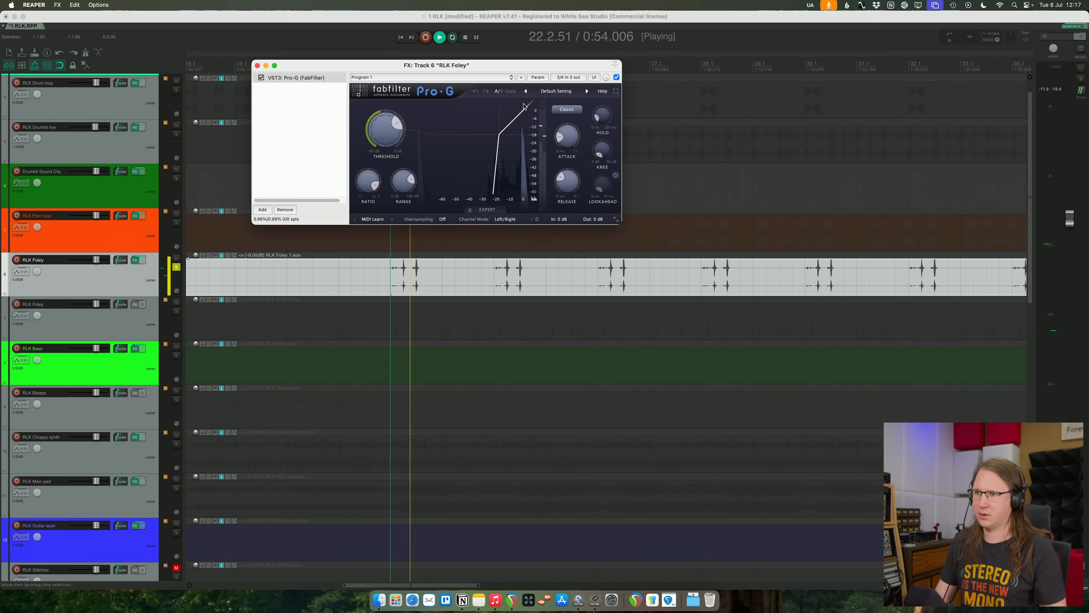
# - Set the first RLK Foley track's Pro-G attack to 0 ms, enable lookahead and play the gated sound
pyautogui.press('space')
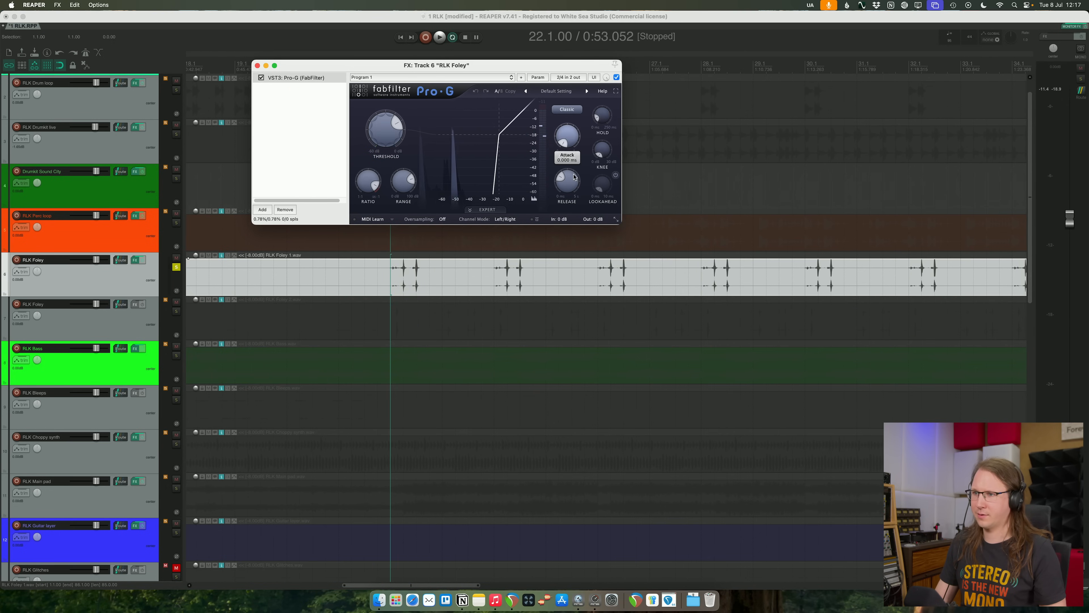
pyautogui.press('space')
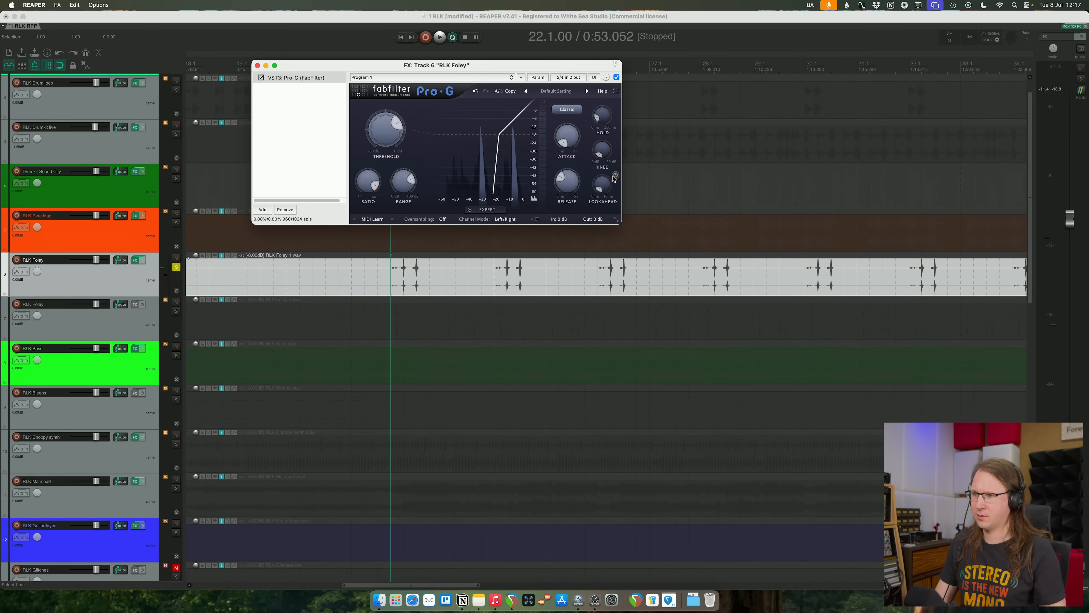
pyautogui.press('space')
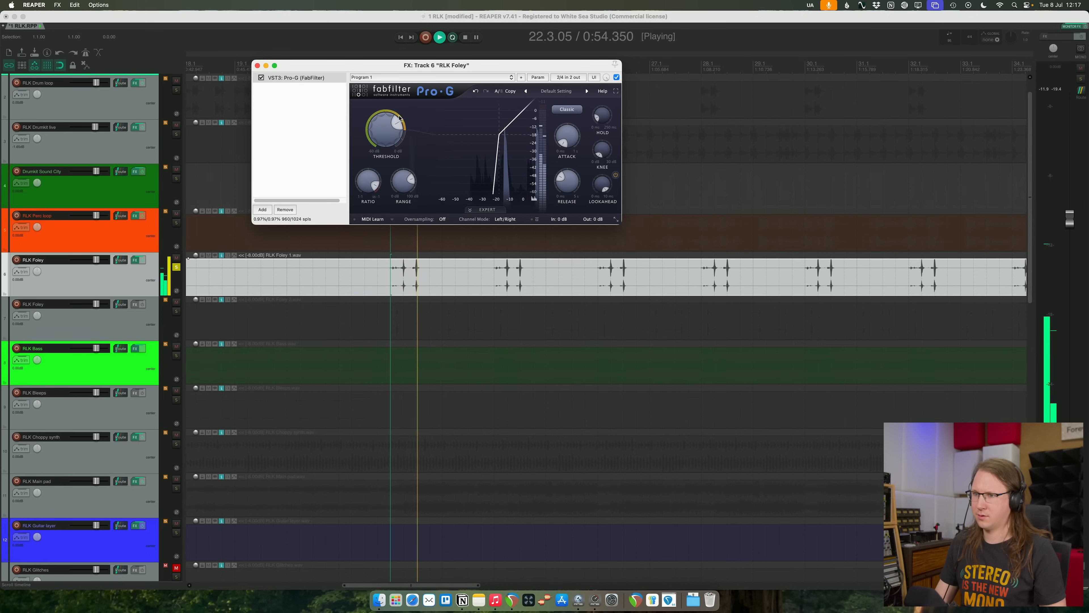
# - Play the first RLK Foley track from bar 24 and pan it off-centre
pyautogui.click(496, 270)
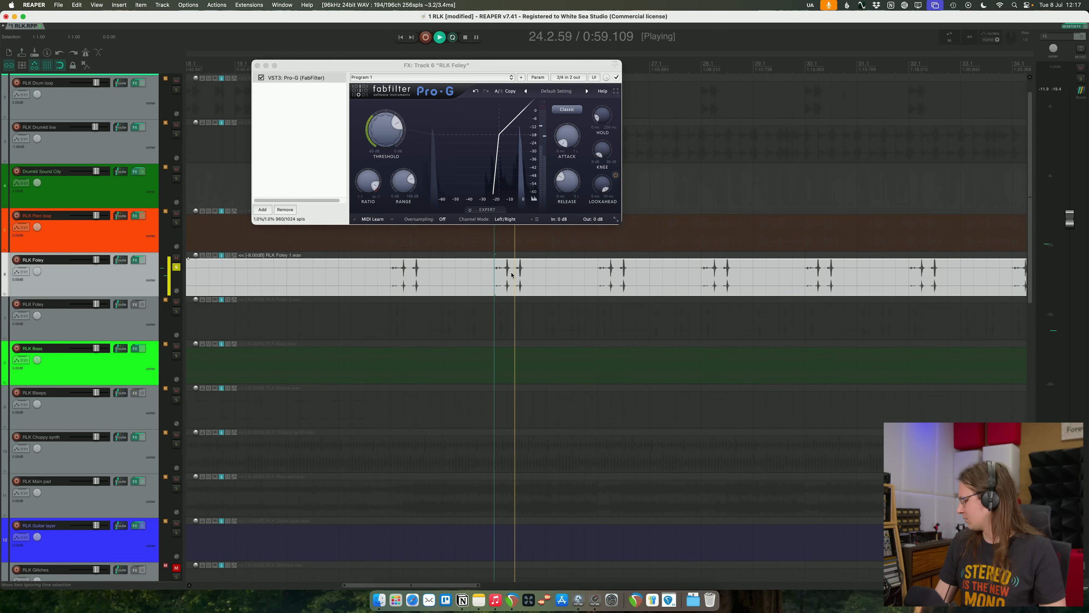
pyautogui.press('space')
pyautogui.press('space')
pyautogui.moveTo(36, 274); pyautogui.dragTo(35, 231)
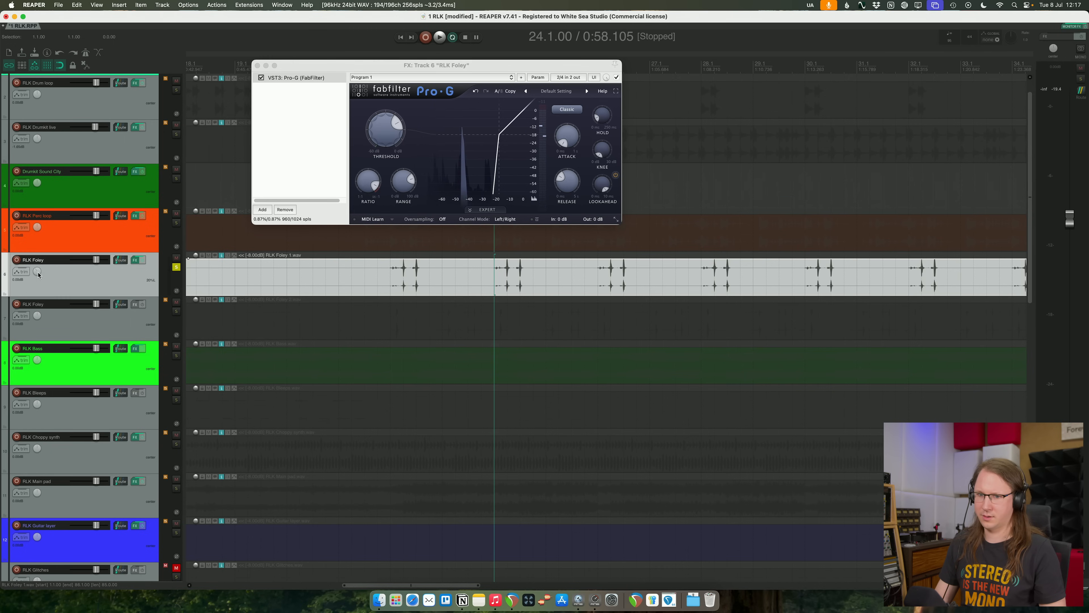
pyautogui.moveTo(37, 272); pyautogui.dragTo(37, 282)
# - Solo the second RLK Foley track too and put Pro-G with the first track's gate settings on it
pyautogui.click(134, 335)
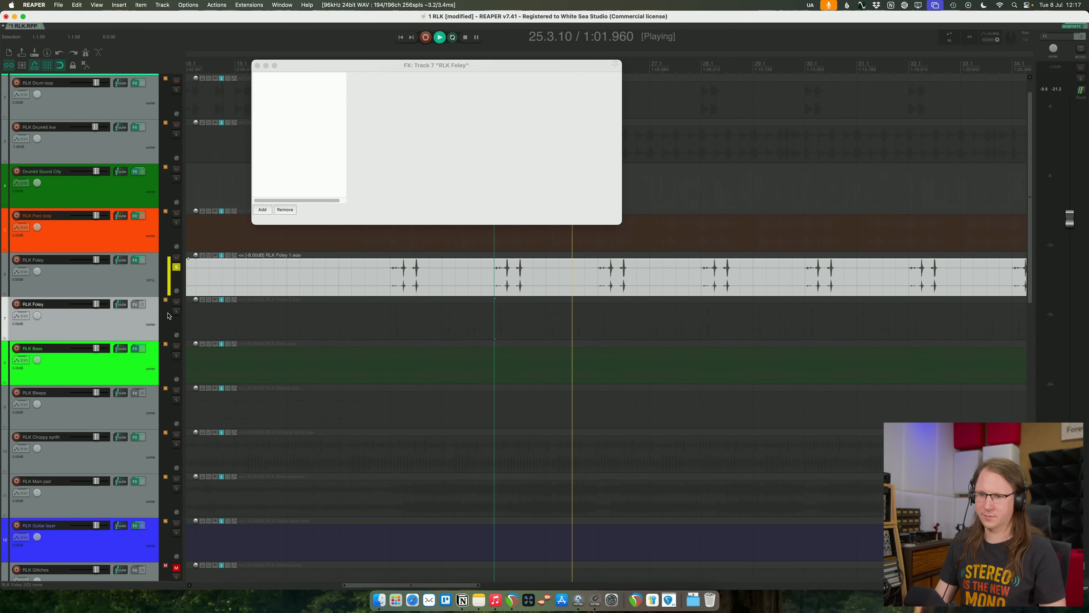
pyautogui.press('space')
pyautogui.click(176, 312)
pyautogui.press('space')
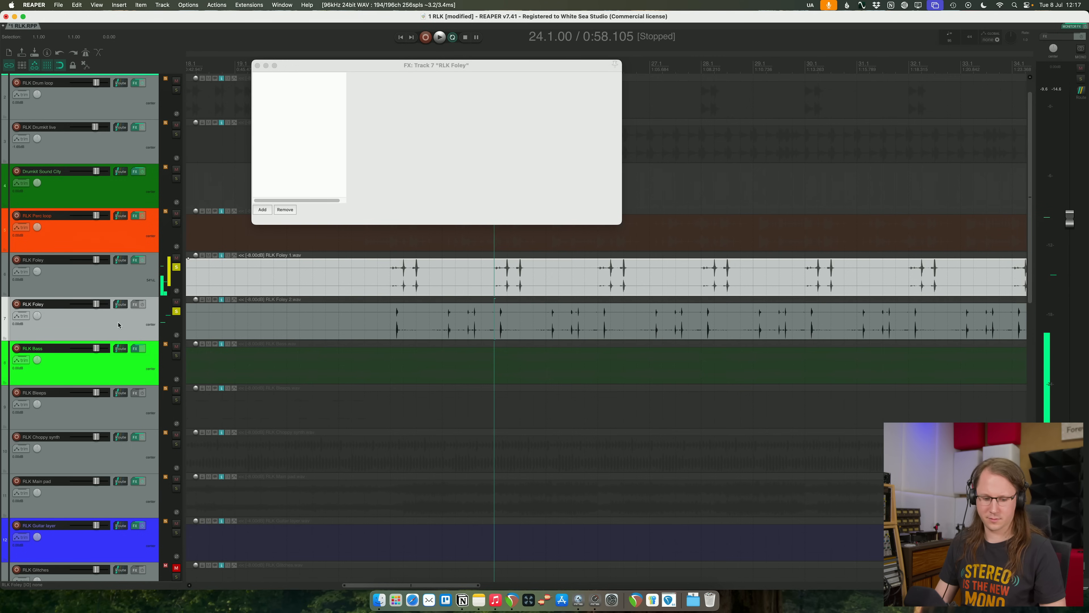
pyautogui.moveTo(132, 310); pyautogui.dragTo(132, 311)
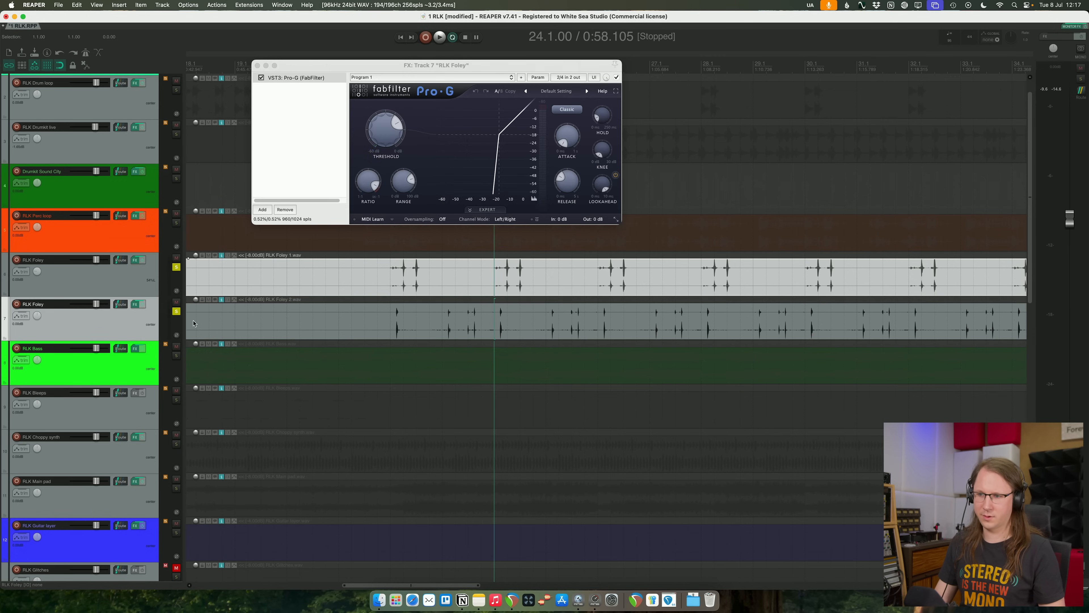
# - Play both foley tracks from bar 24, adjusting the release and lowering the threshold in the second track's Pro-G
pyautogui.press('space')
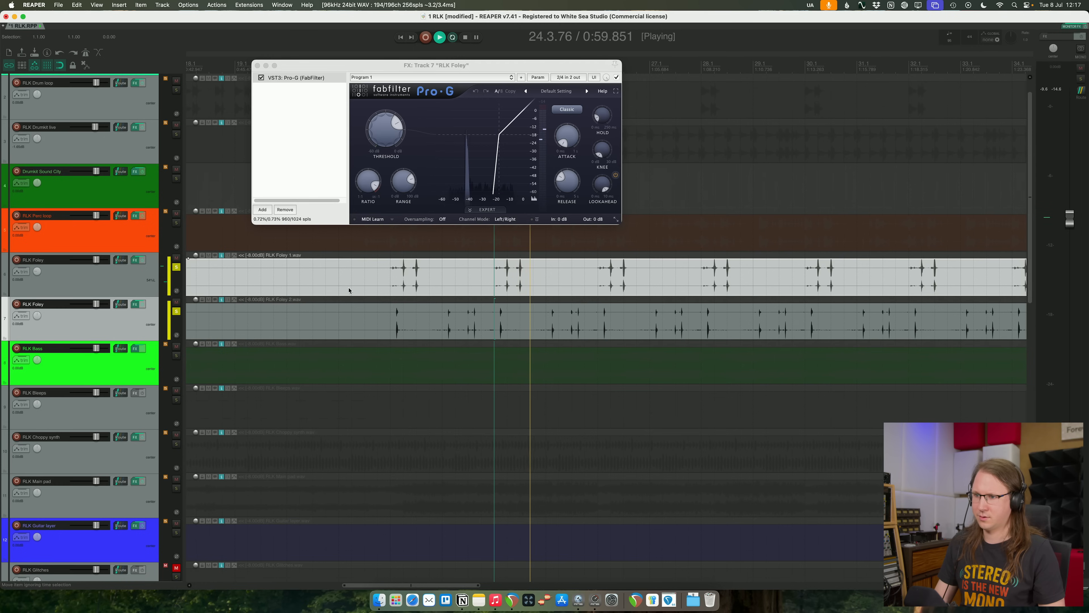
pyautogui.moveTo(567, 183); pyautogui.dragTo(567, 176)
pyautogui.moveTo(375, 129); pyautogui.dragTo(380, 150)
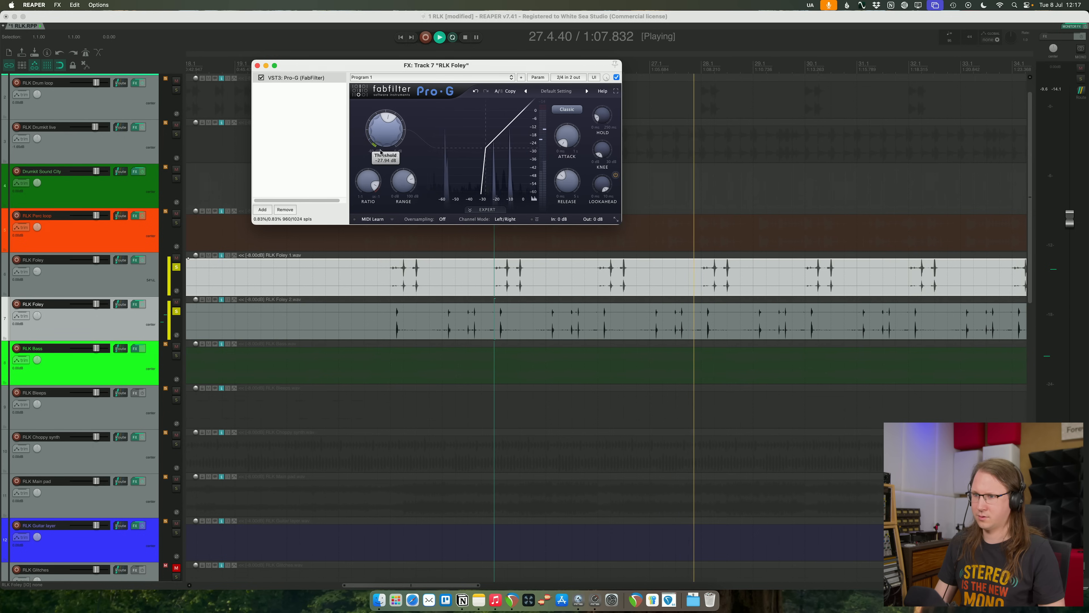
# - Close the second RLK Foley track's FX window and turn the first RLK Foley track's volume down slightly
pyautogui.click(257, 65)
pyautogui.moveTo(97, 259); pyautogui.dragTo(95, 259)
pyautogui.click(139, 322)
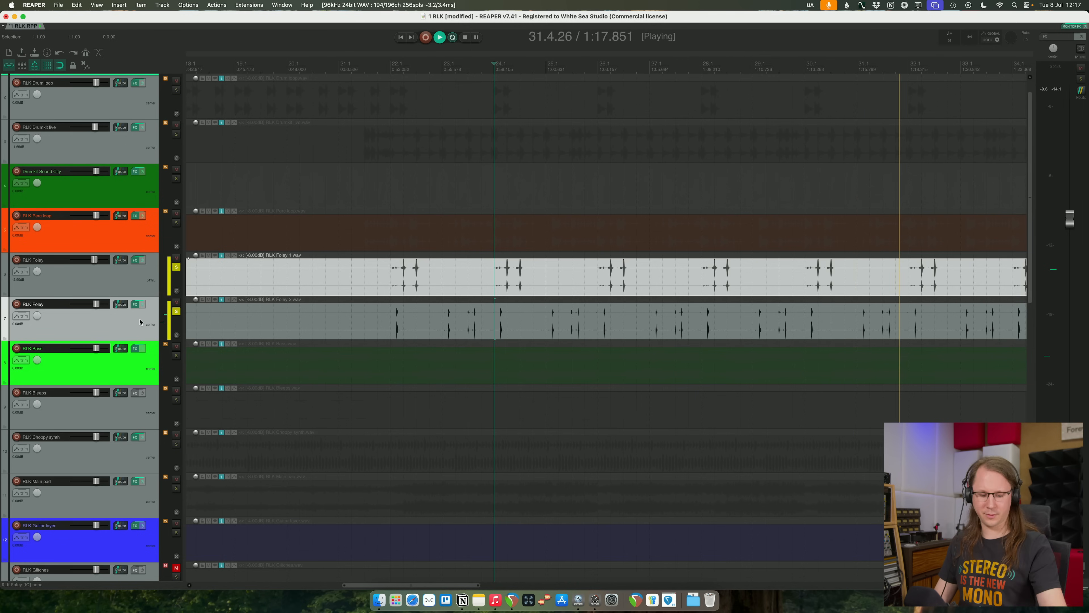
# - Add Pro-Q 4 to the second RLK Foley track, cutting about 9 dB near 900 Hz and boosting 4.19 dB around 5.8 kHz
pyautogui.click(135, 304)
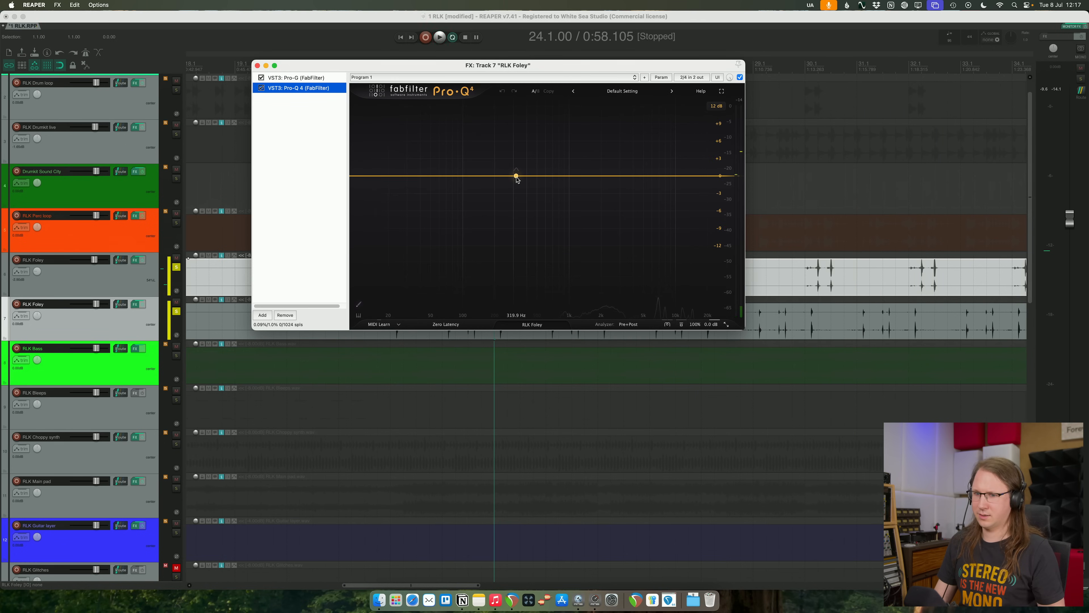
pyautogui.moveTo(505, 175); pyautogui.dragTo(562, 230)
pyautogui.moveTo(645, 176); pyautogui.dragTo(651, 147)
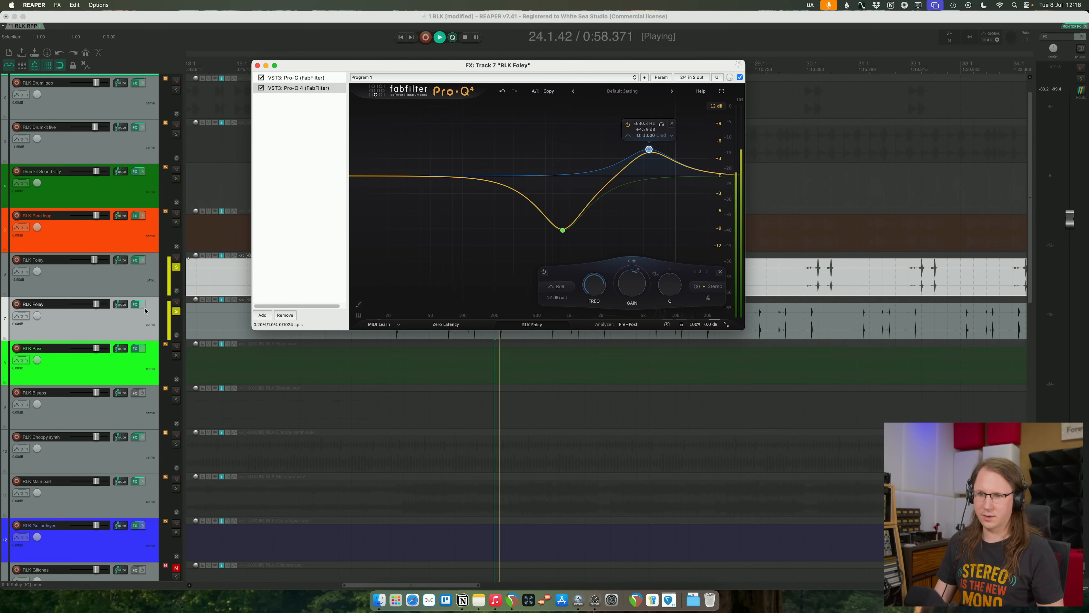
# - Add the VST3 Pro-Q 4 equalizer after Pro-G on the first RLK Foley track
pyautogui.click(137, 305)
pyautogui.click(135, 261)
pyautogui.press('space')
# - Boost about 6 dB around 5 kHz and cut 4.40 dB at 905.61 Hz in the first RLK Foley track's Pro-Q 4
pyautogui.press('space')
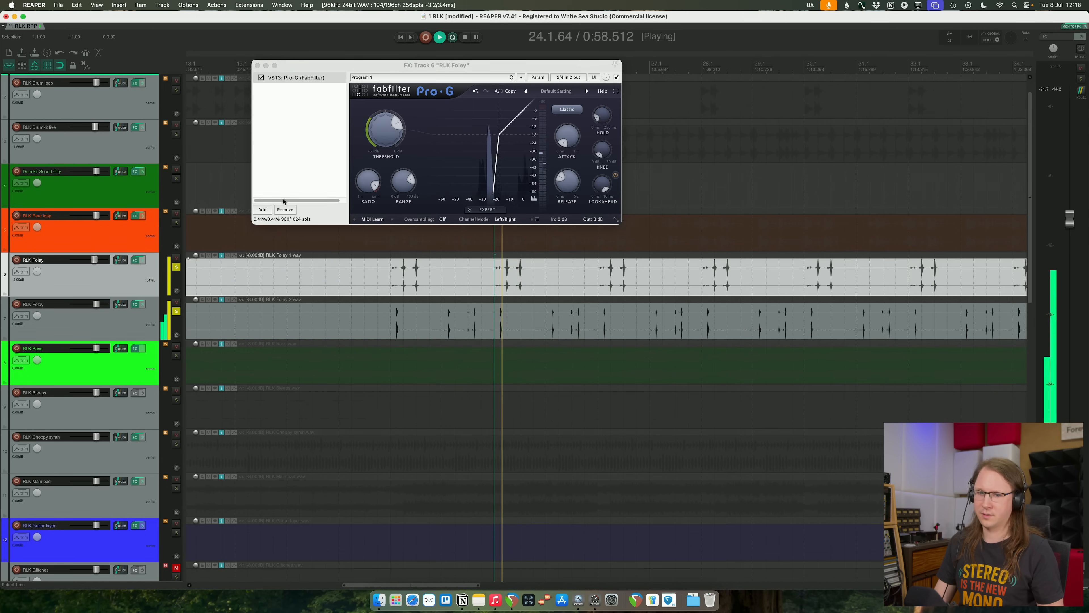
pyautogui.click(298, 181)
pyautogui.press('super+v')
pyautogui.moveTo(574, 175); pyautogui.dragTo(643, 147)
pyautogui.press('space')
pyautogui.moveTo(556, 172); pyautogui.dragTo(564, 201)
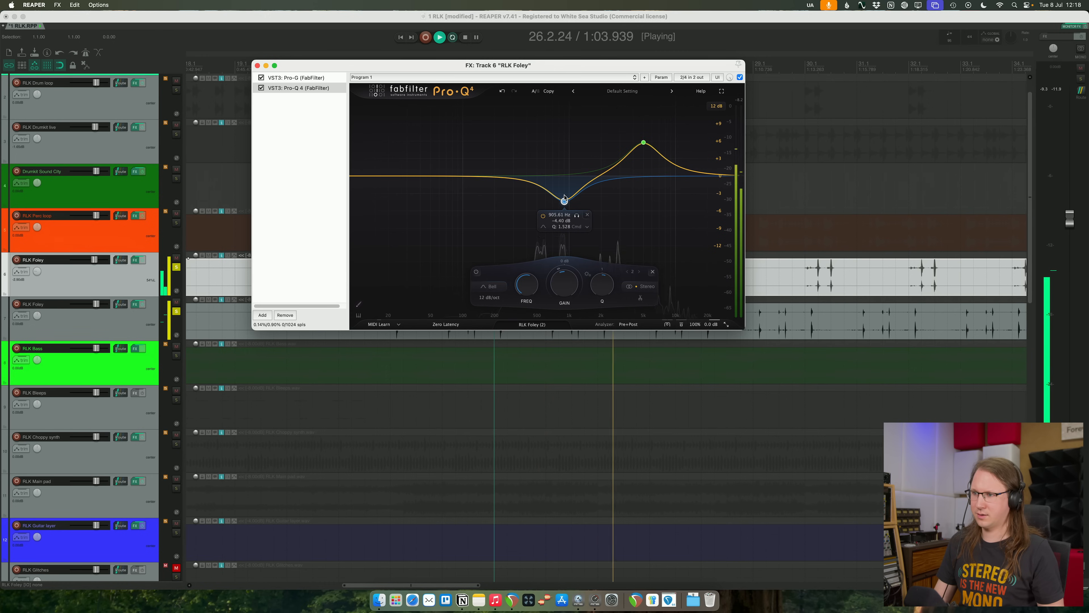
# - Unsolo both RLK Foley tracks, stop playback and close the FX window
pyautogui.keyDown('shift'); pyautogui.click(111, 327); pyautogui.keyUp('shift')
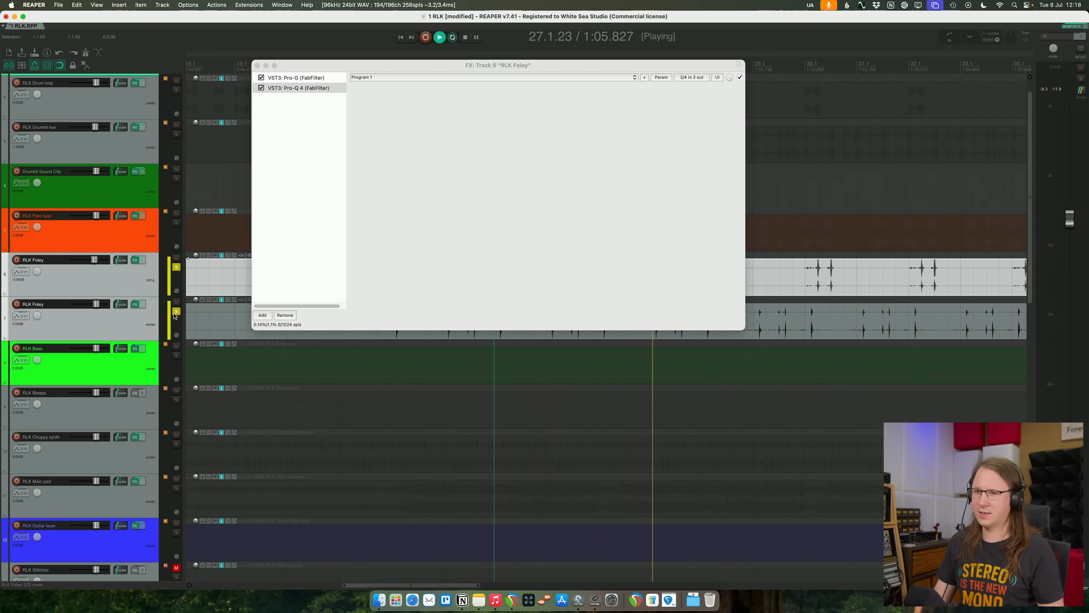
pyautogui.click(176, 311)
pyautogui.press('space')
pyautogui.click(258, 65)
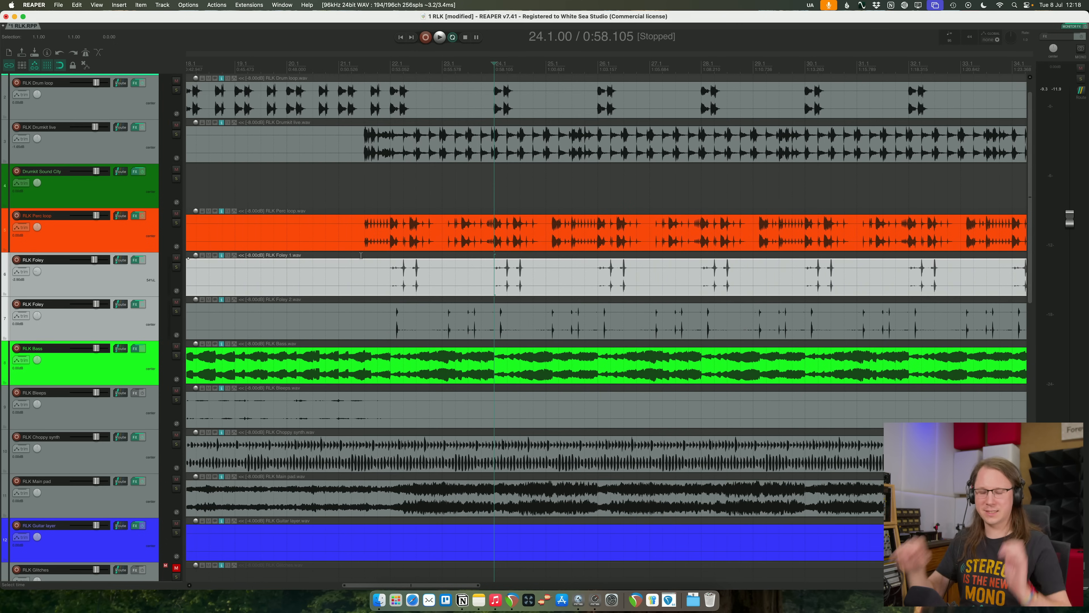
# - Play the full mix from bar 24 and raise the second RLK Foley track's volume to about +0.9 dB
pyautogui.press('space')
pyautogui.scroll(-4, 361, 256)
pyautogui.scroll(-5, 129, 327)
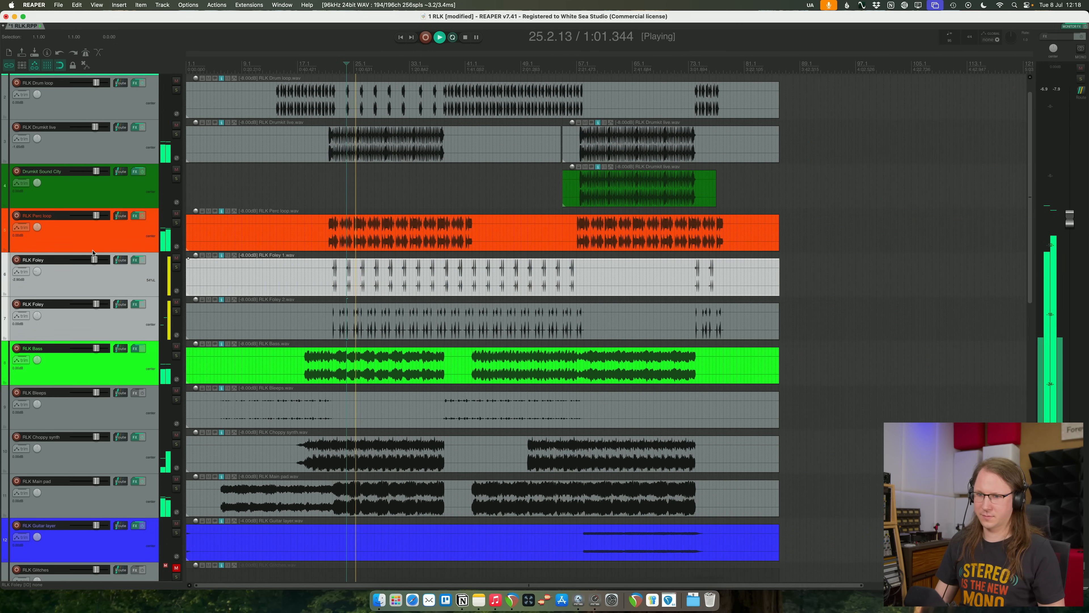
pyautogui.click(103, 276)
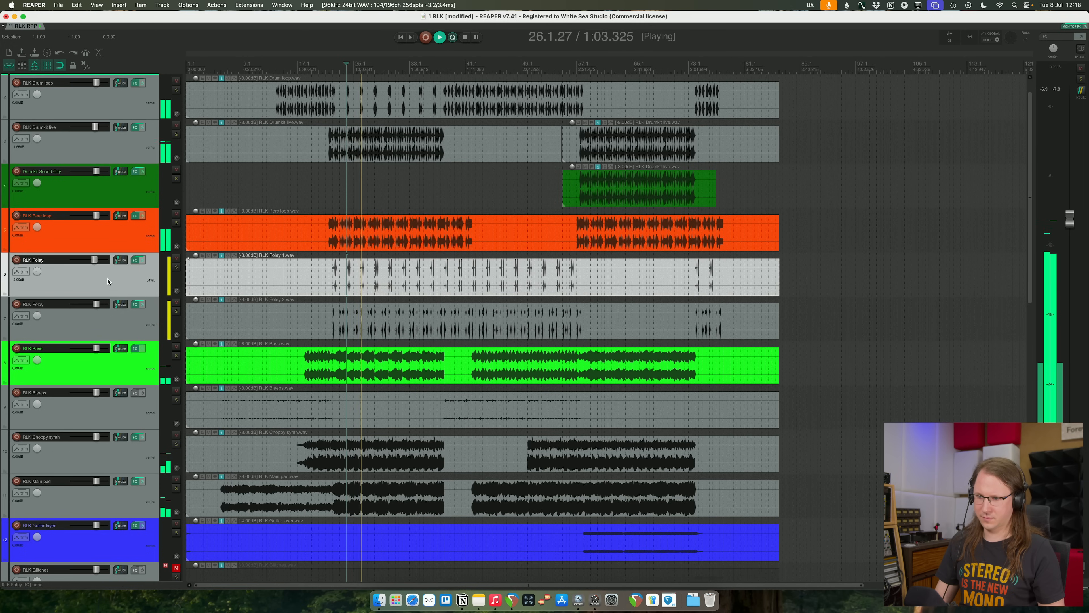
pyautogui.click(115, 316)
pyautogui.moveTo(99, 305); pyautogui.dragTo(101, 305)
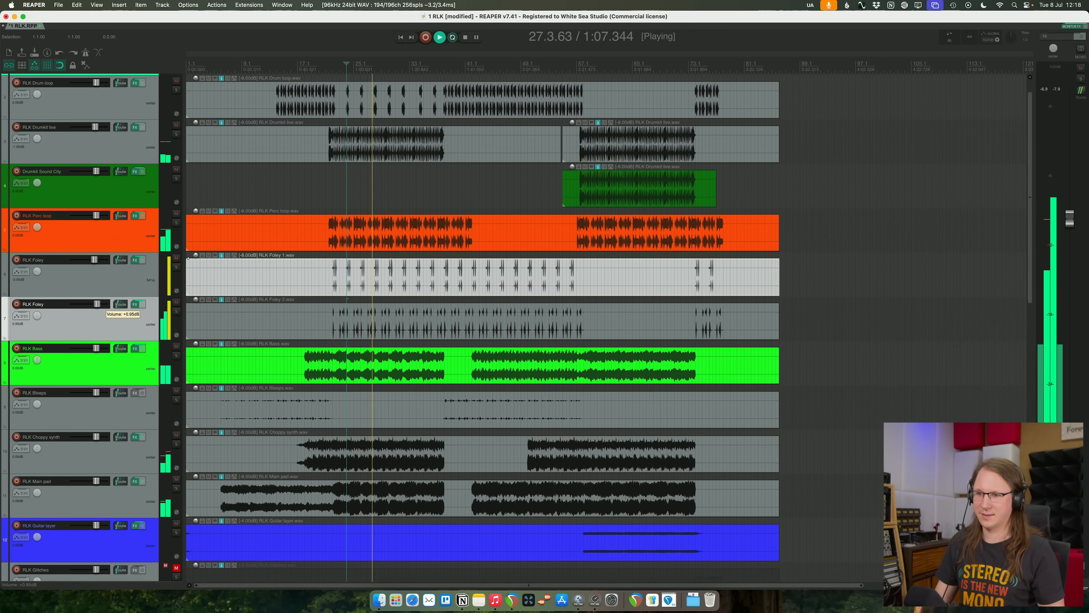
# - Save the project and turn the Choir folder track's volume down slightly
pyautogui.press('super+s')
pyautogui.scroll(-8, 389, 324)
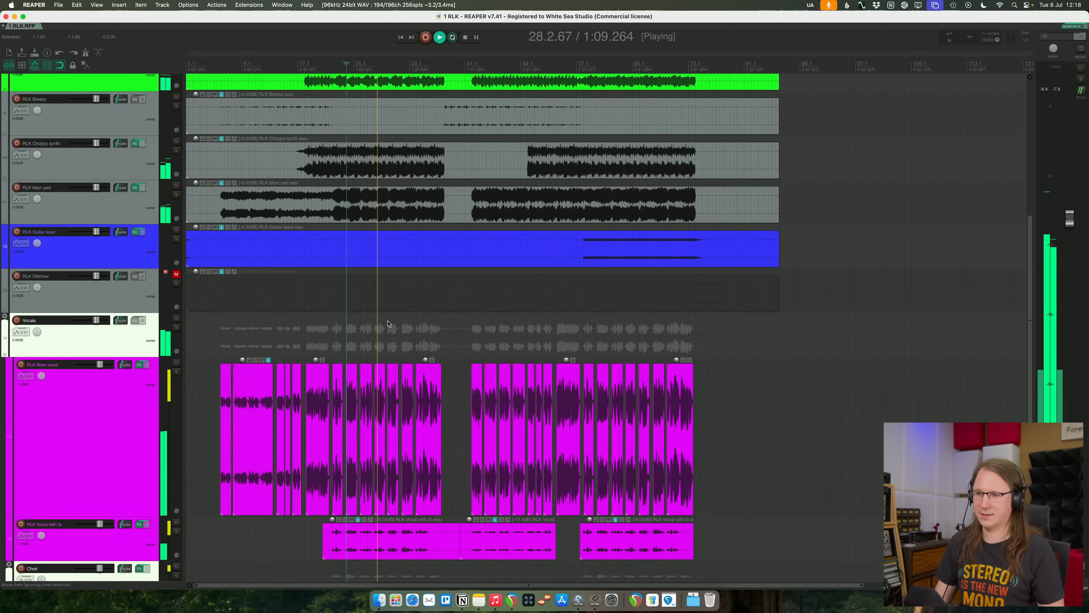
pyautogui.scroll(-9, 389, 323)
pyautogui.moveTo(101, 254); pyautogui.dragTo(98, 255)
pyautogui.scroll(-2, 248, 277)
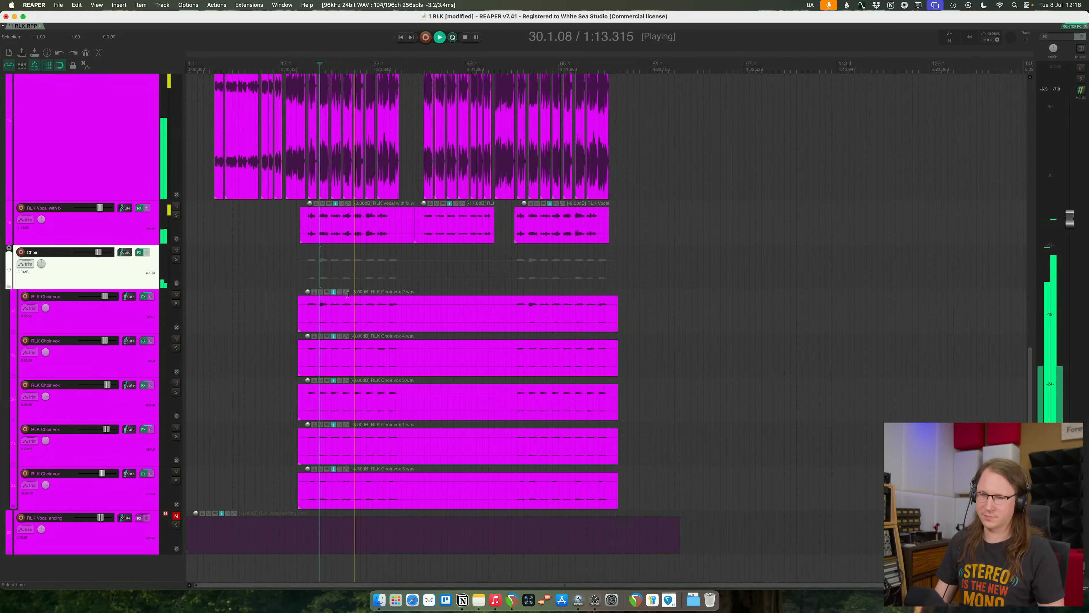
# - Raise the second RLK Foley track's volume a little further while the mix plays
pyautogui.scroll(9, 248, 278)
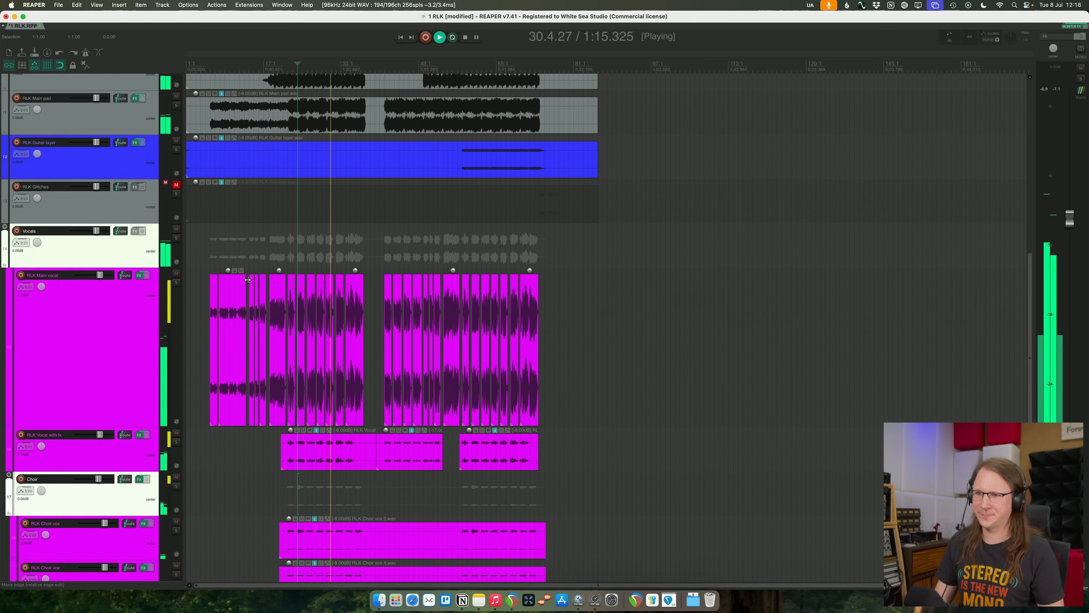
pyautogui.scroll(1, 392, 310)
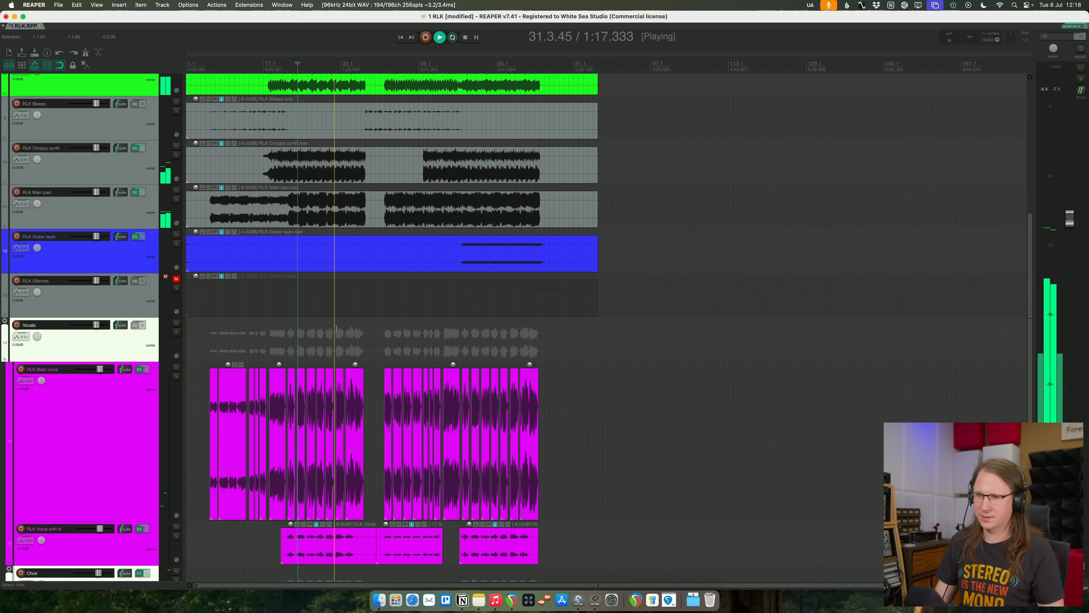
pyautogui.scroll(9, 218, 331)
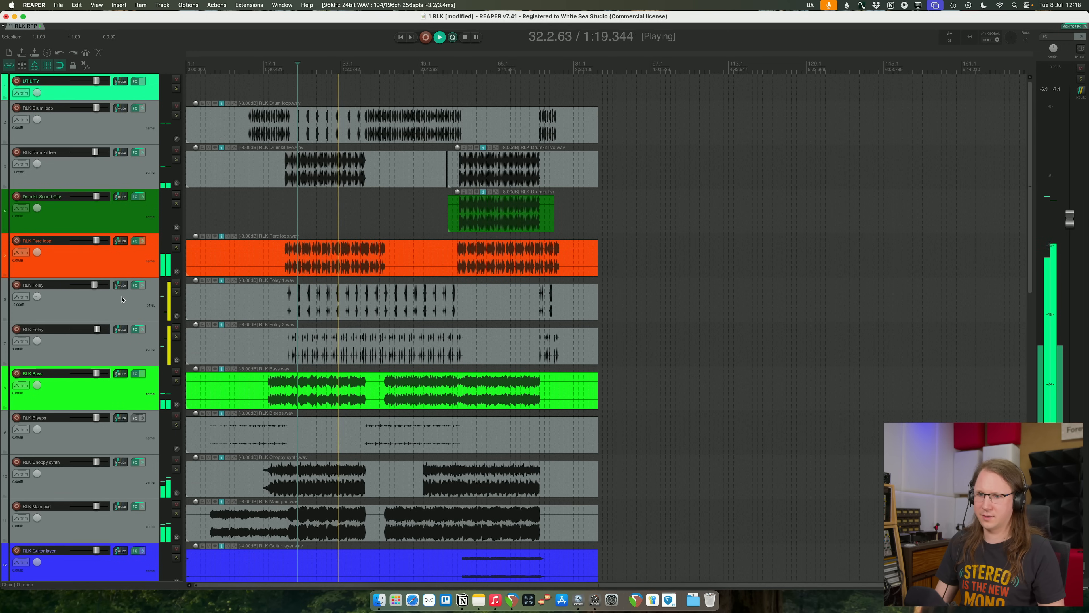
pyautogui.click(132, 314)
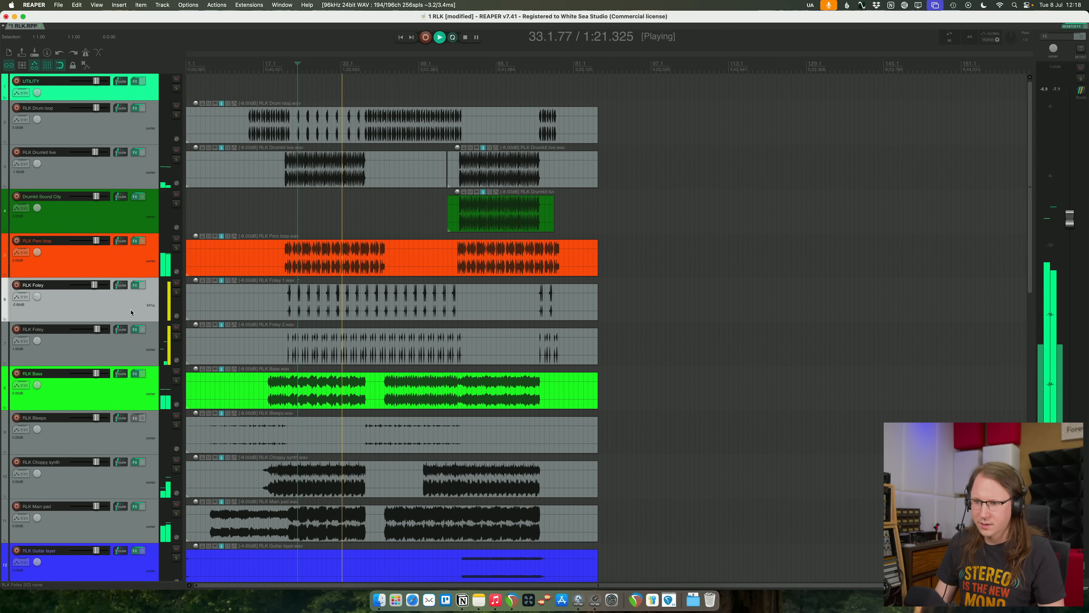
pyautogui.moveTo(97, 329); pyautogui.dragTo(97, 329)
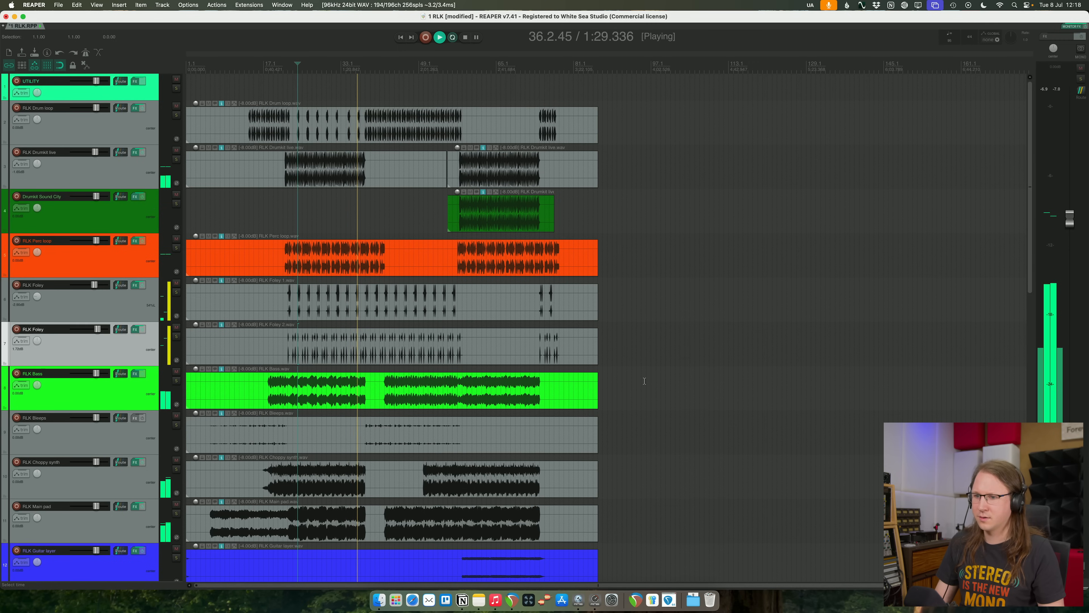
# - Listen to the foley and choir balance through the rest of the section and stop playback
pyautogui.scroll(-10, 645, 381)
pyautogui.scroll(10, 645, 380)
pyautogui.scroll(-10, 644, 380)
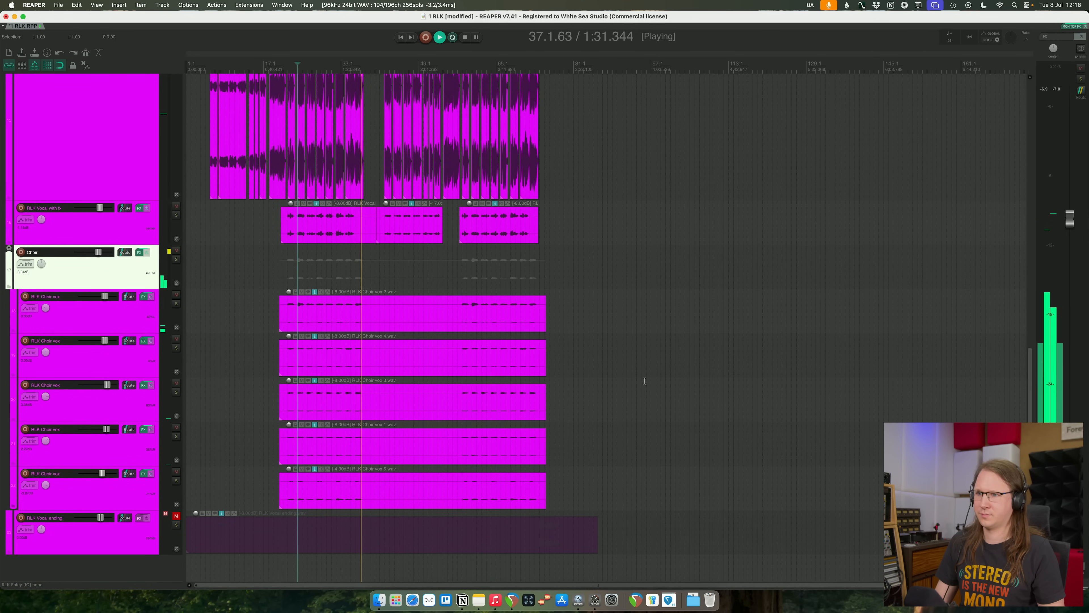
pyautogui.scroll(8, 644, 381)
pyautogui.press('space')
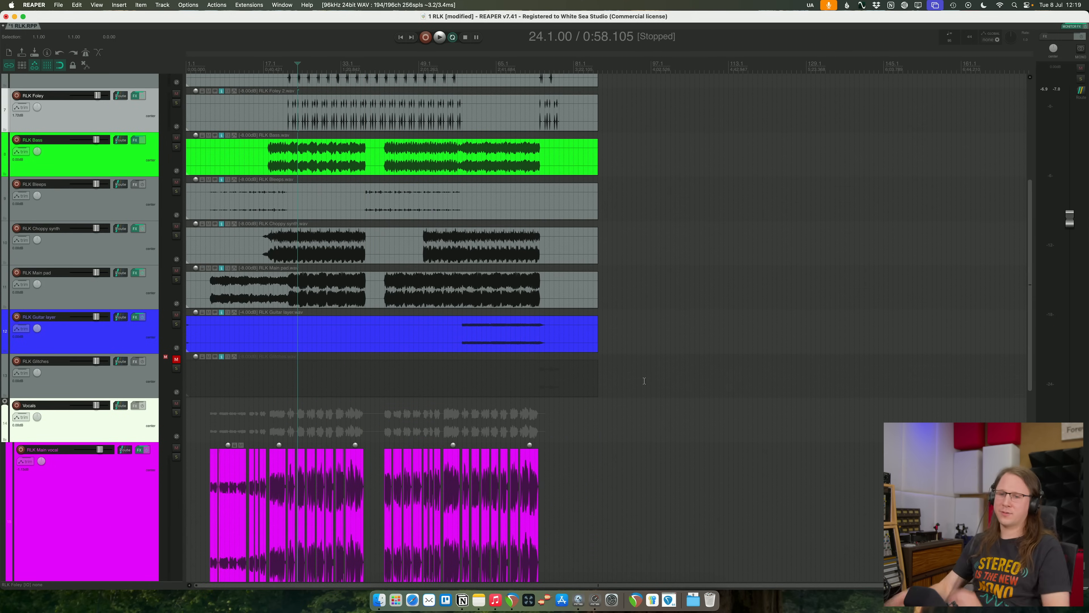
# - Create a green reverb track below RLK Main vocal, fed by a send from it and loaded with VST3 Pro-R
pyautogui.scroll(-8, 176, 340)
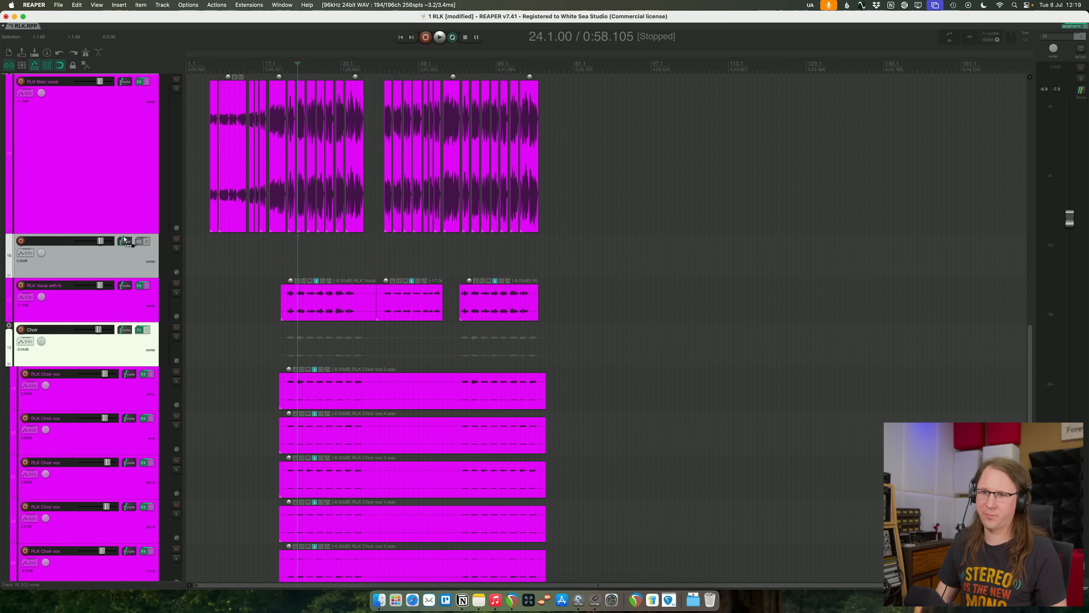
pyautogui.moveTo(132, 242); pyautogui.dragTo(133, 187)
pyautogui.click(137, 190)
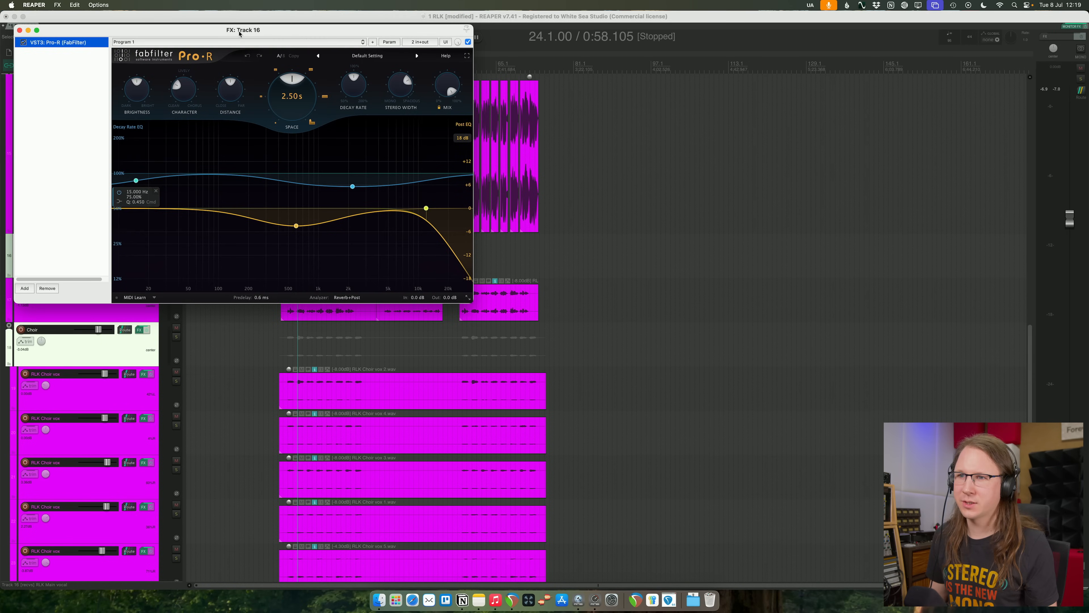
pyautogui.moveTo(239, 33); pyautogui.dragTo(397, 284)
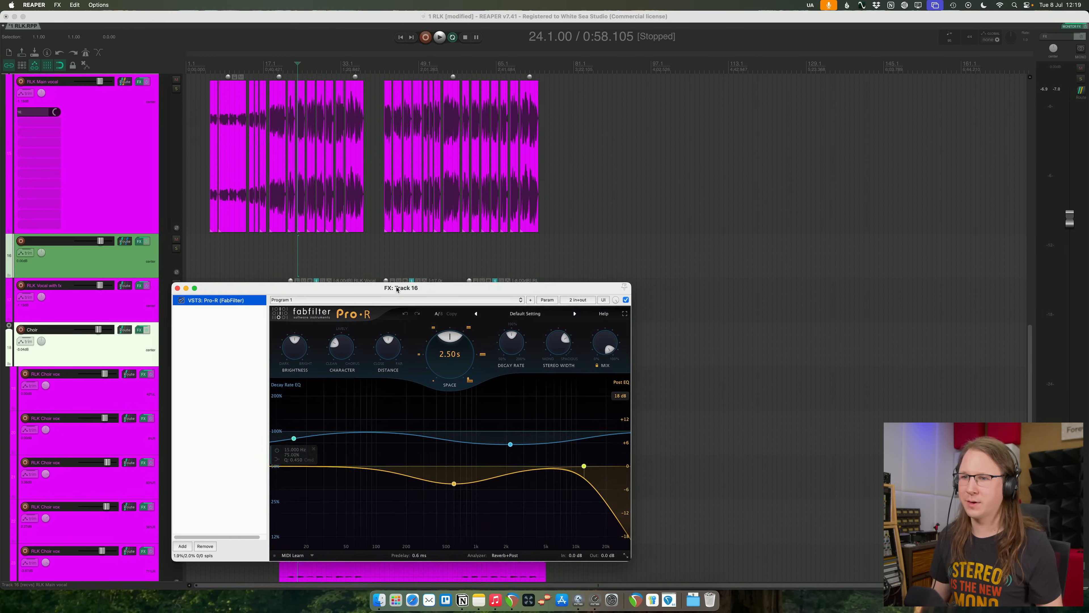
# - Play the soloed main vocal and look through Pro-R 2's Large presets, returning to Default Setting
pyautogui.press('space')
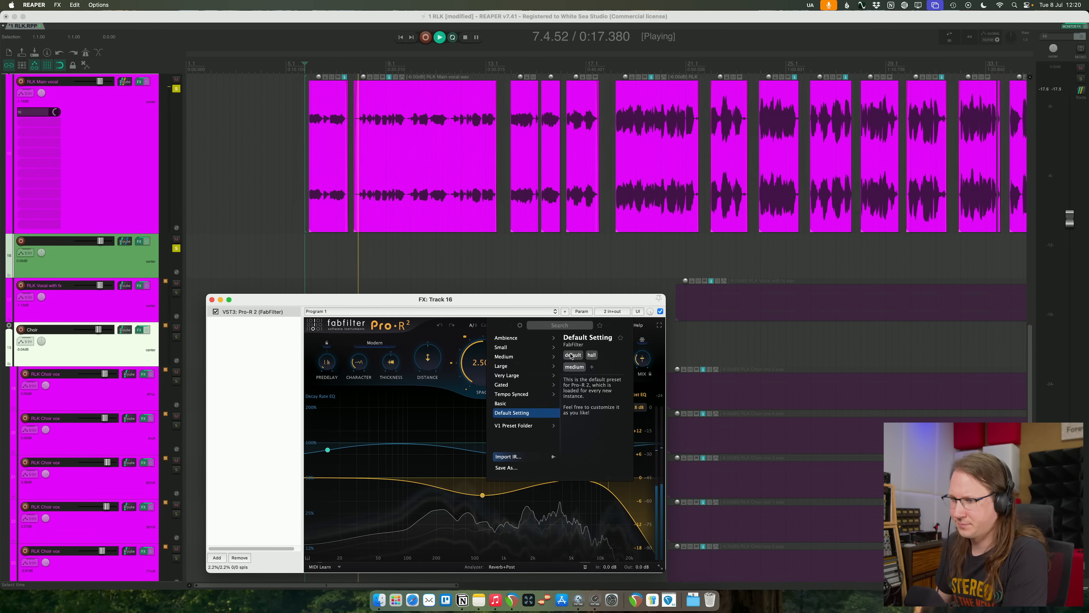
pyautogui.moveTo(499, 366)
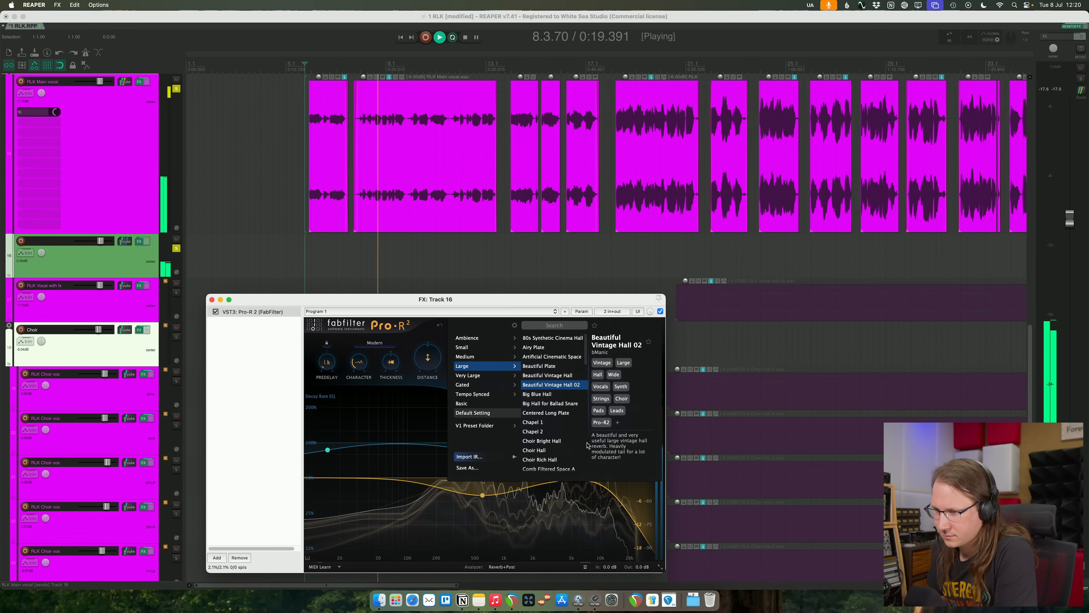
pyautogui.scroll(-15, 548, 427)
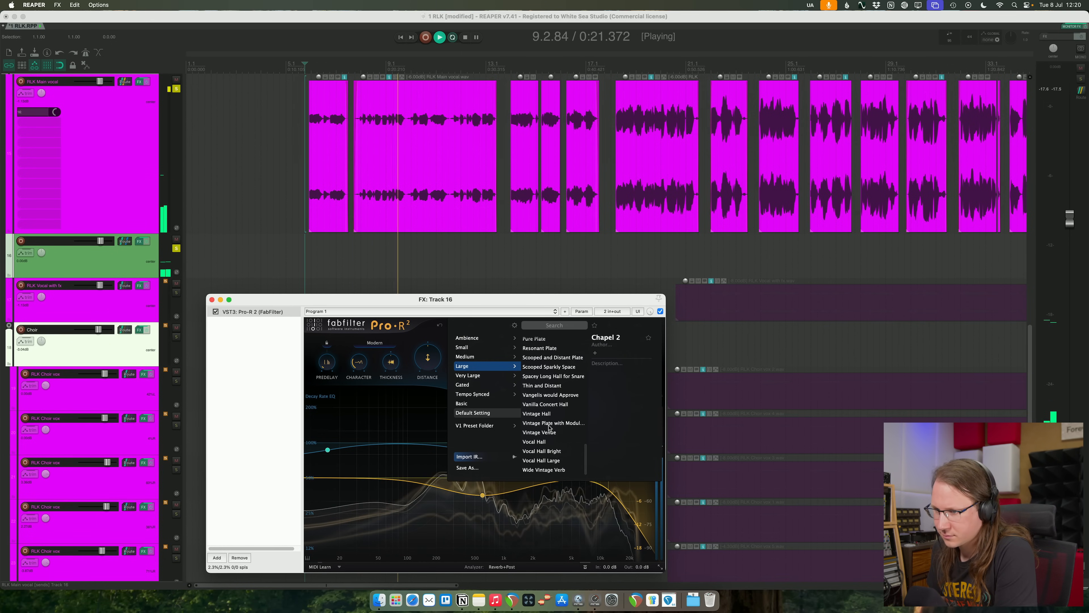
pyautogui.click(473, 412)
# - Raise the vocal reverb's Distance and set its Space to 2.97 s, selecting the vocal's opening phrases for playback
pyautogui.moveTo(431, 360); pyautogui.dragTo(430, 329)
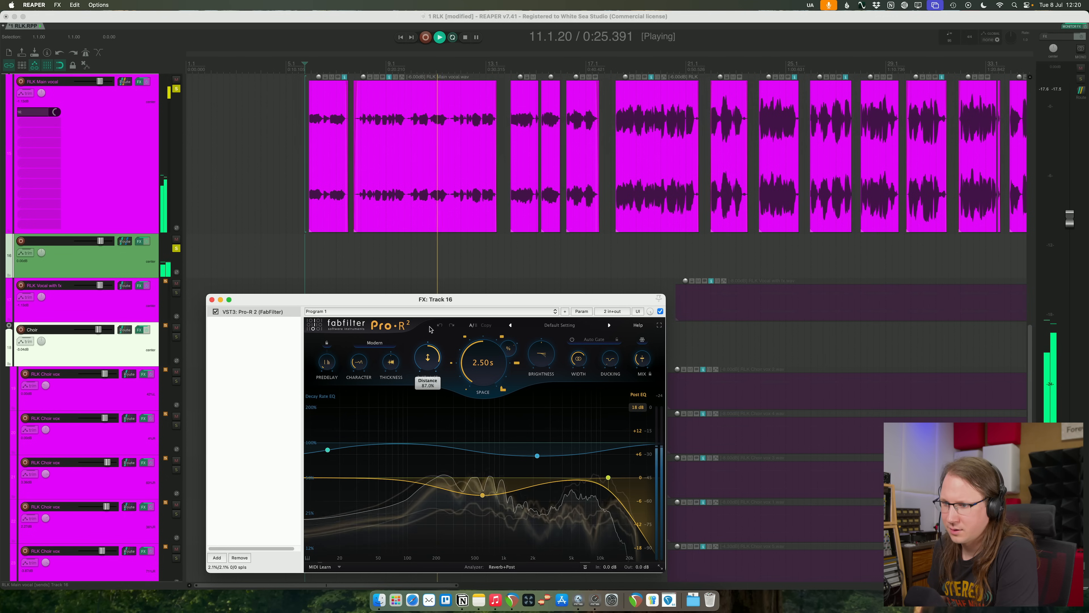
pyautogui.moveTo(485, 360); pyautogui.dragTo(544, 375)
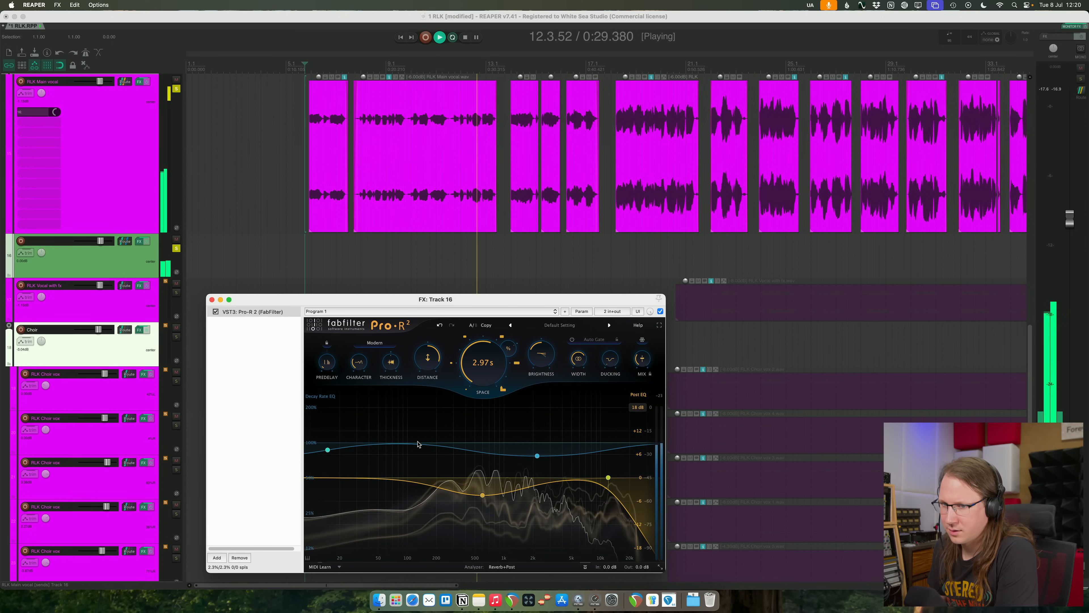
pyautogui.moveTo(306, 67); pyautogui.dragTo(506, 68)
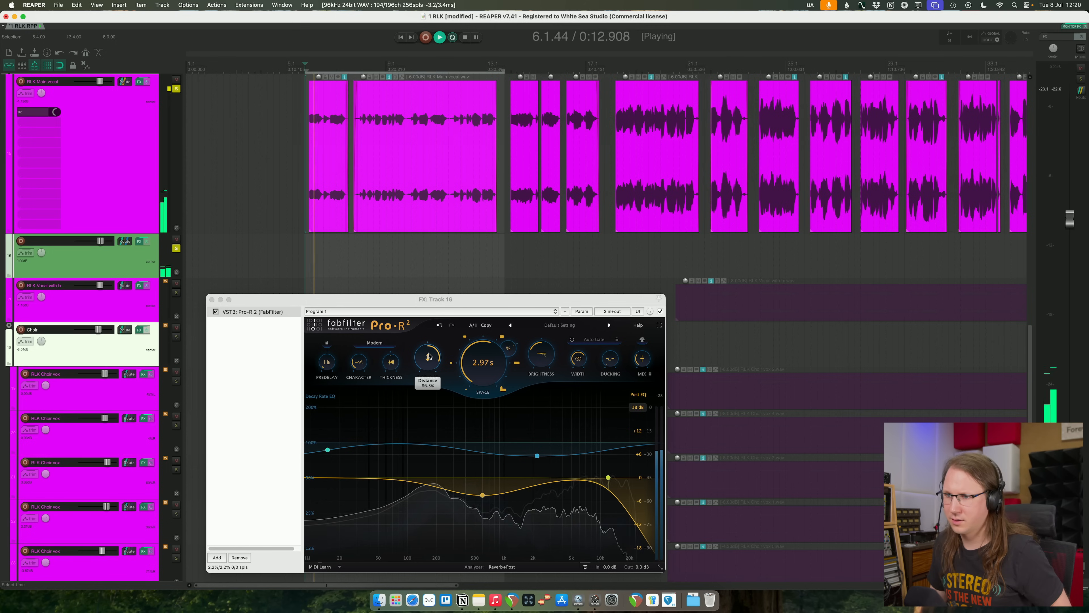
# - Readjust the reverb's Distance and add a 12 dB/oct Low Cut to its Post EQ at about 90 Hz
pyautogui.moveTo(429, 356); pyautogui.dragTo(431, 376)
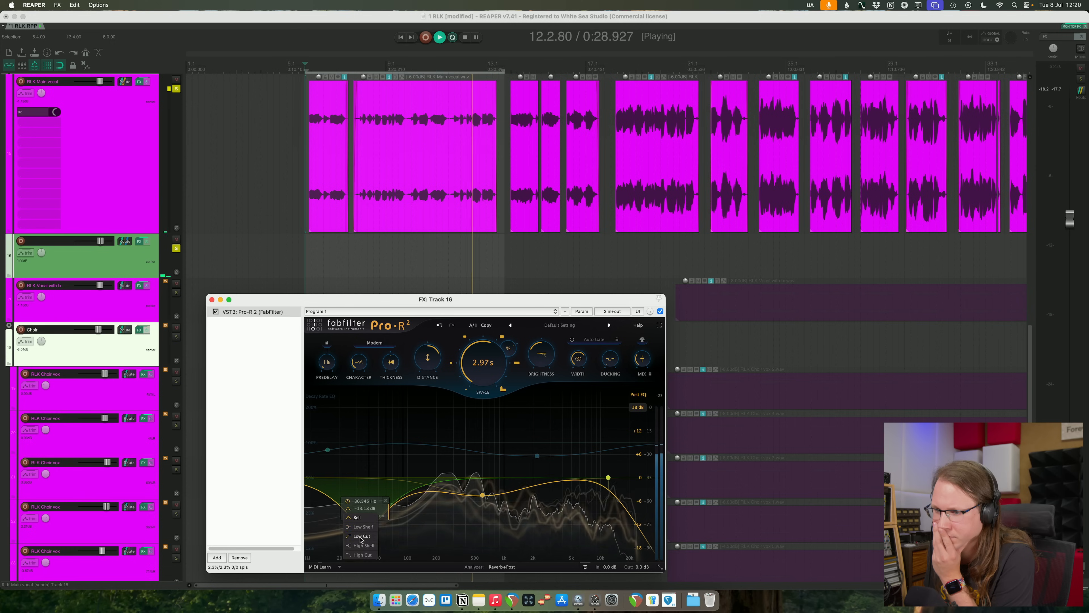
pyautogui.click(360, 537)
pyautogui.moveTo(365, 478); pyautogui.dragTo(410, 482)
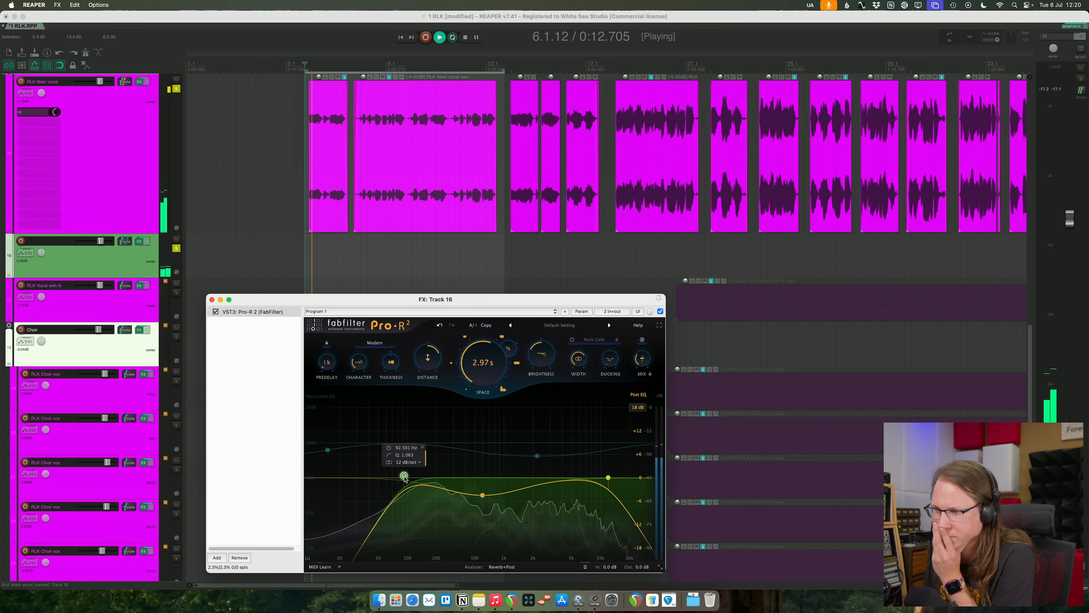
# - Raise Pro-R 2's Mix and set the unsoloed reverb track's volume to about -14.7 dB against the main vocal
pyautogui.click(176, 240)
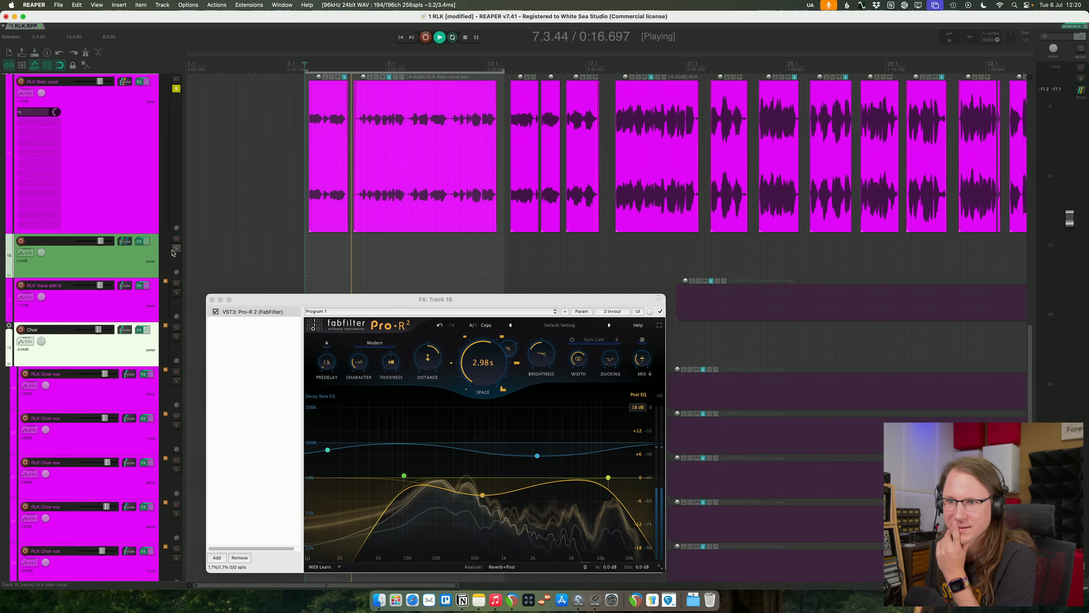
pyautogui.moveTo(640, 359); pyautogui.dragTo(638, 331)
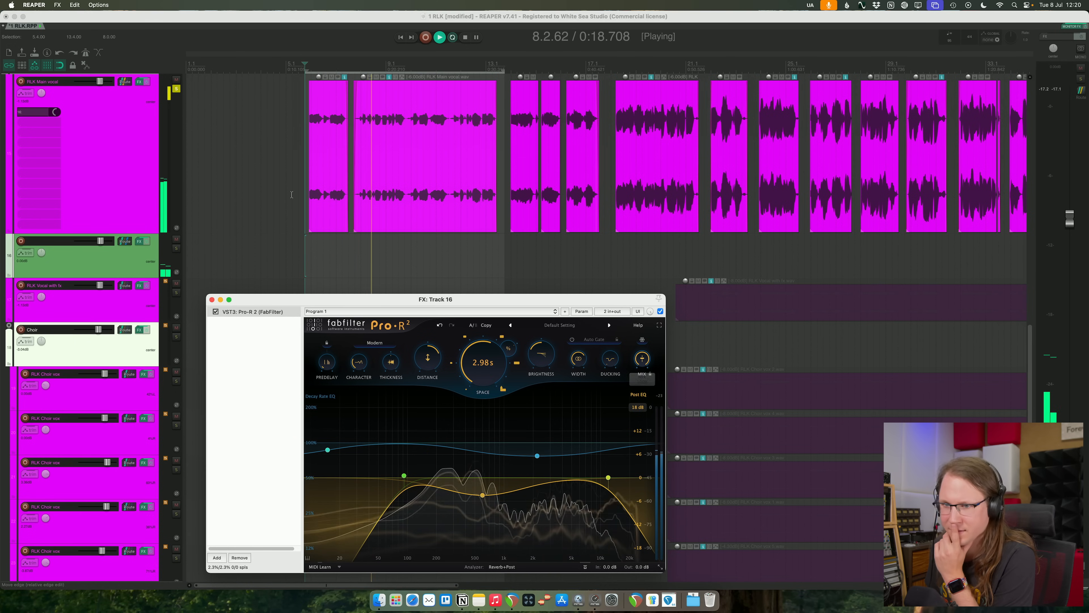
pyautogui.click(97, 243)
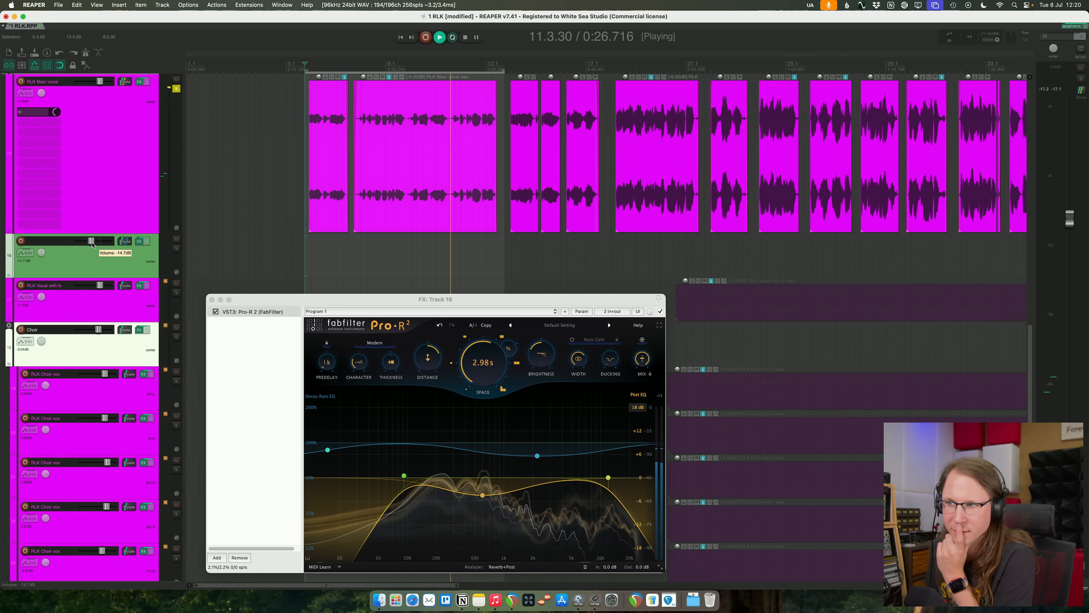
# - Unsolo the main vocal, replay the full mix from its first phrase and try the reverb track at about -10.8 dB
pyautogui.click(176, 89)
pyautogui.press('space')
pyautogui.click(306, 64)
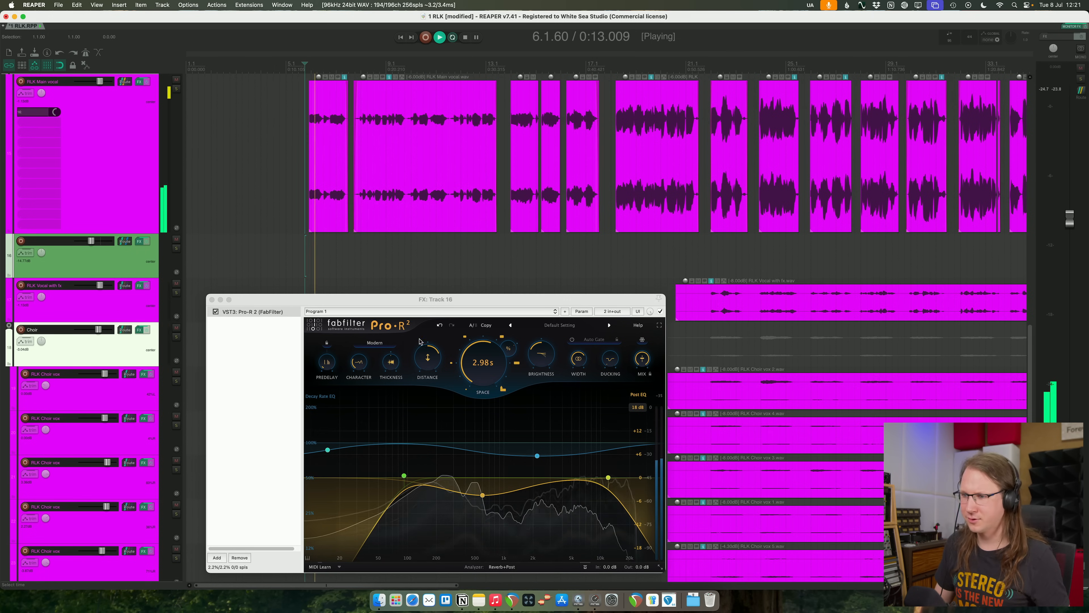
pyautogui.click(546, 363)
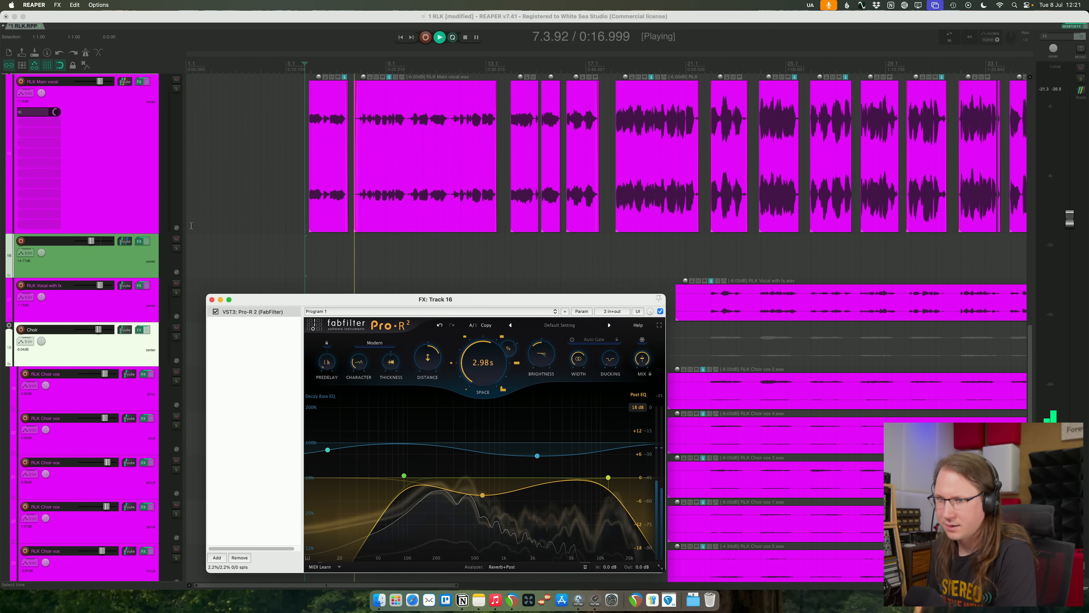
pyautogui.click(176, 240)
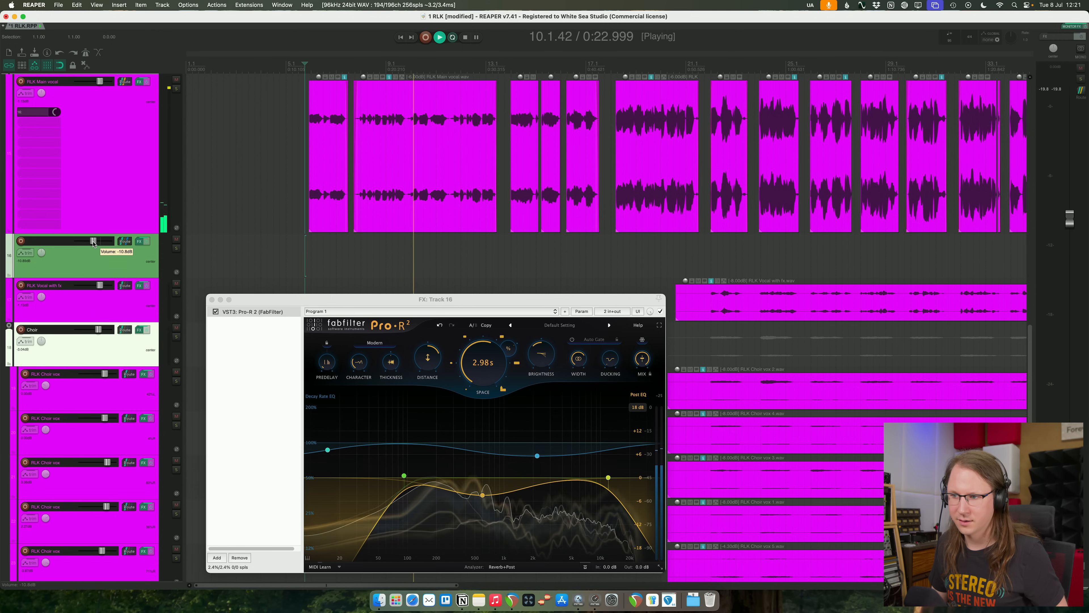
# - Lengthen the reverb's Space to 4.93 s, set the reverb track's volume to about -13 dB and save the project
pyautogui.moveTo(483, 364); pyautogui.dragTo(483, 352)
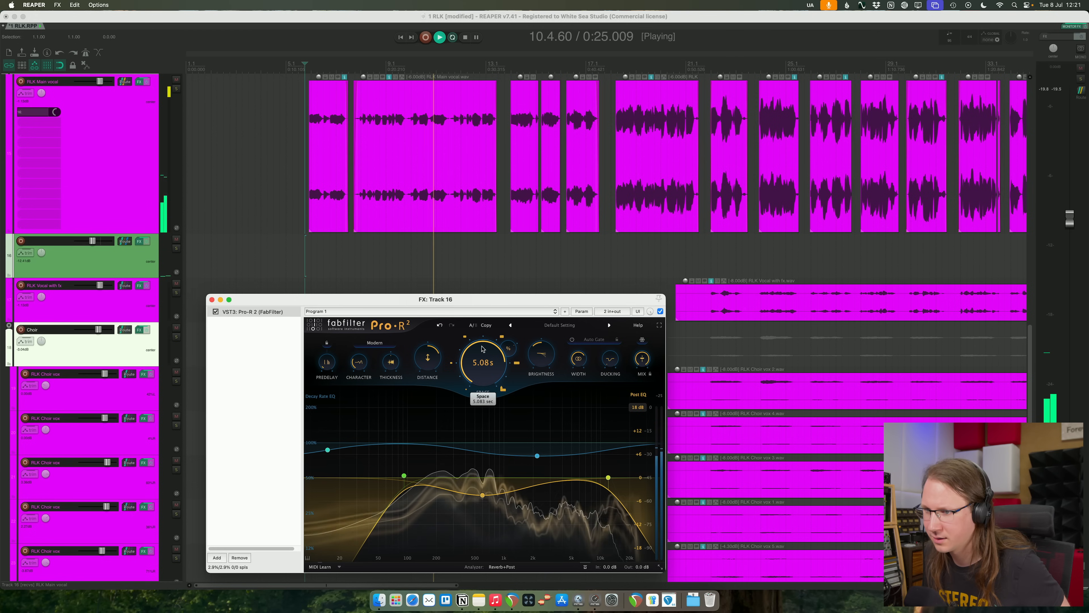
pyautogui.click(96, 246)
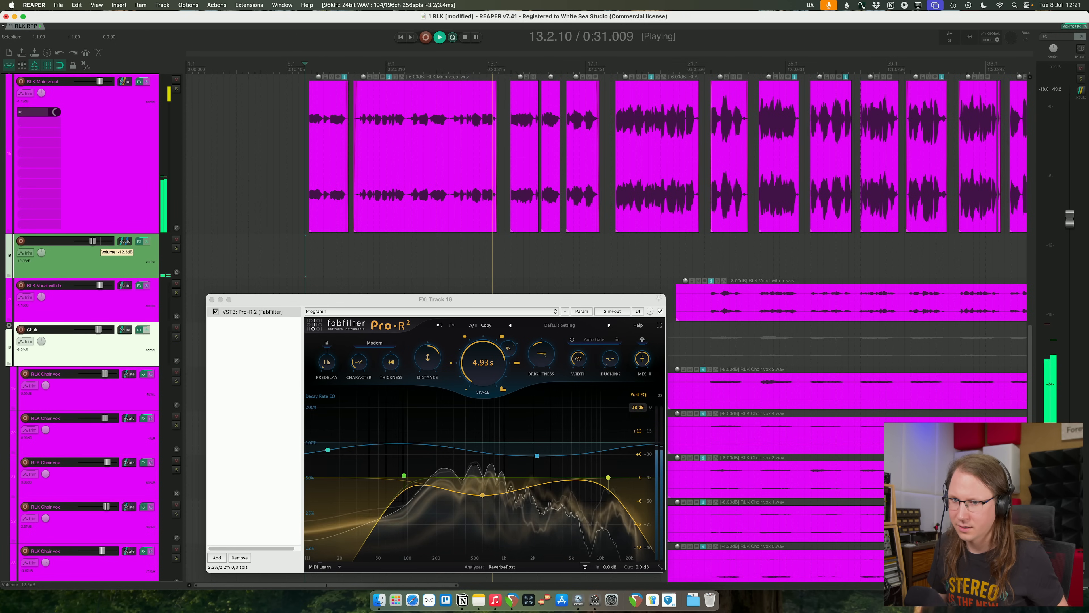
pyautogui.press('super+s')
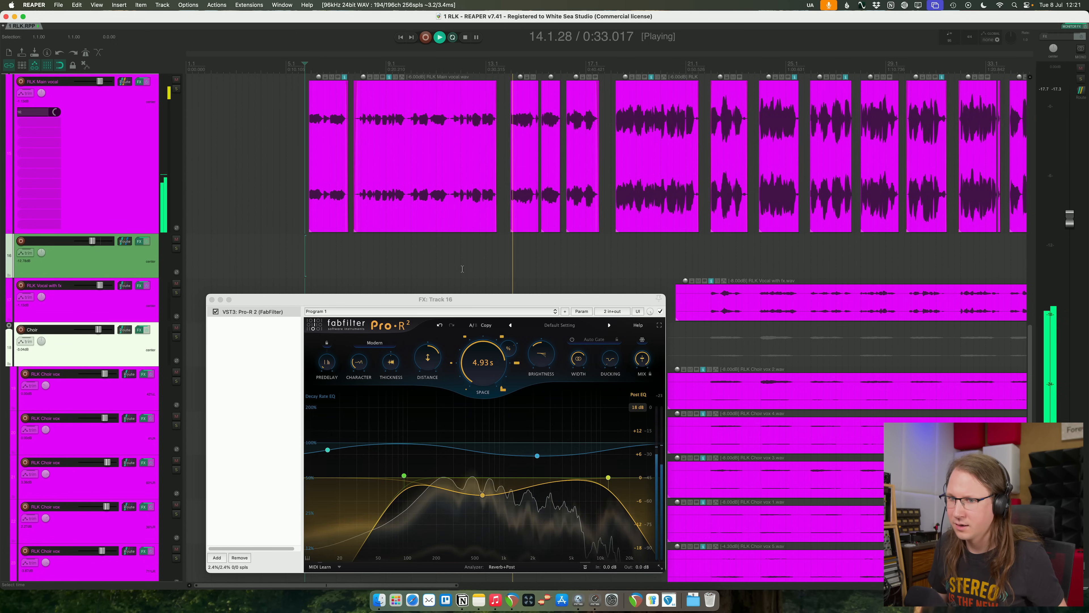
# - Close the reverb plug-in window, listen to the vocal reverb through the full mix with its mute toggled, and stop playback
pyautogui.scroll(-4, 366, 260)
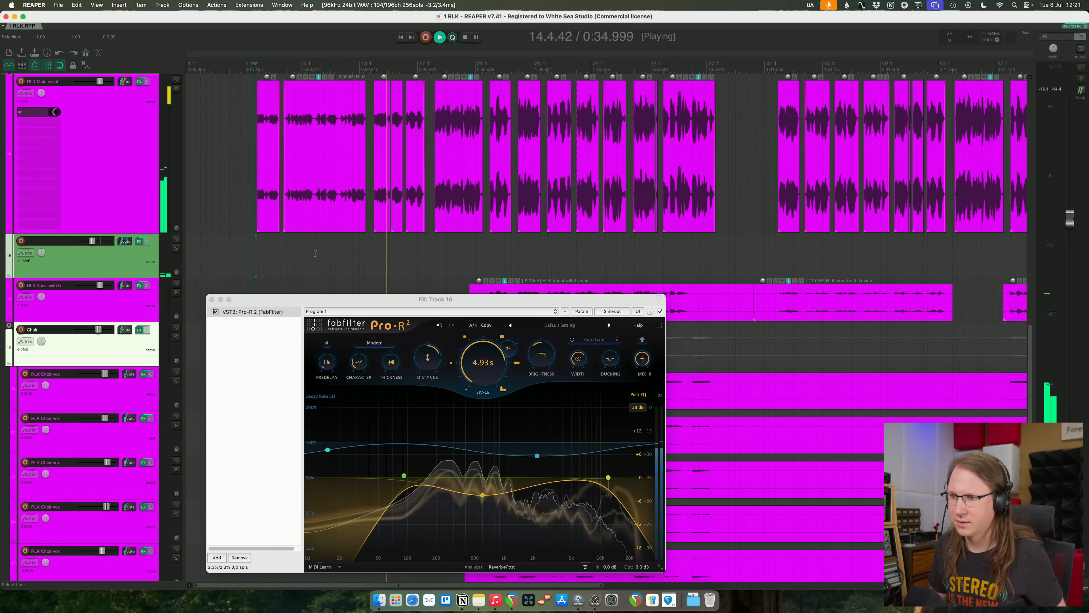
pyautogui.click(212, 299)
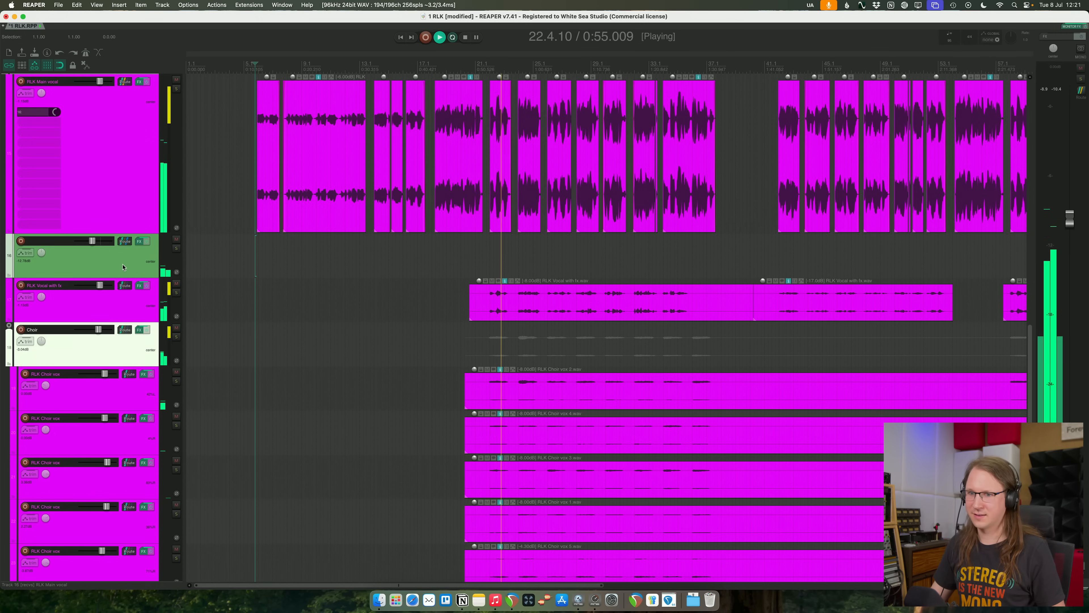
pyautogui.click(176, 240)
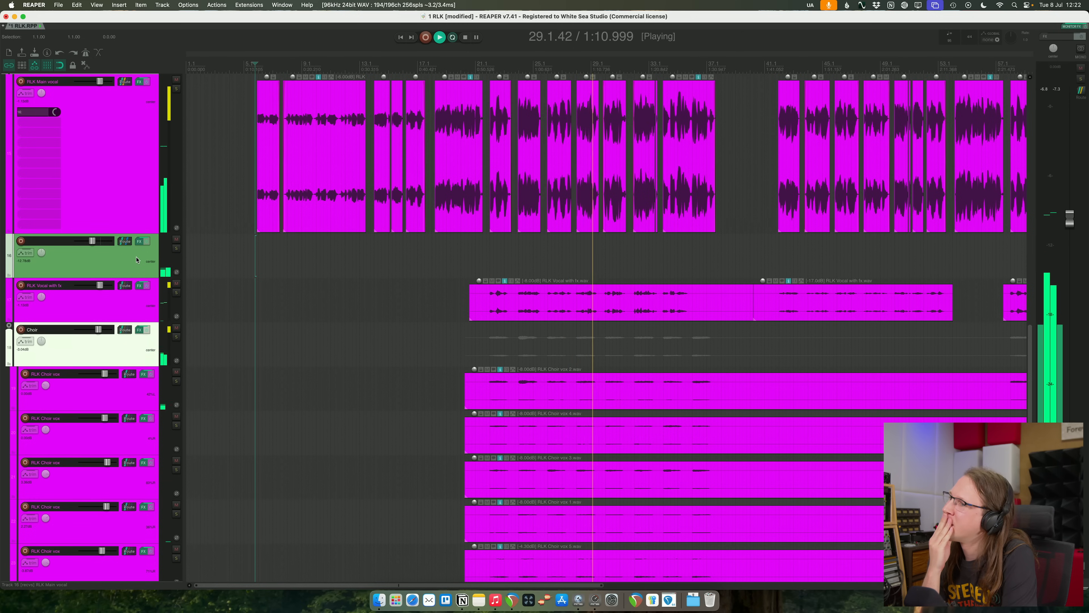
pyautogui.press('space')
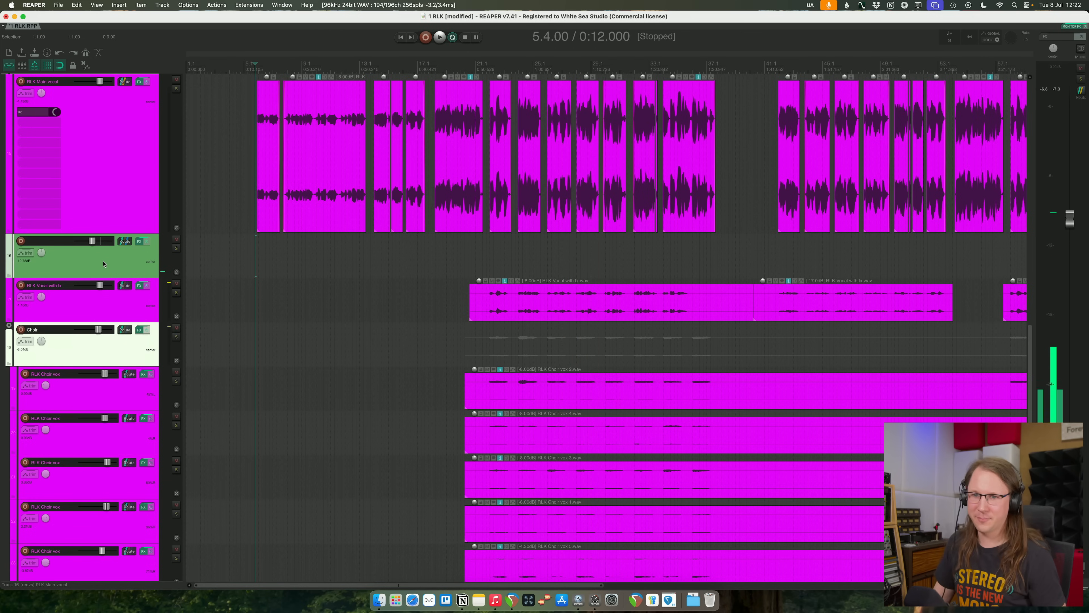
# - Insert a new track below the reverb track and name the two tracks Voc Reverb and Voc DLY
pyautogui.press('super+t')
pyautogui.click(32, 240)
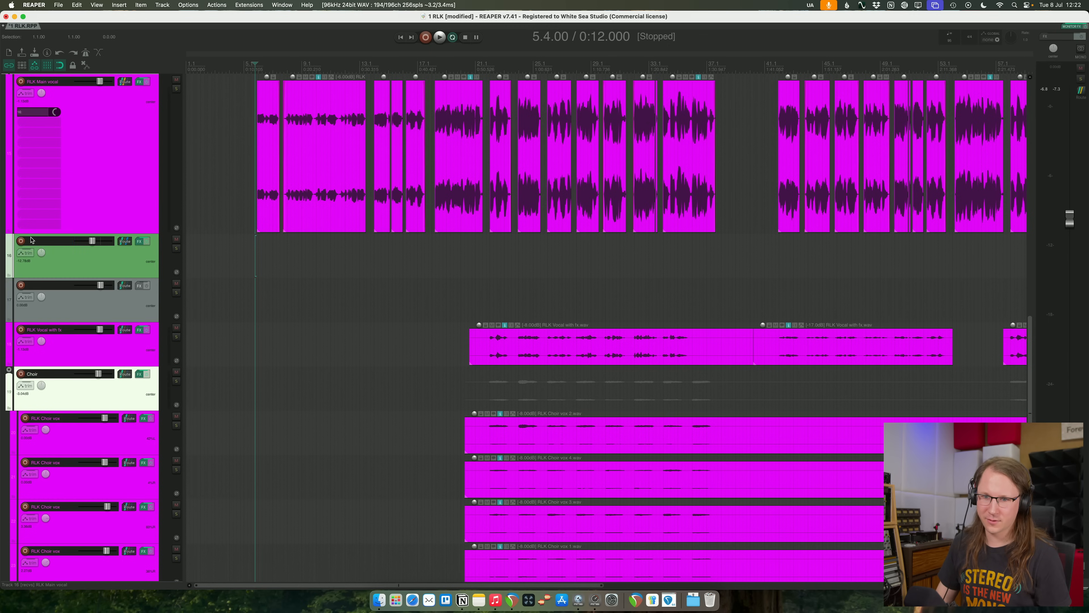
pyautogui.write('Reverb')
pyautogui.press('Return')
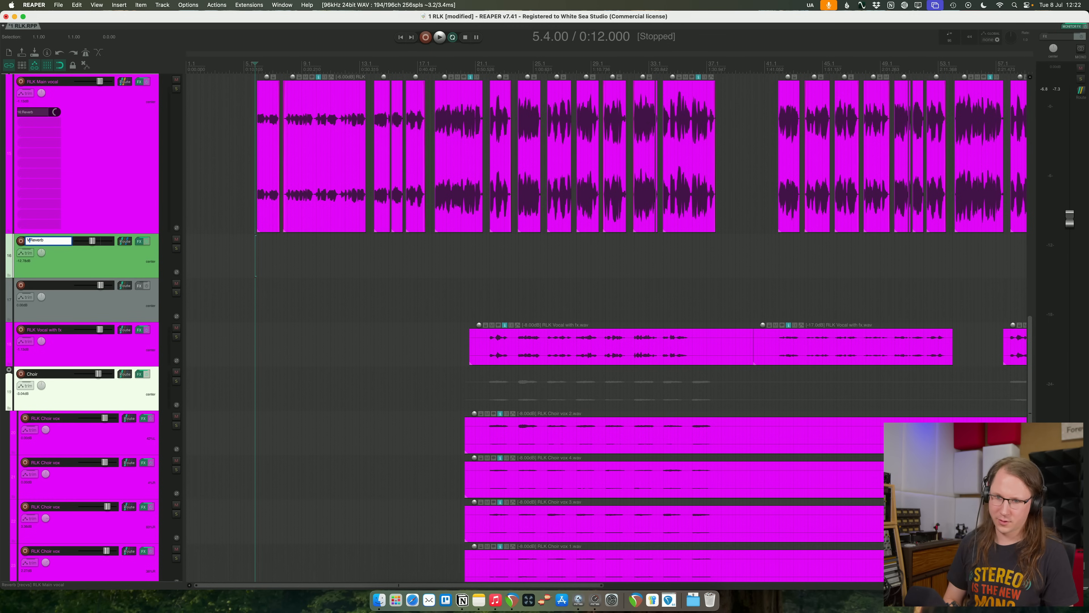
pyautogui.click(34, 289)
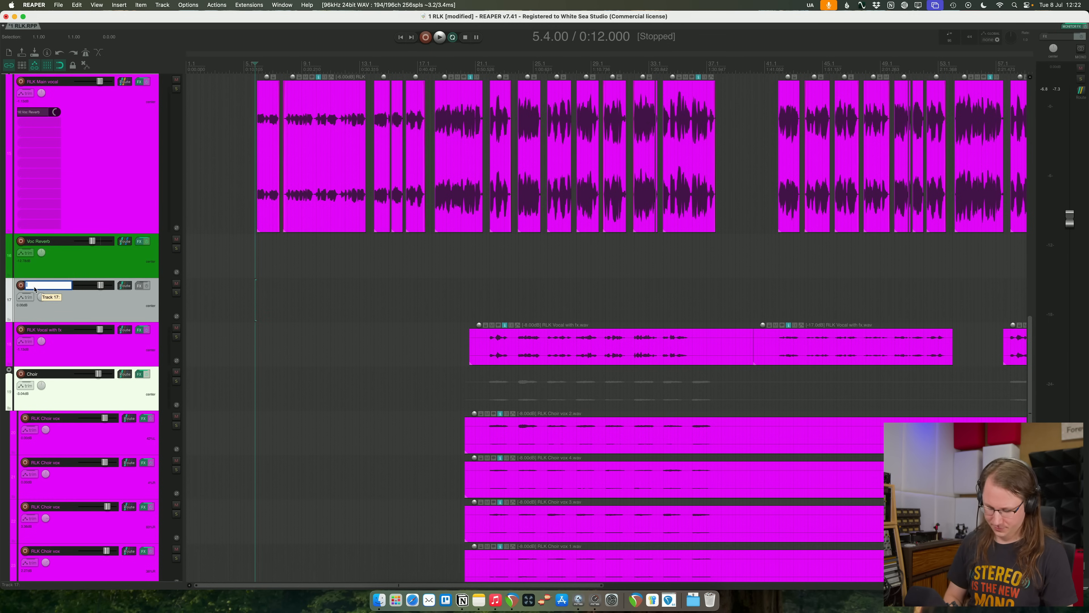
pyautogui.press('Return')
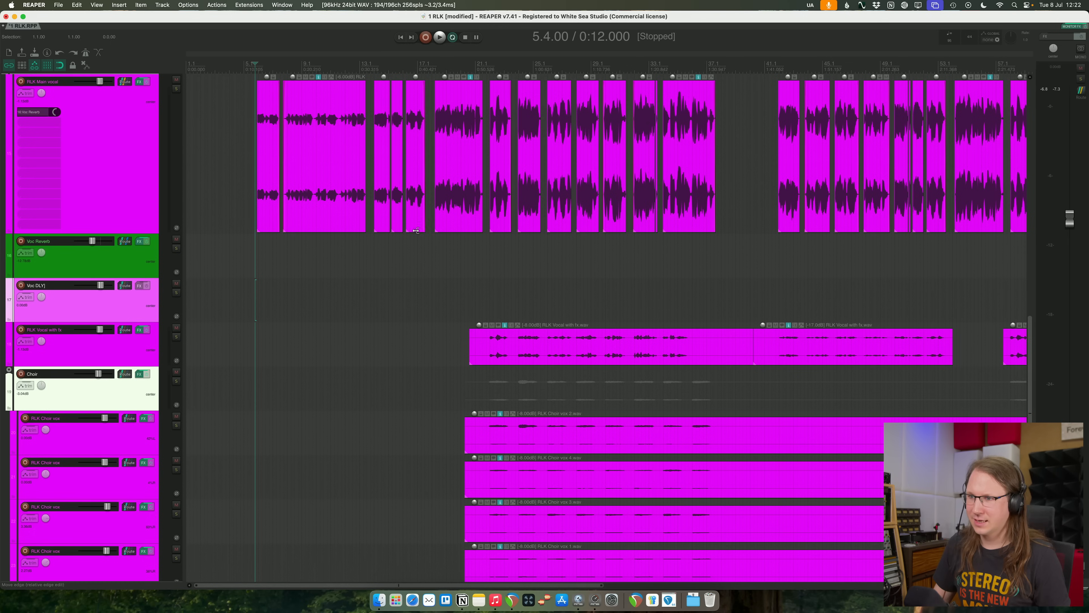
# - Send RLK Main vocal to the Voc DLY track and colour that track green like Voc Reverb
pyautogui.click(439, 257)
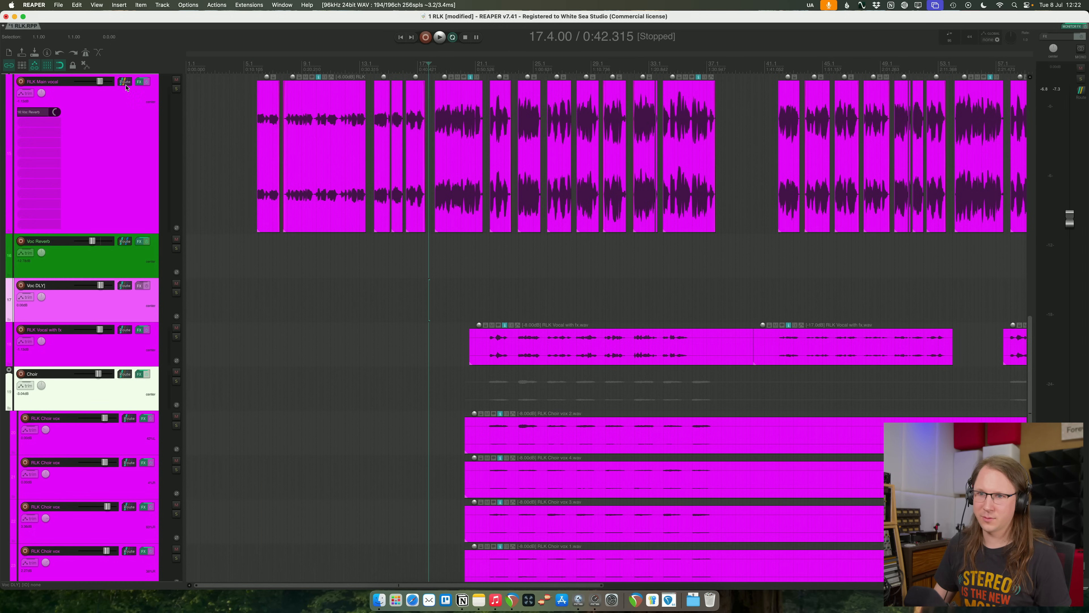
pyautogui.moveTo(114, 285); pyautogui.dragTo(114, 286)
pyautogui.click(135, 240)
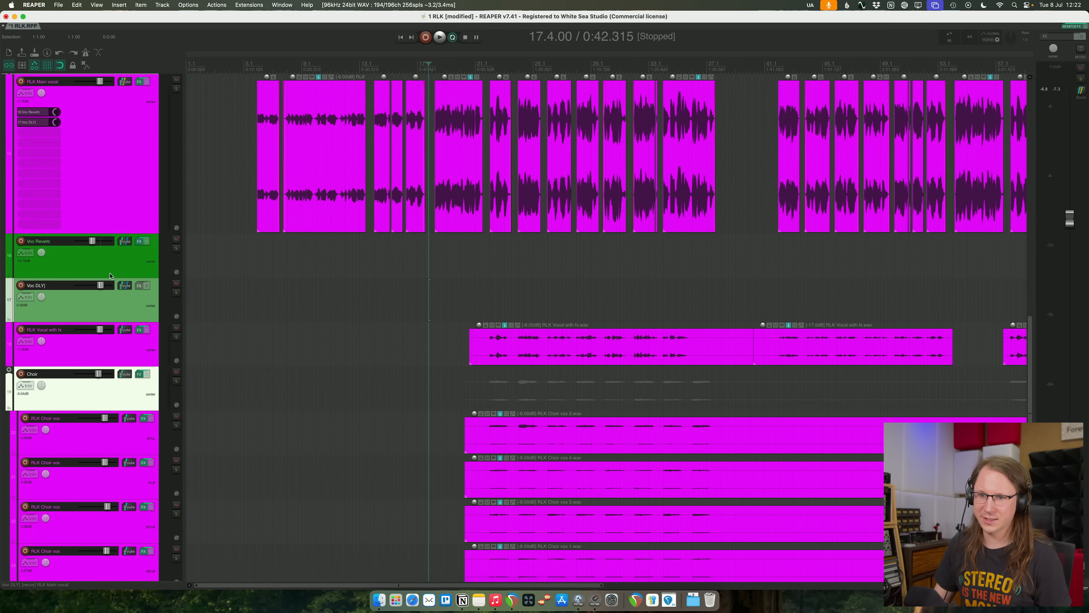
# - Load the VST3 Timeless 3 delay on the Voc DLY track and move its window clear of the upper tracks
pyautogui.click(140, 286)
pyautogui.write('timeless')
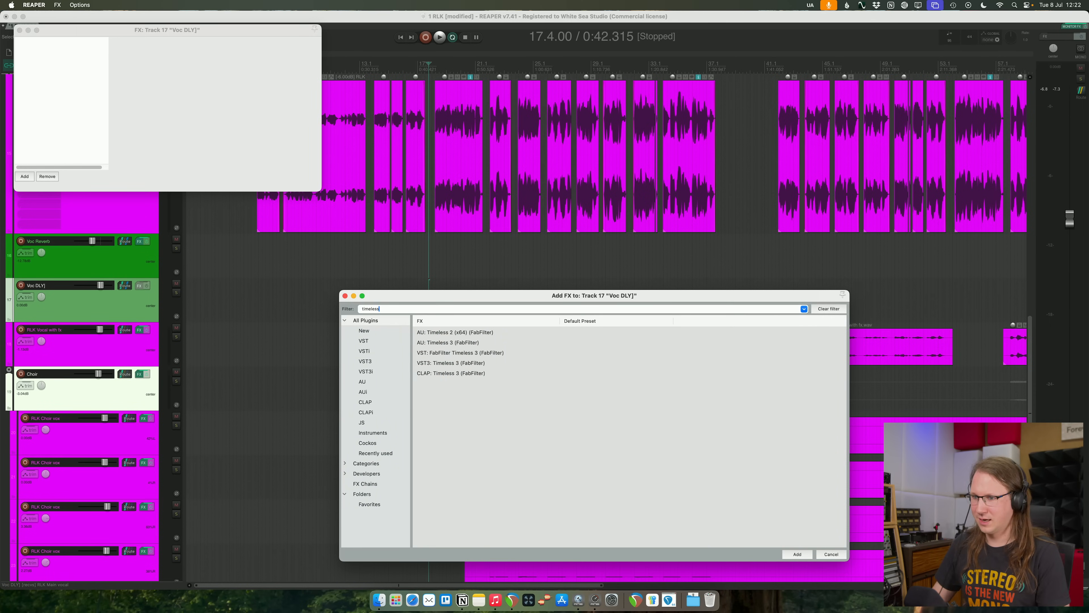
pyautogui.doubleClick(447, 363)
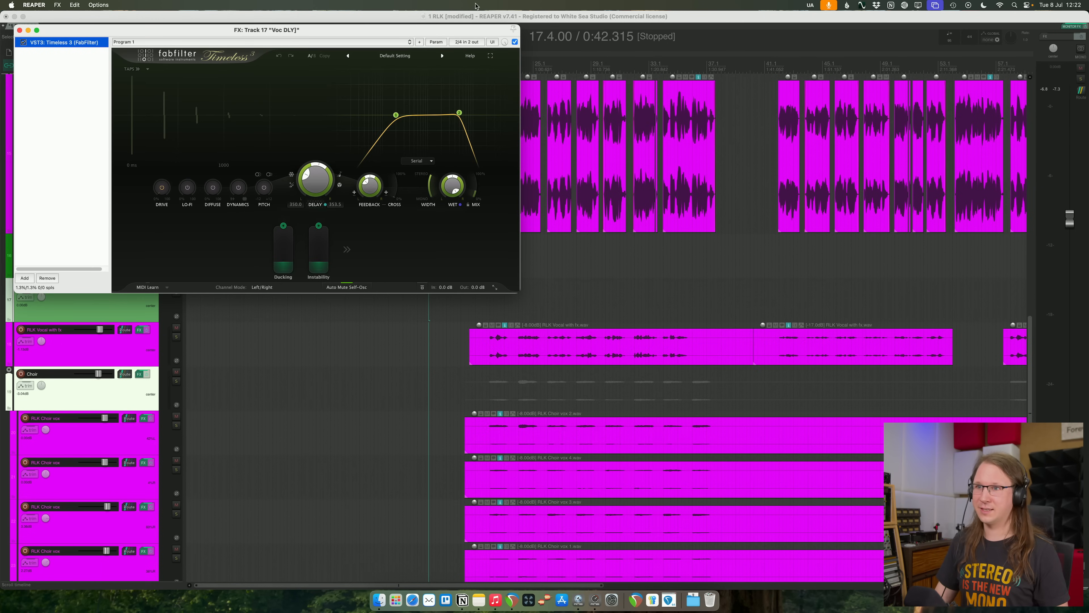
pyautogui.moveTo(382, 37); pyautogui.dragTo(584, 313)
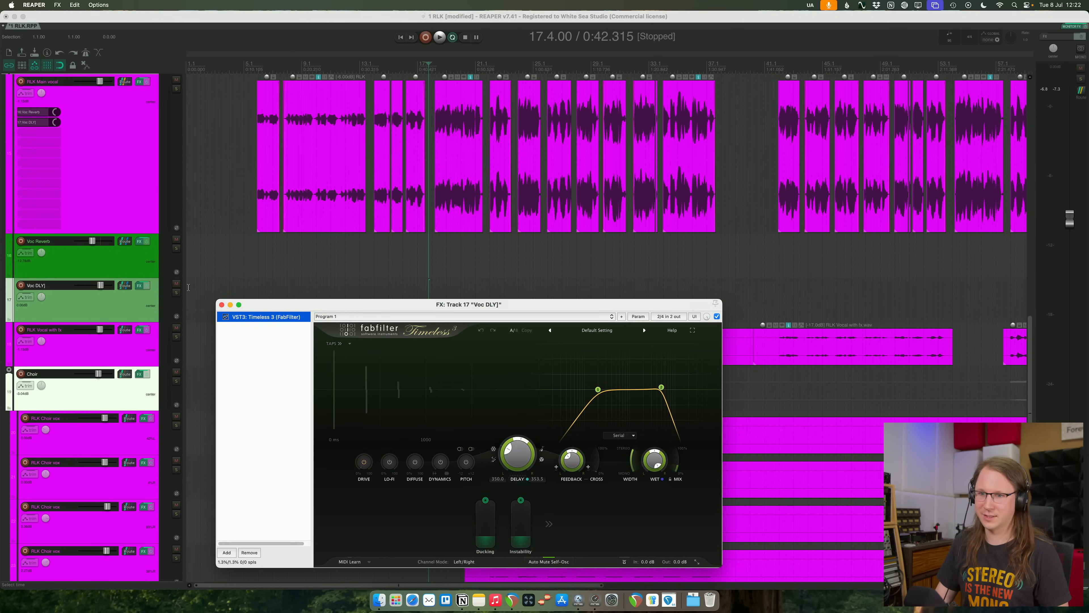
# - Solo RLK Main vocal and Voc DLY, start playback and sync the Timeless 3 delay to 1/8 Note
pyautogui.click(195, 209)
pyautogui.click(176, 89)
pyautogui.press('space')
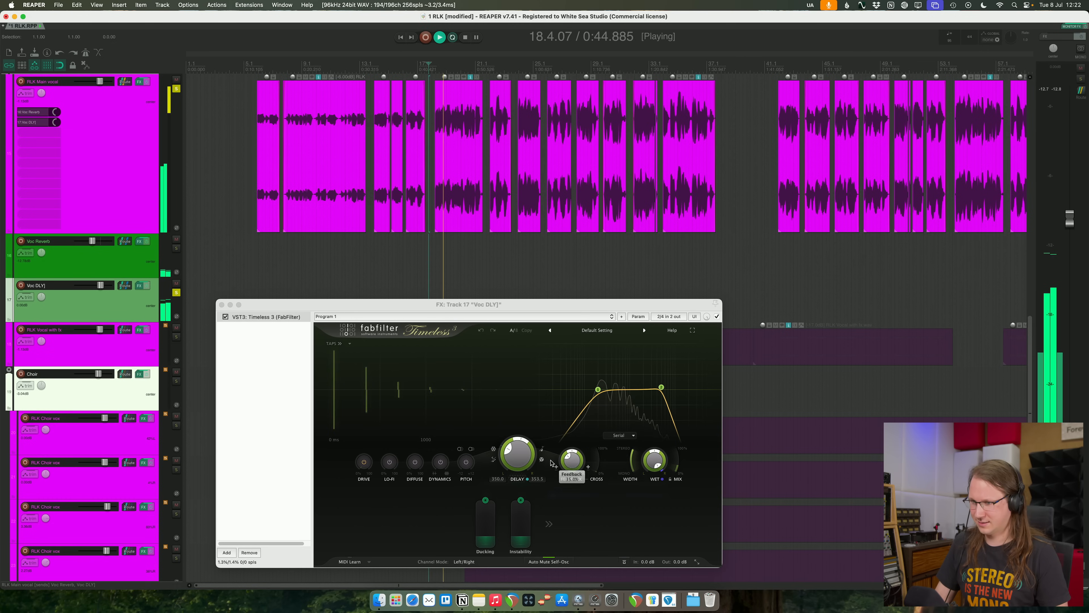
pyautogui.click(542, 449)
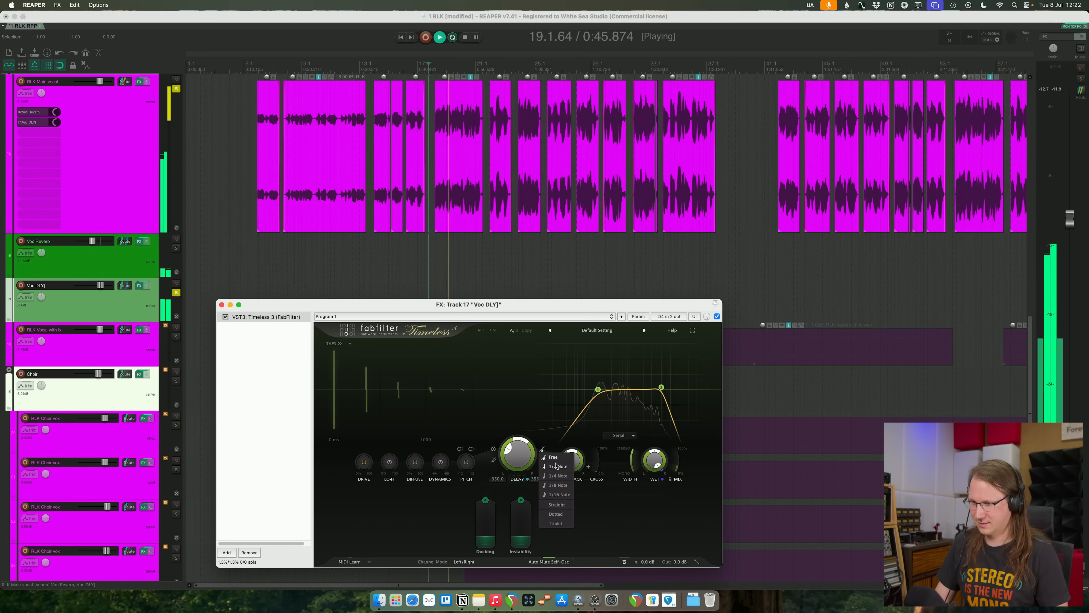
pyautogui.click(557, 484)
pyautogui.click(542, 449)
pyautogui.click(557, 484)
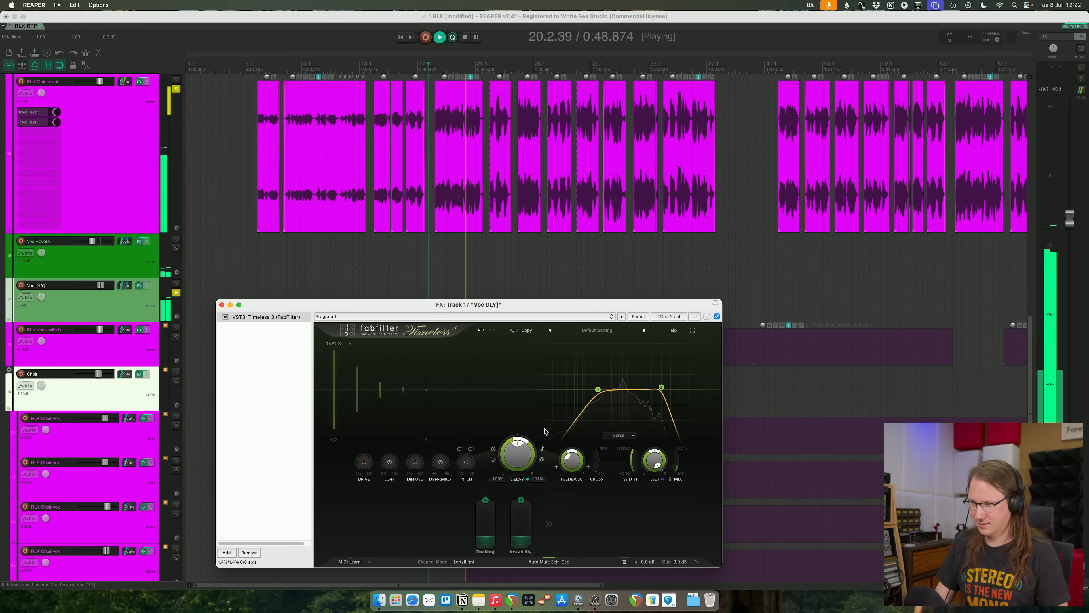
# - Mute the Voc Reverb track and change the Timeless 3 delay sync to 1/4 Note
pyautogui.click(176, 239)
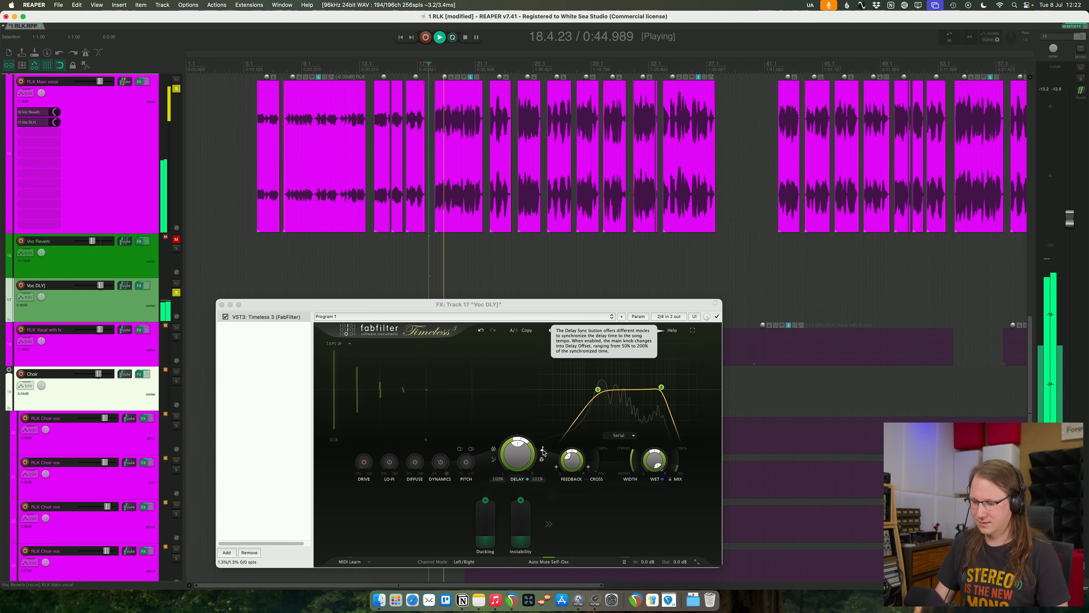
pyautogui.click(543, 450)
pyautogui.click(557, 475)
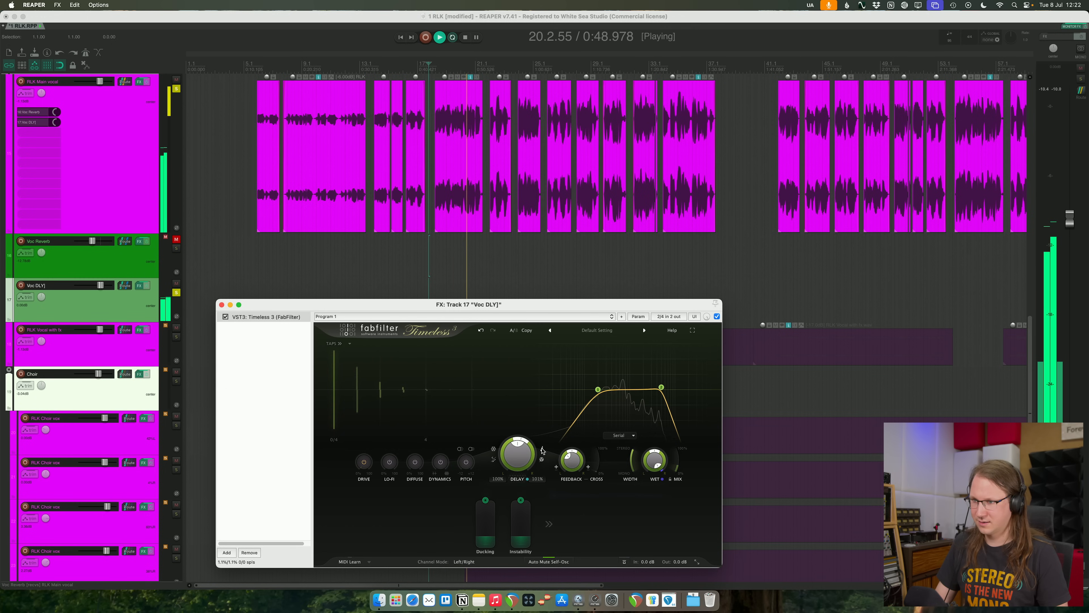
# - Restart playback and raise the Drive and Diffuse amounts of the Timeless 3 delay on the Voc DLY track
pyautogui.moveTo(570, 455)
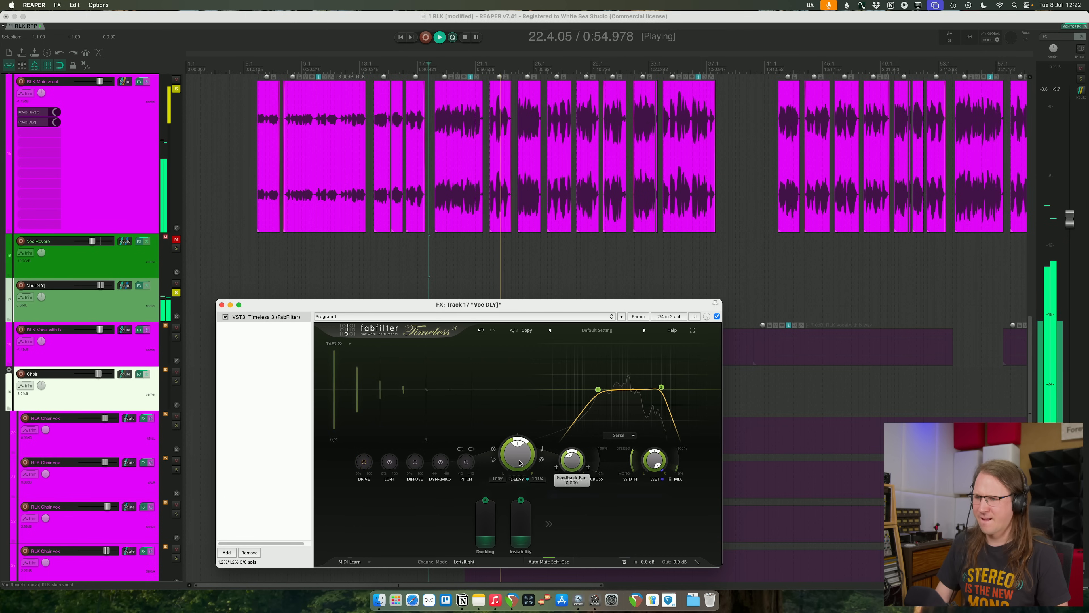
pyautogui.press('space')
pyautogui.press('space')
pyautogui.moveTo(371, 464); pyautogui.dragTo(367, 430)
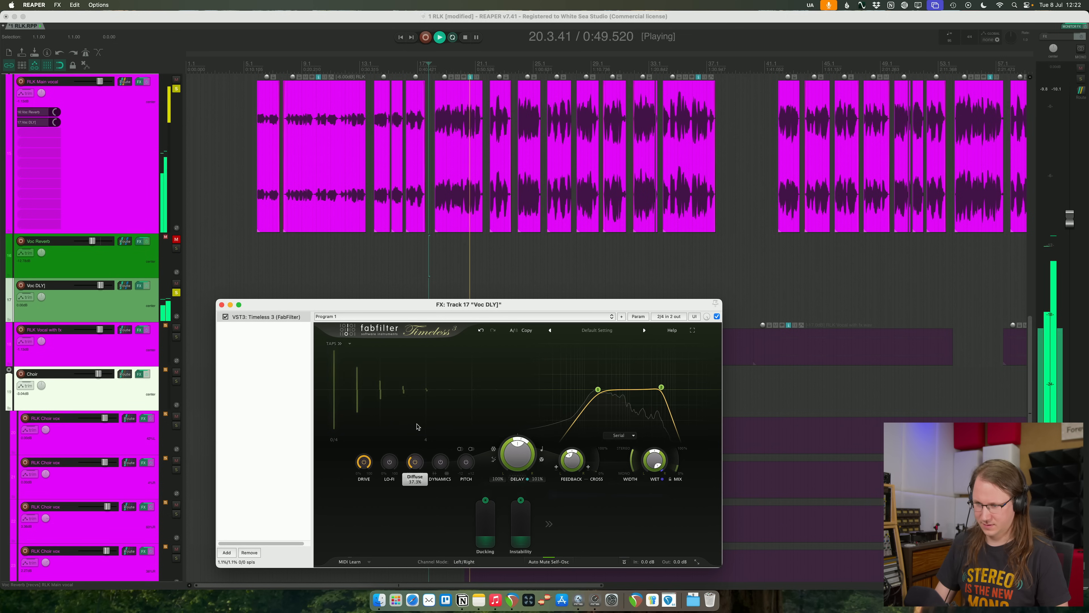
pyautogui.moveTo(415, 395); pyautogui.dragTo(418, 365)
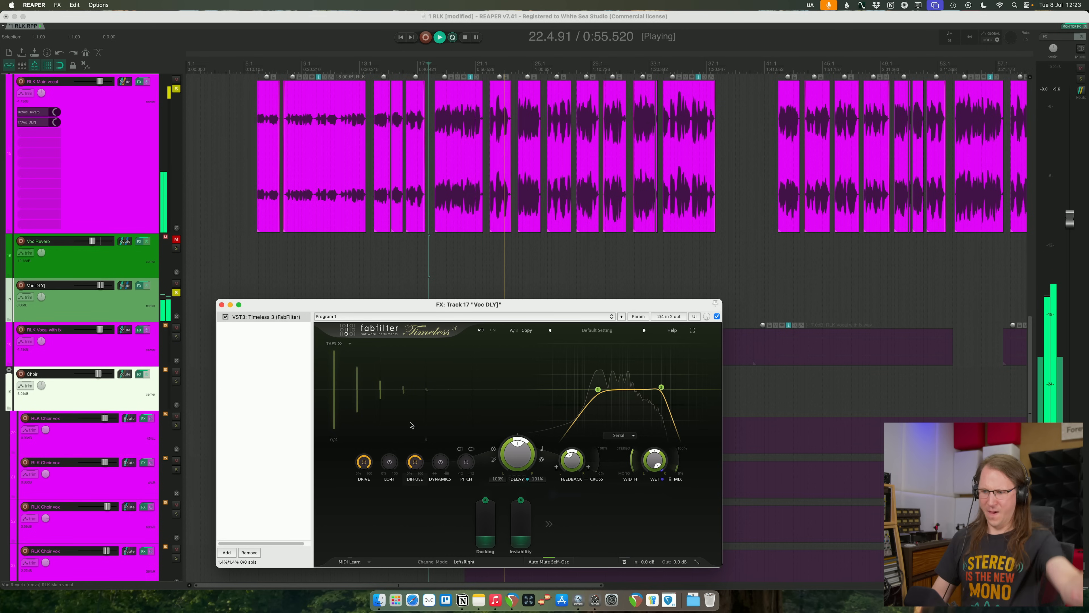
pyautogui.moveTo(416, 461); pyautogui.dragTo(419, 435)
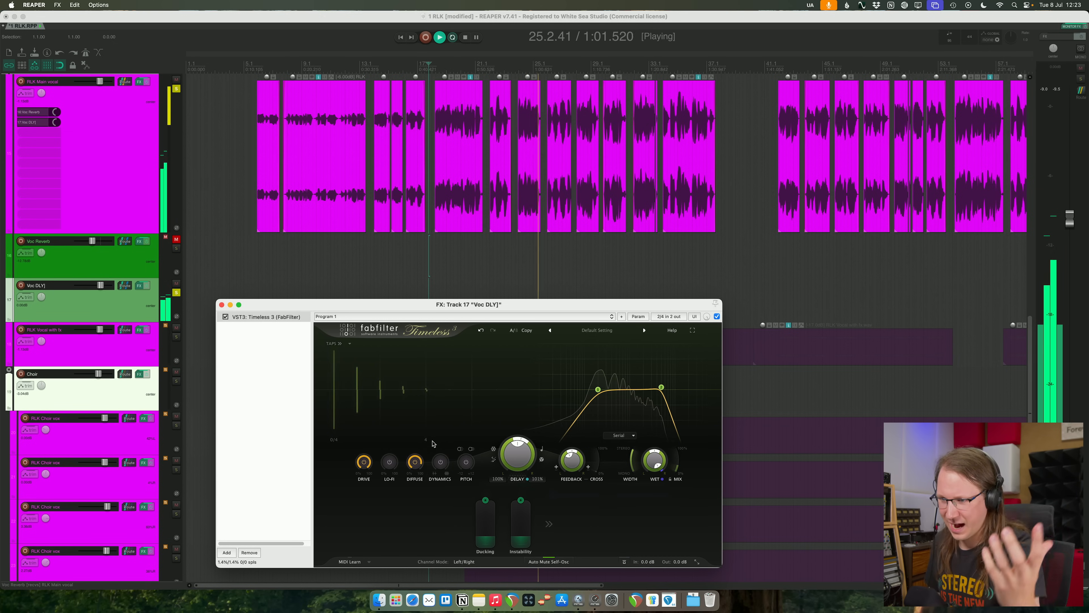
# - Raise the Dynamics amount of the Timeless 3 delay and lower the Voc DLY track volume to about -14 dB
pyautogui.moveTo(431, 422); pyautogui.dragTo(436, 451)
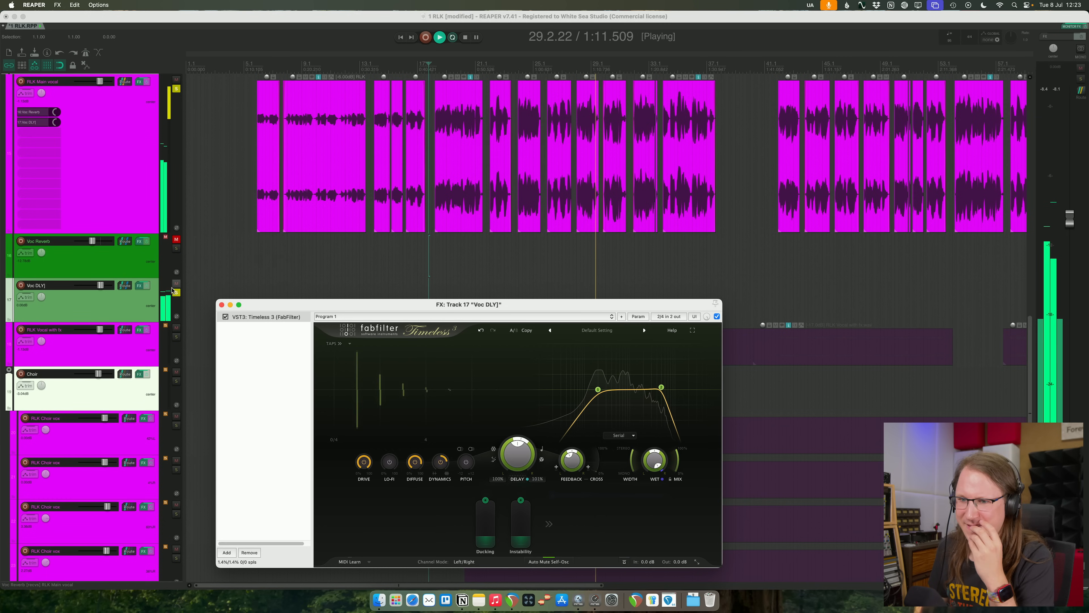
pyautogui.click(91, 286)
pyautogui.moveTo(98, 287); pyautogui.dragTo(92, 287)
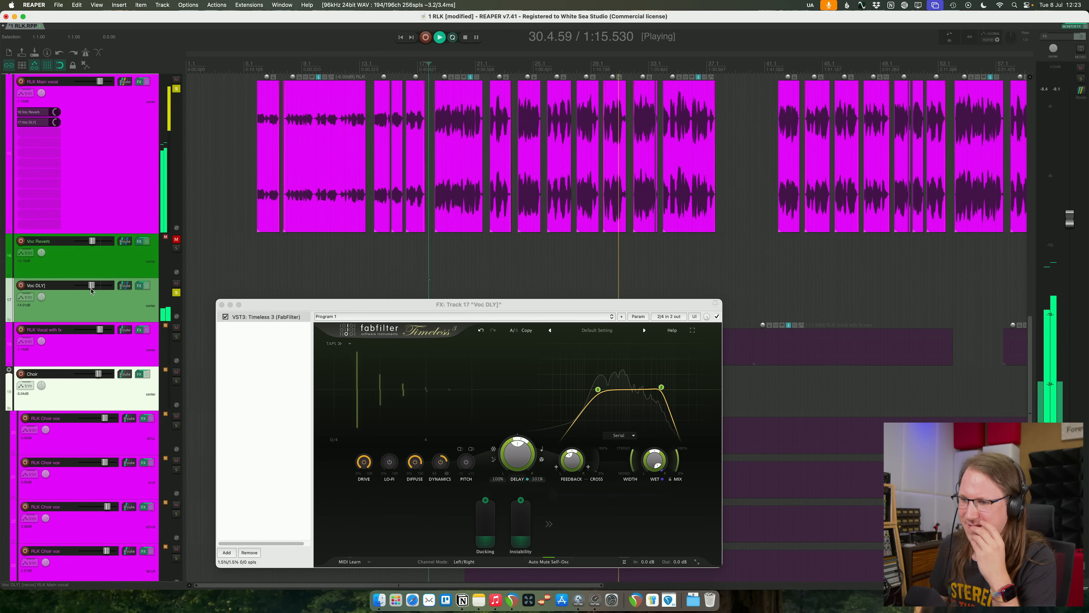
pyautogui.click(413, 465)
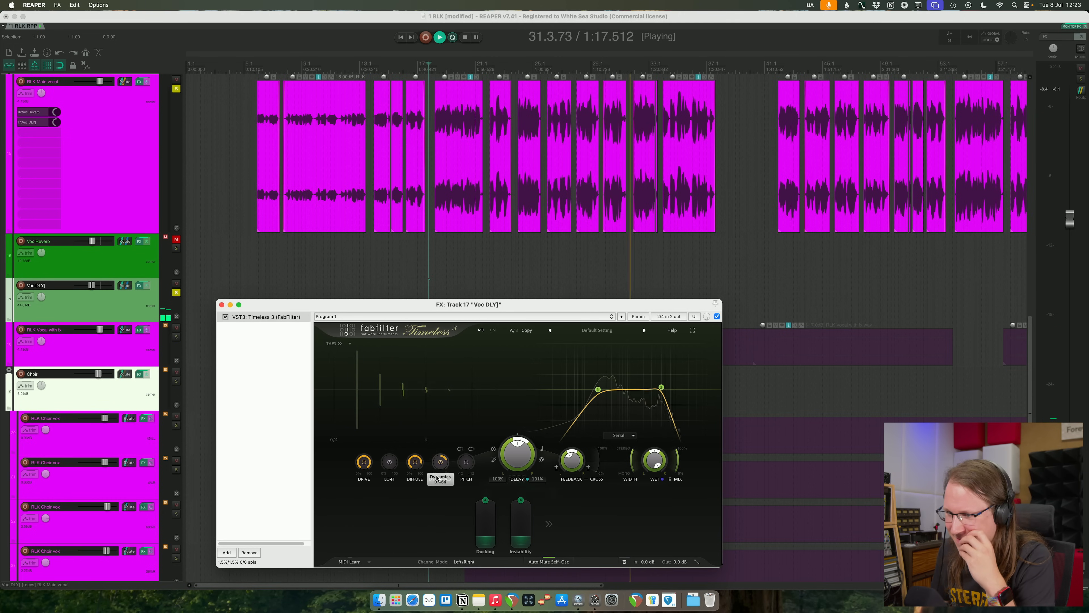
# - Remove the Random, Wobble and Envelope modulators from Timeless 3, close its window and stop playback
pyautogui.click(553, 525)
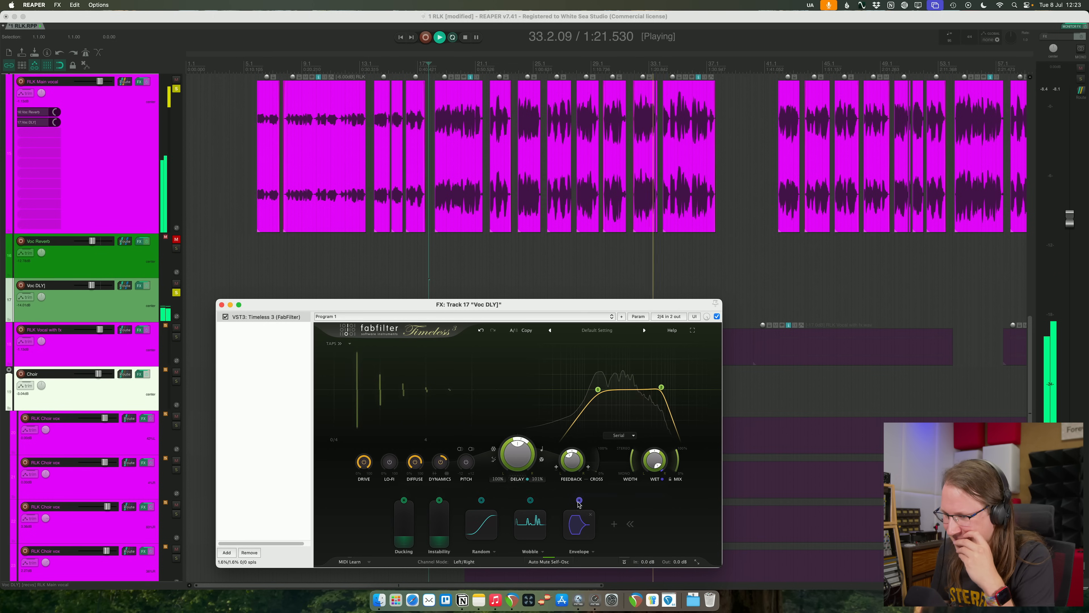
pyautogui.click(541, 519)
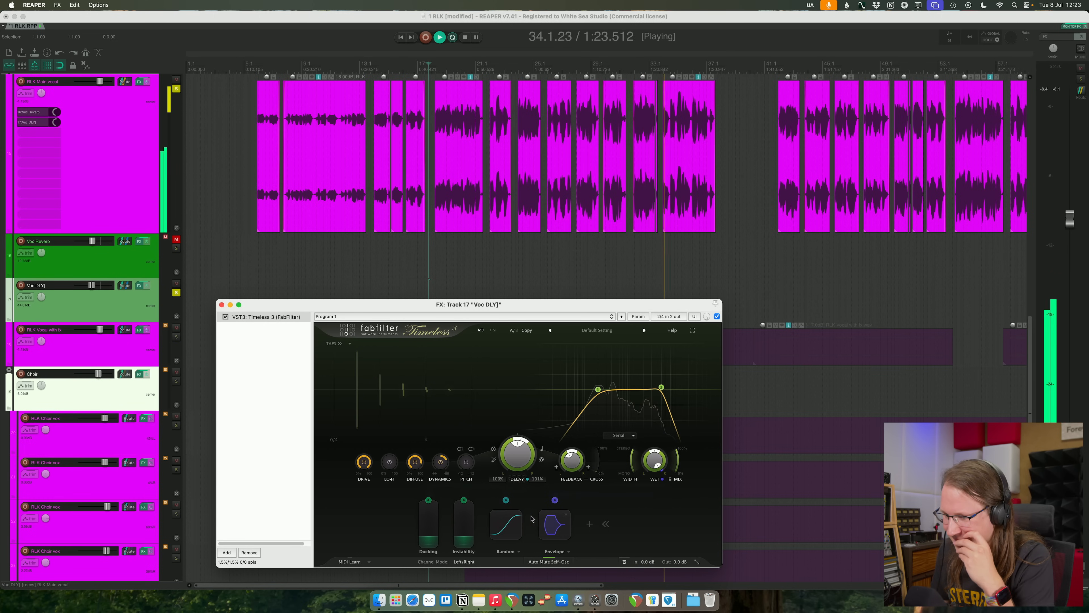
pyautogui.click(518, 515)
pyautogui.click(542, 516)
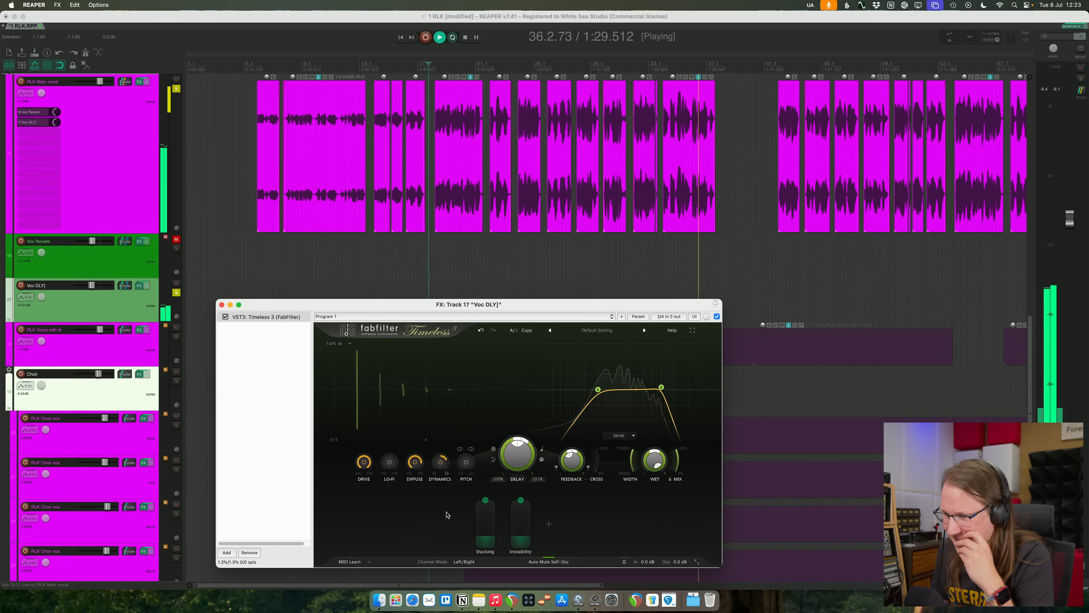
pyautogui.click(221, 305)
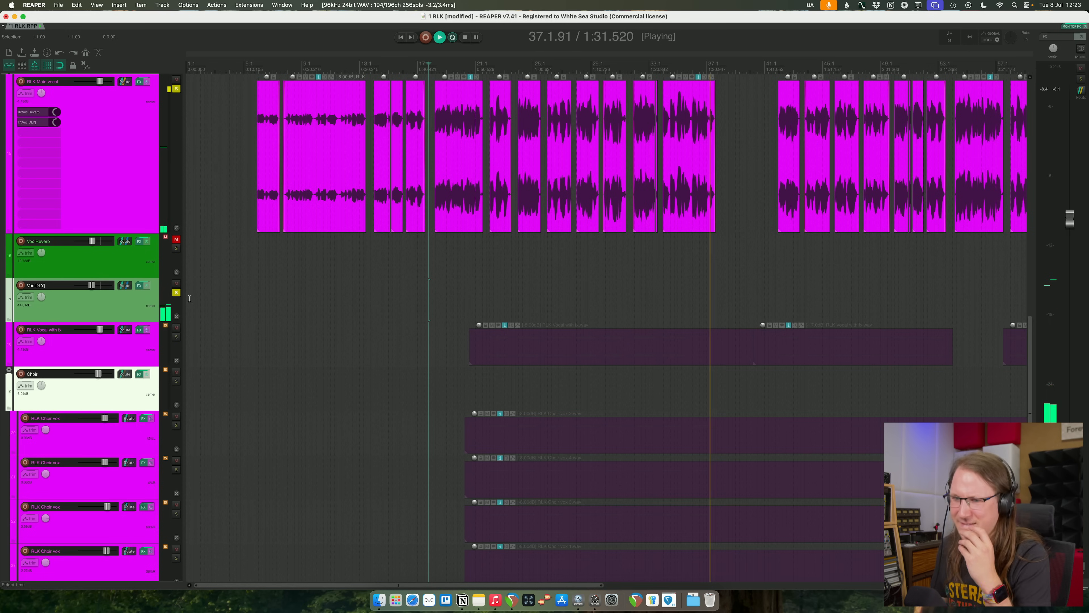
pyautogui.press('space')
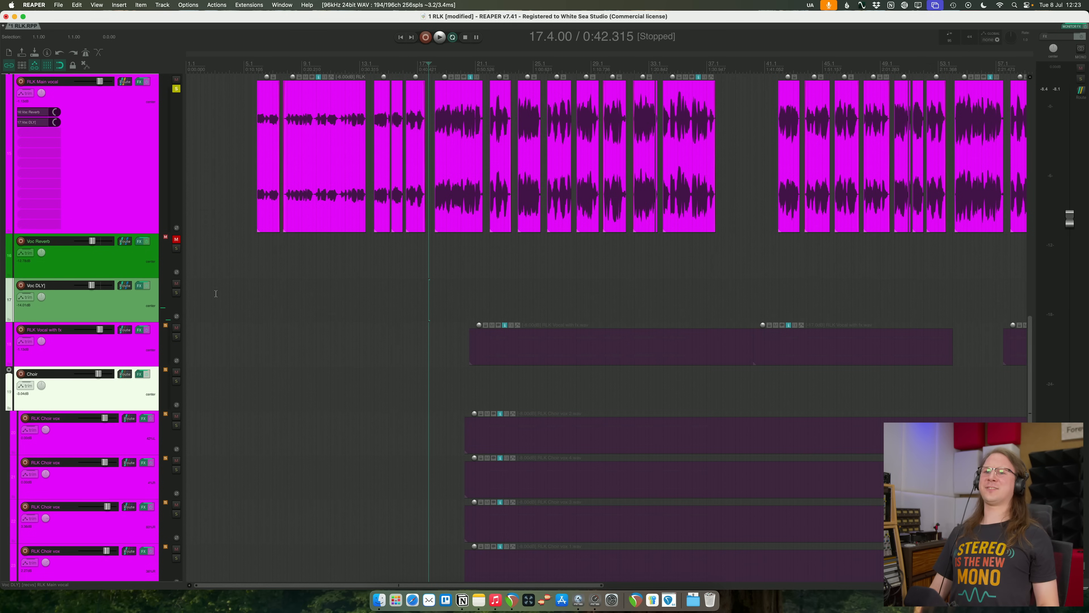
# - Clear the track solos, unmute Voc Reverb and play the full mix
pyautogui.click(152, 212)
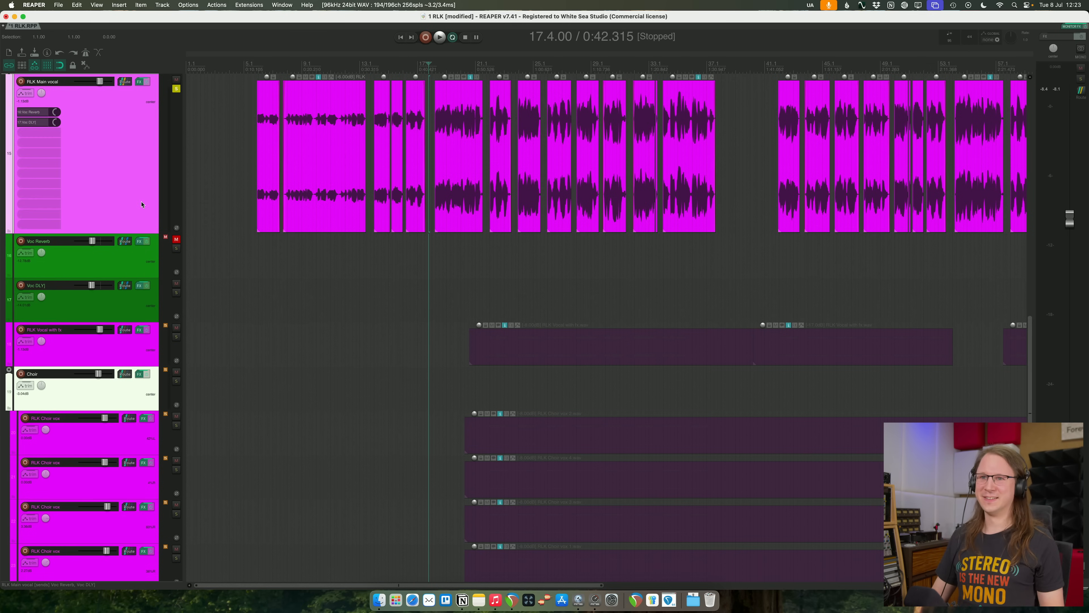
pyautogui.click(155, 267)
pyautogui.press('space')
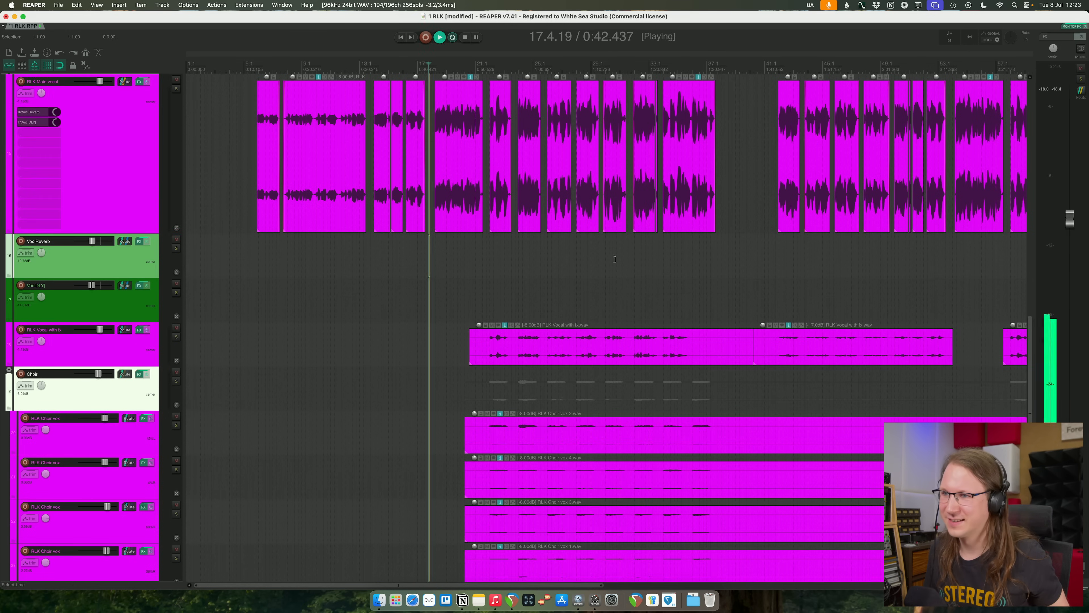
# - Lower the Voc DLY track volume to about -26.8 dB while the full mix plays
pyautogui.scroll(3, 535, 252)
pyautogui.scroll(2, 535, 251)
pyautogui.moveTo(91, 285); pyautogui.dragTo(86, 287)
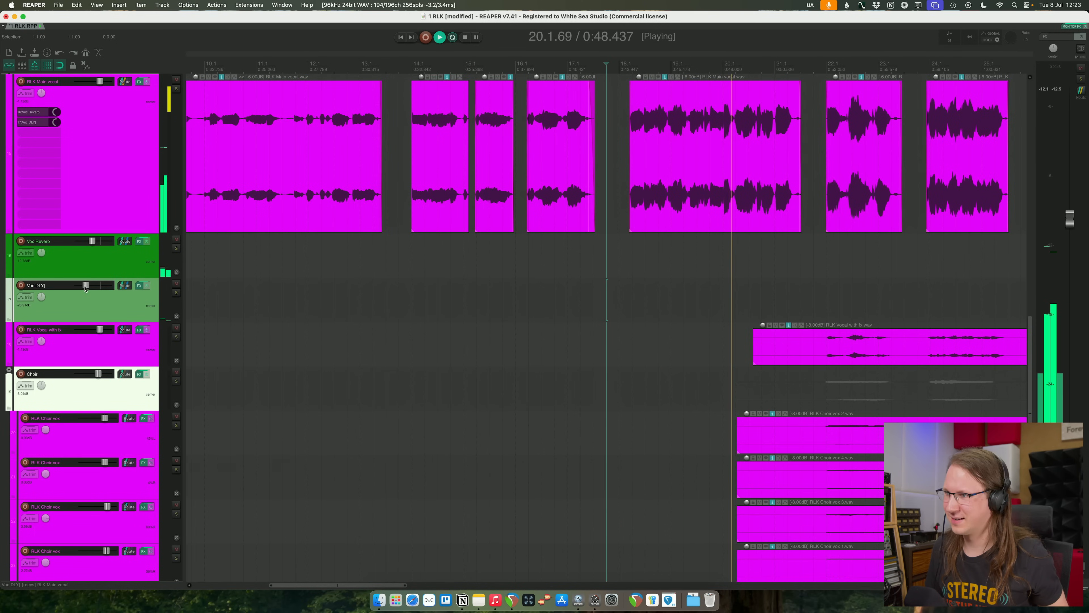
pyautogui.scroll(-6, 522, 241)
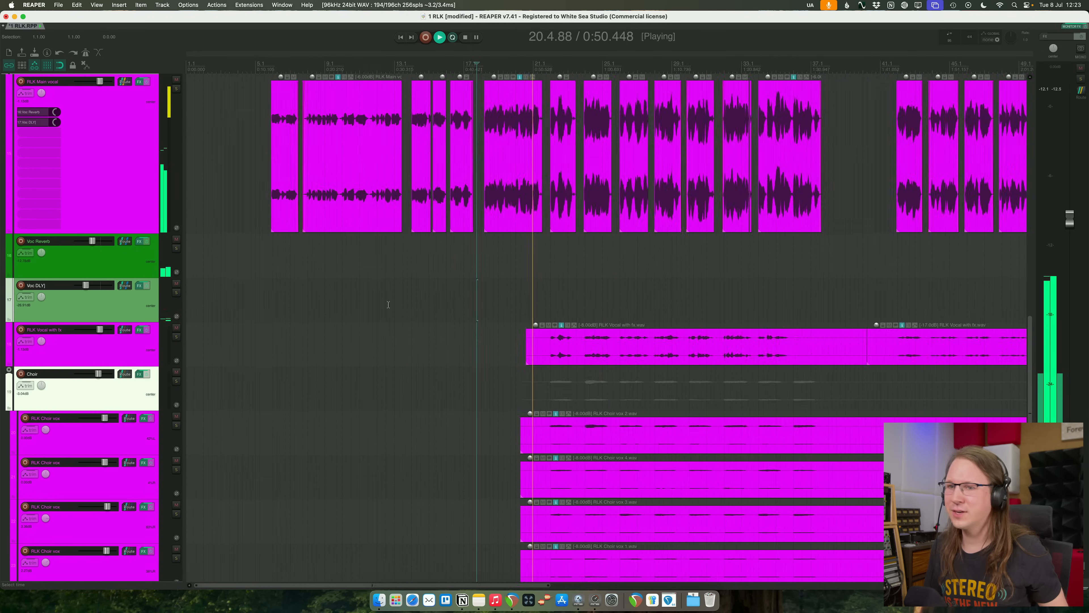
pyautogui.scroll(2, 522, 242)
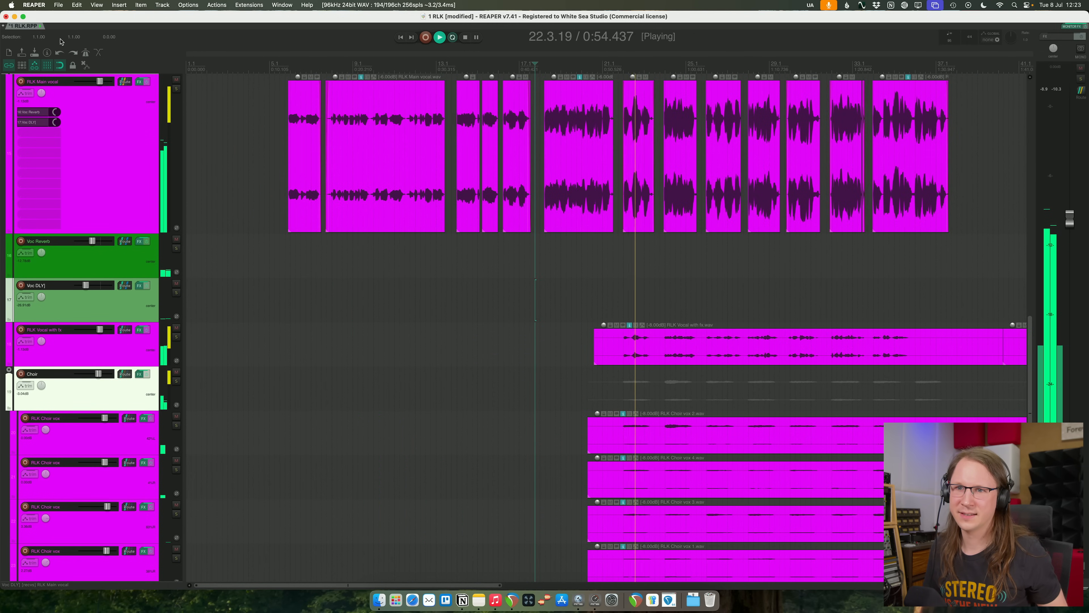
# - Stop playback, place the edit cursor at the first chorus near bar 22 and enable locking of the time selection
pyautogui.press('space')
pyautogui.click(620, 66)
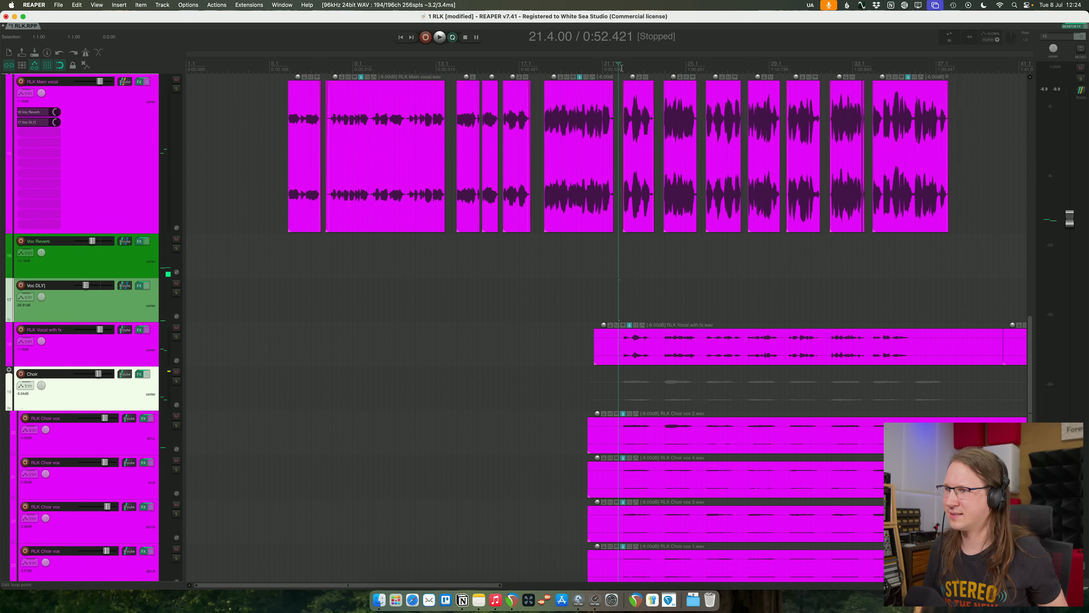
pyautogui.rightClick(74, 67)
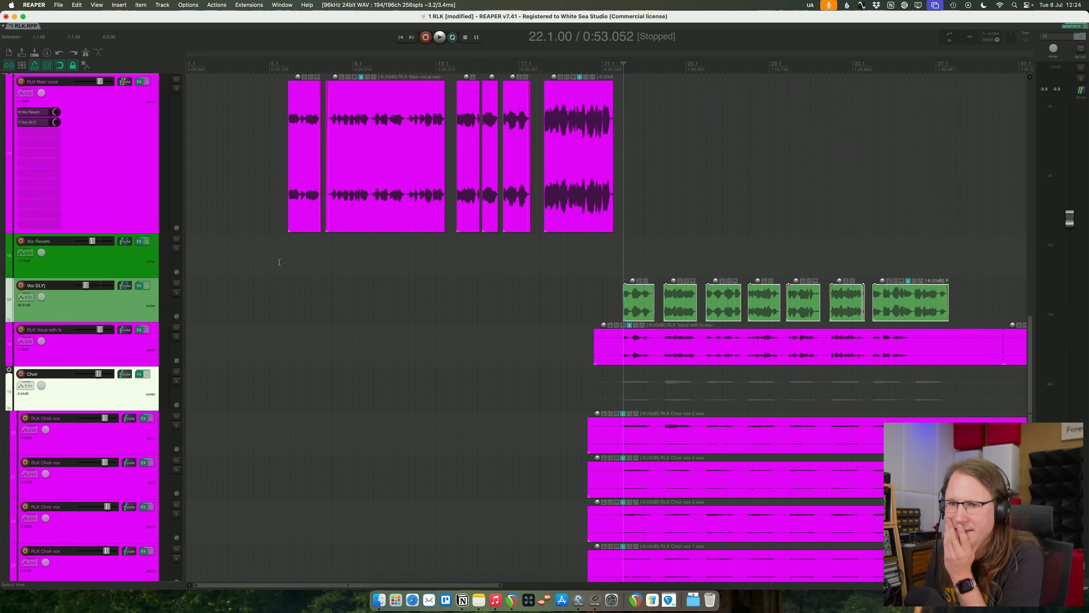
# - Remove the Voc DLY track's receive from RLK Main vocal and place the first-chorus vocal clips on both tracks
pyautogui.hscroll(5, 145, 304)
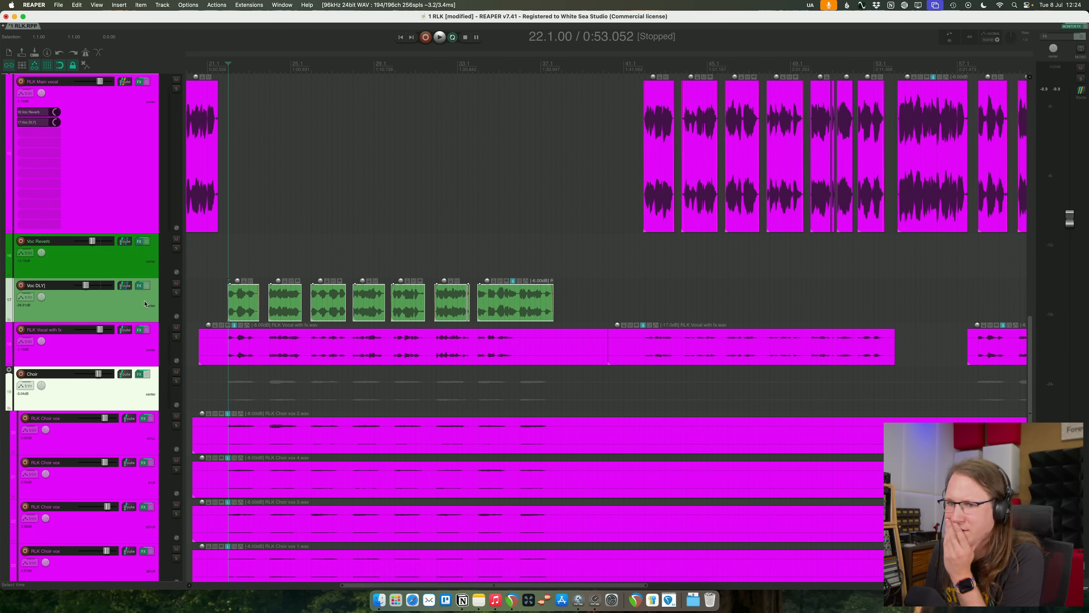
pyautogui.click(130, 286)
pyautogui.click(467, 348)
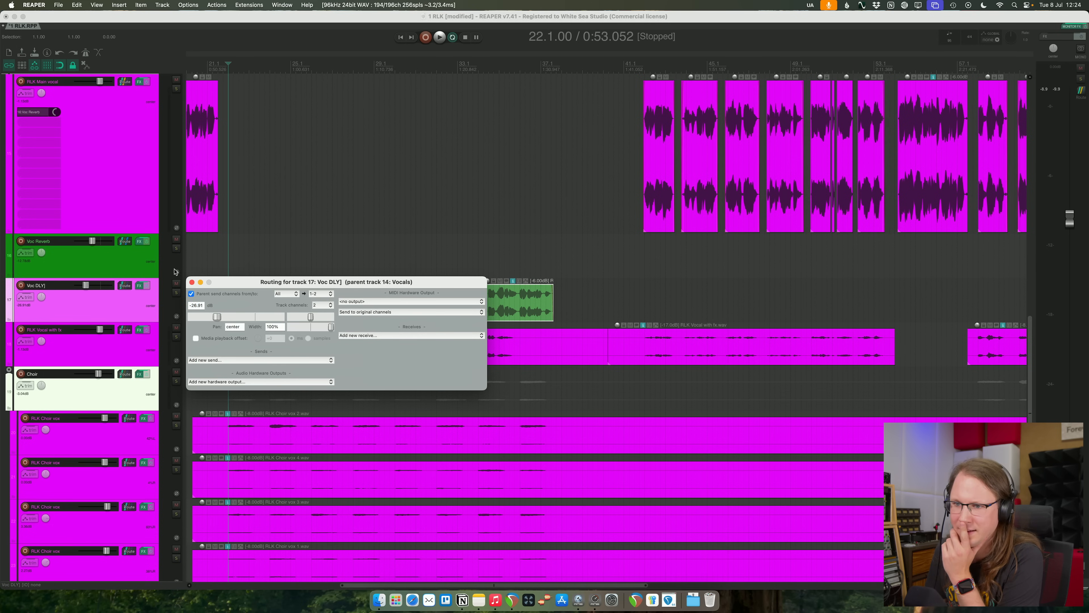
pyautogui.press('Escape')
pyautogui.moveTo(242, 312); pyautogui.dragTo(246, 135)
# - Select the last-chorus clips on RLK Main vocal from about bar 58 onward and copy them onto the Voc DLY track
pyautogui.scroll(-5, 727, 247)
pyautogui.press('space')
pyautogui.click(864, 246)
pyautogui.press('space')
pyautogui.press('space')
pyautogui.scroll(5, 625, 280)
pyautogui.moveTo(625, 280); pyautogui.dragTo(830, 160)
pyautogui.scroll(-1, 830, 160)
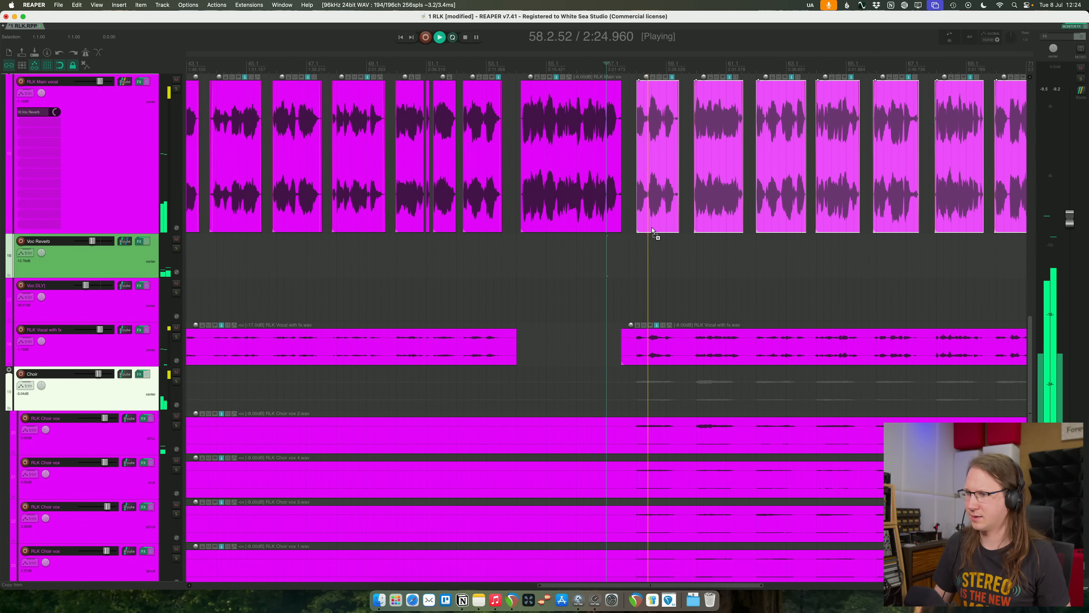
pyautogui.moveTo(655, 225); pyautogui.dragTo(652, 298)
pyautogui.click(653, 251)
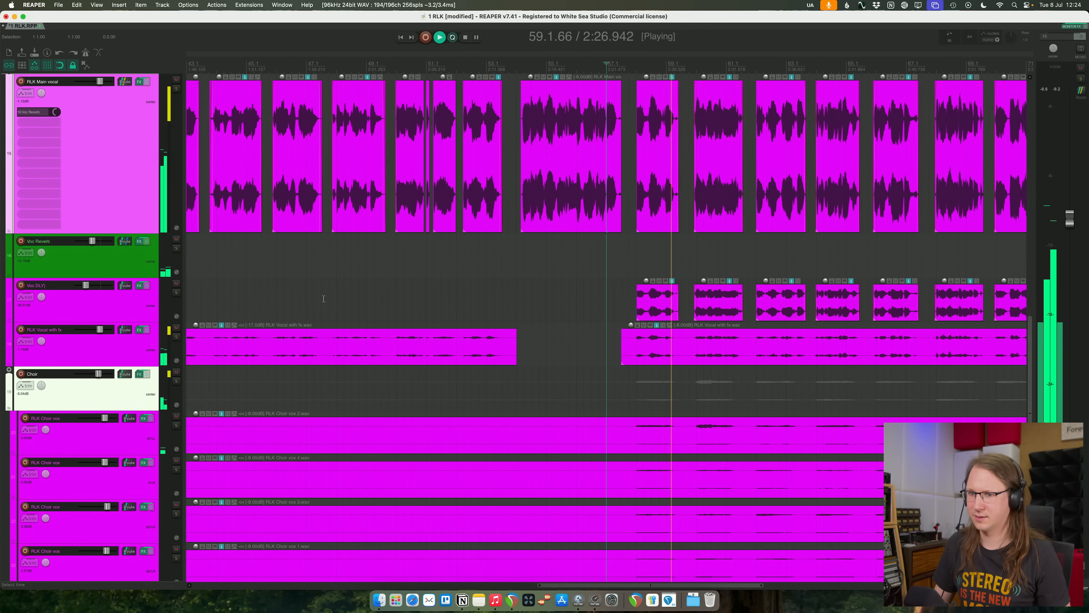
# - Play from the first chorus and raise the Voc DLY track volume to about -14 dB
pyautogui.scroll(-5, 331, 278)
pyautogui.scroll(-2, 276, 279)
pyautogui.press('space')
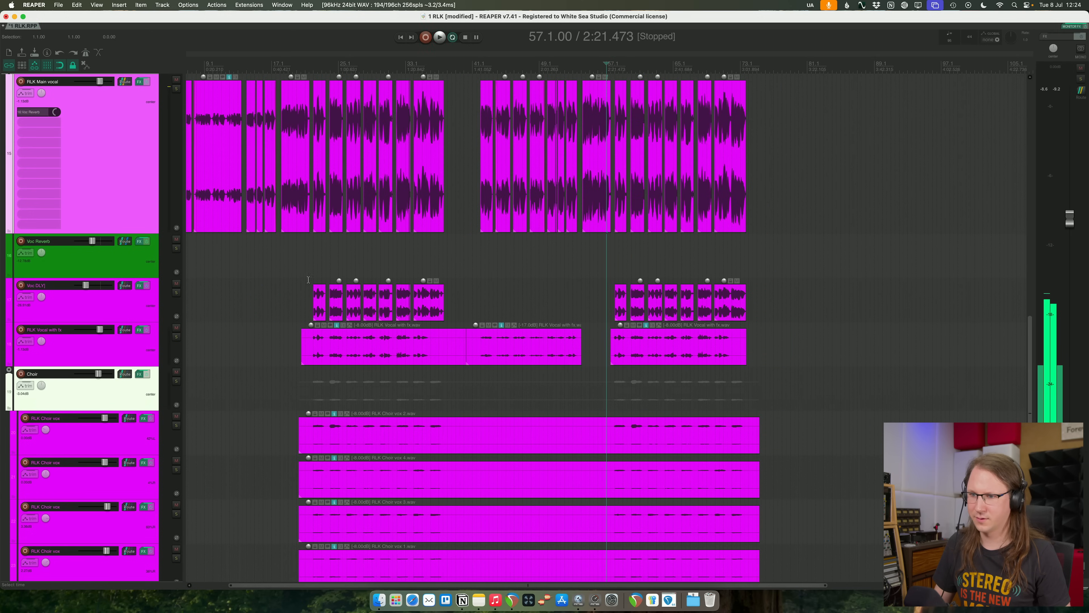
pyautogui.click(318, 263)
pyautogui.press('space')
pyautogui.click(86, 286)
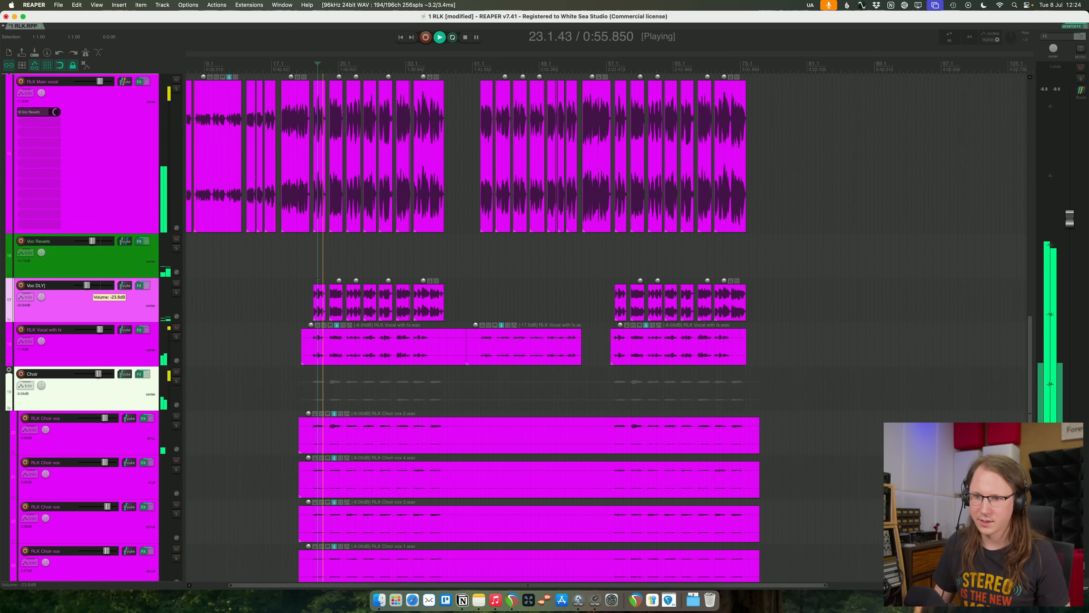
pyautogui.moveTo(88, 286); pyautogui.dragTo(92, 285)
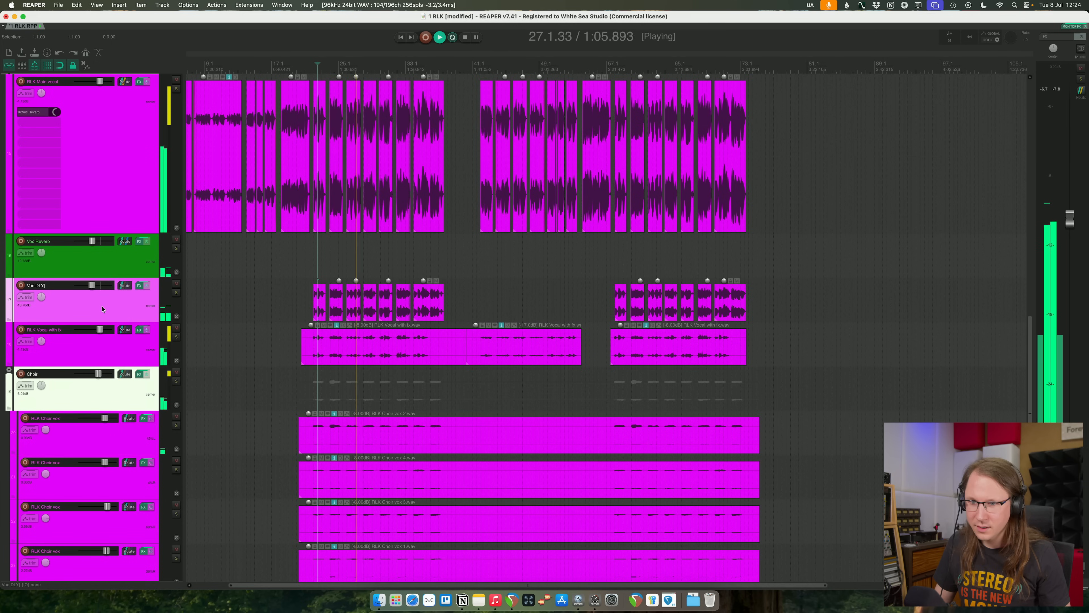
# - Lower the high-cut filter frequency in the Voc DLY track's Timeless 3 delay and close its window
pyautogui.click(139, 286)
pyautogui.moveTo(658, 393); pyautogui.dragTo(648, 396)
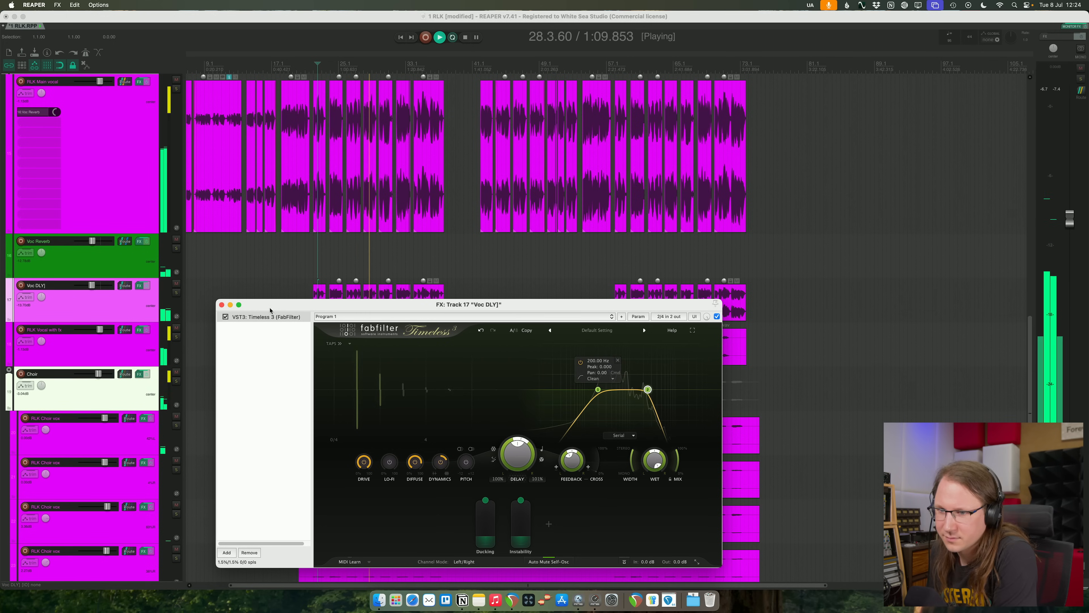
pyautogui.click(222, 305)
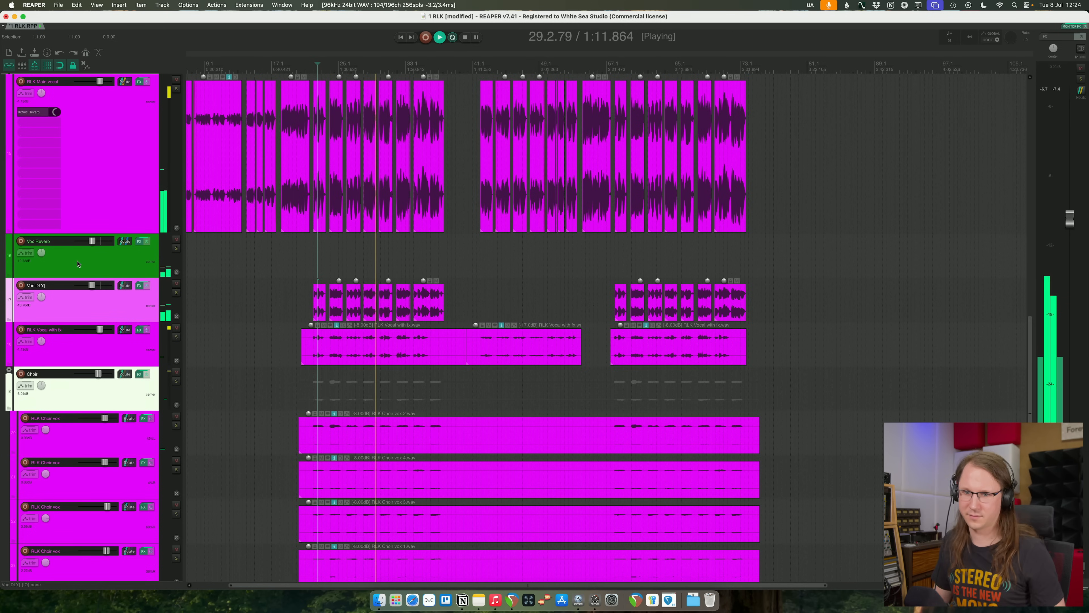
# - Rename the delay track as Voc DLY without the trailing bracket and save the project
pyautogui.press('F2')
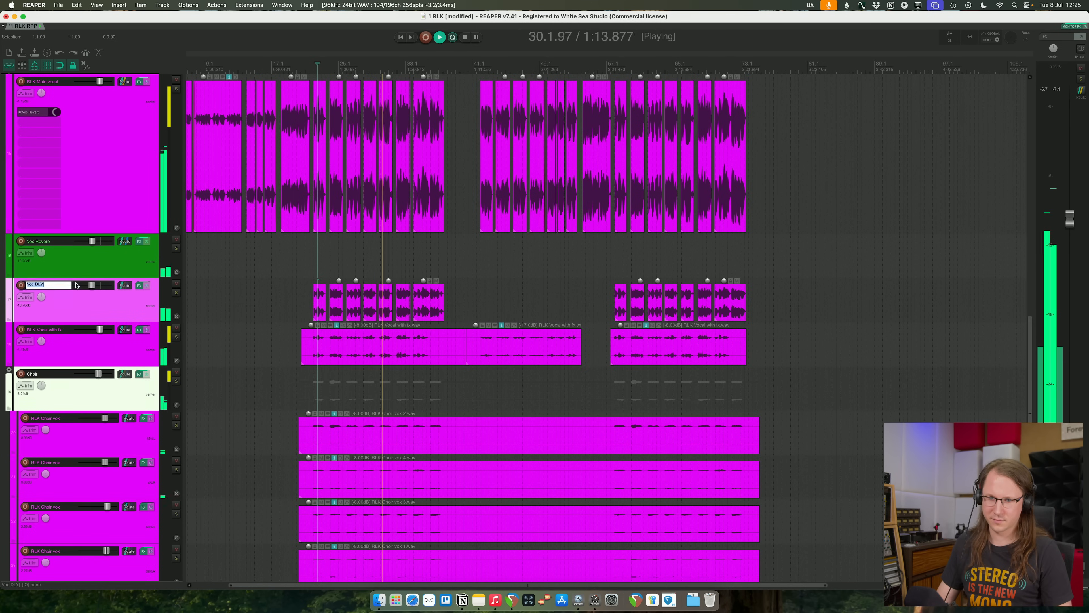
pyautogui.press('Right')
pyautogui.press('BackSpace')
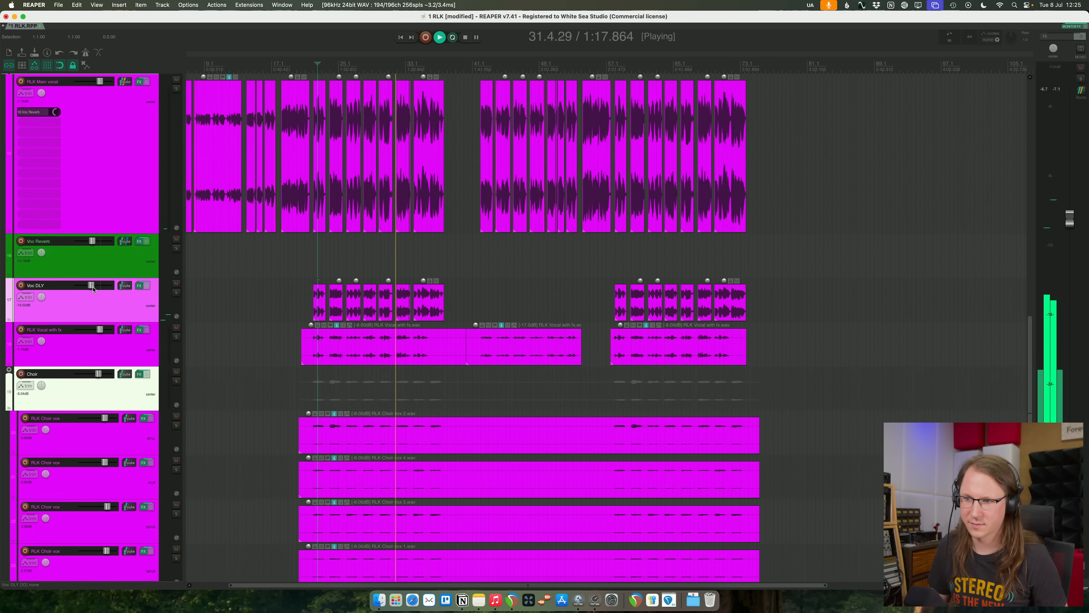
pyautogui.press('super+s')
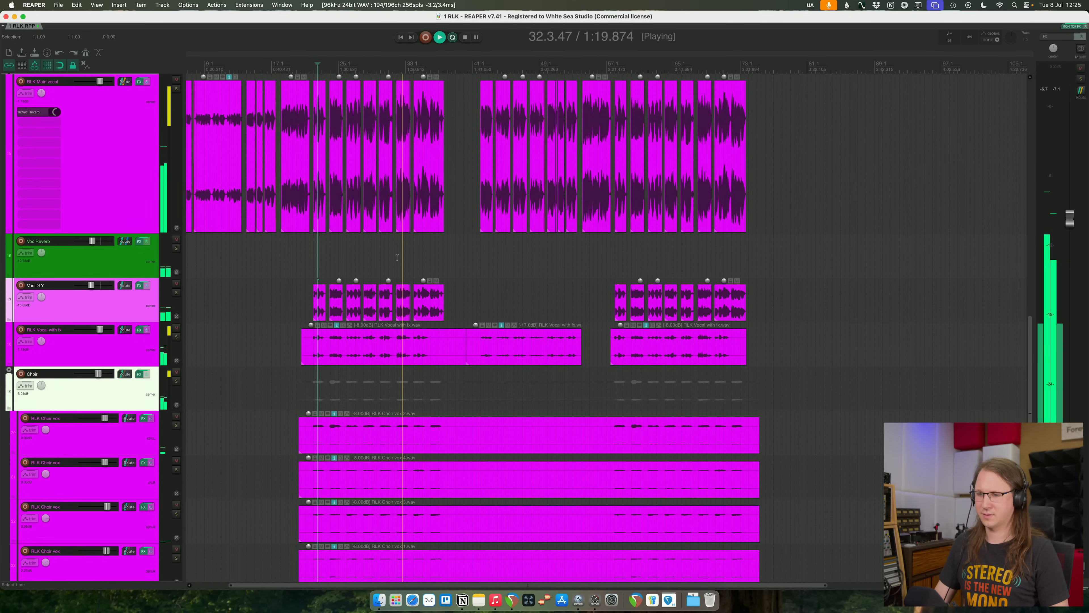
# - Review the arrangement from the vocal tracks up to the drum, bass and synth tracks while the mix plays
pyautogui.scroll(8, 490, 284)
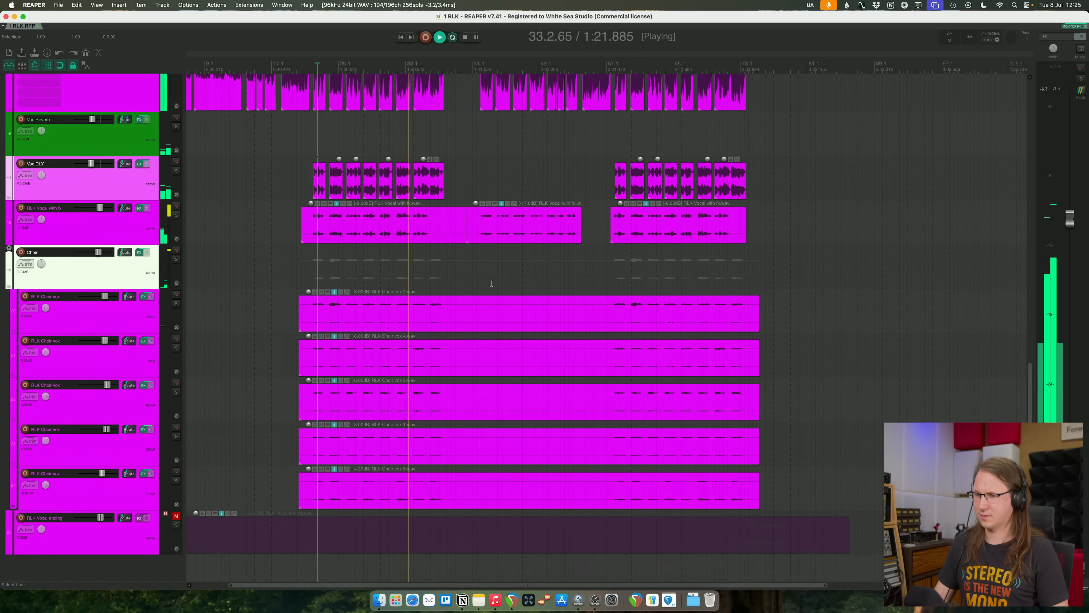
pyautogui.scroll(5, 490, 284)
pyautogui.scroll(-1, 336, 209)
pyautogui.scroll(1, 336, 209)
pyautogui.click(260, 163)
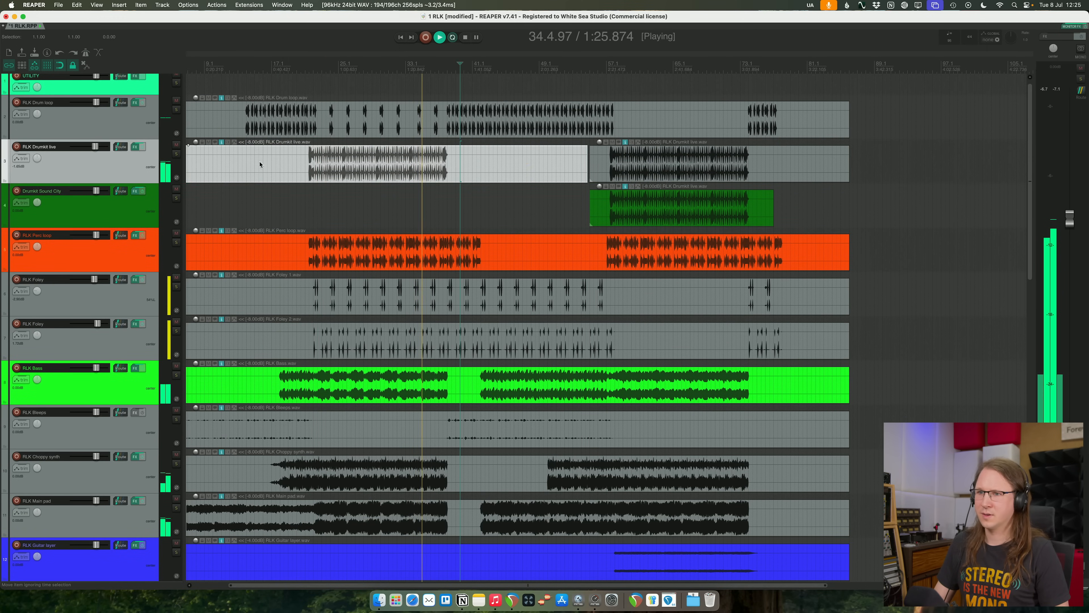
pyautogui.moveTo(194, 133); pyautogui.dragTo(196, 132)
pyautogui.click(383, 206)
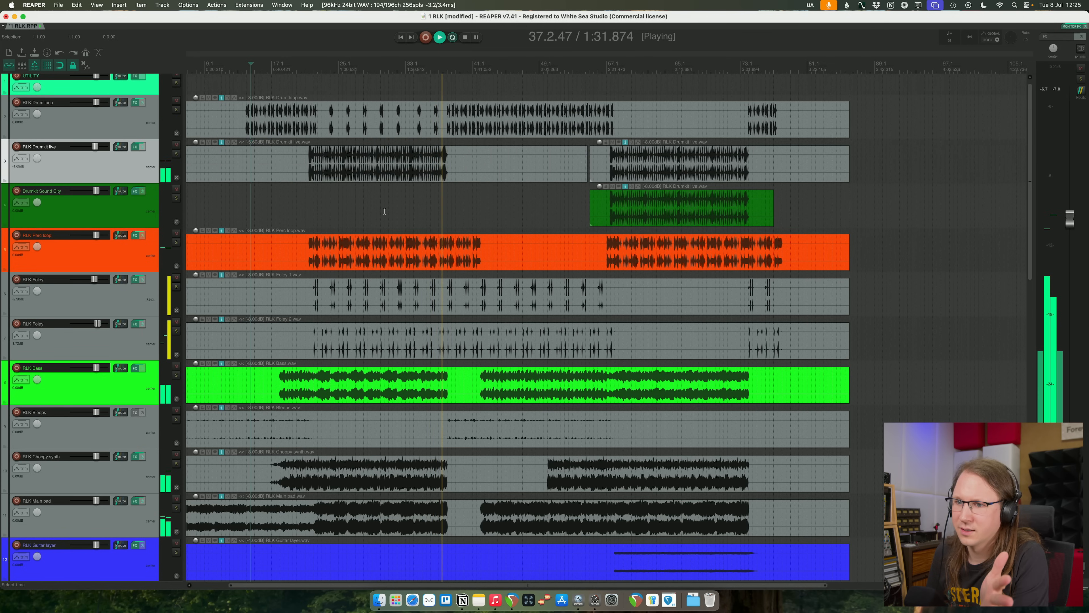
pyautogui.scroll(-1, 375, 202)
pyautogui.scroll(-6, 375, 202)
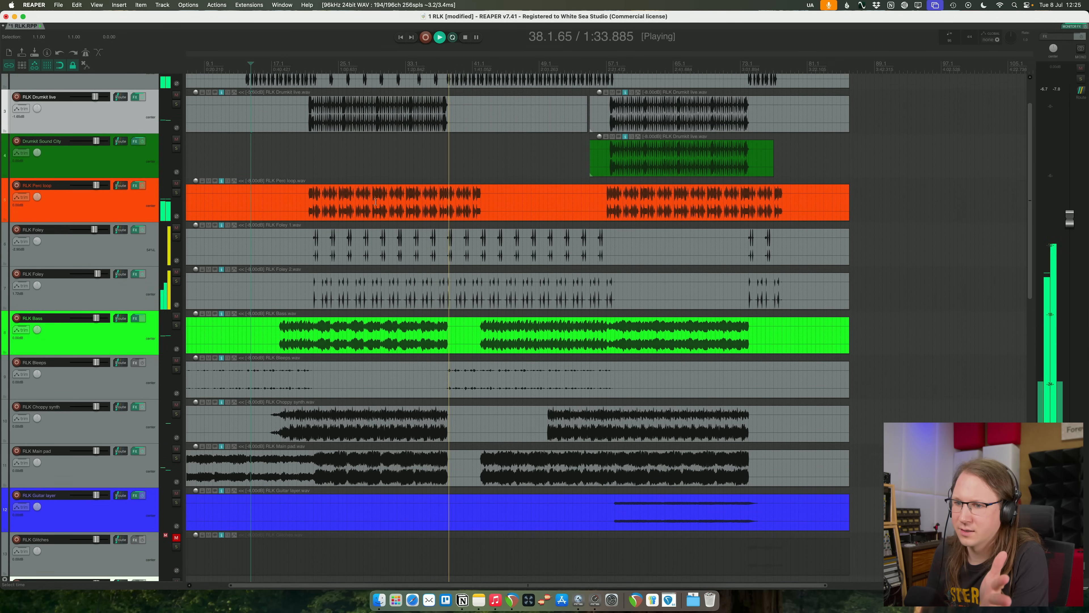
# - Raise the volume of the RLK Bleeps audio item to -5 dB
pyautogui.click(195, 232)
pyautogui.moveTo(195, 232); pyautogui.dragTo(193, 212)
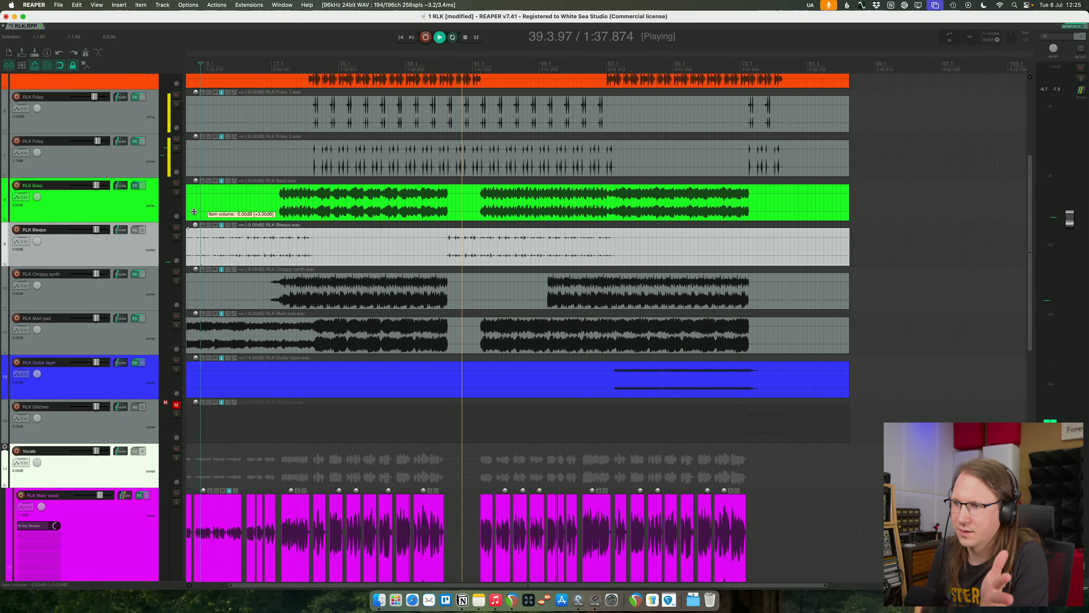
pyautogui.scroll(-2, 381, 253)
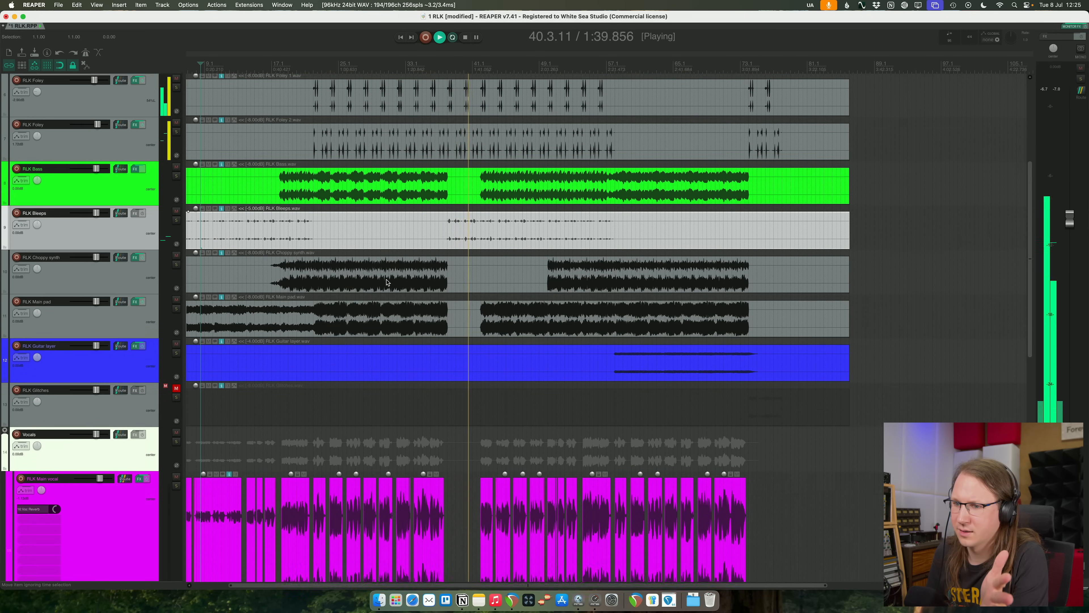
pyautogui.scroll(-4, 386, 282)
pyautogui.scroll(3, 257, 215)
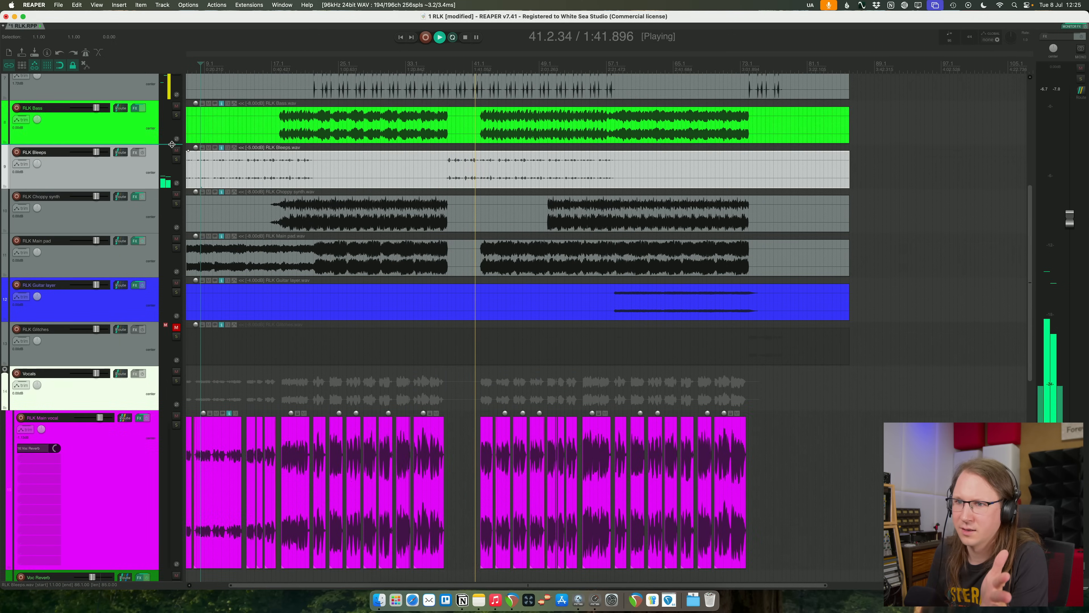
# - Check the RLK Bleeps track briefly in solo, then add an equalizer boost to it and close the equalizer window
pyautogui.click(176, 160)
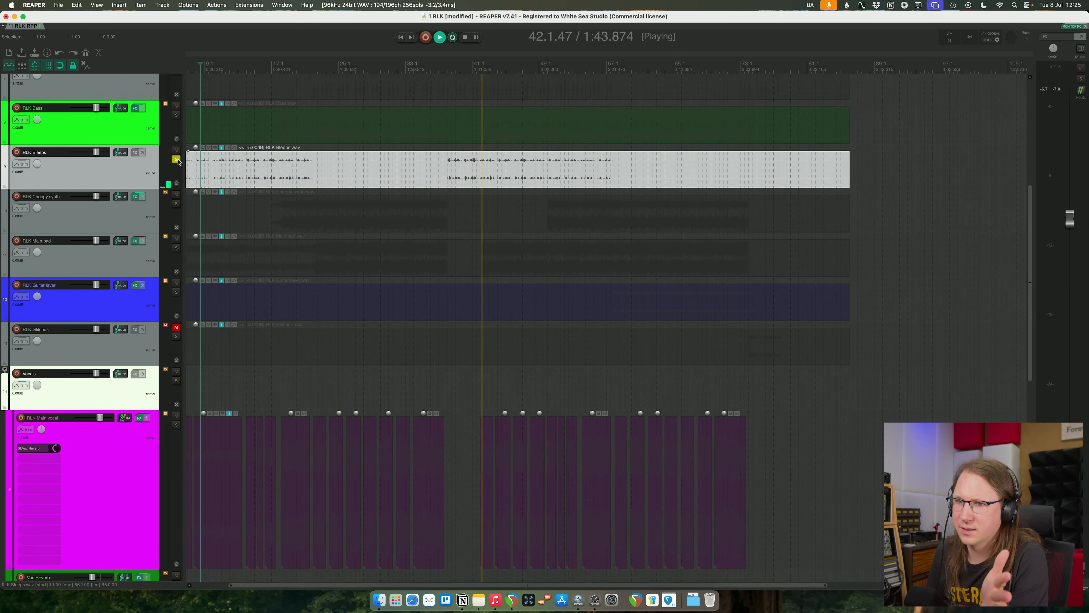
pyautogui.click(176, 159)
pyautogui.press('q')
pyautogui.moveTo(594, 138); pyautogui.dragTo(591, 86)
pyautogui.click(260, 20)
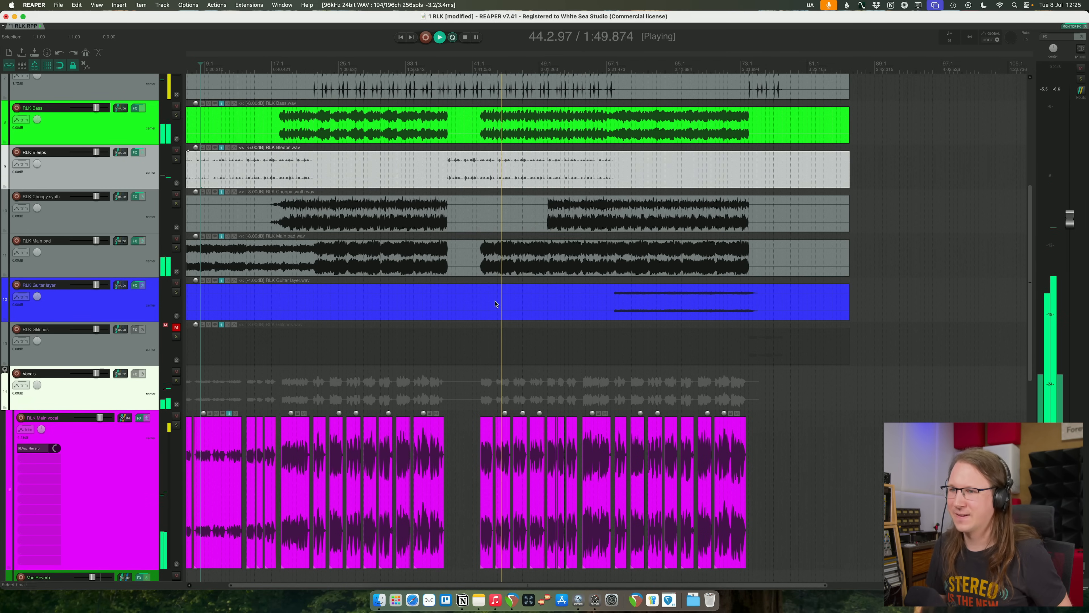
# - Listen to the RLK Vocal with fx track in solo from the first chorus
pyautogui.scroll(-3, 518, 353)
pyautogui.scroll(-3, 518, 489)
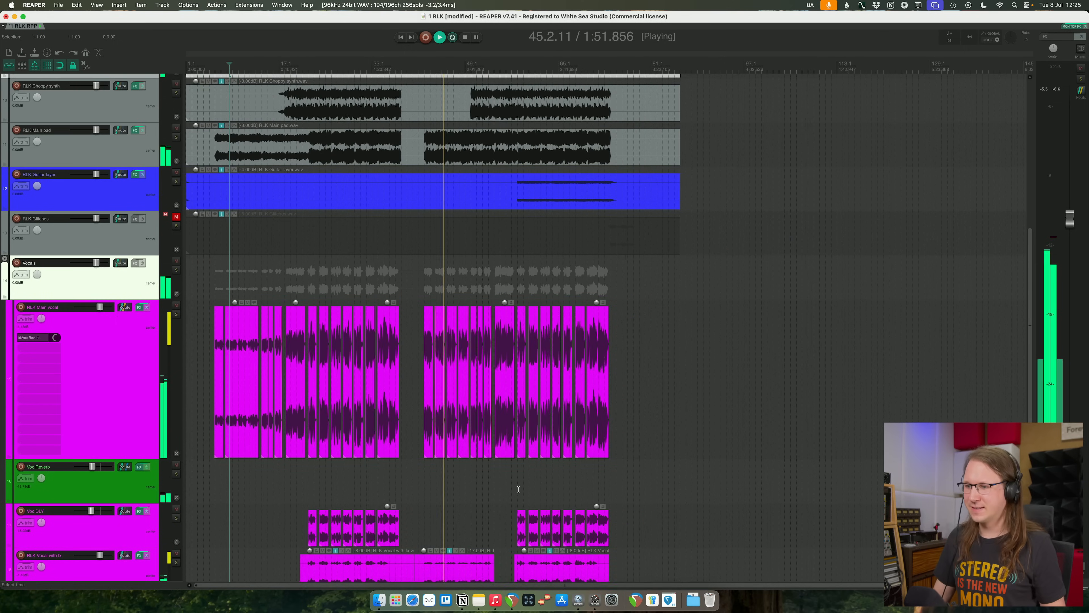
pyautogui.scroll(-3, 519, 489)
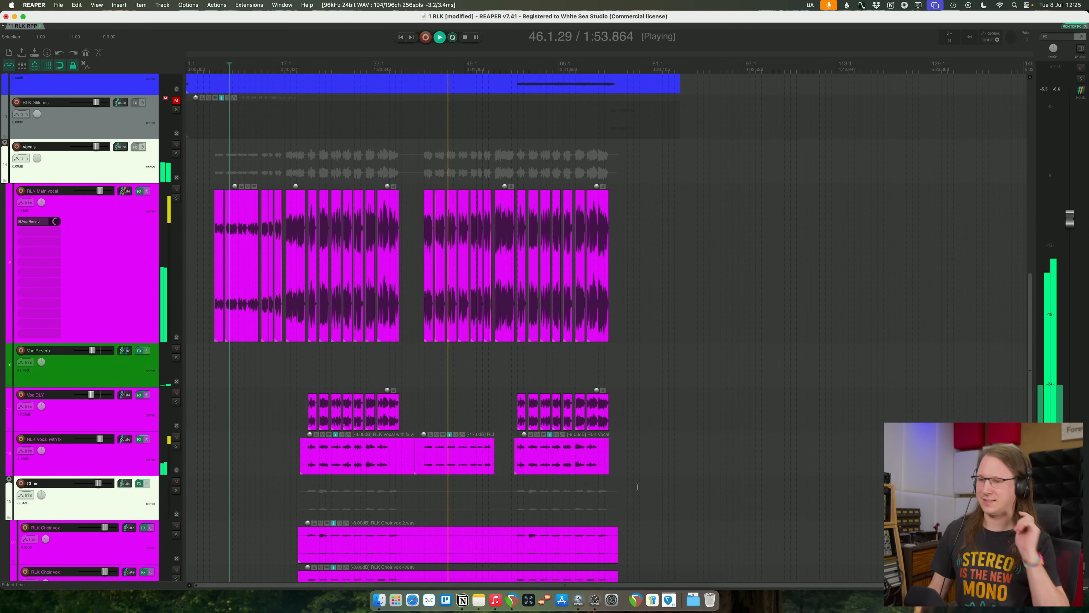
pyautogui.scroll(-1, 629, 478)
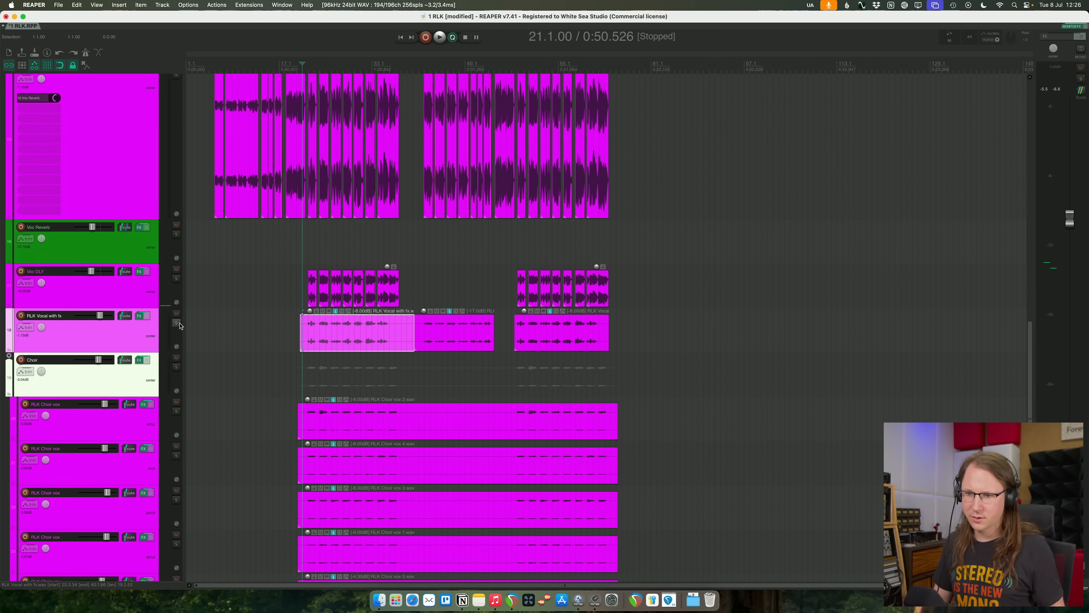
pyautogui.click(178, 322)
pyautogui.press('space')
pyautogui.click(319, 335)
pyautogui.press('space')
pyautogui.press('space')
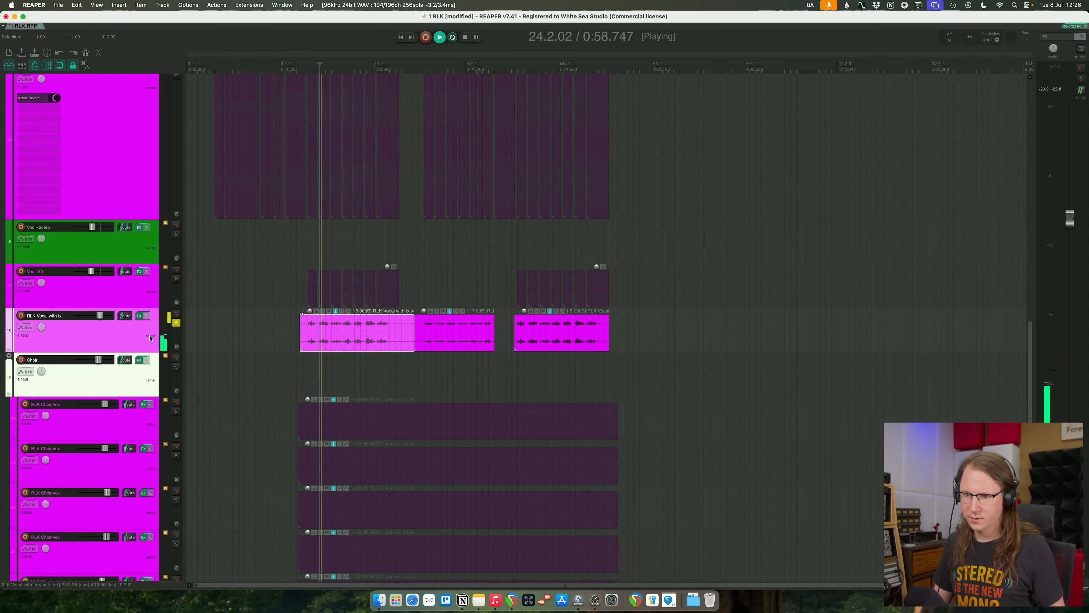
# - Unsolo the RLK Vocal with fx track and lower its Pro-Q 4 band at about 228 Hz to about -3.7 dB
pyautogui.click(176, 323)
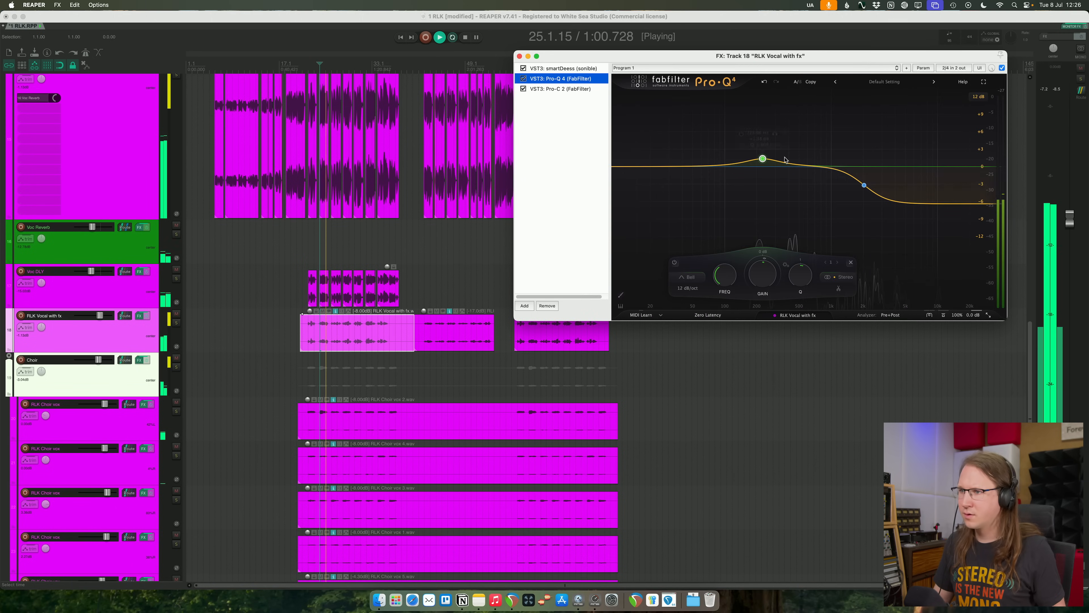
pyautogui.moveTo(765, 159); pyautogui.dragTo(767, 188)
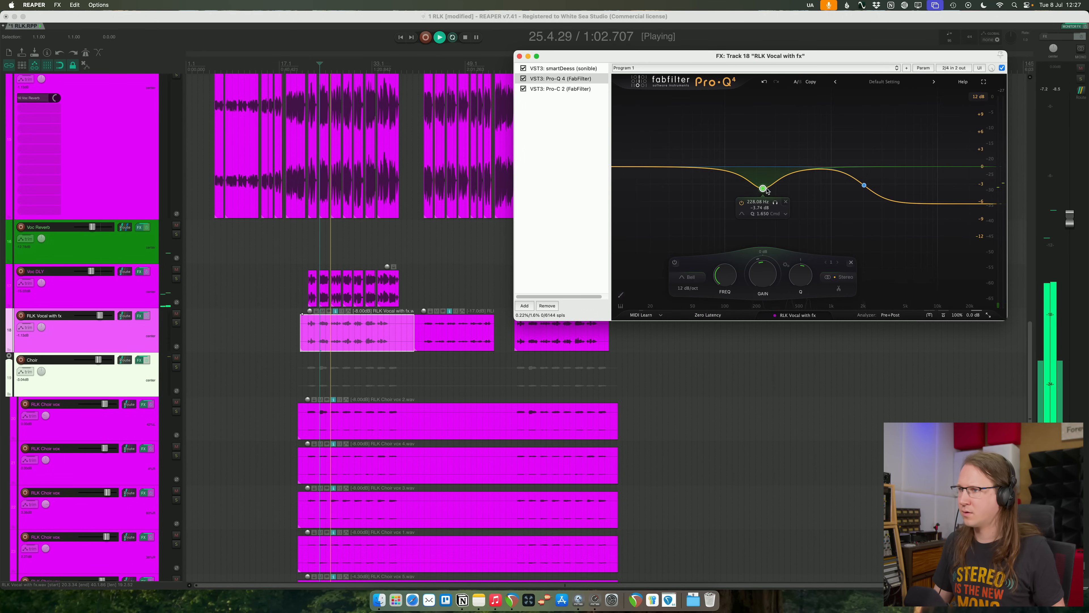
pyautogui.click(520, 56)
# - Insert a new track below UTILITY, turn it into a folder holding the tracks beneath it, and stop playback
pyautogui.scroll(2, 560, 228)
pyautogui.scroll(10, 560, 228)
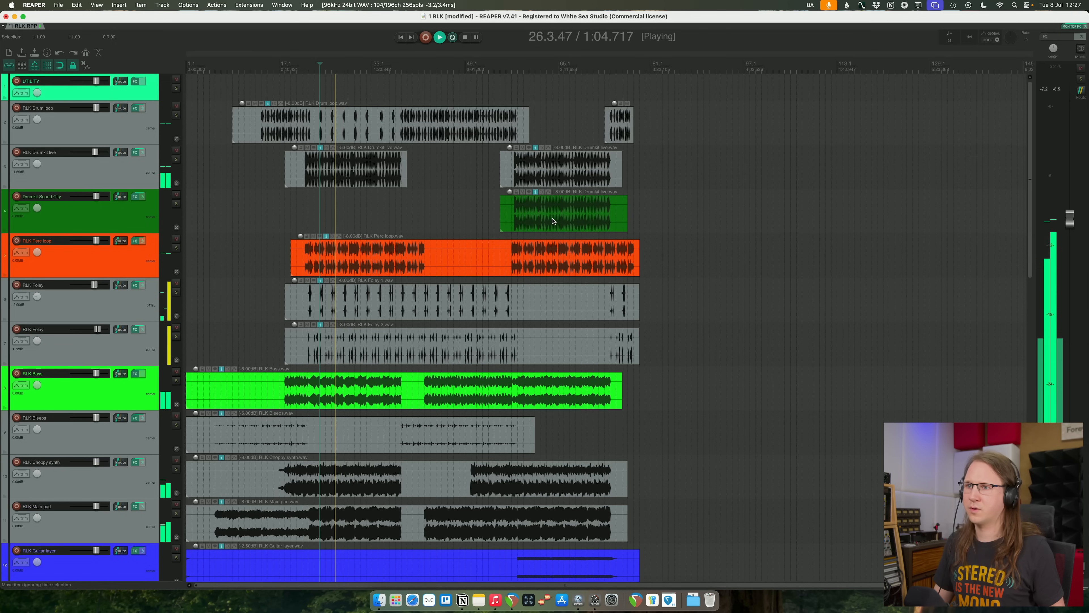
pyautogui.click(140, 95)
pyautogui.press('super+t')
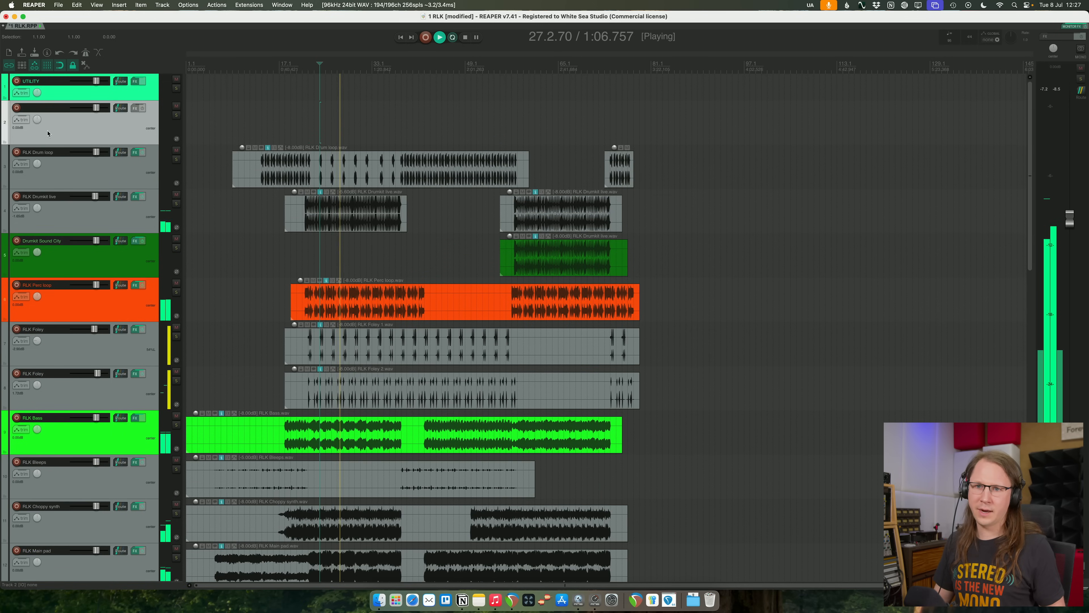
pyautogui.click(5, 142)
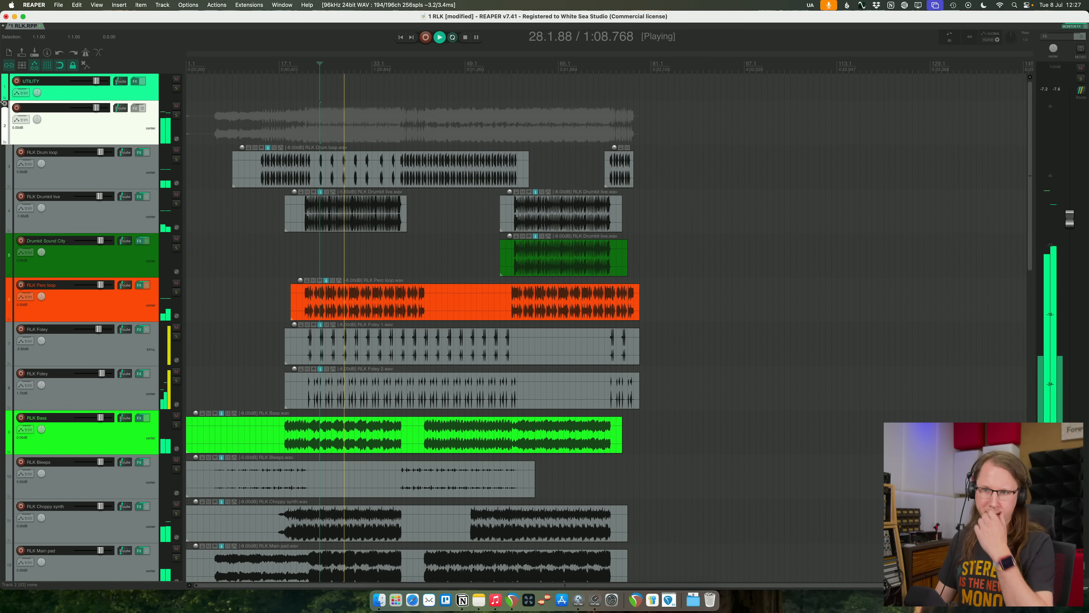
pyautogui.press('space')
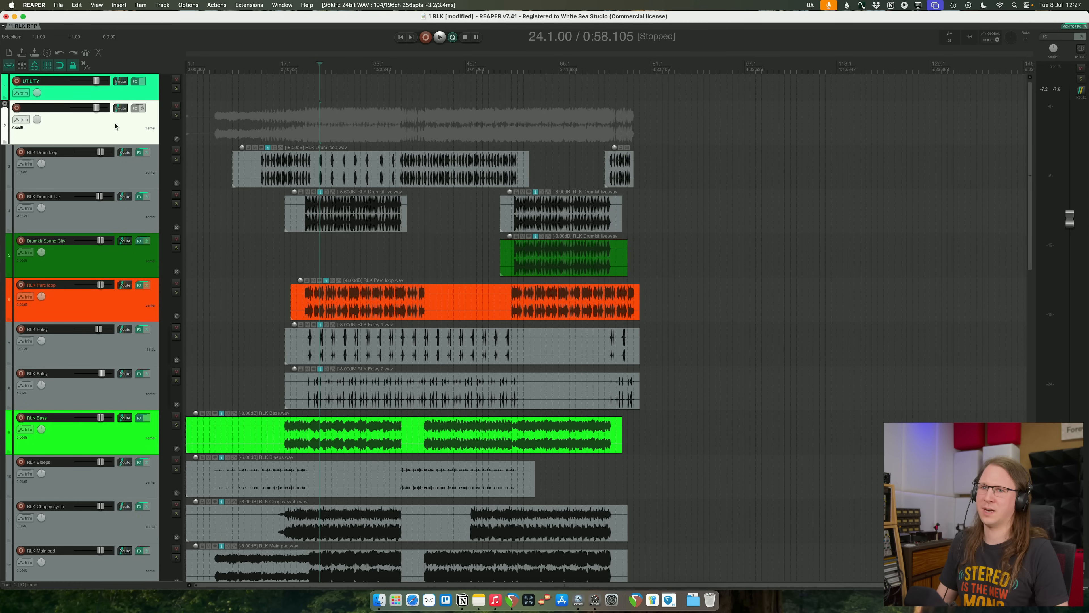
# - Add the FabFilter Pro-MB plug-in to the MASTER folder track and start playback
pyautogui.click(135, 108)
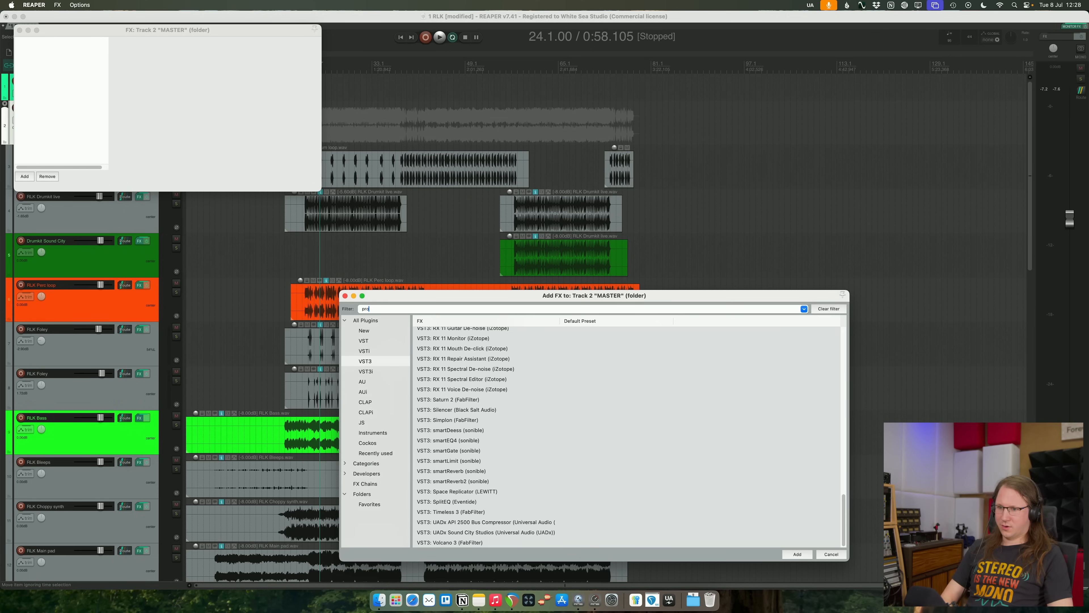
pyautogui.write('-')
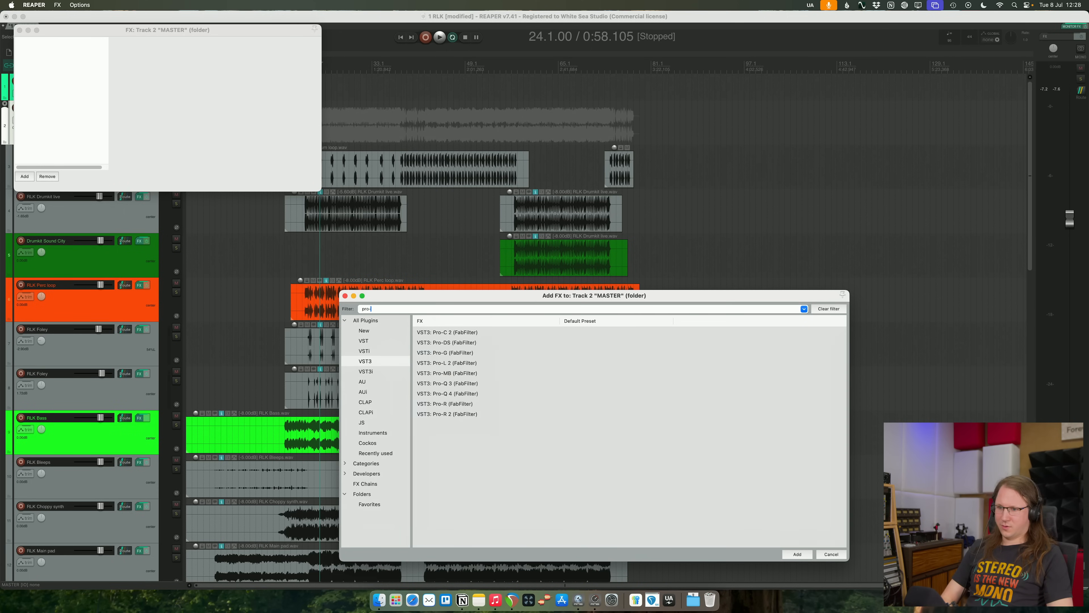
pyautogui.write('mb')
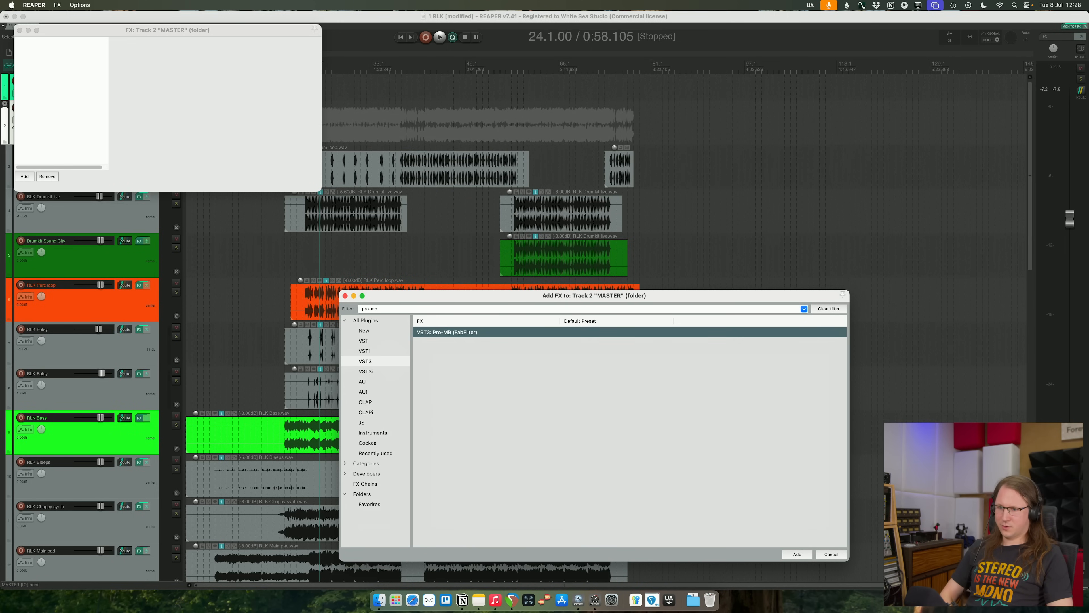
pyautogui.press('Return')
pyautogui.press('space')
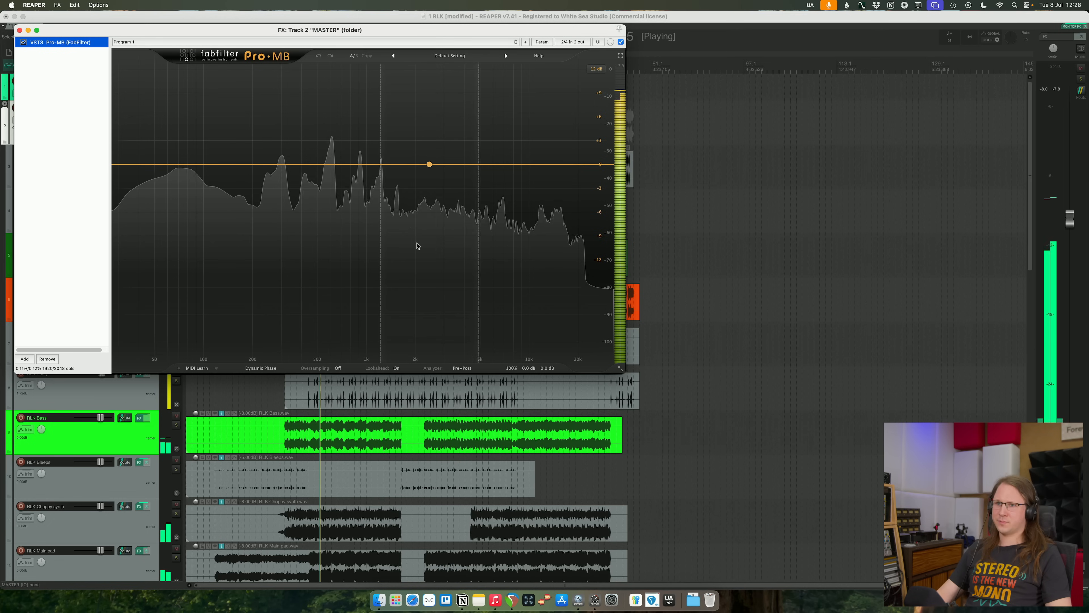
# - Create a low band in Pro-MB, solo it, and set its upper crossover to about 96 Hz
pyautogui.moveTo(356, 24); pyautogui.dragTo(602, 172)
pyautogui.click(405, 296)
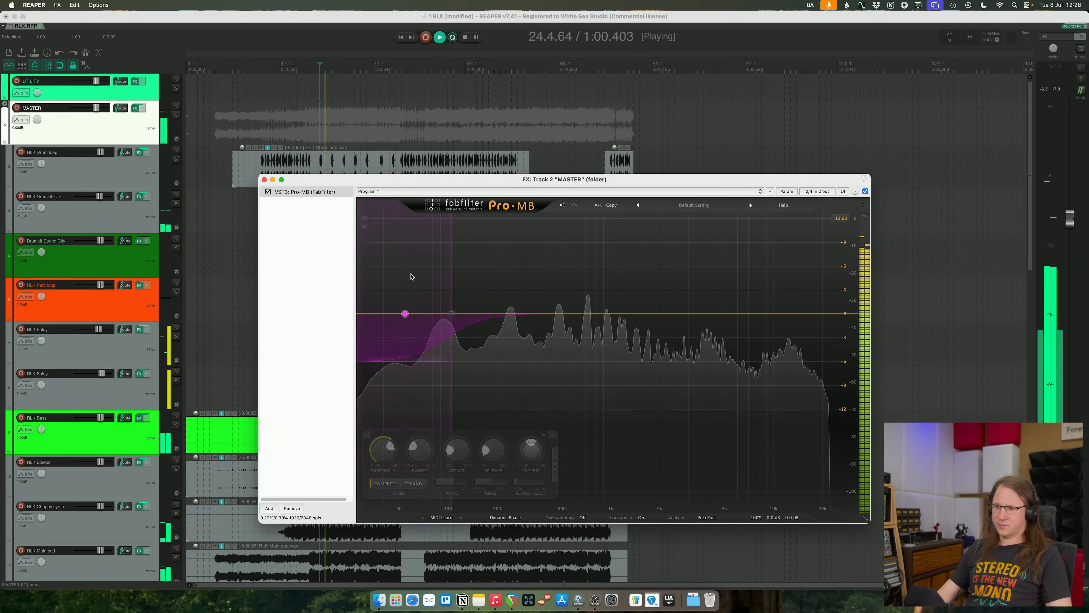
pyautogui.click(365, 219)
pyautogui.moveTo(454, 279); pyautogui.dragTo(445, 279)
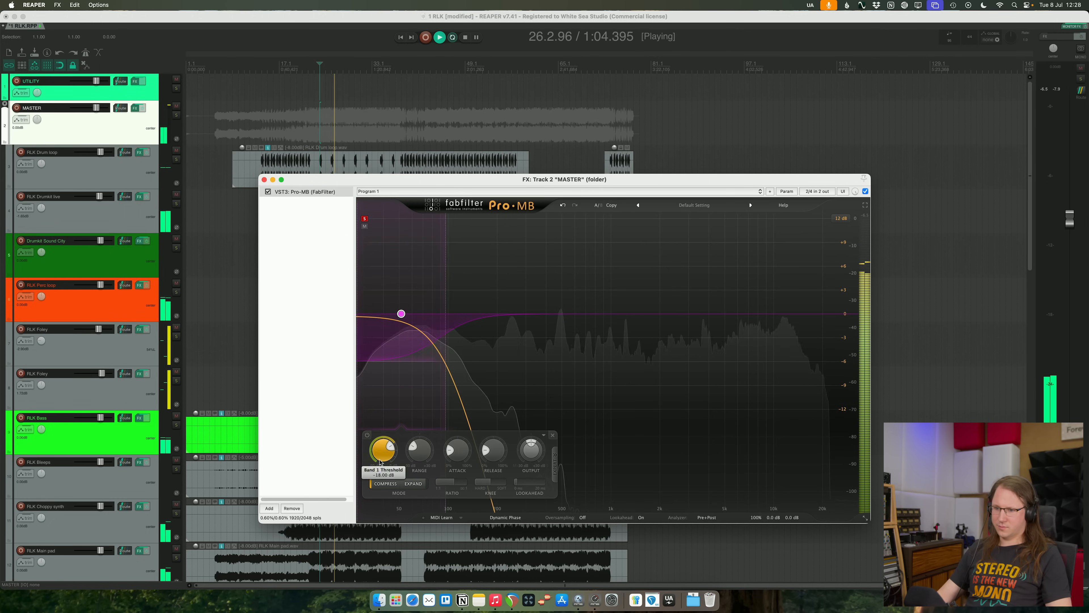
# - Set the low band's threshold to about -24 dB, adjust its attack and release, and unsolo the band
pyautogui.moveTo(385, 478); pyautogui.dragTo(385, 469)
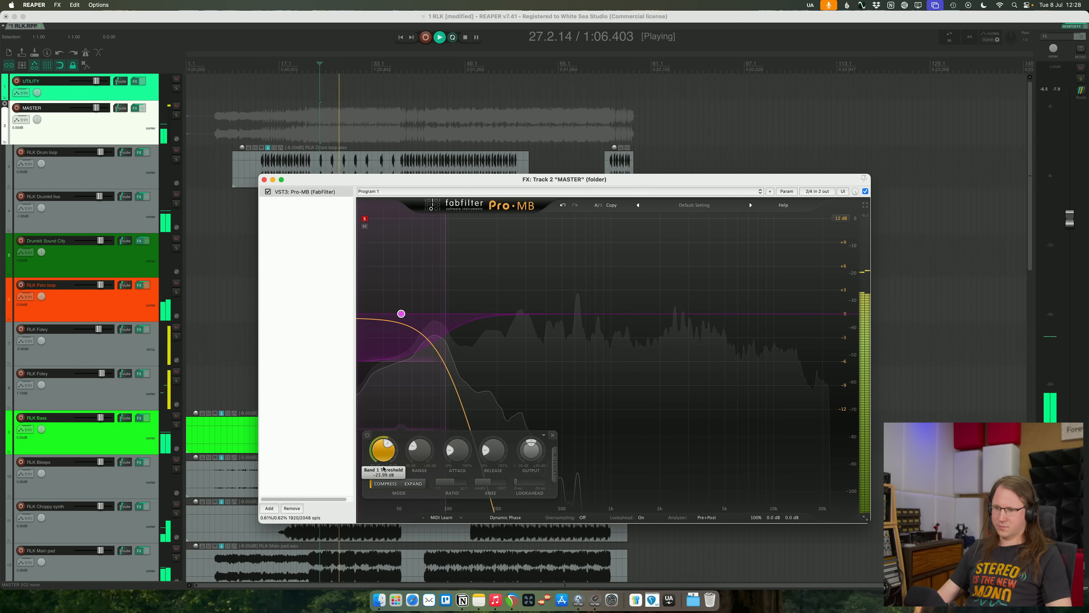
pyautogui.moveTo(495, 453); pyautogui.dragTo(498, 475)
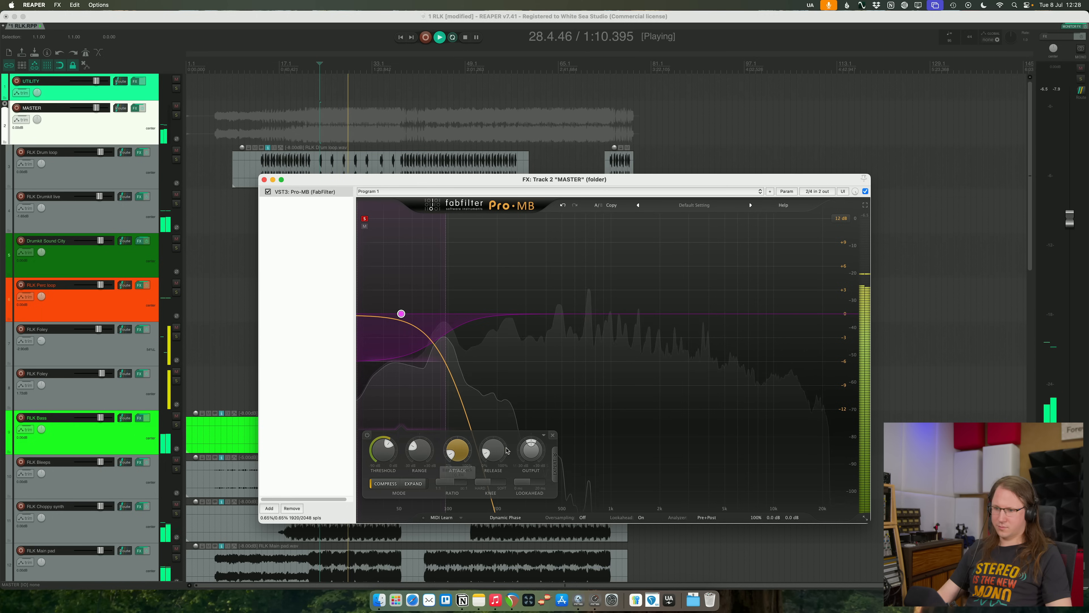
pyautogui.moveTo(488, 451); pyautogui.dragTo(500, 439)
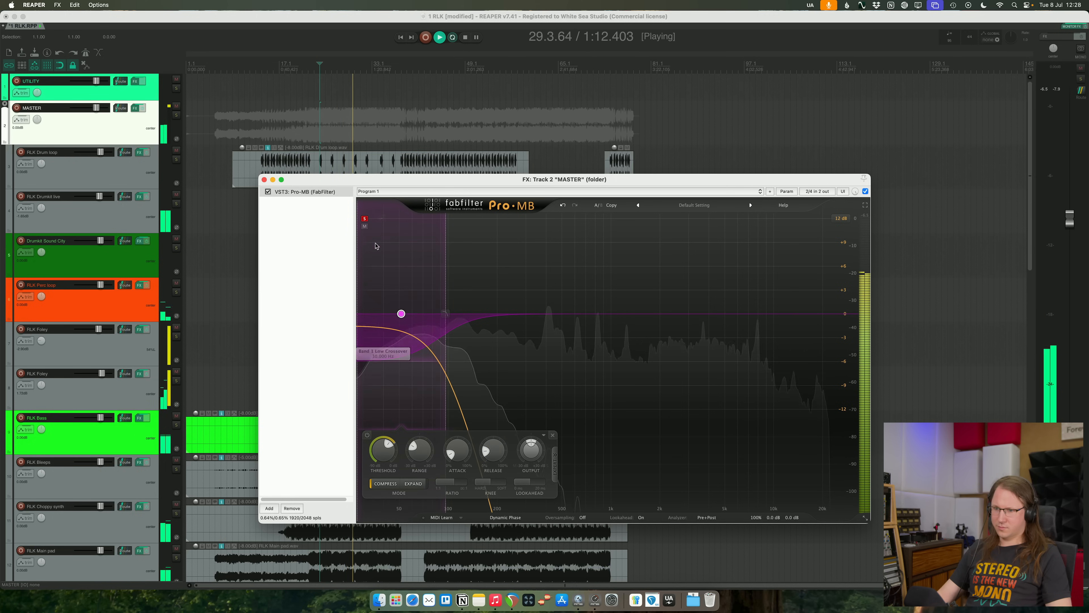
pyautogui.click(364, 218)
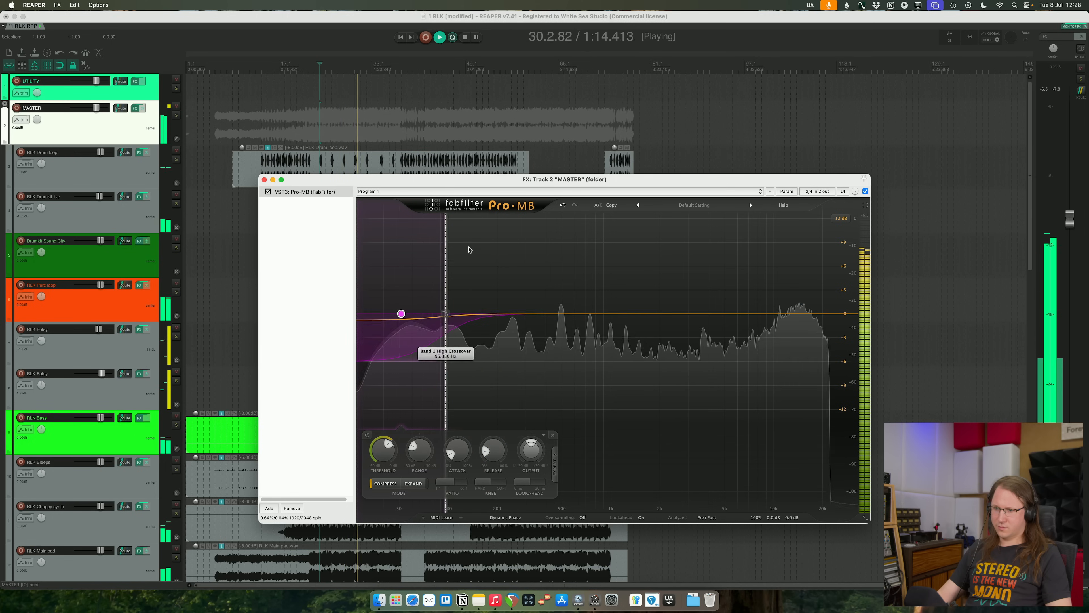
# - Add four more Pro-MB bands above the low band and adjust their crossovers to cover the rest of the spectrum
pyautogui.click(495, 229)
pyautogui.click(581, 249)
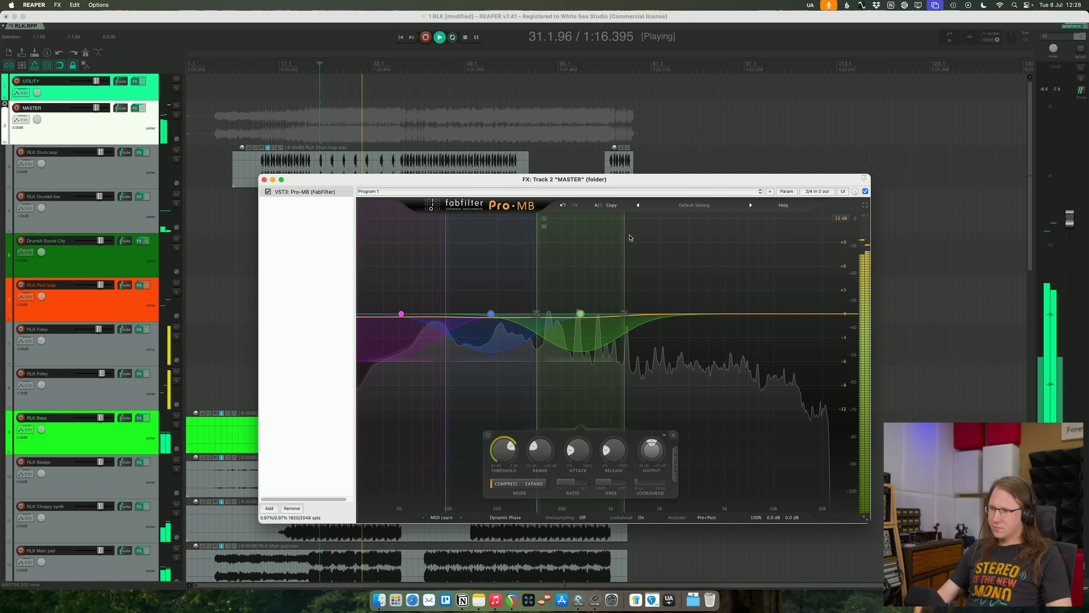
pyautogui.moveTo(626, 245); pyautogui.dragTo(676, 245)
pyautogui.click(718, 219)
pyautogui.click(813, 222)
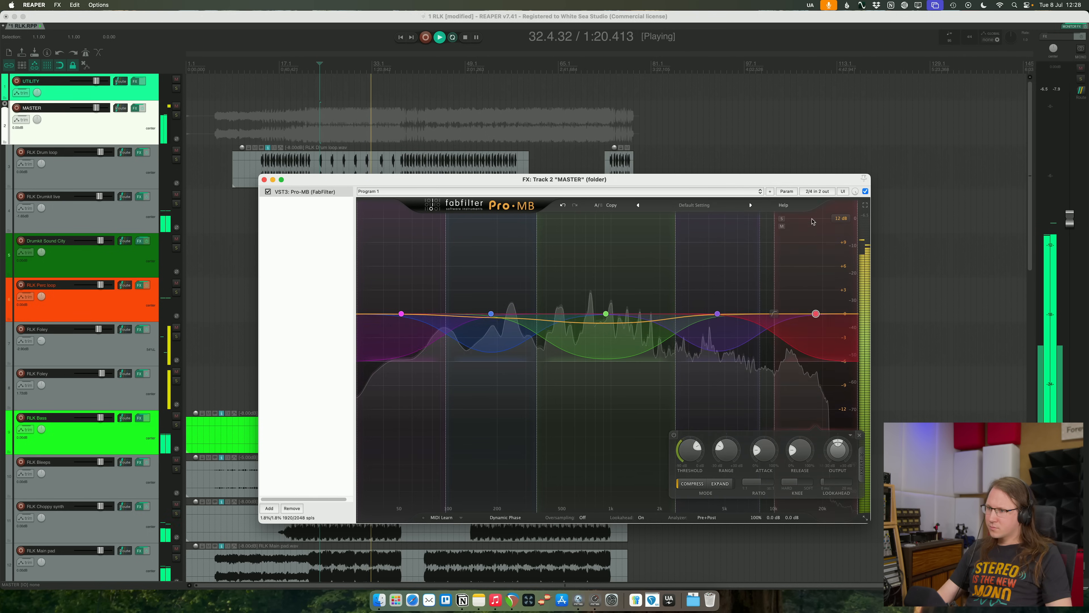
pyautogui.moveTo(775, 275); pyautogui.dragTo(770, 275)
# - Adjust the compression of the three upper Pro-MB bands together and lower the second band's threshold by ear
pyautogui.moveTo(584, 284); pyautogui.dragTo(849, 354)
pyautogui.moveTo(710, 453); pyautogui.dragTo(741, 514)
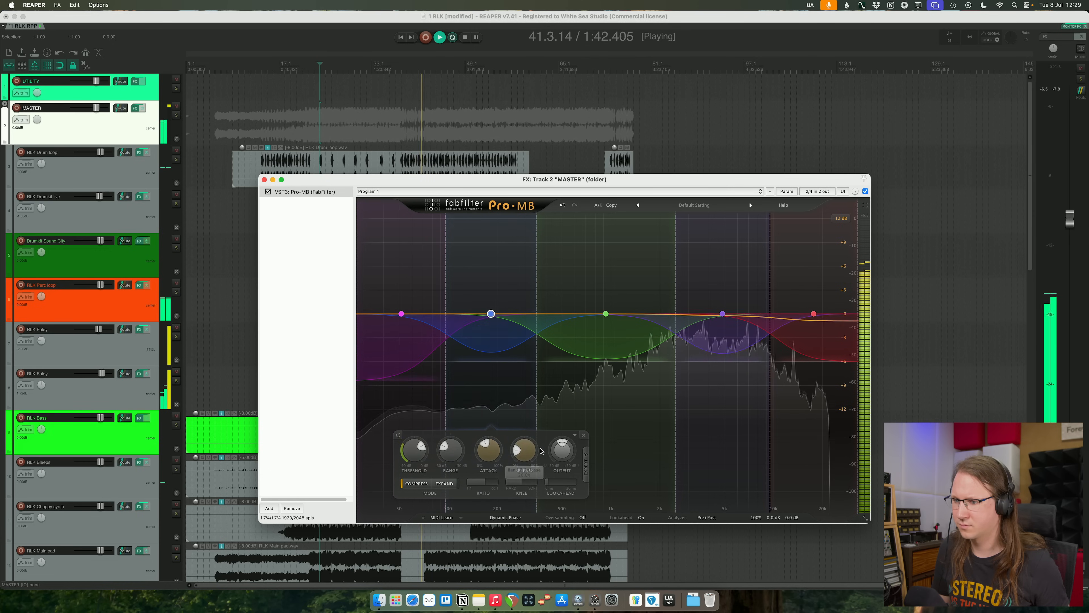
pyautogui.moveTo(414, 457); pyautogui.dragTo(418, 479)
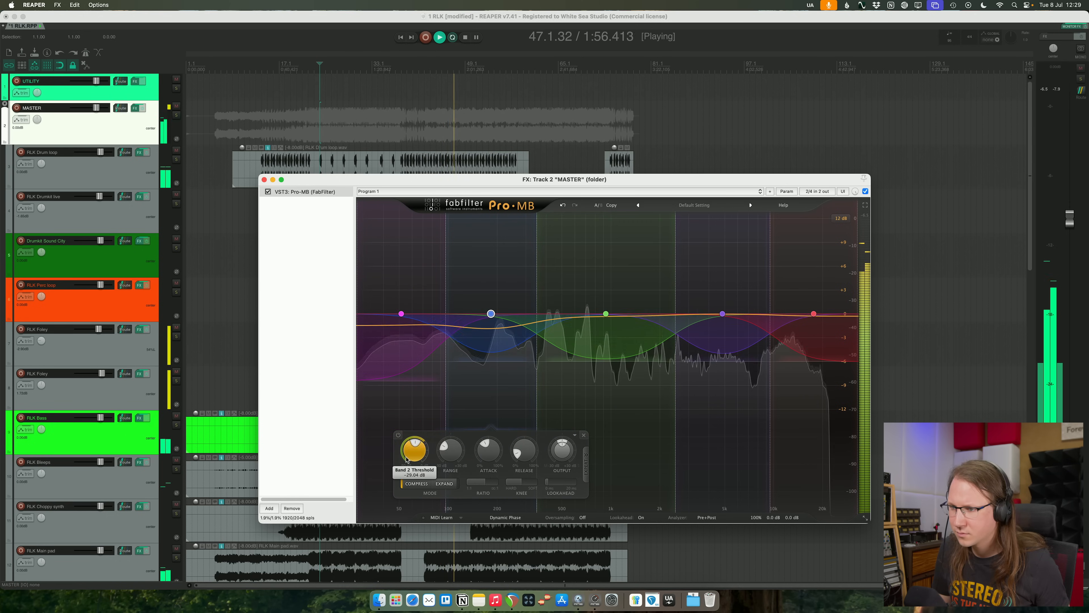
pyautogui.moveTo(407, 461); pyautogui.dragTo(407, 449)
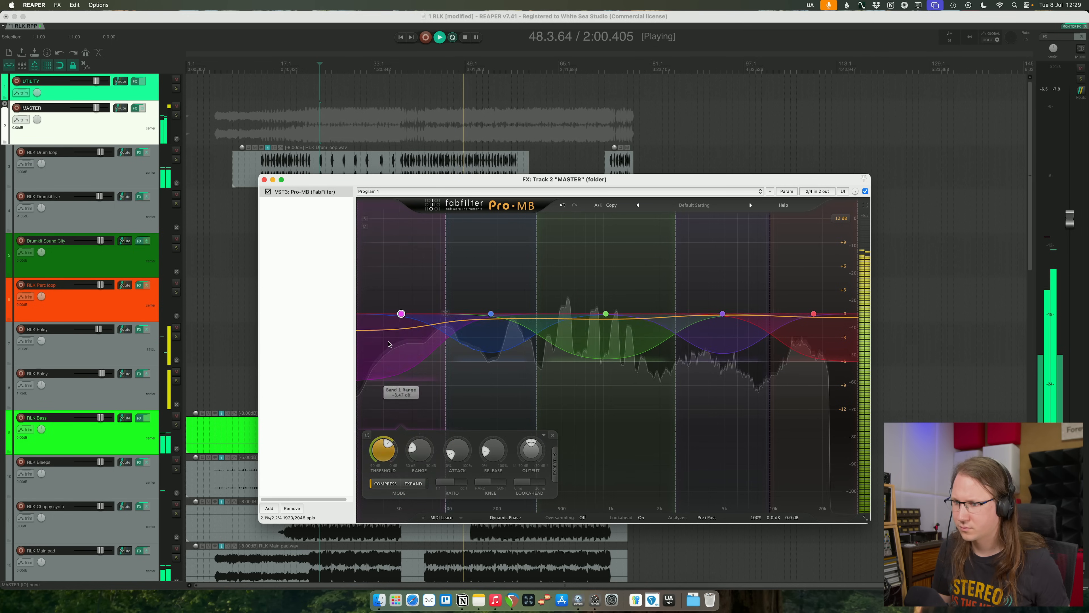
# - Add a Pro-L 2 limiter after Pro-MB, set its output to -1 dB, and raise its gain to about 12.5 dB
pyautogui.click(322, 326)
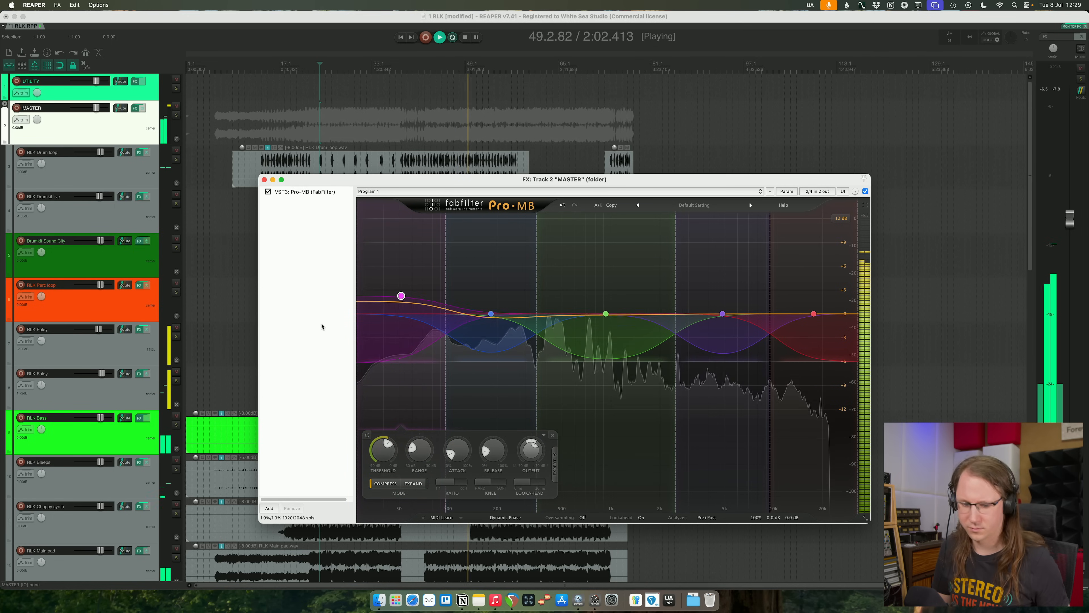
pyautogui.press('l')
pyautogui.moveTo(378, 362); pyautogui.dragTo(377, 331)
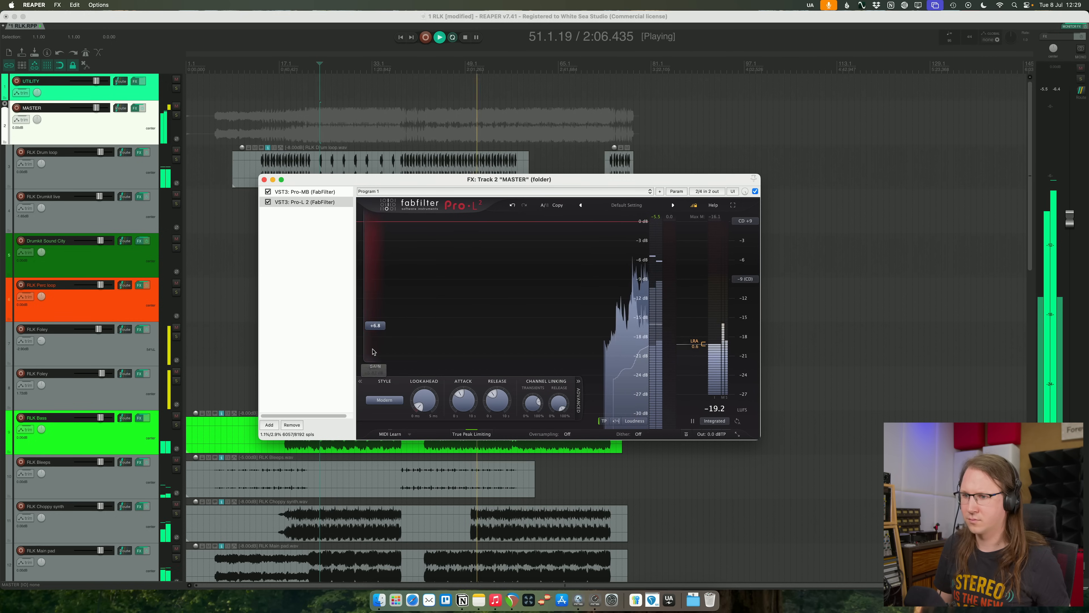
pyautogui.moveTo(703, 432)
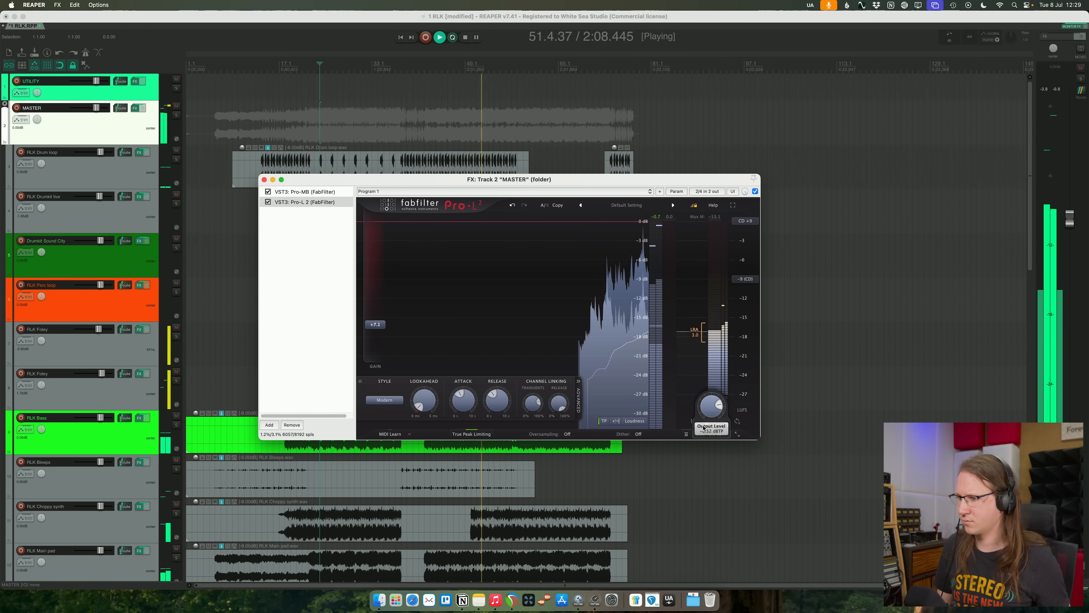
pyautogui.moveTo(373, 339); pyautogui.dragTo(381, 327)
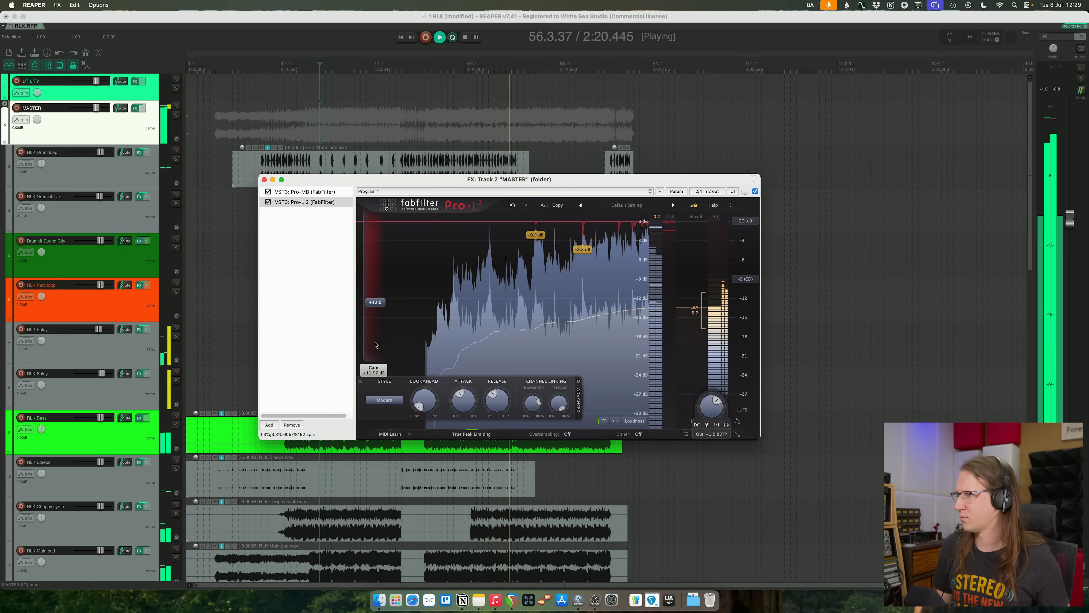
pyautogui.moveTo(375, 340); pyautogui.dragTo(376, 331)
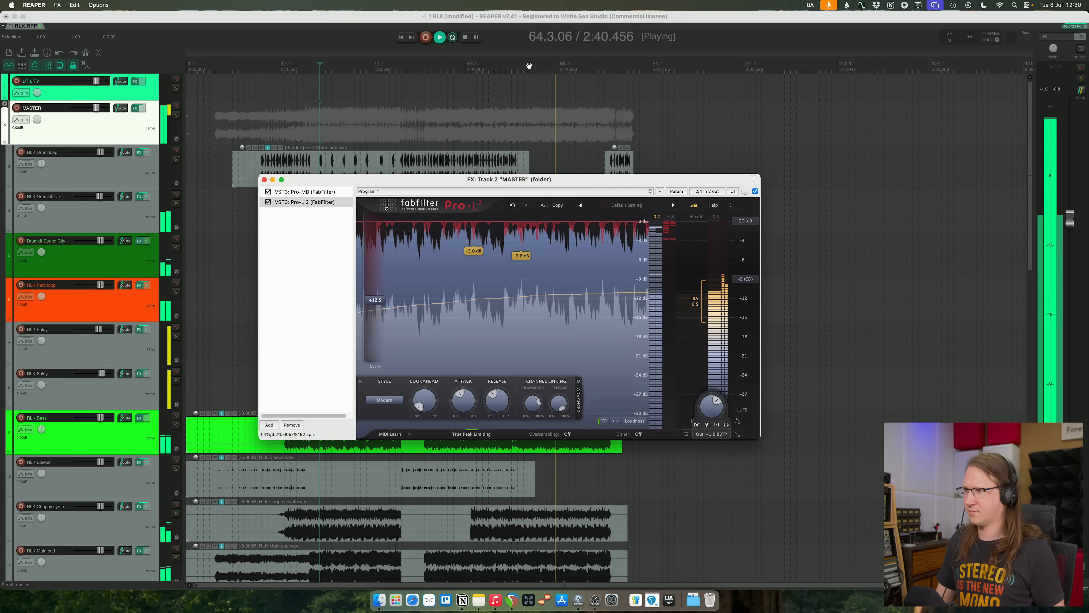
# - Toggle Space Replicator's safe headroom on and back off in the monitoring effects while checking playback
pyautogui.press('space')
pyautogui.click(1084, 26)
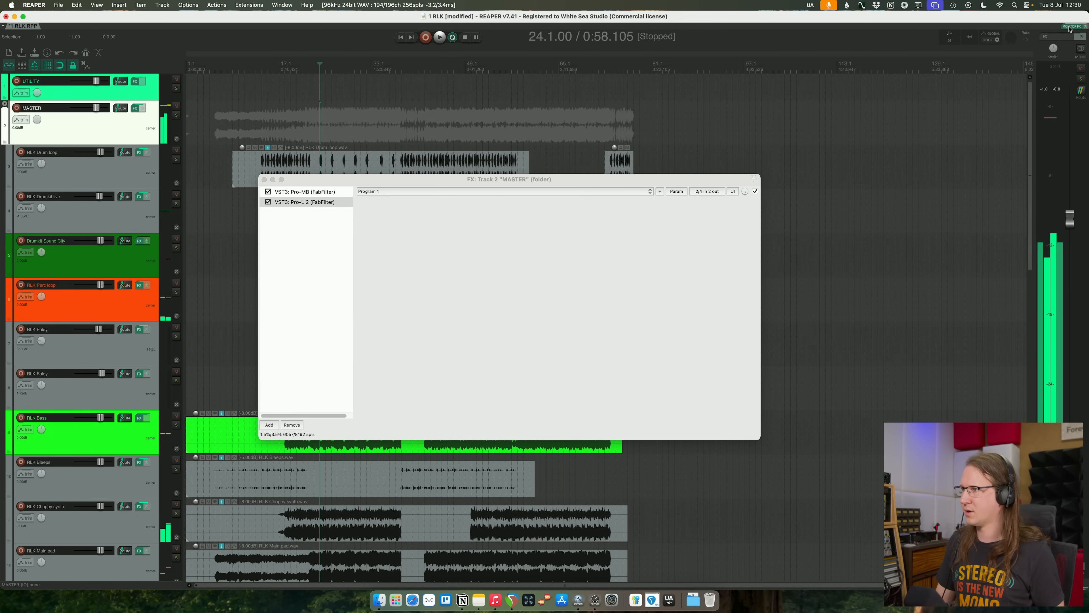
pyautogui.click(437, 447)
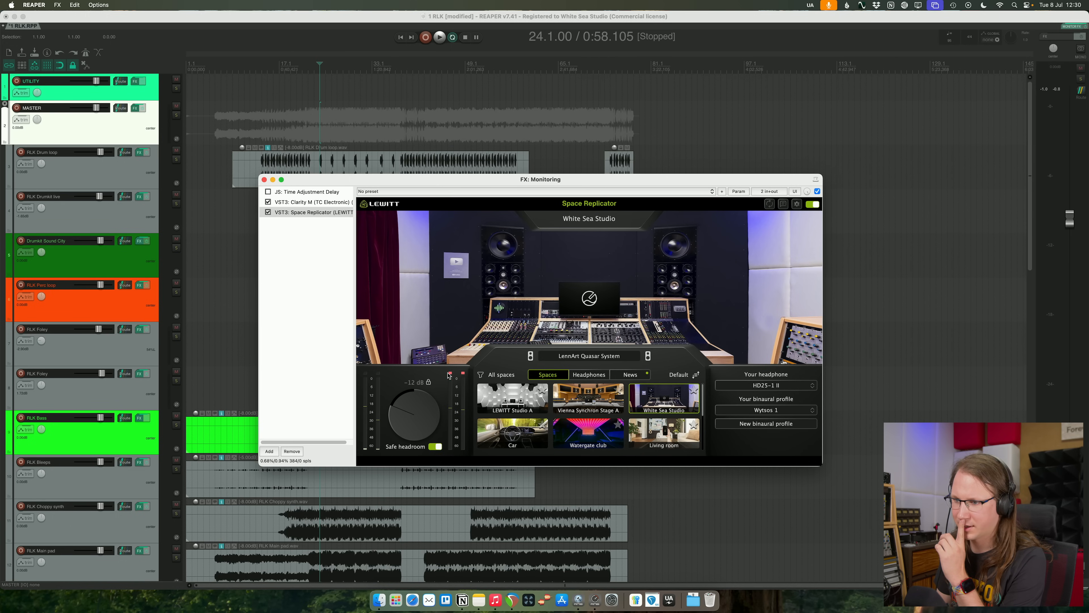
pyautogui.click(264, 180)
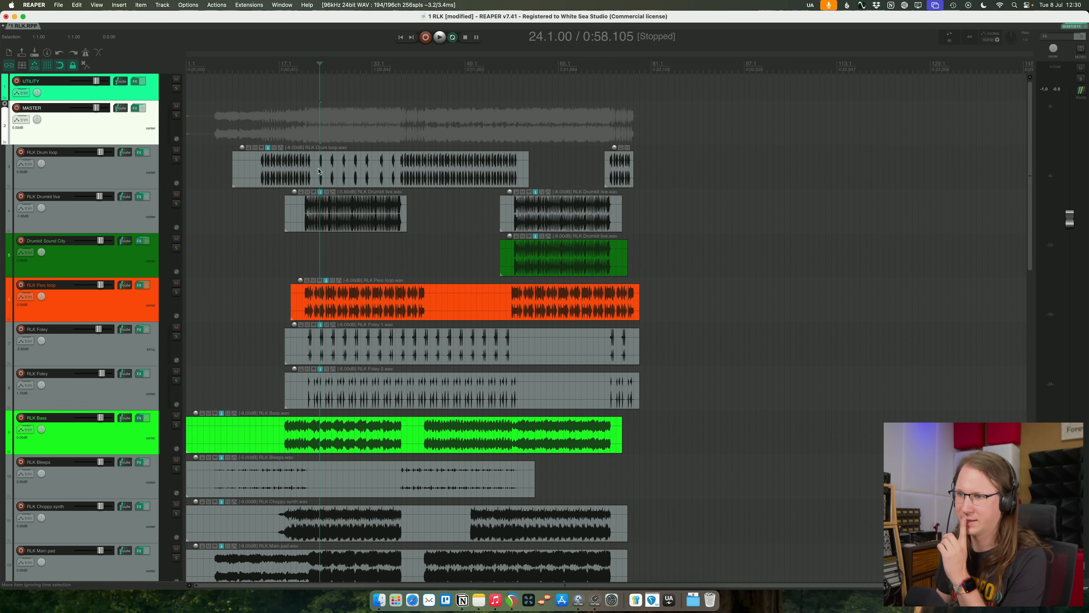
pyautogui.click(1074, 27)
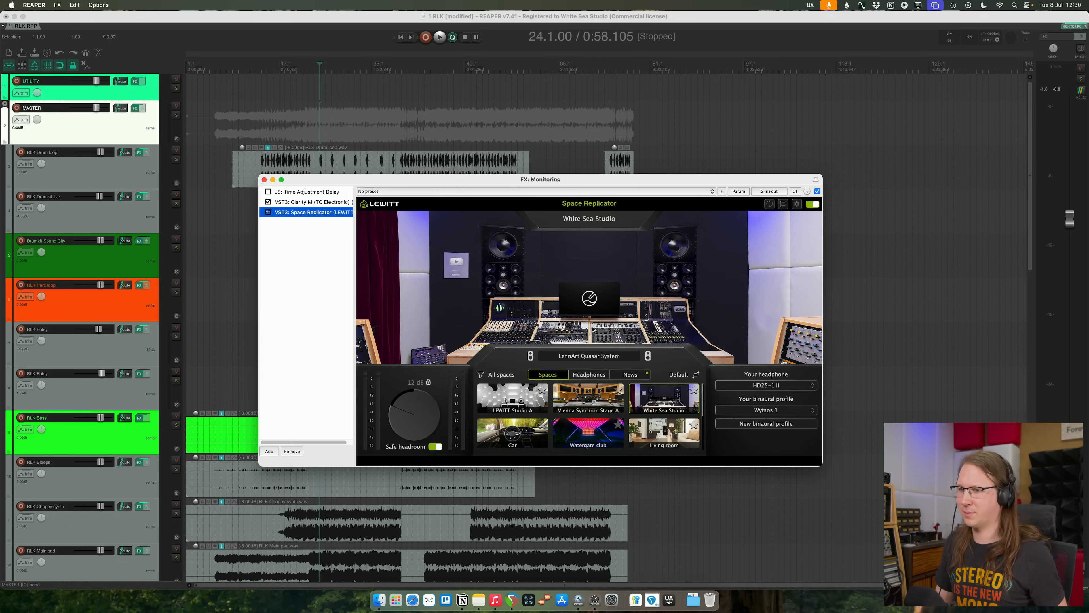
pyautogui.press('space')
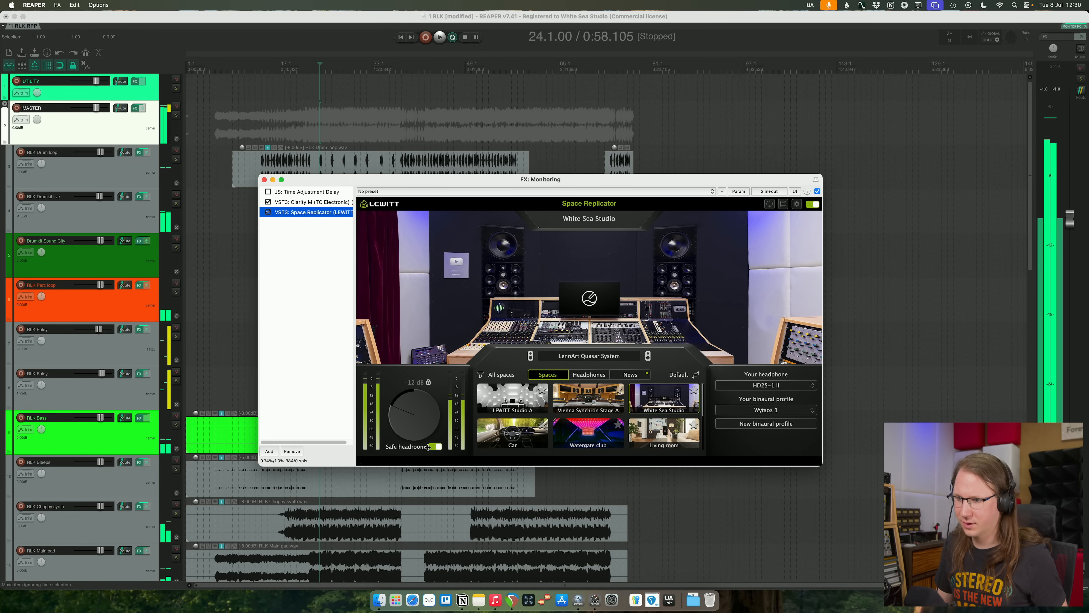
pyautogui.click(434, 447)
pyautogui.click(434, 447)
pyautogui.press('space')
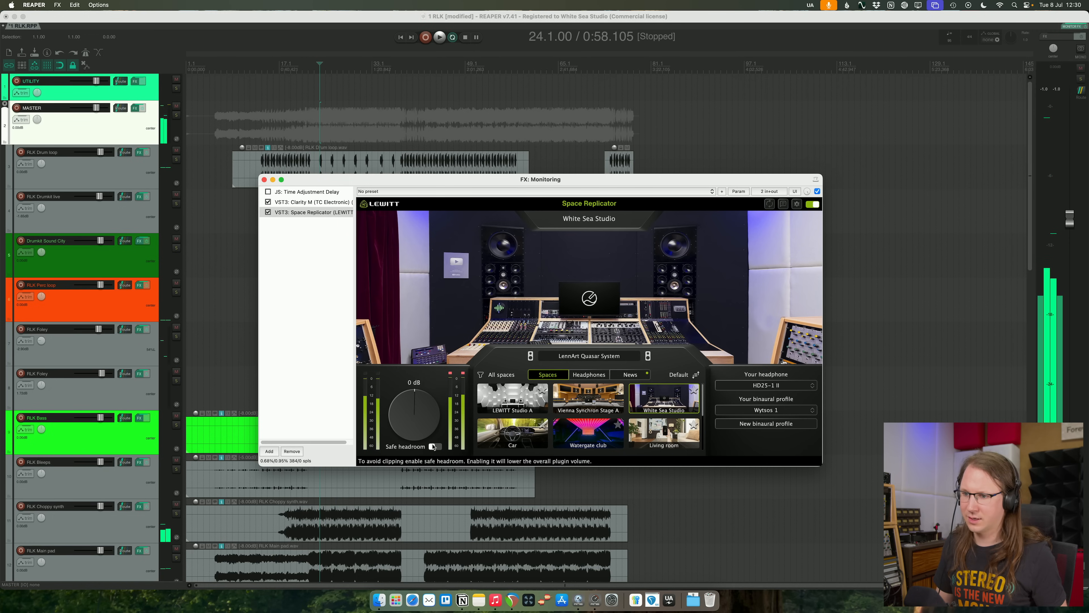
pyautogui.click(265, 180)
# - Replay the section and adjust the Pro-L 2 gain on the MASTER folder by ear
pyautogui.press('space')
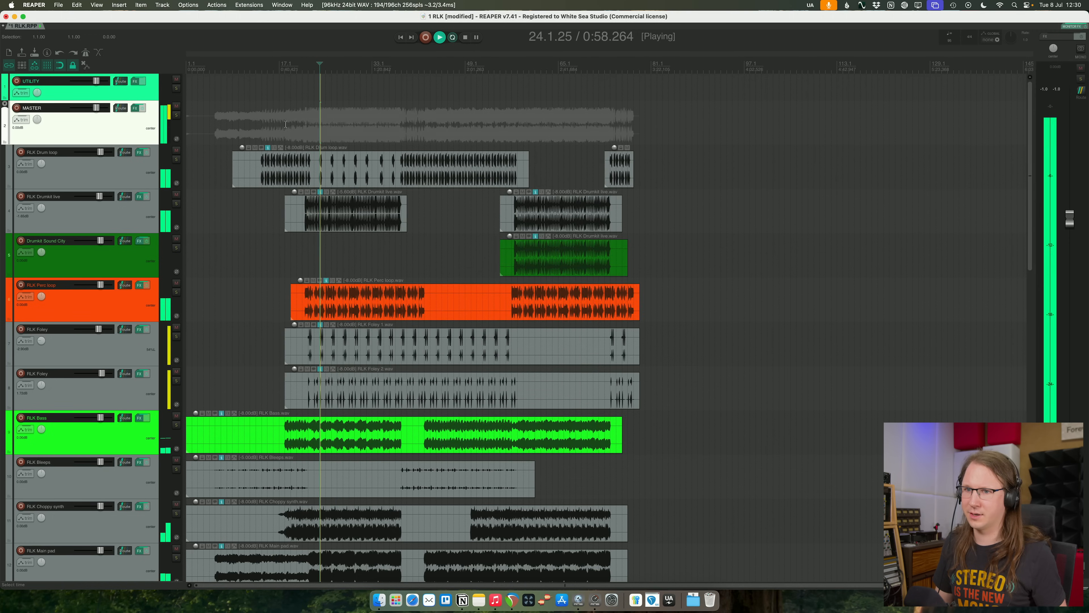
pyautogui.click(135, 108)
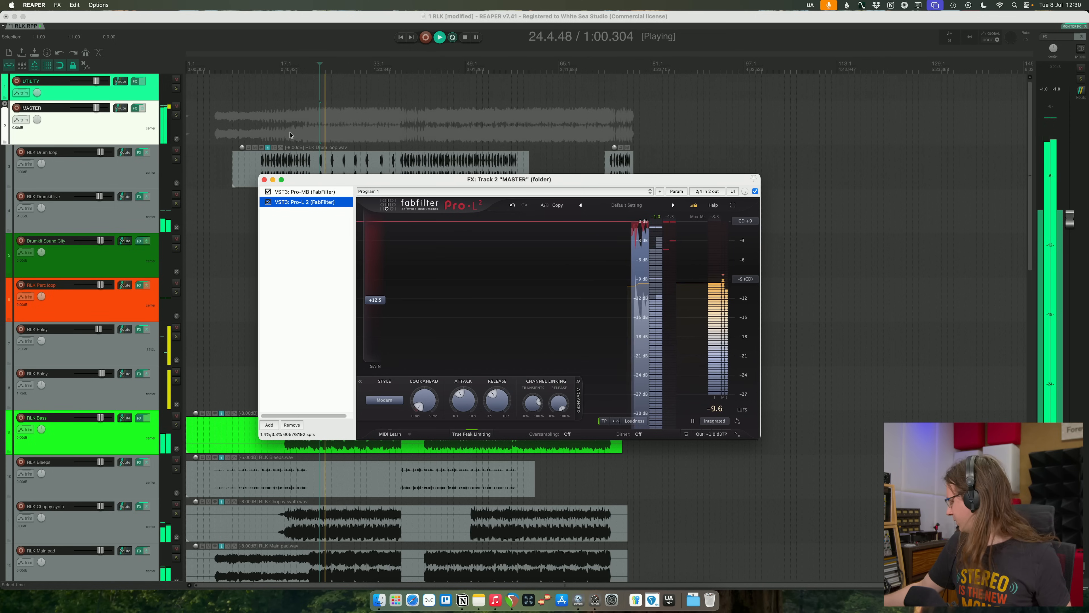
pyautogui.press('space')
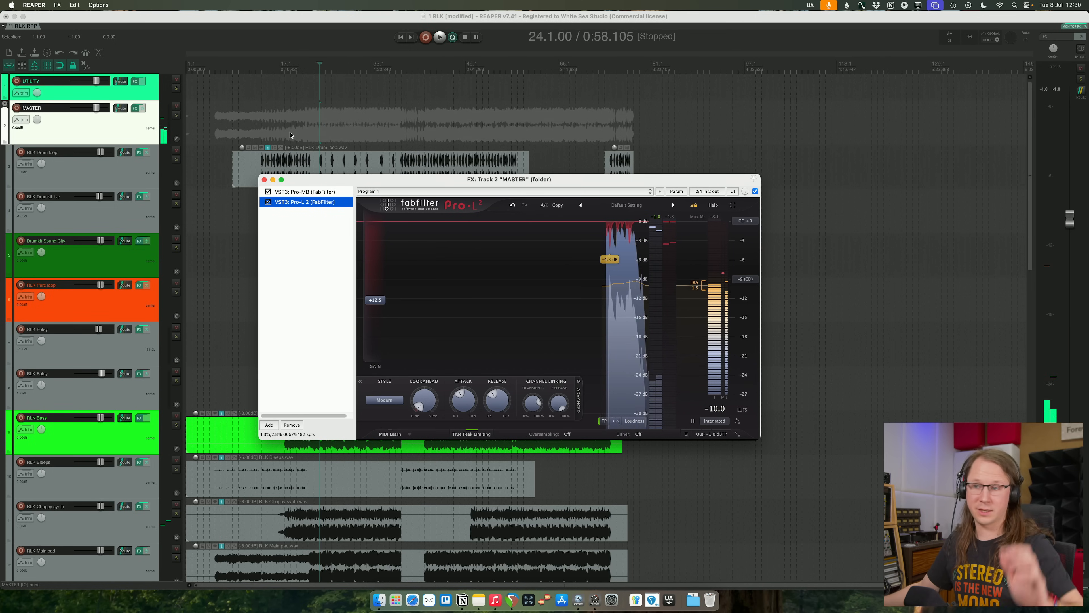
pyautogui.press('space')
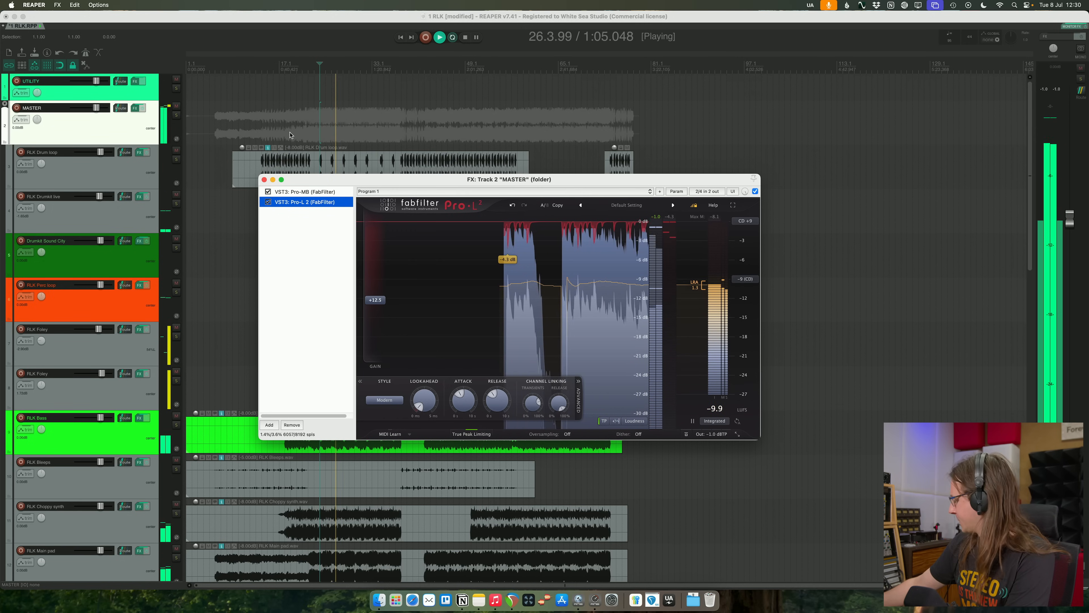
pyautogui.moveTo(382, 334); pyautogui.dragTo(378, 319)
pyautogui.click(264, 180)
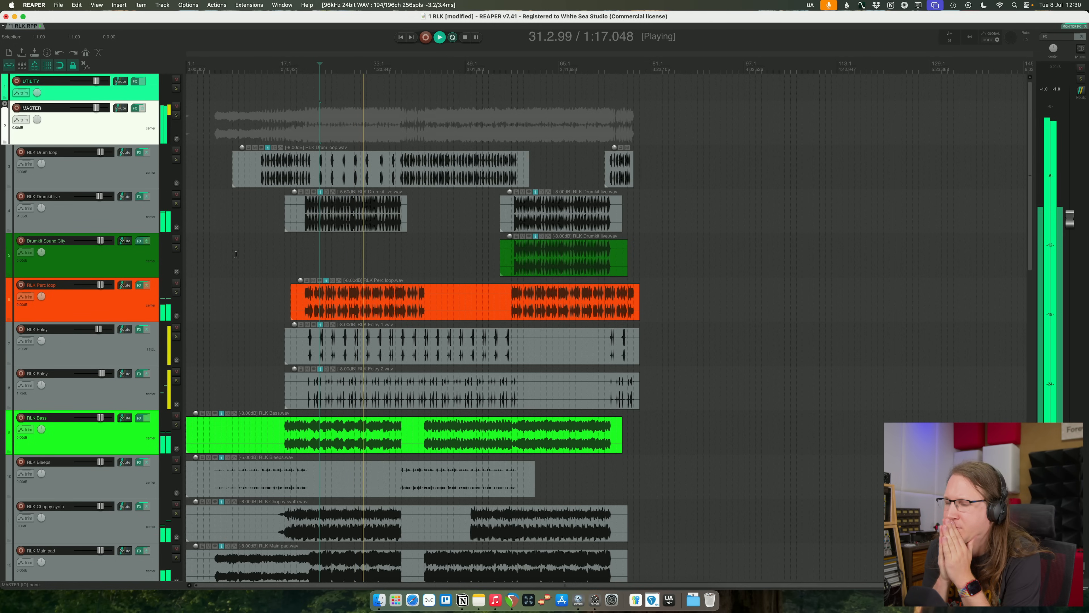
# - Mute the Vocals folder to hear the instrumental tracks alone during playback
pyautogui.scroll(-10, 176, 279)
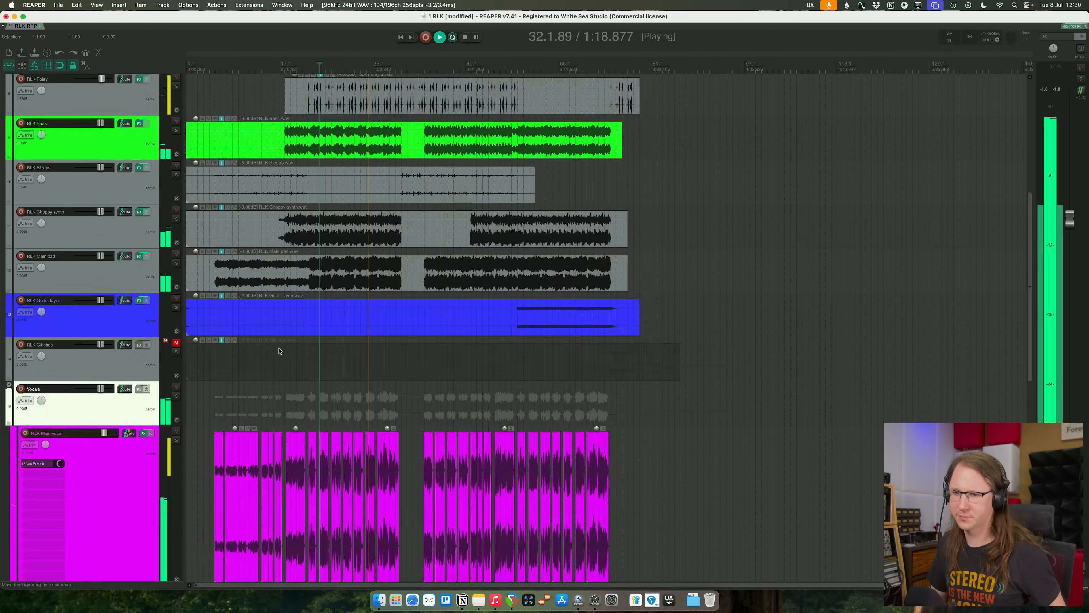
pyautogui.scroll(6, 176, 278)
pyautogui.scroll(-11, 176, 279)
pyautogui.scroll(2, 178, 152)
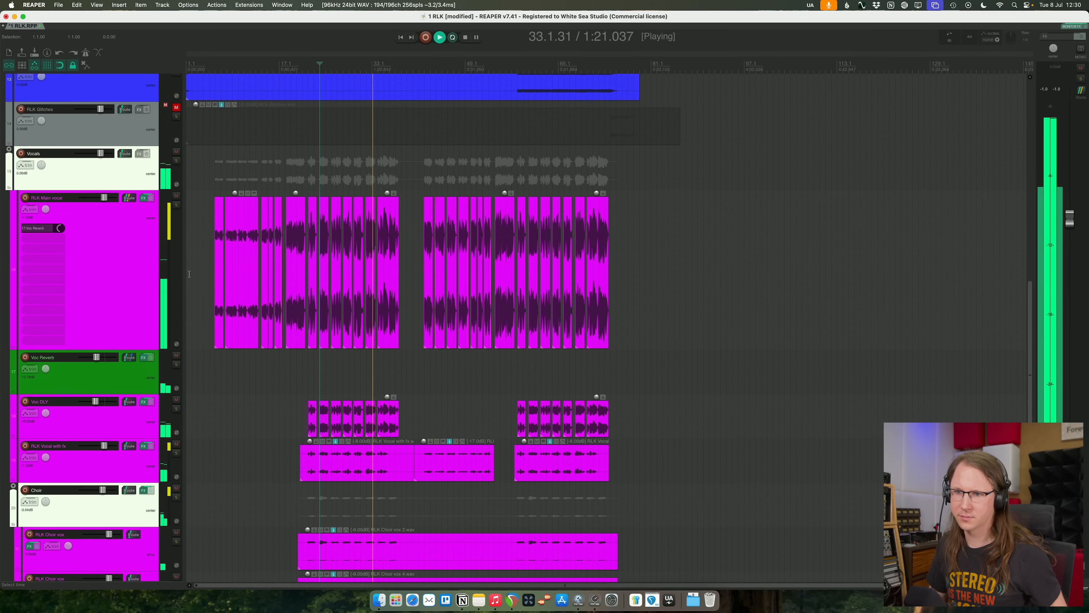
pyautogui.click(305, 146)
pyautogui.scroll(10, 291, 193)
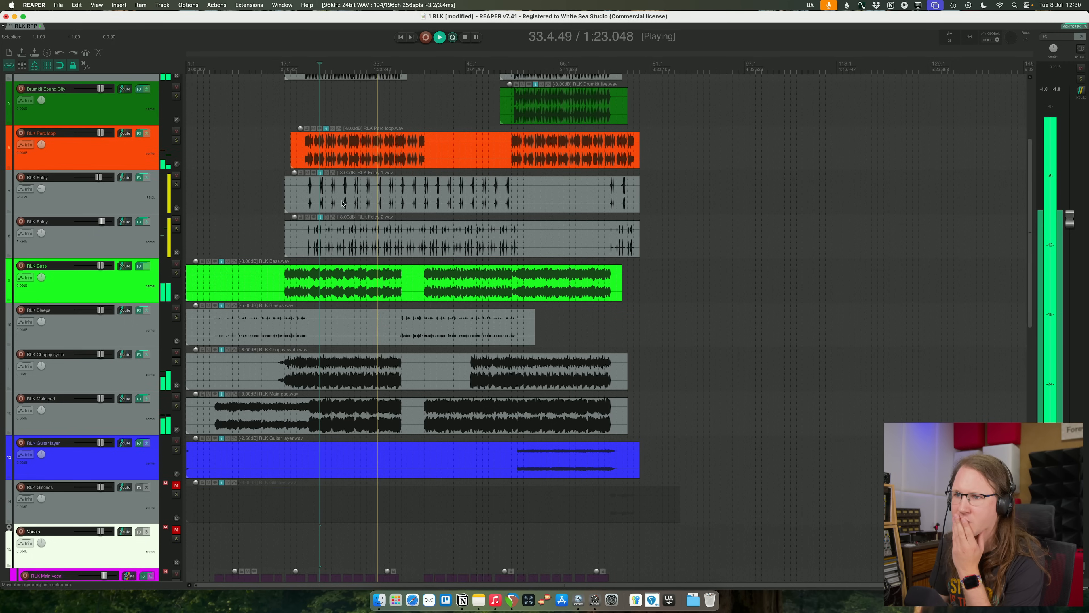
pyautogui.scroll(2, 279, 224)
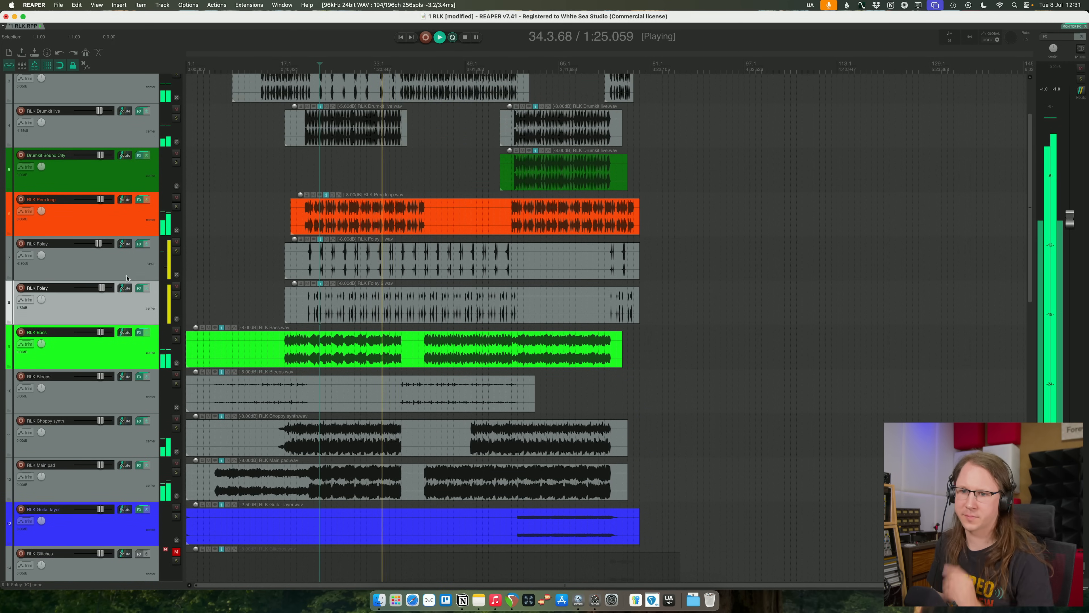
# - Mute both RLK Foley tracks together while the song plays
pyautogui.click(130, 313)
pyautogui.keyDown('shift'); pyautogui.click(122, 268); pyautogui.keyUp('shift')
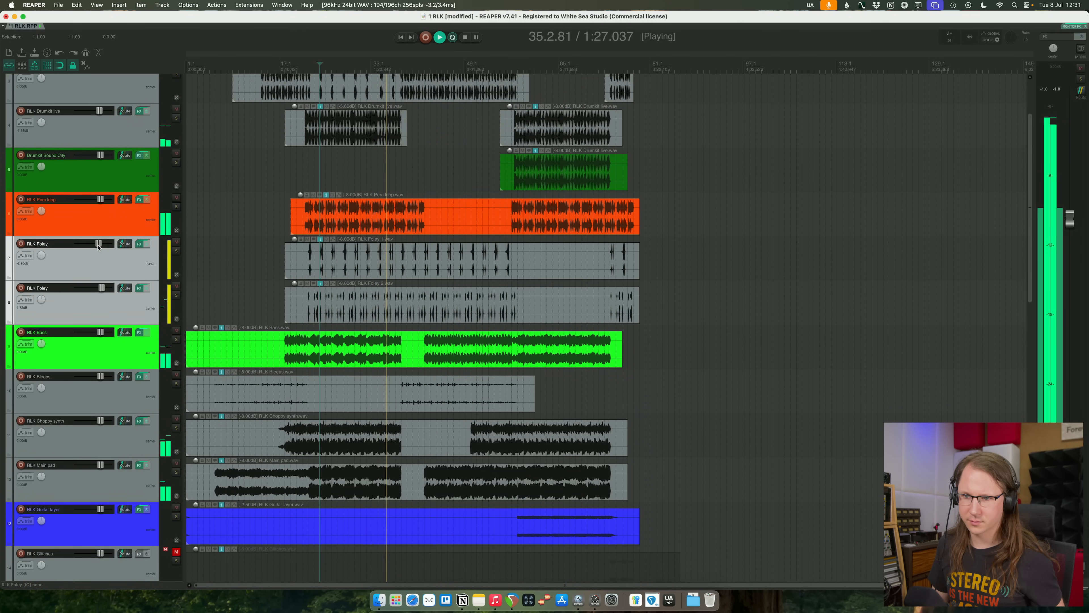
pyautogui.click(176, 243)
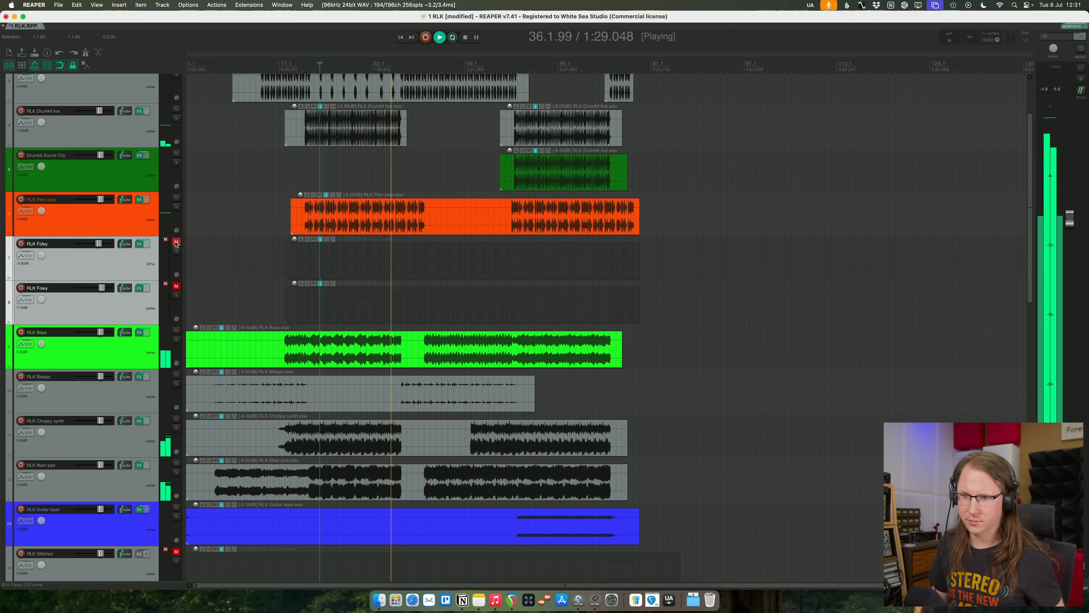
# - Check the RLK Perc loop by muting and unmuting it, and reduce the high-shelf boost in its Pro-Q 4
pyautogui.click(171, 217)
pyautogui.click(176, 197)
pyautogui.click(177, 197)
pyautogui.click(139, 199)
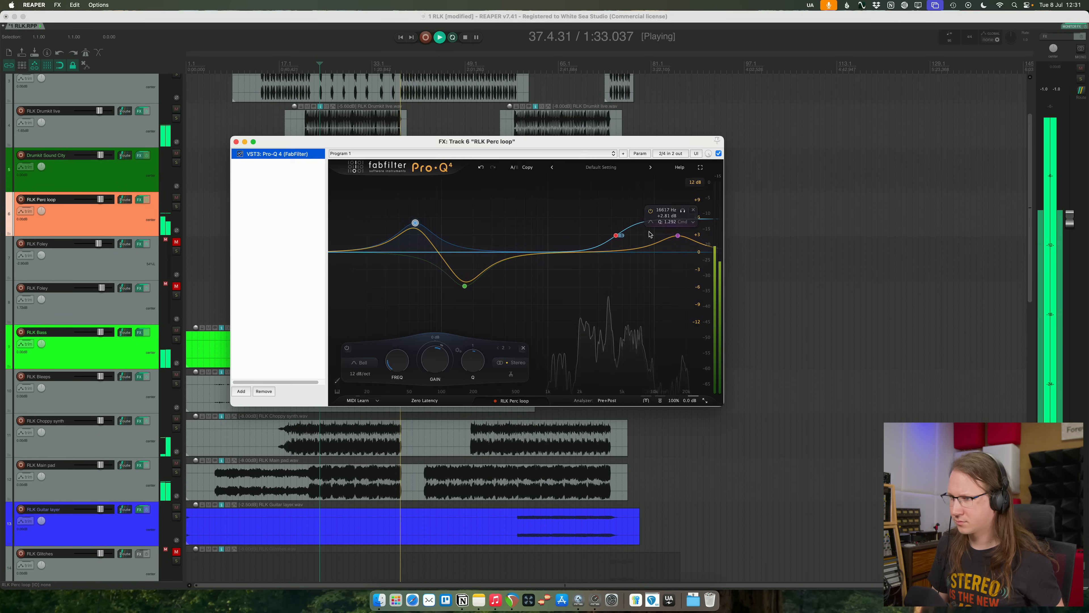
pyautogui.moveTo(615, 242); pyautogui.dragTo(616, 246)
# - Lower the RLK Perc loop's track volume slightly in two passes, replaying the section to judge it
pyautogui.moveTo(101, 199); pyautogui.dragTo(99, 199)
pyautogui.click(236, 141)
pyautogui.press('space')
pyautogui.press('space')
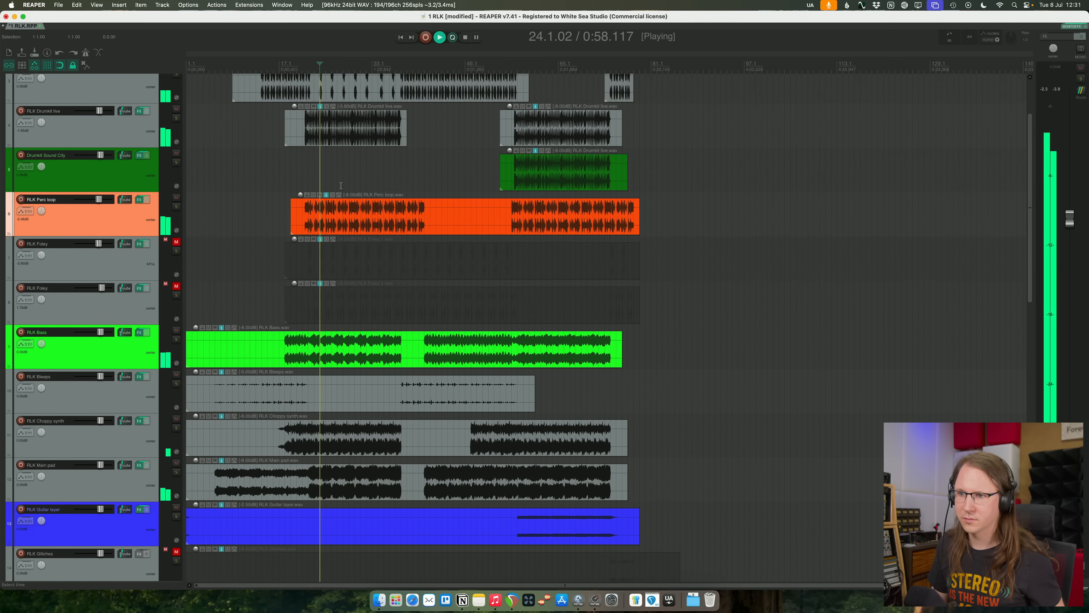
pyautogui.moveTo(98, 200); pyautogui.dragTo(98, 199)
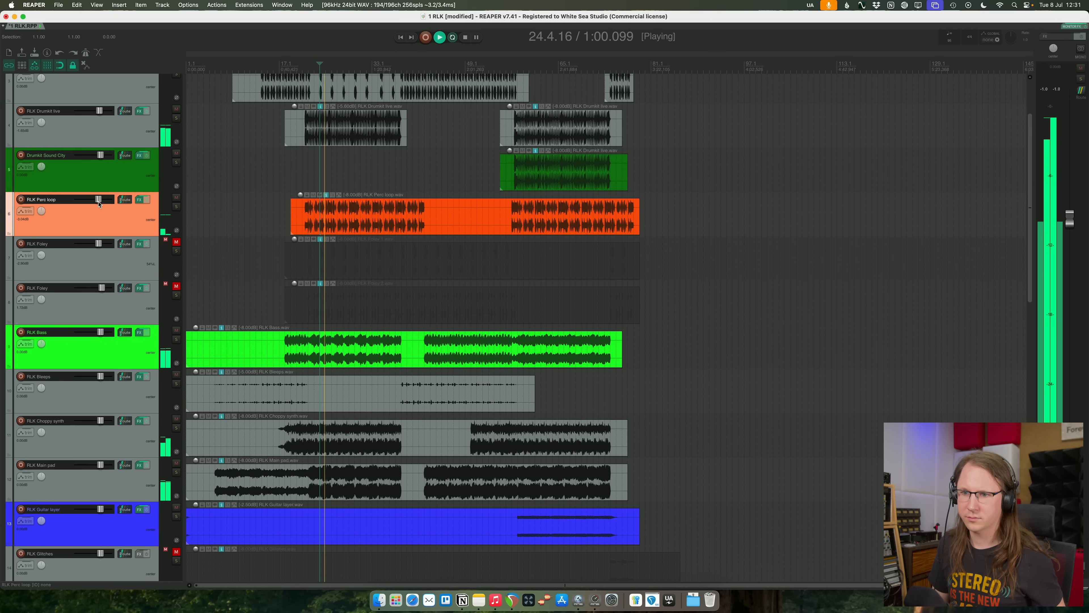
# - Unmute both RLK Foley tracks together
pyautogui.click(148, 268)
pyautogui.keyDown('shift'); pyautogui.click(155, 309); pyautogui.keyUp('shift')
pyautogui.press('F5')
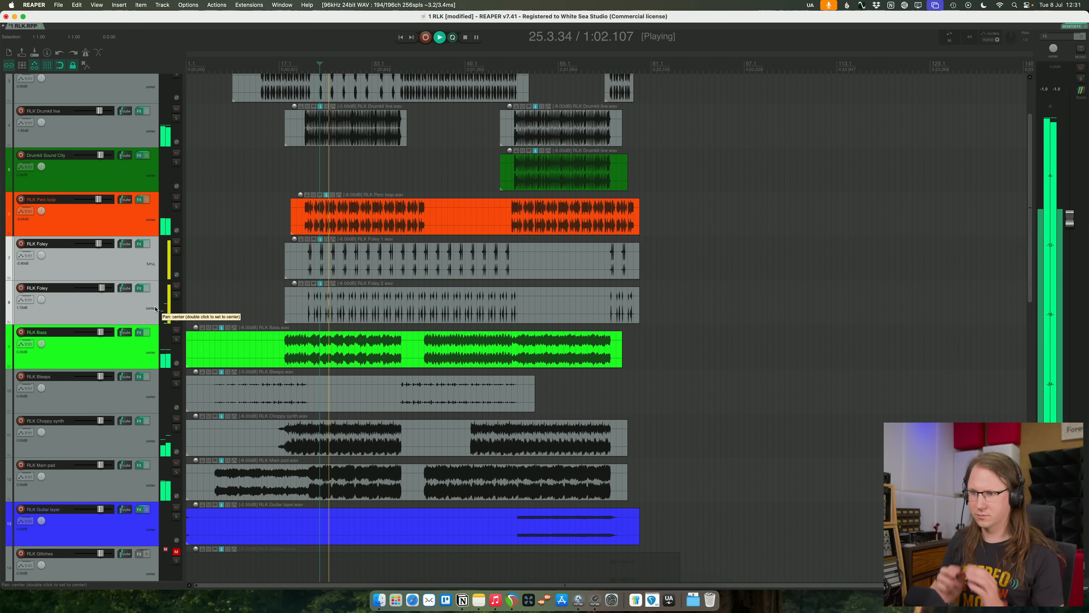
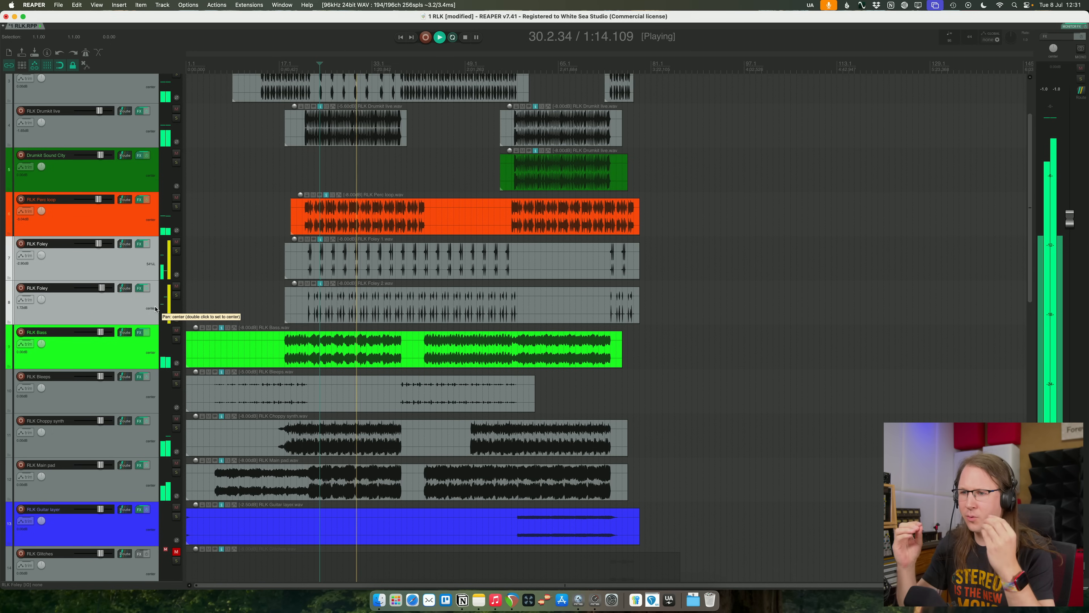
# - Audition the lowest band alone in the MASTER folder's Pro-MB, then close the plugin and stop playback
pyautogui.scroll(3, 148, 121)
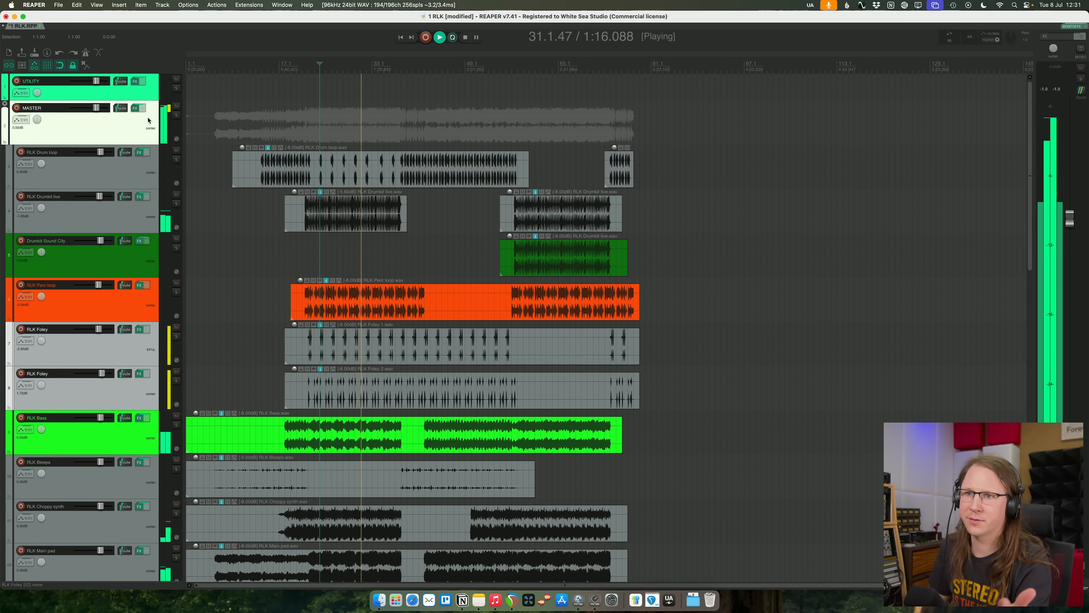
pyautogui.click(135, 108)
pyautogui.click(305, 191)
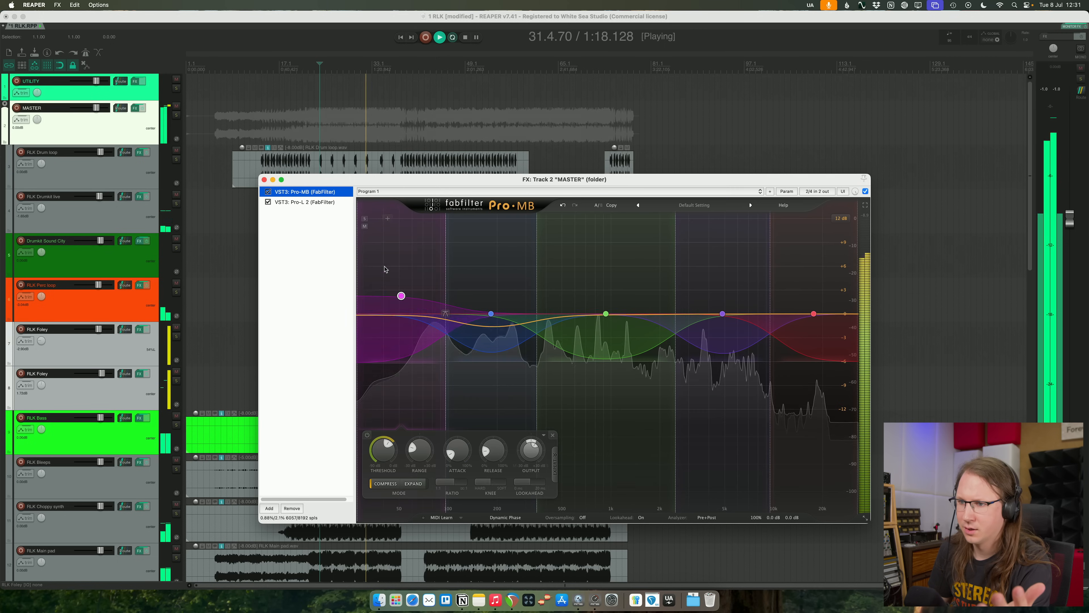
pyautogui.click(365, 219)
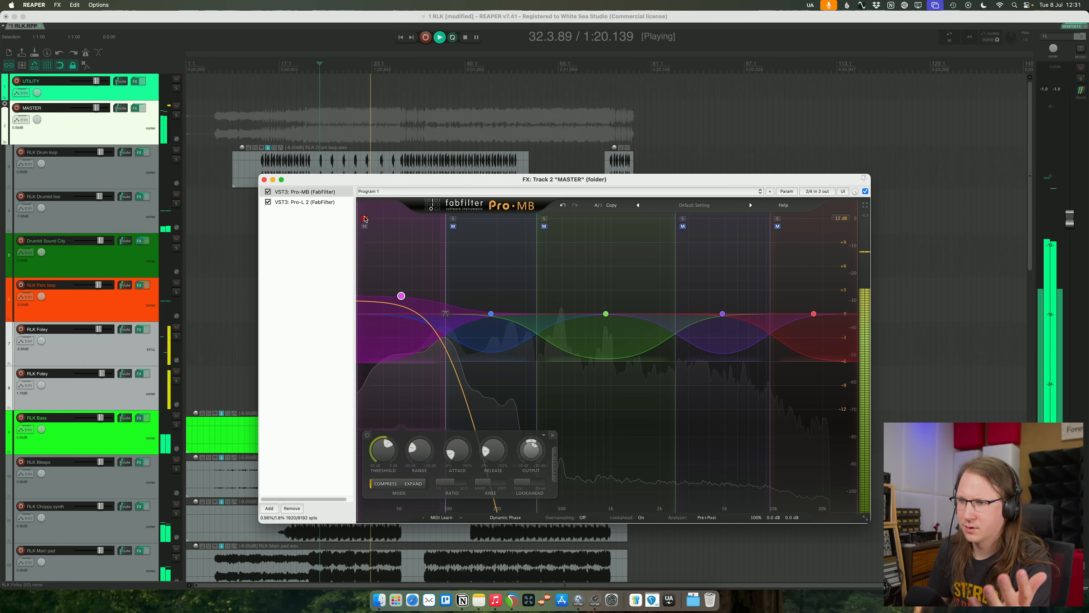
pyautogui.click(365, 219)
pyautogui.click(264, 180)
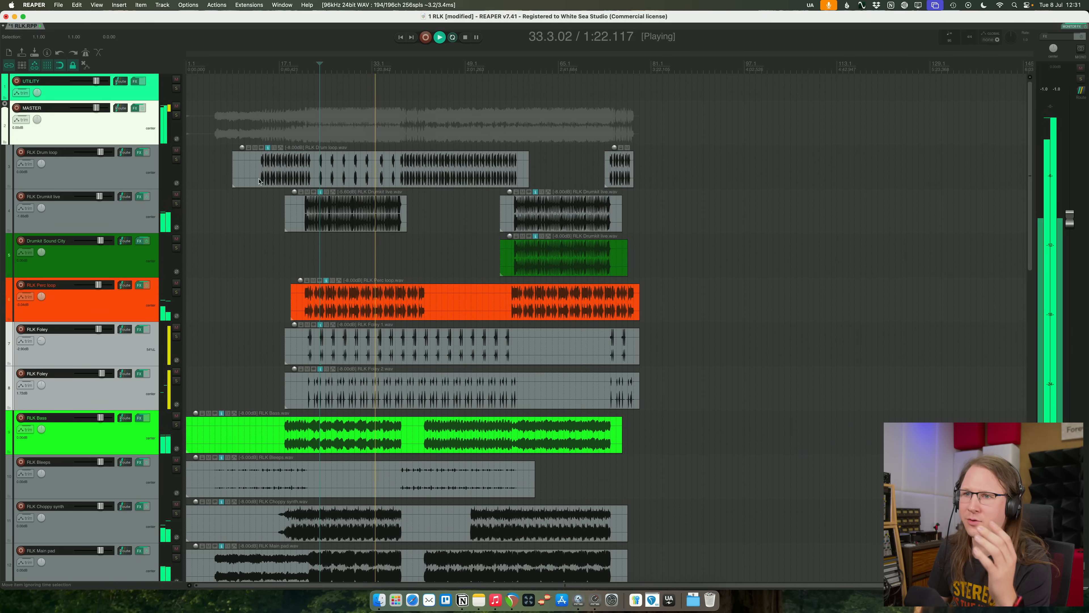
pyautogui.press('space')
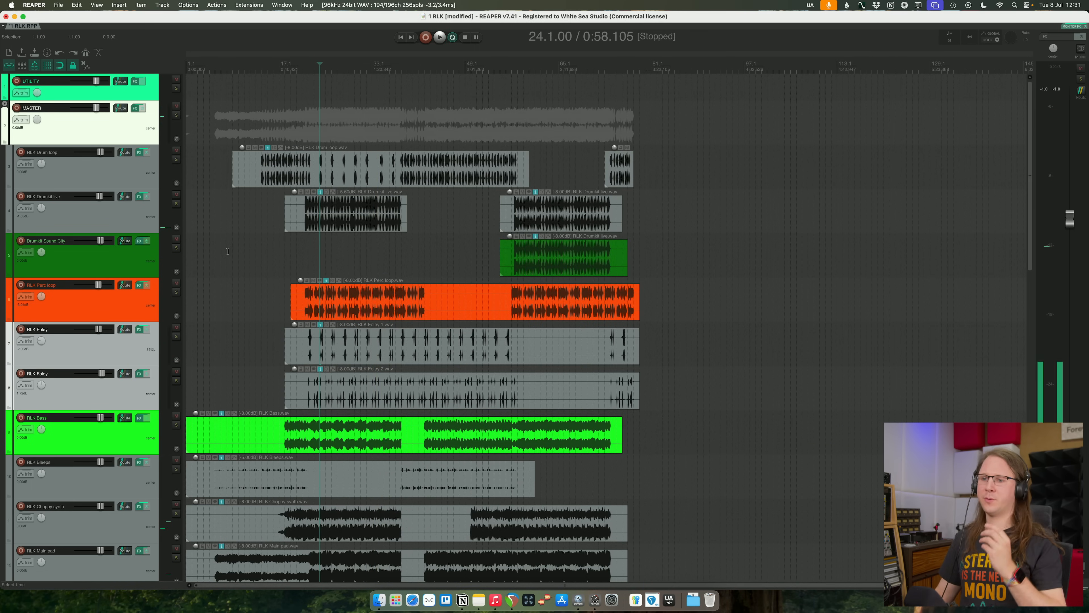
# - Solo the RLK Drumkit live, RLK Drum loop, RLK Perc loop and RLK Bass tracks and play the section
pyautogui.click(177, 203)
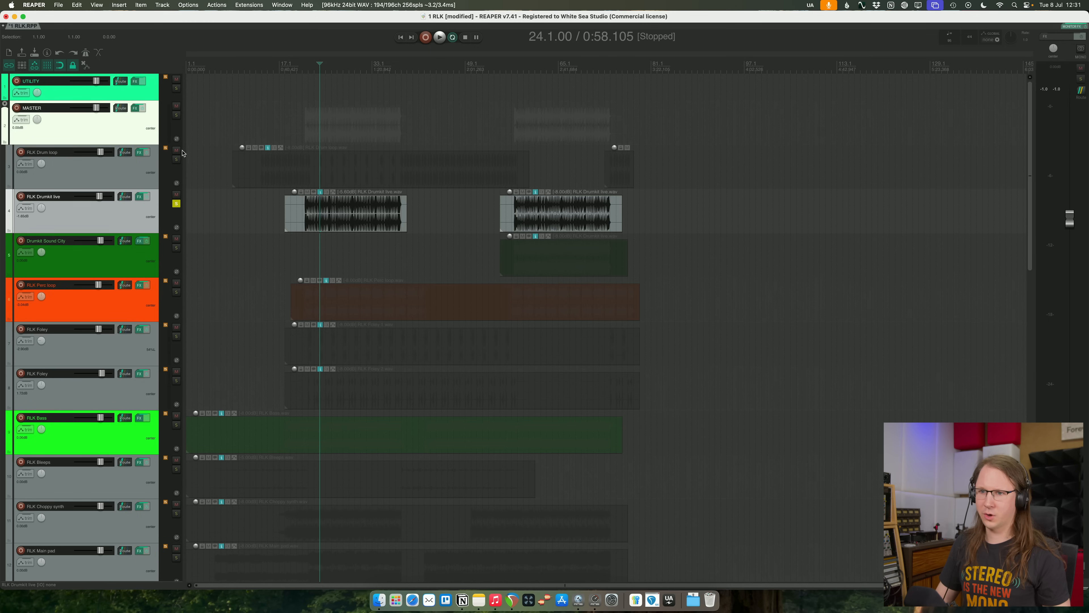
pyautogui.click(176, 160)
pyautogui.click(176, 292)
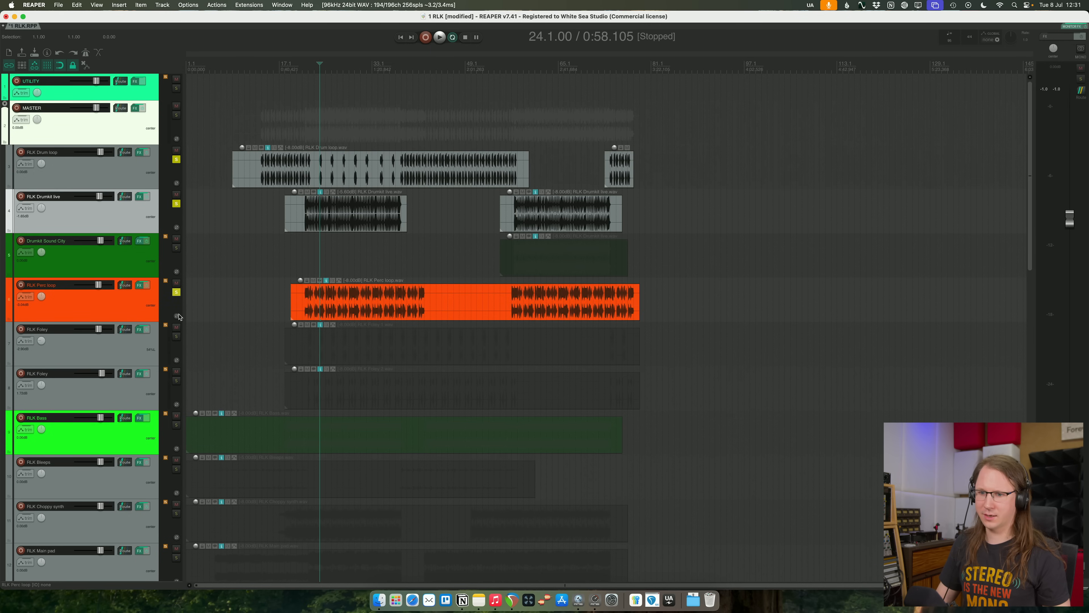
pyautogui.click(176, 425)
pyautogui.press('space')
pyautogui.scroll(5, 567, 256)
pyautogui.scroll(3, 566, 256)
pyautogui.scroll(-5, 566, 256)
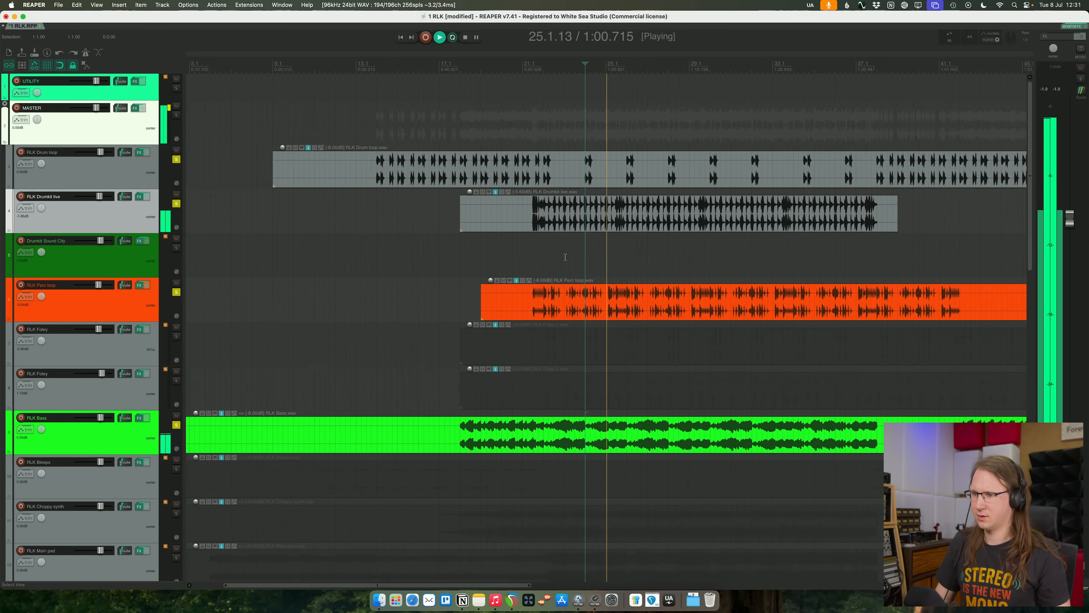
# - Unsolo RLK Bass and switch RLK Perc loop's solo off and on to compare it against the drums
pyautogui.click(176, 424)
pyautogui.scroll(-3, 362, 266)
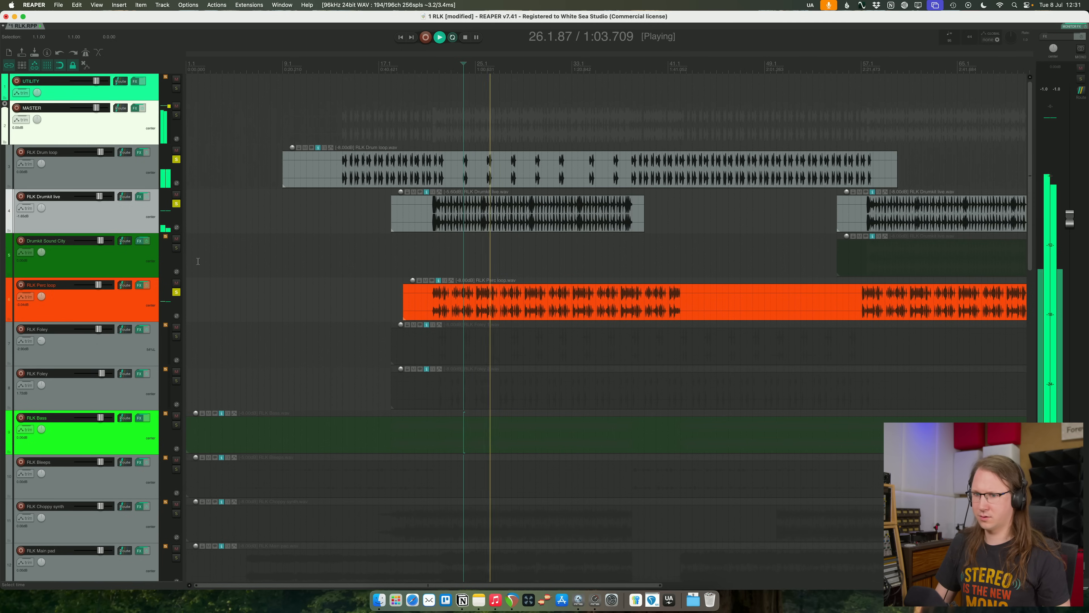
pyautogui.click(176, 292)
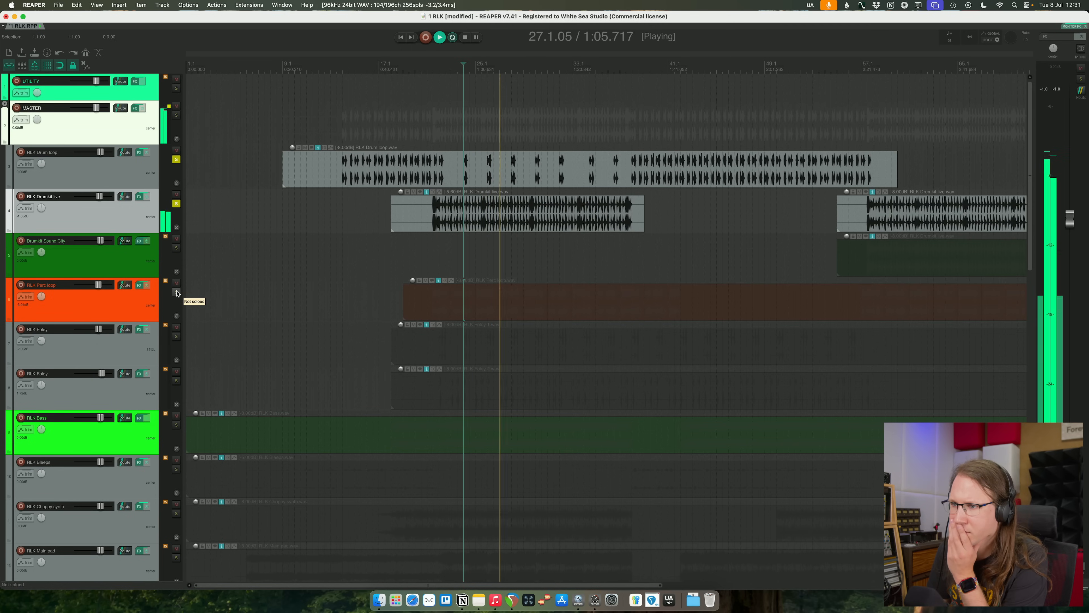
pyautogui.click(176, 293)
pyautogui.click(176, 292)
pyautogui.click(176, 292)
pyautogui.click(164, 318)
pyautogui.click(273, 306)
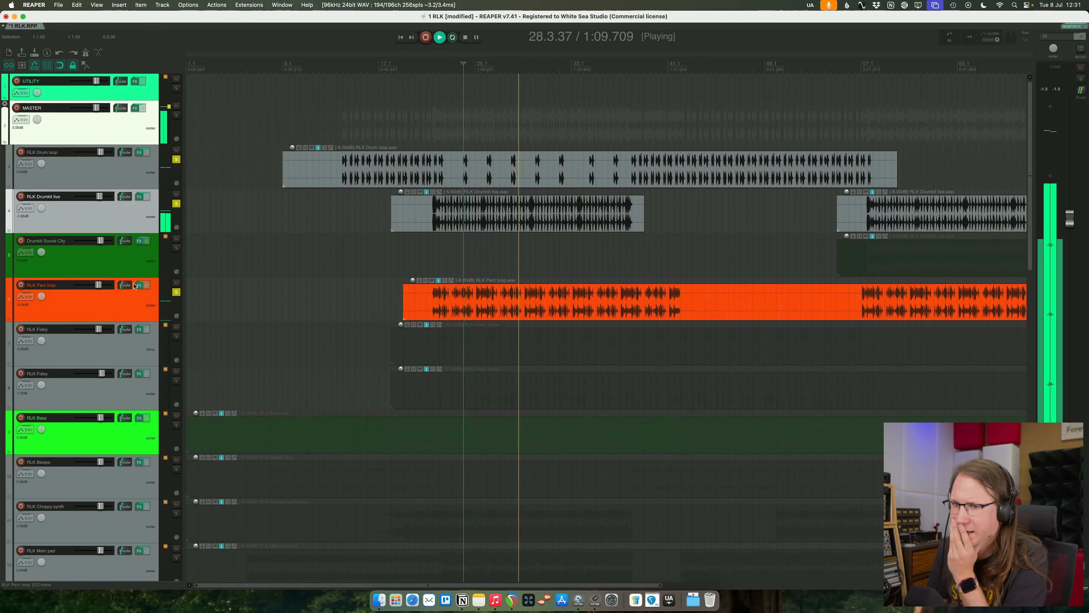
# - Add a 12 dB/oct low-cut band at about 67 Hz to the RLK Perc loop's Pro-Q 4
pyautogui.click(136, 284)
pyautogui.moveTo(415, 229); pyautogui.dragTo(412, 312)
pyautogui.click(360, 363)
pyautogui.click(363, 290)
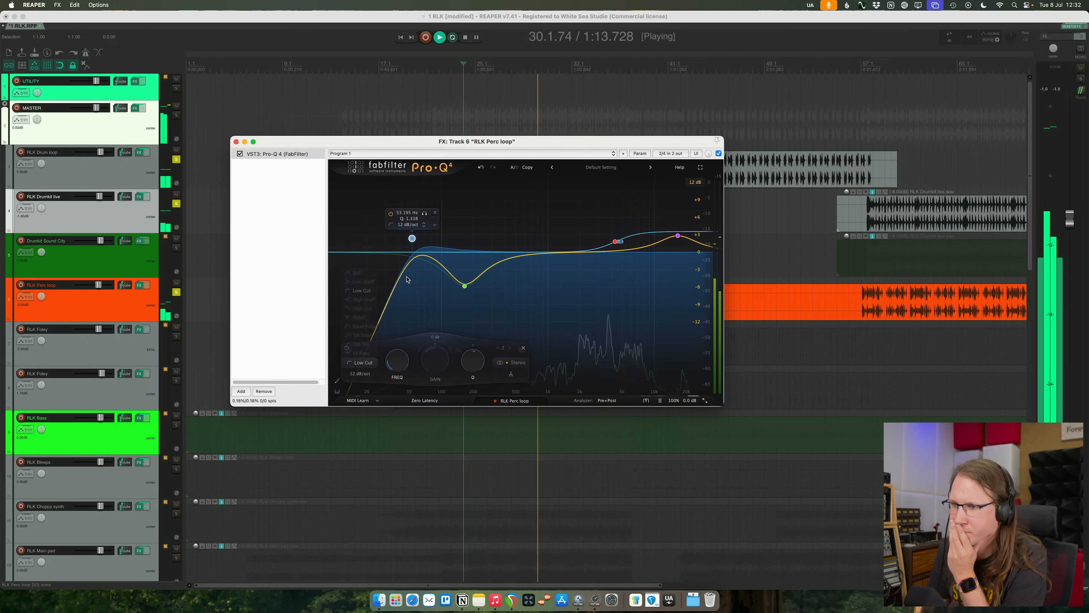
pyautogui.moveTo(413, 246)
pyautogui.mouseDown()
pyautogui.moveTo(454, 246)
pyautogui.moveTo(423, 248)
pyautogui.moveTo(425, 234)
pyautogui.mouseUp()
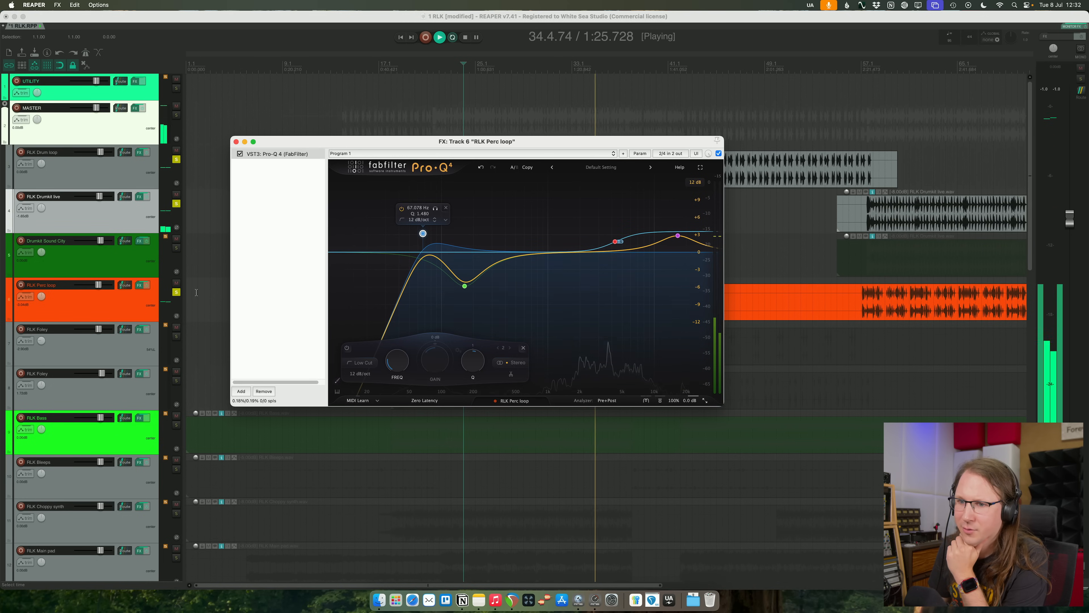
# - Steepen the Perc loop's low cut to 28.3 dB/oct and shift it to about 62 Hz with a Q of about 1.09
pyautogui.click(363, 374)
pyautogui.click(364, 336)
pyautogui.click(362, 376)
pyautogui.moveTo(363, 376); pyautogui.dragTo(370, 320)
pyautogui.moveTo(423, 234); pyautogui.dragTo(419, 248)
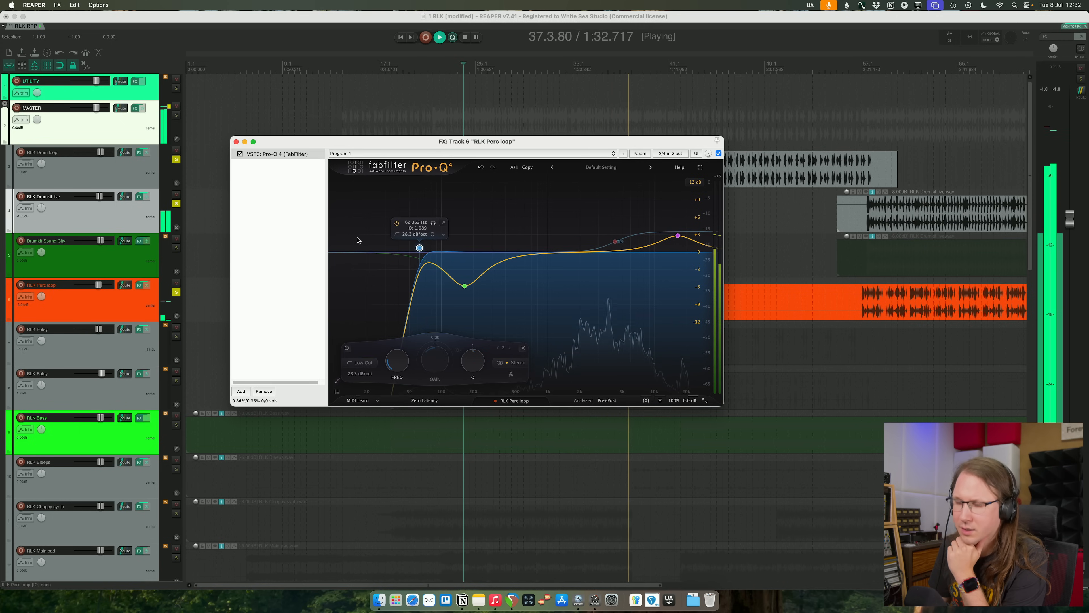
# - Close the Perc loop's EQ, unsolo RLK Perc loop and RLK Drumkit live, and play RLK Drum loop alone from 14.3
pyautogui.click(176, 292)
pyautogui.click(236, 142)
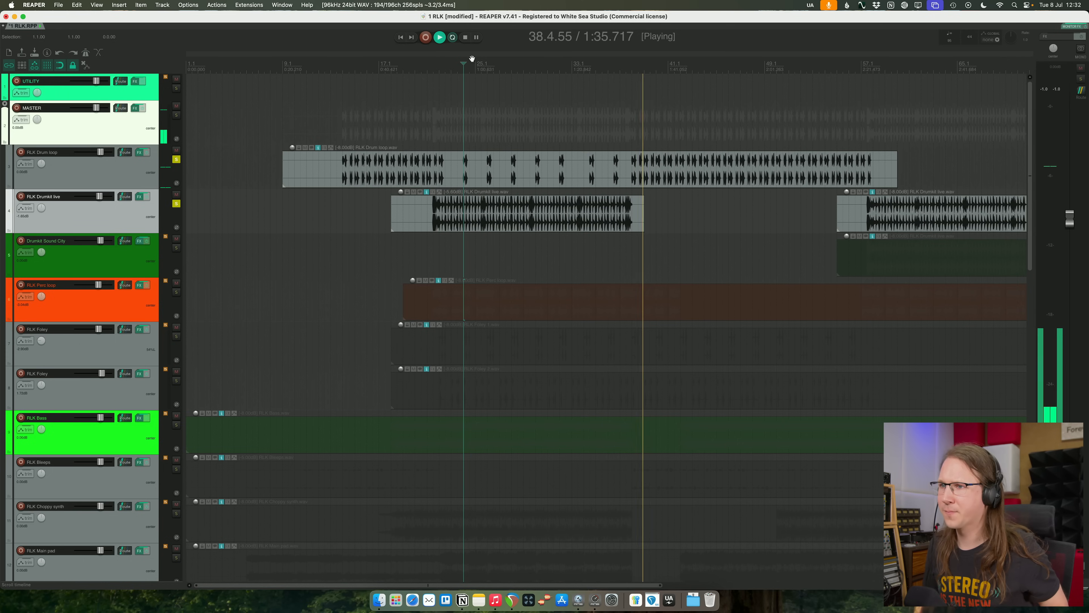
pyautogui.press('space')
pyautogui.click(346, 78)
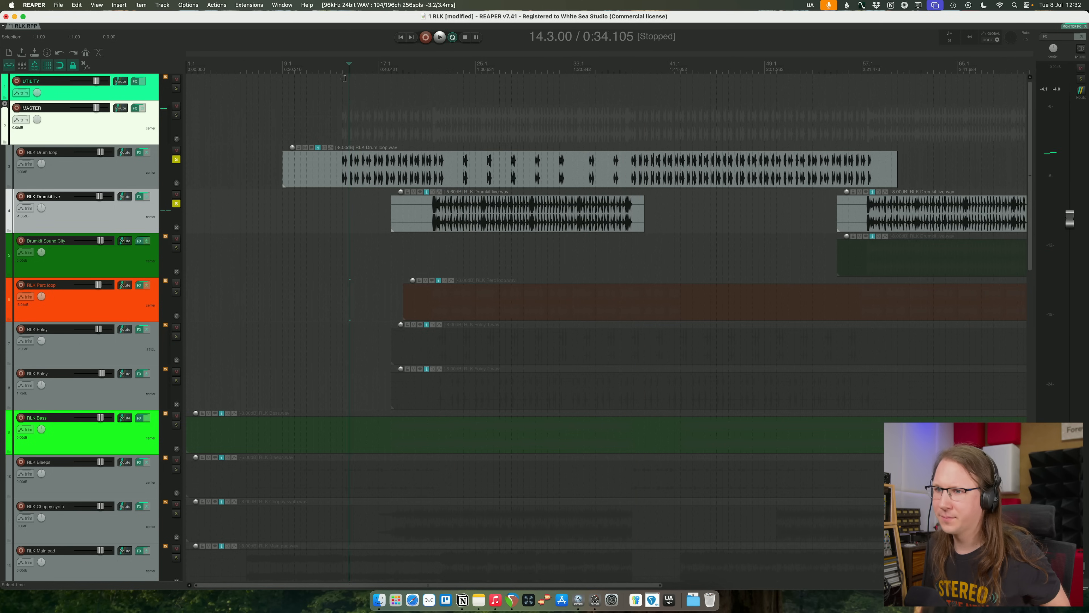
pyautogui.click(177, 203)
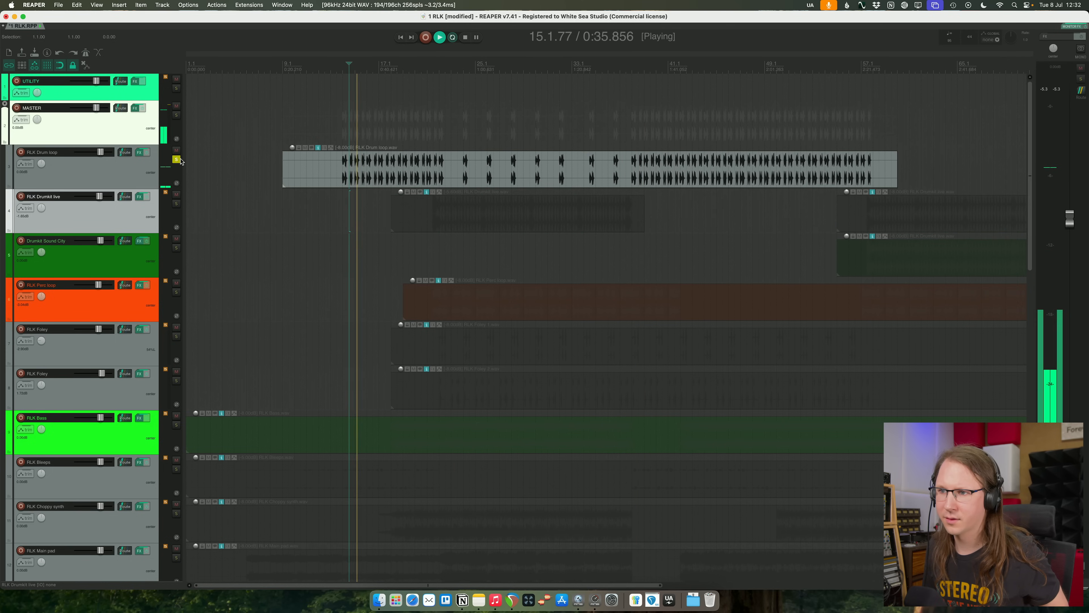
pyautogui.press('space')
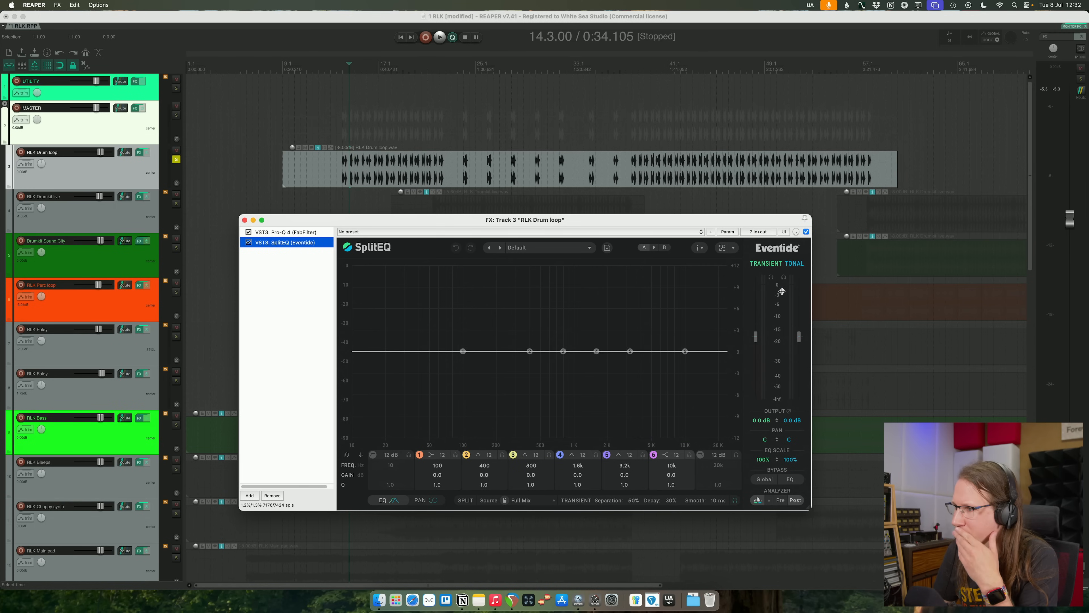
# - Set band 1 to 106 Hz in the RLK Drum loop's SplitEQ and audition only that band's tonal part
pyautogui.click(784, 278)
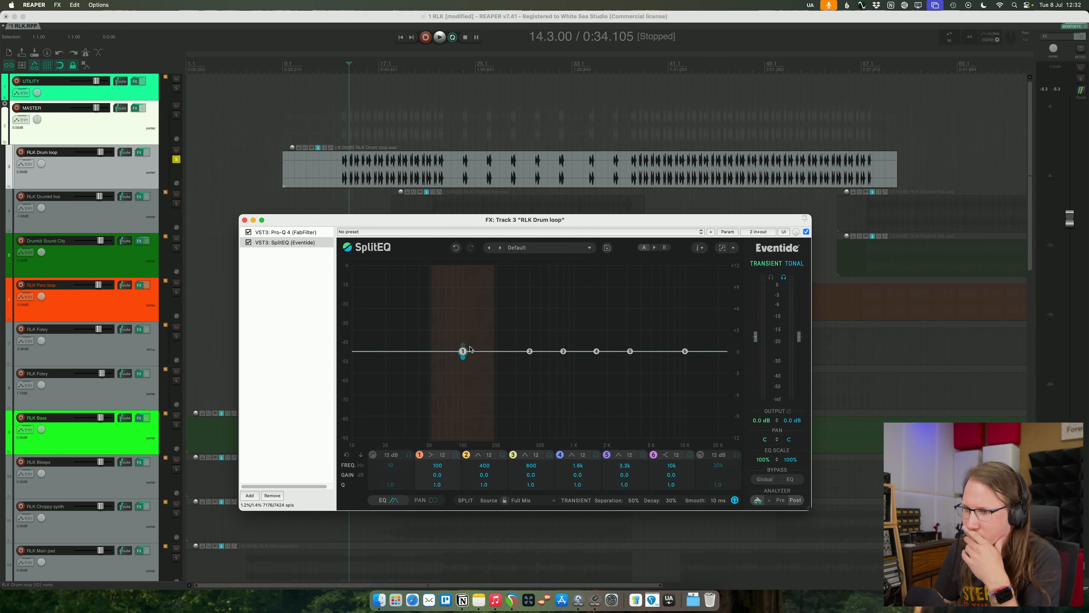
pyautogui.moveTo(463, 353); pyautogui.dragTo(465, 352)
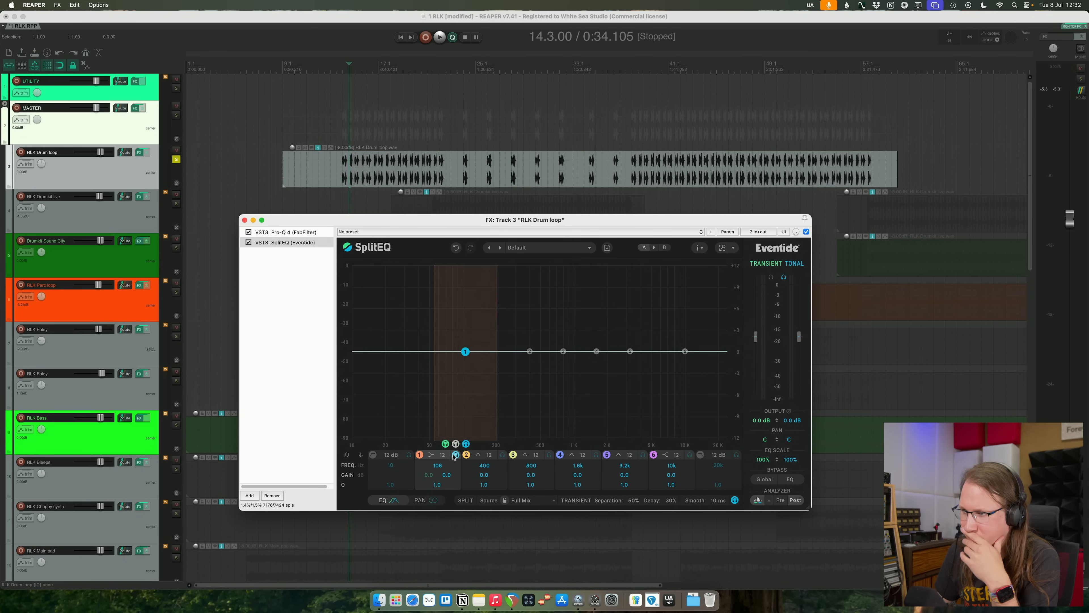
pyautogui.click(454, 457)
pyautogui.press('space')
pyautogui.press('space')
# - Set SplitEQ's source to Full Drum Set, with separation at 89% and decay at 26%, while listening to the tonal part
pyautogui.click(540, 501)
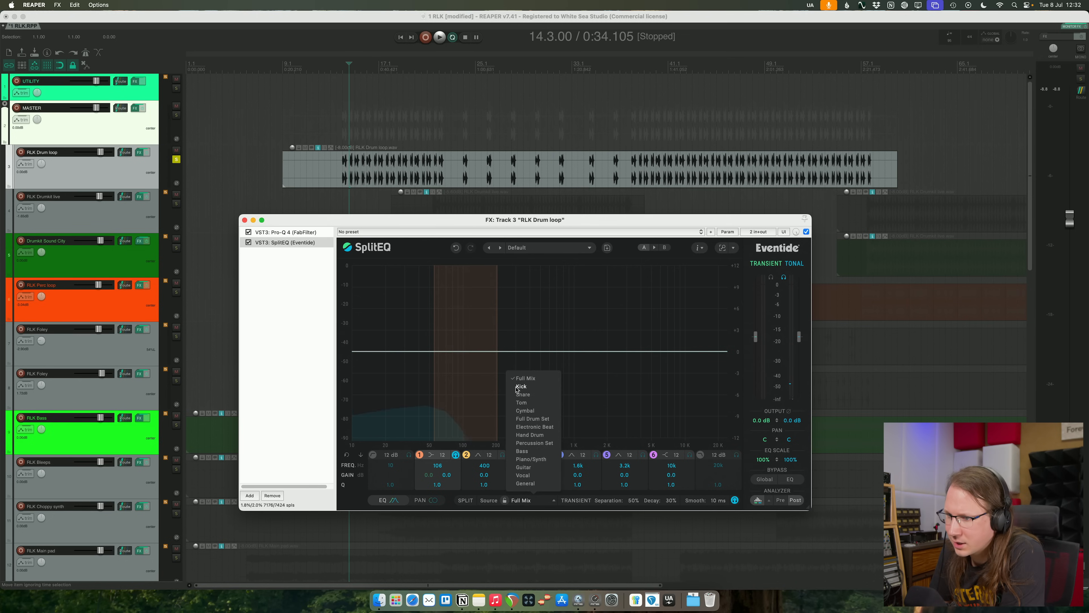
pyautogui.click(534, 419)
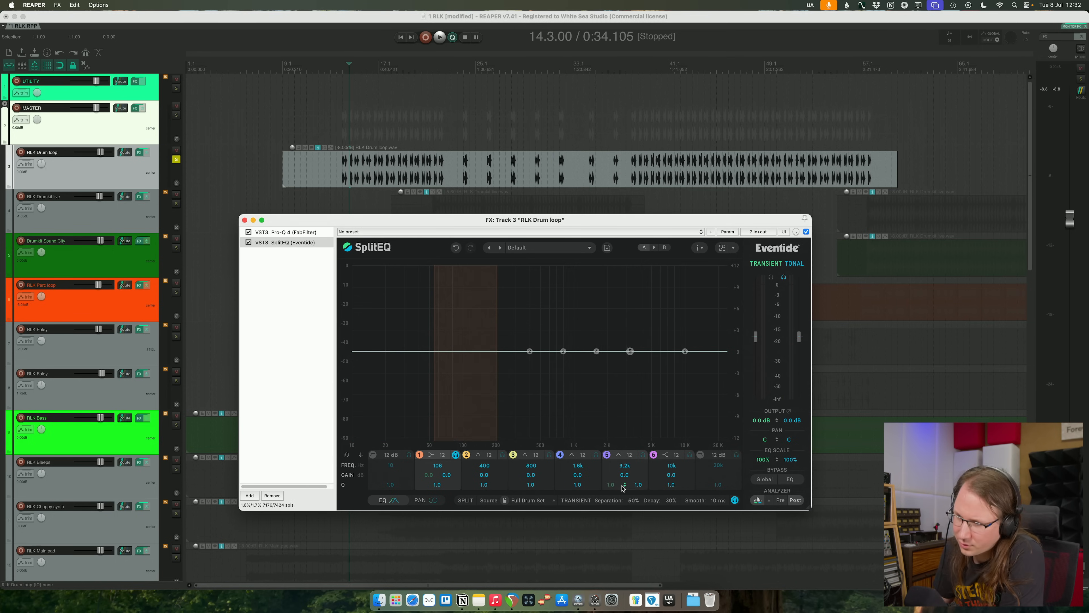
pyautogui.press('space')
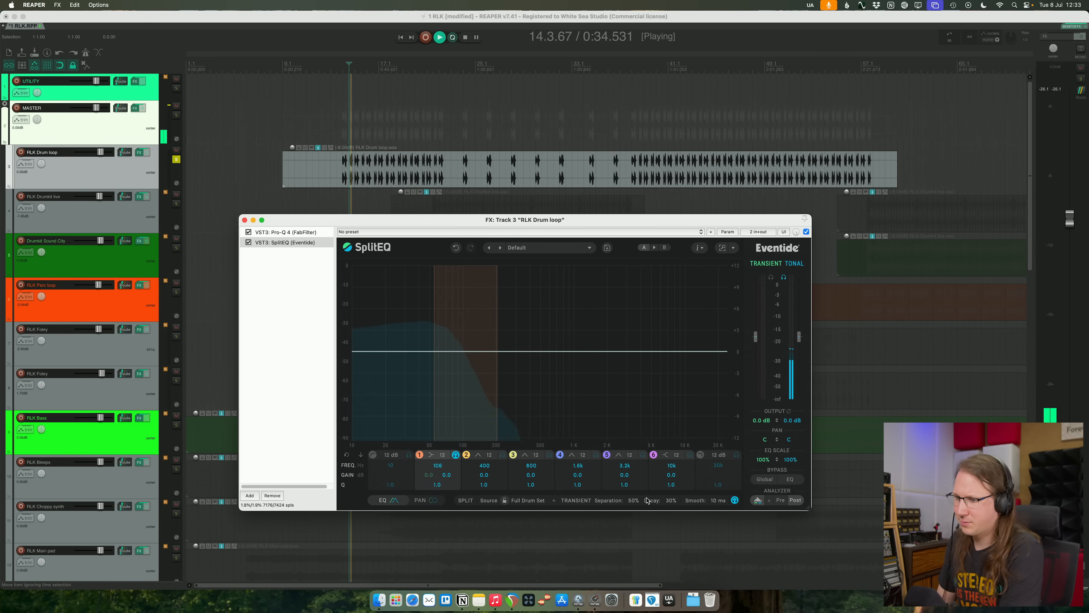
pyautogui.moveTo(633, 501); pyautogui.dragTo(625, 362)
pyautogui.moveTo(629, 428); pyautogui.dragTo(629, 503)
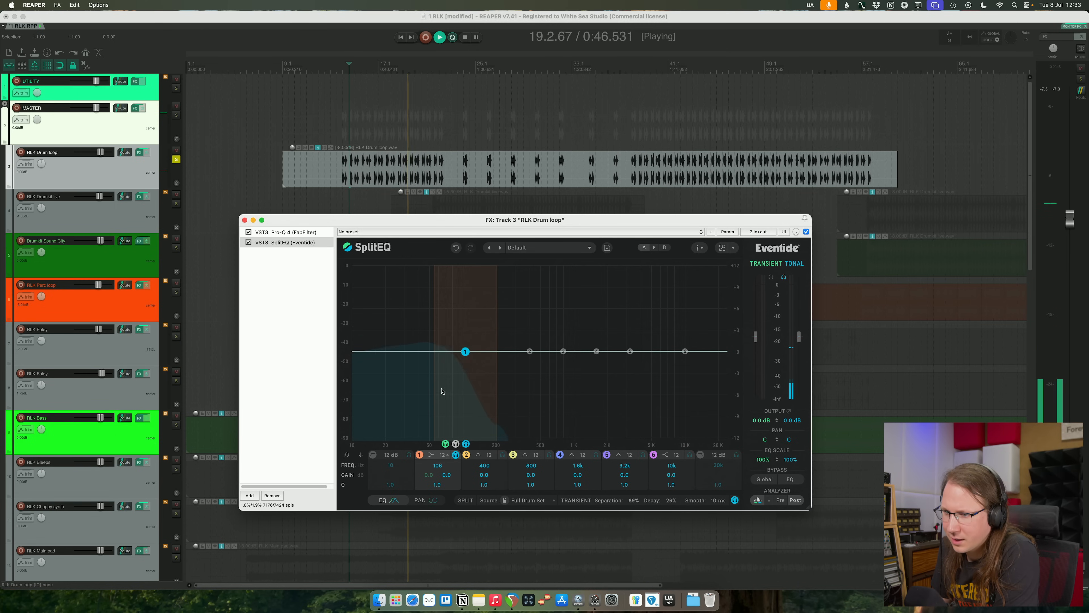
# - Enable the 12 dB low-cut filter at 10 Hz in SplitEQ, end the tonal audition and stop playback
pyautogui.click(432, 456)
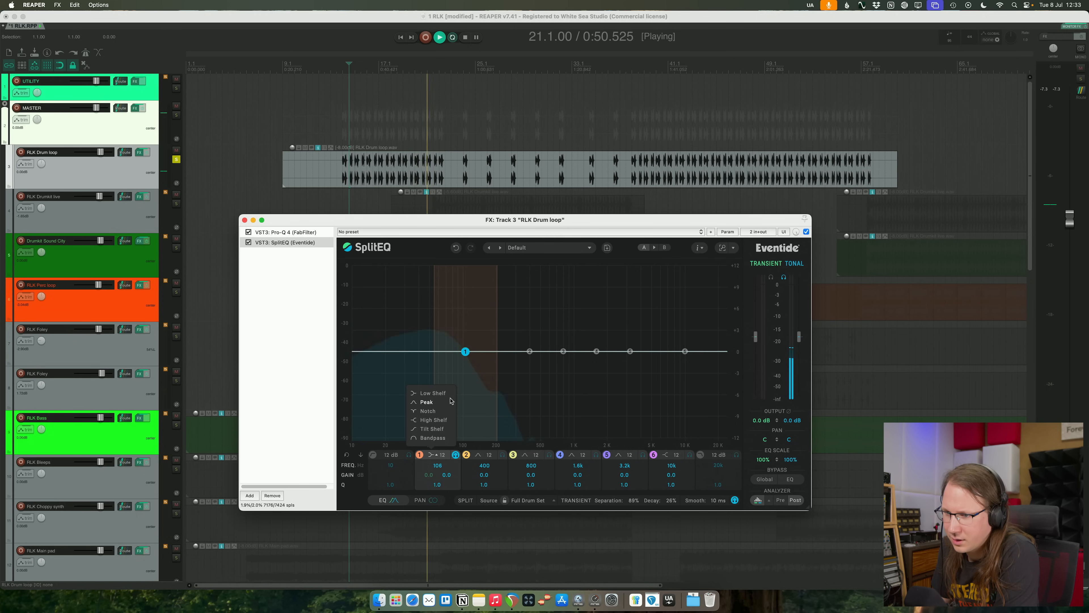
pyautogui.click(471, 362)
pyautogui.click(373, 455)
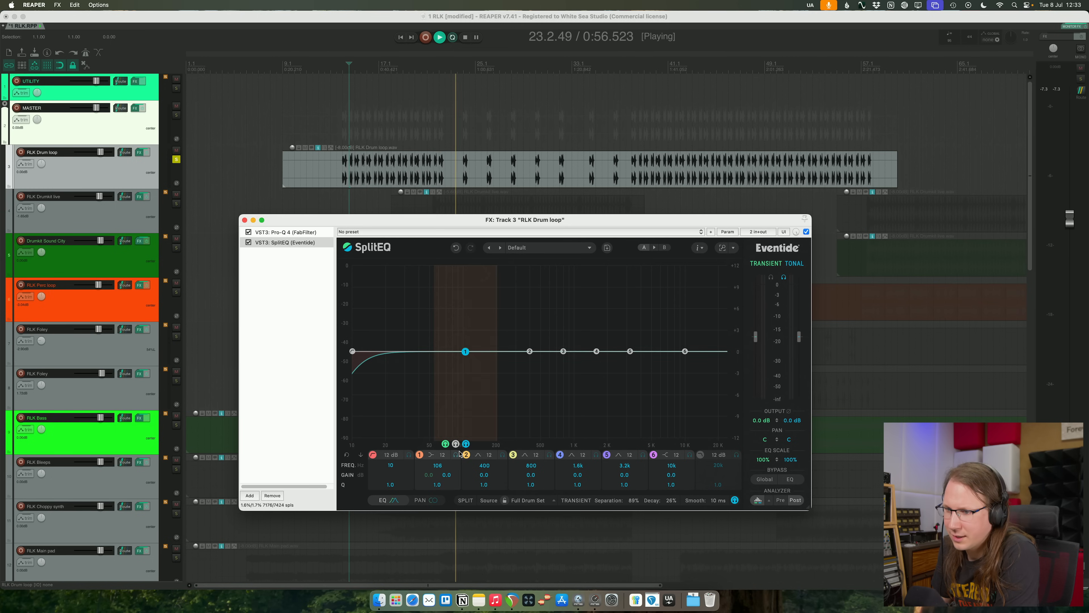
pyautogui.press('space')
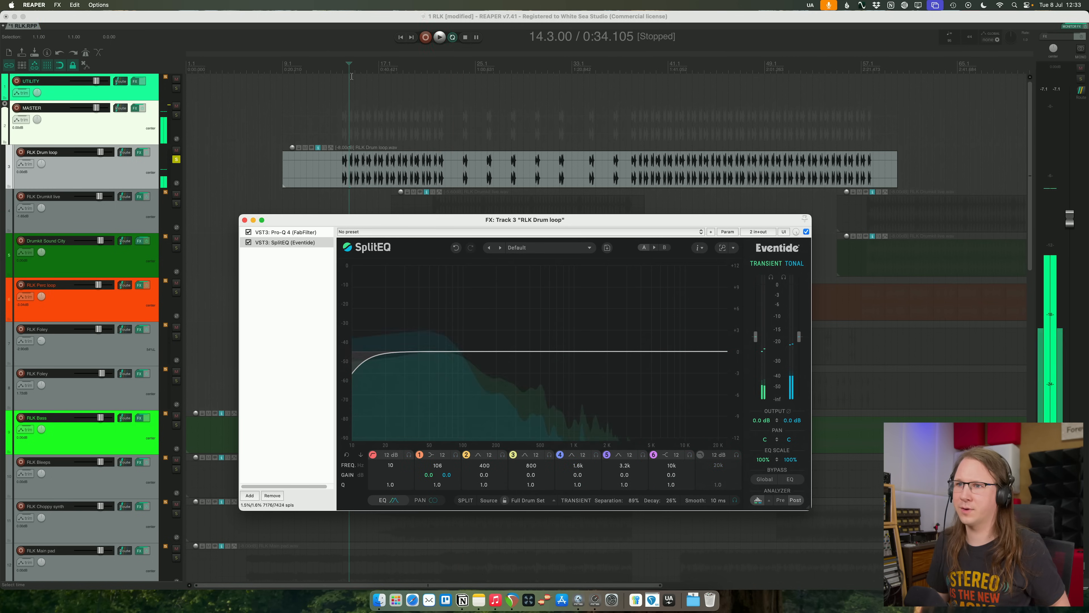
# - Set a loop selection from 13.3 to about bar 23 over the opening section of the drum loop
pyautogui.click(343, 67)
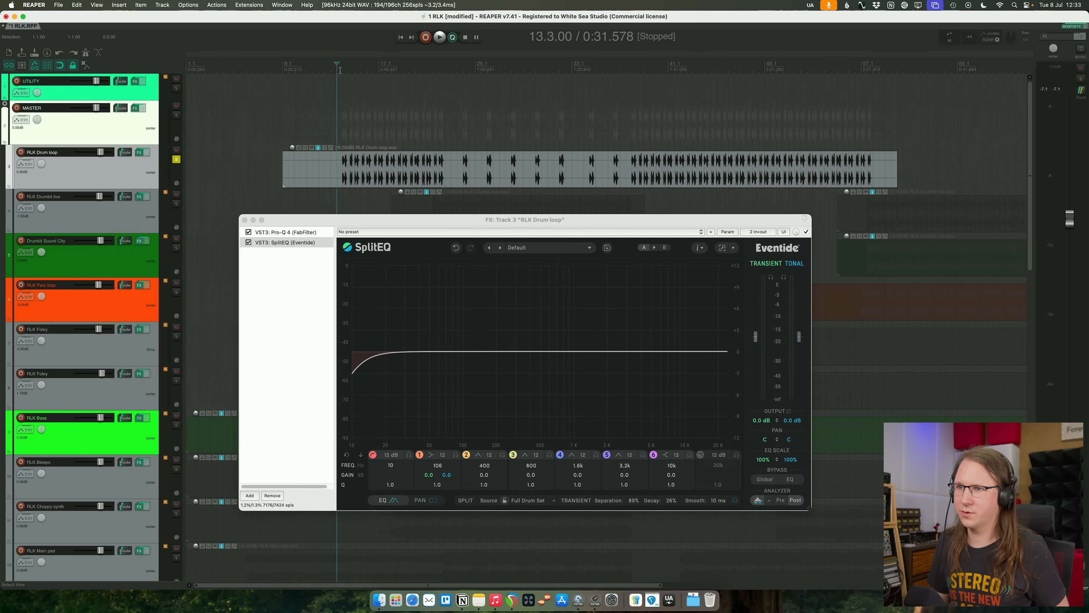
pyautogui.click(329, 63)
pyautogui.click(361, 88)
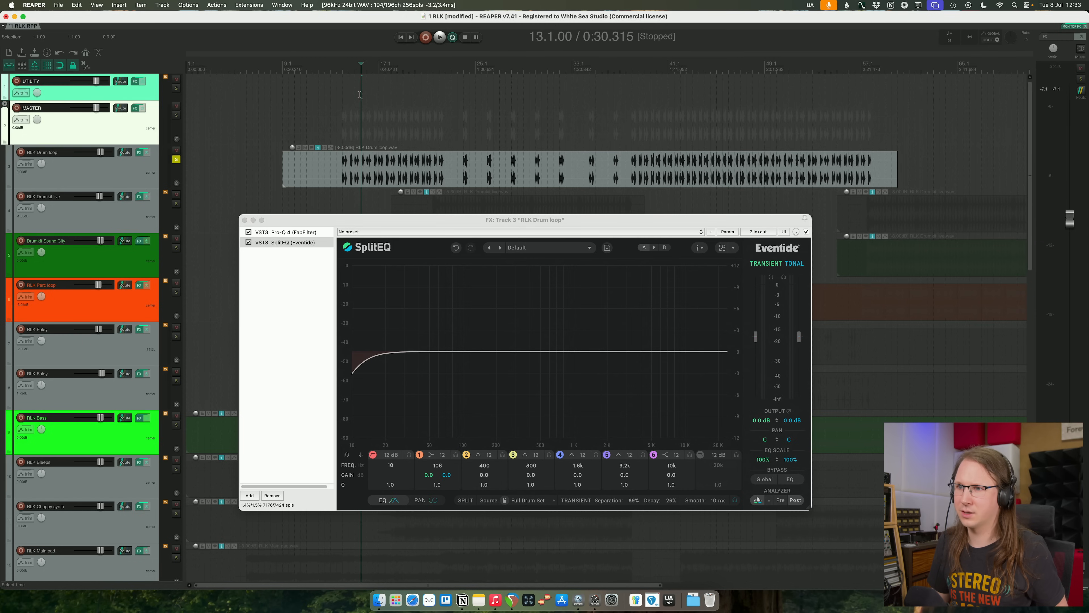
pyautogui.moveTo(339, 66); pyautogui.dragTo(450, 70)
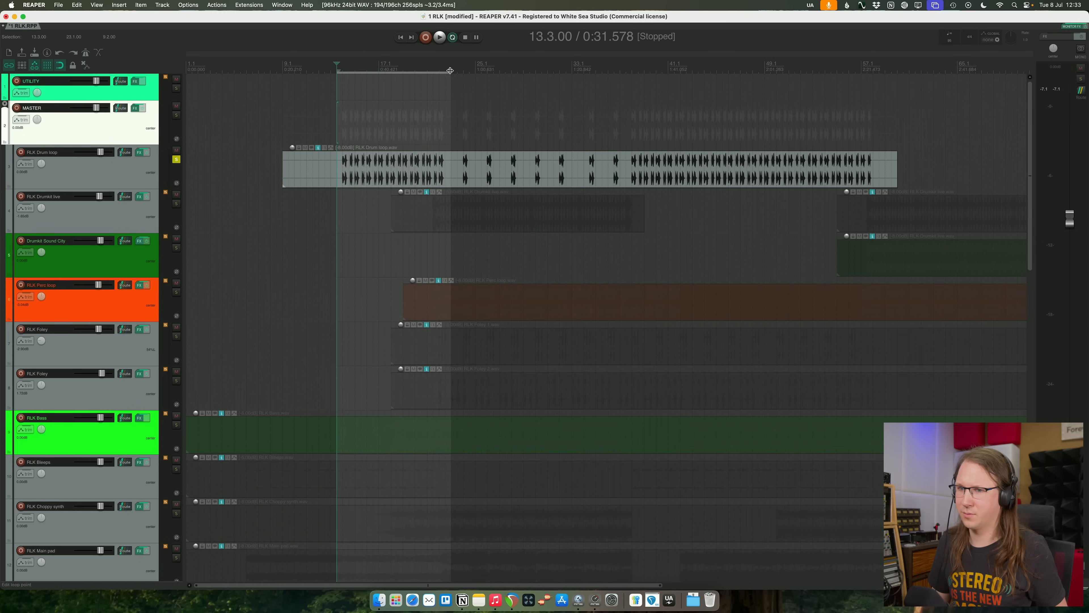
# - Reopen the RLK Drum loop's SplitEQ and raise only the tonal low cut to 117 Hz with a Q of 0.9 during playback
pyautogui.click(127, 167)
pyautogui.click(139, 152)
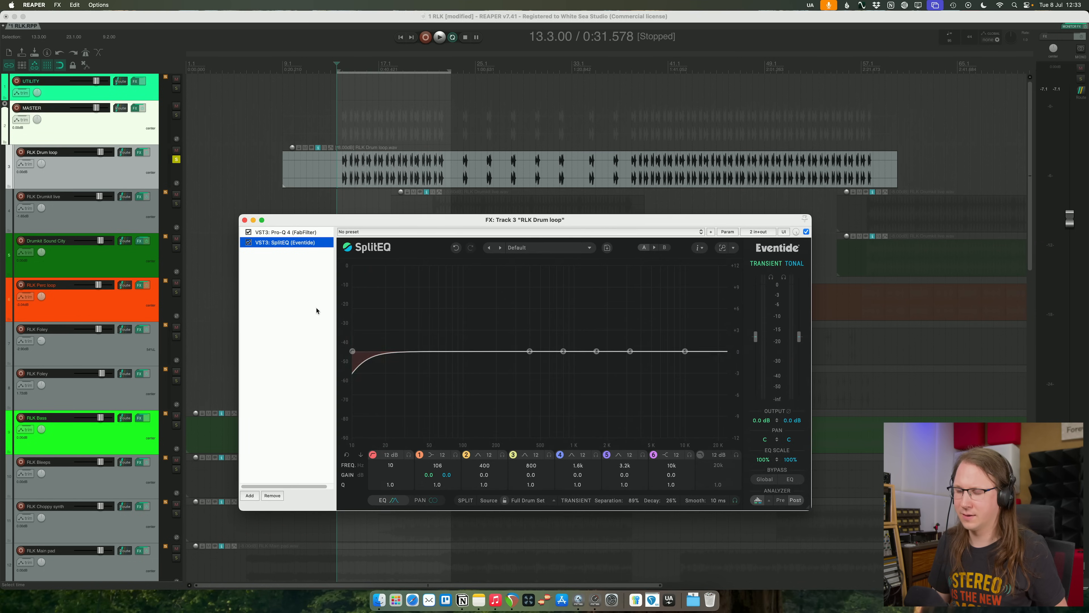
pyautogui.press('space')
pyautogui.moveTo(352, 351)
pyautogui.mouseDown()
pyautogui.moveTo(483, 354)
pyautogui.moveTo(471, 355)
pyautogui.mouseUp()
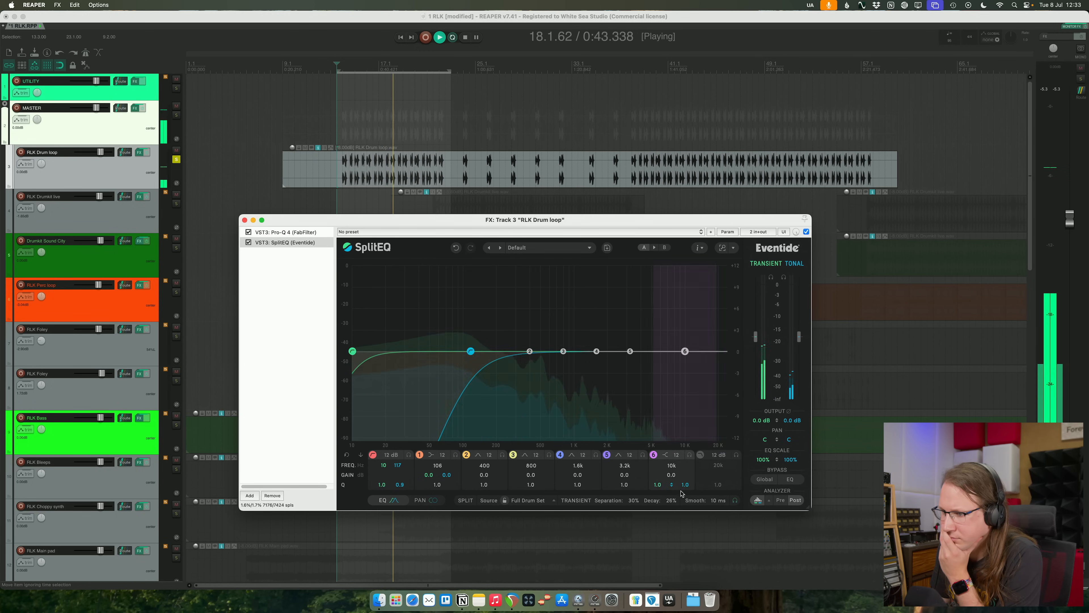
# - Set SplitEQ's separation to 100% and decay to 40%, and bypass and re-enable the plugin to compare
pyautogui.moveTo(676, 503); pyautogui.dragTo(684, 578)
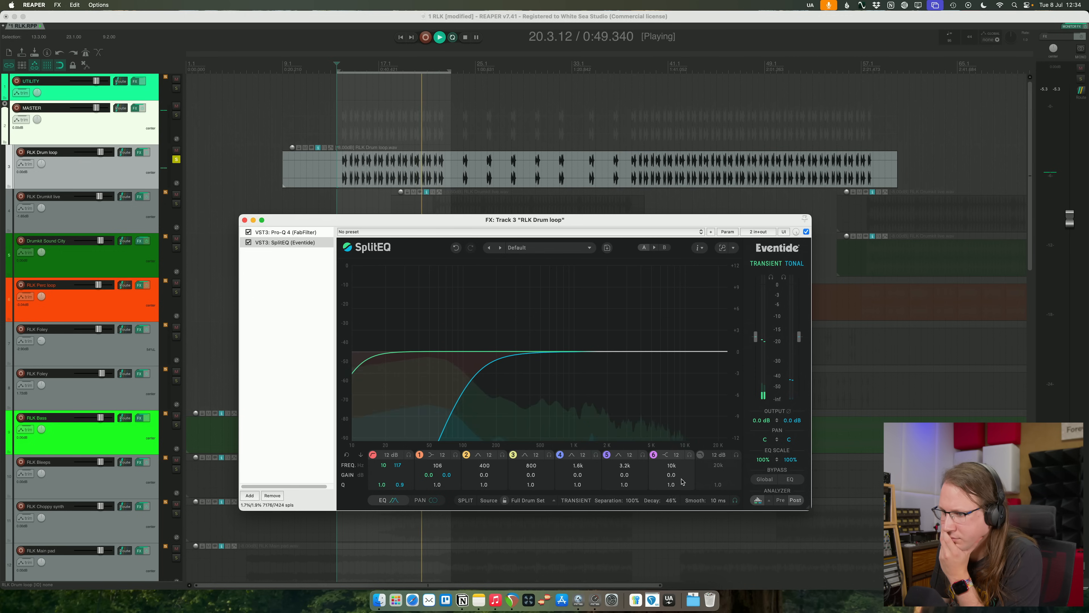
pyautogui.moveTo(685, 510); pyautogui.dragTo(686, 499)
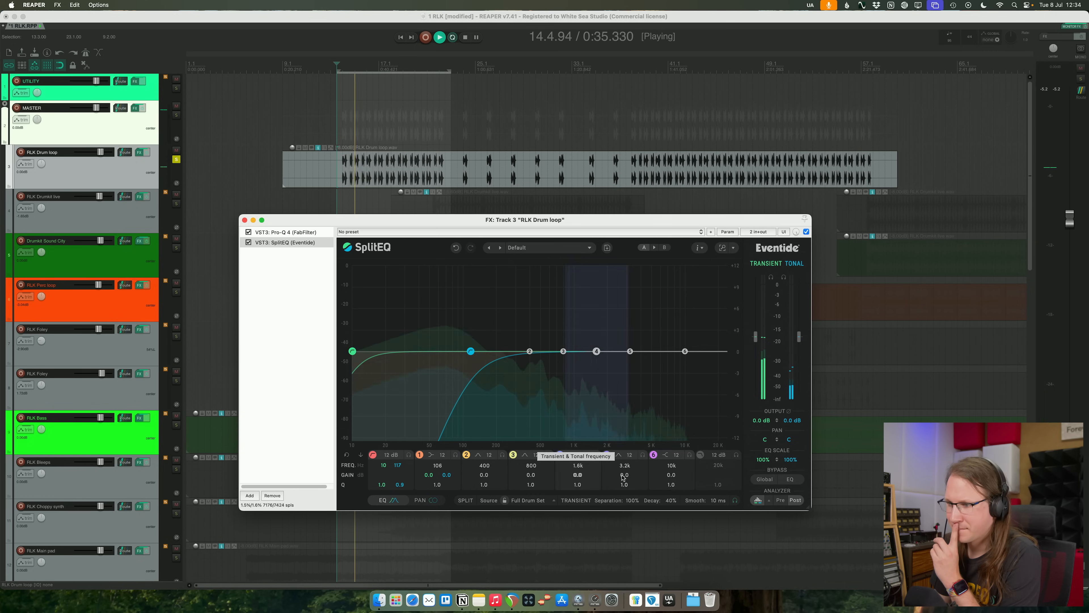
pyautogui.click(249, 242)
pyautogui.click(249, 243)
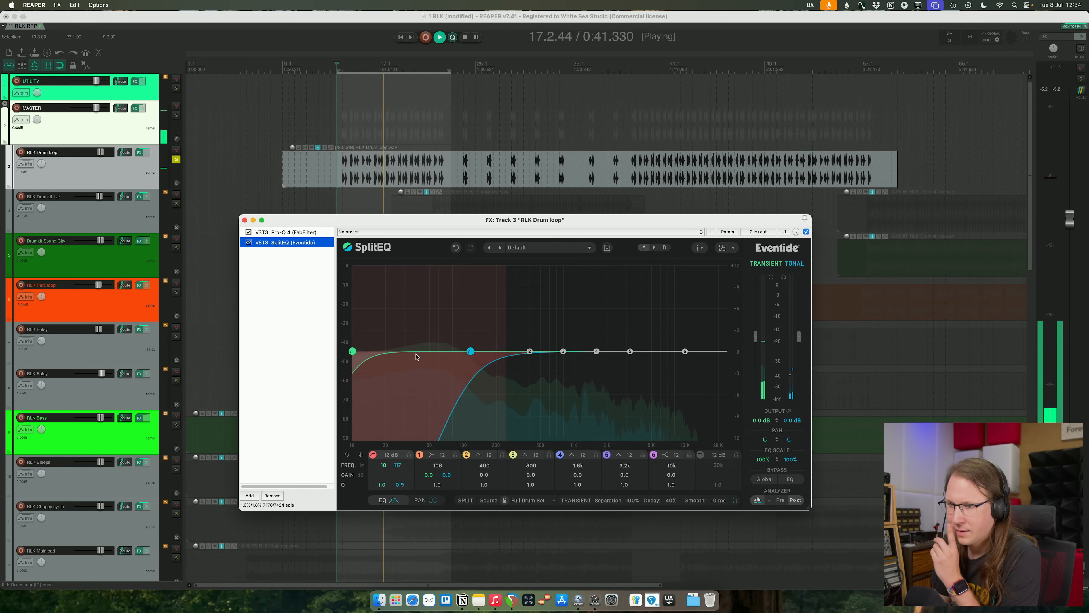
# - Boost only the transient part of SplitEQ's band 1 low shelf by 2.6 dB at 128 Hz, leaving its tonal gain at 0
pyautogui.moveTo(415, 357); pyautogui.dragTo(428, 339)
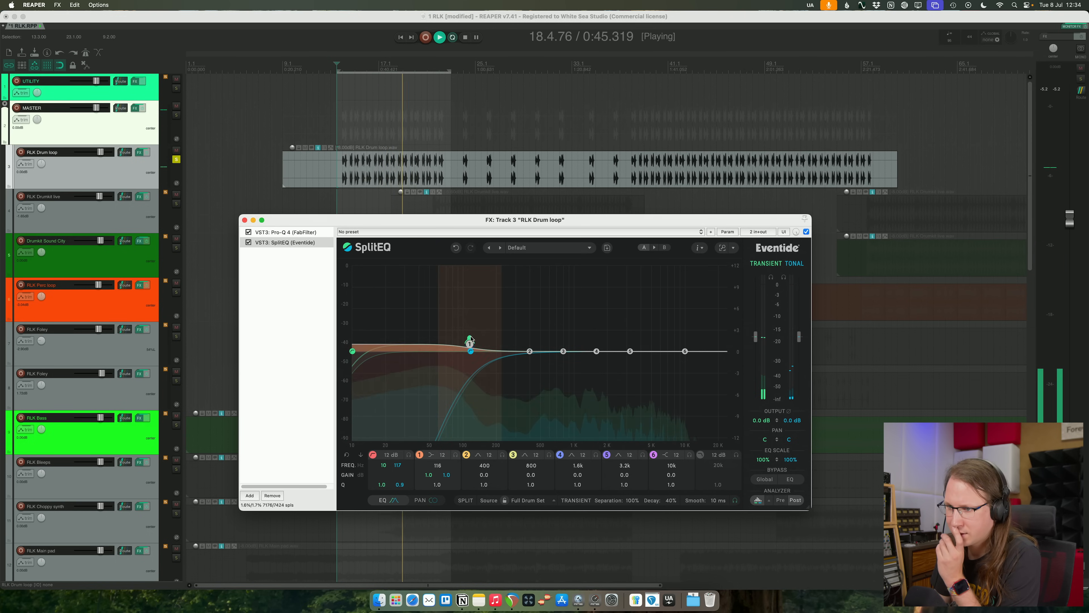
pyautogui.moveTo(470, 339); pyautogui.dragTo(470, 328)
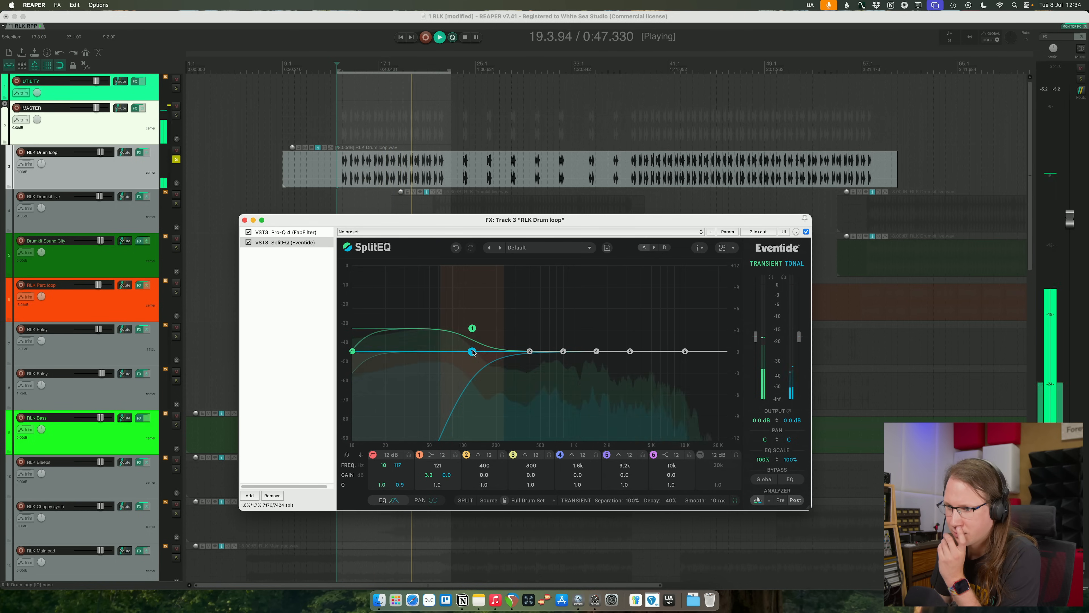
pyautogui.moveTo(472, 328)
pyautogui.mouseDown()
pyautogui.moveTo(476, 311)
pyautogui.moveTo(477, 336)
pyautogui.mouseUp()
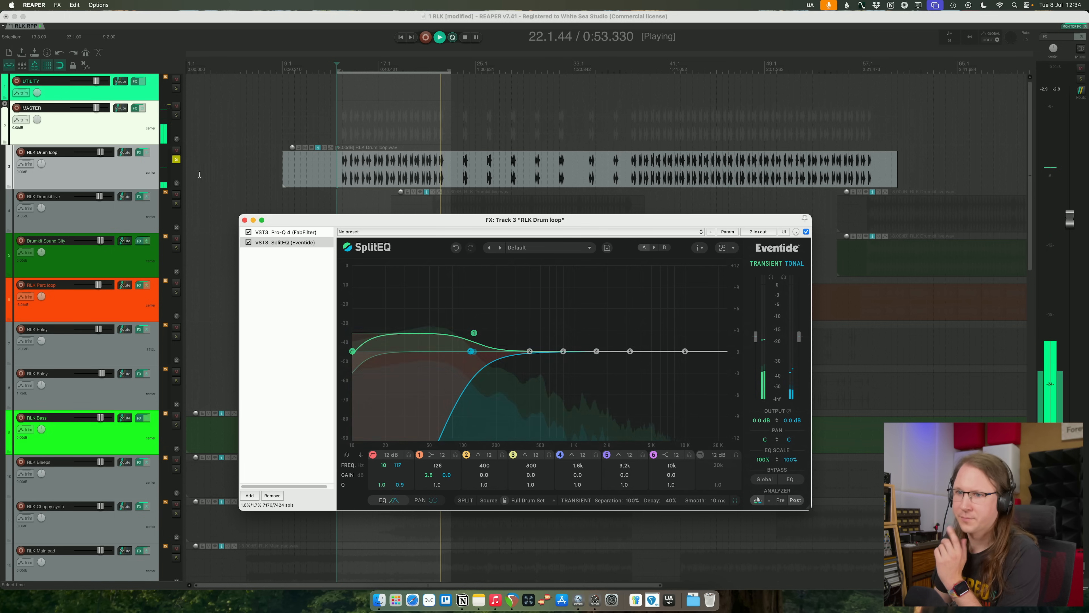
# - Unsolo the drum loop, replay the full mix from the loop start and close the SplitEQ window
pyautogui.press('space')
pyautogui.click(224, 216)
pyautogui.press('space')
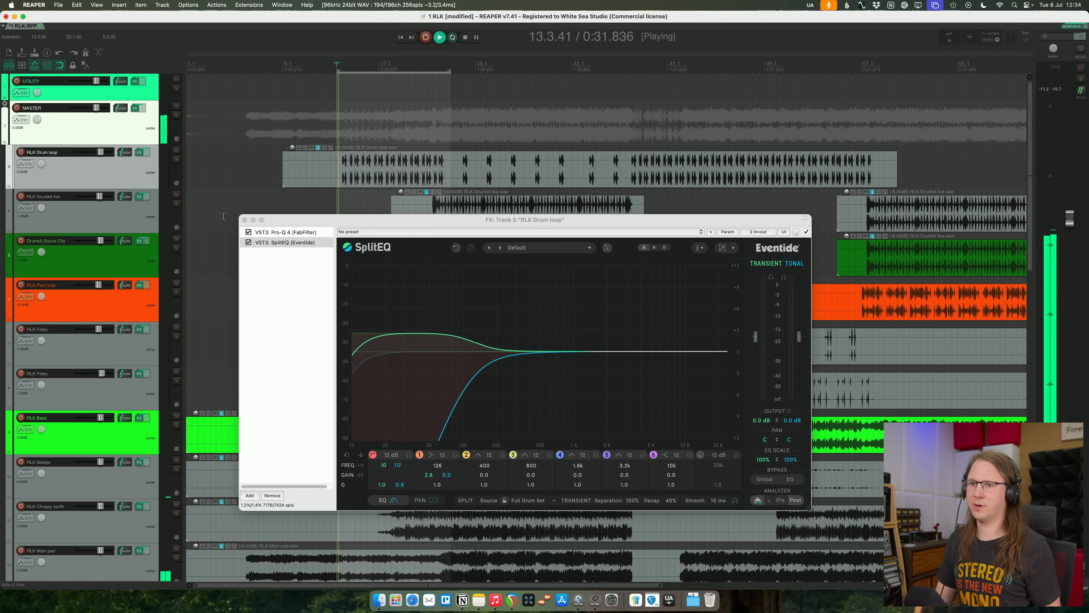
pyautogui.click(256, 226)
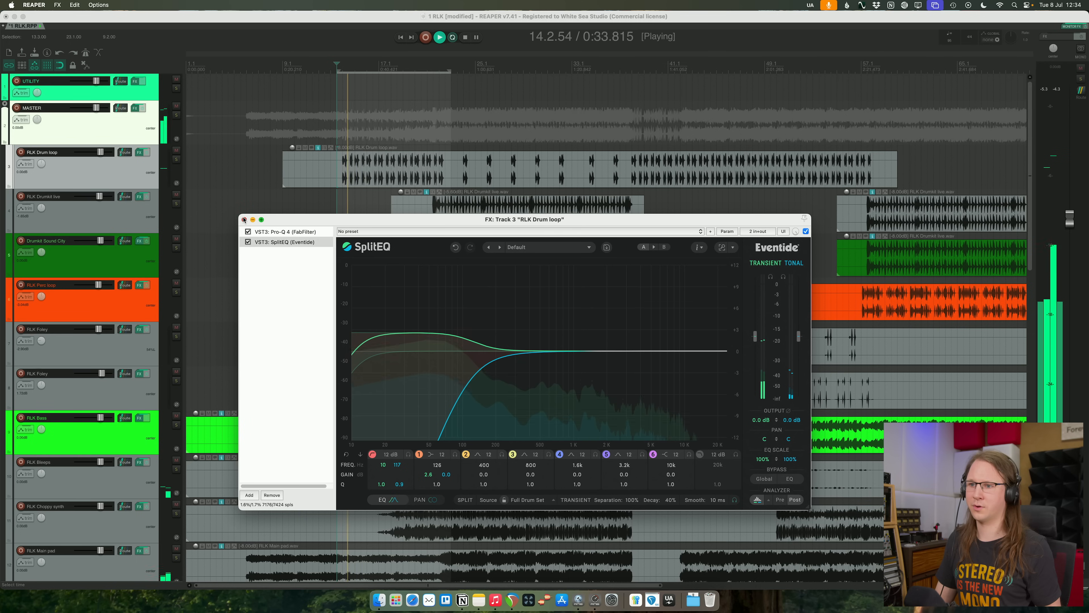
pyautogui.click(244, 220)
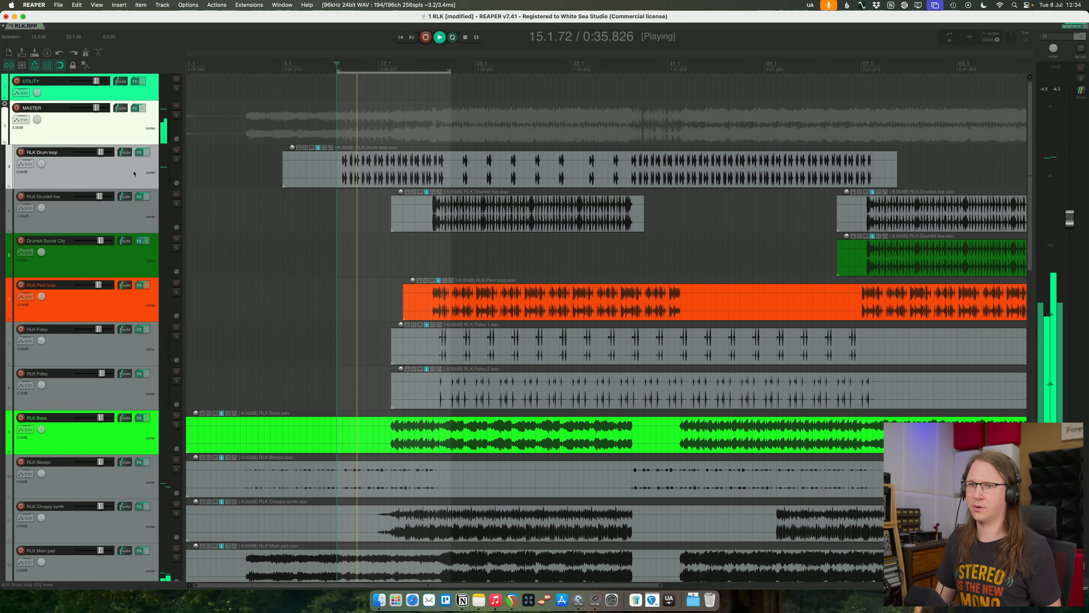
# - Try a 60% decay in the RLK Drum loop's SplitEQ within the full mix, and clear the loop selection
pyautogui.click(140, 151)
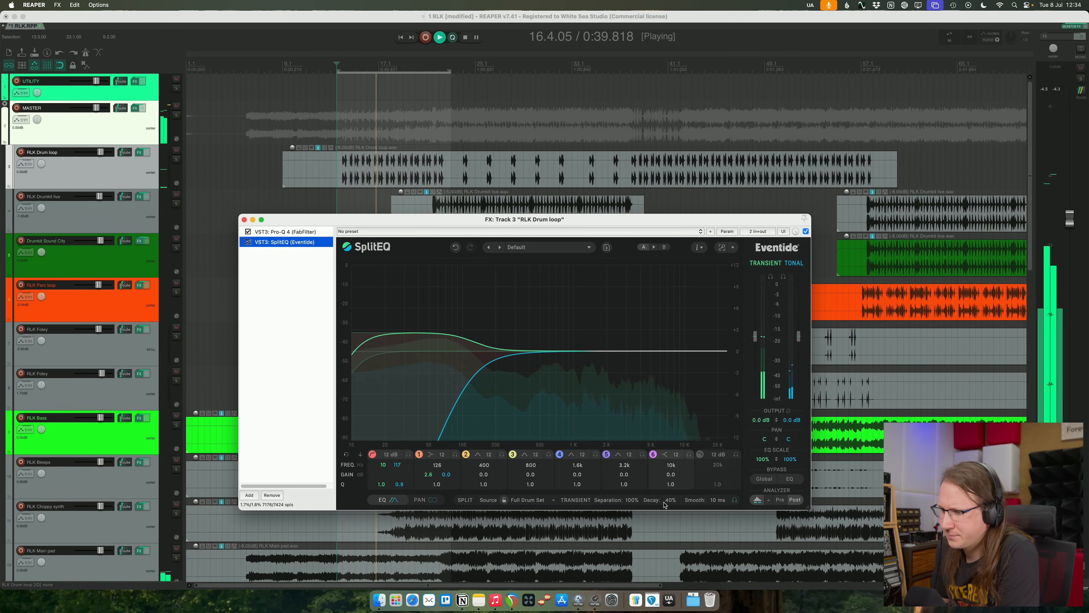
pyautogui.moveTo(672, 503); pyautogui.dragTo(672, 508)
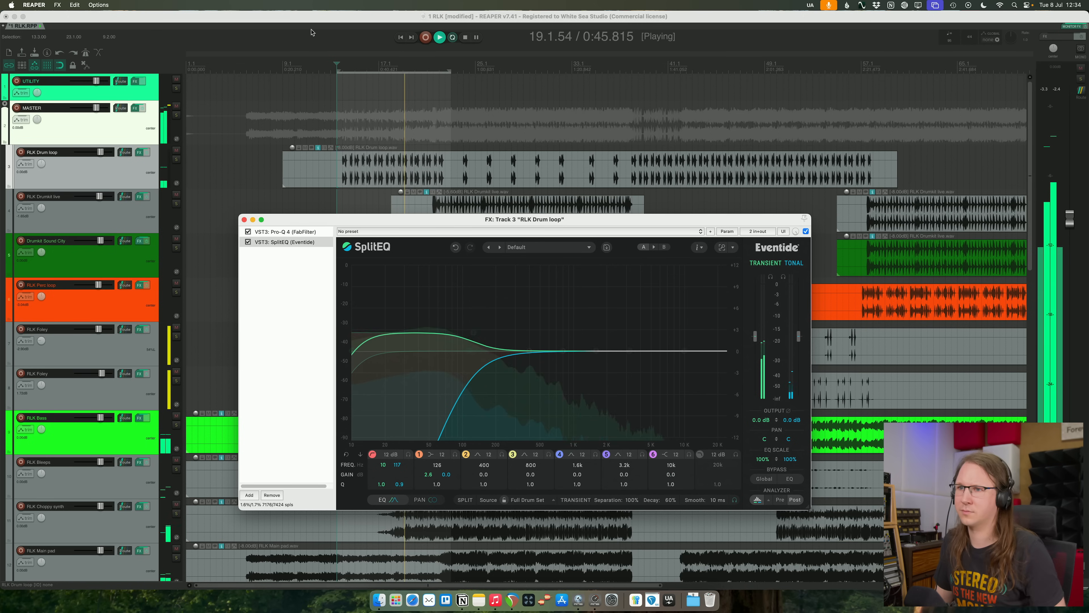
pyautogui.click(415, 92)
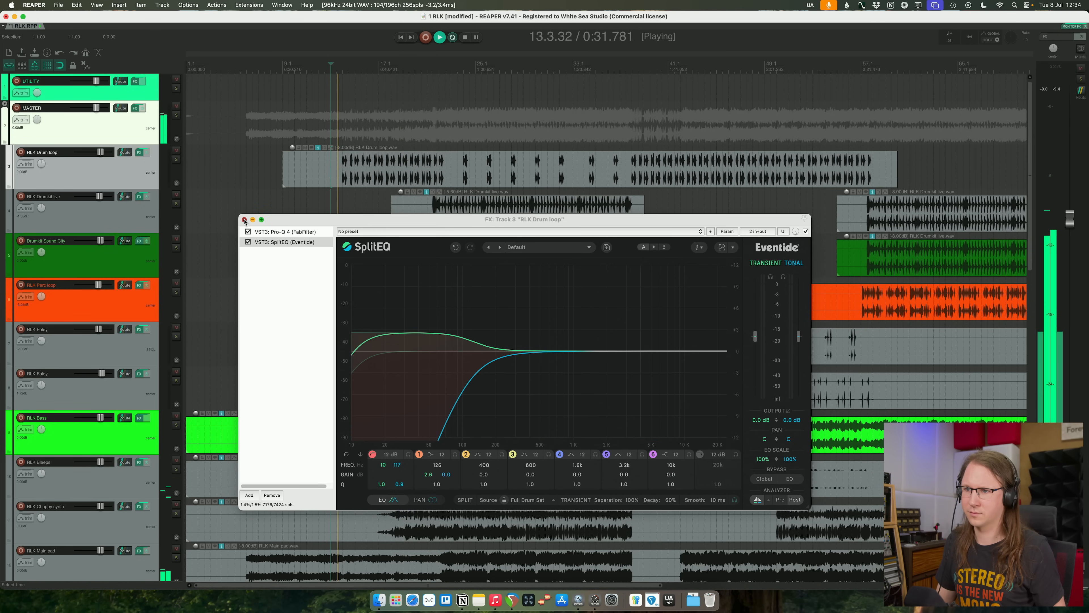
pyautogui.click(245, 220)
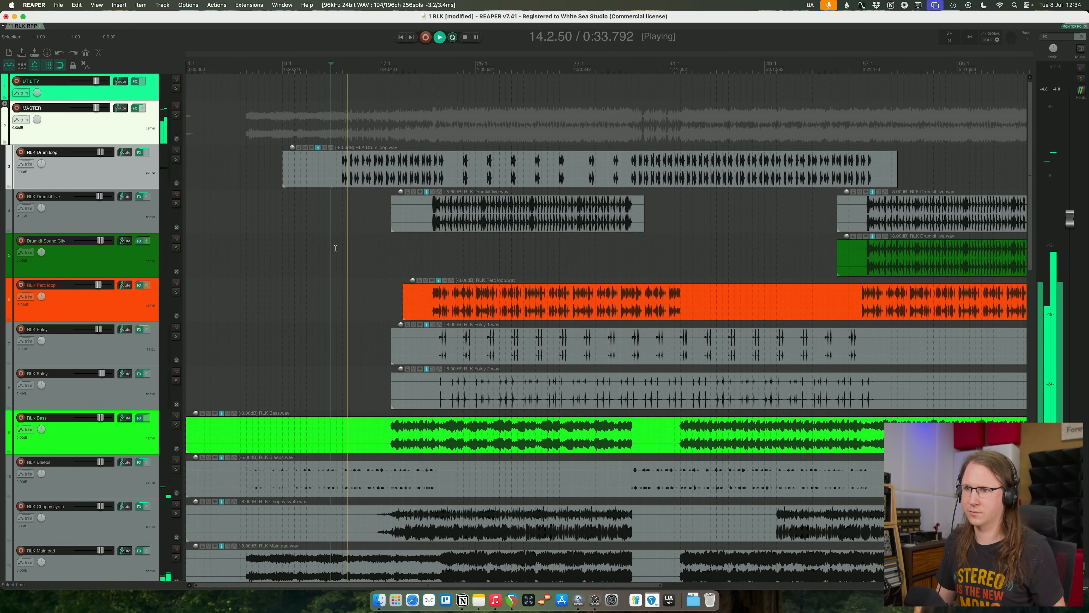
# - Compare the RLK Drum loop with SplitEQ bypassed and enabled, and set its decay to 50%
pyautogui.click(141, 152)
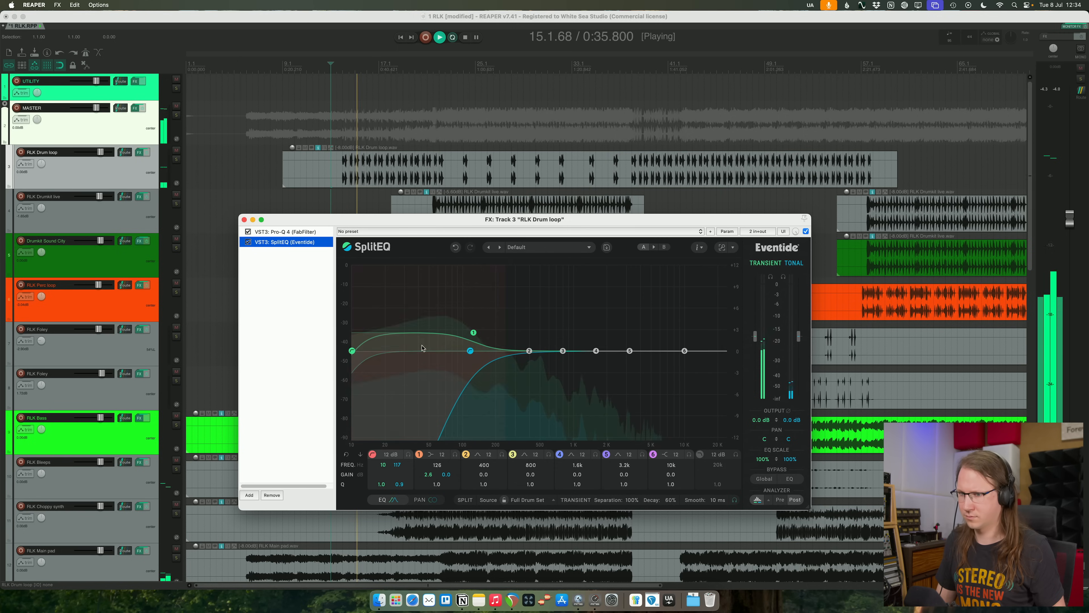
pyautogui.click(248, 242)
pyautogui.moveTo(671, 499); pyautogui.dragTo(675, 515)
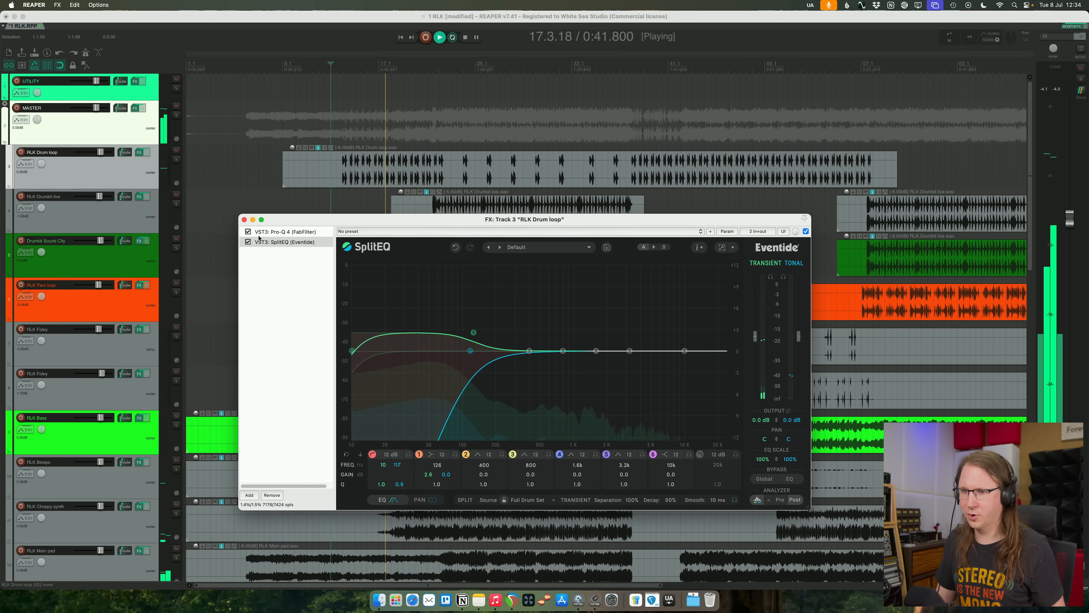
pyautogui.click(244, 220)
# - Compare the mix with RLK Bass muted and unmuted, lower its level to about -1.1 dB and save the project
pyautogui.scroll(-5, 333, 321)
pyautogui.scroll(5, 333, 321)
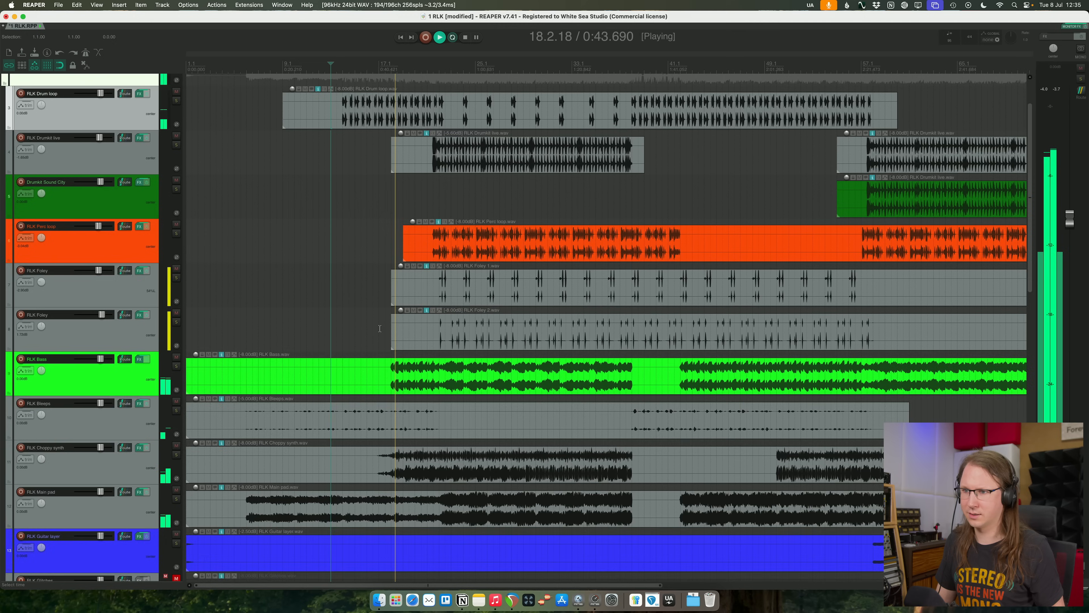
pyautogui.scroll(-2, 293, 317)
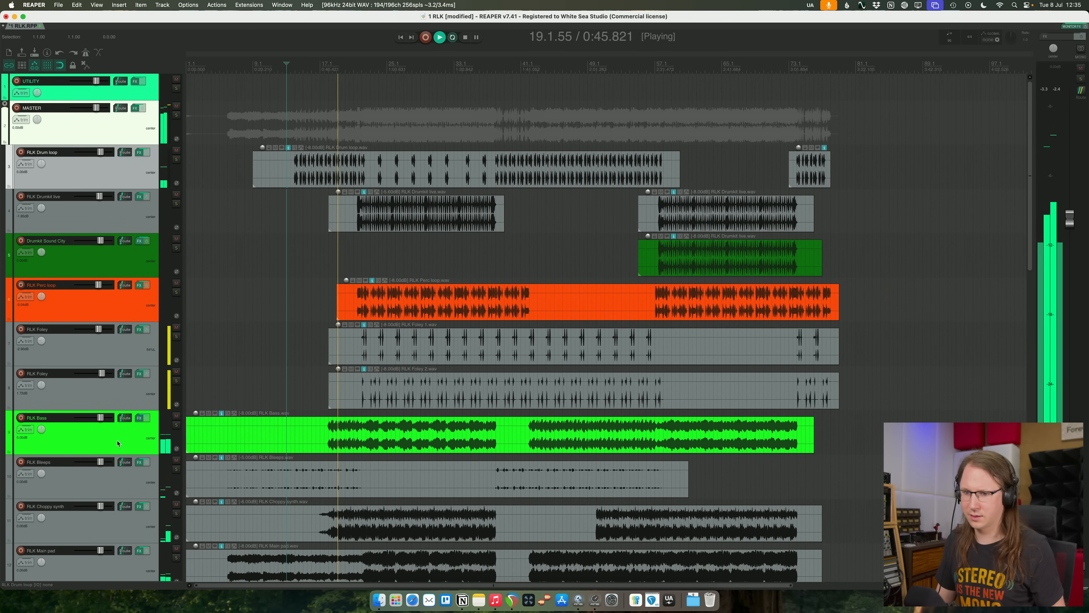
pyautogui.click(193, 419)
pyautogui.click(176, 417)
pyautogui.click(176, 417)
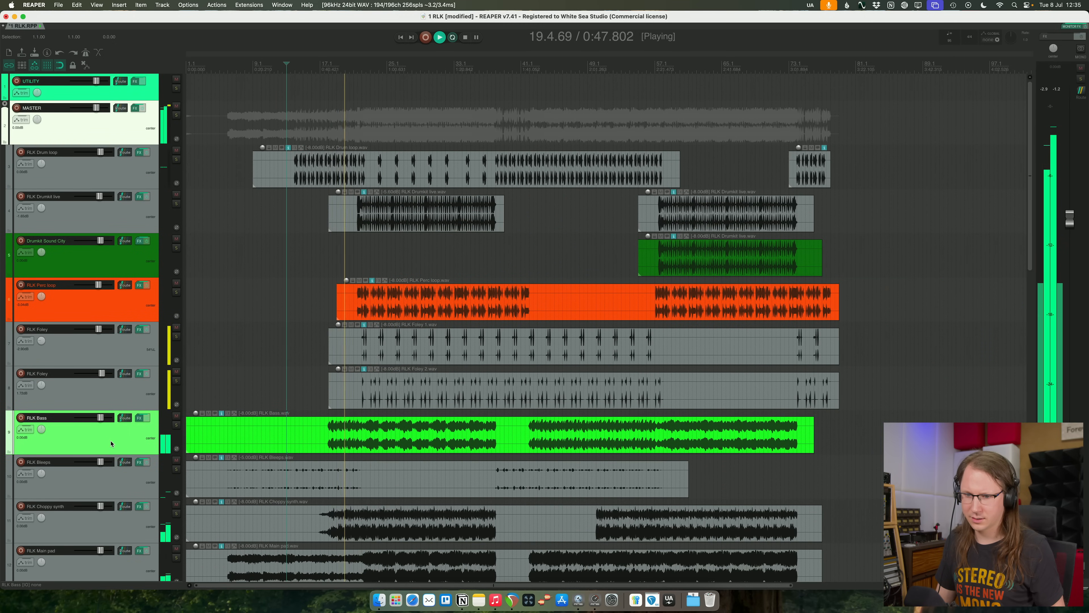
pyautogui.moveTo(101, 420); pyautogui.dragTo(99, 420)
pyautogui.press('super+s')
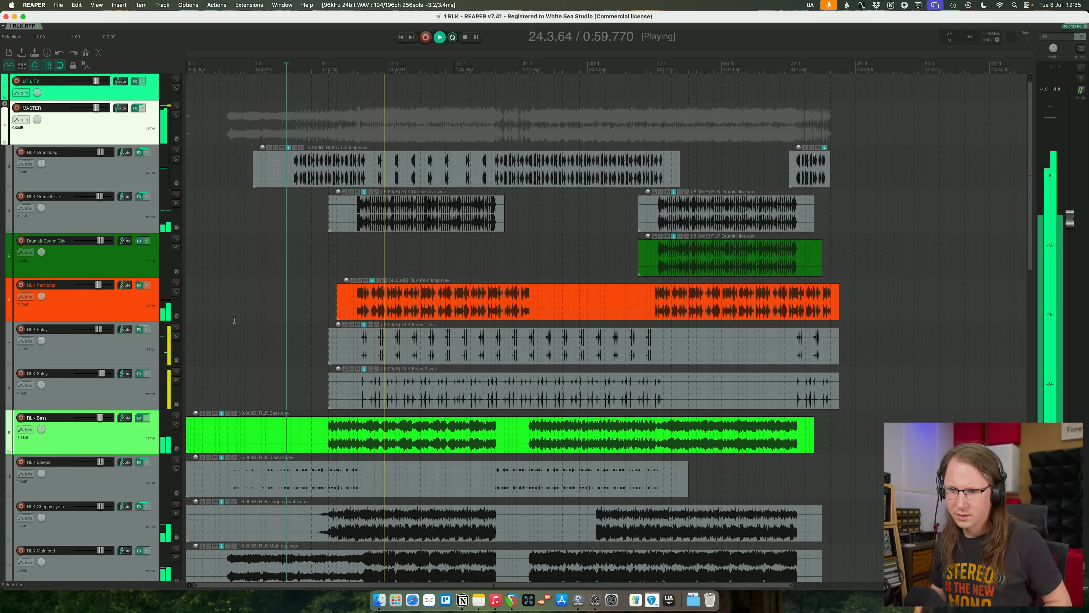
# - Select both RLK Foley tracks, lower their levels together slightly and save the project
pyautogui.click(81, 350)
pyautogui.keyDown('shift'); pyautogui.click(82, 385); pyautogui.keyUp('shift')
pyautogui.moveTo(99, 330); pyautogui.dragTo(97, 329)
pyautogui.press('super+s')
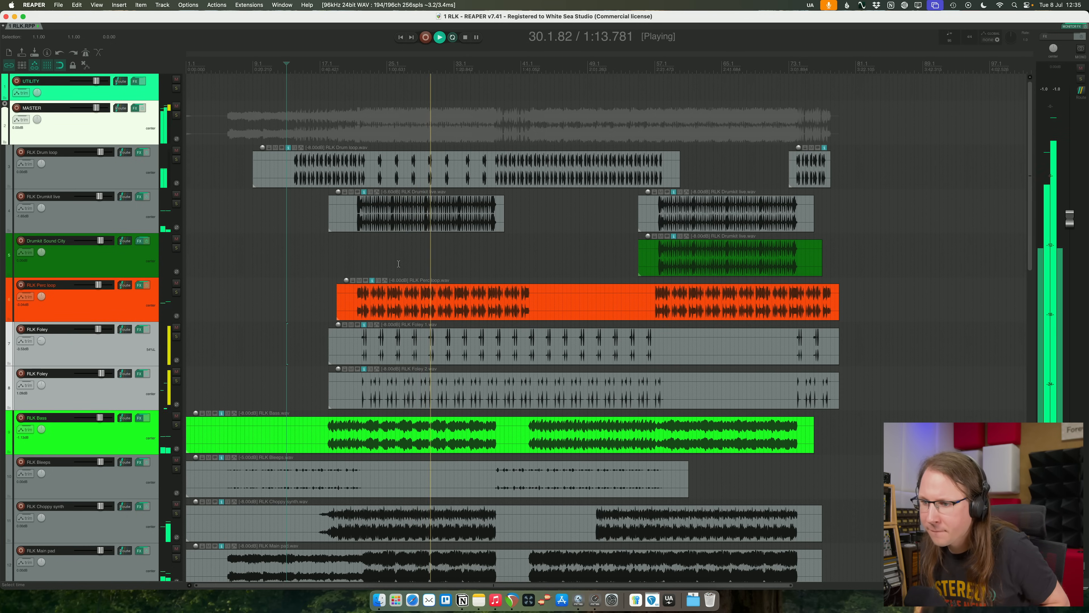
# - Audition the first RLK Foley track in solo from bar 30 and return to the full mix
pyautogui.scroll(-5, 432, 208)
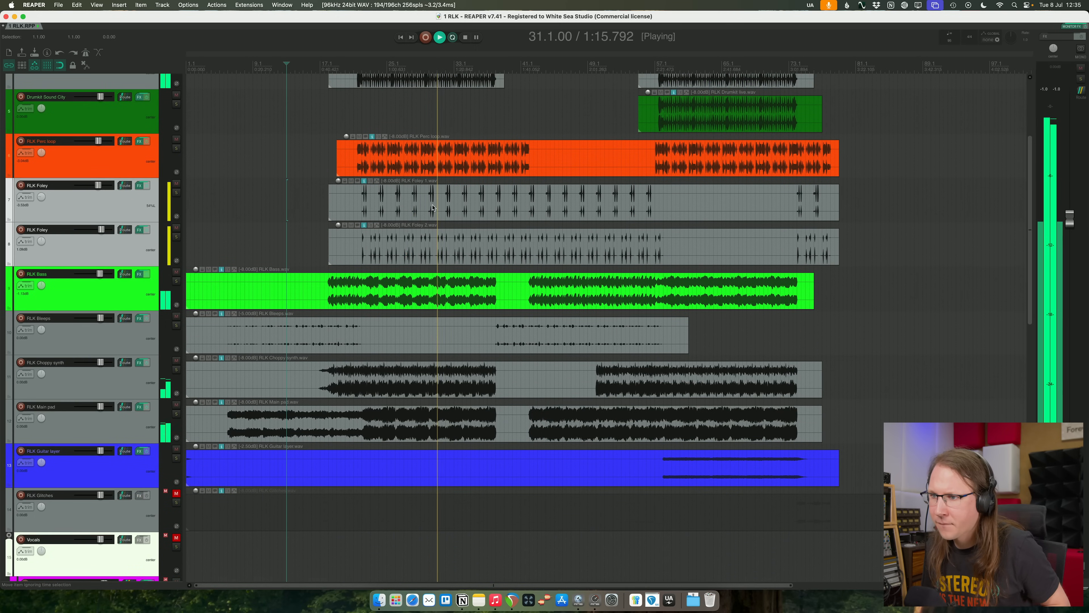
pyautogui.click(432, 208)
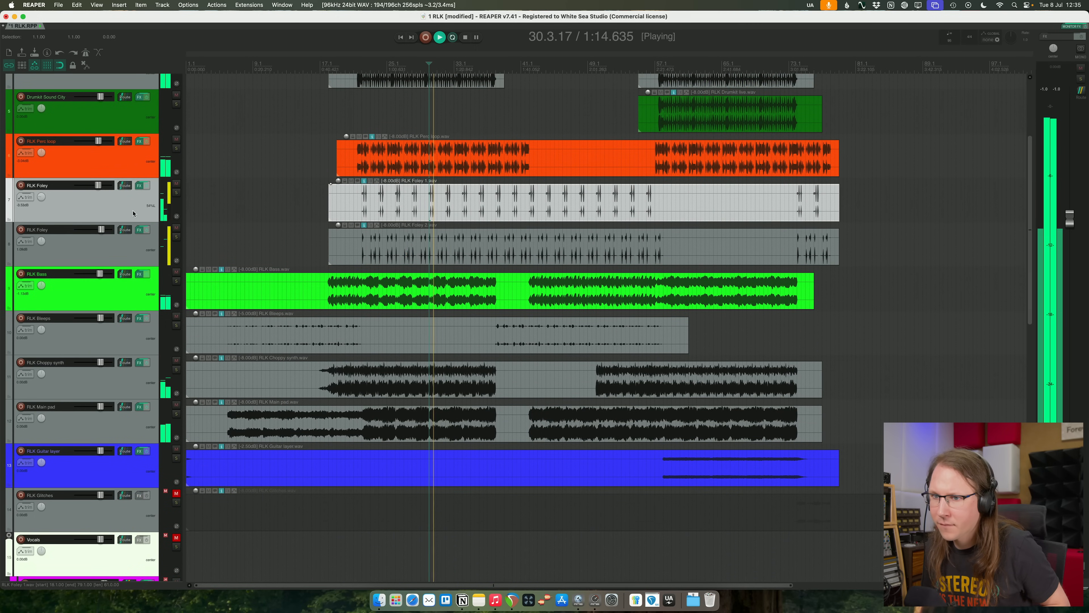
pyautogui.scroll(8, 590, 211)
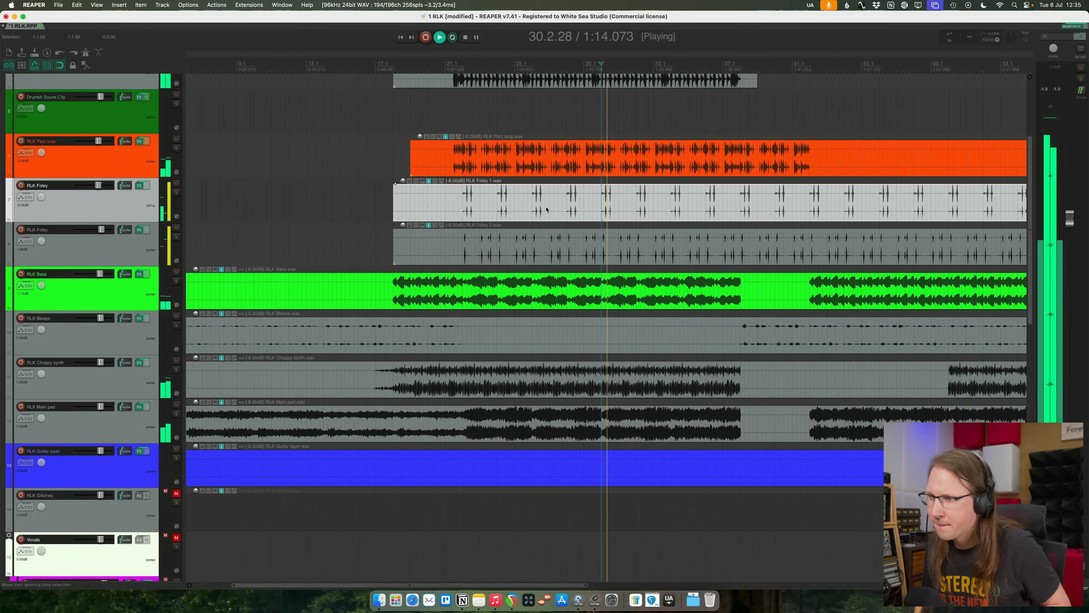
pyautogui.scroll(4, 590, 211)
pyautogui.press('space')
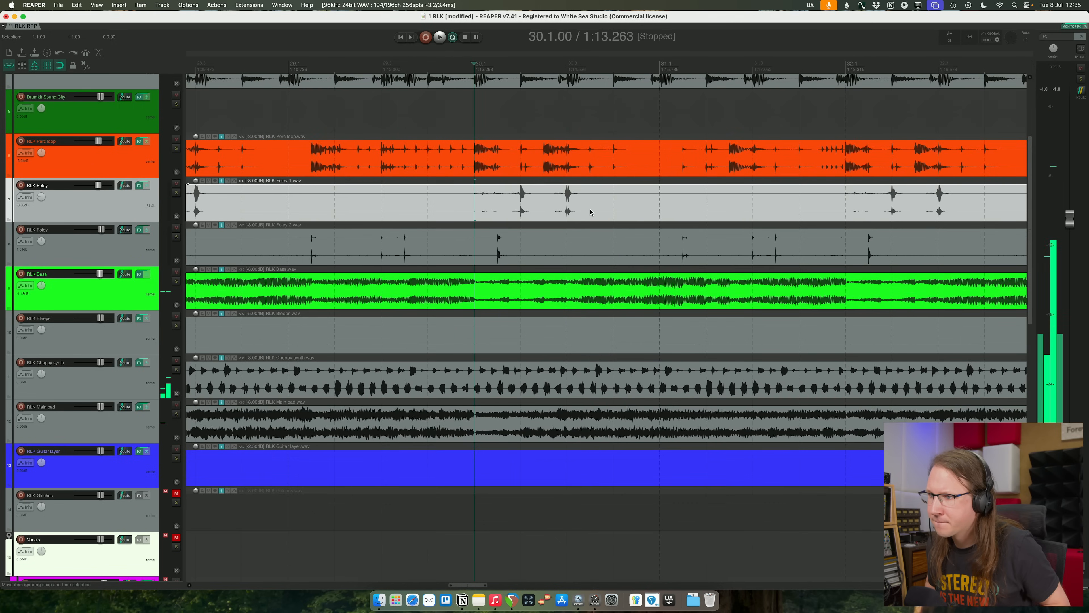
pyautogui.click(176, 193)
pyautogui.press('space')
pyautogui.press('space')
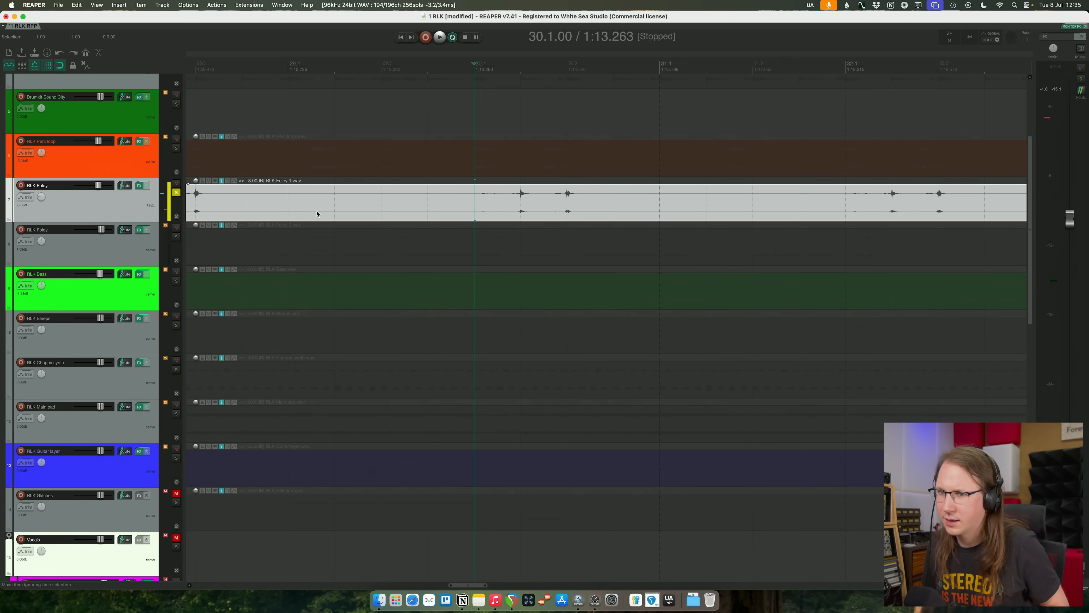
pyautogui.click(176, 192)
pyautogui.press('space')
# - Audition the RLK Perc loop track in solo from bar 30 and unsolo it
pyautogui.scroll(-2, 124, 206)
pyautogui.scroll(-4, 129, 204)
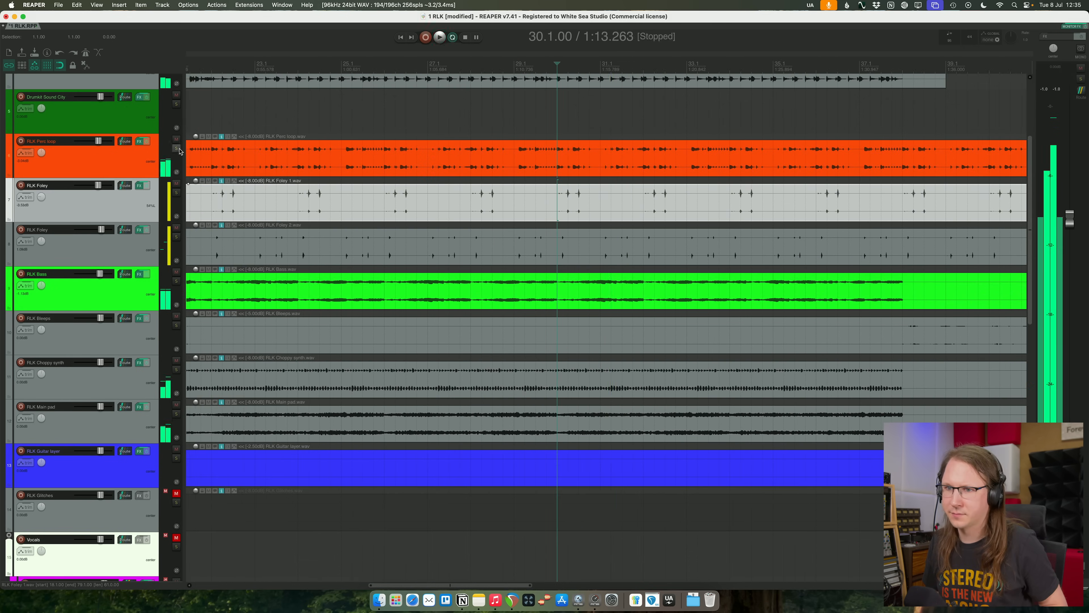
pyautogui.click(177, 148)
pyautogui.press('space')
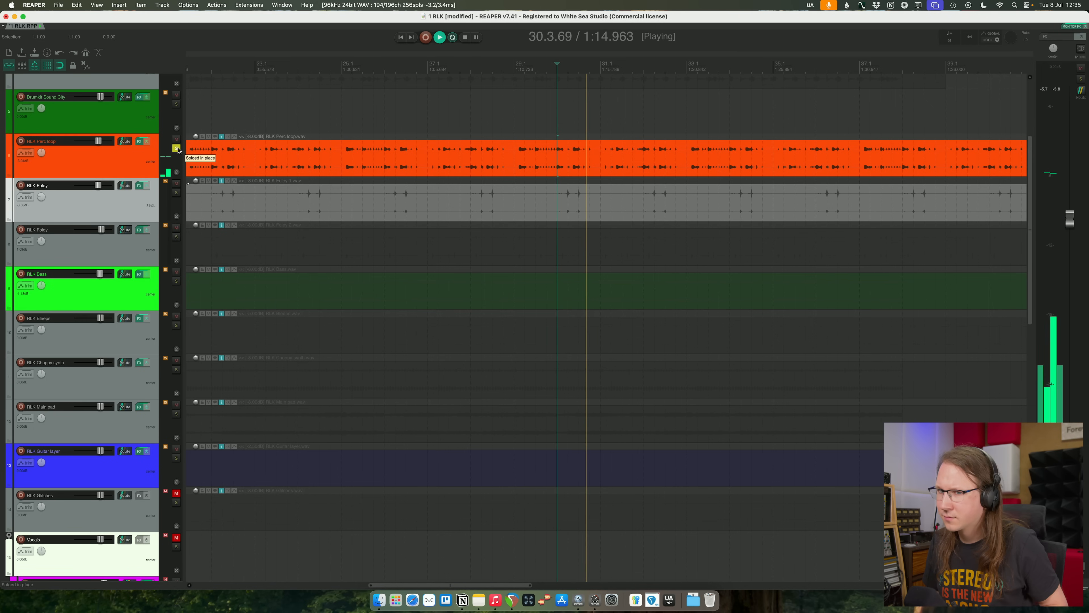
pyautogui.press('space')
pyautogui.click(177, 149)
pyautogui.press('space')
# - Lower the first RLK Foley track, save the project, and bring its level back up slightly during playback
pyautogui.moveTo(97, 185); pyautogui.dragTo(95, 185)
pyautogui.press('super+s')
pyautogui.scroll(-5, 561, 199)
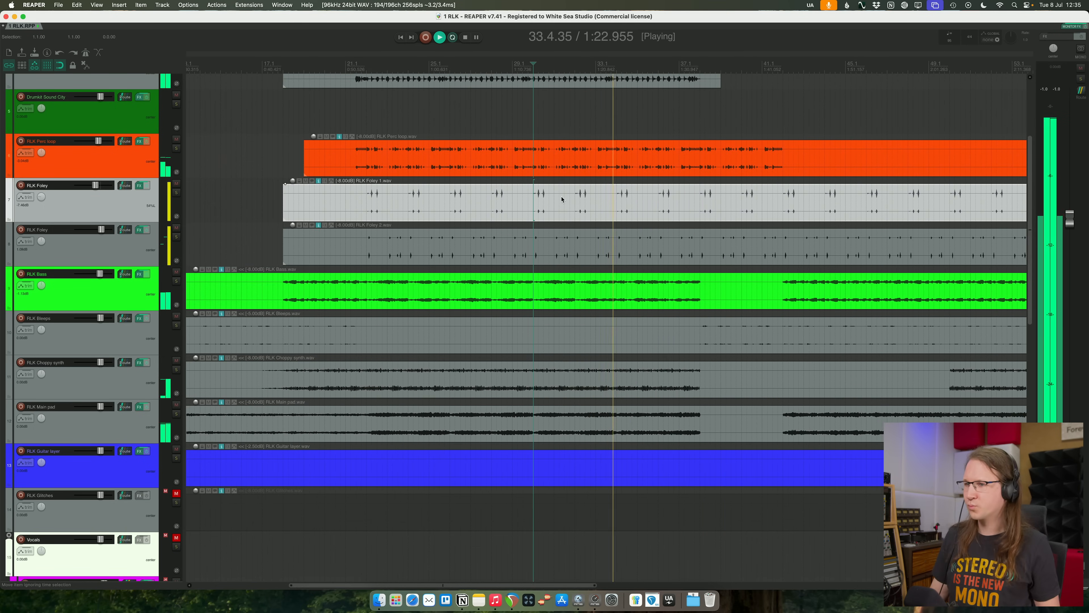
pyautogui.scroll(-2, 562, 198)
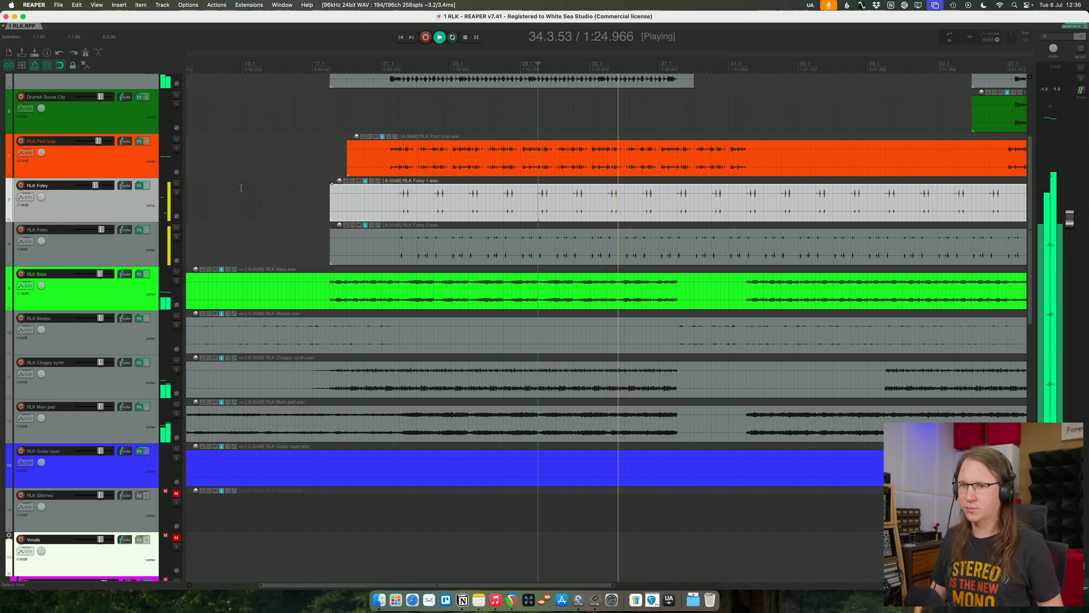
pyautogui.moveTo(95, 186); pyautogui.dragTo(97, 186)
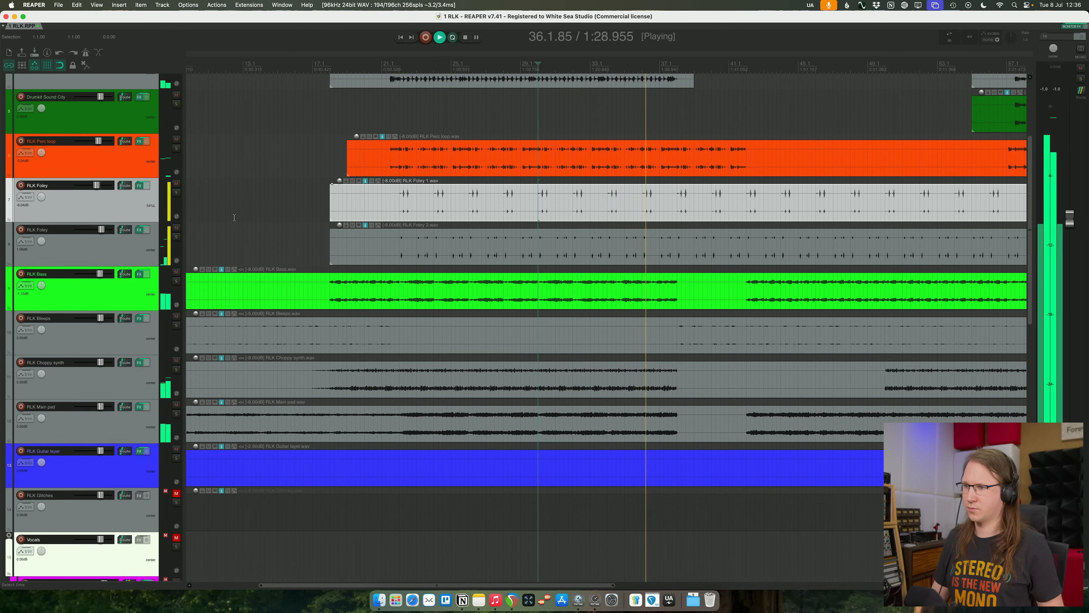
# - Mute and unmute RLK Bass during playback to compare its contribution to the mix
pyautogui.scroll(-6, 399, 221)
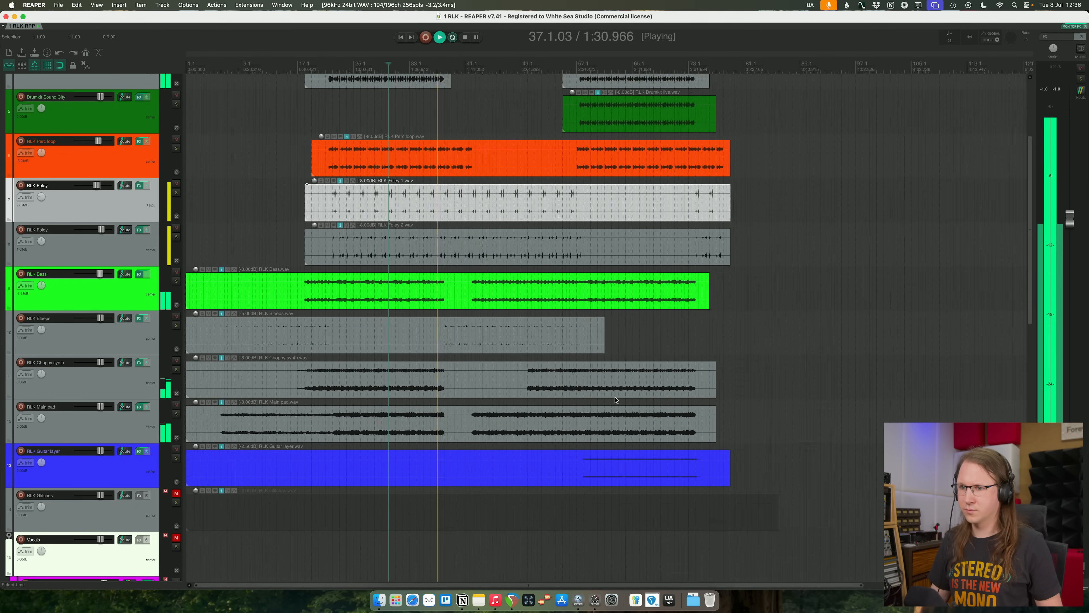
pyautogui.click(177, 272)
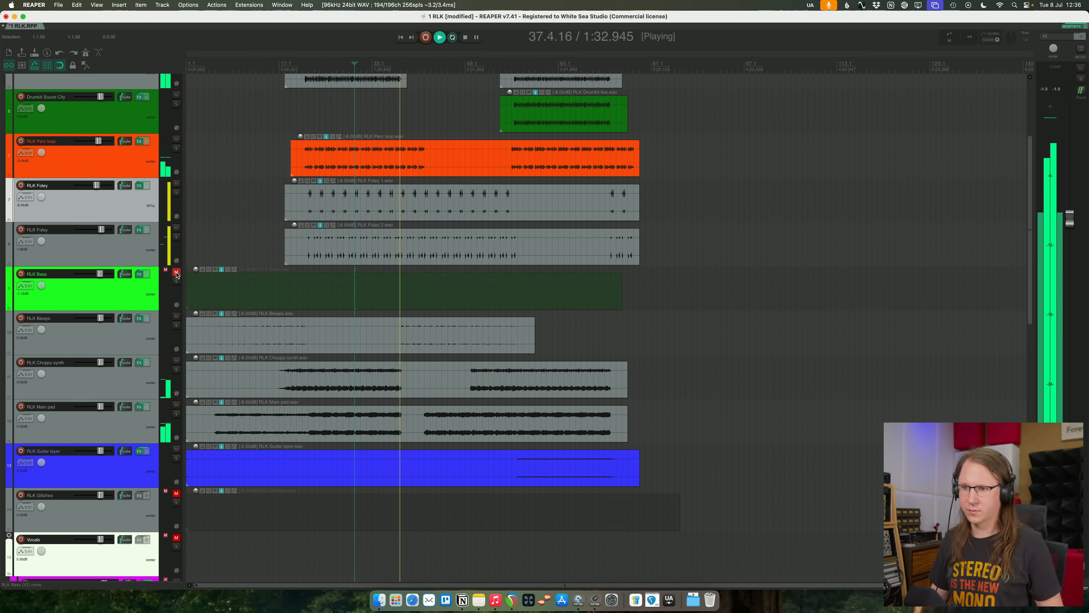
pyautogui.click(176, 272)
# - Check RLK Bass in solo from about bar 23 and deepen the dynamic low-mid cut in its Pro-Q 4
pyautogui.click(314, 299)
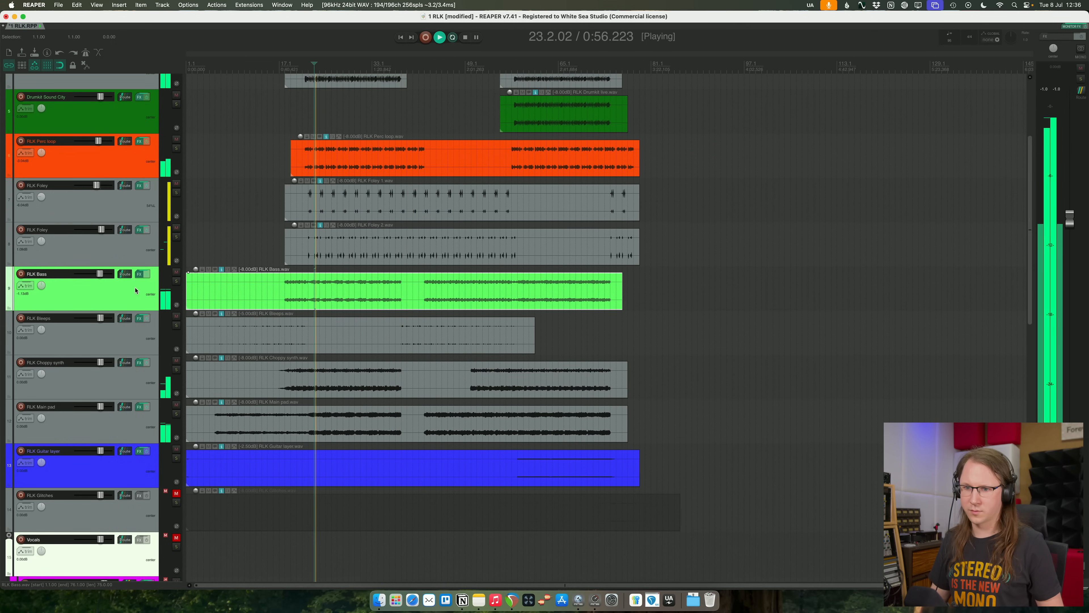
pyautogui.click(176, 281)
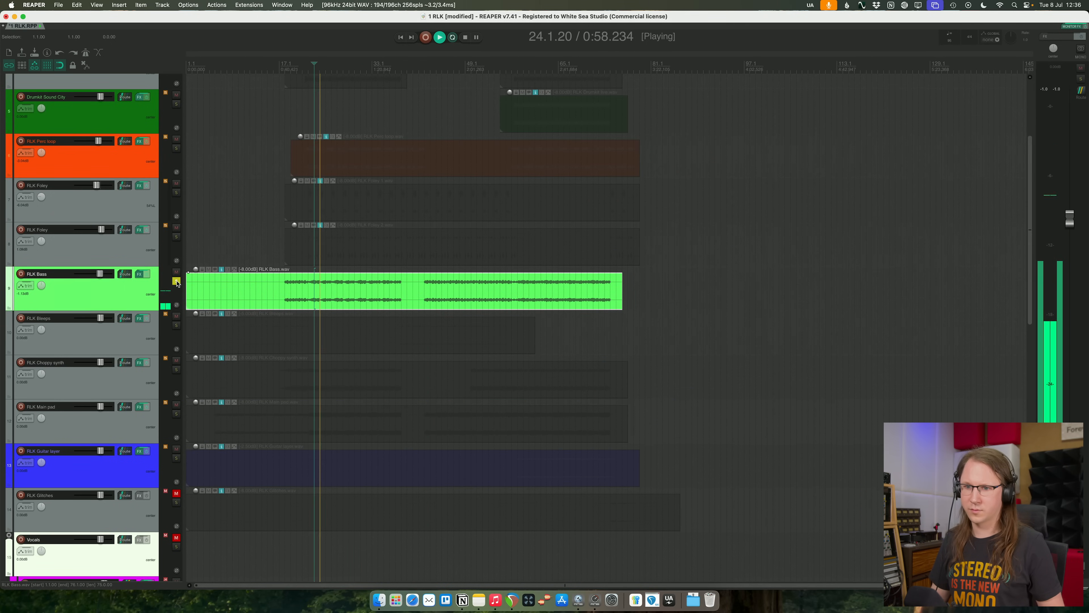
pyautogui.click(176, 281)
pyautogui.moveTo(496, 149); pyautogui.dragTo(495, 173)
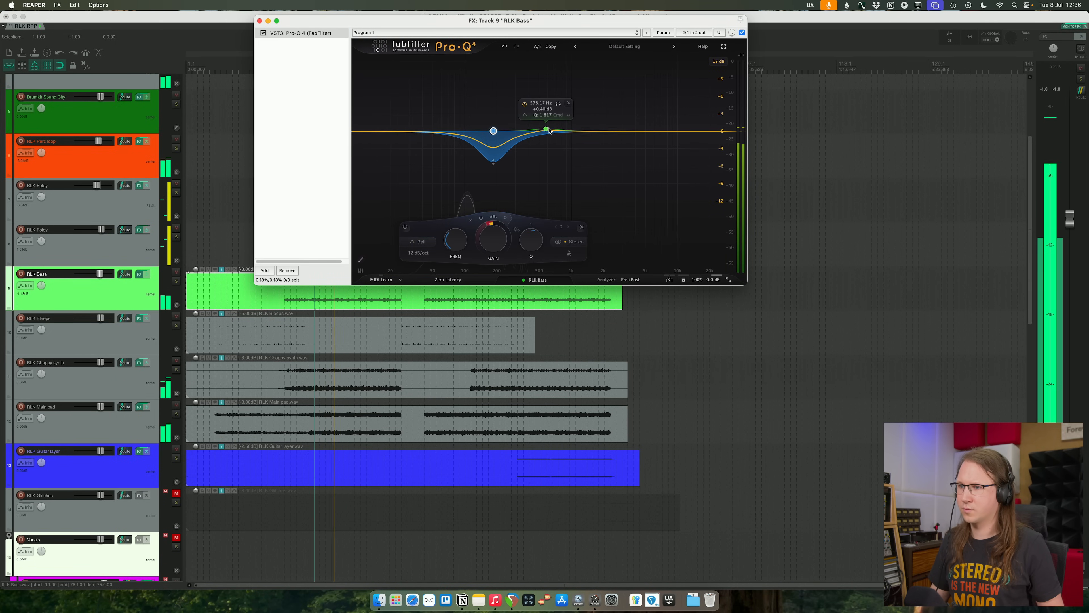
pyautogui.click(259, 21)
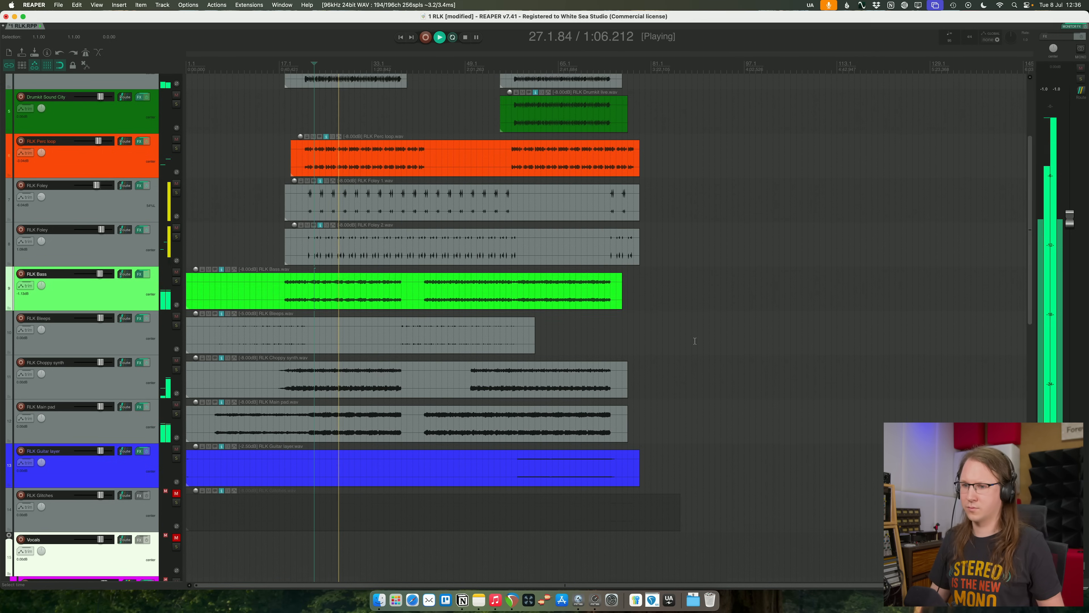
pyautogui.scroll(-5, 683, 323)
pyautogui.scroll(-1, 682, 322)
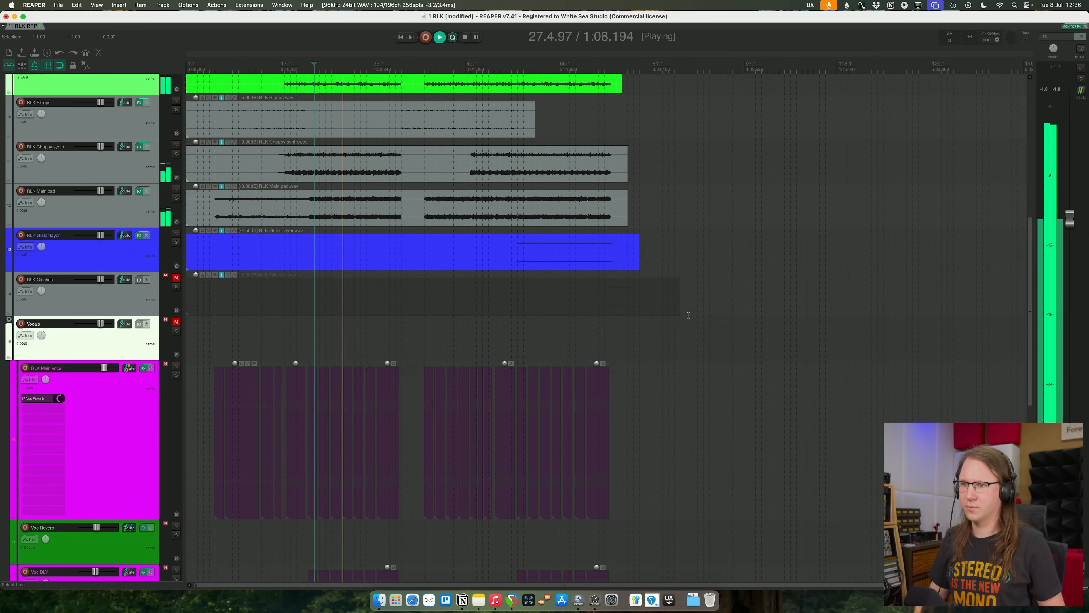
pyautogui.scroll(15, 688, 316)
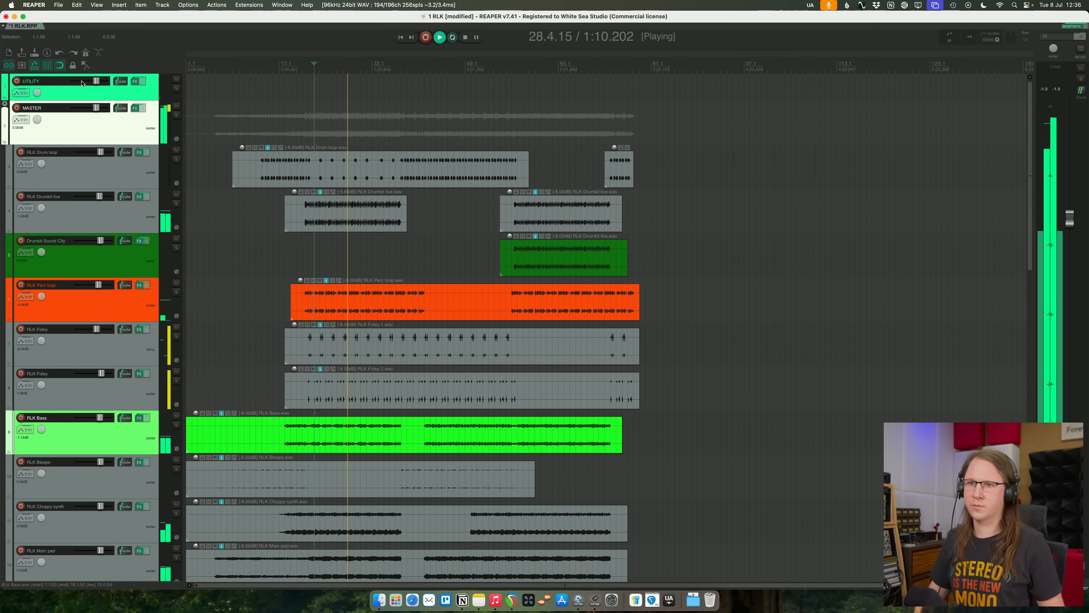
# - Audition the lowest Pro-MB band on MASTER in solo, lower its output slightly, and close the effects window
pyautogui.click(135, 109)
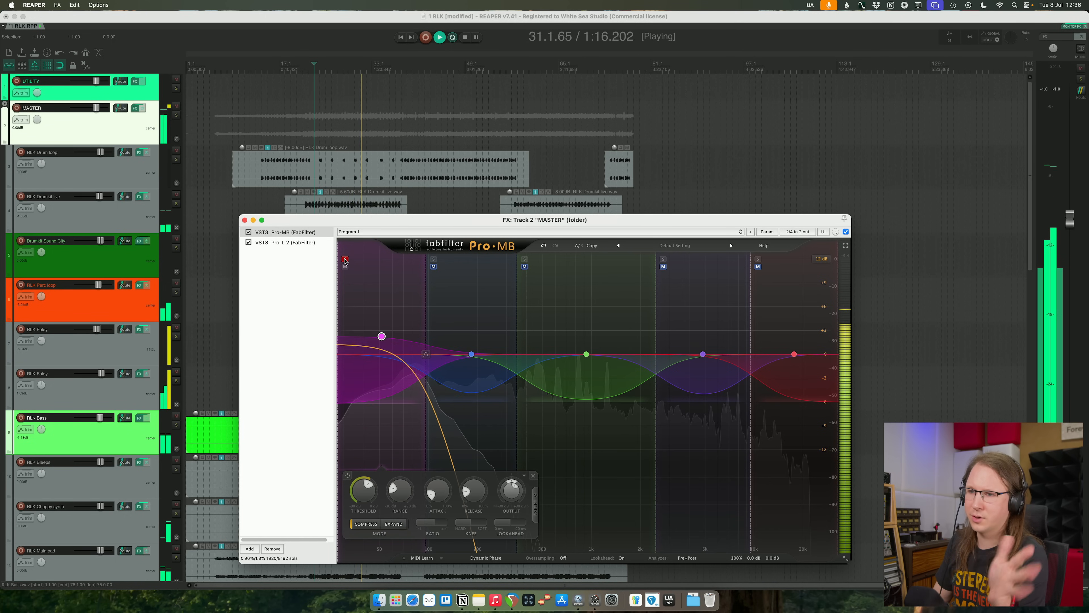
pyautogui.click(345, 260)
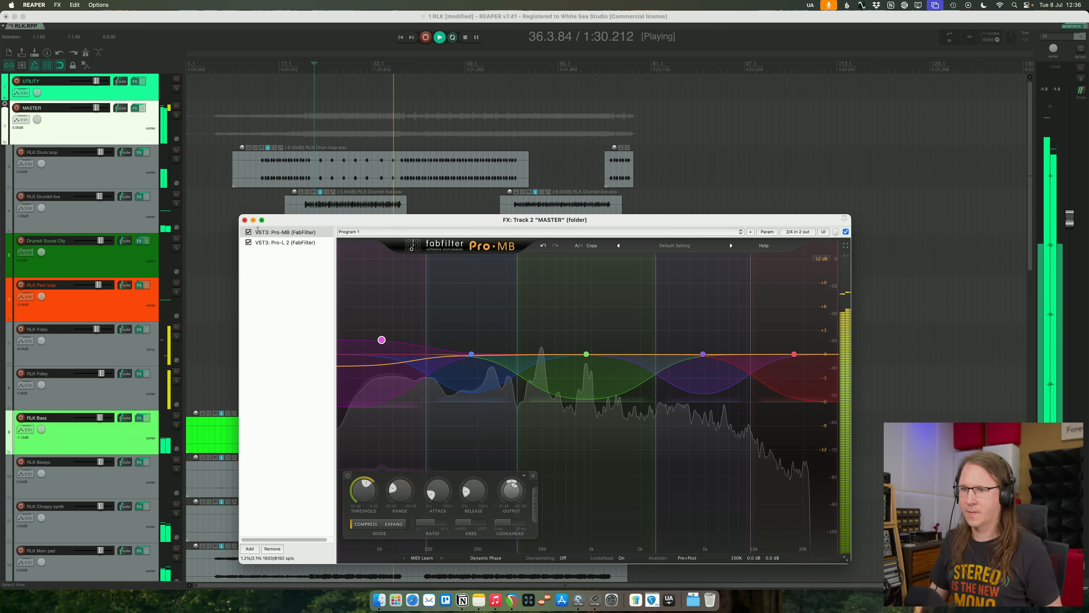
pyautogui.click(244, 220)
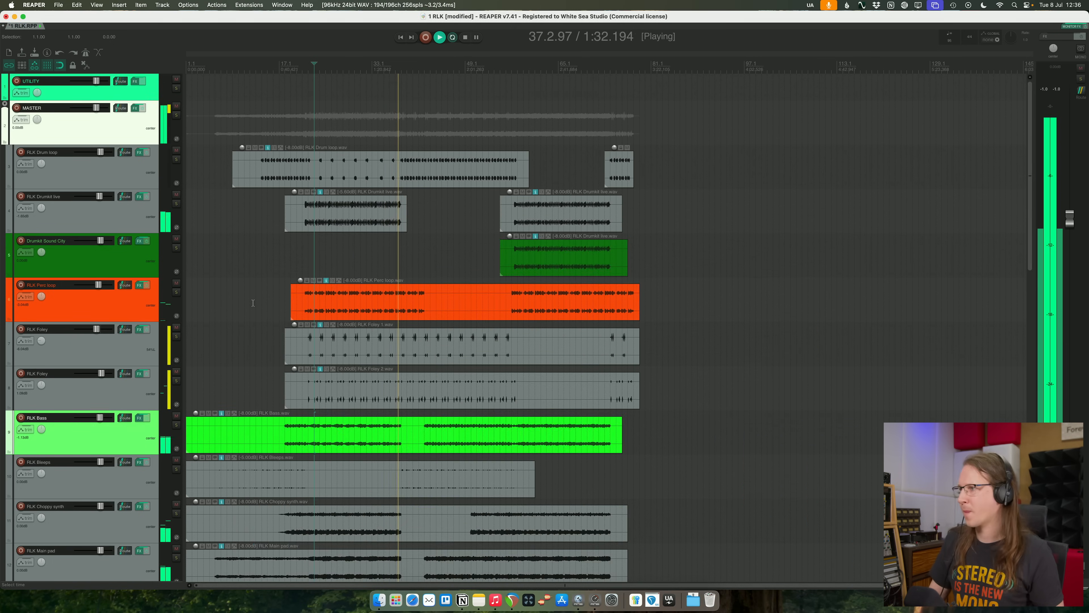
# - Unmute the Vocals folder and restart playback from bar 18
pyautogui.scroll(-8, 253, 303)
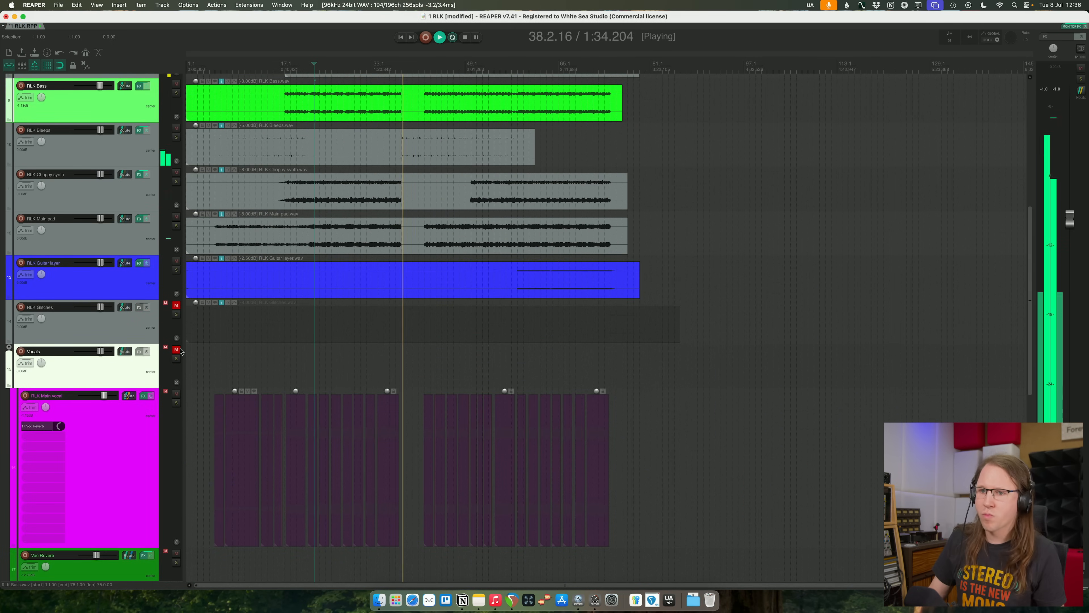
pyautogui.click(179, 349)
pyautogui.press('space')
pyautogui.press('space')
pyautogui.press('space')
pyautogui.click(284, 361)
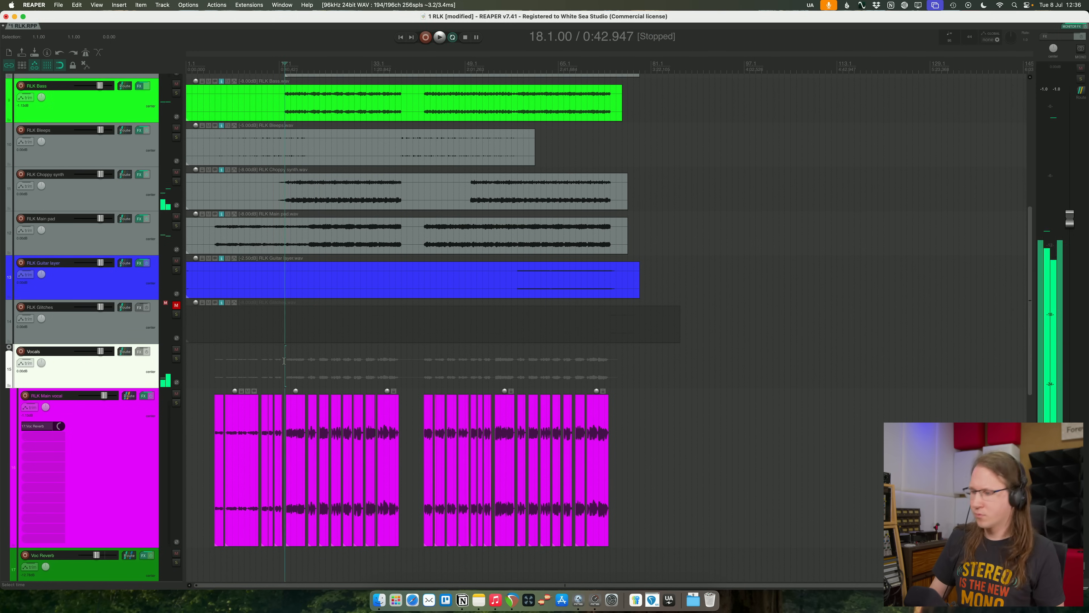
pyautogui.press('space')
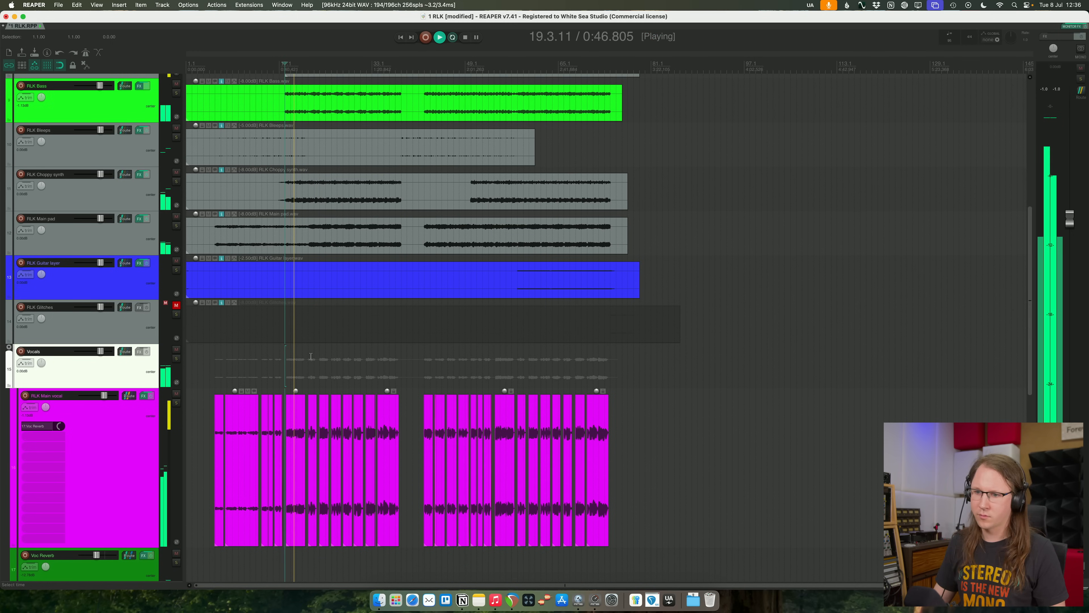
# - Lower the Vocals folder to about -1 dB during playback and save the project
pyautogui.scroll(-2, 311, 356)
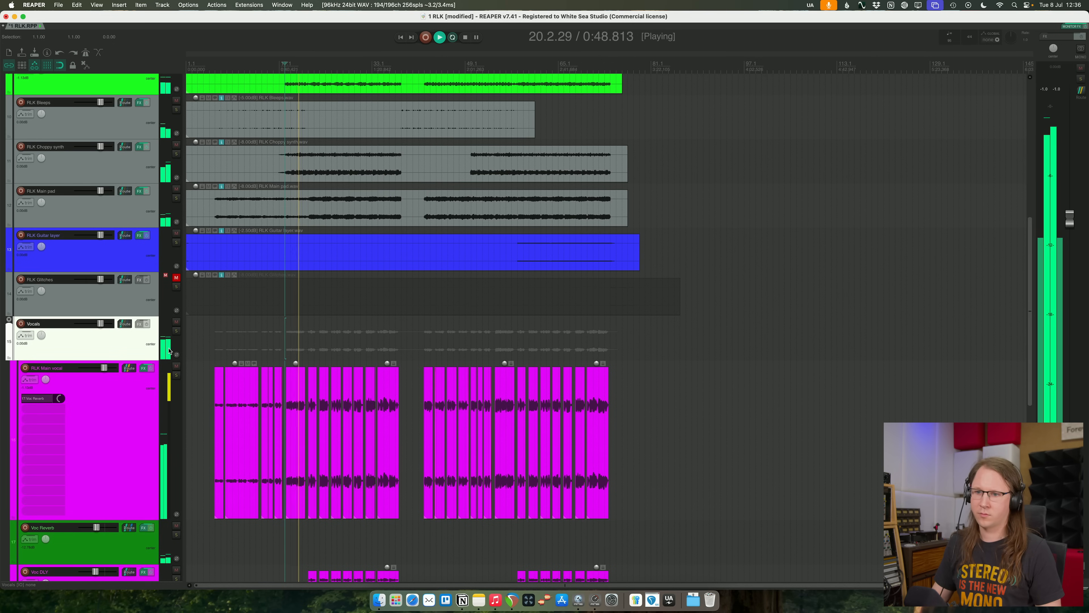
pyautogui.scroll(1, 369, 338)
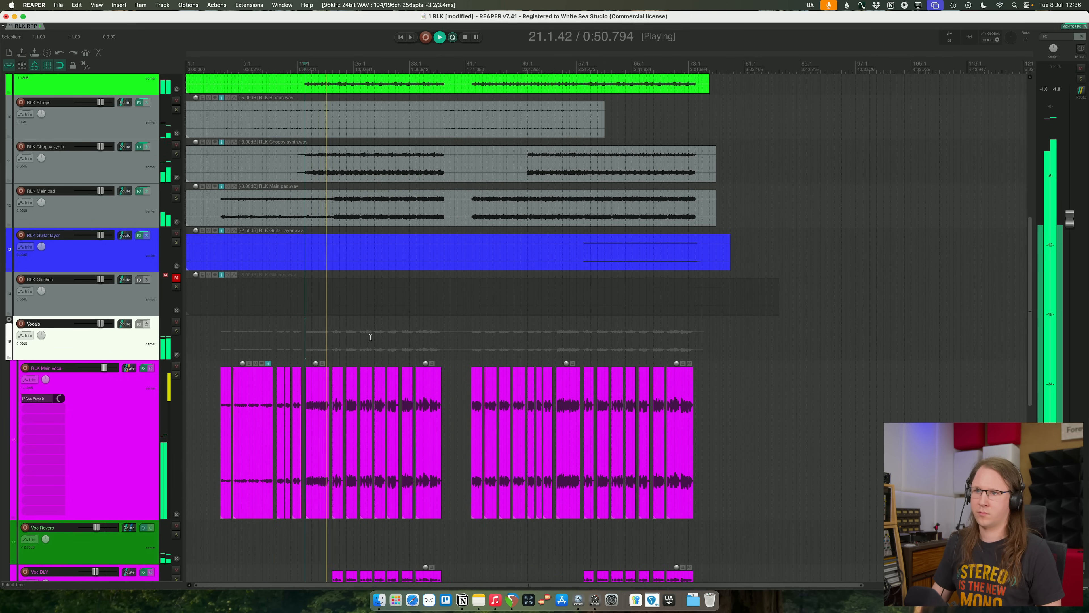
pyautogui.scroll(-2, 370, 338)
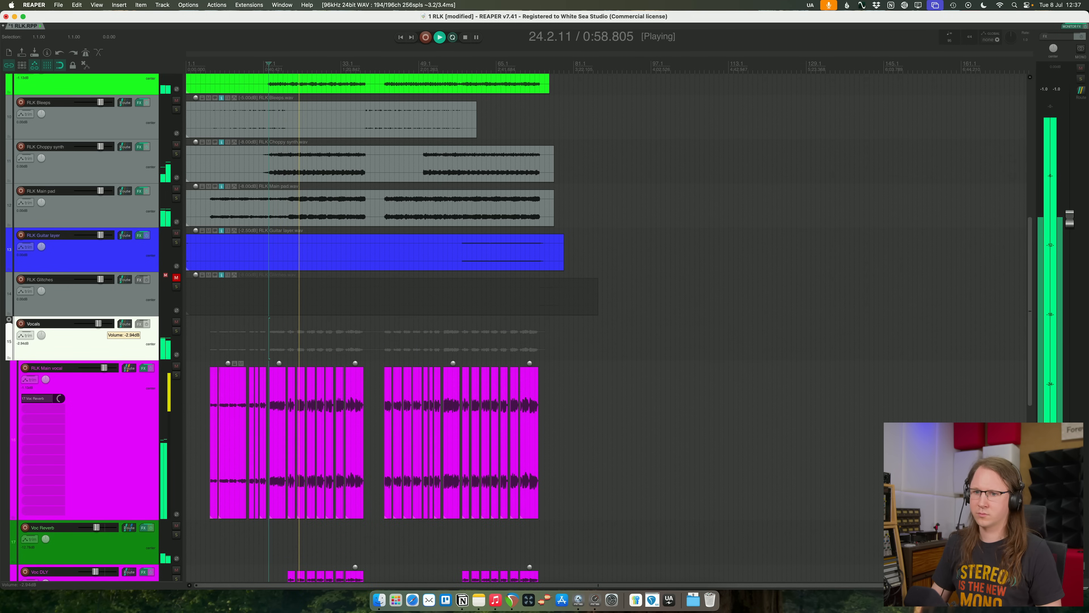
pyautogui.moveTo(100, 323); pyautogui.dragTo(100, 324)
pyautogui.press('super+s')
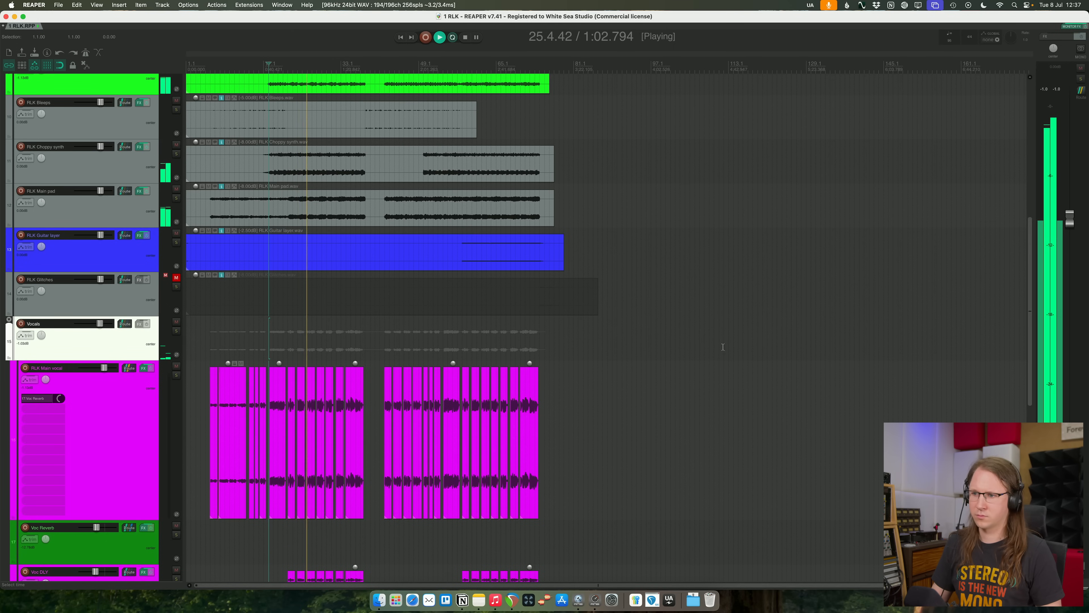
# - Stop playback and add a track named Reference between UTILITY and MASTER
pyautogui.scroll(-8, 702, 402)
pyautogui.scroll(16, 703, 402)
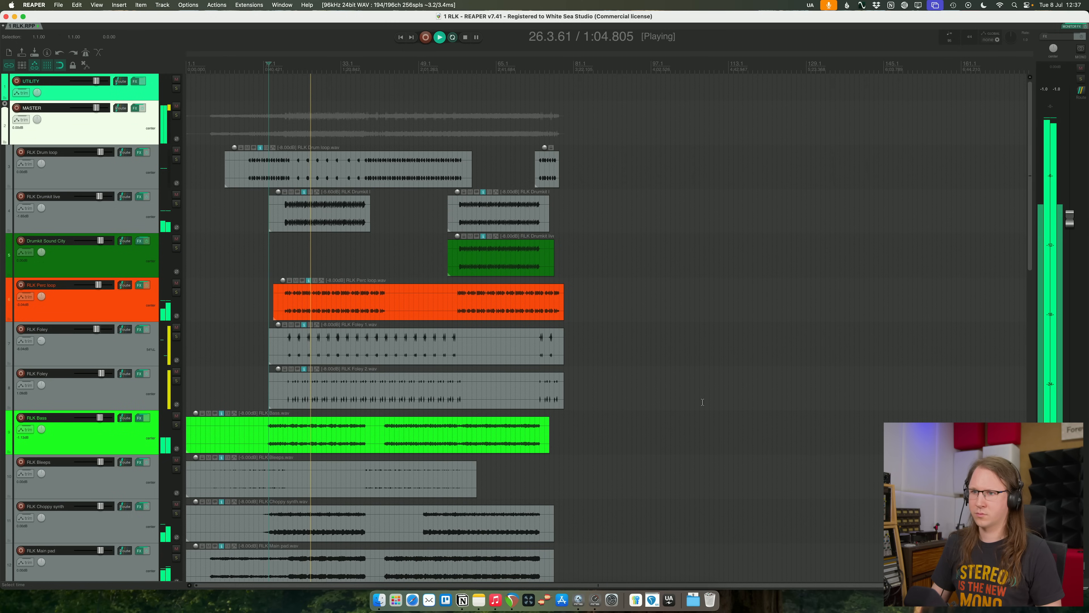
pyautogui.press('space')
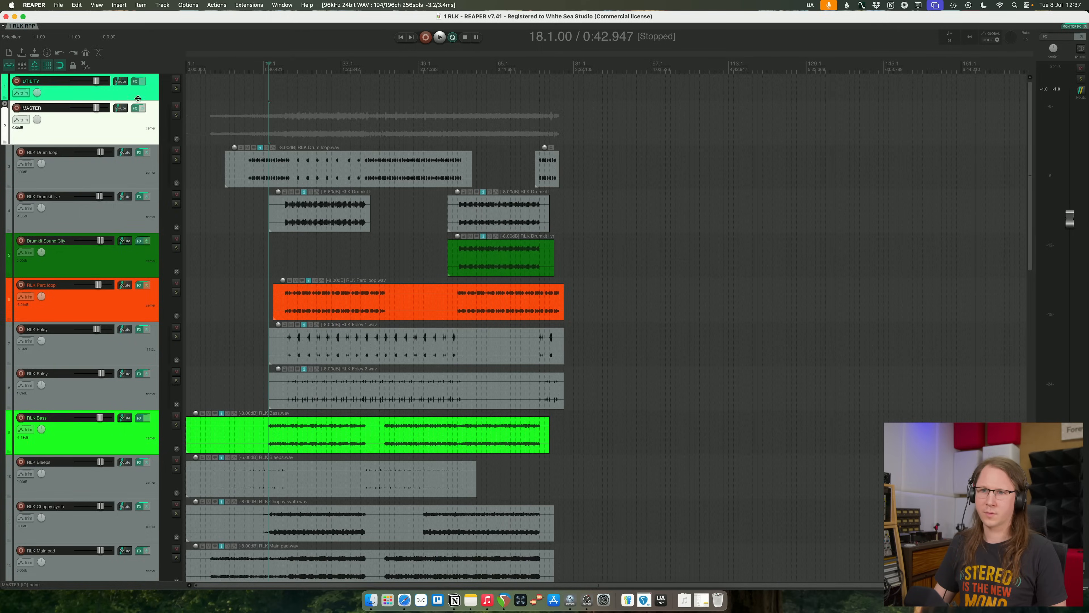
pyautogui.press('super+t')
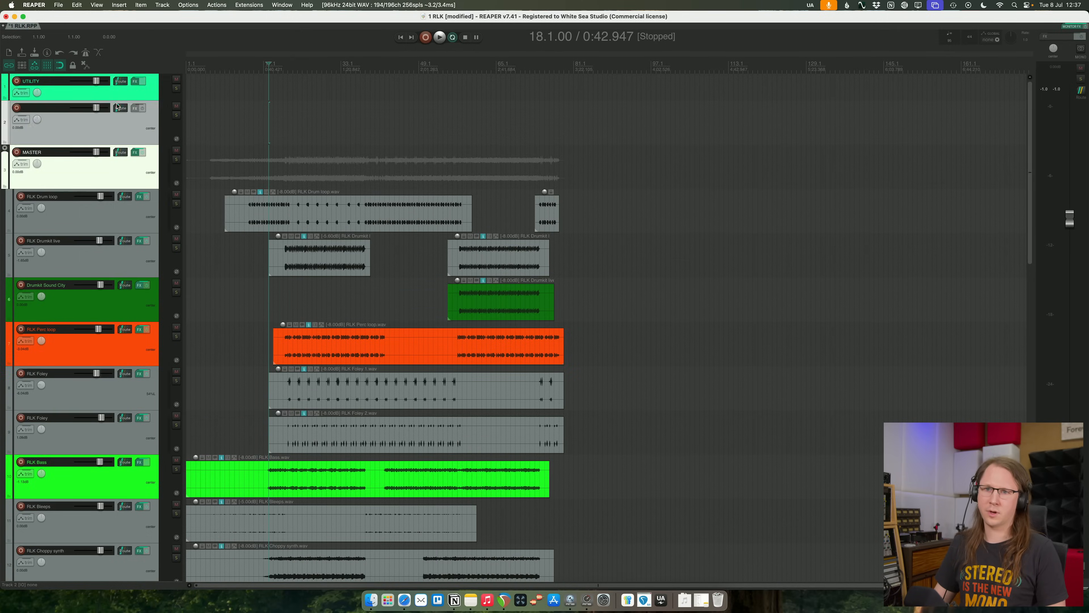
pyautogui.doubleClick(30, 109)
pyautogui.write('Refere')
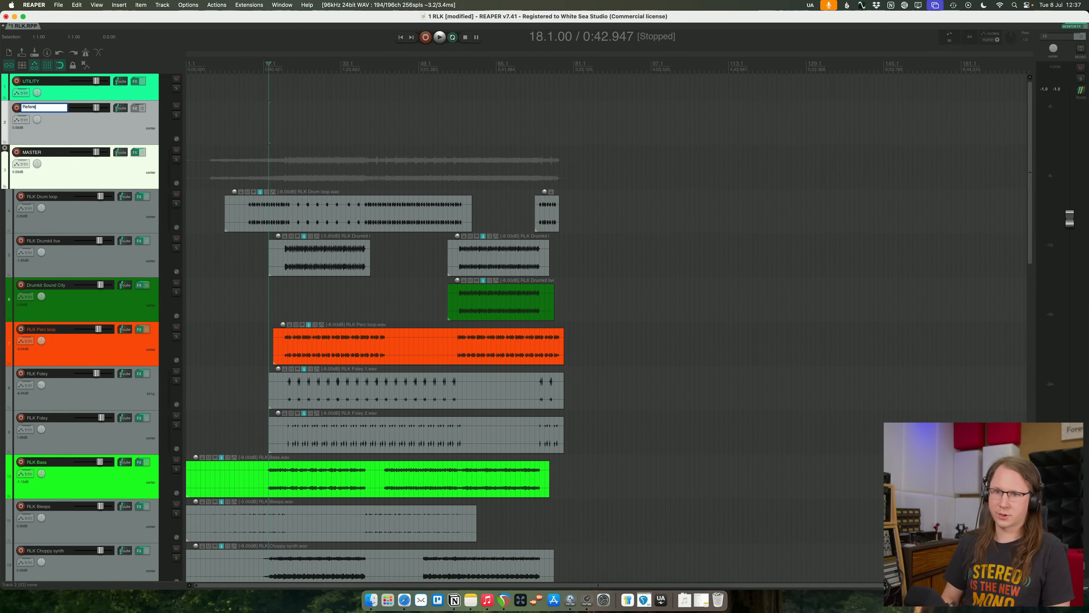
pyautogui.write('nce')
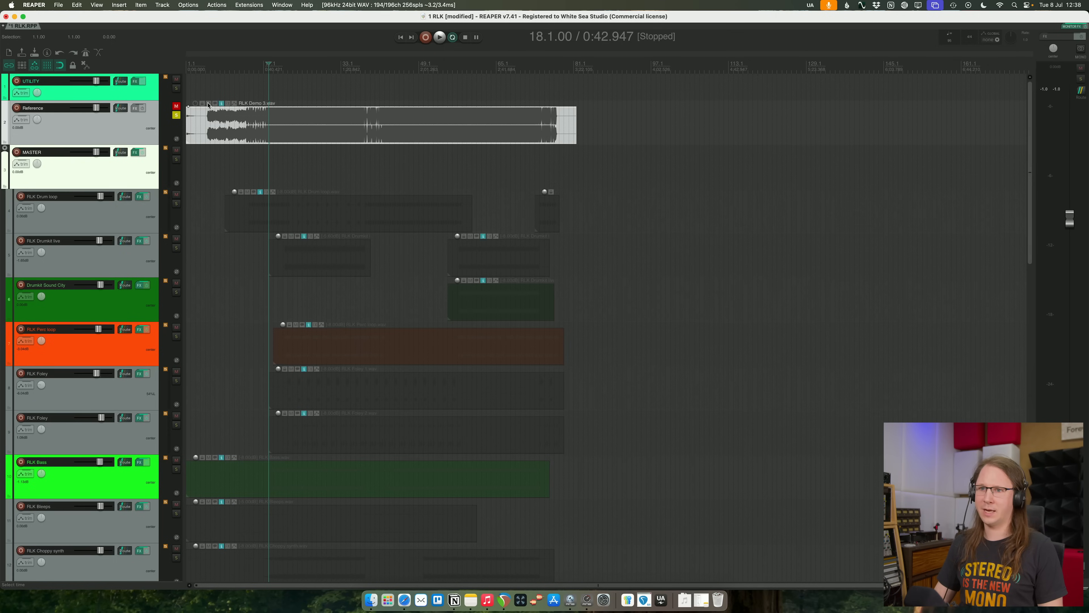
# - Compare the mix with the RLK Demo 3 reference from bar 22 by toggling the Reference track's solo
pyautogui.press('space')
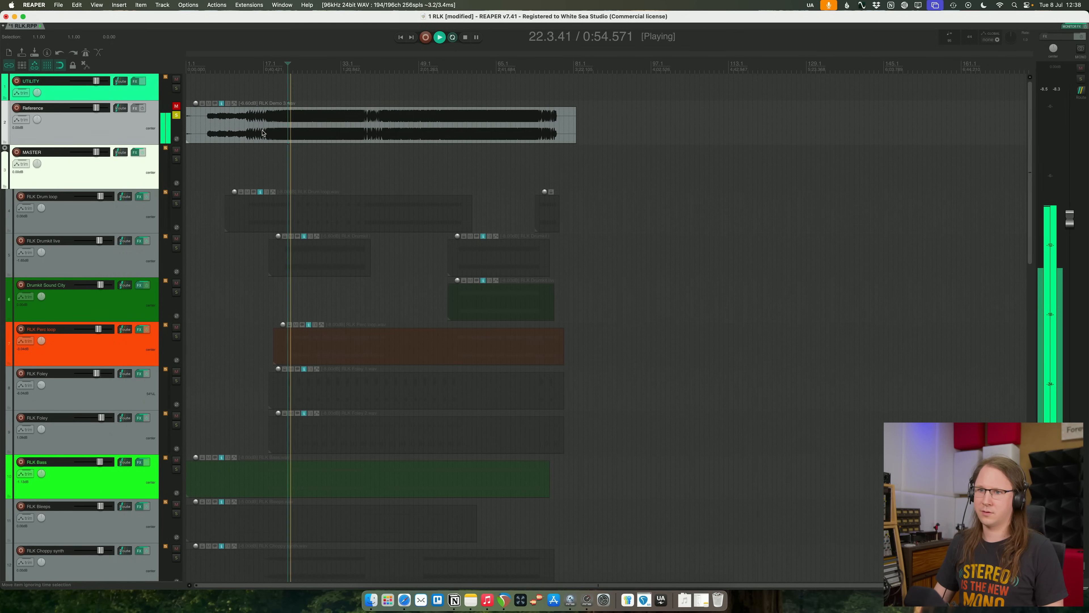
pyautogui.click(176, 115)
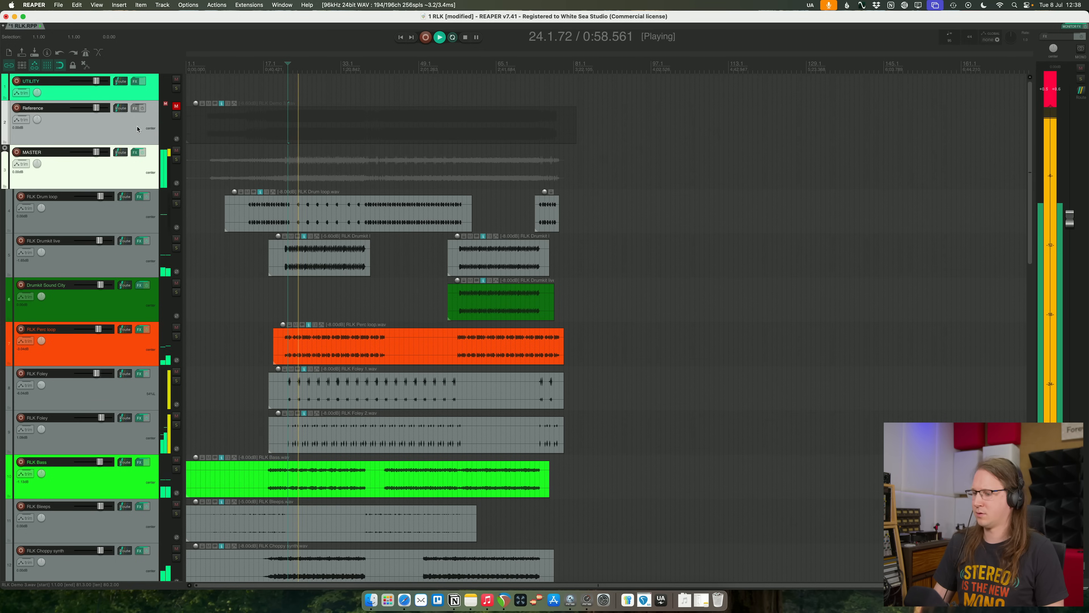
pyautogui.click(176, 115)
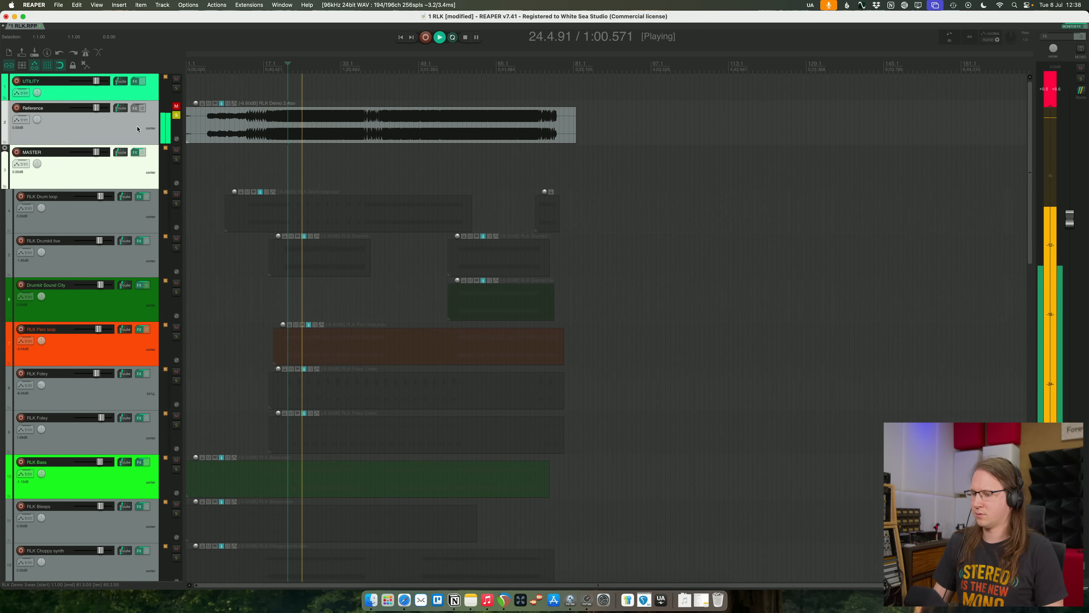
pyautogui.scroll(2, 342, 158)
pyautogui.scroll(8, 342, 158)
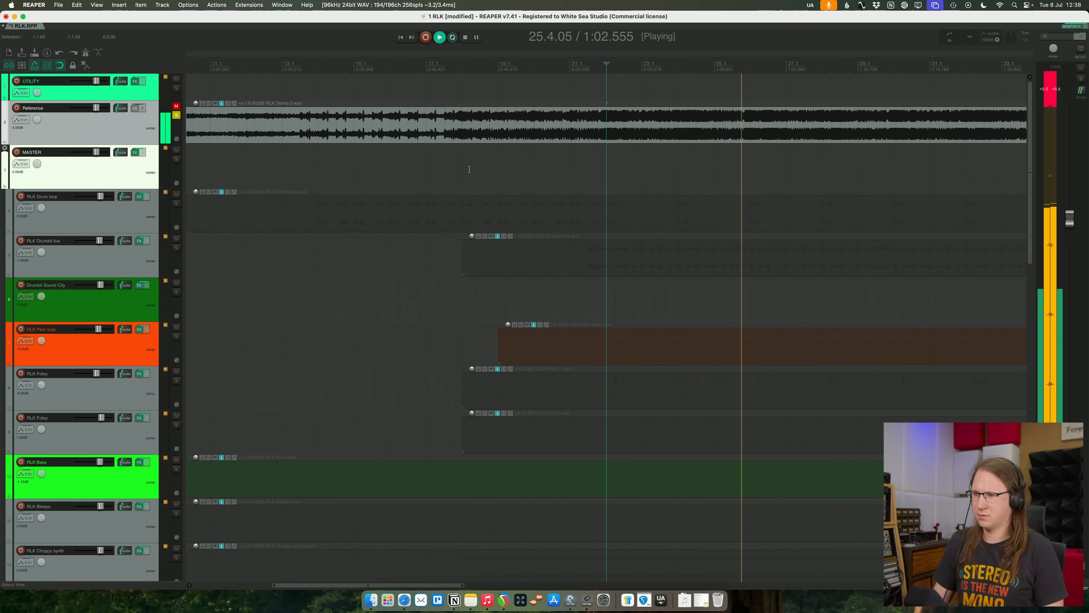
pyautogui.press('space')
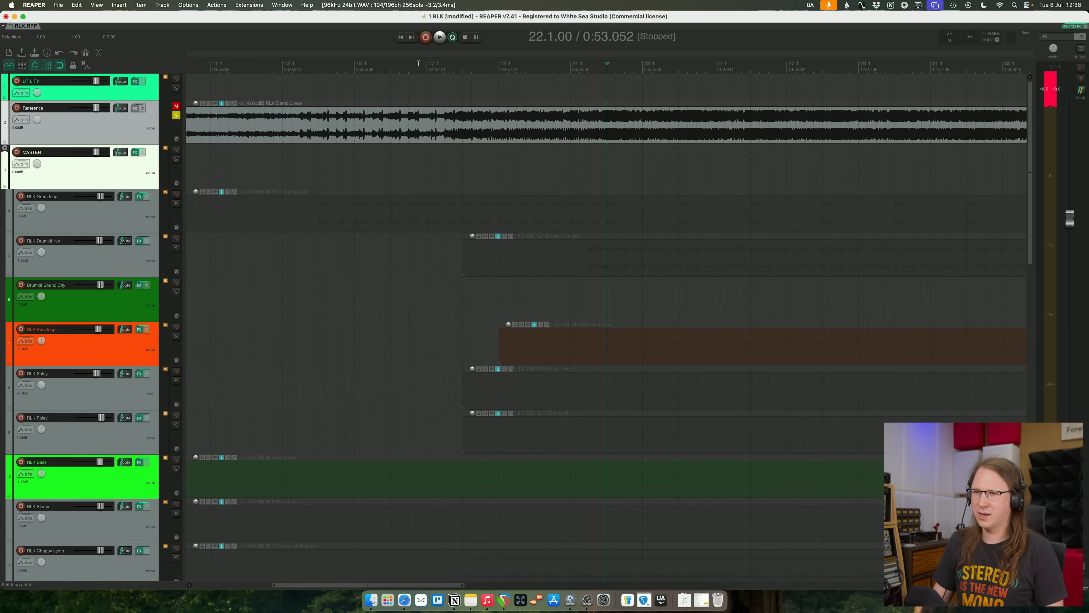
# - Shift the RLK Demo 3 item so its drum entry lines up with bar 14, and check it by playback
pyautogui.scroll(-2, 419, 64)
pyautogui.click(406, 61)
pyautogui.scroll(6, 649, 136)
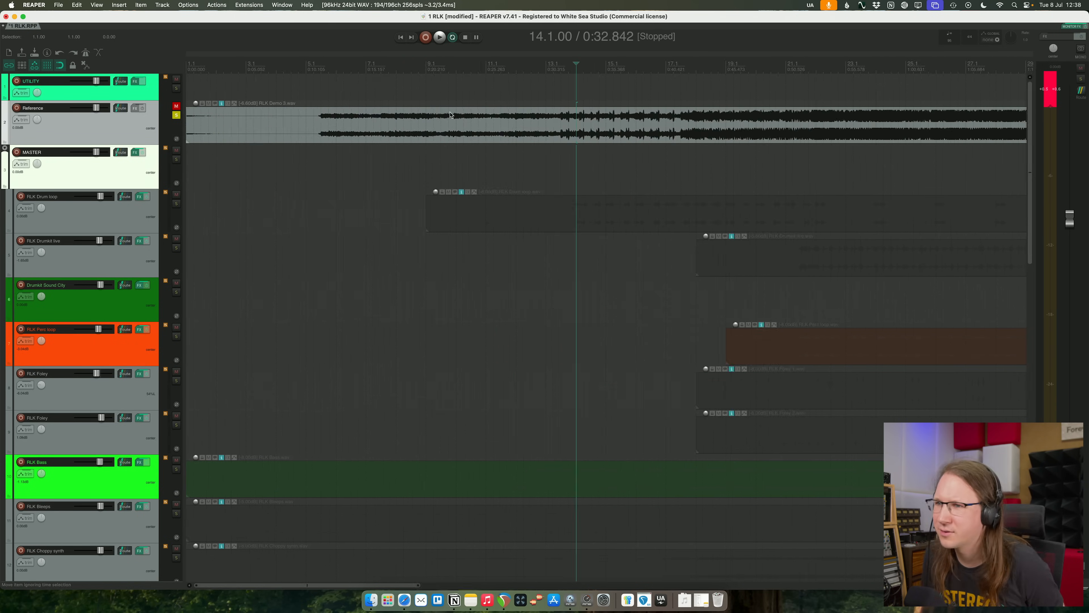
pyautogui.click(649, 135)
pyautogui.scroll(2, 656, 142)
pyautogui.press('space')
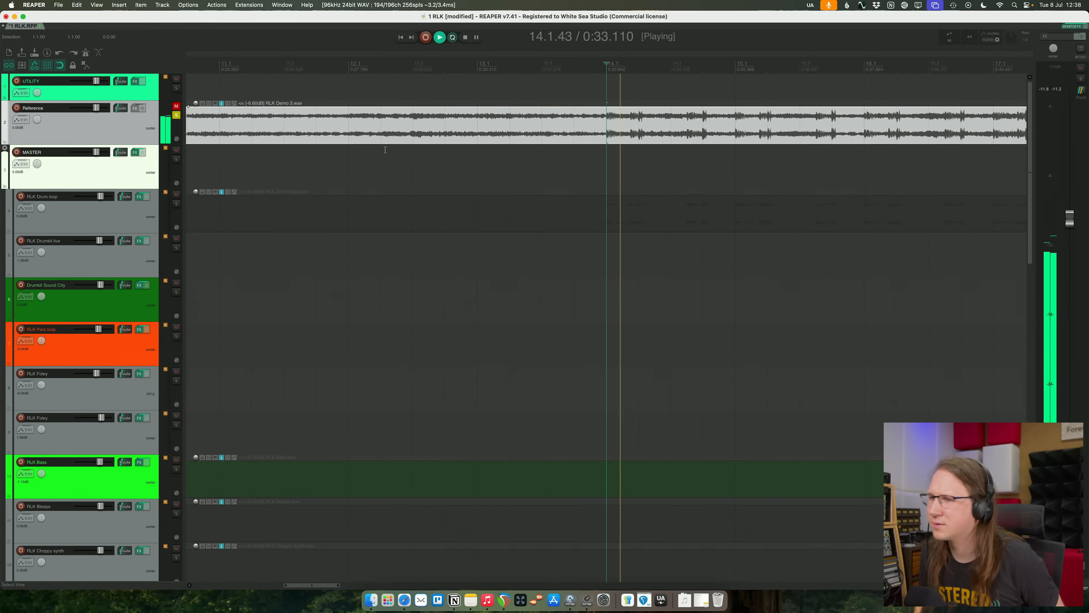
pyautogui.scroll(-1, 385, 150)
pyautogui.press('space')
# - Play the mix from bar 14, switch to the Reference track, and raise the RLK Demo 3 item's volume
pyautogui.click(176, 114)
pyautogui.press('space')
pyautogui.scroll(-1, 434, 147)
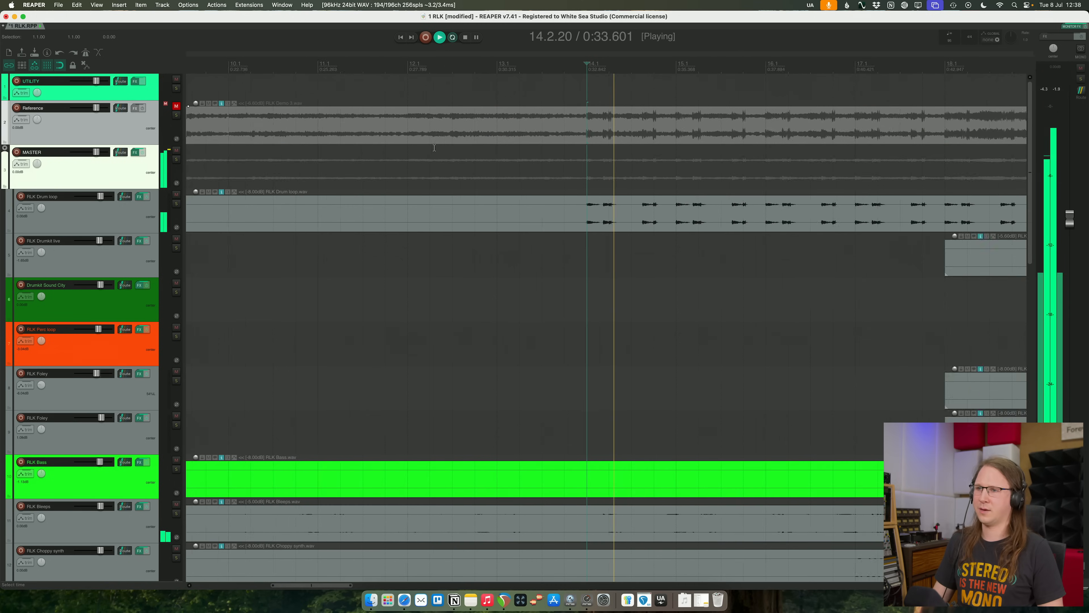
pyautogui.scroll(-8, 435, 148)
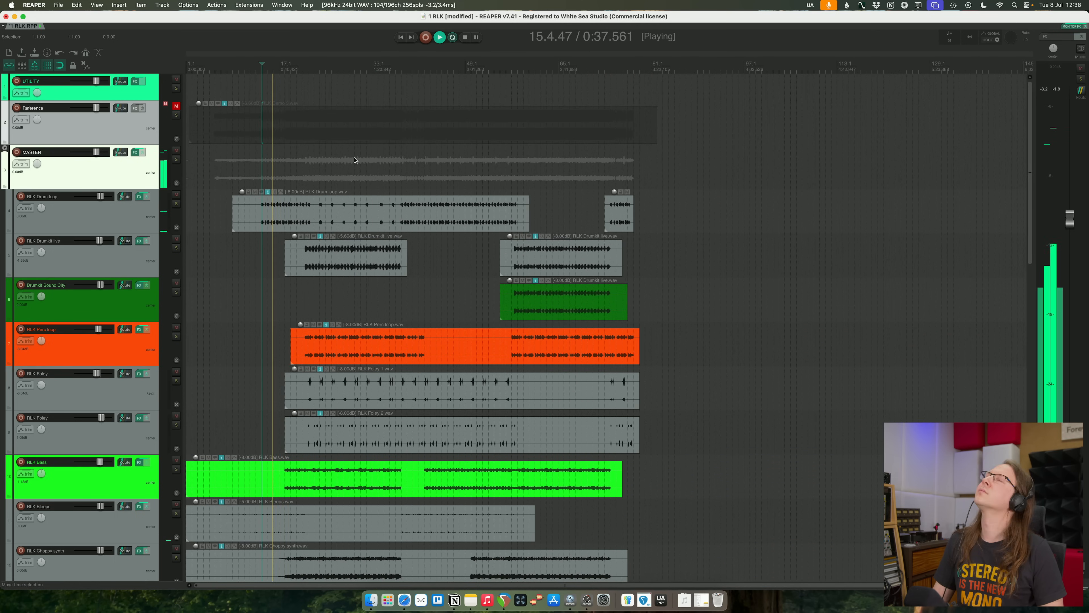
pyautogui.press('F6')
pyautogui.moveTo(199, 108); pyautogui.dragTo(199, 88)
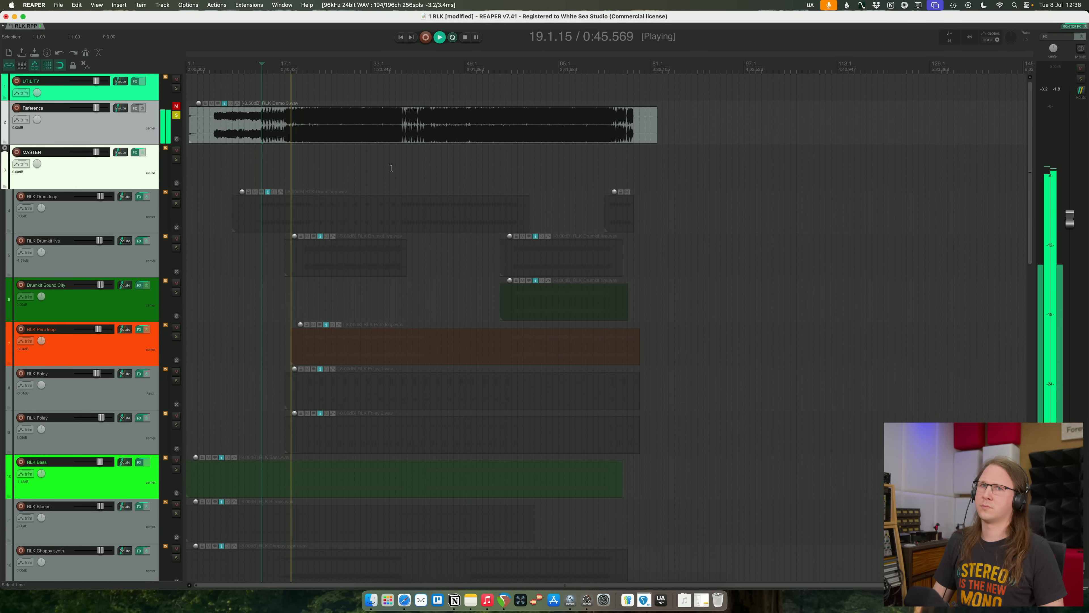
# - Alternate between the full mix and the soloed Reference track during playback to compare their balance
pyautogui.press('F6')
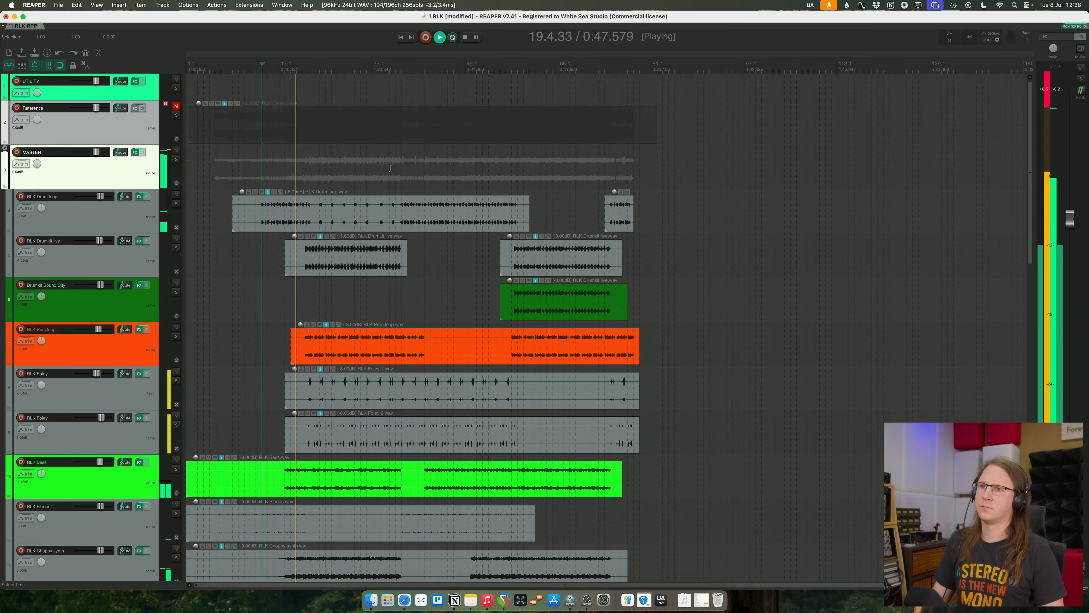
pyautogui.press('F6')
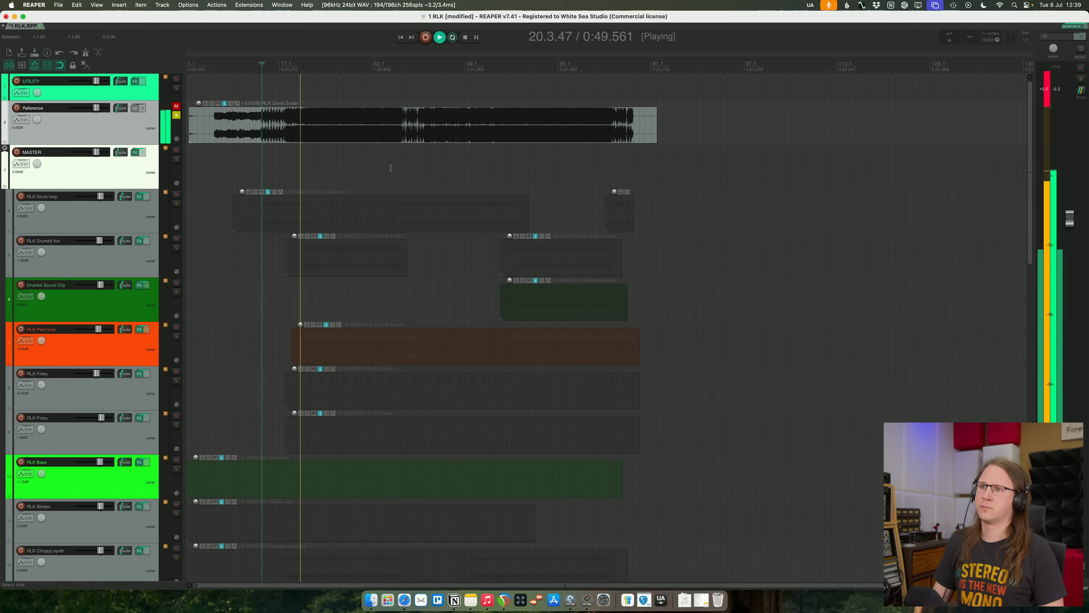
pyautogui.press('F6')
pyautogui.press('F6')
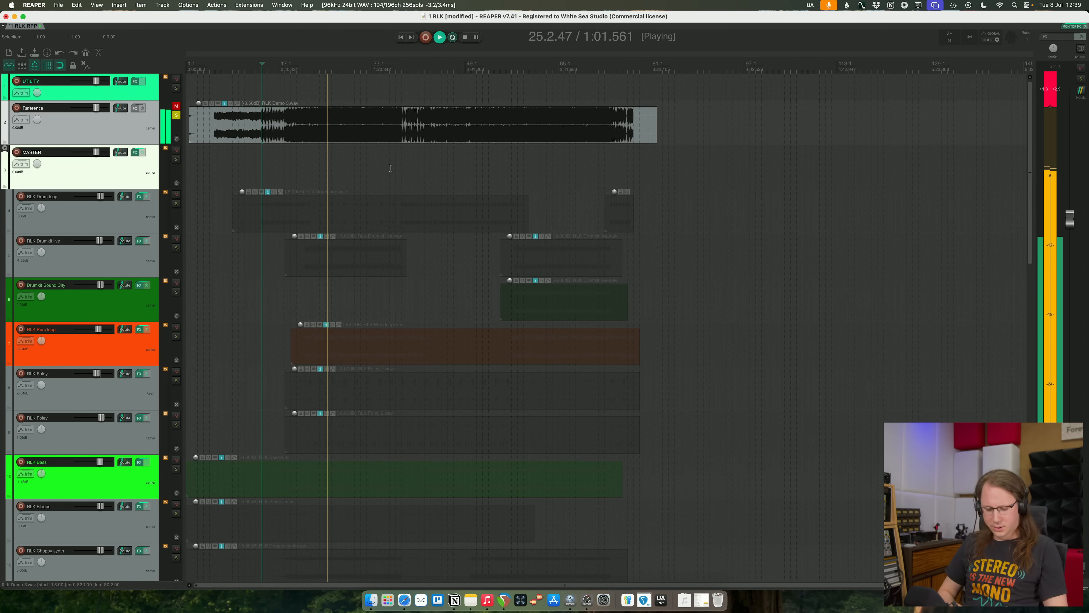
pyautogui.press('F6')
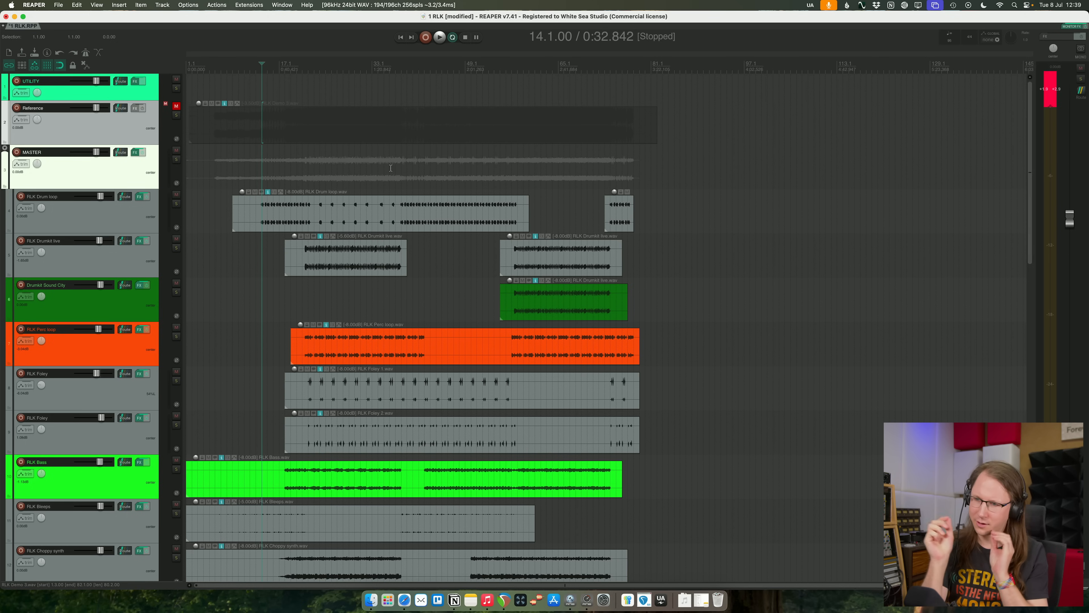
# - Play from about bar 23, check RLK Perc loop in solo, and raise it together with both RLK Foley tracks
pyautogui.click(285, 71)
pyautogui.press('space')
pyautogui.click(314, 72)
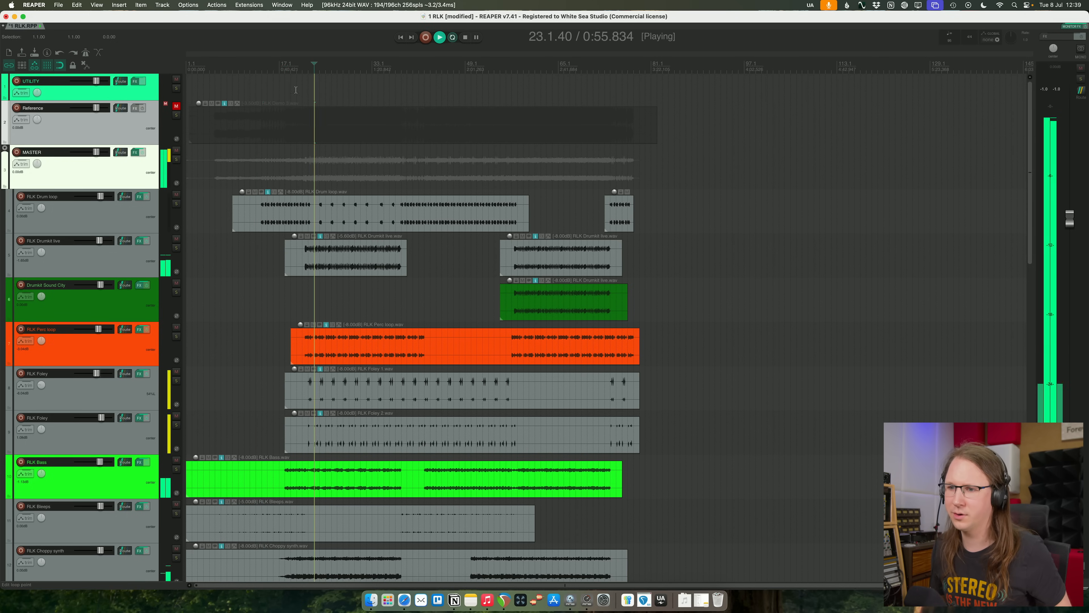
pyautogui.click(139, 360)
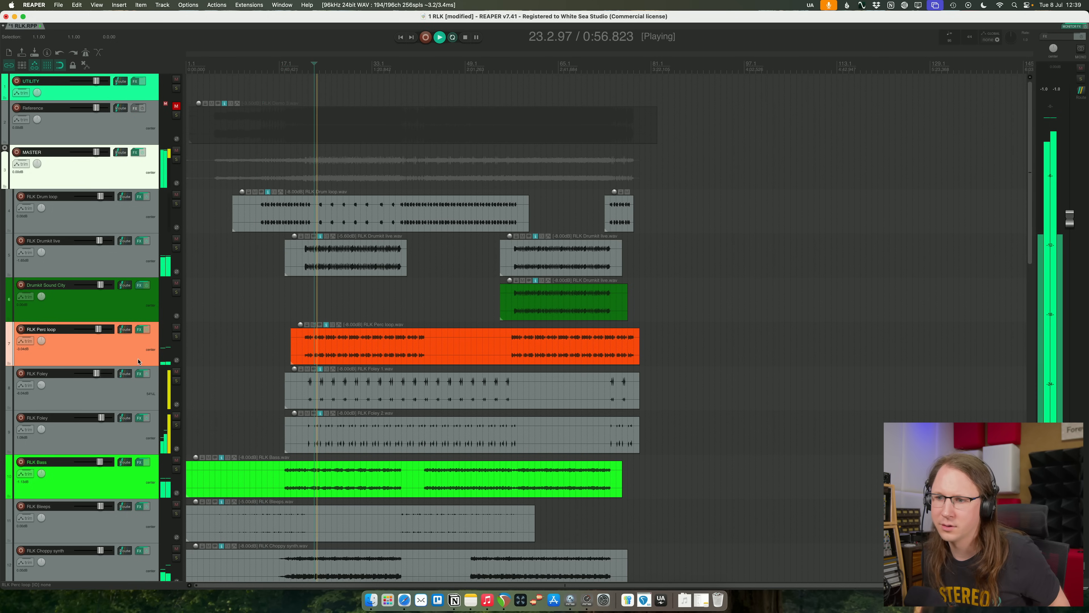
pyautogui.click(176, 337)
pyautogui.click(175, 337)
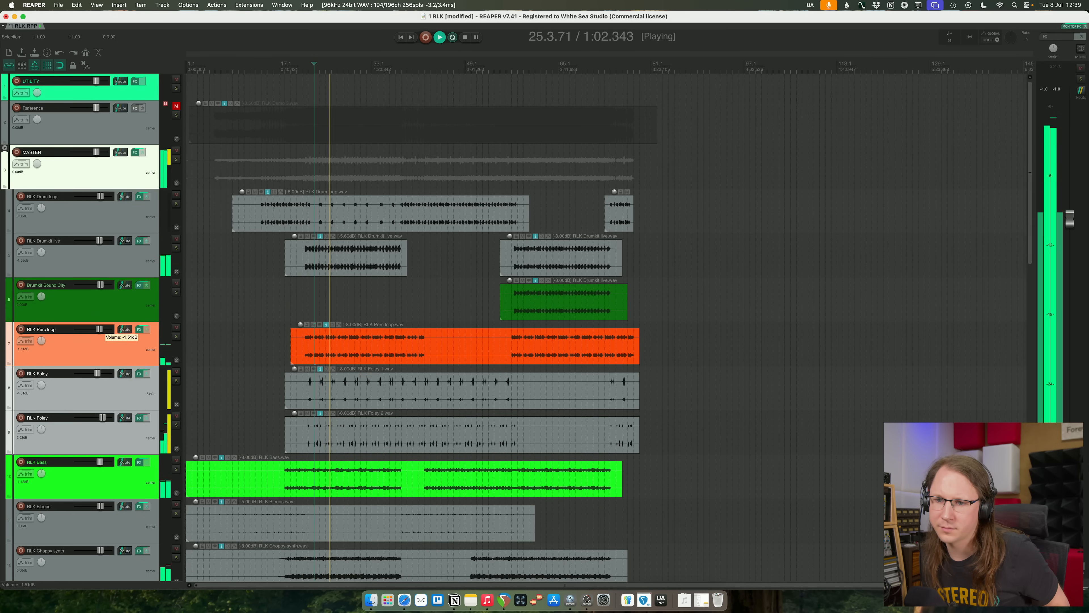
# - Lower the second RLK Foley track slightly and boost RLK Perc loop around 5 kHz with a new Pro-Q 4 band
pyautogui.click(103, 431)
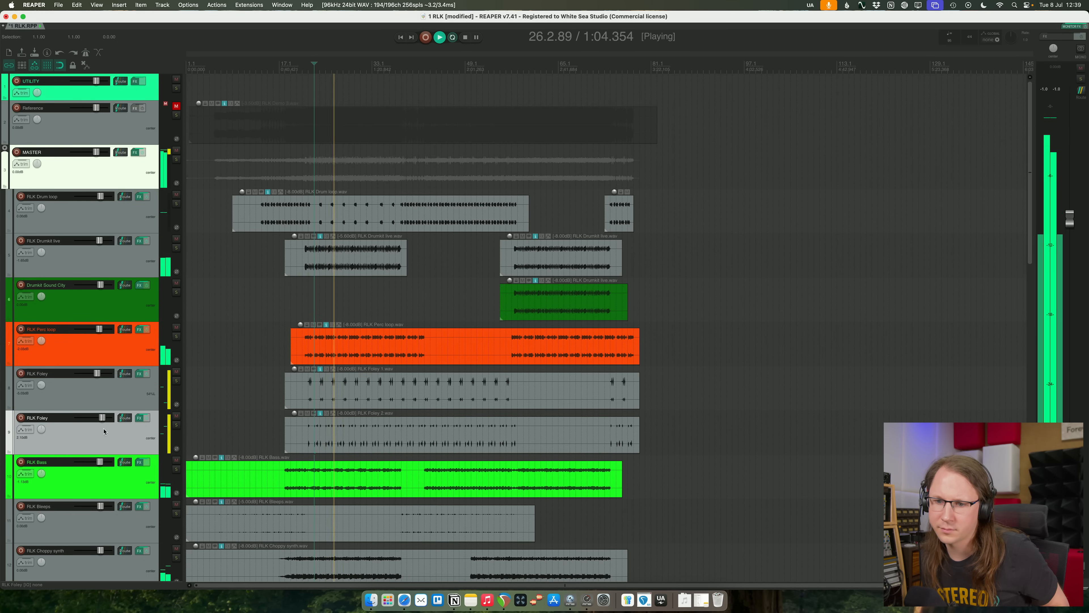
pyautogui.click(123, 342)
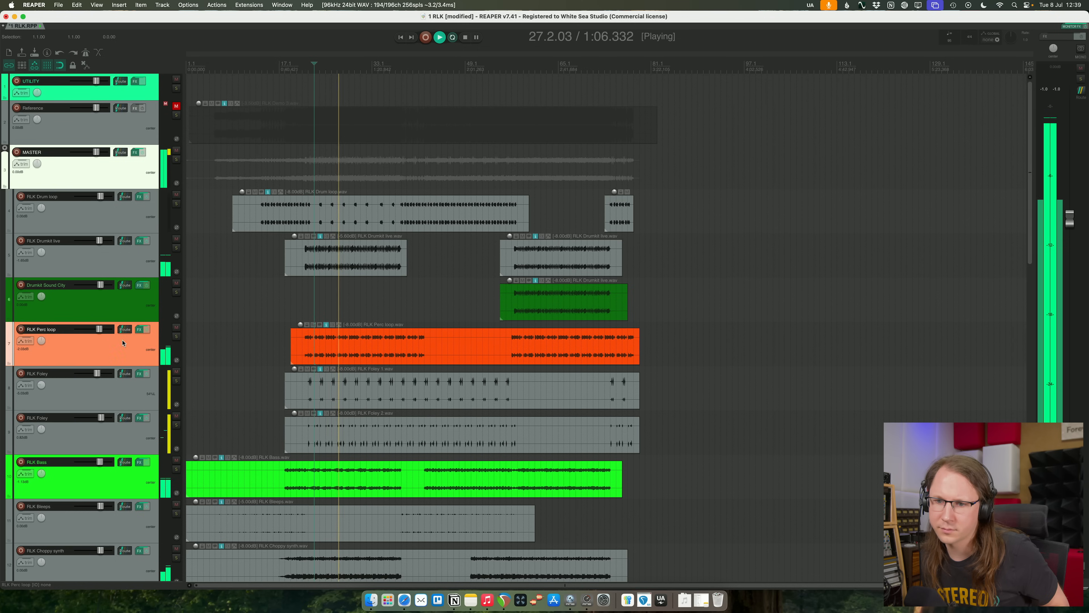
pyautogui.click(139, 329)
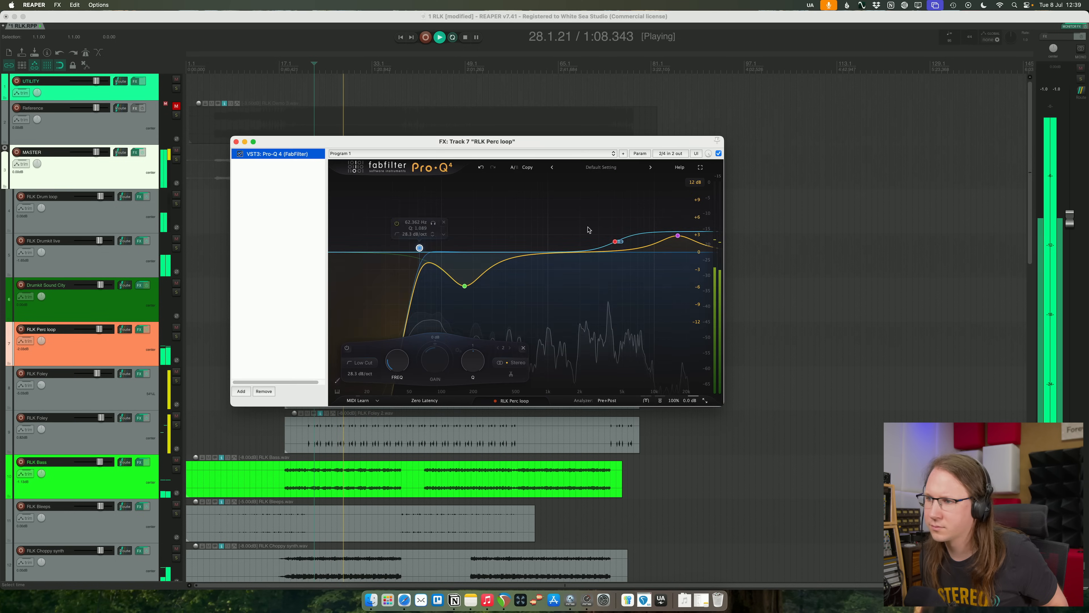
pyautogui.moveTo(601, 249); pyautogui.dragTo(623, 241)
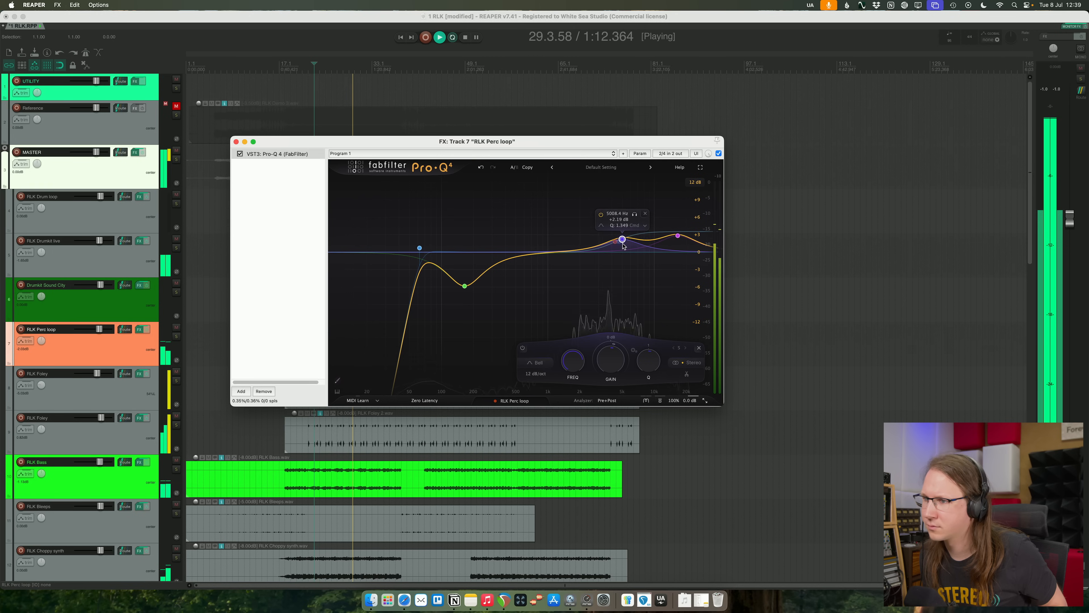
pyautogui.click(236, 141)
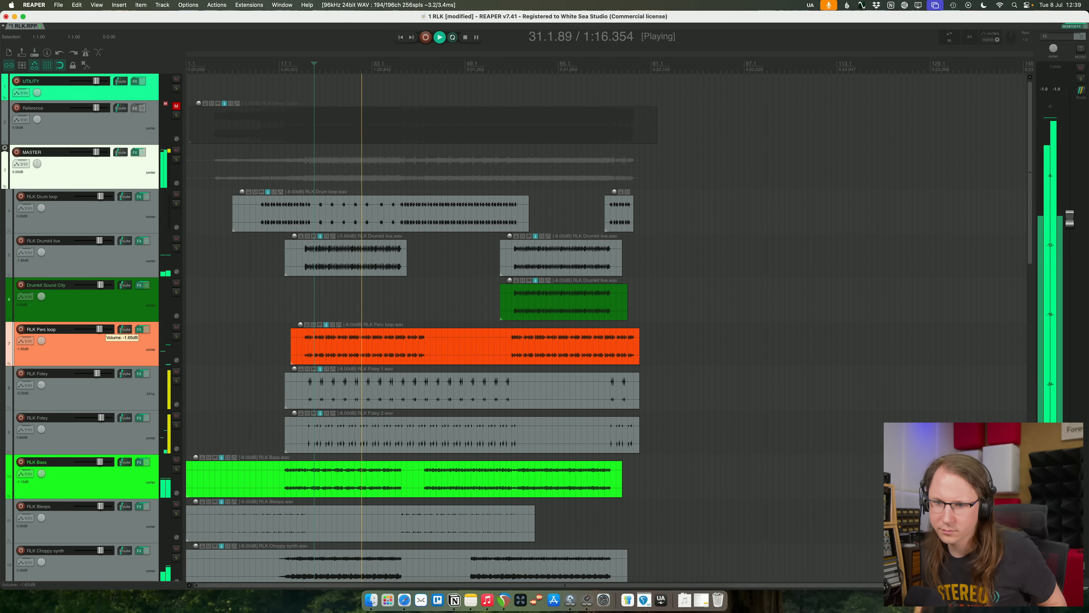
# - Solo the Reference track during playback from about bar 33, then return to the full mix for comparison
pyautogui.scroll(-10, 254, 317)
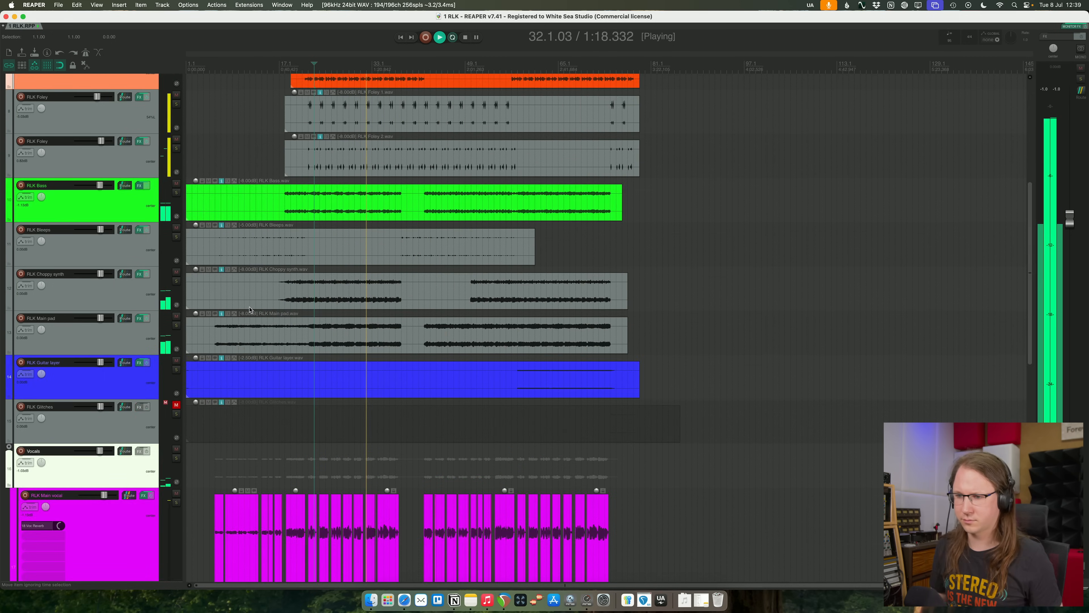
pyautogui.scroll(10, 250, 294)
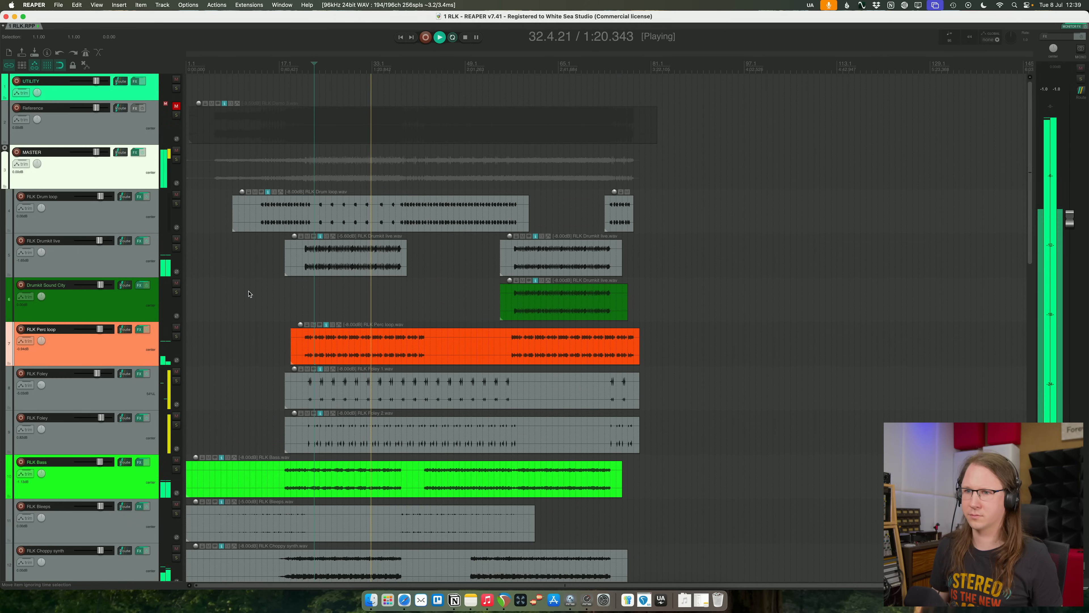
pyautogui.click(176, 115)
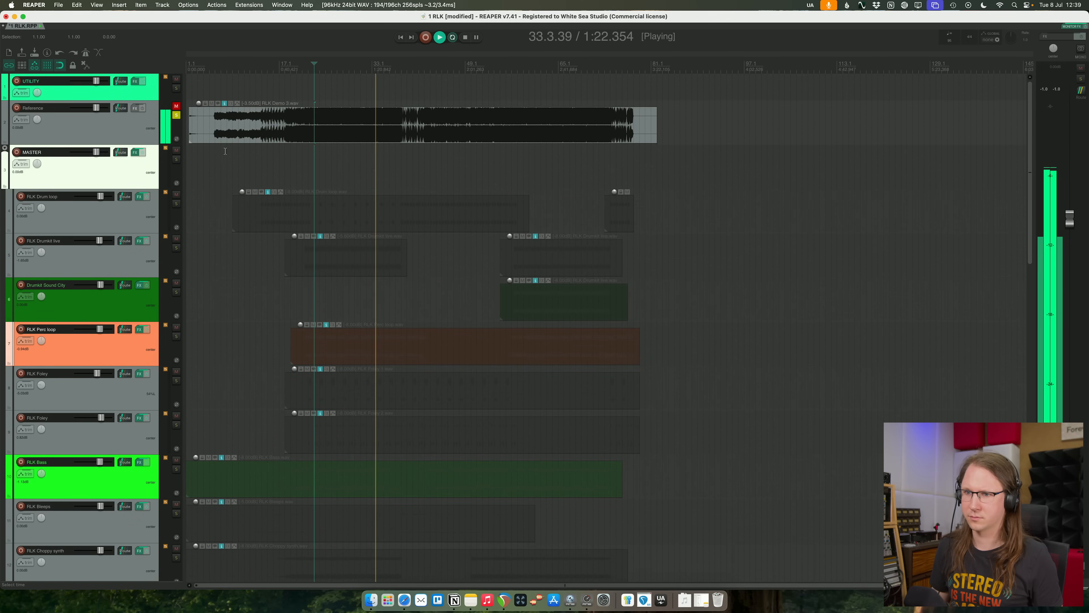
pyautogui.click(177, 115)
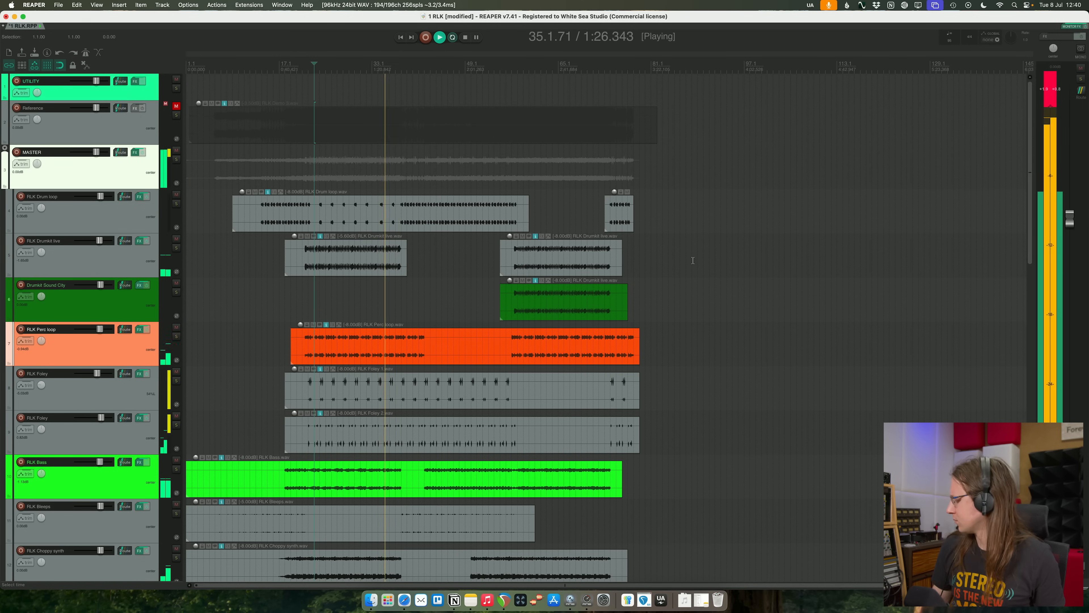
pyautogui.click(134, 168)
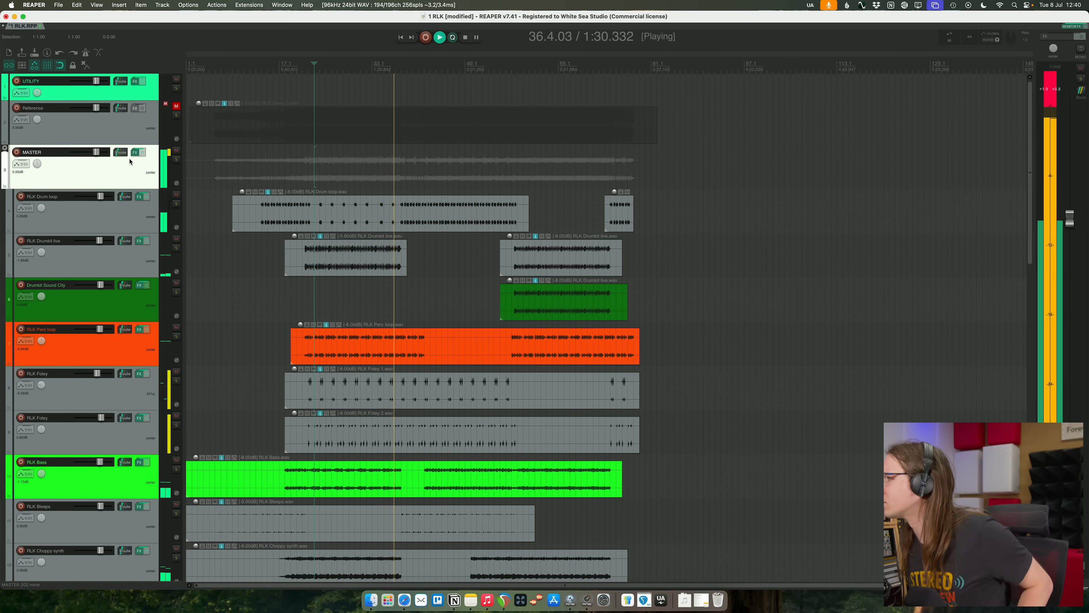
# - Check the MASTER folder's integrated loudness in Pro-L 2 during playback, then stop and close the effects window
pyautogui.scroll(-1, 761, 353)
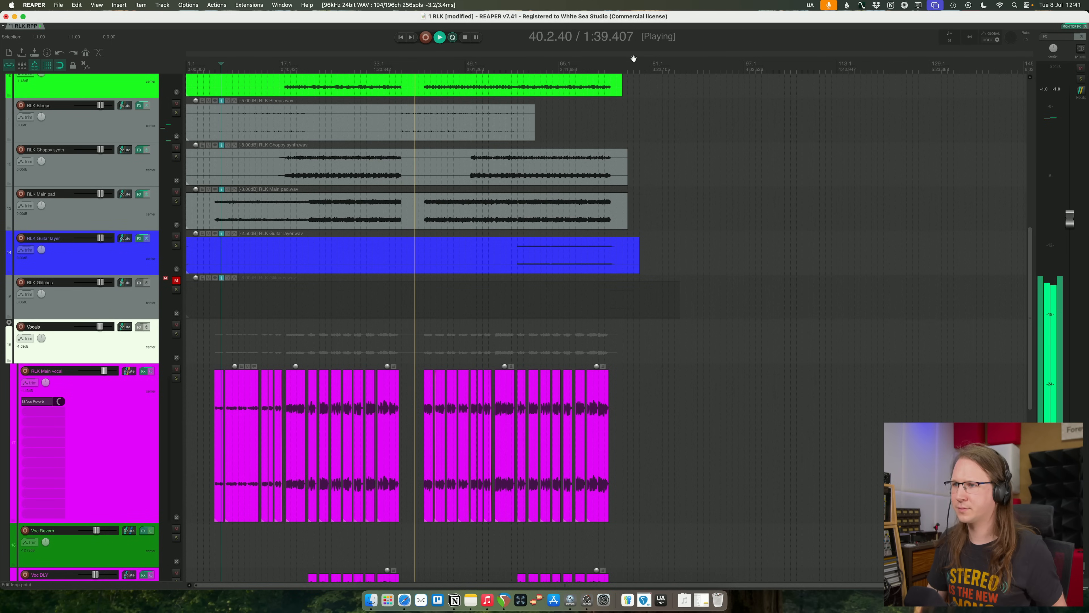
pyautogui.scroll(3, 137, 164)
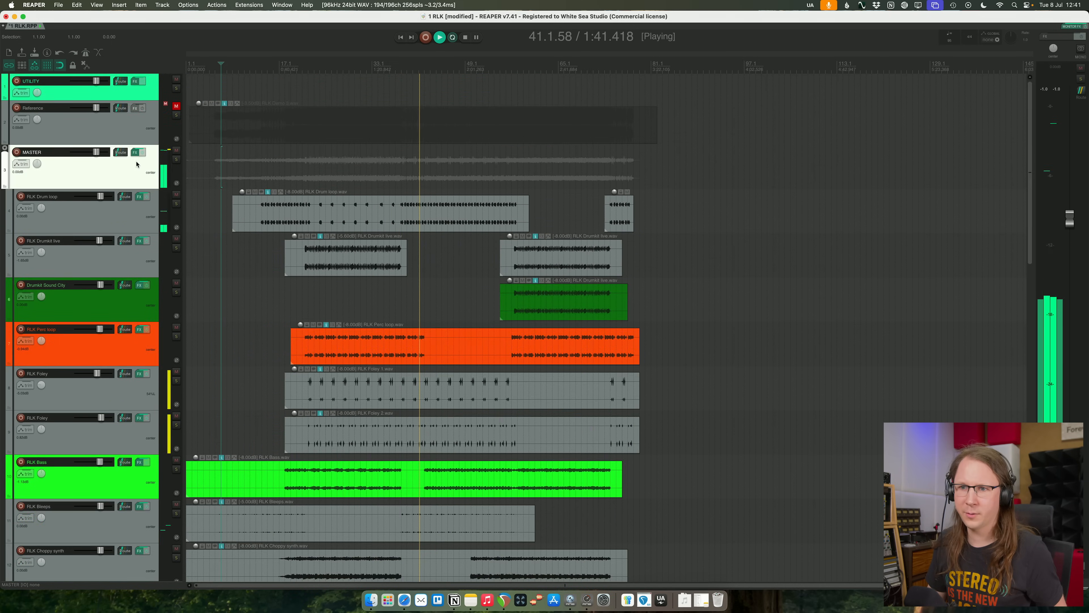
pyautogui.click(135, 153)
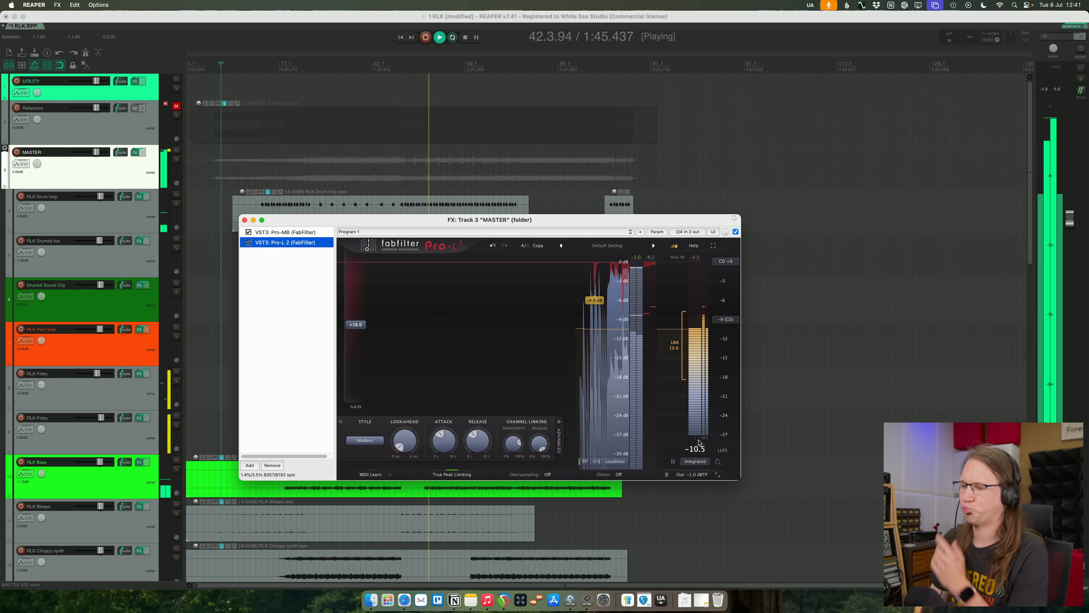
pyautogui.press('space')
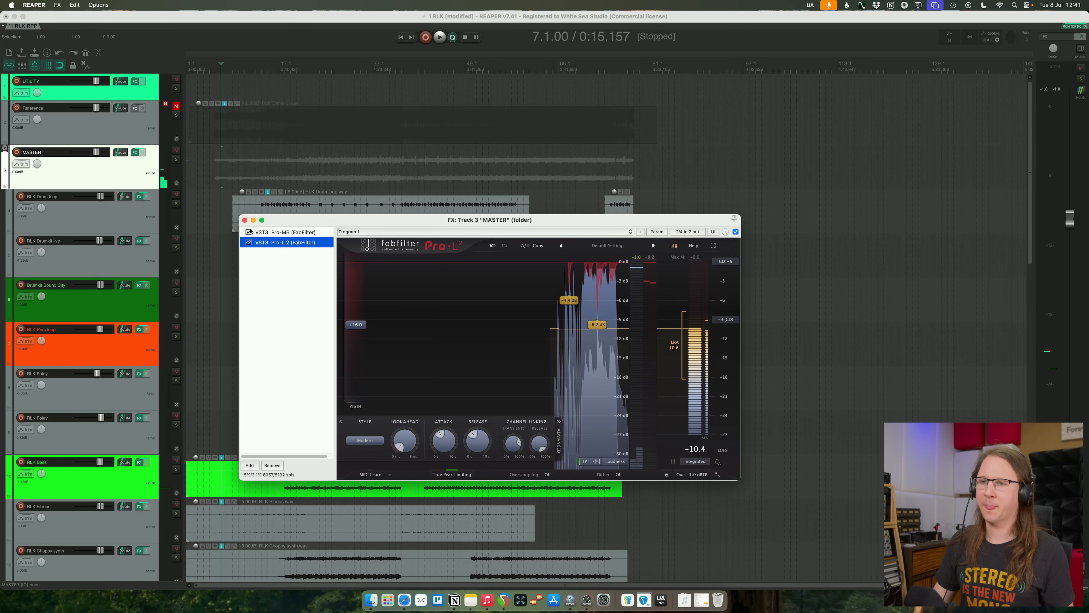
pyautogui.click(245, 220)
# - Unmute the RLK Glitches track and play it from bar 74, first in the mix and then soloed
pyautogui.scroll(-5, 266, 324)
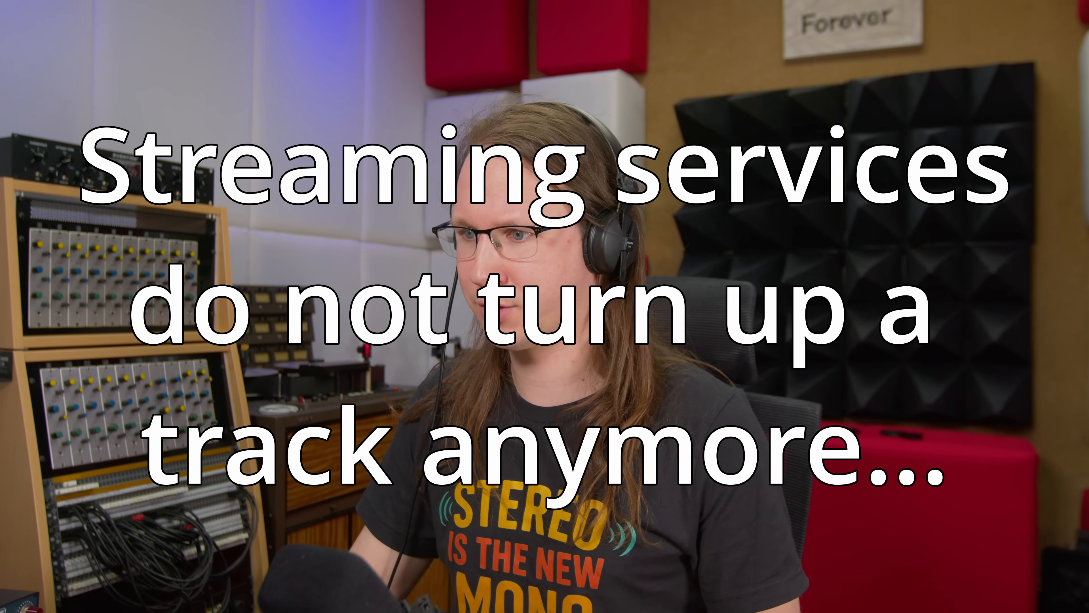
pyautogui.click(176, 370)
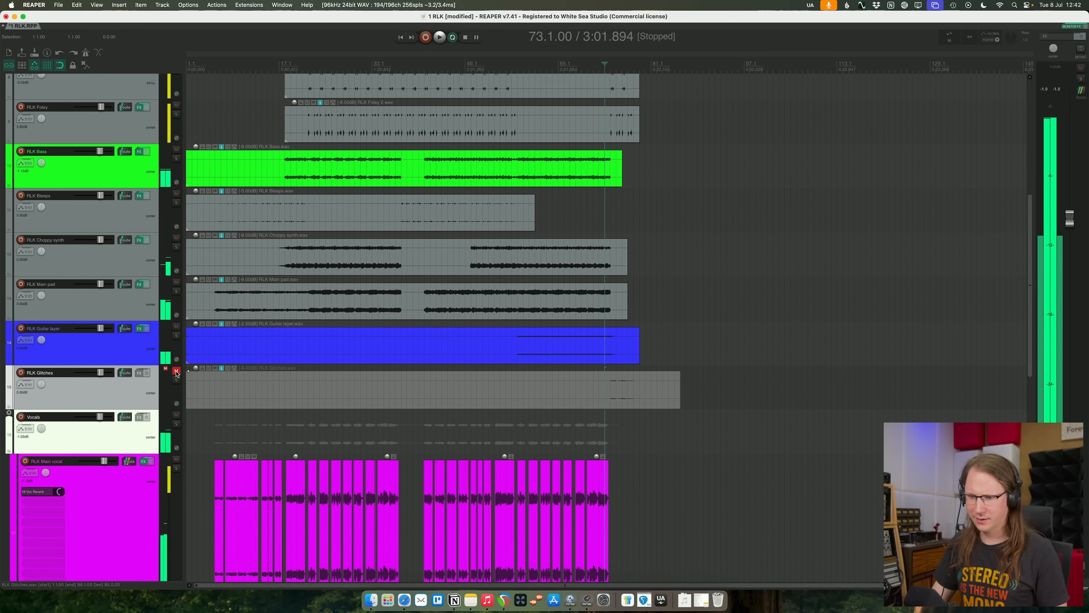
pyautogui.click(176, 372)
pyautogui.press('space')
pyautogui.scroll(4, 750, 440)
pyautogui.scroll(5, 618, 377)
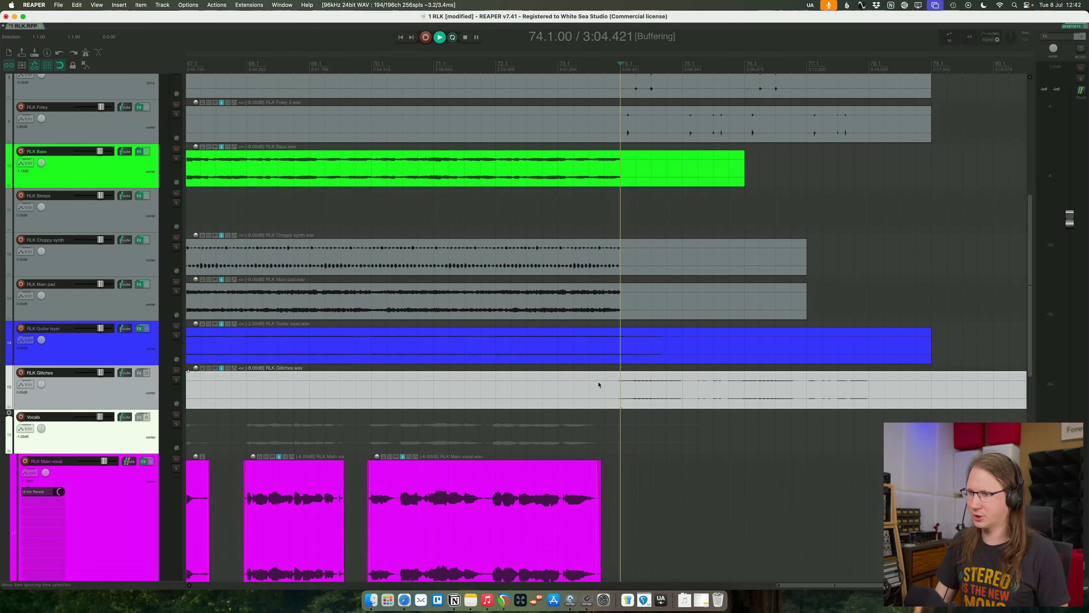
pyautogui.click(176, 380)
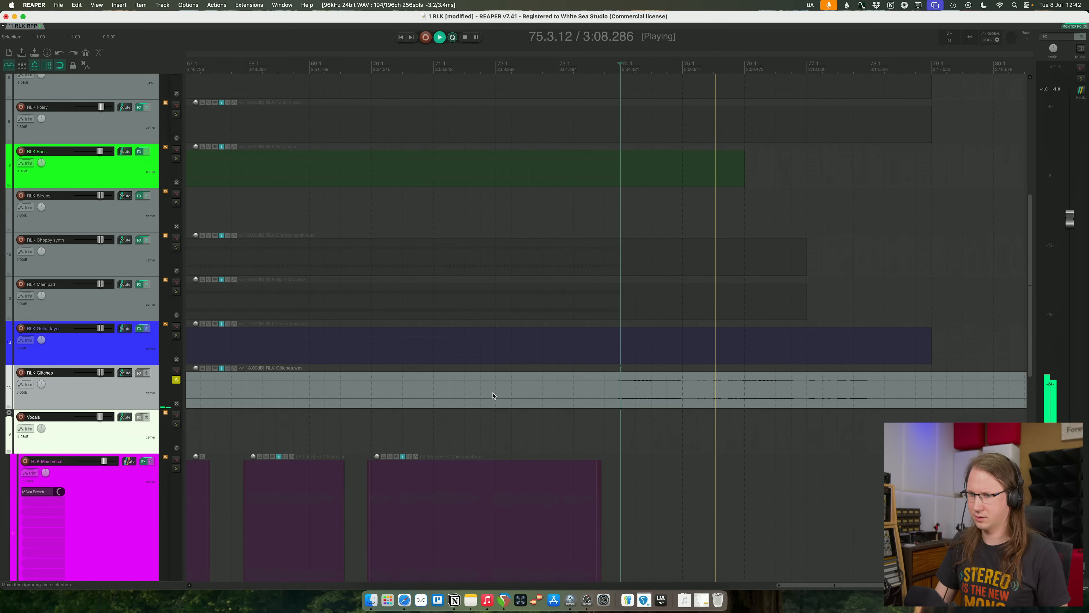
# - Move the RLK Glitches track directly above RLK Vocal ending, outside the Choir folder, and play it from bar 74
pyautogui.scroll(-3, 486, 395)
pyautogui.press('-')
pyautogui.press('-')
pyautogui.press('-')
pyautogui.press('-')
pyautogui.press('-')
pyautogui.press('-')
pyautogui.press('-')
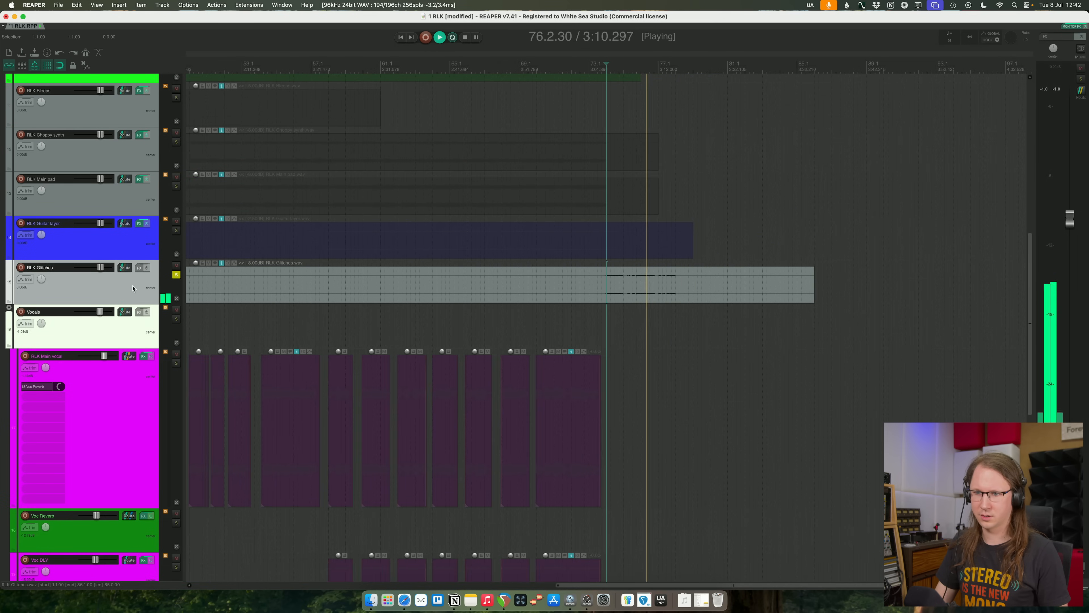
pyautogui.press('space')
pyautogui.scroll(-5, 172, 355)
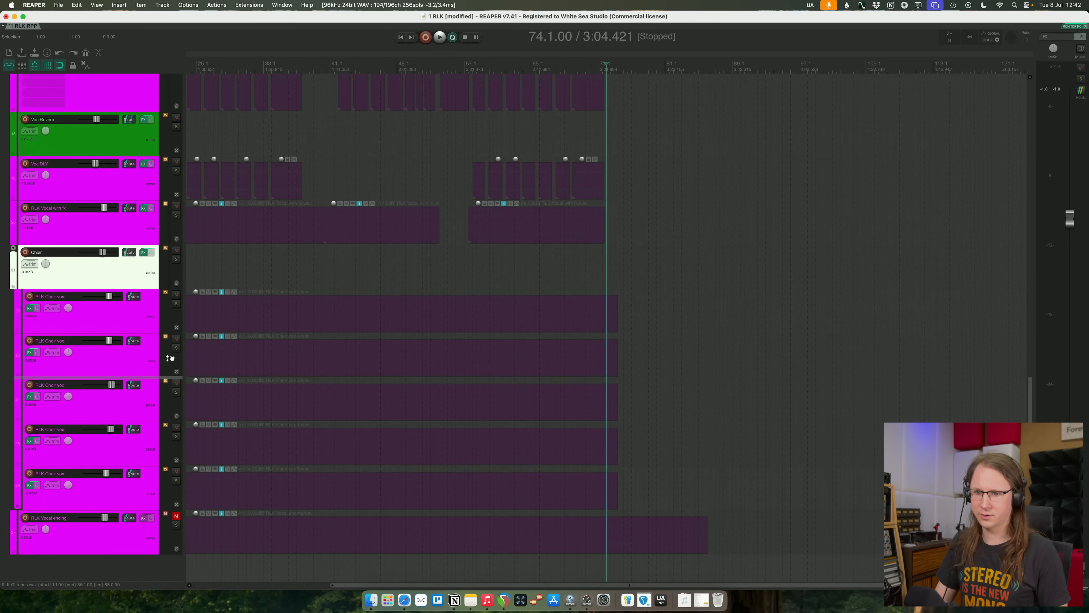
pyautogui.moveTo(96, 507); pyautogui.dragTo(97, 507)
pyautogui.press('space')
pyautogui.press('=')
pyautogui.press('=')
pyautogui.press('-')
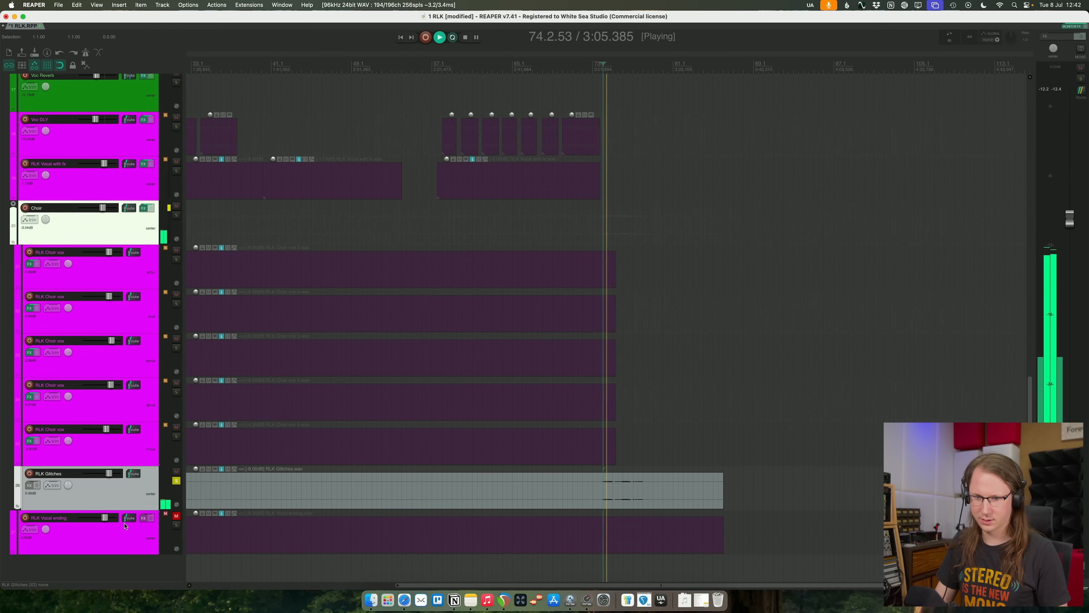
pyautogui.press('=')
pyautogui.press('=')
pyautogui.press('=')
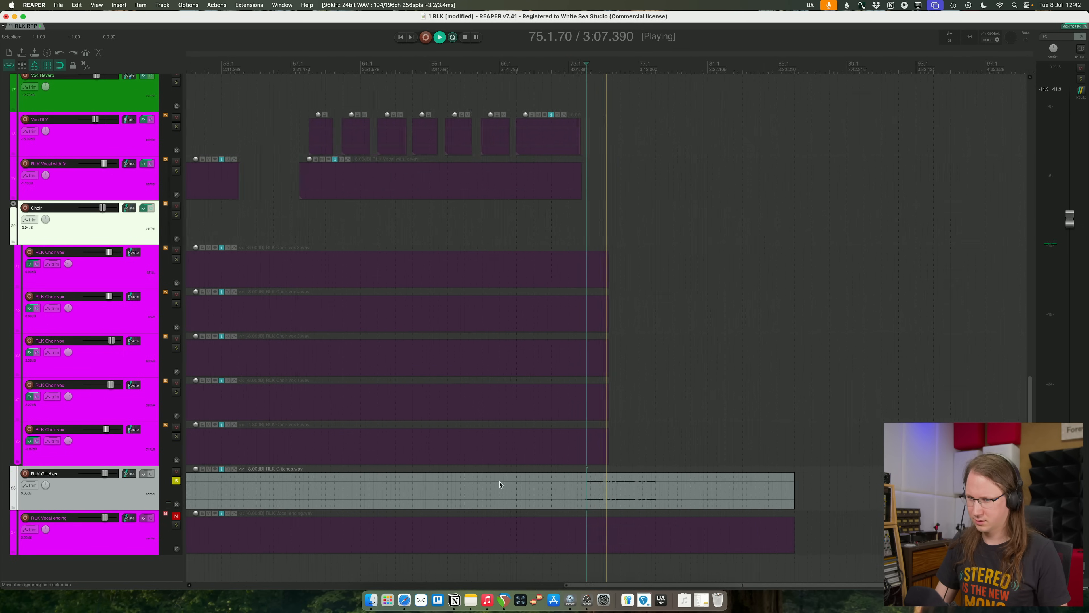
# - Unmute and solo RLK Vocal ending, play it together with RLK Glitches, then listen to the vocal alone
pyautogui.click(175, 515)
pyautogui.click(176, 524)
pyautogui.press('space')
pyautogui.press('space')
pyautogui.press('-')
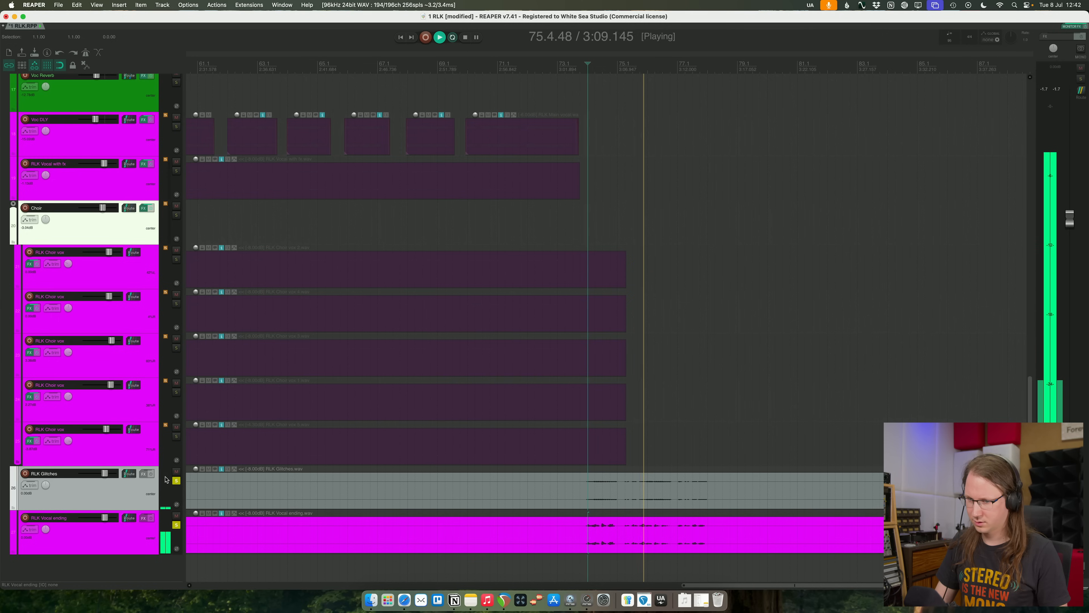
pyautogui.click(177, 480)
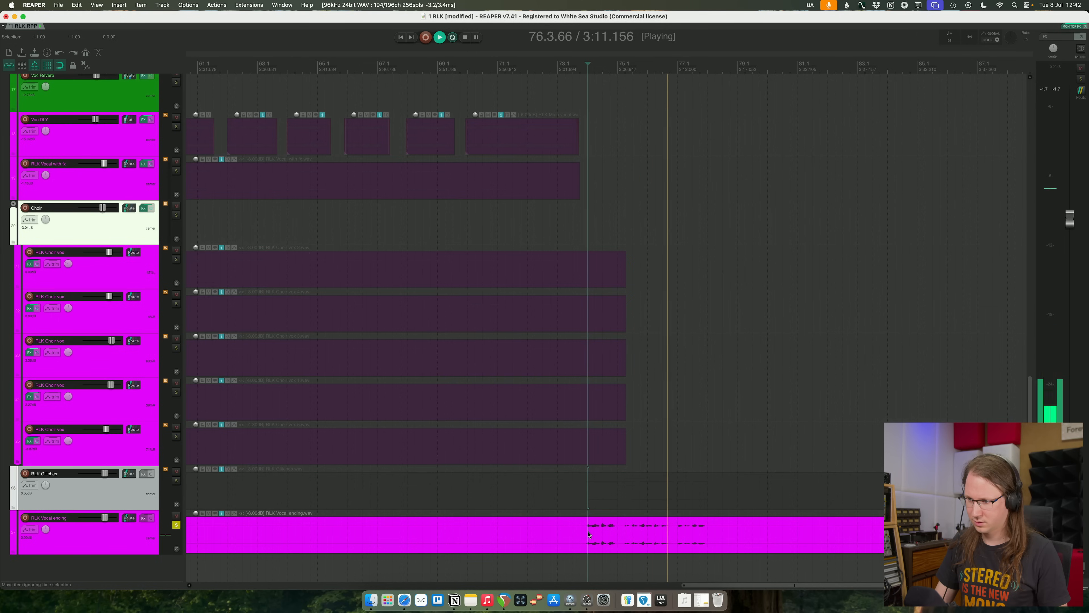
pyautogui.hscroll(-4, 386, 524)
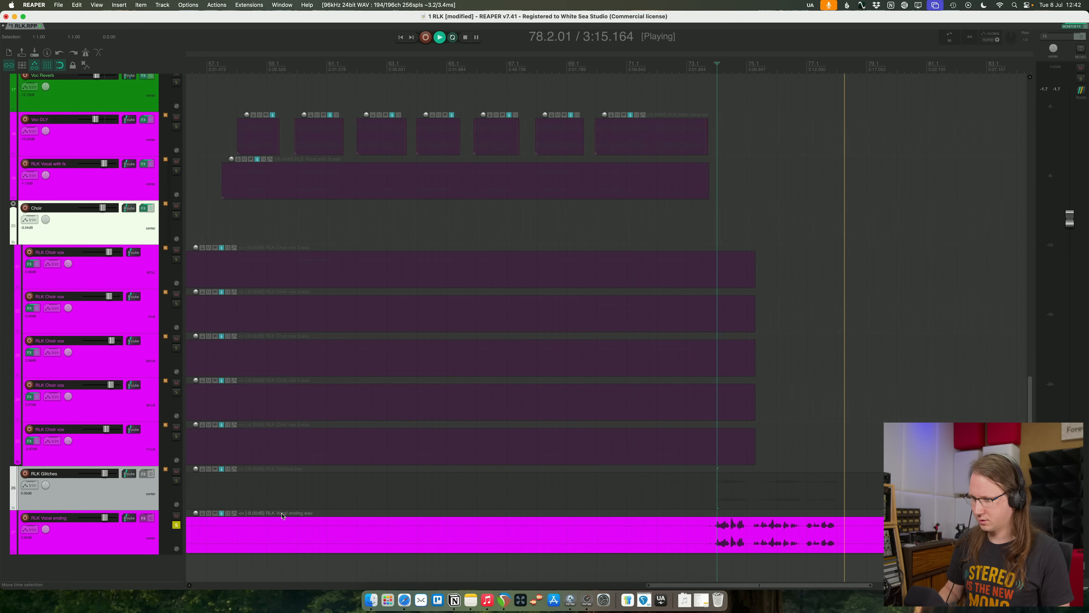
pyautogui.press('space')
# - Trim the start of the RLK Vocal ending item to about 73.4, just before its first phrase, and play it
pyautogui.scroll(5, 470, 487)
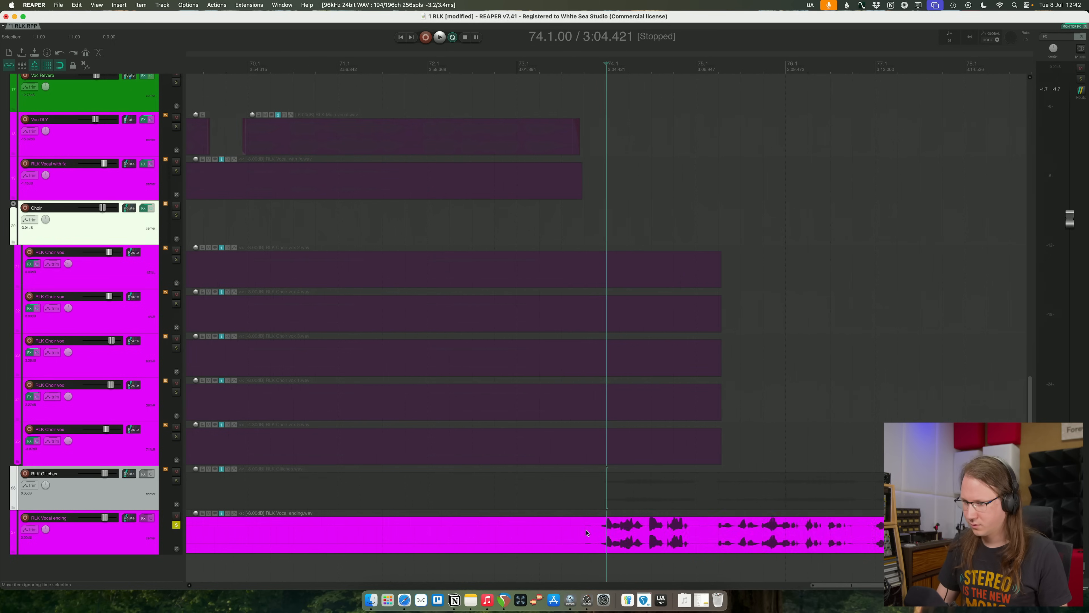
pyautogui.click(590, 535)
pyautogui.press('a')
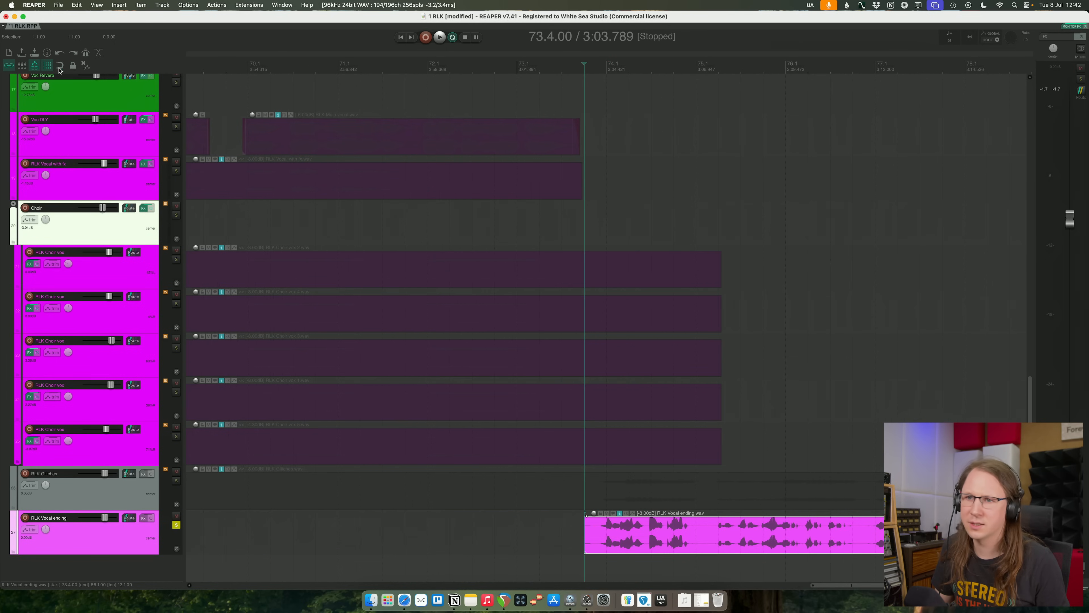
pyautogui.press('space')
# - Cut out the gap between the first and second phrases of the RLK Vocal ending item
pyautogui.scroll(3, 632, 520)
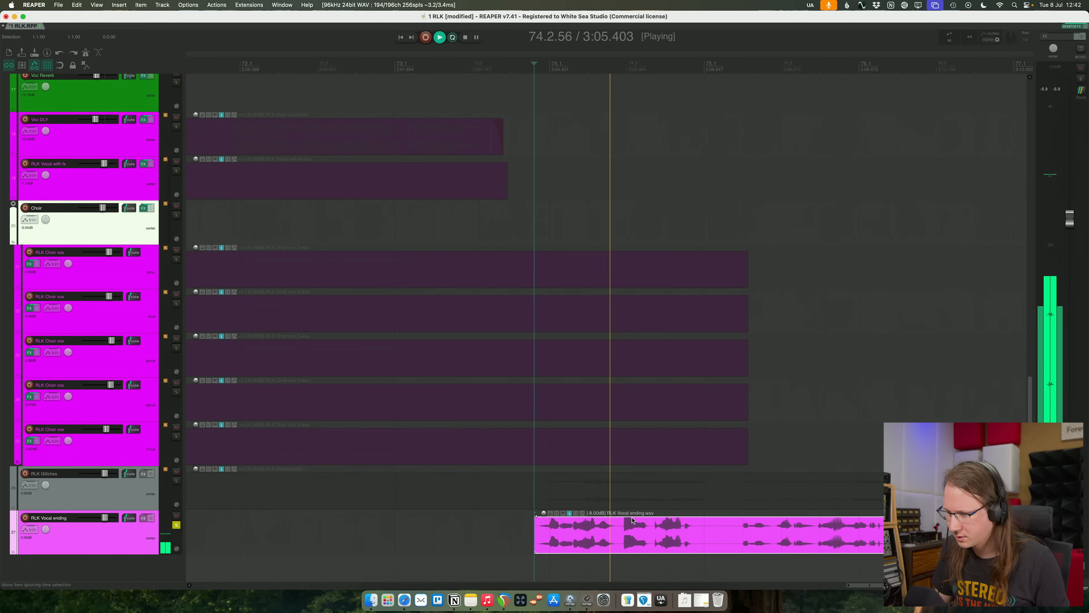
pyautogui.hscroll(10, 632, 520)
pyautogui.hscroll(-8, 632, 521)
pyautogui.click(585, 532)
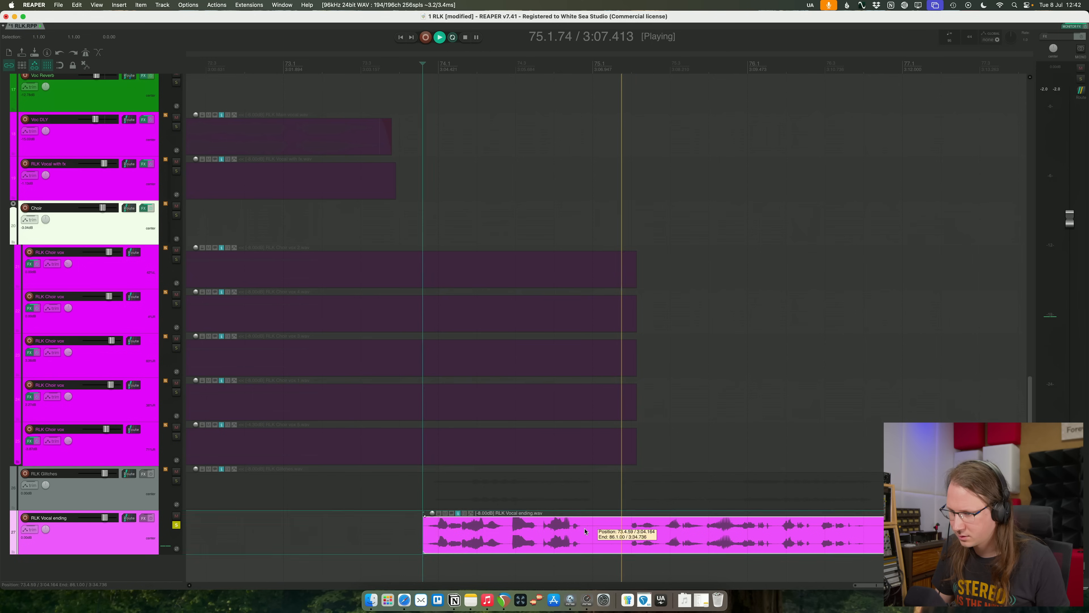
pyautogui.press('s')
pyautogui.click(630, 531)
pyautogui.press('a')
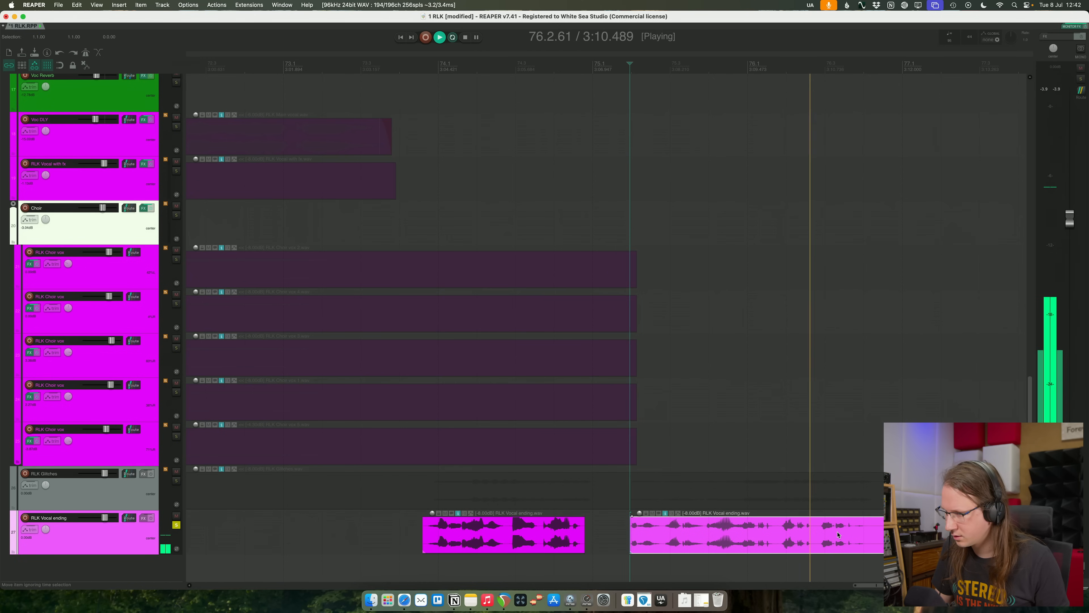
# - Split RLK Vocal ending after its second phrase and remove the gap before the third phrase
pyautogui.click(855, 516)
pyautogui.press('s')
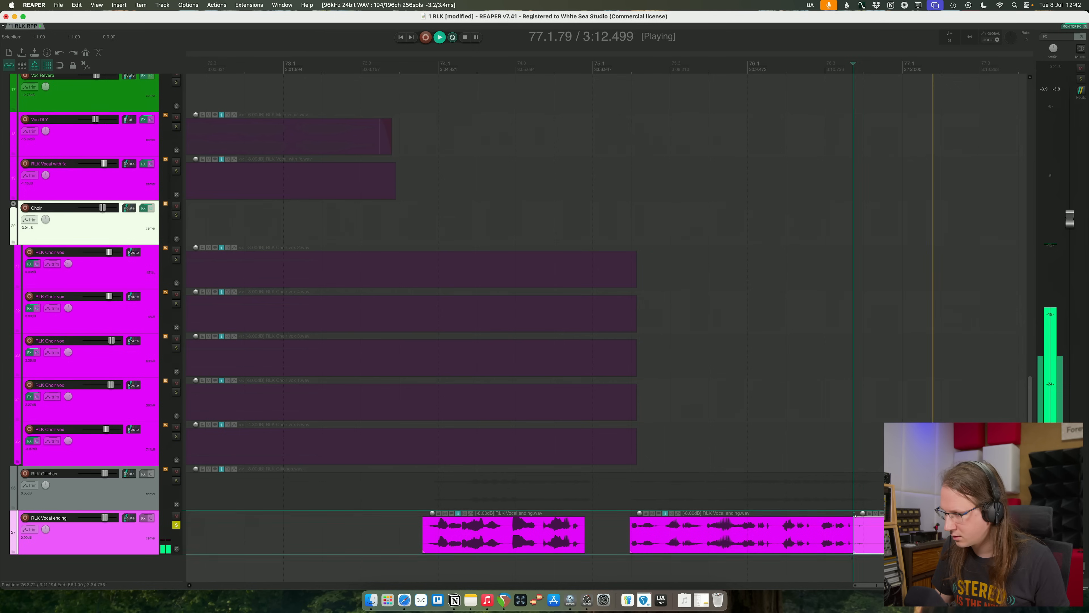
pyautogui.press('Delete')
pyautogui.scroll(-1, 852, 520)
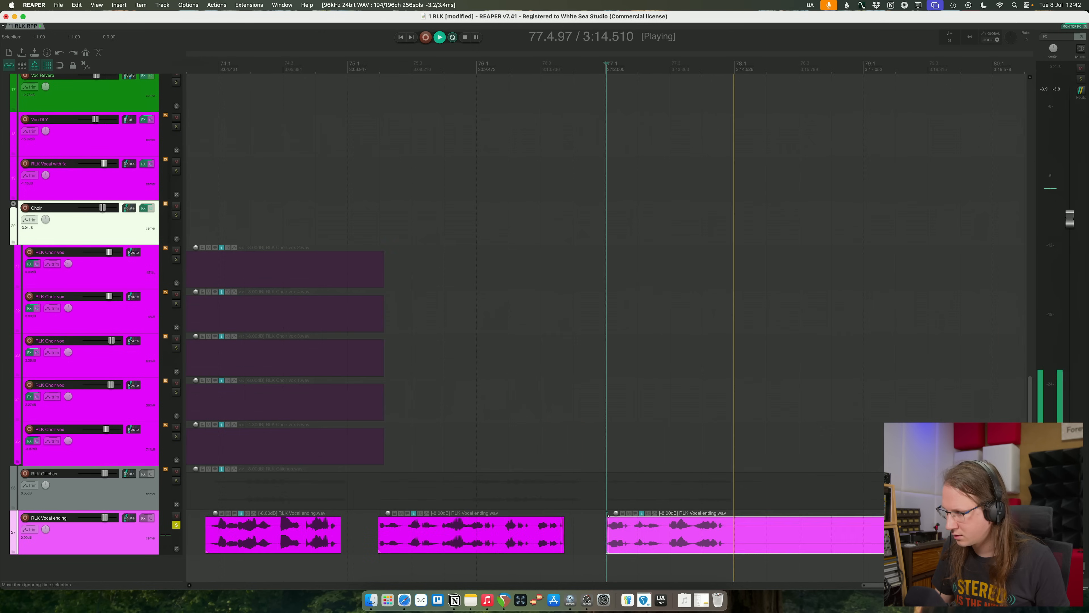
# - Split RLK Vocal ending after the third phrase at about 77.4.85, delete the remaining tail, and stop playback
pyautogui.click(732, 530)
pyautogui.press('s')
pyautogui.press('Delete')
pyautogui.press('space')
pyautogui.scroll(-5, 788, 531)
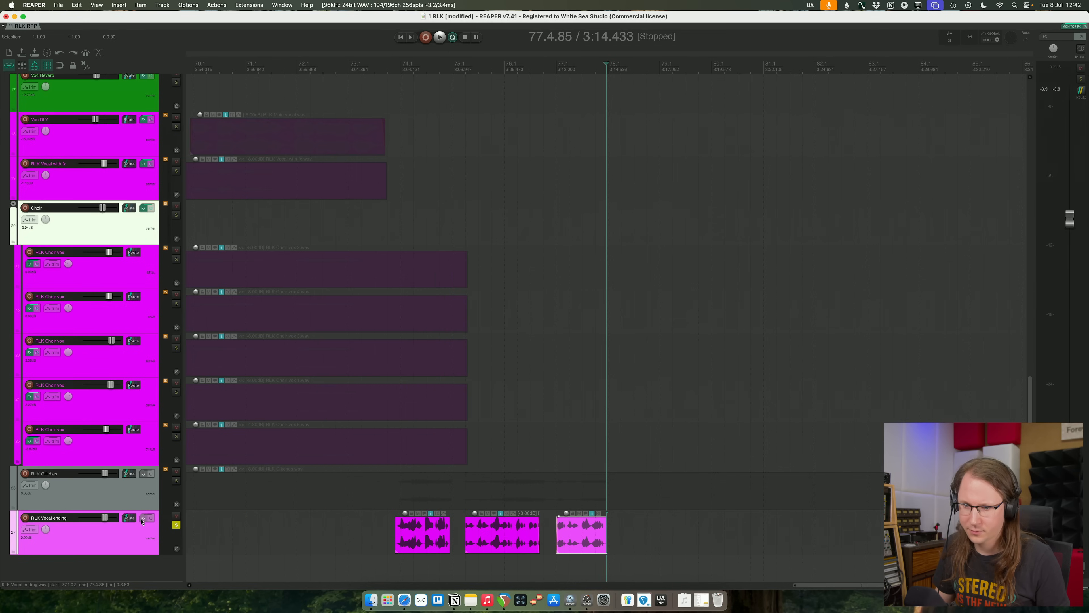
# - Add RX 11 Mouth De-click to RLK Vocal ending and play the trimmed phrases from just before bar 74
pyautogui.click(143, 518)
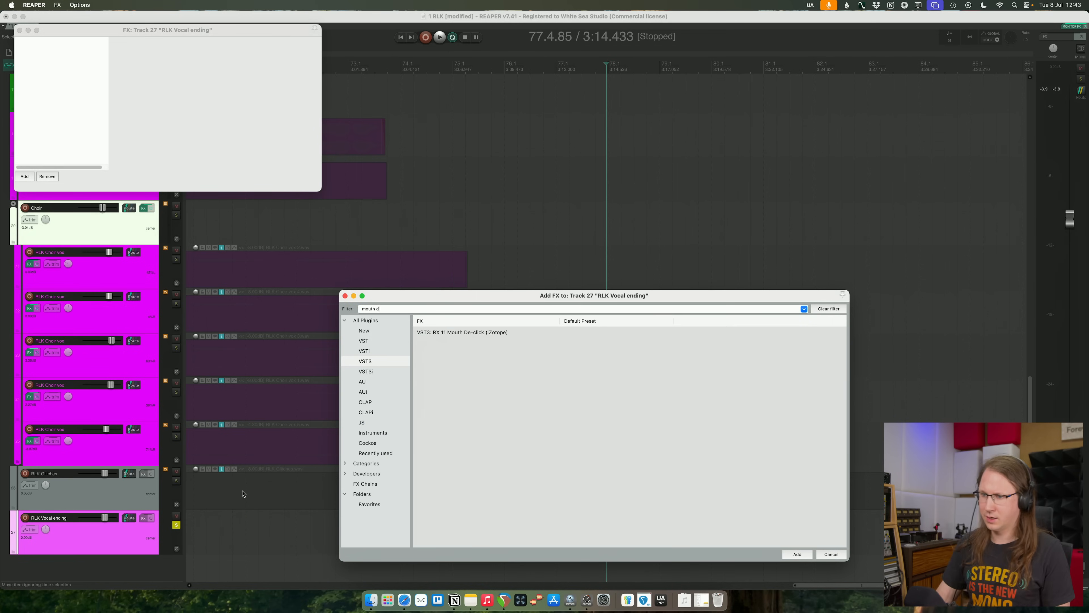
pyautogui.doubleClick(472, 332)
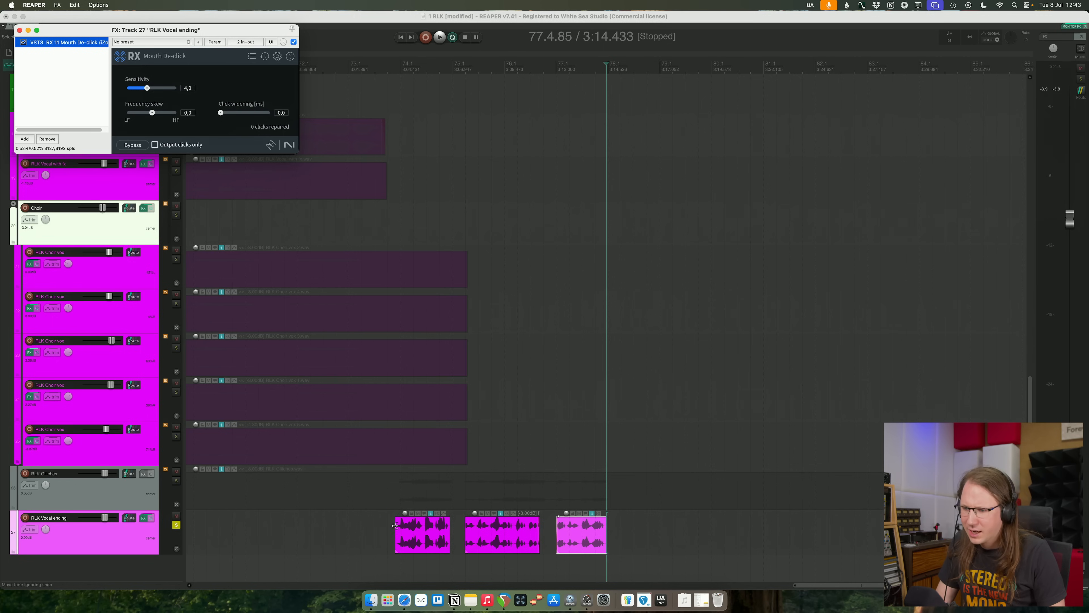
pyautogui.click(393, 531)
pyautogui.press('space')
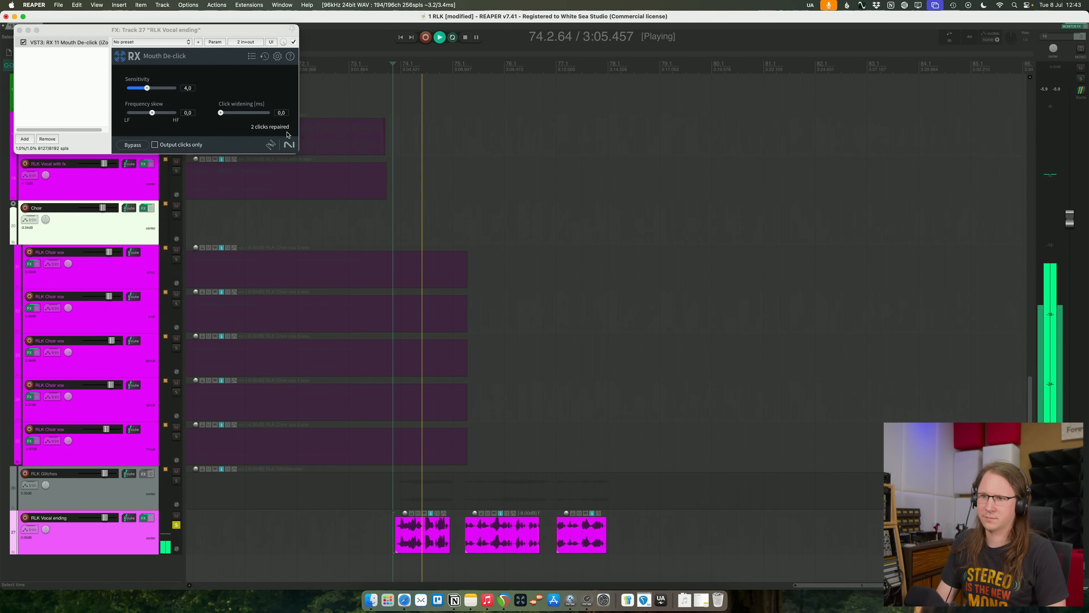
# - Set the Mouth De-click sensitivity to 5.0 and replay the RLK Vocal ending phrases
pyautogui.press('space')
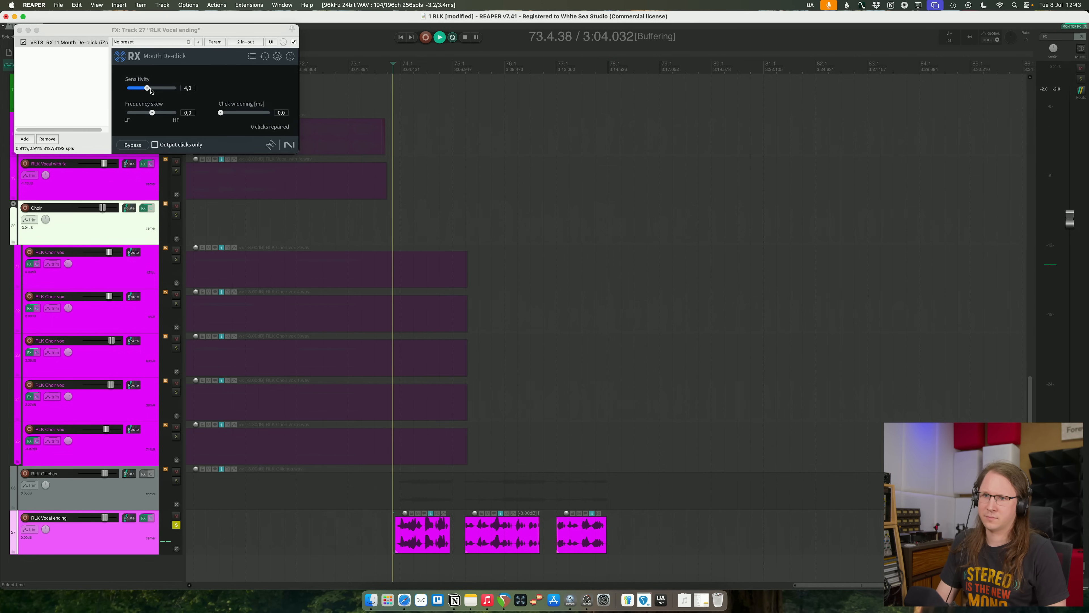
pyautogui.click(153, 89)
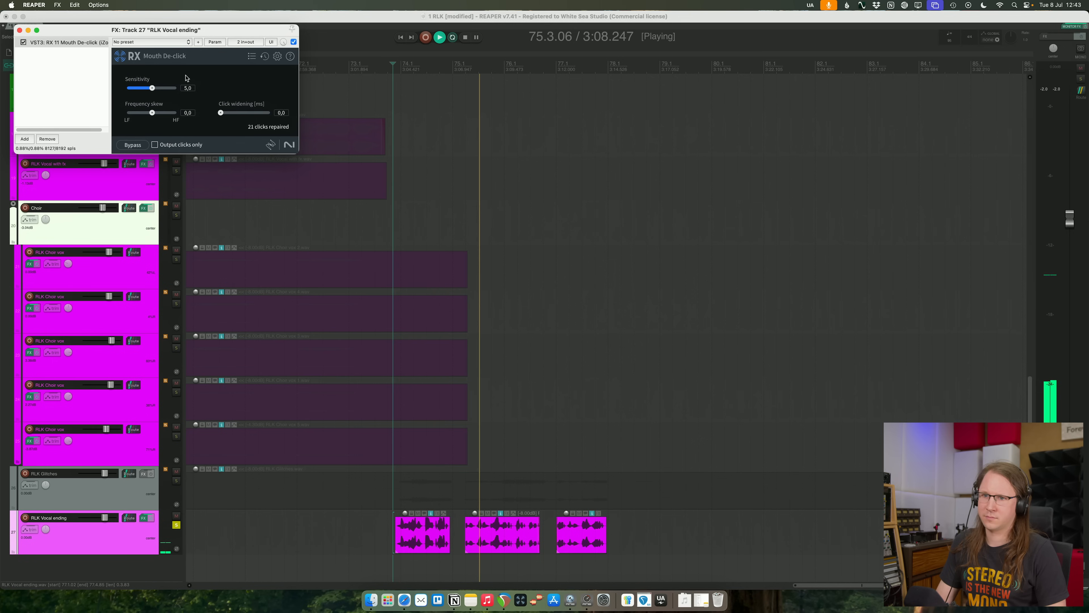
pyautogui.press('space')
# - Add Pro-Q 4 after the de-clicker on RLK Vocal ending and cut about 3.3 dB near 3.6 kHz during playback
pyautogui.click(25, 139)
pyautogui.write('pro-q')
pyautogui.press('Down')
pyautogui.press('Down')
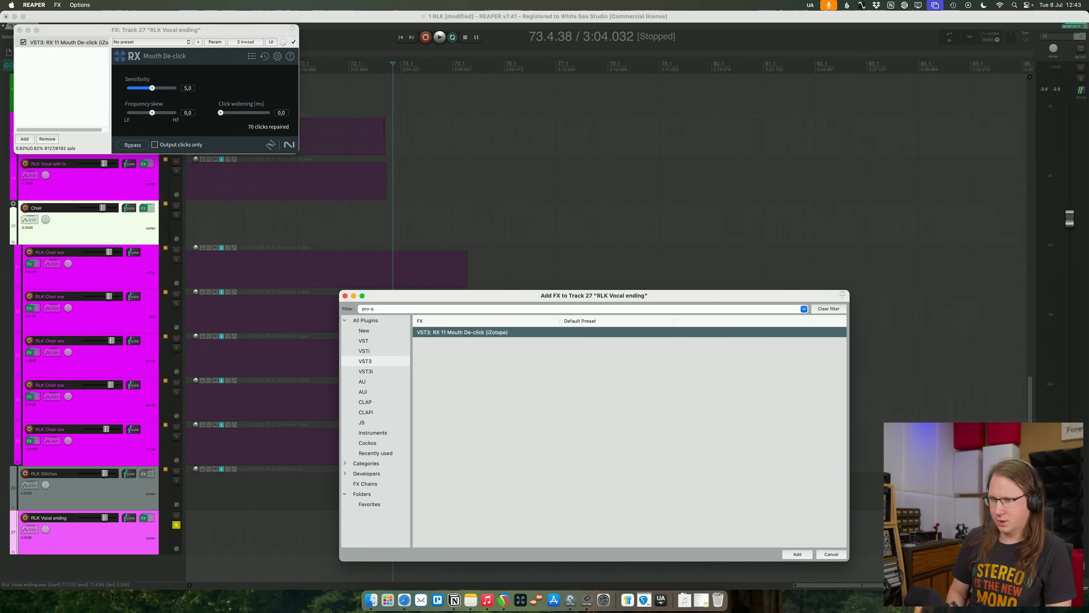
pyautogui.press('Return')
pyautogui.moveTo(390, 137); pyautogui.dragTo(390, 160)
pyautogui.press('space')
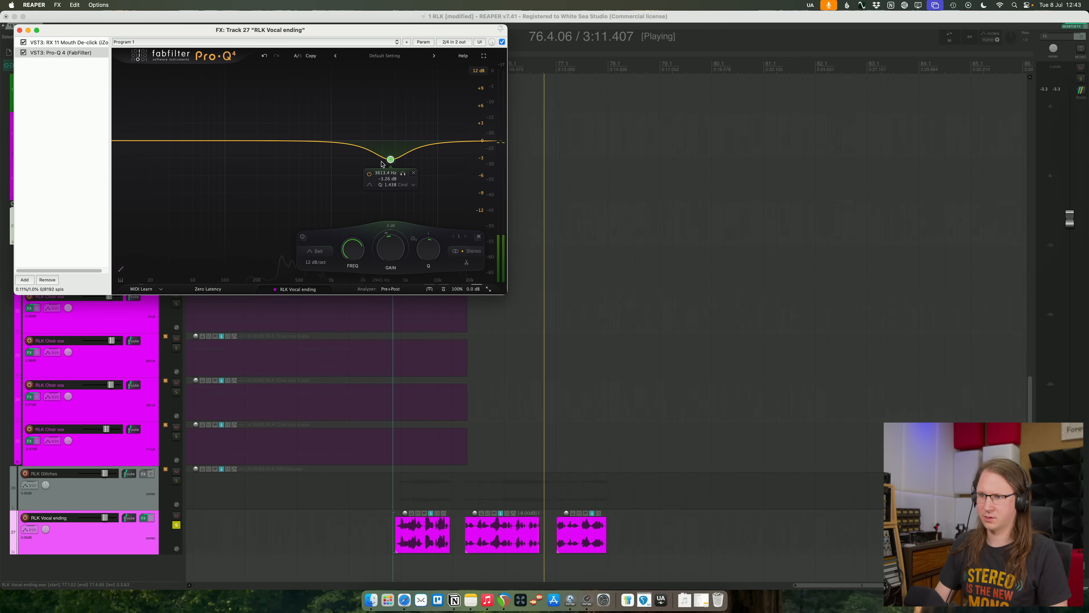
# - Deepen the Pro-Q 4 presence cut on RLK Vocal ending to about -8 dB and stop playback
pyautogui.moveTo(391, 249); pyautogui.dragTo(391, 259)
pyautogui.click(69, 191)
pyautogui.click(67, 190)
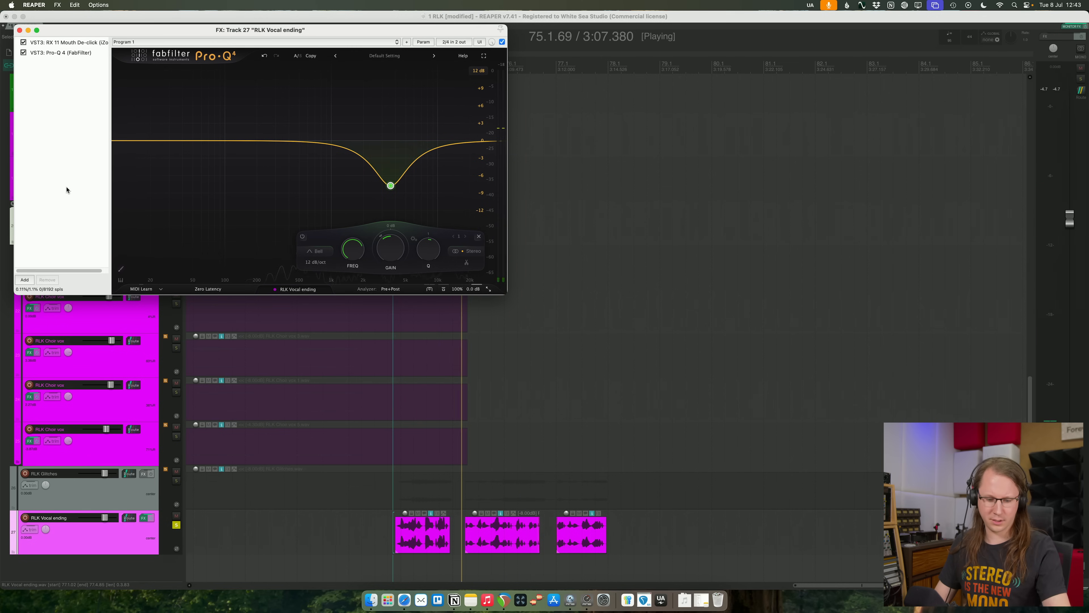
pyautogui.press('space')
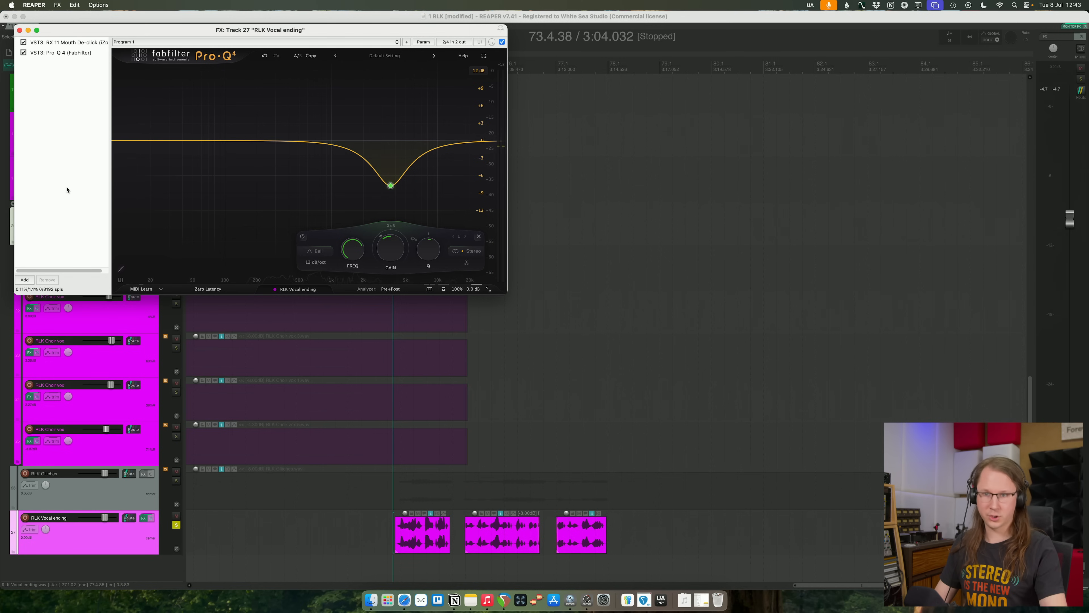
# - Add Pro-C 2 to RLK Vocal ending, lowering its threshold and setting the release to about 114 ms during playback
pyautogui.click(120, 534)
pyautogui.press('c')
pyautogui.click(677, 382)
pyautogui.scroll(5, 643, 380)
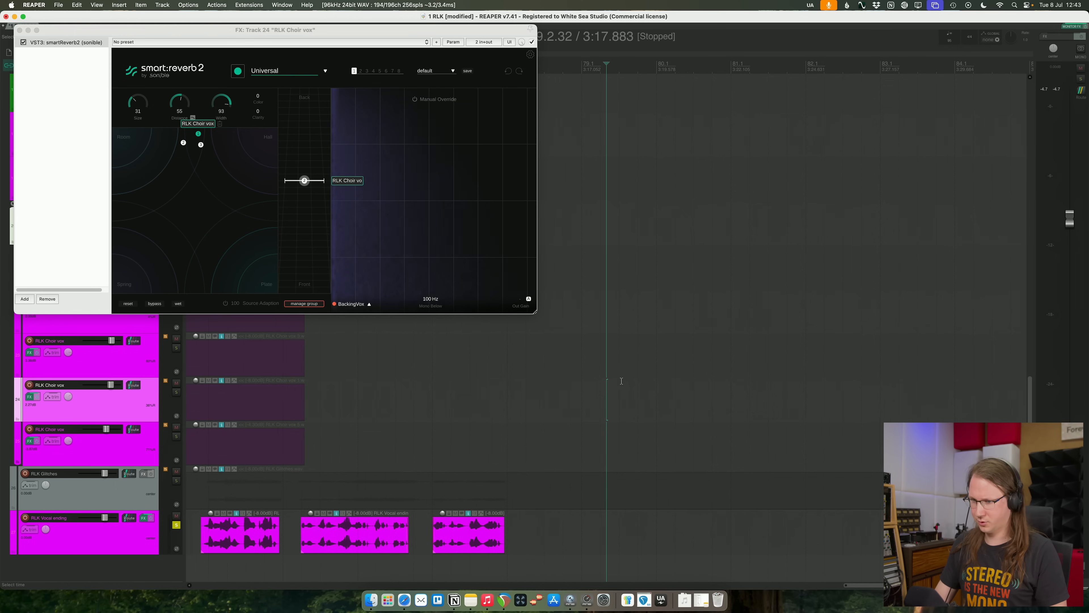
pyautogui.hscroll(-10, 579, 375)
pyautogui.hscroll(5, 578, 375)
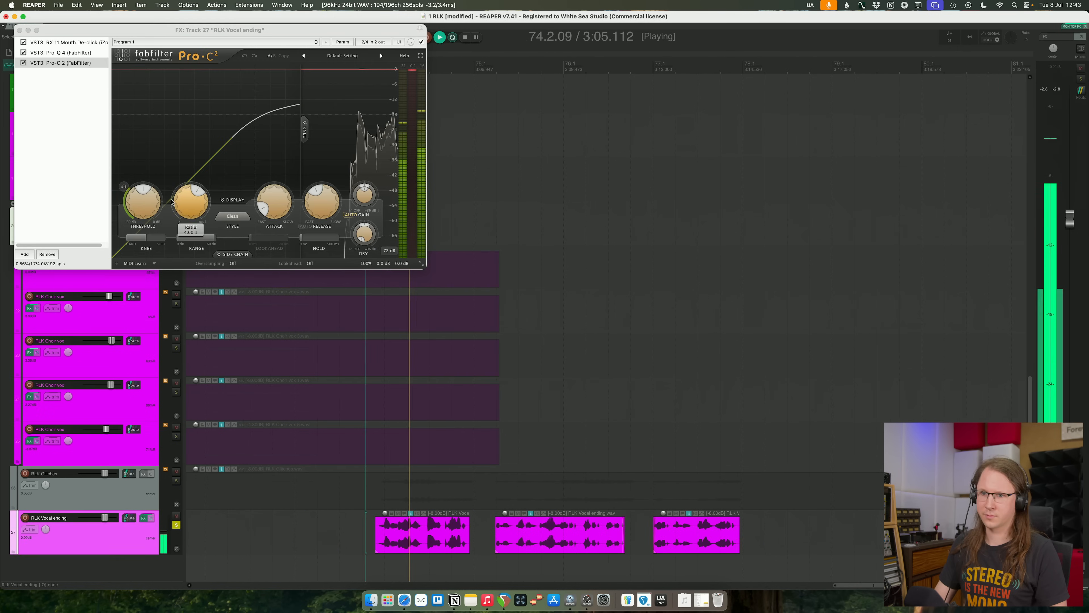
pyautogui.moveTo(146, 199)
pyautogui.mouseDown()
pyautogui.moveTo(144, 228)
pyautogui.moveTo(145, 216)
pyautogui.mouseUp()
pyautogui.moveTo(329, 210); pyautogui.dragTo(327, 199)
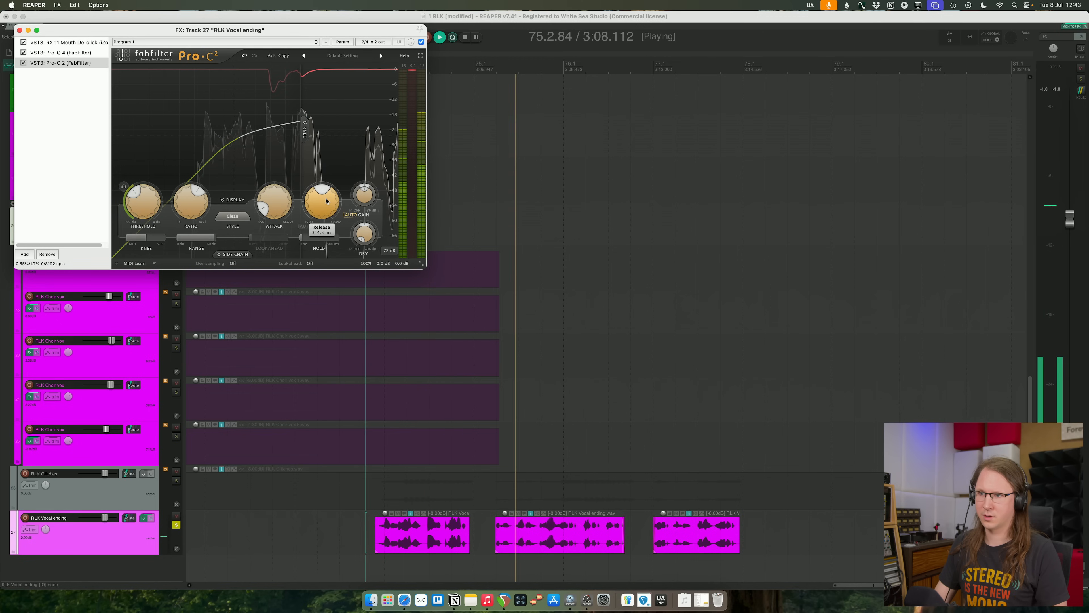
pyautogui.moveTo(153, 197)
pyautogui.mouseDown()
pyautogui.moveTo(155, 219)
pyautogui.moveTo(155, 206)
pyautogui.mouseUp()
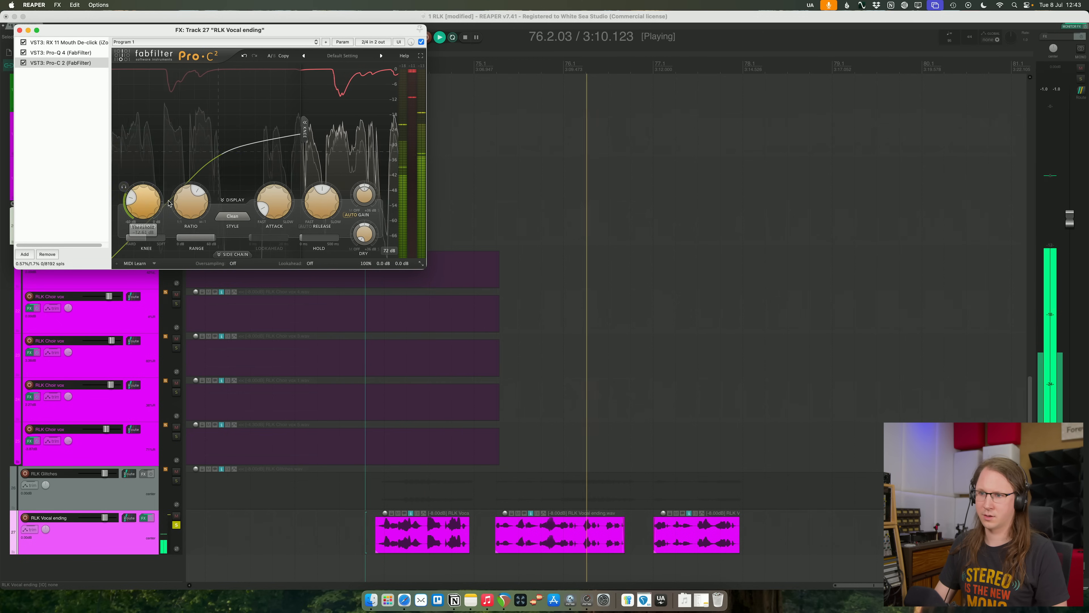
# - Try the Vocal compression style in Pro-C 2 with the threshold at about -23.4 dB
pyautogui.click(232, 216)
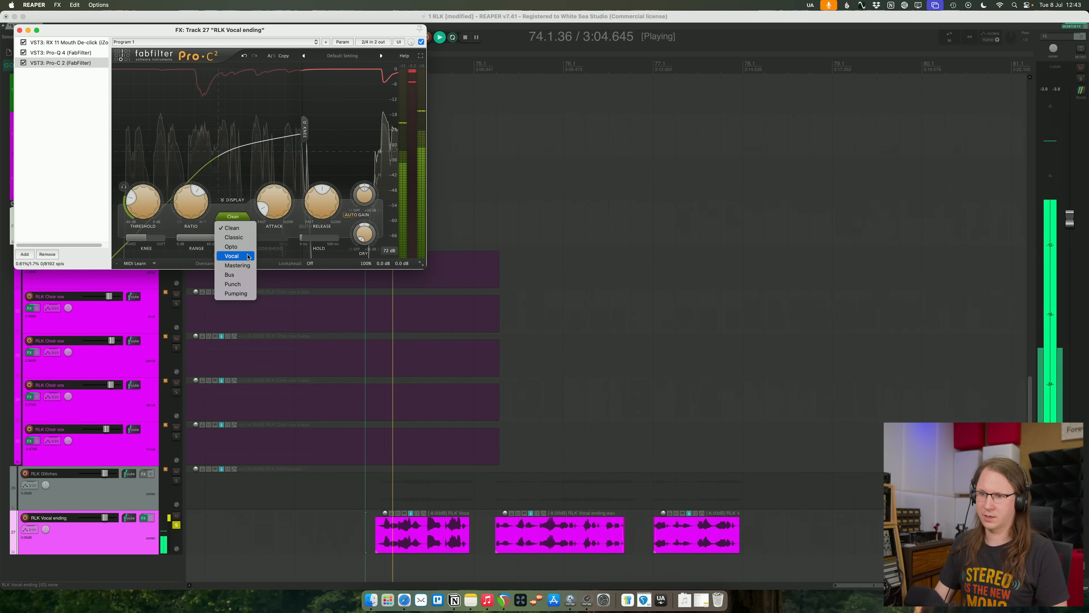
pyautogui.click(234, 252)
pyautogui.moveTo(157, 205); pyautogui.dragTo(157, 192)
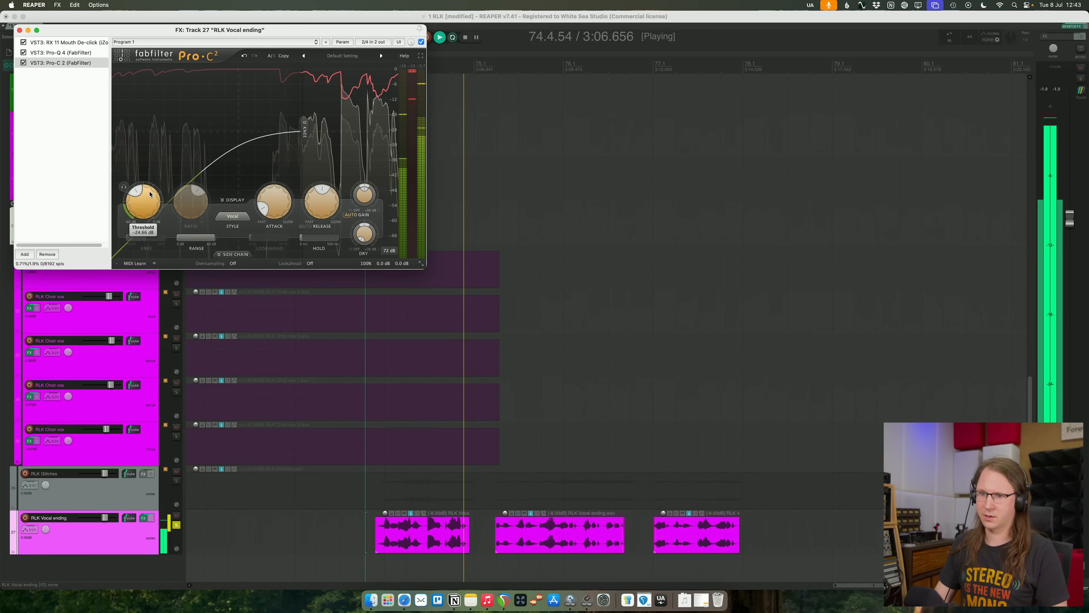
pyautogui.press('space')
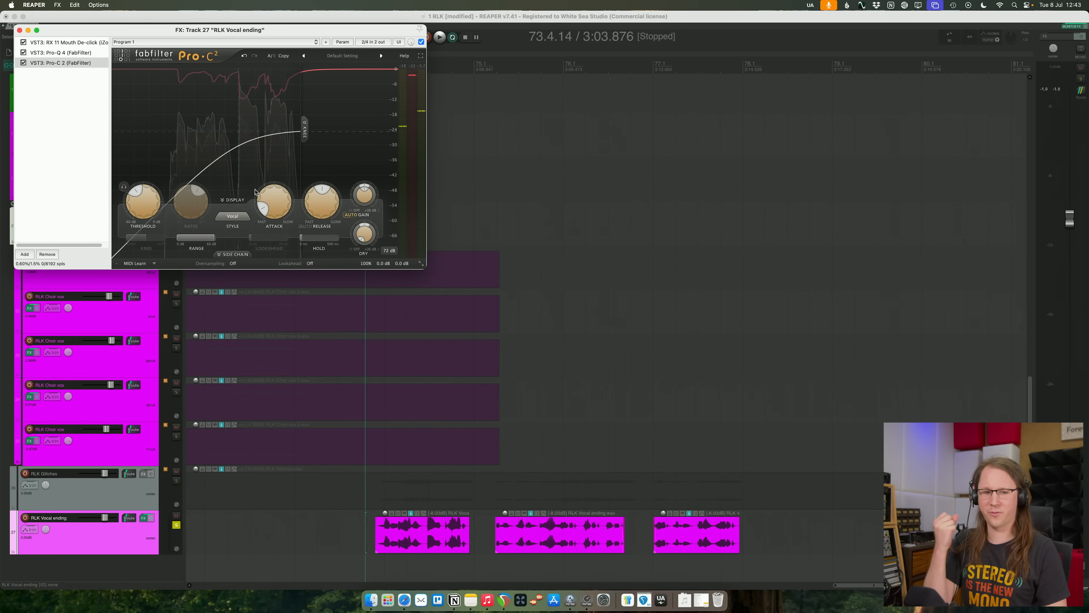
pyautogui.press('space')
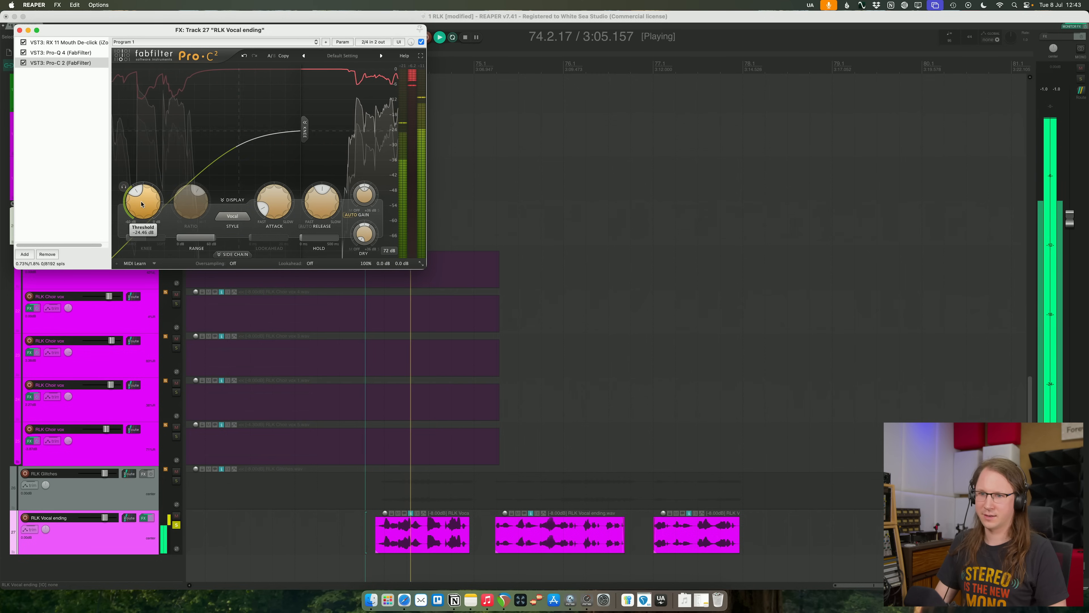
pyautogui.moveTo(142, 204); pyautogui.dragTo(142, 199)
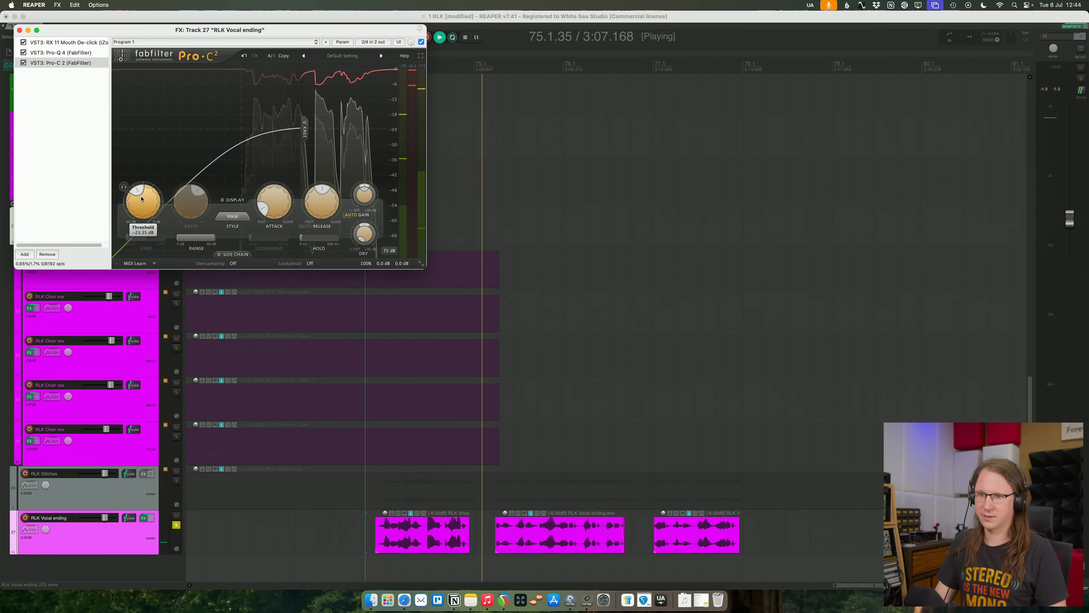
pyautogui.press('space')
# - Switch Pro-C 2 to the Classic style and lower the threshold to about -28.4 dB while playing the phrases
pyautogui.click(232, 216)
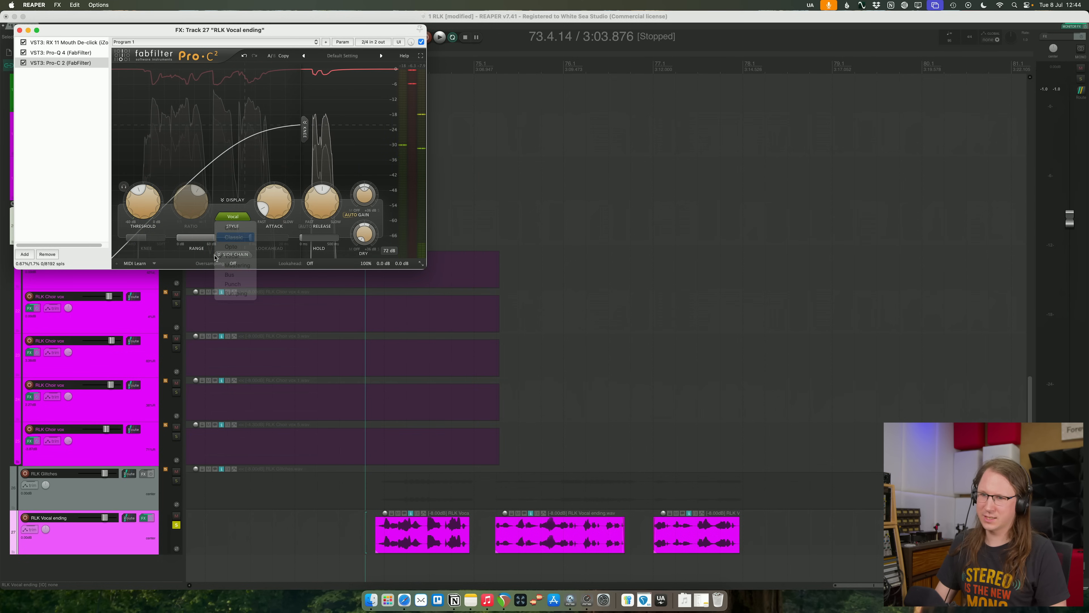
pyautogui.press('space')
pyautogui.moveTo(150, 200); pyautogui.dragTo(154, 225)
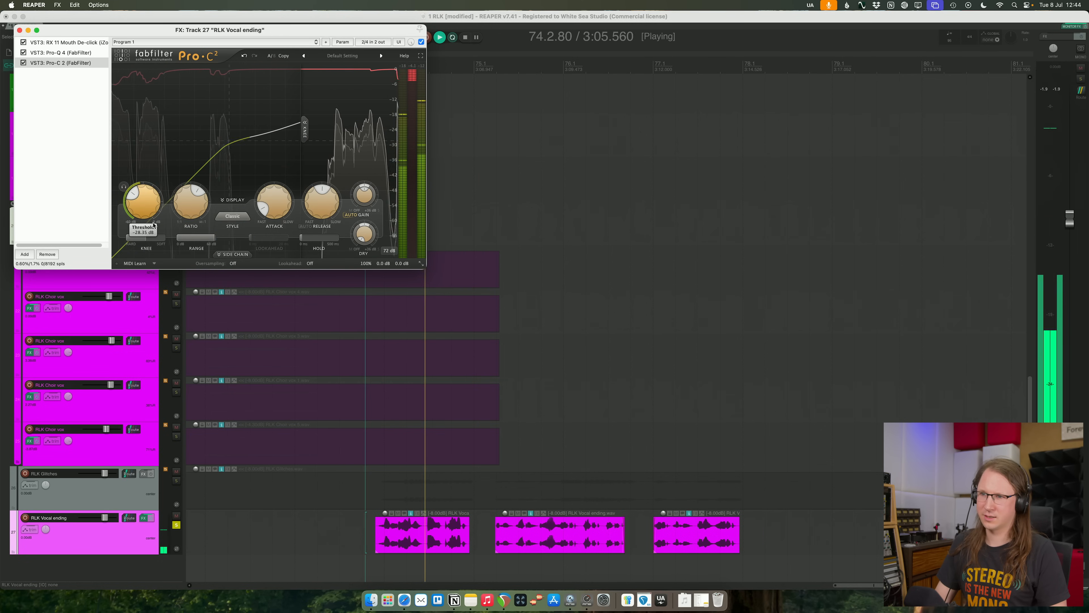
# - Reshape the vocal ending's Pro-Q 4 curve with a shallower presence cut, a high-shelf cut, and a boost of about 2 dB near 273 Hz
pyautogui.click(61, 53)
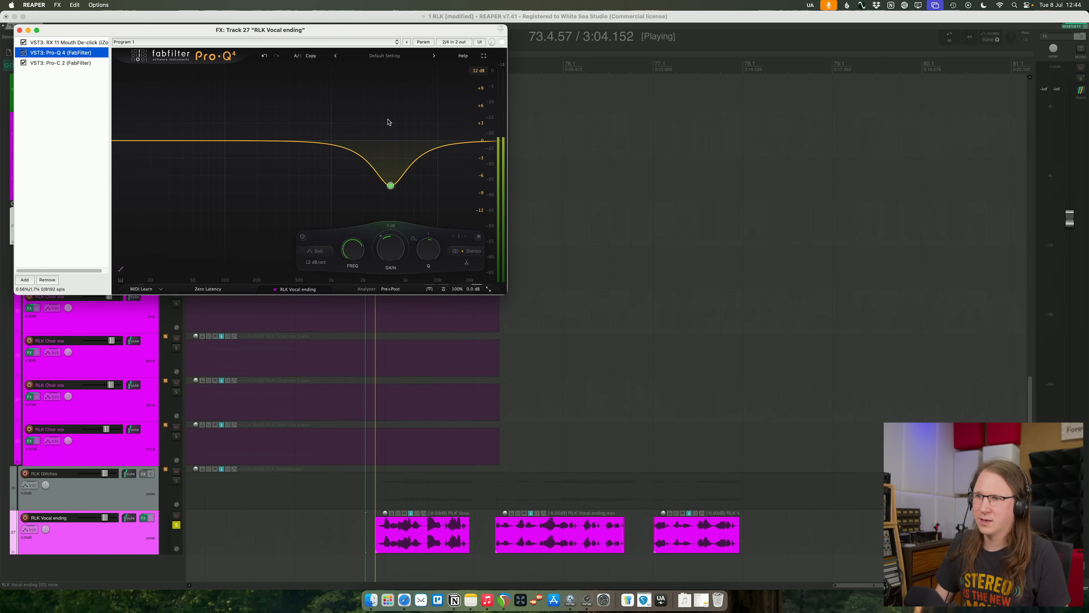
pyautogui.moveTo(391, 191)
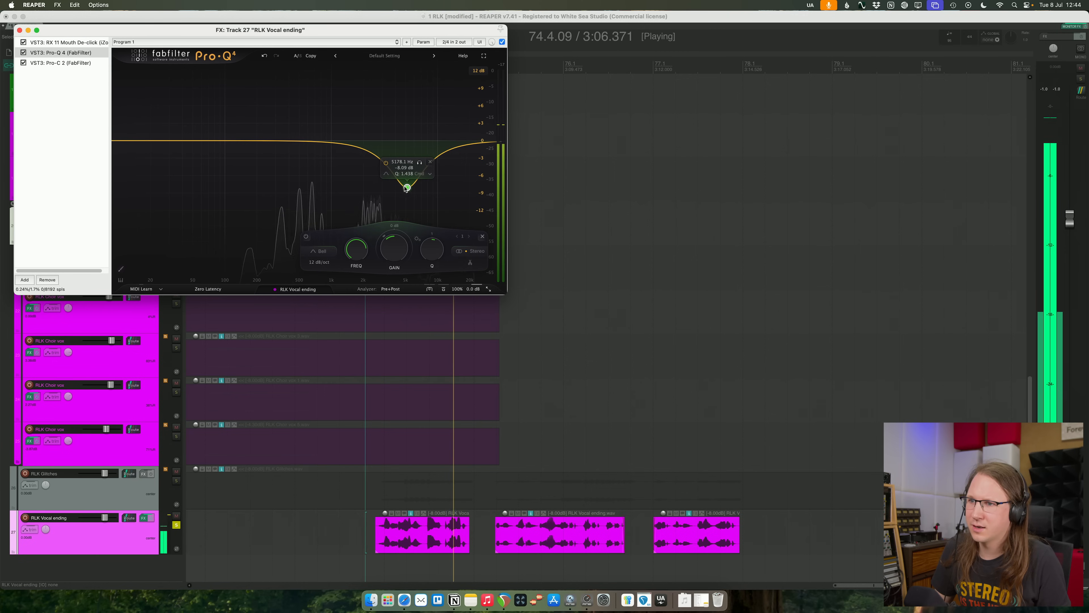
pyautogui.moveTo(404, 191); pyautogui.dragTo(380, 174)
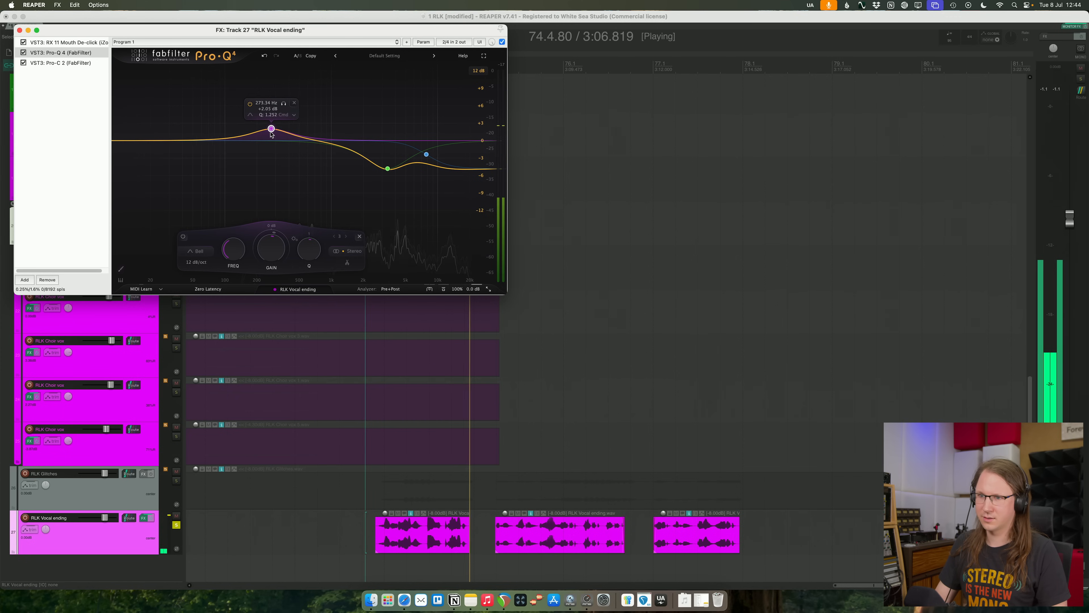
# - Refine Pro-C 2 on RLK Vocal ending with a shorter release, a threshold of about -33 dB, and a slightly lower ratio
pyautogui.click(58, 63)
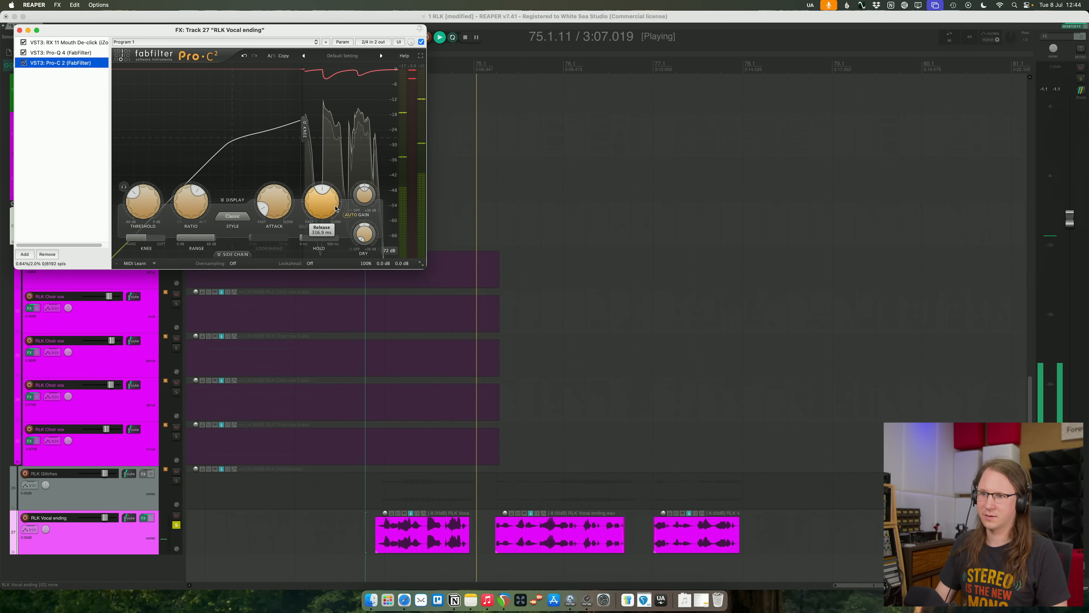
pyautogui.moveTo(321, 201); pyautogui.dragTo(333, 234)
pyautogui.moveTo(138, 203)
pyautogui.mouseDown()
pyautogui.moveTo(141, 219)
pyautogui.moveTo(143, 198)
pyautogui.mouseUp()
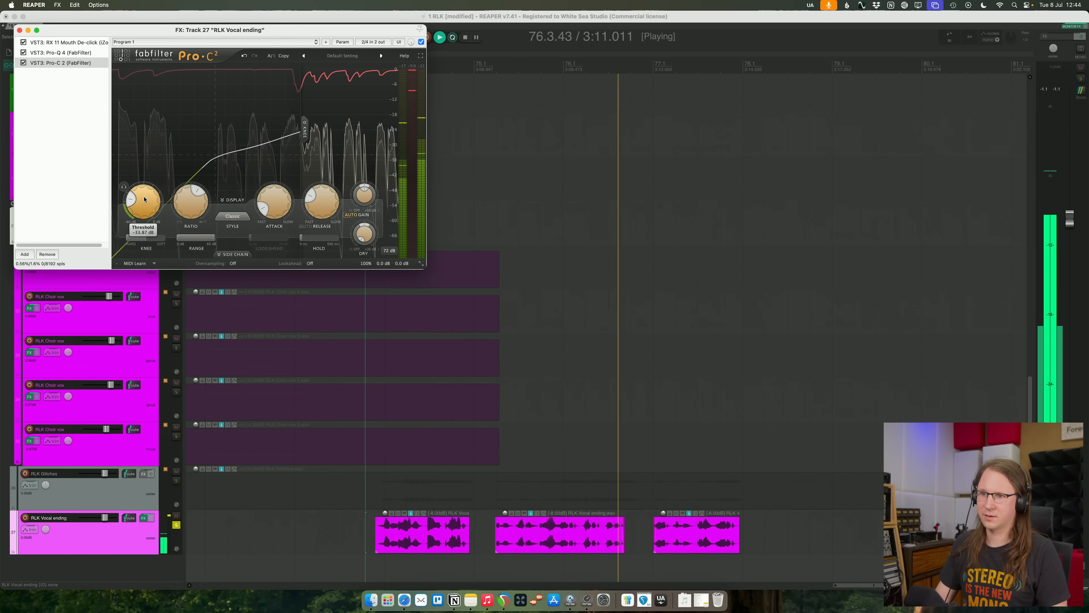
pyautogui.press('space')
pyautogui.press('space')
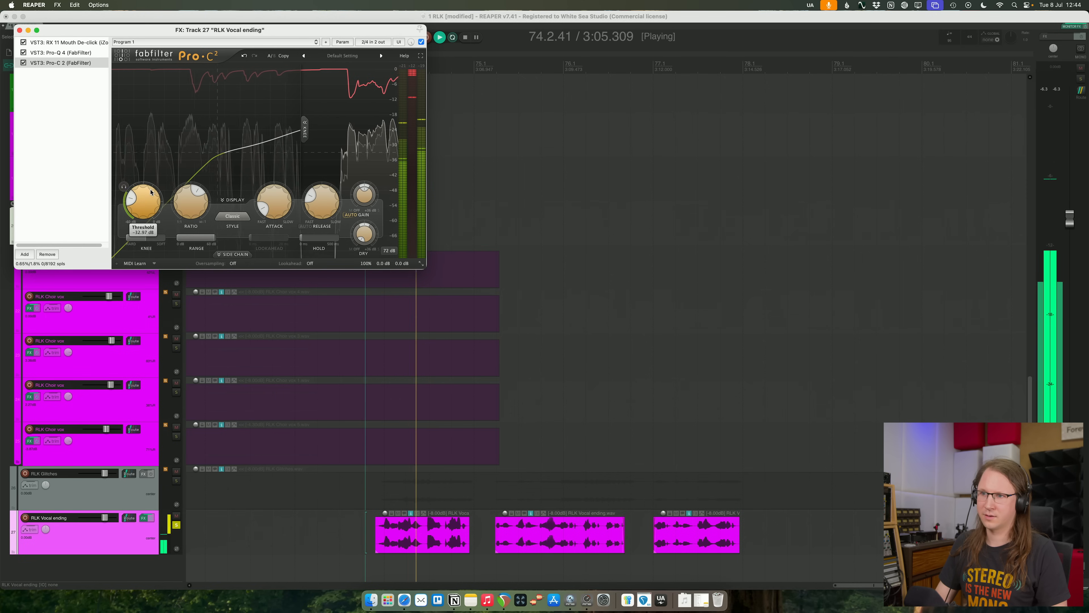
pyautogui.moveTo(191, 205); pyautogui.dragTo(190, 208)
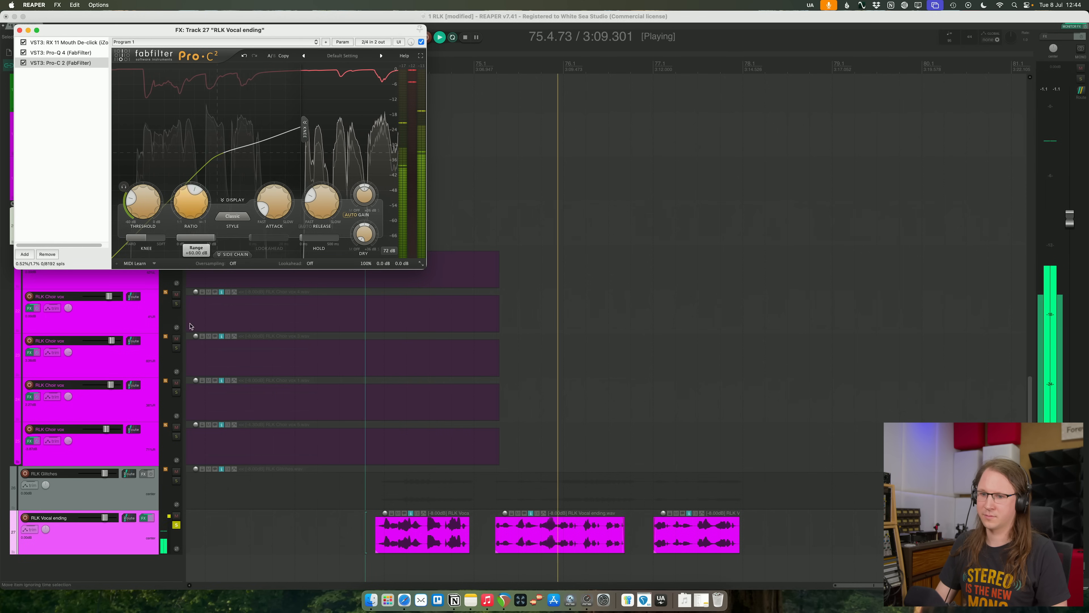
# - Unsolo RLK Vocal ending and replay the ending with the full mix
pyautogui.click(176, 525)
pyautogui.press('space')
pyautogui.press('space')
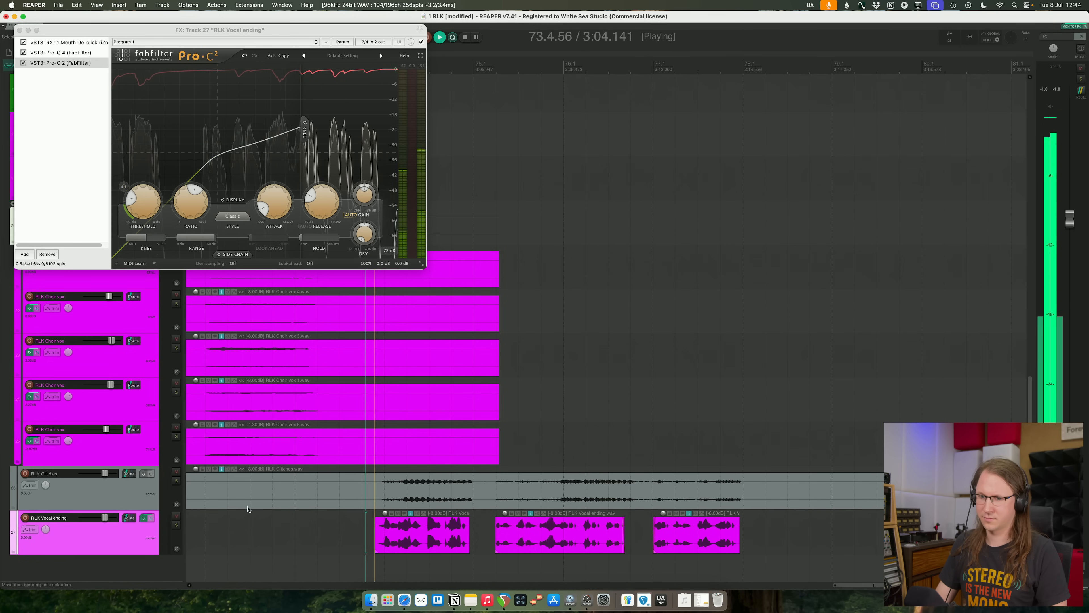
# - Add Pro-Q 4 to RLK Glitches with a boost of about 5.3 dB near 2.2 kHz, and close the effects window
pyautogui.click(366, 498)
pyautogui.scroll(-4, 386, 492)
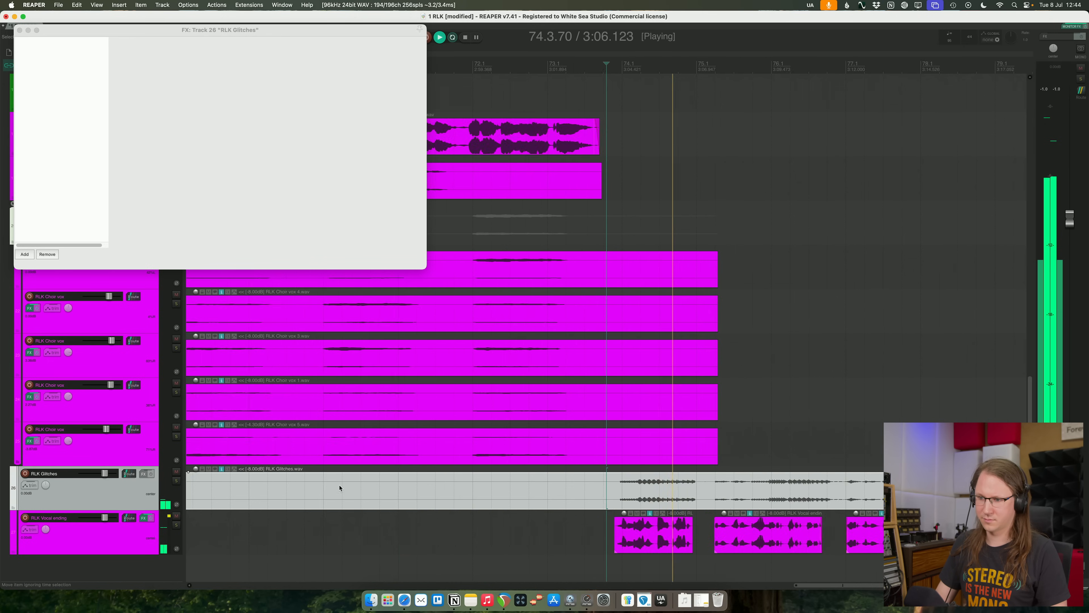
pyautogui.scroll(-3, 601, 488)
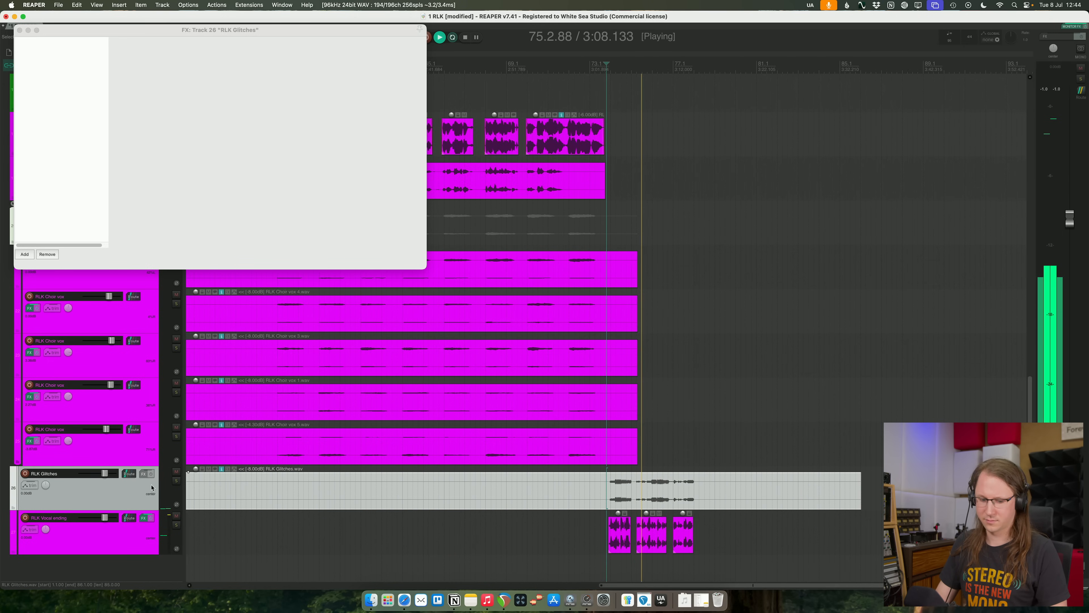
pyautogui.press('q')
pyautogui.moveTo(369, 141); pyautogui.dragTo(368, 114)
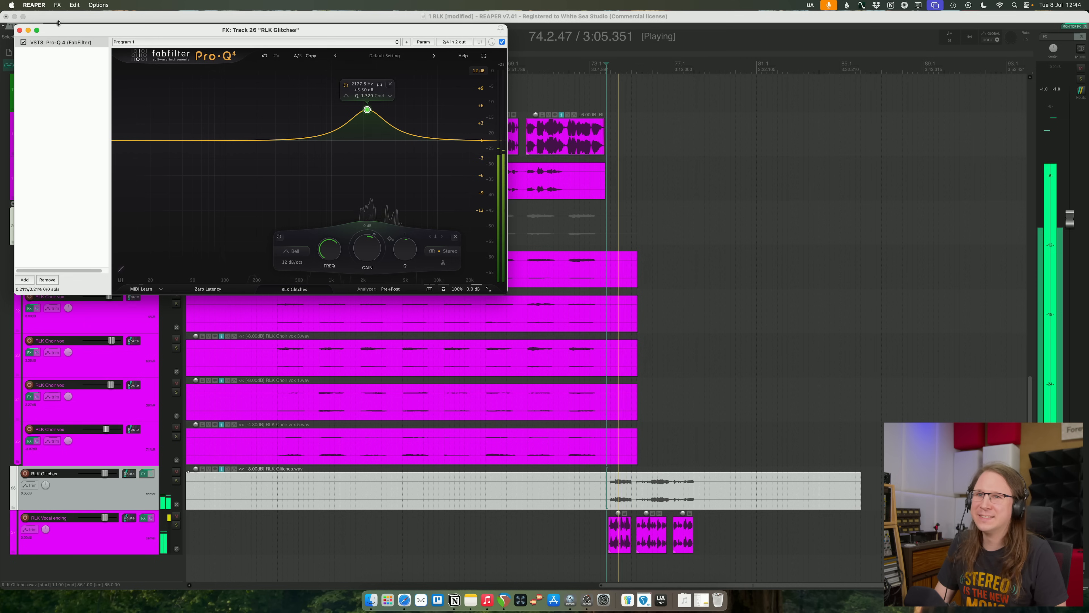
pyautogui.click(20, 30)
# - Trim the RLK Glitches item so it spans only from just before bar 74 to just after the last vocal phrase
pyautogui.click(692, 498)
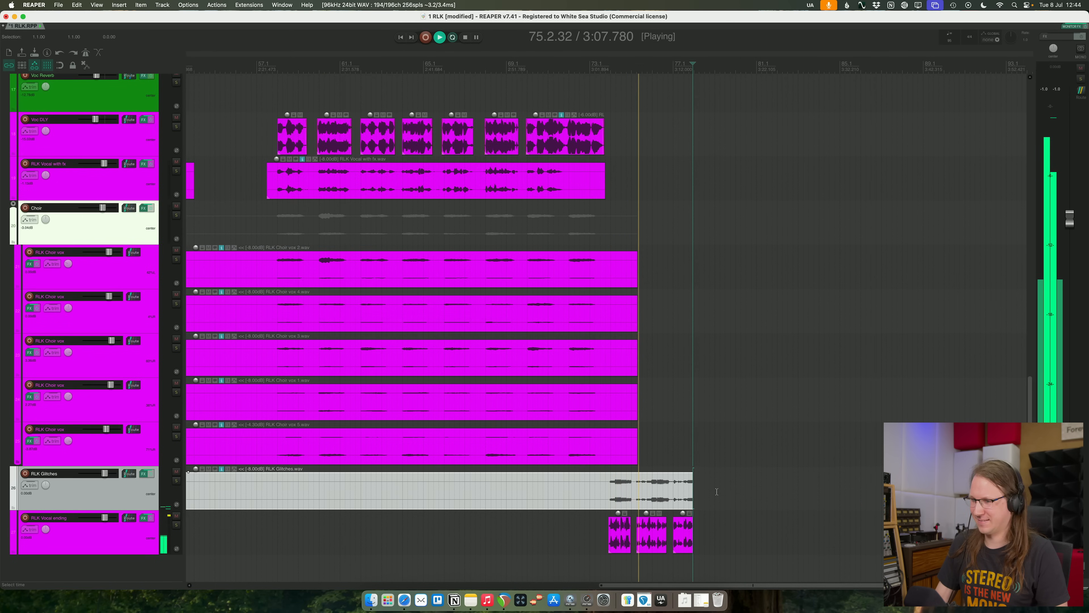
pyautogui.press('s')
pyautogui.scroll(-4, 571, 492)
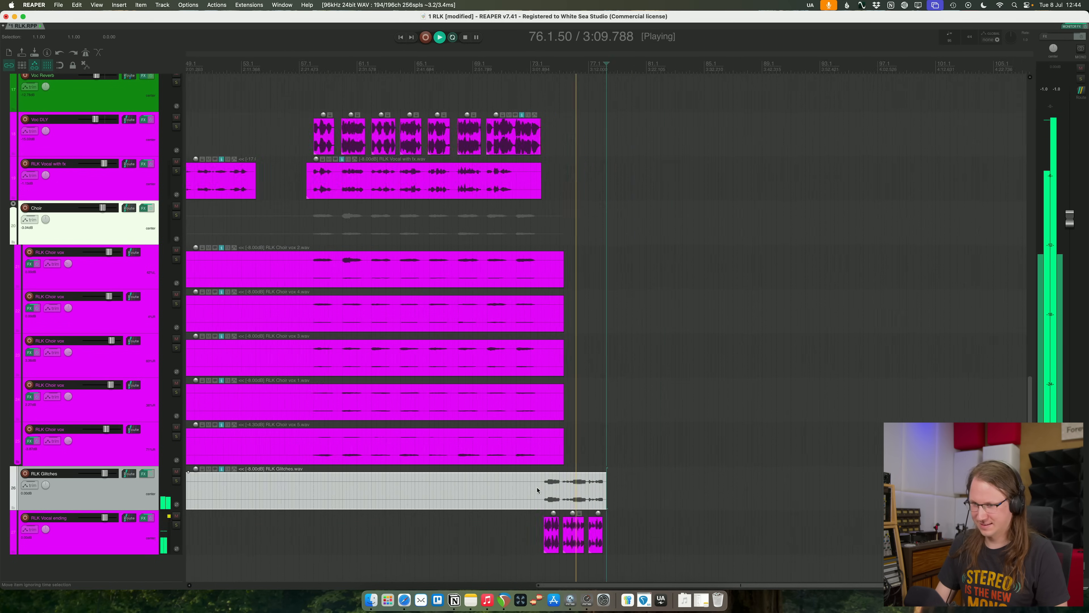
pyautogui.click(560, 491)
pyautogui.press('a')
pyautogui.scroll(6, 581, 491)
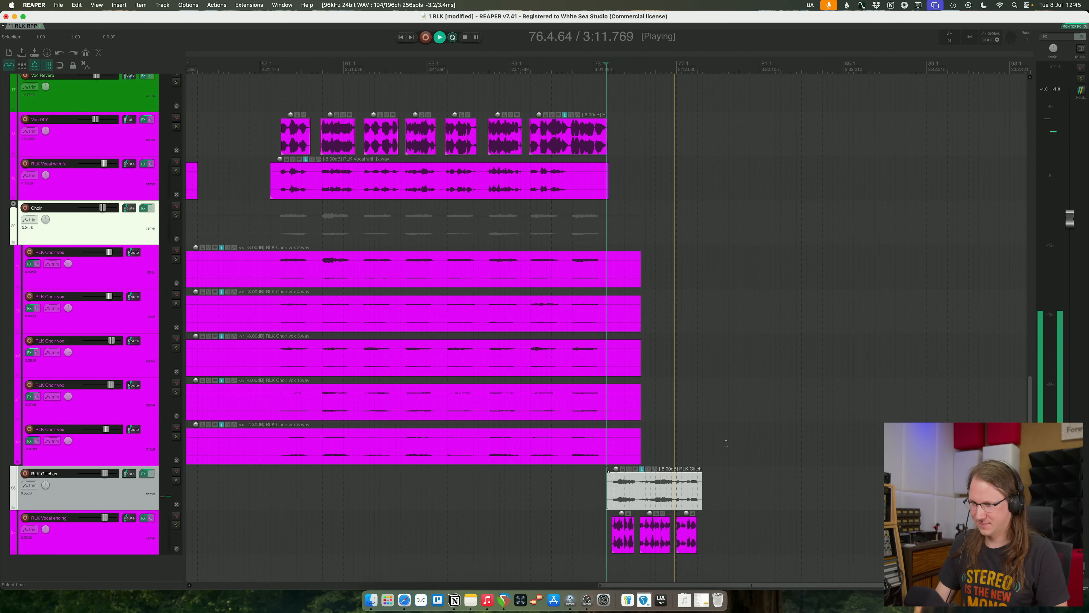
# - Stop playback, insert a new track below RLK Vocal ending, and create a send from RLK Vocal ending to it
pyautogui.click(143, 545)
pyautogui.press('super+t')
pyautogui.press('space')
pyautogui.moveTo(129, 518)
pyautogui.mouseDown()
pyautogui.moveTo(131, 533)
pyautogui.moveTo(130, 520)
pyautogui.mouseUp()
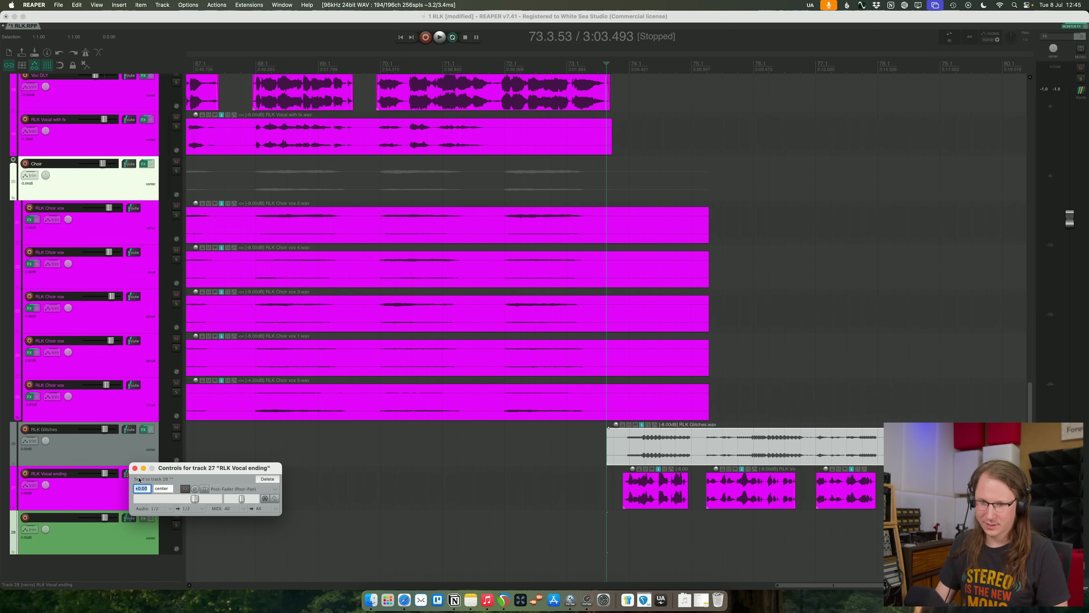
pyautogui.click(140, 500)
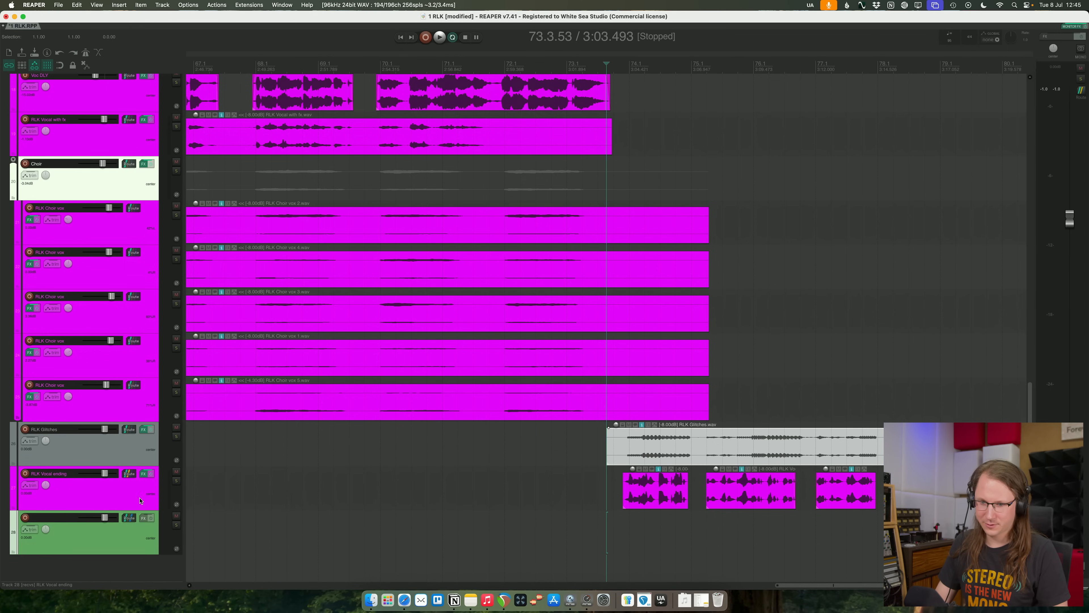
# - Add Pro-R 2 to the new send track and start playback from just before bar 74
pyautogui.click(145, 518)
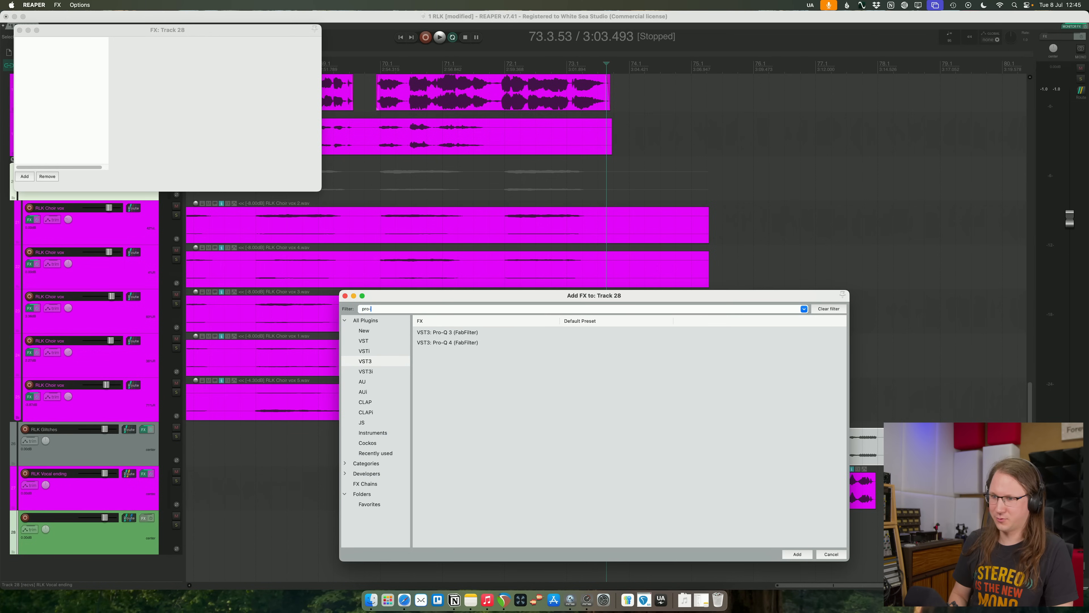
pyautogui.write('r')
pyautogui.press('Return')
pyautogui.press('space')
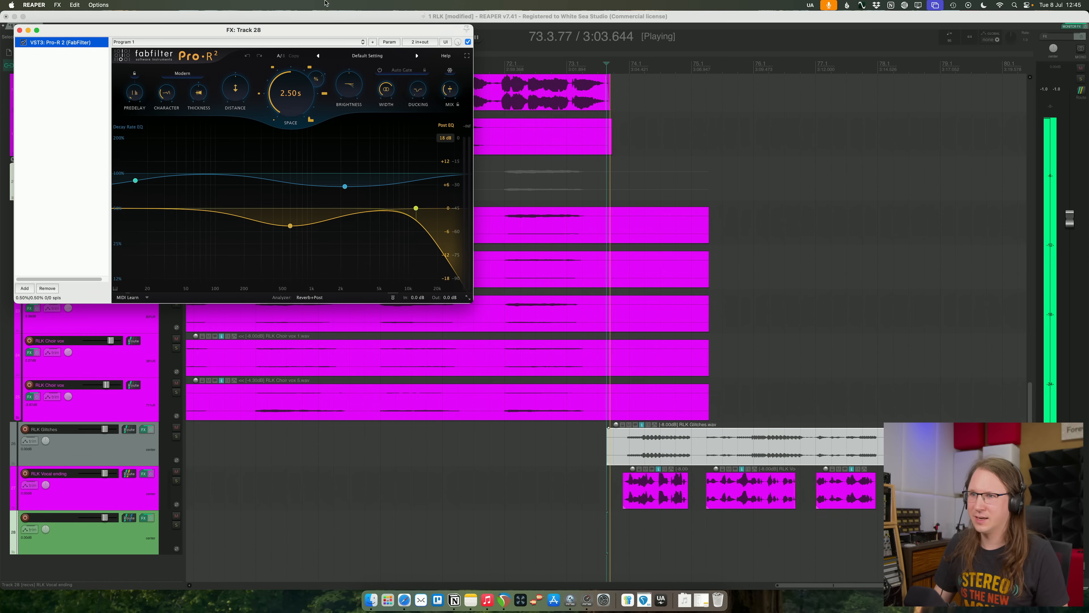
# - Load the Vocal Reflections Warm preset from the Ambience category in Pro-R 2 on the new send track
pyautogui.click(387, 53)
pyautogui.moveTo(304, 74)
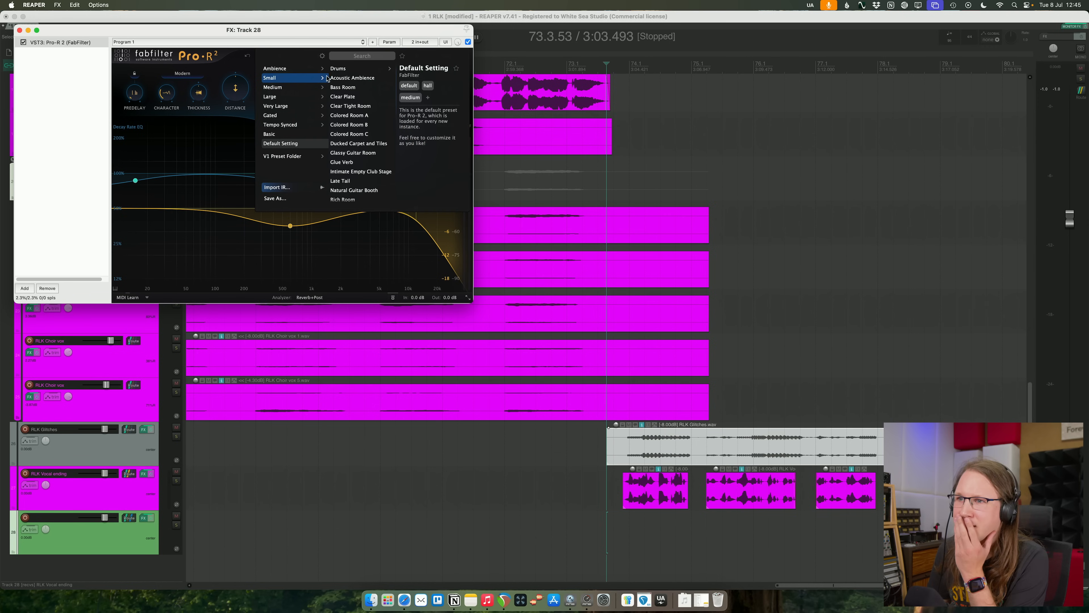
pyautogui.scroll(-10, 369, 146)
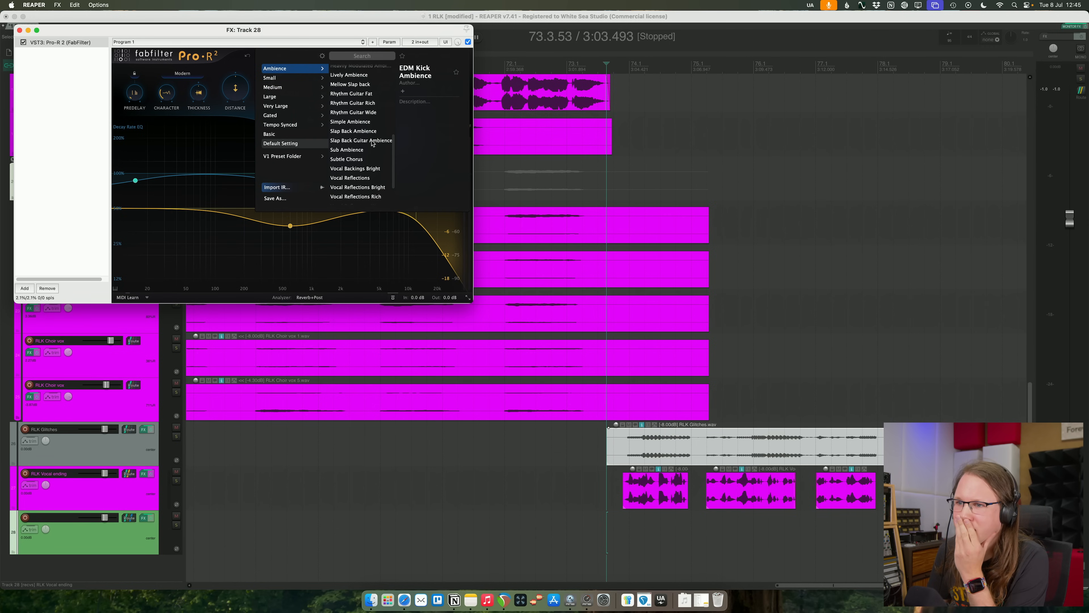
pyautogui.scroll(-2, 376, 176)
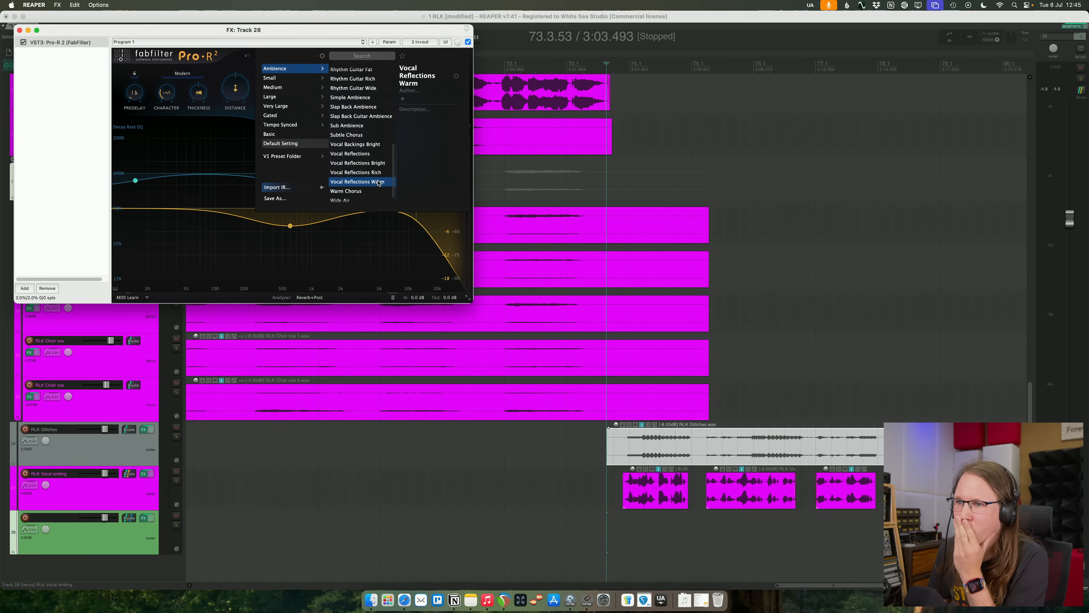
pyautogui.click(376, 180)
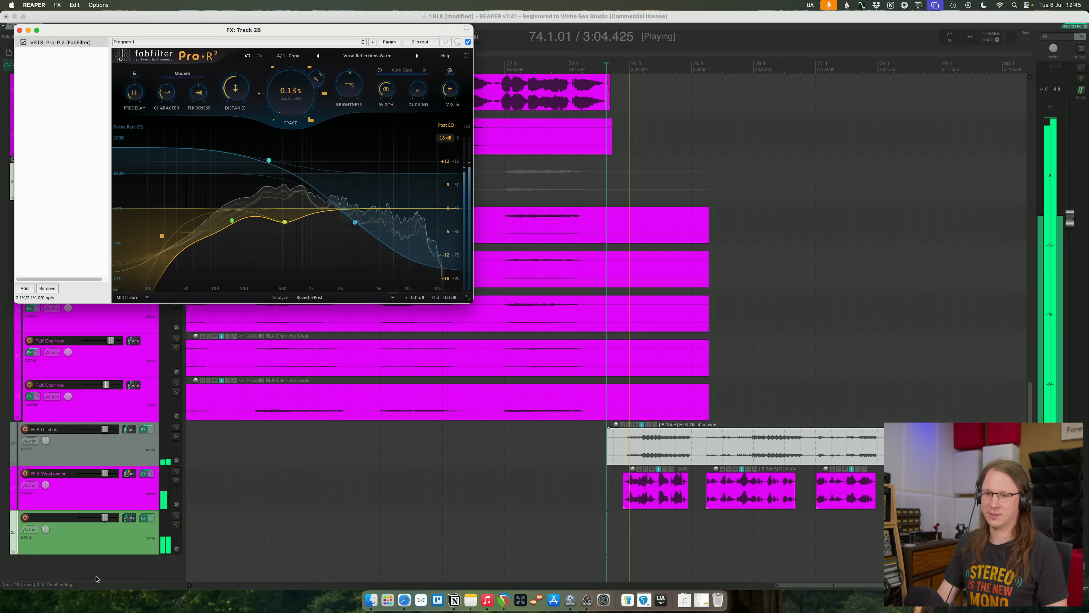
# - Lower the reverb send track's volume slightly while the vocal ending plays, and close the Pro-R 2 window
pyautogui.click(128, 529)
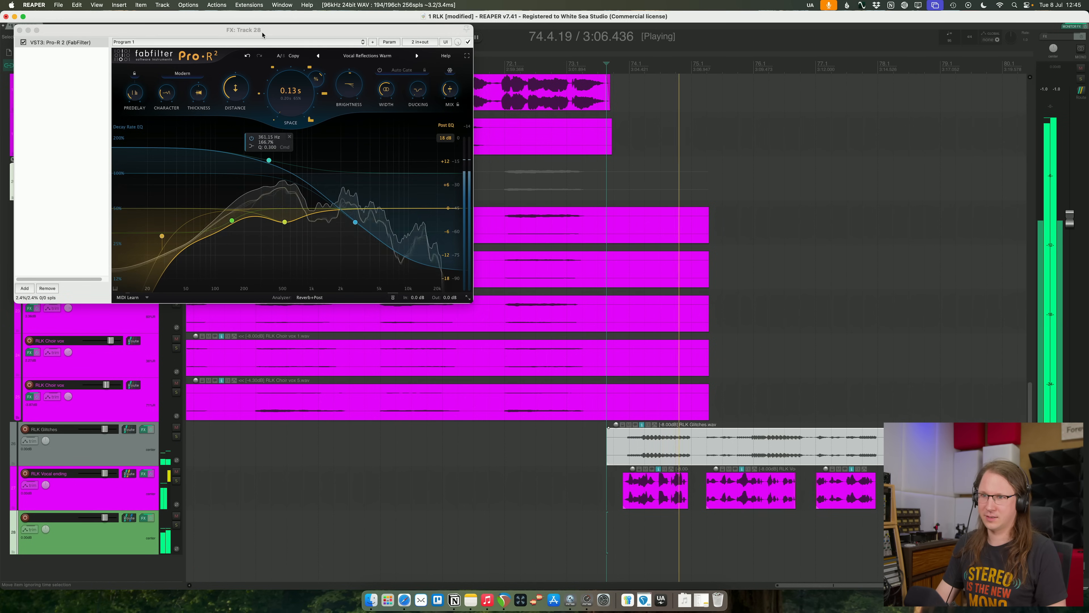
pyautogui.moveTo(263, 31); pyautogui.dragTo(518, 48)
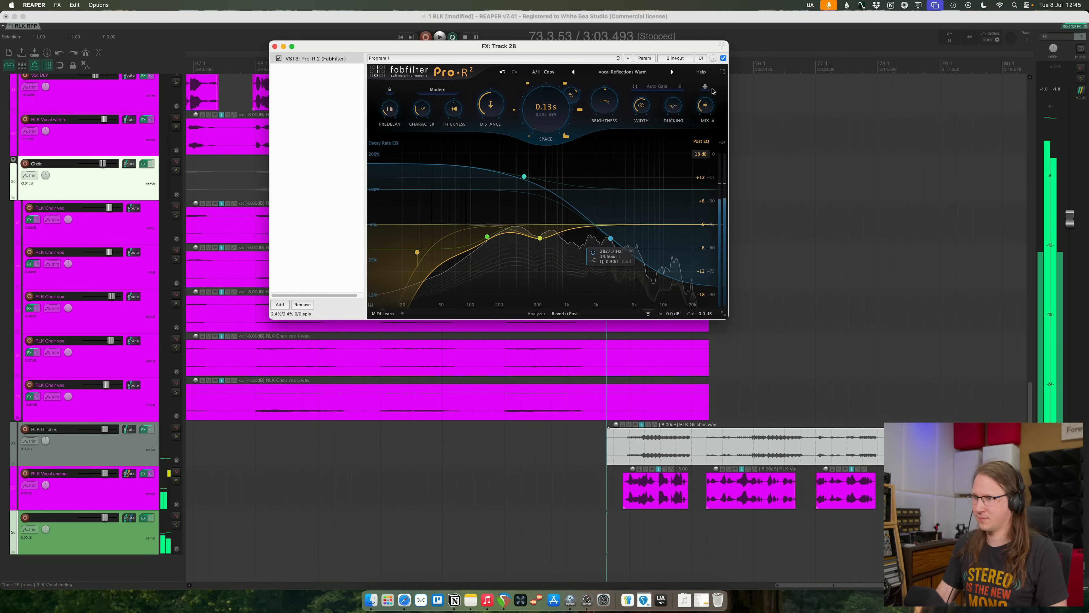
pyautogui.press('space')
pyautogui.moveTo(105, 518); pyautogui.dragTo(97, 518)
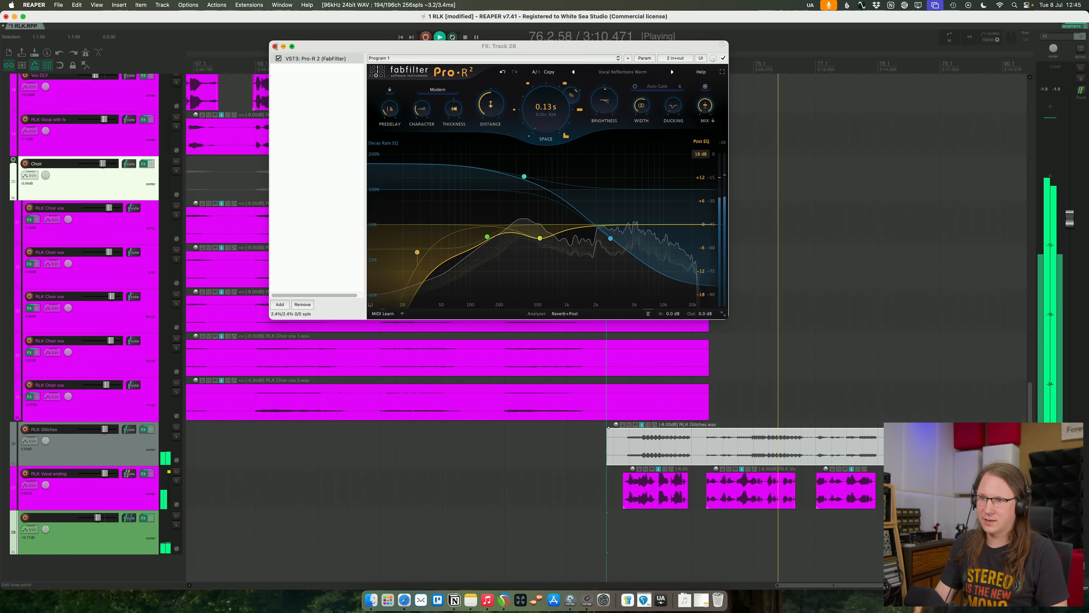
pyautogui.click(143, 518)
pyautogui.moveTo(388, 509); pyautogui.dragTo(310, 537)
pyautogui.scroll(-3, 343, 481)
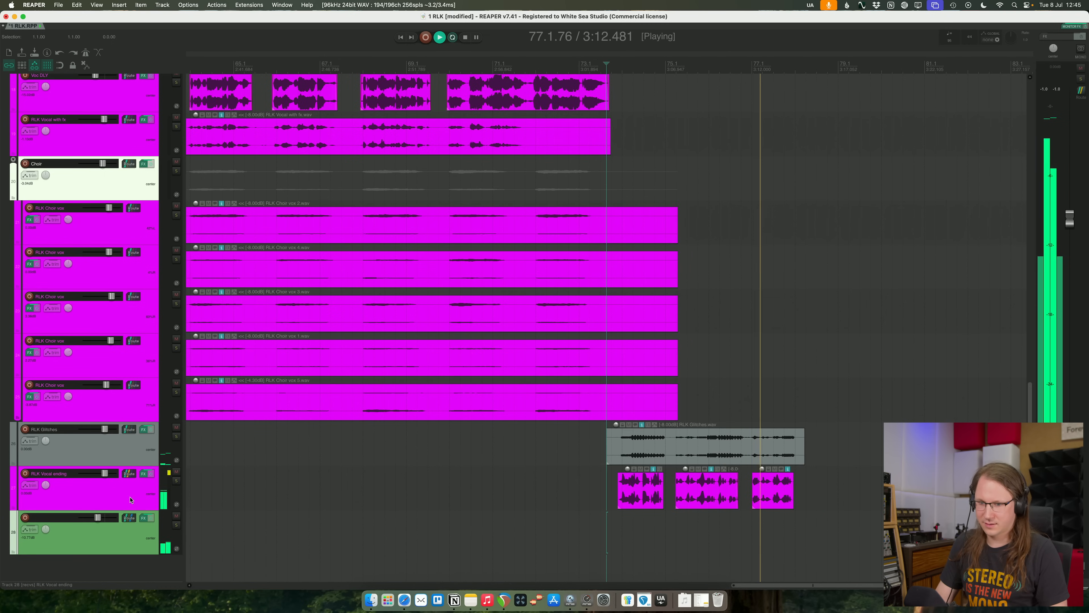
# - Lower the Pro-C 2 threshold slightly on RLK Vocal ending during playback, and close the effects window
pyautogui.click(142, 476)
pyautogui.click(143, 474)
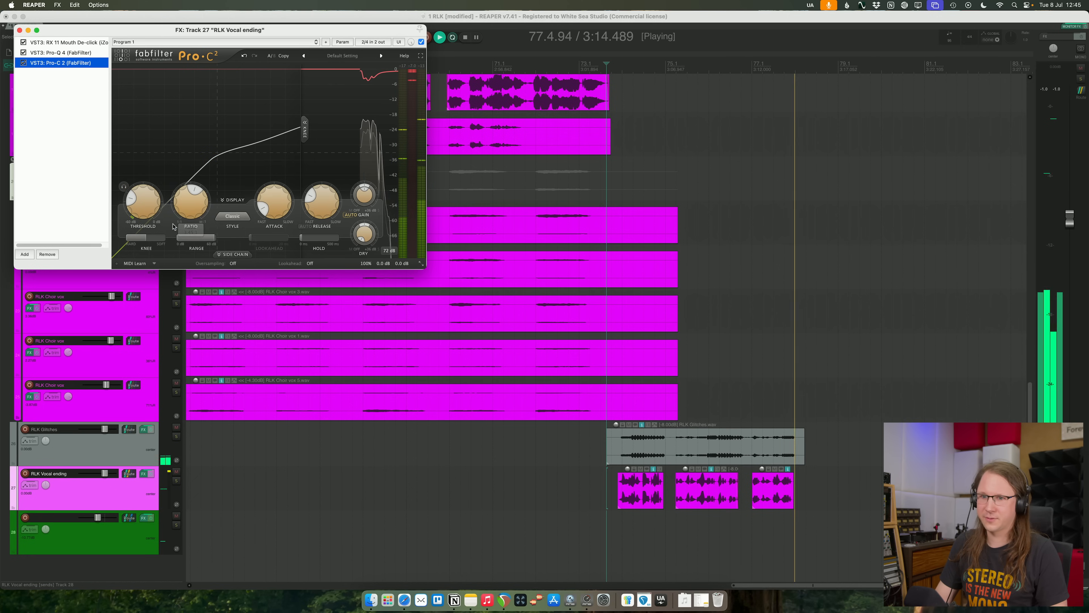
pyautogui.moveTo(152, 214); pyautogui.dragTo(153, 216)
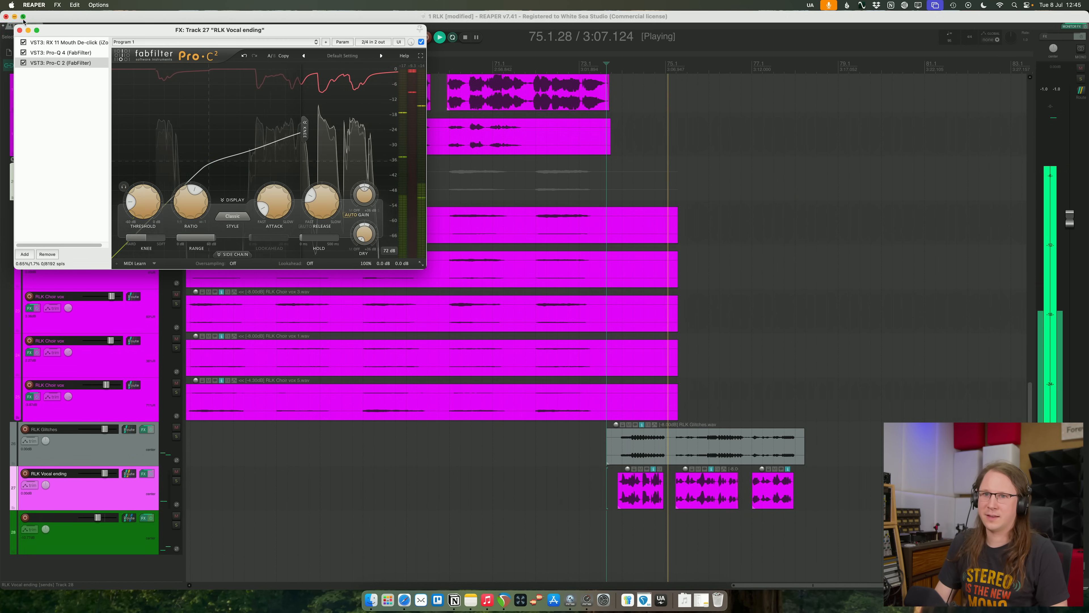
pyautogui.click(19, 30)
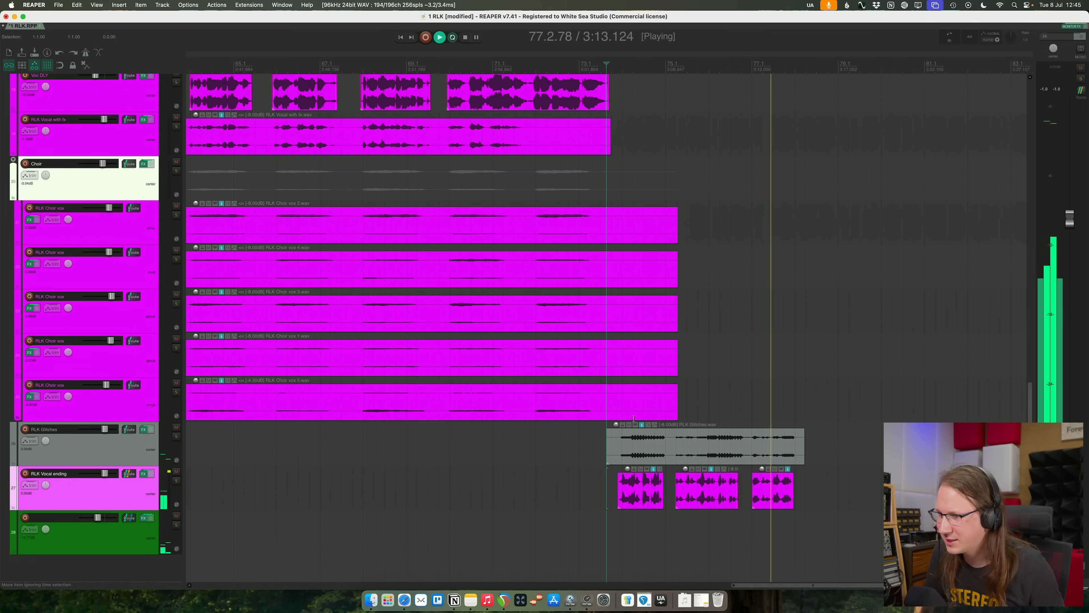
# - Try adjusting the item volume of RLK Glitches, and audition the last vocal phrase up to its end
pyautogui.moveTo(619, 427); pyautogui.dragTo(616, 411)
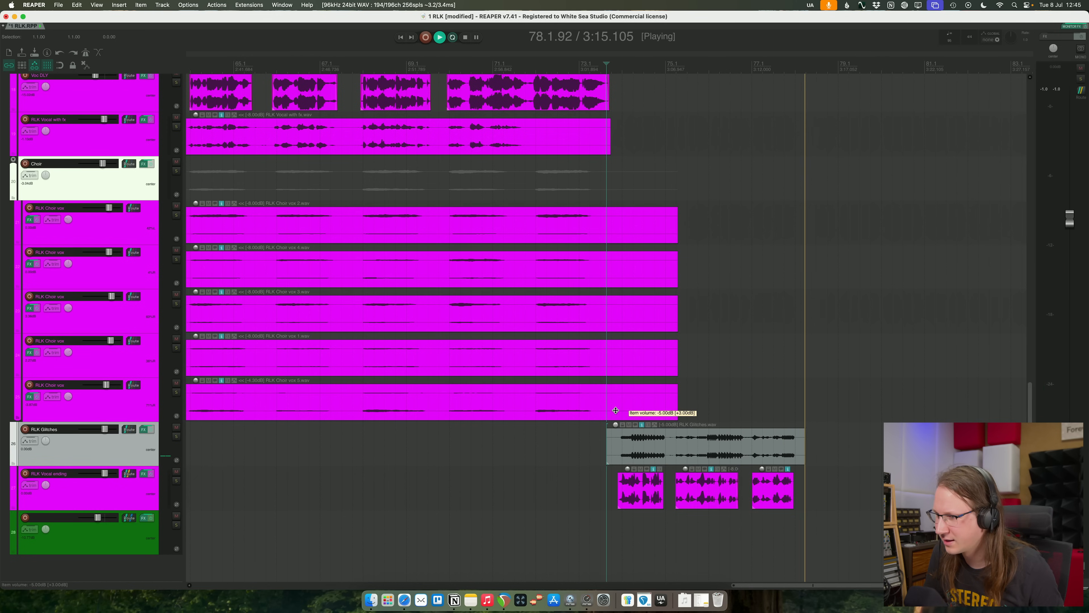
pyautogui.click(759, 395)
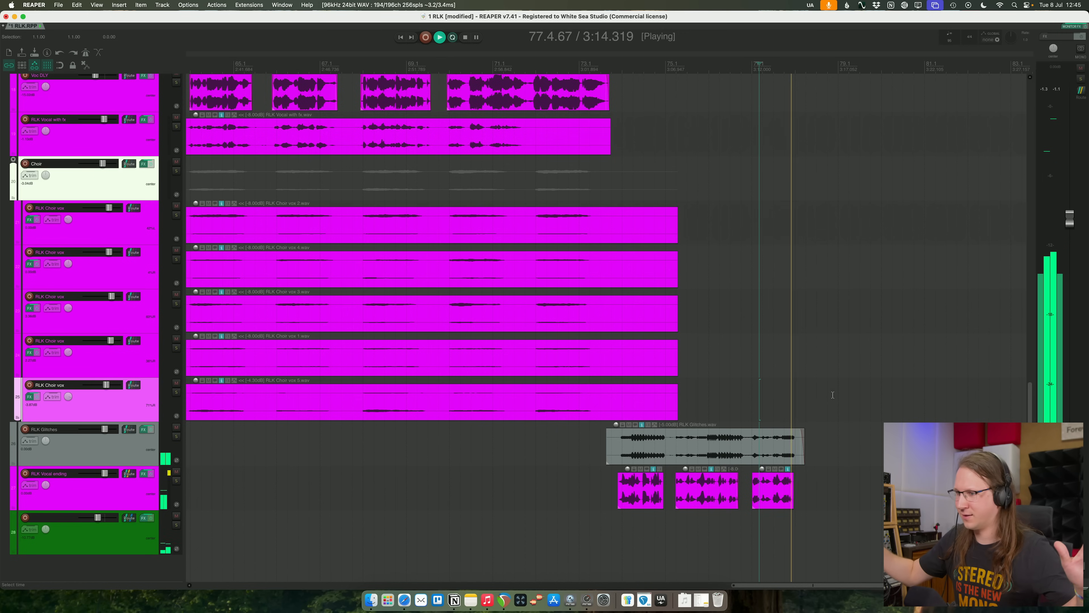
pyautogui.press('space')
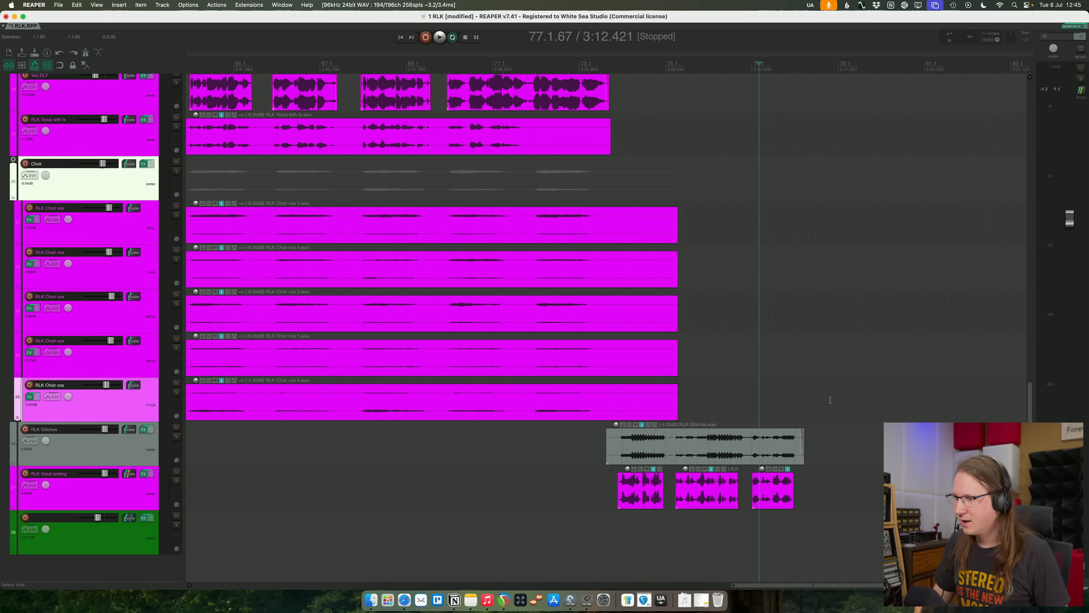
# - Trim the end of the RLK Glitches item closer to the end of the last vocal phrase
pyautogui.click(789, 435)
pyautogui.scroll(10, 789, 435)
pyautogui.moveTo(771, 441); pyautogui.dragTo(656, 436)
pyautogui.press('super+z')
pyautogui.moveTo(771, 445); pyautogui.dragTo(695, 451)
# - Add a short fade-out to the end of the RLK Glitches item and audition the ending from bar 77
pyautogui.click(544, 384)
pyautogui.press('space')
pyautogui.press('space')
pyautogui.press('space')
pyautogui.click(456, 355)
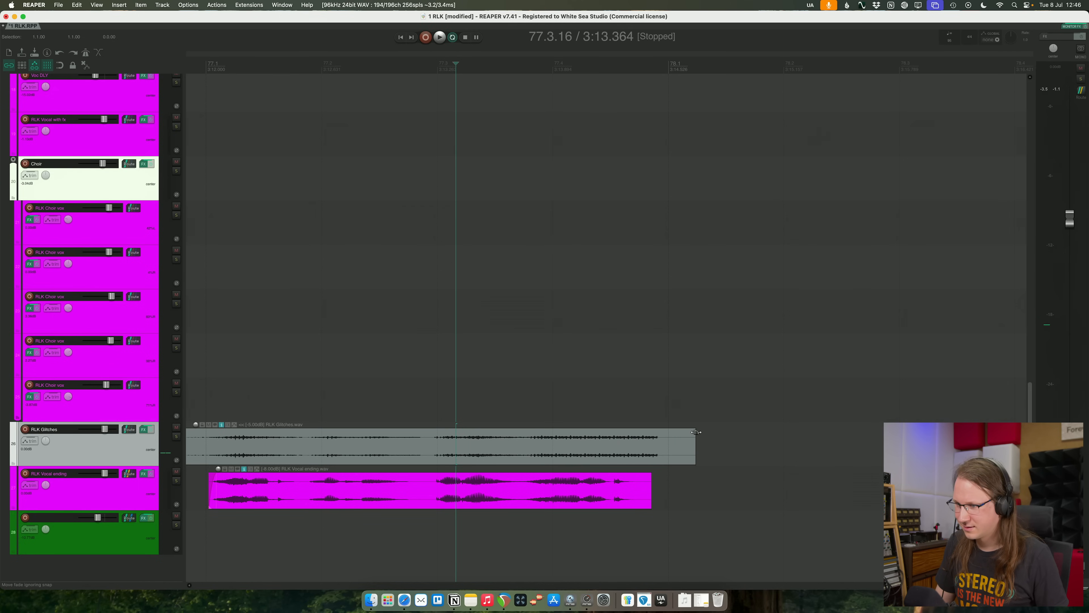
pyautogui.click(373, 294)
pyautogui.press('space')
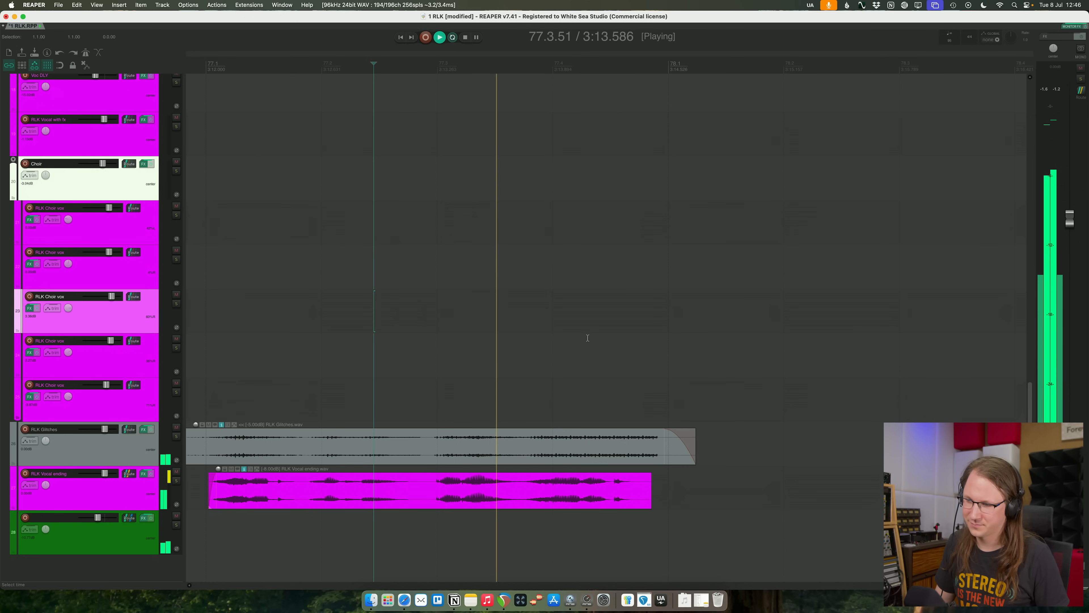
pyautogui.scroll(-5, 587, 338)
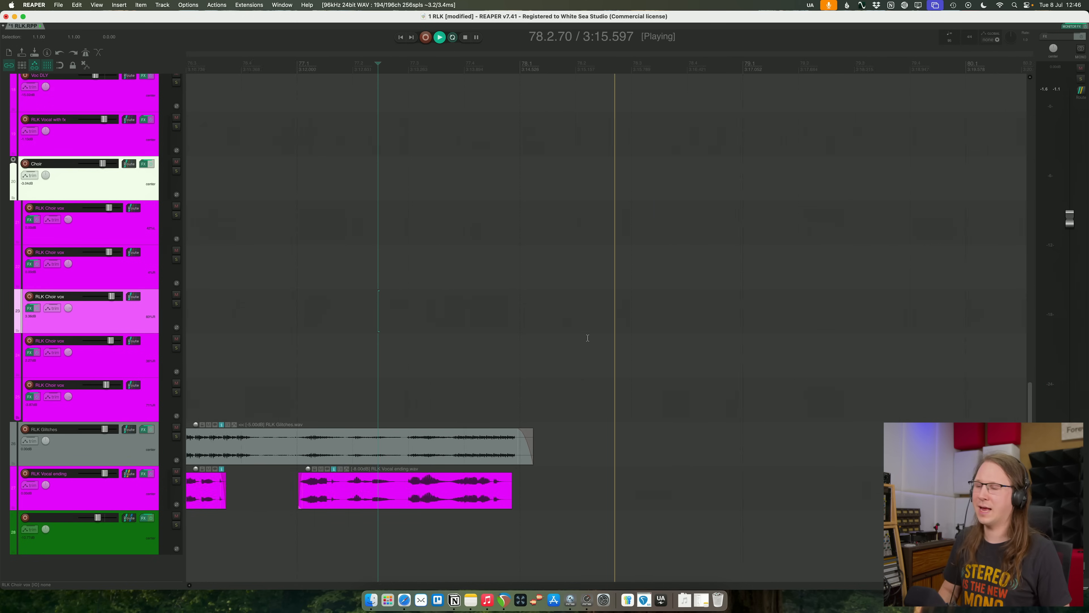
pyautogui.scroll(-2, 588, 338)
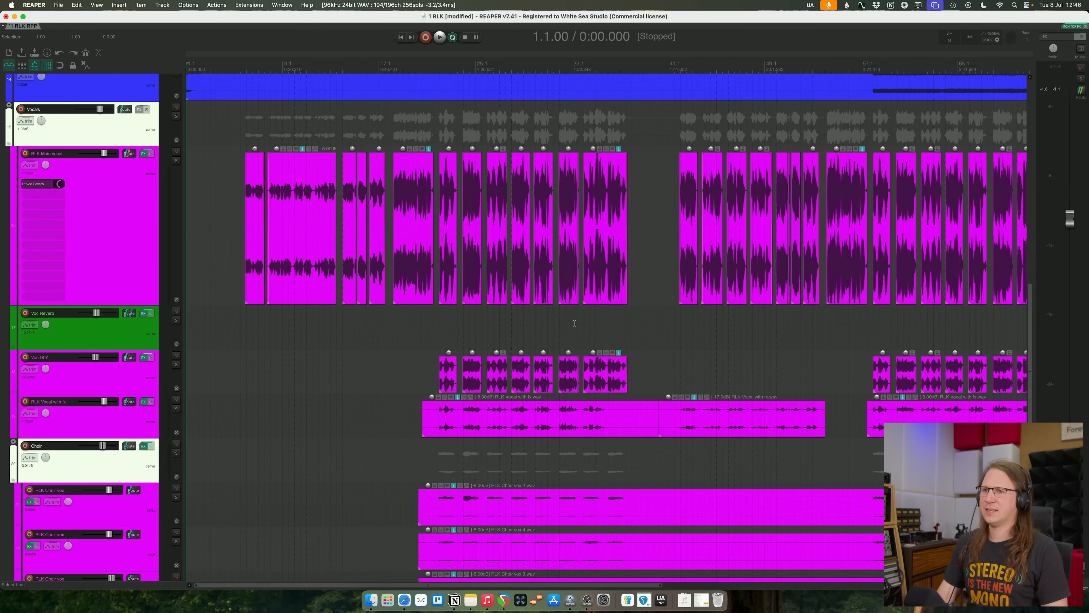
# - Return to the start of the song and look over the whole arrangement from the drum tracks to the vocals
pyautogui.scroll(-4, 644, 292)
pyautogui.scroll(5, 644, 292)
pyautogui.scroll(-2, 644, 292)
pyautogui.scroll(5, 680, 345)
pyautogui.scroll(1, 679, 345)
pyautogui.hotkey('shift', 'Down')
pyautogui.hotkey('shift', 'Down')
pyautogui.hotkey('shift', 'Down')
pyautogui.hotkey('shift', 'Down')
pyautogui.hotkey('shift', 'Down')
pyautogui.hotkey('shift', 'Up')
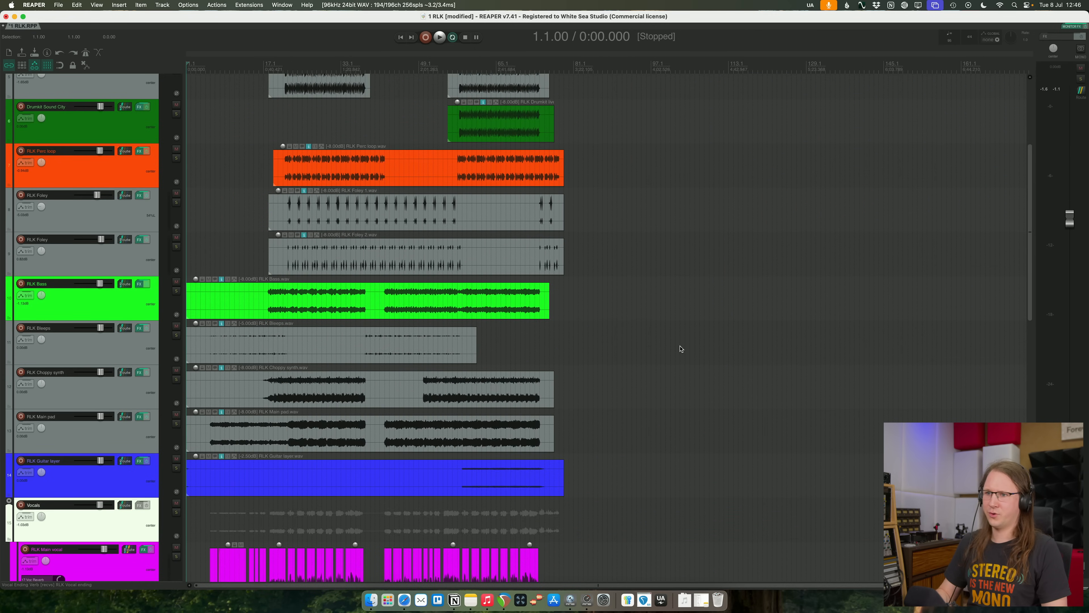
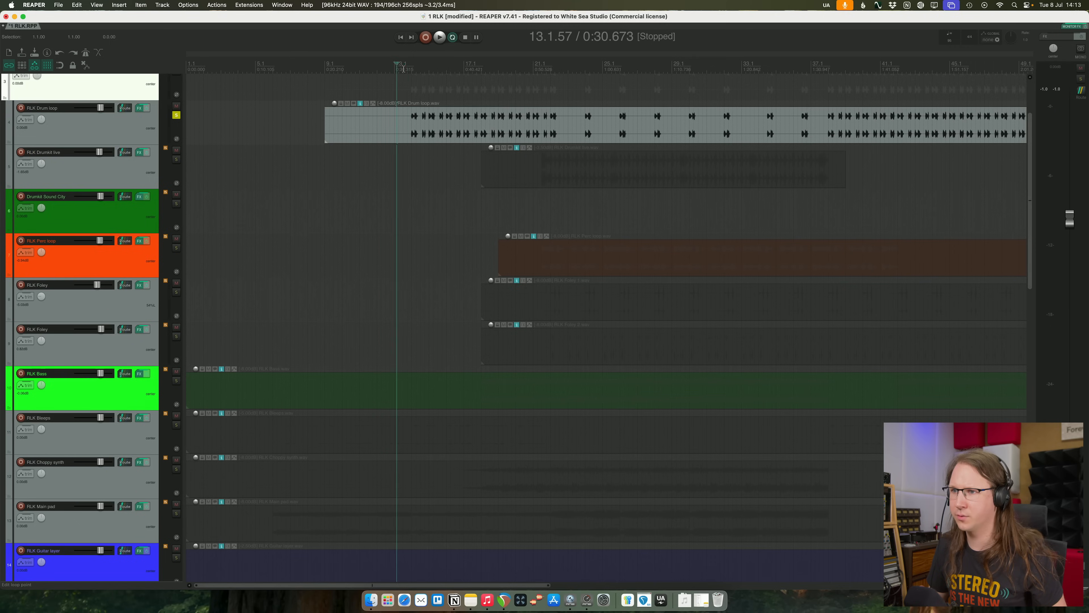
pyautogui.click(139, 137)
pyautogui.scroll(4, 138, 137)
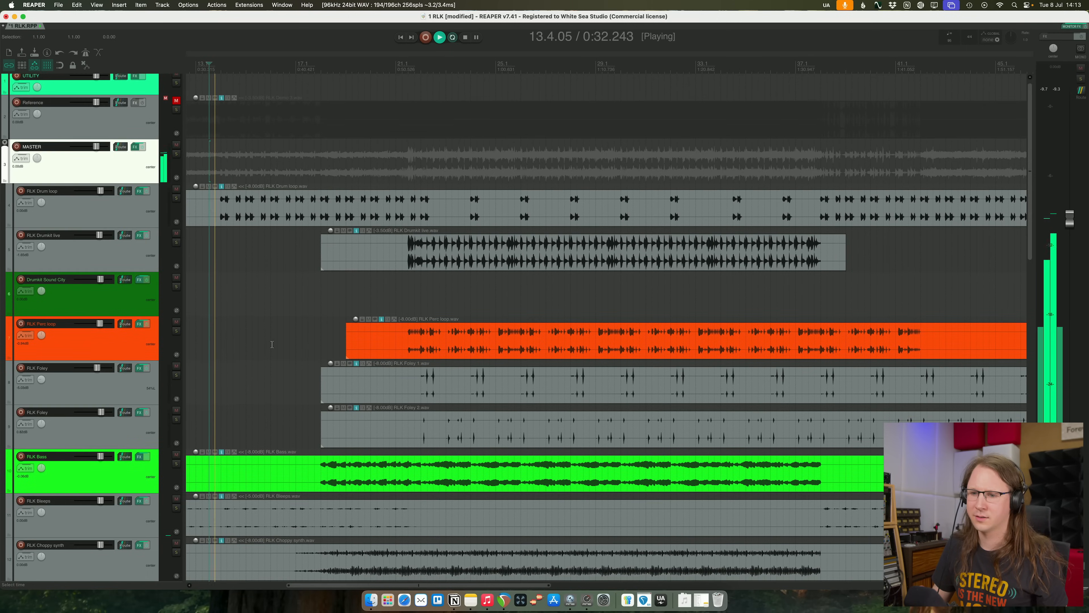
pyautogui.click(121, 207)
pyautogui.press('super+t')
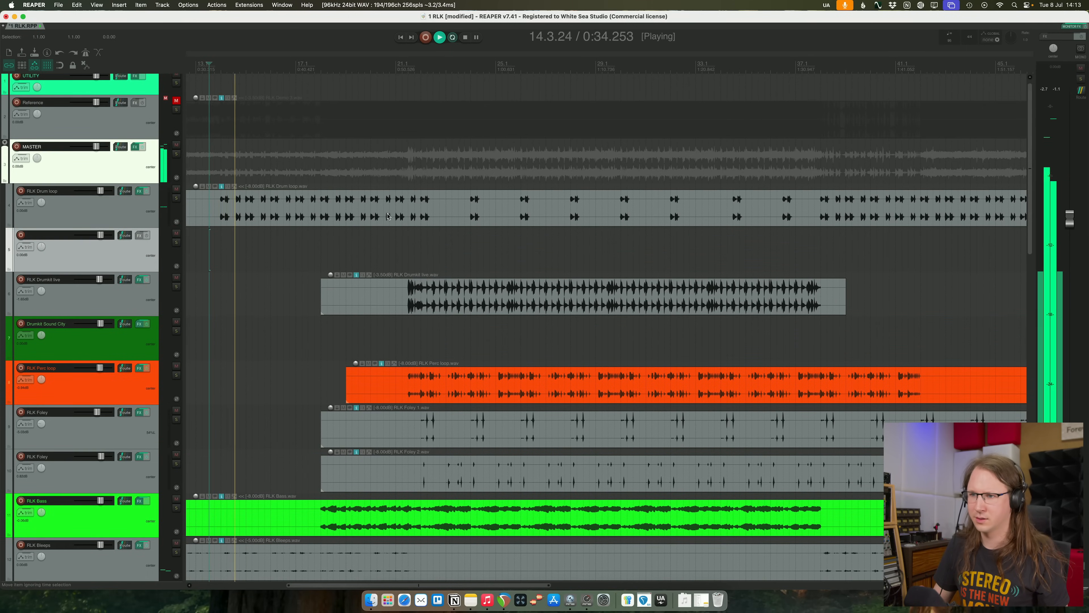
pyautogui.click(394, 207)
pyautogui.scroll(5, 403, 206)
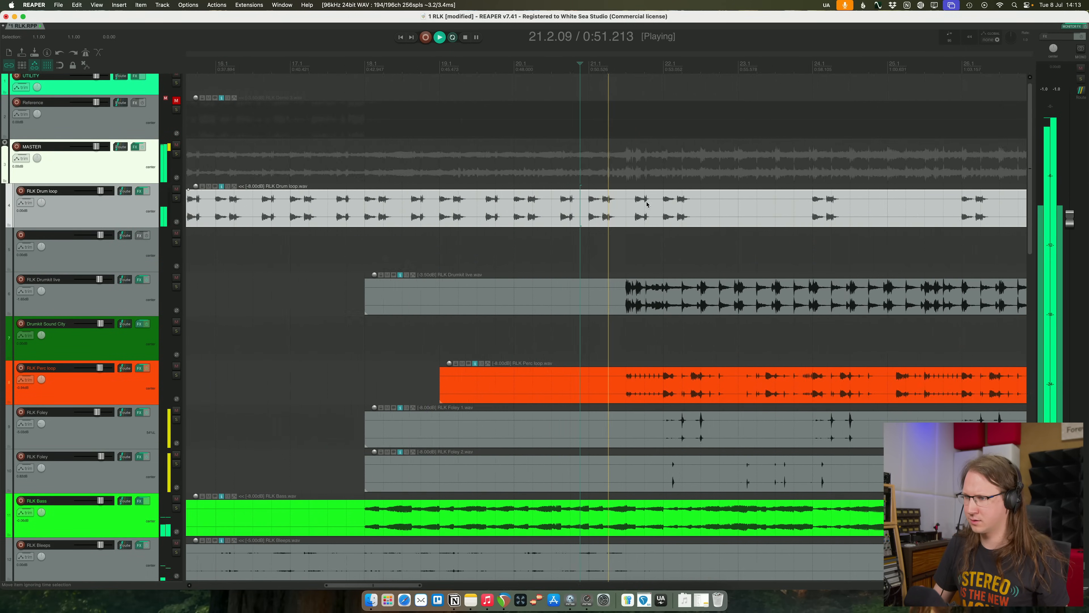
pyautogui.click(134, 253)
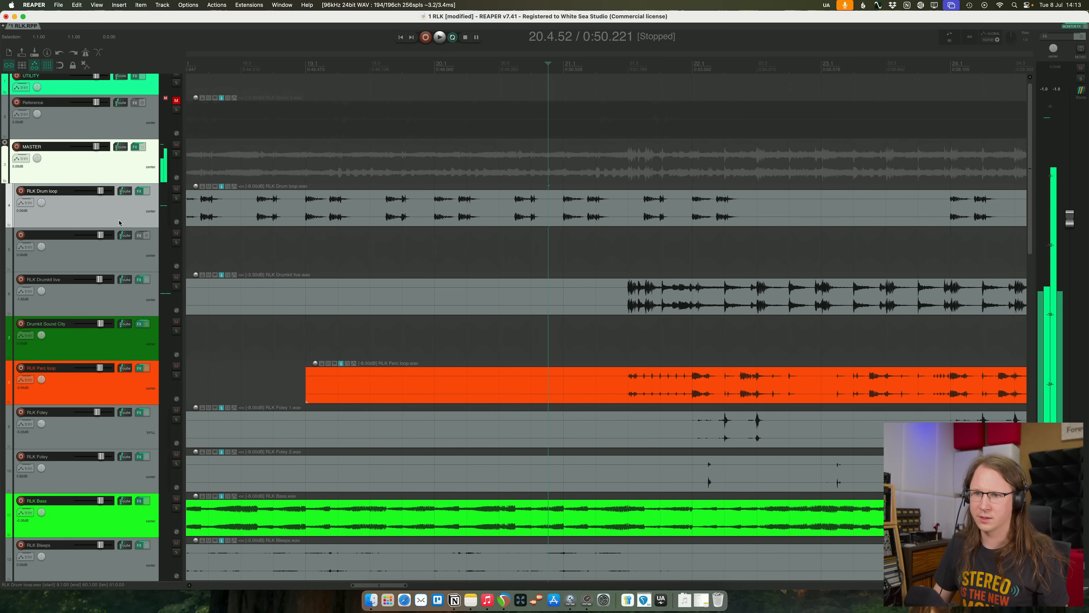
pyautogui.press('Delete')
# - Duplicate the RLK Drum loop track
pyautogui.rightClick(123, 203)
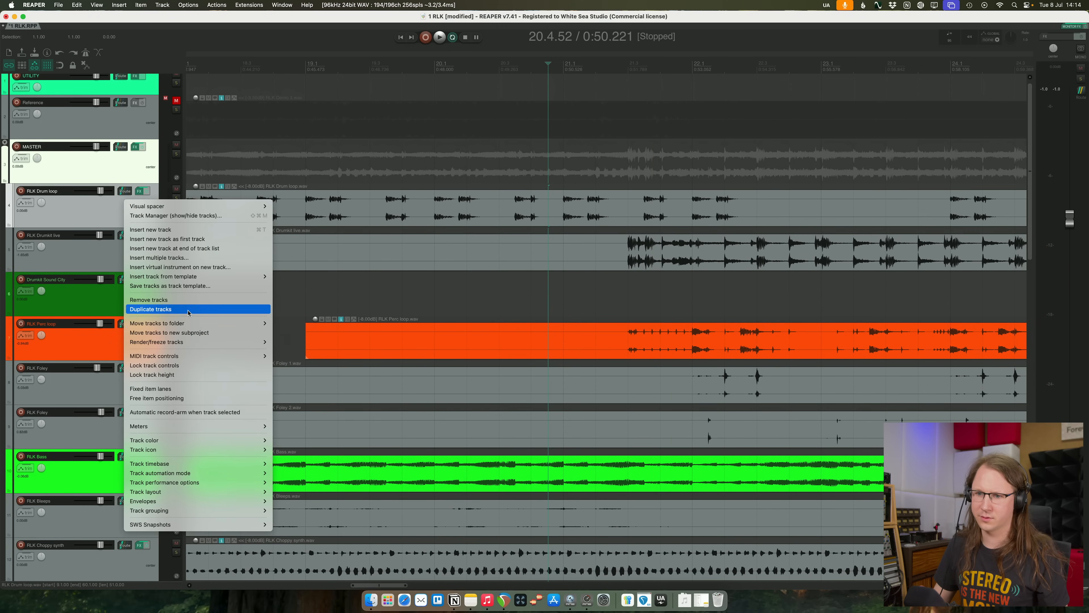
pyautogui.click(138, 310)
pyautogui.scroll(-1, 531, 246)
pyautogui.scroll(-5, 532, 246)
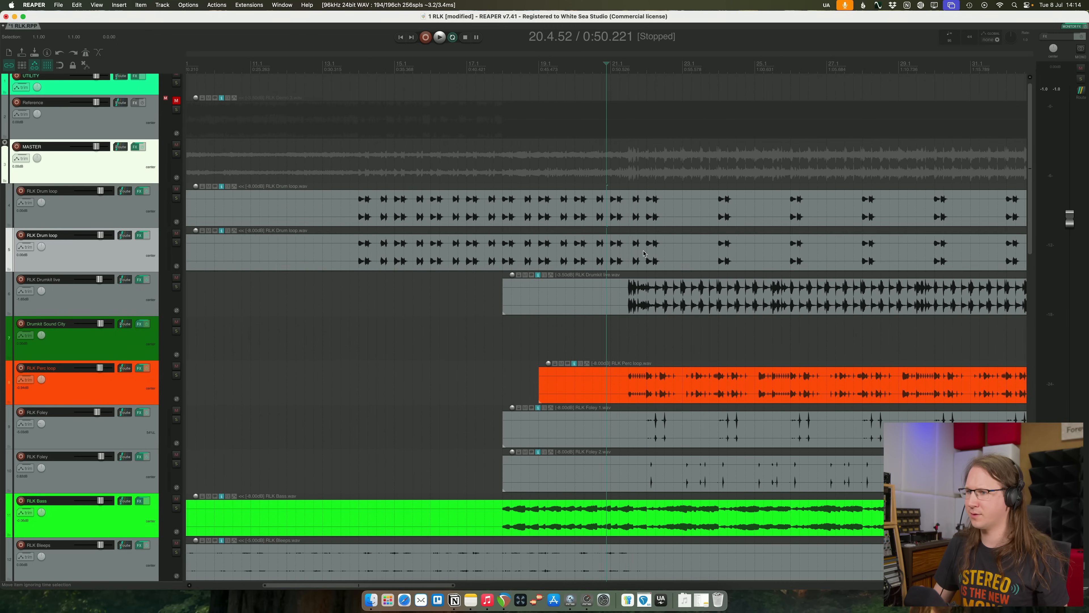
# - Split the duplicate drum loop item where the live drum kit enters in bar 21 and delete everything after it
pyautogui.click(641, 251)
pyautogui.click(632, 251)
pyautogui.press('s')
pyautogui.press('Delete')
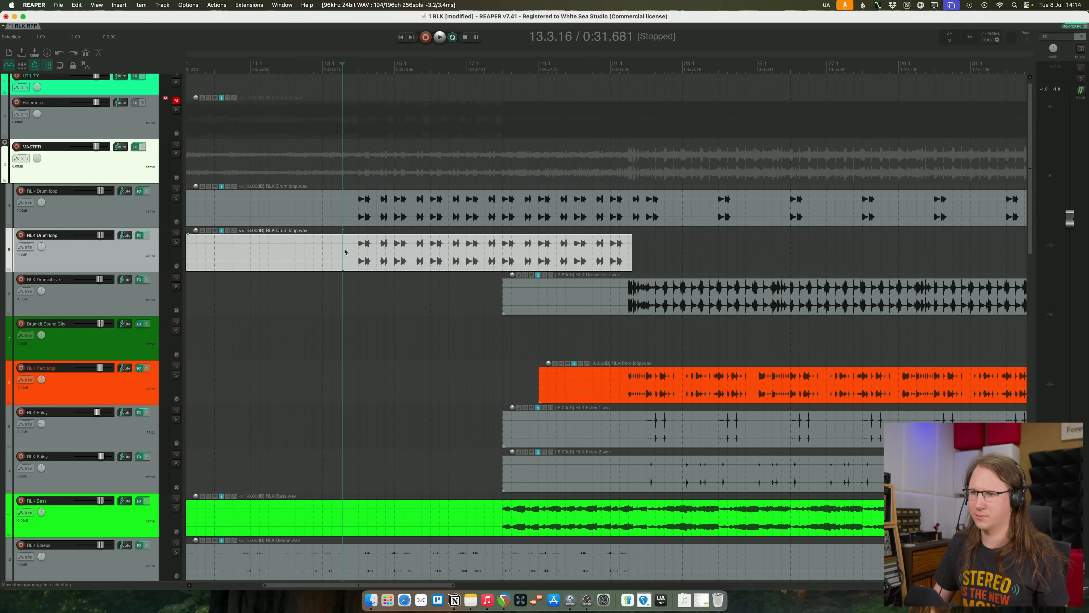
# - Trim the starts of the original and duplicate drum loop items to just before their first hit near bar 14
pyautogui.click(355, 252)
pyautogui.press('a')
pyautogui.click(358, 211)
pyautogui.press('a')
pyautogui.moveTo(360, 210); pyautogui.dragTo(406, 296)
pyautogui.click(355, 255)
# - Add the Pro-R 2 reverb to the duplicate drum loop track and load its small Acoustic Ambience preset
pyautogui.click(139, 235)
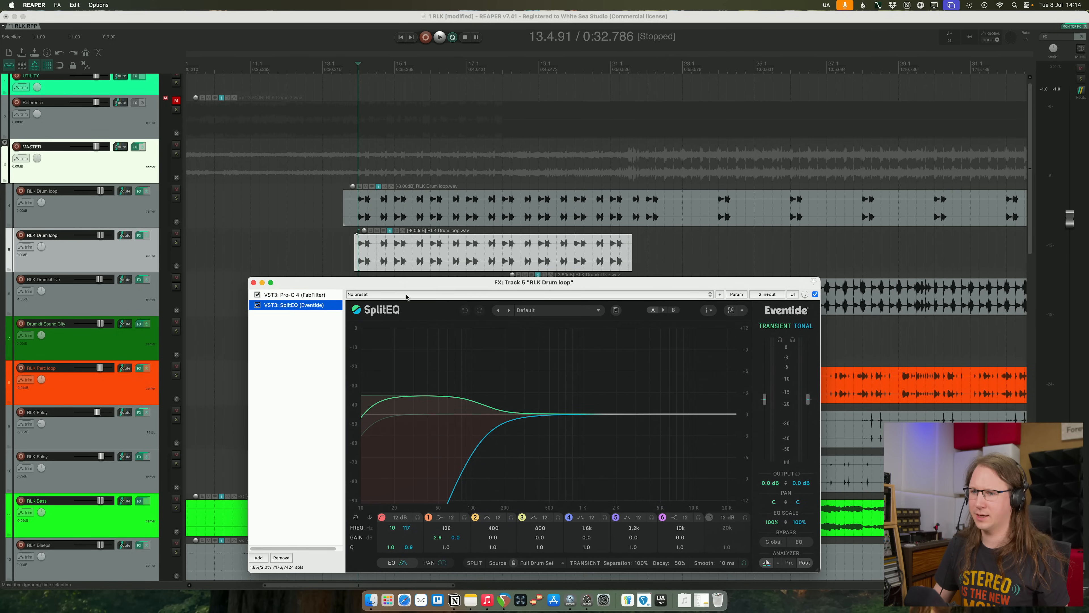
pyautogui.click(258, 558)
pyautogui.write('pro-r')
pyautogui.press('Down')
pyautogui.press('Down')
pyautogui.press('Return')
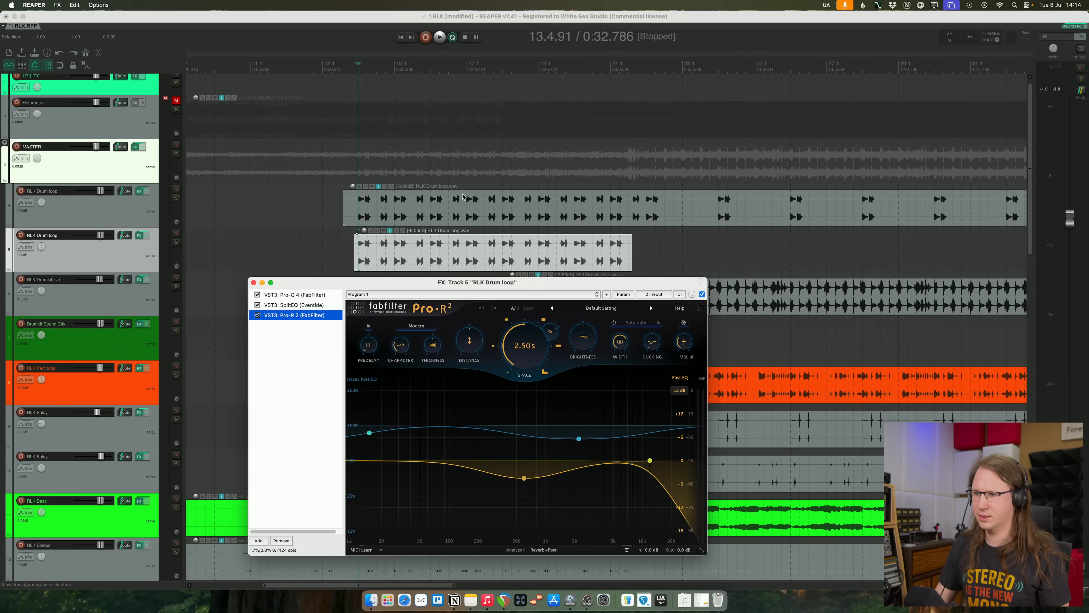
pyautogui.click(564, 309)
pyautogui.click(575, 331)
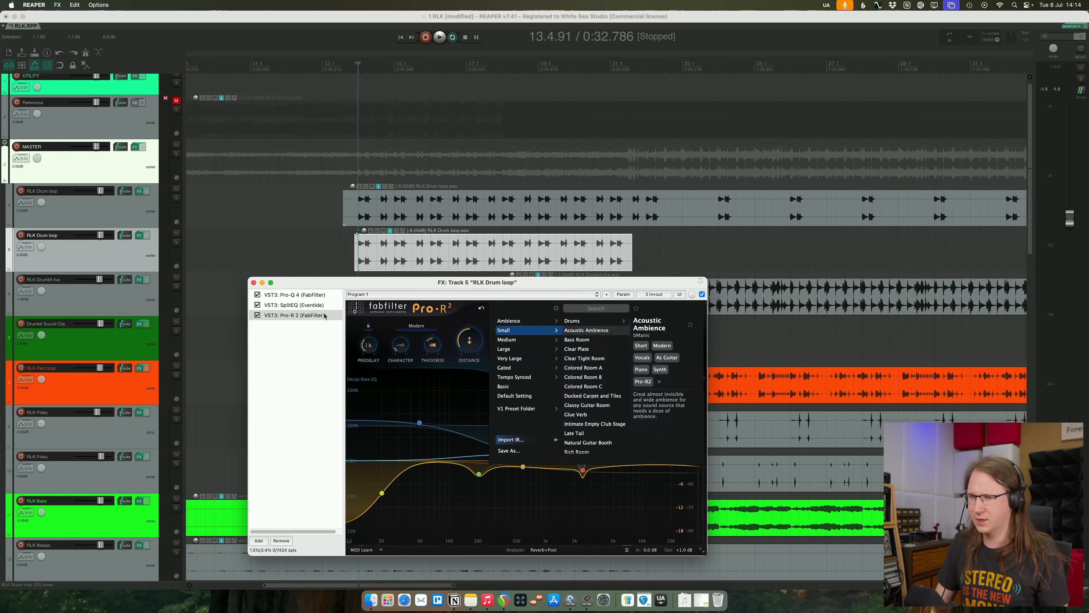
# - Solo the duplicate drum loop with its reverb, then add the original to the solo and play both together
pyautogui.click(176, 243)
pyautogui.press('space')
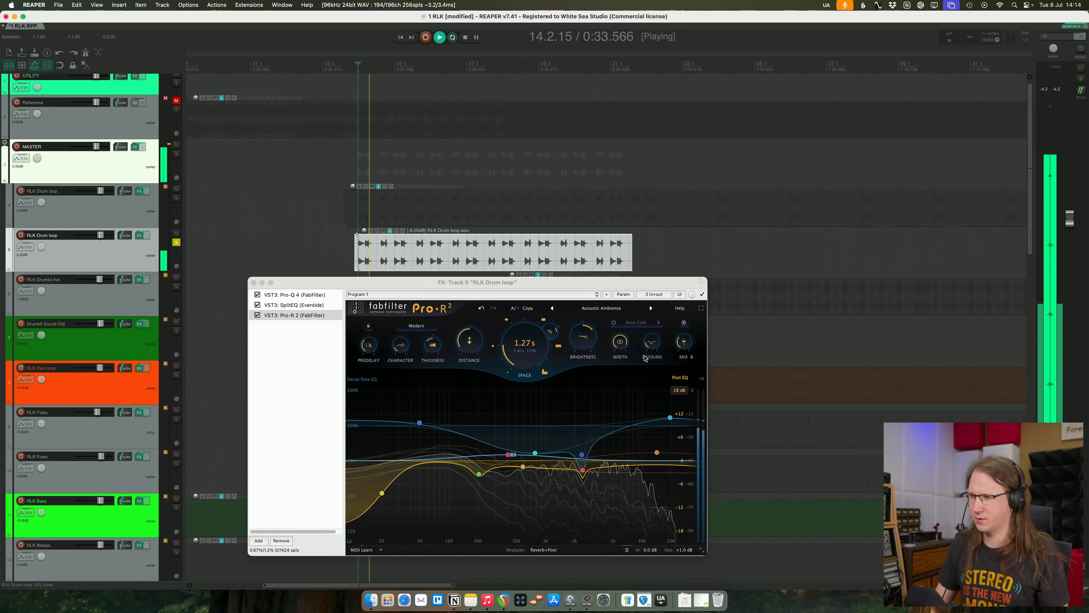
pyautogui.click(176, 198)
pyautogui.press('space')
pyautogui.press('space')
pyautogui.click(368, 154)
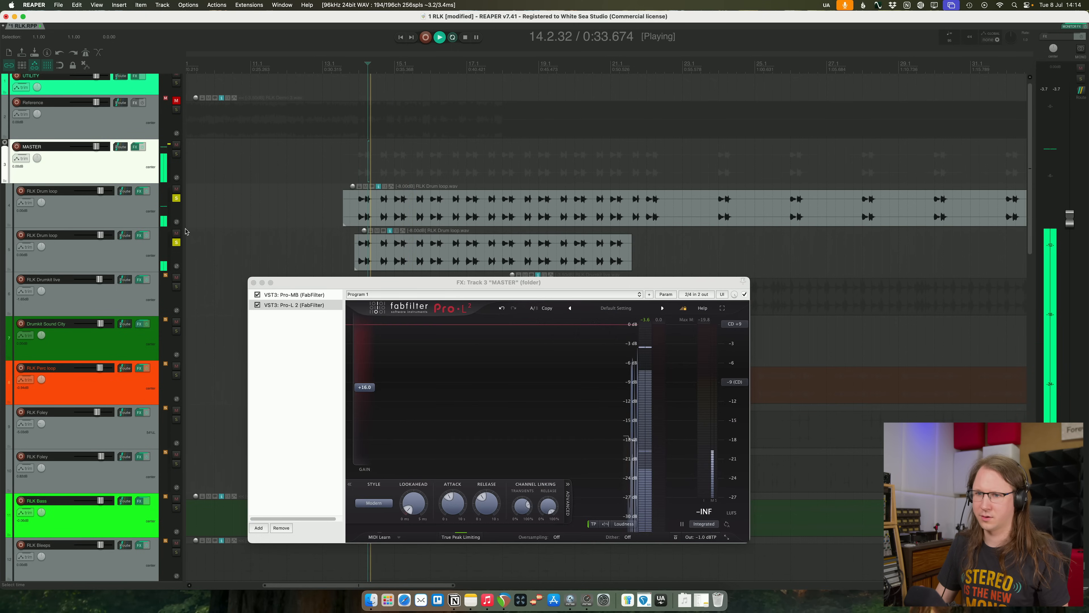
# - Clear the solos on both drum loop tracks and lower the duplicate track's volume slightly
pyautogui.click(137, 213)
pyautogui.keyDown('shift'); pyautogui.click(138, 242); pyautogui.keyUp('shift')
pyautogui.press('F6')
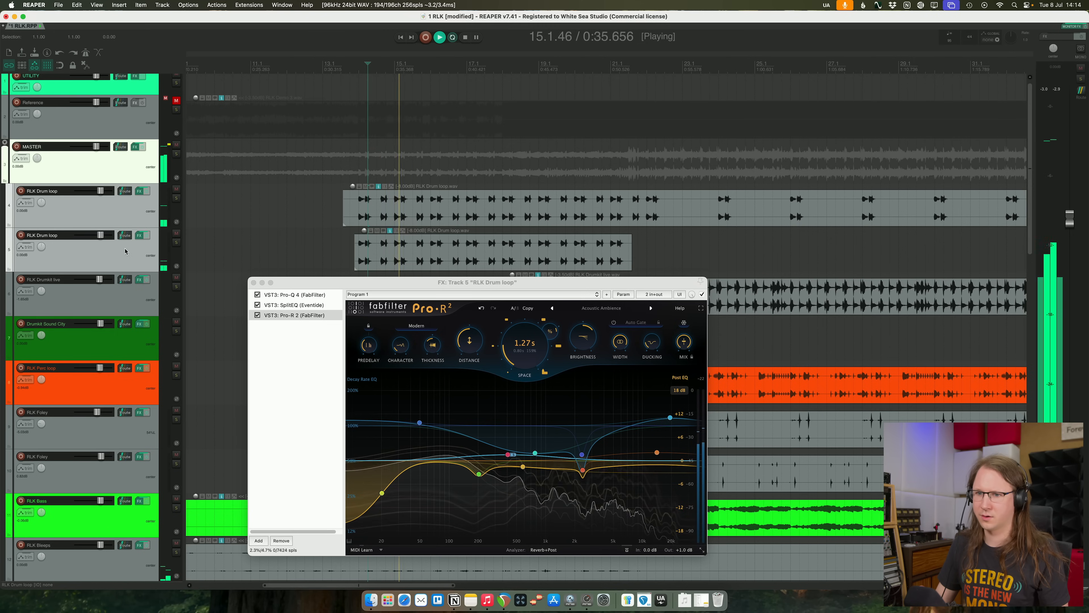
pyautogui.click(134, 252)
pyautogui.moveTo(102, 236); pyautogui.dragTo(99, 237)
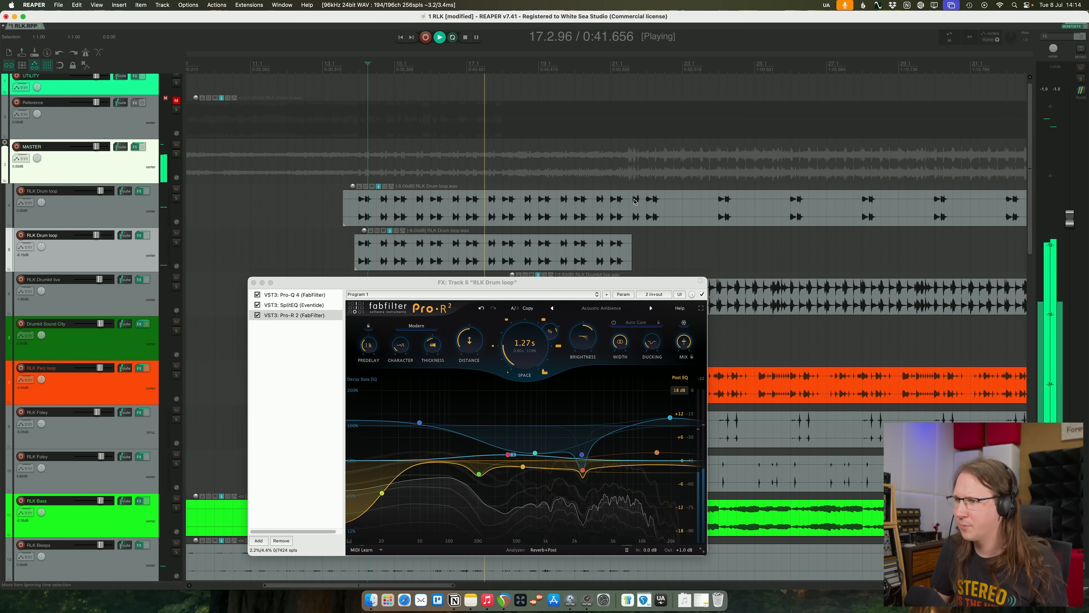
# - Split the original drum loop item where the live drum kit enters and lower the first part's item volume to about -10 dB
pyautogui.click(630, 207)
pyautogui.press('s')
pyautogui.moveTo(351, 191); pyautogui.dragTo(351, 203)
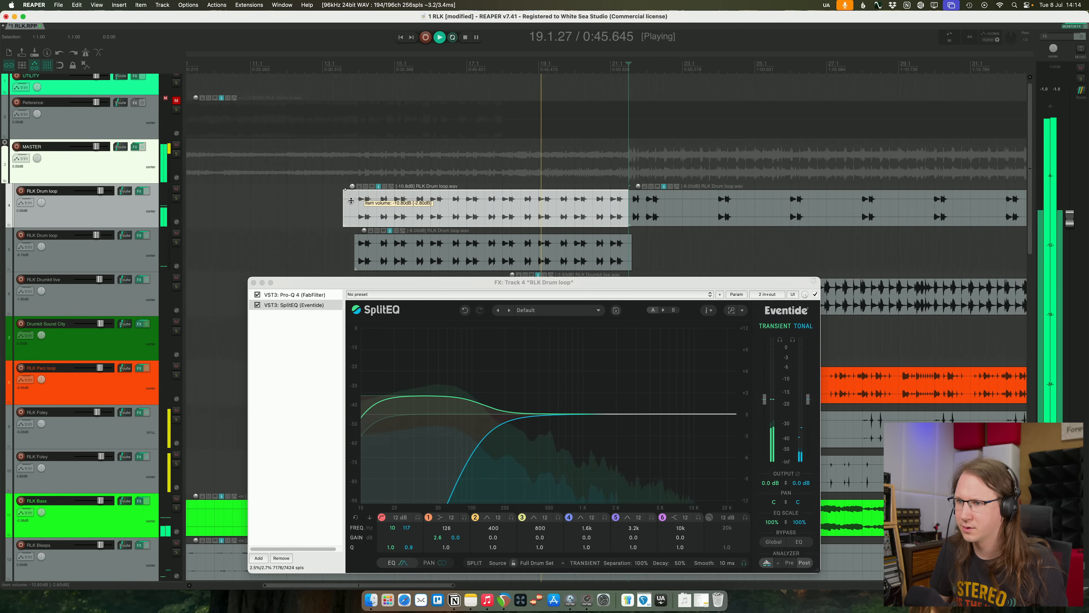
pyautogui.click(253, 282)
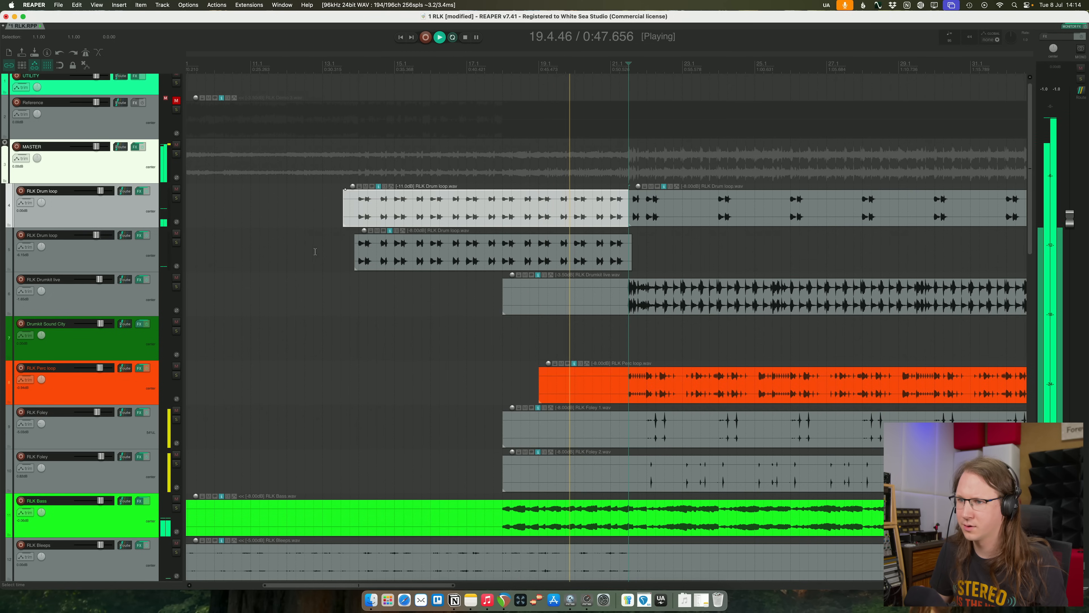
pyautogui.click(312, 255)
pyautogui.click(315, 65)
pyautogui.moveTo(352, 188)
pyautogui.mouseDown()
pyautogui.moveTo(355, 177)
pyautogui.moveTo(354, 193)
pyautogui.mouseUp()
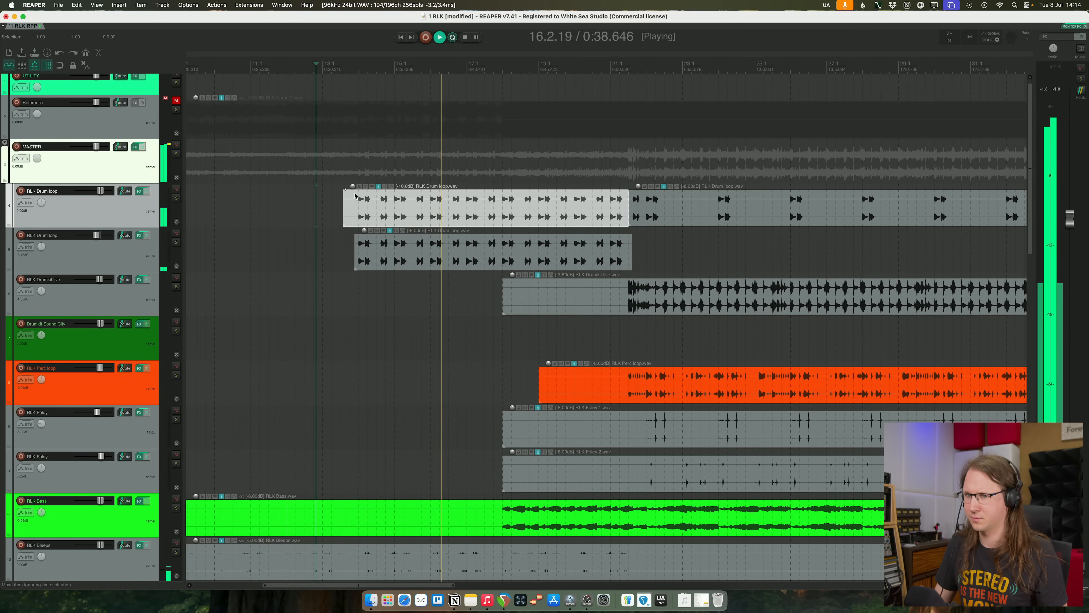
# - Lower the duplicate drum loop track to about -6.5 dB and move a Pro-R 2 post EQ band to about 820 Hz, -4.2 dB
pyautogui.click(121, 256)
pyautogui.moveTo(97, 235); pyautogui.dragTo(96, 235)
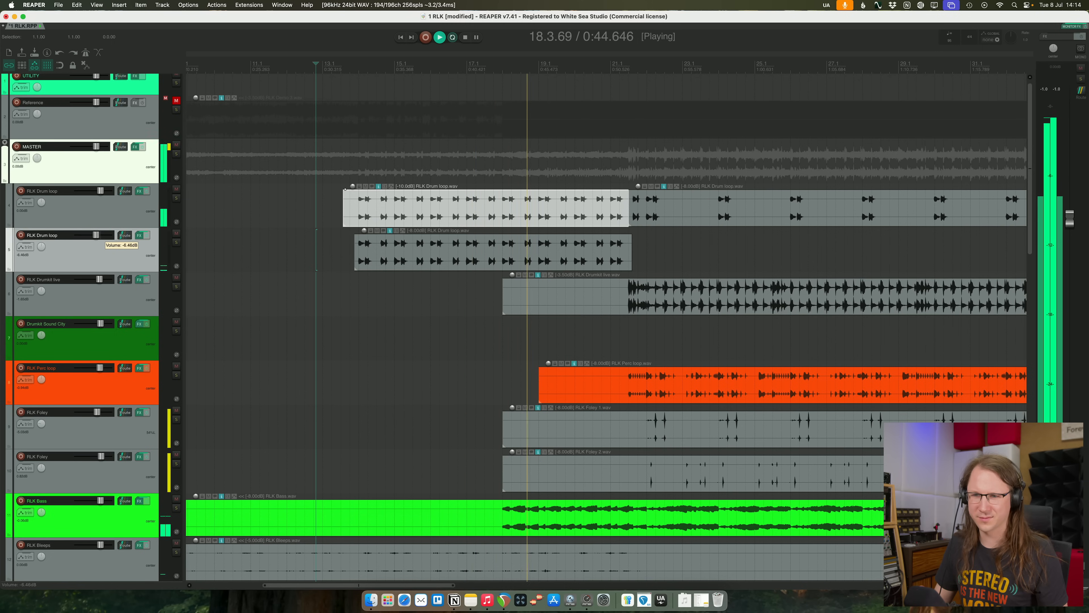
pyautogui.scroll(-6, 273, 260)
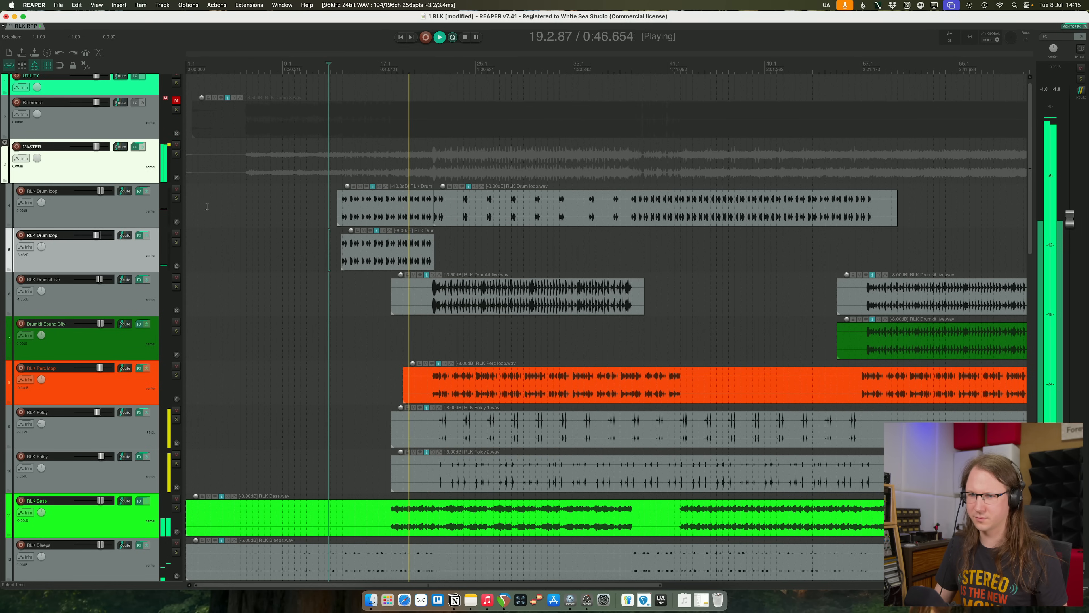
pyautogui.click(145, 235)
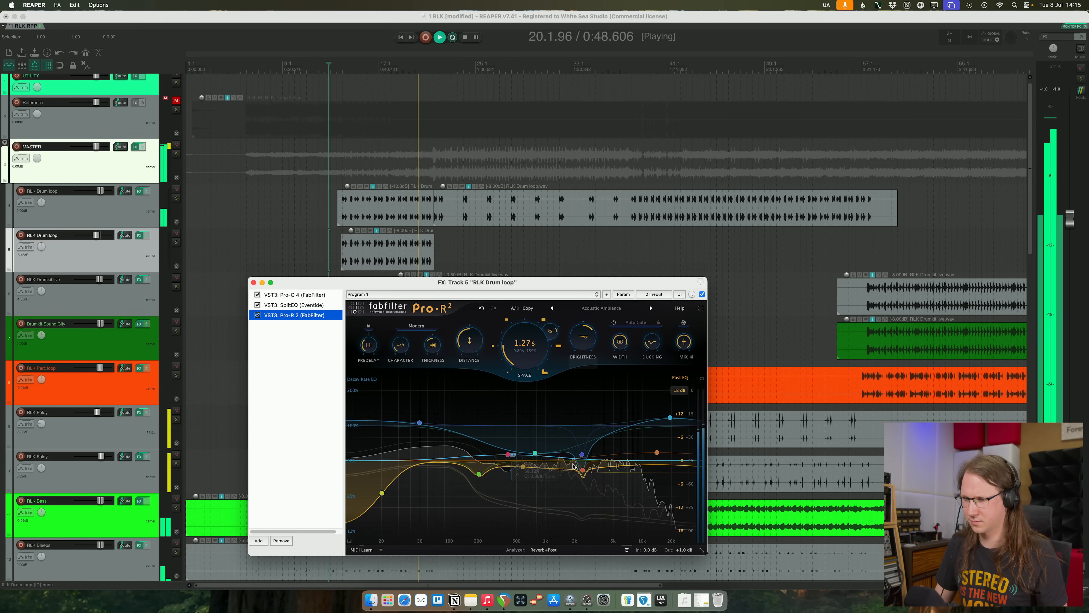
pyautogui.moveTo(523, 467); pyautogui.dragTo(537, 467)
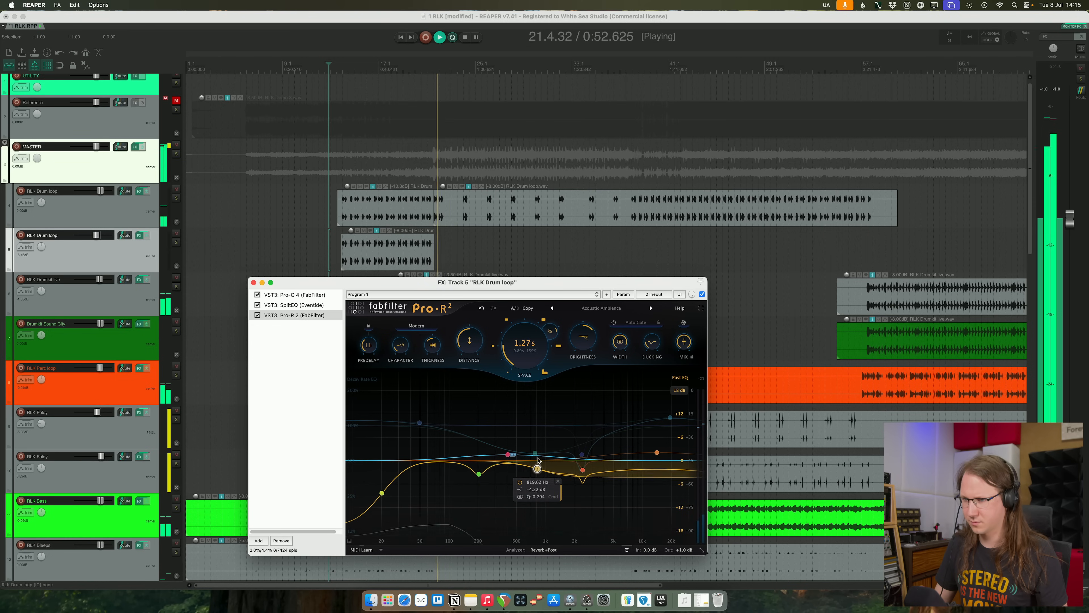
pyautogui.click(253, 282)
pyautogui.press('space')
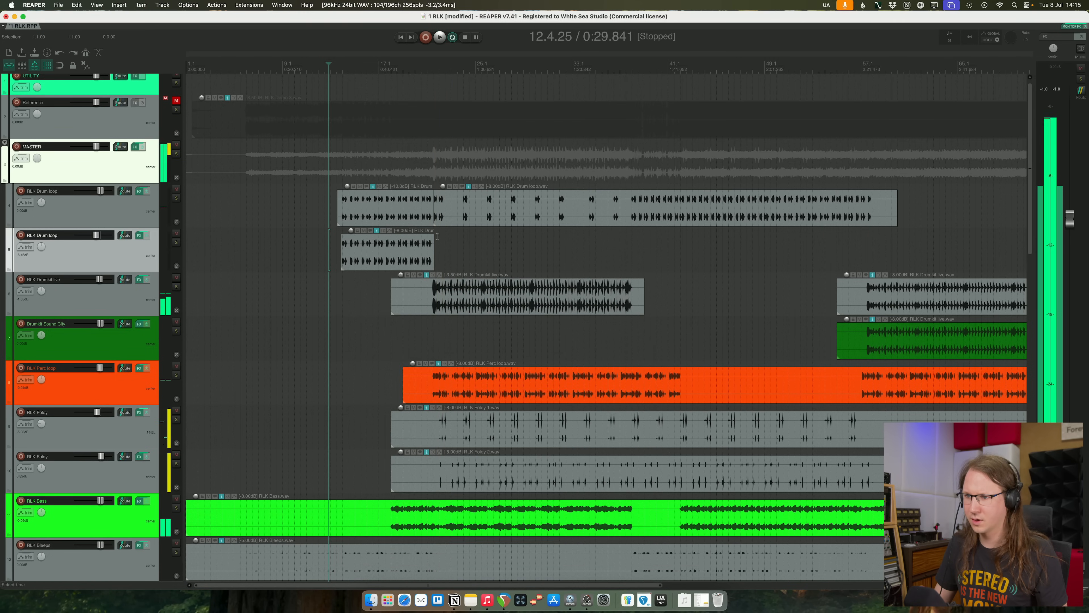
# - Play the transition in bar 21 where the duplicate drum loop item ends and the live drum kit enters
pyautogui.click(428, 258)
pyautogui.press('space')
pyautogui.scroll(6, 520, 257)
pyautogui.scroll(5, 647, 234)
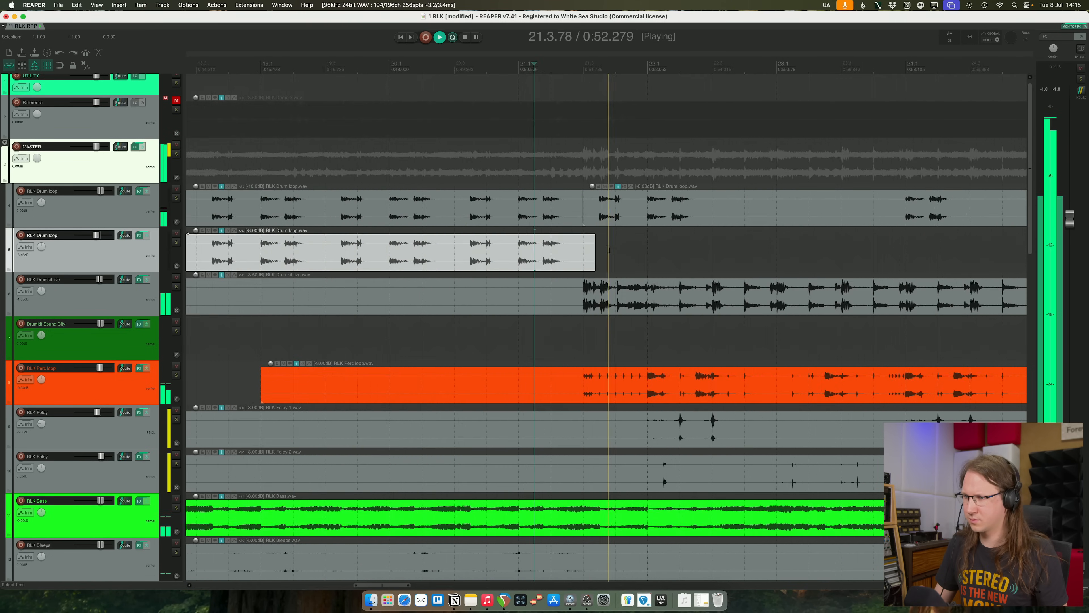
pyautogui.press('space')
pyautogui.scroll(-8, 443, 229)
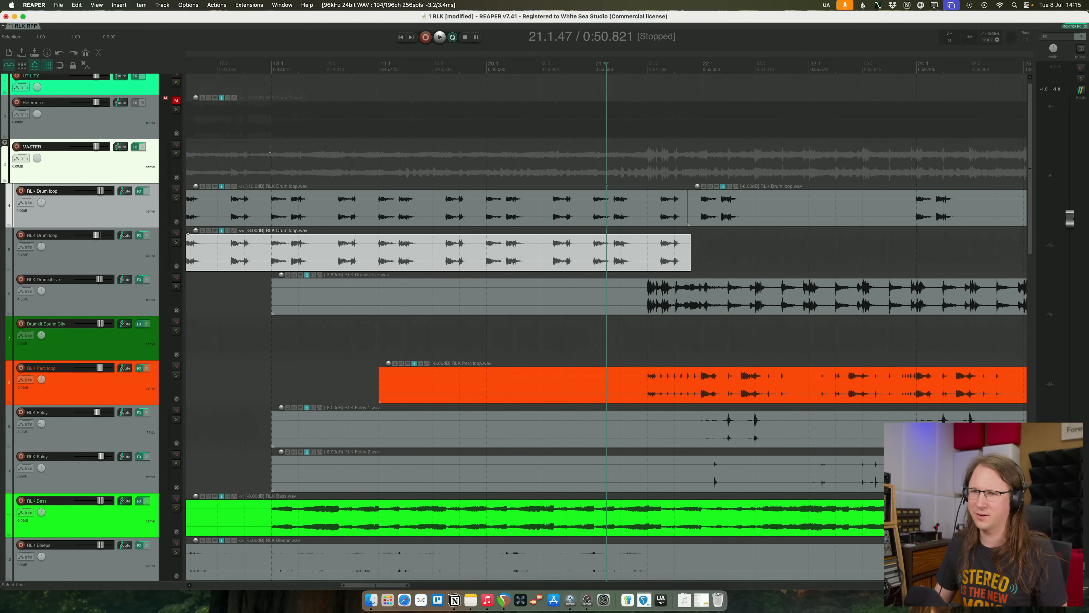
# - Play from the drum loop's entry while toggling the duplicate track's mute to compare the beat with and without it
pyautogui.click(288, 175)
pyautogui.press('space')
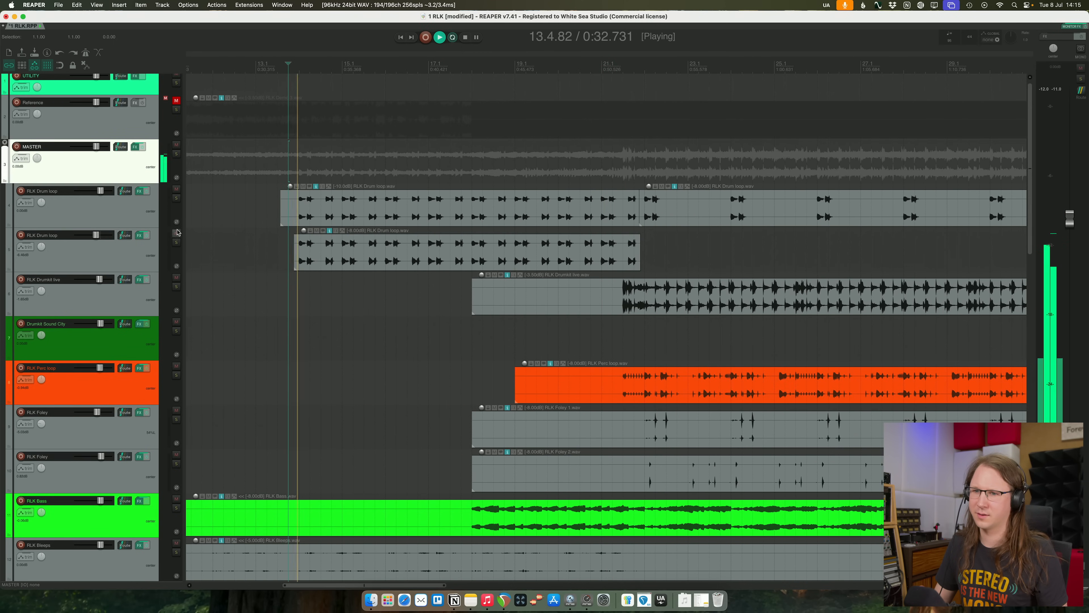
pyautogui.click(177, 233)
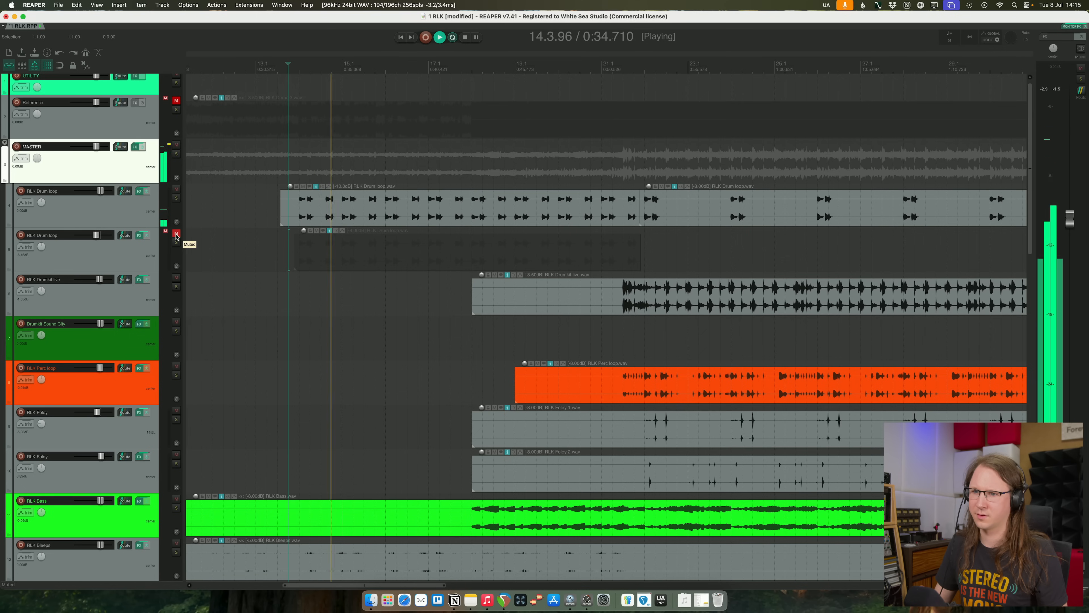
pyautogui.click(179, 234)
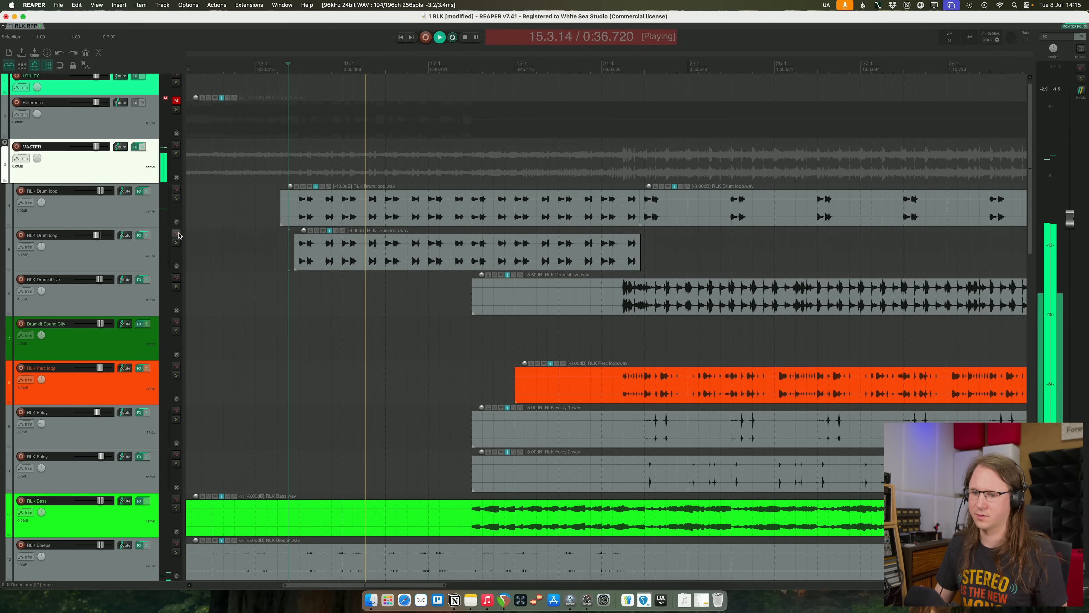
pyautogui.click(179, 234)
# - Delete the duplicate RLK Drum loop track
pyautogui.click(204, 257)
pyautogui.scroll(-2, 204, 256)
pyautogui.press('space')
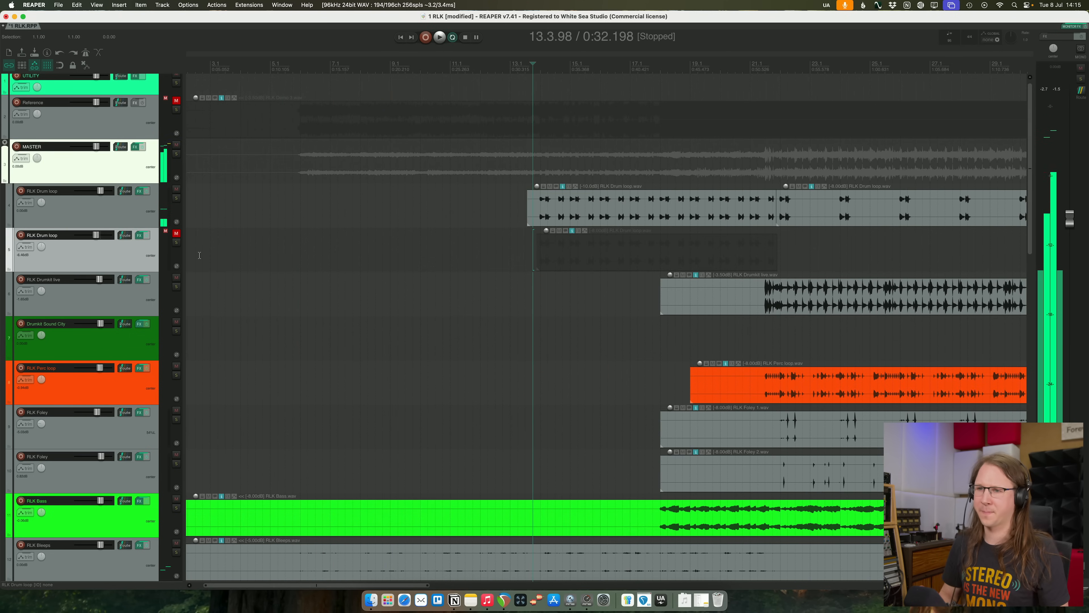
pyautogui.press('Delete')
pyautogui.press('Return')
# - Fine-tune the volume of the first drum loop item and play through the transition into the full beat
pyautogui.scroll(-3, 418, 197)
pyautogui.moveTo(417, 198); pyautogui.dragTo(414, 195)
pyautogui.press('space')
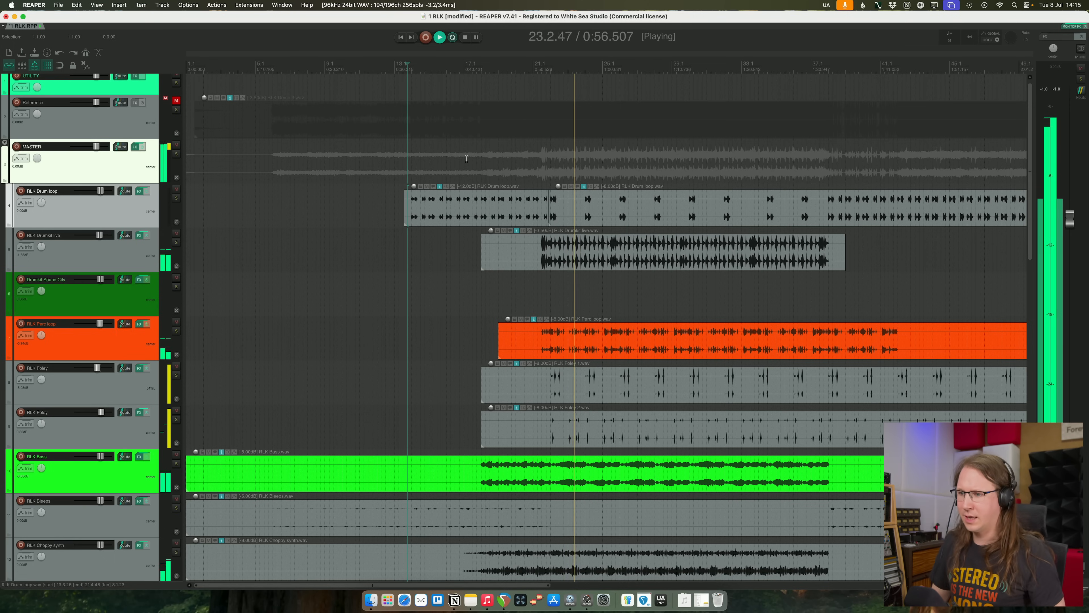
pyautogui.press('space')
# - Solo the RLK Bass track and add the Pro-C 2 compressor after its Pro-Q 4 EQ
pyautogui.click(525, 480)
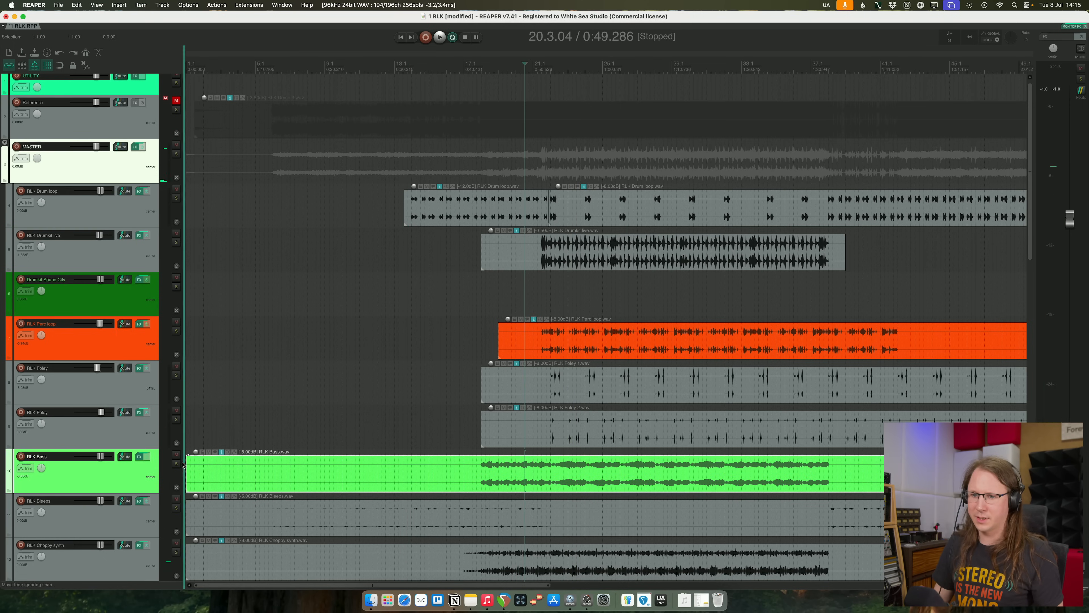
pyautogui.click(176, 464)
pyautogui.click(139, 457)
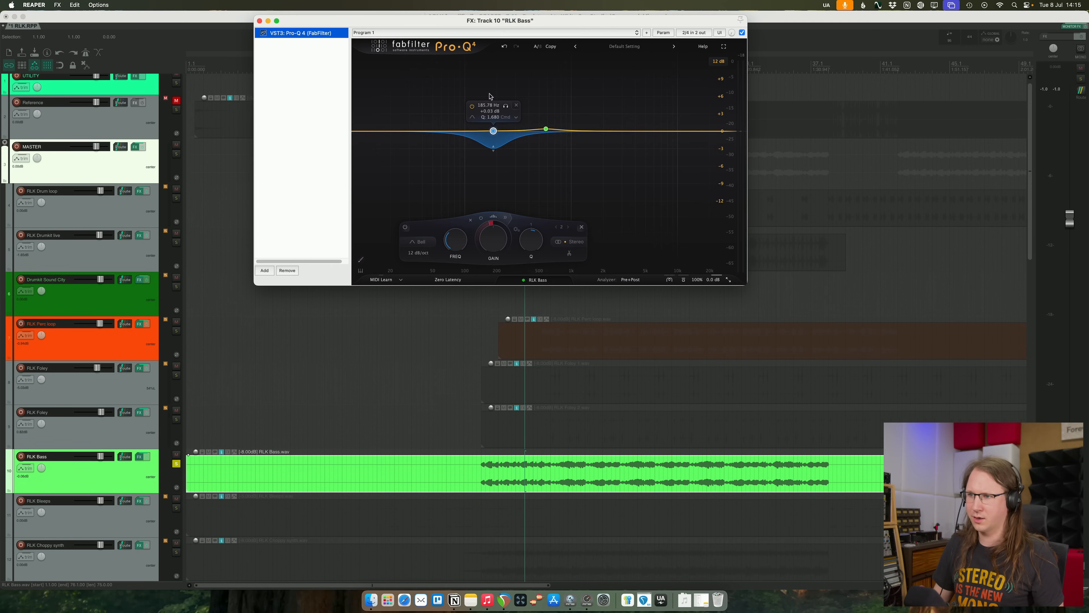
pyautogui.click(267, 272)
pyautogui.write('pro-c')
pyautogui.press('Return')
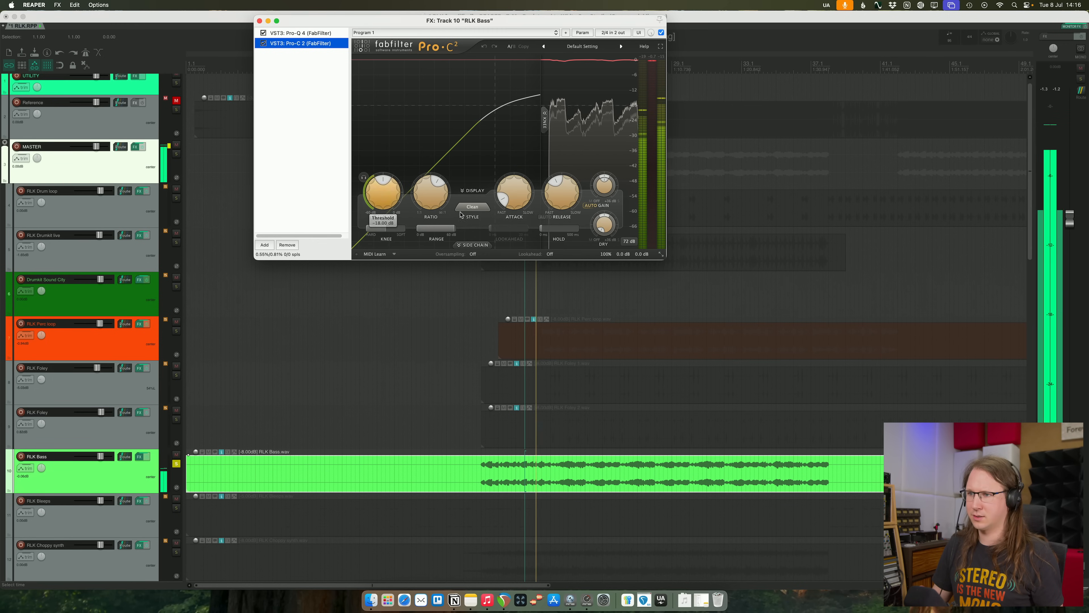
# - Turn off Pro-C 2's auto gain on the bass, lower its threshold and raise its ratio for heavier compression
pyautogui.click(590, 206)
pyautogui.moveTo(392, 201); pyautogui.dragTo(394, 227)
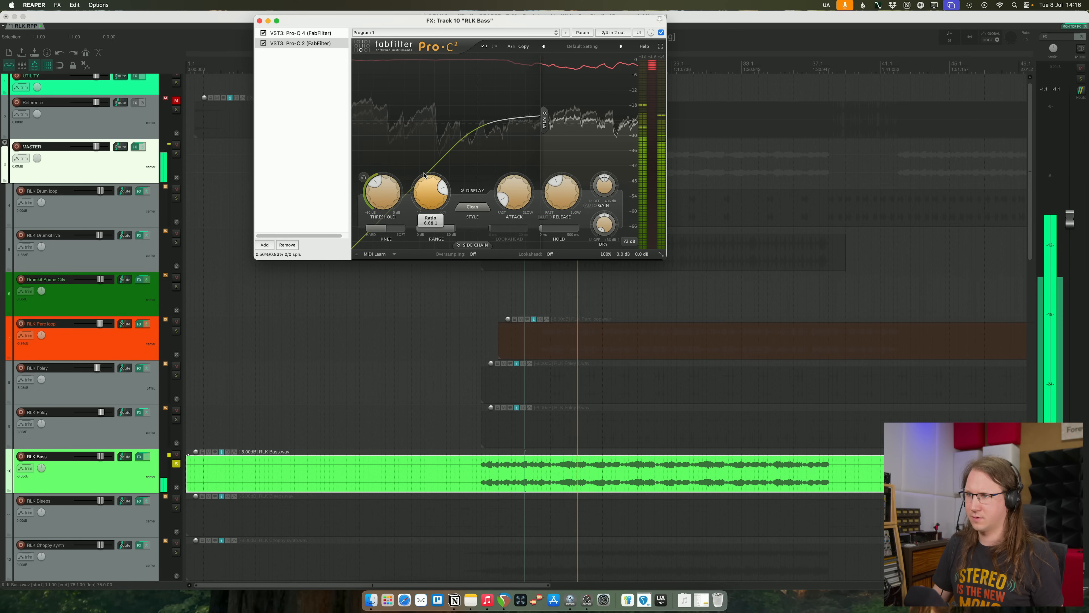
pyautogui.moveTo(377, 199); pyautogui.dragTo(378, 207)
pyautogui.click(293, 185)
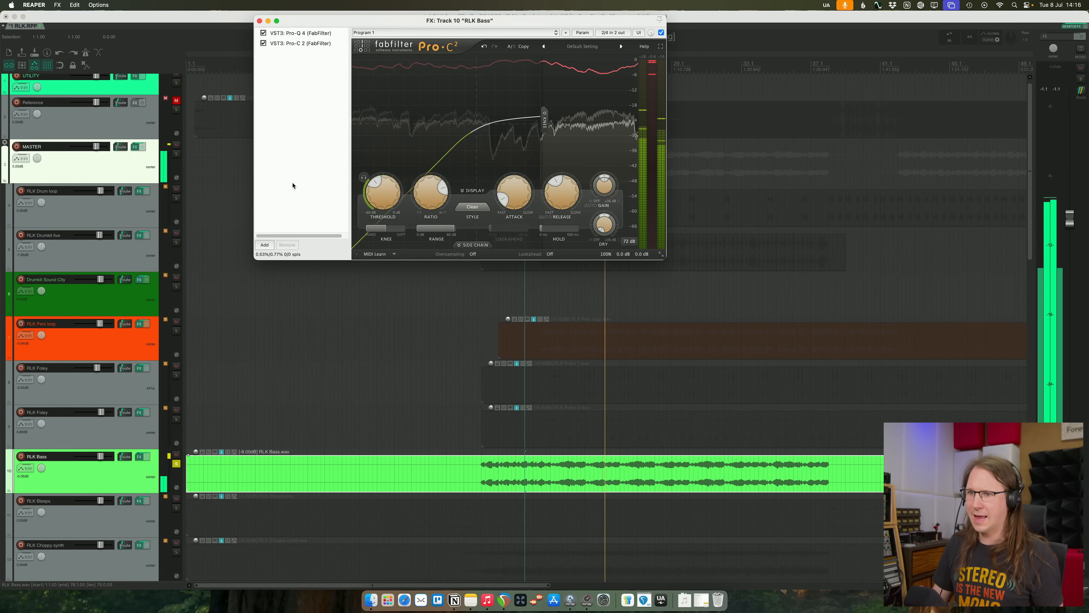
# - Add the FabFilter Pro-MB multiband compressor after Pro-C 2 in the RLK Bass effects chain
pyautogui.click(265, 244)
pyautogui.write('pro')
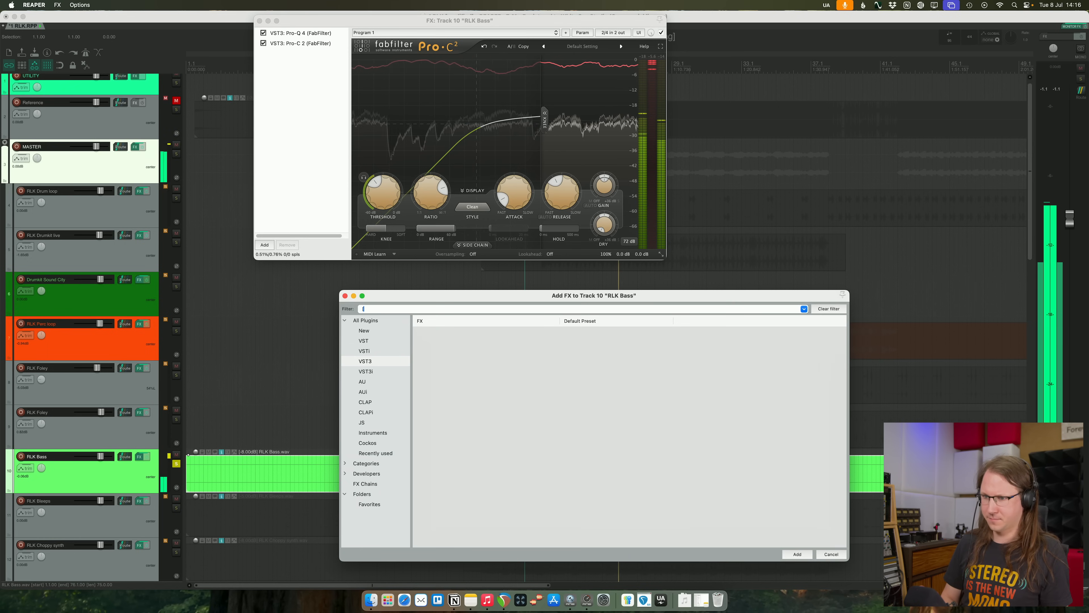
pyautogui.write('-mb')
pyautogui.press('Return')
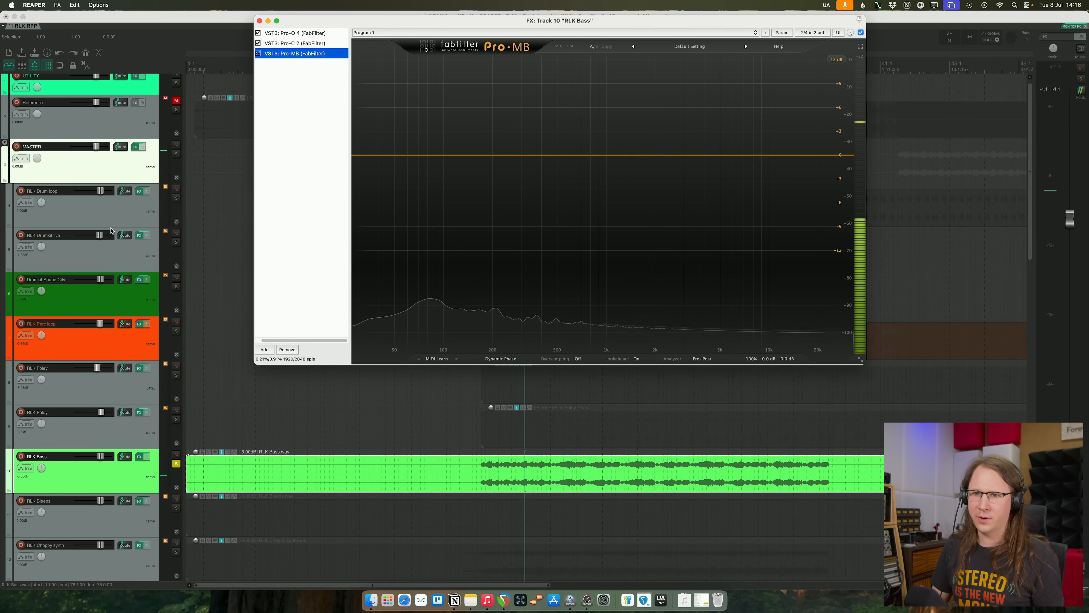
# - Send the RLK Drum loop and RLK Drumkit live tracks to the side-chain input of Pro-MB on RLK Bass
pyautogui.click(139, 191)
pyautogui.moveTo(431, 22); pyautogui.dragTo(552, 72)
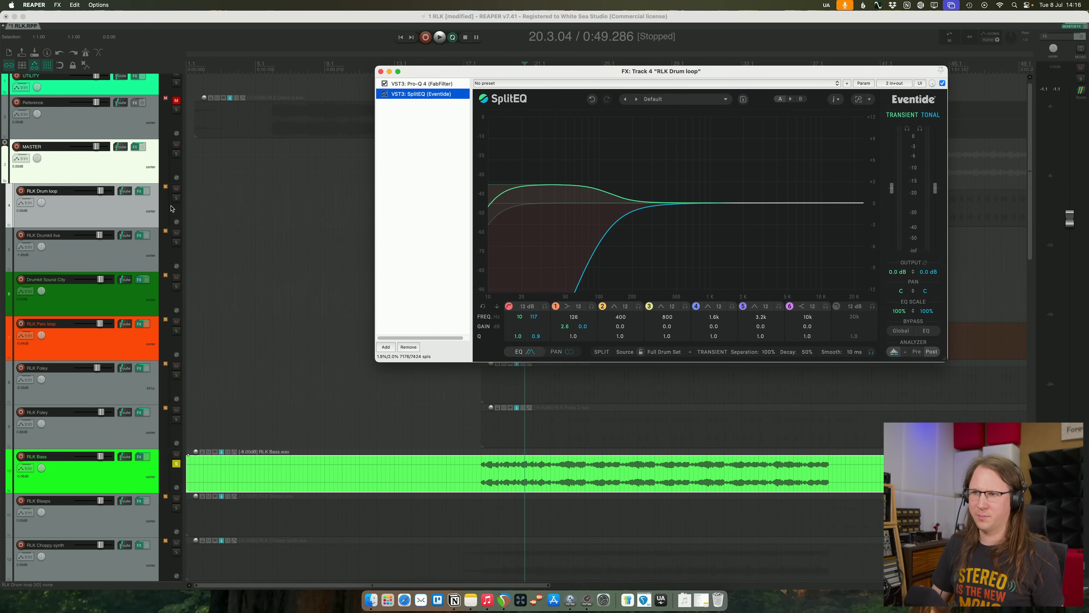
pyautogui.click(131, 470)
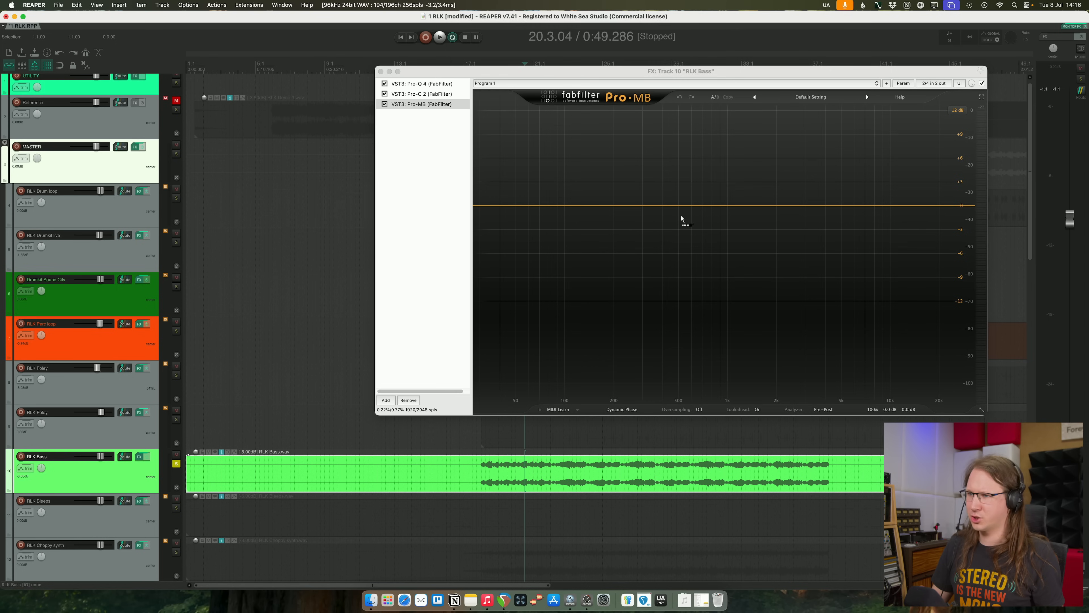
pyautogui.moveTo(682, 219); pyautogui.dragTo(681, 219)
pyautogui.moveTo(130, 237); pyautogui.dragTo(713, 277)
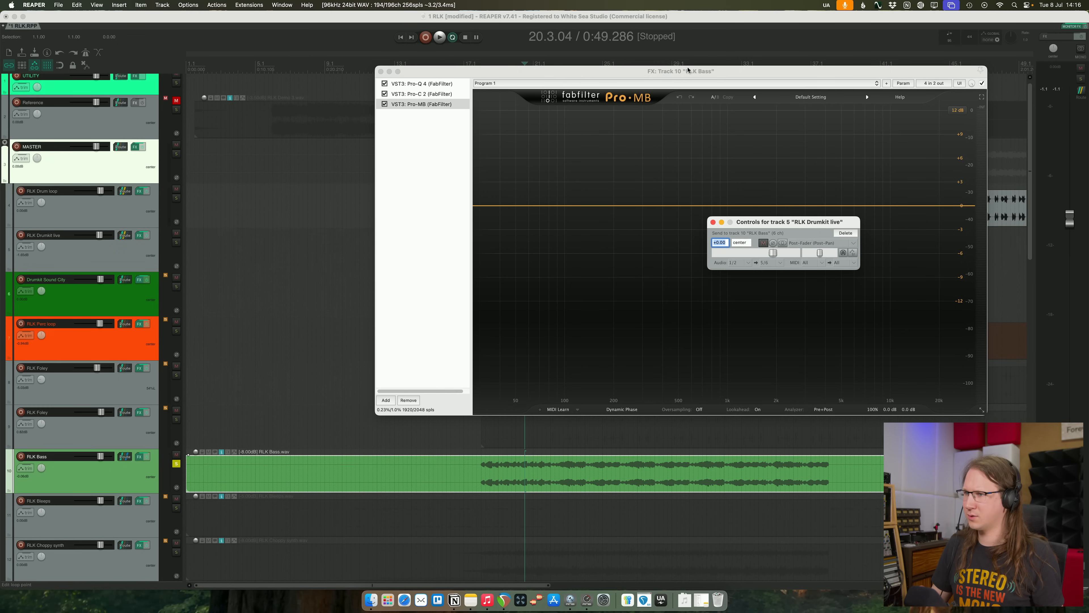
pyautogui.moveTo(688, 71); pyautogui.dragTo(557, 85)
# - Enable the side-chain display in Pro-MB's analyzer and create a soloed low band with its high crossover at about 134 Hz
pyautogui.press('space')
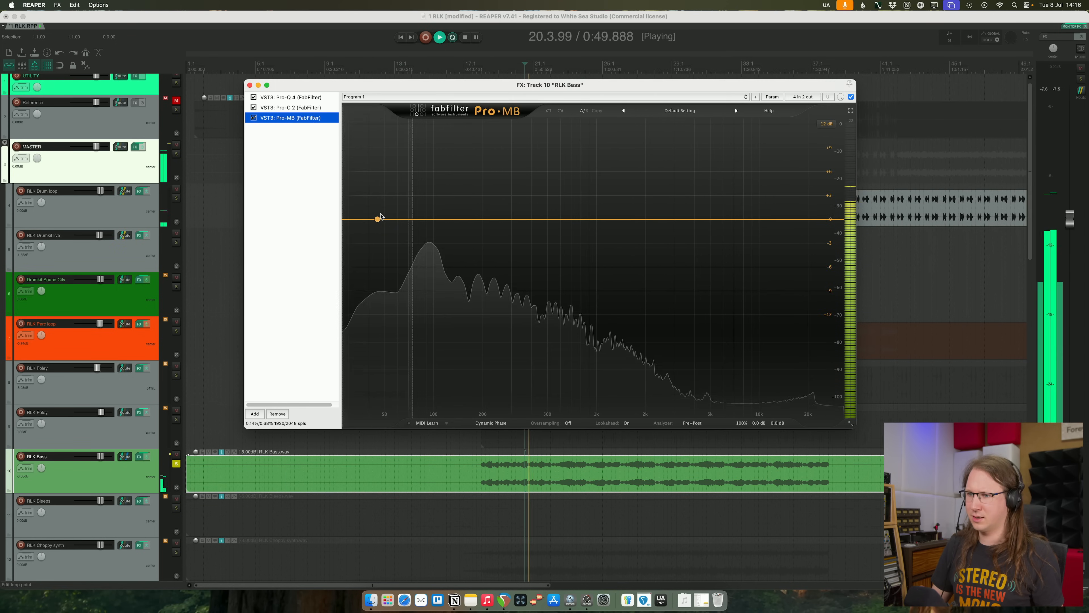
pyautogui.press('space')
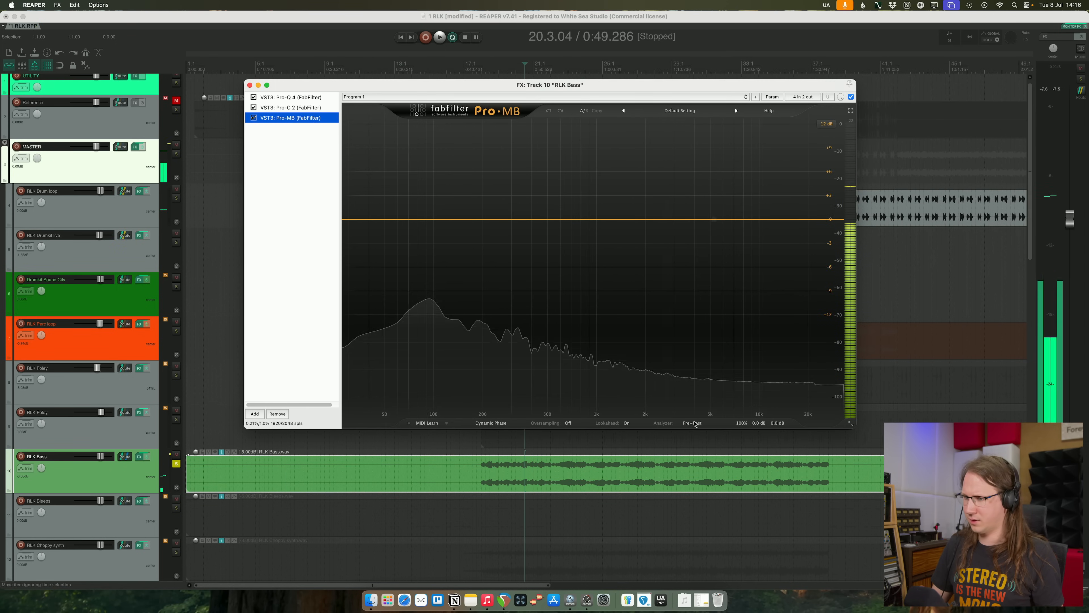
pyautogui.click(692, 422)
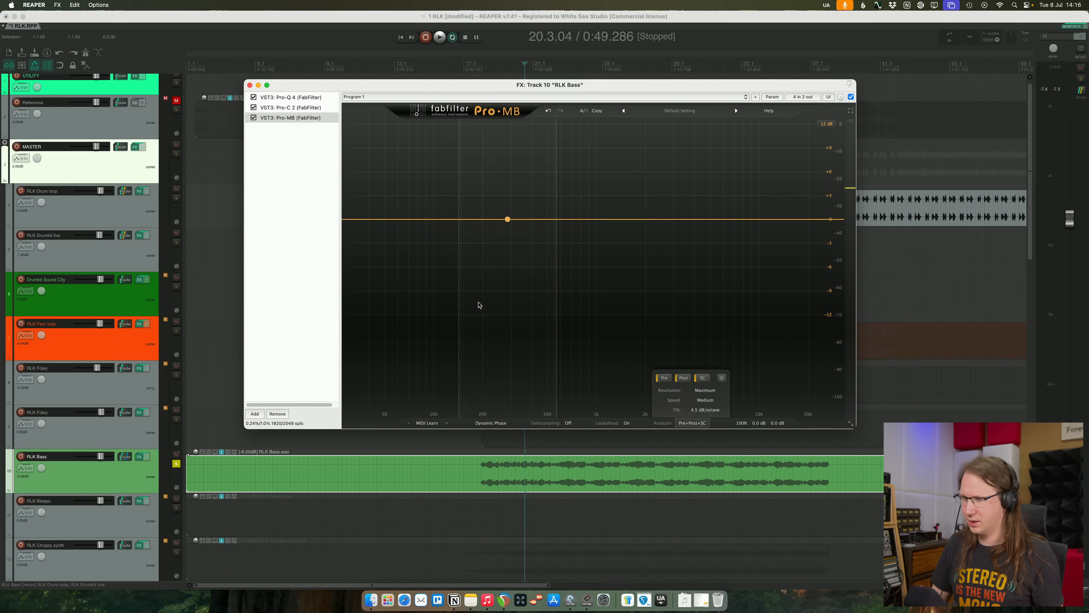
pyautogui.click(405, 170)
pyautogui.press('space')
pyautogui.moveTo(433, 171); pyautogui.dragTo(465, 162)
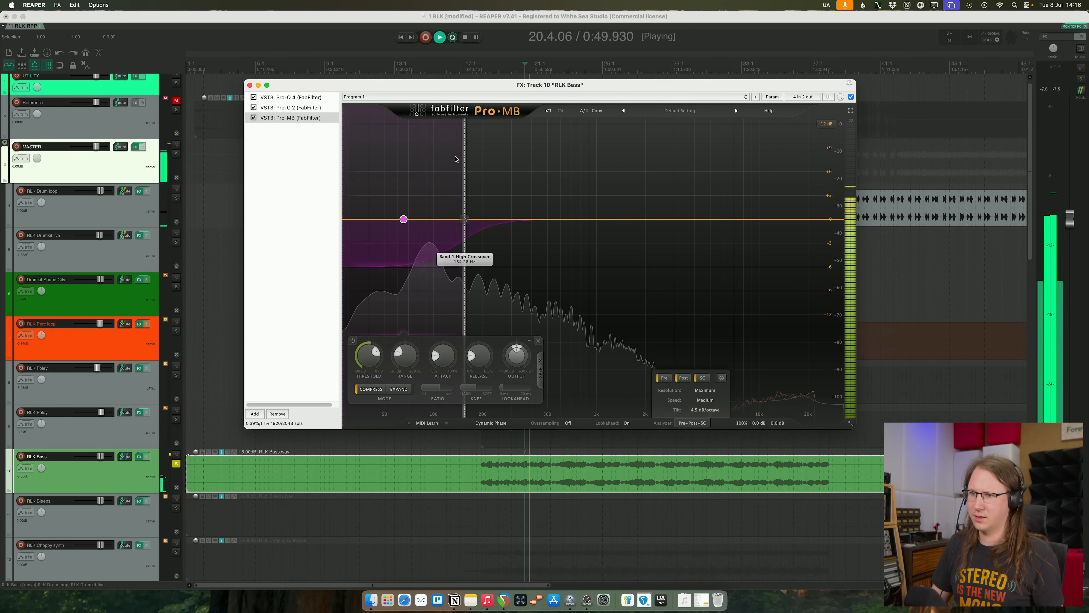
pyautogui.click(350, 124)
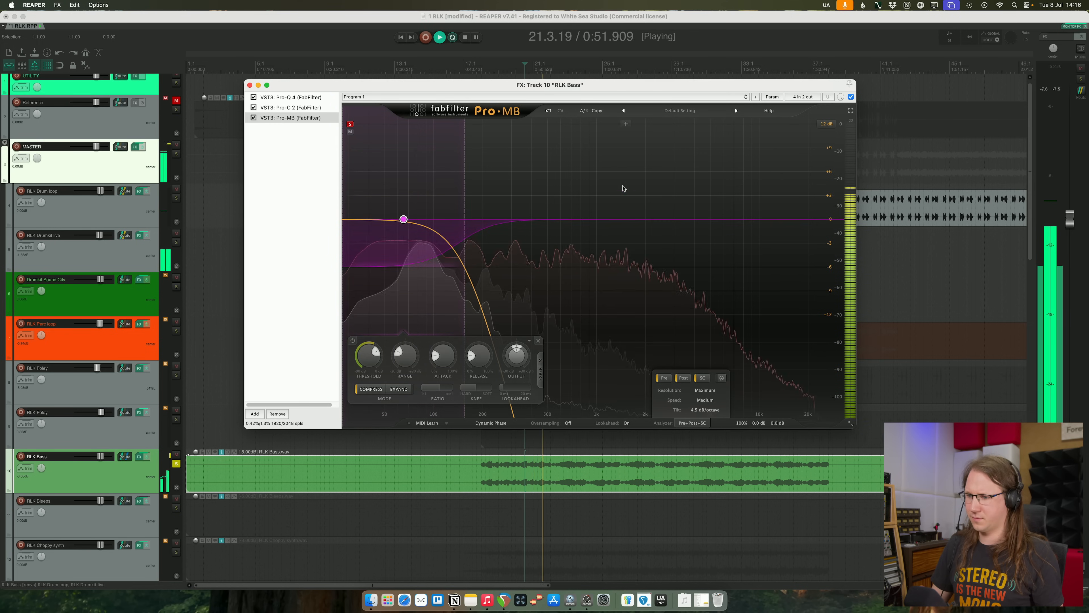
# - Key the low band from the external side chain, lower its threshold, deepen its range and readjust the high crossover during playback
pyautogui.press('space')
pyautogui.moveTo(487, 84); pyautogui.dragTo(759, 103)
pyautogui.press('space')
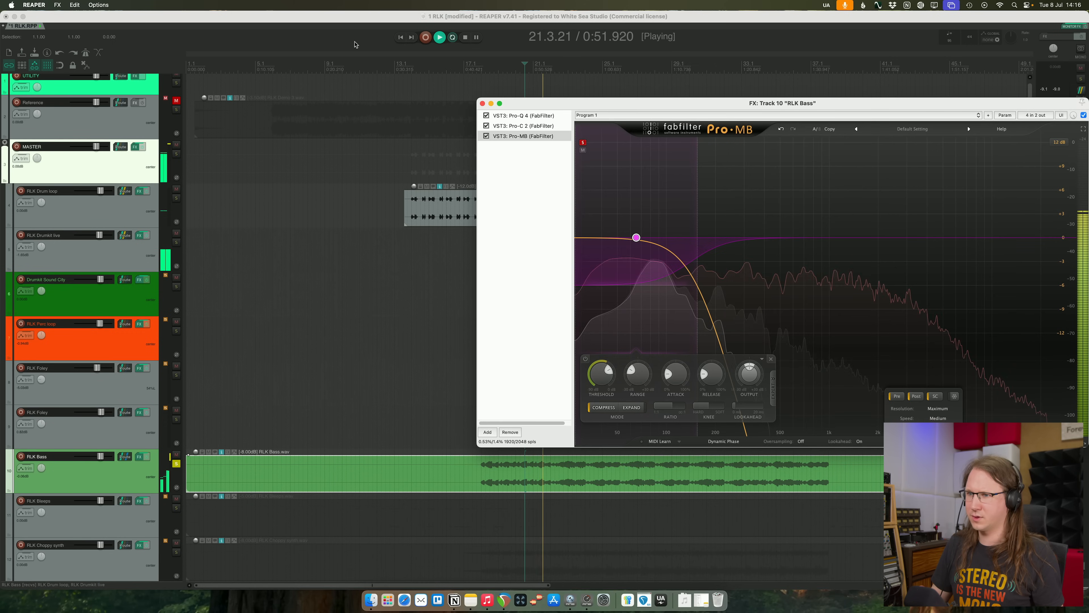
pyautogui.click(410, 63)
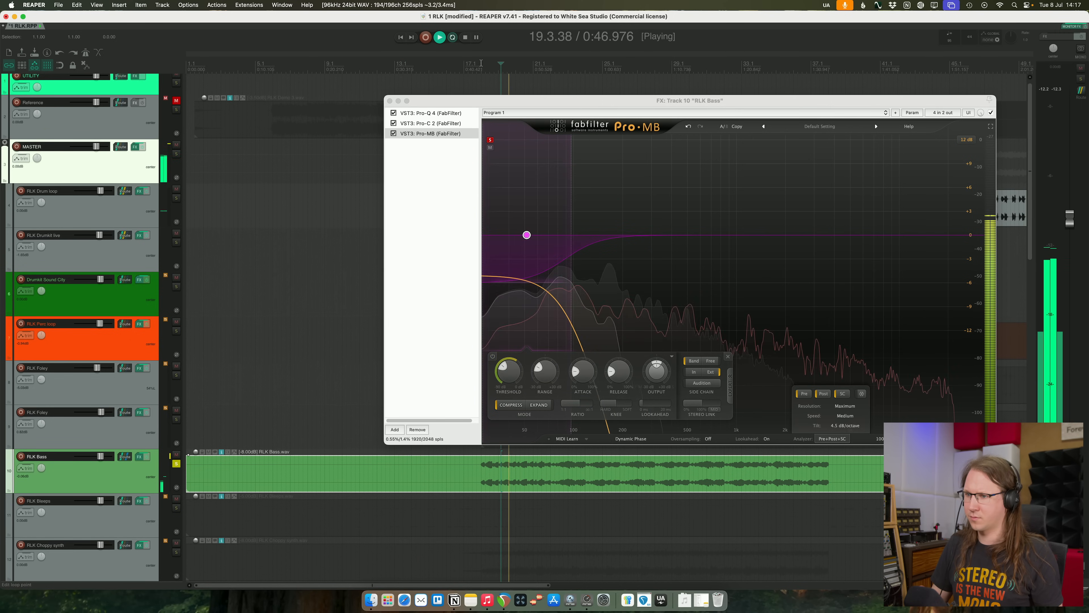
pyautogui.moveTo(527, 279); pyautogui.dragTo(530, 325)
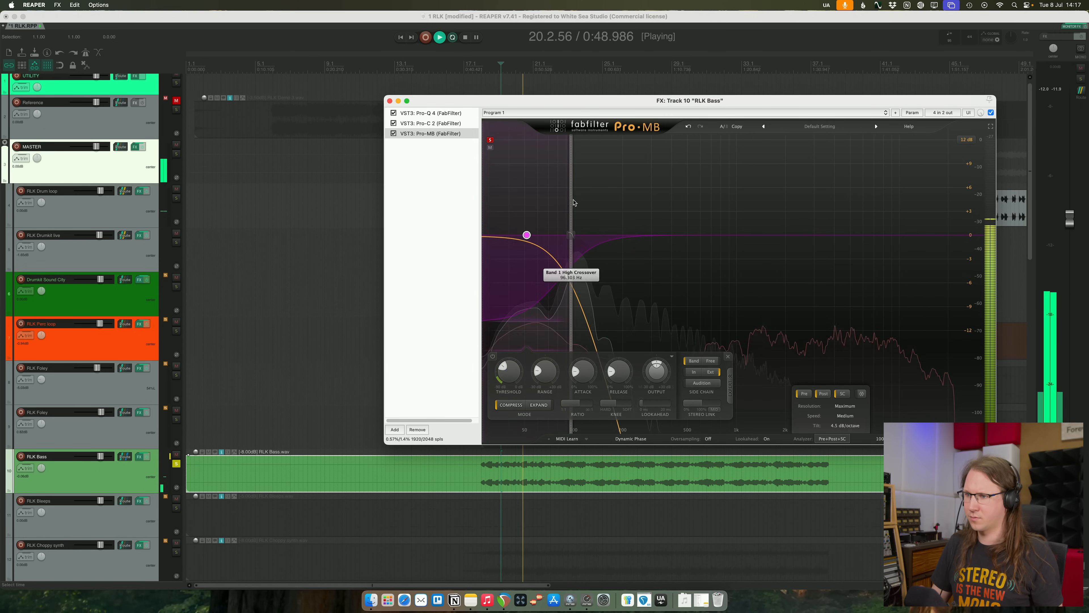
pyautogui.moveTo(574, 202); pyautogui.dragTo(588, 202)
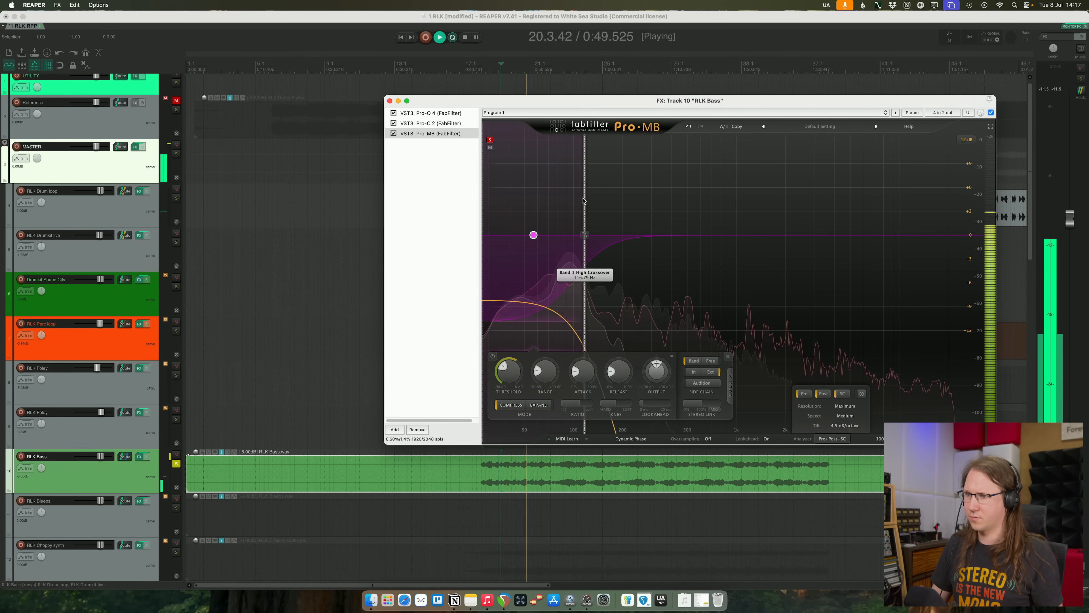
# - Unsolo the bass, shorten the low band's release, raise its output about 6 dB and set its range to about -7.8 dB, comparing with Pro-MB bypassed
pyautogui.click(176, 464)
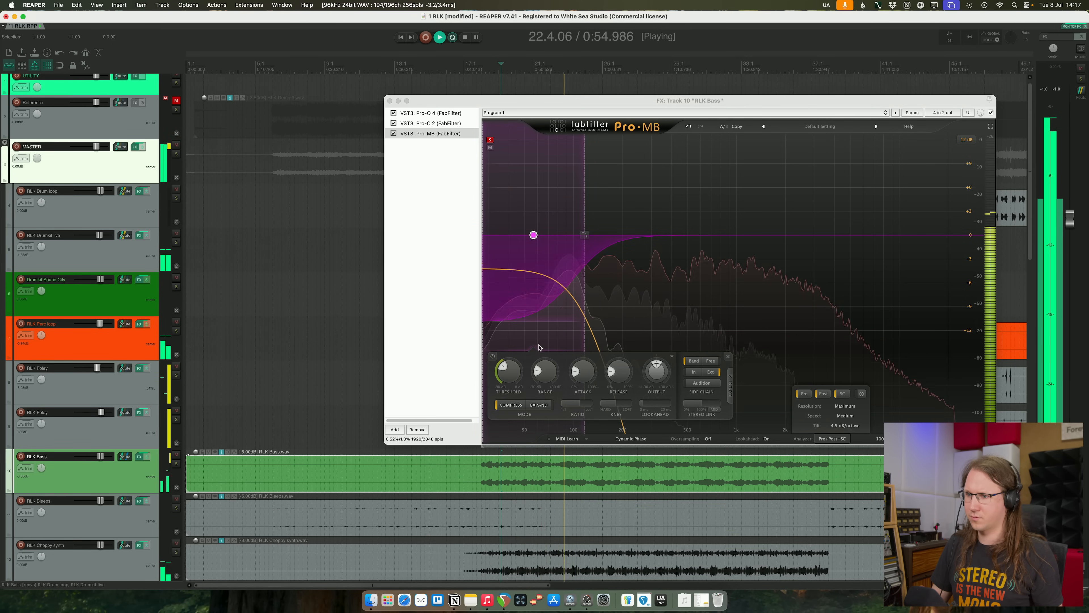
pyautogui.moveTo(619, 374); pyautogui.dragTo(621, 388)
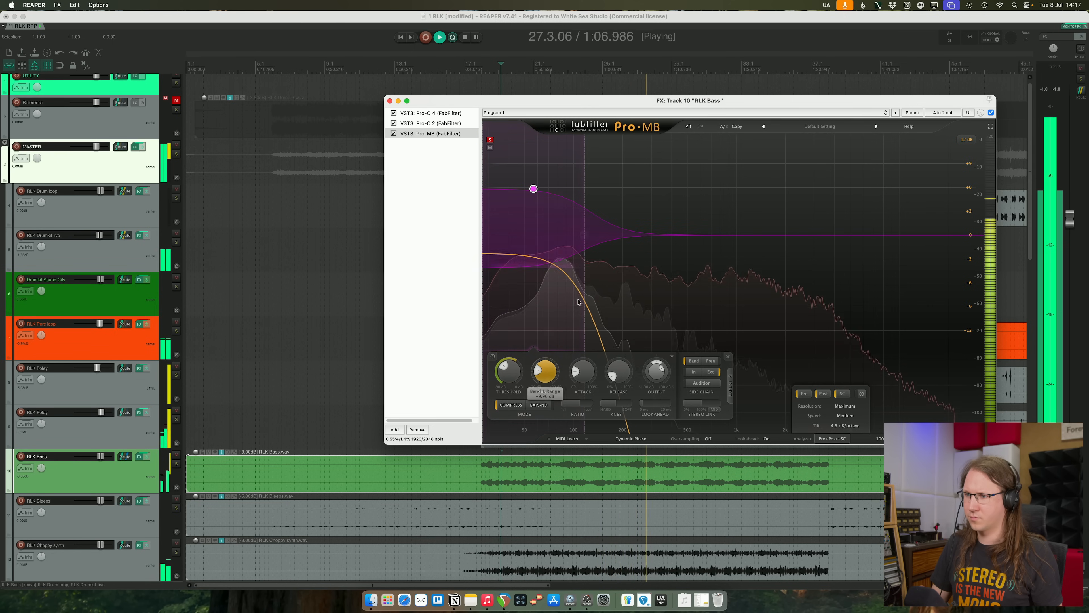
pyautogui.moveTo(586, 254); pyautogui.dragTo(593, 263)
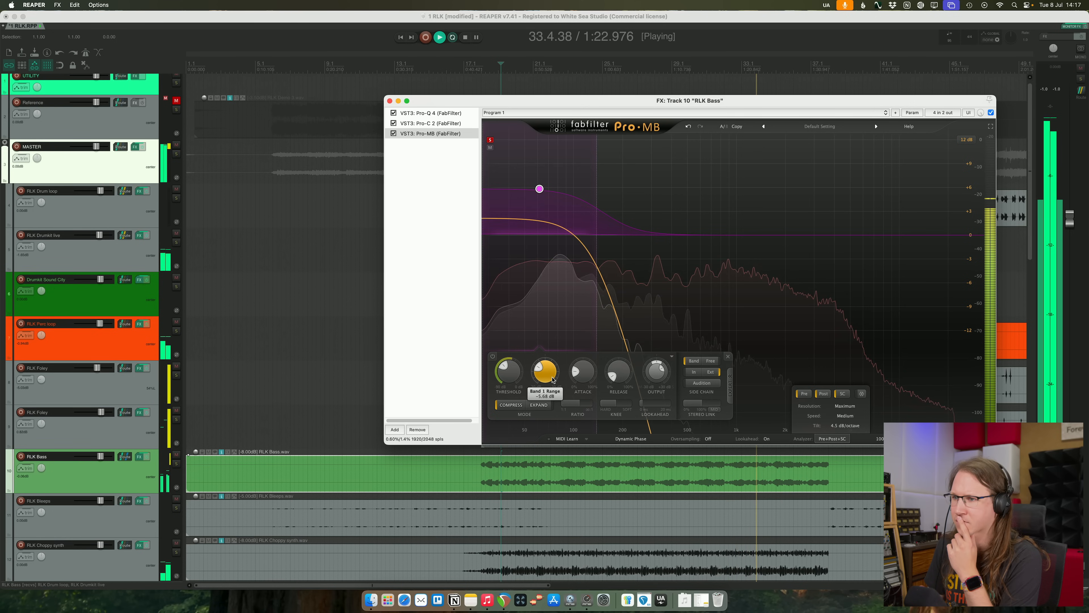
pyautogui.click(391, 134)
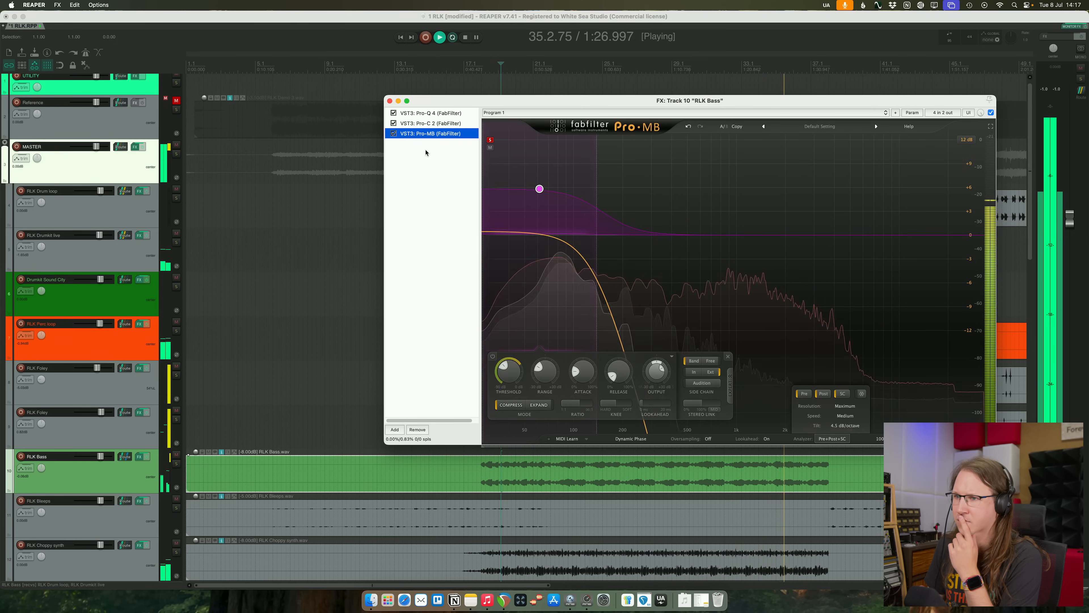
pyautogui.moveTo(542, 234); pyautogui.dragTo(551, 253)
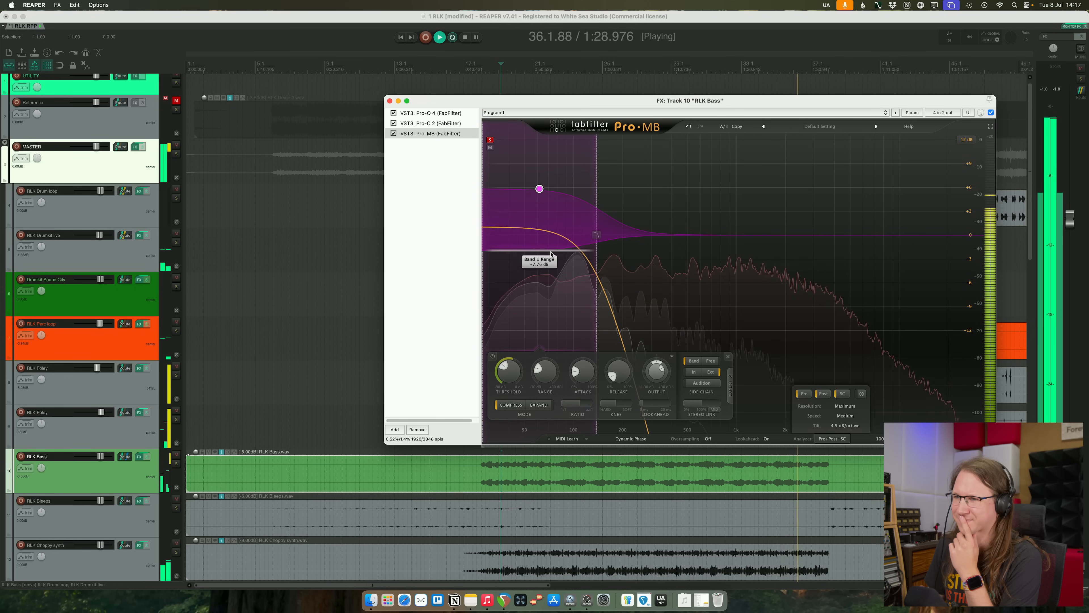
pyautogui.click(390, 101)
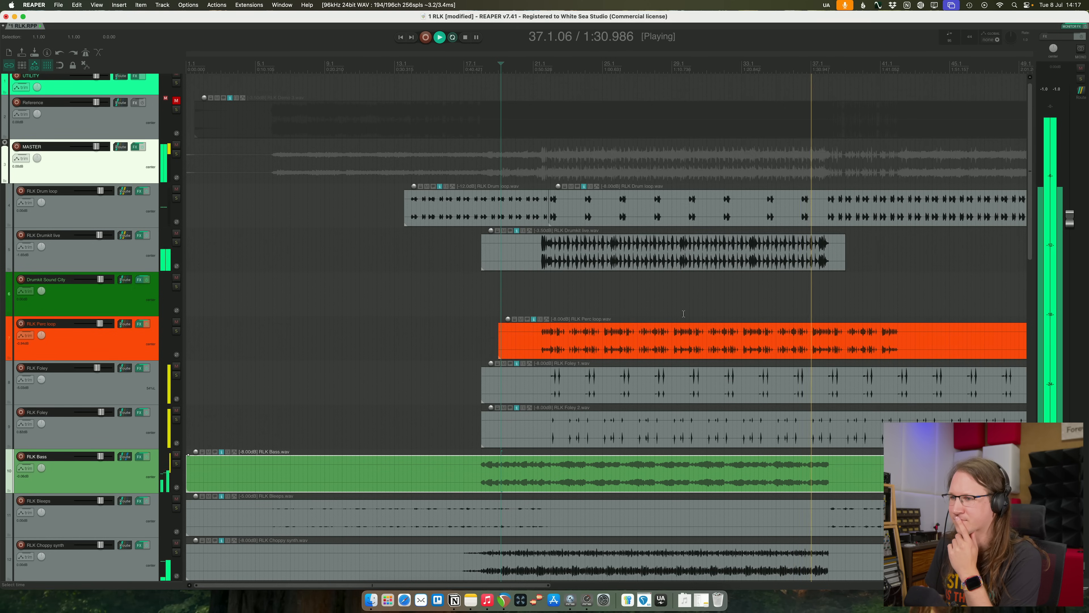
# - Play the arrangement from about bar 37, where the live drumkit drops out, and check how the section sounds
pyautogui.rightClick(397, 361)
pyautogui.hscroll(5, 406, 336)
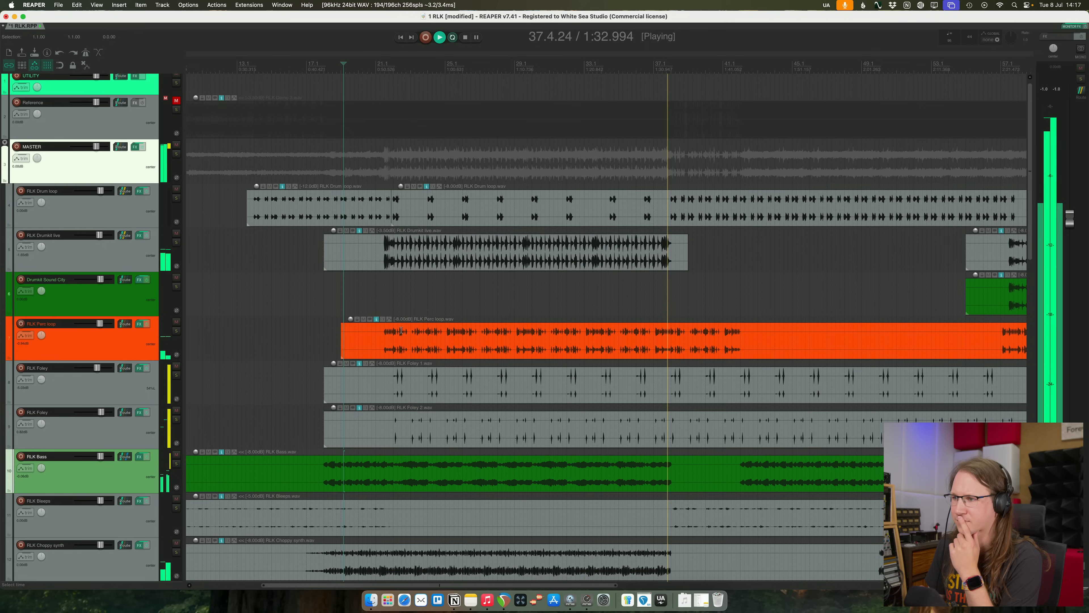
pyautogui.press('space')
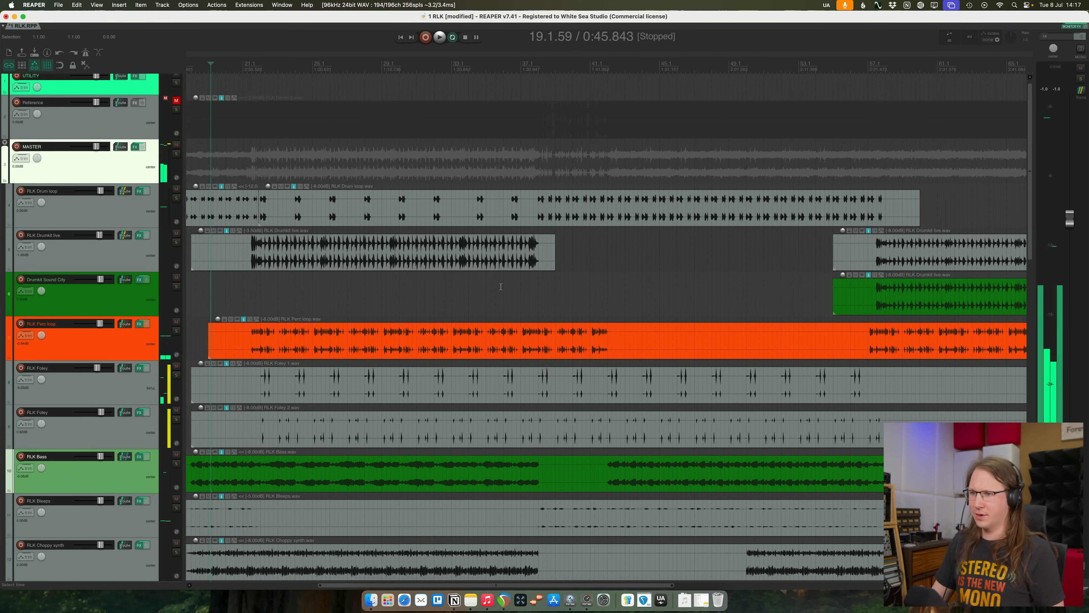
pyautogui.click(502, 284)
pyautogui.press('space')
pyautogui.press('space')
pyautogui.click(536, 290)
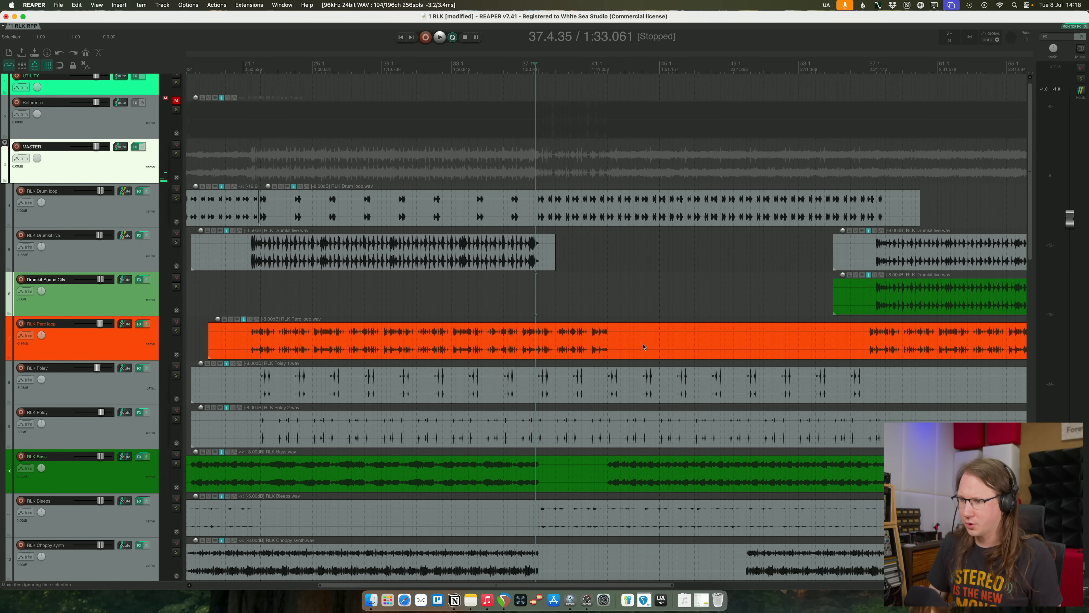
pyautogui.hscroll(-2, 641, 301)
pyautogui.scroll(2, 681, 293)
pyautogui.press('space')
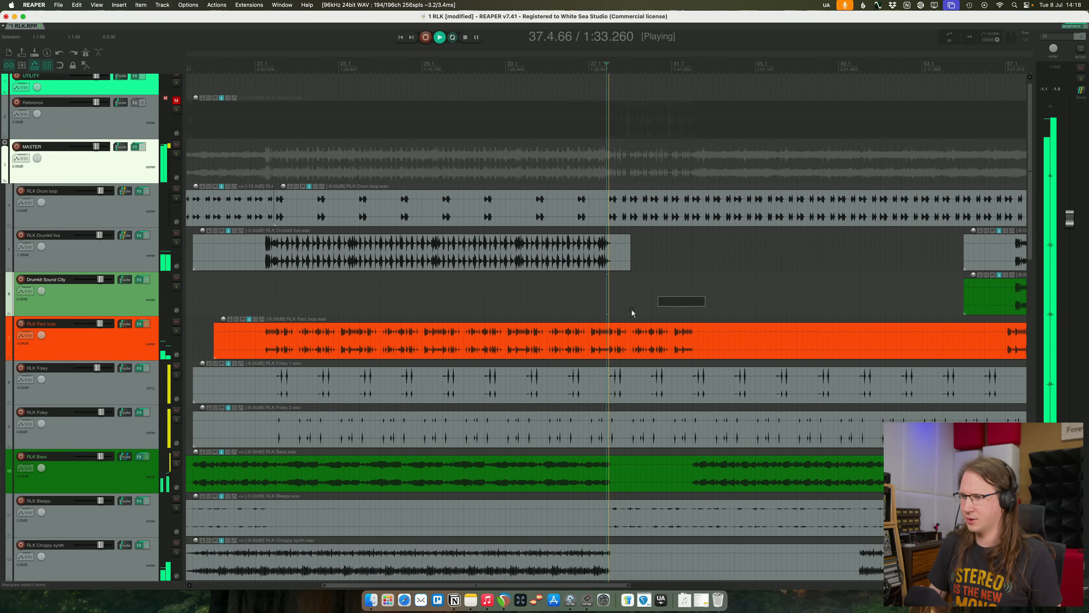
pyautogui.scroll(2, 631, 308)
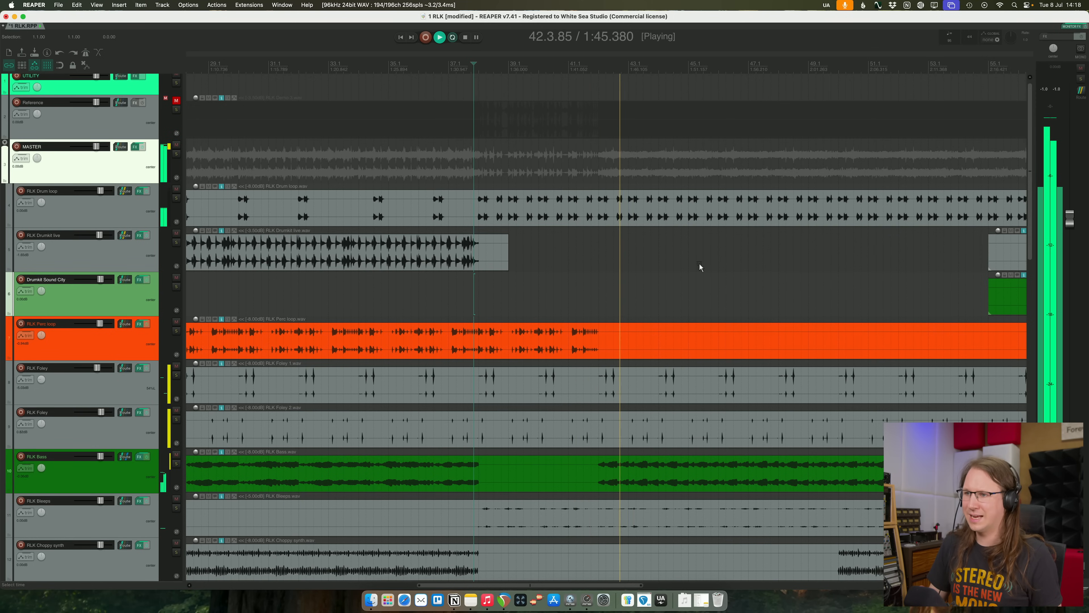
# - Split the RLK Drum loop item where the bass re-enters and again near the end of bar 57
pyautogui.click(598, 210)
pyautogui.scroll(-2, 598, 211)
pyautogui.press('s')
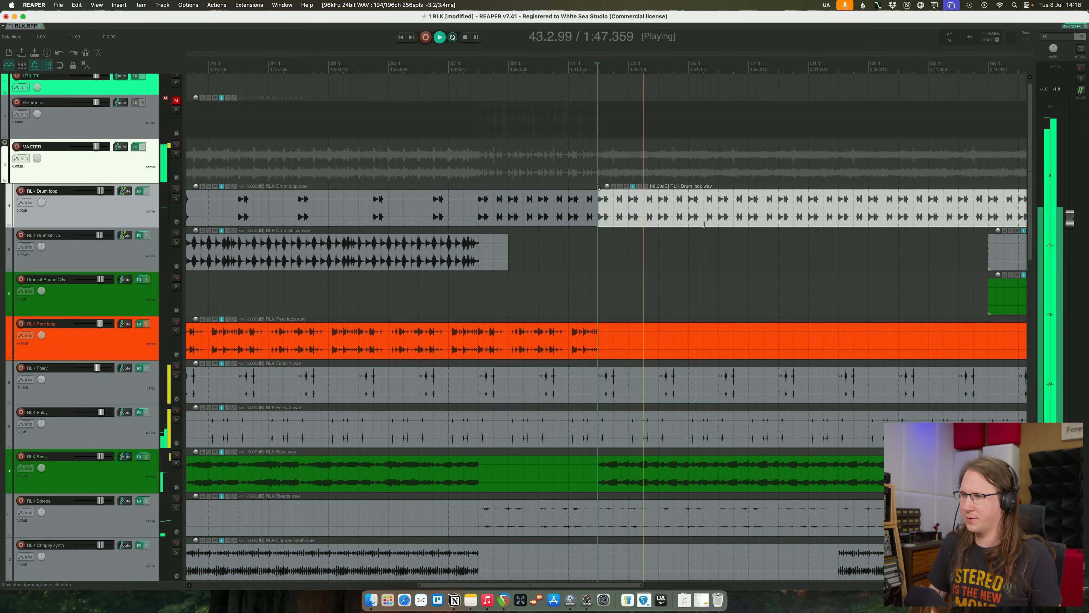
pyautogui.click(1007, 200)
pyautogui.press('s')
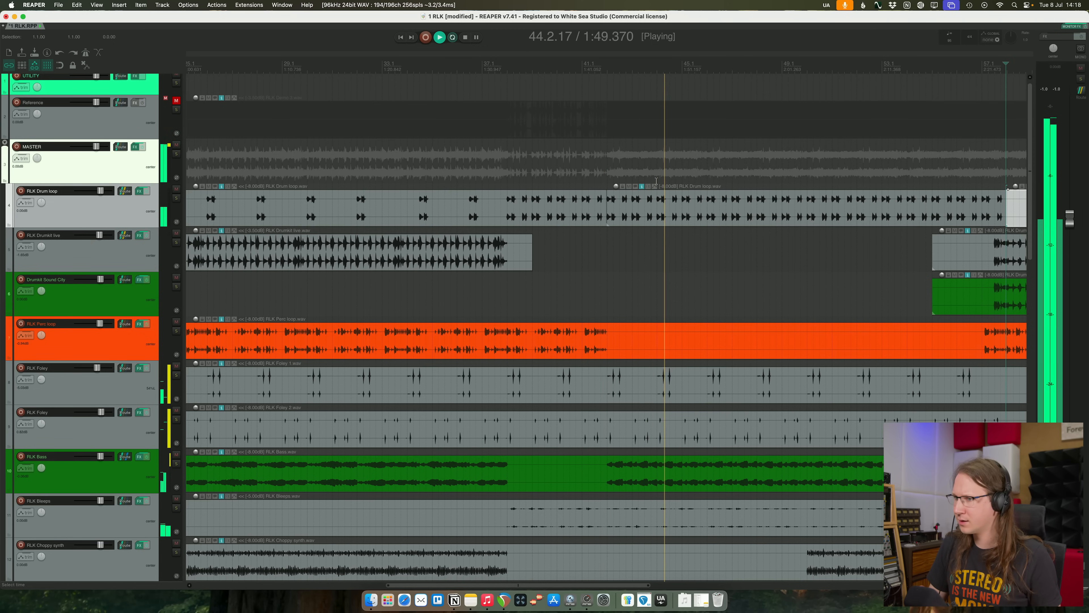
# - Raise the volume of the drum loop item between the two splits and play through the transition into it
pyautogui.moveTo(612, 186); pyautogui.dragTo(619, 176)
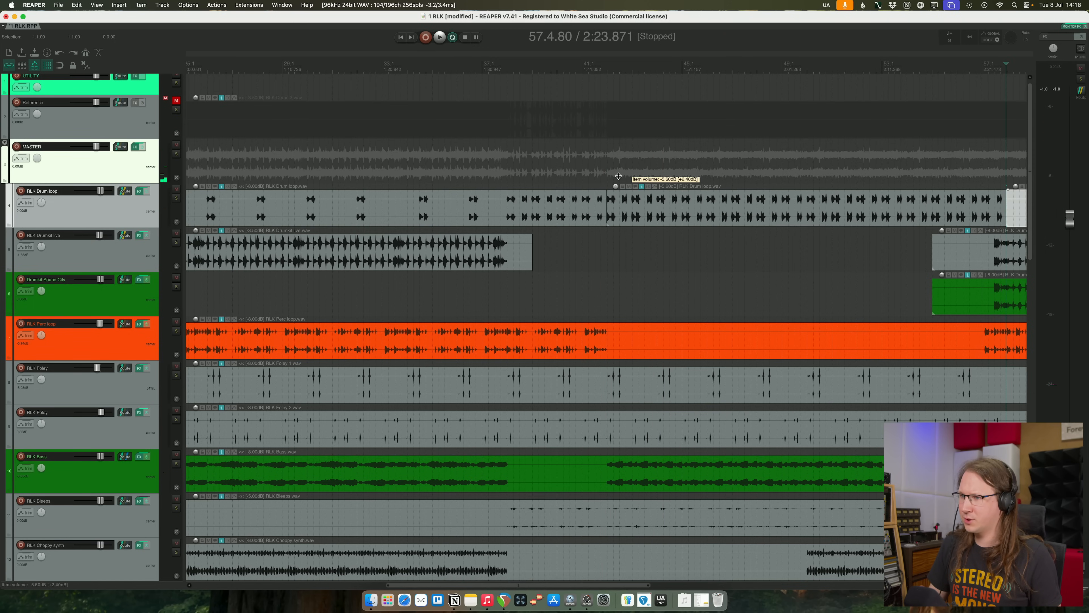
pyautogui.click(573, 166)
pyautogui.scroll(3, 573, 165)
pyautogui.press('space')
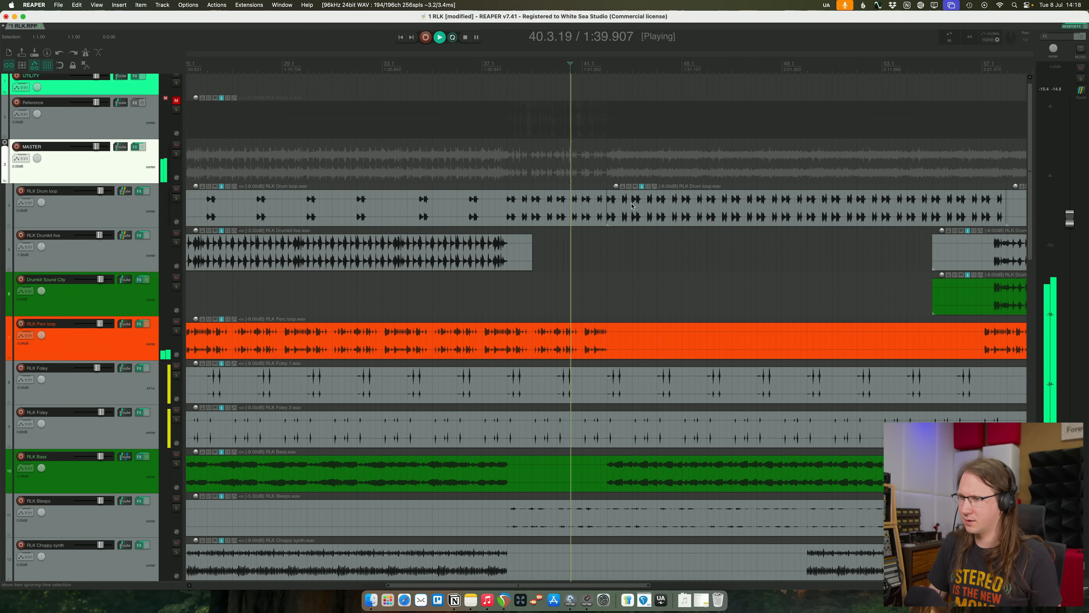
pyautogui.scroll(1, 707, 270)
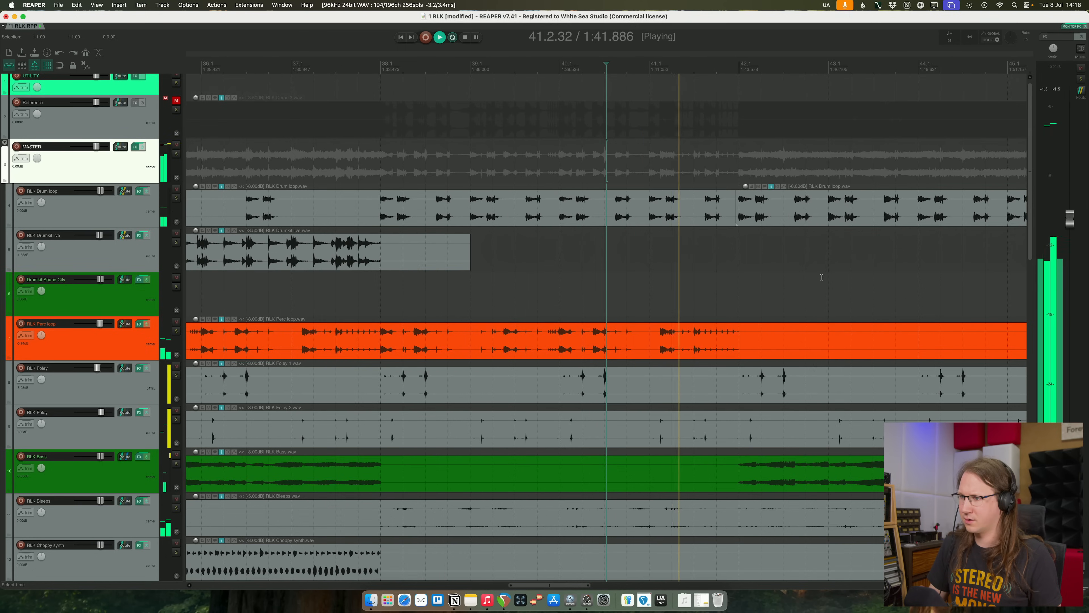
pyautogui.hscroll(10, 822, 274)
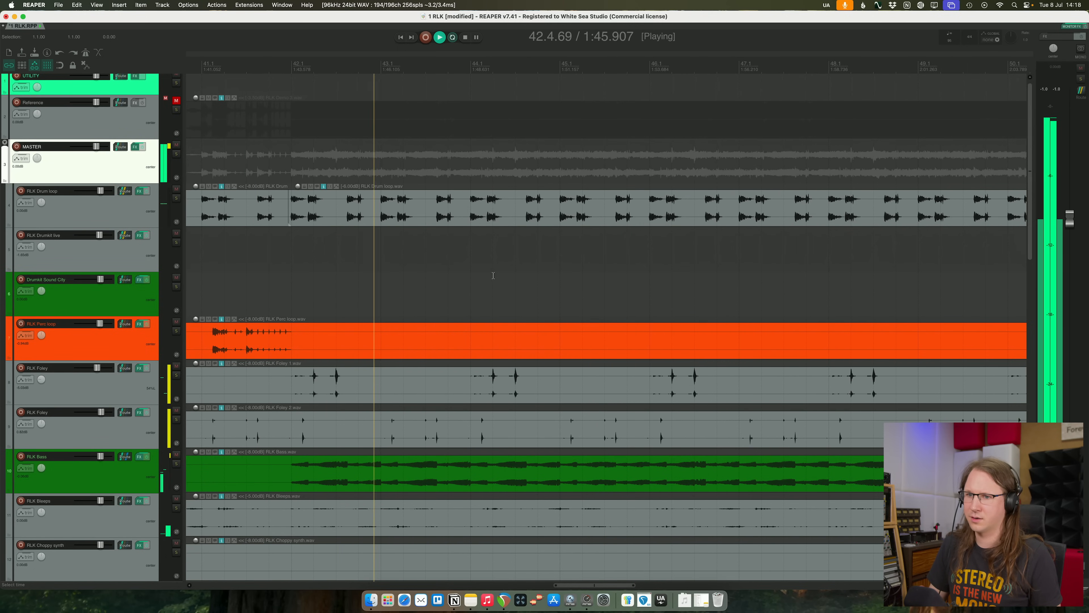
# - Set the decay of SplitEQ's transient separation on the RLK Drum loop track to 55%
pyautogui.scroll(-5, 619, 277)
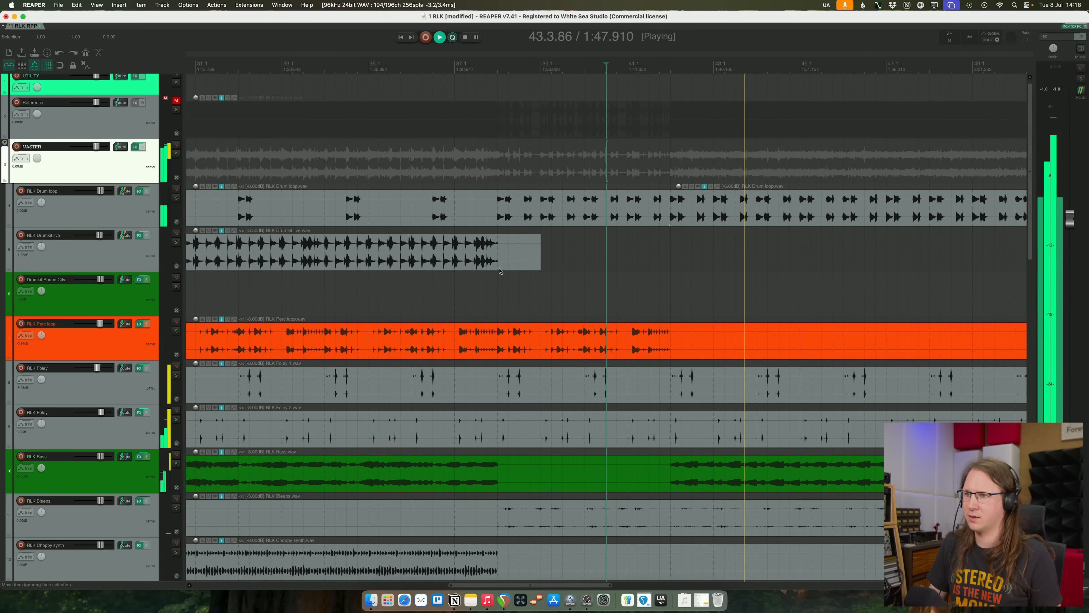
pyautogui.scroll(-2, 715, 274)
pyautogui.click(139, 191)
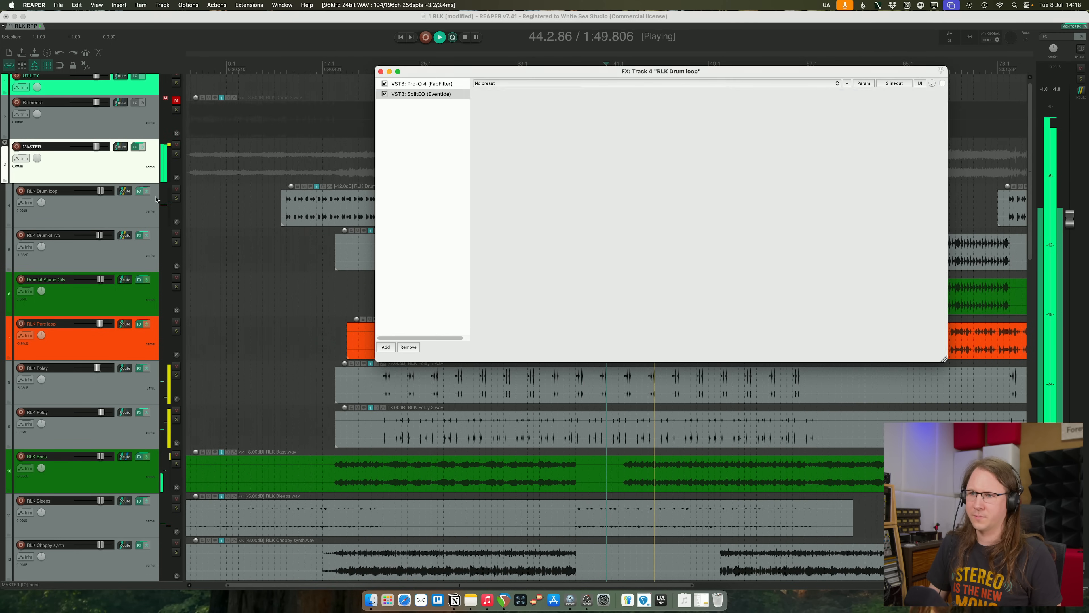
pyautogui.moveTo(809, 352); pyautogui.dragTo(818, 348)
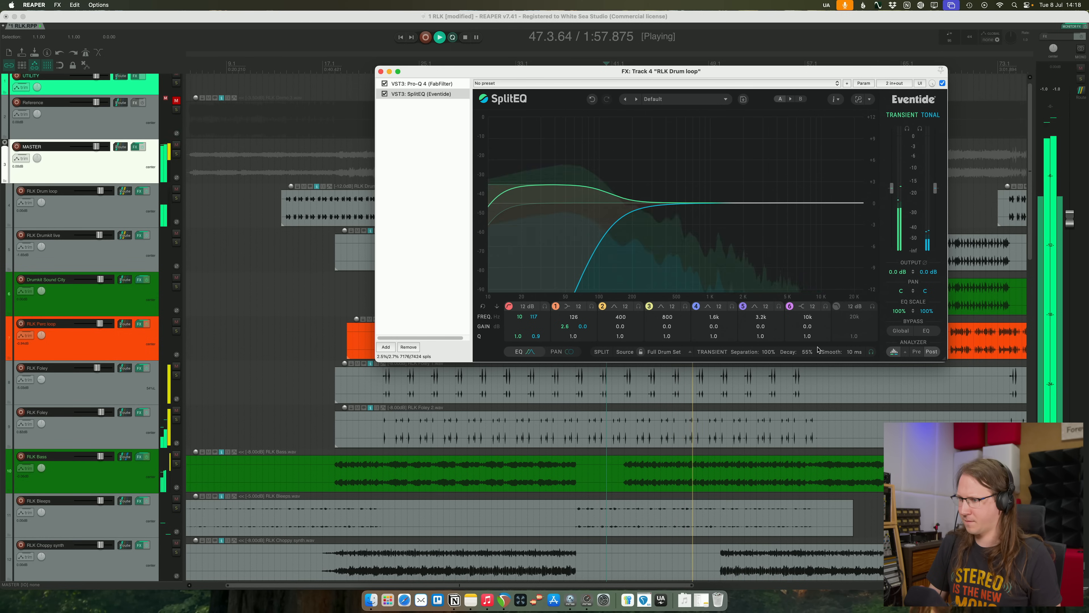
pyautogui.click(380, 72)
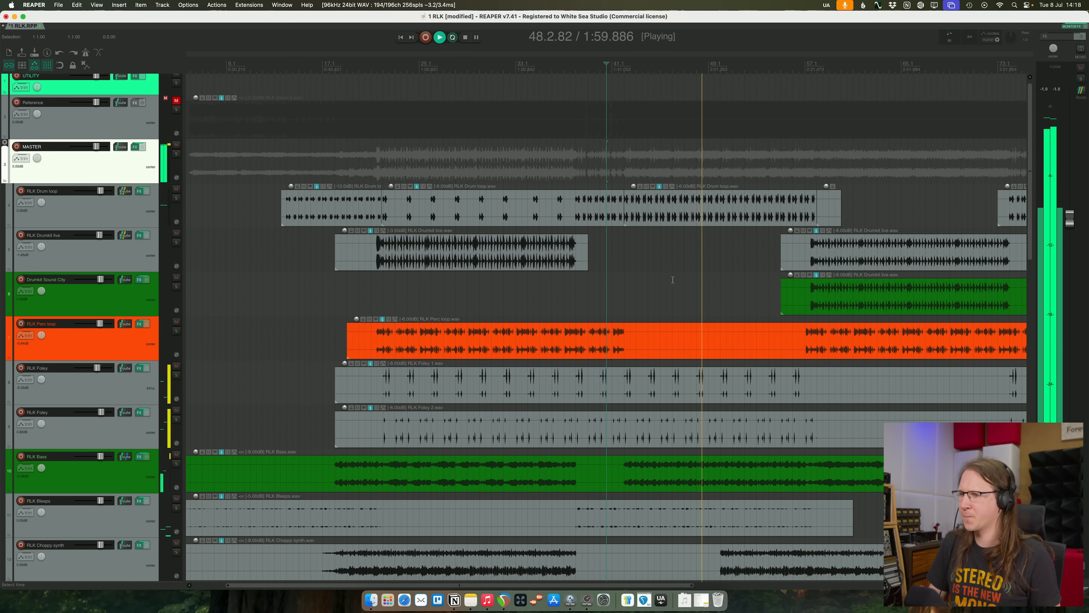
# - Split the RLK Perc loop item around its silent middle section and remove that section
pyautogui.scroll(-2, 673, 279)
pyautogui.click(609, 346)
pyautogui.press('s')
pyautogui.press('a')
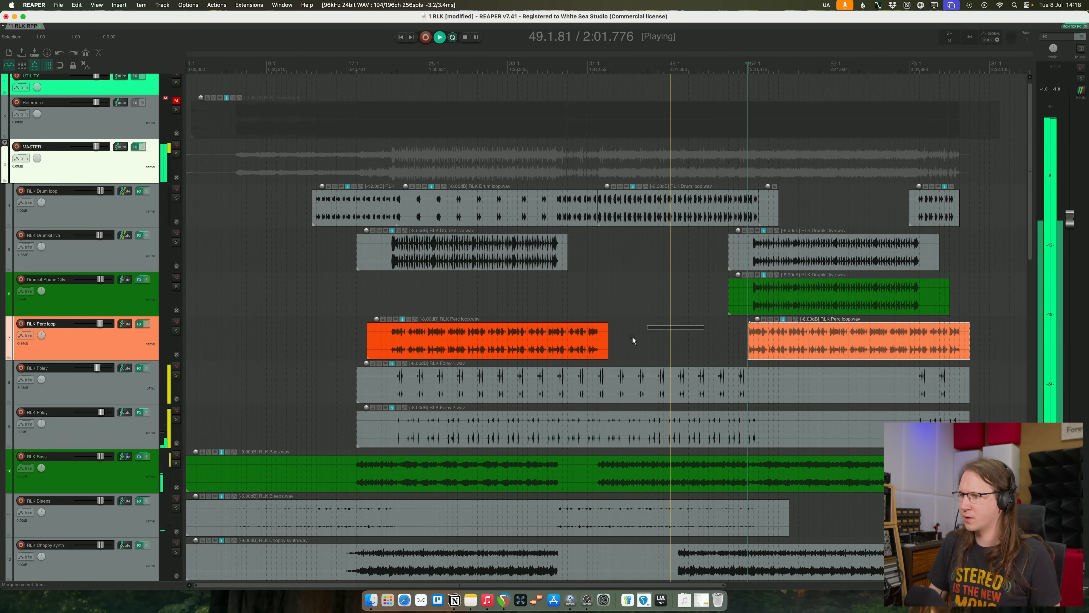
# - Start the second RLK Perc loop item slightly earlier and trim the empty starts of the second Drumkit live and Drumkit Sound City items
pyautogui.click(635, 342)
pyautogui.moveTo(749, 341); pyautogui.dragTo(745, 341)
pyautogui.click(749, 291)
pyautogui.keyDown('shift'); pyautogui.click(747, 249); pyautogui.keyUp('shift')
pyautogui.press('a')
# - Remove the silent leftover piece at the end of the RLK Drum loop's middle section
pyautogui.click(654, 333)
pyautogui.click(773, 215)
pyautogui.press('Delete')
pyautogui.rightClick(790, 210)
pyautogui.click(765, 209)
# - Compare the mix with the Reference track by switching its solo on and off during playback of the section after bar 57
pyautogui.scroll(-10, 678, 311)
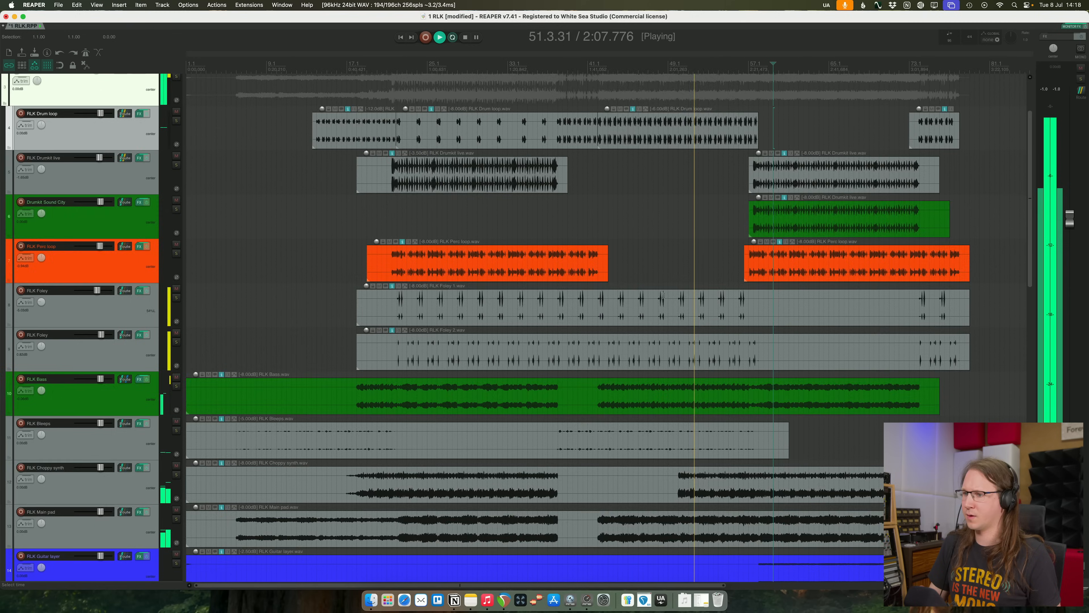
pyautogui.scroll(9, 695, 319)
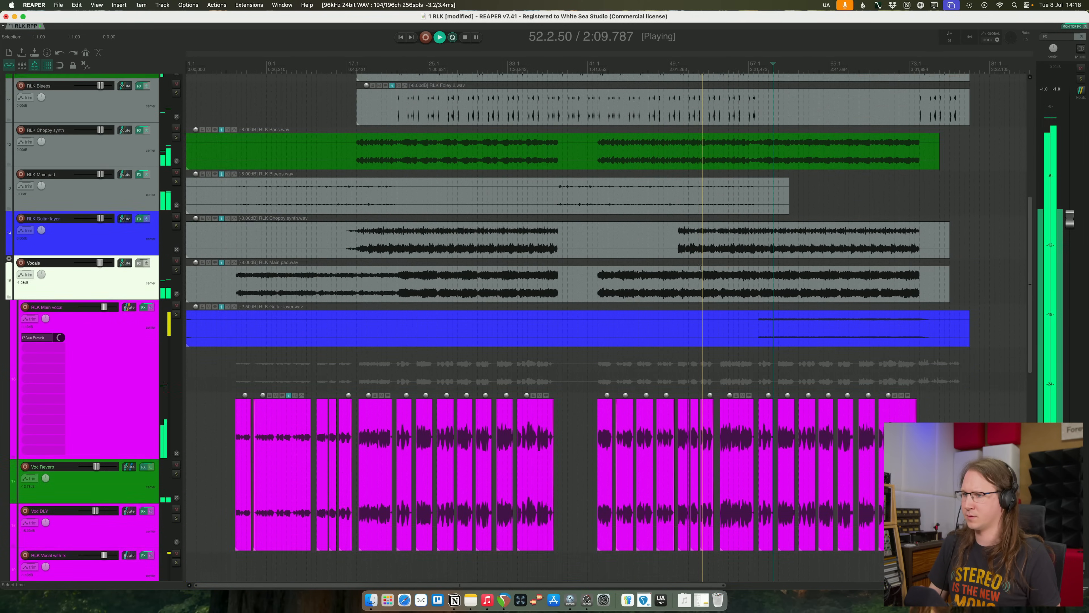
pyautogui.scroll(-3, 700, 267)
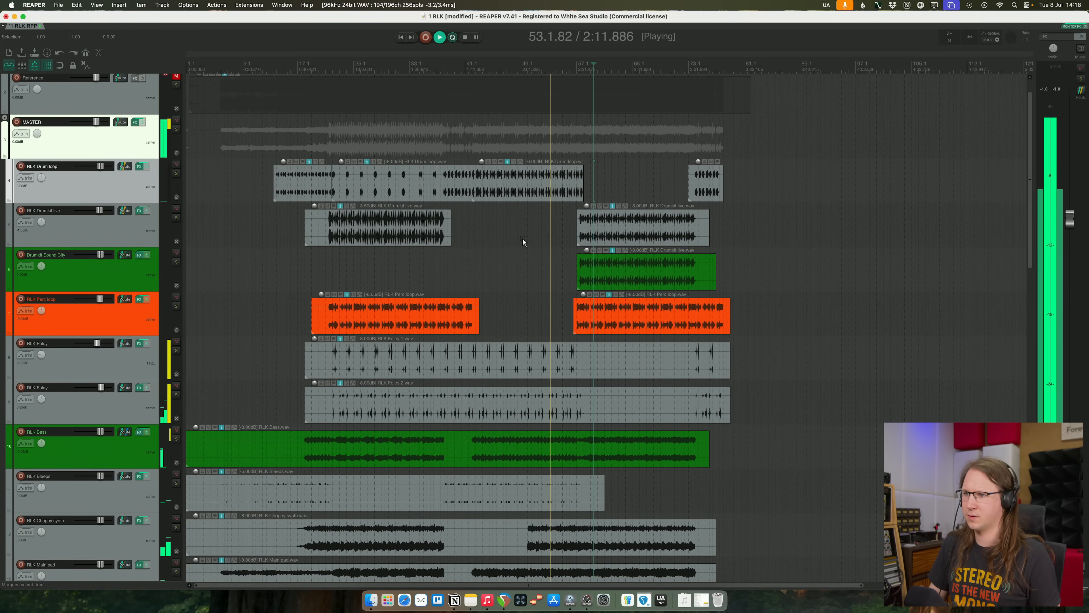
pyautogui.scroll(2, 600, 141)
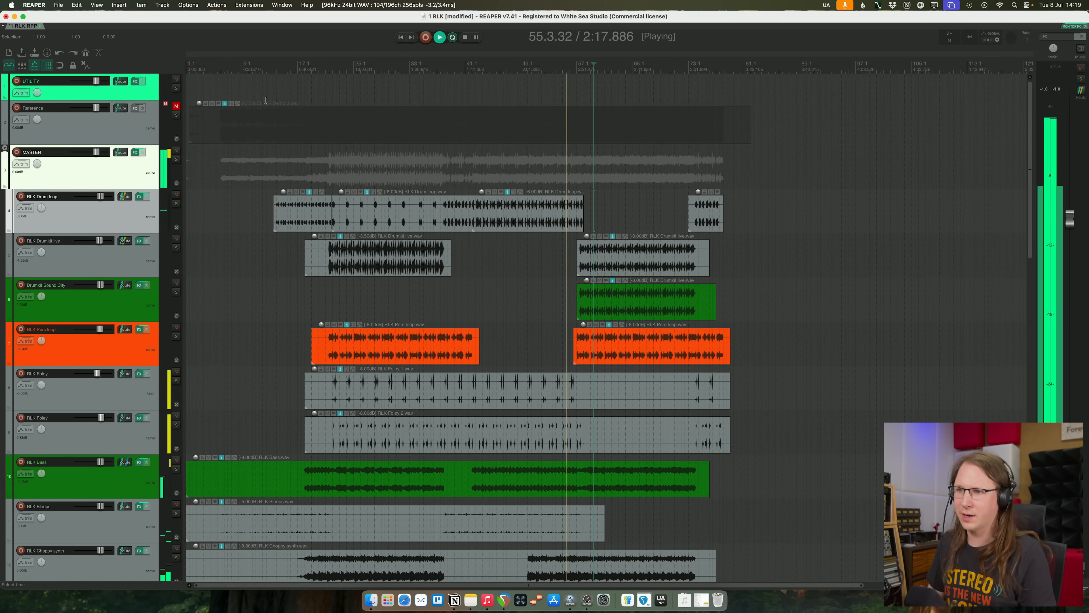
pyautogui.click(155, 130)
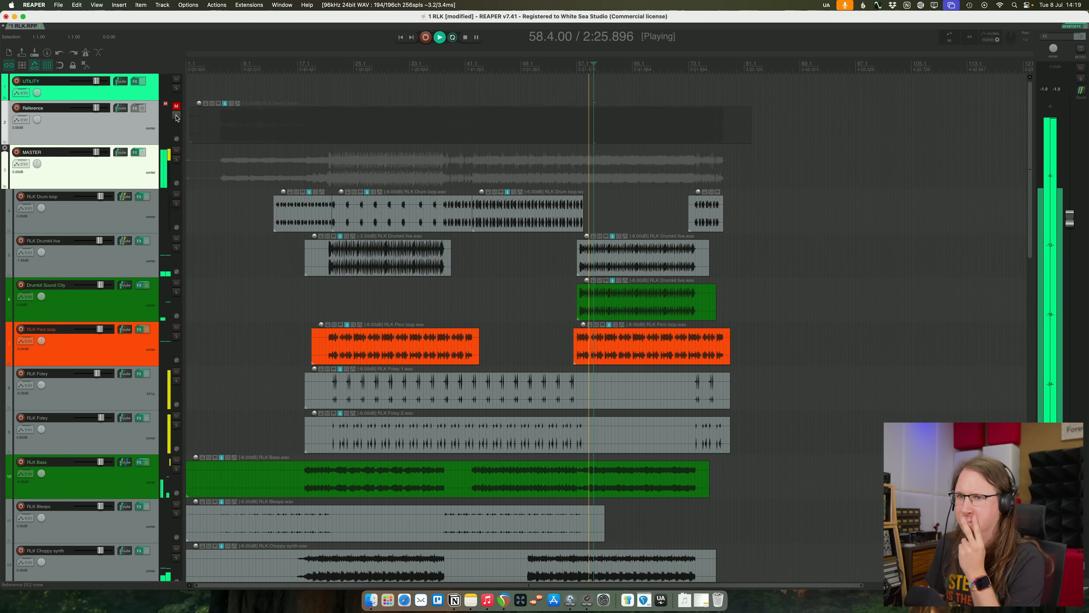
pyautogui.click(176, 115)
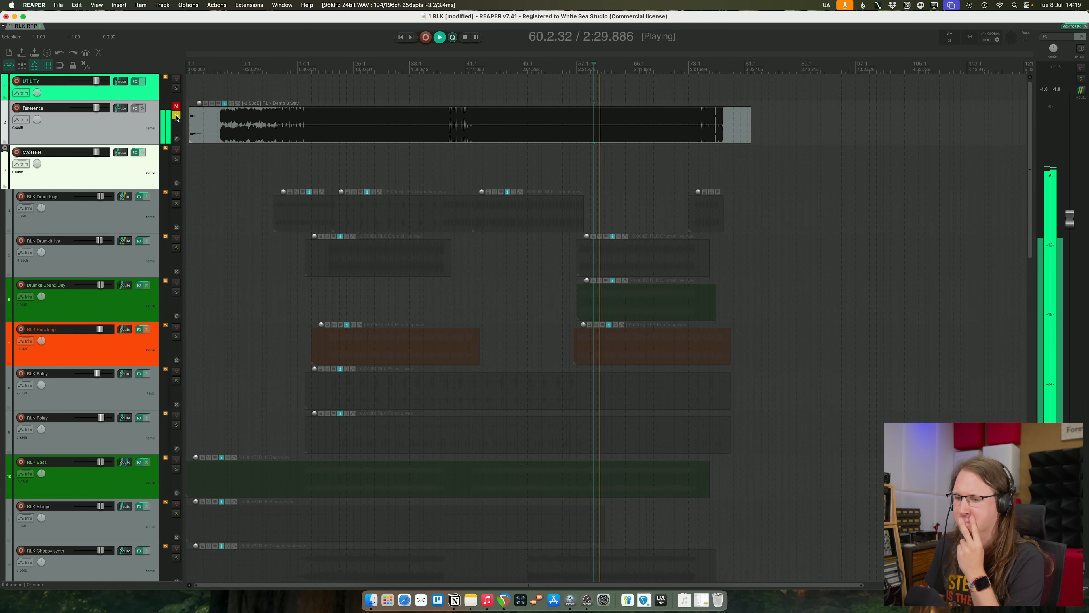
pyautogui.click(176, 116)
pyautogui.click(176, 116)
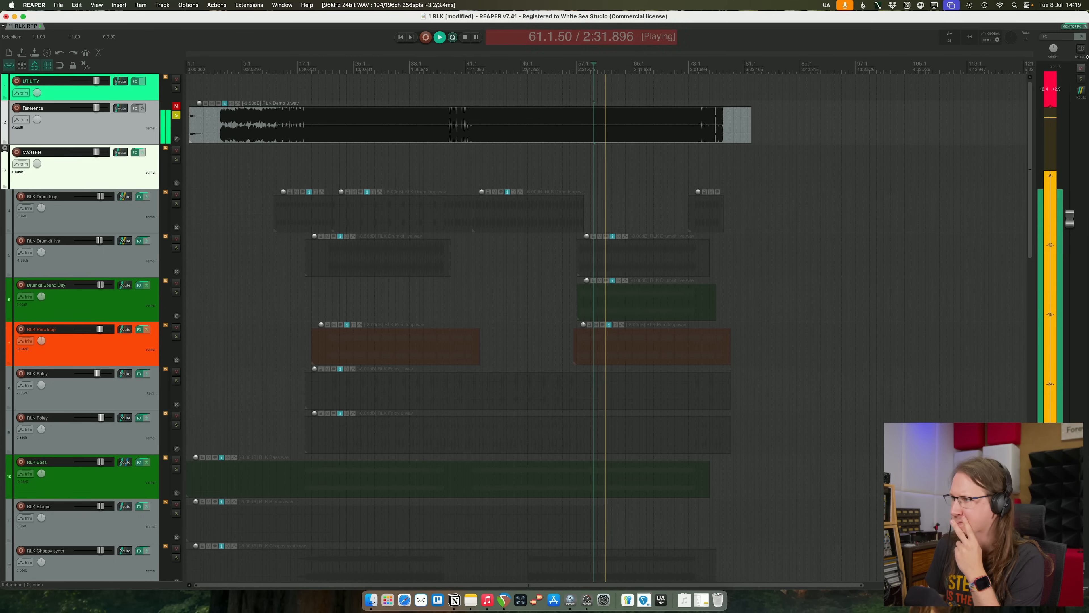
pyautogui.click(1043, 99)
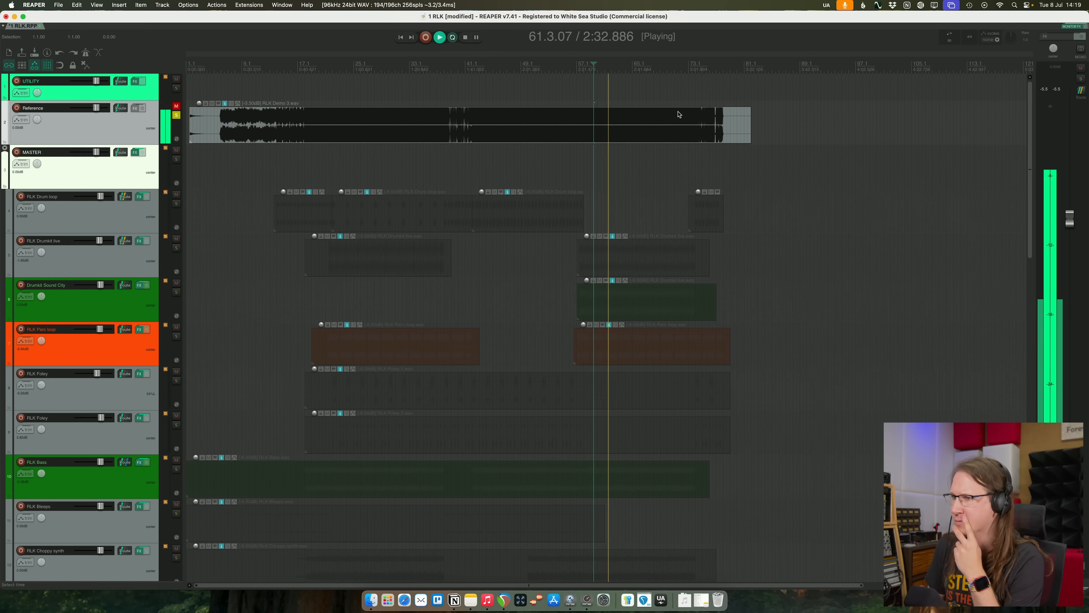
pyautogui.click(176, 115)
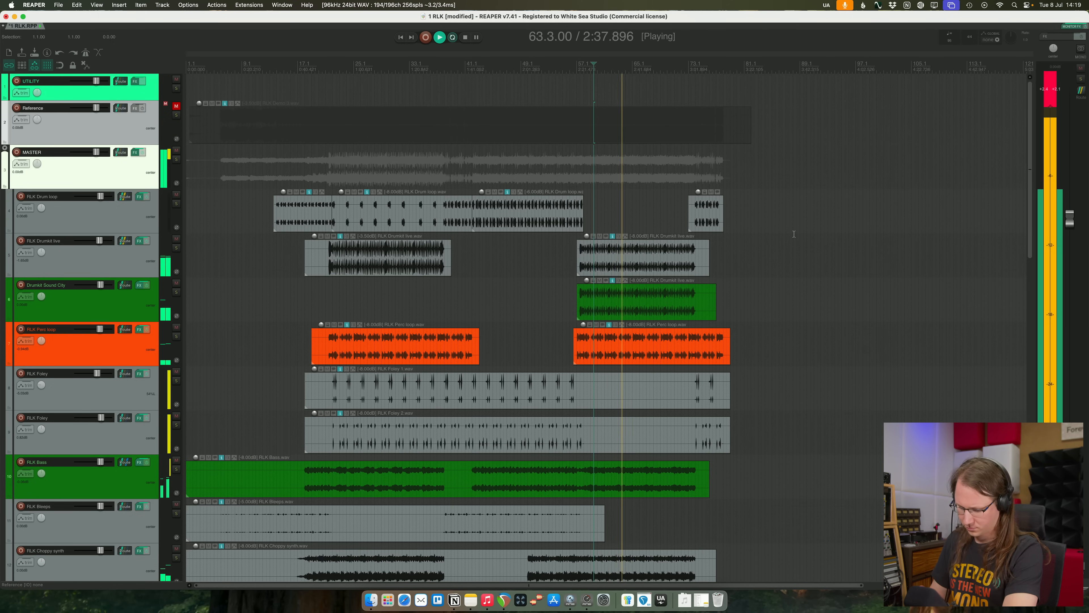
# - Play the song's ending from near the start of the RLK Glitches item and listen to the vocal ending
pyautogui.click(700, 69)
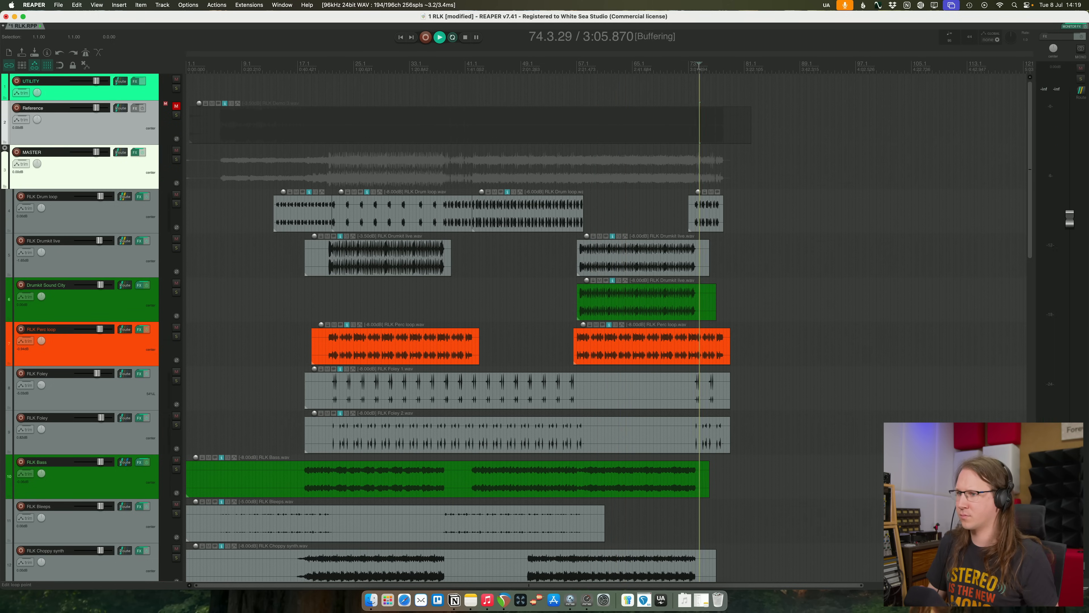
pyautogui.scroll(5, 700, 70)
pyautogui.press('space')
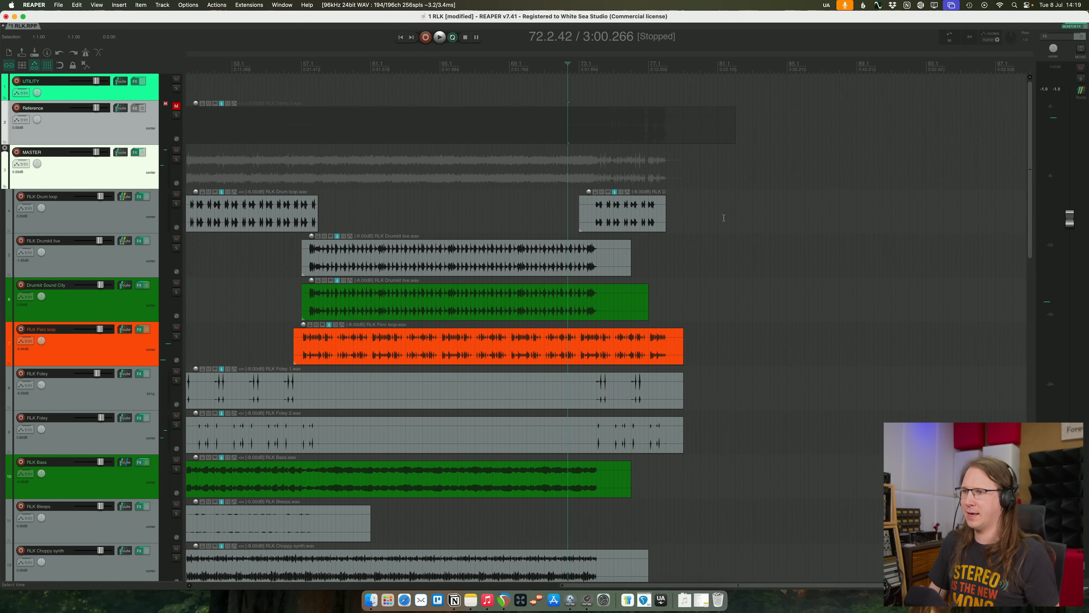
pyautogui.scroll(-10, 720, 210)
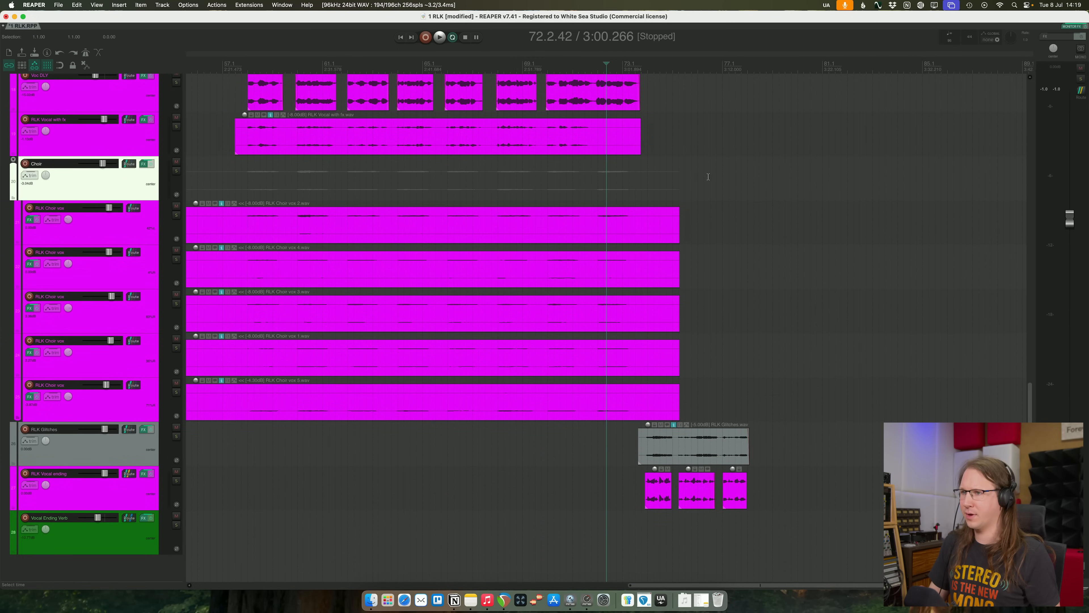
pyautogui.scroll(4, 661, 220)
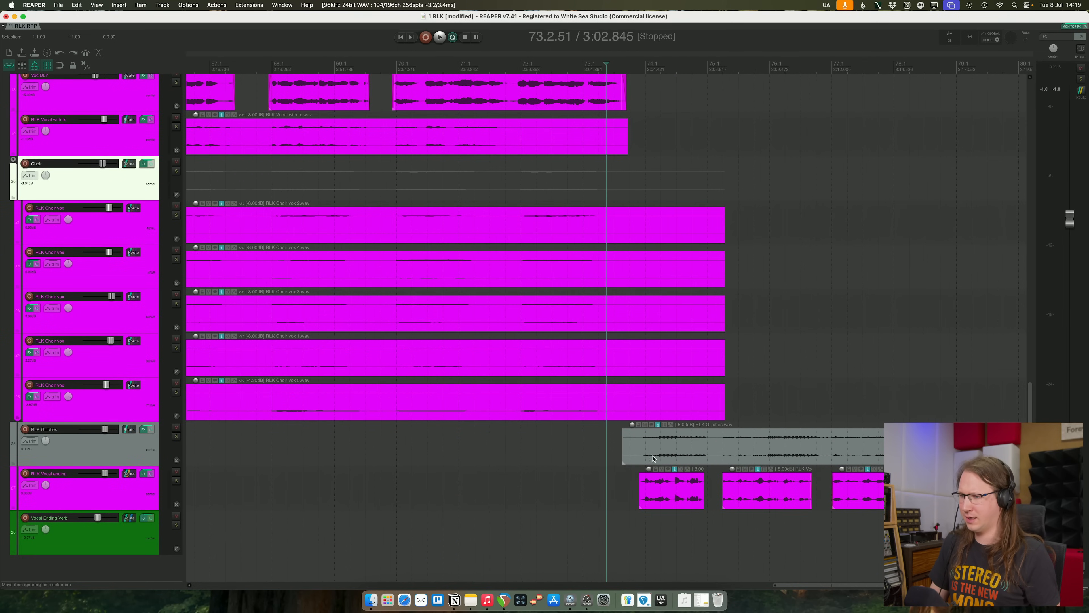
pyautogui.click(644, 447)
pyautogui.press('space')
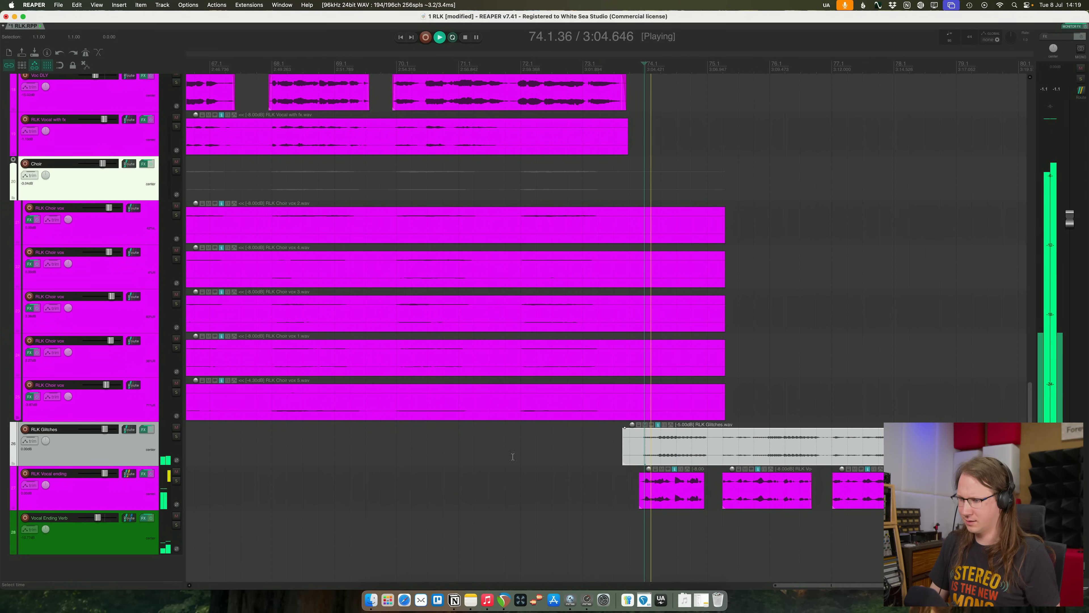
pyautogui.click(134, 505)
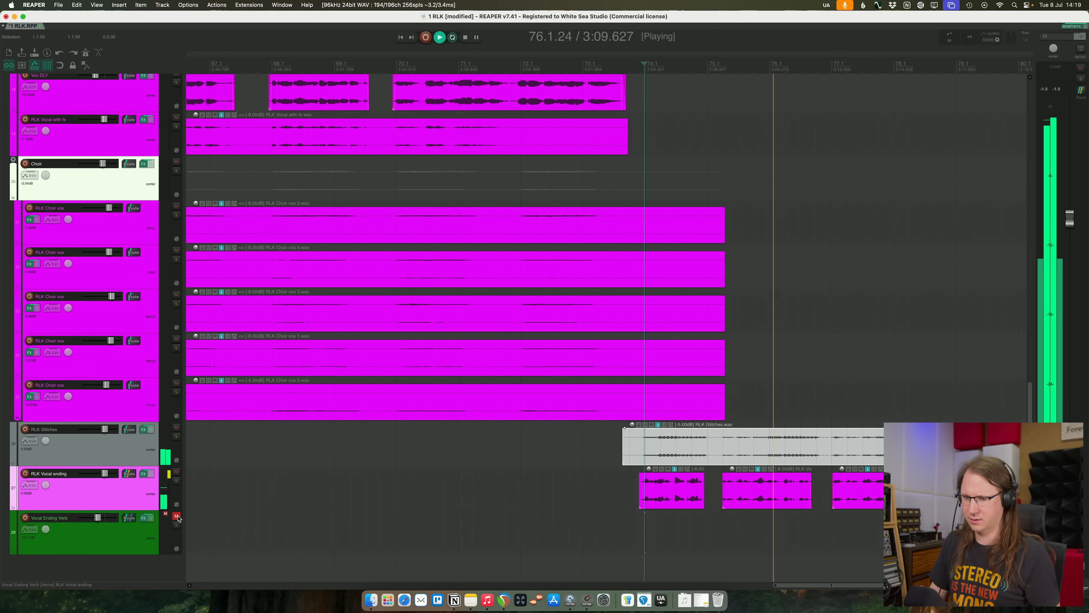
# - Load the Vocal Gloss preset from the Small category in Pro-R 2 on the Vocal Ending Verb track and play it back
pyautogui.click(125, 542)
pyautogui.press('space')
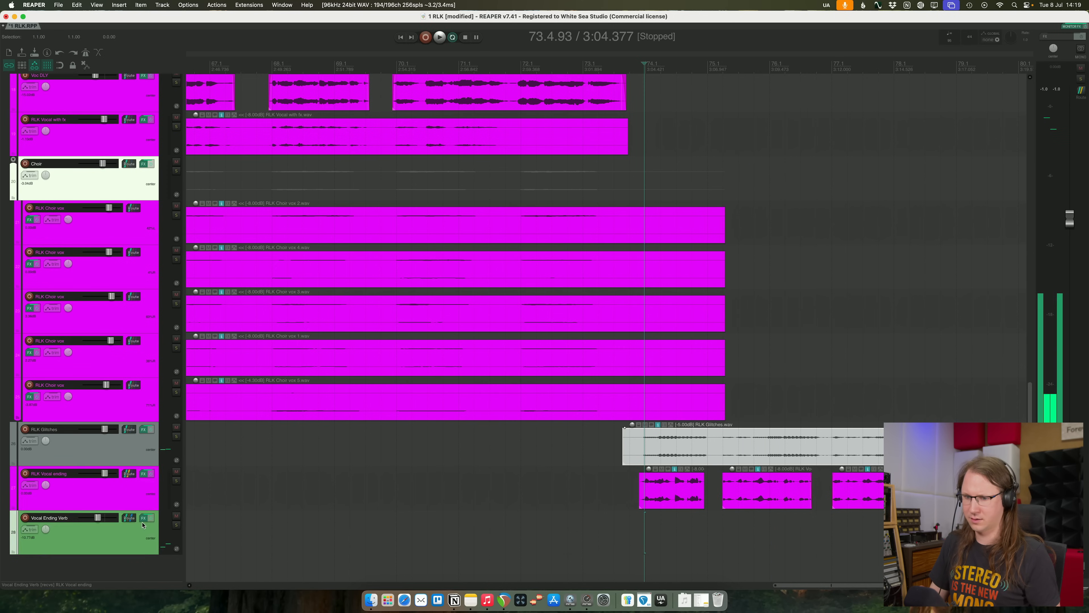
pyautogui.press('f')
pyautogui.click(617, 72)
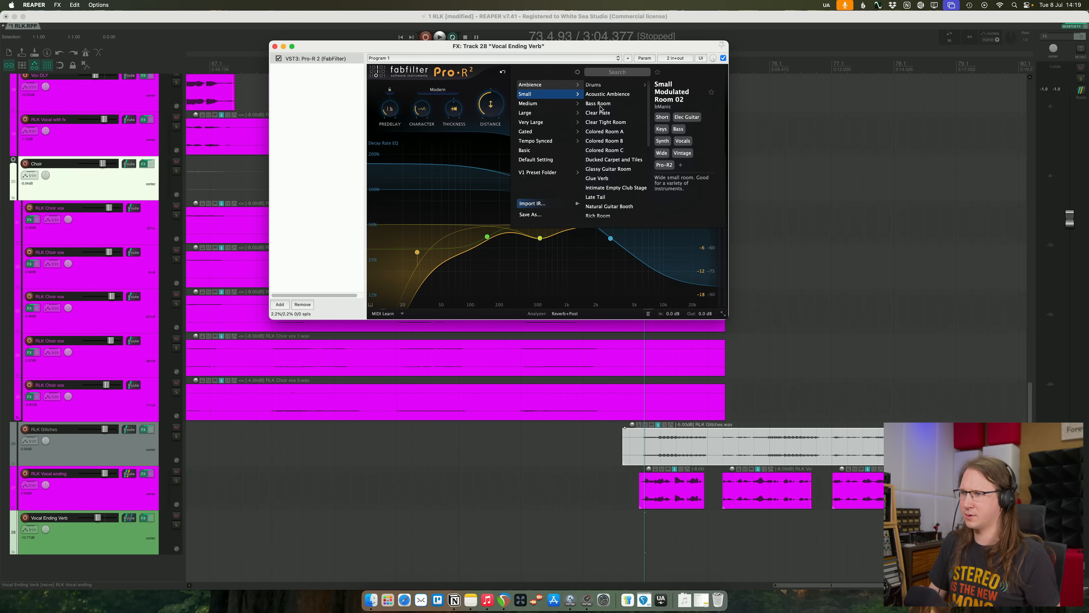
pyautogui.scroll(-5, 625, 154)
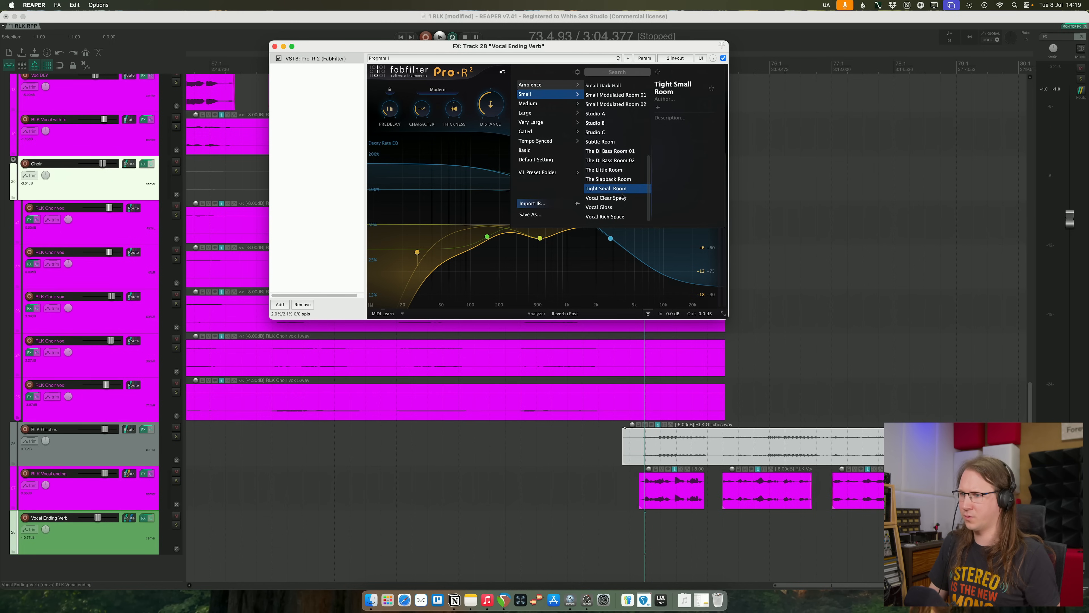
pyautogui.click(600, 208)
pyautogui.press('space')
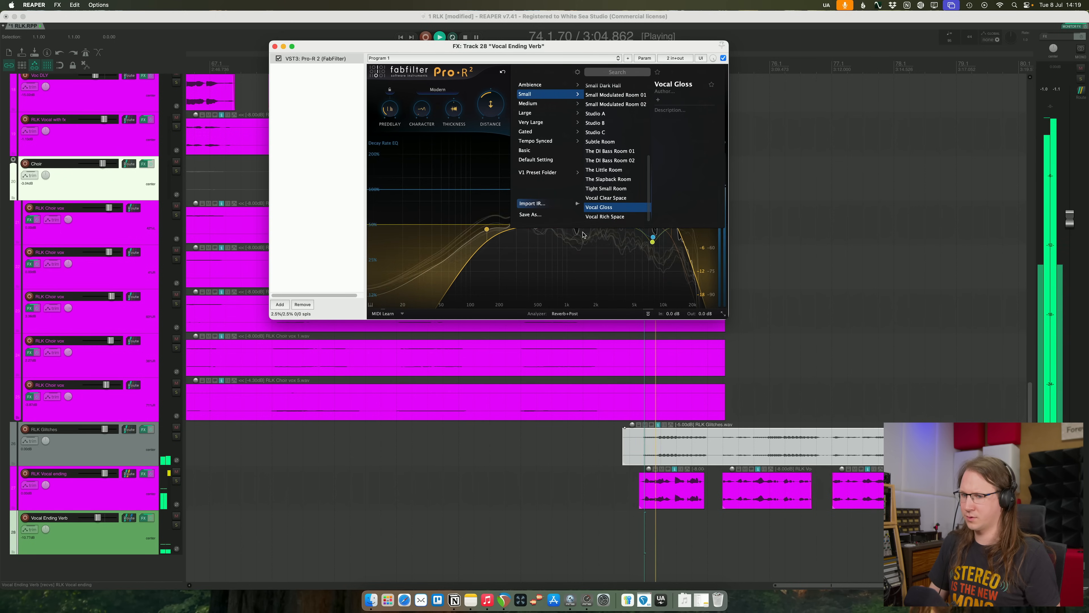
# - Raise the Vocal Ending Verb volume with it and RLK Vocal ending soloed, clear the solos and close the reverb's window
pyautogui.click(176, 525)
pyautogui.click(176, 480)
pyautogui.press('space')
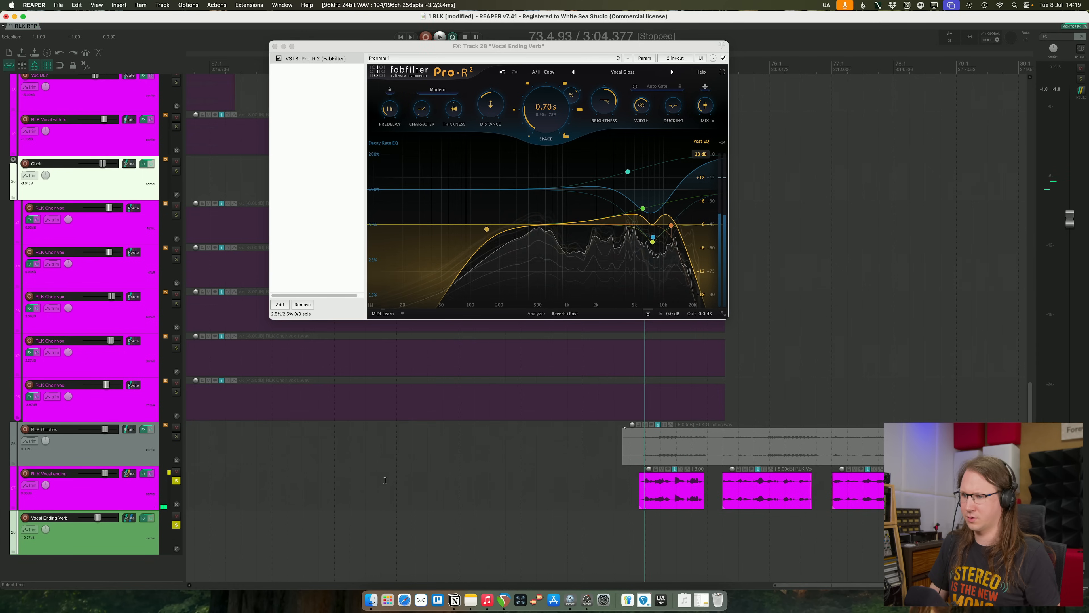
pyautogui.press('space')
pyautogui.moveTo(98, 518); pyautogui.dragTo(100, 518)
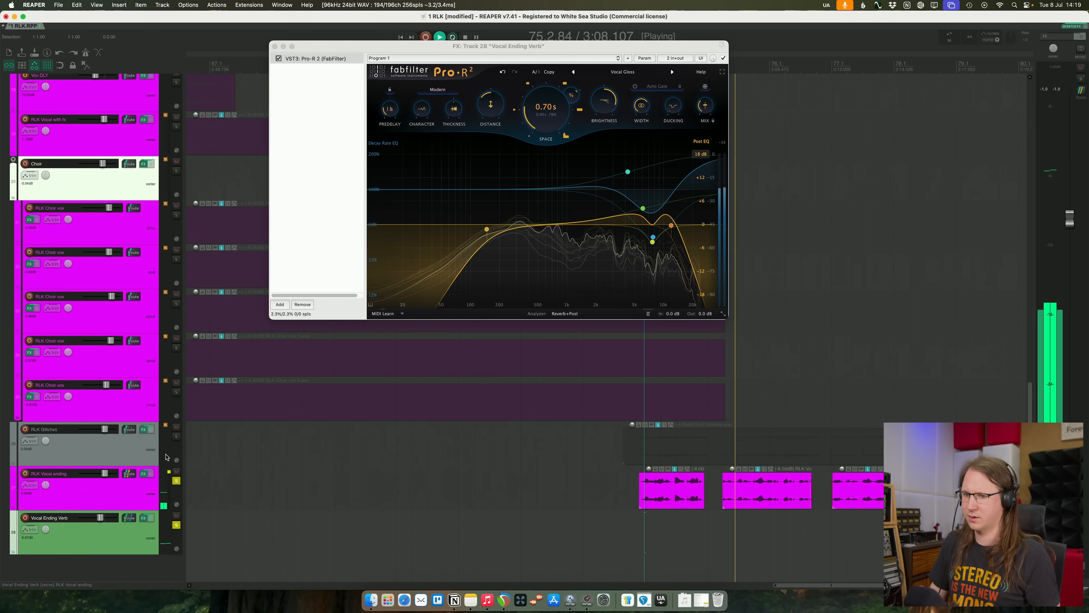
pyautogui.hotkey('alt', 'F6')
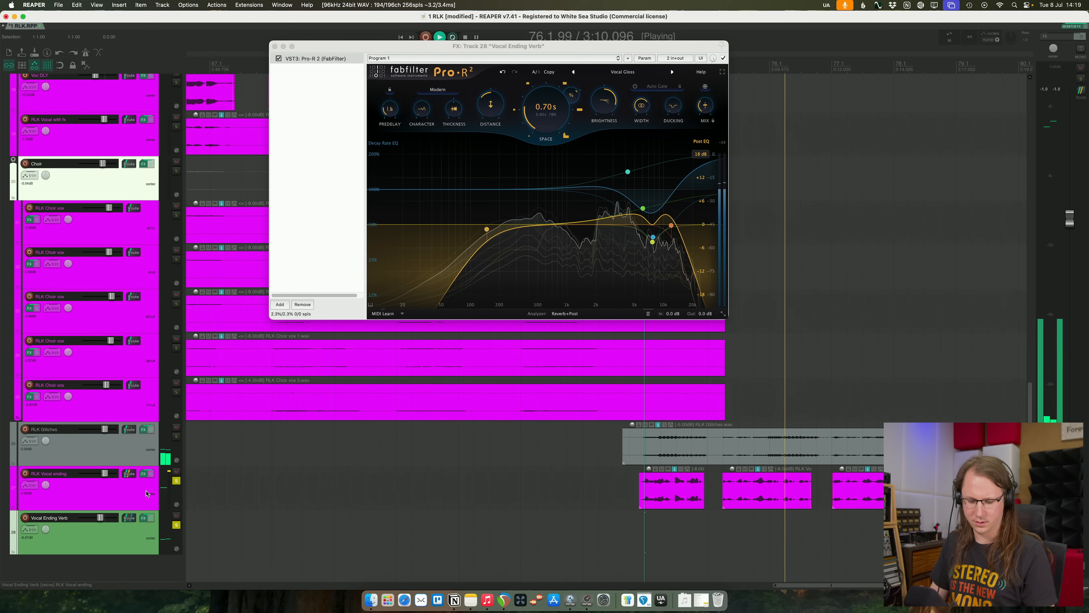
pyautogui.click(275, 47)
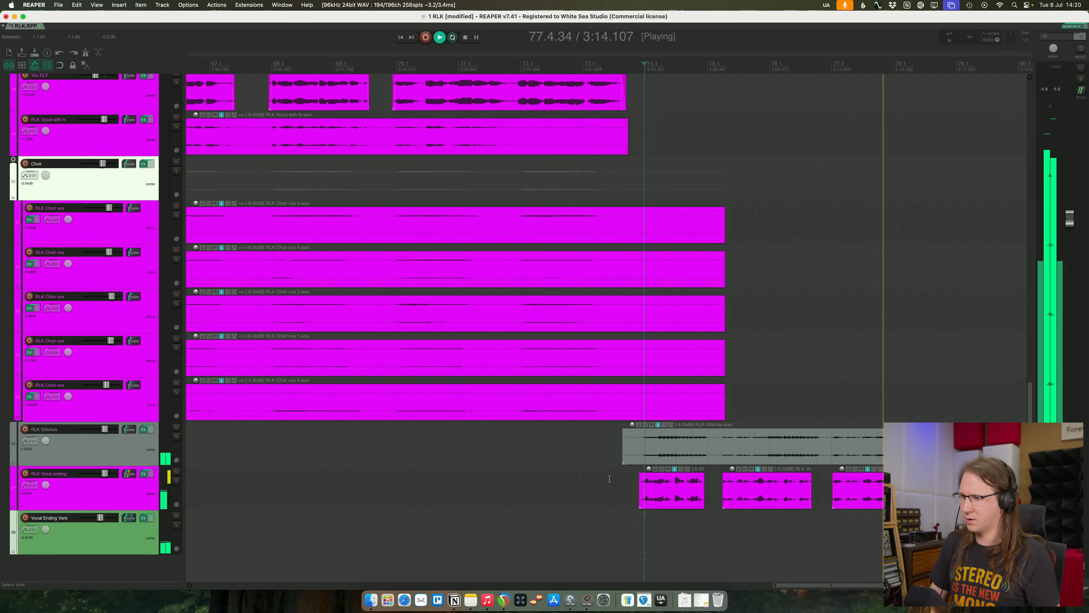
# - Raise the Vocal Ending Verb track's volume further while replaying the ending in the full mix
pyautogui.press('space')
pyautogui.press('space')
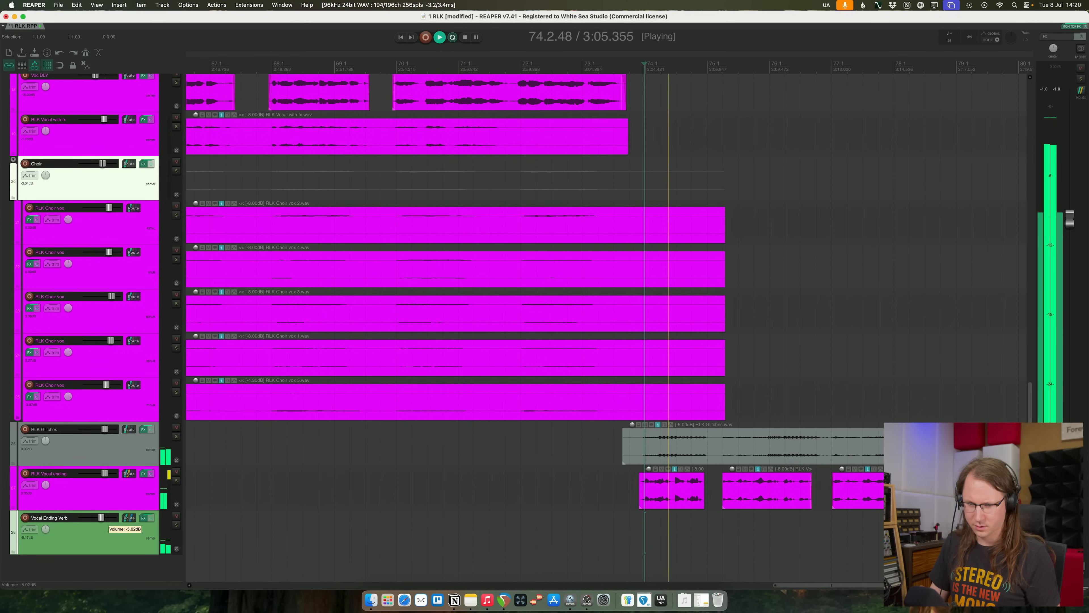
pyautogui.press('space')
pyautogui.press('space')
pyautogui.moveTo(104, 518)
pyautogui.mouseDown()
pyautogui.moveTo(159, 521)
pyautogui.moveTo(101, 523)
pyautogui.mouseUp()
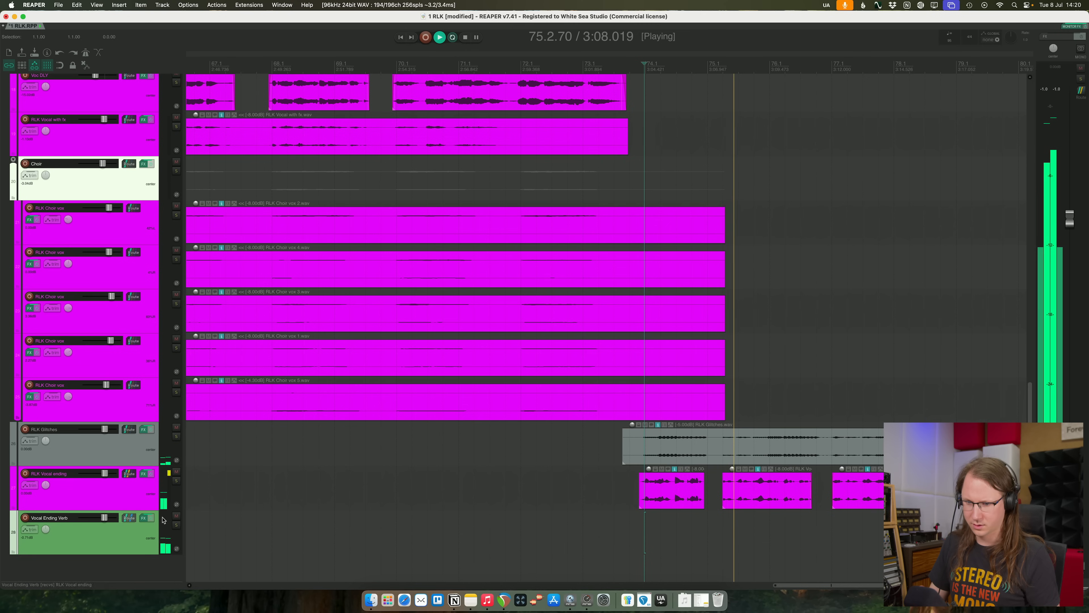
# - Play the song from around bar 32 and look over the vocal and instrument tracks
pyautogui.scroll(-10, 388, 478)
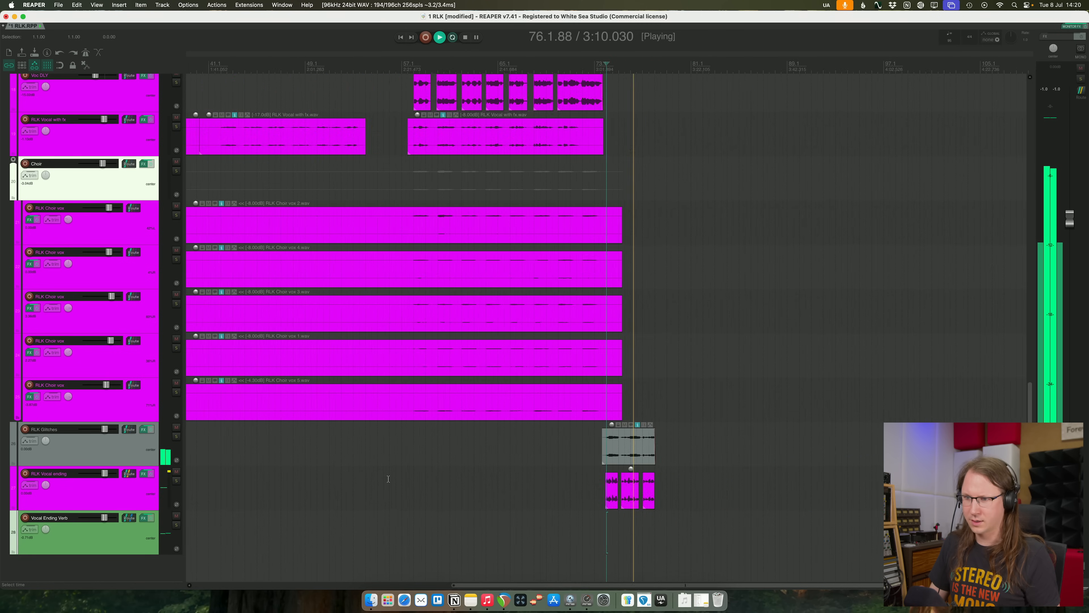
pyautogui.scroll(-8, 389, 479)
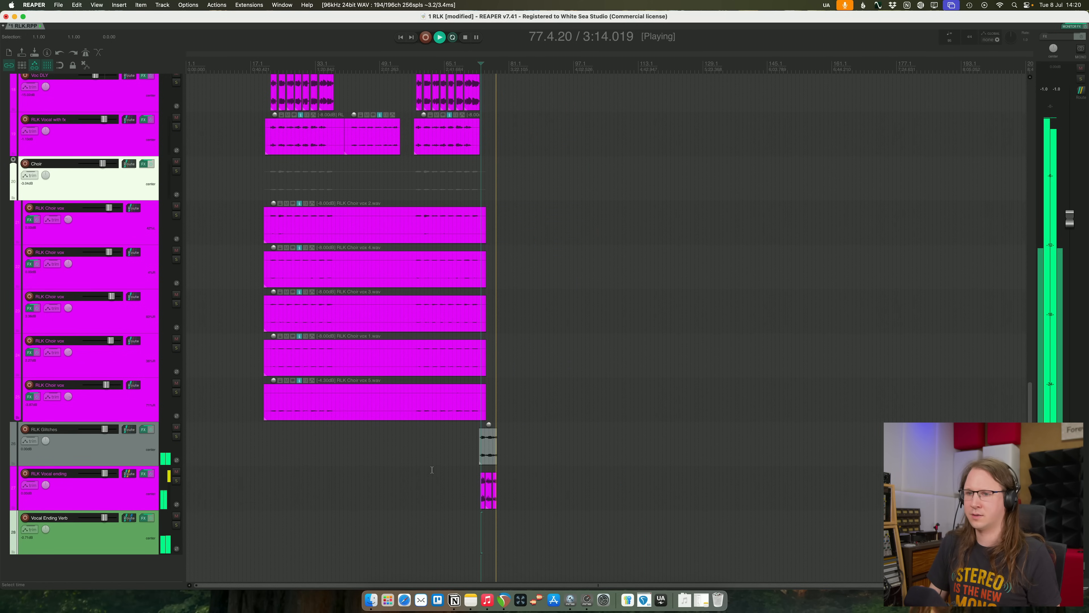
pyautogui.click(309, 461)
pyautogui.press('space')
pyautogui.scroll(5, 581, 467)
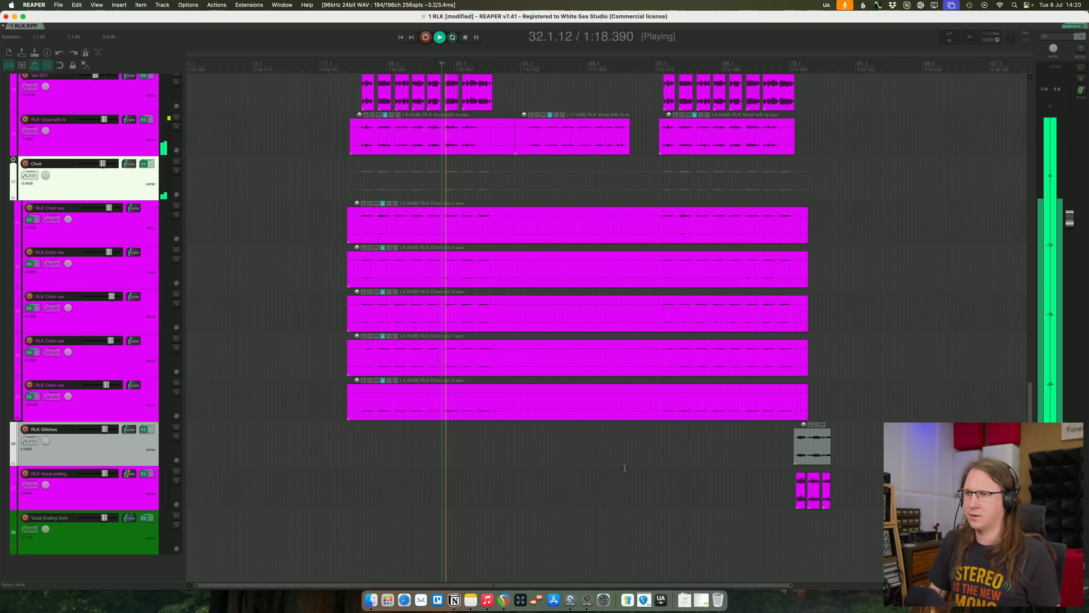
pyautogui.scroll(12, 625, 468)
pyautogui.scroll(-15, 625, 468)
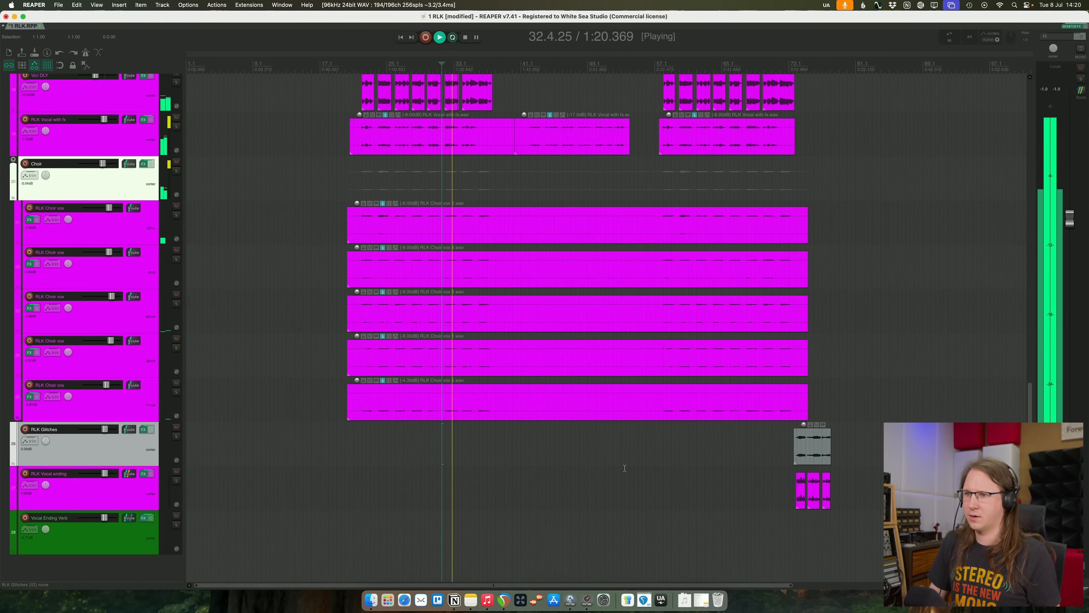
pyautogui.scroll(15, 625, 468)
pyautogui.scroll(-15, 625, 468)
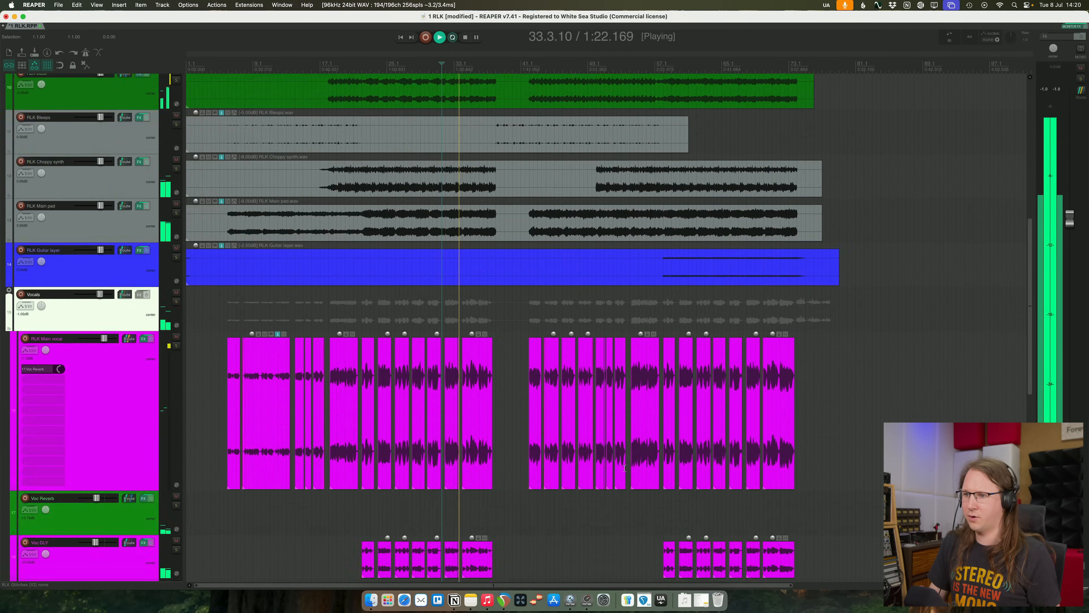
pyautogui.scroll(-3, 625, 468)
# - Replay the song's ending from just before the RLK Glitches item and lower the RLK Glitches track's volume slightly
pyautogui.click(792, 455)
pyautogui.scroll(4, 704, 504)
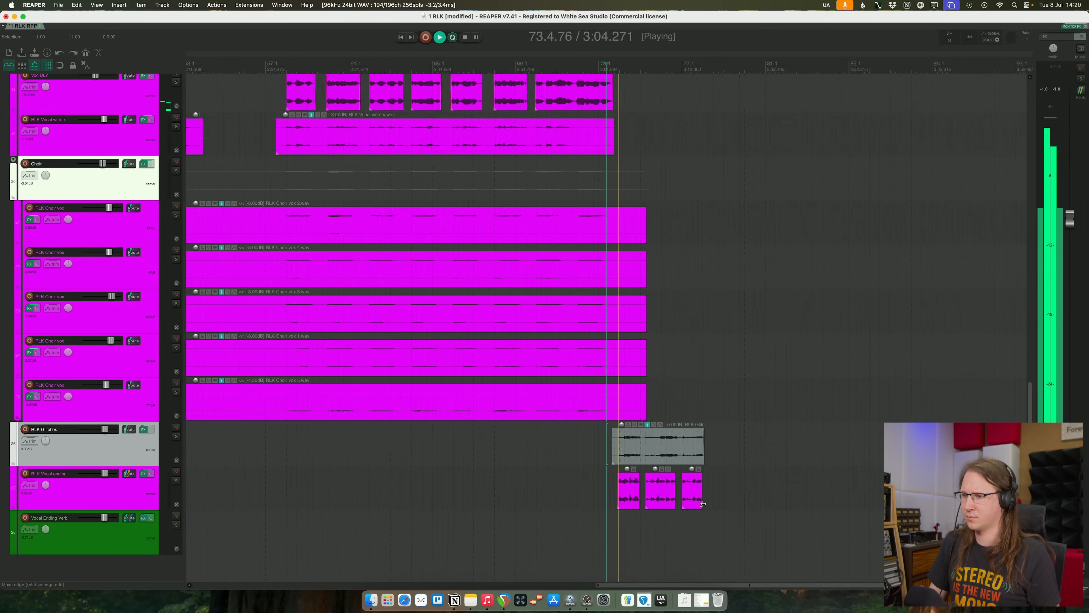
pyautogui.scroll(8, 703, 503)
pyautogui.scroll(-3, 299, 500)
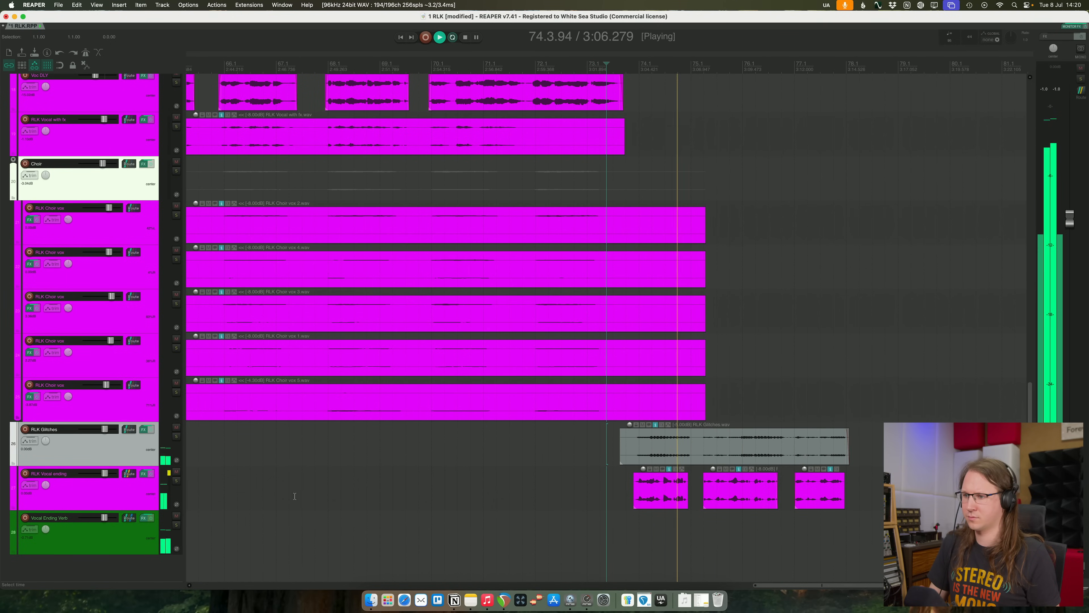
pyautogui.click(102, 489)
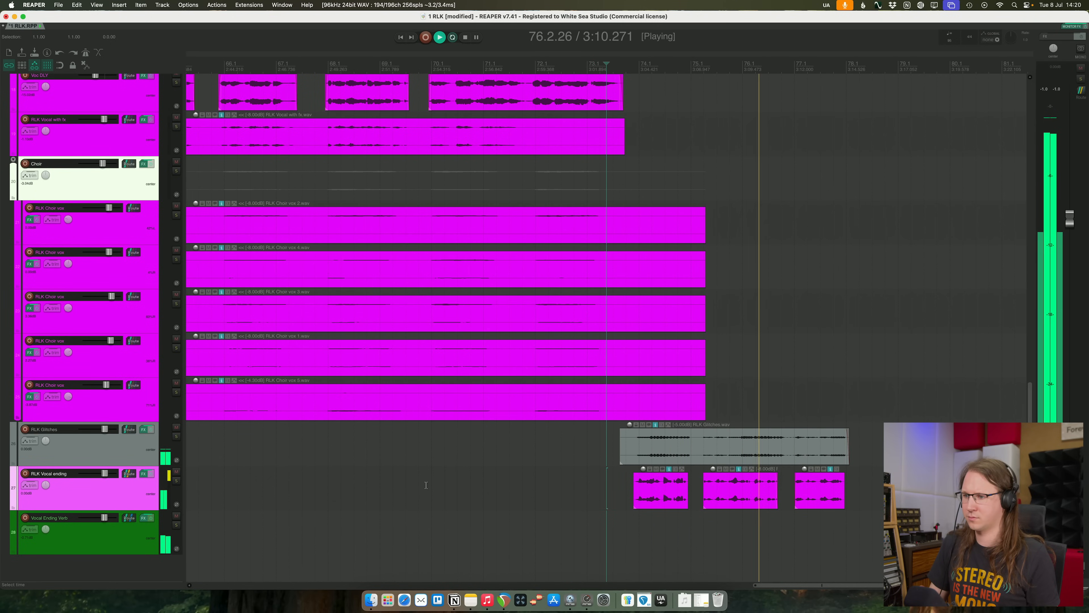
pyautogui.moveTo(104, 429); pyautogui.dragTo(103, 429)
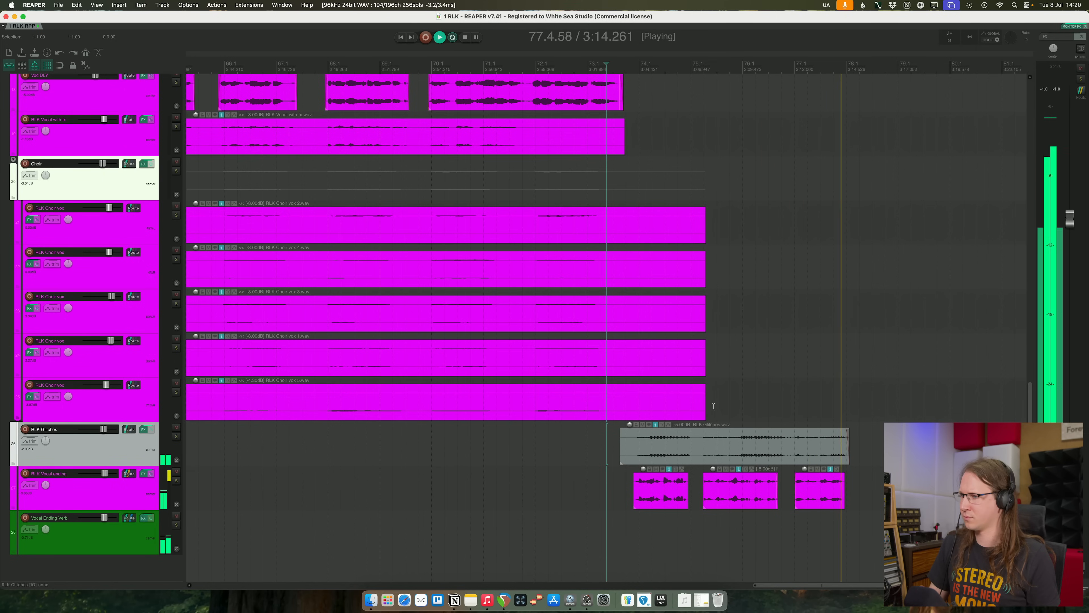
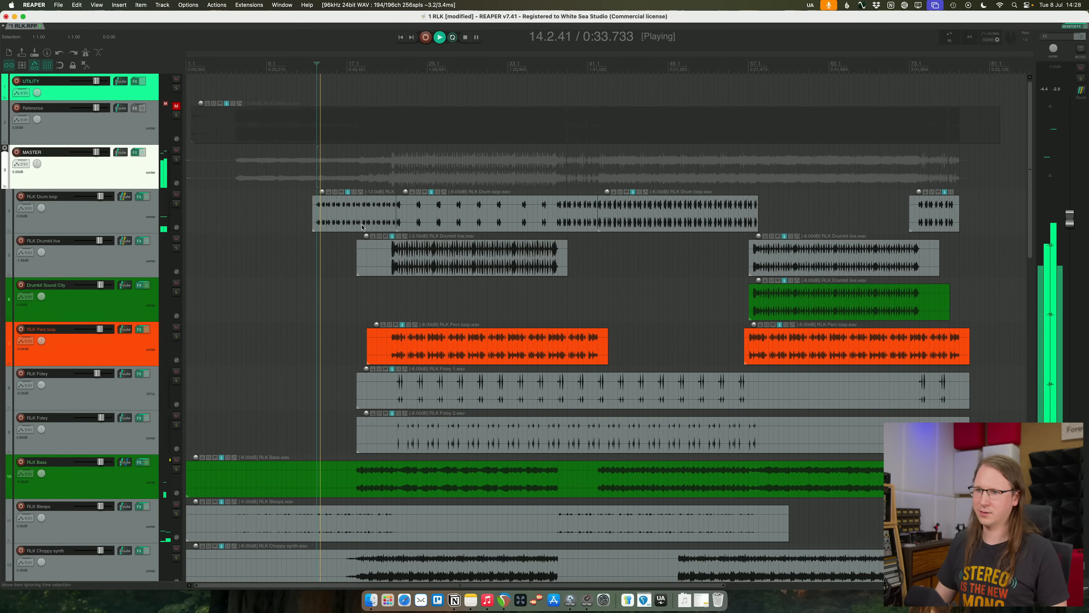
# - Play the song from the bass entry around bar 18 and from bar 22 to judge the bass against the drums
pyautogui.scroll(3, 362, 227)
pyautogui.moveTo(459, 195); pyautogui.dragTo(456, 174)
pyautogui.press('space')
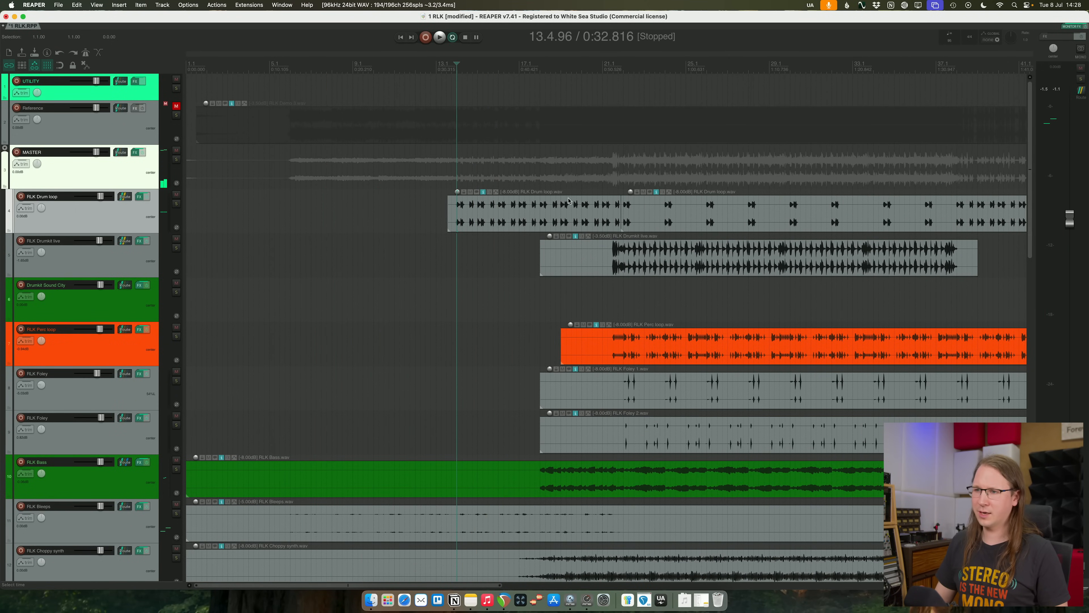
pyautogui.scroll(-2, 470, 296)
pyautogui.scroll(-1, 392, 297)
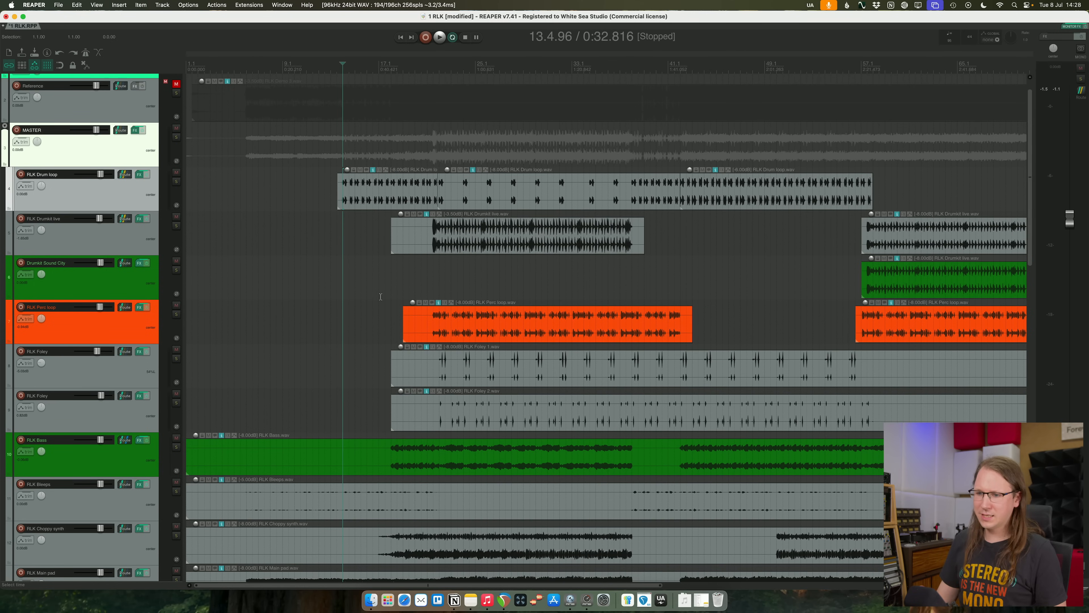
pyautogui.click(393, 449)
pyautogui.scroll(-2, 394, 466)
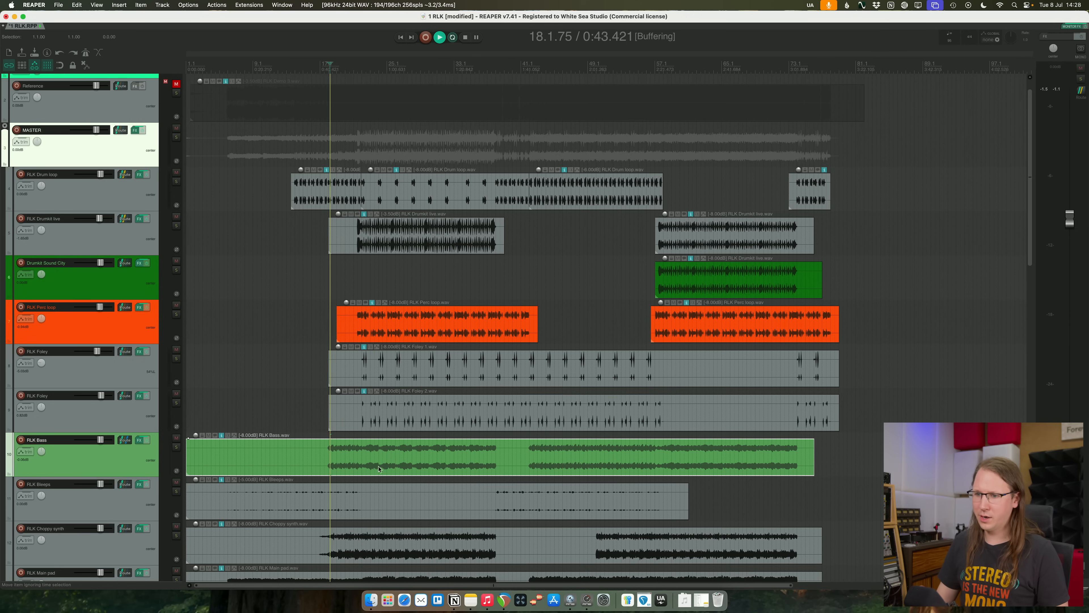
pyautogui.press('space')
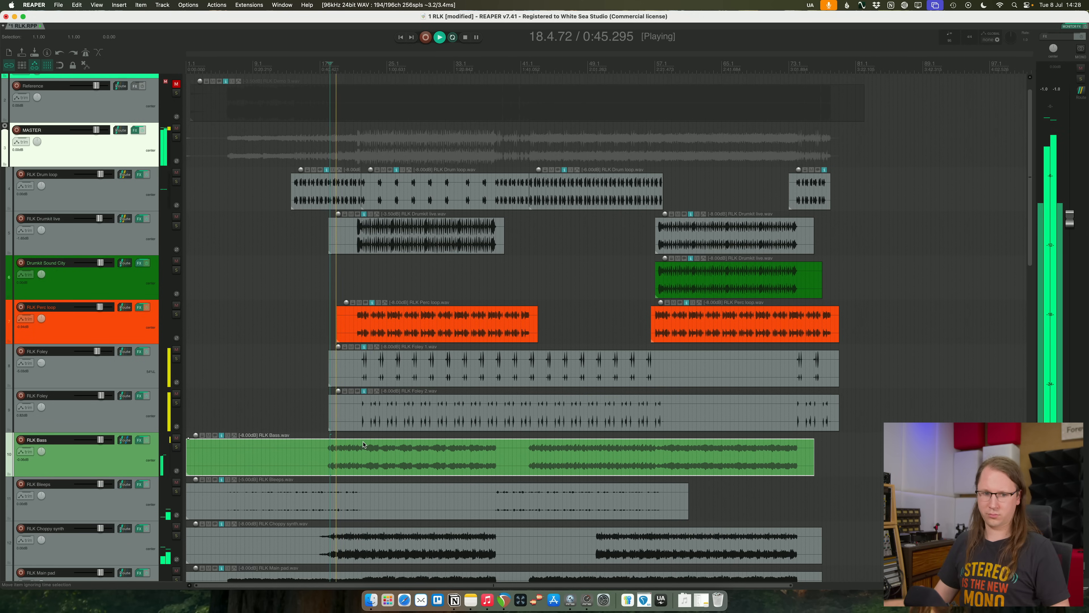
pyautogui.press('space')
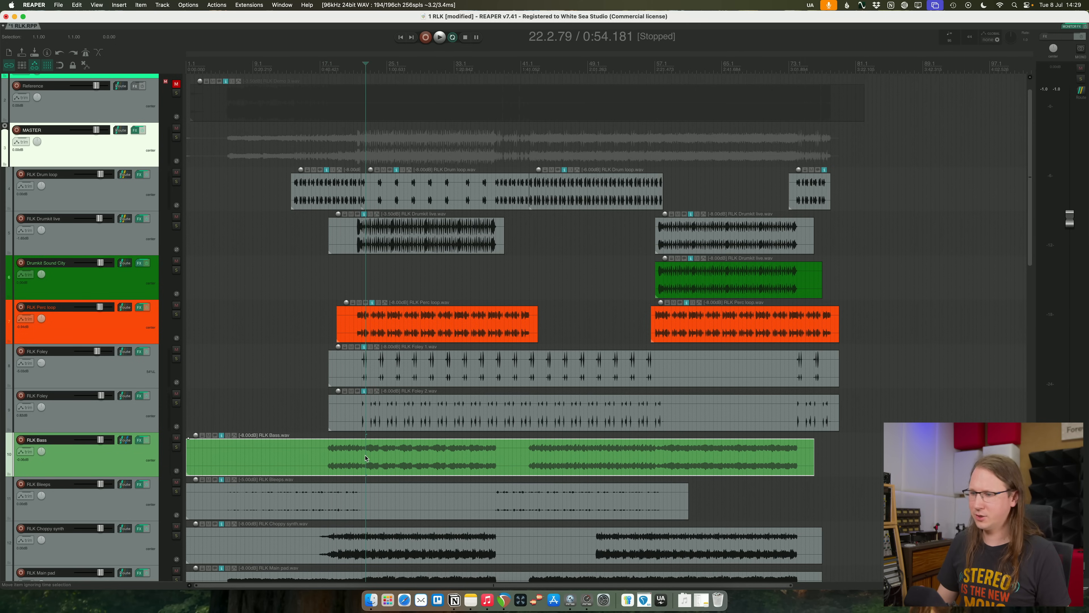
pyautogui.press('space')
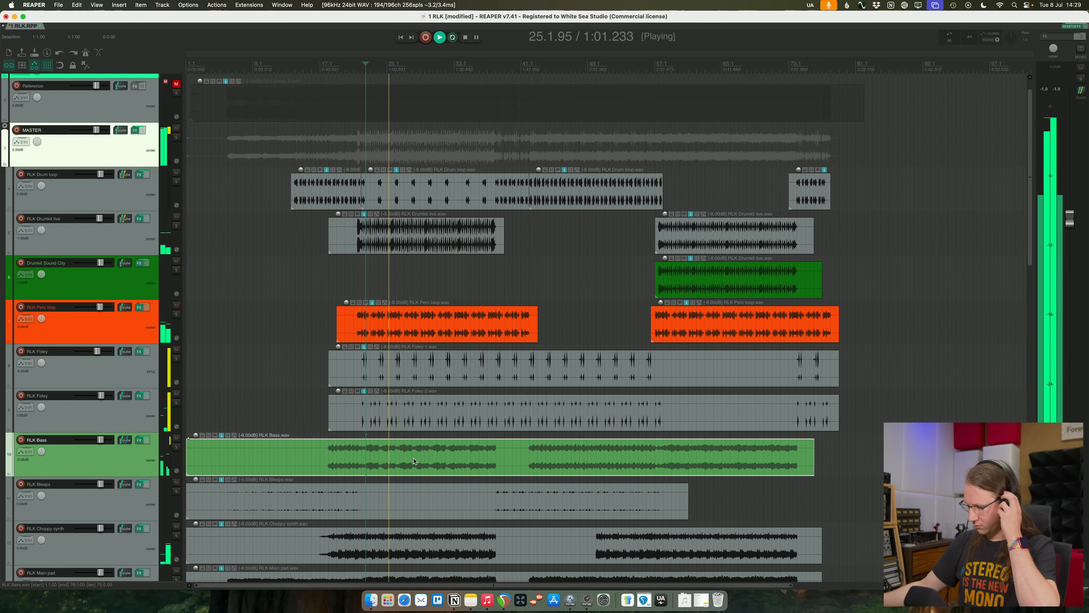
pyautogui.press('space')
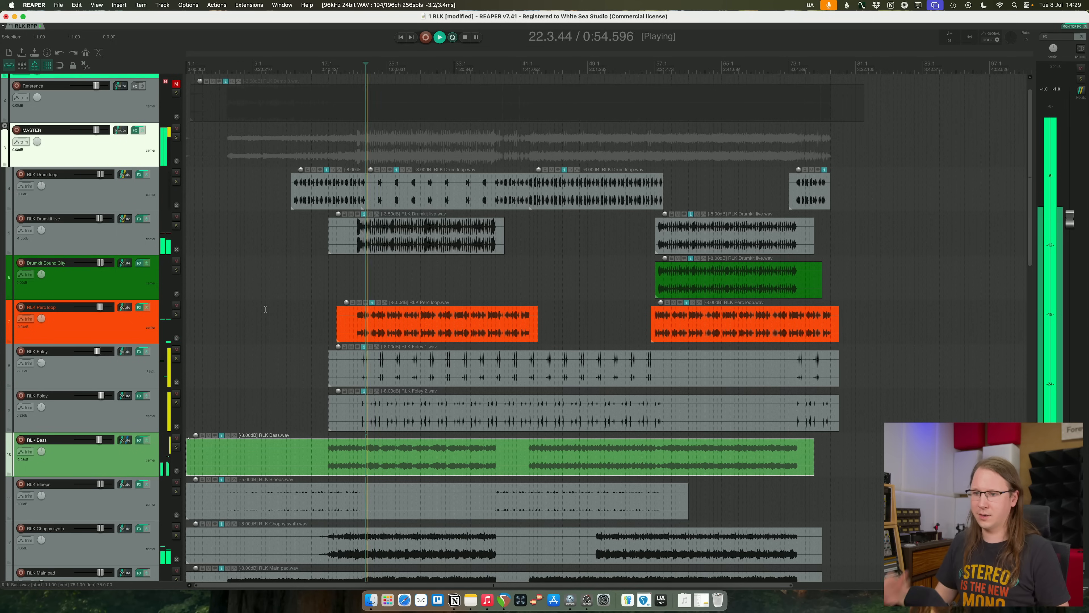
# - In RLK Bass's Pro-MB, clear the solo on Band 1, lower its level to about +2 dB and close the effects window
pyautogui.click(276, 402)
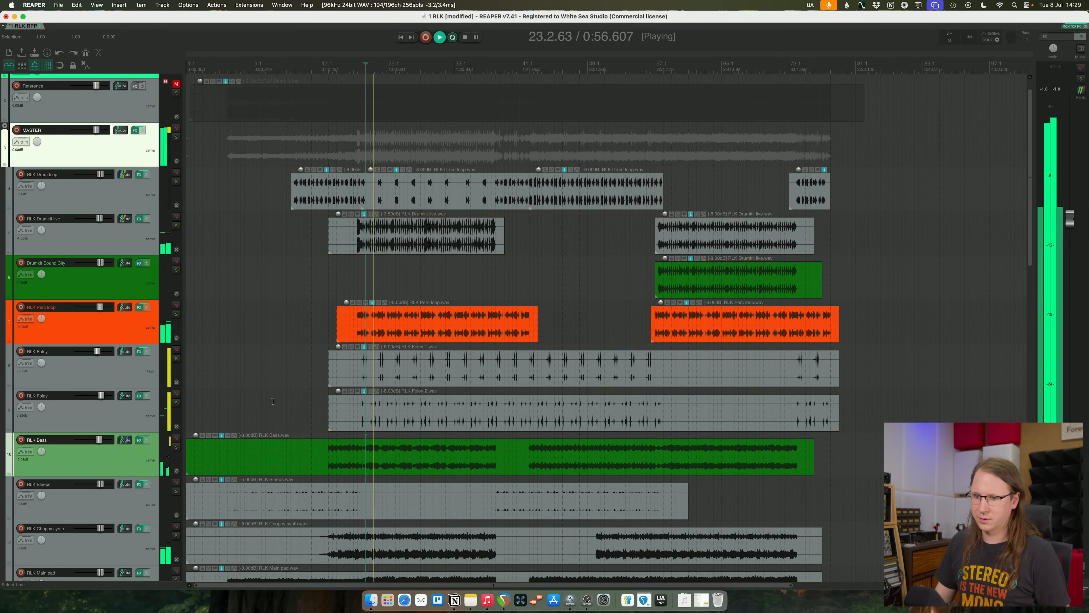
pyautogui.scroll(-3, 275, 402)
pyautogui.scroll(-2, 274, 404)
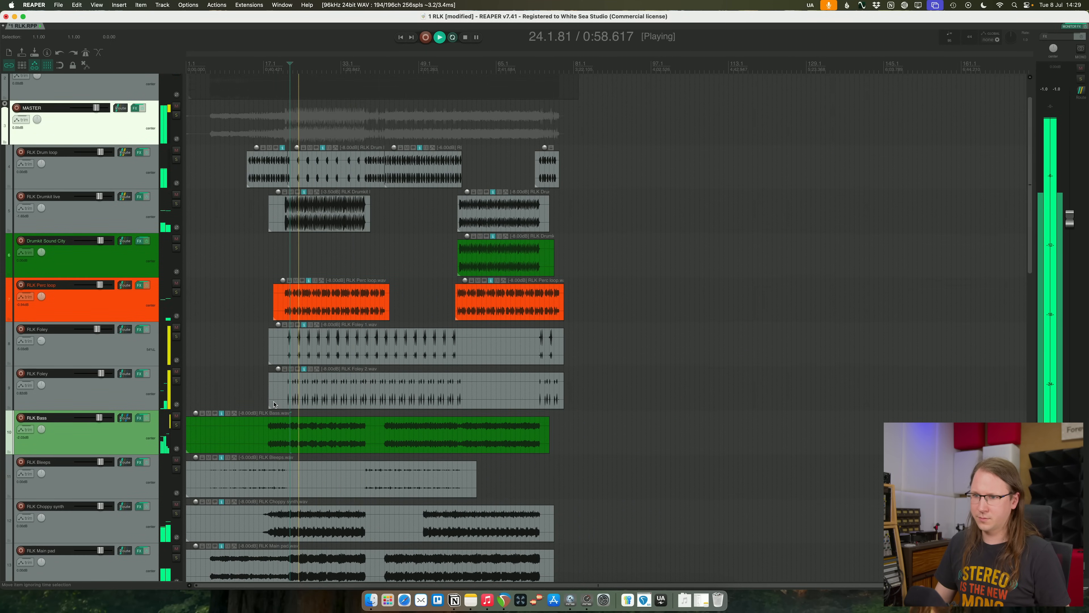
pyautogui.press('f')
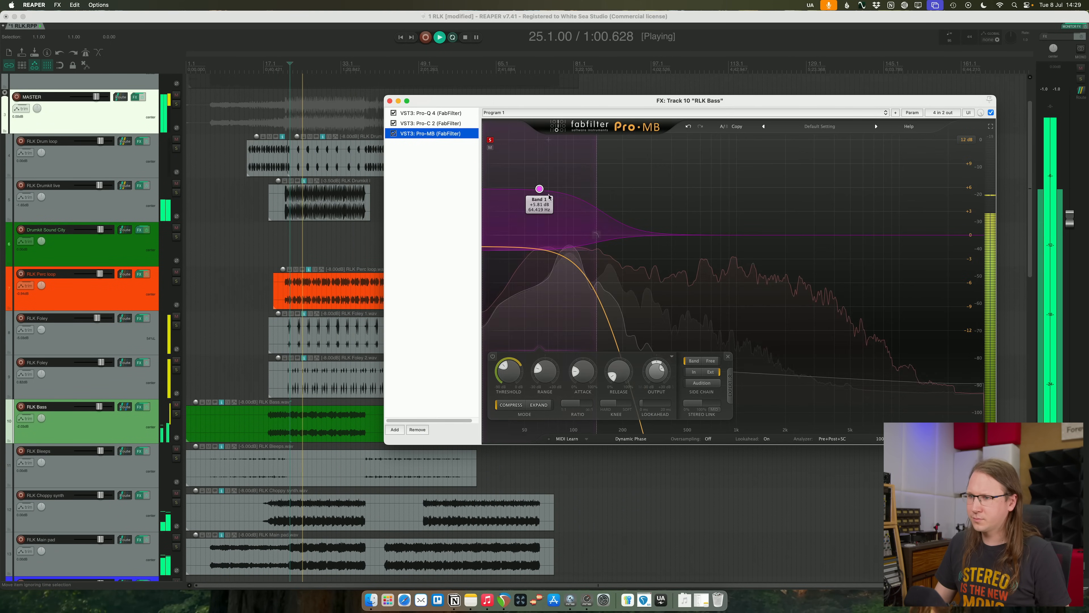
pyautogui.moveTo(545, 190); pyautogui.dragTo(544, 206)
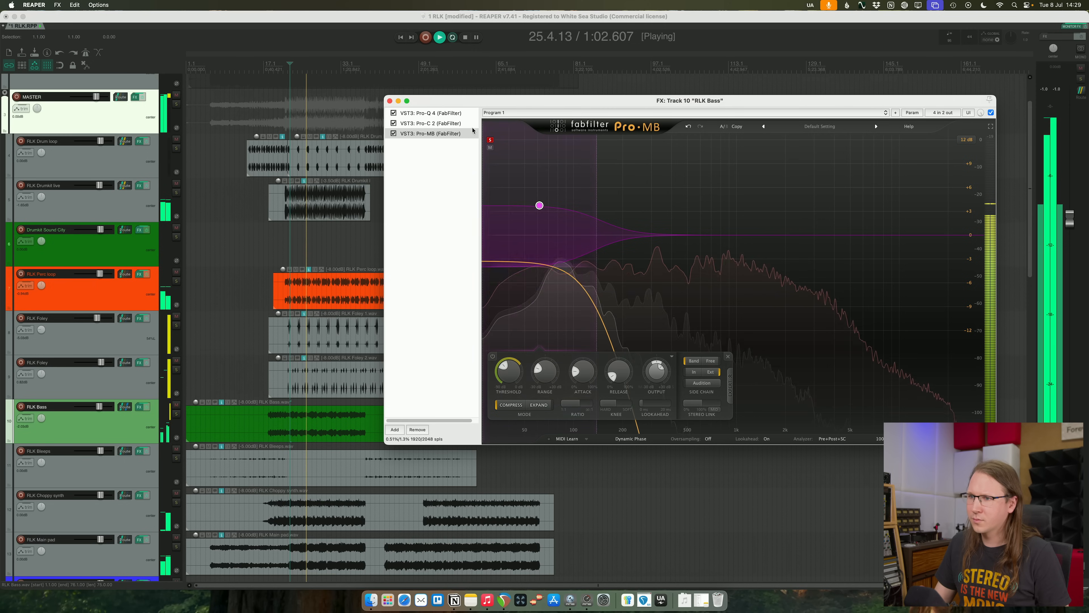
pyautogui.press('space')
pyautogui.click(490, 140)
pyautogui.press('space')
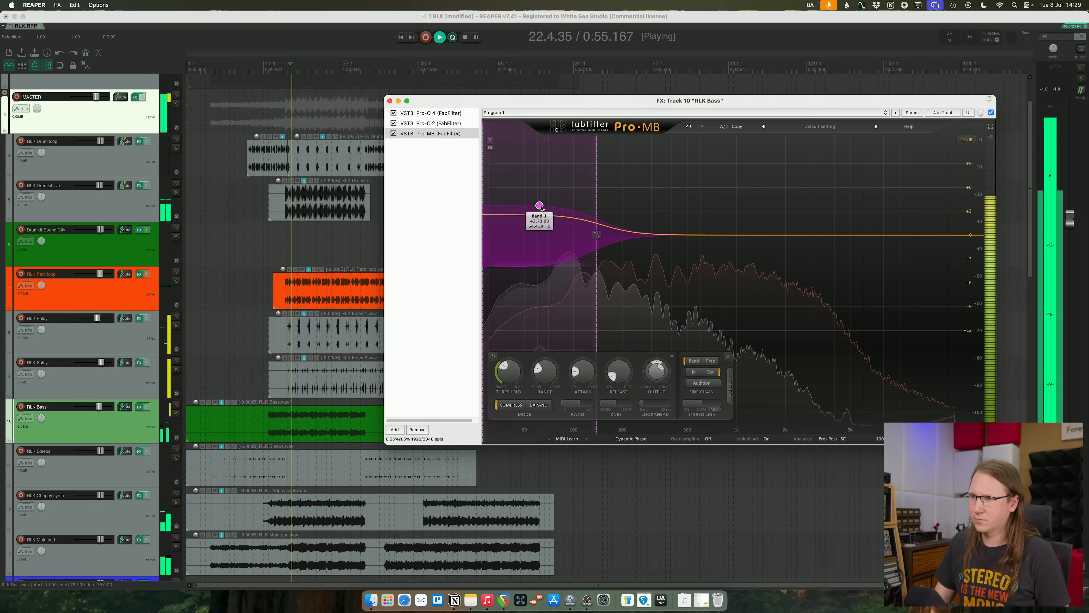
pyautogui.moveTo(539, 206); pyautogui.dragTo(540, 209)
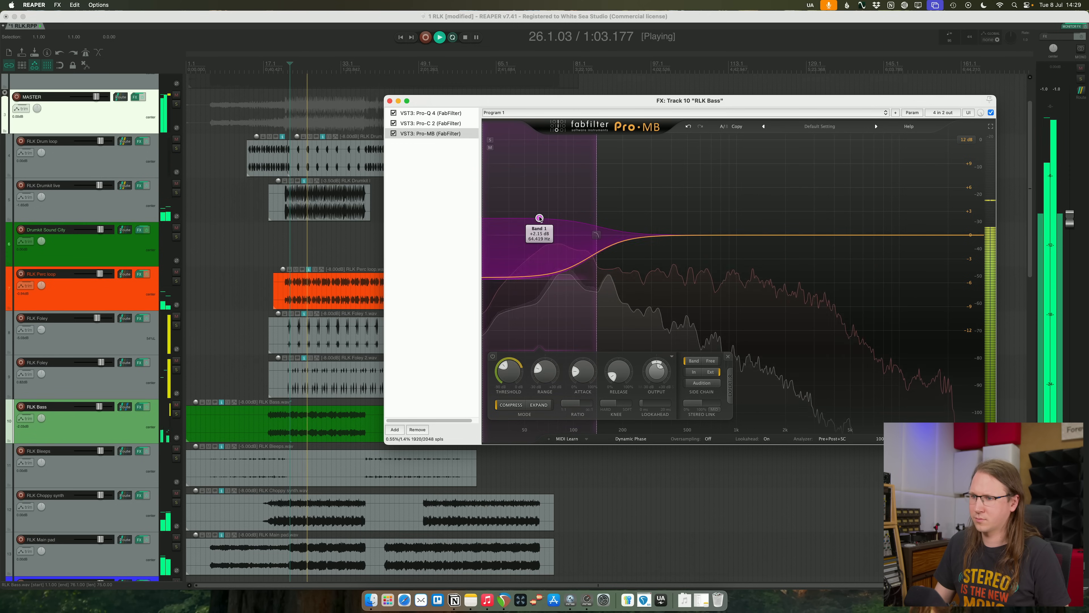
pyautogui.click(177, 415)
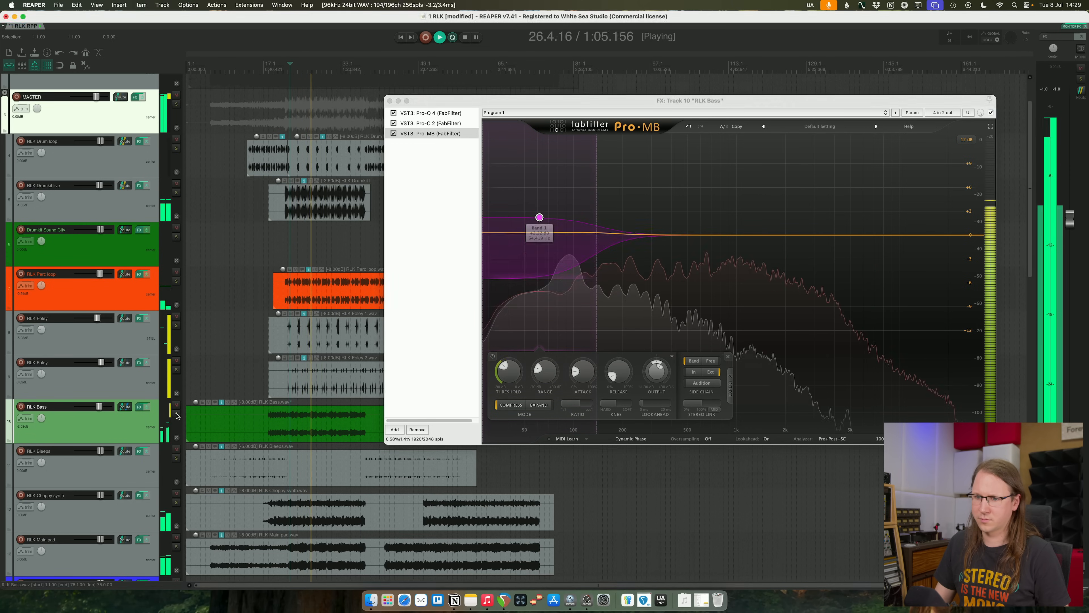
pyautogui.click(390, 108)
pyautogui.click(390, 100)
# - Replay the song from around bar 18 to check the bass level together with the synth and vocal tracks
pyautogui.click(269, 64)
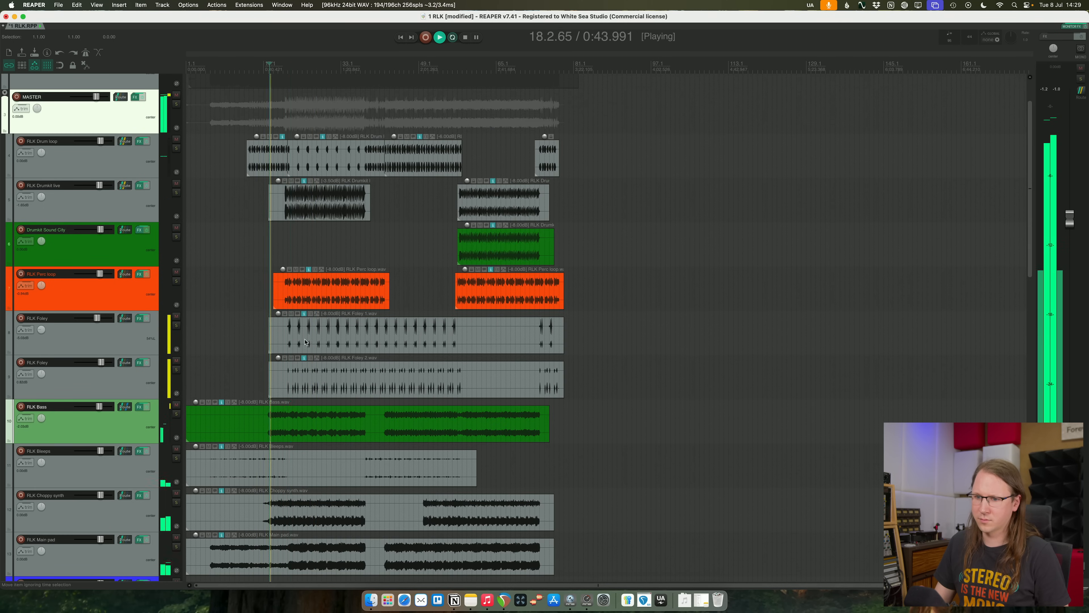
pyautogui.scroll(-8, 292, 371)
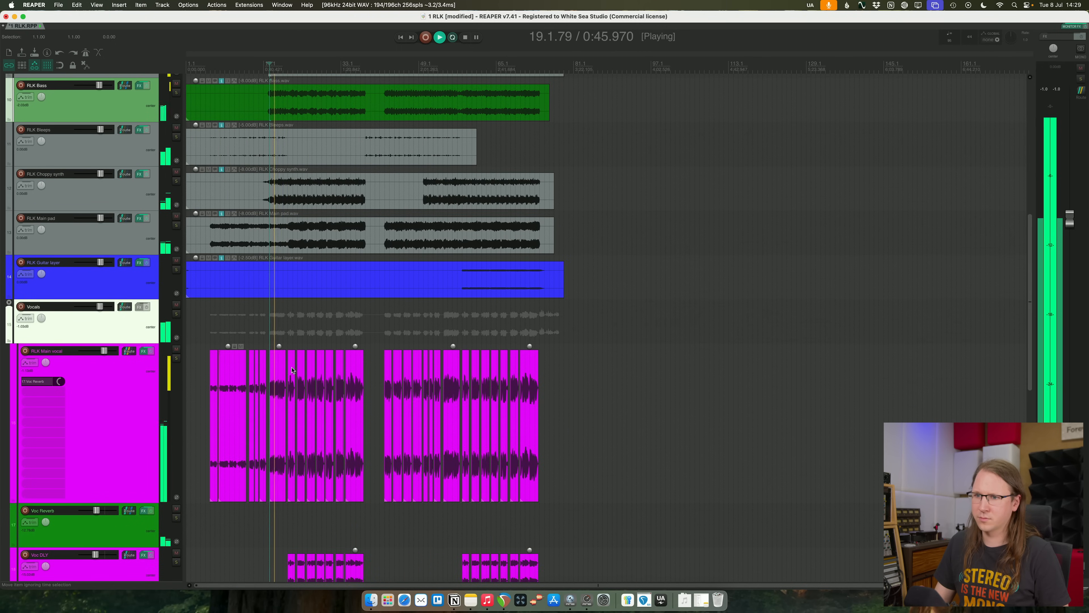
pyautogui.scroll(4, 292, 371)
pyautogui.scroll(-4, 553, 384)
pyautogui.press('space')
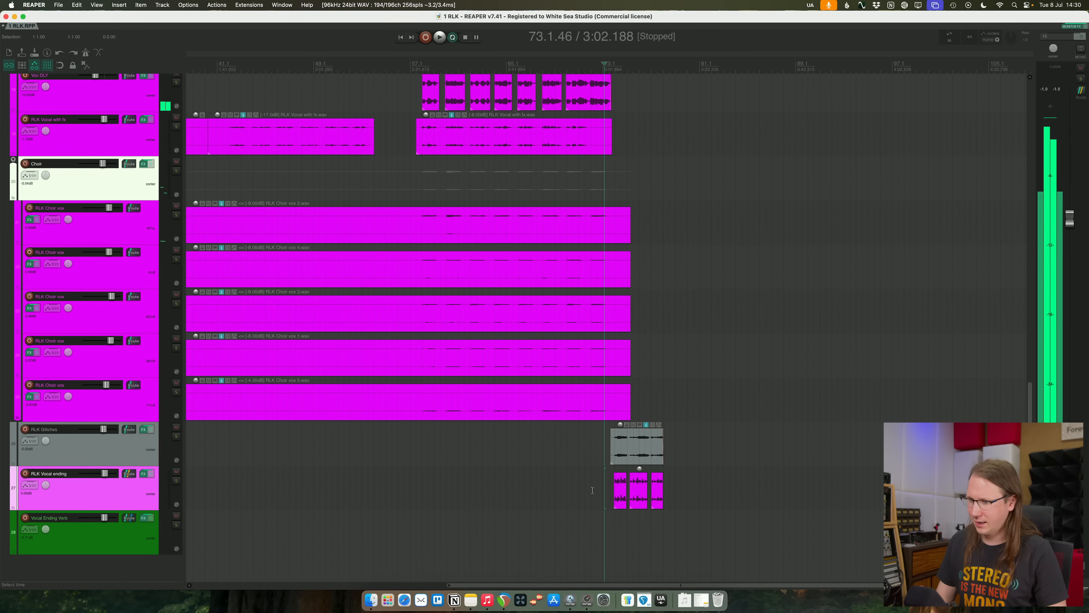
# - Replay the song's ending and lower the volumes of the Vocal Ending Verb and RLK Vocal ending tracks slightly
pyautogui.scroll(6, 593, 490)
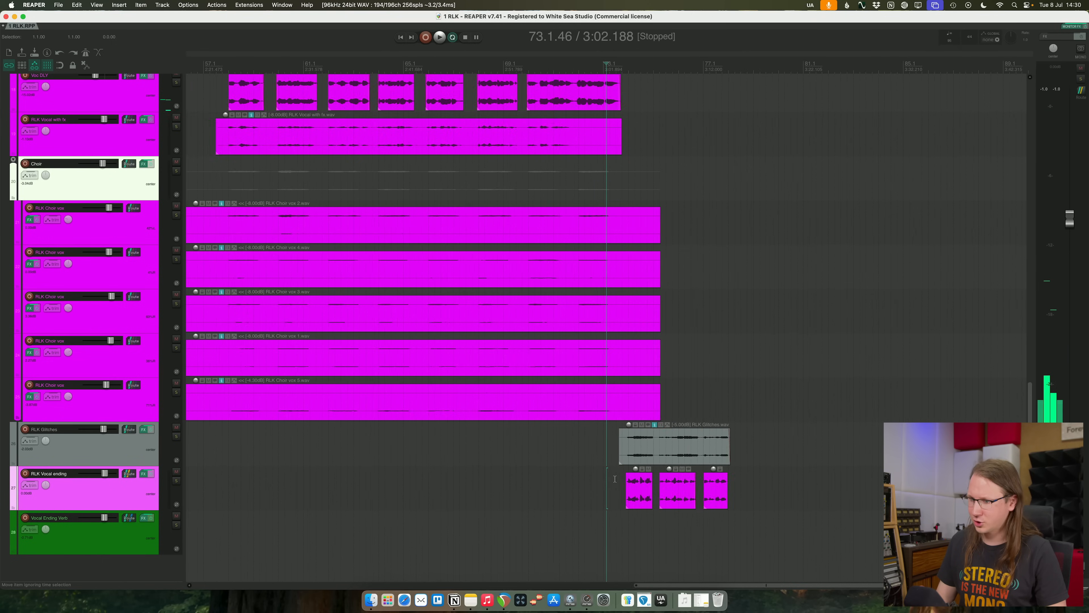
pyautogui.press('space')
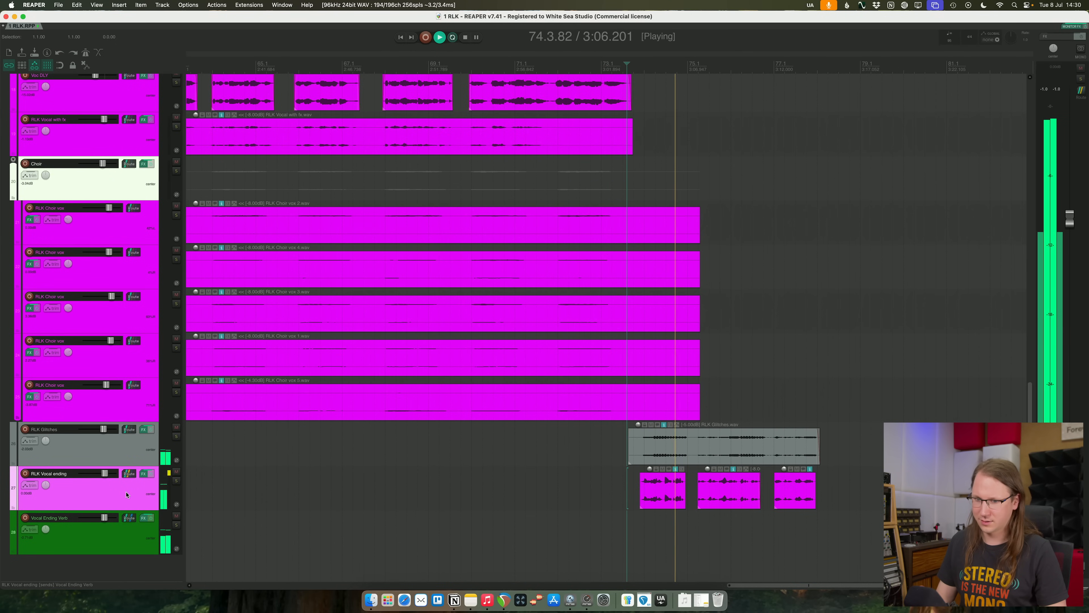
pyautogui.click(131, 534)
pyautogui.moveTo(103, 517); pyautogui.dragTo(101, 518)
pyautogui.click(112, 498)
pyautogui.keyDown('shift'); pyautogui.click(120, 544); pyautogui.keyUp('shift')
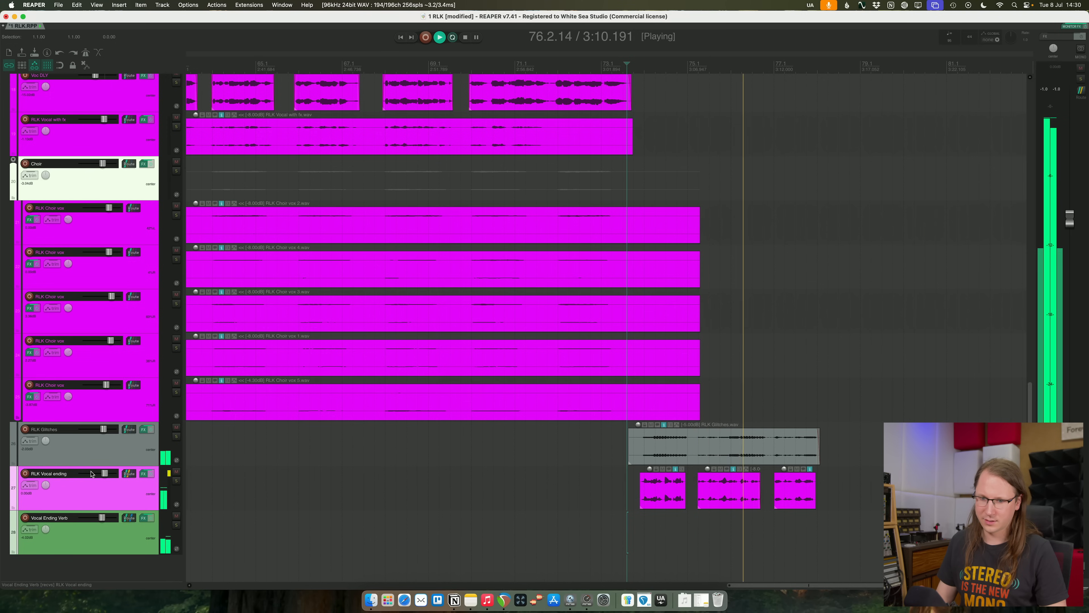
pyautogui.moveTo(104, 474); pyautogui.dragTo(104, 473)
pyautogui.click(149, 480)
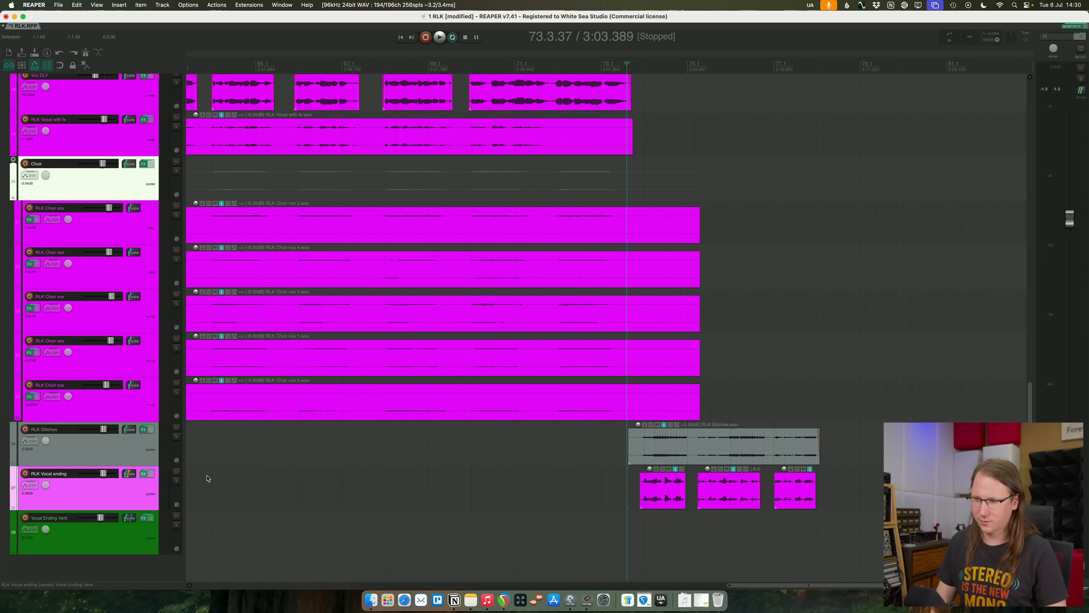
# - Open RLK Vocal ending's effects chain, solo the track and play a time selection spanning its three items
pyautogui.click(151, 474)
pyautogui.click(177, 480)
pyautogui.moveTo(628, 484); pyautogui.dragTo(823, 489)
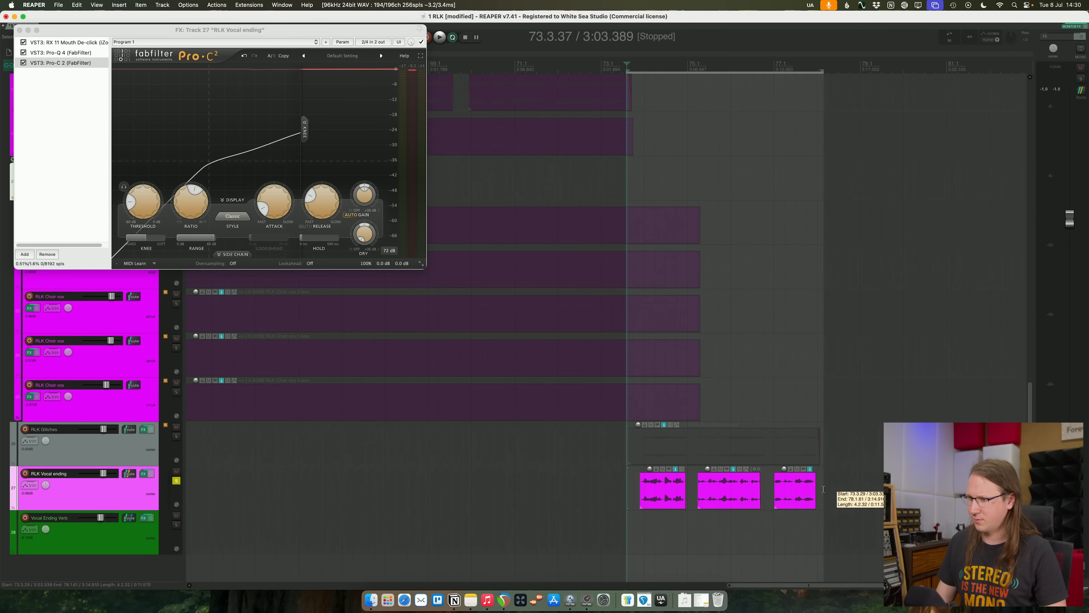
pyautogui.press('space')
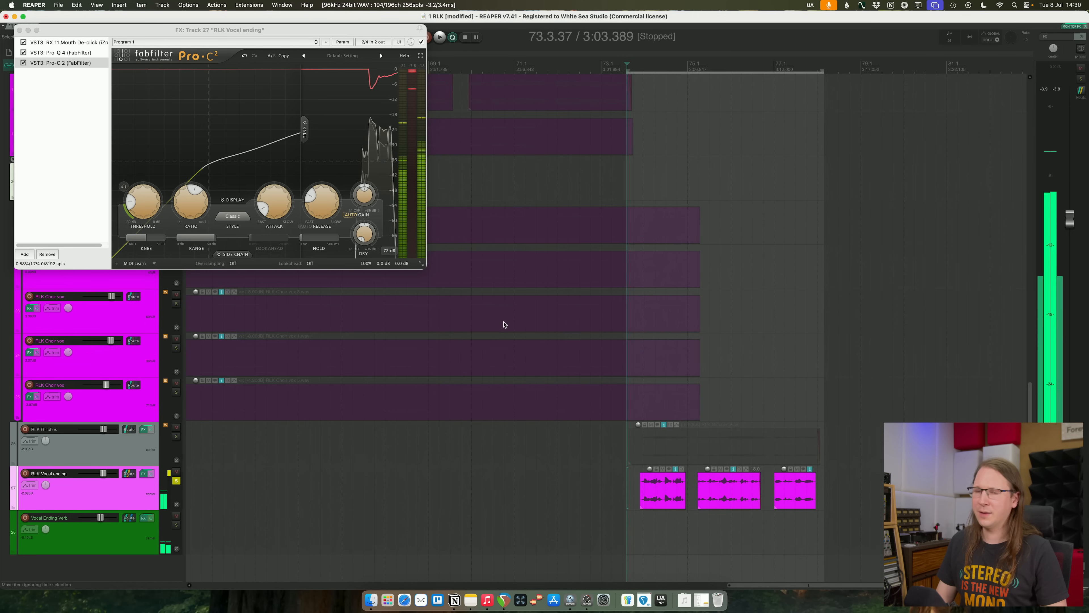
# - In RLK Vocal ending's Pro-Q 4, set the low-mid cut to about -3.5 dB at 297 Hz and make the green upper-mid band's cut shallower
pyautogui.moveTo(198, 32); pyautogui.dragTo(368, 154)
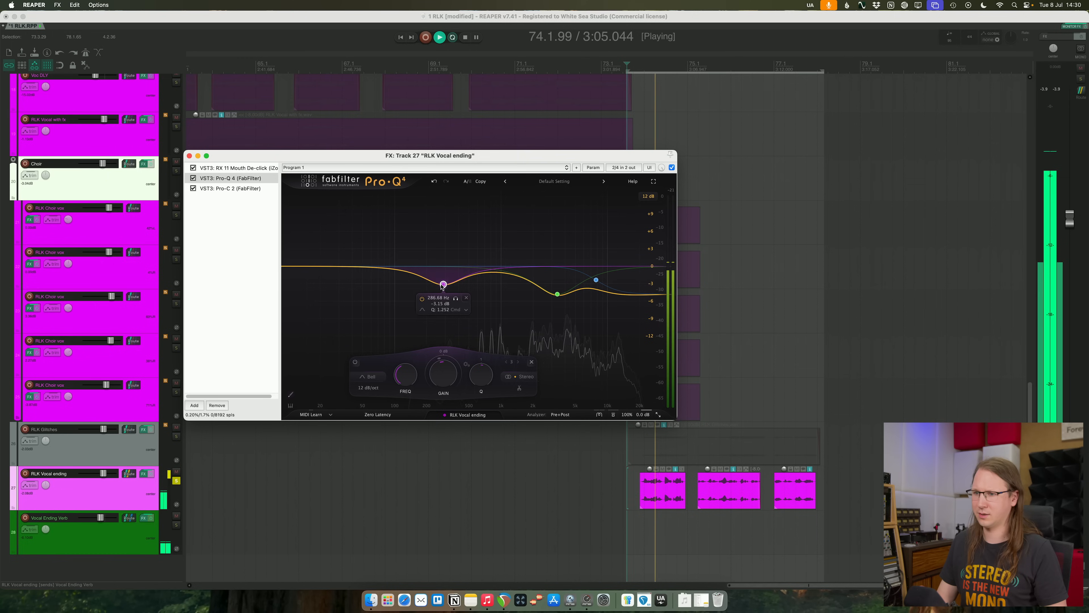
pyautogui.moveTo(443, 287)
pyautogui.mouseDown()
pyautogui.moveTo(444, 309)
pyautogui.moveTo(446, 289)
pyautogui.mouseUp()
pyautogui.moveTo(558, 294); pyautogui.dragTo(556, 285)
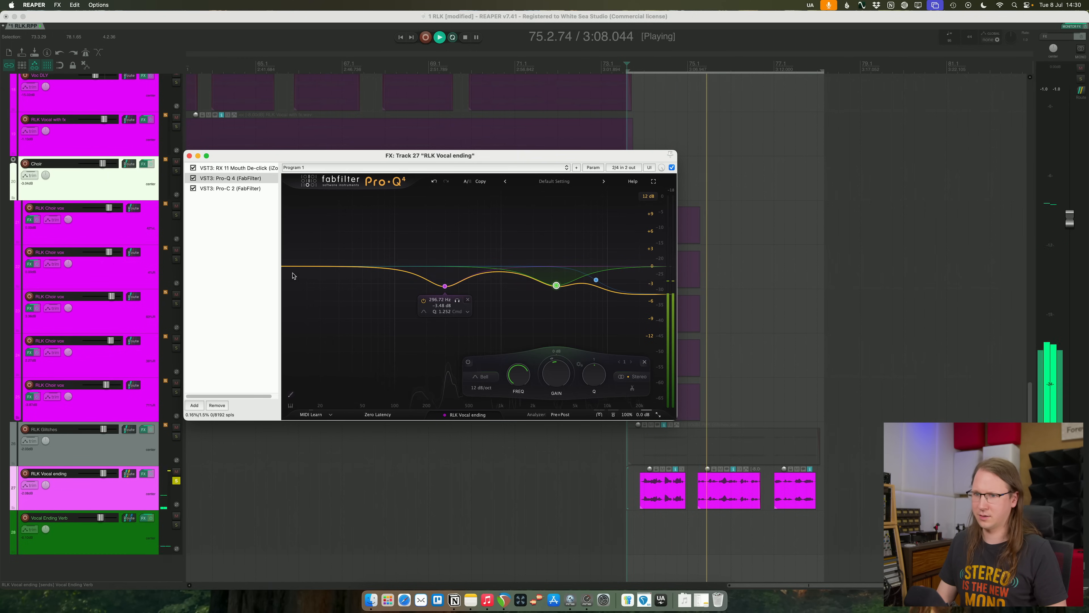
# - Add smartDeess to RLK Vocal ending, place it directly after RX 11 Mouth De-click and analyze the voice
pyautogui.click(208, 392)
pyautogui.press('space')
pyautogui.doubleClick(207, 393)
pyautogui.write('dees')
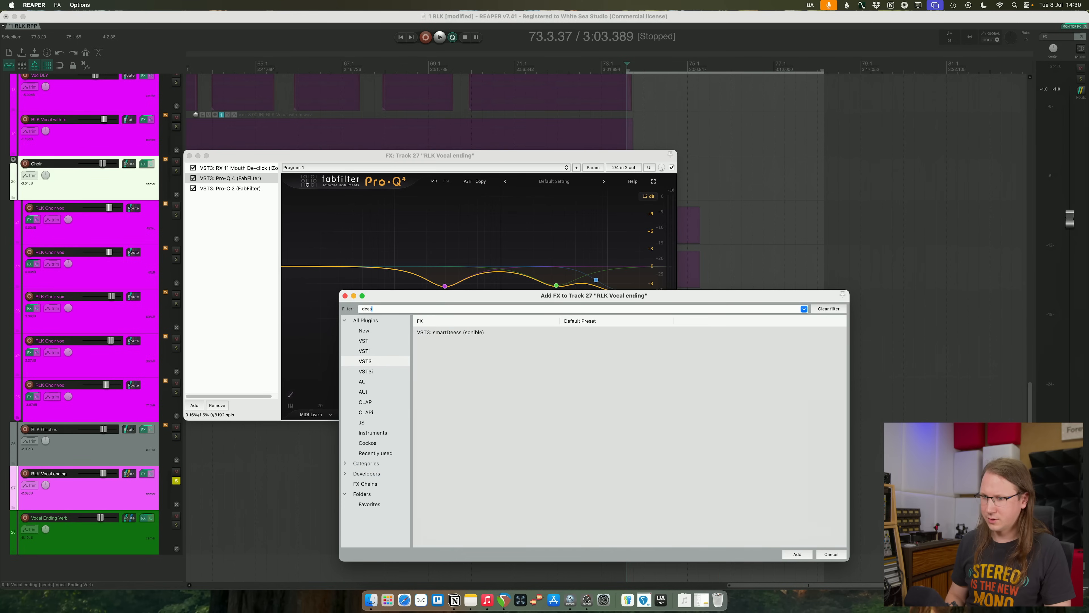
pyautogui.press('Return')
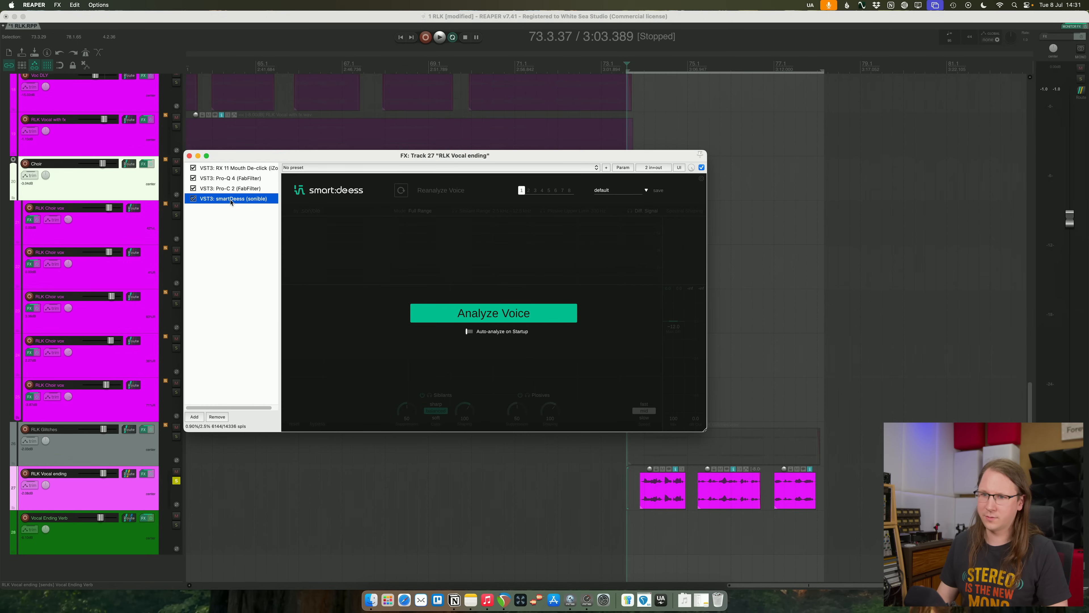
pyautogui.moveTo(247, 172); pyautogui.dragTo(250, 182)
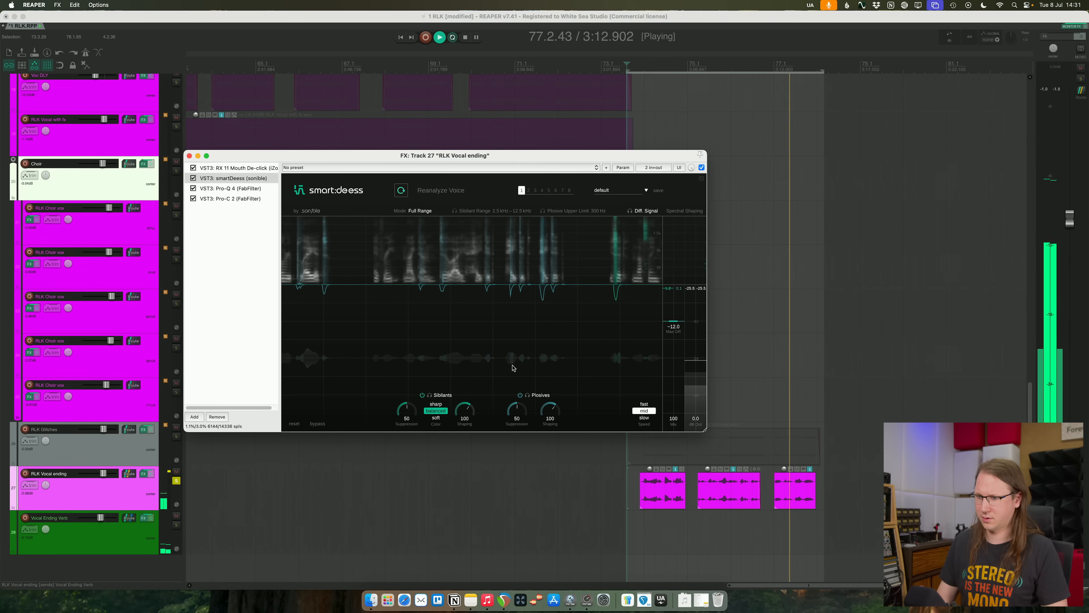
# - Set smartDeess's sibilants suppression to 61, close the effects window, and clear RLK Vocal ending's solo and the time selection
pyautogui.moveTo(406, 410); pyautogui.dragTo(406, 401)
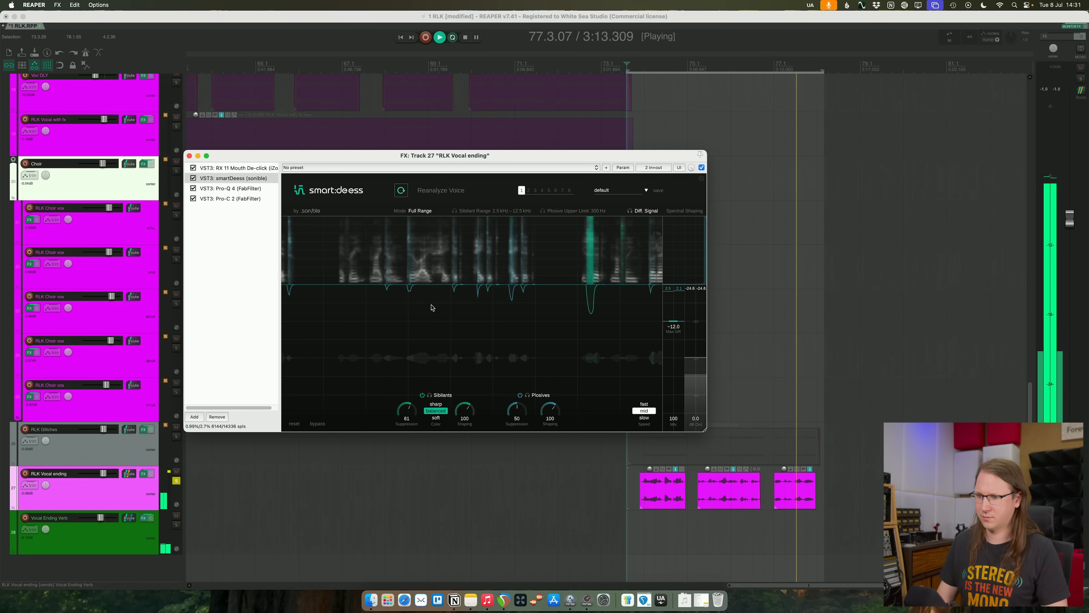
pyautogui.click(189, 156)
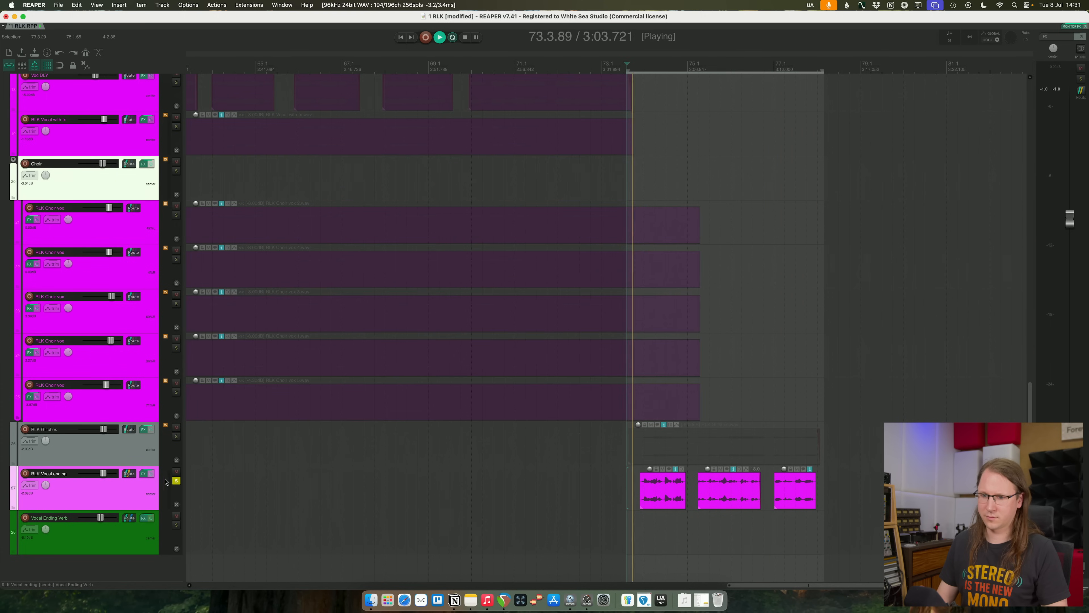
pyautogui.click(176, 480)
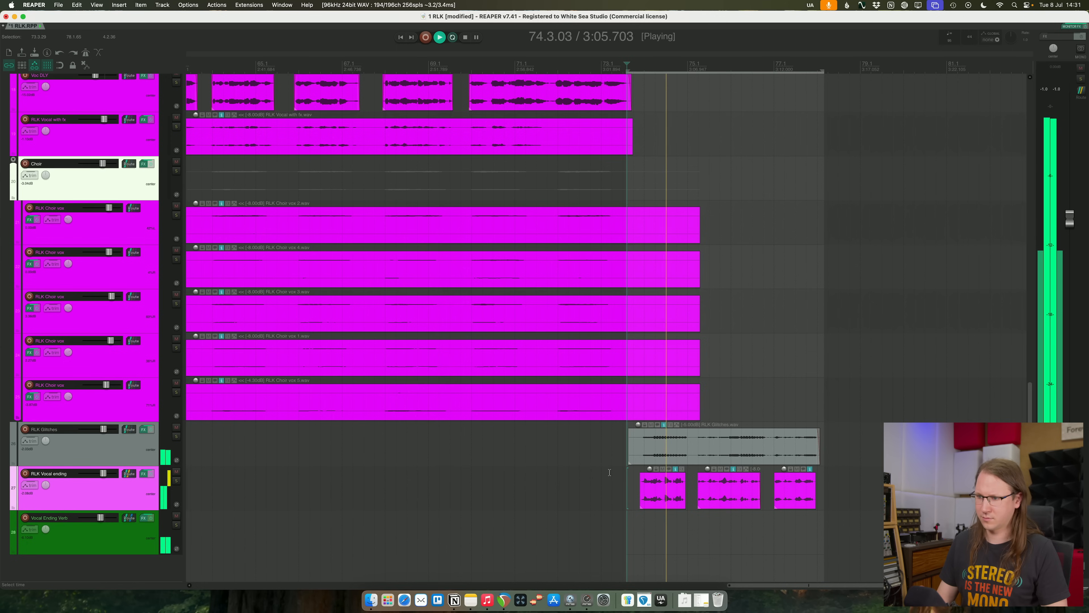
pyautogui.press('space')
pyautogui.press('Escape')
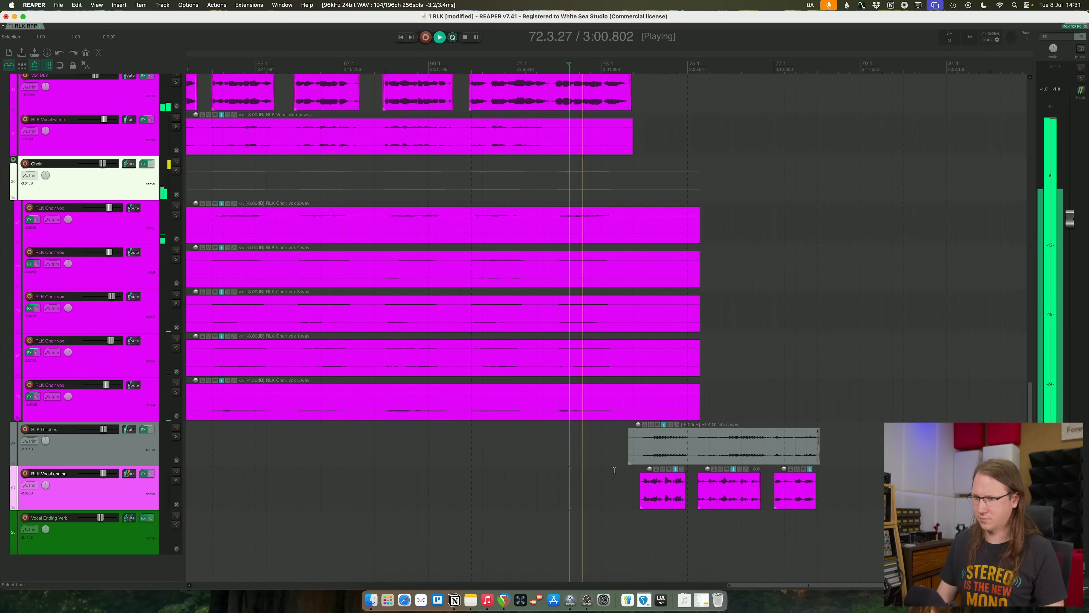
# - In RLK Vocal ending's Pro-Q 4, move the green band to about 3.1 kHz, give it a downward dynamic range, narrow it and reduce its static cut
pyautogui.click(145, 475)
pyautogui.click(230, 188)
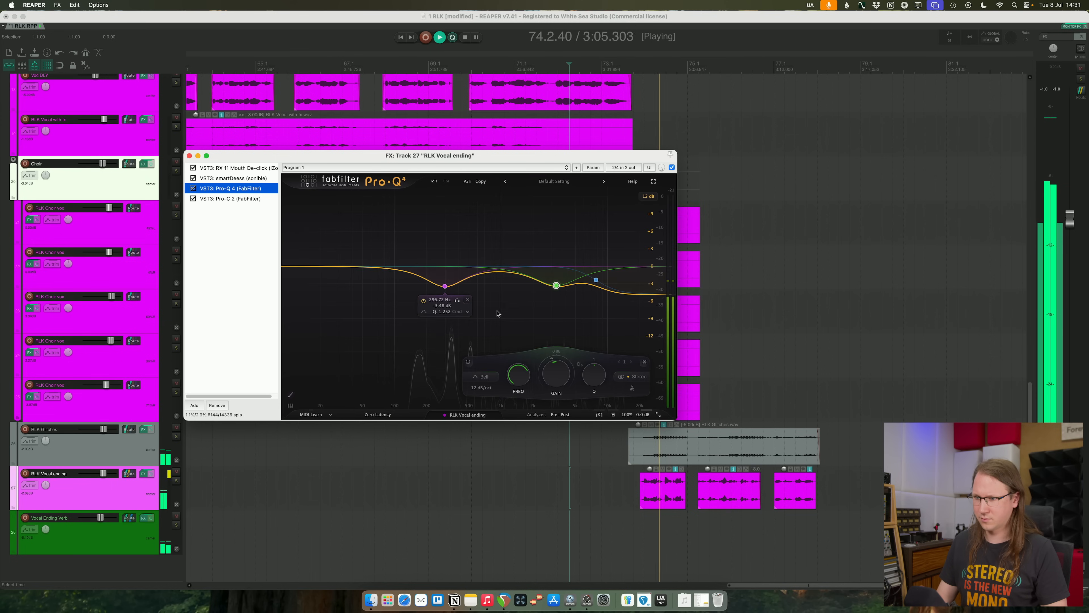
pyautogui.moveTo(558, 285); pyautogui.dragTo(555, 283)
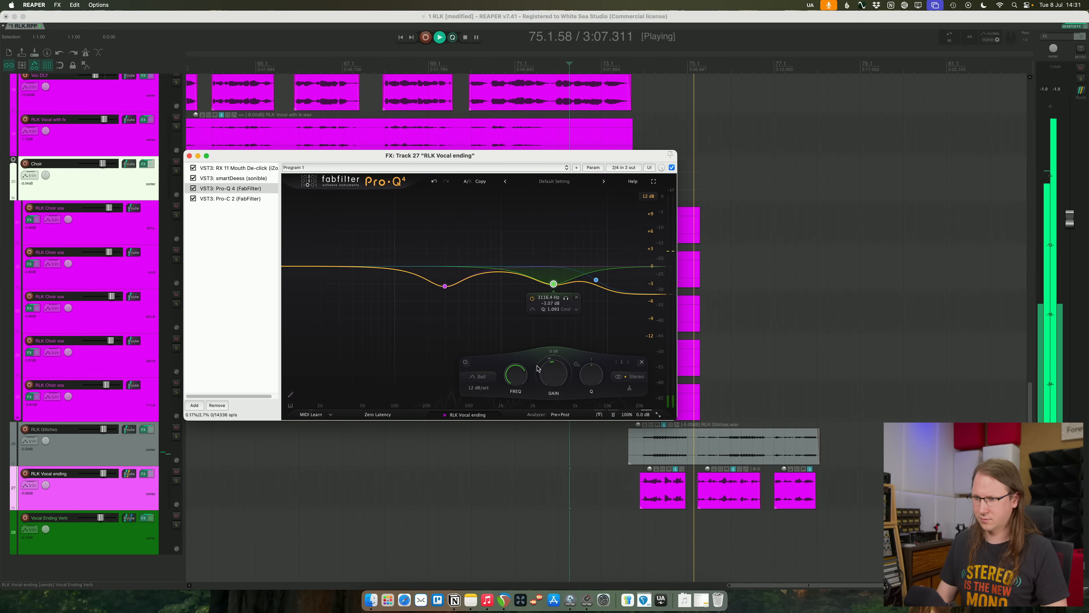
pyautogui.moveTo(538, 365); pyautogui.dragTo(535, 399)
pyautogui.moveTo(584, 371); pyautogui.dragTo(580, 351)
pyautogui.moveTo(553, 283)
pyautogui.moveTo(555, 284); pyautogui.dragTo(554, 278)
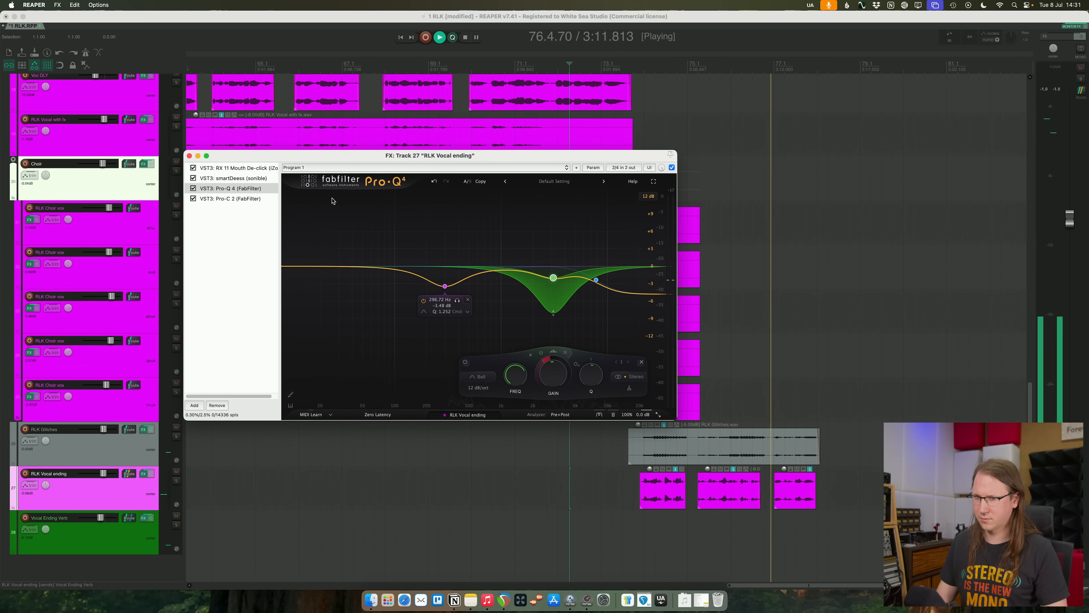
# - Close RLK Vocal ending's effects window and play the song from near its beginning to check the main vocal
pyautogui.click(190, 156)
pyautogui.press('space')
pyautogui.scroll(-3, 435, 440)
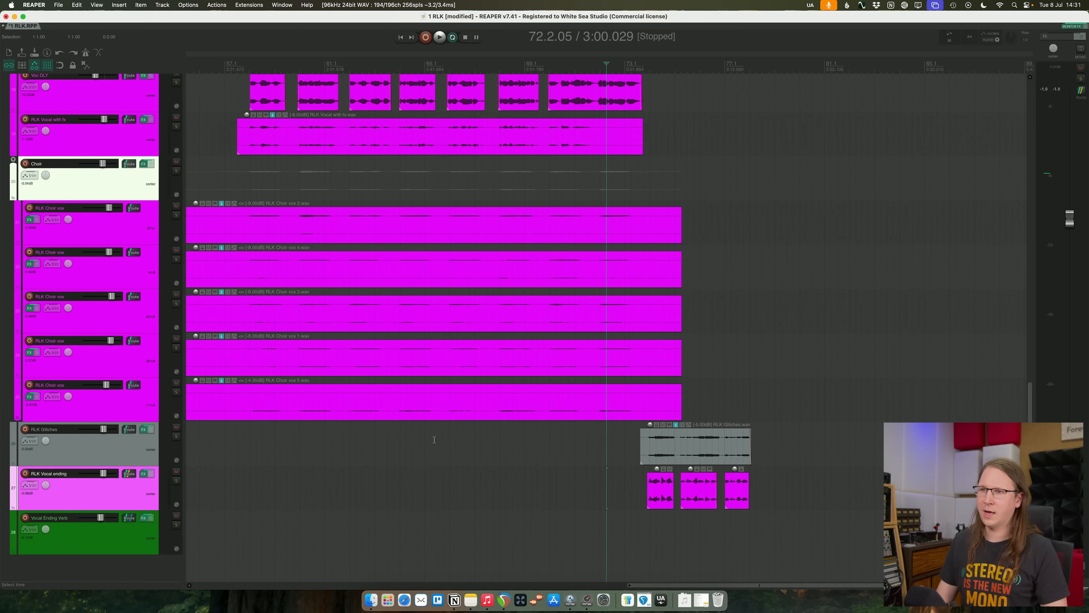
pyautogui.scroll(-8, 435, 439)
pyautogui.scroll(3, 435, 440)
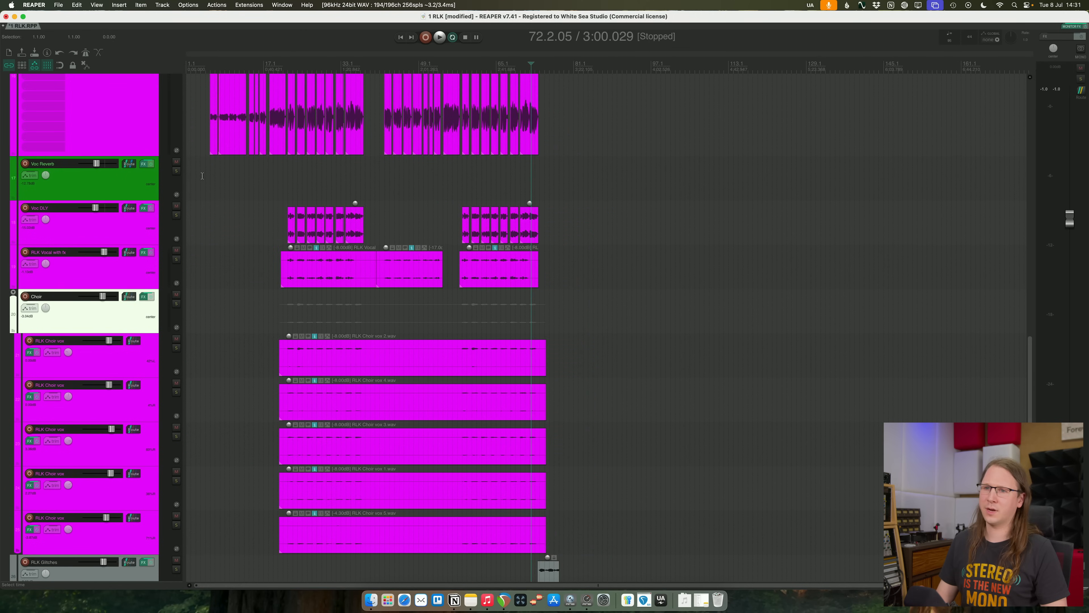
pyautogui.click(202, 176)
pyautogui.press('space')
pyautogui.scroll(5, 314, 394)
pyautogui.scroll(4, 314, 393)
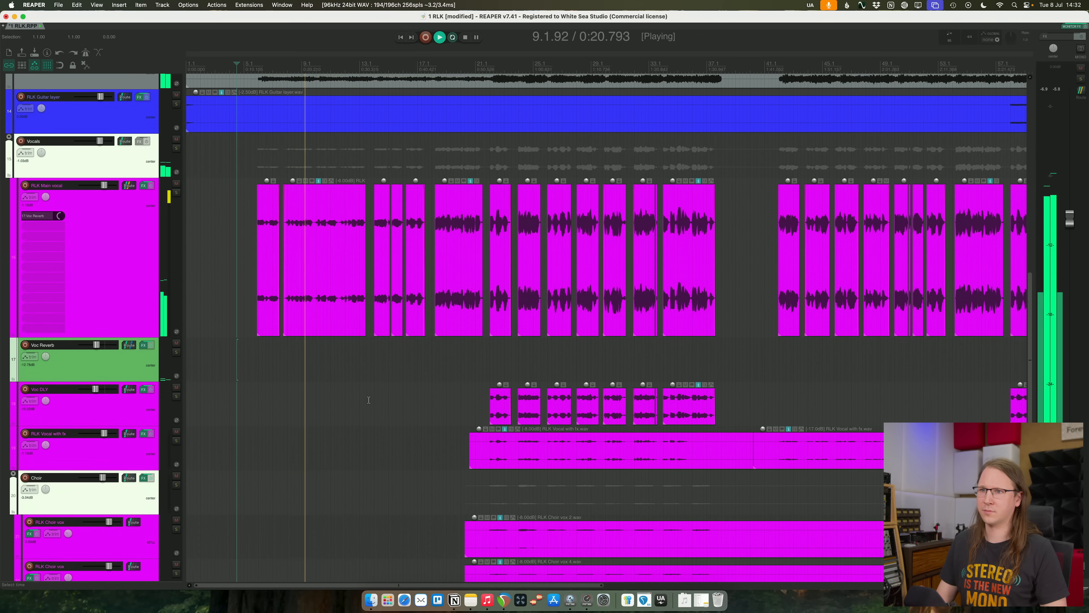
pyautogui.scroll(2, 378, 396)
# - In RLK Main vocal's smartDeess, set the sibilants suppression to 38 and shaping to 84, replay the opening phrase and close the effects window
pyautogui.click(148, 212)
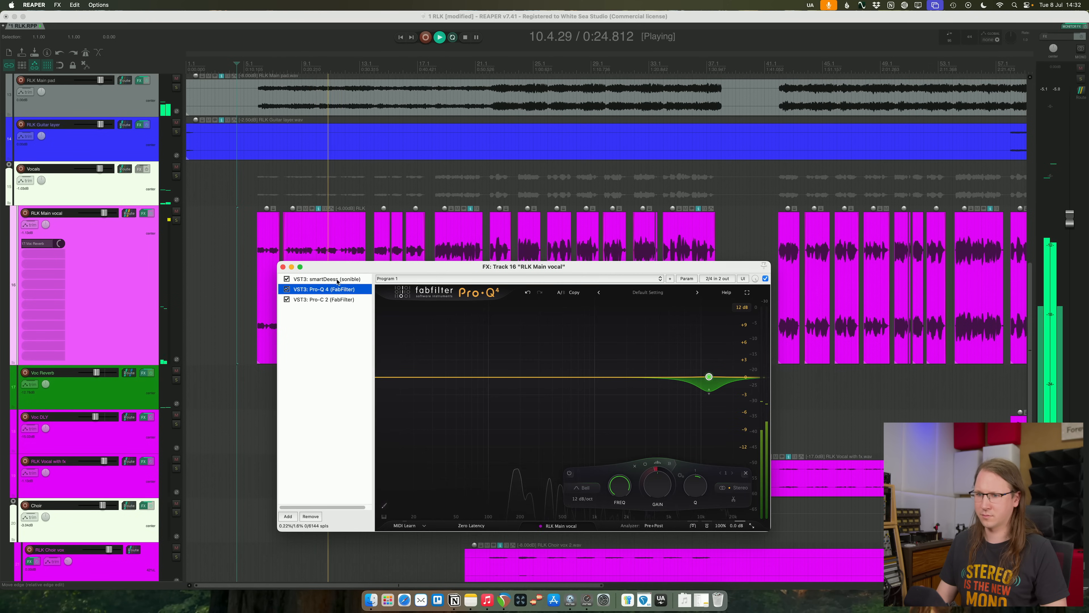
pyautogui.click(337, 279)
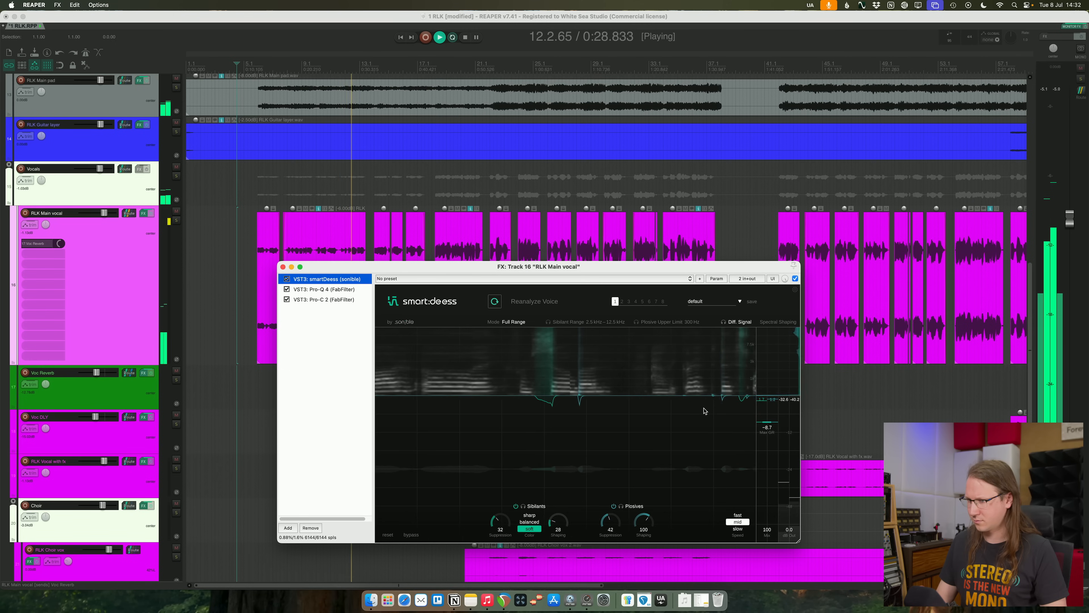
pyautogui.moveTo(556, 526); pyautogui.dragTo(560, 494)
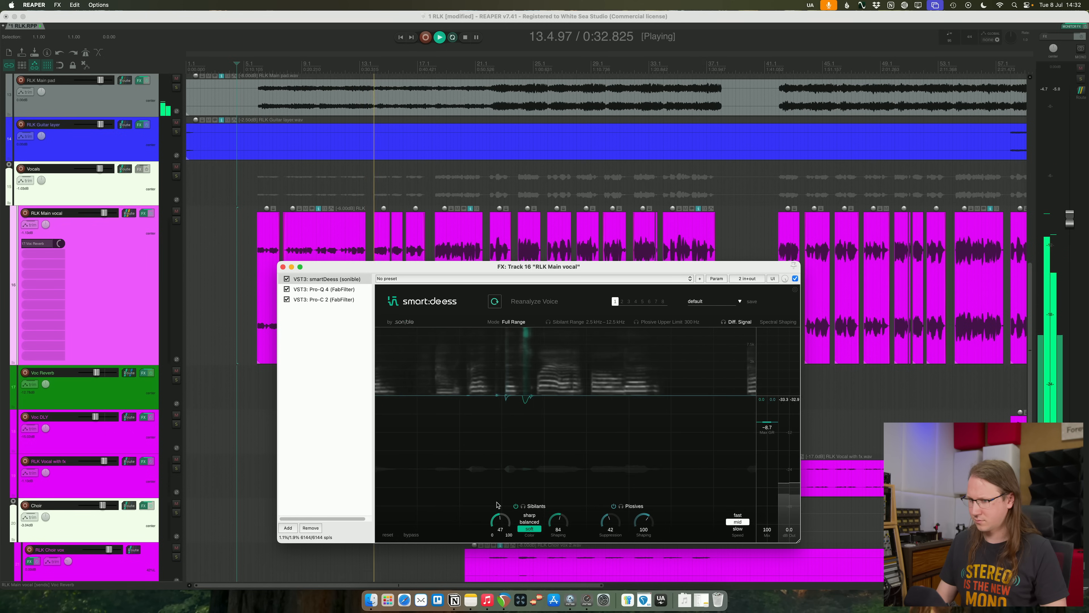
pyautogui.moveTo(494, 509); pyautogui.dragTo(494, 511)
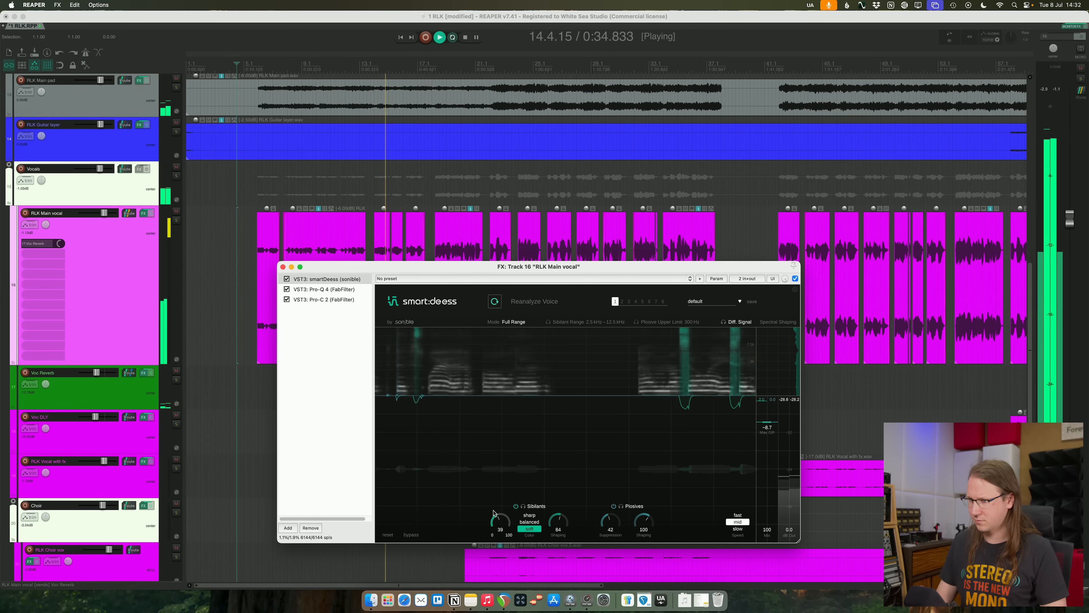
pyautogui.click(260, 65)
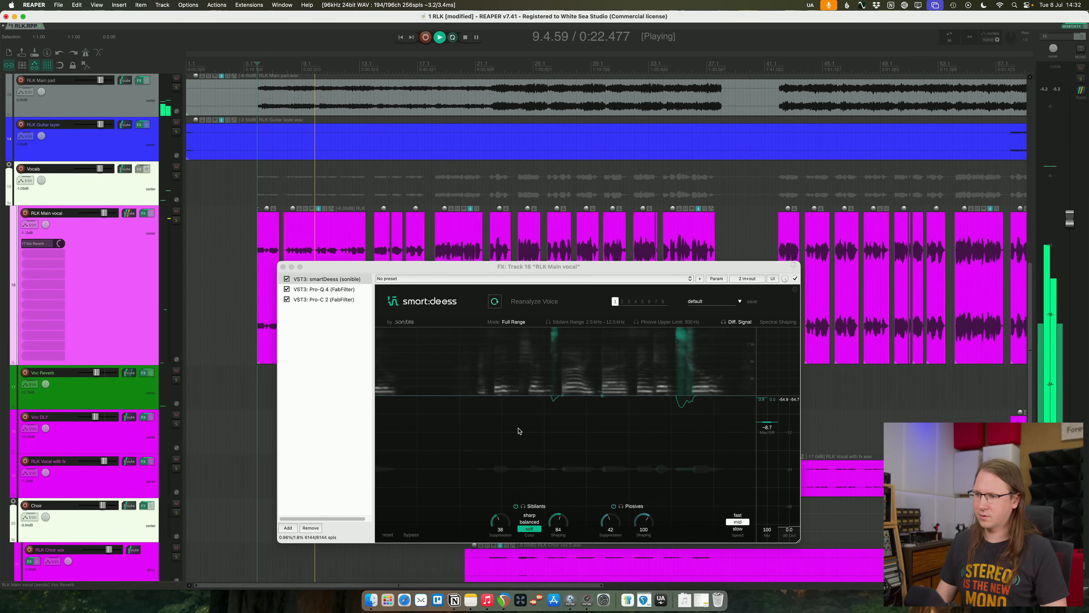
pyautogui.click(283, 268)
# - Split the RLK Main vocal item at 14.4.93, isolating the short sound at the end of the phrase
pyautogui.scroll(5, 573, 394)
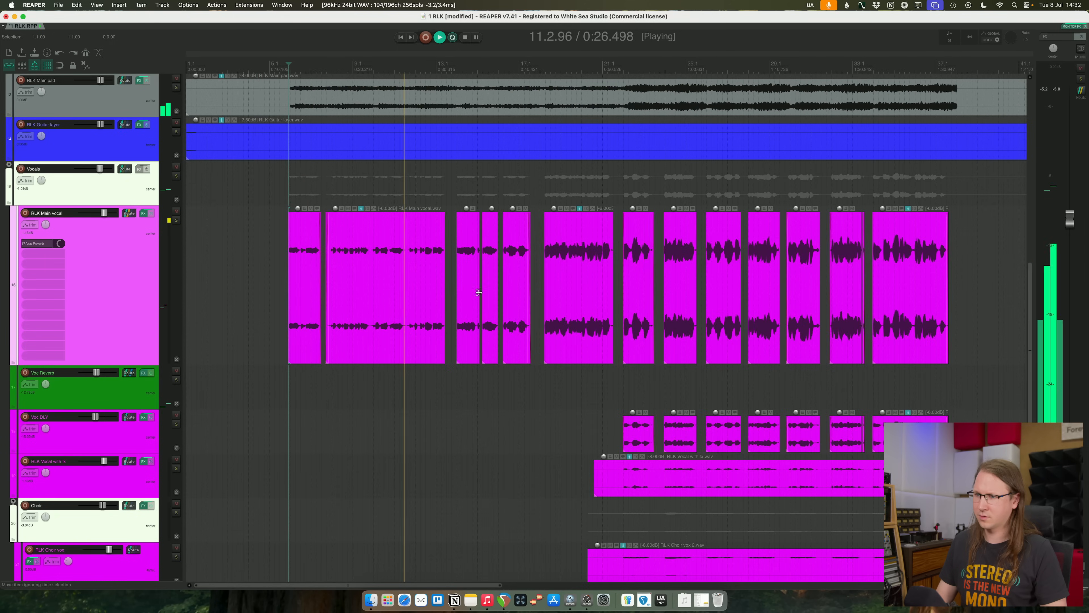
pyautogui.click(573, 394)
pyautogui.scroll(5, 573, 394)
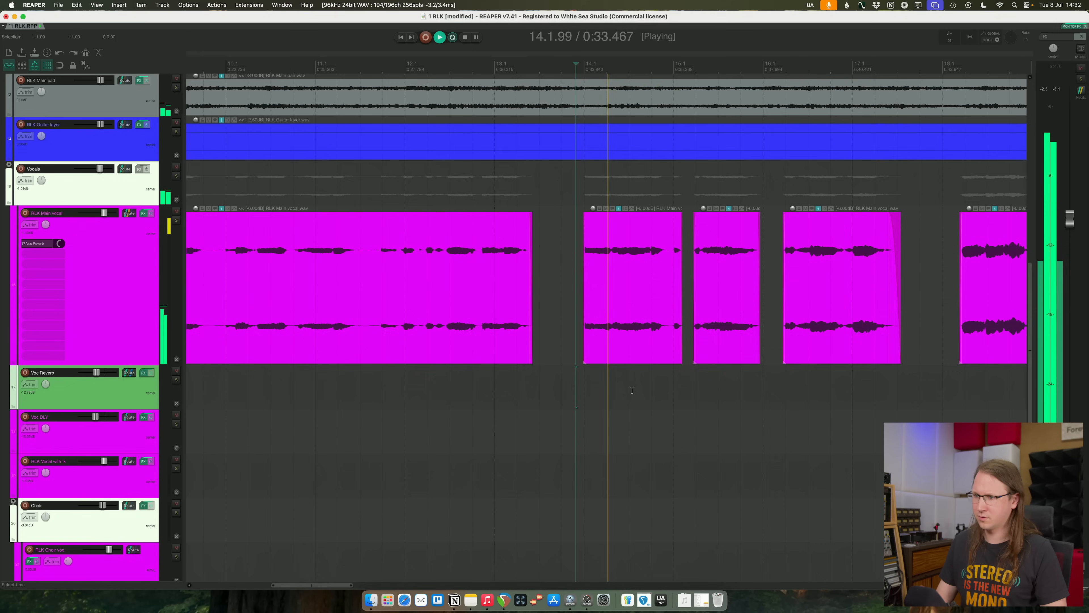
pyautogui.press('space')
pyautogui.click(705, 257)
pyautogui.press('s')
pyautogui.scroll(2, 706, 240)
pyautogui.scroll(4, 706, 241)
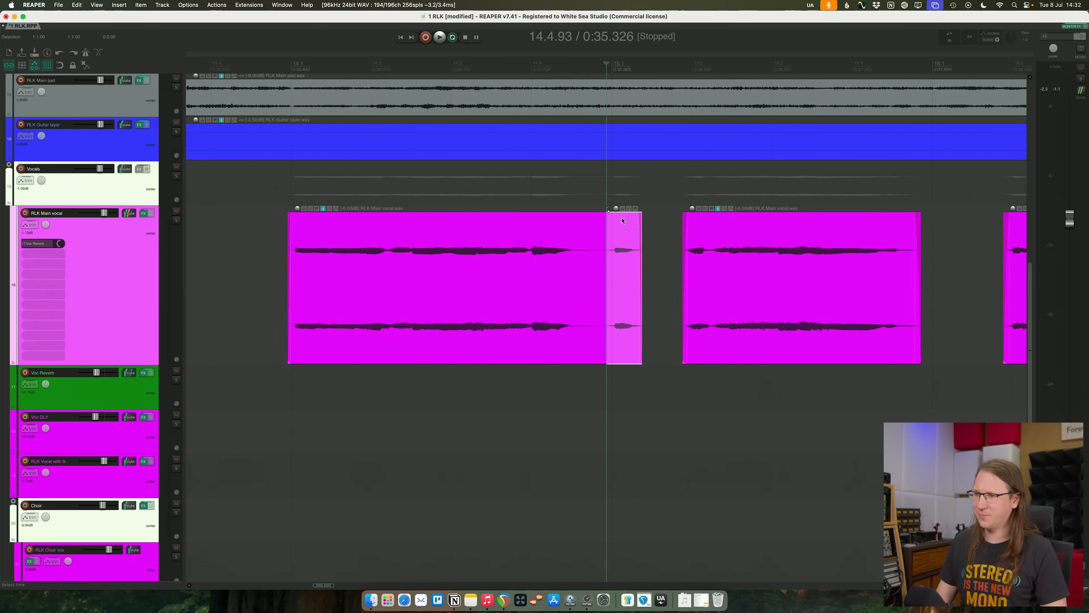
# - Audition the split-off end of the main vocal phrase in the mix and with the Vocals track soloed
pyautogui.press('space')
pyautogui.press('space')
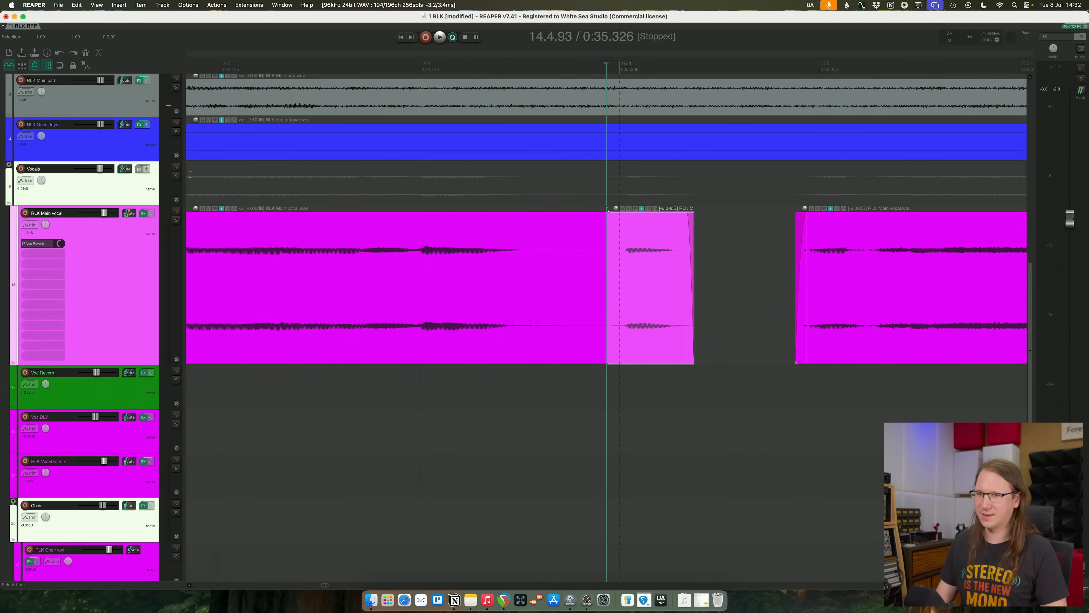
pyautogui.click(178, 177)
pyautogui.press('space')
pyautogui.press('space')
pyautogui.click(177, 177)
pyautogui.scroll(-3, 502, 206)
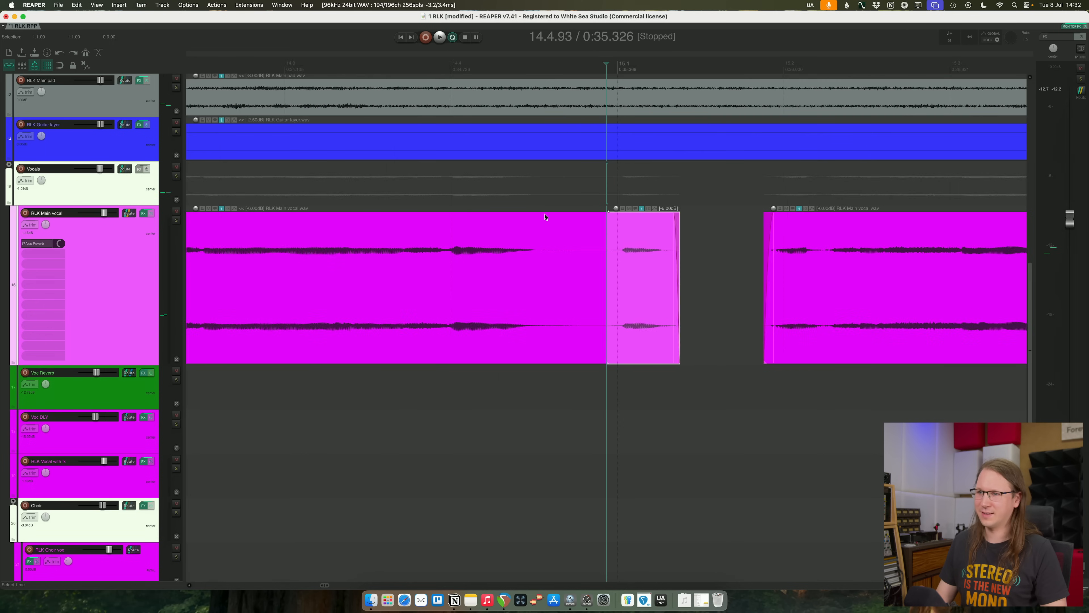
pyautogui.scroll(-3, 604, 217)
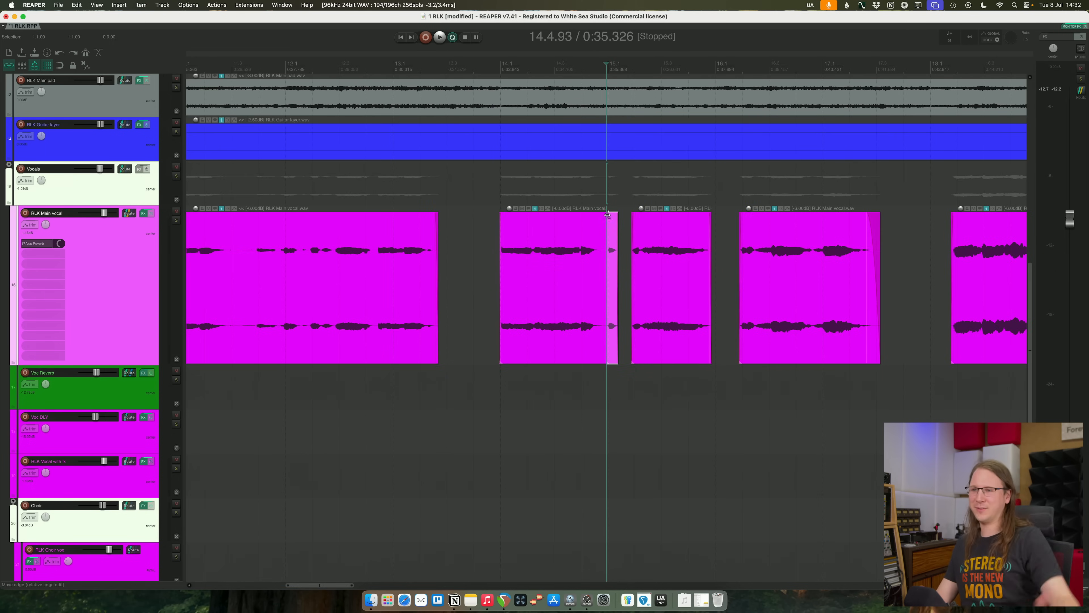
# - Open and close the split-off vocal piece's take envelopes, and replay the passage around bars 14 and 15
pyautogui.scroll(5, 645, 209)
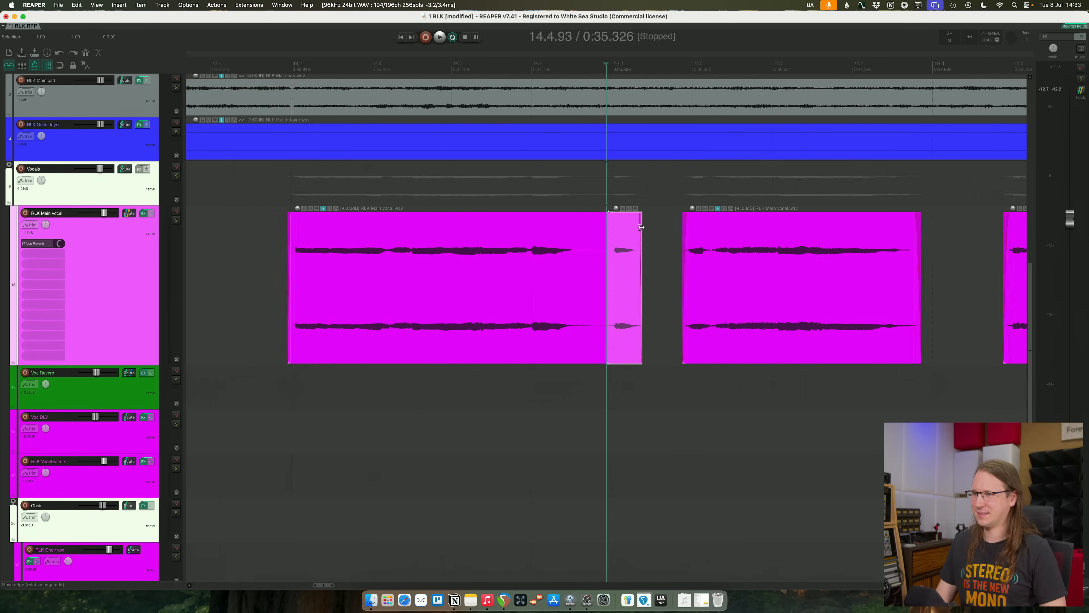
pyautogui.click(656, 209)
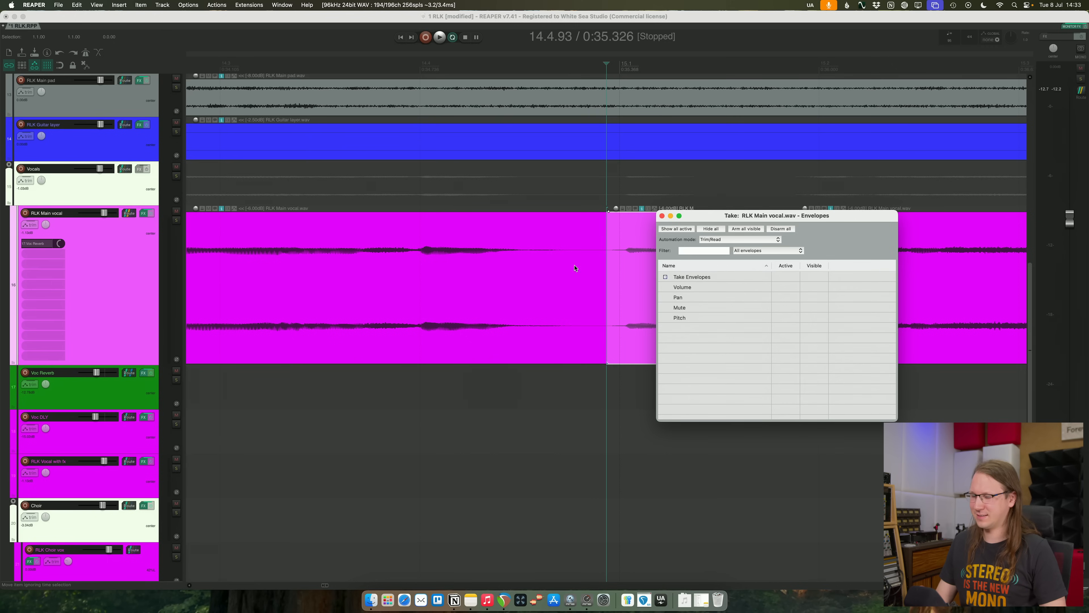
pyautogui.click(663, 217)
pyautogui.click(299, 186)
pyautogui.press('space')
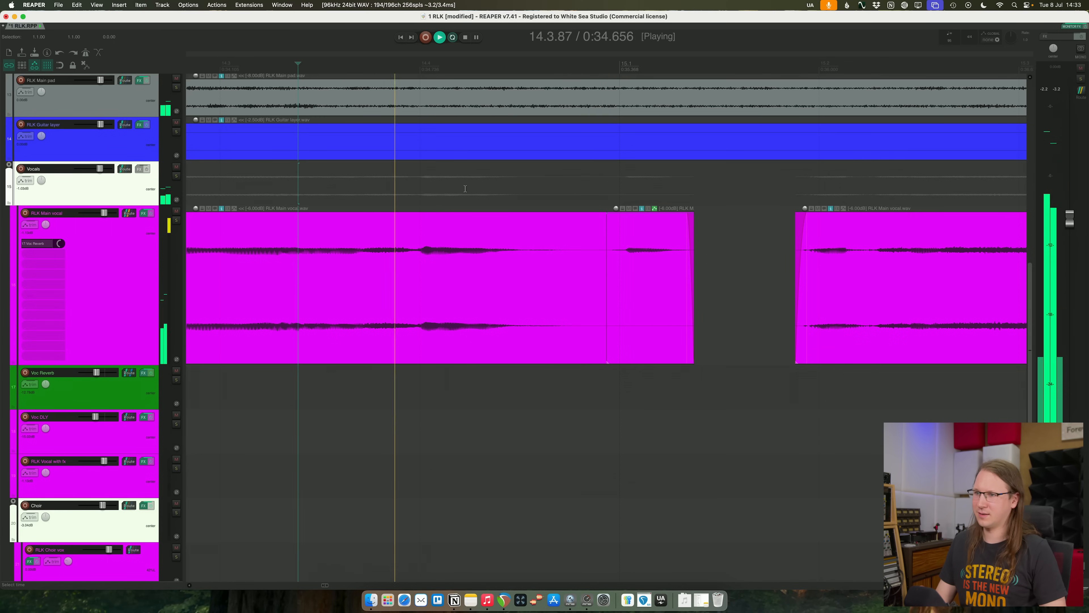
pyautogui.press('space')
pyautogui.press('space')
pyautogui.scroll(-10, 586, 202)
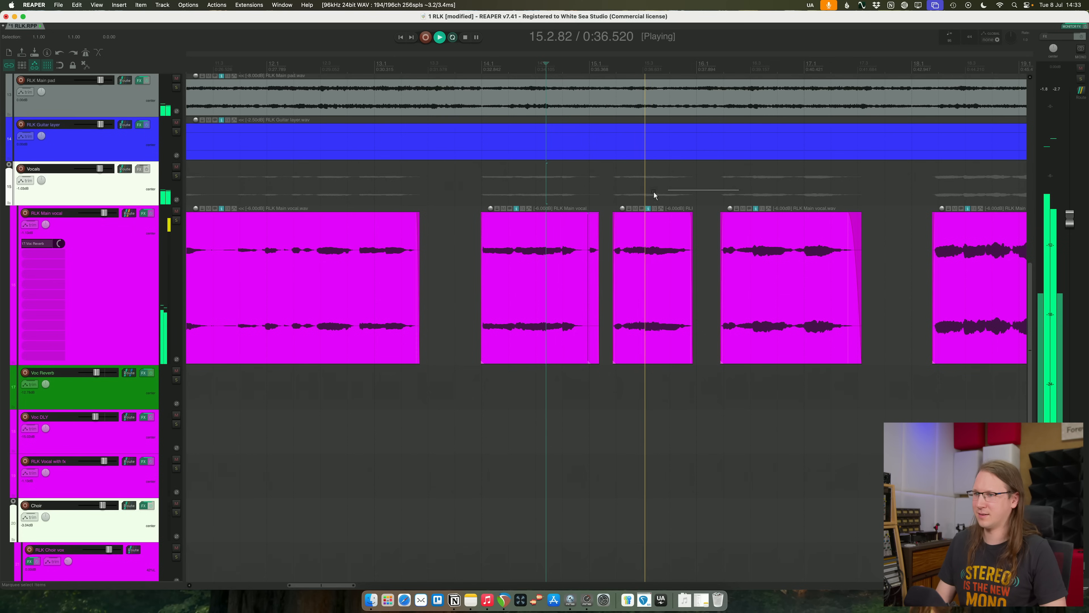
pyautogui.scroll(5, 625, 194)
pyautogui.press('space')
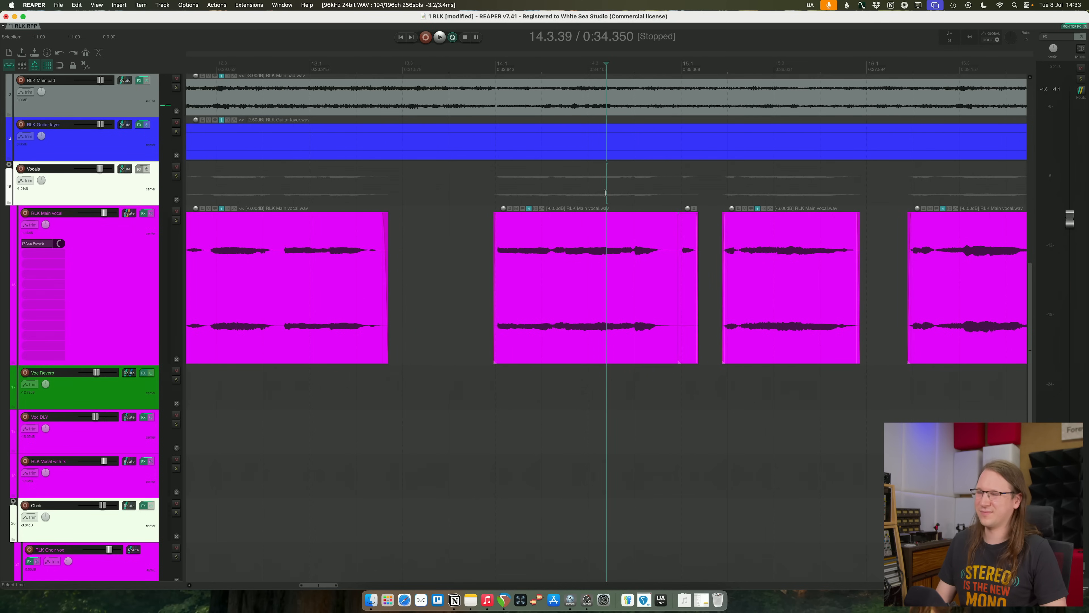
# - Undo the last edits to the short split-off piece of the main vocal
pyautogui.press('super+z')
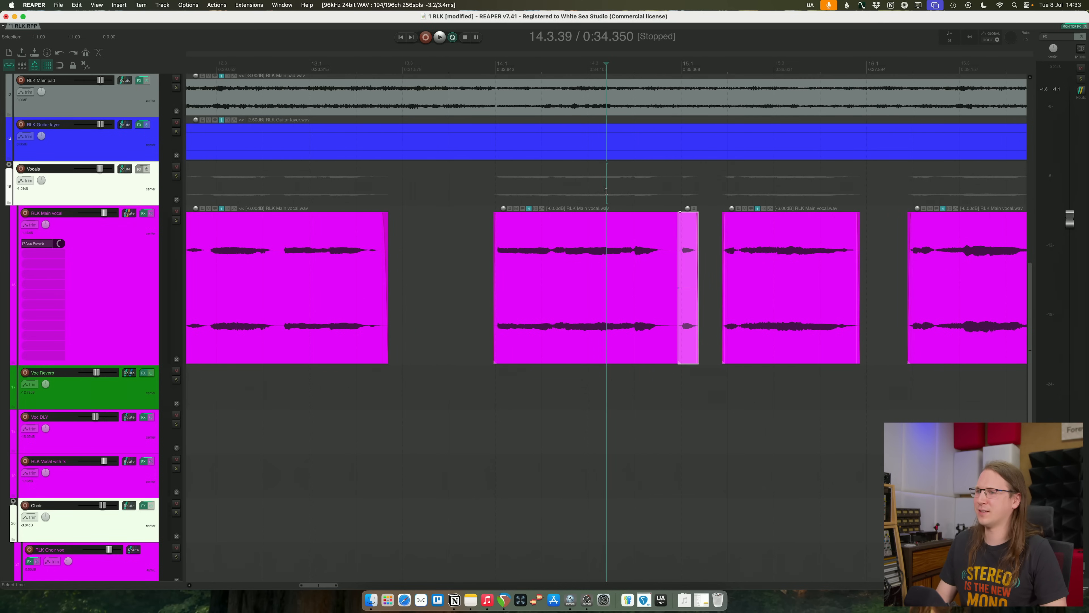
pyautogui.press('super+z')
pyautogui.press('super+z')
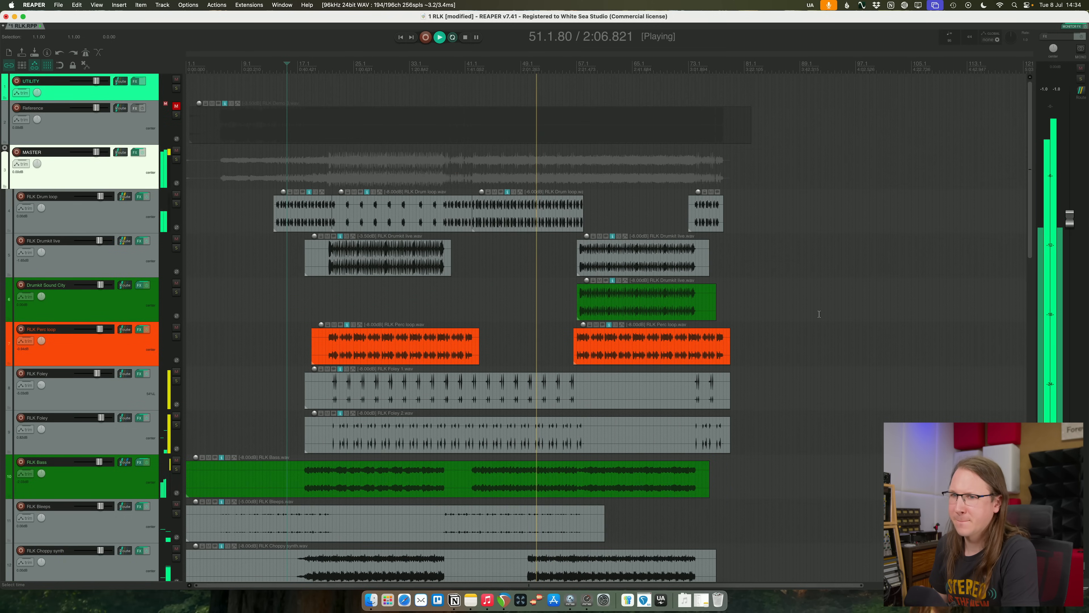
# - Replay the second verse from around bar 50 and place the edit cursor in the main vocal phrase at 51.2.23
pyautogui.scroll(-6, 818, 313)
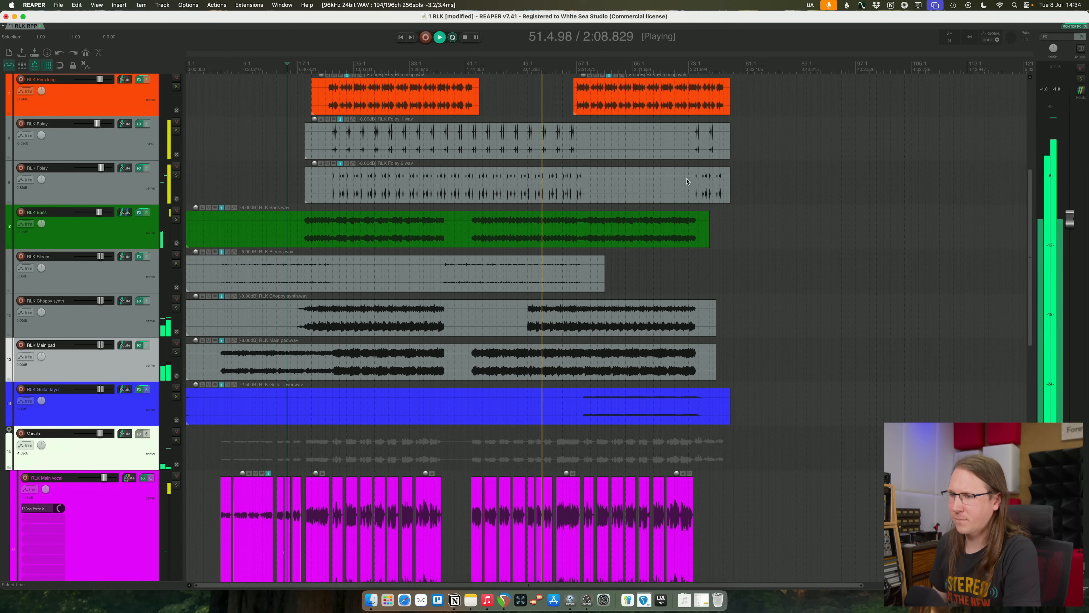
pyautogui.click(529, 66)
pyautogui.scroll(8, 529, 66)
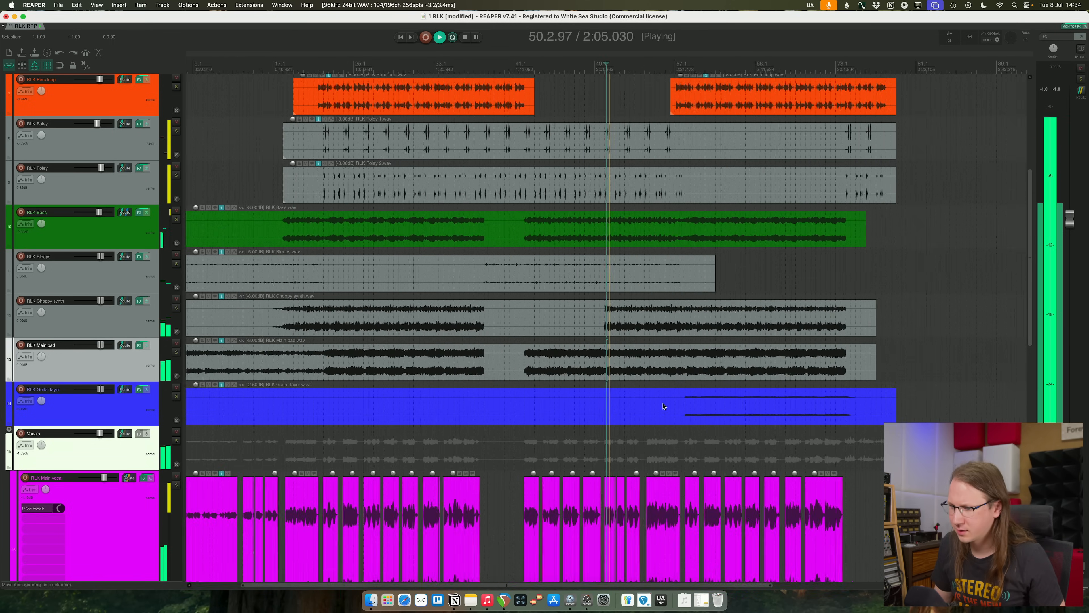
pyautogui.scroll(5, 672, 440)
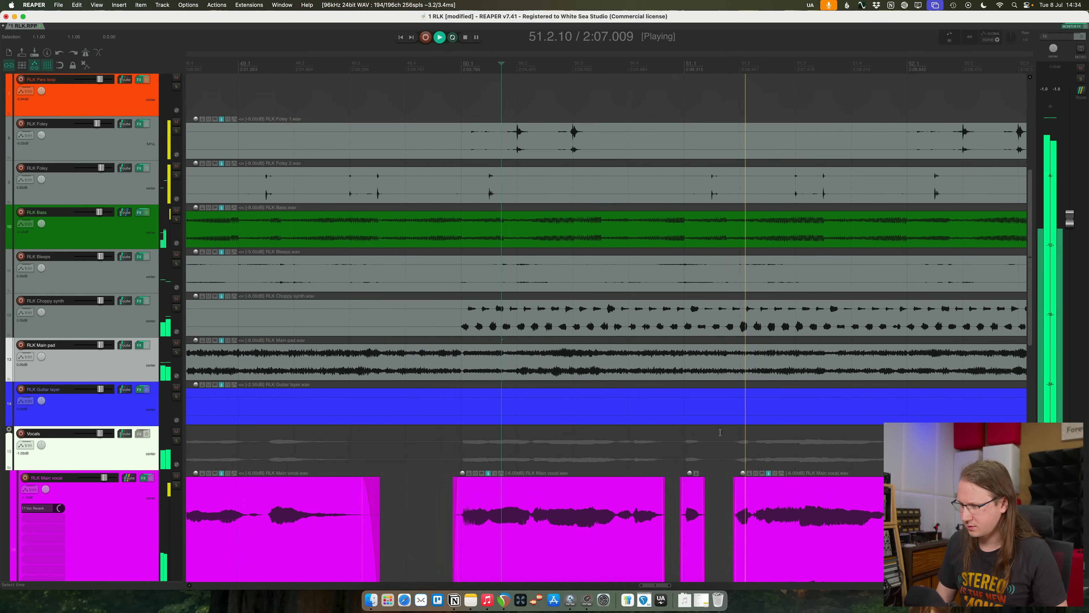
pyautogui.click(594, 437)
pyautogui.scroll(-5, 591, 443)
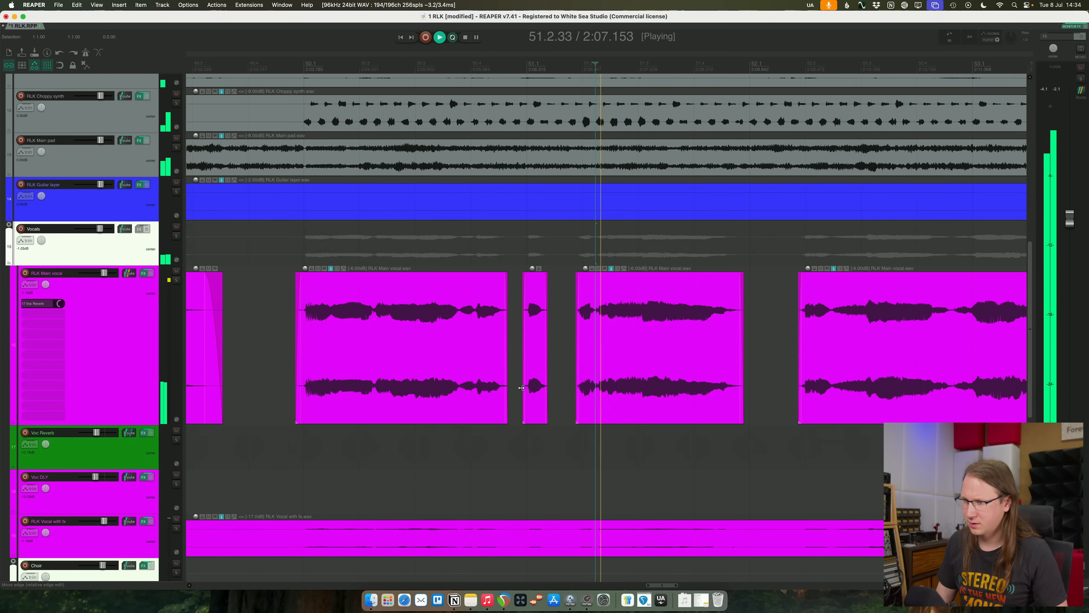
# - Move RLK Main vocal's smartDeess window clear of the vocal items and audition the bar 51 phrase, also checking Voc Reverb's Pro-R 2
pyautogui.click(144, 274)
pyautogui.press('space')
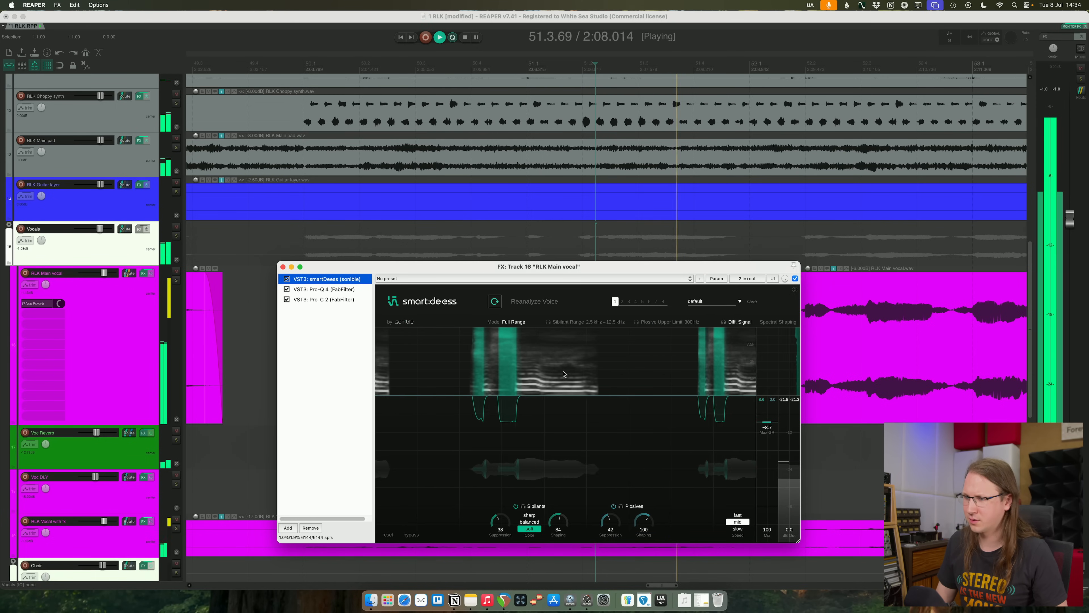
pyautogui.press('space')
pyautogui.moveTo(530, 268); pyautogui.dragTo(342, 35)
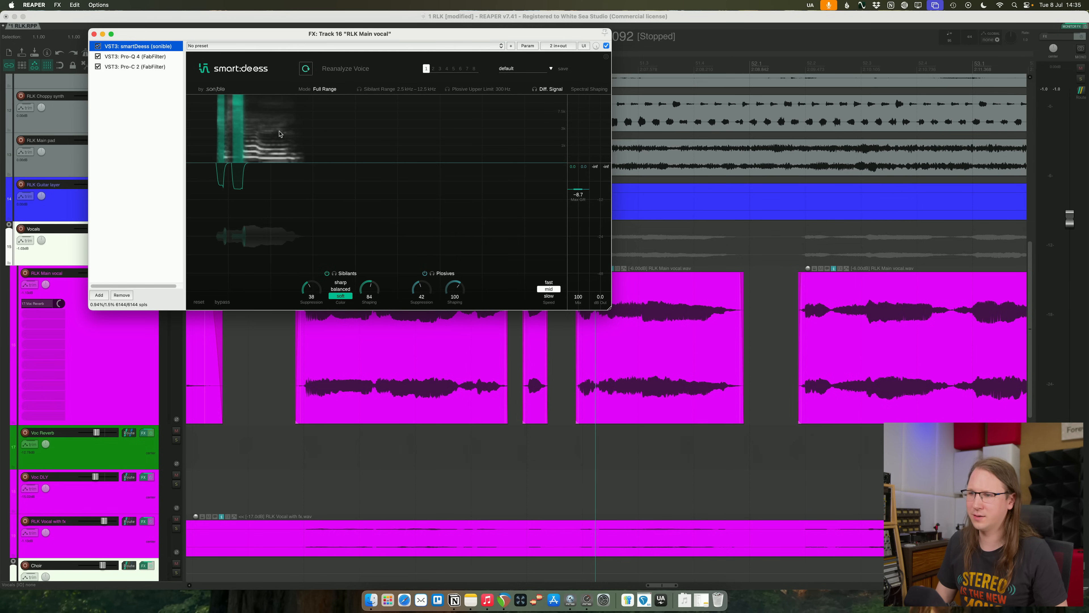
pyautogui.press('space')
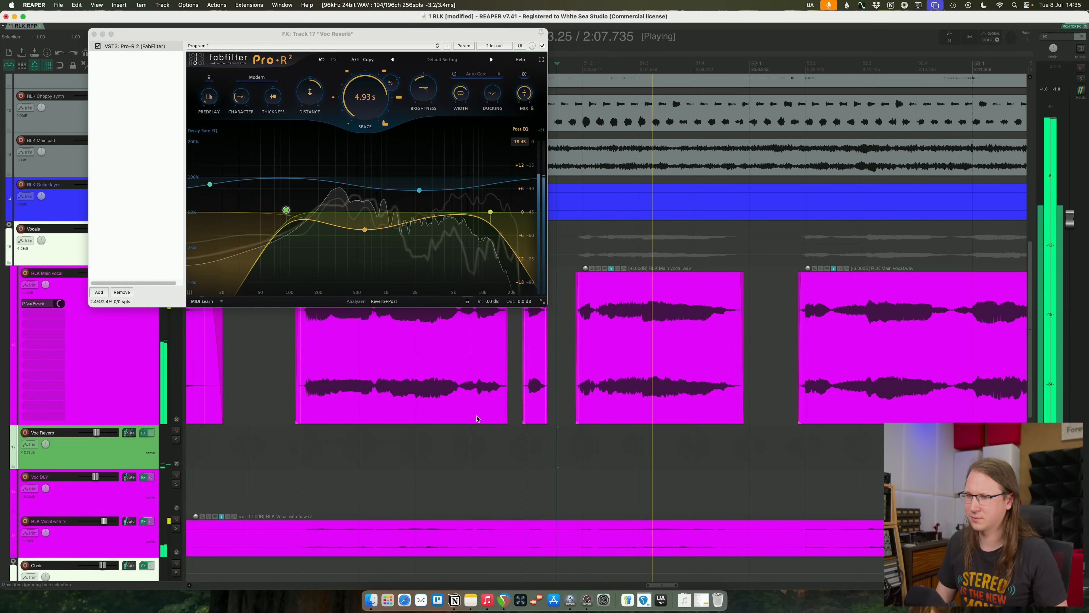
pyautogui.press('space')
# - Reopen RLK Main vocal's effects and compare the phrase with smartDeess bypassed and enabled
pyautogui.click(103, 344)
pyautogui.press('f')
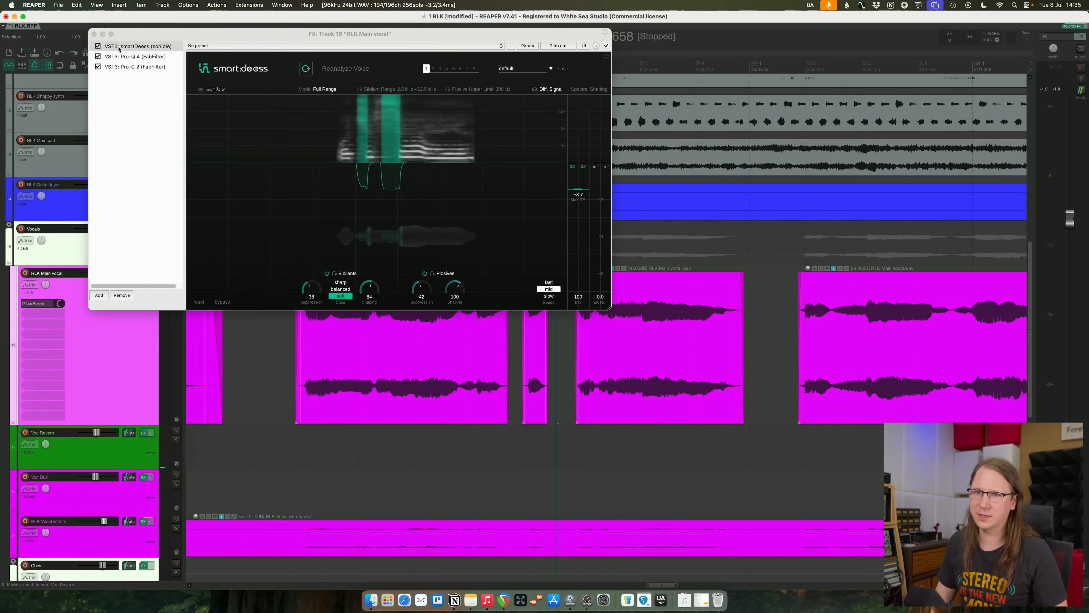
pyautogui.click(98, 46)
pyautogui.press('space')
pyautogui.click(98, 46)
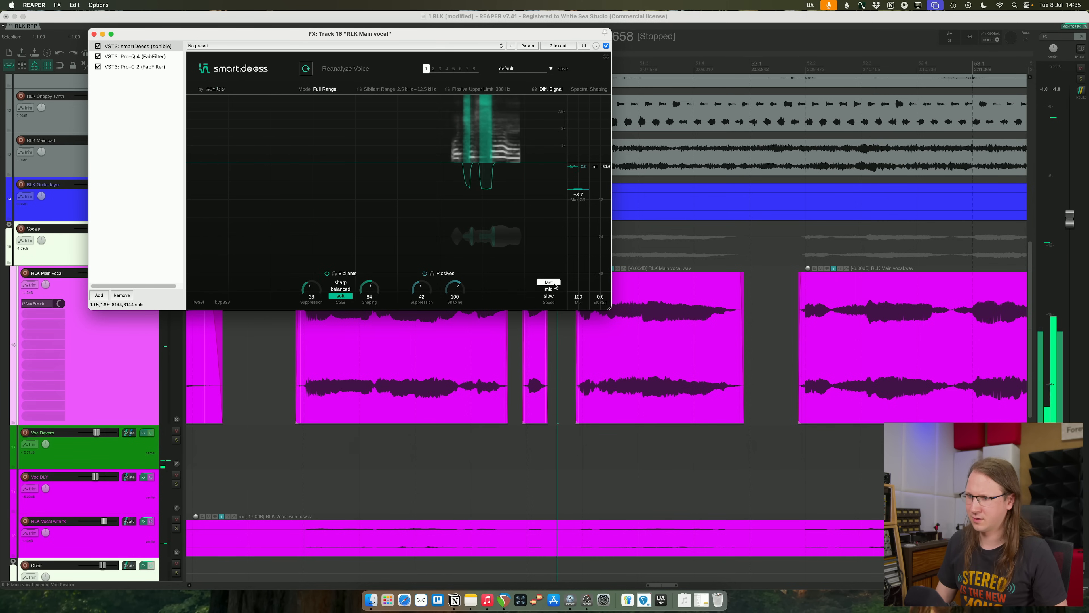
# - Set RLK Main vocal's smartDeess speed to slow and audition the phrase
pyautogui.press('space')
pyautogui.click(549, 297)
pyautogui.press('space')
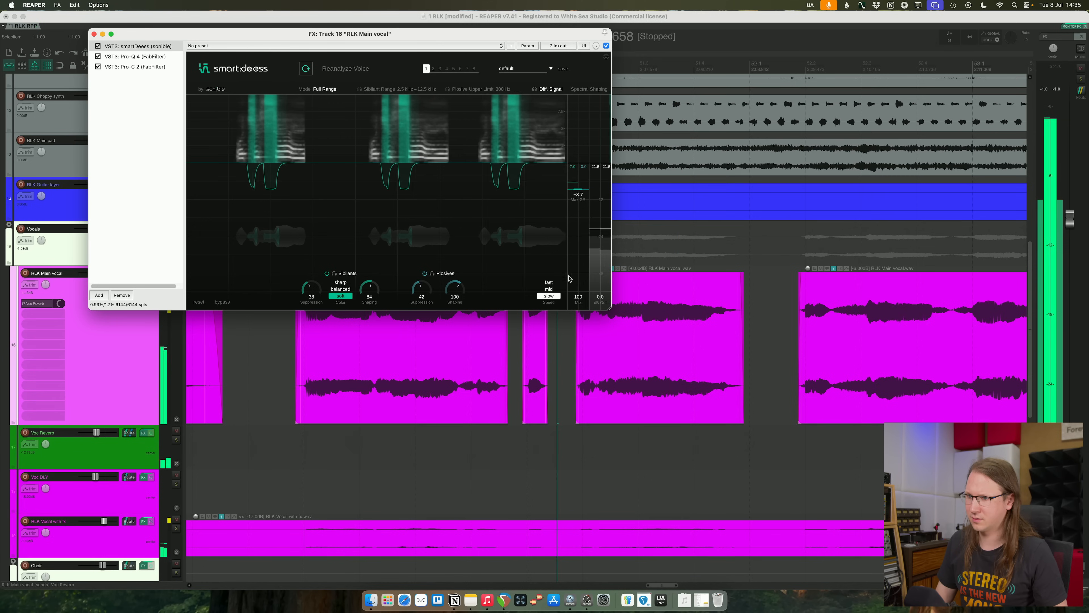
pyautogui.press('space')
# - Try smartDeess's sharp and balanced sibilant colours during playback and return to soft
pyautogui.click(341, 283)
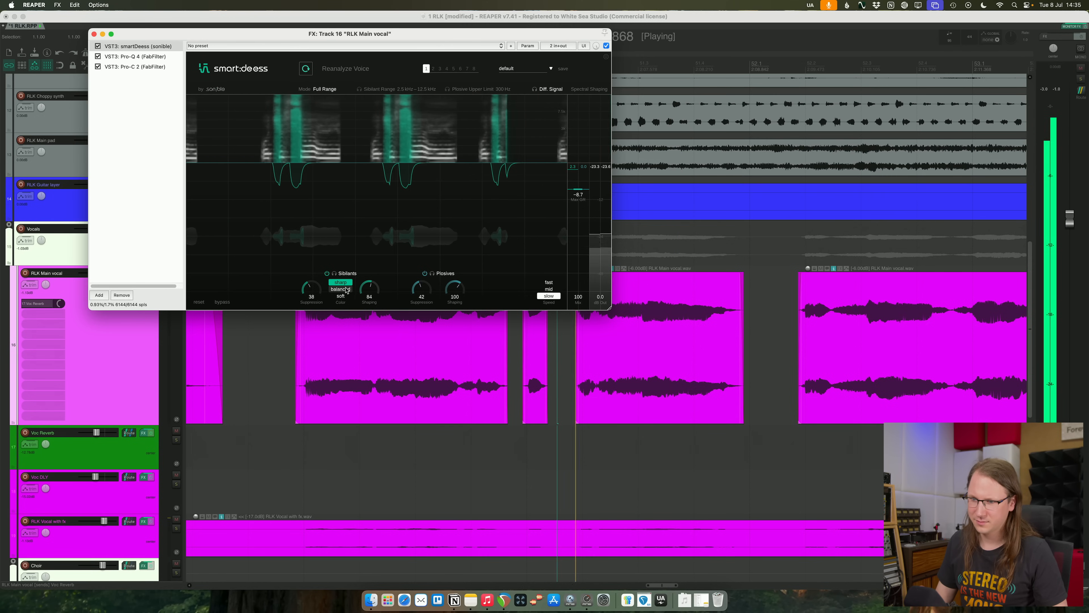
pyautogui.click(341, 289)
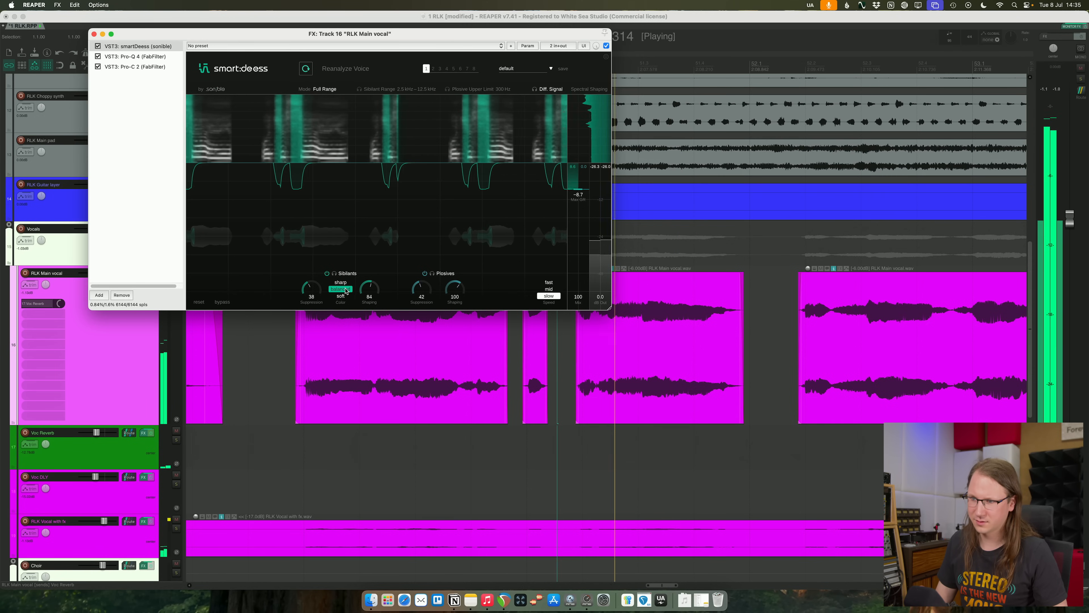
pyautogui.press('space')
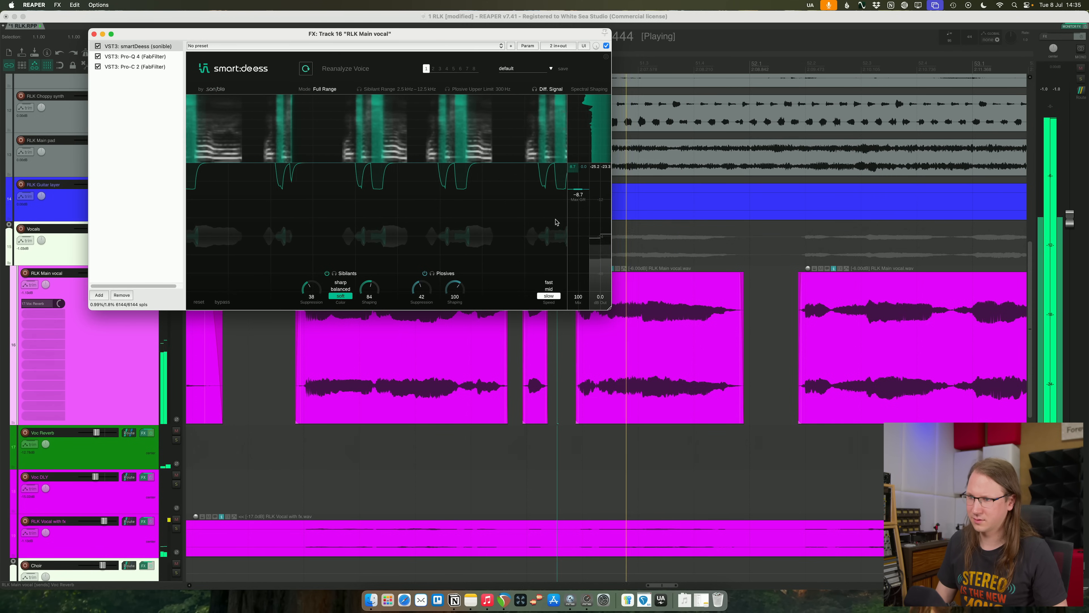
# - Reduce smartDeess's maximum gain reduction on RLK Main vocal, close the effects window and play the phrase in the mix
pyautogui.press('space')
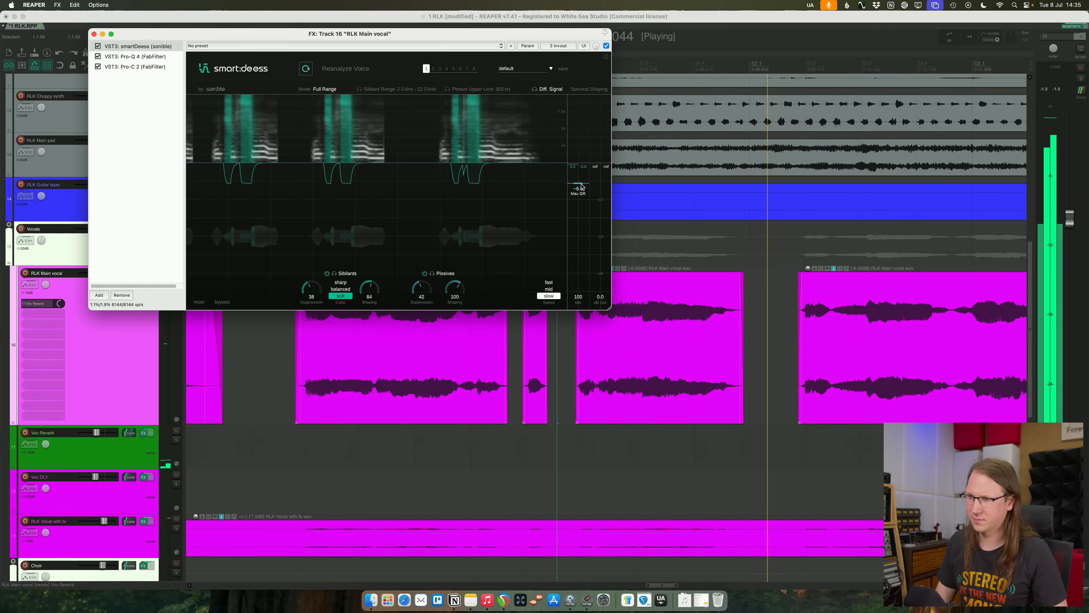
pyautogui.click(94, 35)
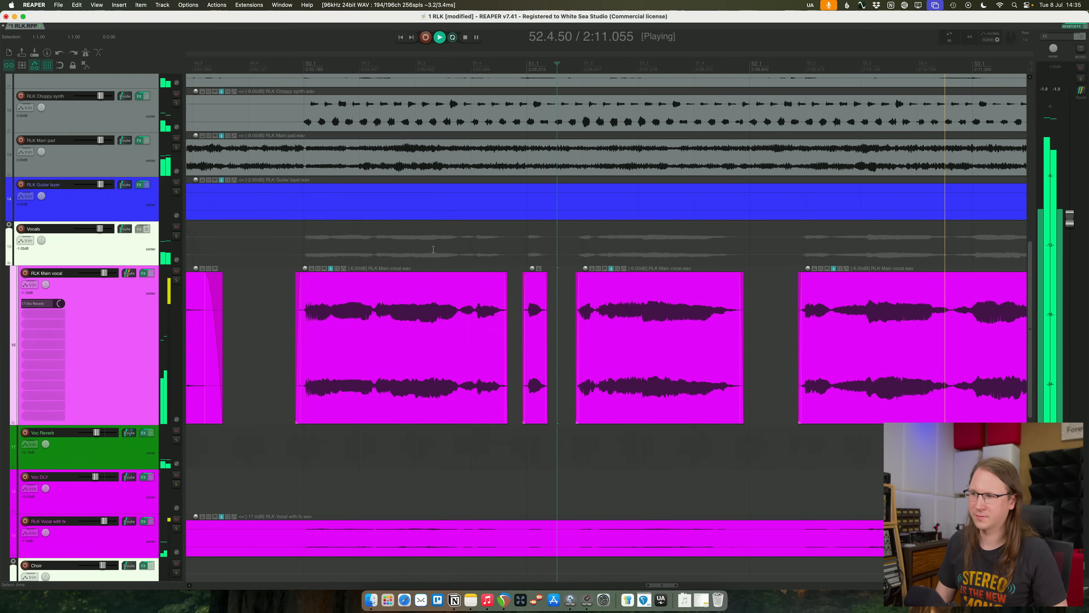
pyautogui.scroll(-5, 738, 430)
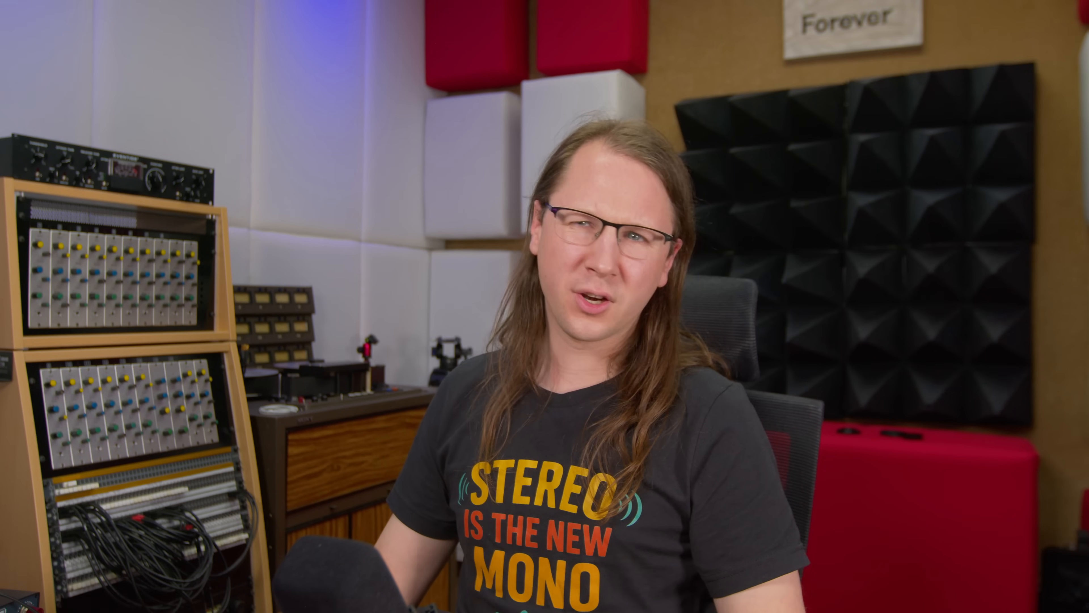
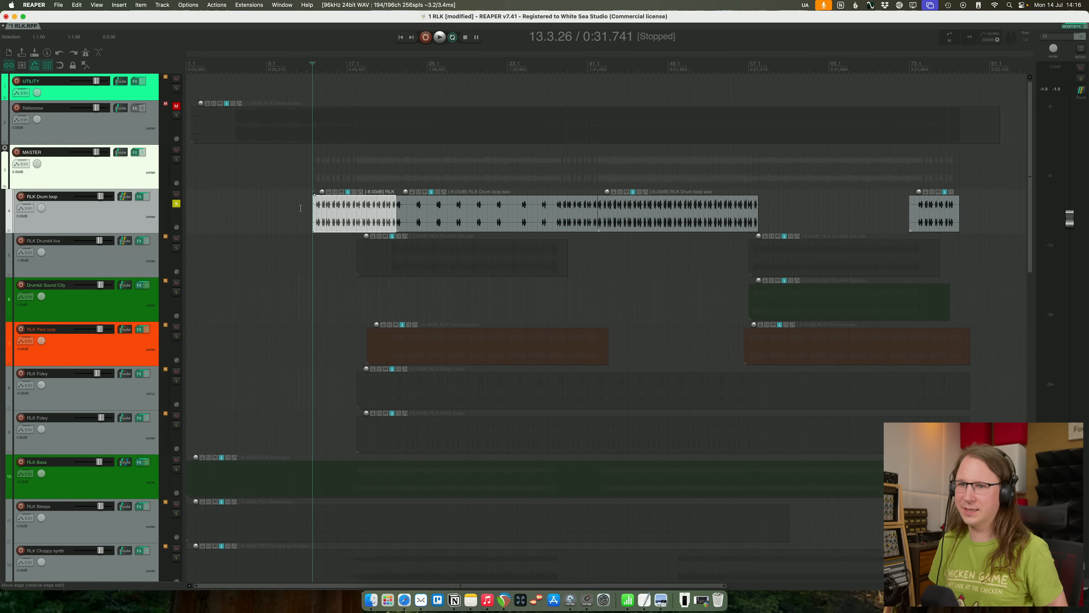
# - Unsolo RLK Drum loop, lower the tonal low-cut frequency in its SplitEQ, check its Pro-Q 4 and close the effects window
pyautogui.click(176, 205)
pyautogui.click(139, 196)
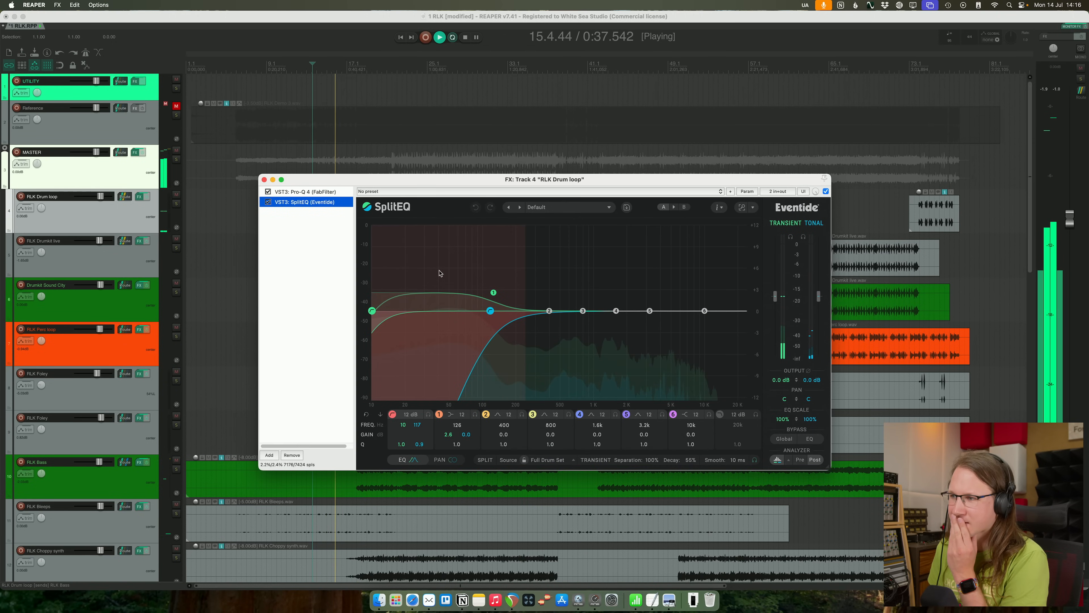
pyautogui.moveTo(492, 314); pyautogui.dragTo(432, 316)
pyautogui.click(312, 193)
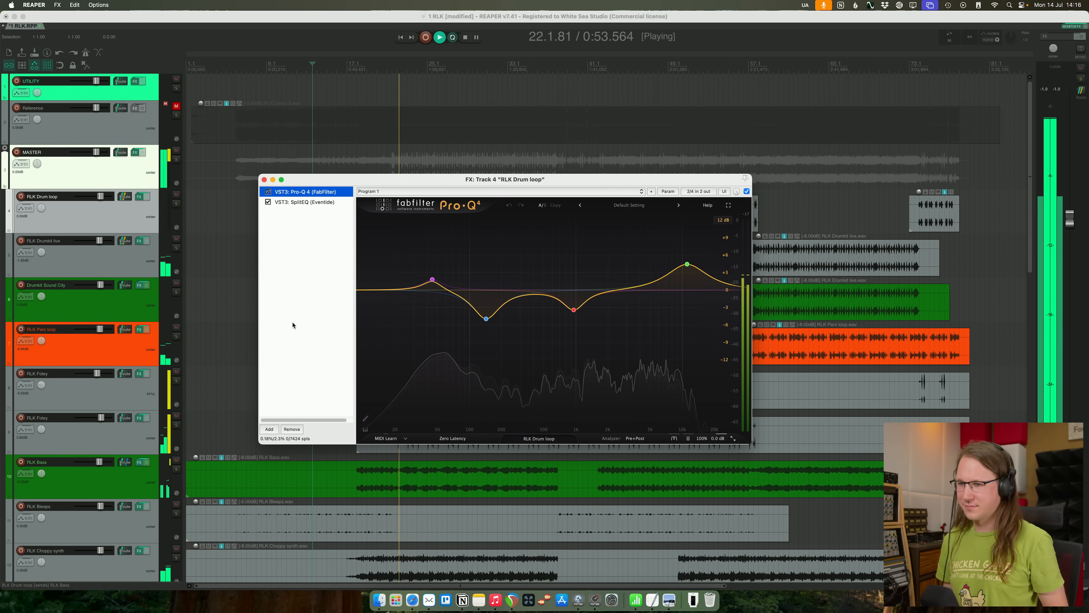
pyautogui.click(264, 180)
# - Play from the middle of the first drumkit section and add a small low-end boost in RLK Drumkit live's Pro-Q 4
pyautogui.click(410, 263)
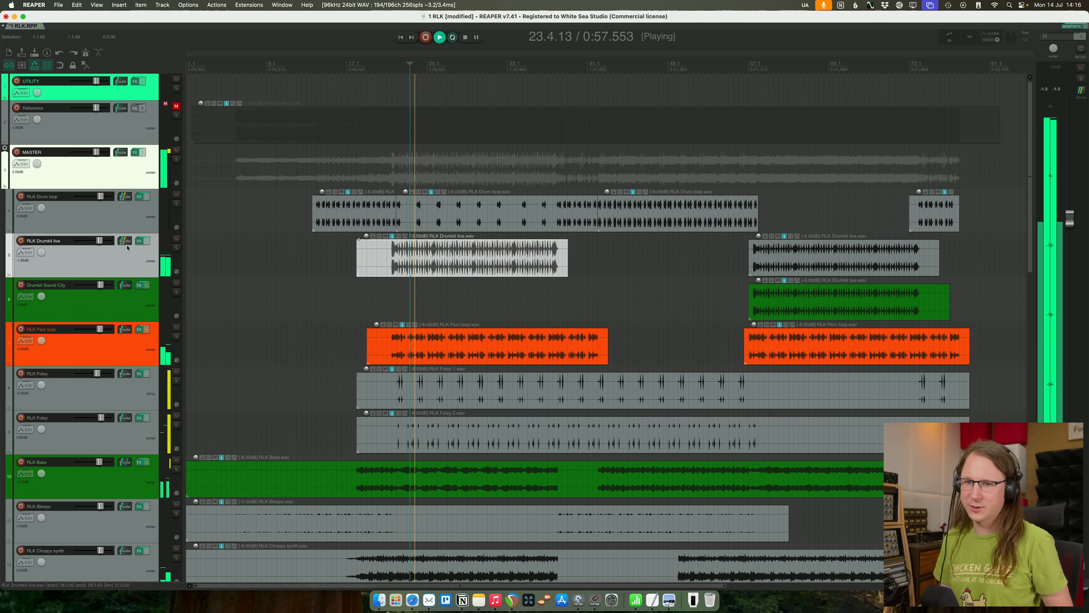
pyautogui.click(138, 241)
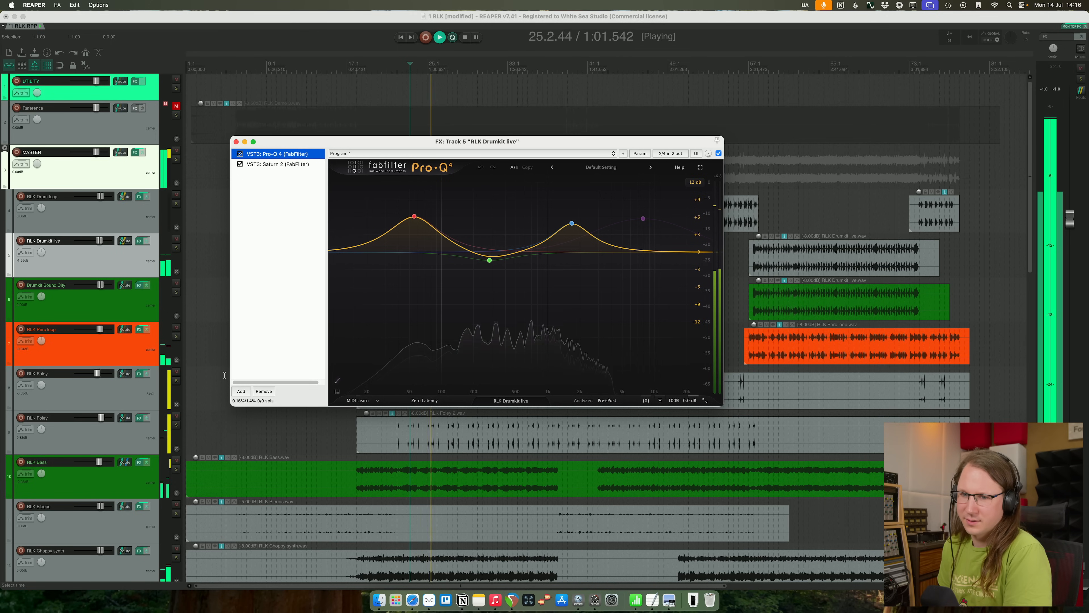
pyautogui.click(135, 341)
pyautogui.click(134, 264)
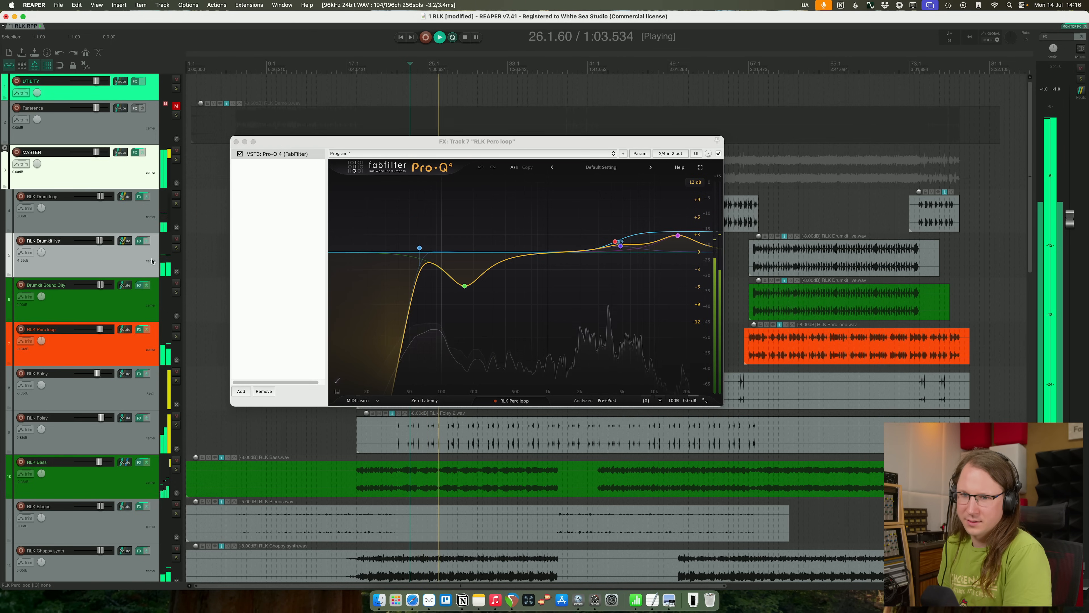
pyautogui.moveTo(391, 144); pyautogui.dragTo(498, 146)
pyautogui.moveTo(554, 251)
pyautogui.mouseDown()
pyautogui.moveTo(555, 188)
pyautogui.moveTo(546, 235)
pyautogui.mouseUp()
# - Solo RLK Drumkit live and raise the drive of the low band in its Saturn 2
pyautogui.click(398, 168)
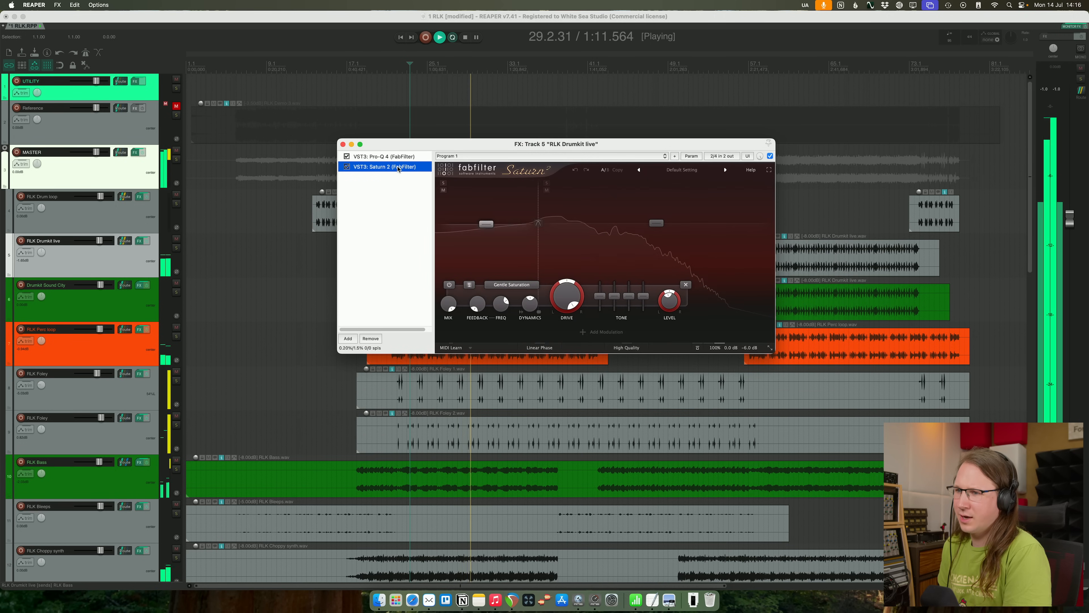
pyautogui.click(176, 248)
pyautogui.moveTo(471, 144); pyautogui.dragTo(405, 234)
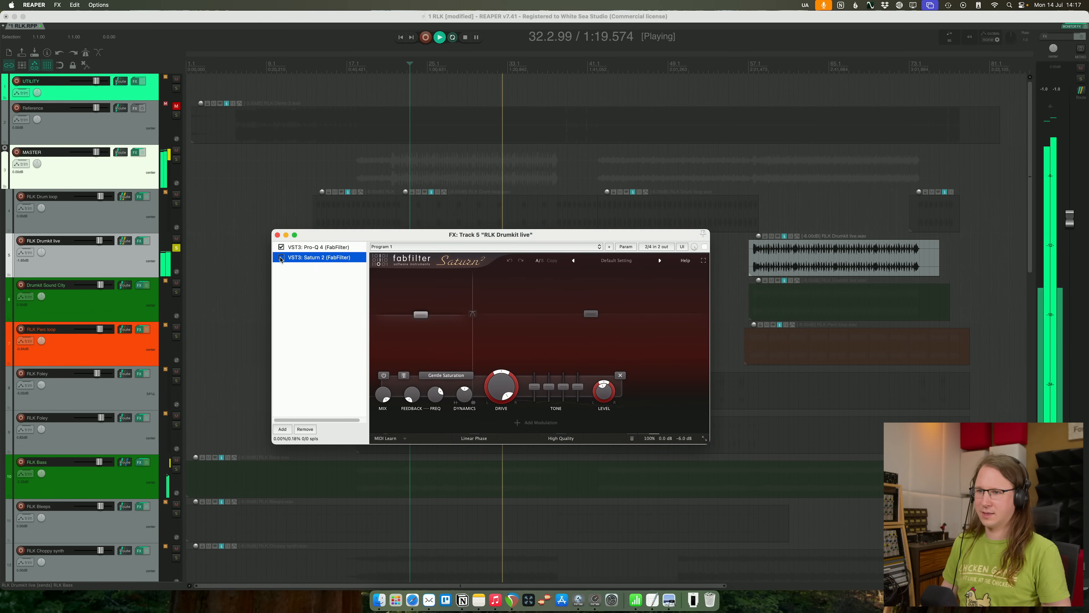
pyautogui.click(420, 336)
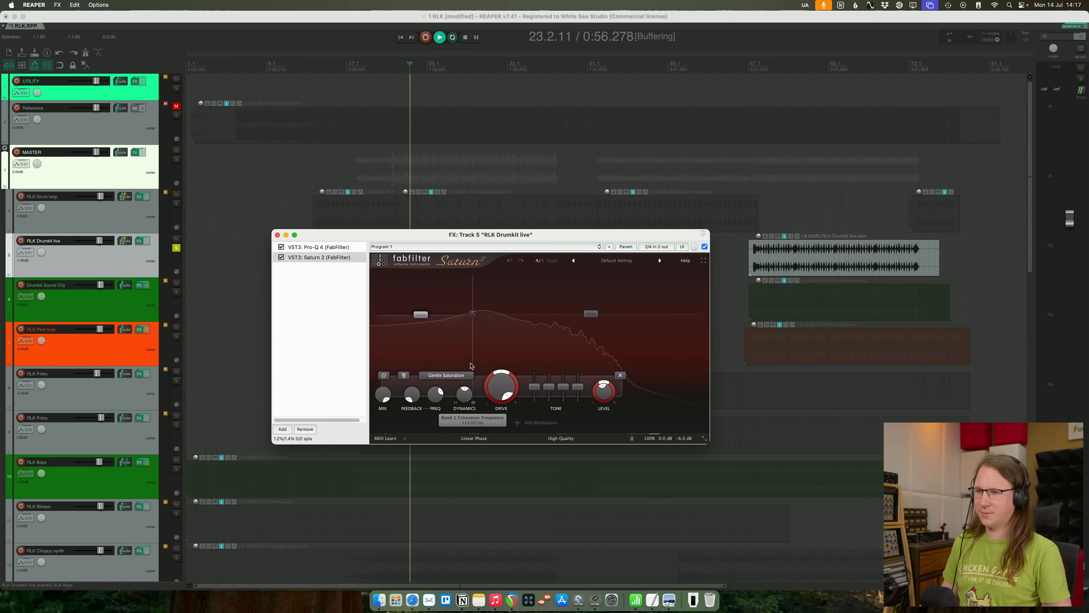
pyautogui.moveTo(502, 388); pyautogui.dragTo(483, 327)
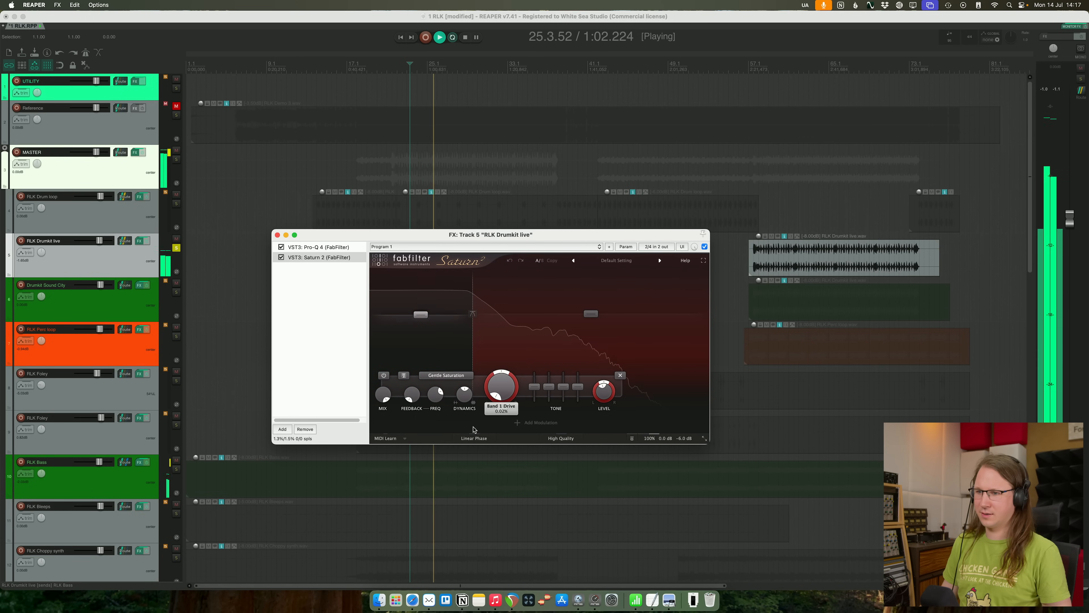
# - Move Saturn 2's band 1 crossover to about 152 Hz, ease back the band's drive and unsolo RLK Drumkit live
pyautogui.click(473, 316)
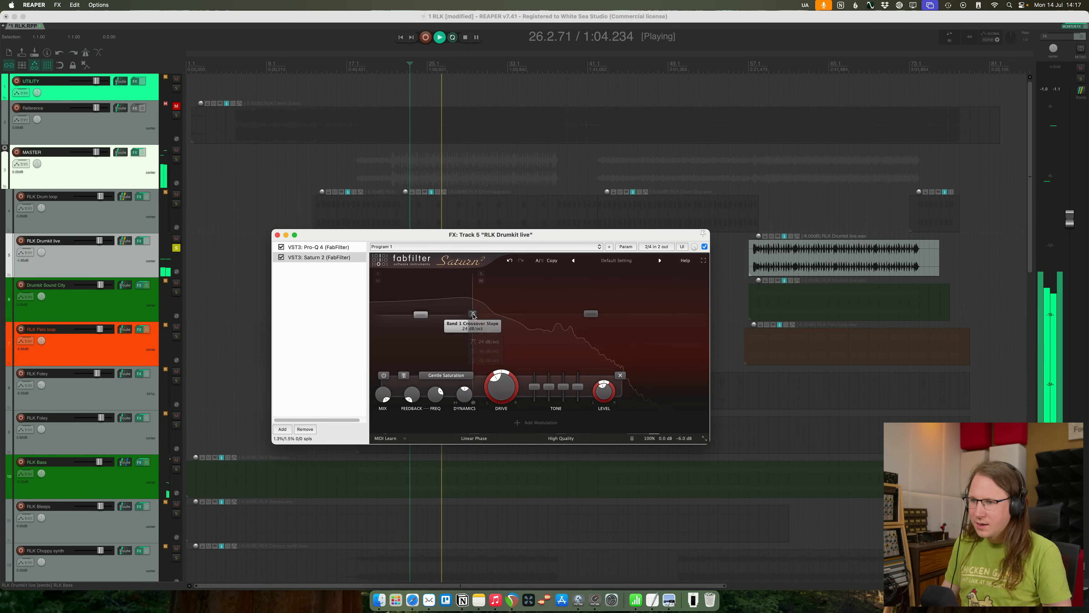
pyautogui.moveTo(473, 313); pyautogui.dragTo(485, 306)
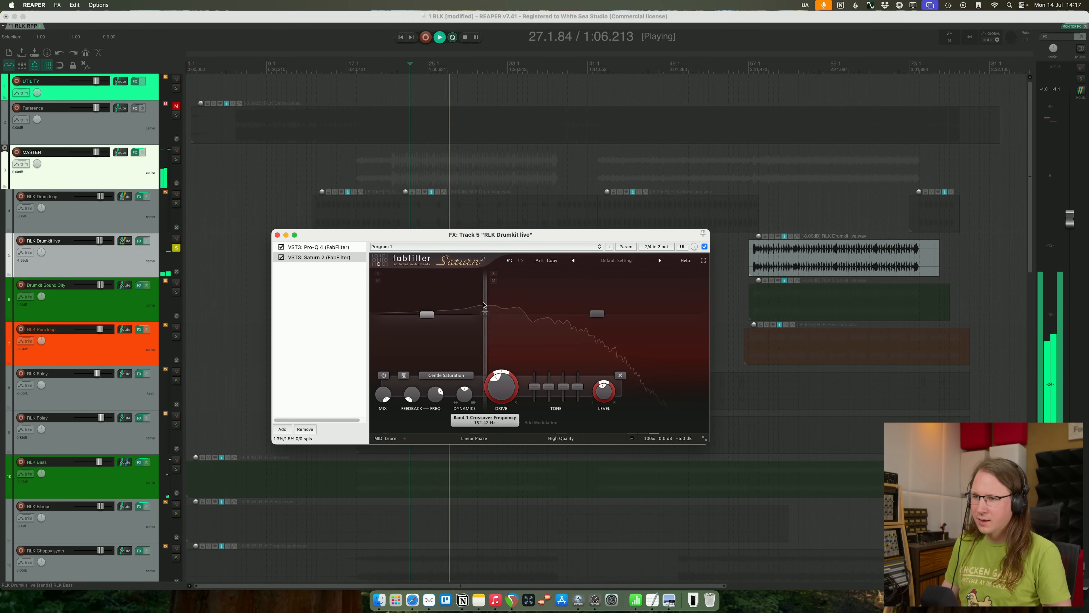
pyautogui.moveTo(500, 386); pyautogui.dragTo(499, 399)
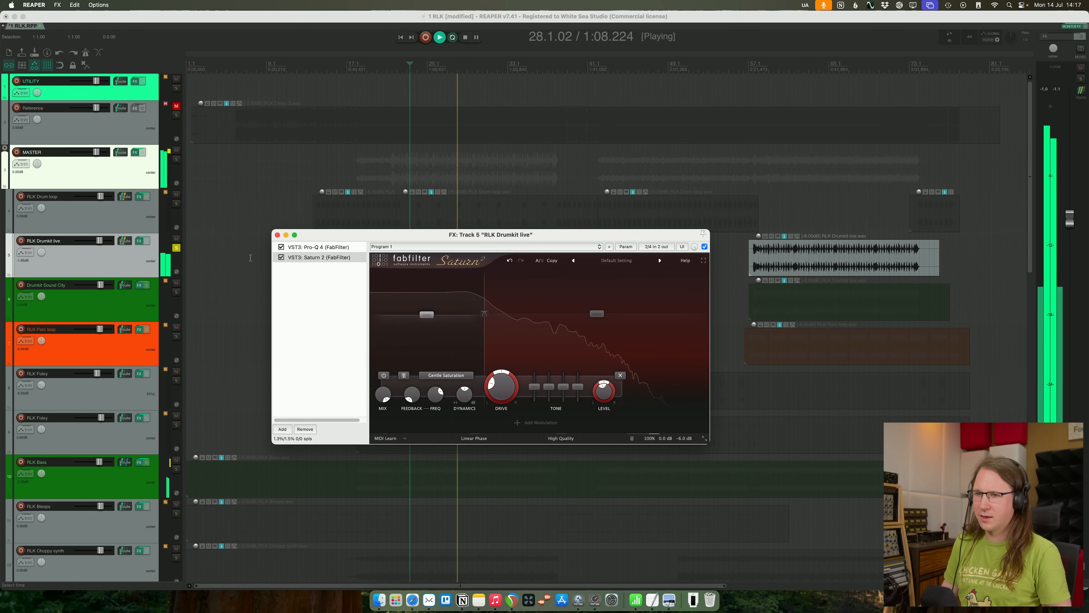
pyautogui.click(176, 248)
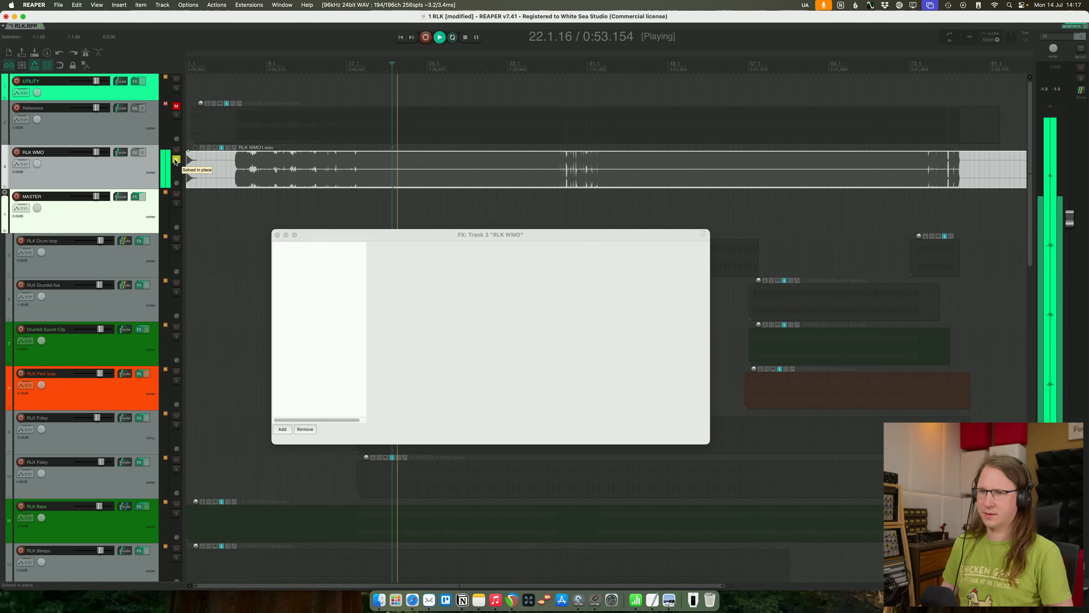
# - Compare the current mix with the RLK WMO track by toggling its solo during playback
pyautogui.click(176, 160)
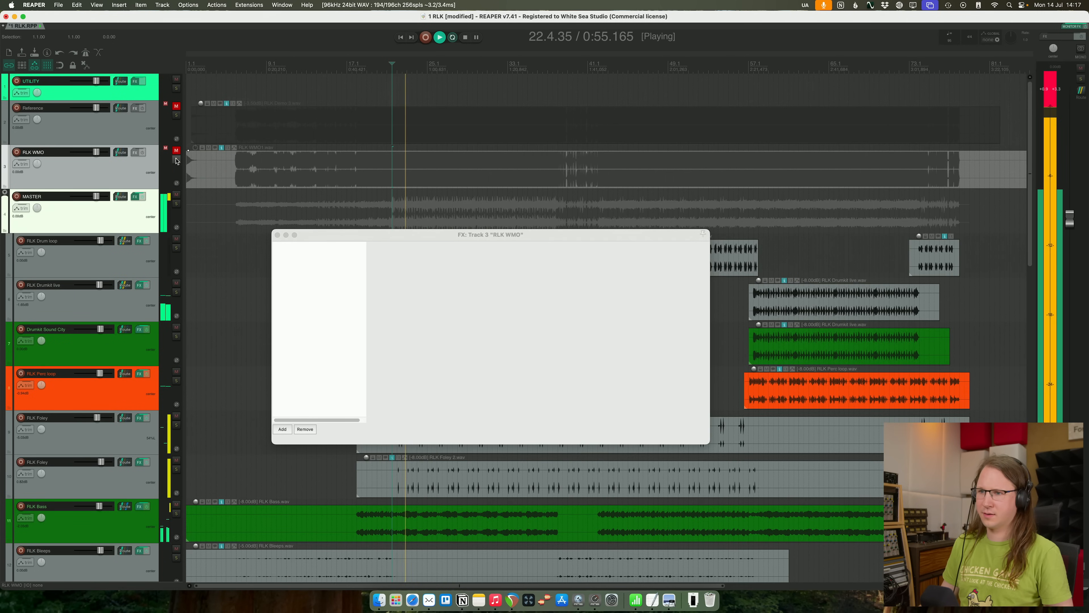
pyautogui.click(176, 160)
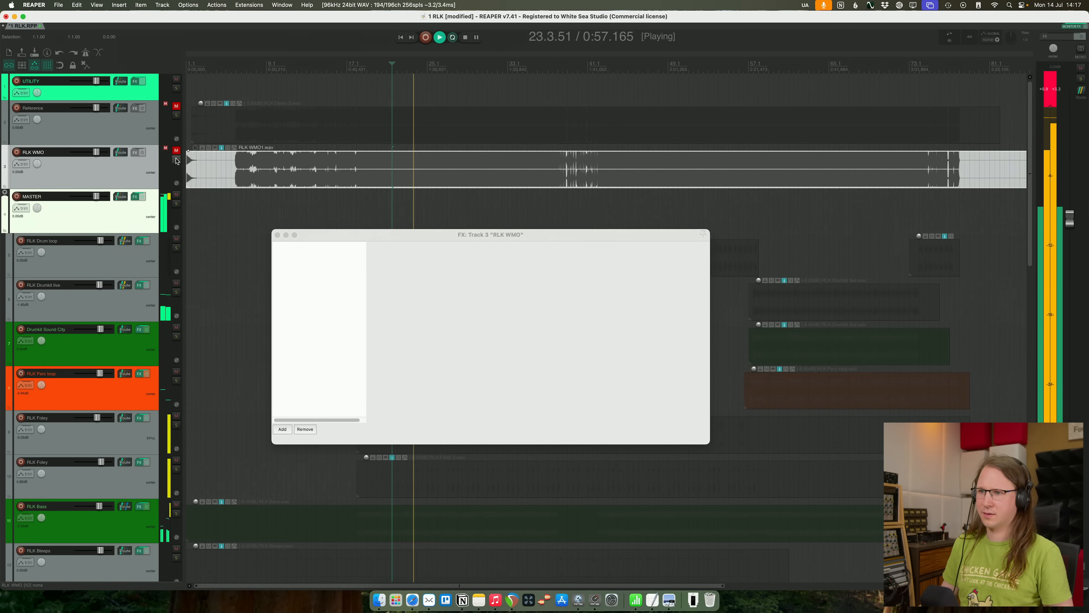
pyautogui.click(177, 160)
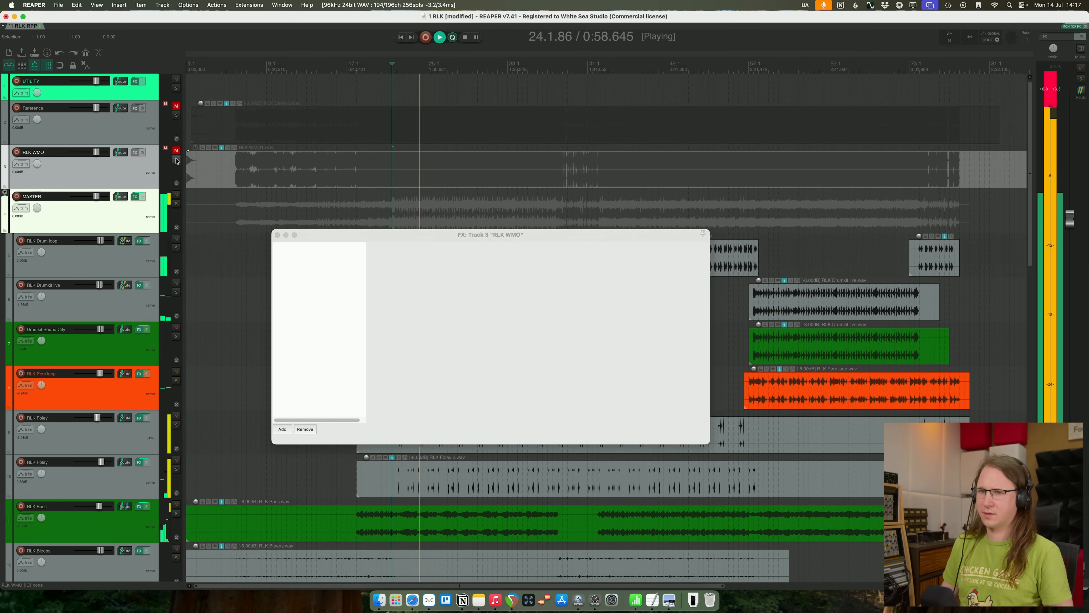
# - Set the low boost in RLK Drumkit live's Pro-Q 4 to about +6.6 dB at 54 Hz, close the effects and stop playback
pyautogui.click(111, 315)
pyautogui.moveTo(452, 236); pyautogui.dragTo(569, 40)
pyautogui.click(436, 51)
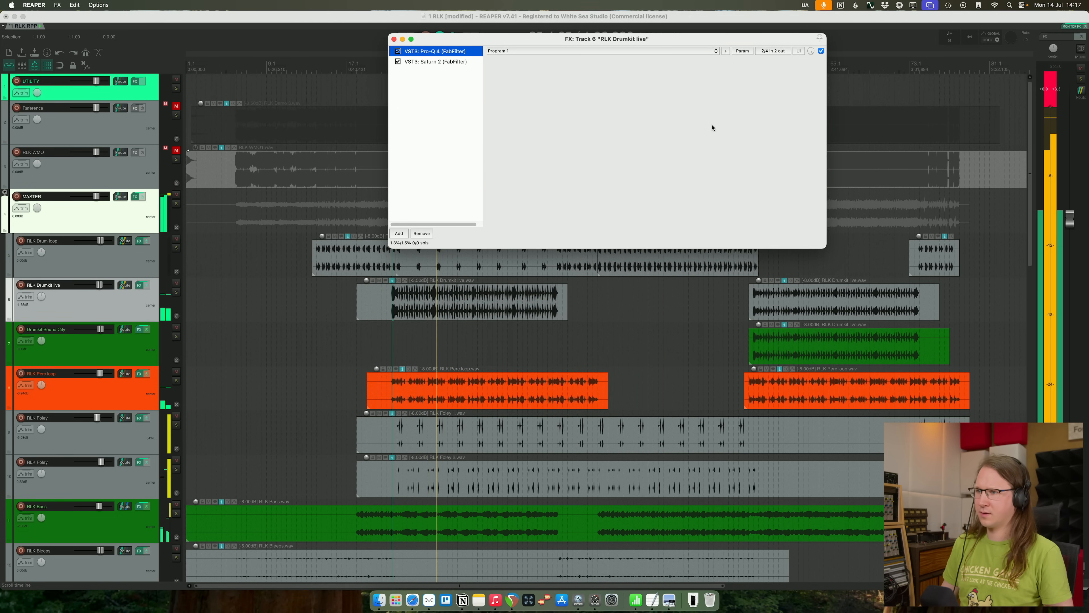
pyautogui.moveTo(597, 145); pyautogui.dragTo(570, 112)
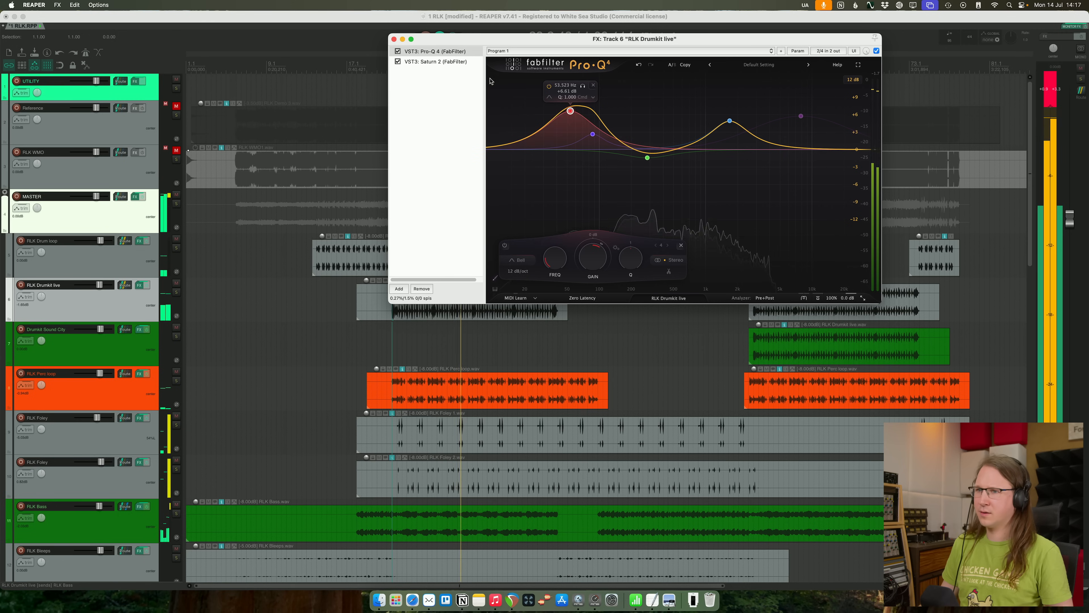
pyautogui.click(394, 39)
pyautogui.press('space')
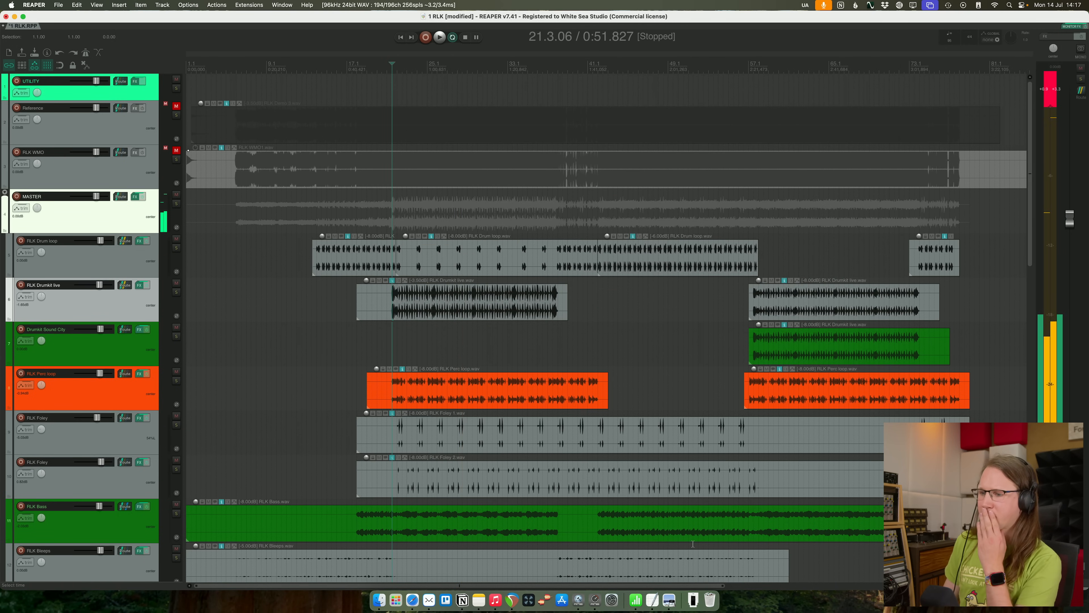
# - Read the mix feedback notes in the Preview image IMG_2242.PNG, then return to REAPER and start playback
pyautogui.click(692, 600)
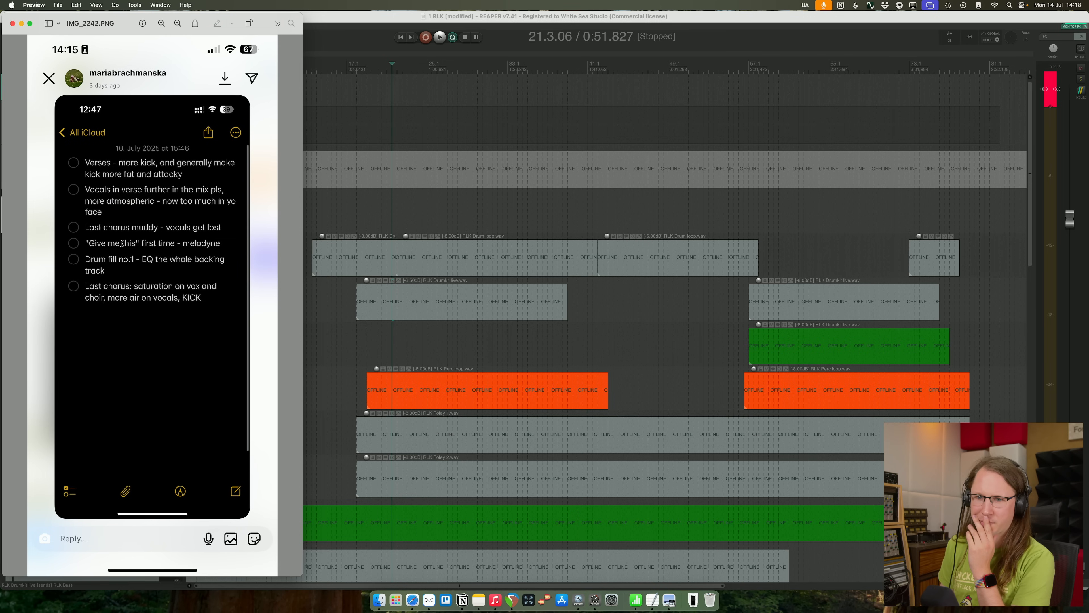
pyautogui.click(412, 38)
pyautogui.press('space')
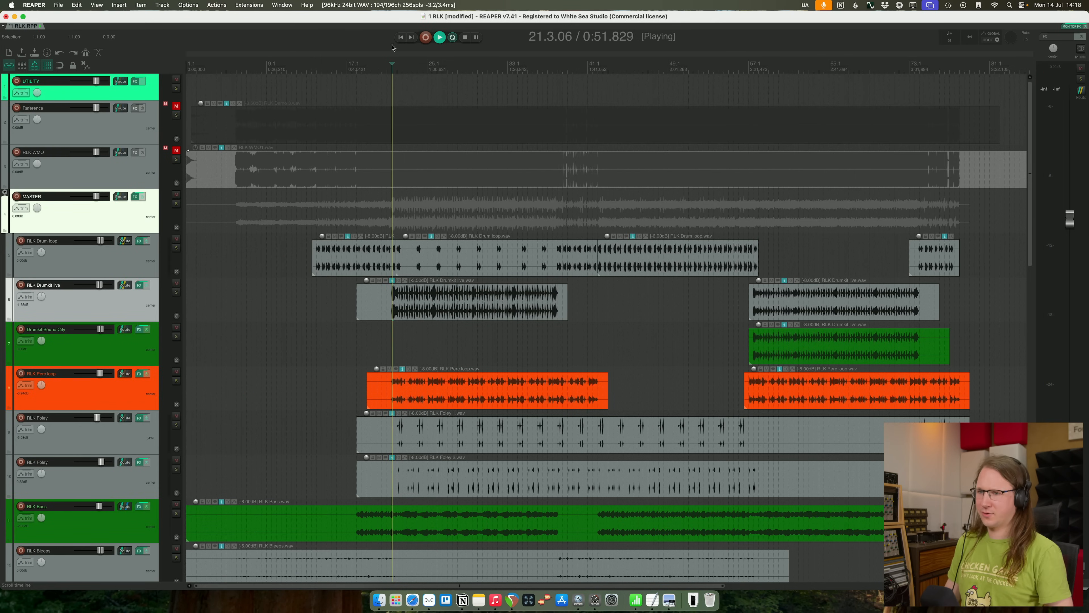
# - Audition the transition into RLK Drumkit live's first entry, starting around bar 20
pyautogui.press('space')
pyautogui.moveTo(386, 54); pyautogui.dragTo(592, 60)
pyautogui.click(591, 61)
pyautogui.press('space')
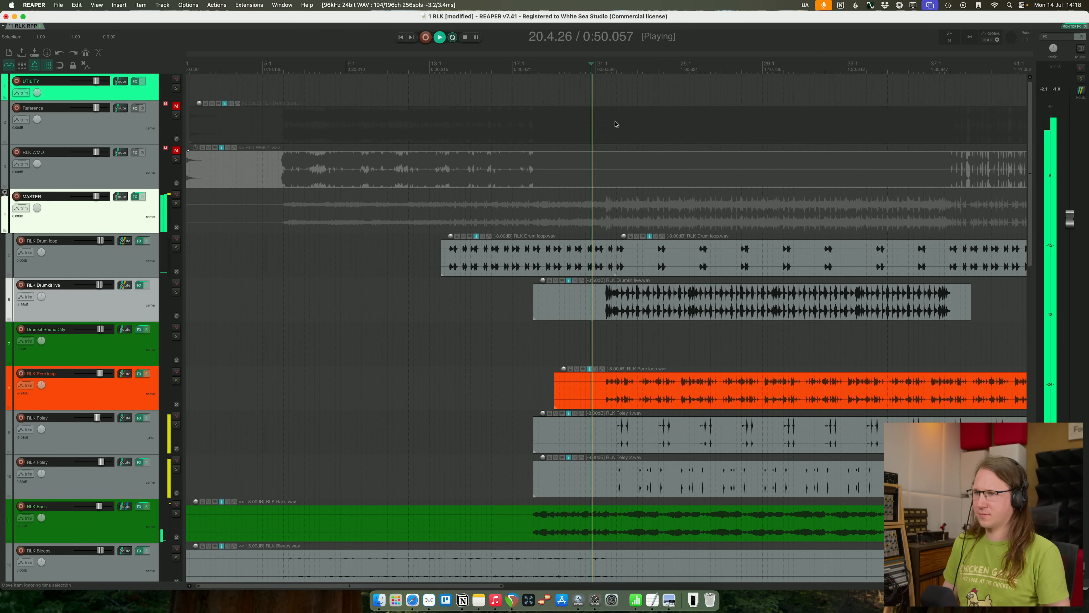
pyautogui.scroll(5, 618, 124)
pyautogui.moveTo(749, 203); pyautogui.dragTo(479, 206)
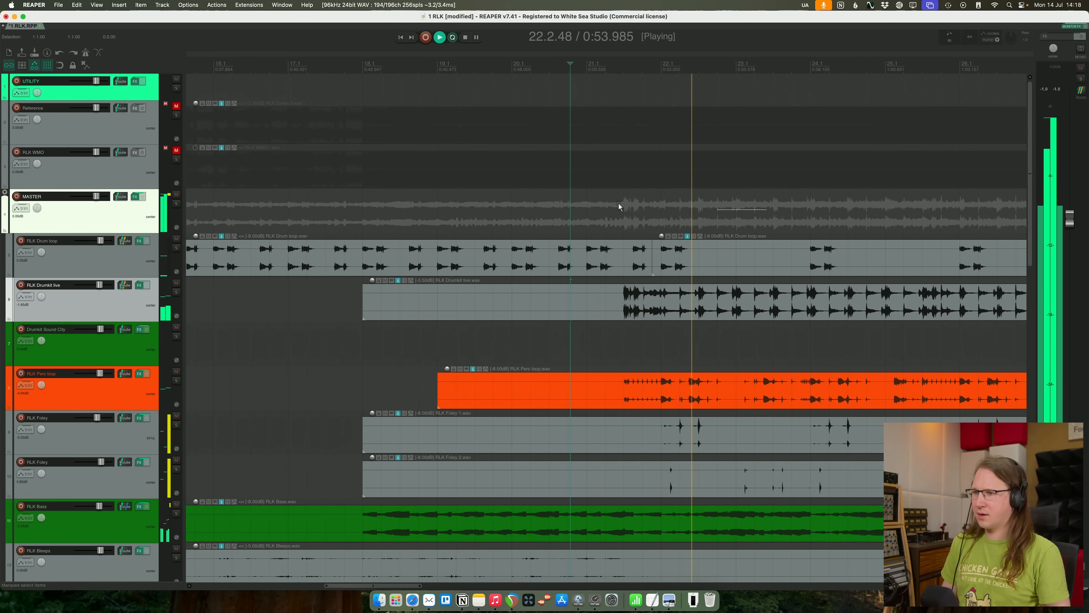
pyautogui.press('space')
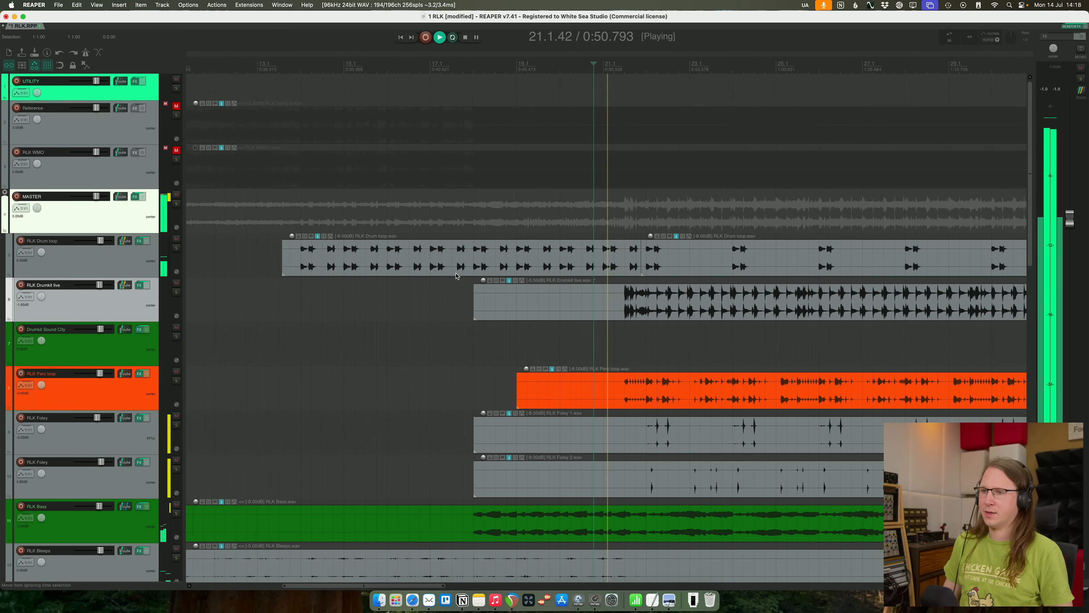
# - Raise RLK Drumkit live's track volume slightly while the song plays
pyautogui.scroll(-8, 457, 276)
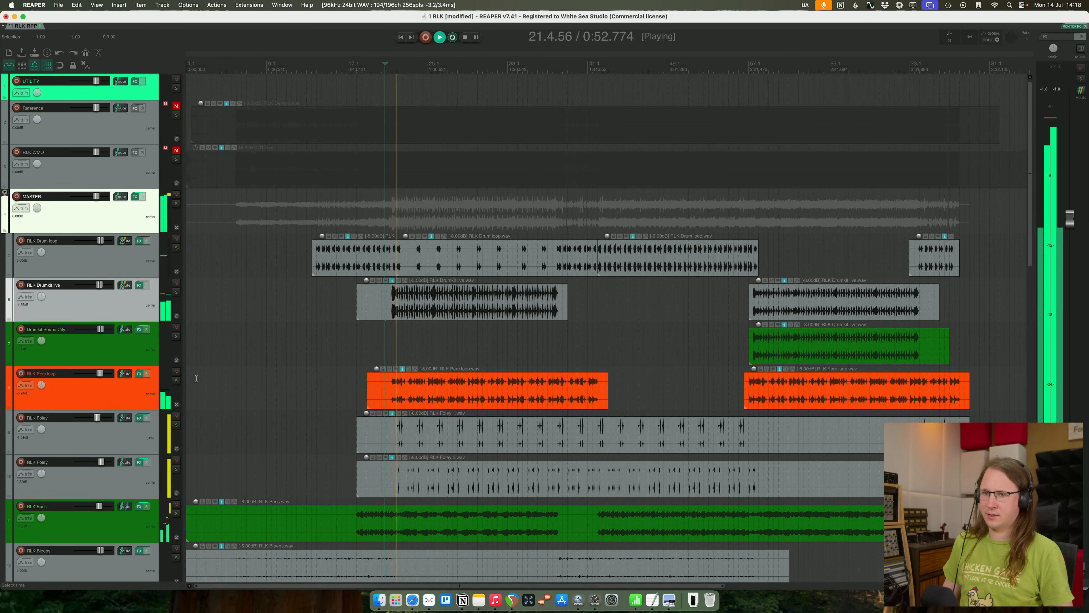
pyautogui.moveTo(316, 298); pyautogui.dragTo(631, 310)
pyautogui.scroll(-3, 475, 303)
pyautogui.click(475, 304)
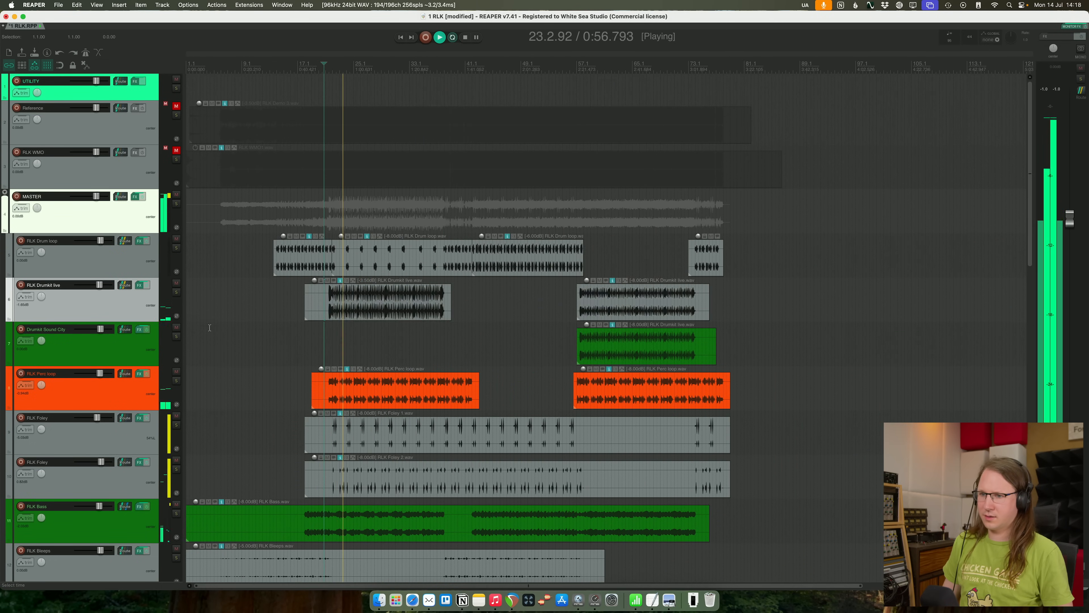
pyautogui.moveTo(99, 286); pyautogui.dragTo(100, 286)
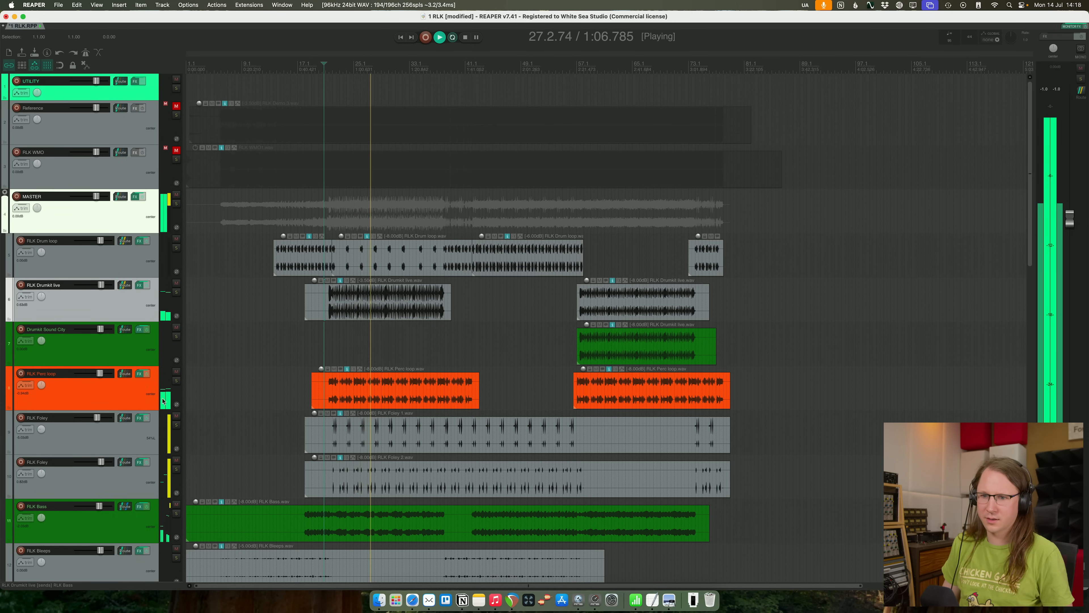
# - Check RLK Perc loop in solo, soften its Pro-Q 4 low-mid cut and lower the low-cut filter to about 37 Hz
pyautogui.click(170, 390)
pyautogui.click(177, 381)
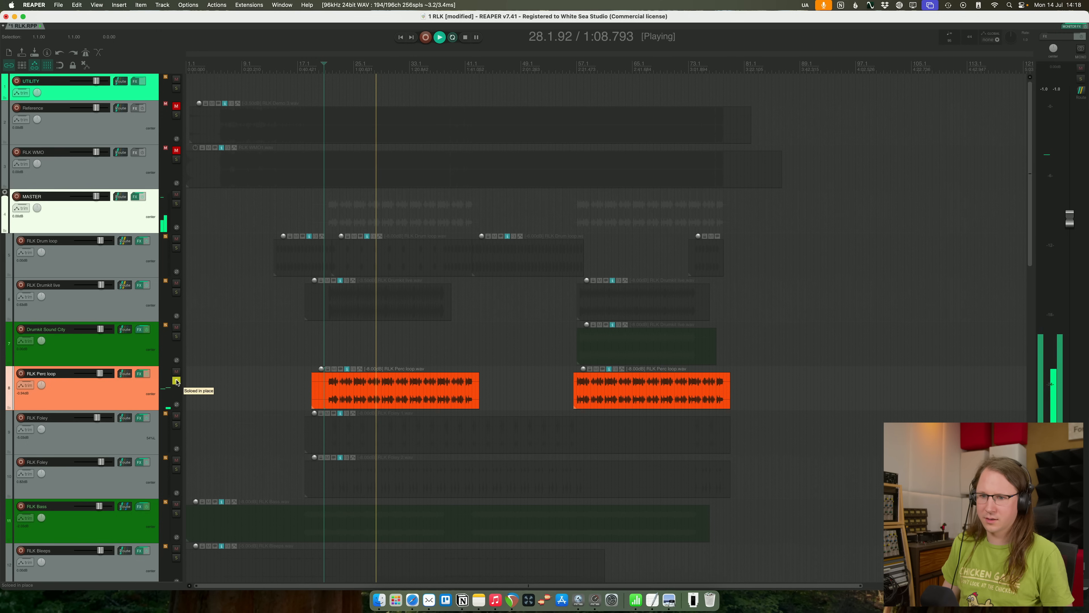
pyautogui.click(176, 381)
pyautogui.click(141, 374)
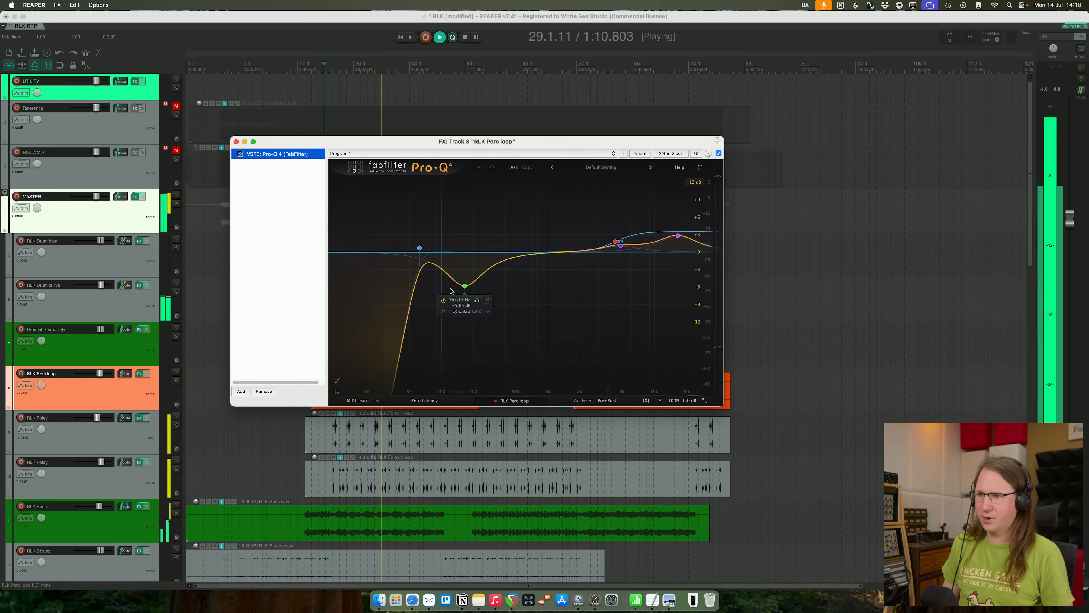
pyautogui.moveTo(464, 285); pyautogui.dragTo(398, 254)
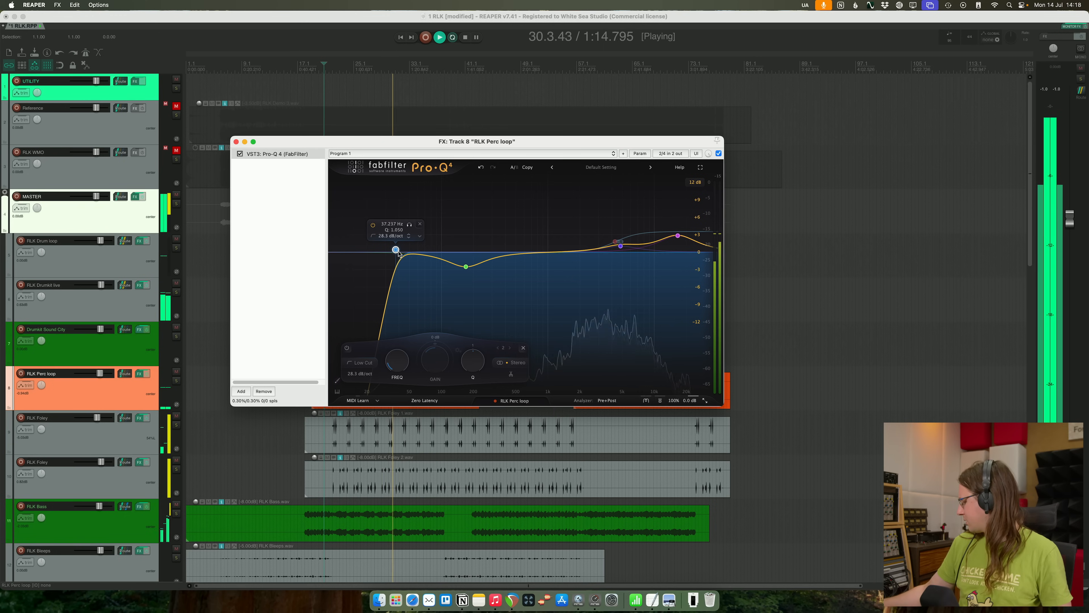
pyautogui.click(236, 142)
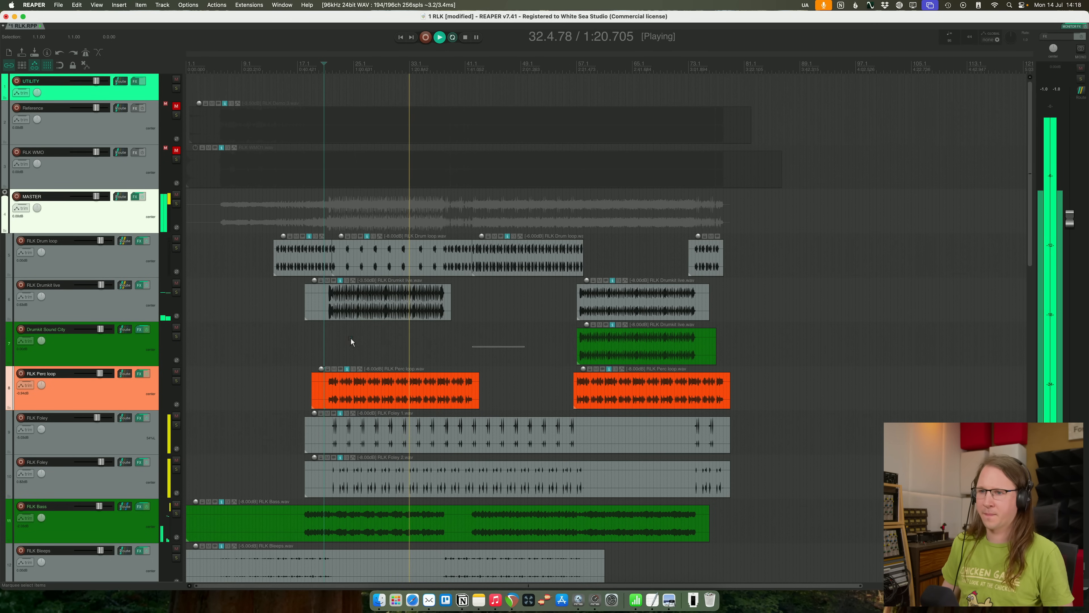
# - Compare the mix against RLK WMO in solo and set the low band's threshold in MASTER's Pro-MB to about -22.4 dB
pyautogui.click(176, 159)
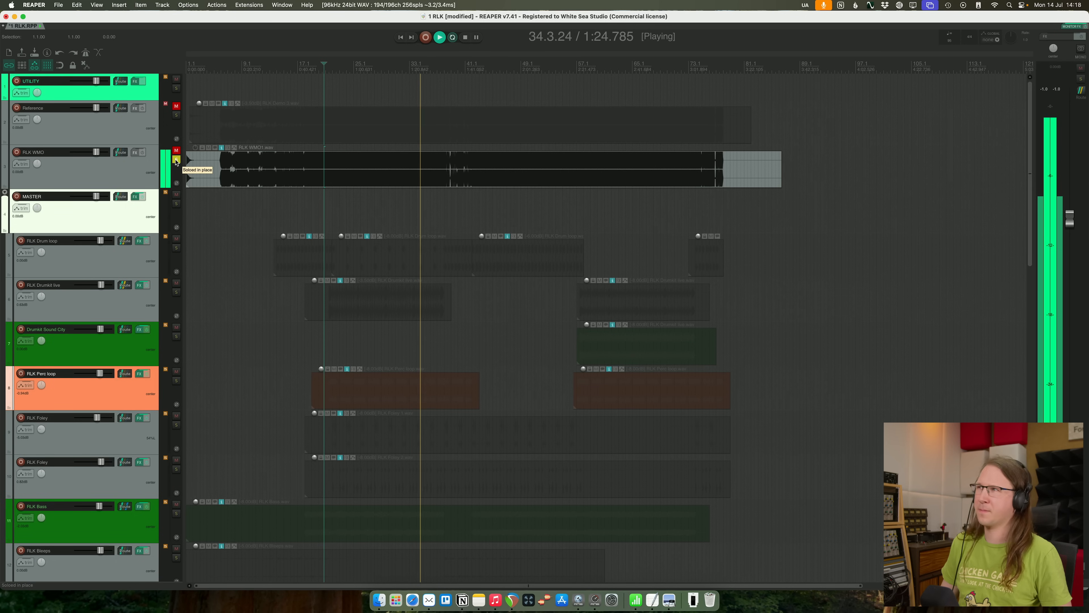
pyautogui.click(176, 160)
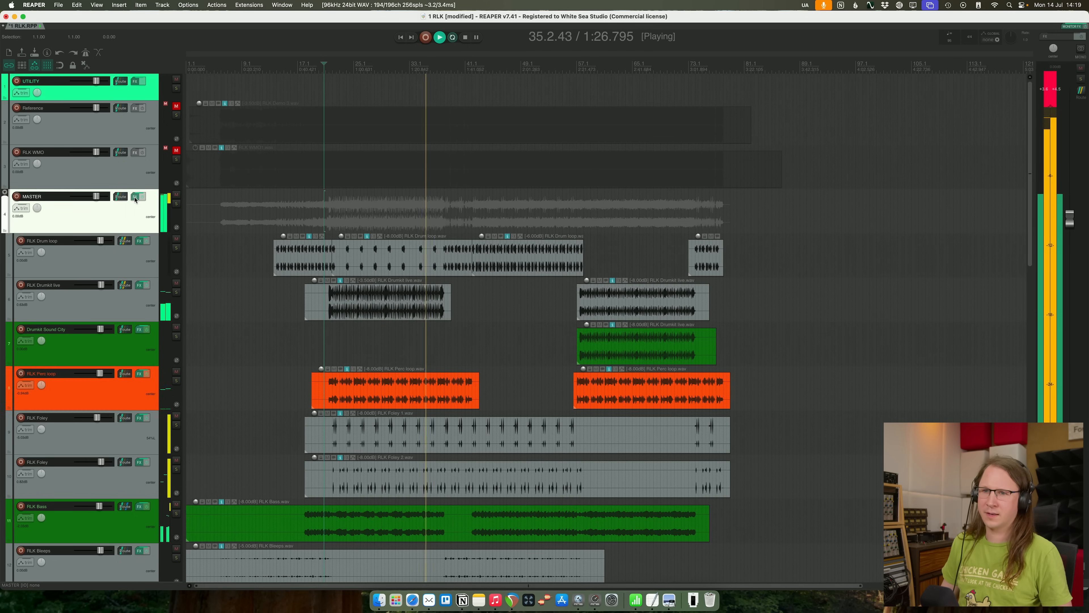
pyautogui.click(134, 196)
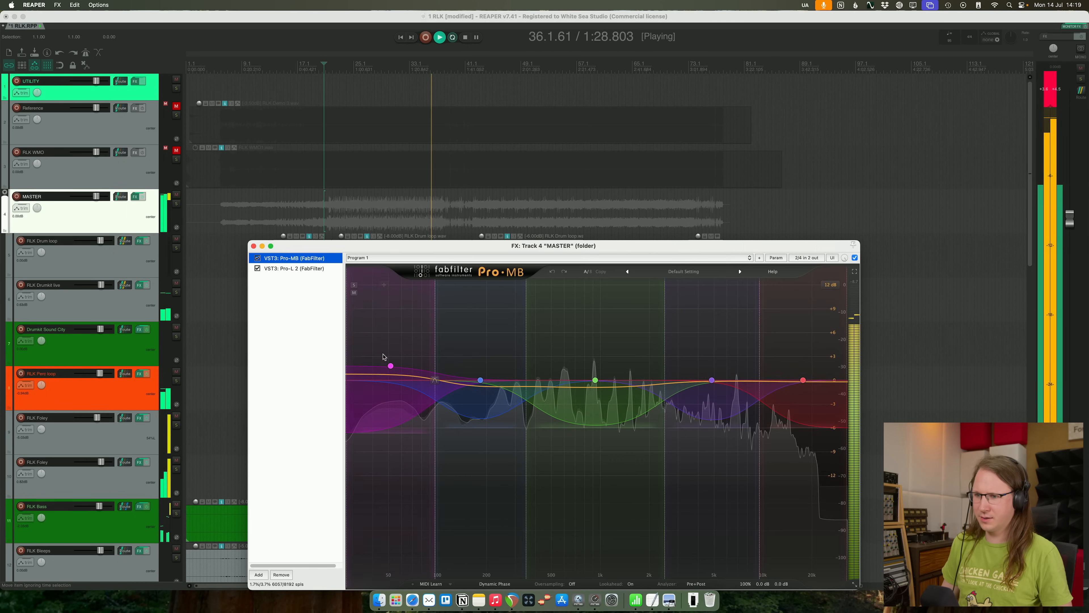
pyautogui.click(391, 366)
pyautogui.moveTo(371, 524); pyautogui.dragTo(365, 511)
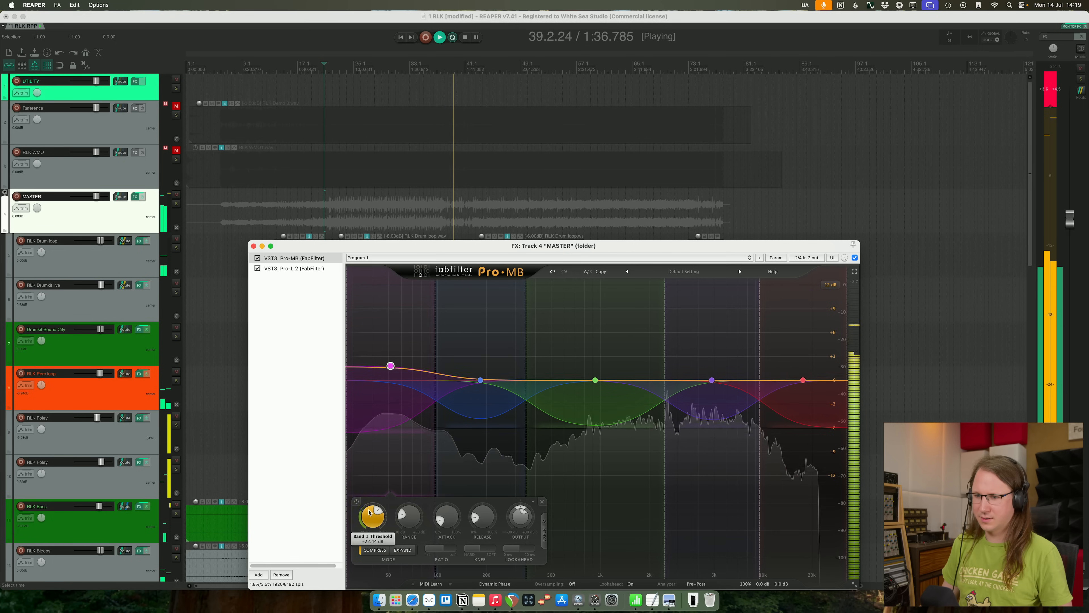
# - Close MASTER's effects window and compare the mix from around bar 21 against RLK WMO in solo
pyautogui.click(254, 246)
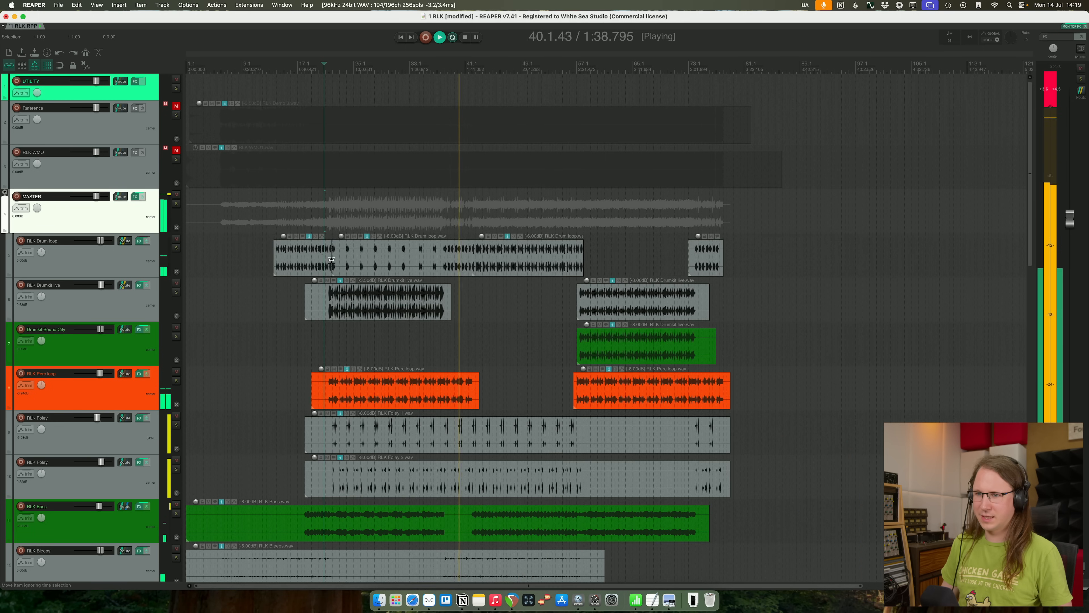
pyautogui.click(324, 342)
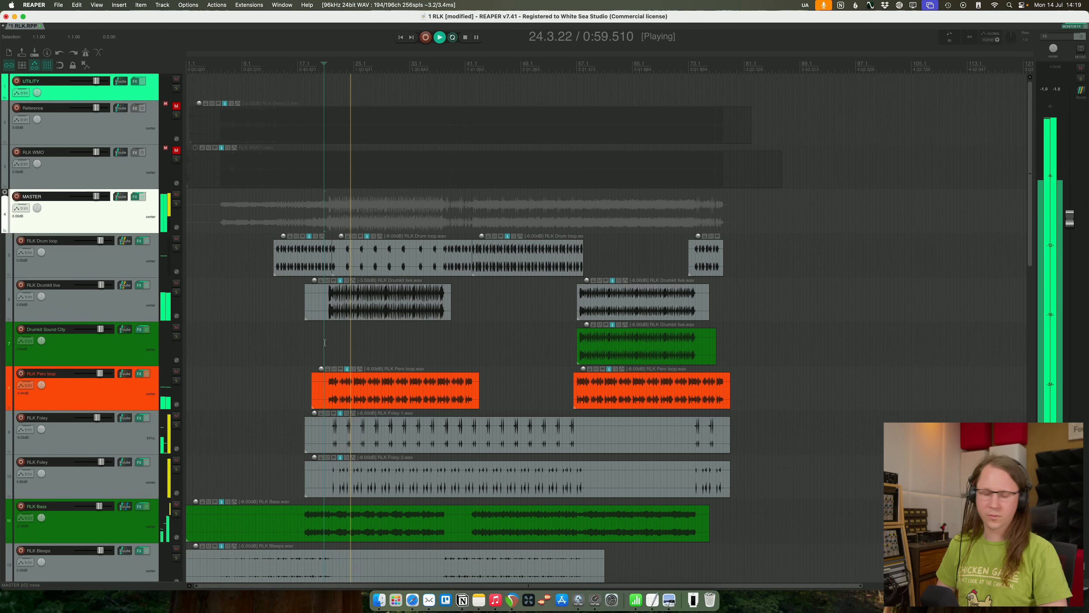
pyautogui.click(177, 160)
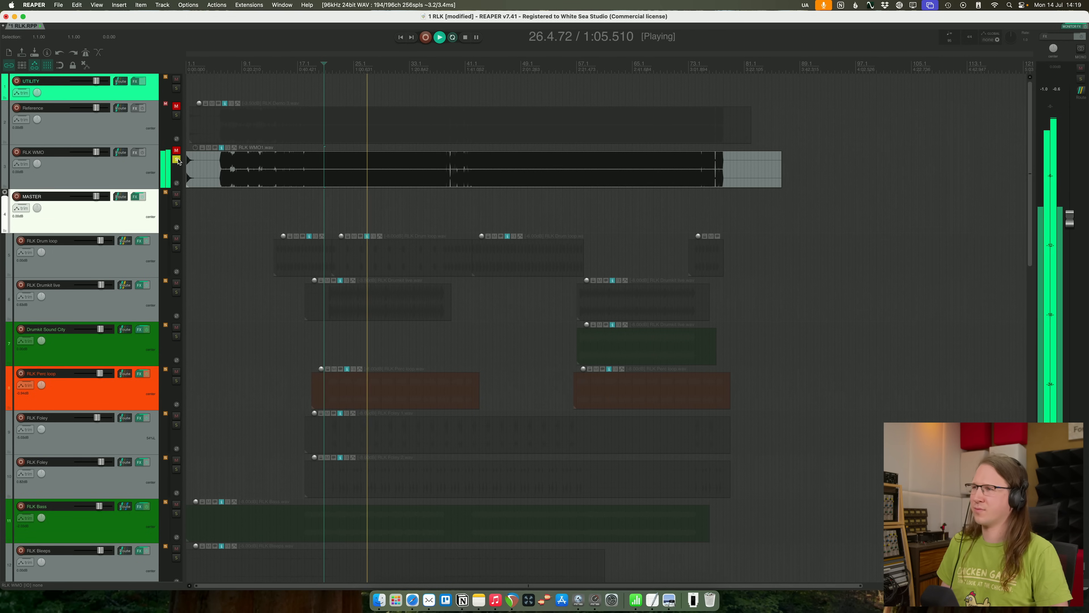
pyautogui.click(177, 160)
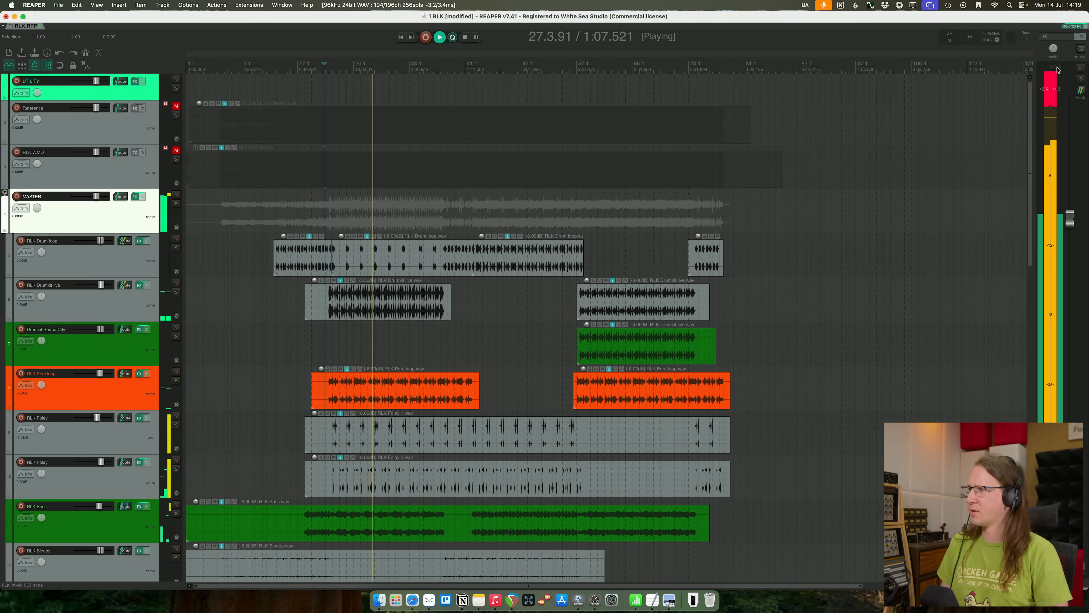
pyautogui.click(1058, 70)
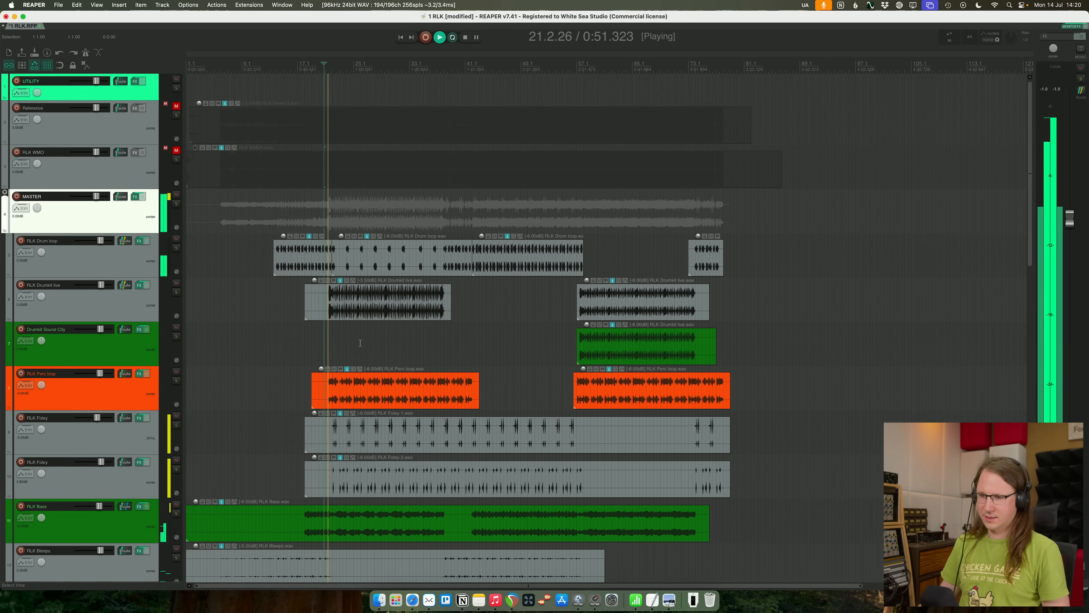
# - Audition the transition into RLK Drumkit live's first entry from bar 20, then stop playback
pyautogui.scroll(2, 448, 339)
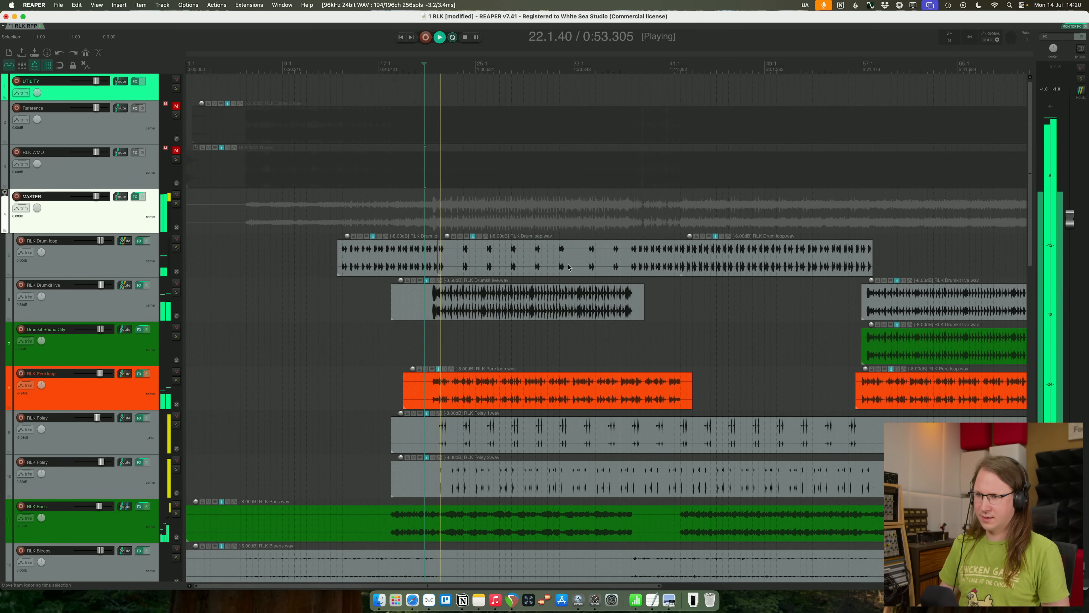
pyautogui.scroll(2, 481, 327)
pyautogui.scroll(3, 446, 329)
pyautogui.click(464, 336)
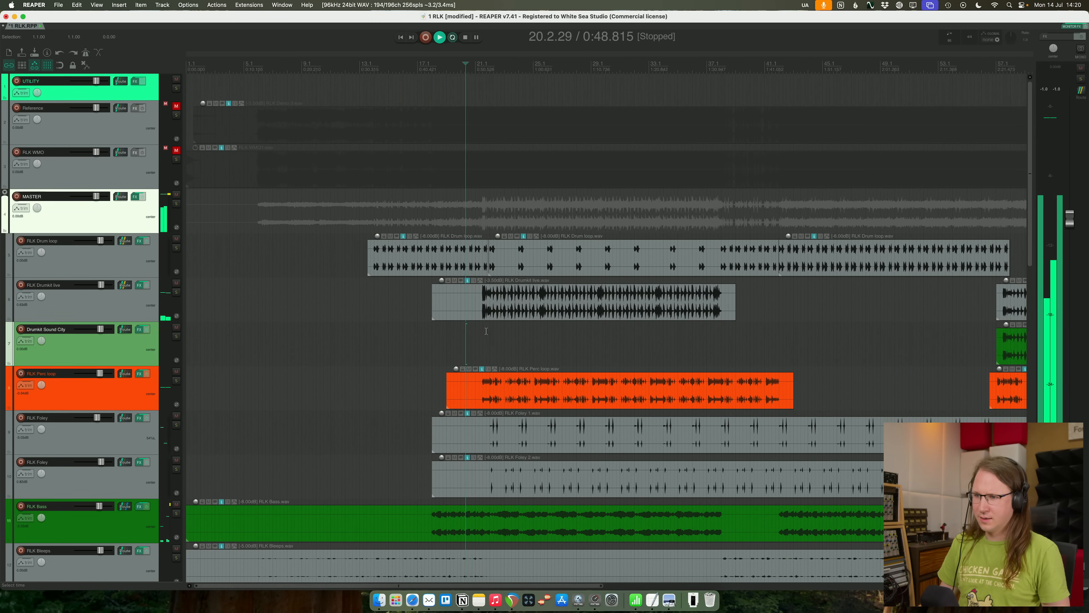
pyautogui.scroll(1, 614, 322)
pyautogui.scroll(2, 614, 321)
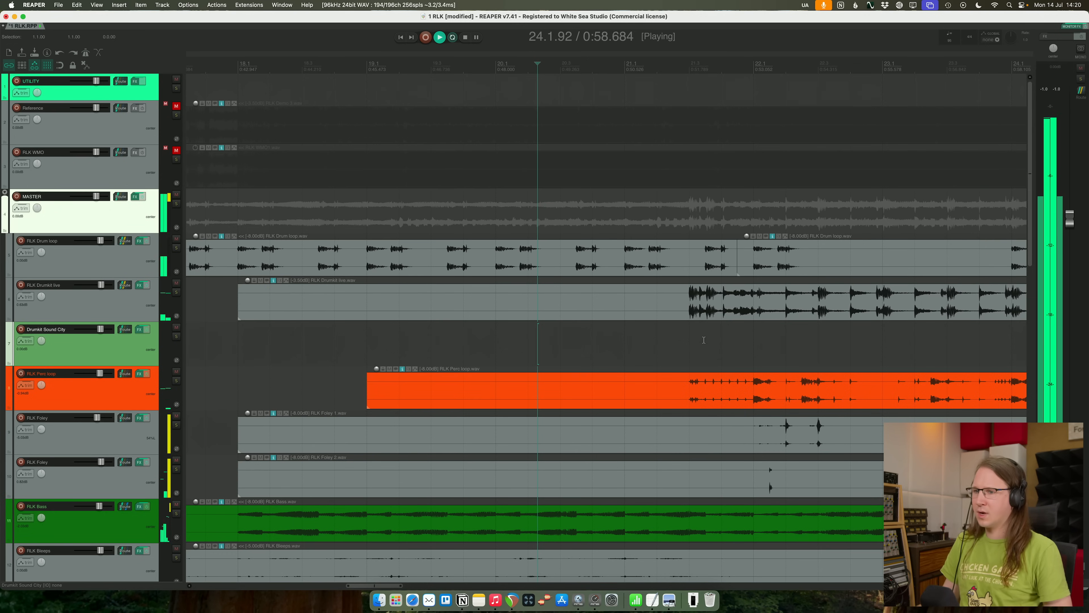
pyautogui.press('space')
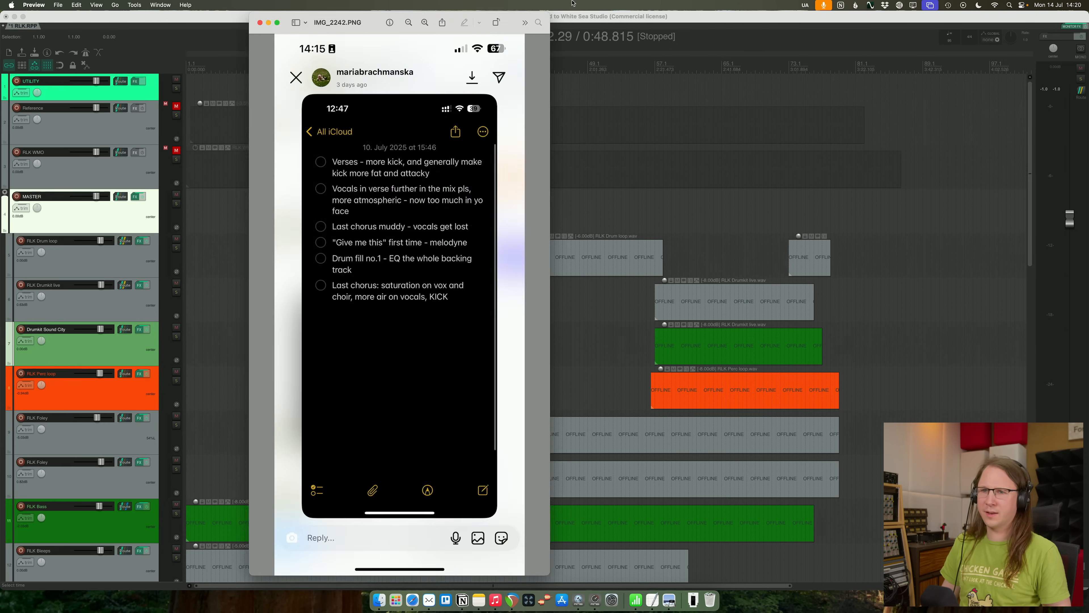
# - Move the IMG_2242.PNG feedback notes aside and reread them in Preview while checking the vocal tracks in REAPER
pyautogui.moveTo(573, 4); pyautogui.dragTo(724, 3)
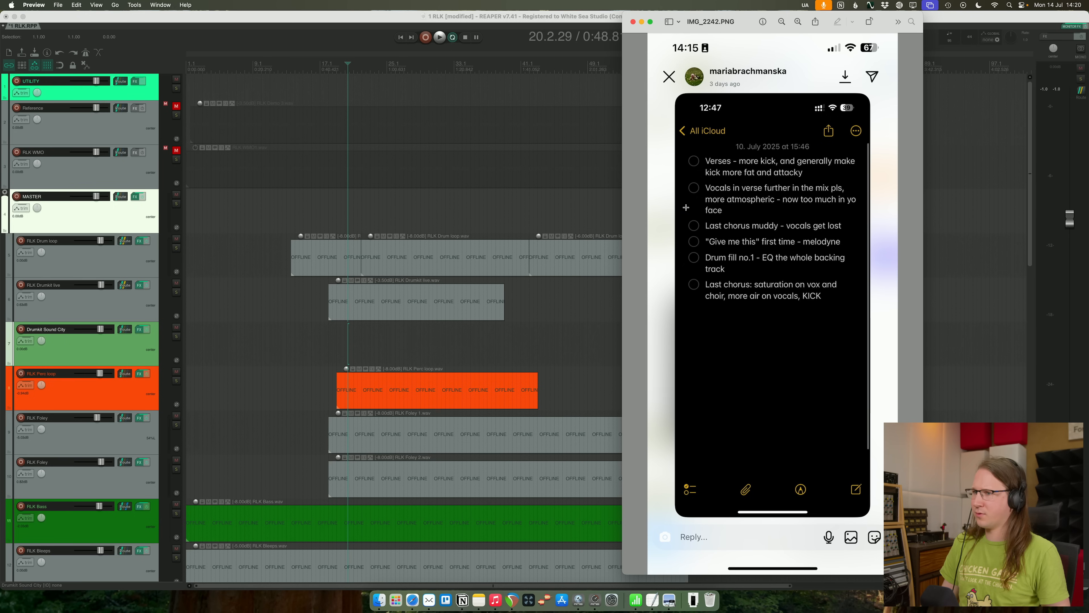
pyautogui.click(269, 26)
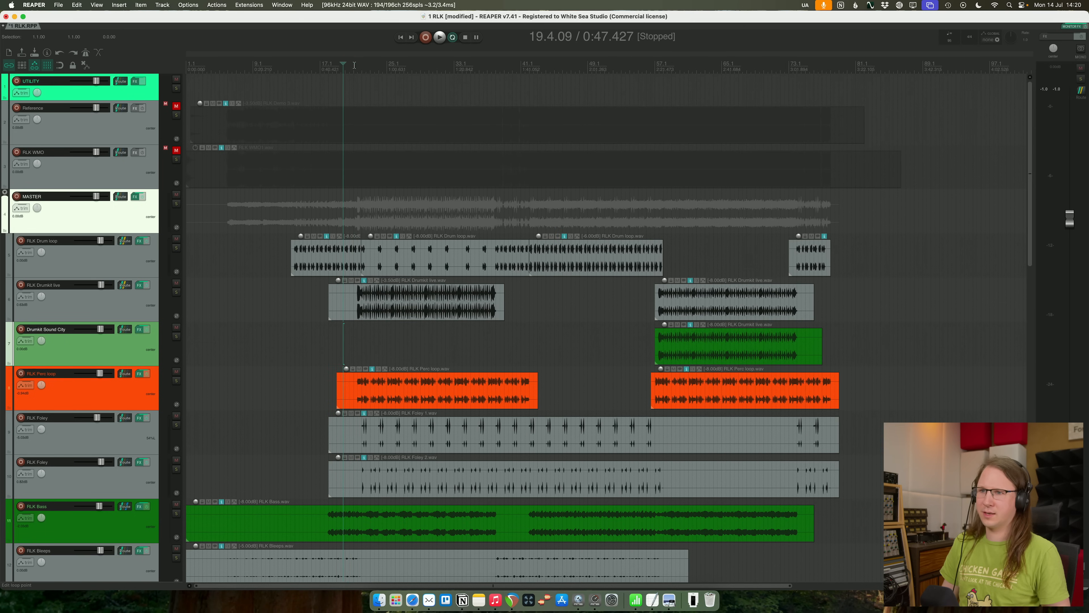
pyautogui.scroll(-15, 335, 172)
pyautogui.press('super+Tab')
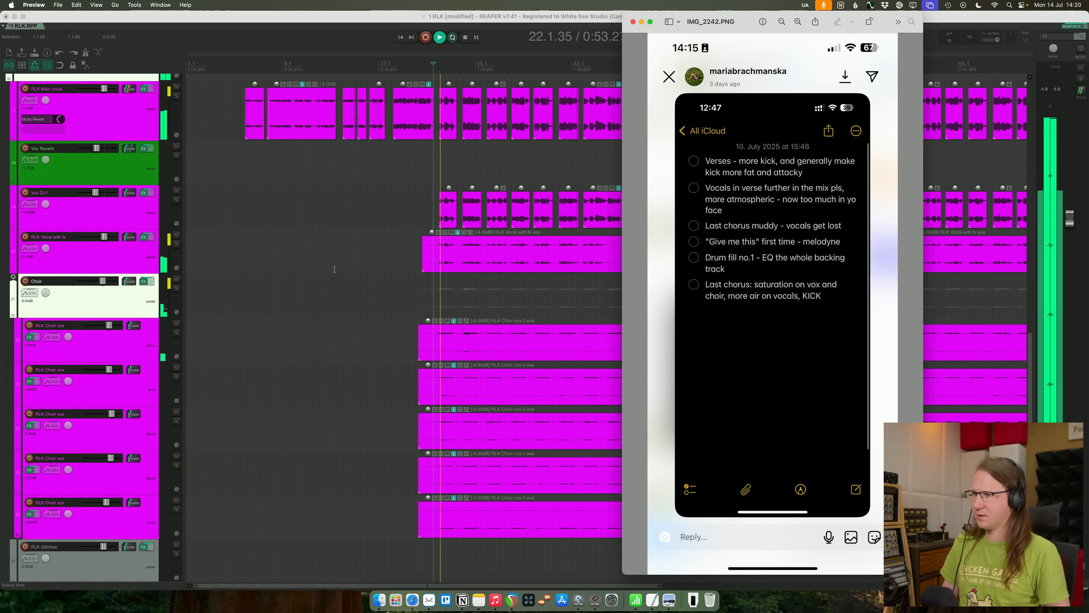
pyautogui.press('super+Tab')
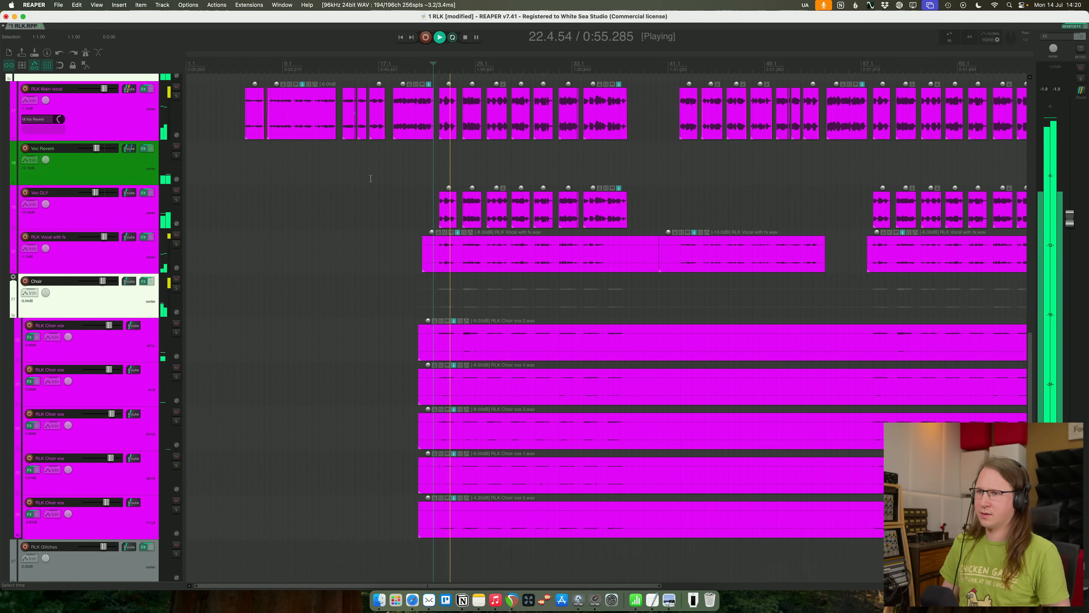
# - Listen to the verse vocals on RLK Main vocal from the start of its first clip
pyautogui.scroll(-3, 372, 177)
pyautogui.scroll(1, 377, 222)
pyautogui.scroll(3, 376, 222)
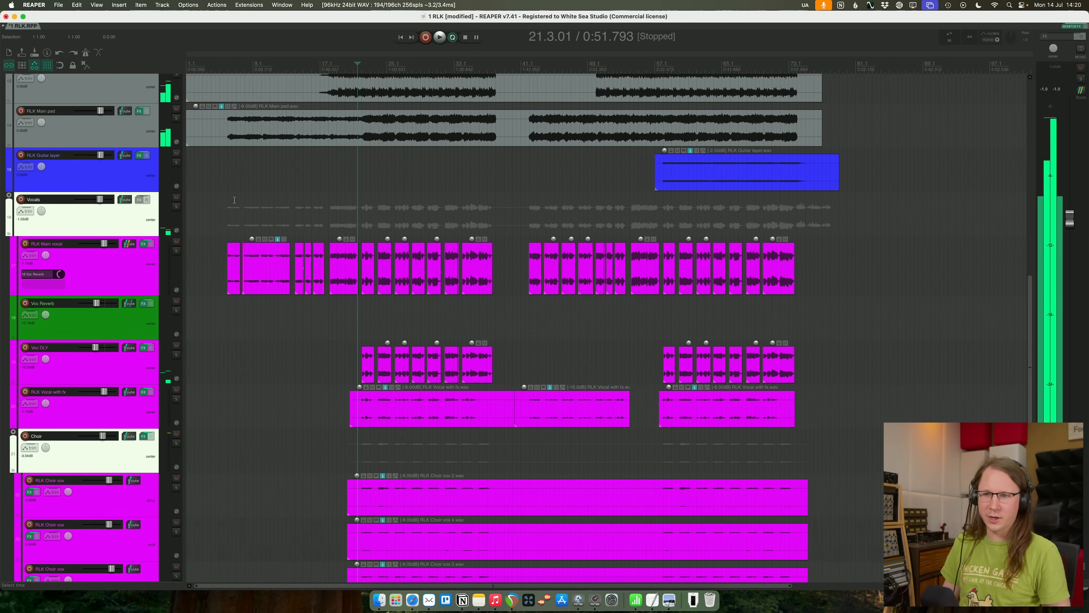
pyautogui.click(235, 200)
pyautogui.press('space')
pyautogui.scroll(3, 234, 200)
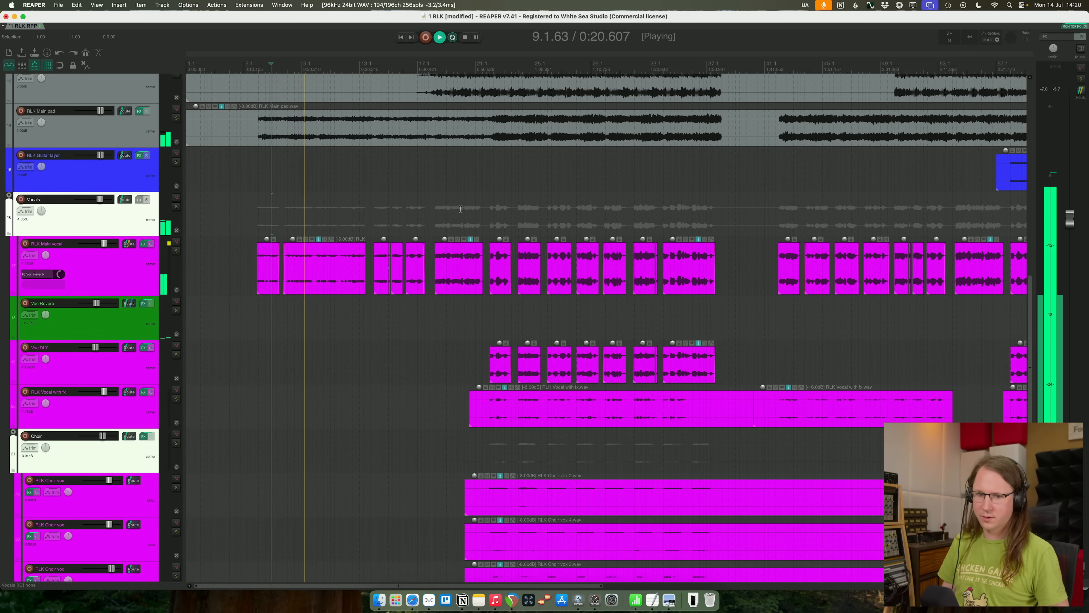
pyautogui.scroll(1, 334, 309)
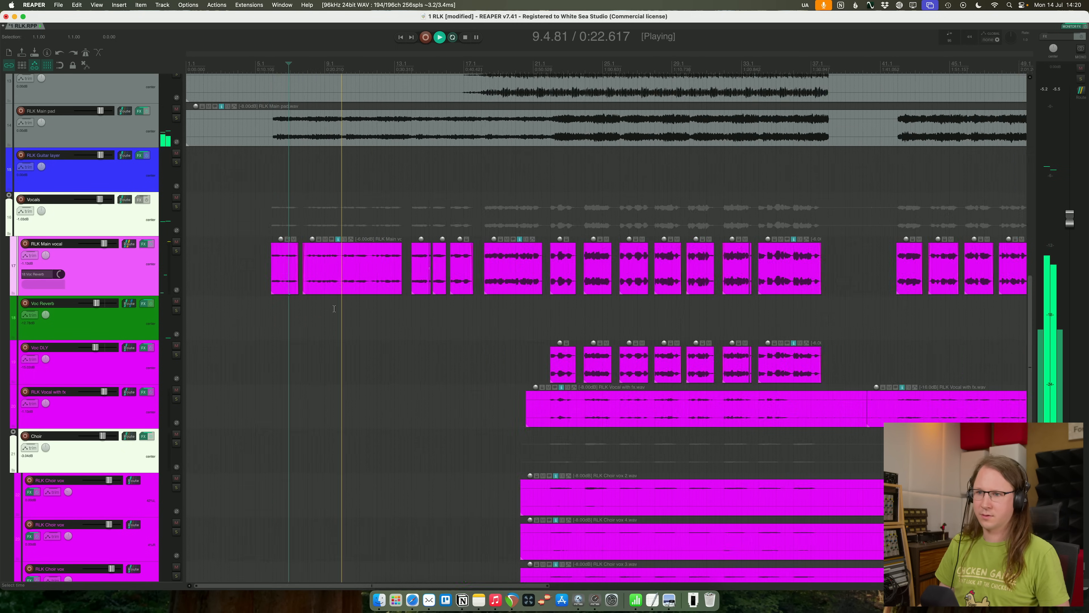
pyautogui.scroll(2, 334, 309)
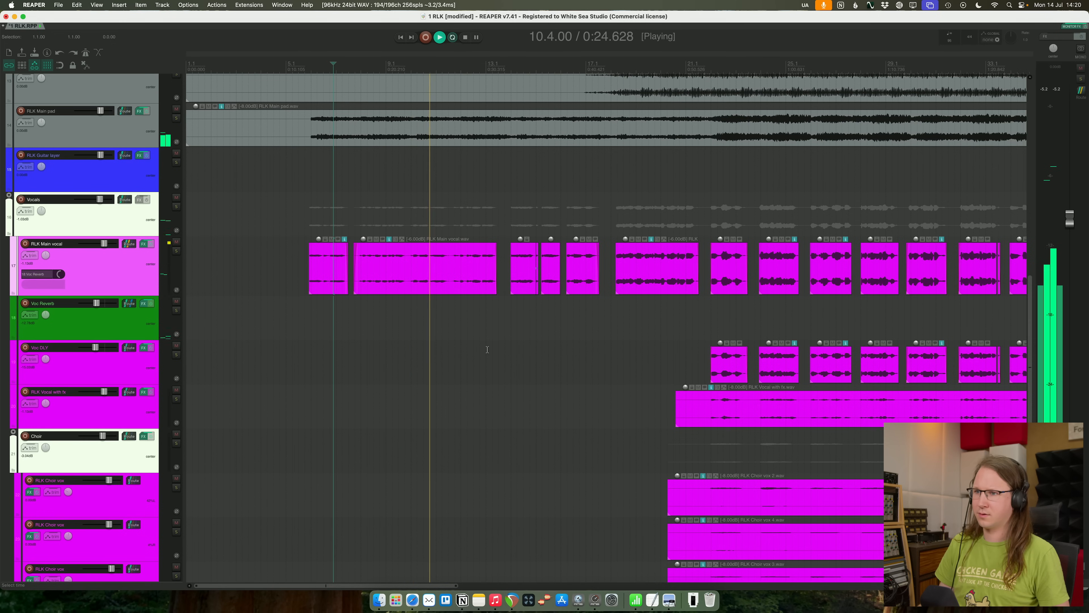
pyautogui.scroll(-2, 494, 345)
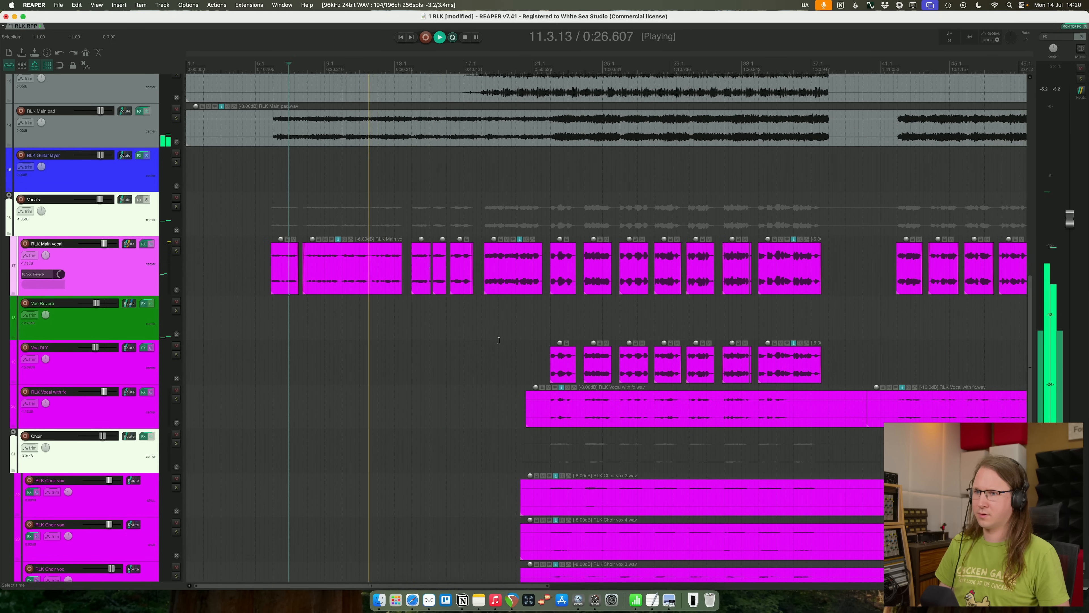
pyautogui.scroll(1, 488, 331)
# - Locate the chorus start by playing around the RLK Main vocal clips between bars 17 and 21, and add a marker named Chorus there
pyautogui.click(474, 319)
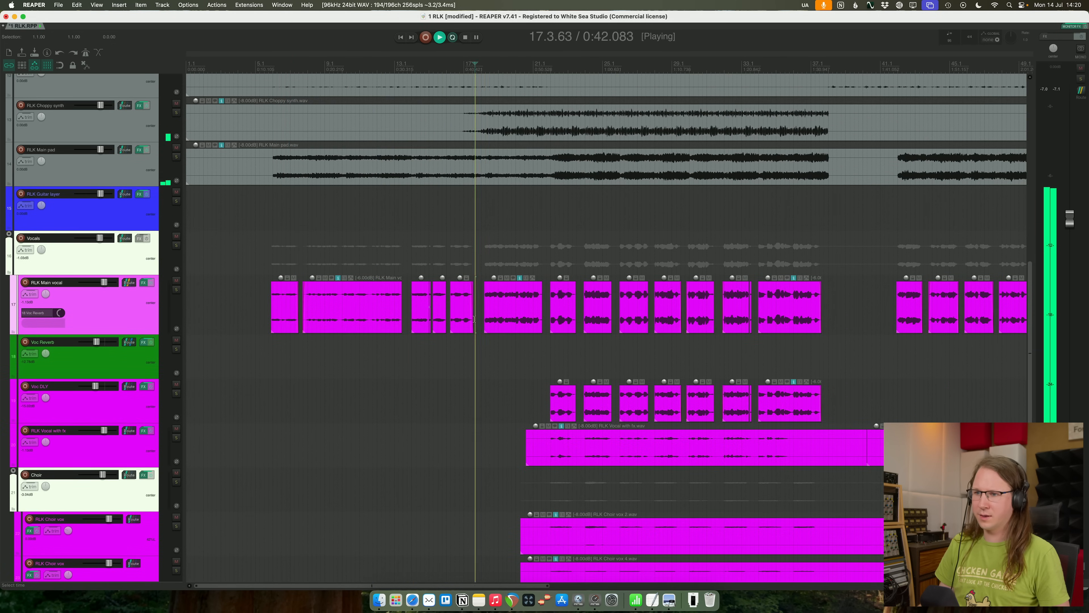
pyautogui.click(513, 309)
pyautogui.press('space')
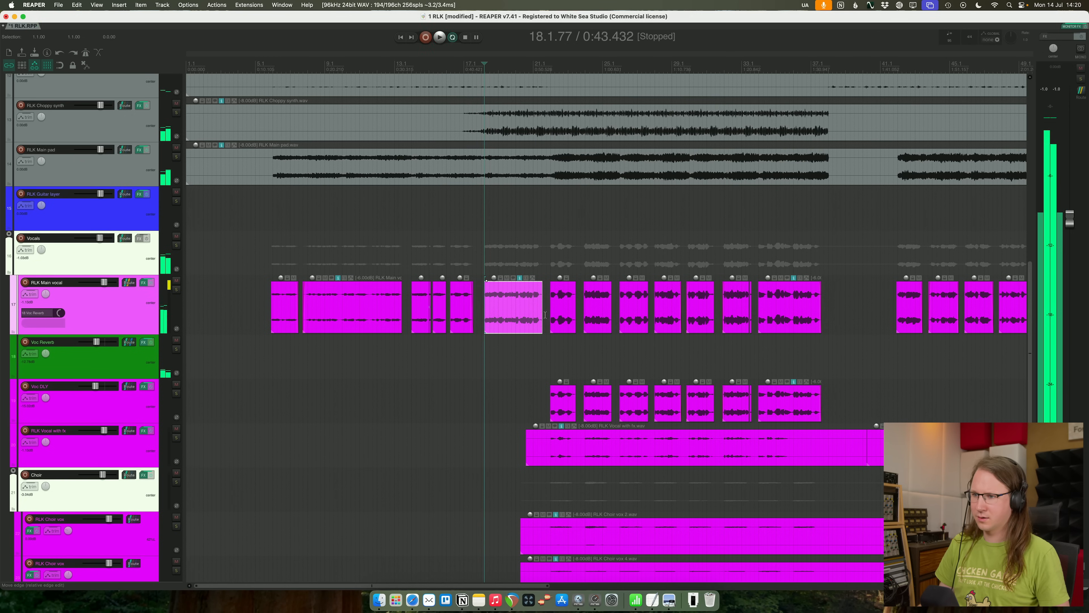
pyautogui.click(547, 315)
pyautogui.press('space')
pyautogui.press('space')
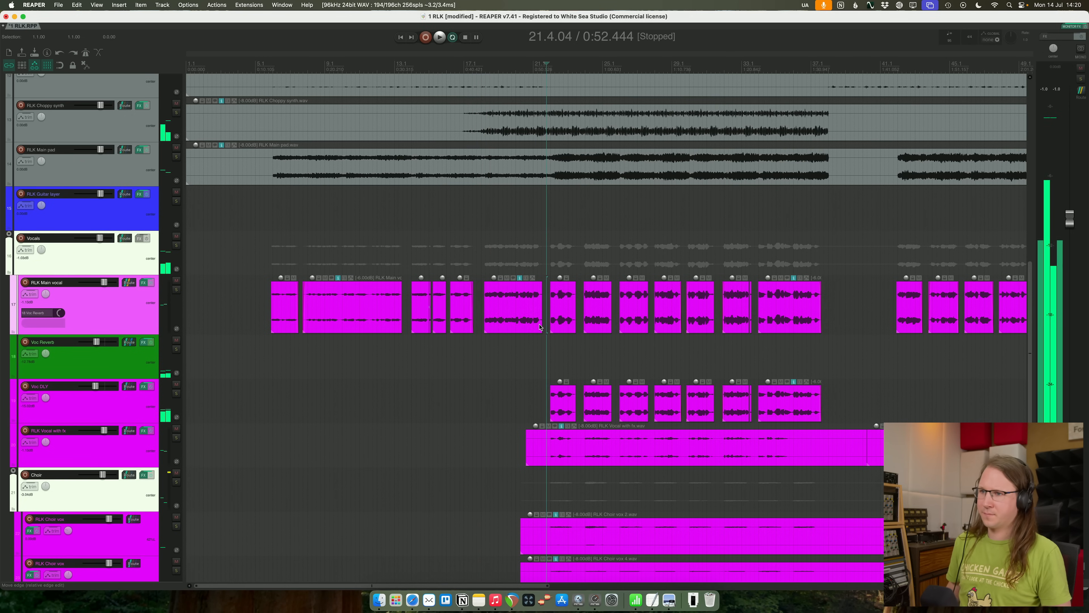
pyautogui.hotkey('shift', 'm')
pyautogui.write('Chorus')
pyautogui.press('Return')
pyautogui.press('space')
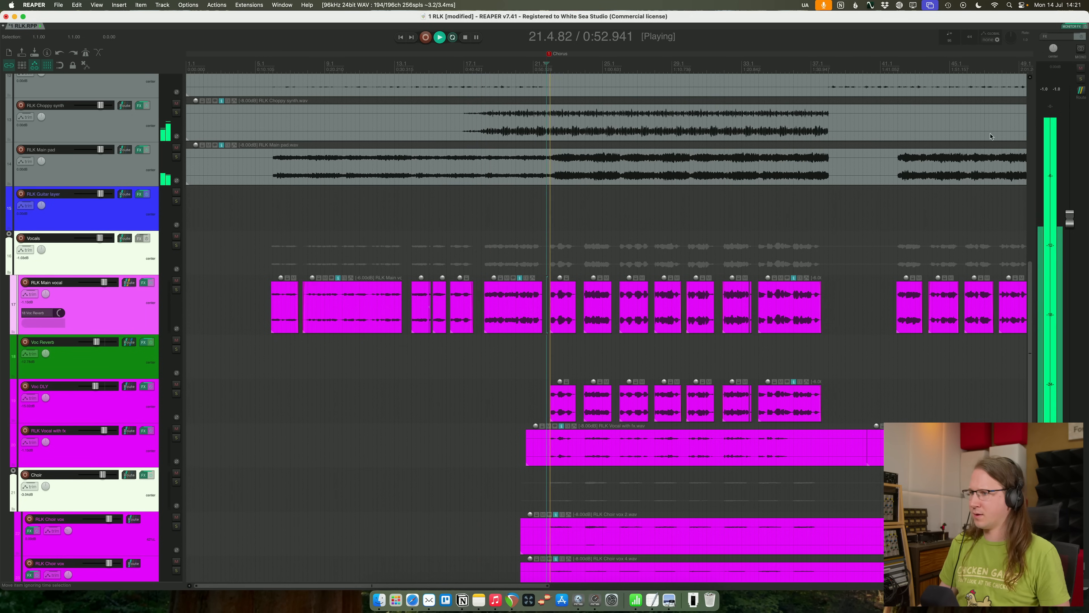
# - Play the opening of the chorus, then place the cursor just before the Chorus marker and stop playback
pyautogui.scroll(-4, 700, 192)
pyautogui.scroll(4, 525, 357)
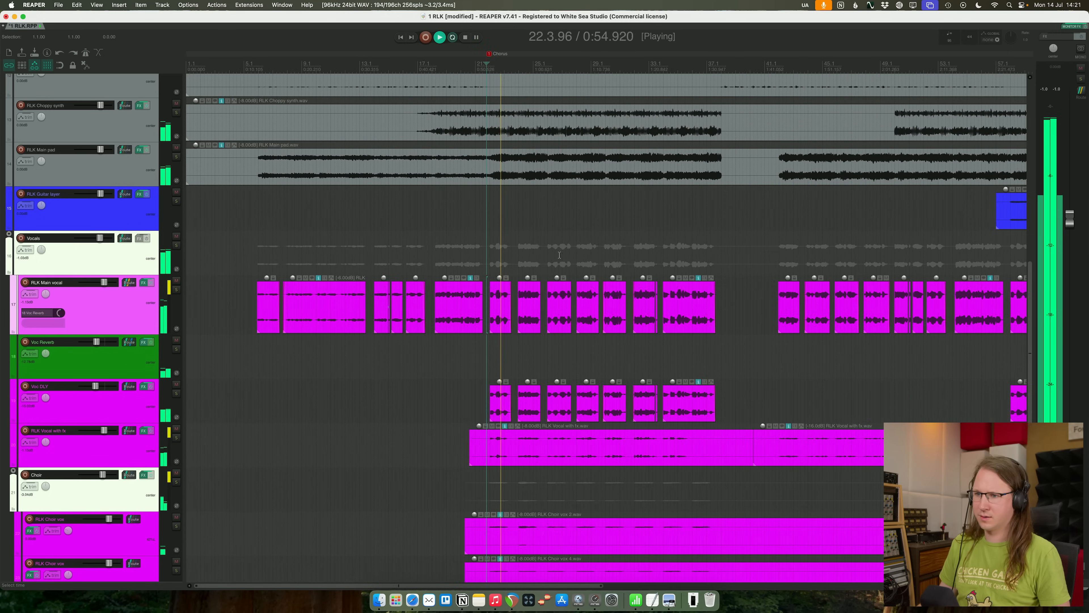
pyautogui.click(525, 356)
pyautogui.press('space')
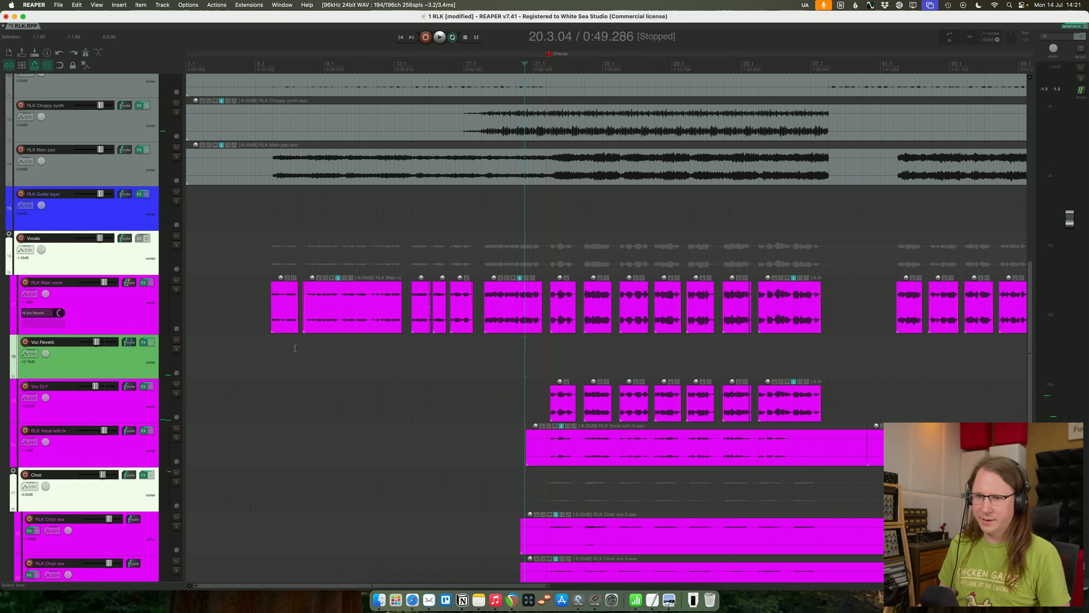
# - Set Voc Reverb's receive from RLK Main vocal to Pre-Fader (Pre-FX) in its routing and close the routing window
pyautogui.click(134, 314)
pyautogui.rightClick(134, 314)
pyautogui.click(109, 363)
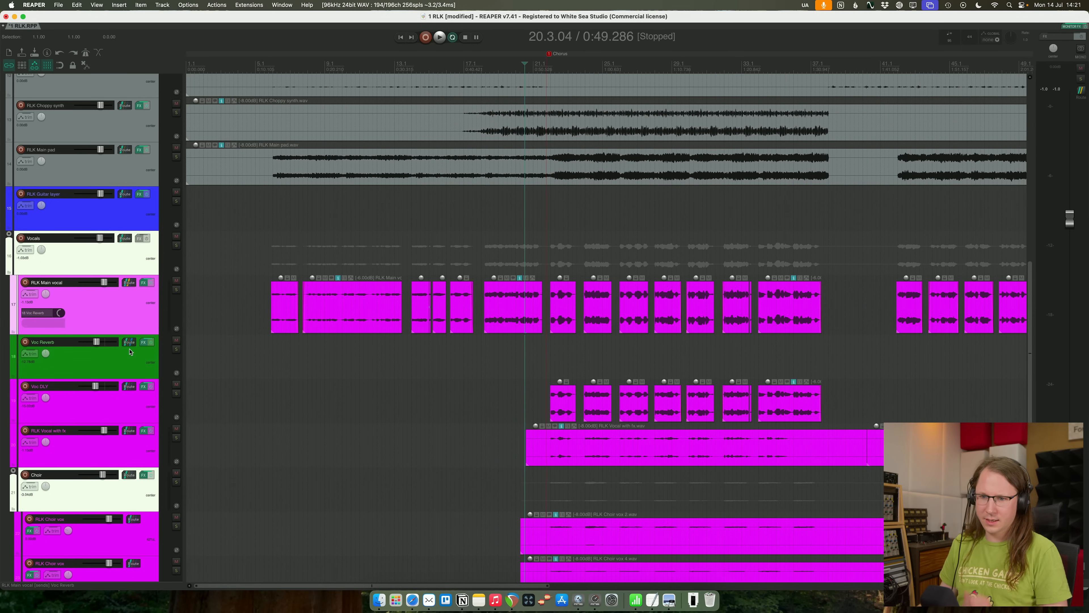
pyautogui.click(129, 345)
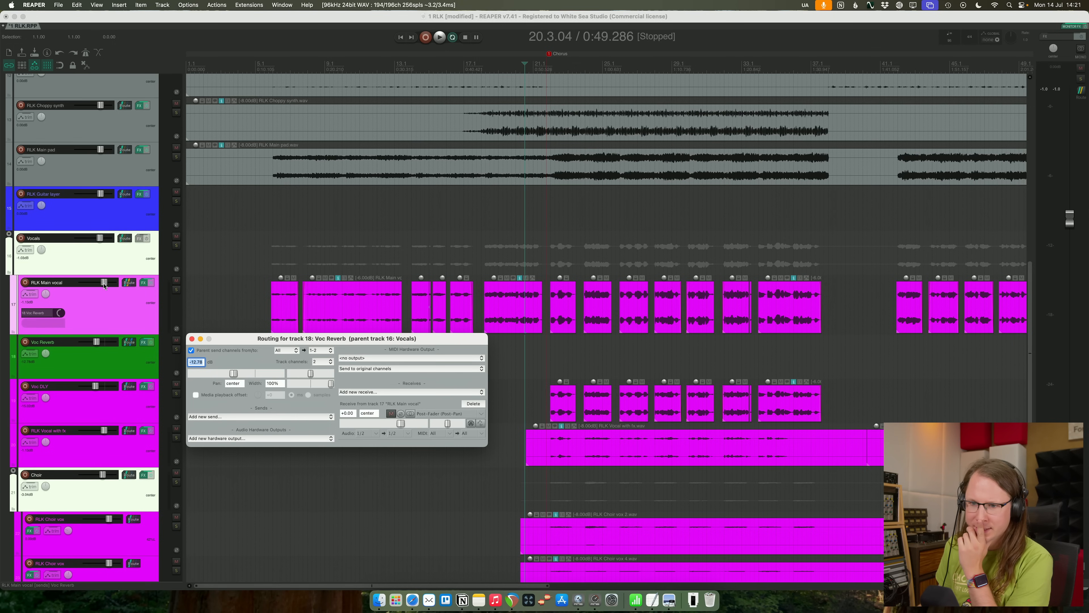
pyautogui.click(454, 413)
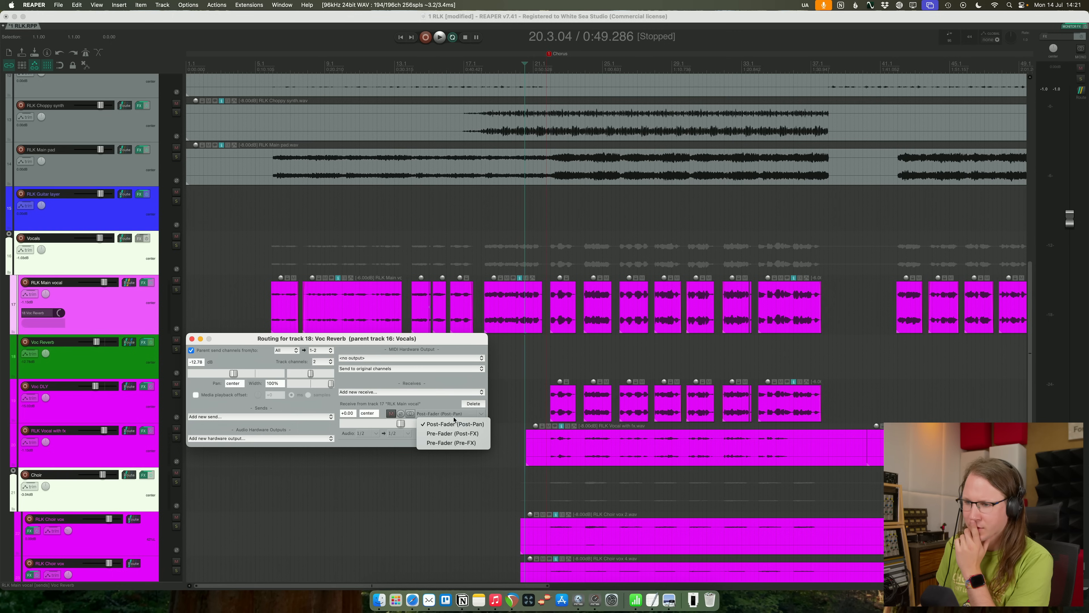
pyautogui.click(458, 444)
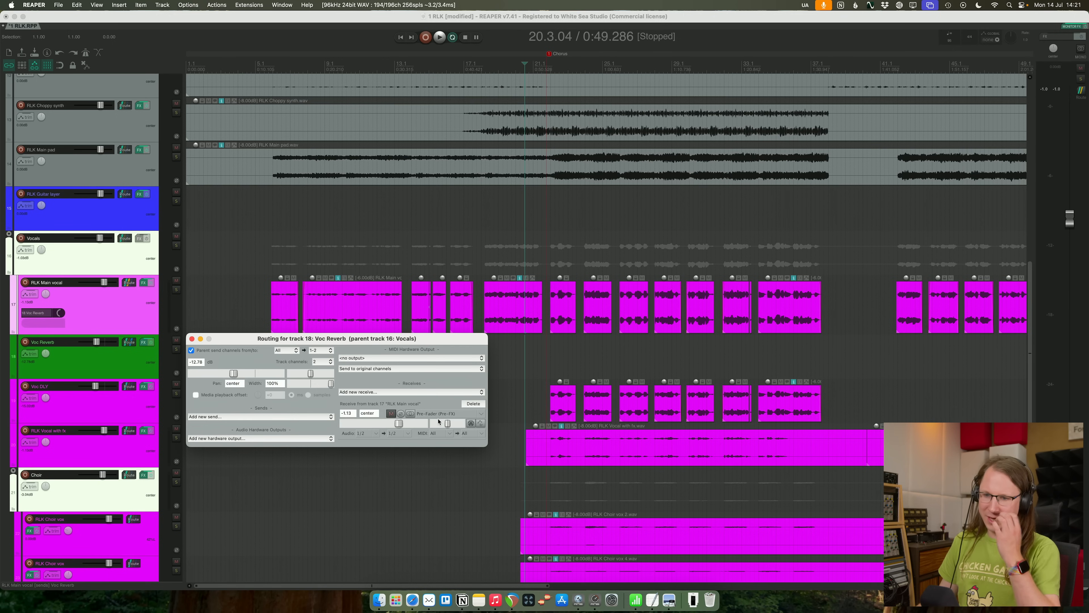
pyautogui.click(192, 339)
# - Show RLK Main vocal's volume envelope, lower it slightly ahead of the Chorus marker and recheck the verse vocals note
pyautogui.press('v')
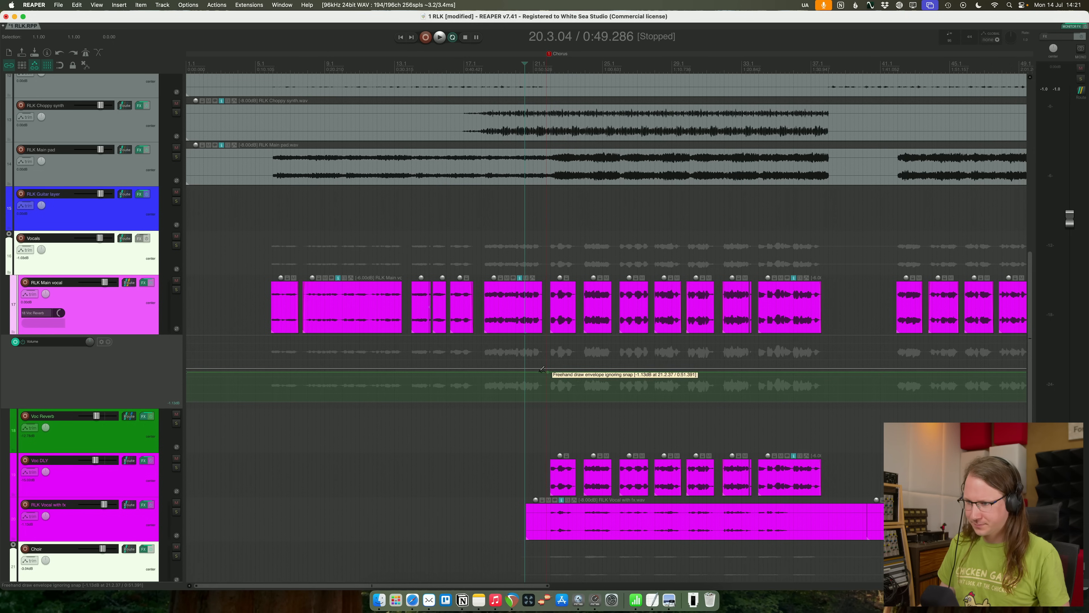
pyautogui.moveTo(506, 374); pyautogui.dragTo(510, 379)
pyautogui.press('super+Tab')
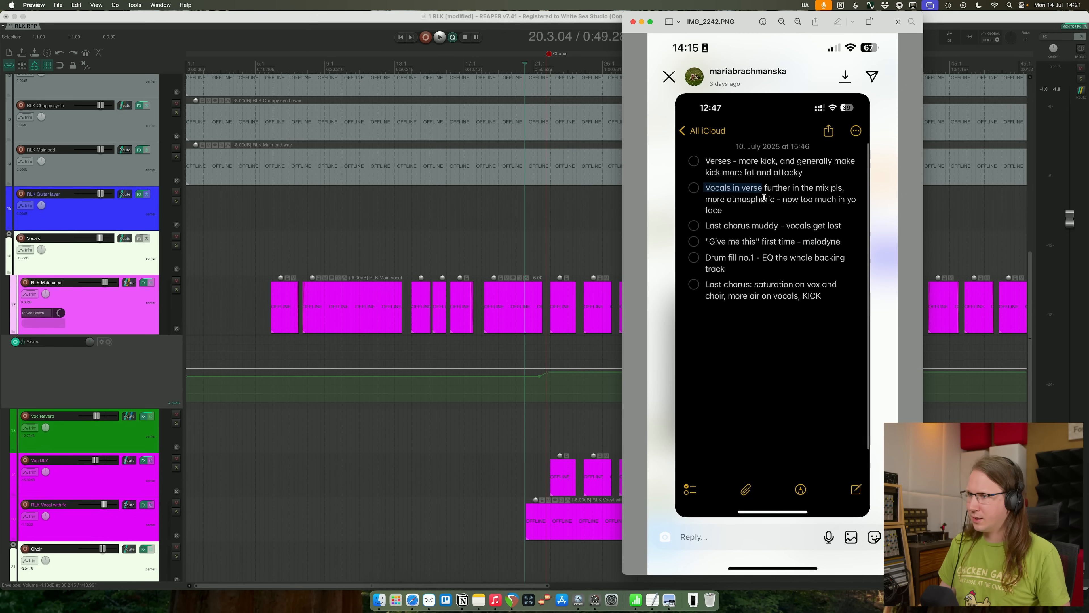
pyautogui.press('super+Tab')
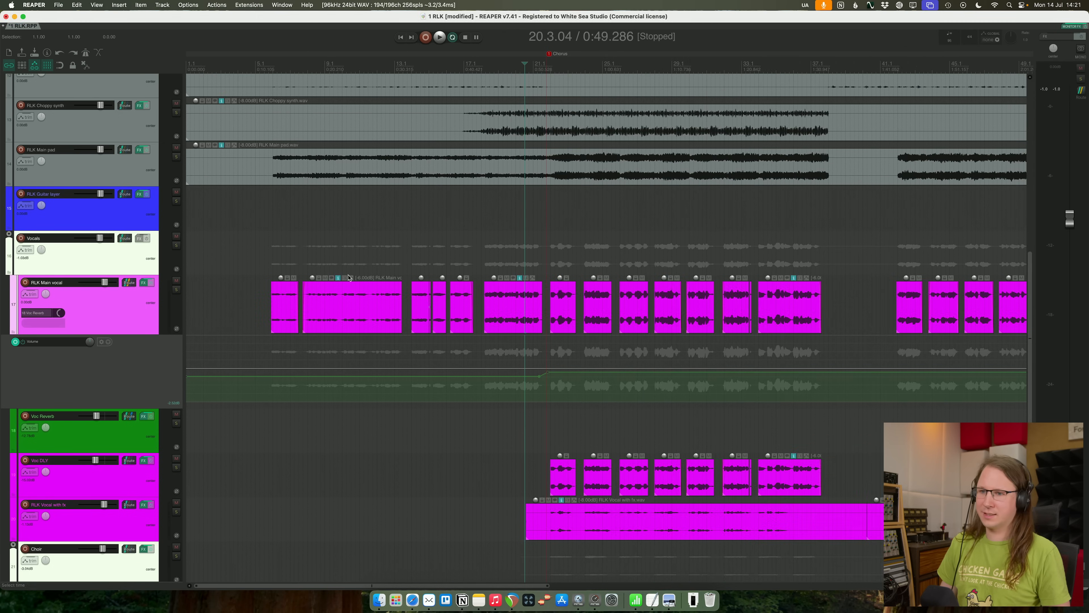
# - Play the verse, pull RLK Main vocal's verse envelope down to -inf dB and bring it back up to just below the chorus level
pyautogui.press('space')
pyautogui.moveTo(419, 376); pyautogui.dragTo(419, 484)
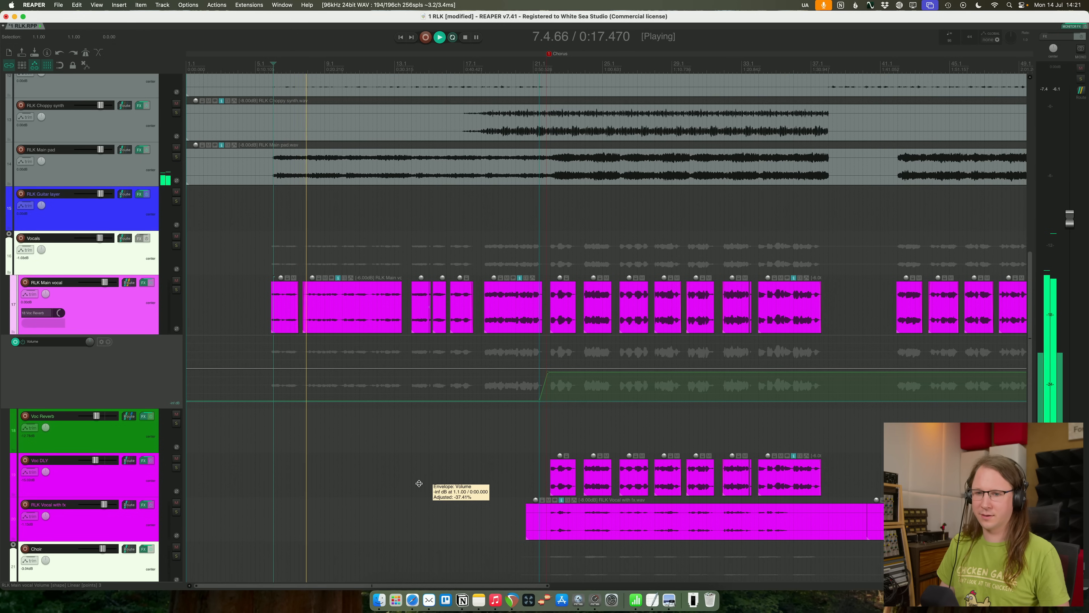
pyautogui.moveTo(419, 483); pyautogui.dragTo(422, 447)
# - Show Voc Reverb's volume envelope in a taller lane and raise its verse section to about -6.6 dB
pyautogui.click(91, 433)
pyautogui.press('v')
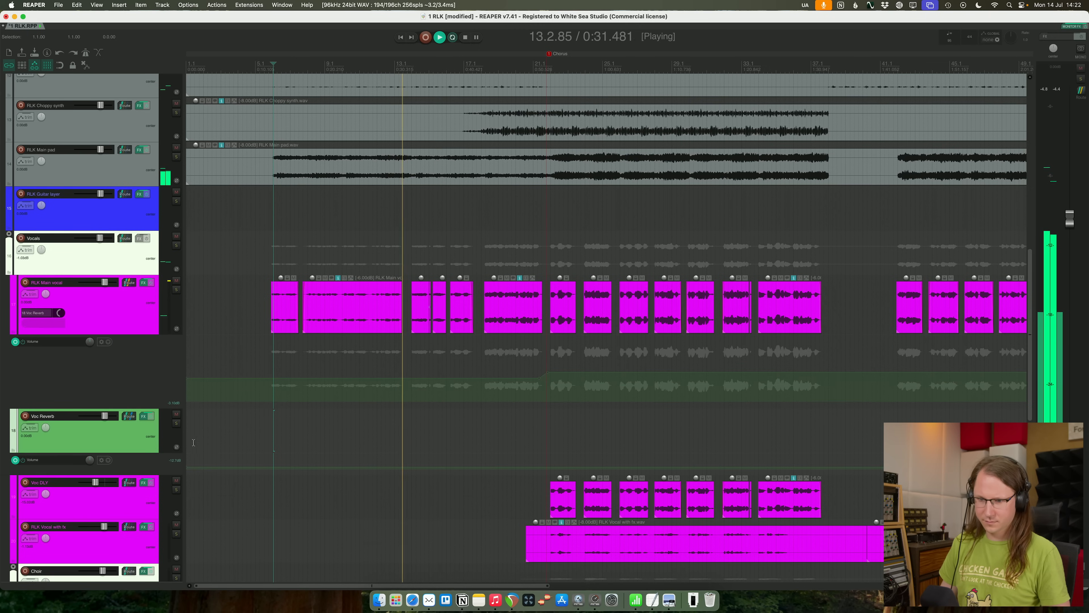
pyautogui.moveTo(144, 474); pyautogui.dragTo(144, 540)
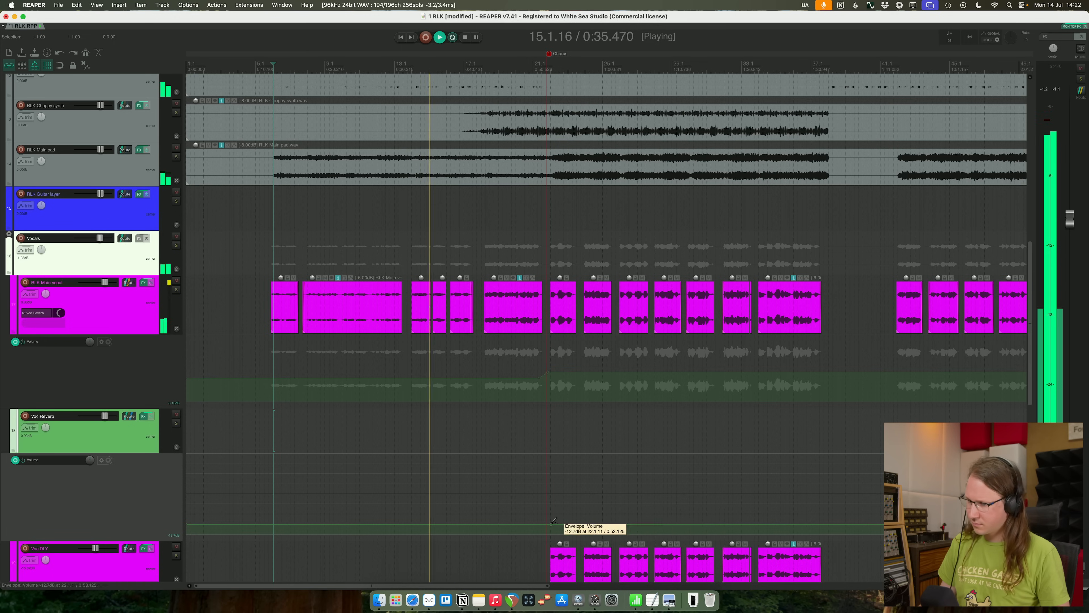
pyautogui.moveTo(477, 525); pyautogui.dragTo(478, 515)
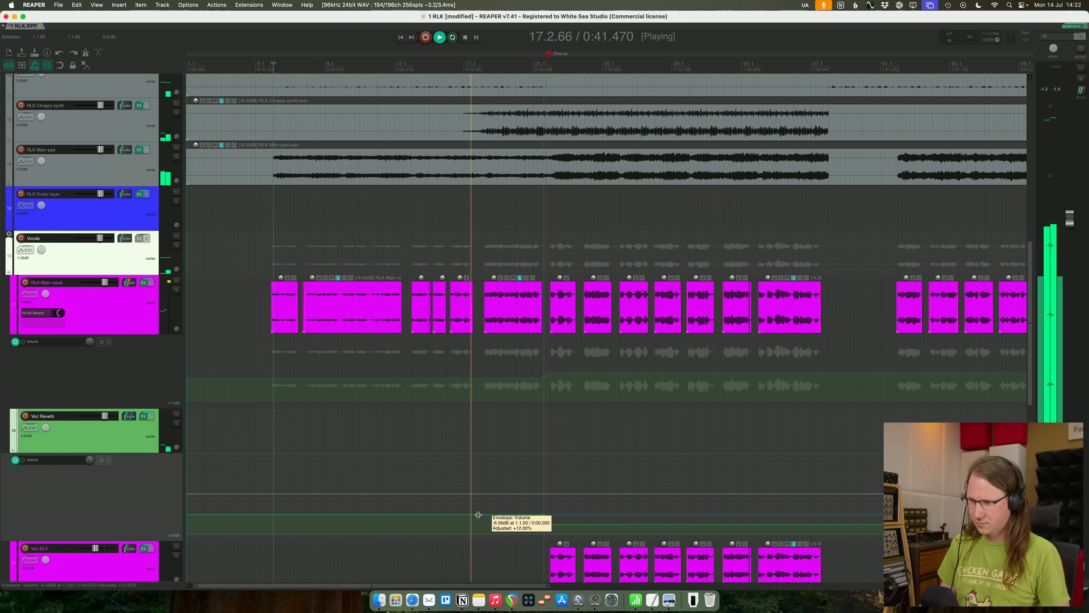
# - Raise Voc Reverb's verse volume envelope slightly further, shrink its envelope lane and stop playback
pyautogui.moveTo(478, 514); pyautogui.dragTo(477, 513)
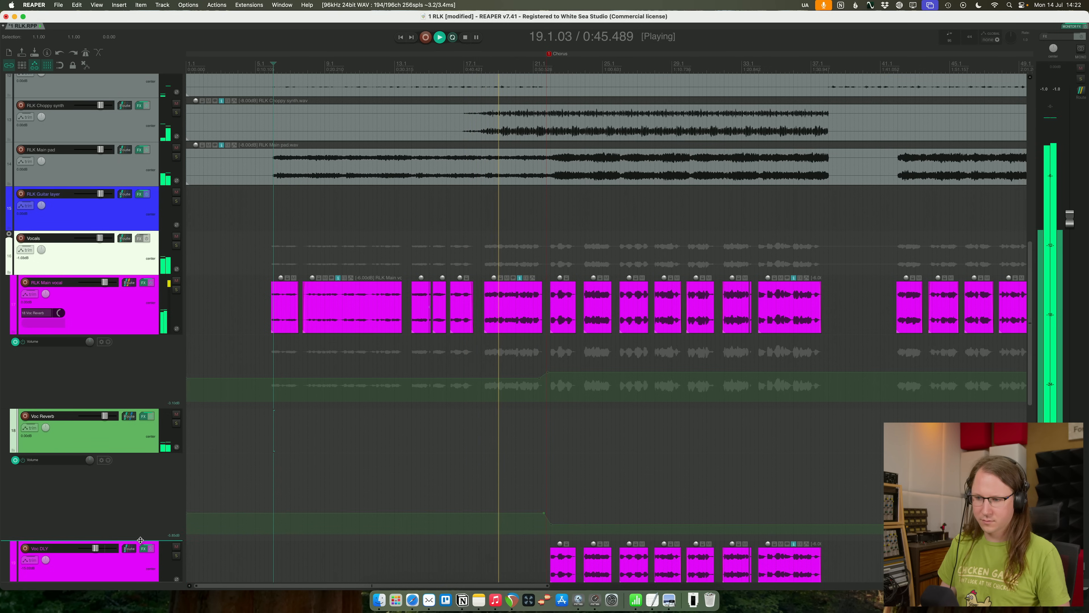
pyautogui.moveTo(141, 540); pyautogui.dragTo(156, 482)
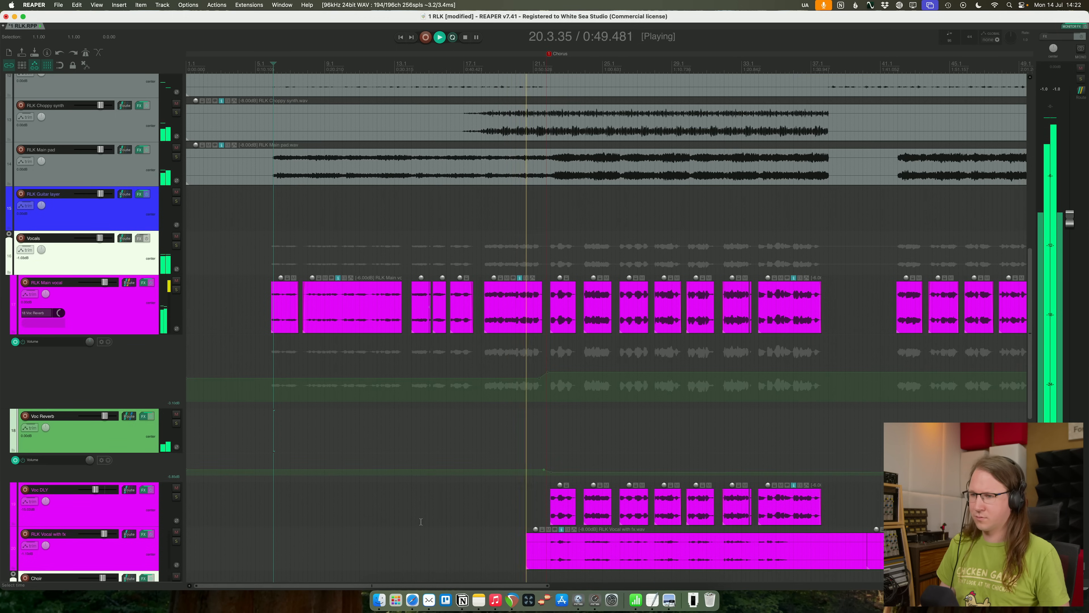
pyautogui.press('space')
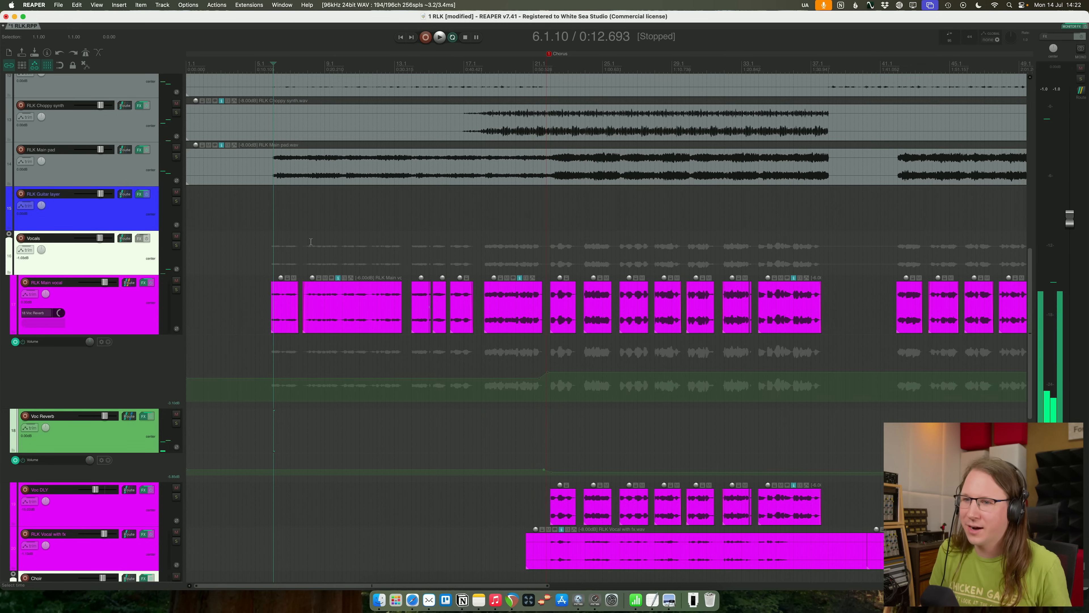
# - Save the project, replay from just before the first verse vocal and nudge Voc Reverb's verse envelope up slightly
pyautogui.click(256, 246)
pyautogui.press('space')
pyautogui.press('super+s')
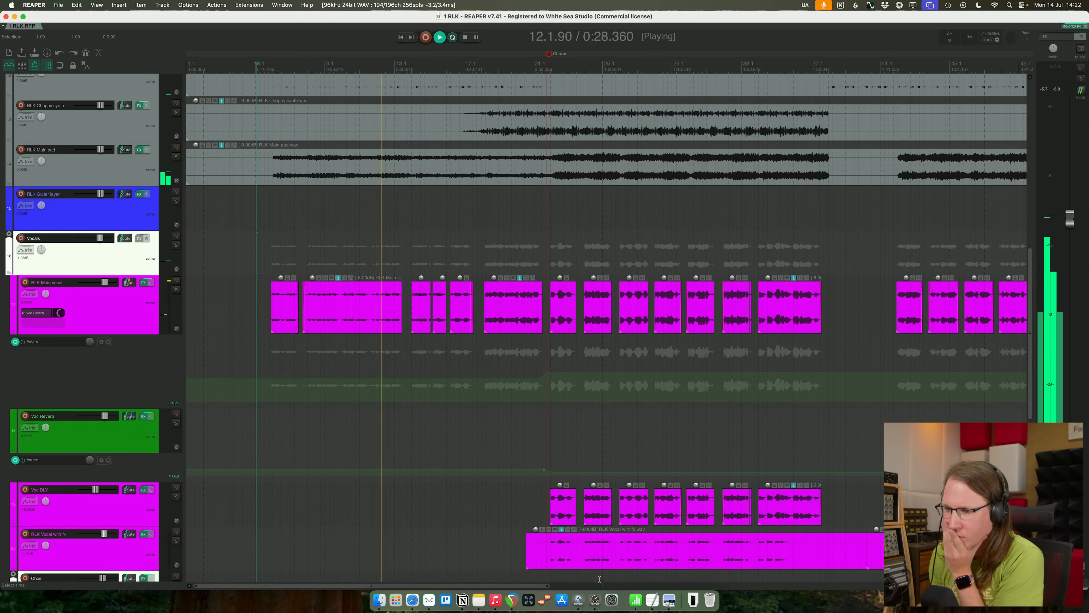
pyautogui.moveTo(468, 470); pyautogui.dragTo(467, 468)
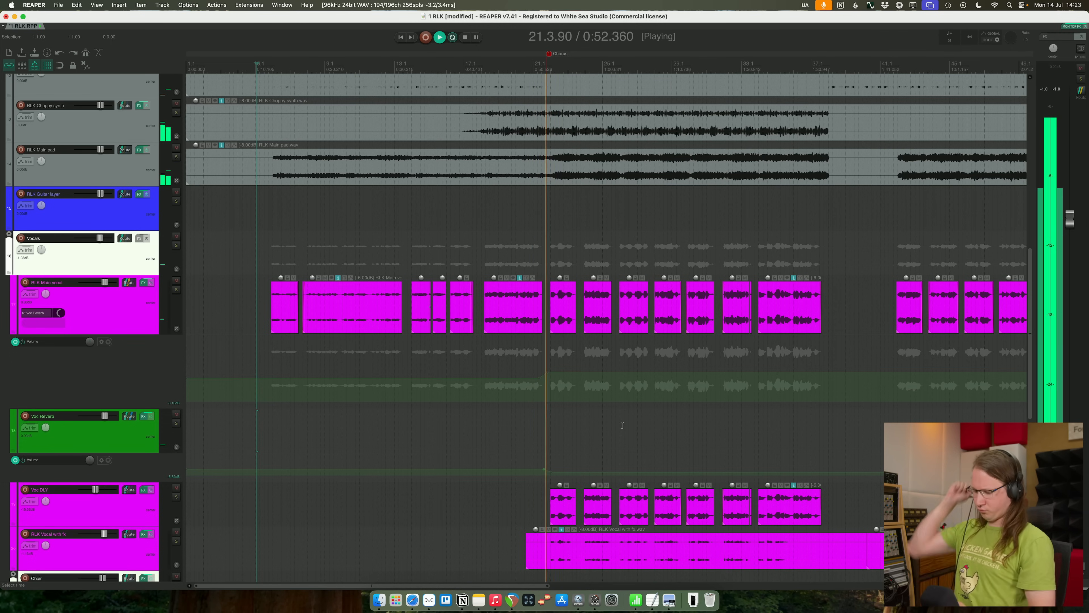
# - Replay the transition from the end of the verse into the Chorus and recheck the feedback notes about the last chorus
pyautogui.scroll(1, 623, 425)
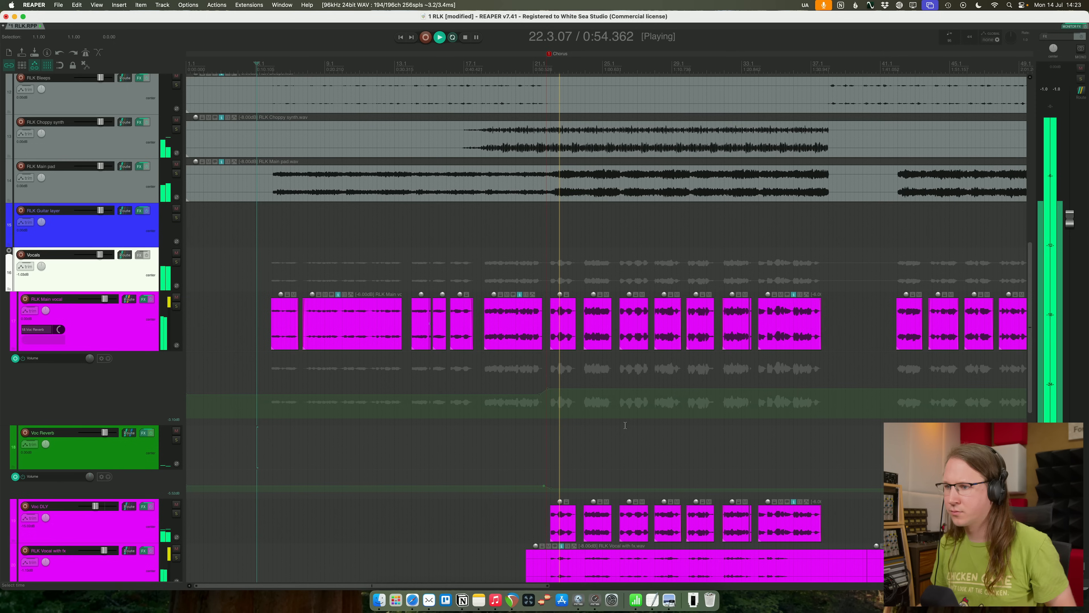
pyautogui.scroll(2, 623, 426)
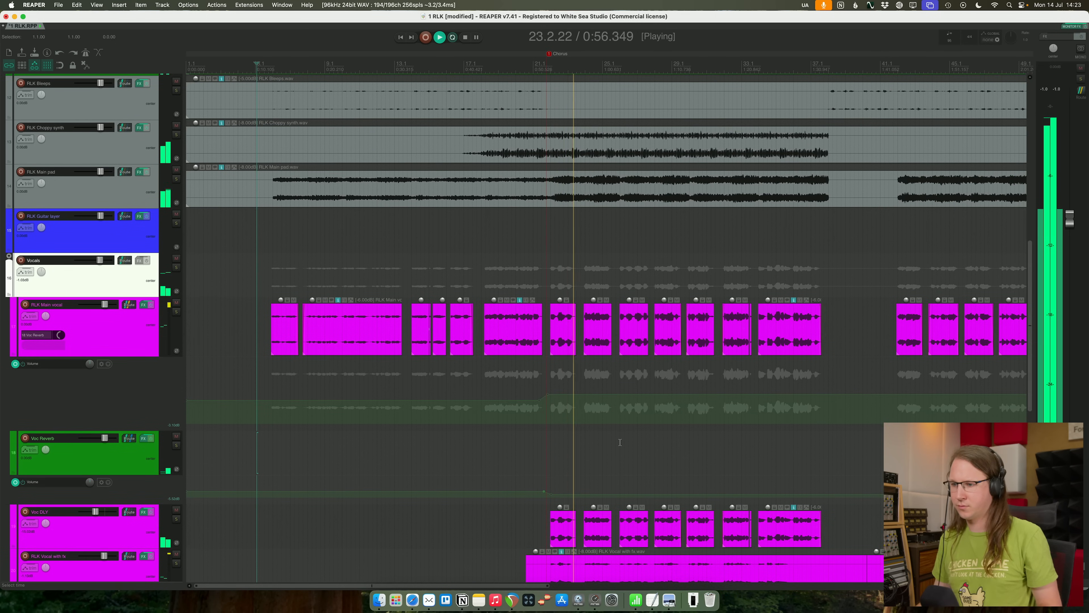
pyautogui.press('space')
pyautogui.click(508, 284)
pyautogui.press('space')
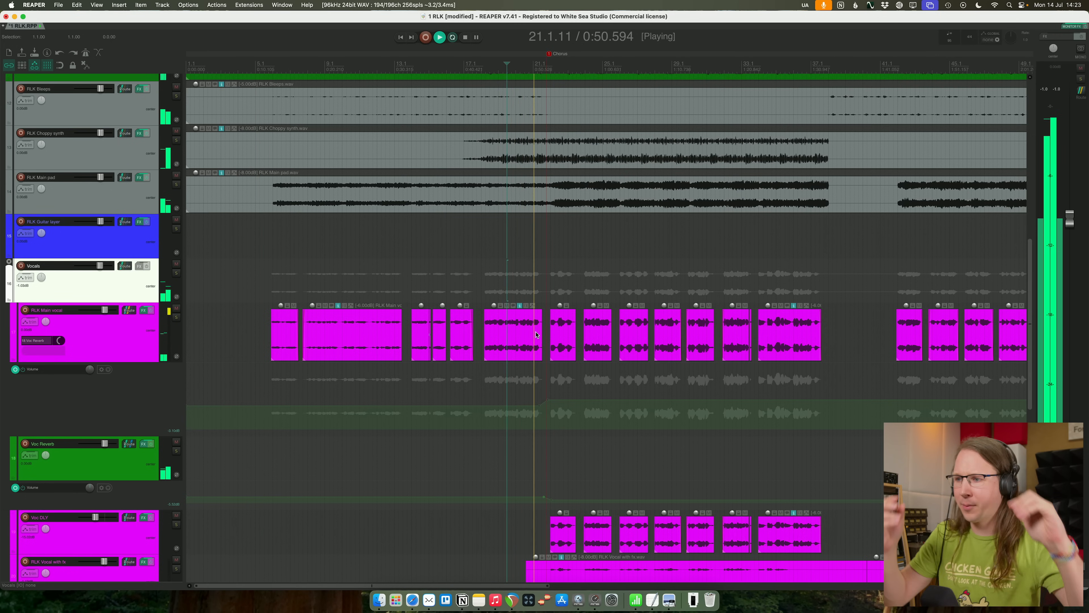
pyautogui.press('super+Tab')
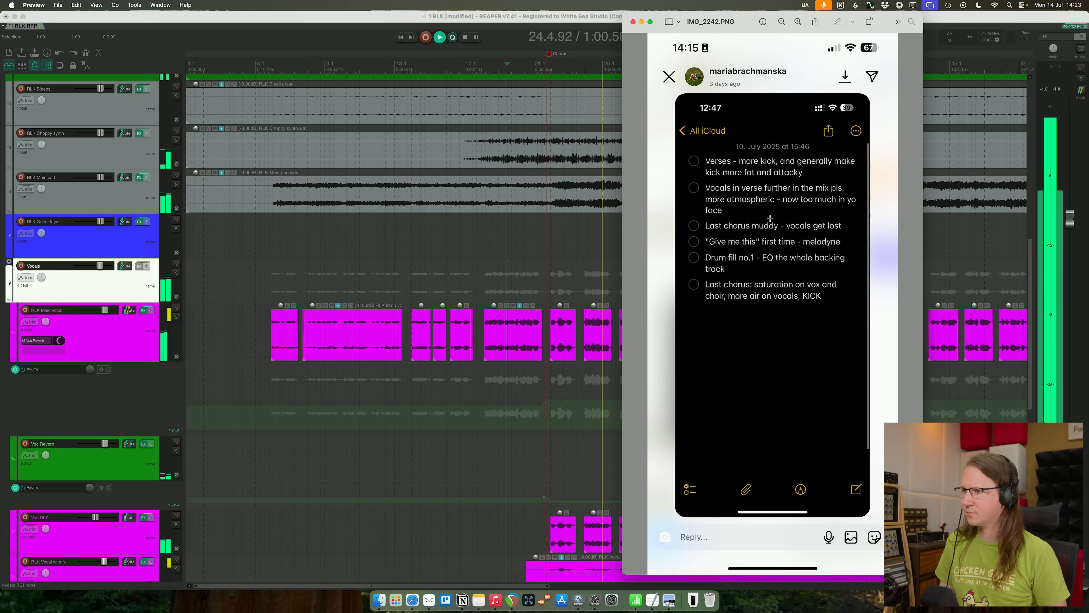
pyautogui.moveTo(861, 244); pyautogui.dragTo(849, 232)
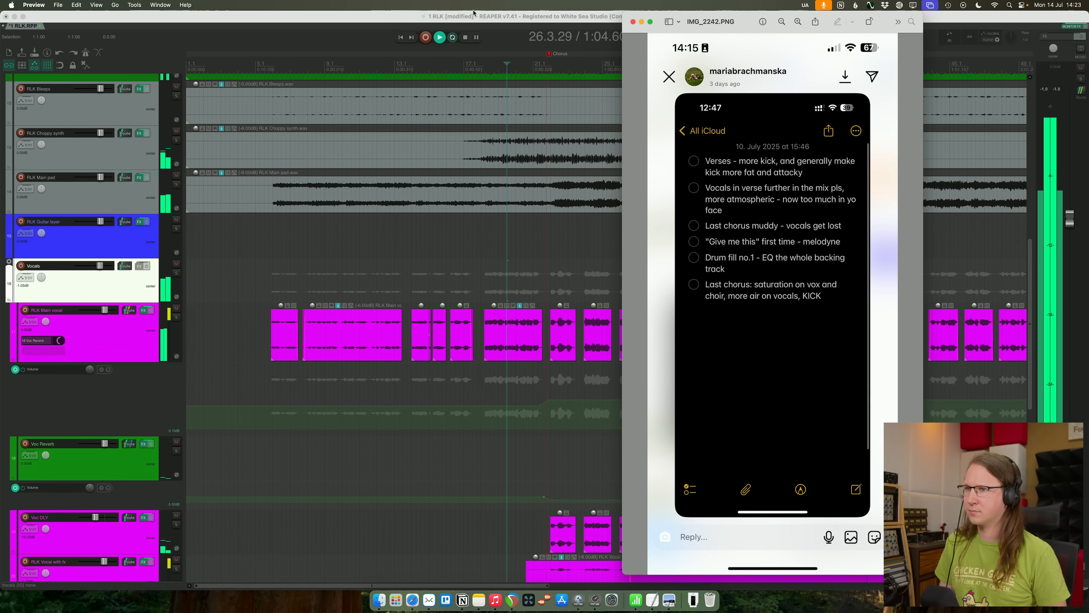
# - Return to REAPER and add a marker named Last Chorus at position 57.4.48, where the guitar layer comes in
pyautogui.click(474, 15)
pyautogui.scroll(-5, 813, 227)
pyautogui.press('space')
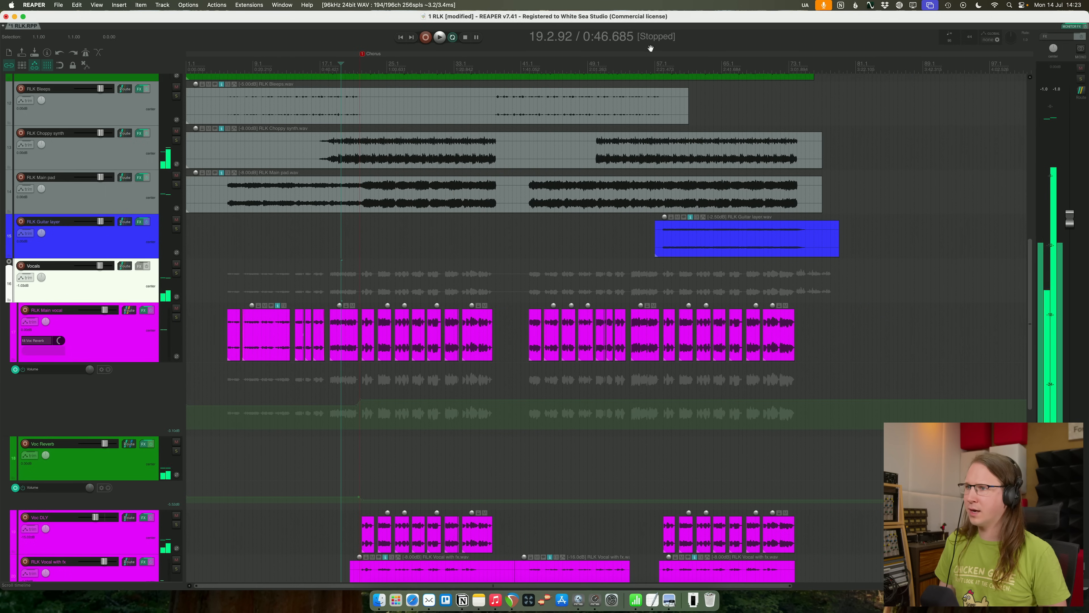
pyautogui.click(655, 55)
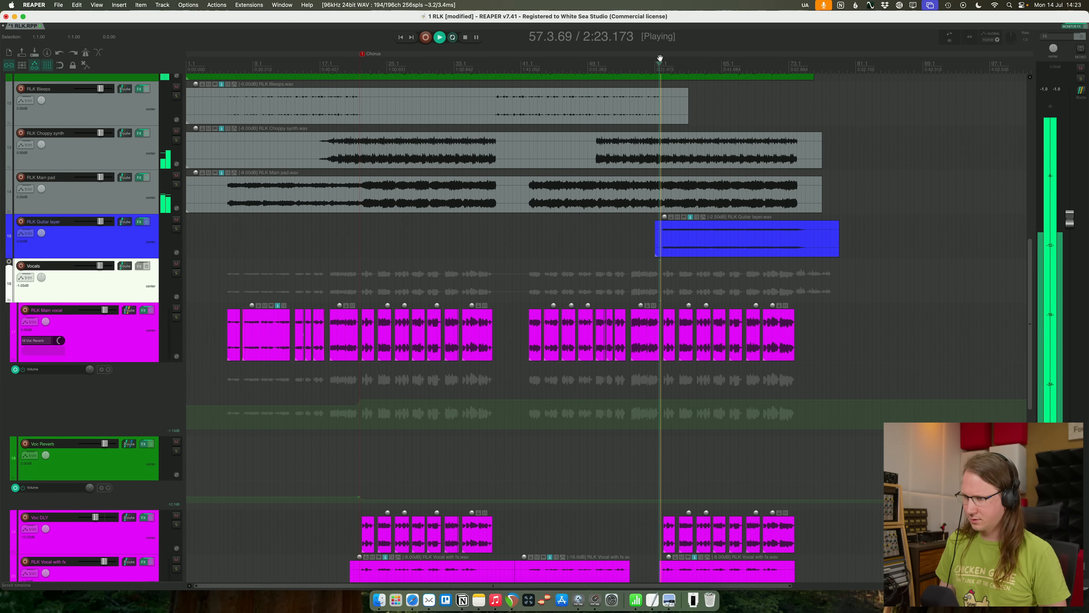
pyautogui.hotkey('shift', 'm')
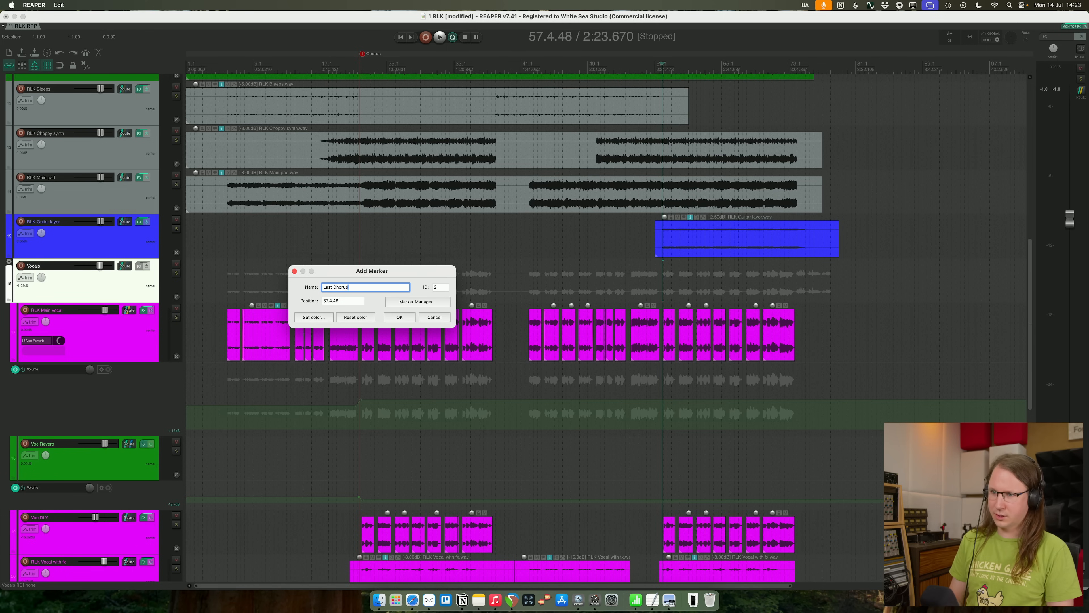
pyautogui.press('Return')
# - Play the last chorus from its marker and listen to how the vocals sit against the backing
pyautogui.press('space')
pyautogui.scroll(8, 854, 282)
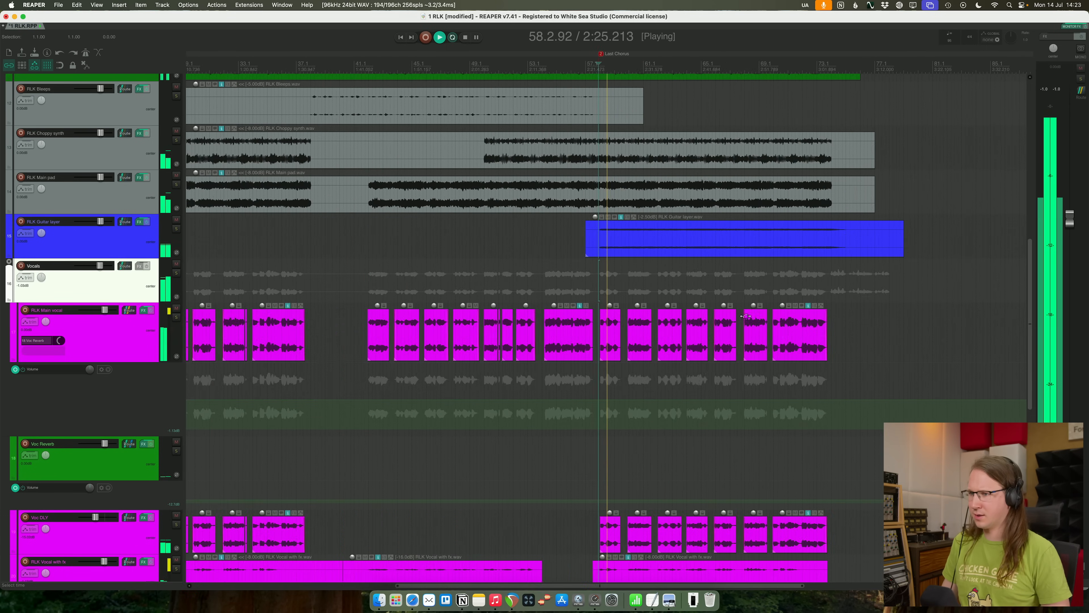
pyautogui.scroll(-10, 648, 457)
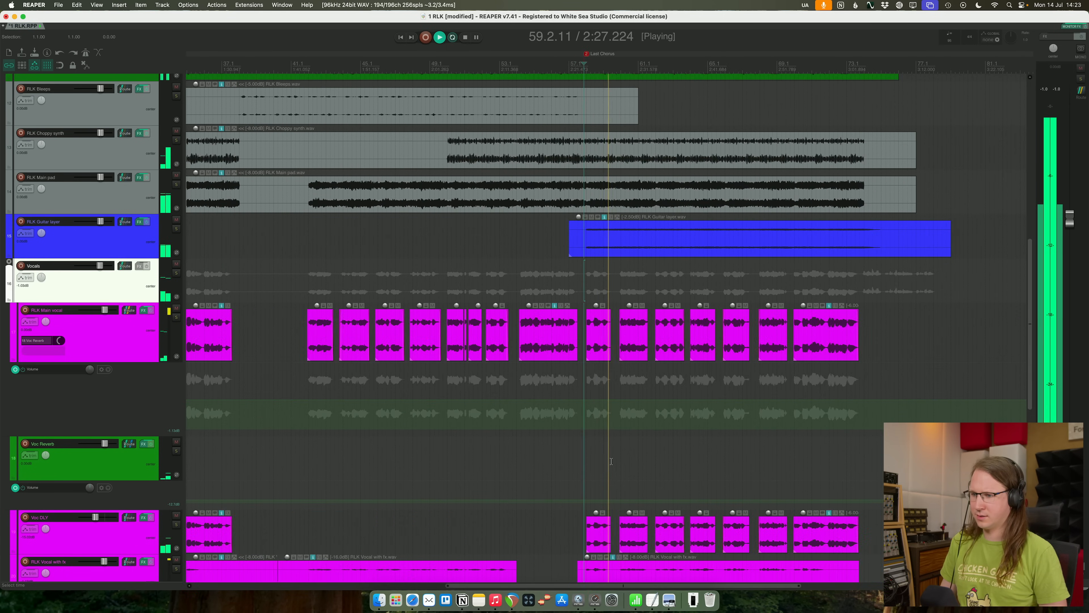
pyautogui.scroll(-1, 665, 429)
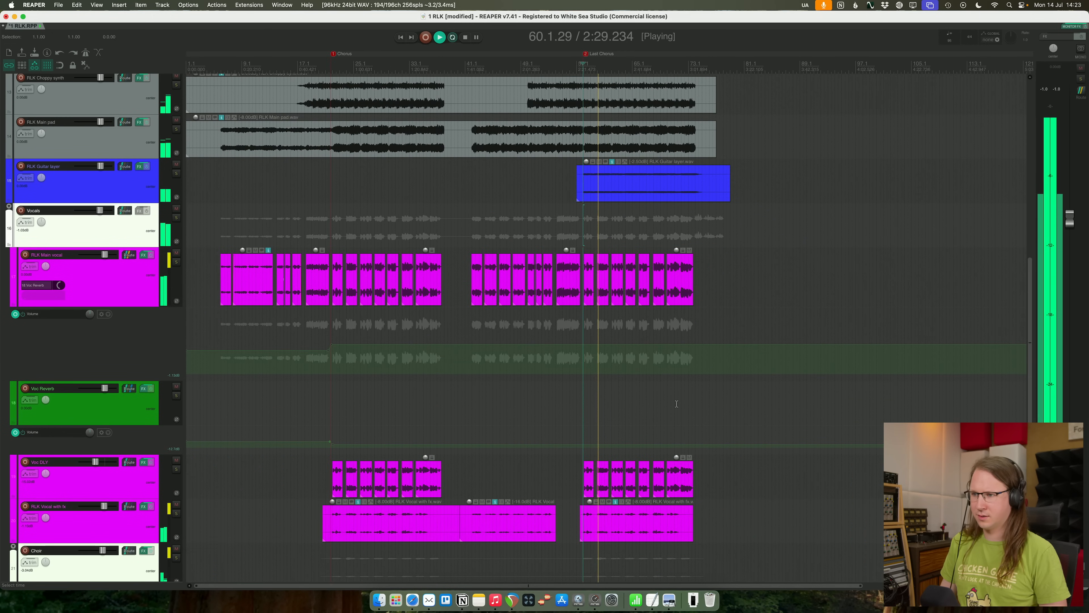
pyautogui.scroll(2, 676, 403)
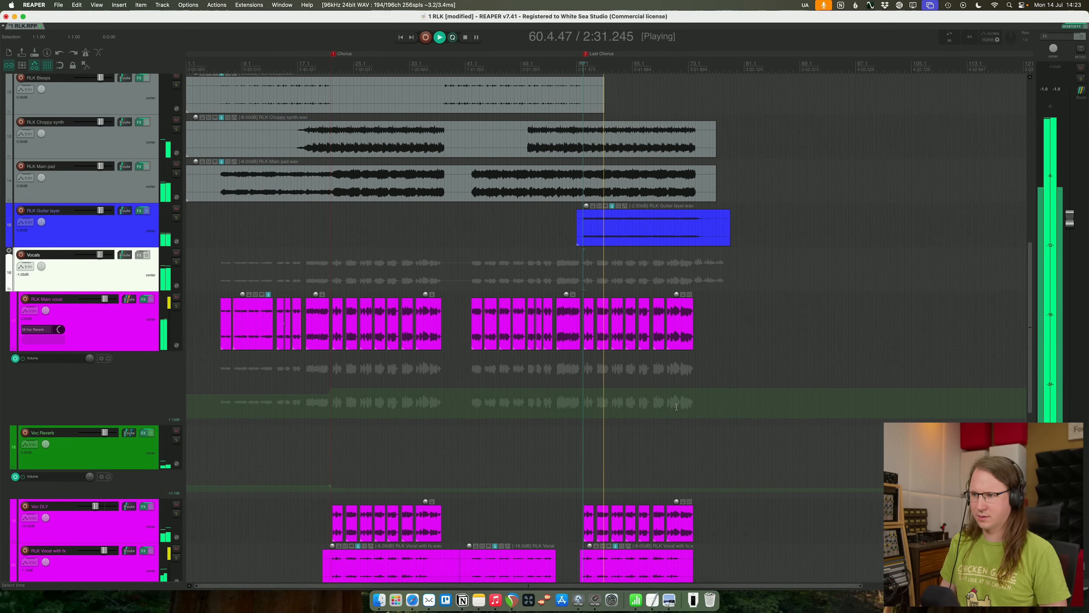
pyautogui.scroll(1, 682, 421)
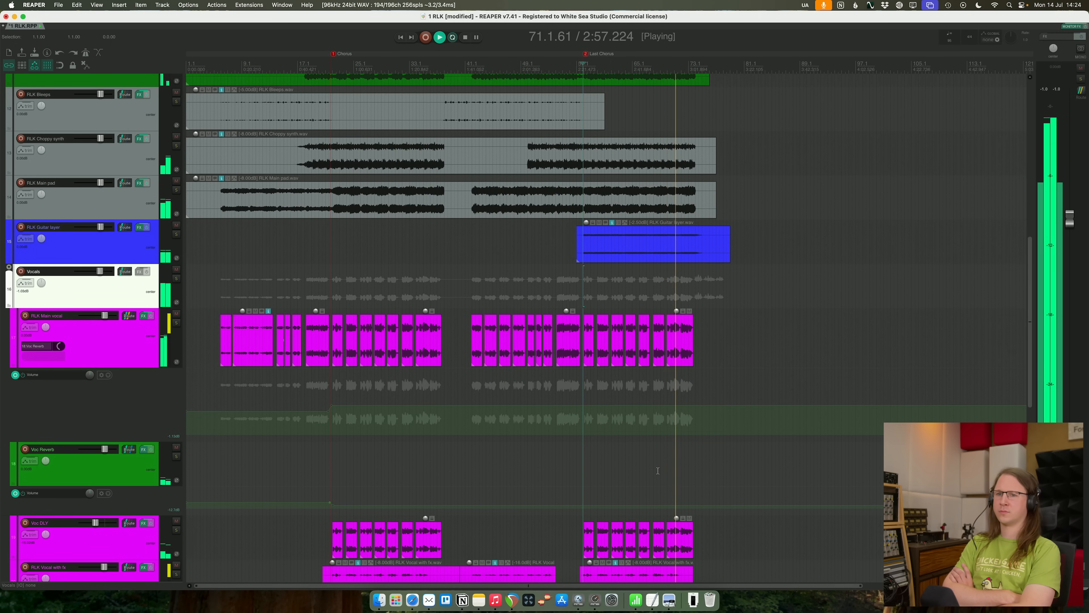
# - Stop playback, reduce RLK Main vocal's track height and check its effects chain, closing the window again
pyautogui.click(165, 350)
pyautogui.click(110, 350)
pyautogui.click(110, 350)
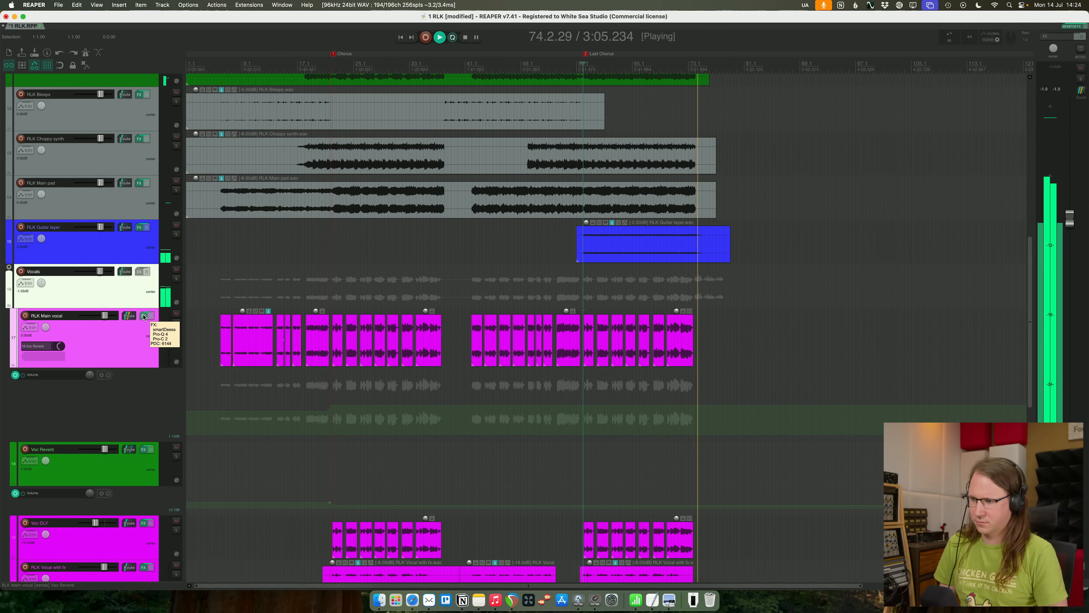
pyautogui.press('space')
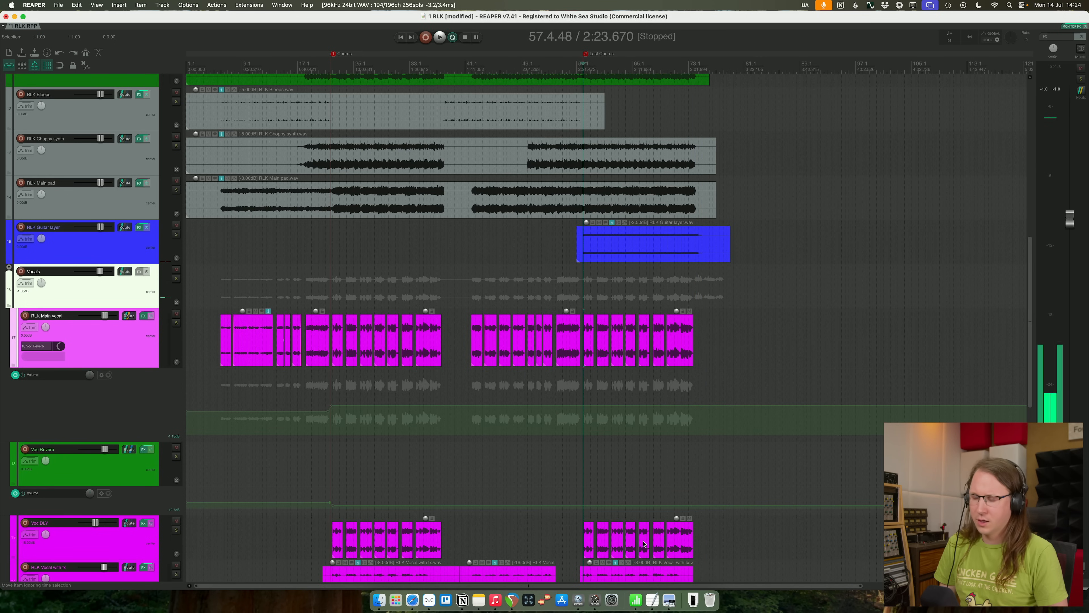
pyautogui.scroll(-1, 594, 443)
pyautogui.scroll(-2, 594, 443)
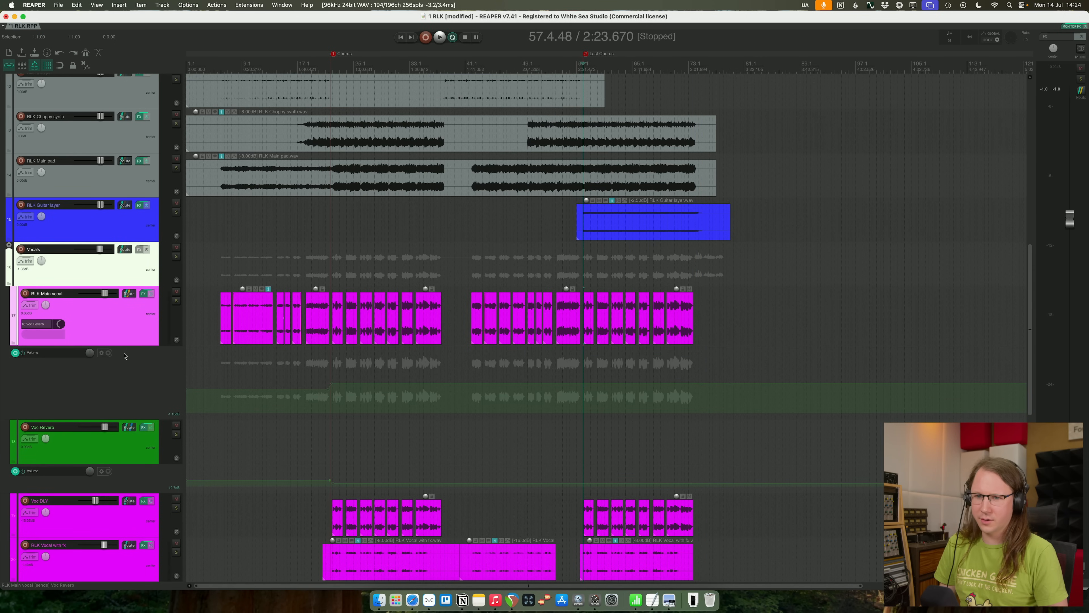
pyautogui.moveTo(131, 345); pyautogui.dragTo(140, 293)
pyautogui.click(142, 294)
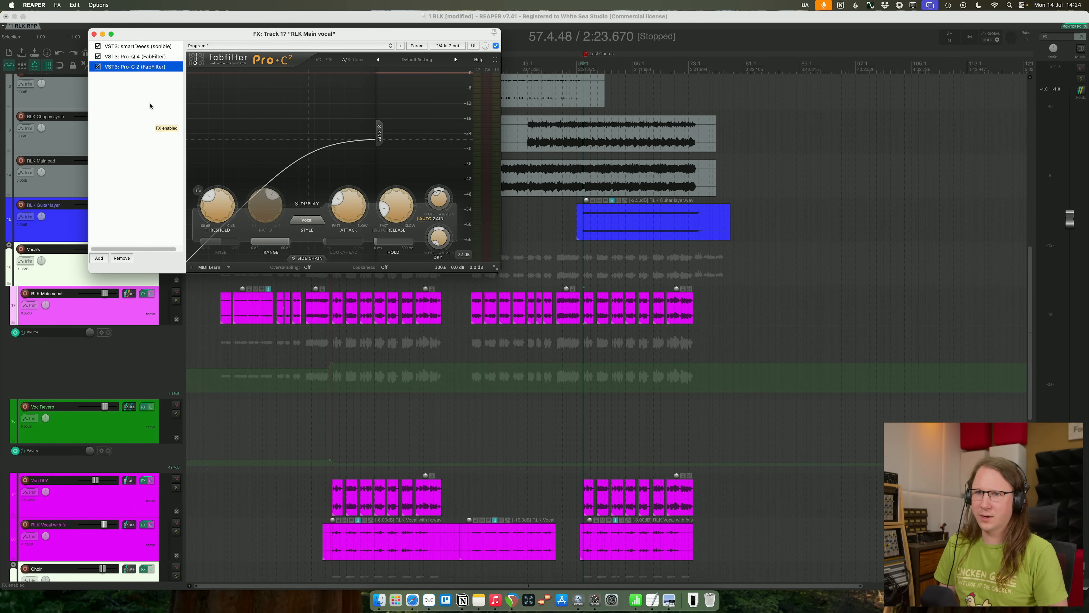
pyautogui.click(94, 34)
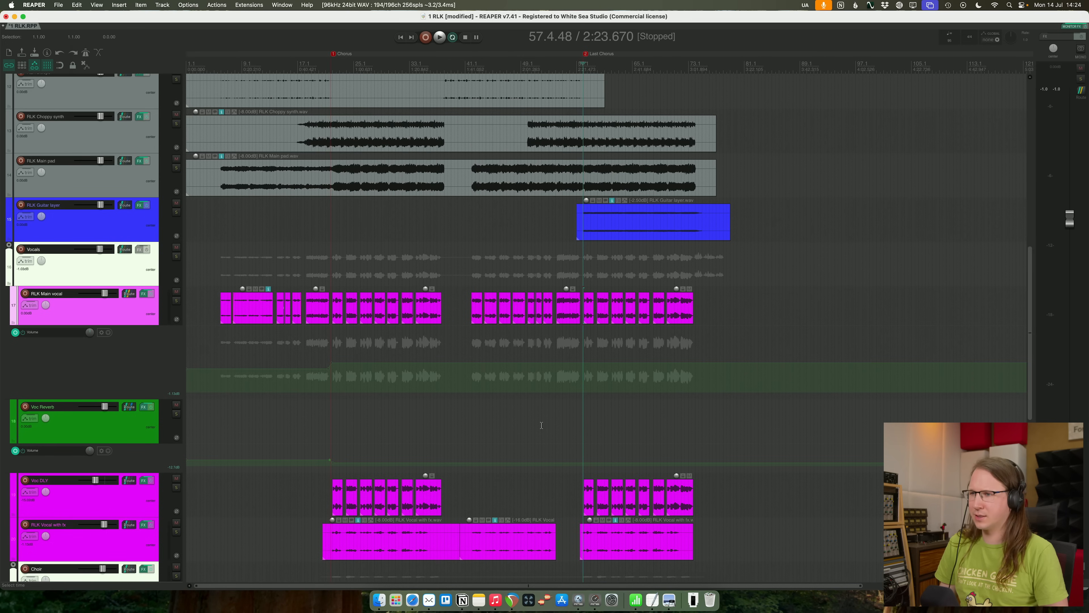
# - Duplicate RLK Main vocal, keeping only the last-chorus items on the copy and only the earlier items on the original
pyautogui.rightClick(130, 316)
pyautogui.click(290, 387)
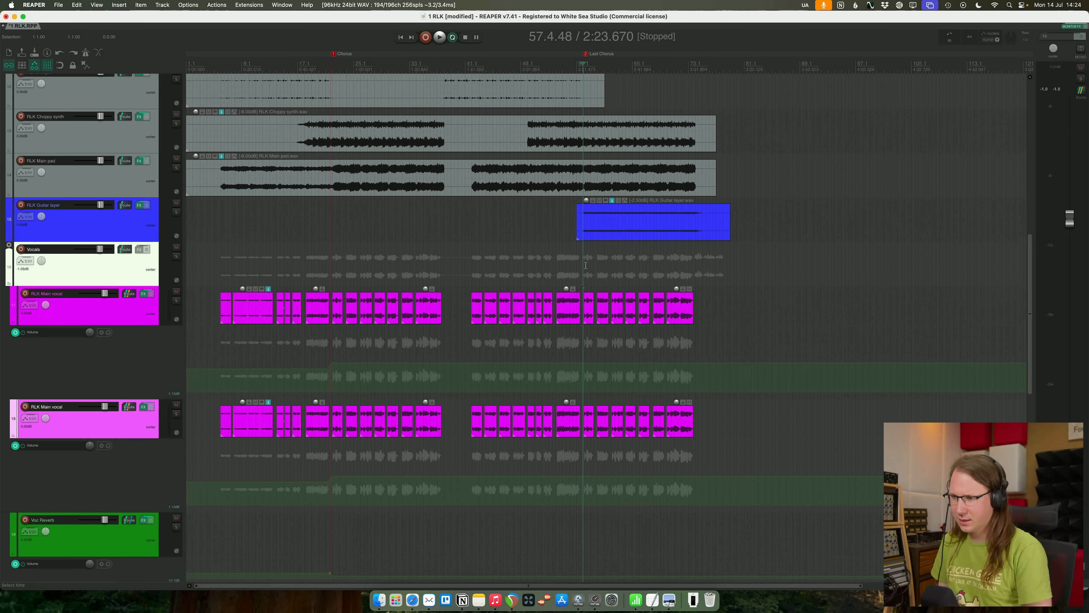
pyautogui.moveTo(580, 454); pyautogui.dragTo(189, 405)
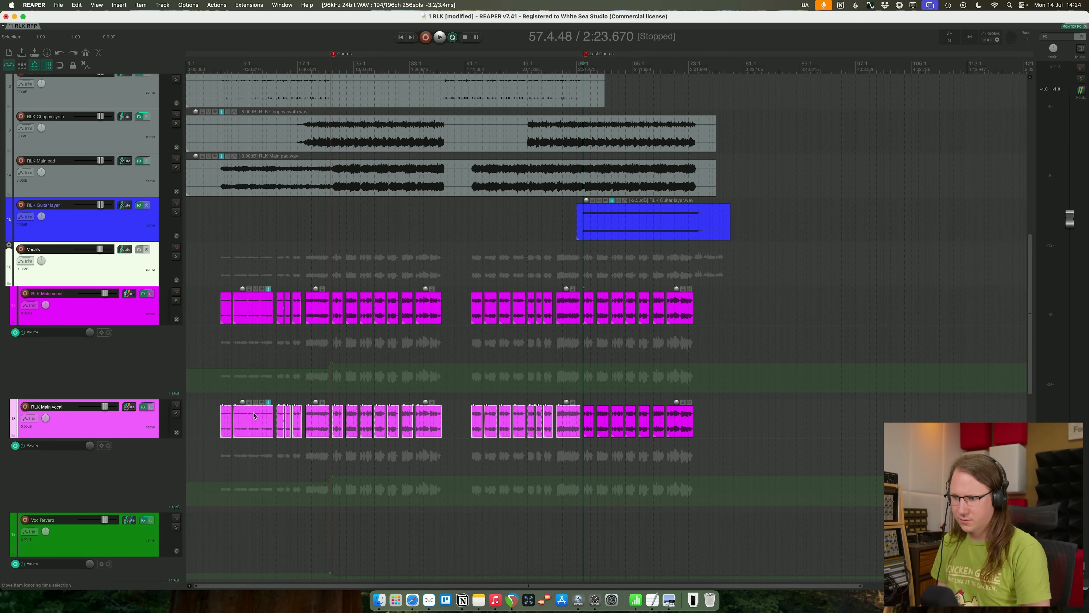
pyautogui.press('Delete')
pyautogui.moveTo(584, 266); pyautogui.dragTo(828, 335)
pyautogui.press('Delete')
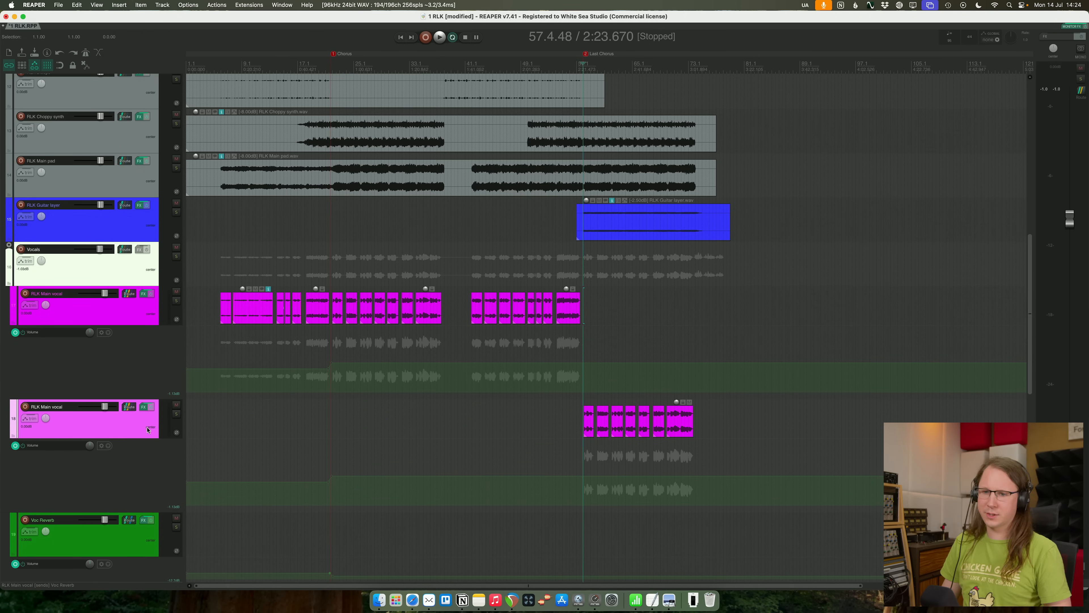
# - Solo the last-chorus vocal copy and add a Pro-Q 4 bell boost of about +6.5 dB near 2078 Hz
pyautogui.scroll(10, 705, 451)
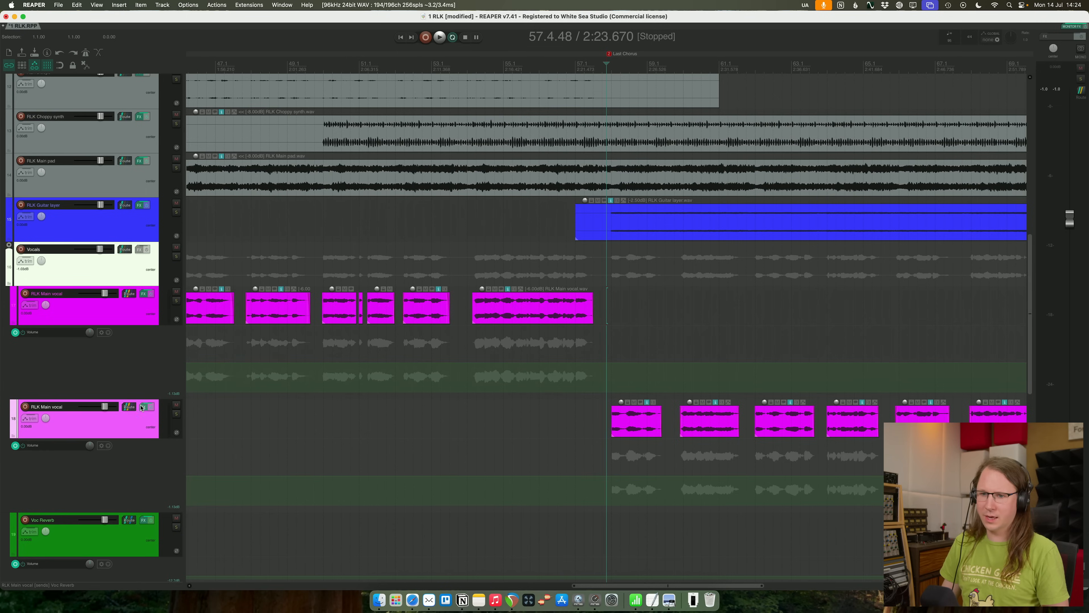
pyautogui.click(143, 406)
pyautogui.press('space')
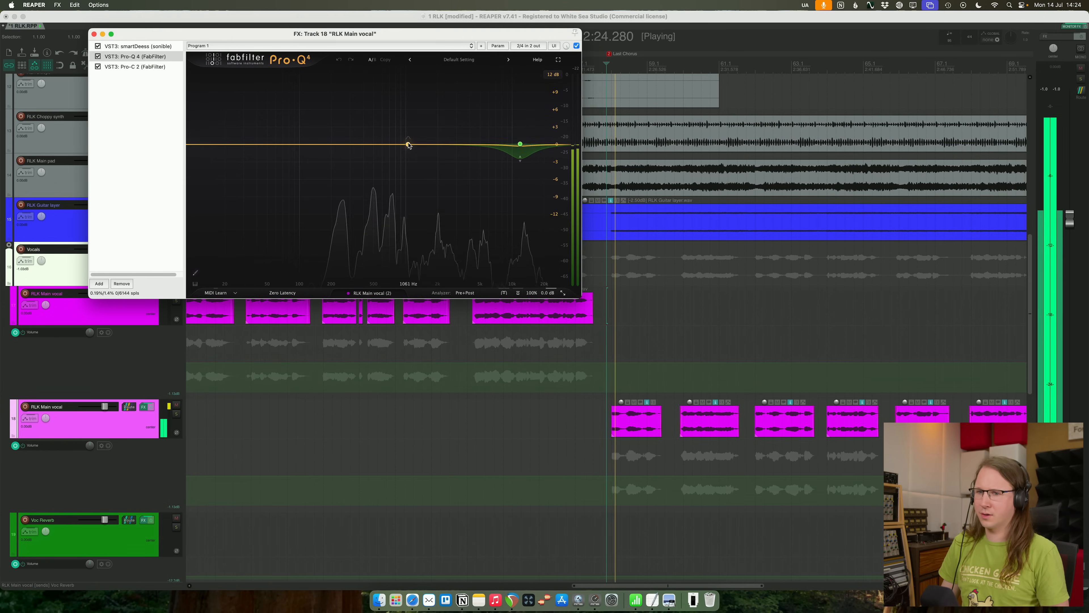
pyautogui.click(176, 414)
pyautogui.moveTo(413, 144); pyautogui.dragTo(442, 110)
pyautogui.press('space')
pyautogui.press('space')
# - Compare the last-chorus vocal in the full mix with the 2 kHz boost bypassed and enabled
pyautogui.press('space')
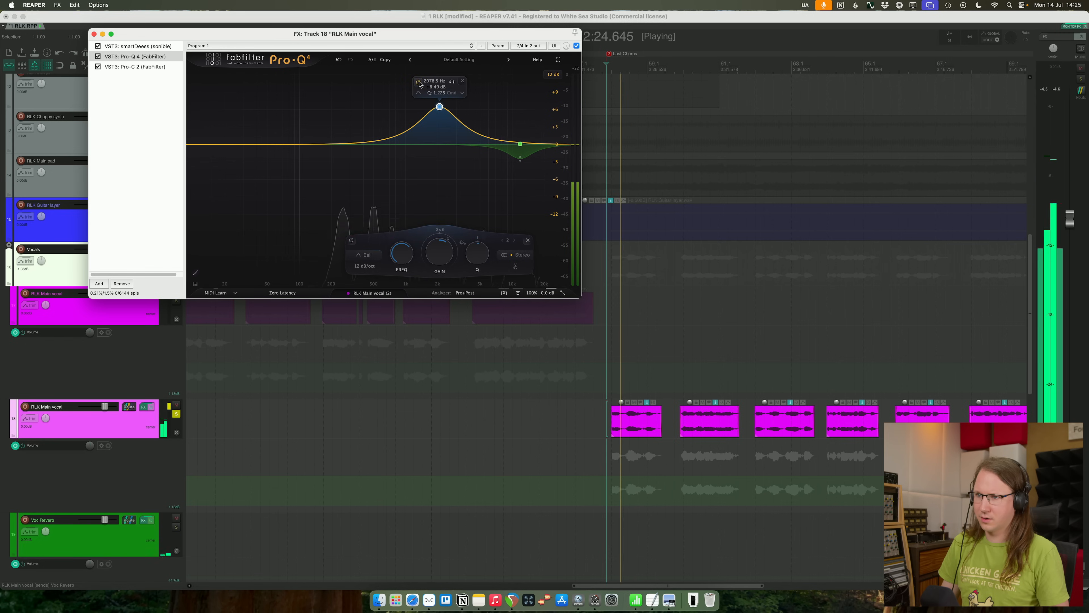
pyautogui.press('space')
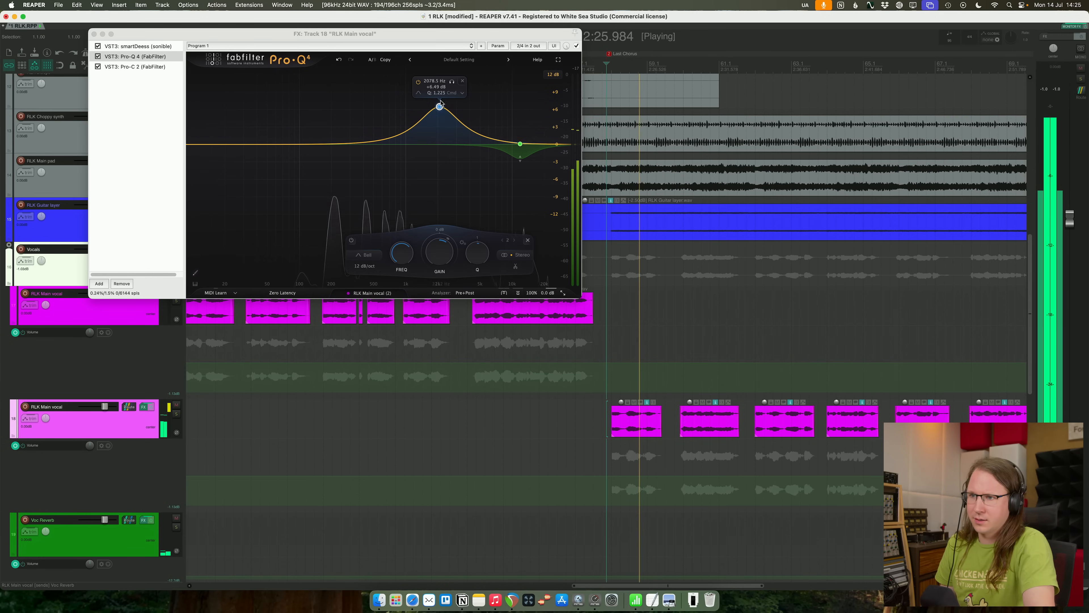
pyautogui.click(351, 241)
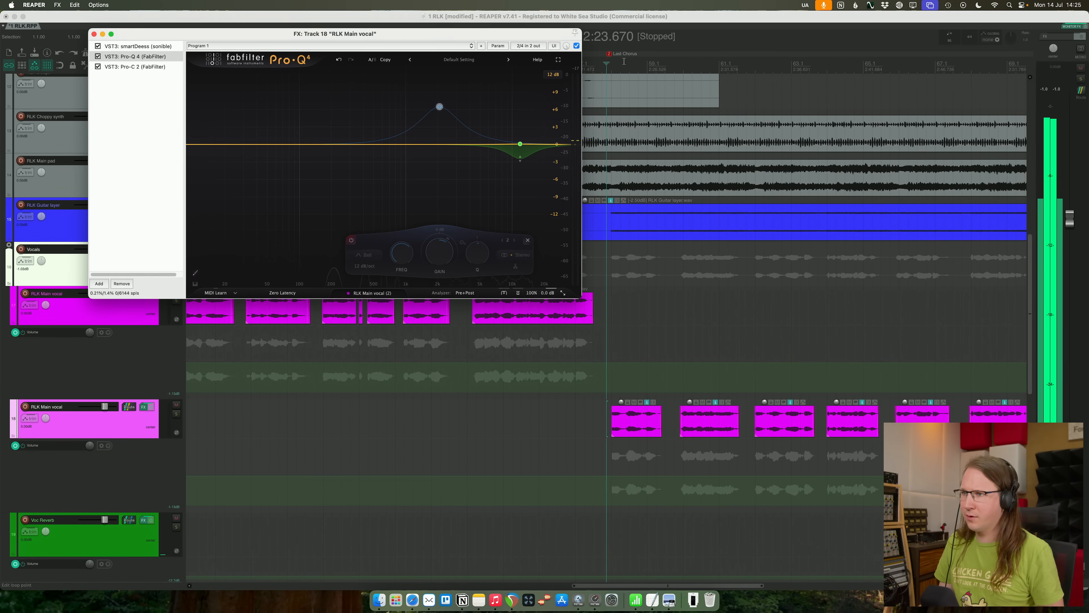
pyautogui.click(351, 241)
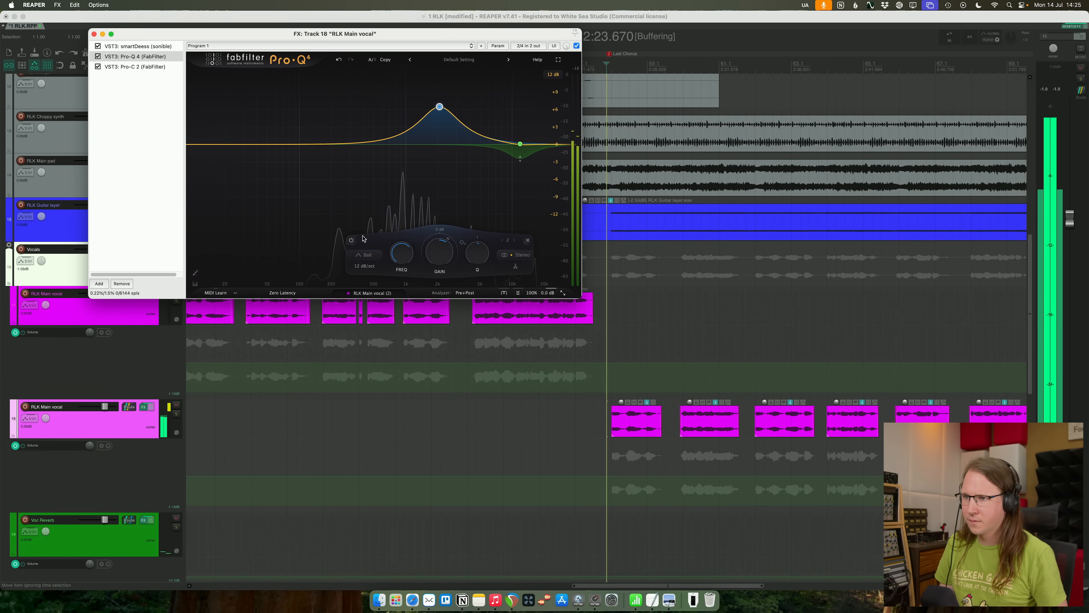
# - Lower the Pro-C 2 threshold slightly on the last-chorus vocal copy while playing from the Last Chorus marker
pyautogui.click(158, 67)
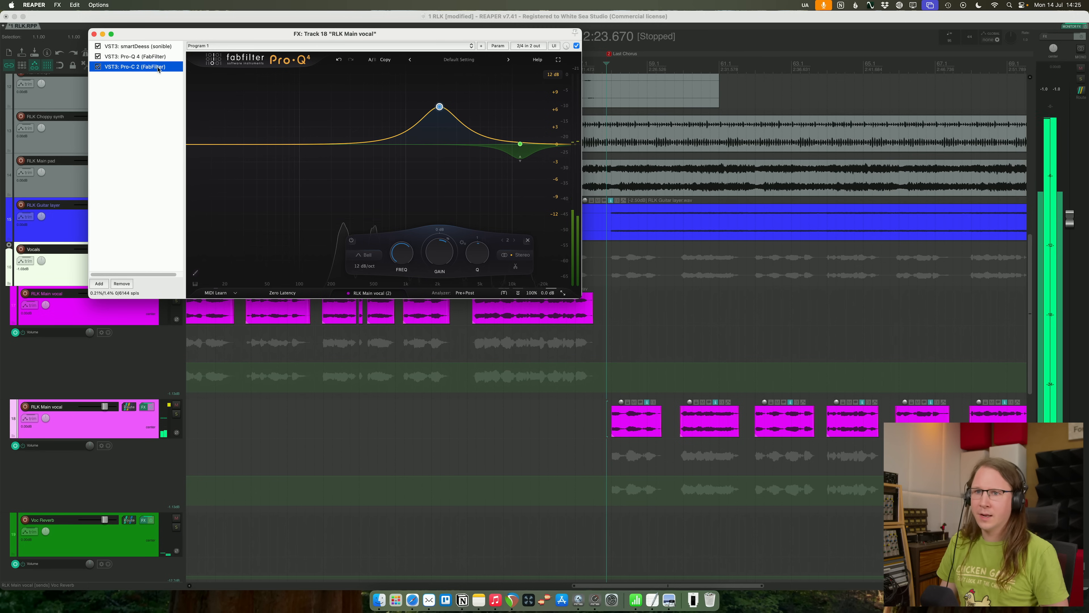
pyautogui.press('space')
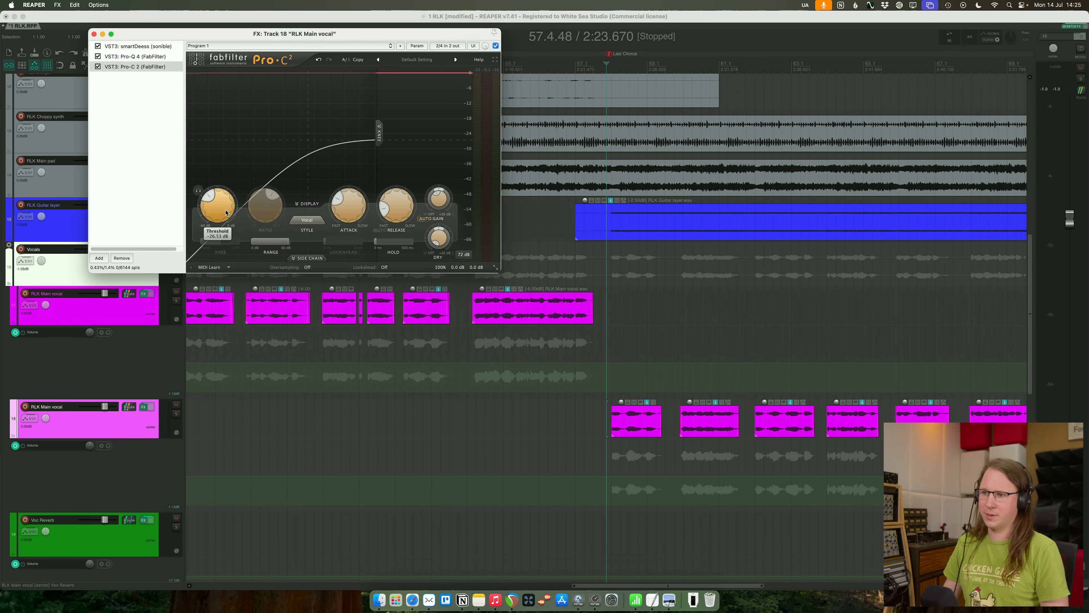
pyautogui.press('space')
pyautogui.moveTo(226, 212); pyautogui.dragTo(226, 220)
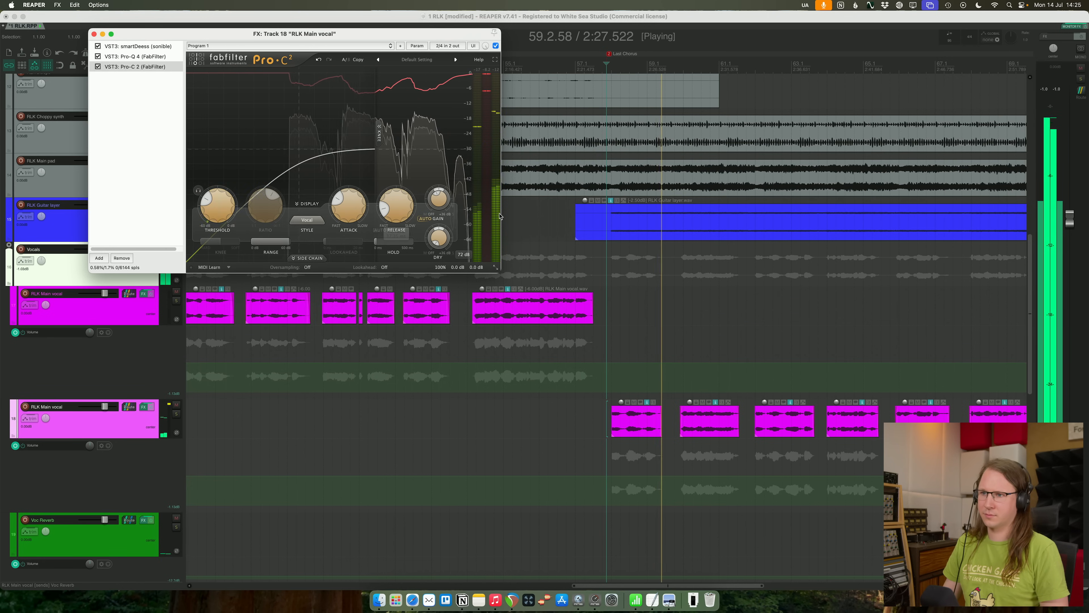
# - Raise the Pro-C 2 wet gain on the last-chorus vocal copy, close its effects window and save the project
pyautogui.moveTo(442, 203)
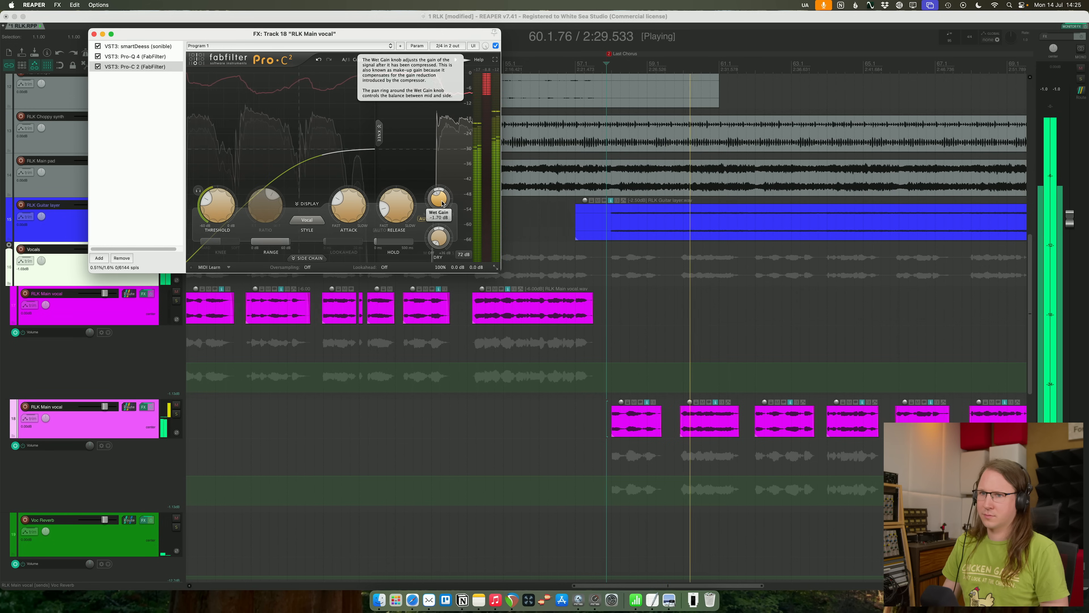
pyautogui.press('space')
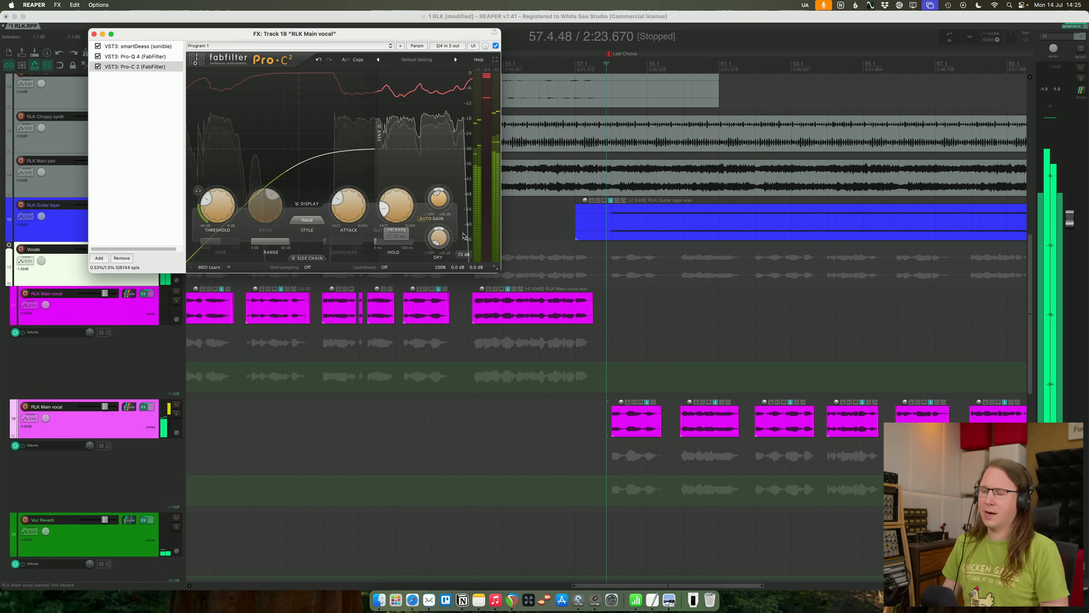
pyautogui.moveTo(435, 196); pyautogui.dragTo(433, 185)
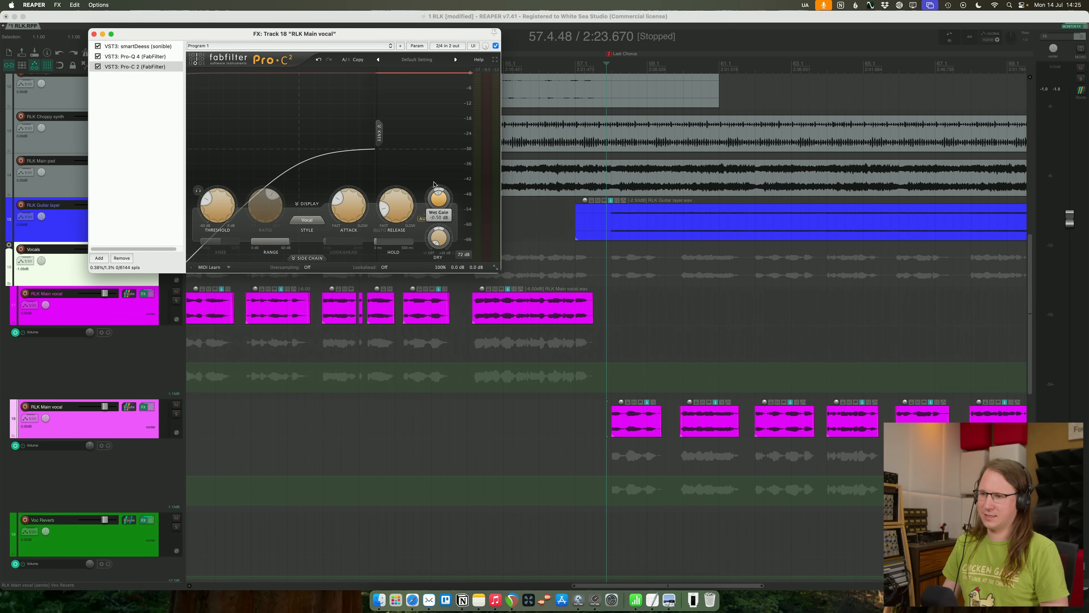
pyautogui.press('space')
pyautogui.press('super+w')
pyautogui.scroll(-2, 731, 392)
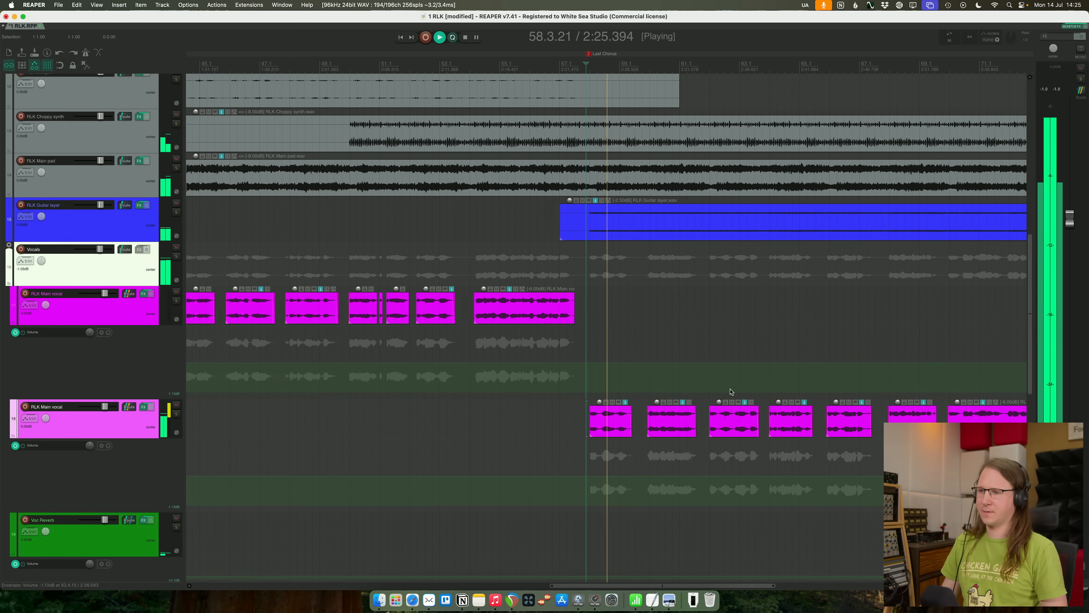
pyautogui.scroll(-3, 732, 378)
pyautogui.press('super+s')
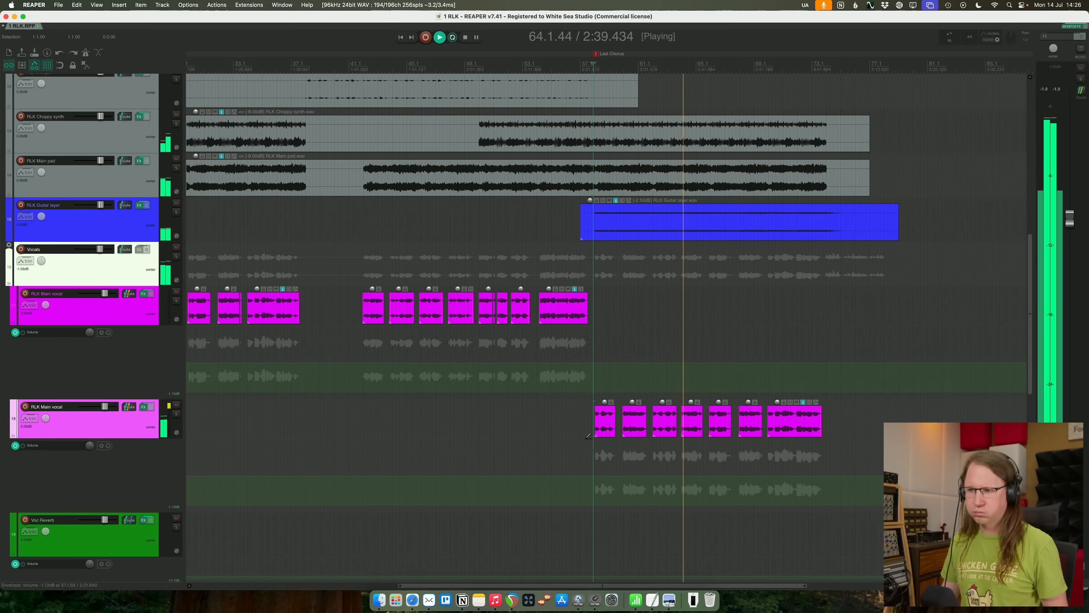
# - Check the last-chorus feedback notes and briefly solo the RLK WMO track to compare it with the current mix
pyautogui.press('super+Tab')
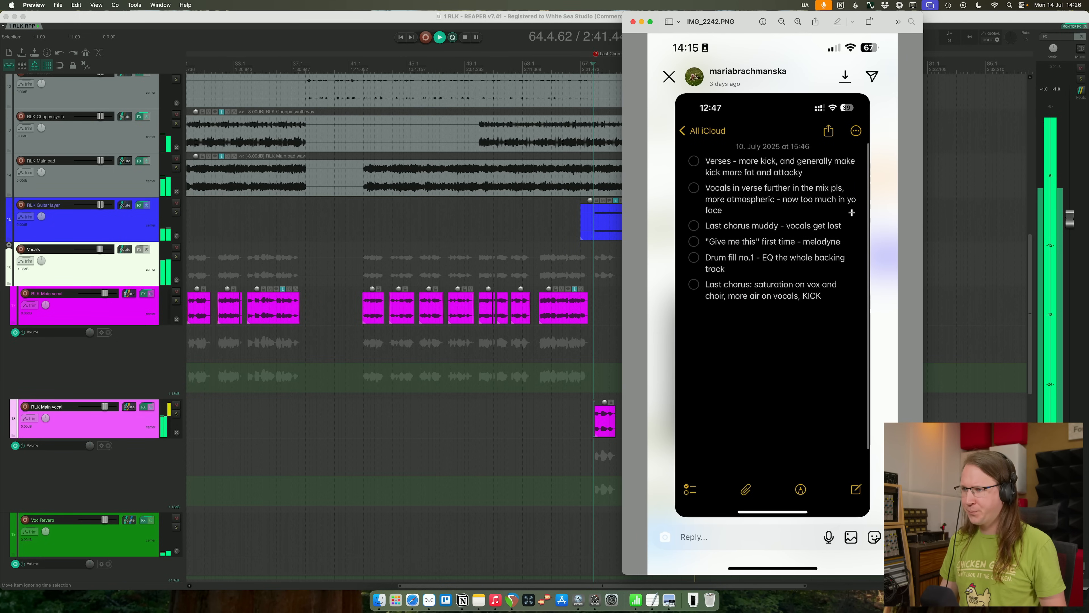
pyautogui.press('super+Tab')
pyautogui.scroll(10, 106, 89)
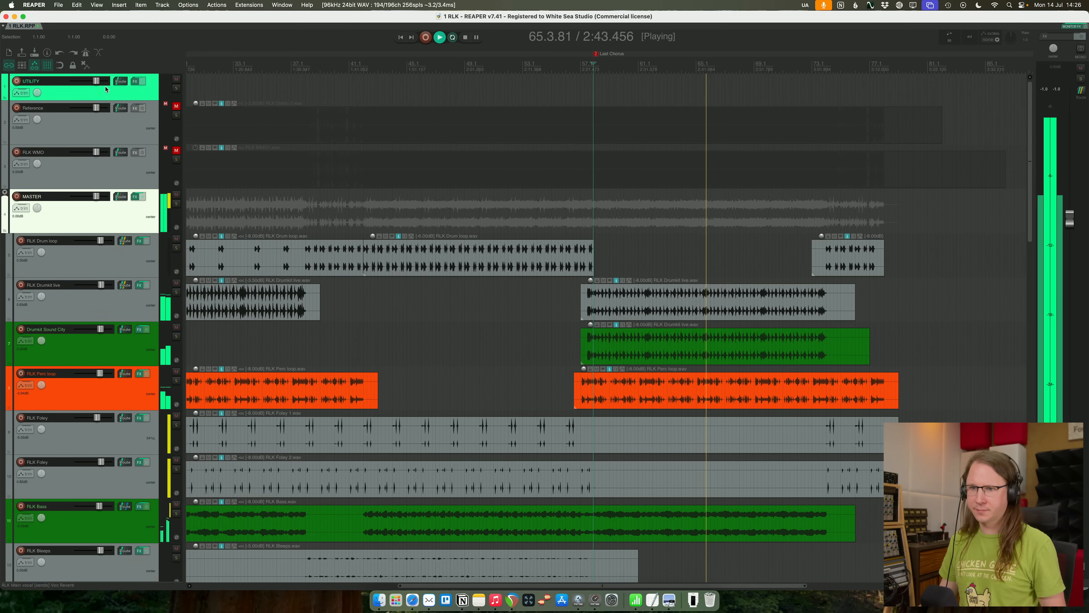
pyautogui.click(176, 159)
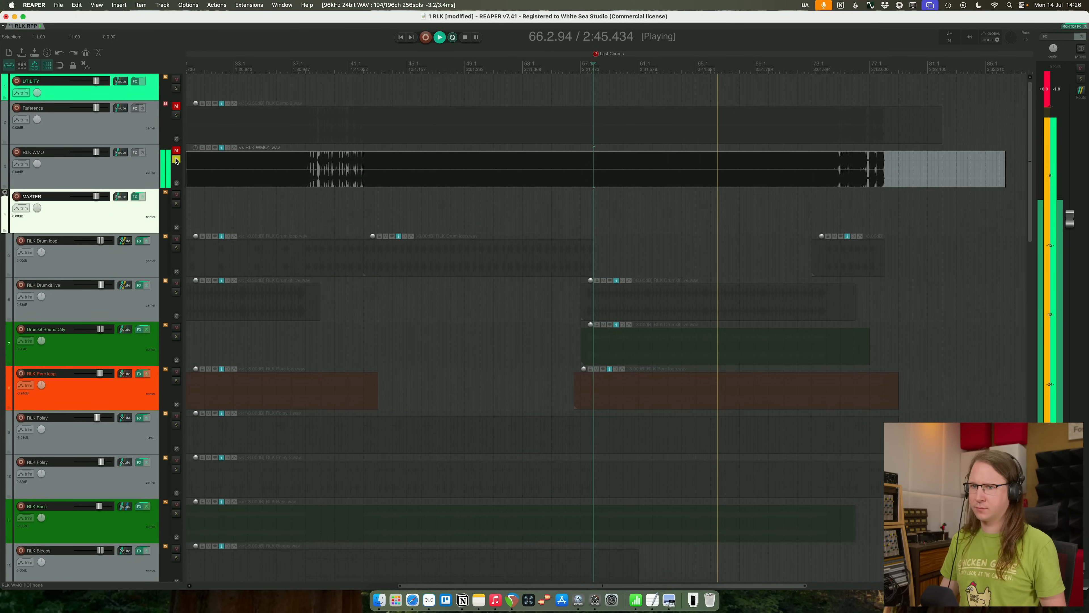
pyautogui.click(176, 160)
pyautogui.scroll(-15, 784, 227)
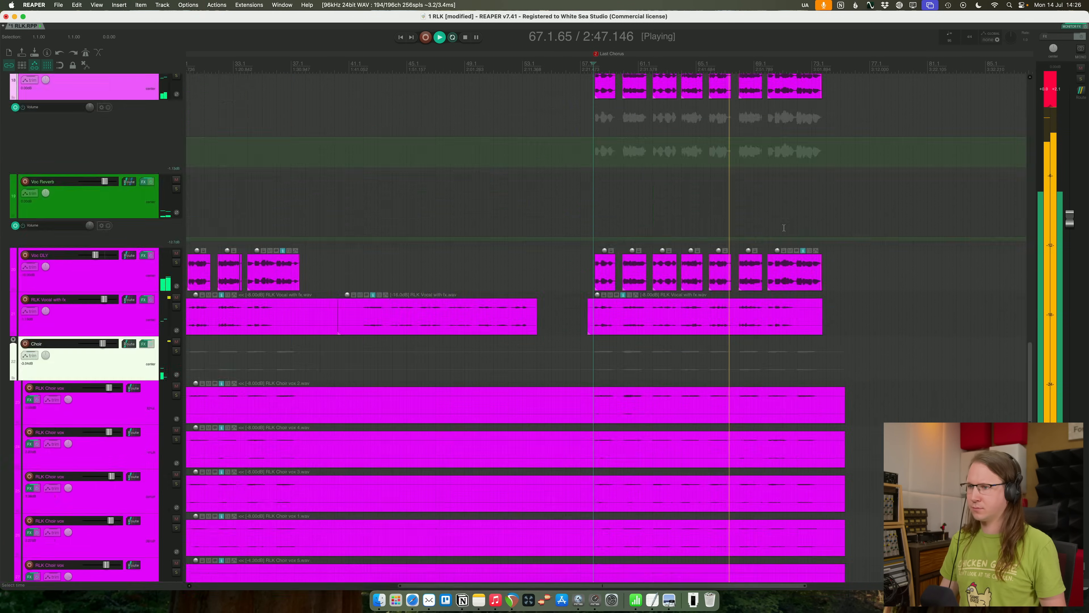
# - Slightly reduce the 2 kHz Pro-Q 4 boost on the last-chorus vocal copy and listen through the rest of the chorus
pyautogui.scroll(5, 785, 227)
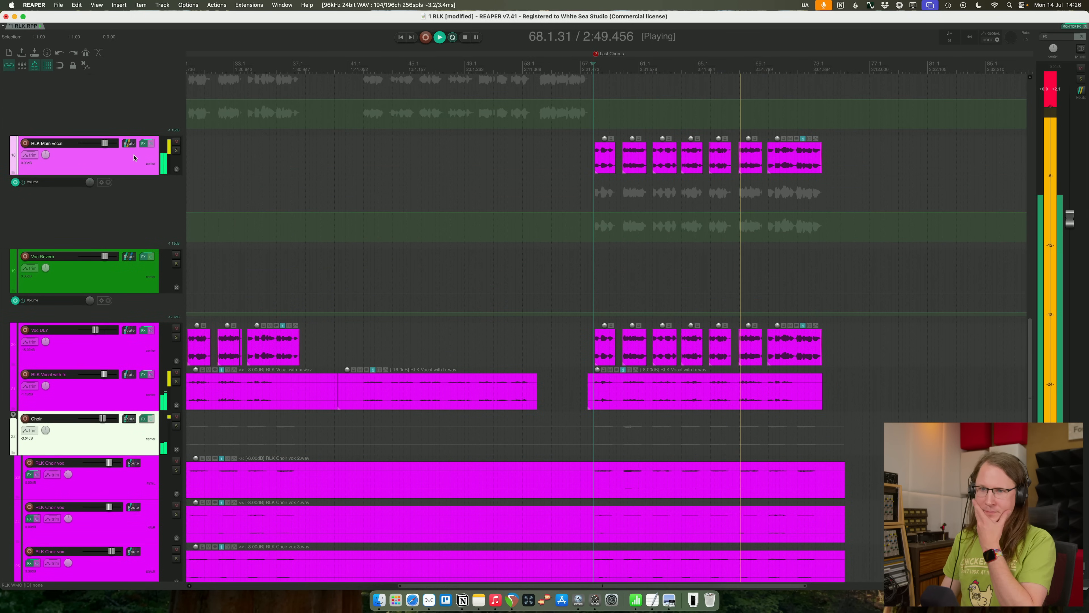
pyautogui.click(148, 144)
pyautogui.click(135, 57)
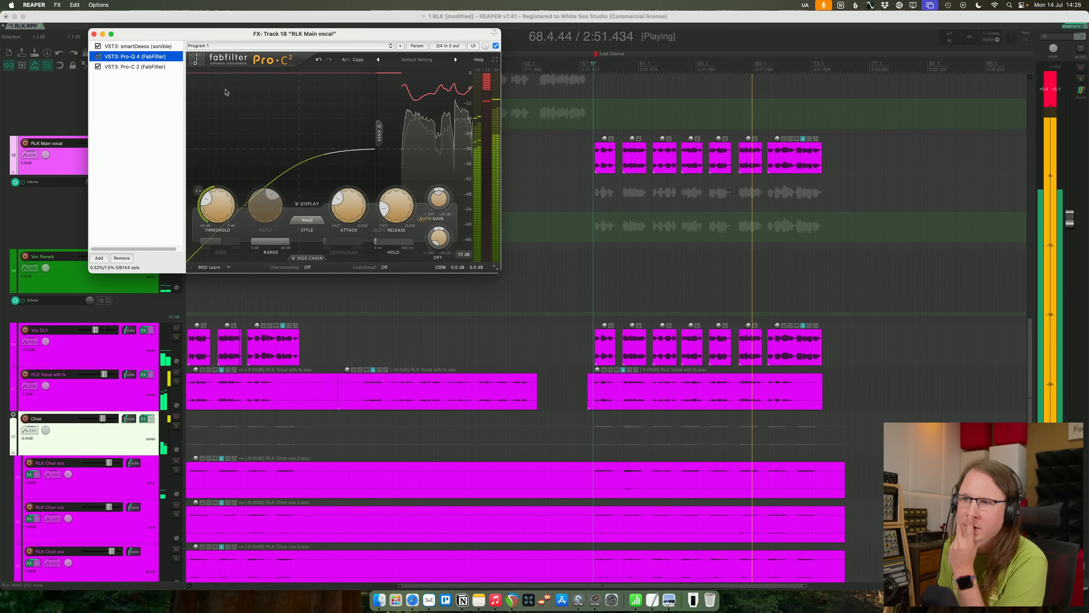
pyautogui.moveTo(340, 143); pyautogui.dragTo(339, 154)
pyautogui.click(94, 34)
pyautogui.scroll(2, 770, 295)
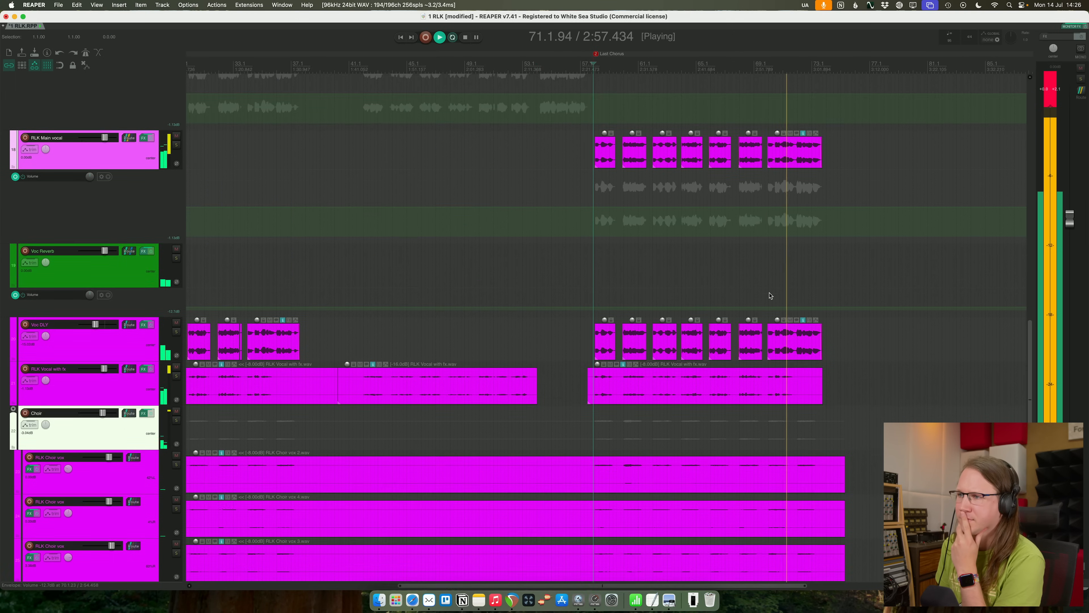
pyautogui.scroll(5, 770, 295)
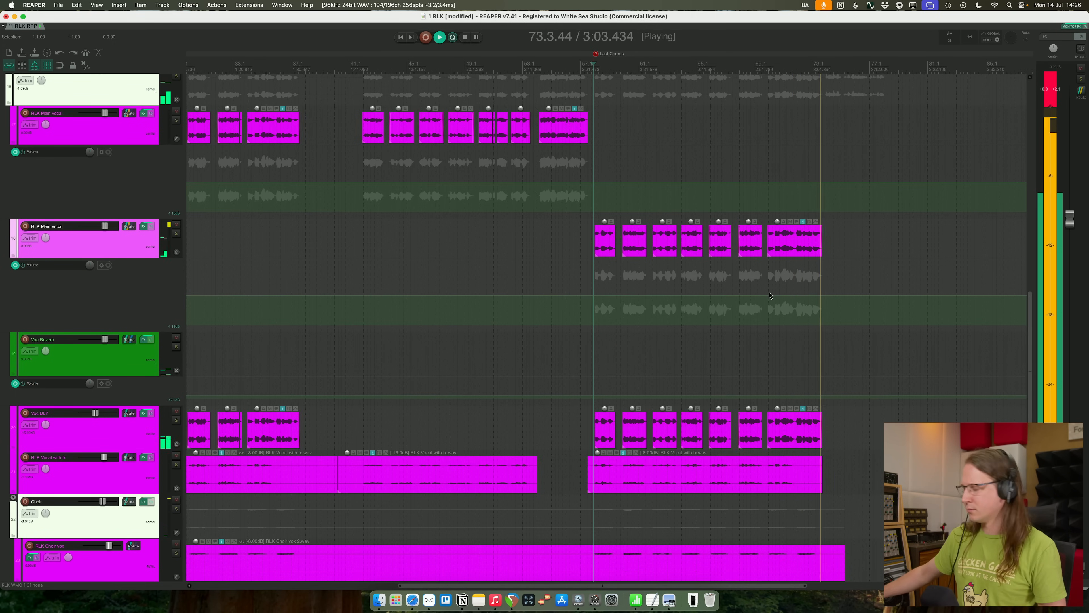
pyautogui.press('space')
# - Review the "Give me this" Melodyne note and play the vocal phrase just before the first Chorus marker
pyautogui.press('super+Tab')
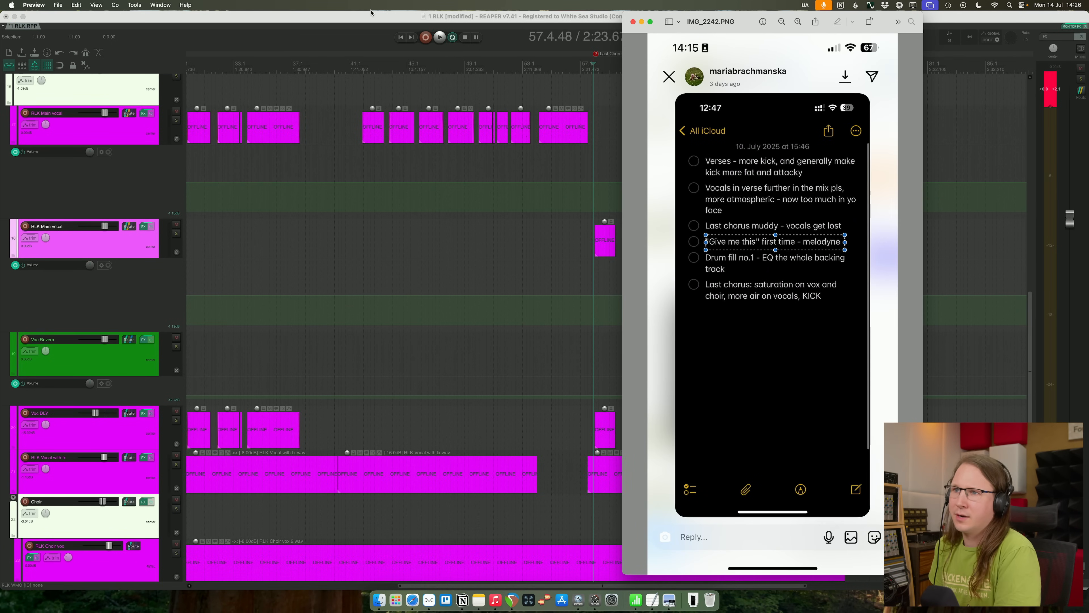
pyautogui.click(497, 18)
pyautogui.press('w')
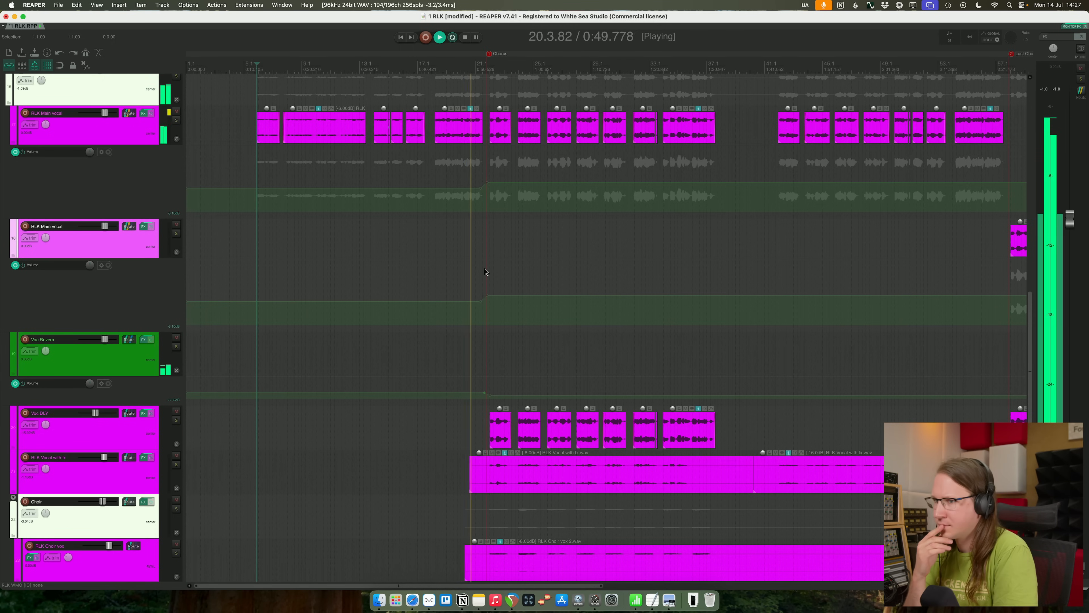
pyautogui.press('space')
pyautogui.click(467, 56)
pyautogui.press('space')
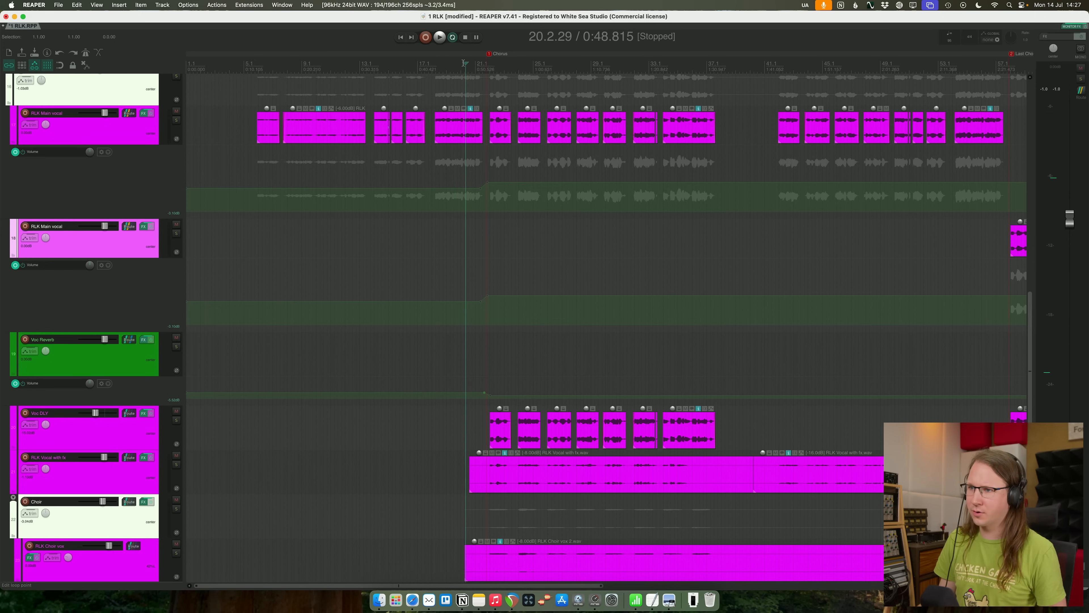
# - Pinpoint the phrase leading into the first chorus and open its RLK Main vocal audio in Melodyne
pyautogui.scroll(6, 655, 161)
pyautogui.scroll(5, 656, 161)
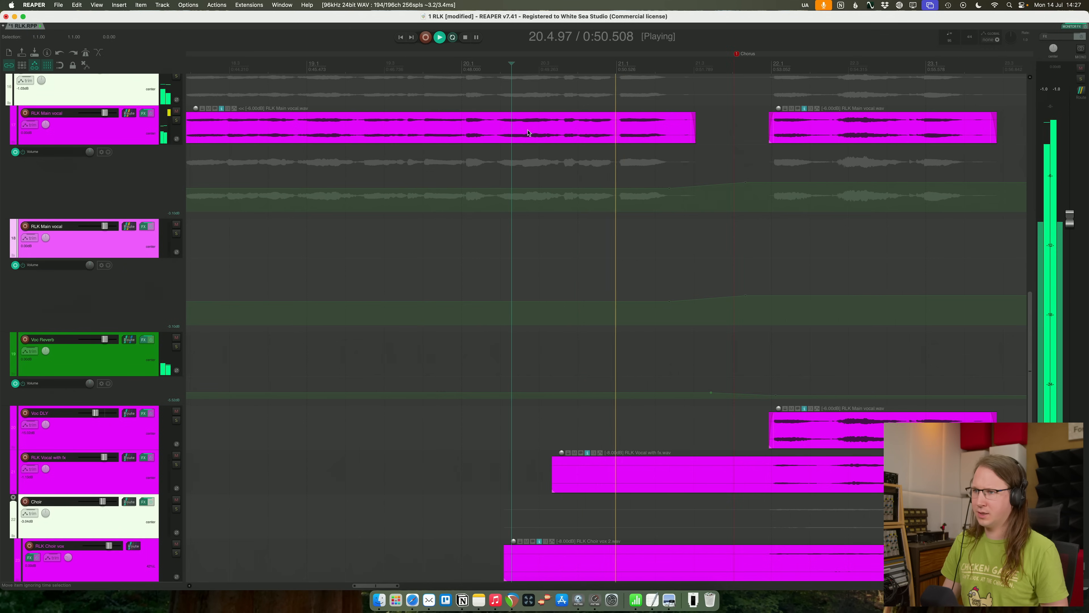
pyautogui.scroll(-2, 643, 159)
pyautogui.press('space')
pyautogui.click(592, 129)
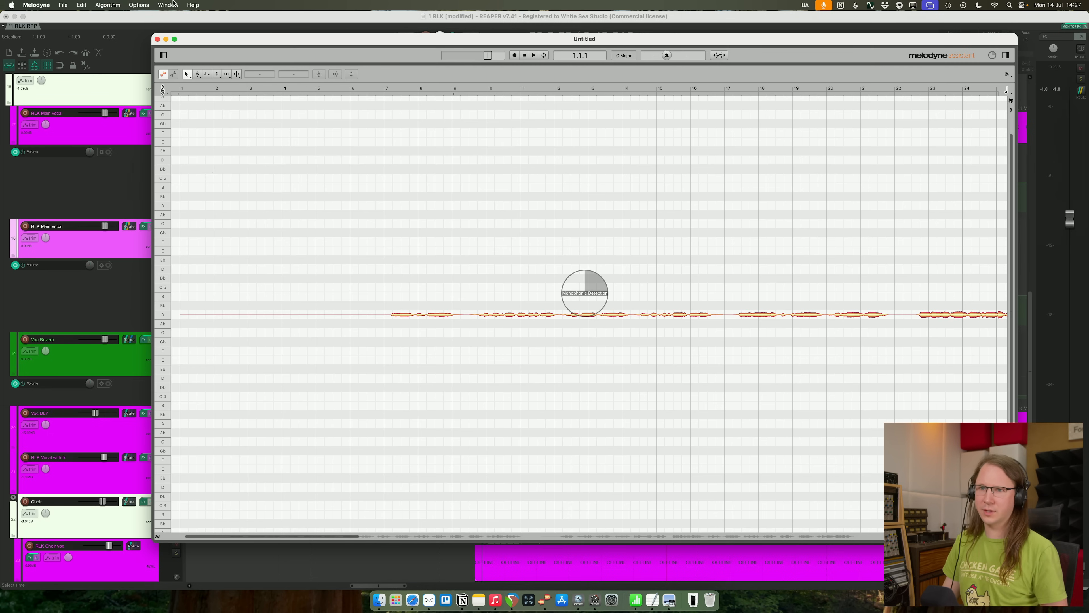
# - Back in REAPER, add a track below Reference, set its input to the Loopback pair and record-arm it
pyautogui.click(187, 15)
pyautogui.scroll(10, 49, 130)
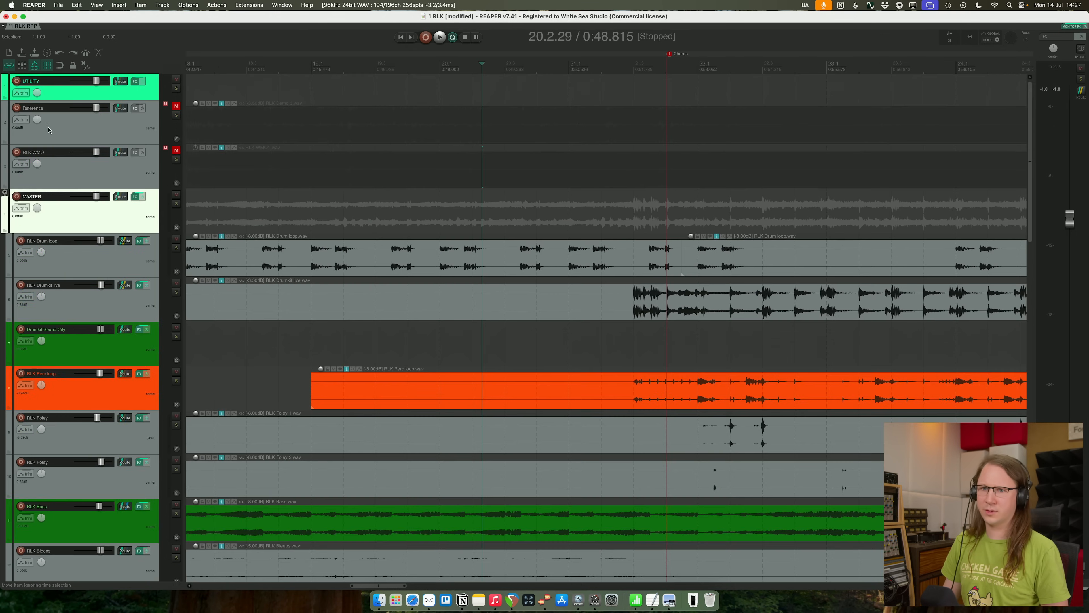
pyautogui.click(112, 132)
pyautogui.press('super+t')
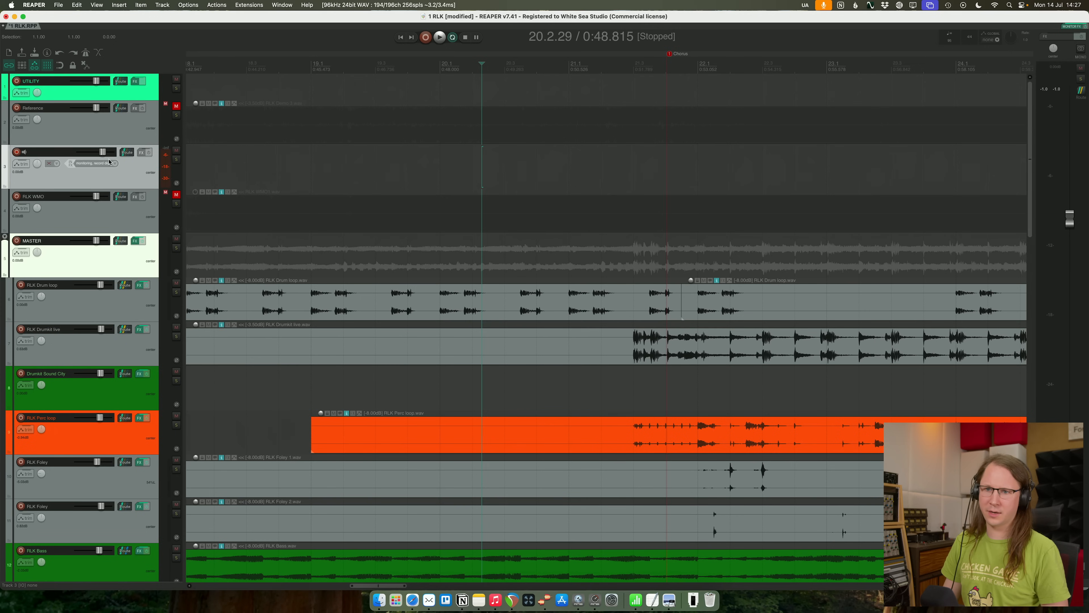
pyautogui.click(109, 162)
pyautogui.moveTo(115, 173)
pyautogui.click(235, 338)
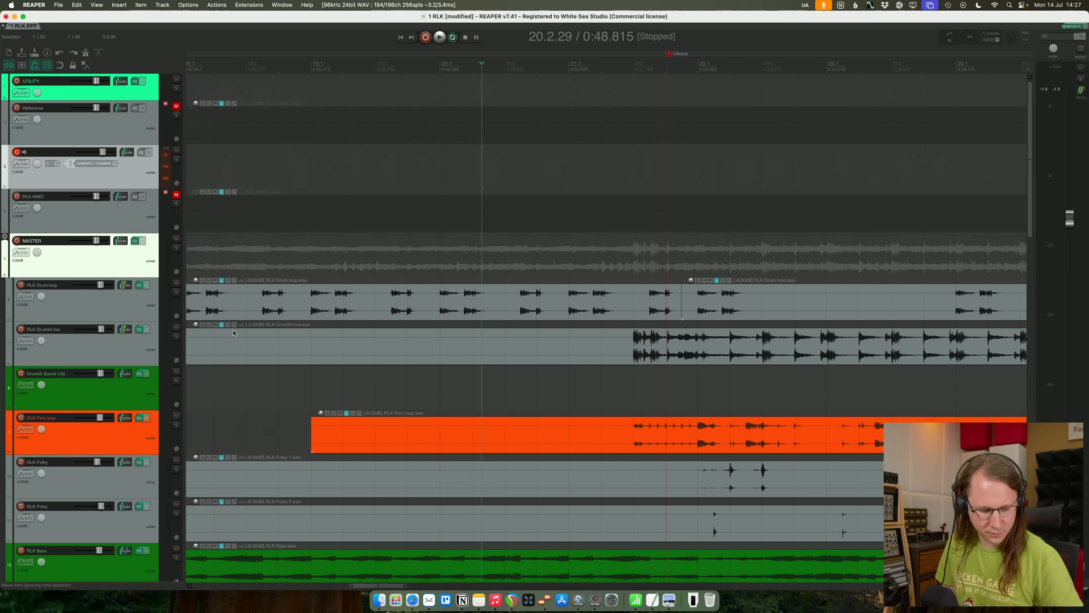
# - Switch to Melodyne and locate the vocal notes around bars 19 to 21, playing parts of the passage
pyautogui.press('super+Tab')
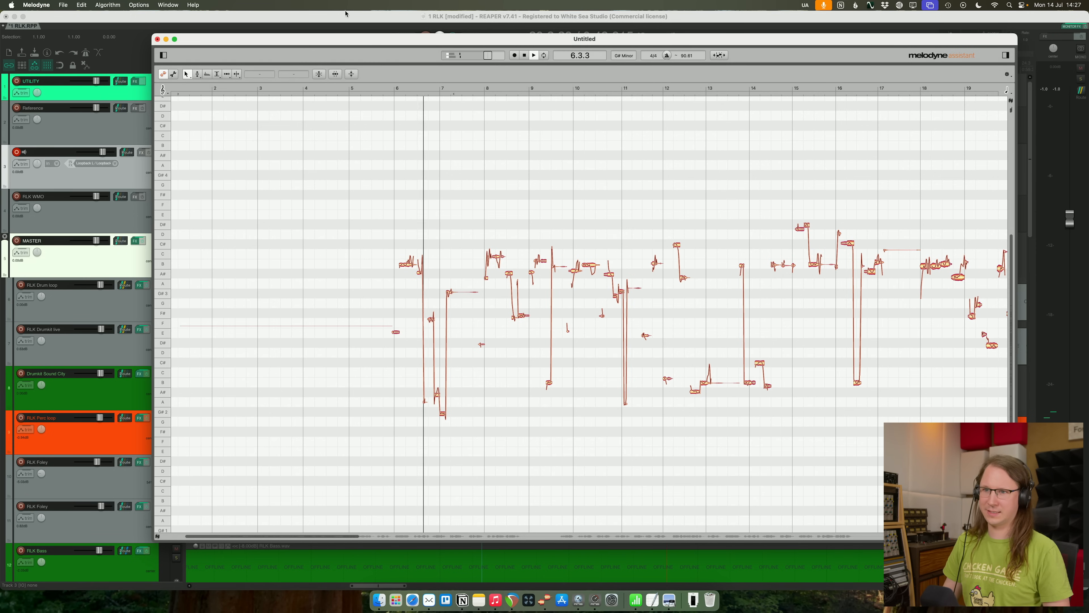
pyautogui.moveTo(309, 46); pyautogui.dragTo(339, 57)
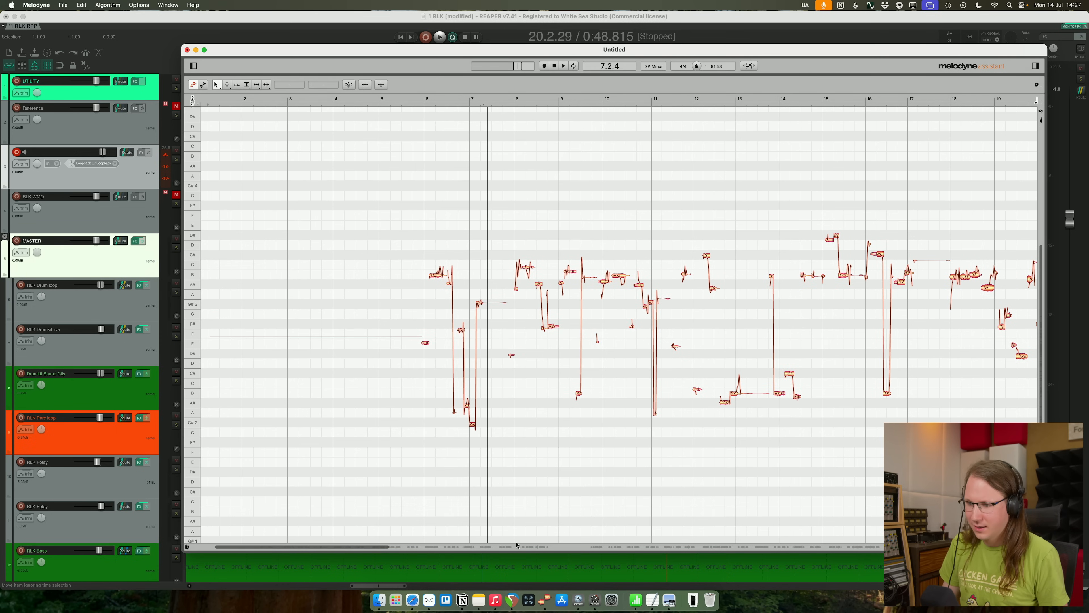
pyautogui.moveTo(377, 549); pyautogui.dragTo(489, 546)
pyautogui.doubleClick(505, 443)
pyautogui.click(547, 343)
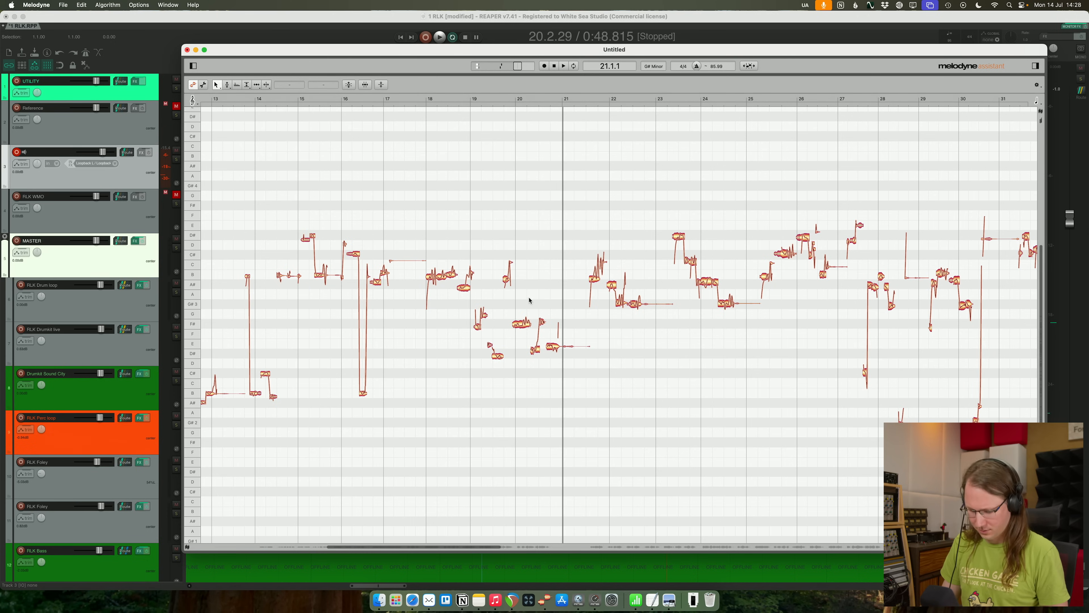
pyautogui.scroll(3, 530, 301)
pyautogui.click(402, 389)
pyautogui.click(252, 388)
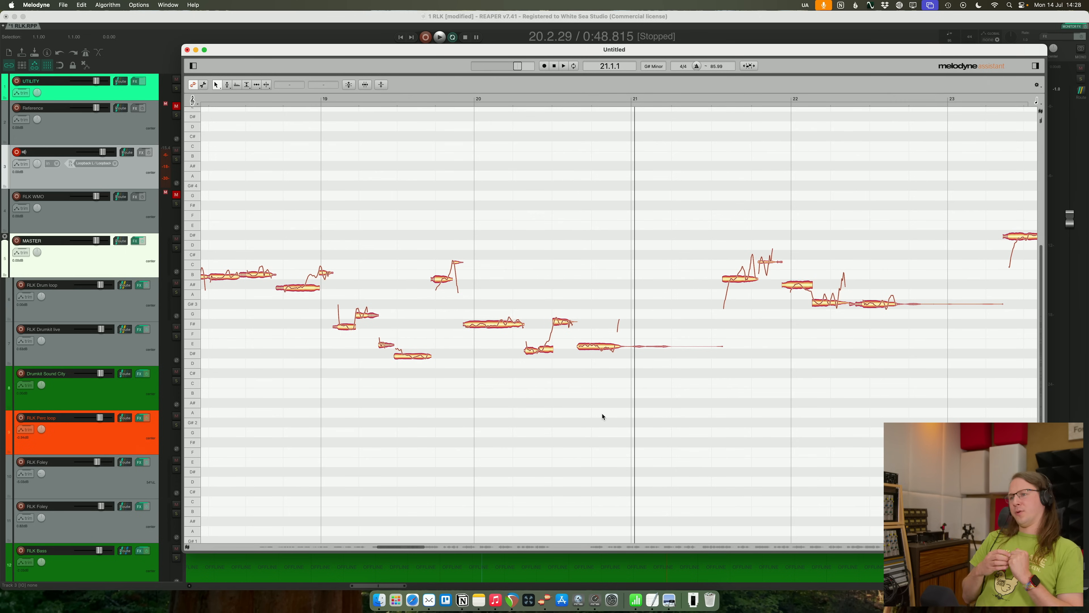
# - Split the long F#3 note at bar 20 and the note just before bar 21, and play the phrase
pyautogui.doubleClick(600, 341)
pyautogui.hotkey('alt', 'shift', 'space')
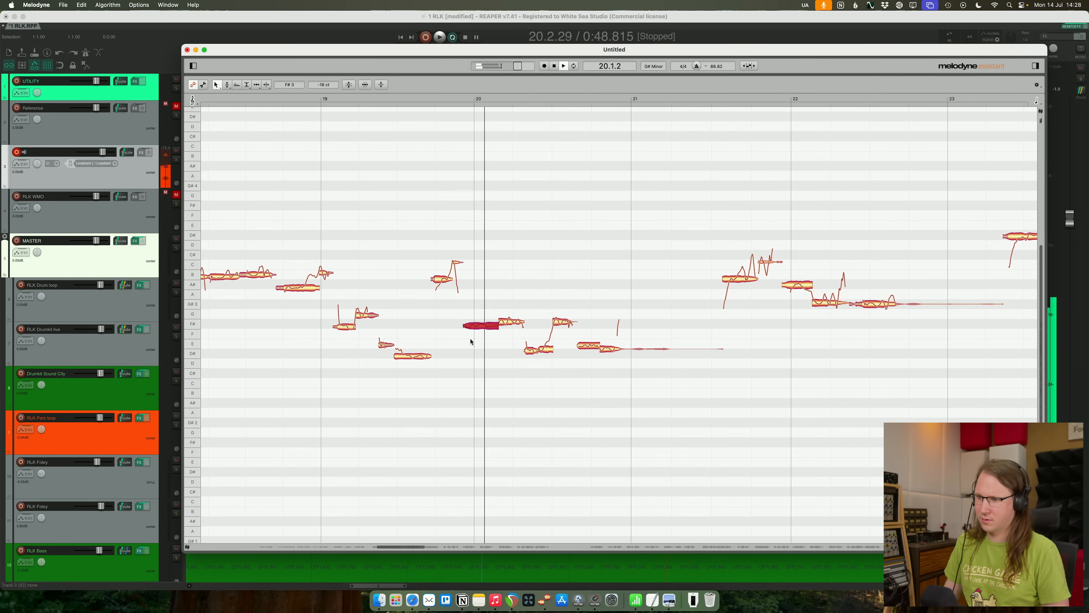
pyautogui.moveTo(467, 342); pyautogui.dragTo(511, 312)
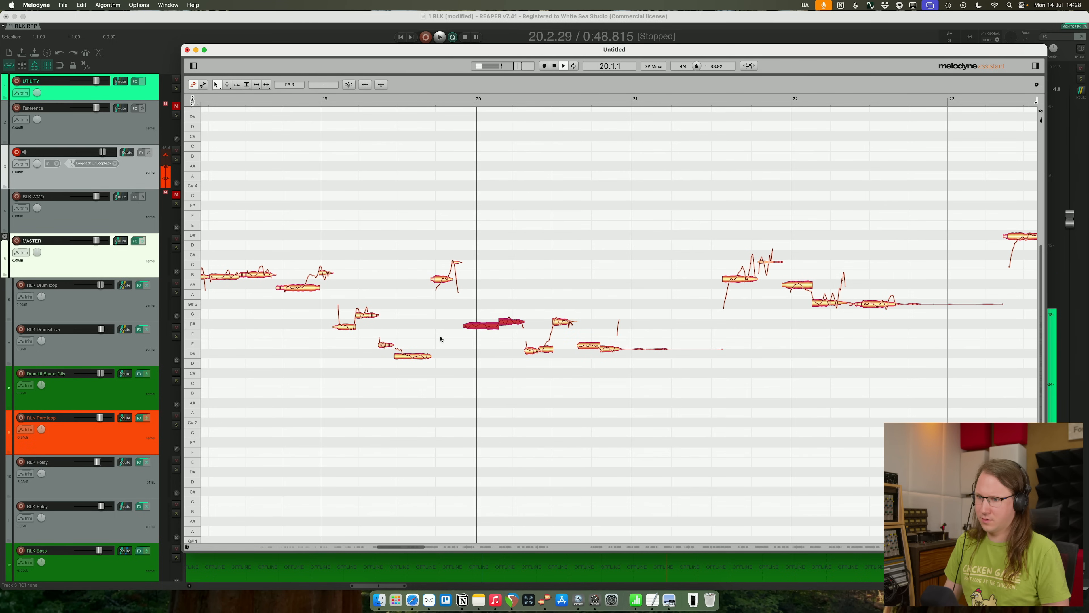
pyautogui.click(420, 326)
pyautogui.press('space')
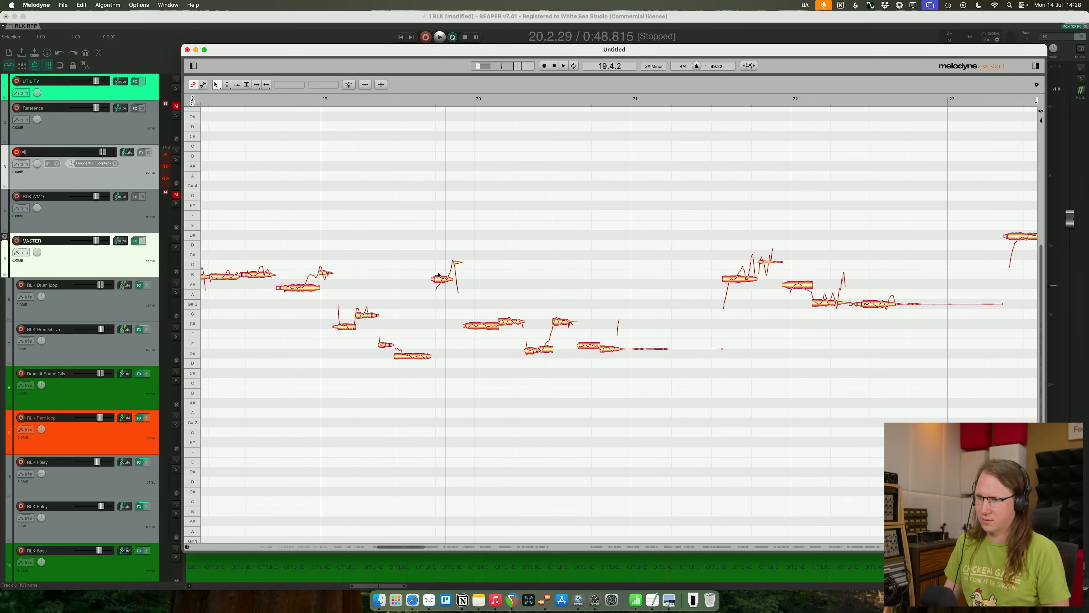
# - Correct the pitch of the two note pieces just before bar 20 with 100% pitch center and 0% pitch drift
pyautogui.press('space')
pyautogui.press('space')
pyautogui.moveTo(424, 239); pyautogui.dragTo(447, 313)
pyautogui.press('c')
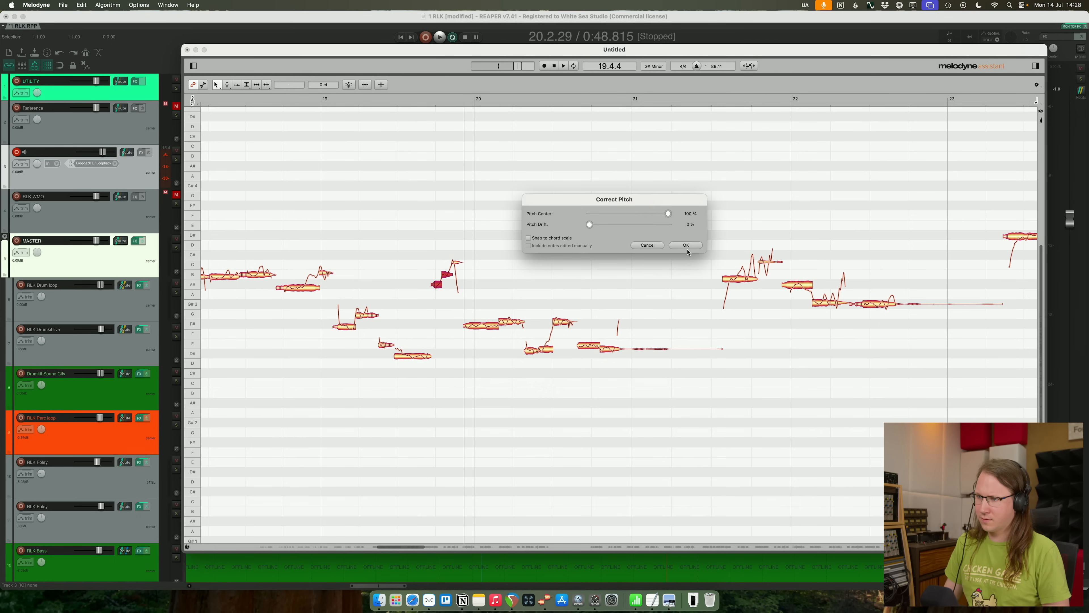
pyautogui.click(686, 245)
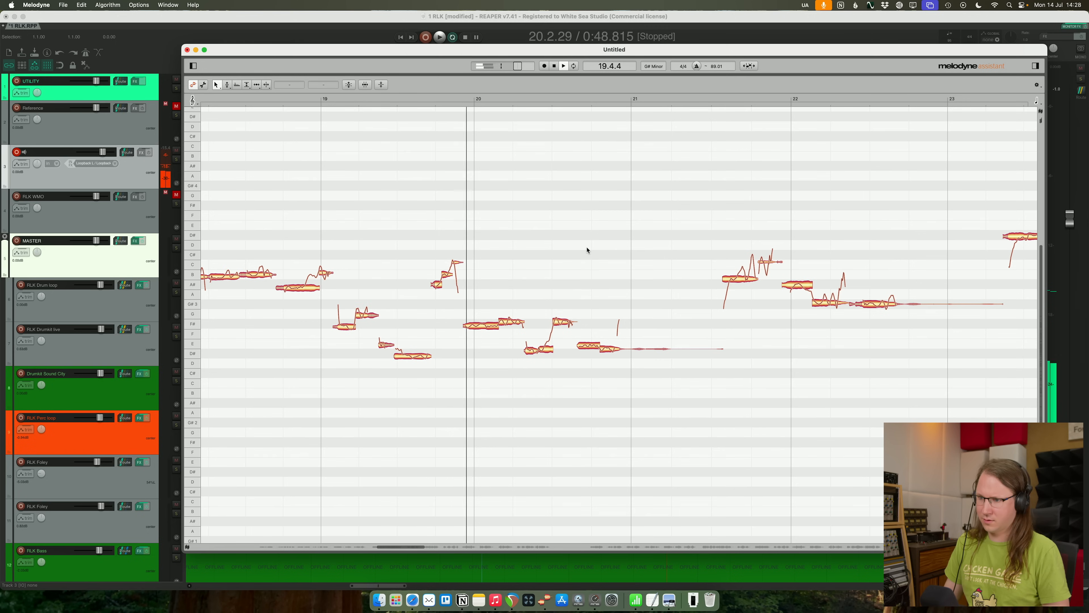
pyautogui.press('space')
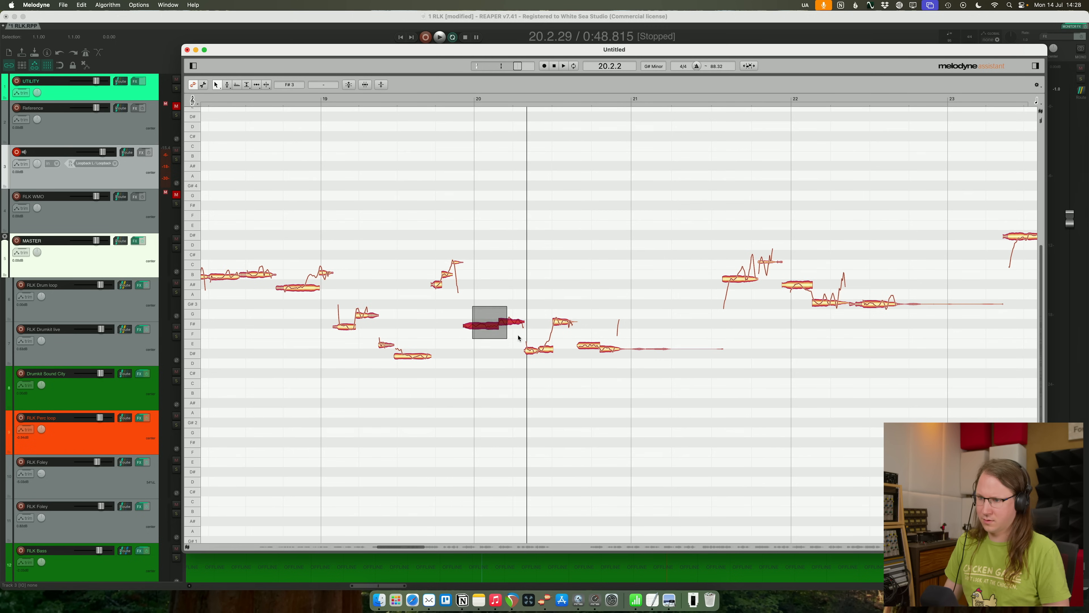
# - Correct the pitch of the two adjoining note pieces at bar 20 to F#3 and play the result
pyautogui.moveTo(518, 338); pyautogui.dragTo(518, 337)
pyautogui.press('c')
pyautogui.click(685, 244)
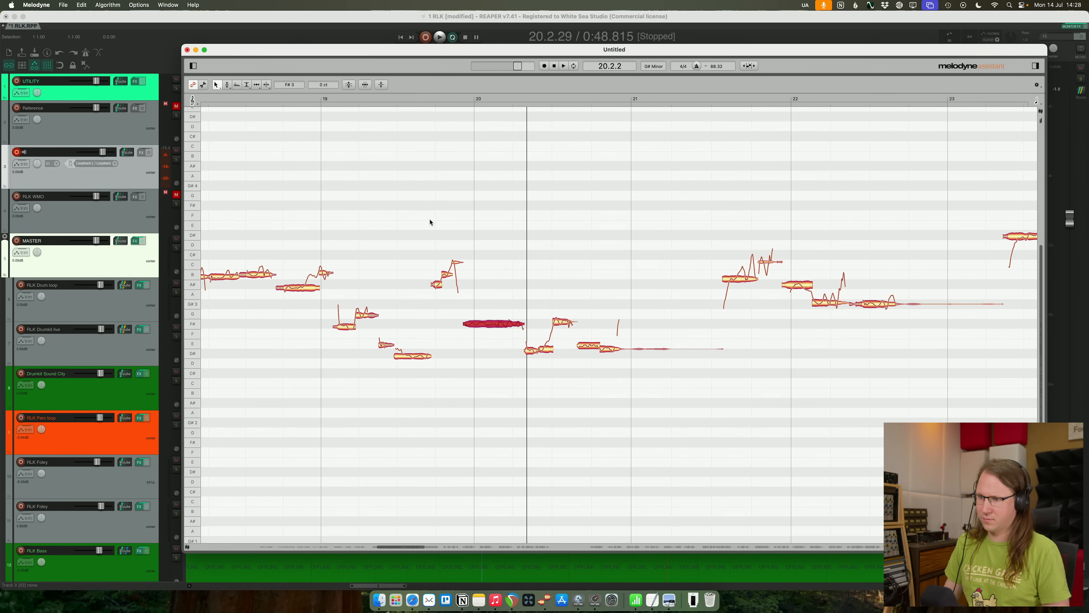
pyautogui.press('space')
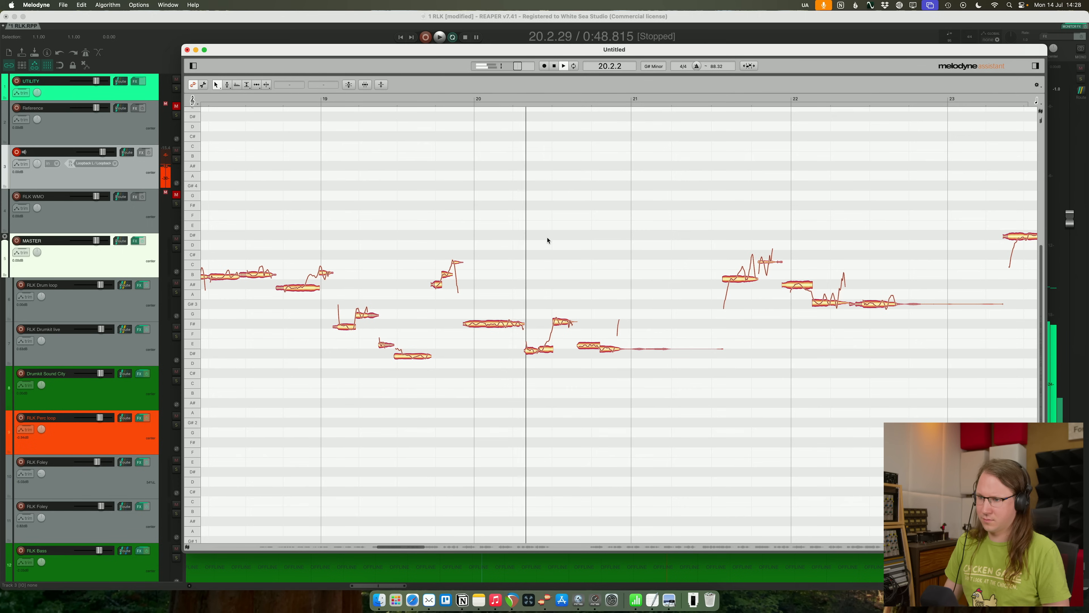
# - Audition the corrected phrase, split the short E3 note midway through bar 20 and replay from early in the bar
pyautogui.click(518, 235)
pyautogui.press('space')
pyautogui.press('space')
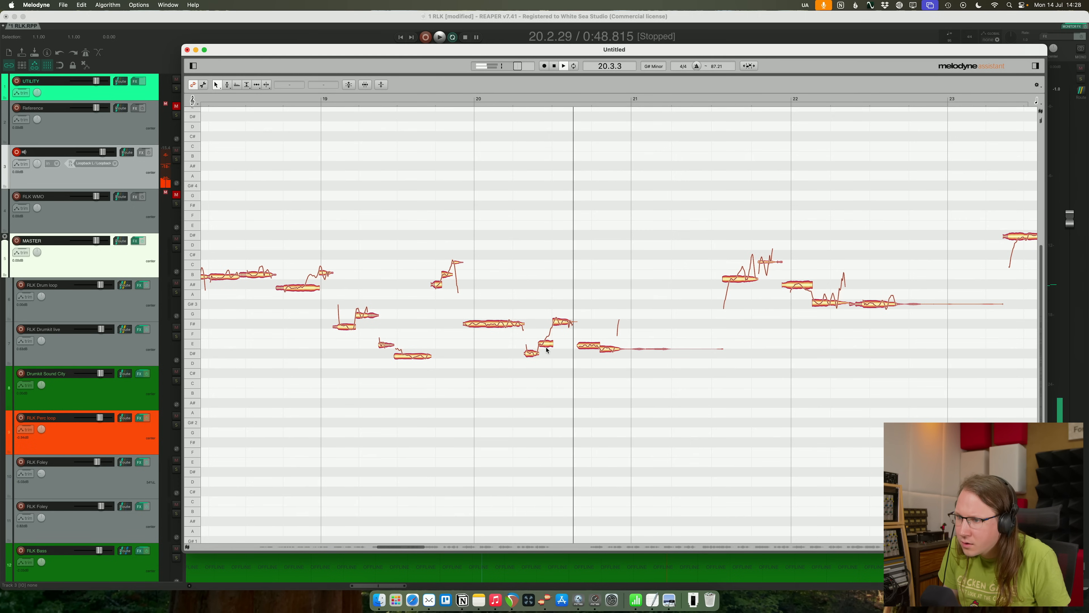
pyautogui.doubleClick(546, 338)
pyautogui.click(487, 241)
pyautogui.press('space')
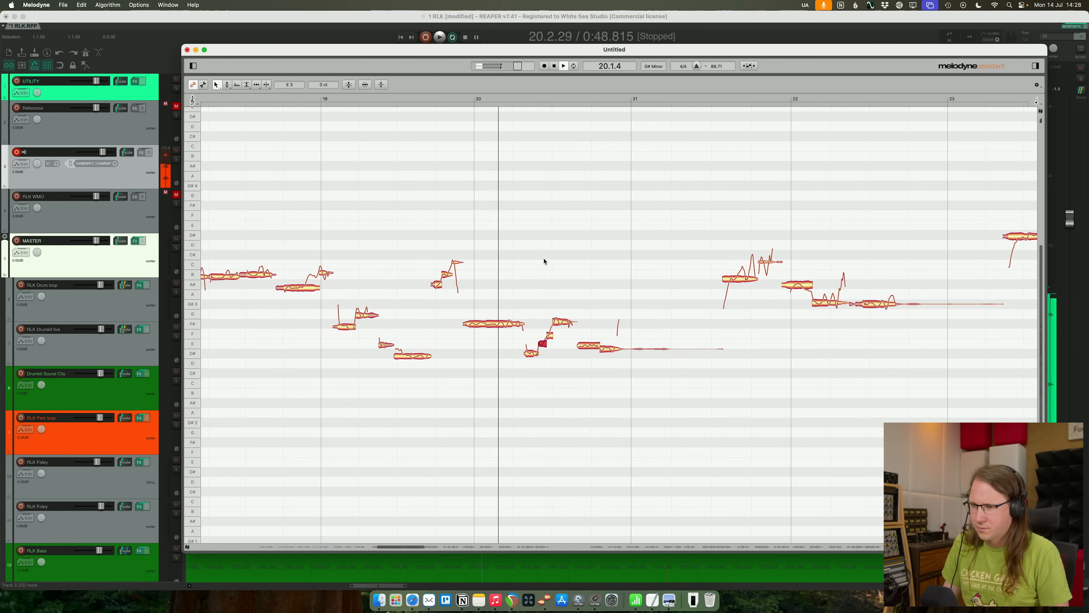
# - Correct the pitch of the F#3 note midway through bar 20 and audition the phrase from just before the bar
pyautogui.press('space')
pyautogui.click(562, 322)
pyautogui.press('super+p')
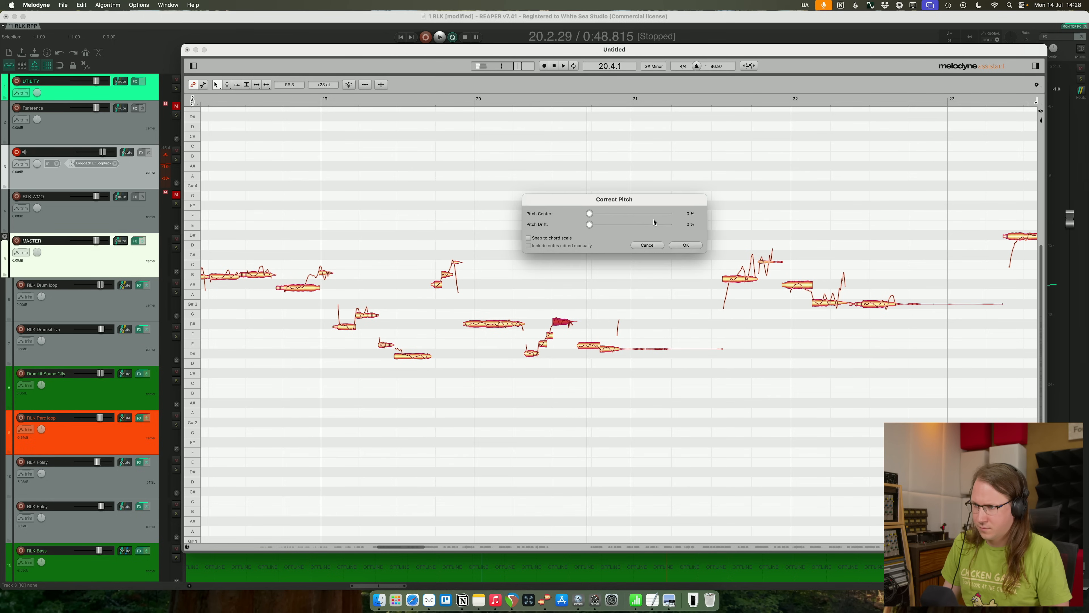
pyautogui.click(686, 245)
pyautogui.click(523, 247)
pyautogui.press('space')
pyautogui.press('space')
pyautogui.click(463, 334)
pyautogui.press('space')
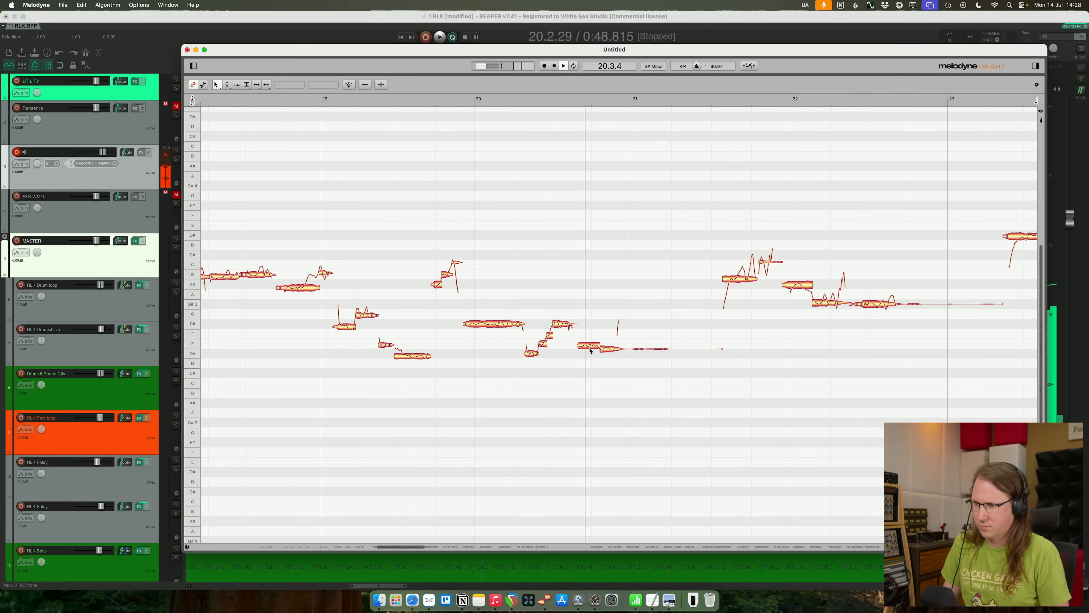
# - Correct the pitch center of the last note before bar 21 to E3
pyautogui.moveTo(611, 339); pyautogui.dragTo(610, 339)
pyautogui.press('super+shift+p')
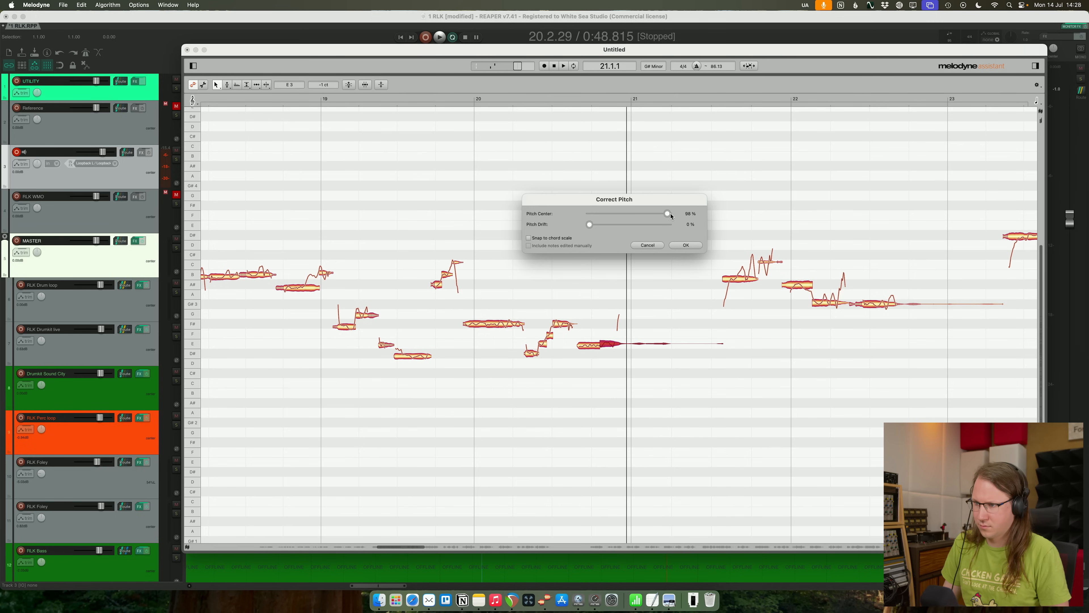
pyautogui.click(682, 245)
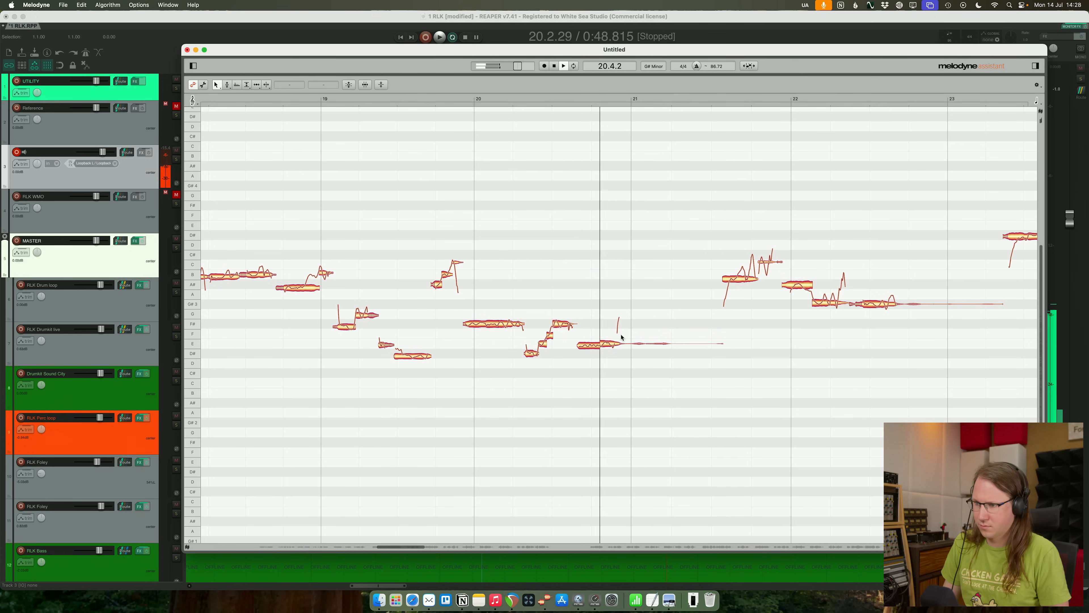
# - Lower the last note before bar 21 to D#3 and replay the phrase
pyautogui.click(612, 343)
pyautogui.moveTo(616, 349); pyautogui.dragTo(615, 360)
pyautogui.click(556, 229)
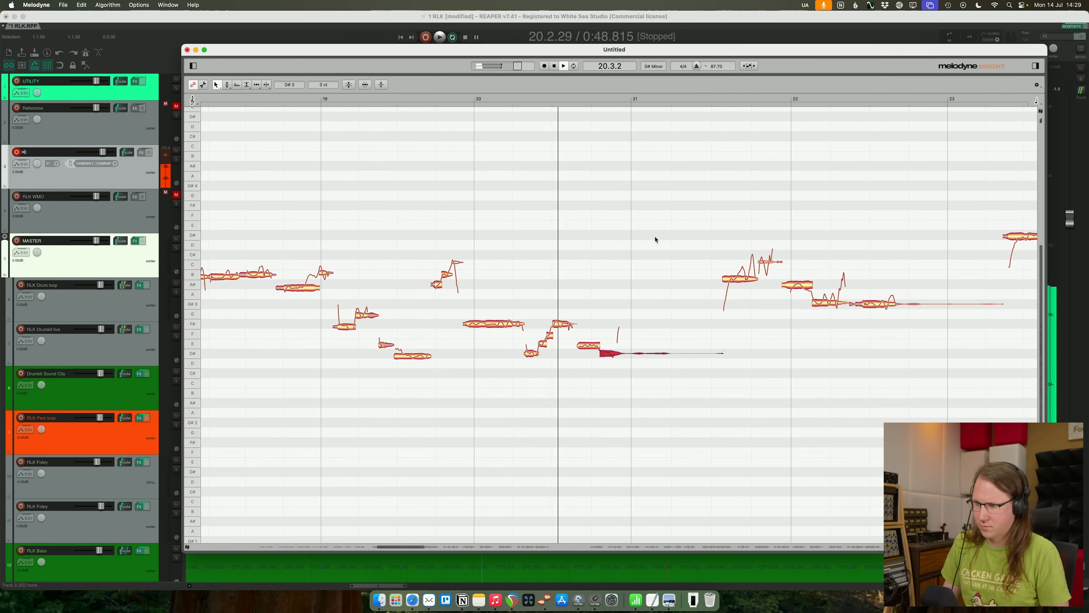
pyautogui.click(349, 173)
pyautogui.press('space')
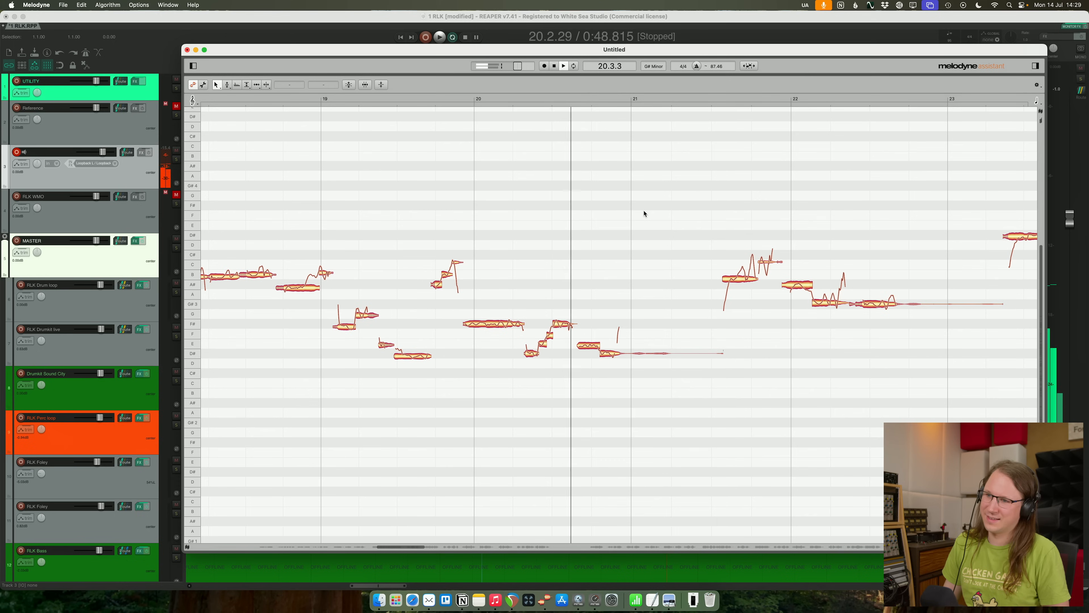
# - Audition the notes of bar 20 up close, listening to the rising run in the middle of the bar
pyautogui.click(521, 247)
pyautogui.scroll(8, 572, 261)
pyautogui.hscroll(-2, 510, 268)
pyautogui.click(552, 262)
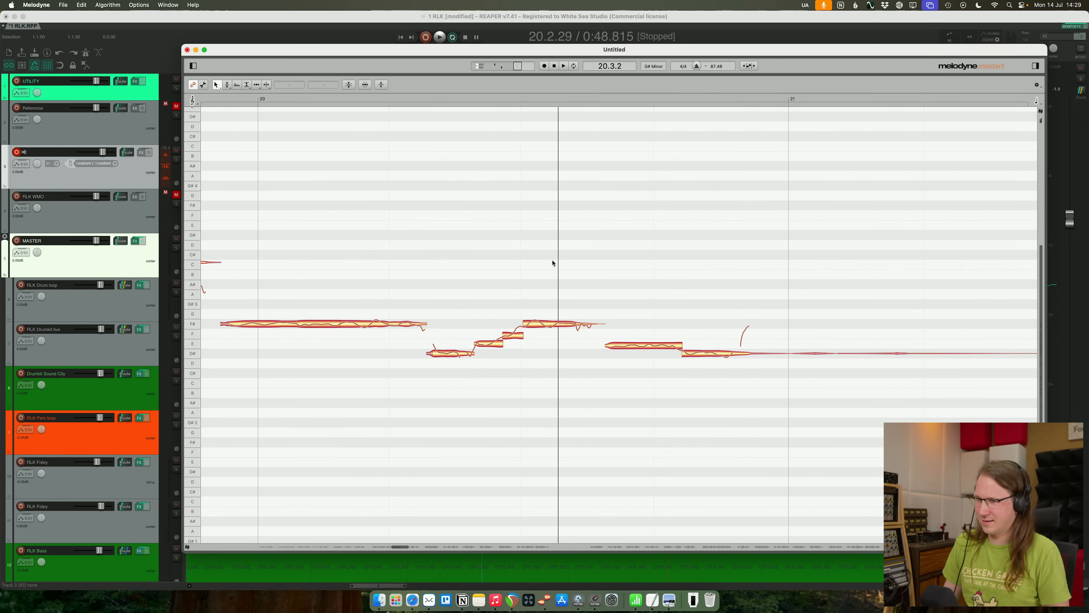
pyautogui.hscroll(-5, 433, 242)
pyautogui.click(566, 273)
pyautogui.press('space')
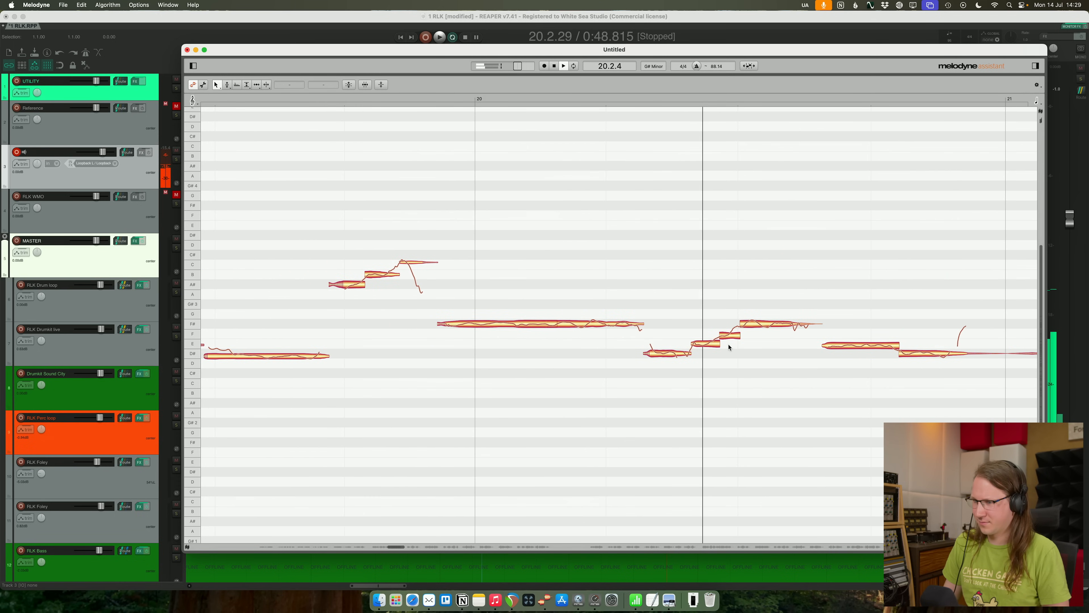
# - Try moving the short F3 note midway through bar 20 up to F#3 and play it
pyautogui.press('space')
pyautogui.click(729, 338)
pyautogui.press('super+p')
pyautogui.click(650, 247)
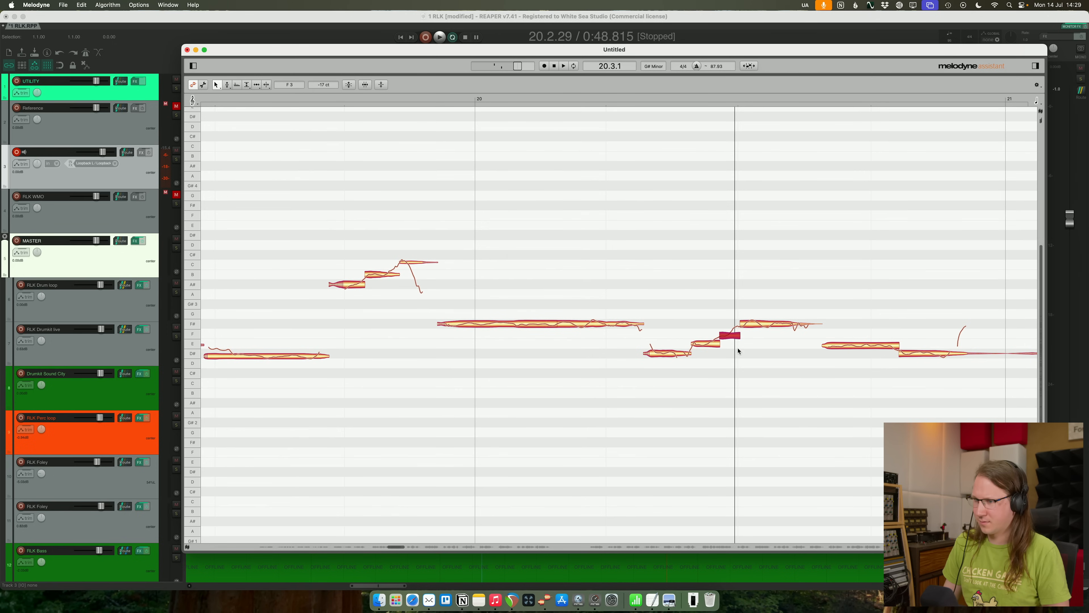
pyautogui.moveTo(728, 345); pyautogui.dragTo(728, 319)
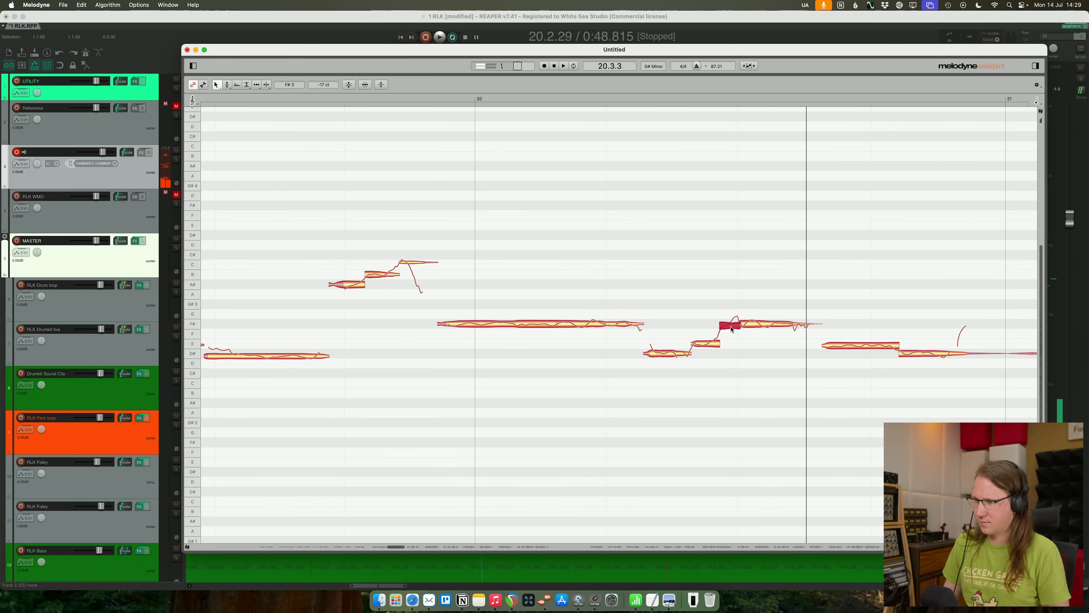
pyautogui.press('space')
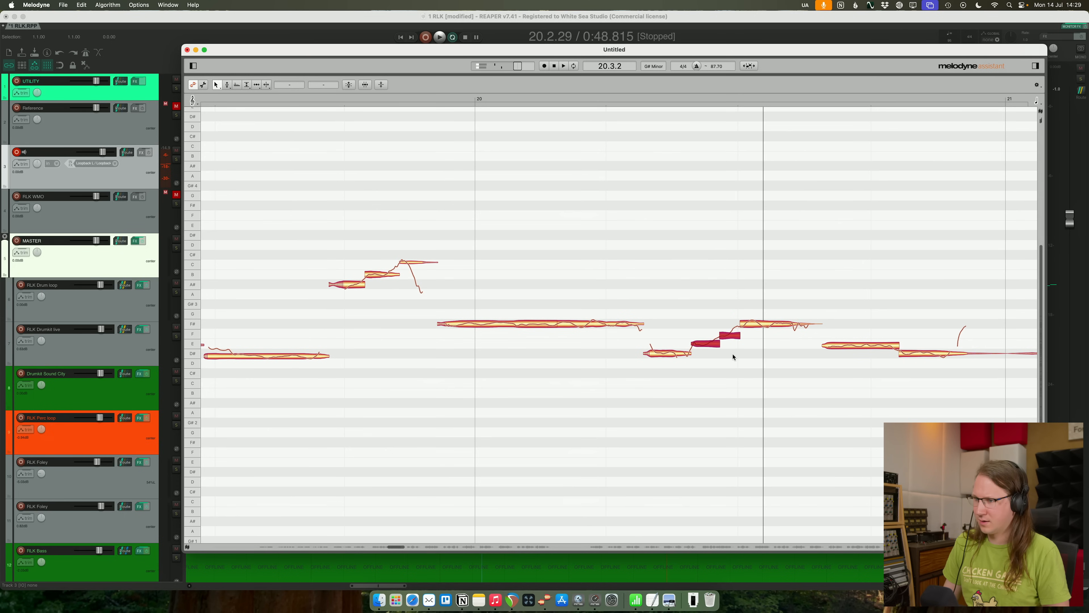
# - Restore the original pitch of the two short notes midway through bar 20 by undoing all their pitch changes, and audition the phrase
pyautogui.rightClick(728, 336)
pyautogui.moveTo(751, 288)
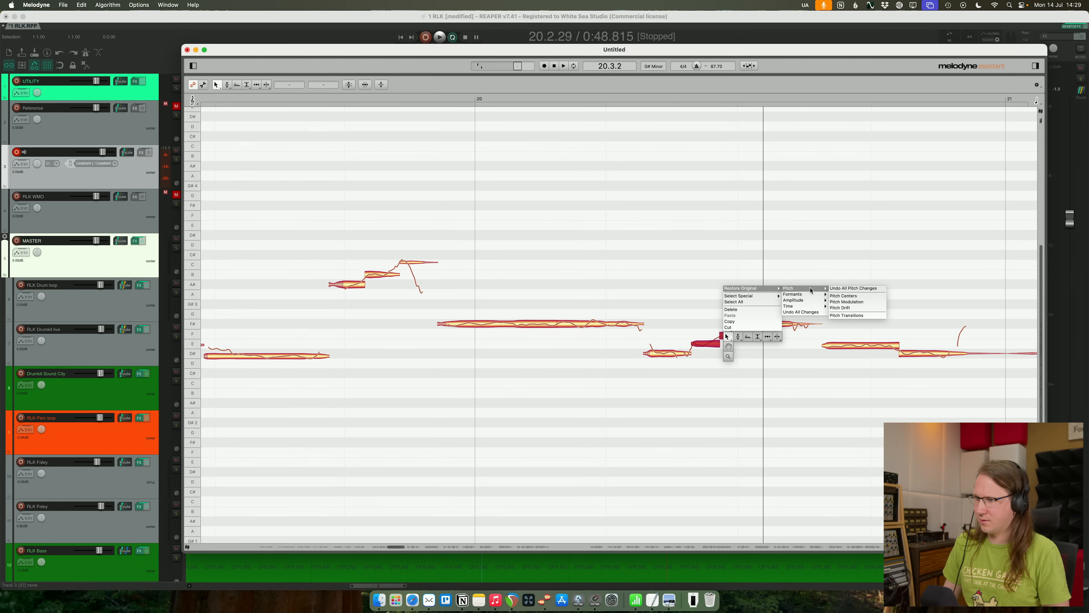
pyautogui.click(851, 289)
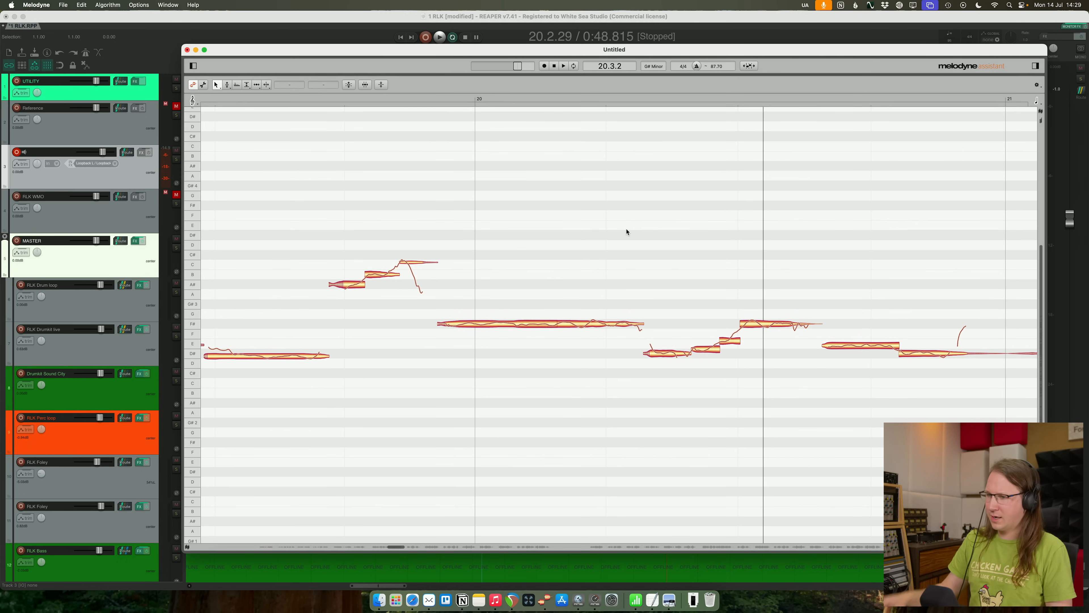
pyautogui.doubleClick(597, 211)
pyautogui.press('space')
pyautogui.doubleClick(339, 150)
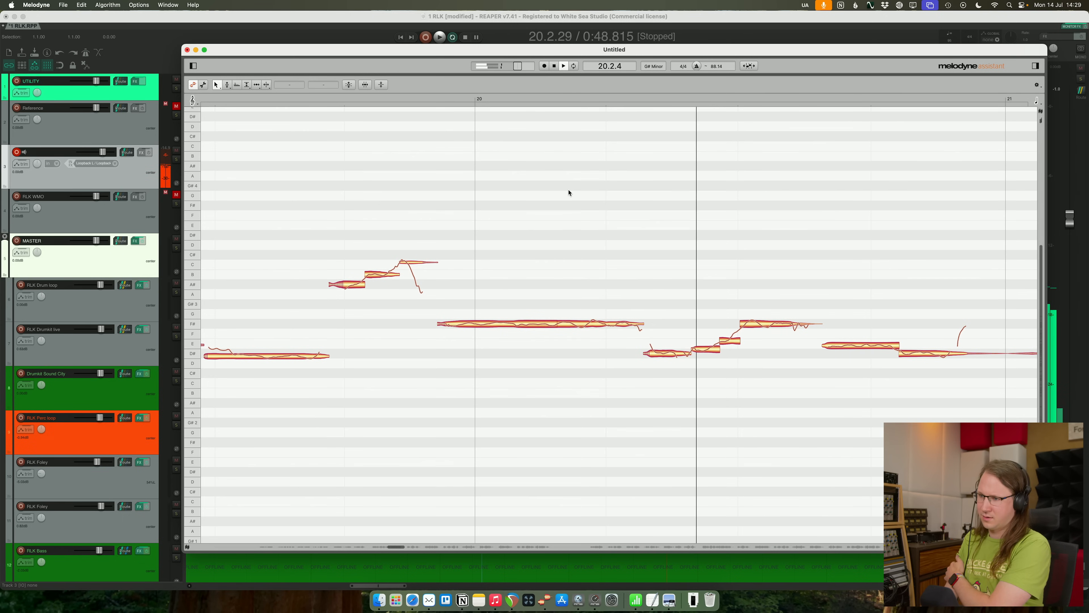
# - Try lowering the F#3 note after the rising run in bar 20 to F3, and undo the move
pyautogui.doubleClick(337, 170)
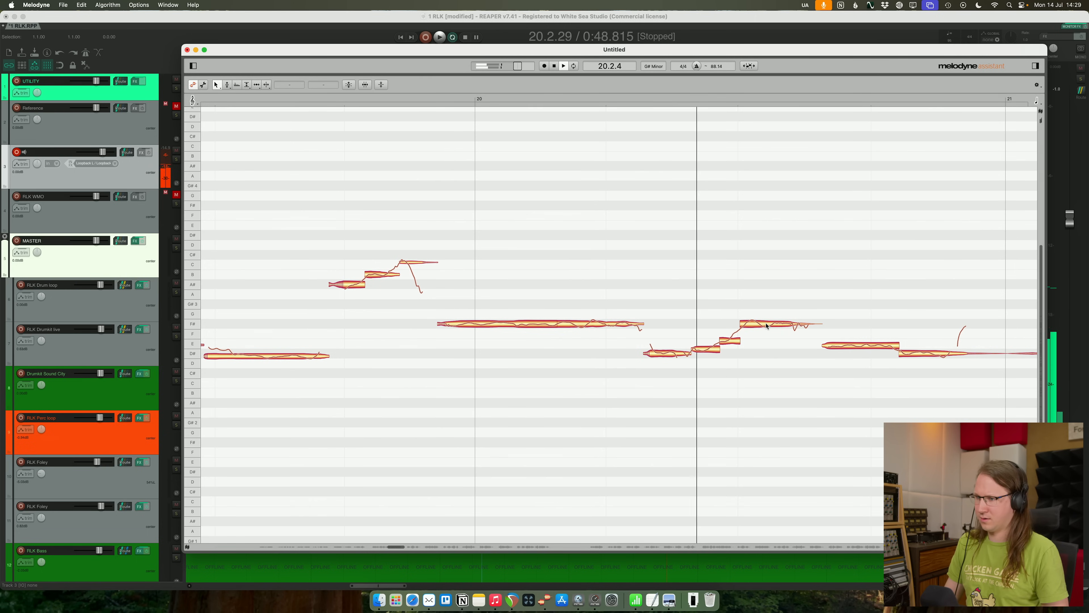
pyautogui.moveTo(766, 324); pyautogui.dragTo(766, 334)
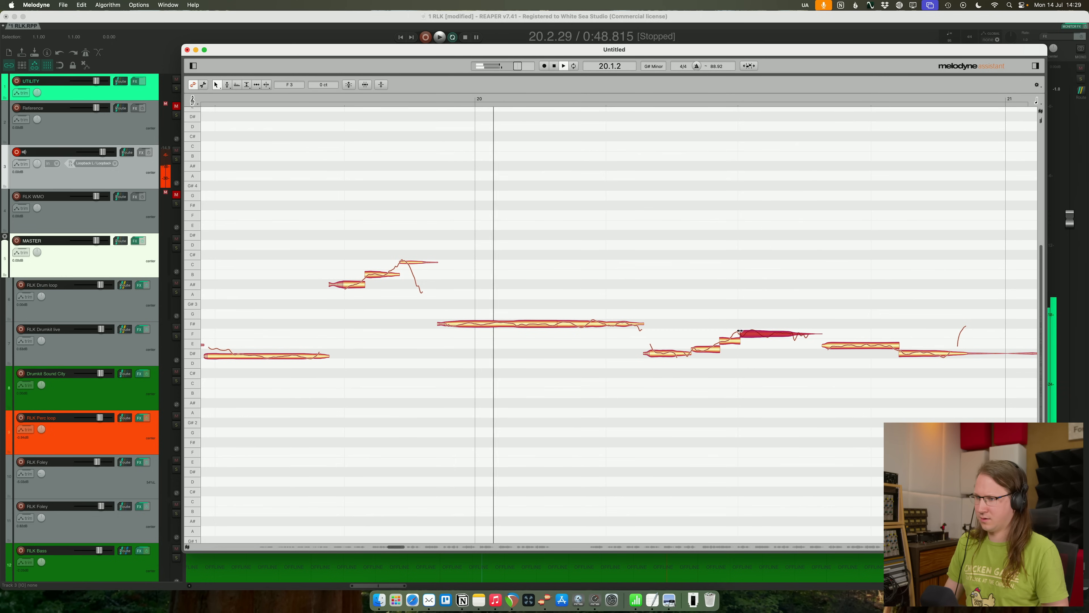
pyautogui.press('super+z')
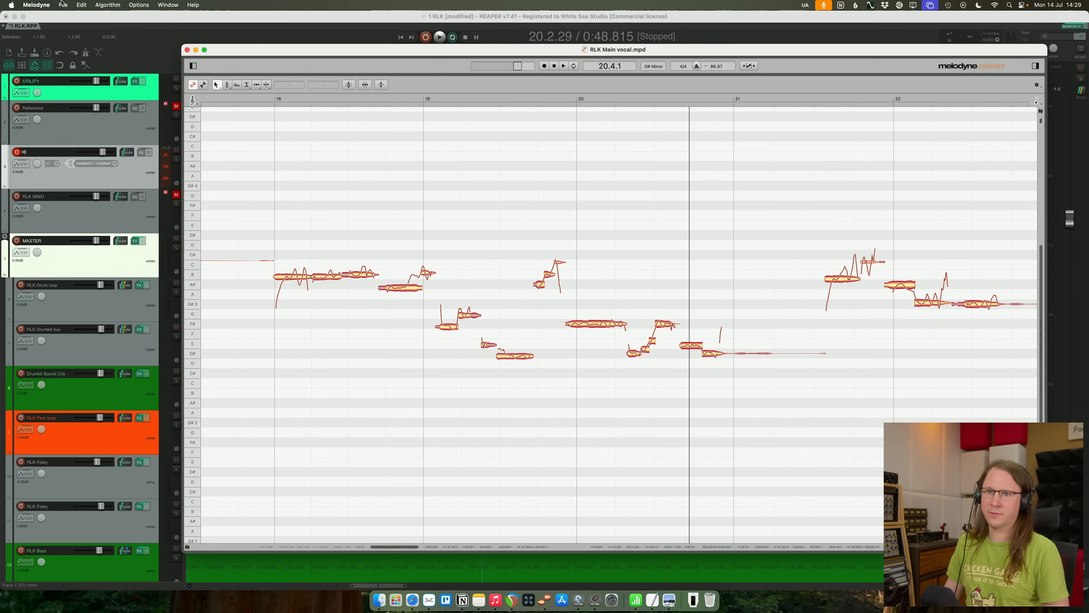
# - Save the tuned vocal over RLK Main vocal.wav and close the Melodyne document
pyautogui.click(62, 5)
pyautogui.click(99, 79)
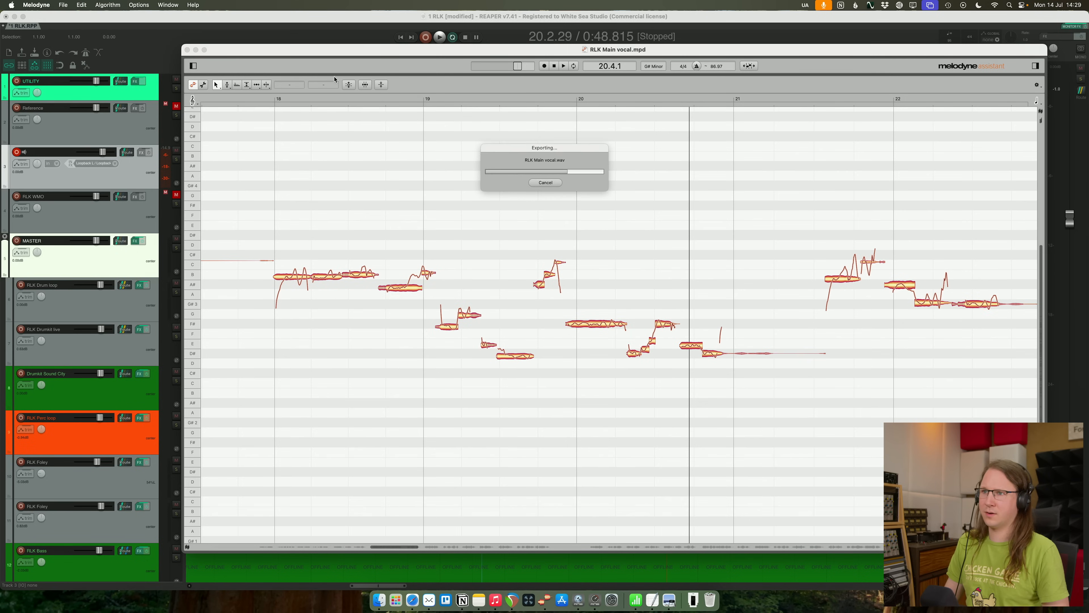
pyautogui.click(187, 50)
# - Play the REAPER project and locate the retuned RLK Main vocal clip just before the first chorus
pyautogui.press('space')
pyautogui.scroll(-3, 479, 219)
pyautogui.scroll(-10, 485, 266)
pyautogui.scroll(-6, 490, 314)
pyautogui.scroll(10, 580, 400)
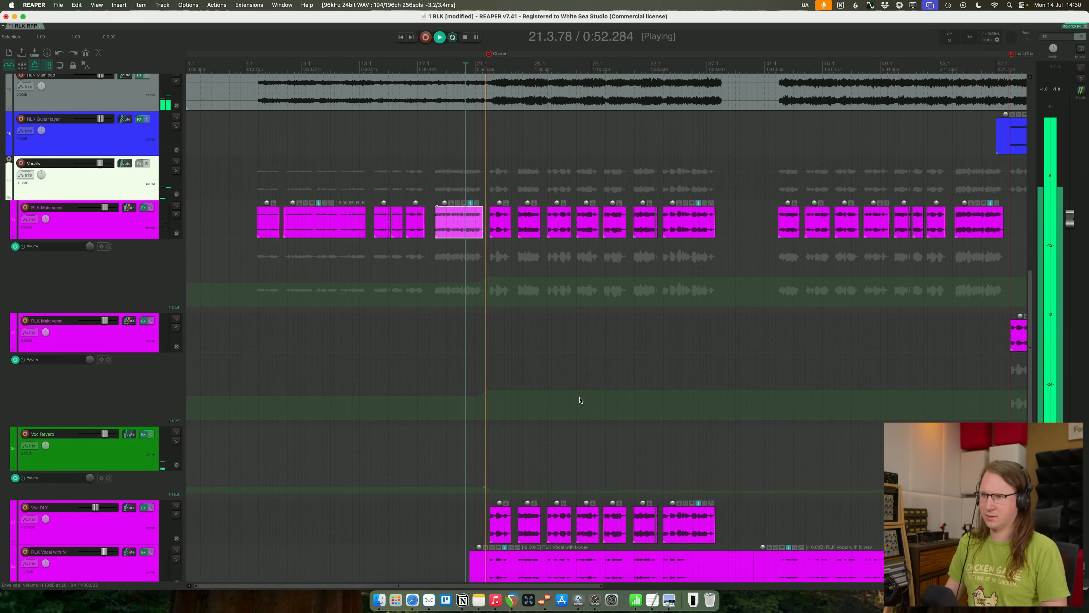
pyautogui.scroll(3, 580, 400)
pyautogui.press('space')
# - Replay the retuned vocal phrase from around bar 19 into the first chorus and save the project
pyautogui.click(556, 56)
pyautogui.press('space')
pyautogui.scroll(1, 724, 155)
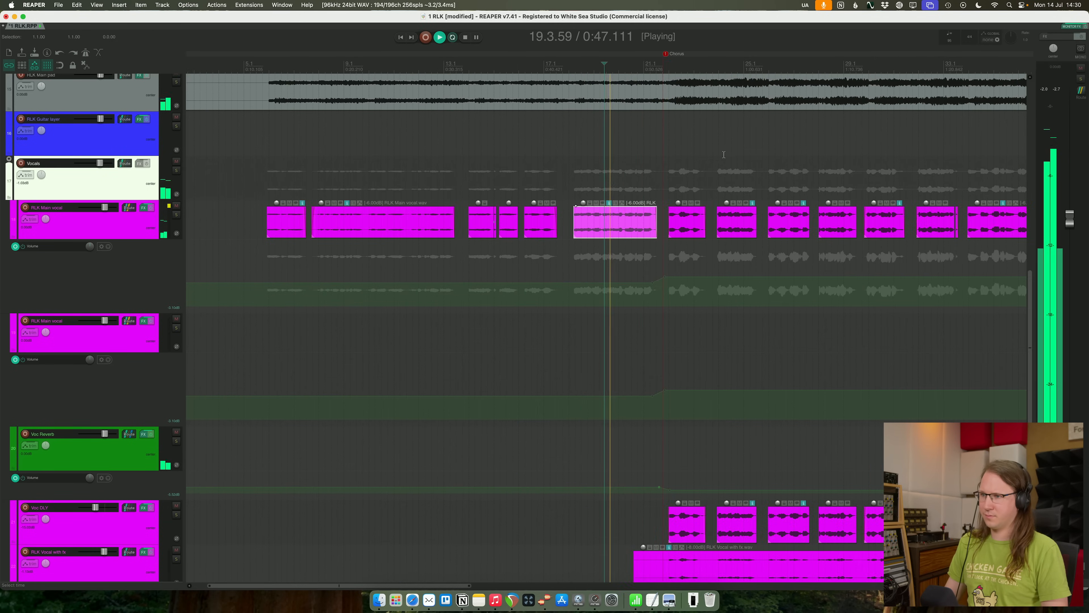
pyautogui.scroll(3, 724, 154)
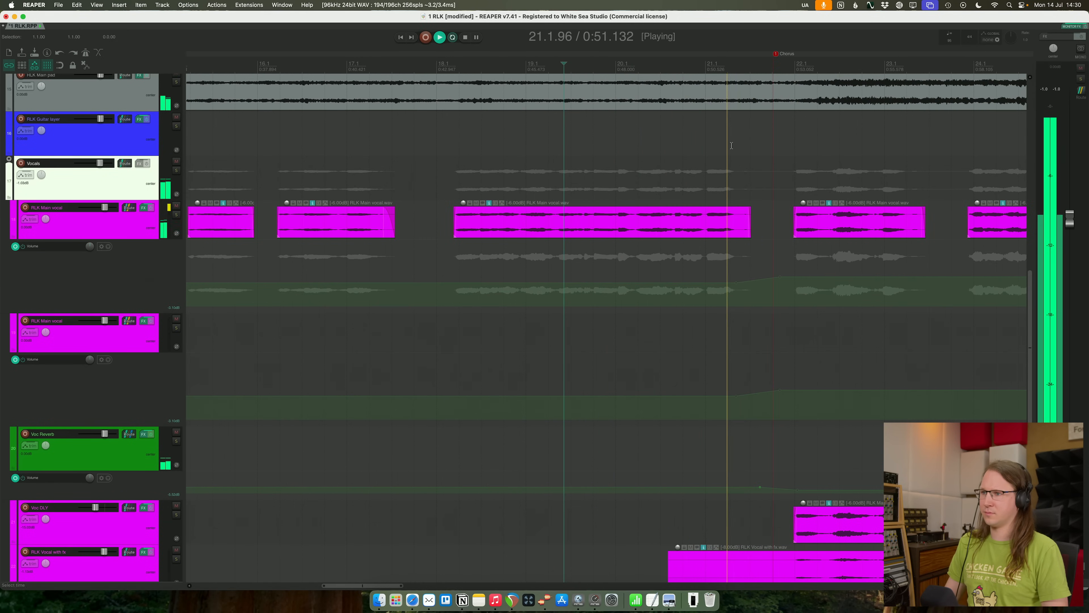
pyautogui.scroll(-4, 852, 151)
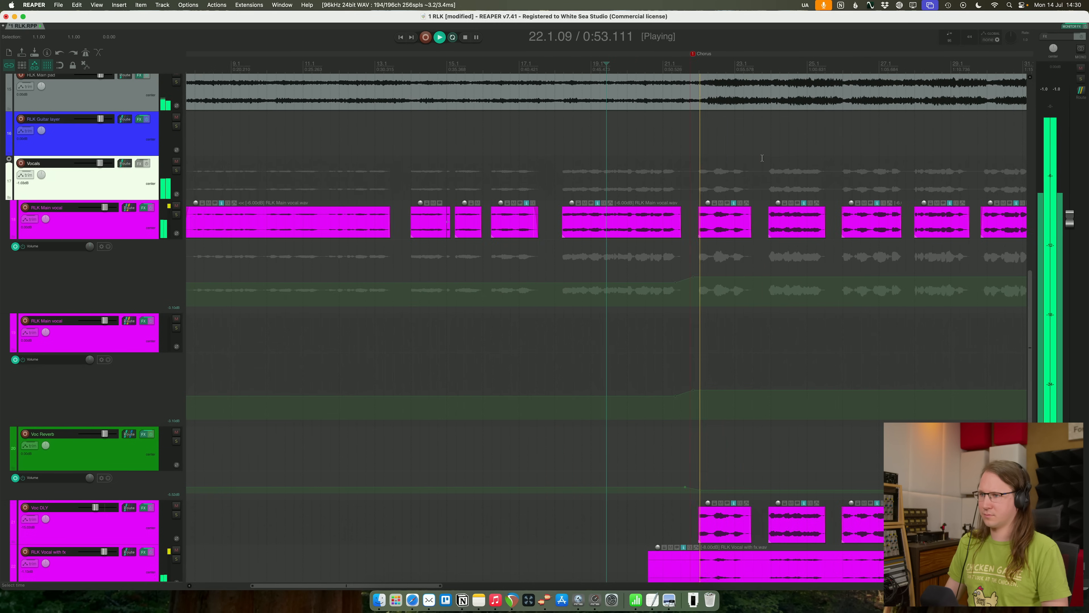
pyautogui.scroll(-4, 802, 157)
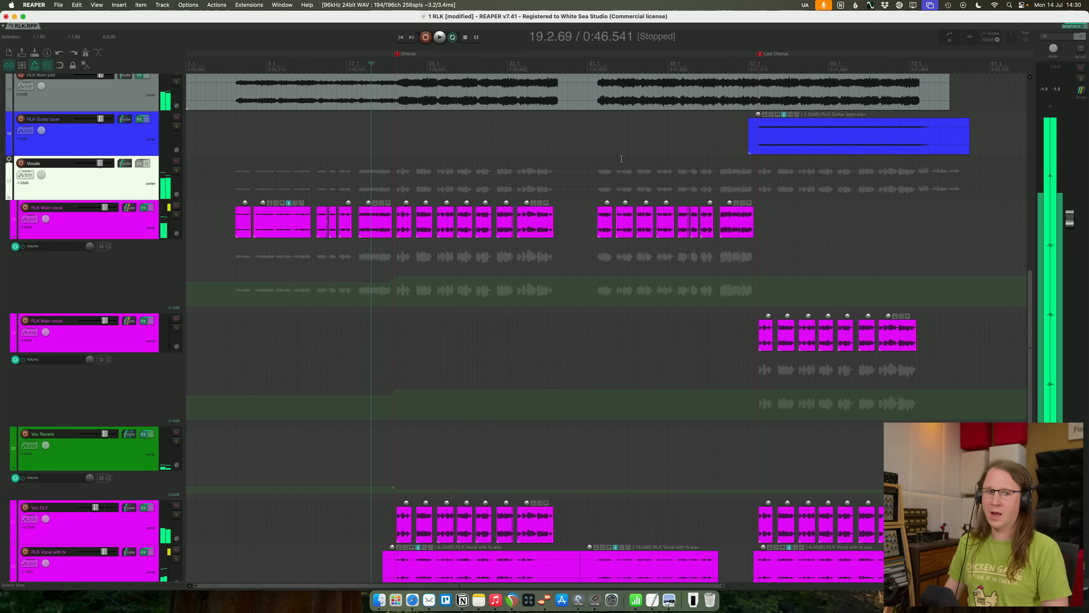
pyautogui.press('super+s')
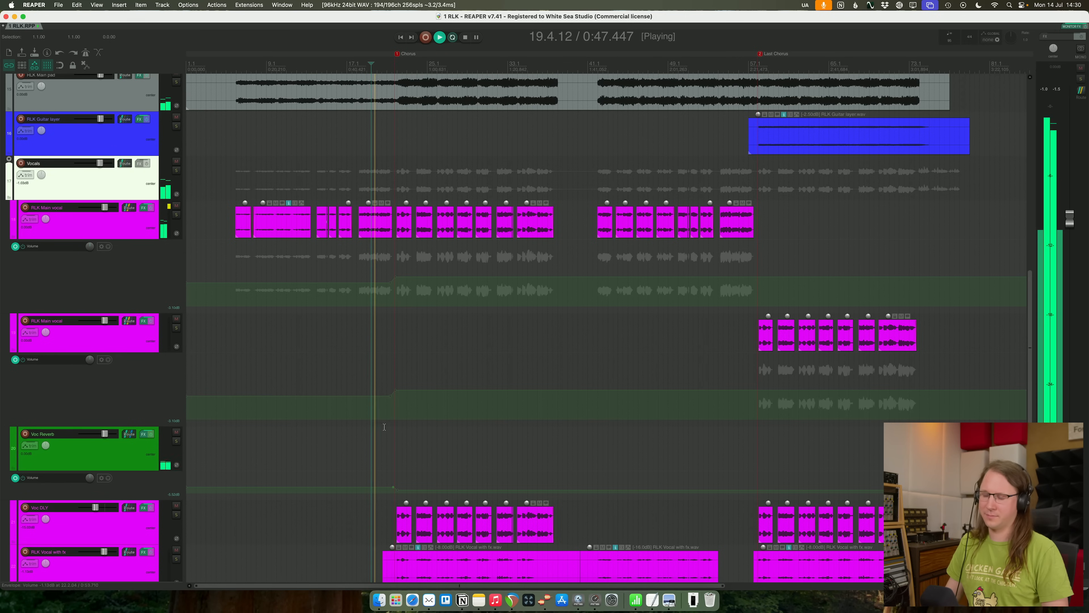
# - Solo the RLK Drum loop and RLK Drumkit live tracks and repeatedly play the drum entry just before the chorus
pyautogui.moveTo(419, 607)
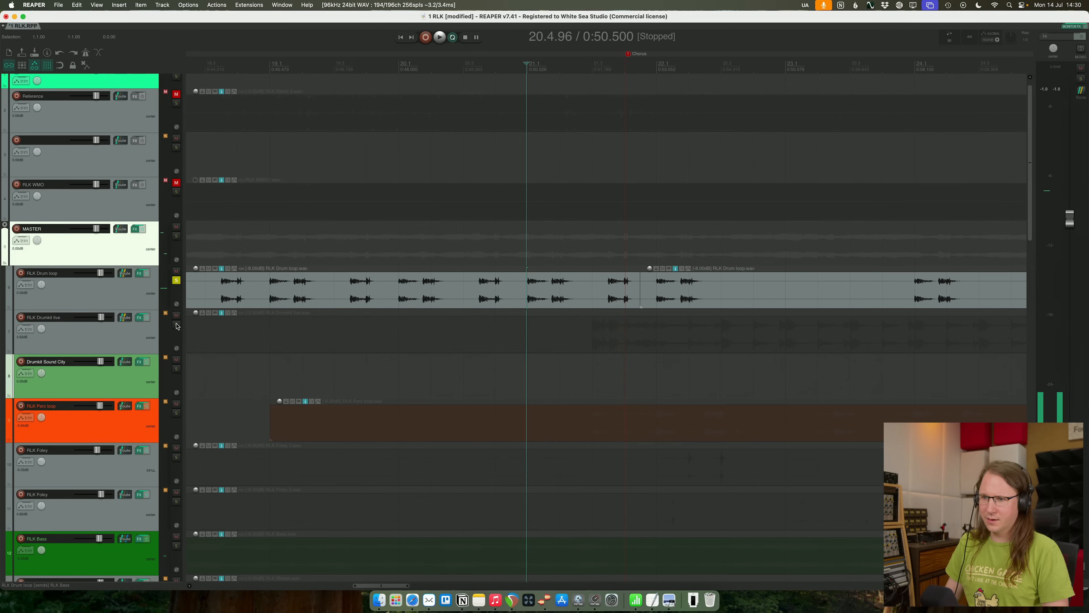
pyautogui.click(176, 325)
pyautogui.click(585, 269)
pyautogui.press('space')
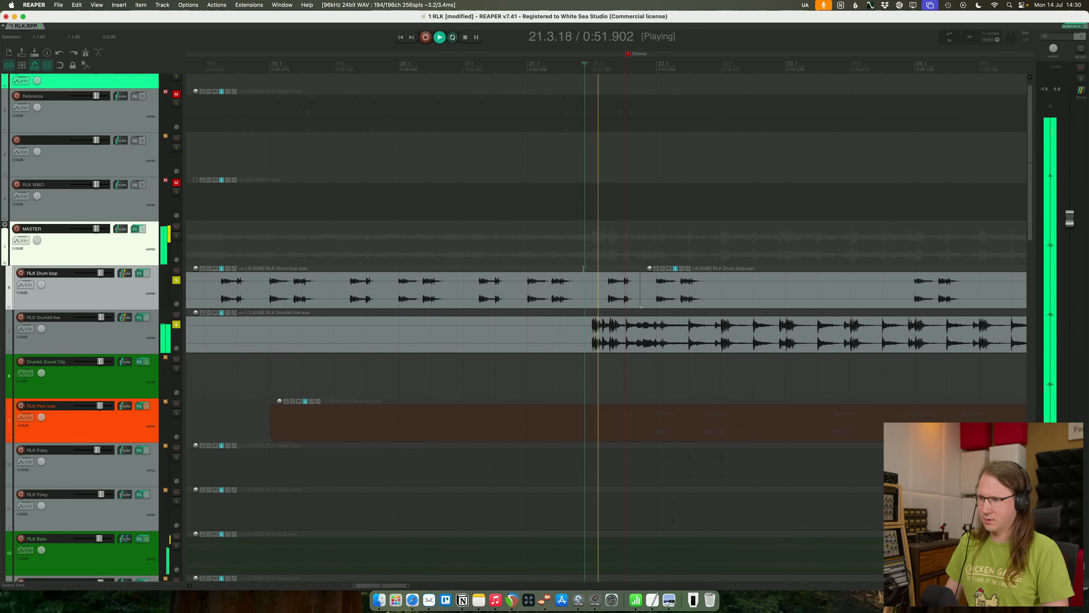
pyautogui.press('space')
pyautogui.press('space')
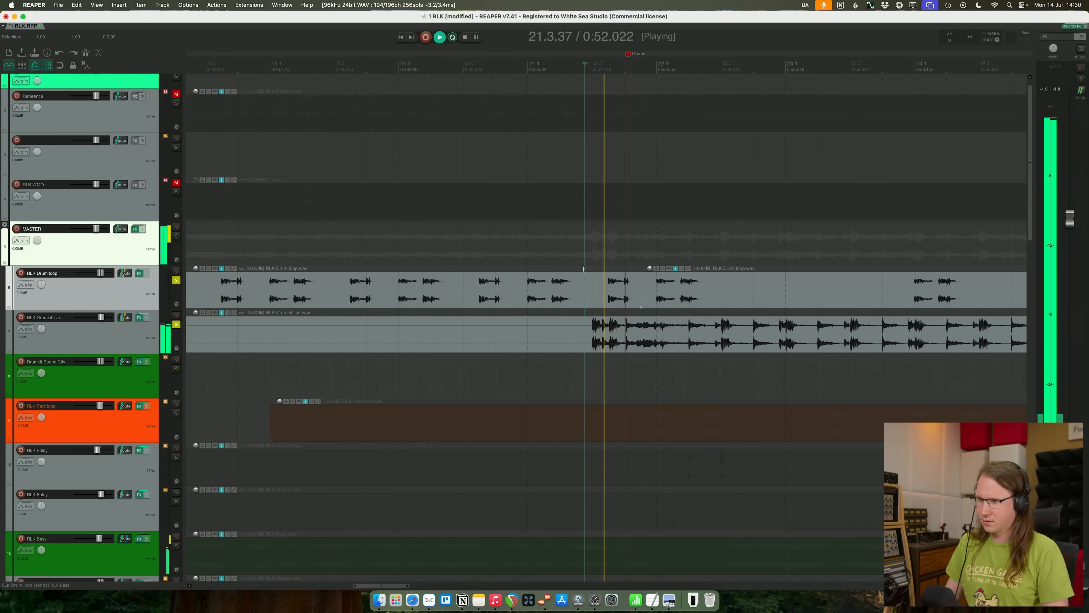
pyautogui.press('space')
pyautogui.press('space')
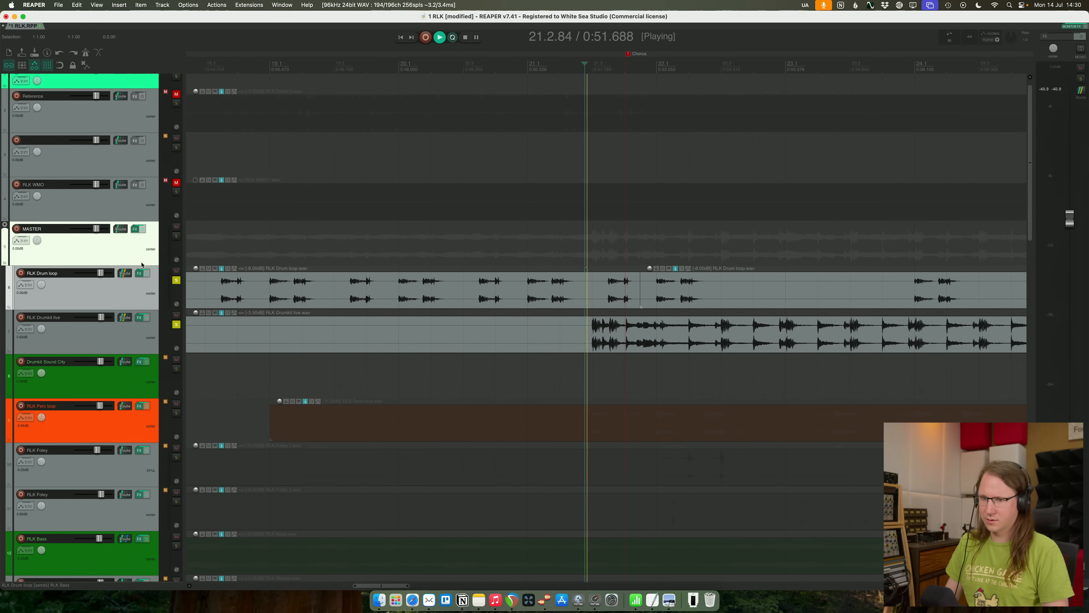
# - Compare the drum entry with and without the RLK Drum loop, and unsolo both drum tracks
pyautogui.click(176, 280)
pyautogui.click(176, 281)
pyautogui.press('space')
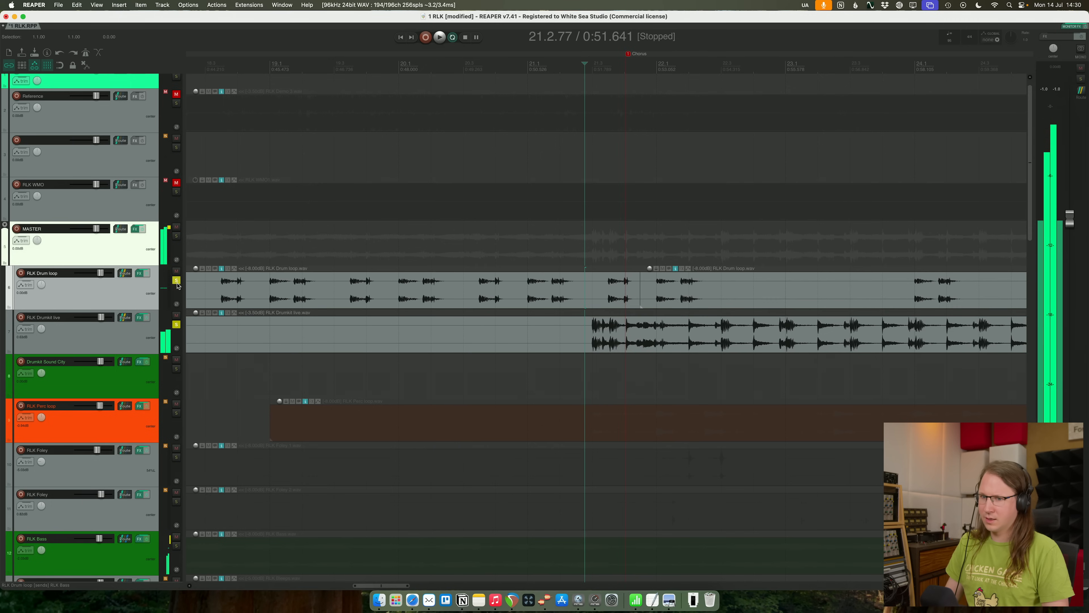
pyautogui.click(176, 324)
pyautogui.click(177, 280)
# - Insert a new track below Drumkit Sound City and make it a folder over the RLK Perc loop and Foley tracks
pyautogui.click(137, 340)
pyautogui.click(118, 381)
pyautogui.press('super+t')
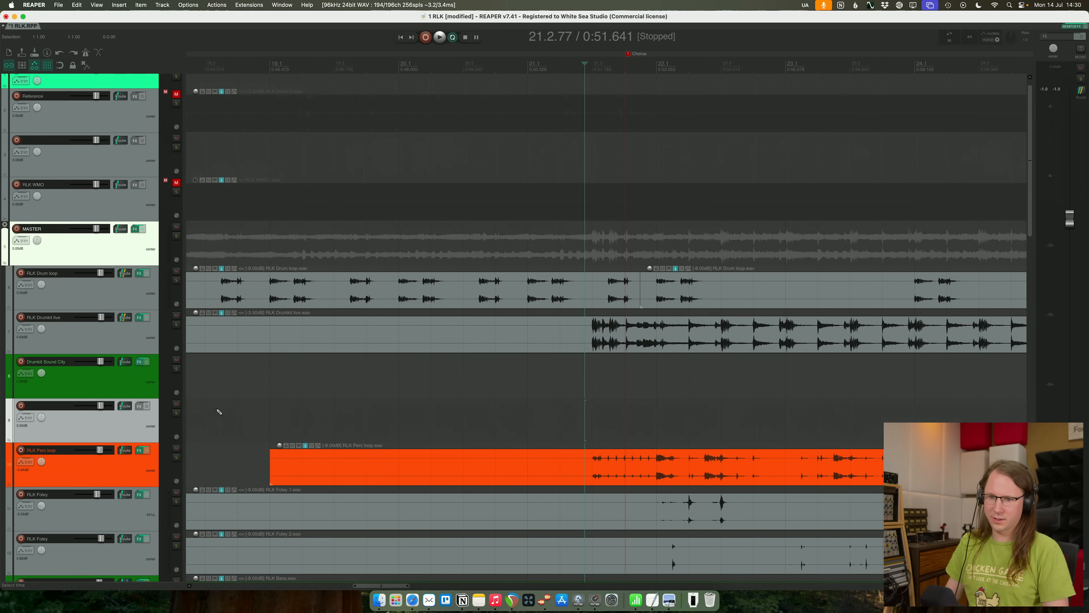
pyautogui.click(8, 441)
pyautogui.scroll(-5, 553, 396)
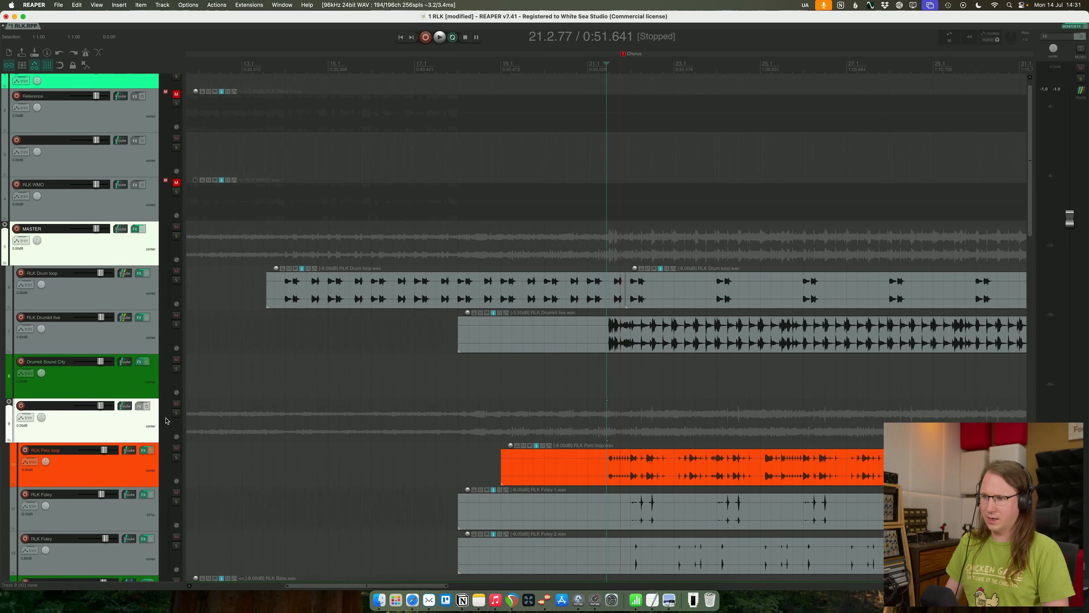
pyautogui.scroll(-2, 165, 421)
# - Add the FabFilter Pro-Q 4 equalizer to the new percussion folder track and check it in playback
pyautogui.click(140, 406)
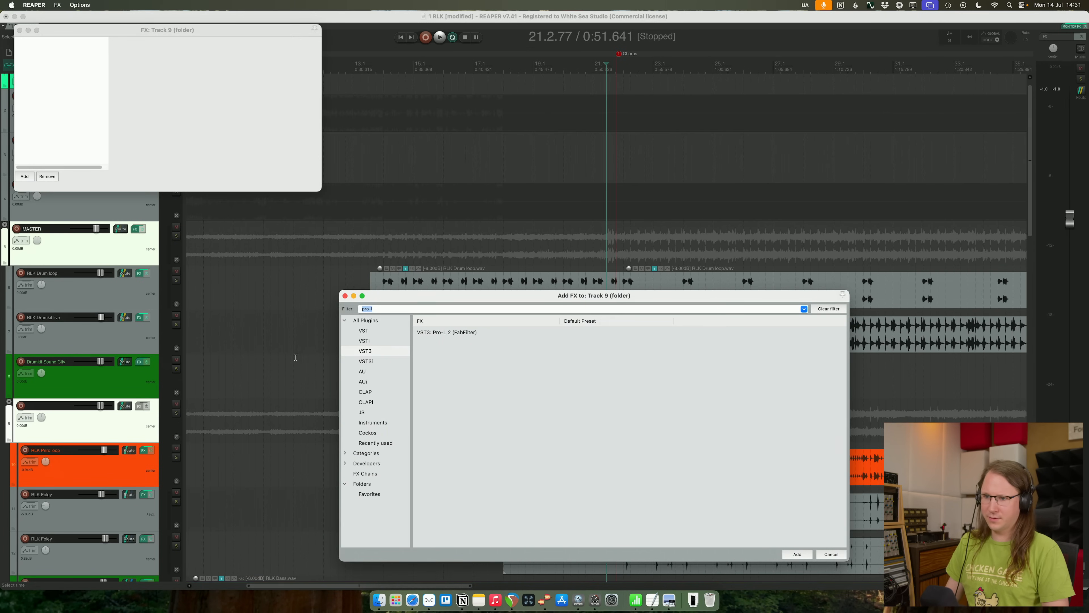
pyautogui.doubleClick(440, 341)
pyautogui.press('space')
# - Try a bell boost of about 2.7 dB around 273 Hz on the percussion folder, and remove the band
pyautogui.press('space')
pyautogui.moveTo(333, 140); pyautogui.dragTo(281, 131)
pyautogui.press('space')
pyautogui.press('space')
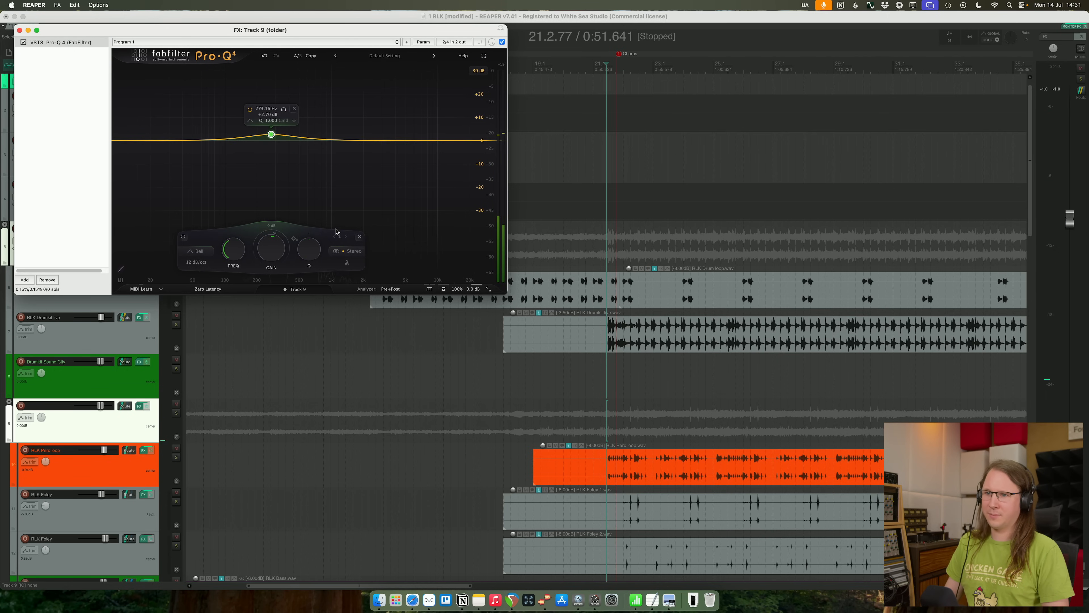
pyautogui.click(360, 236)
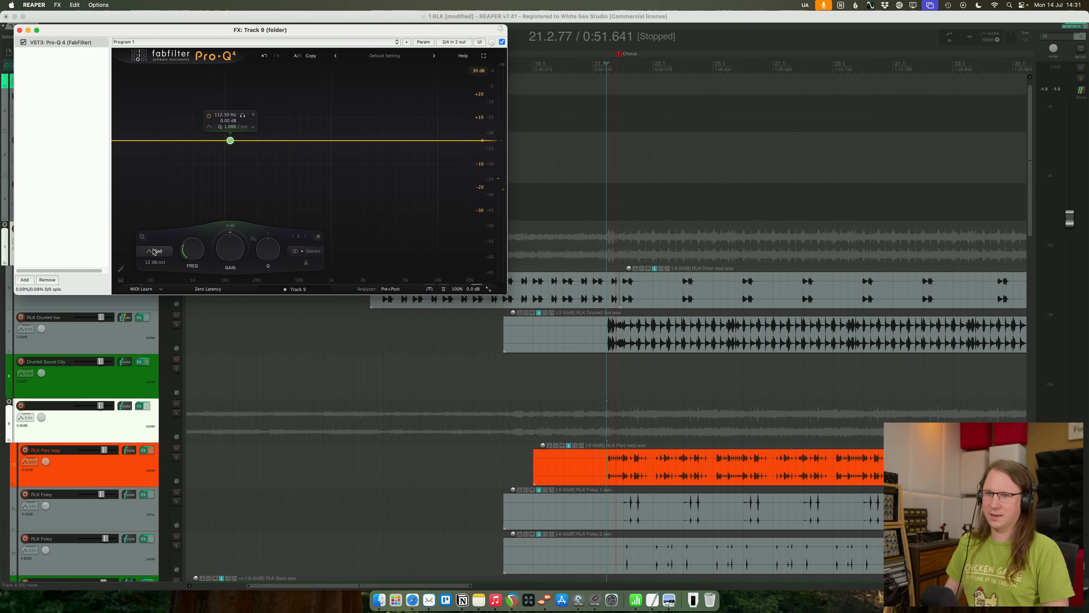
# - Change the 112.5 Hz equalizer band on the percussion folder to a low cut
pyautogui.click(156, 179)
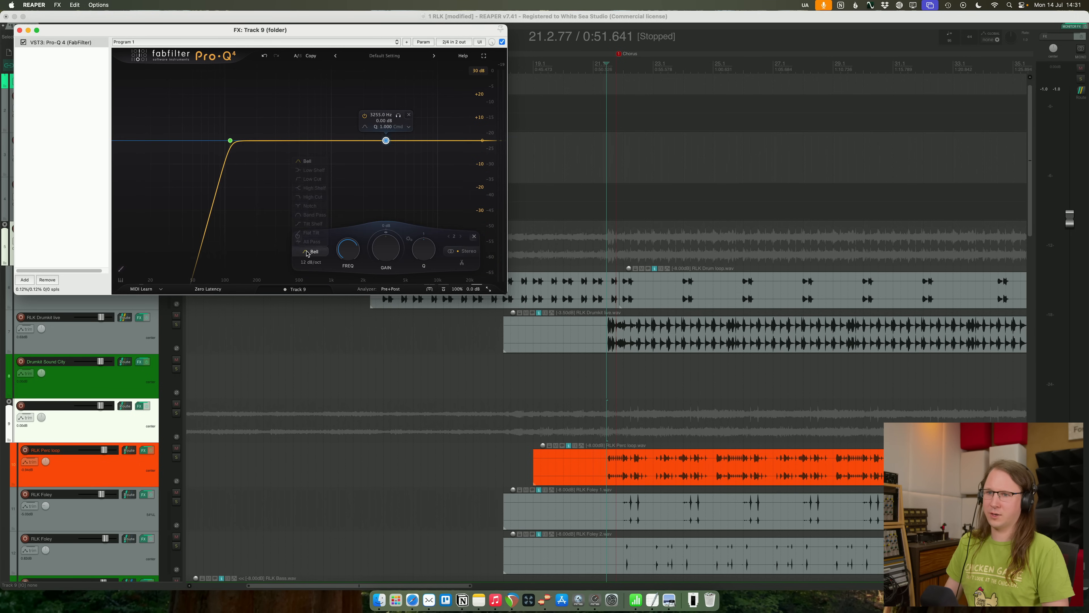
# - Change the second equalizer band to a high cut at about 2829 Hz with a 47.4 dB/oct slope and check it in playback
pyautogui.click(313, 196)
pyautogui.press('space')
pyautogui.click(263, 262)
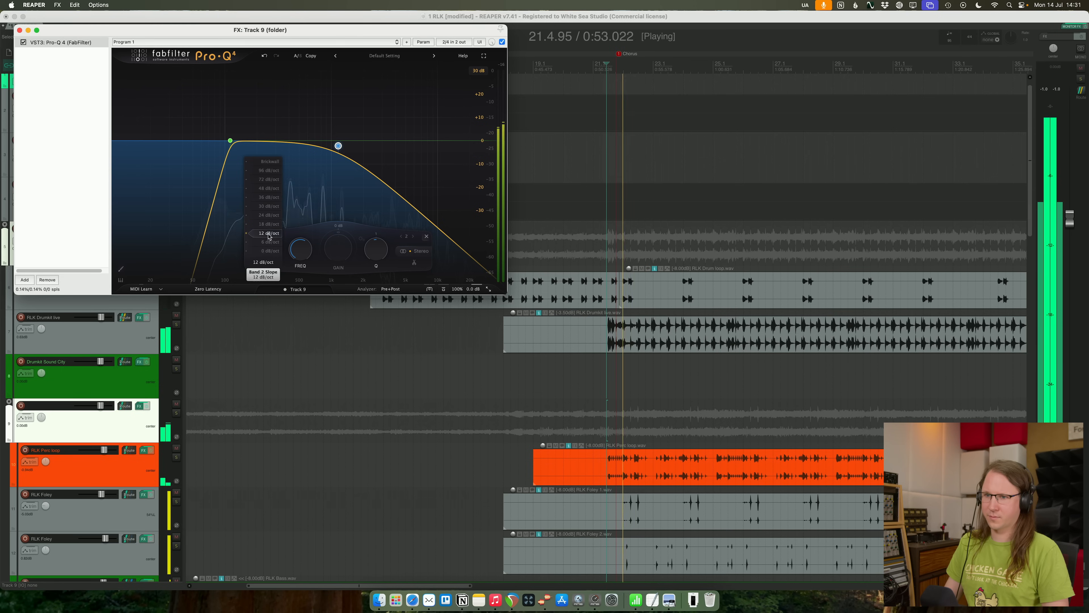
pyautogui.moveTo(268, 234); pyautogui.dragTo(268, 189)
pyautogui.press('space')
pyautogui.press('space')
pyautogui.moveTo(338, 146); pyautogui.dragTo(379, 143)
pyautogui.click(588, 64)
pyautogui.press('space')
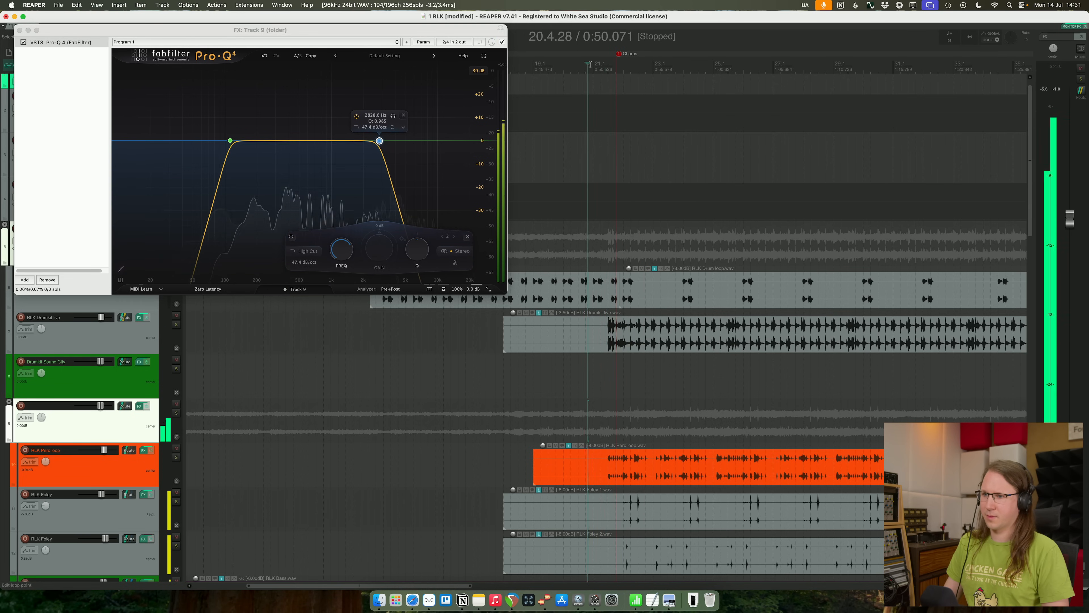
# - Try lowering the equalizer's gain scale to 0% during playback to test whether it affects the cut filters
pyautogui.scroll(5, 629, 122)
pyautogui.press('space')
pyautogui.click(468, 291)
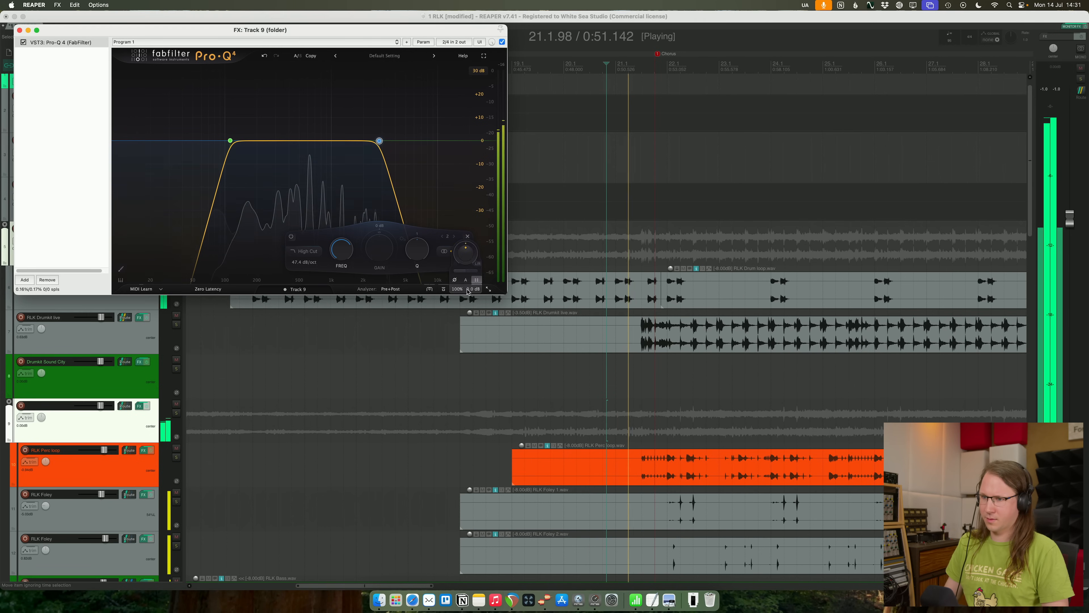
pyautogui.press('space')
pyautogui.moveTo(465, 271); pyautogui.dragTo(374, 272)
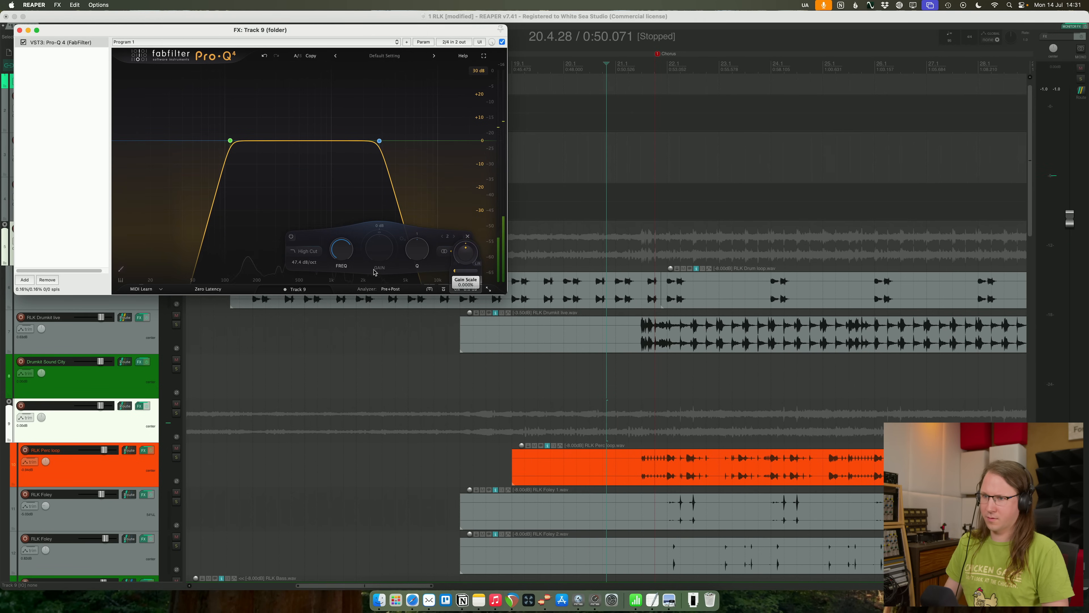
pyautogui.press('space')
pyautogui.press('space')
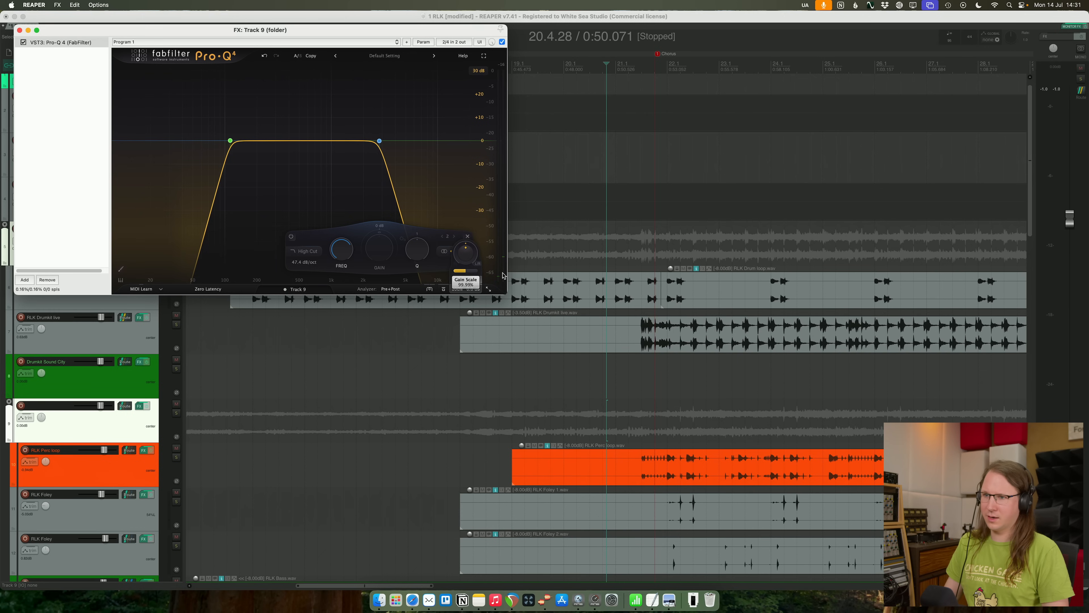
# - Change the high cut to a high shelf and the low cut to a low shelf, each lowered by 30 dB
pyautogui.click(307, 252)
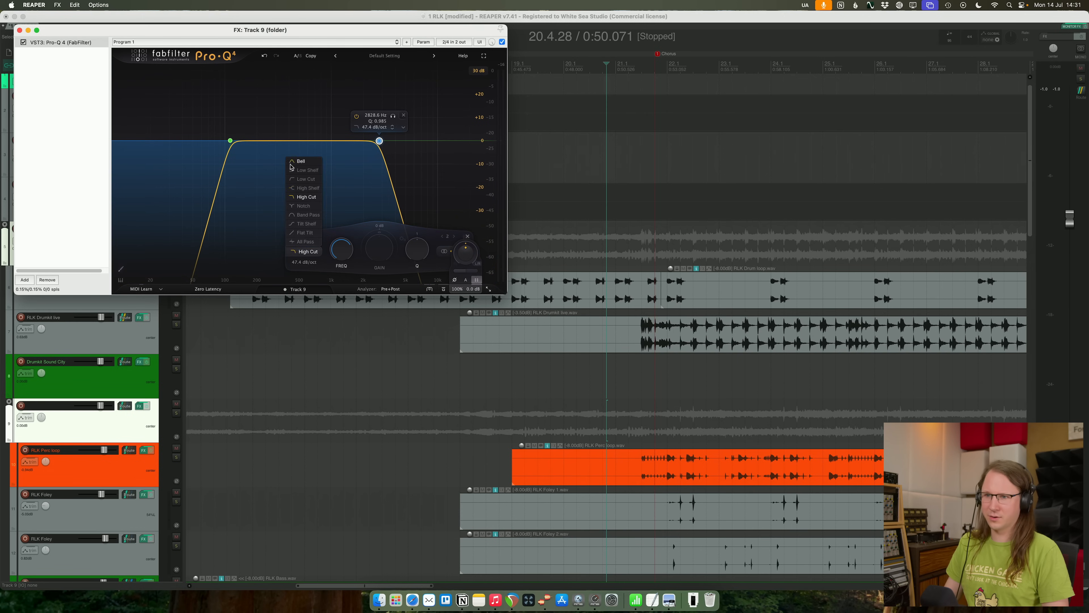
pyautogui.click(306, 163)
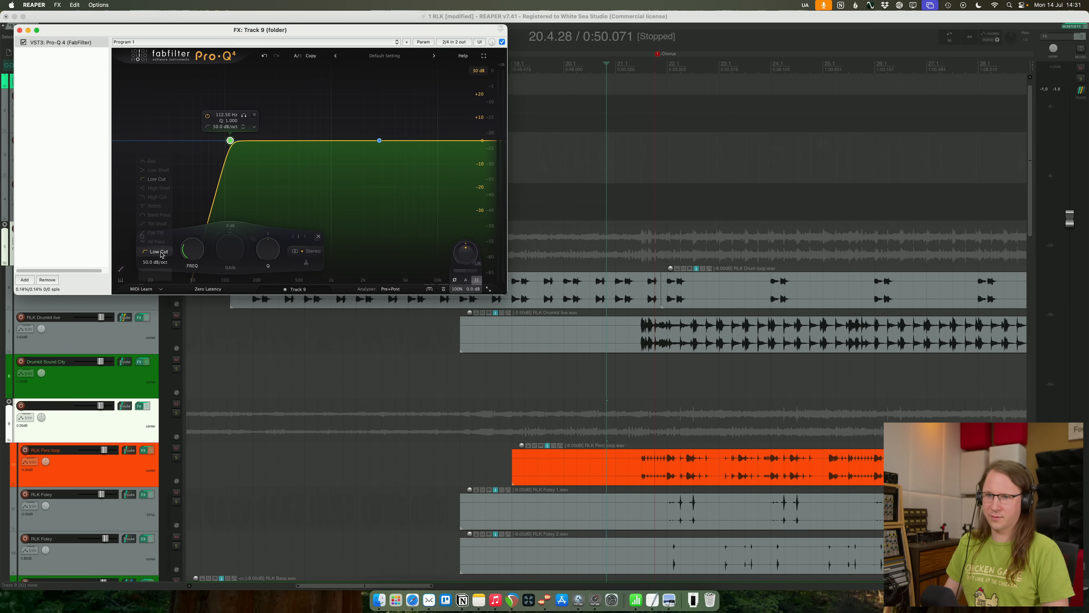
pyautogui.click(166, 171)
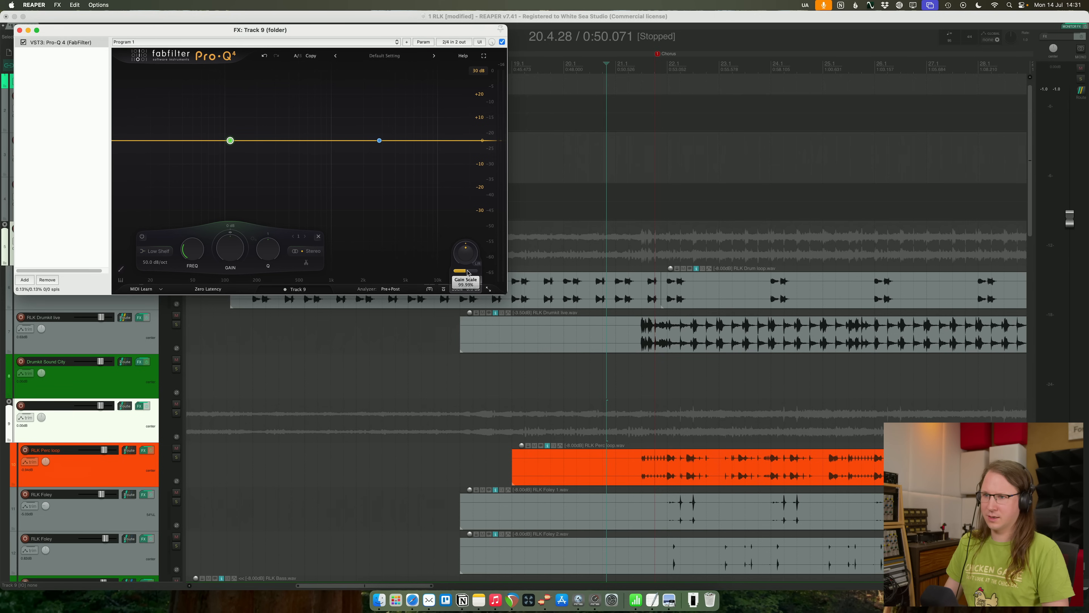
pyautogui.moveTo(227, 250)
pyautogui.mouseDown()
pyautogui.moveTo(250, 282)
pyautogui.moveTo(239, 277)
pyautogui.mouseUp()
pyautogui.click(381, 140)
pyautogui.moveTo(367, 251); pyautogui.dragTo(437, 313)
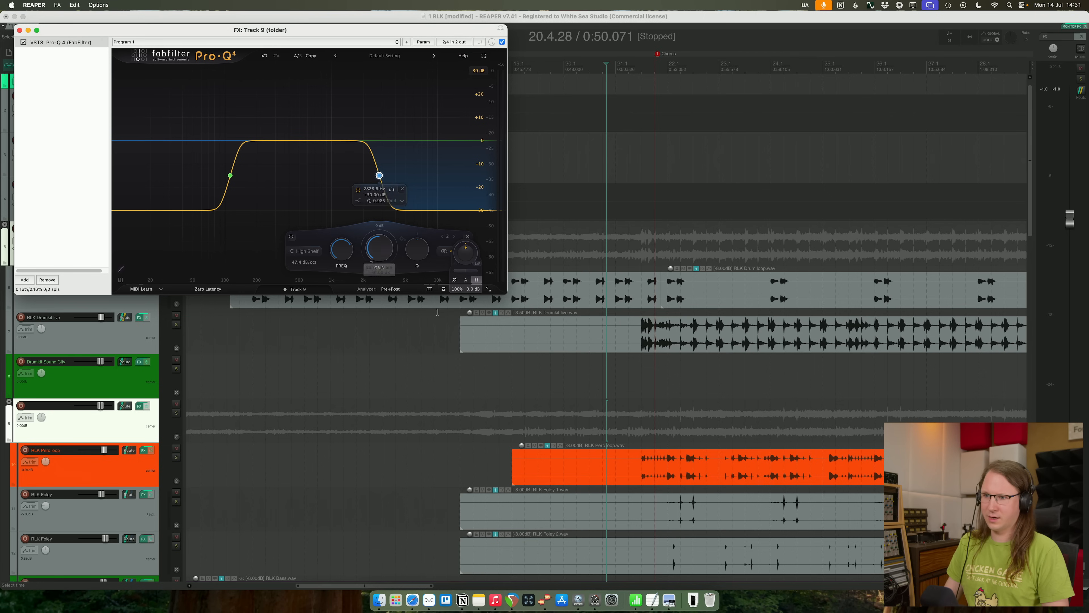
# - Sweep the equalizer's gain scale, set it to 100%, and check the shelves in playback
pyautogui.moveTo(487, 273); pyautogui.dragTo(391, 278)
pyautogui.doubleClick(461, 272)
pyautogui.write('100')
pyautogui.press('Return')
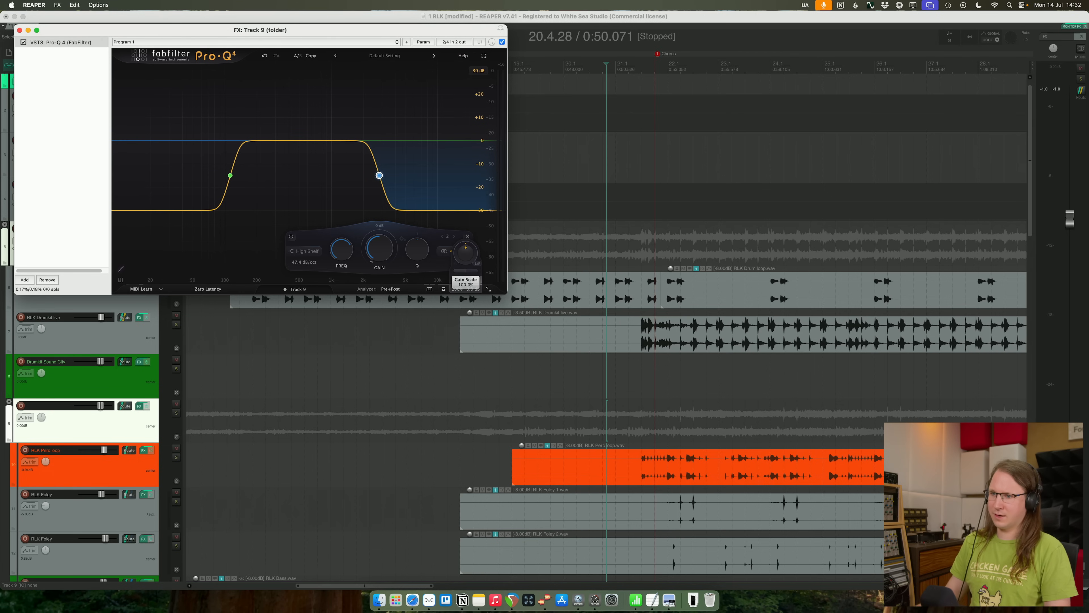
pyautogui.press('space')
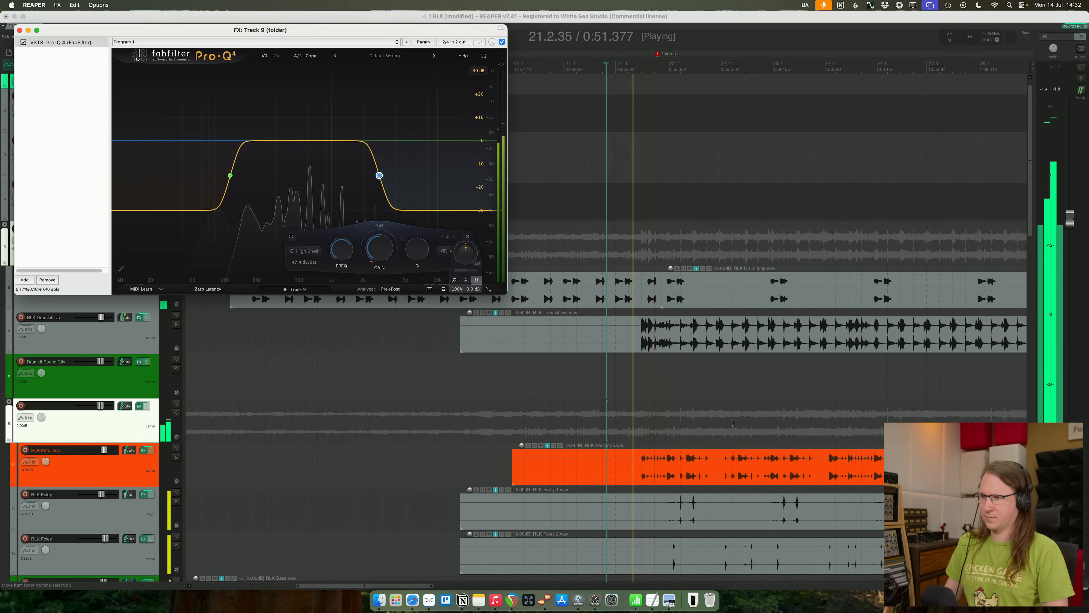
pyautogui.press('space')
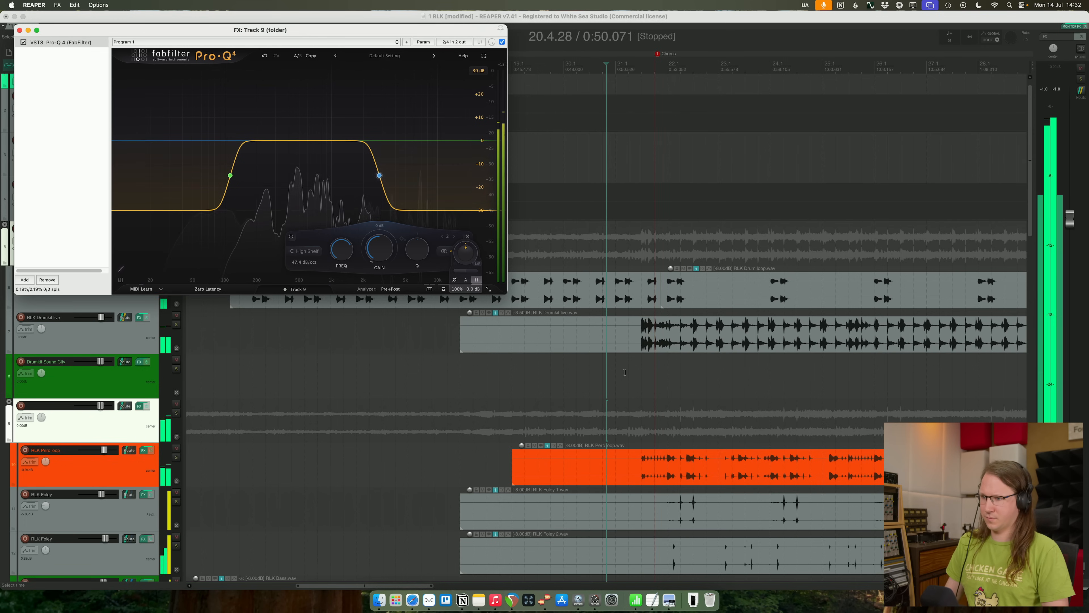
# - Show the track envelope for the gain scale of the percussion folder's equalizer
pyautogui.click(625, 372)
pyautogui.scroll(5, 676, 375)
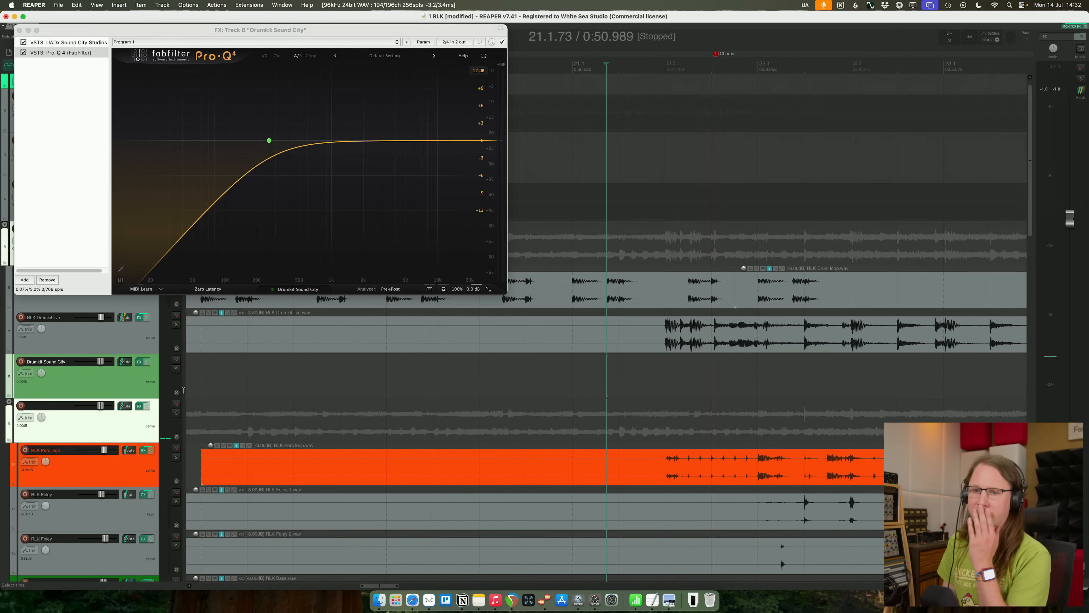
pyautogui.click(139, 405)
pyautogui.rightClick(384, 253)
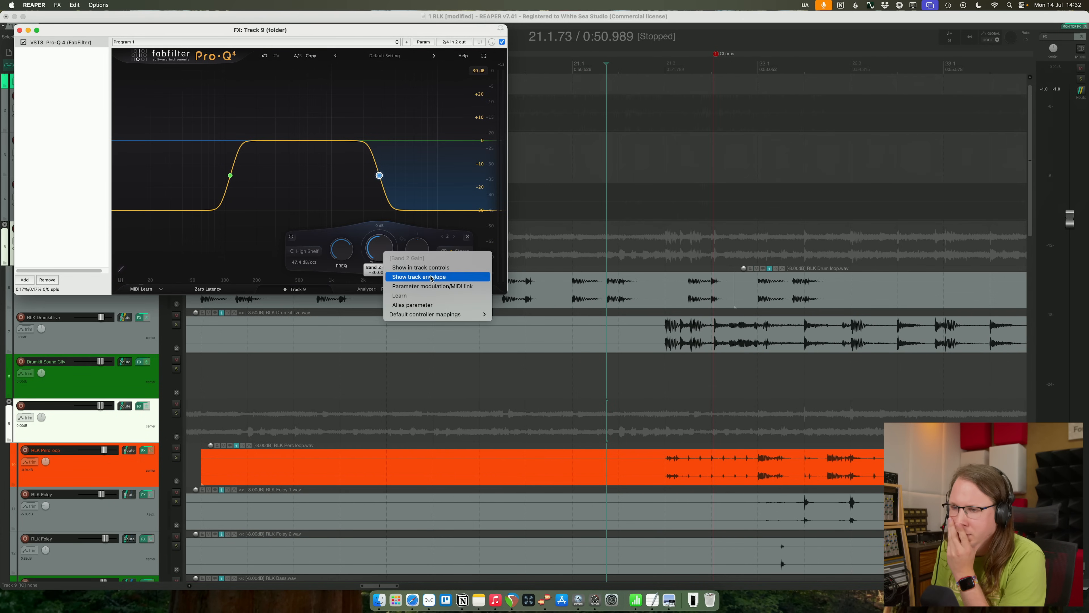
pyautogui.click(331, 288)
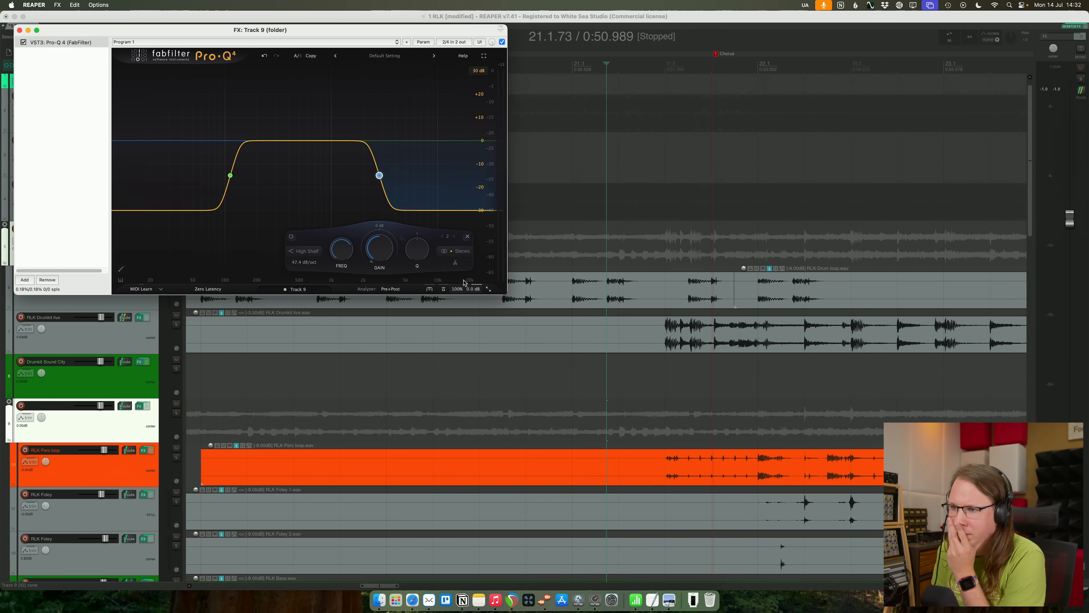
pyautogui.rightClick(465, 276)
pyautogui.click(494, 298)
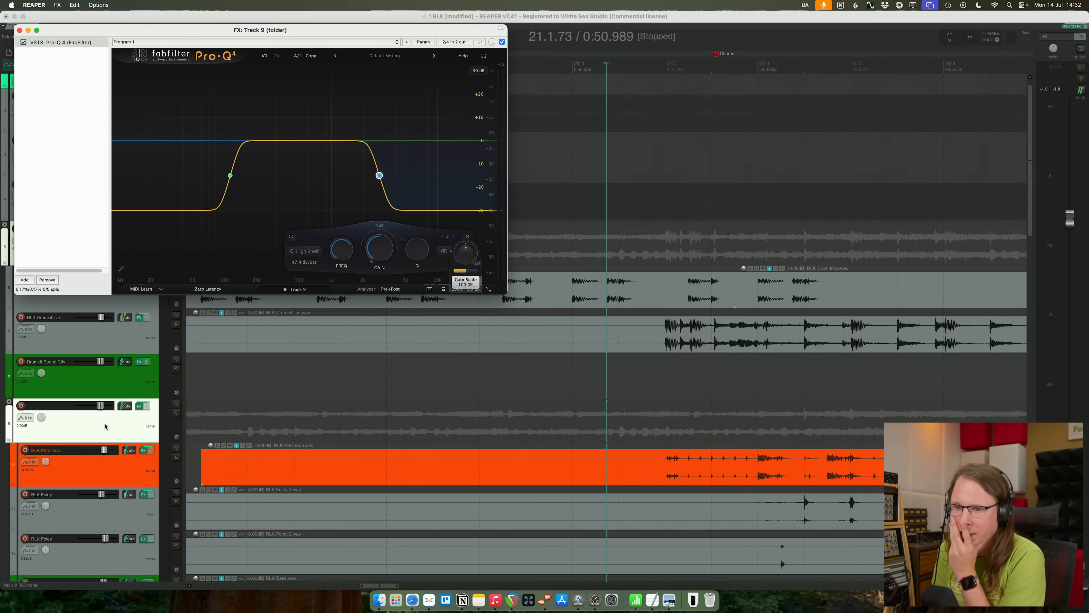
# - Shape the gain scale envelope to rise from 0% to 100% around bar 21.3 and return to 0% at bar 22.1
pyautogui.moveTo(131, 463); pyautogui.dragTo(154, 470)
pyautogui.click(707, 381)
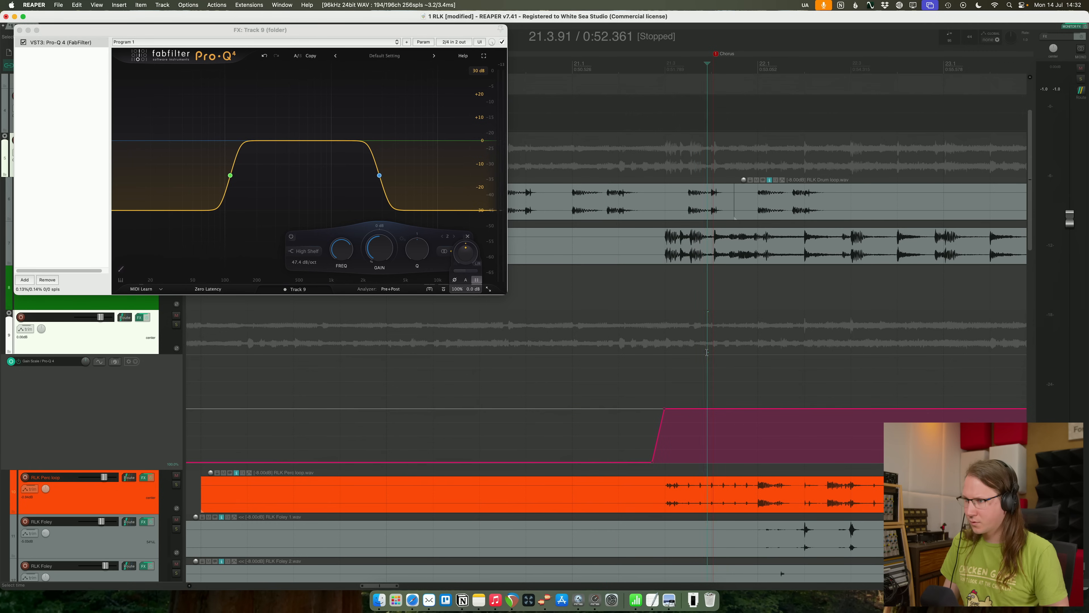
pyautogui.press('space')
pyautogui.press('space')
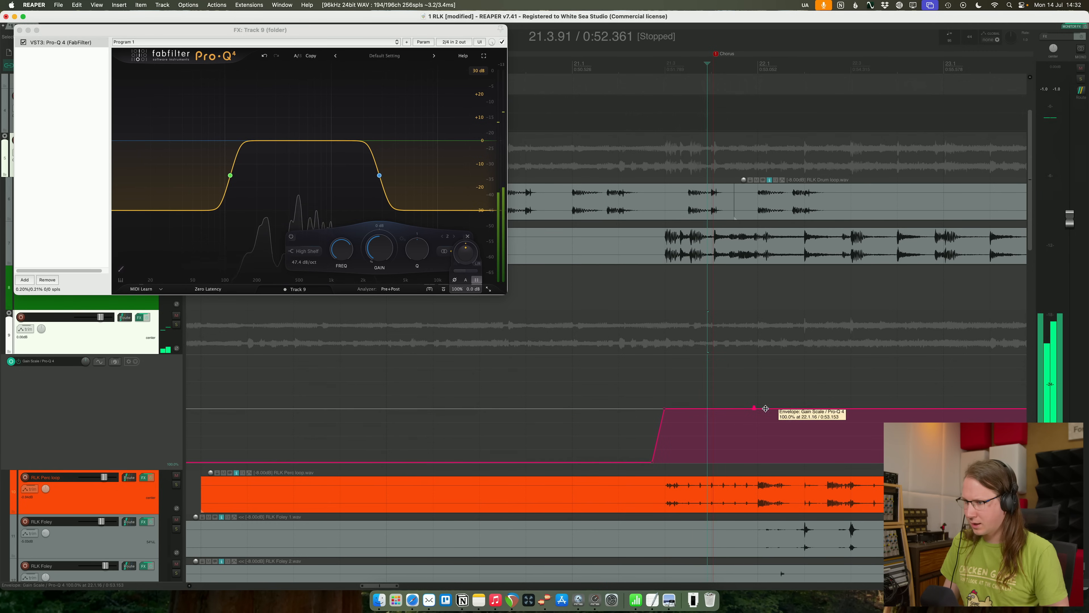
pyautogui.moveTo(763, 405); pyautogui.dragTo(771, 492)
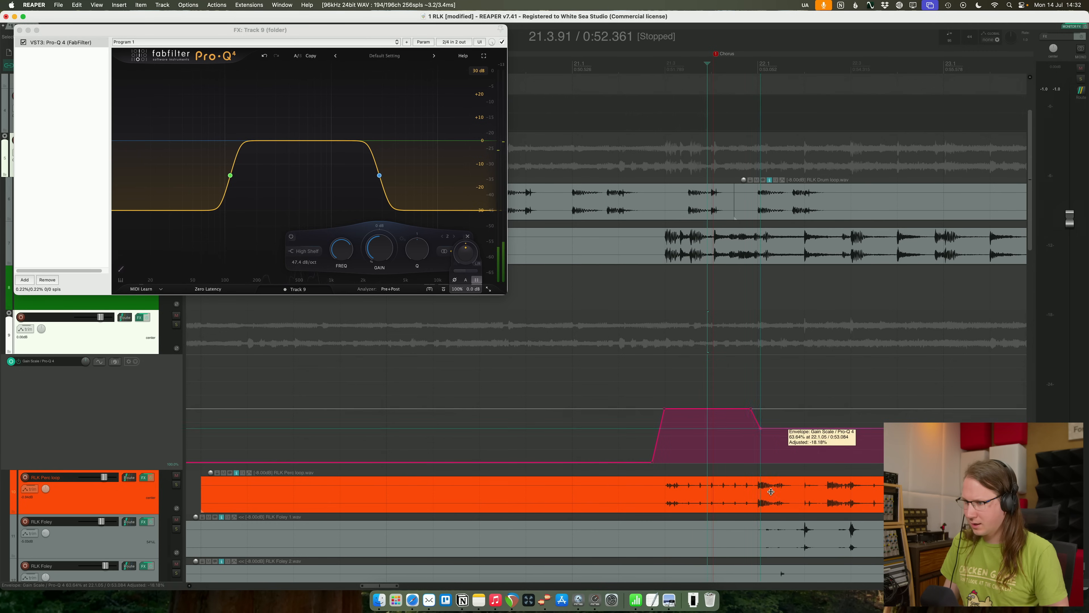
pyautogui.click(612, 395)
pyautogui.press('space')
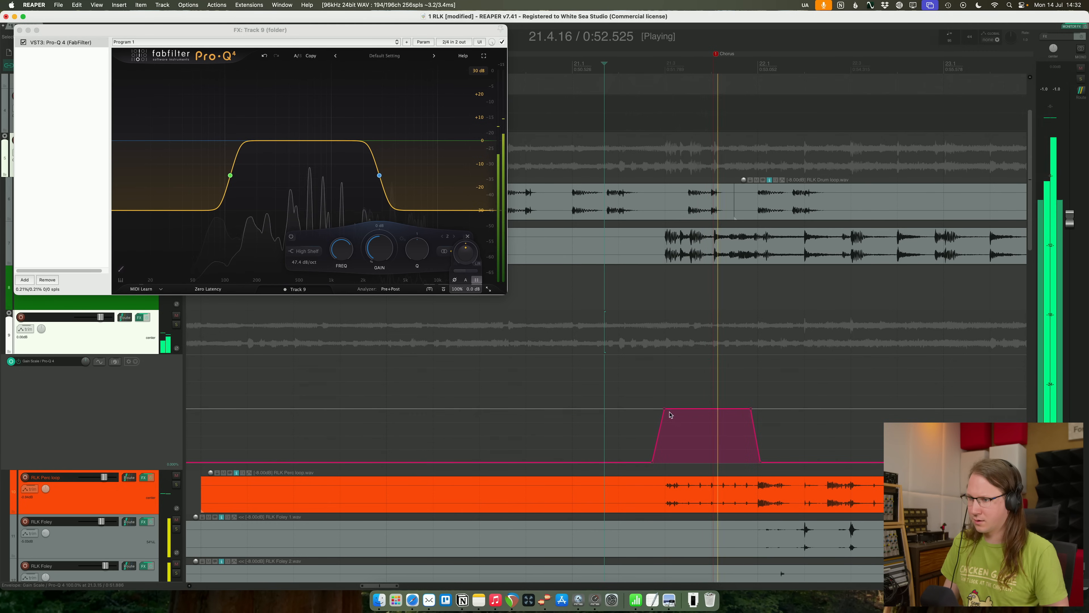
# - Narrow the 100% section of the gain scale envelope so both ramps are more gradual, checking the transition in playback
pyautogui.press('space')
pyautogui.moveTo(665, 410); pyautogui.dragTo(732, 408)
pyautogui.press('space')
pyautogui.press('space')
pyautogui.click(638, 317)
pyautogui.press('space')
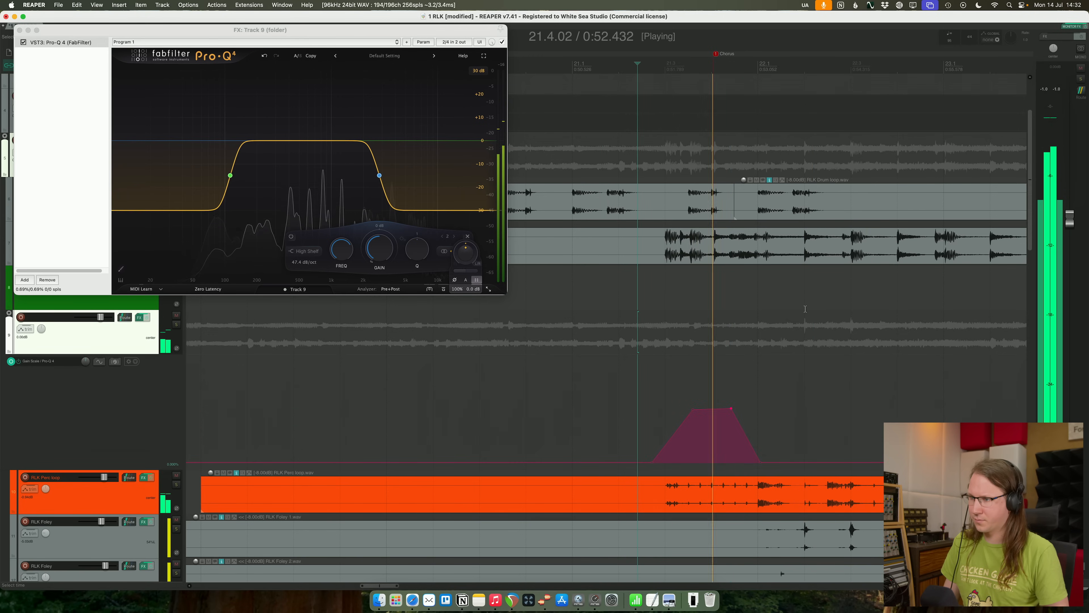
pyautogui.press('space')
pyautogui.moveTo(731, 407); pyautogui.dragTo(732, 408)
# - Reduce the attenuation of the low shelf and high shelf on the percussion folder and audition the passage
pyautogui.click(232, 185)
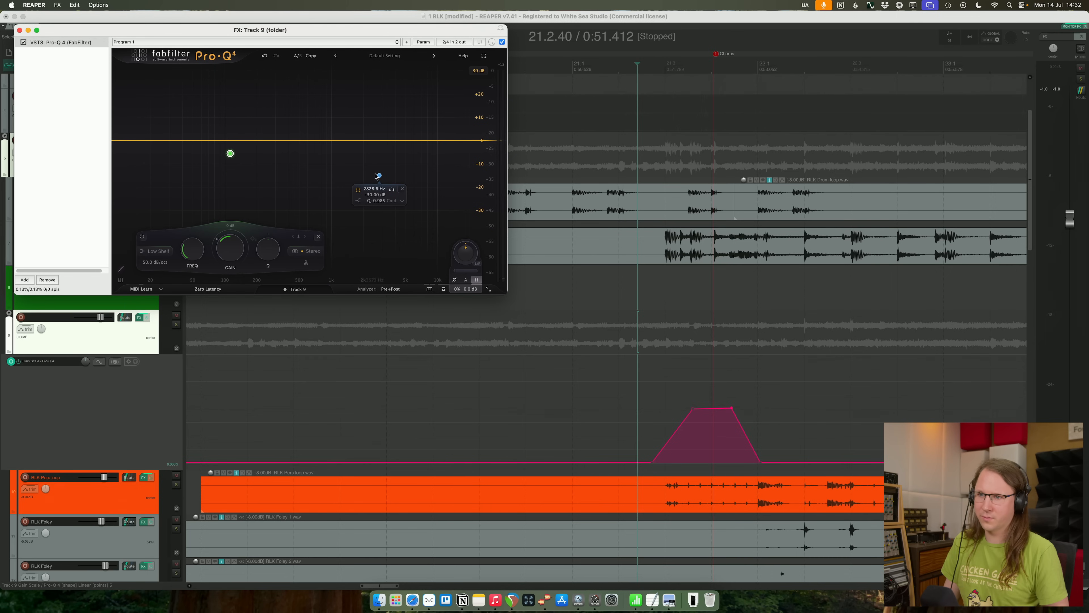
pyautogui.click(568, 82)
pyautogui.press('space')
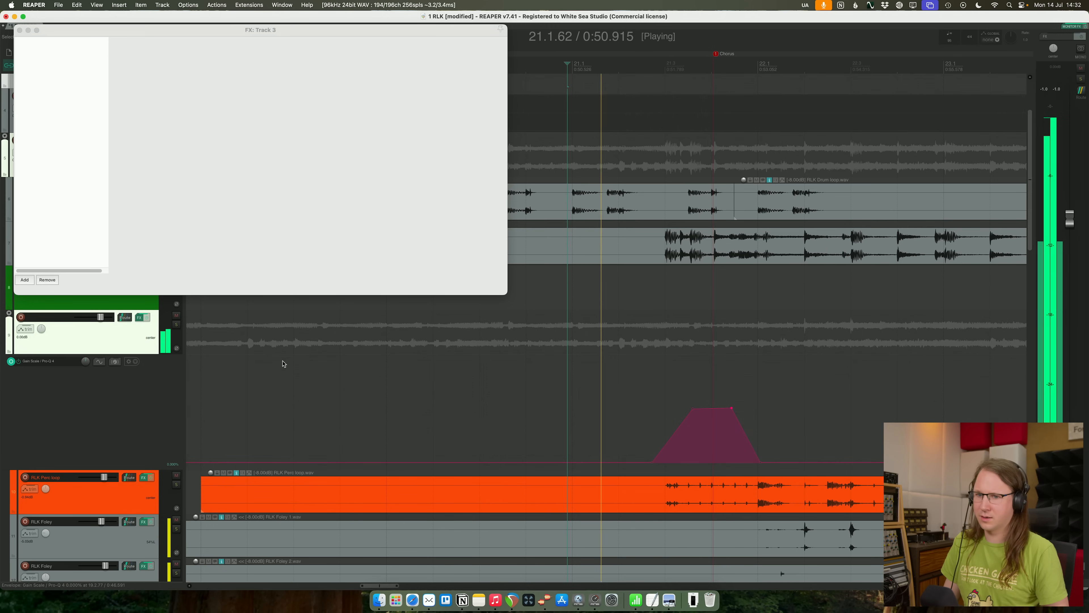
pyautogui.click(138, 347)
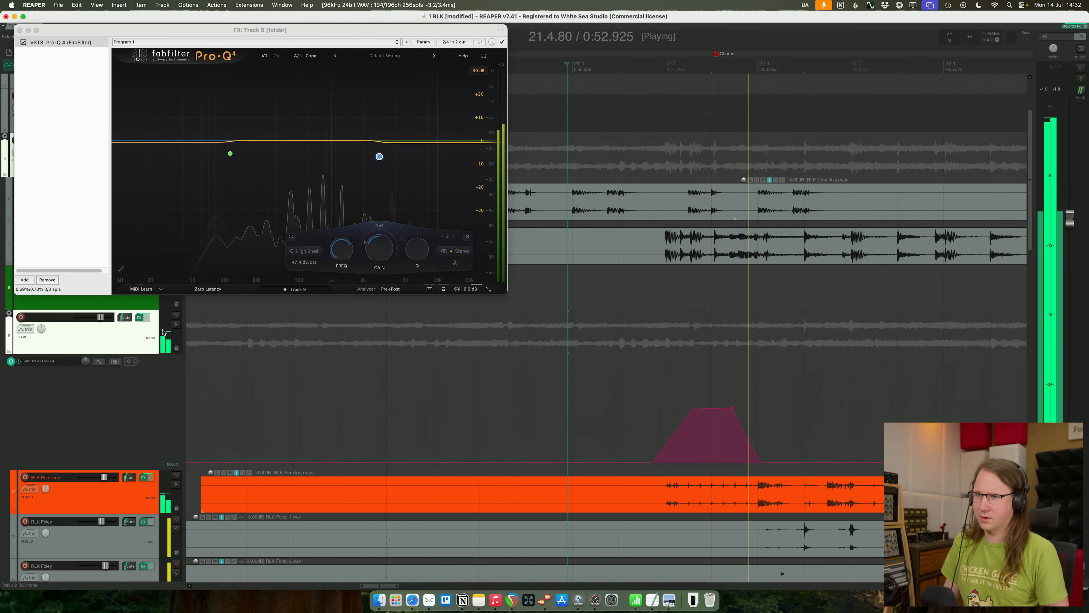
# - Add a bell cut of about 12.4 dB at about 592 Hz with a Q of about 0.84 to the percussion folder's equalizer
pyautogui.moveTo(313, 143); pyautogui.dragTo(307, 143)
pyautogui.moveTo(426, 114); pyautogui.dragTo(207, 191)
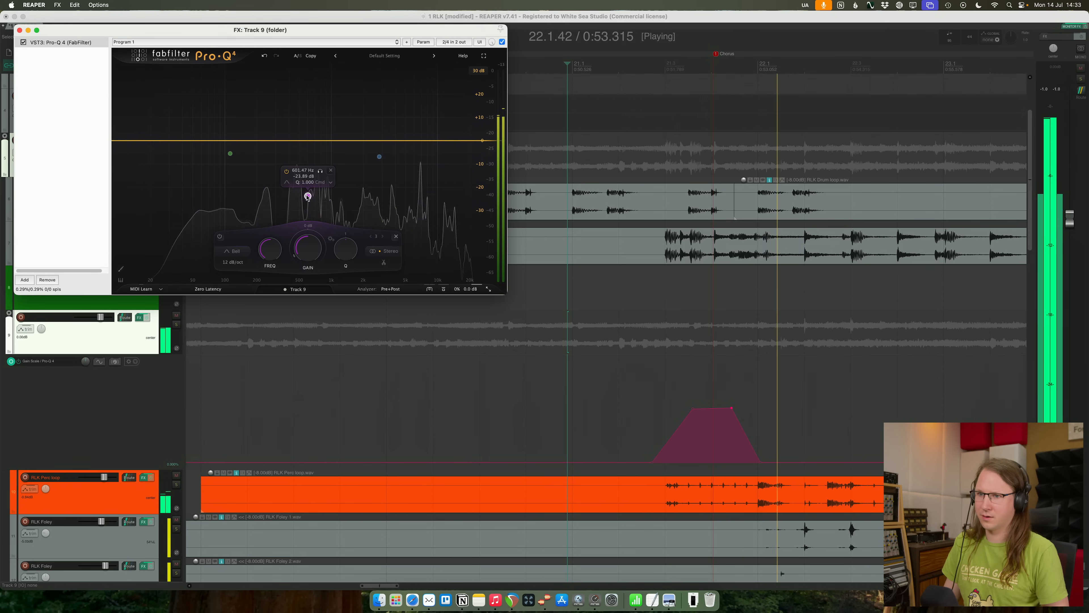
pyautogui.press('space')
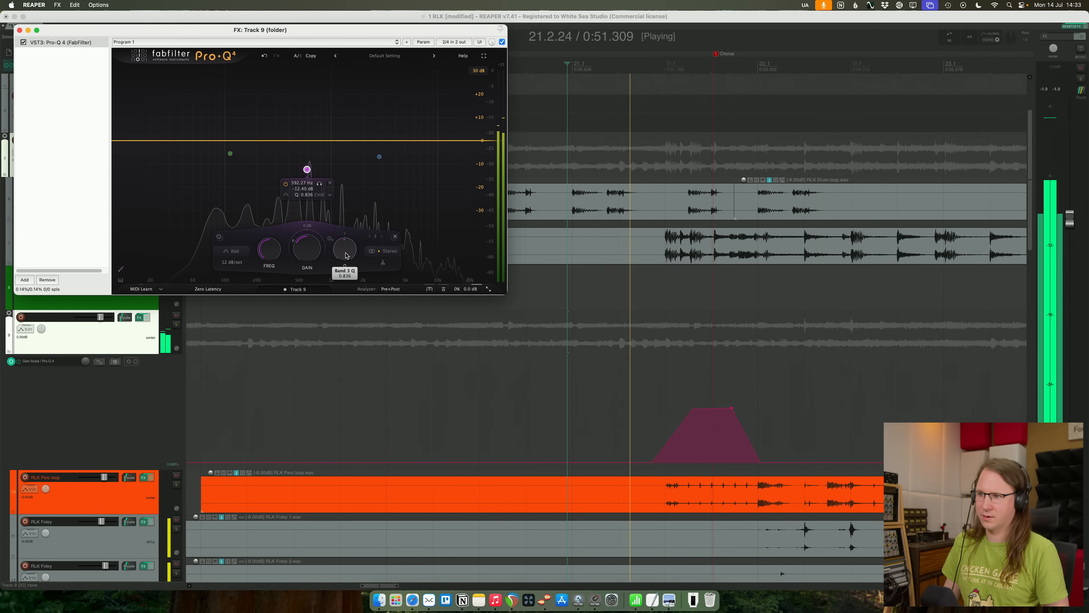
pyautogui.press('space')
# - Widen the 100% section of the gain scale envelope, starting it earlier and extending its end slightly to bar 21.4.53
pyautogui.moveTo(693, 409); pyautogui.dragTo(664, 407)
pyautogui.press('space')
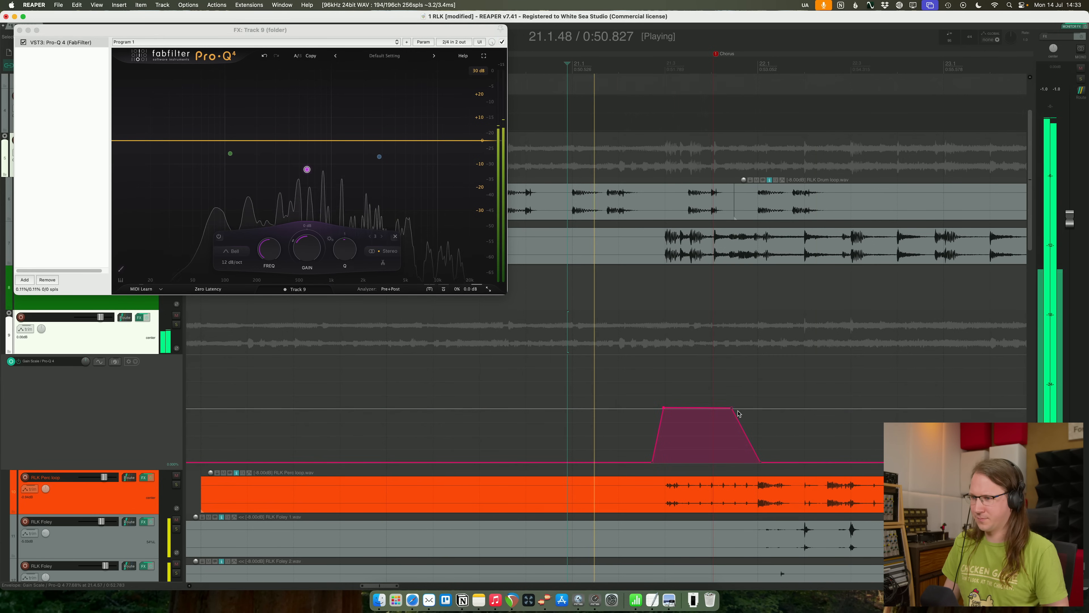
pyautogui.moveTo(731, 408); pyautogui.dragTo(736, 408)
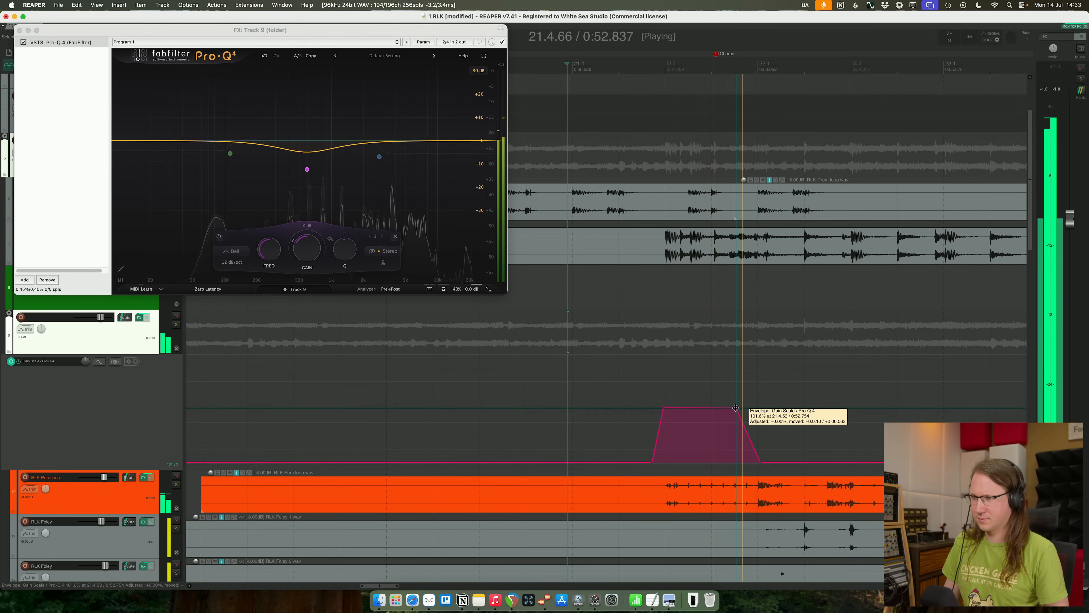
pyautogui.moveTo(664, 407); pyautogui.dragTo(674, 408)
pyautogui.press('space')
# - Move the RLK Perc loop track out of the percussion folder to just above it and check the transition in playback
pyautogui.moveTo(140, 503); pyautogui.dragTo(131, 314)
pyautogui.scroll(-1, 557, 416)
pyautogui.press('space')
pyautogui.scroll(-4, 647, 418)
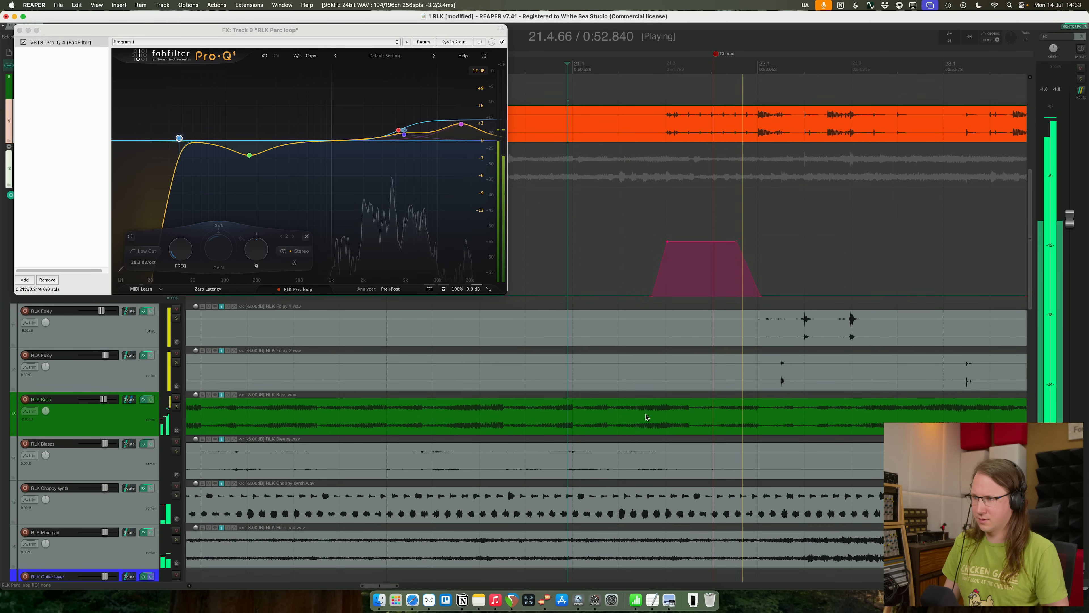
pyautogui.scroll(1, 647, 386)
pyautogui.press('space')
pyautogui.click(581, 279)
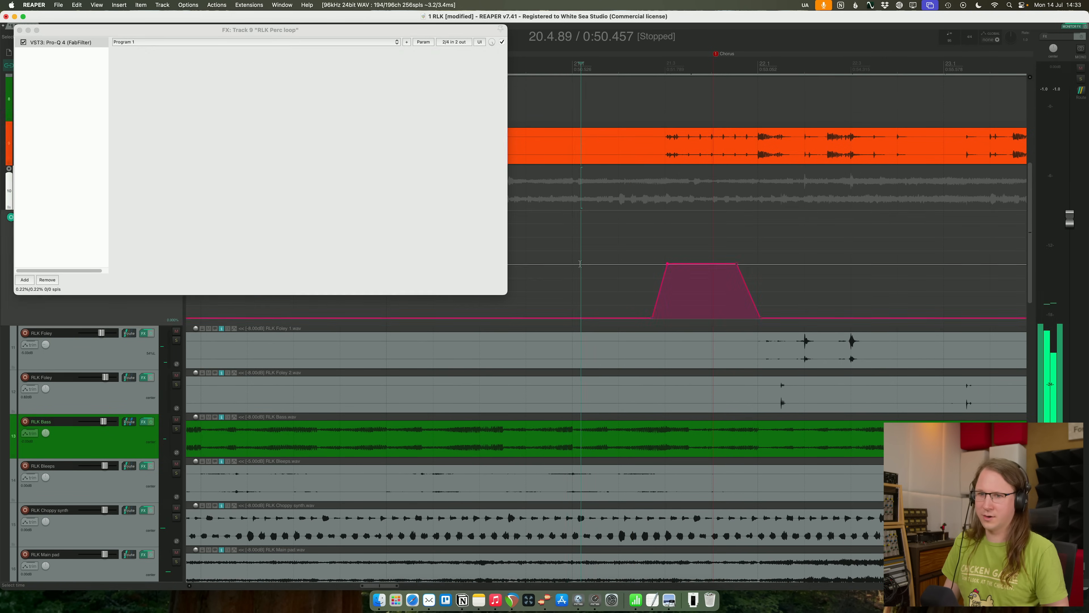
# - Reduce the depth of the 592 Hz bell cut on the folder's equalizer and adjust its Q during playback
pyautogui.scroll(1, 600, 285)
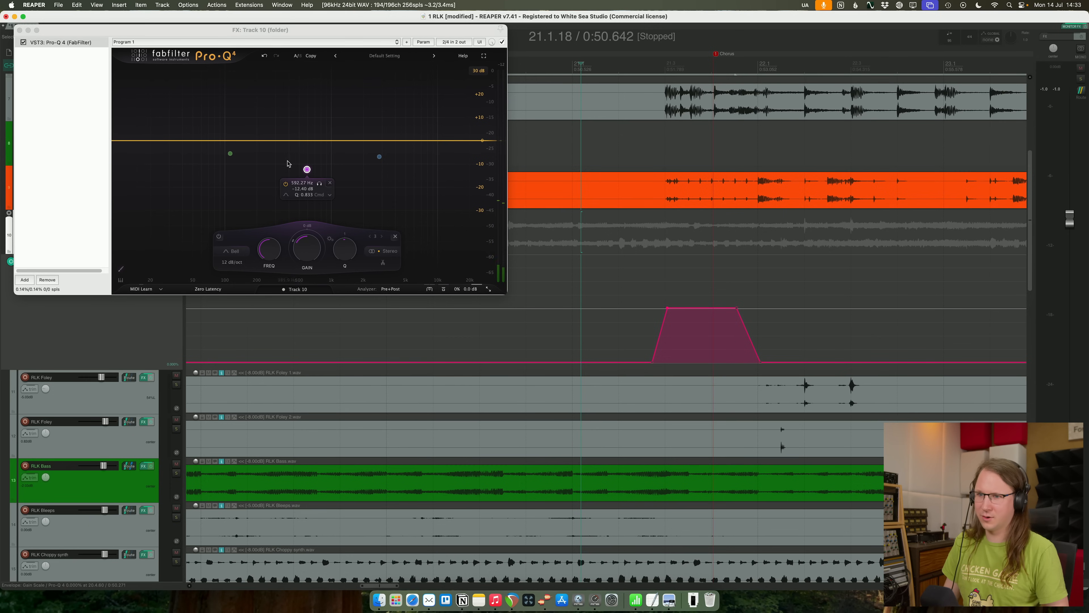
pyautogui.moveTo(304, 170); pyautogui.dragTo(304, 158)
pyautogui.press('space')
pyautogui.moveTo(342, 249); pyautogui.dragTo(340, 226)
pyautogui.press('space')
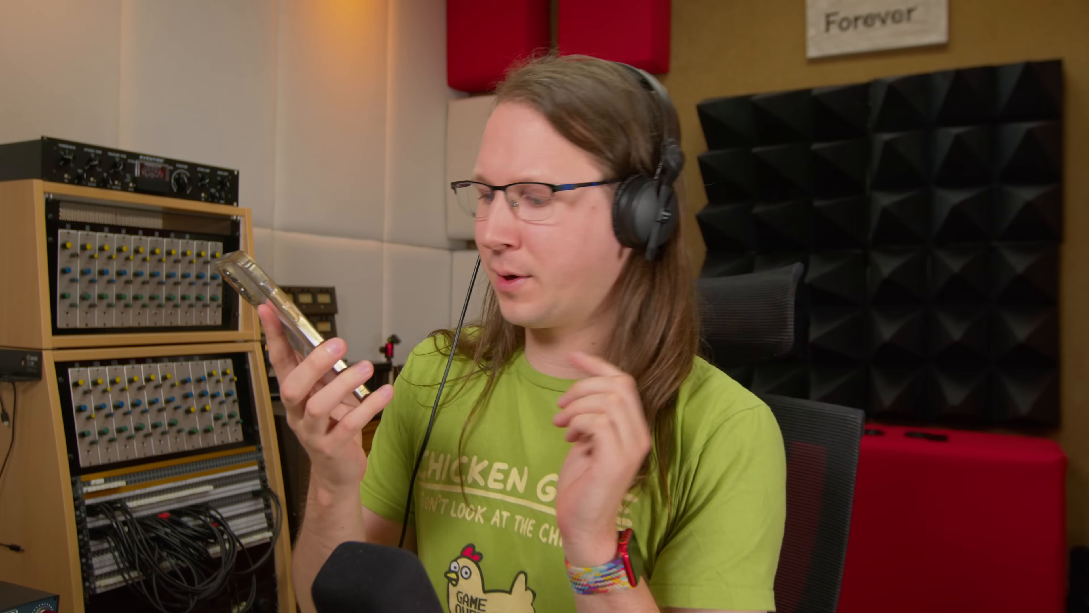
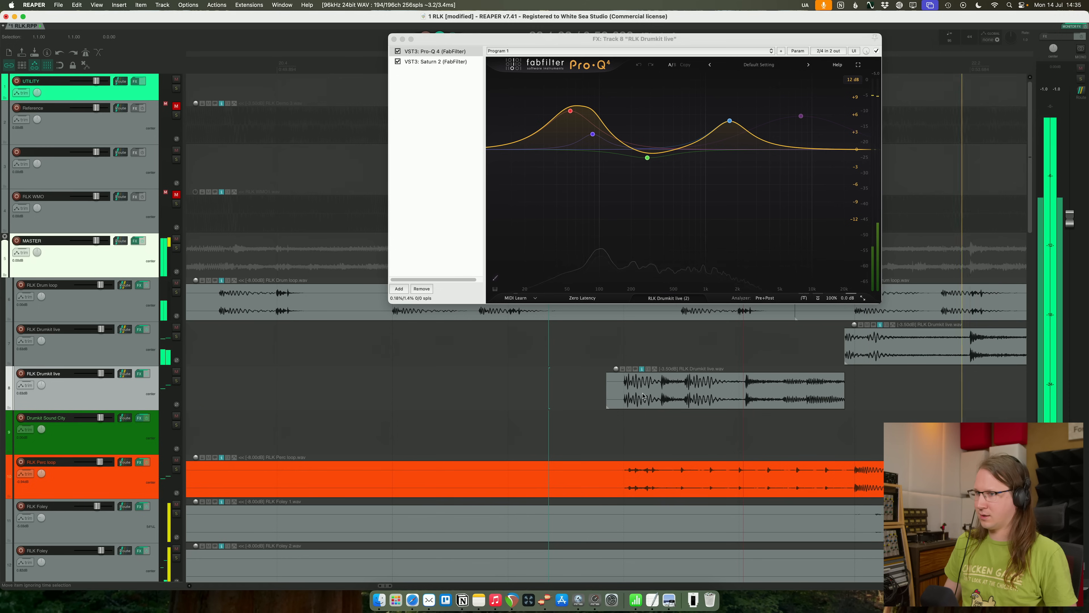
# - Solo the RLK Drumkit live track carrying the drum fill and compare it with its Saturn 2 saturation bypassed and enabled
pyautogui.moveTo(571, 115)
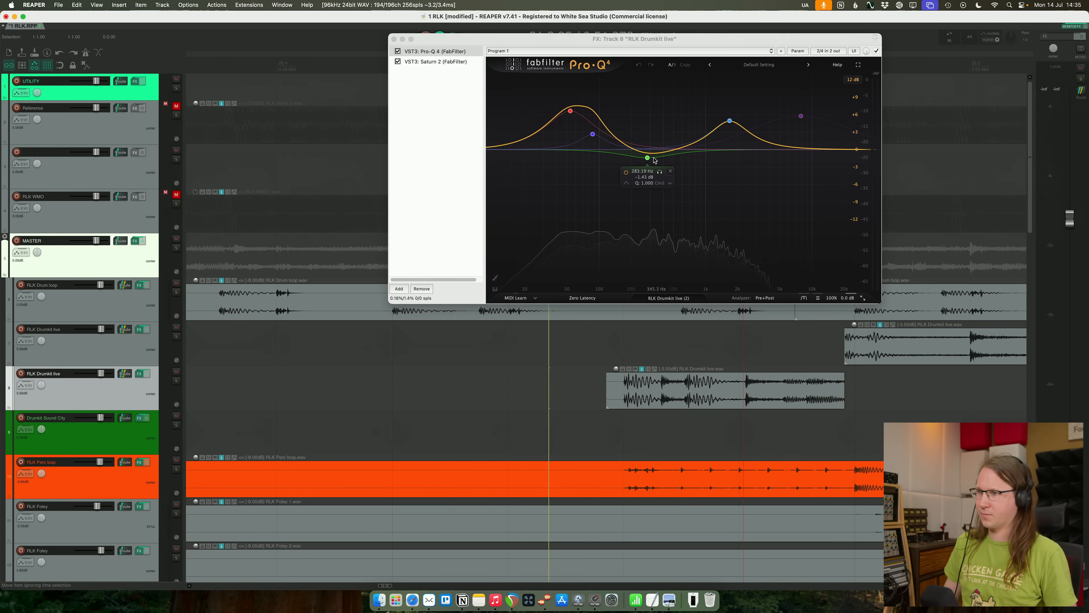
pyautogui.click(446, 63)
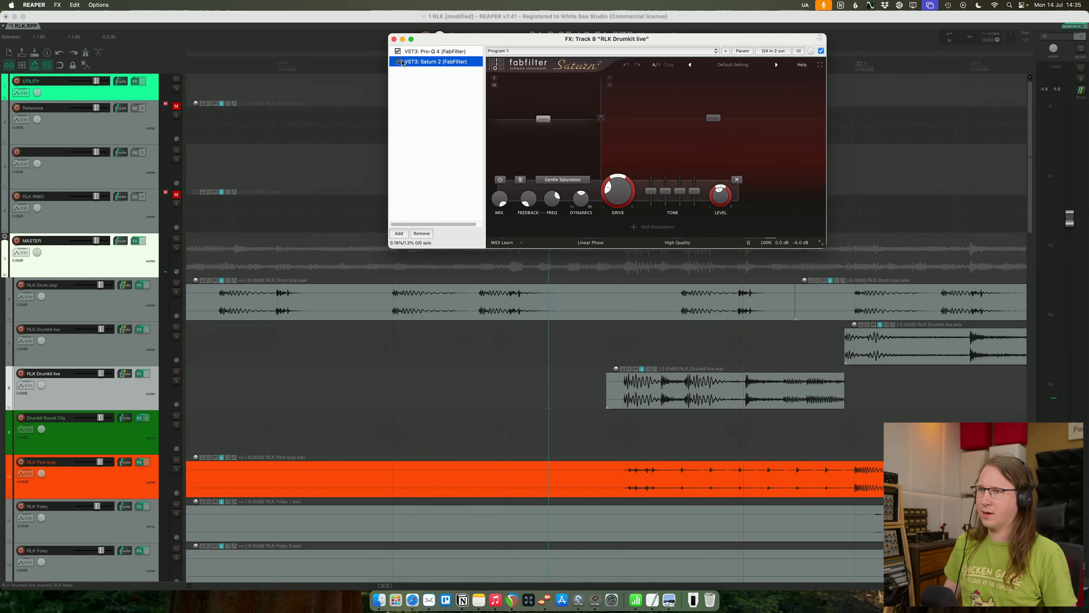
pyautogui.press('space')
pyautogui.click(176, 381)
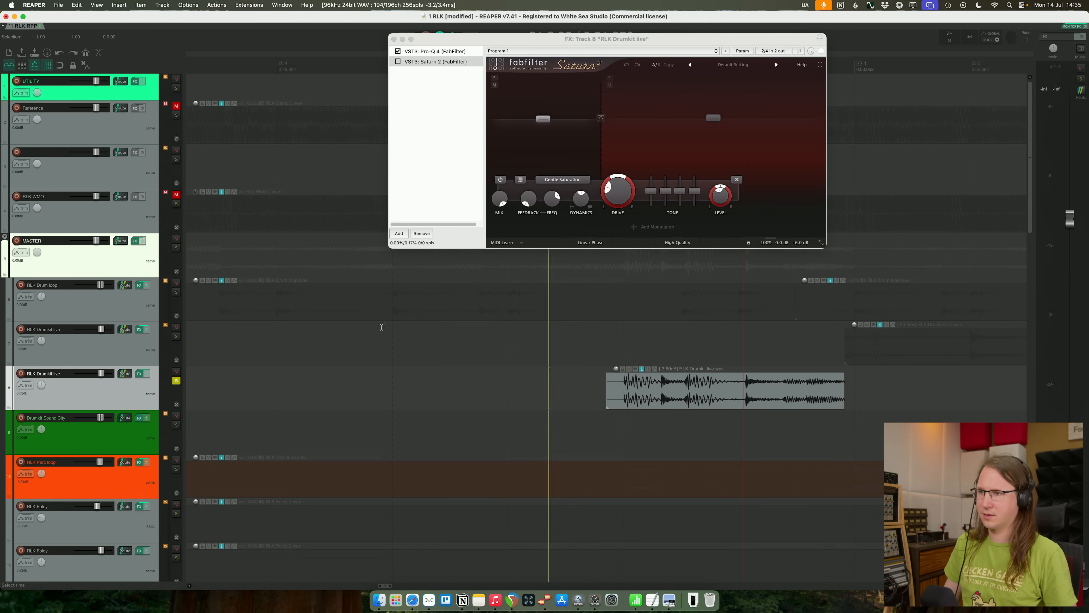
pyautogui.click(398, 62)
pyautogui.click(429, 52)
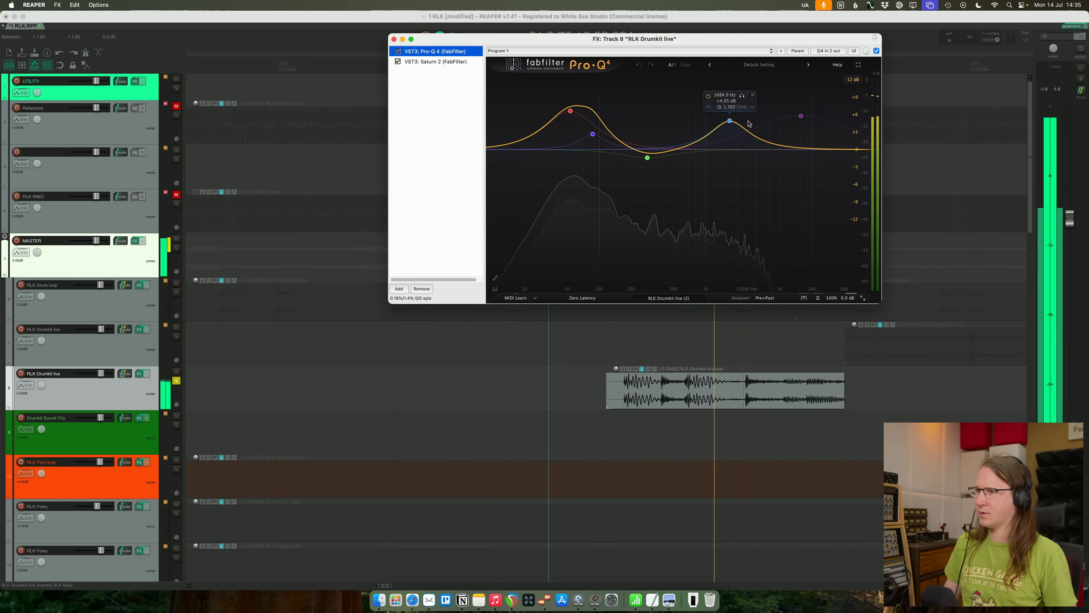
# - Deepen the fill EQ's low-mid cut to about -7.9 dB at 260 Hz, enable the high bell, raise the upper-mid boost and unsolo the track
pyautogui.moveTo(648, 158); pyautogui.dragTo(639, 188)
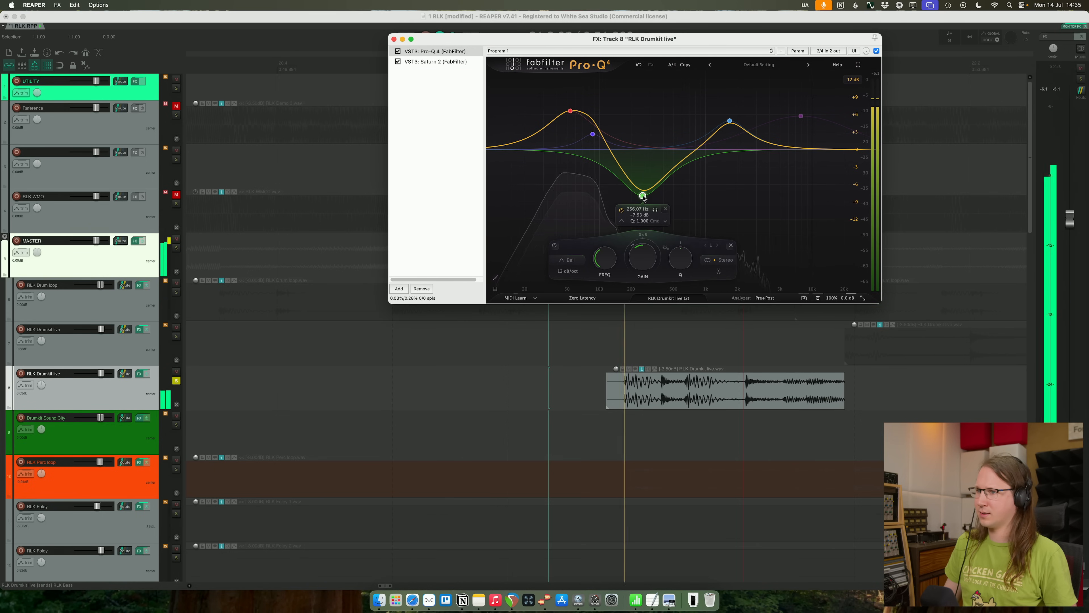
pyautogui.doubleClick(801, 115)
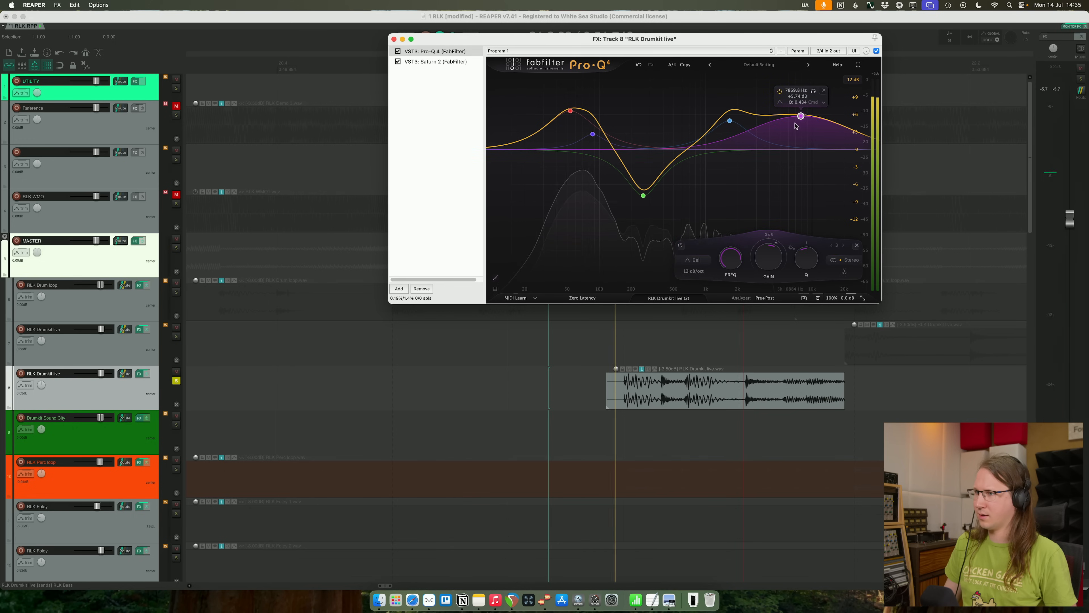
pyautogui.moveTo(801, 116); pyautogui.dragTo(727, 100)
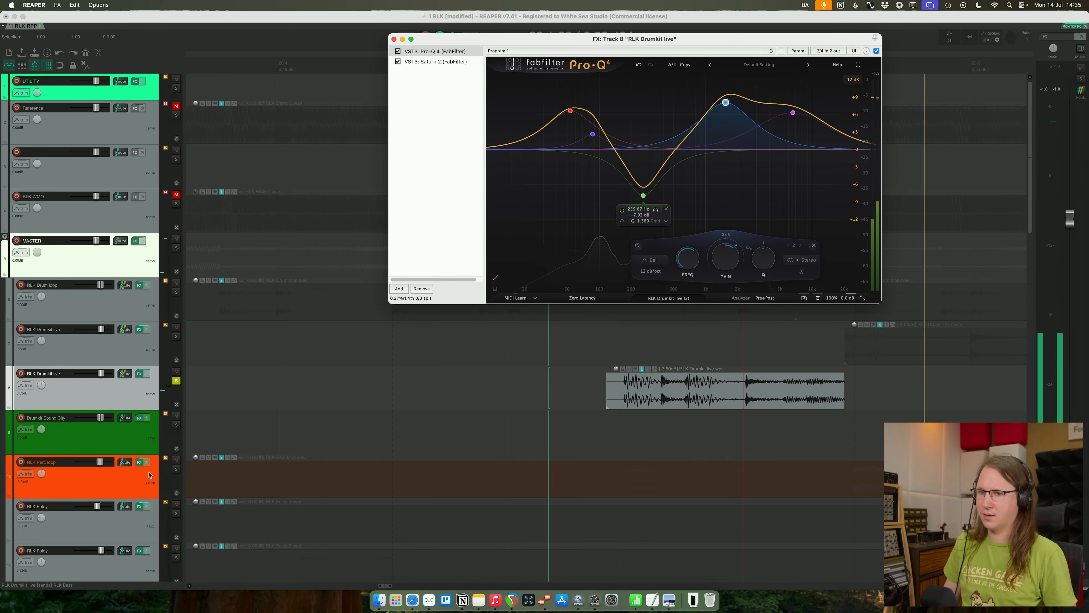
pyautogui.click(176, 380)
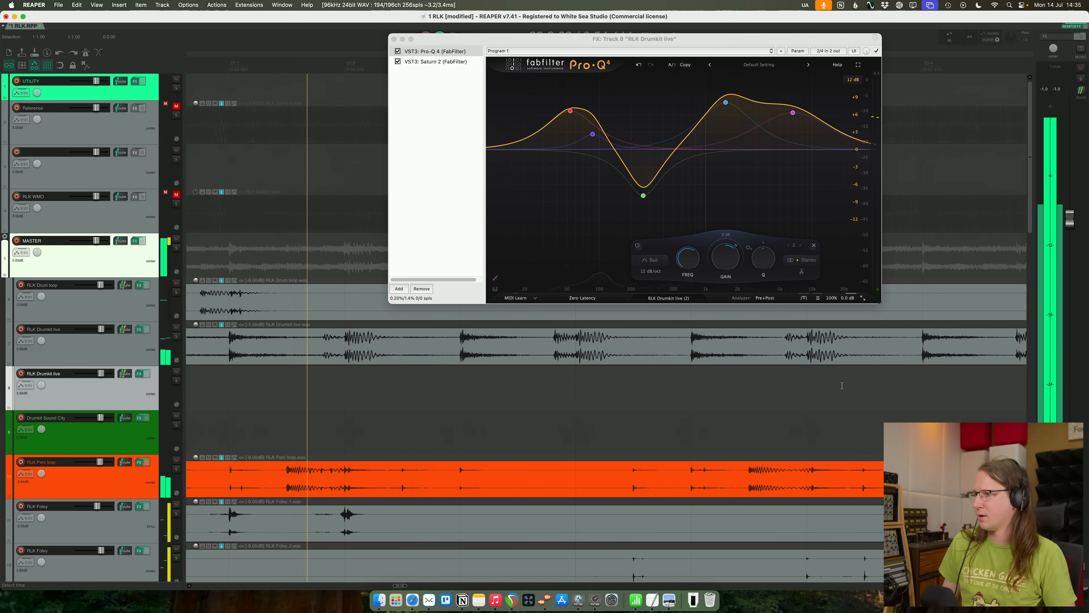
# - Play the drum fill with the full mix and slightly lower the volume of its RLK Drumkit live track
pyautogui.scroll(-4, 287, 346)
pyautogui.press('space')
pyautogui.press('space')
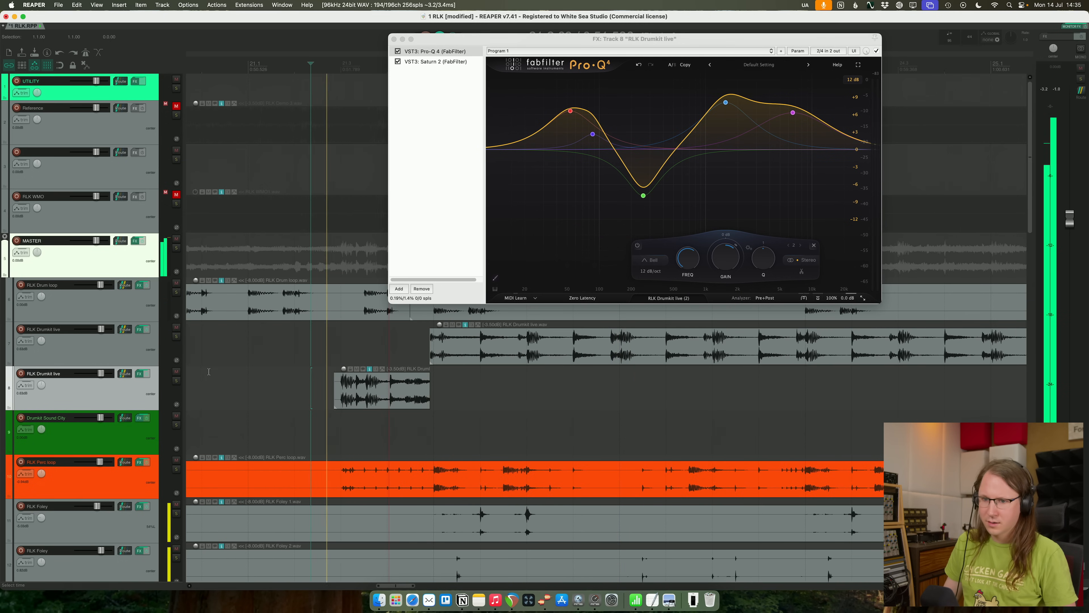
pyautogui.moveTo(100, 373); pyautogui.dragTo(99, 378)
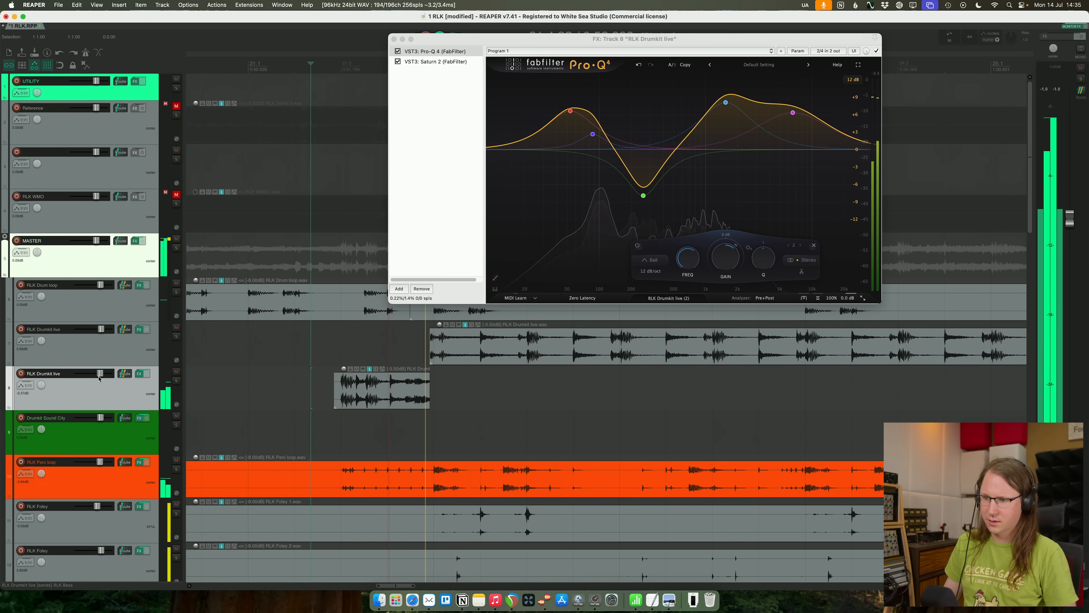
# - Extend the drum fill item over the start of the chorus drumkit item and overlap them with a fade-out and a fade-in
pyautogui.moveTo(441, 394); pyautogui.dragTo(444, 394)
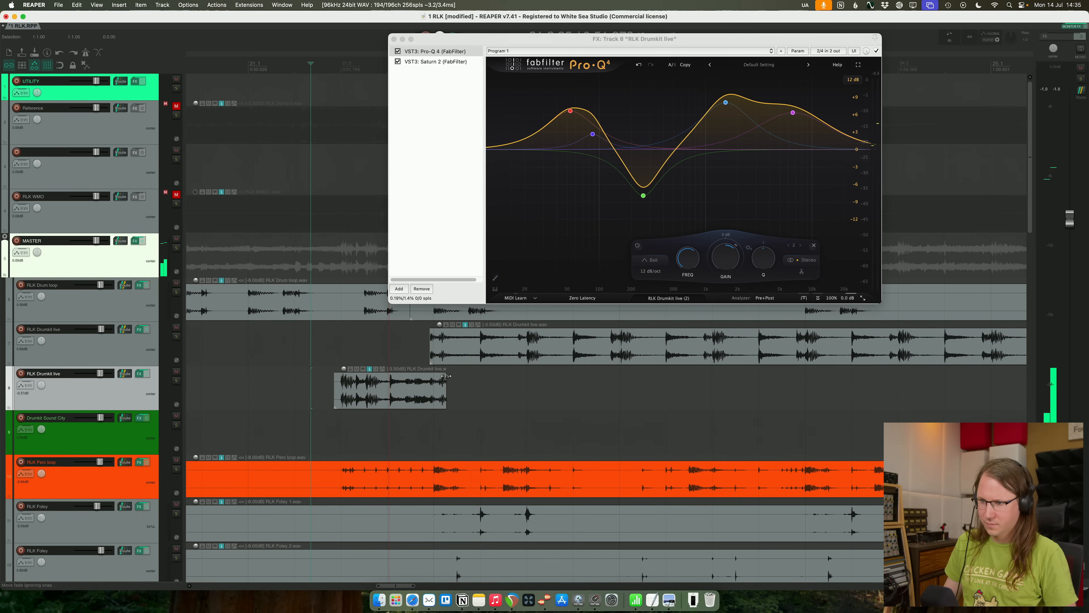
pyautogui.moveTo(432, 332); pyautogui.dragTo(446, 332)
pyautogui.press('space')
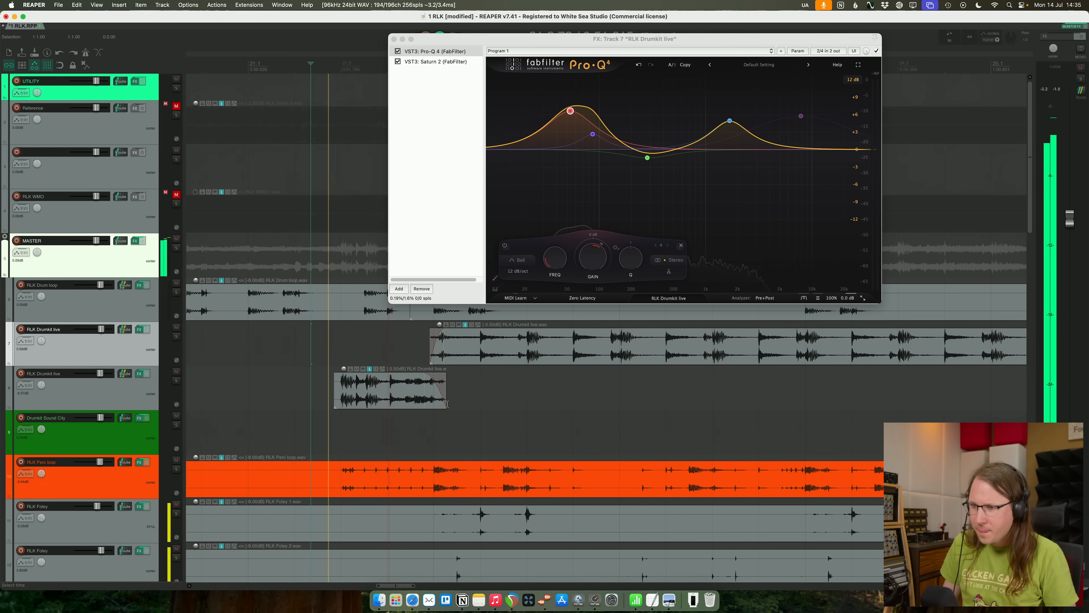
# - Audition the crossfade into the chorus drums, shorten the end of the drum fill item slightly and close the effects window
pyautogui.click(430, 391)
pyautogui.scroll(5, 430, 391)
pyautogui.press('space')
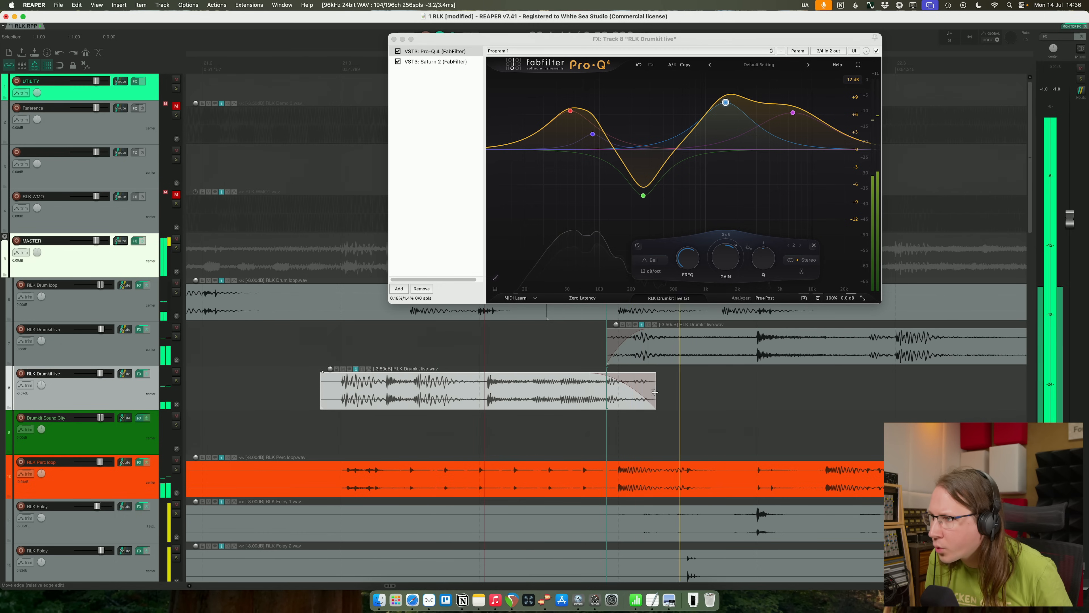
pyautogui.press('space')
pyautogui.press('space')
pyautogui.click(124, 351)
pyautogui.press('space')
pyautogui.press('space')
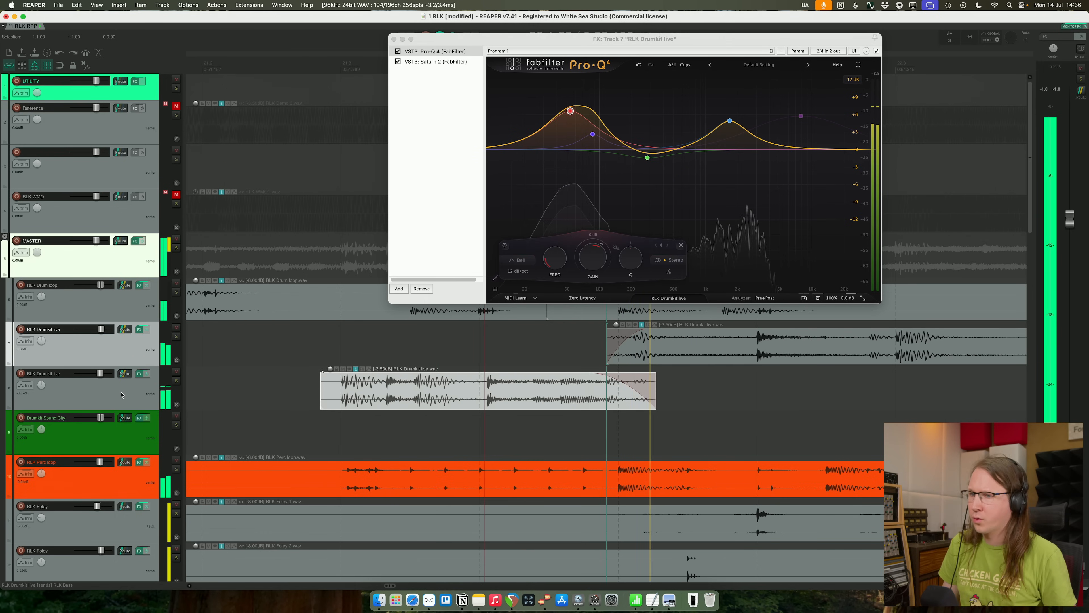
pyautogui.click(122, 395)
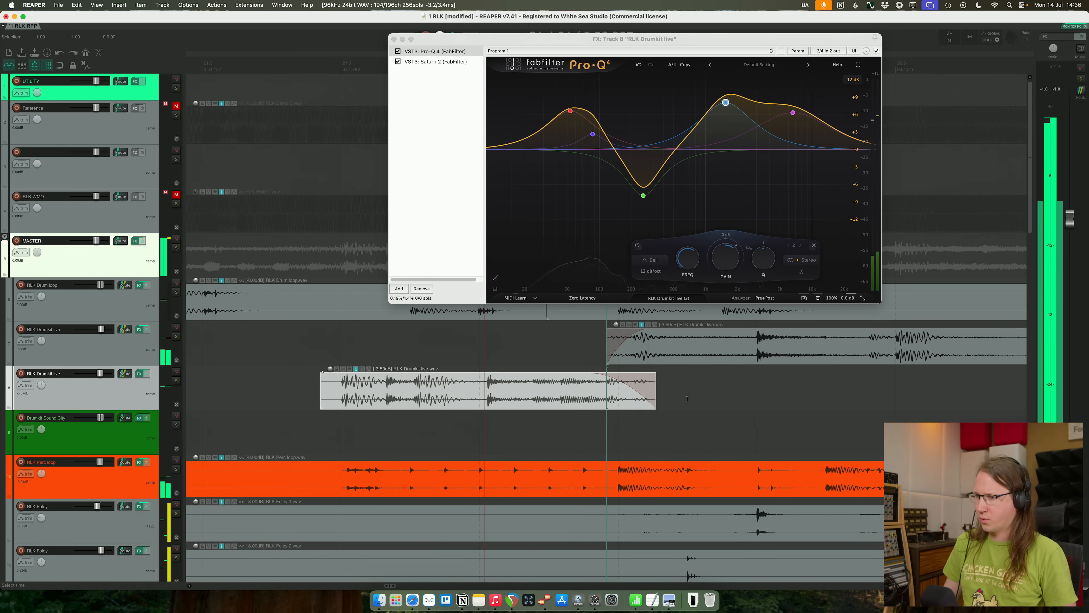
pyautogui.moveTo(657, 393); pyautogui.dragTo(643, 393)
pyautogui.click(435, 338)
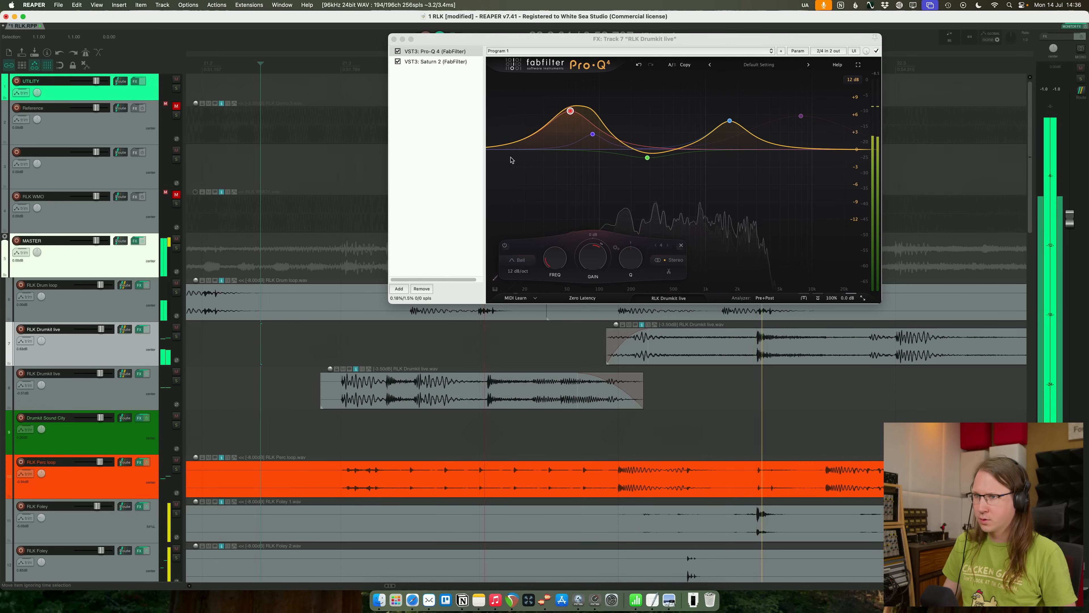
pyautogui.click(394, 40)
# - Replay the chorus transition and lower the fill EQ's upper-mid bell to about 5 dB near 1.55 kHz, also reducing its high bell
pyautogui.scroll(-8, 382, 116)
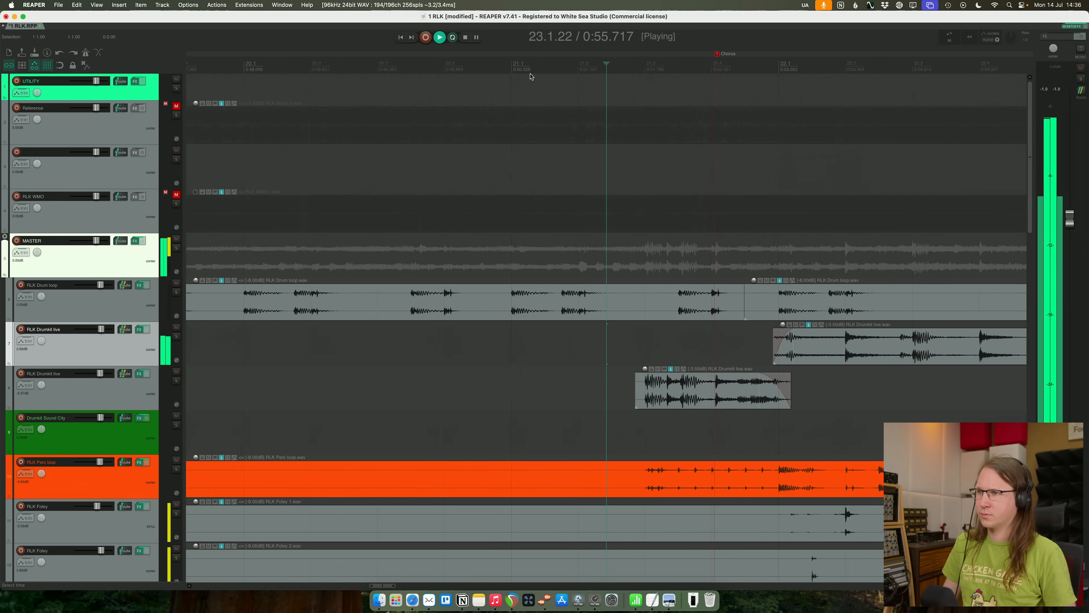
pyautogui.click(554, 65)
pyautogui.scroll(-2, 629, 102)
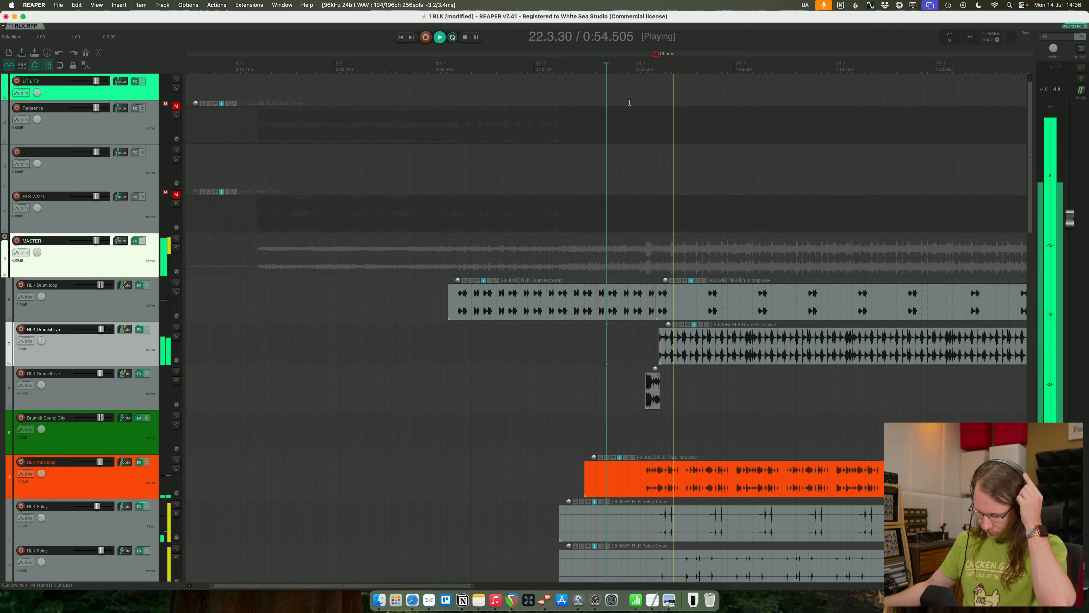
pyautogui.press('space')
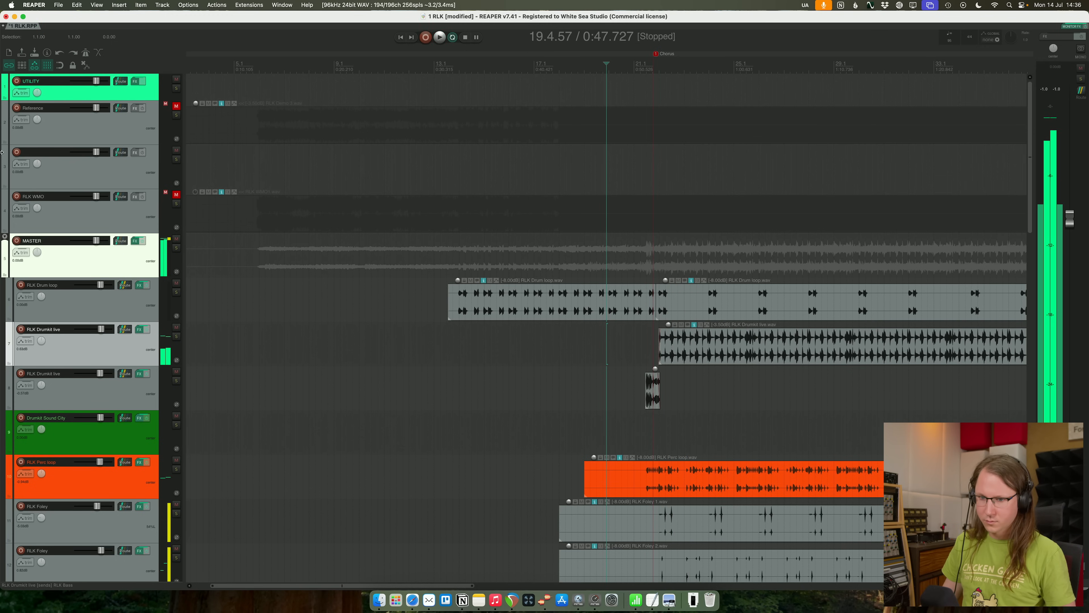
pyautogui.press('space')
pyautogui.click(125, 405)
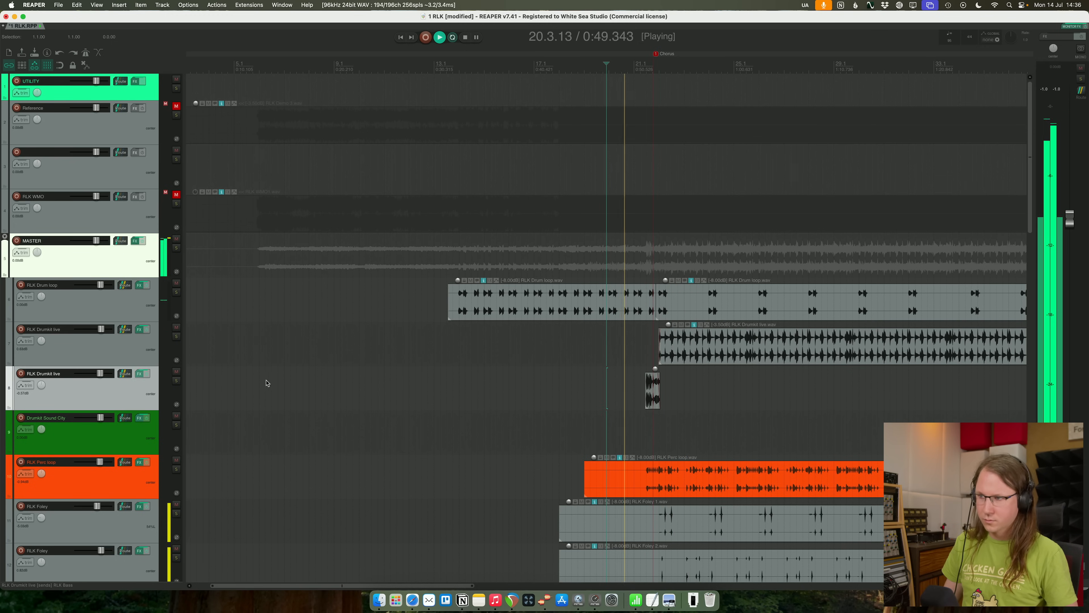
pyautogui.press('f')
pyautogui.moveTo(727, 103); pyautogui.dragTo(729, 123)
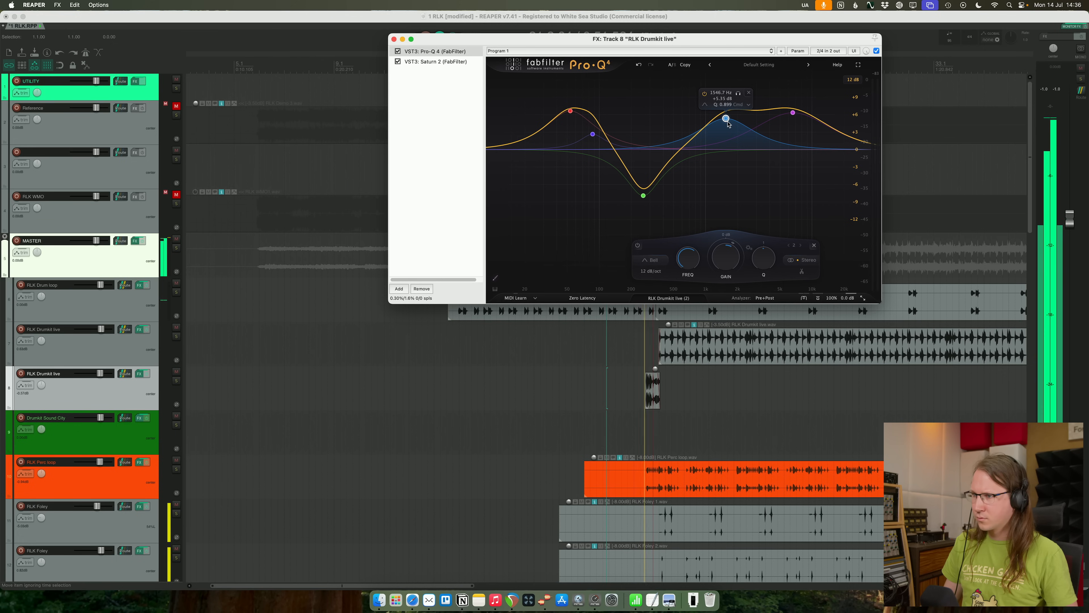
pyautogui.moveTo(793, 113); pyautogui.dragTo(794, 125)
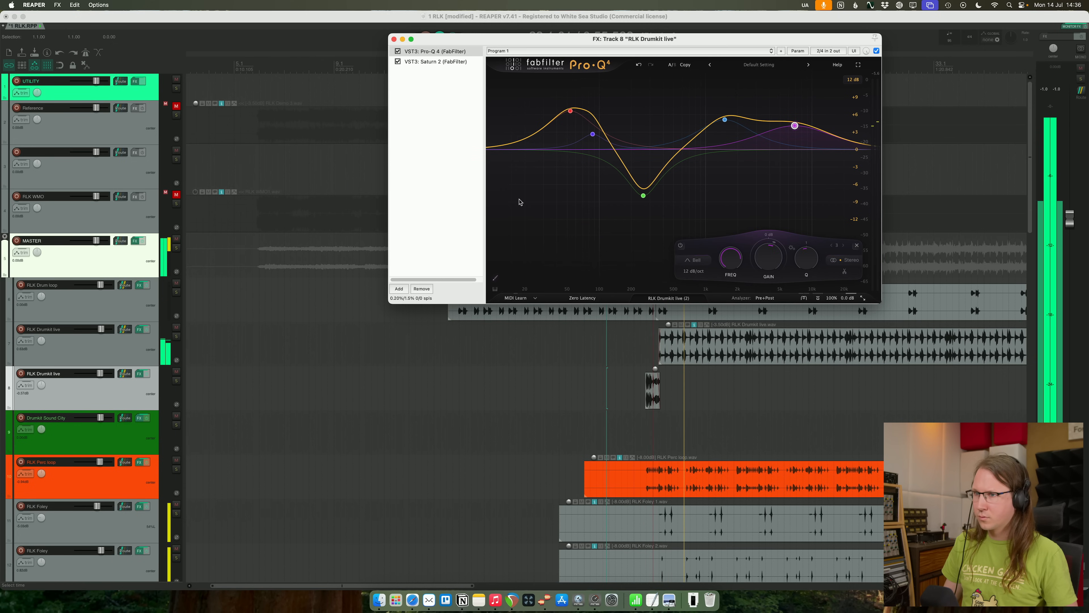
pyautogui.click(393, 39)
# - Play from about bar 16 and, in the Preview notes image, move the marker box to the note starting "Last chorus: saturation on vox and choir"
pyautogui.click(515, 69)
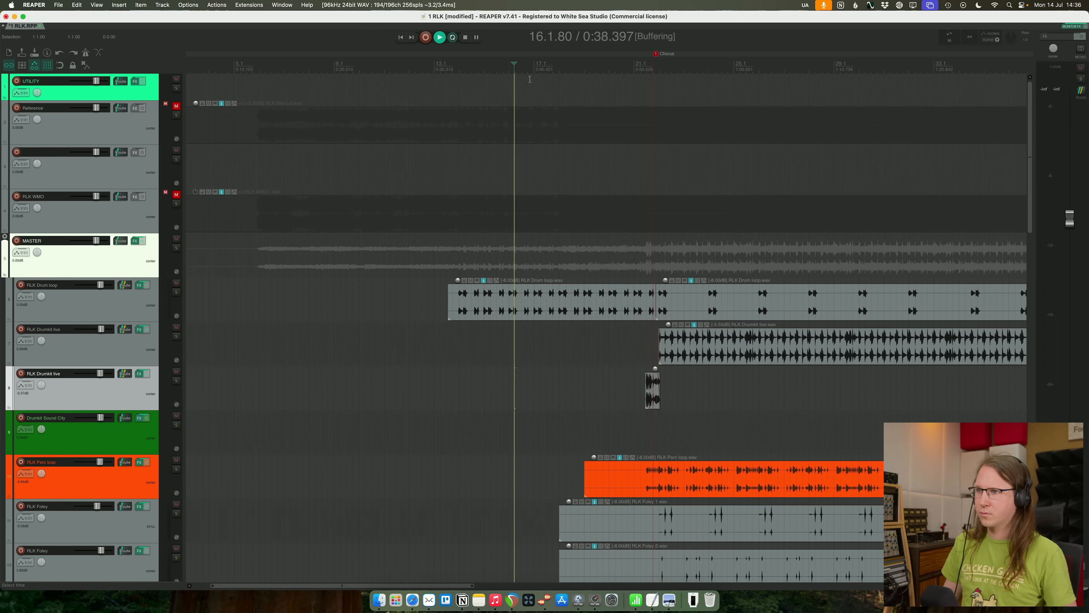
pyautogui.press('super+Tab')
pyautogui.moveTo(786, 264); pyautogui.dragTo(786, 291)
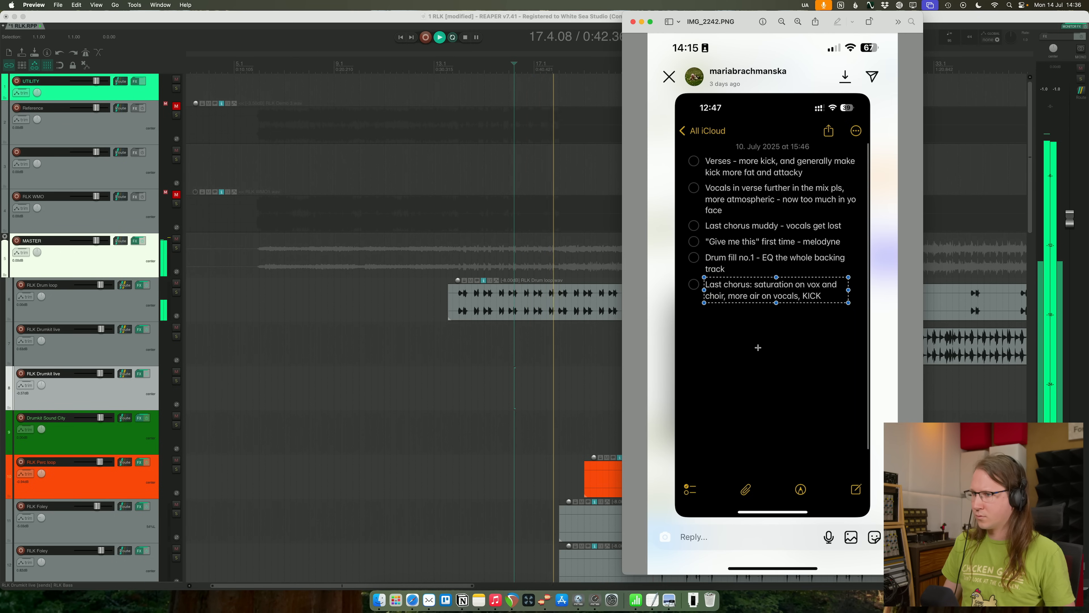
pyautogui.press('super+Tab')
# - Look over the arrangement up to the last chorus and reread the marked feedback note in Preview
pyautogui.scroll(-3, 608, 385)
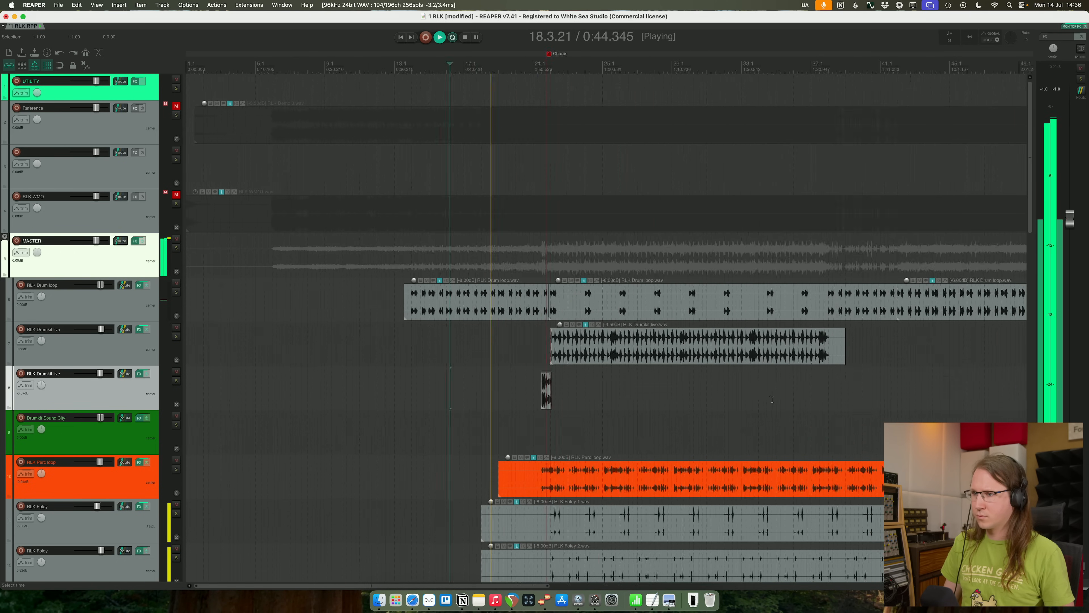
pyautogui.scroll(-5, 385, 326)
pyautogui.scroll(5, 383, 322)
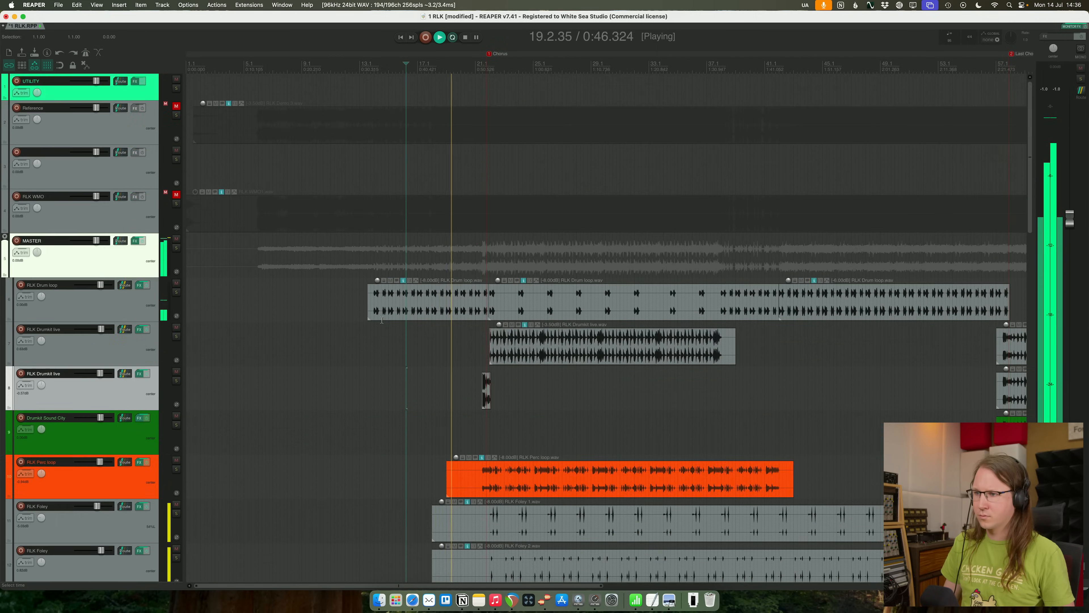
pyautogui.press('super+Tab')
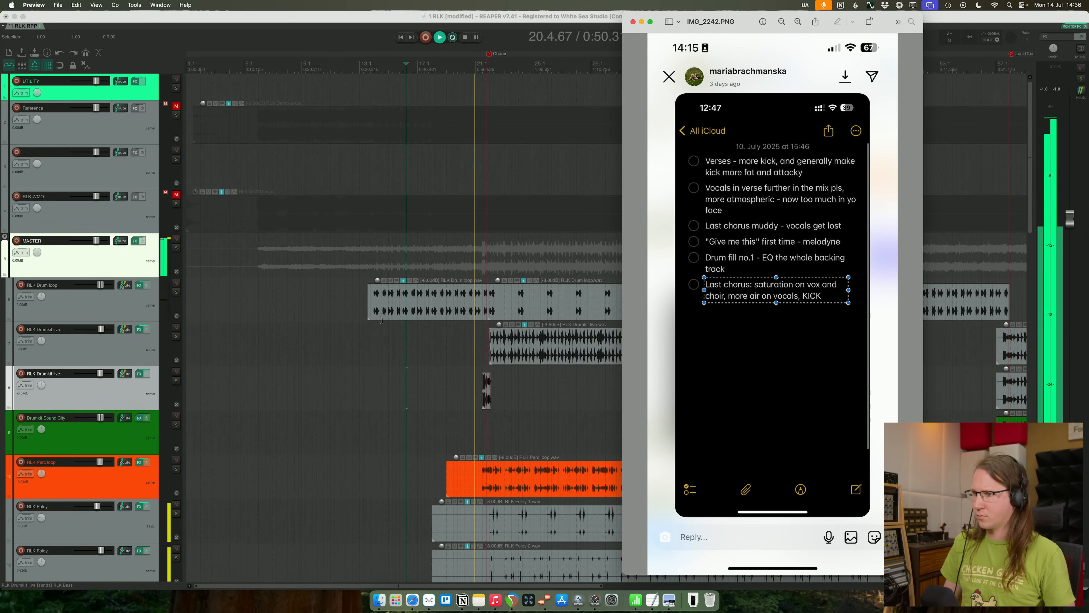
pyautogui.scroll(-2, 382, 320)
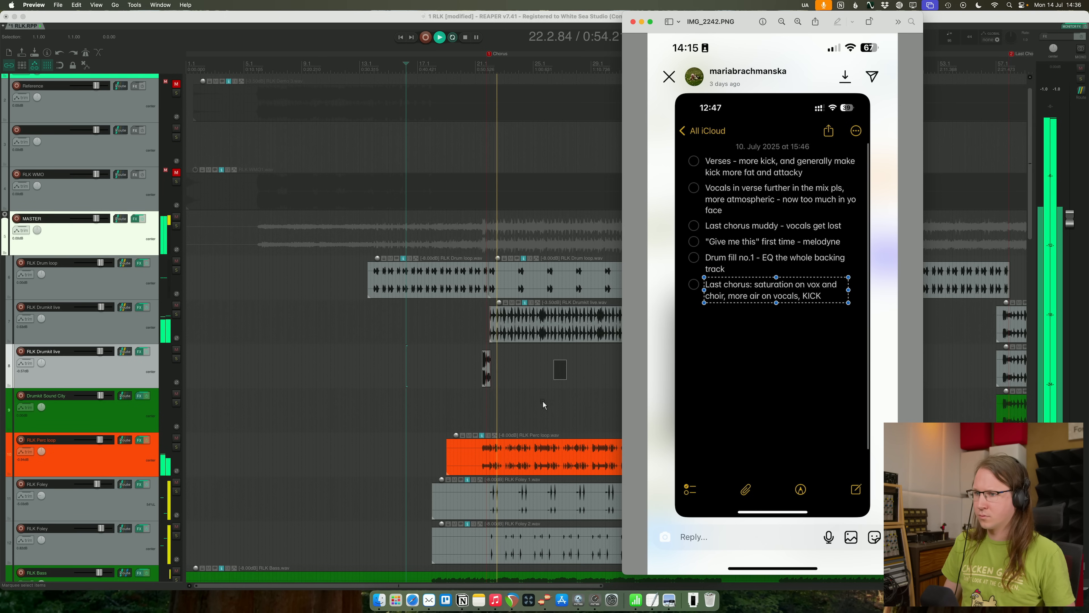
pyautogui.press('super+Tab')
# - Delete the last-chorus item from the RLK Drumkit live track that holds the drum fill
pyautogui.scroll(-1, 595, 380)
pyautogui.scroll(-3, 591, 372)
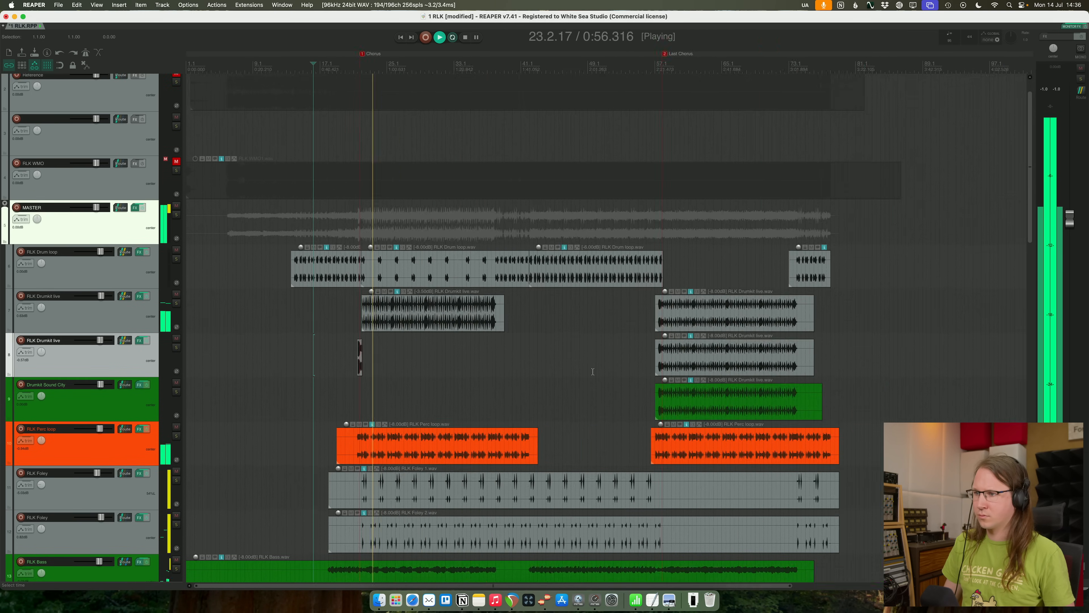
pyautogui.scroll(-5, 591, 373)
pyautogui.scroll(4, 398, 269)
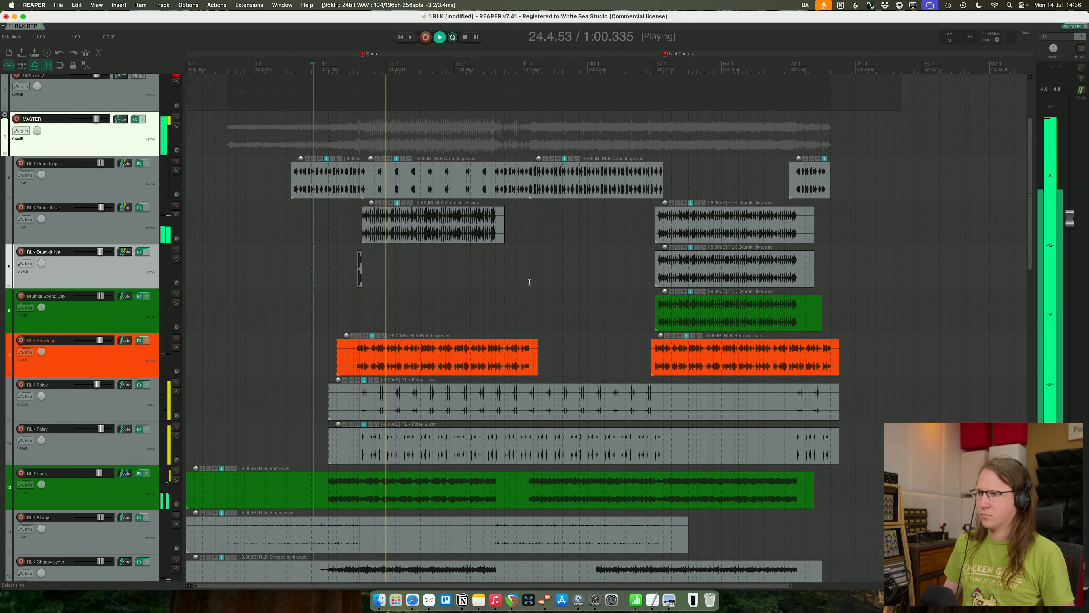
pyautogui.click(704, 263)
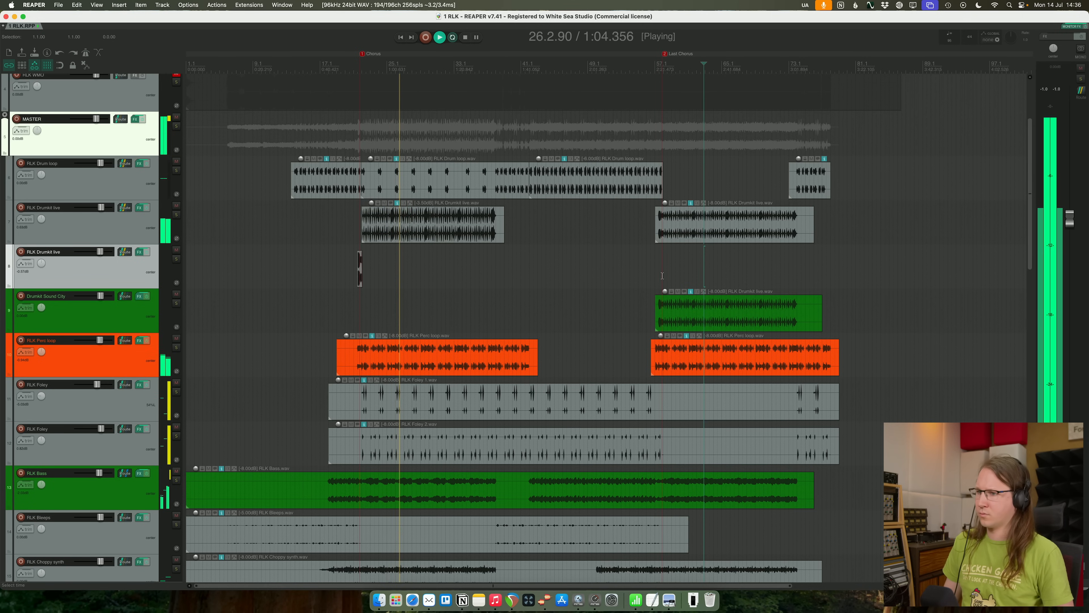
# - Stop playback and examine the last chorus's vocal and choir tracks against the marked feedback note in Preview
pyautogui.scroll(-15, 662, 276)
pyautogui.press('space')
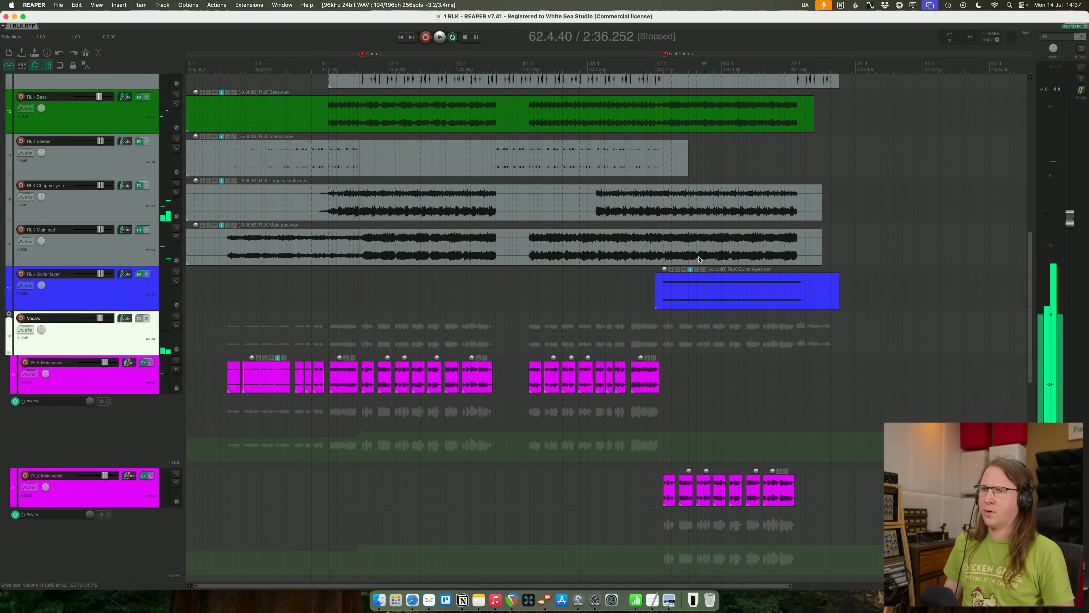
pyautogui.scroll(10, 446, 247)
pyautogui.scroll(-15, 619, 234)
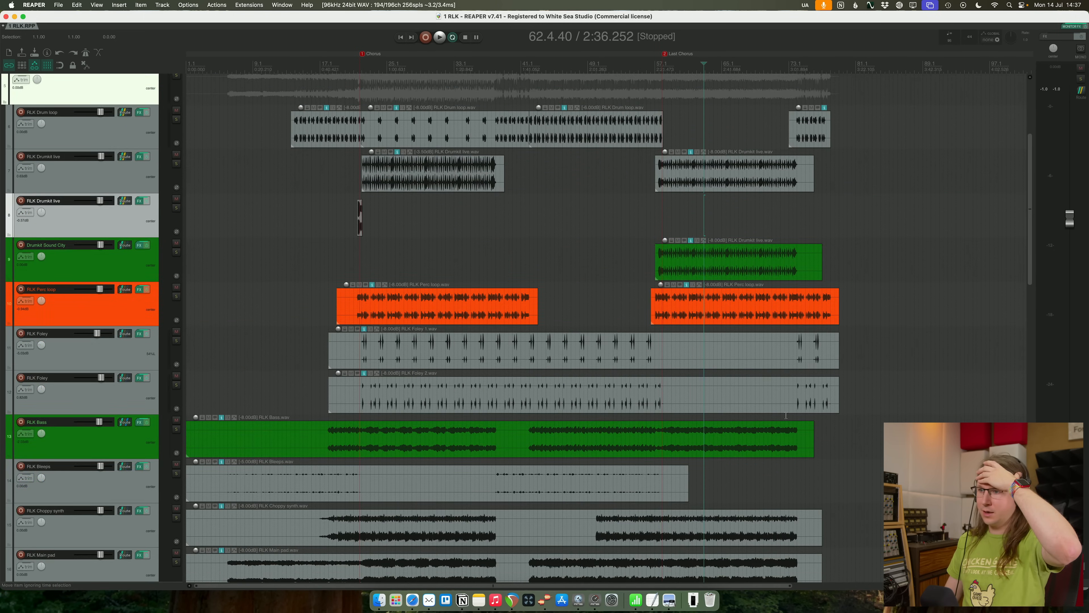
pyautogui.press('super+Tab')
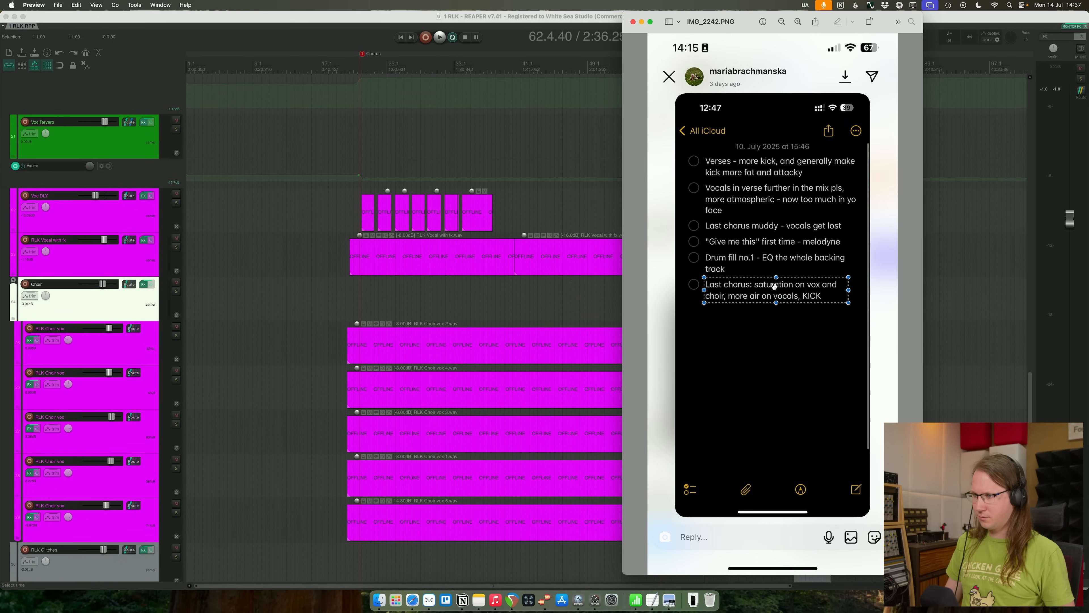
pyautogui.press('super+Tab')
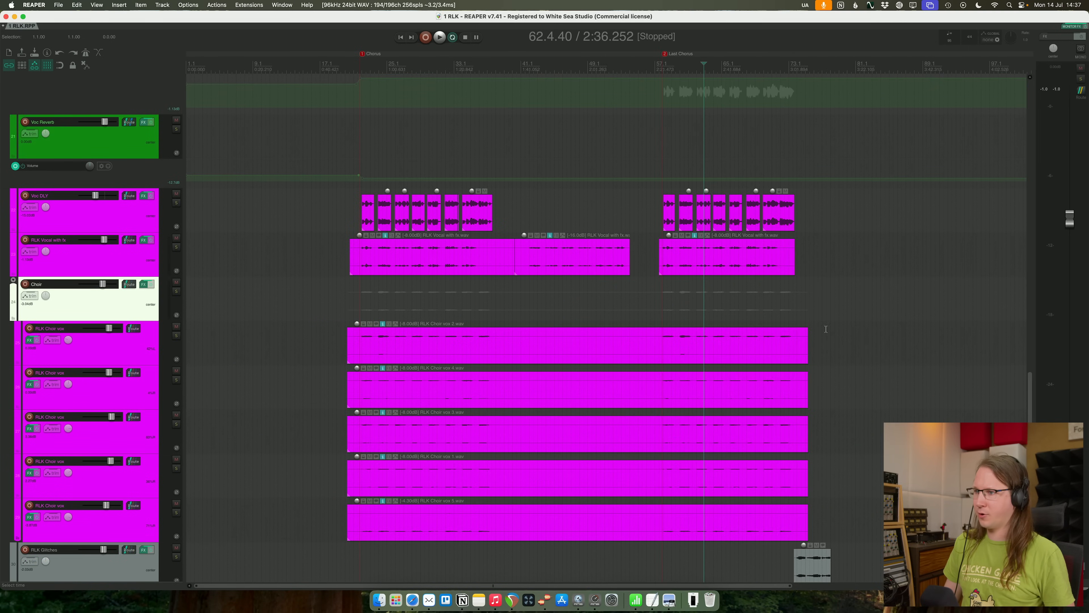
# - Audition the start of the last chorus and locate the Choir folder track
pyautogui.click(659, 177)
pyautogui.press('space')
pyautogui.scroll(6, 660, 347)
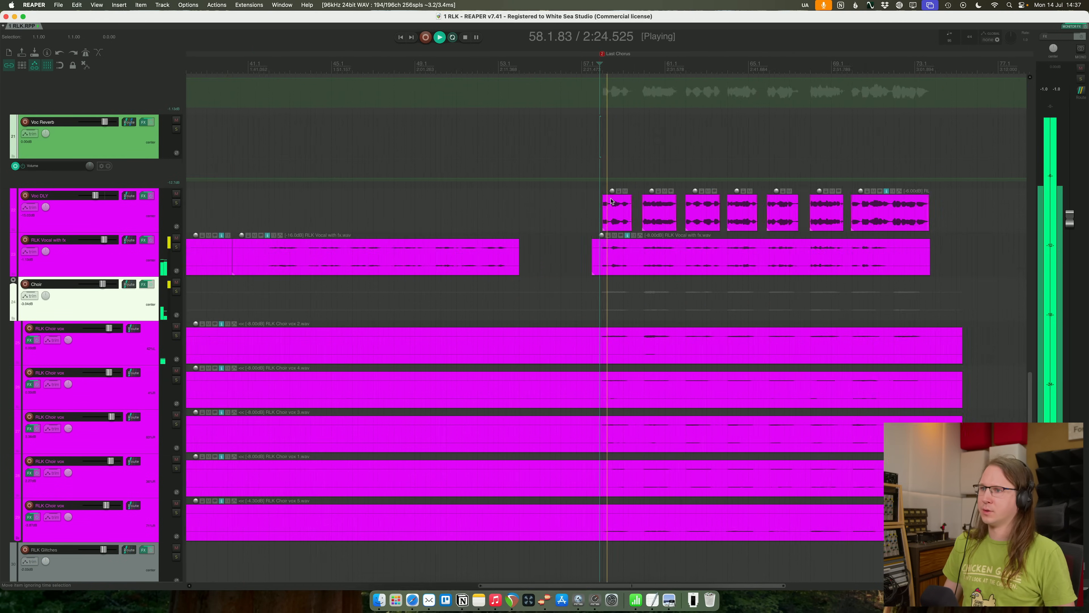
pyautogui.press('space')
pyautogui.scroll(-3, 660, 348)
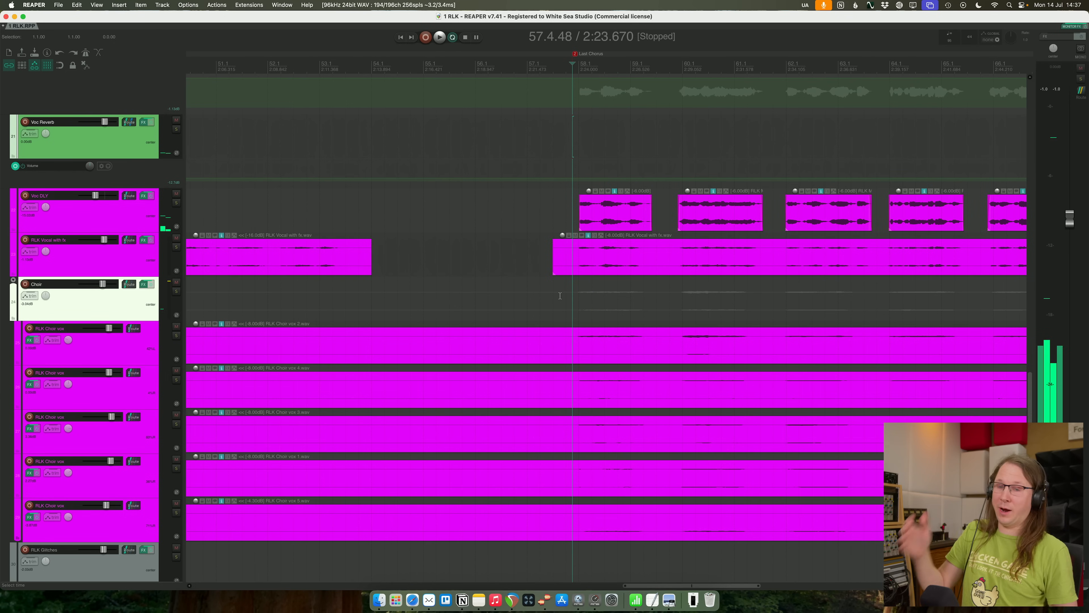
pyautogui.scroll(-3, 525, 249)
pyautogui.click(154, 234)
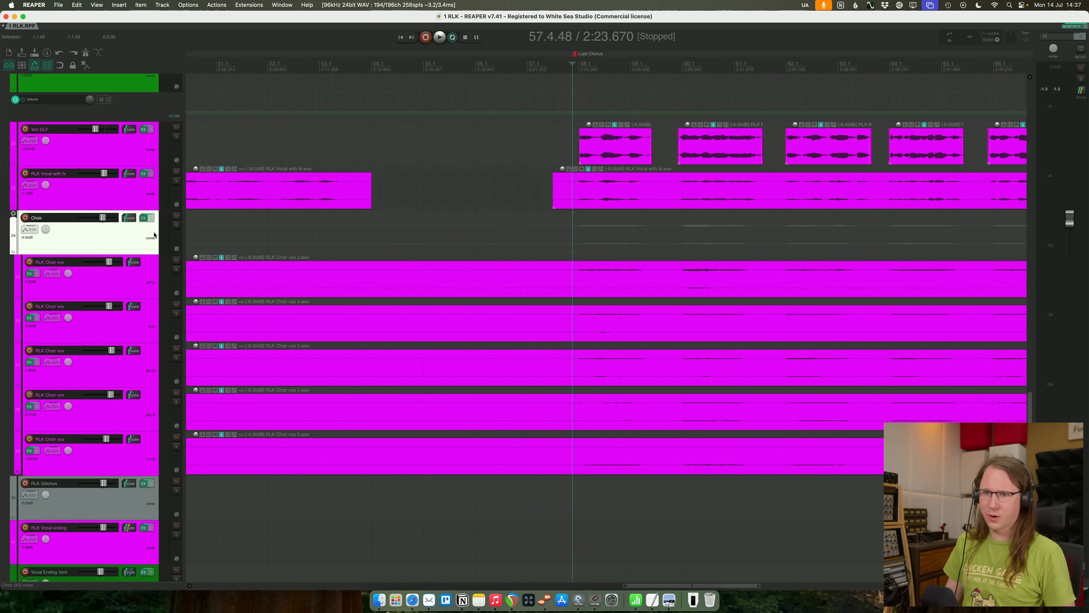
# - Open the Choir track's Pro-Q 4 and audition the last chorus with the high-frequency cut bypassed, soloing the choir briefly
pyautogui.click(144, 218)
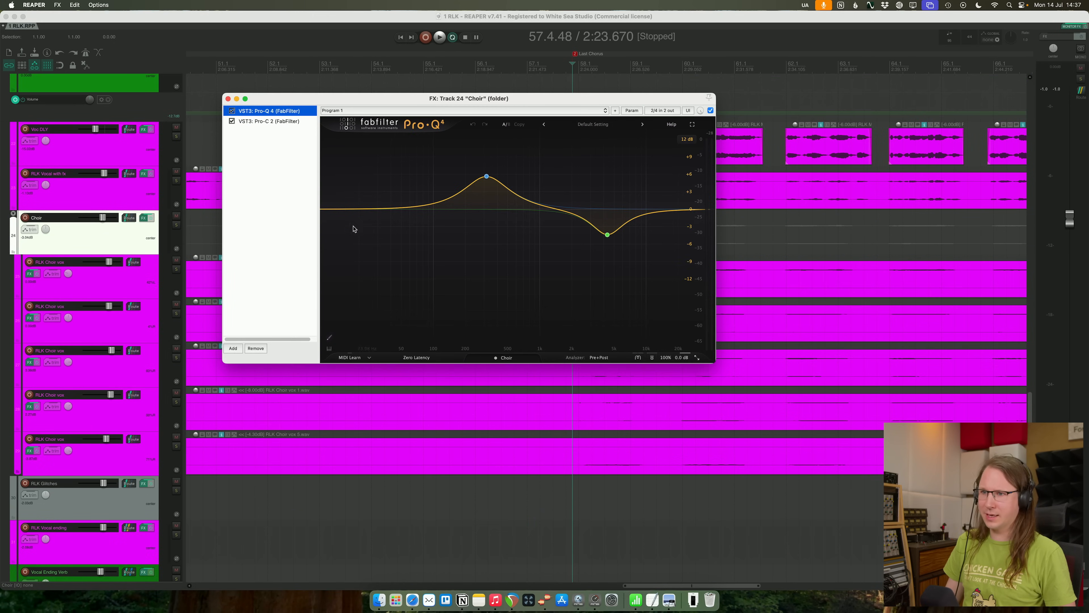
pyautogui.click(234, 349)
pyautogui.click(346, 296)
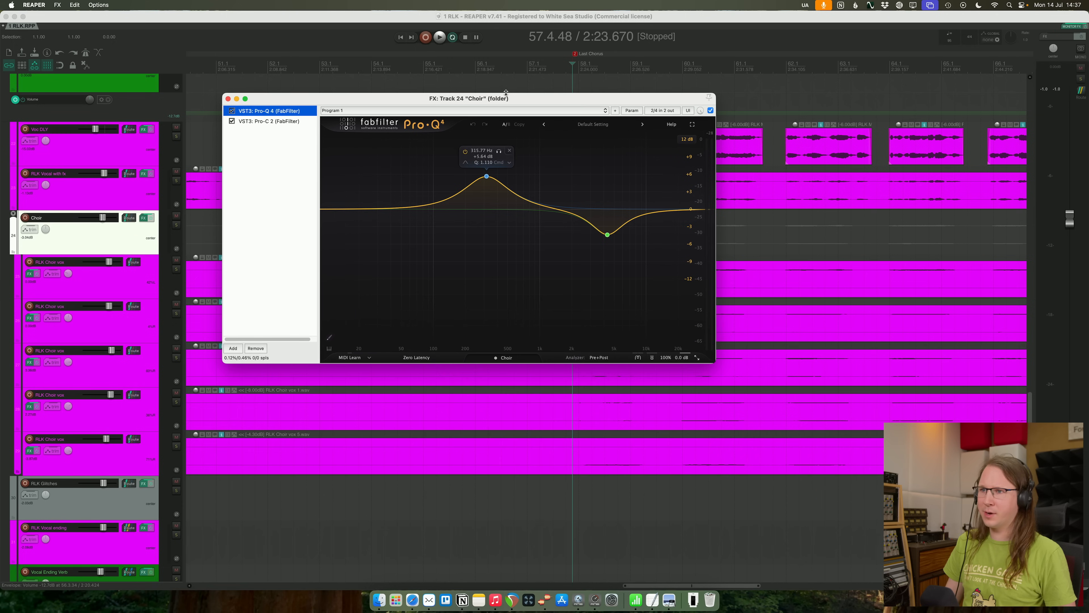
pyautogui.moveTo(429, 98); pyautogui.dragTo(313, 322)
pyautogui.press('space')
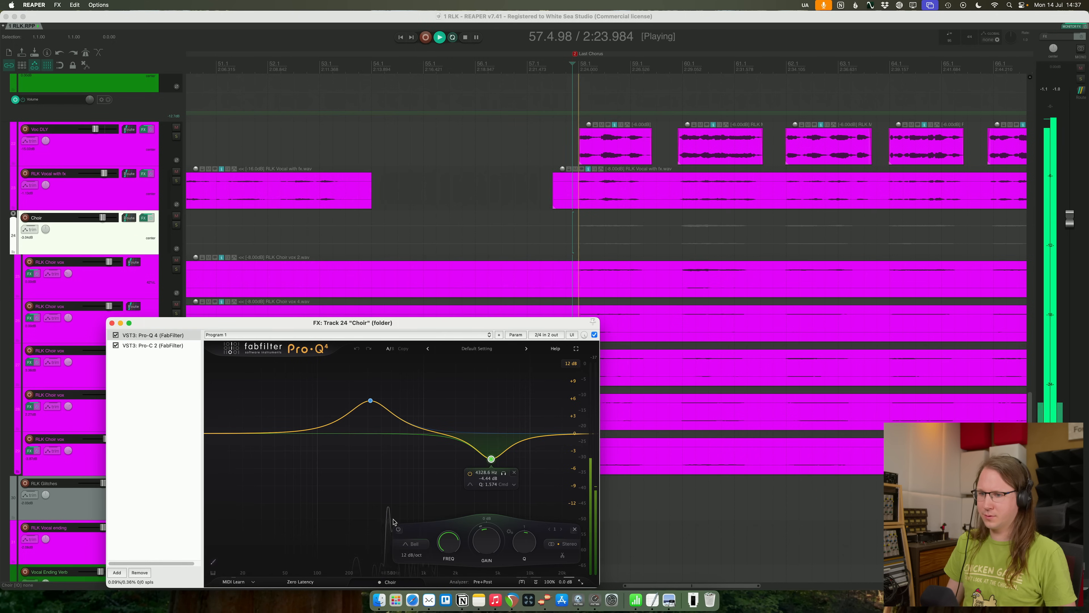
pyautogui.click(176, 226)
pyautogui.click(176, 225)
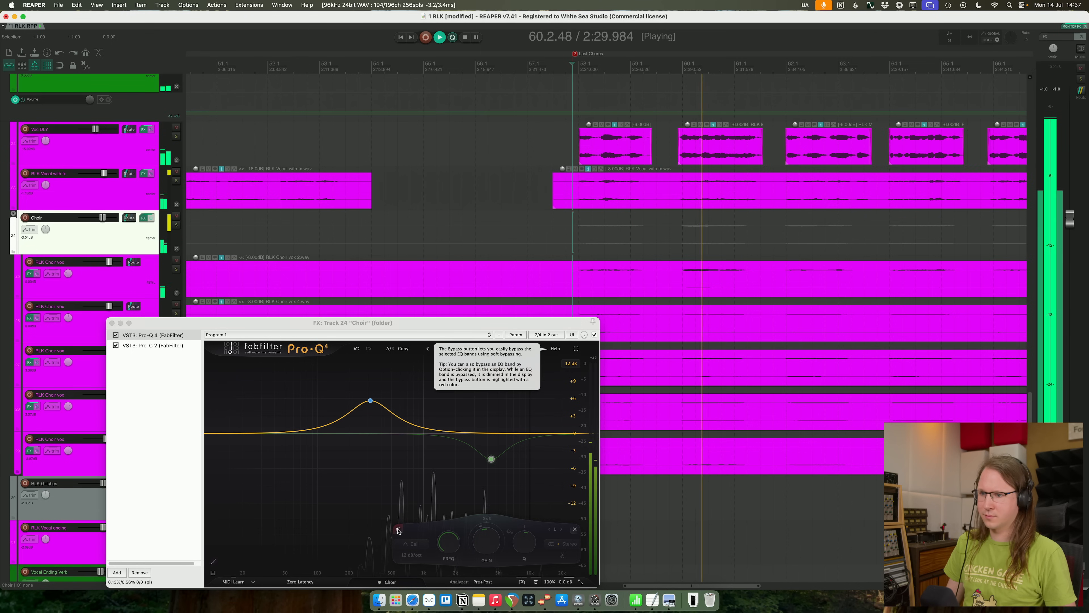
# - Automate the Enabled state of the choir Pro-Q 4's high-frequency cut so the band switches off just before the last chorus
pyautogui.click(398, 531)
pyautogui.rightClick(398, 532)
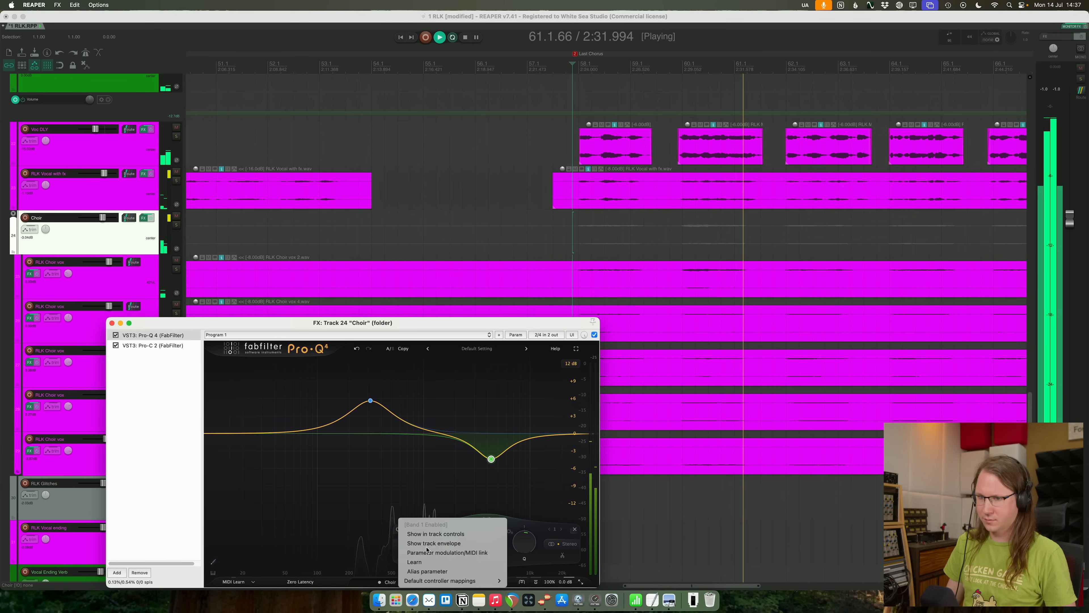
pyautogui.click(450, 551)
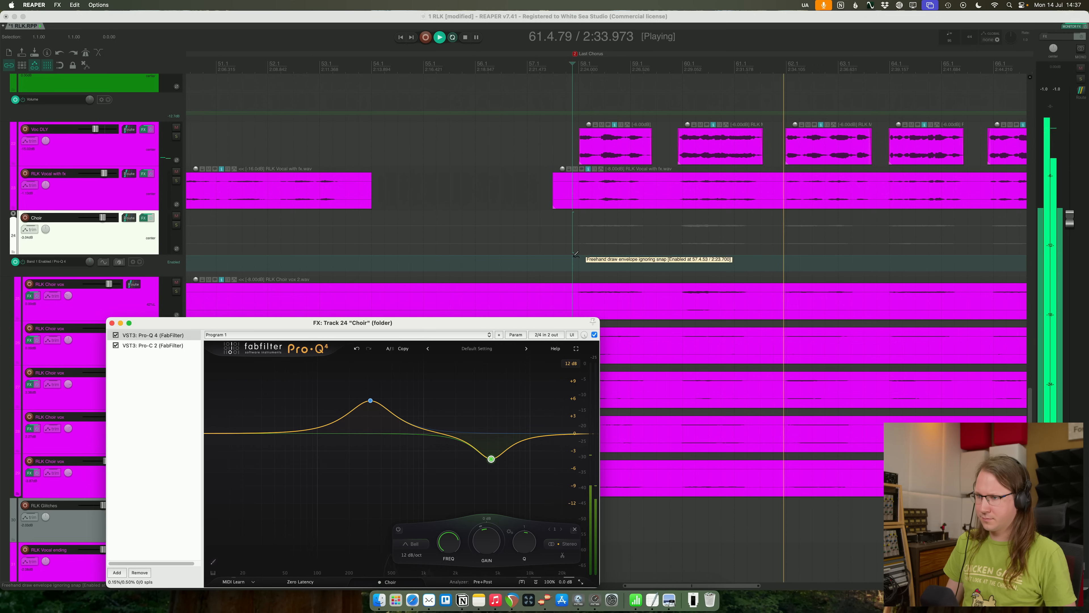
pyautogui.keyDown('shift'); pyautogui.click(557, 257); pyautogui.keyUp('shift')
pyautogui.moveTo(547, 257); pyautogui.dragTo(525, 330)
pyautogui.moveTo(532, 271); pyautogui.dragTo(528, 224)
pyautogui.moveTo(600, 260); pyautogui.dragTo(558, 276)
pyautogui.press('space')
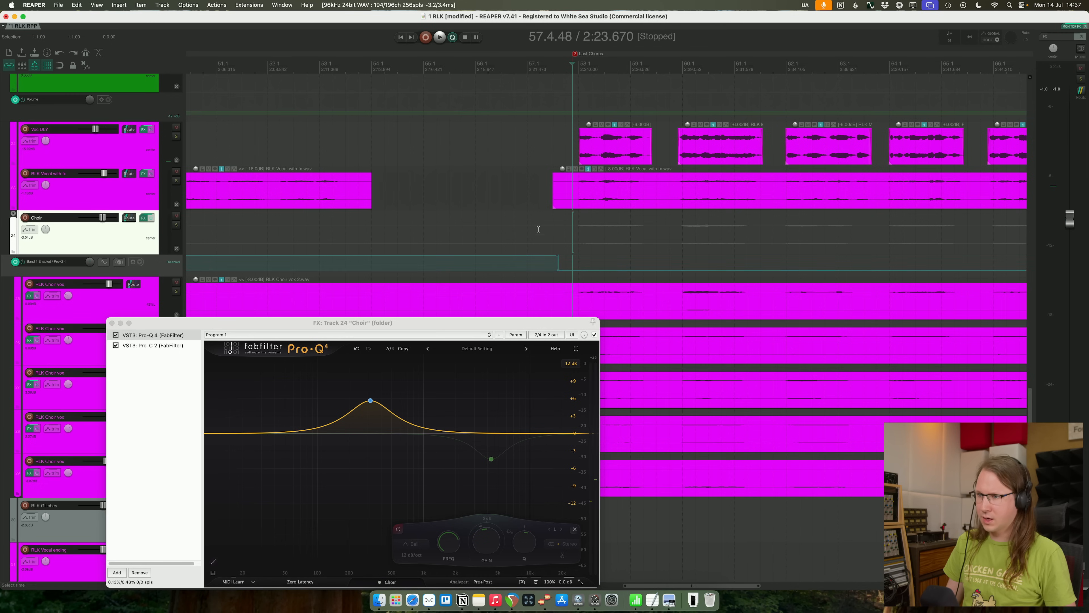
pyautogui.click(532, 231)
# - Add a second Pro-Q 4 after the compressor on the Choir track and rename it "Last Chorus Air"
pyautogui.moveTo(188, 329); pyautogui.dragTo(203, 258)
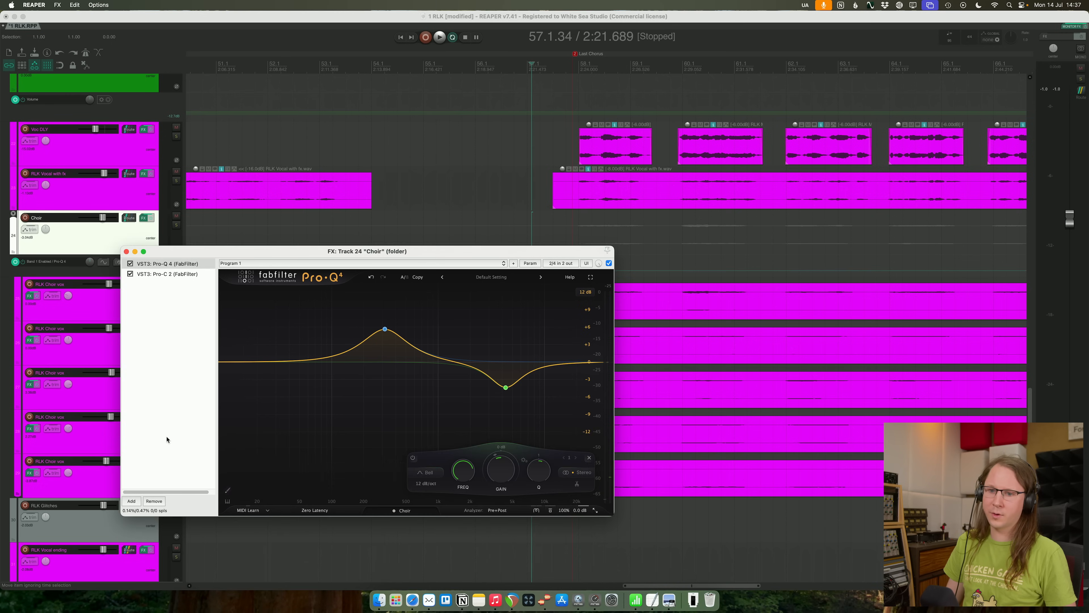
pyautogui.click(131, 500)
pyautogui.write('pro-q')
pyautogui.press('Down')
pyautogui.press('Down')
pyautogui.press('Return')
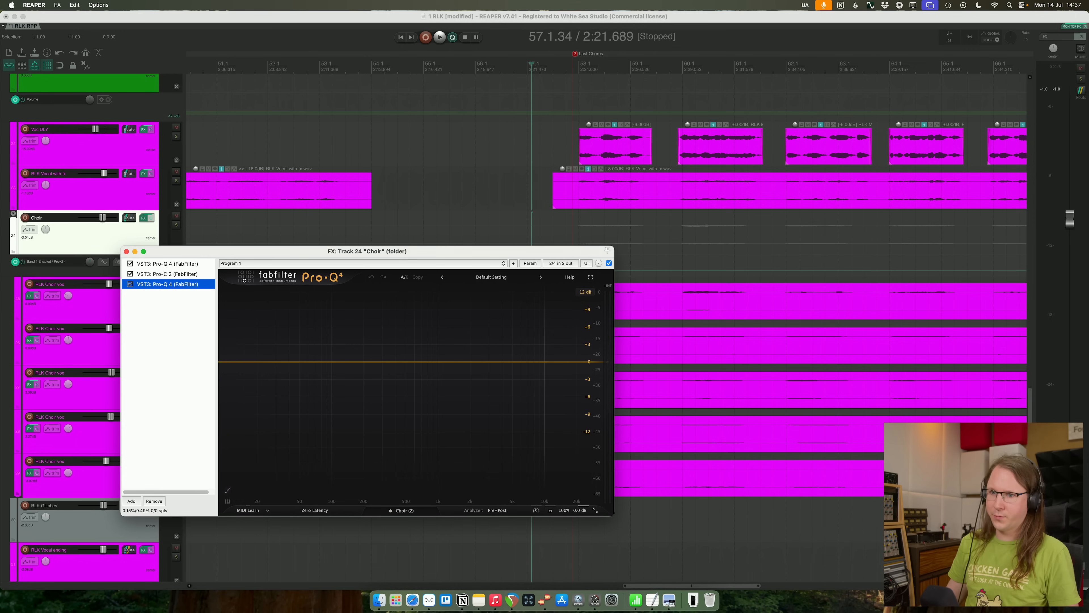
pyautogui.rightClick(156, 284)
pyautogui.click(179, 259)
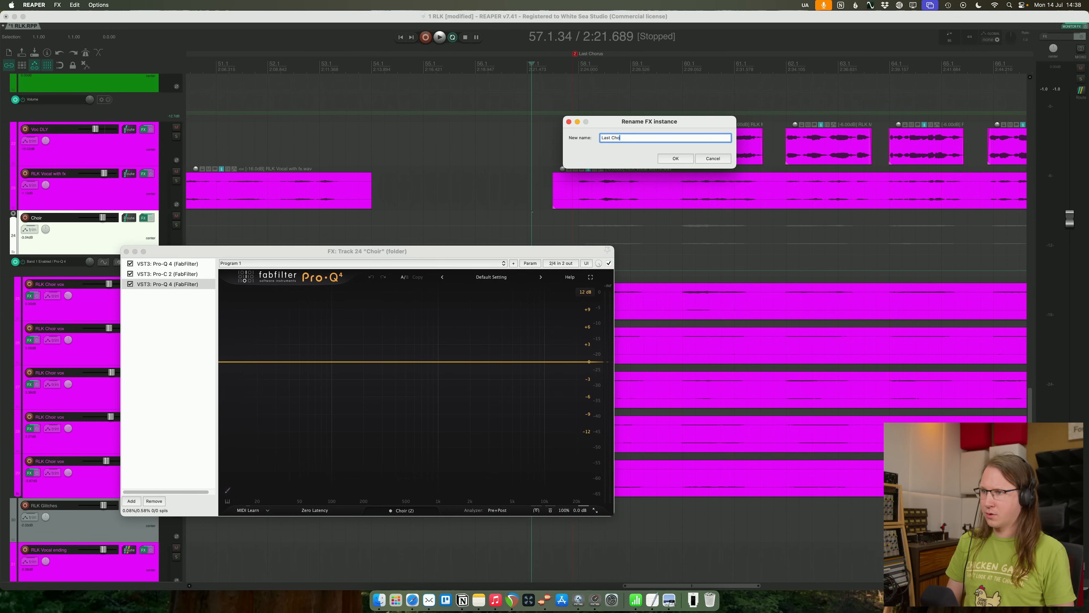
pyautogui.write('Last Chorus Air')
pyautogui.press('Return')
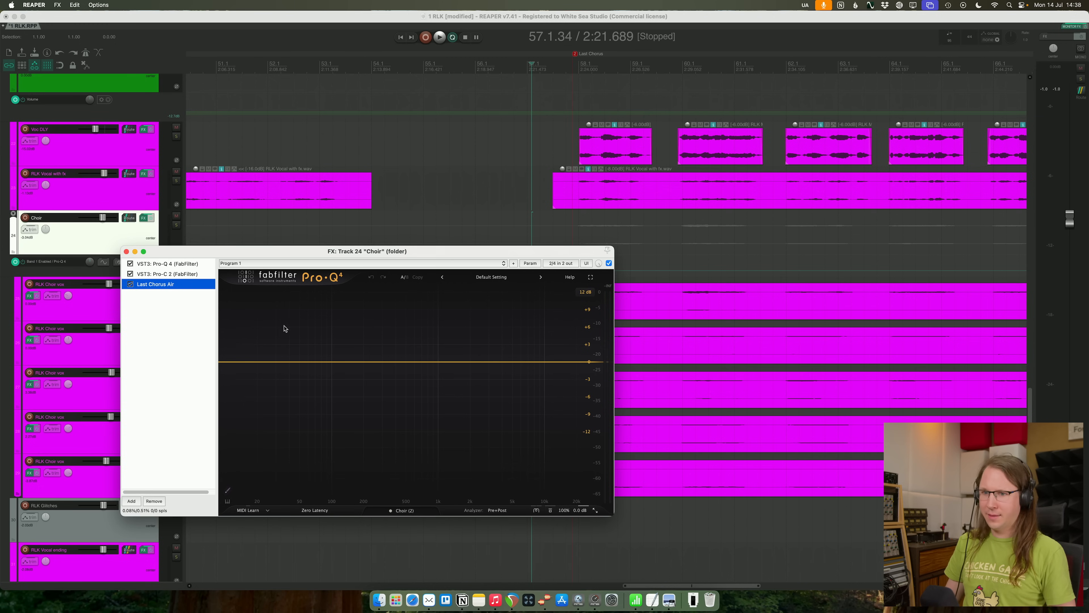
# - Give Last Chorus Air a side-only high shelf of about +7.4 dB near 1.2 kHz, comparing it bypassed with the choir soloed
pyautogui.click(471, 362)
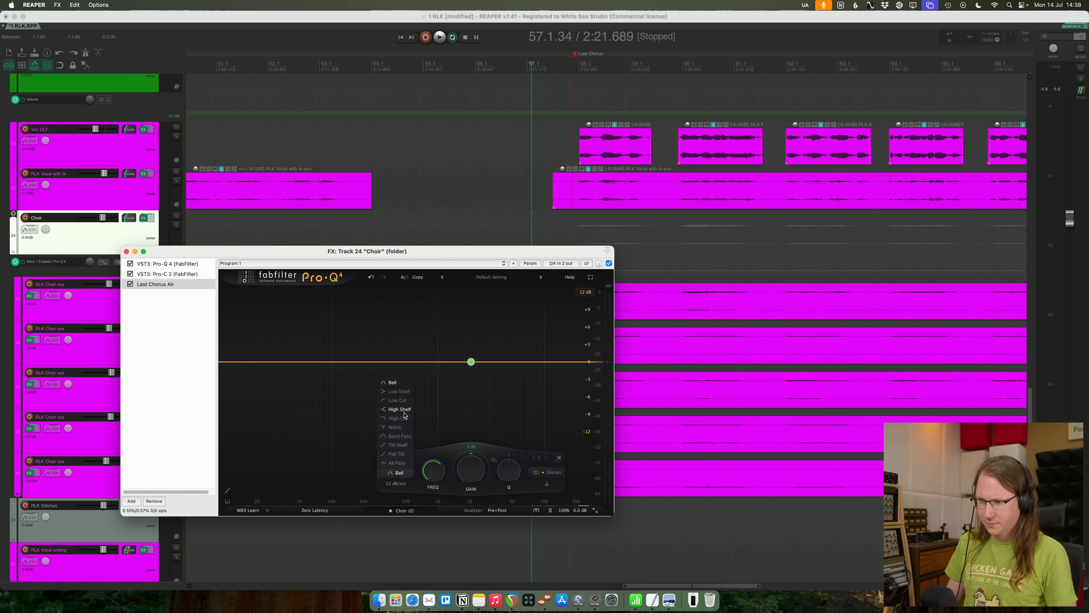
pyautogui.moveTo(455, 466)
pyautogui.mouseDown()
pyautogui.moveTo(458, 451)
pyautogui.moveTo(466, 470)
pyautogui.mouseUp()
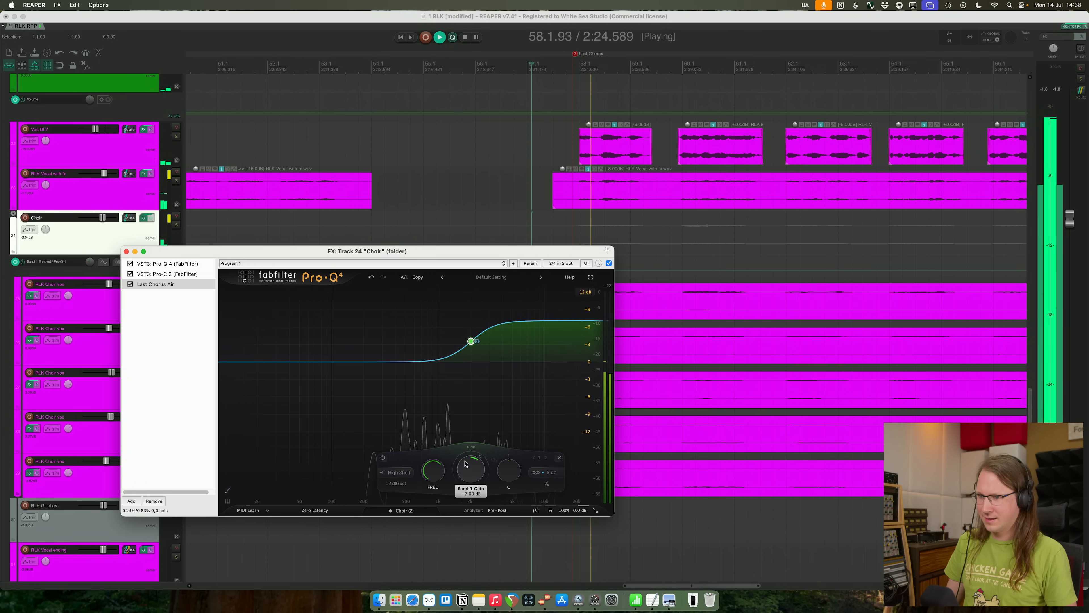
pyautogui.click(176, 225)
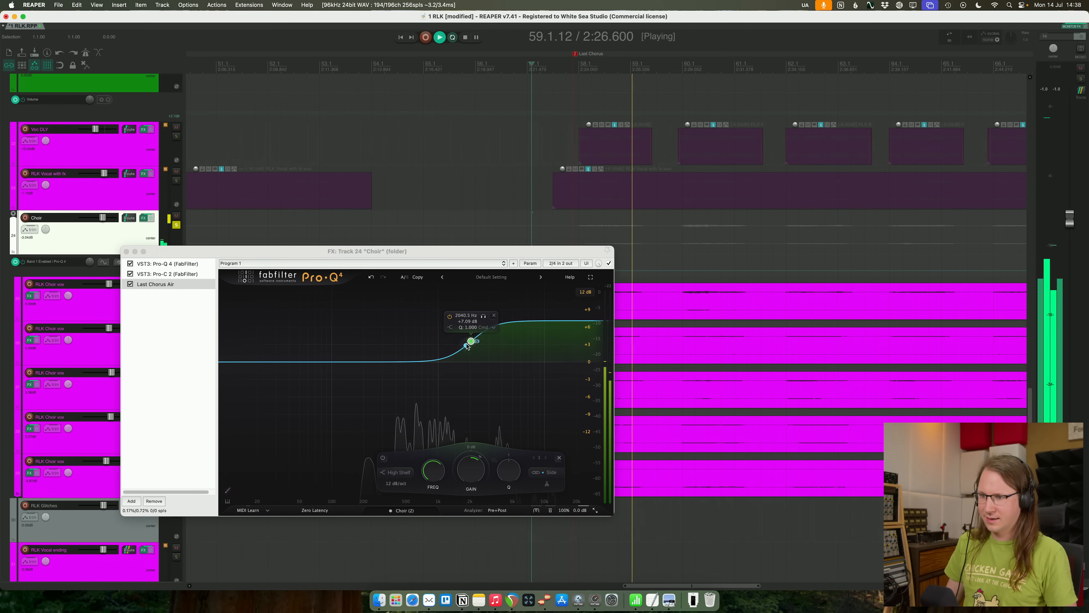
pyautogui.moveTo(471, 341); pyautogui.dragTo(446, 340)
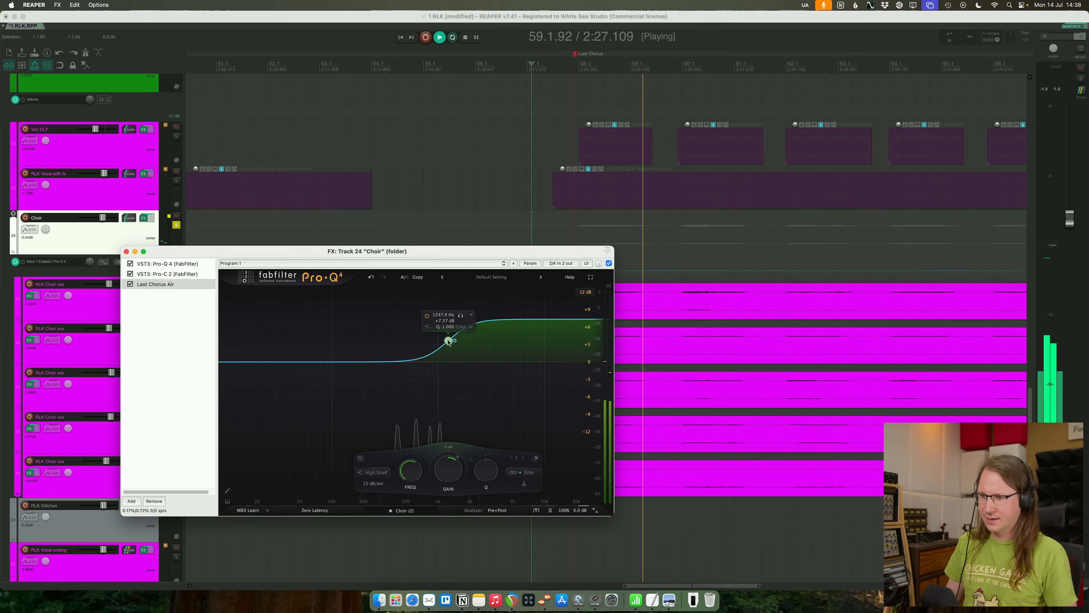
pyautogui.click(357, 458)
pyautogui.click(357, 458)
# - Add a stereo bell cut of nearly 6 dB around 550 Hz to Last Chorus Air
pyautogui.moveTo(408, 362); pyautogui.dragTo(411, 391)
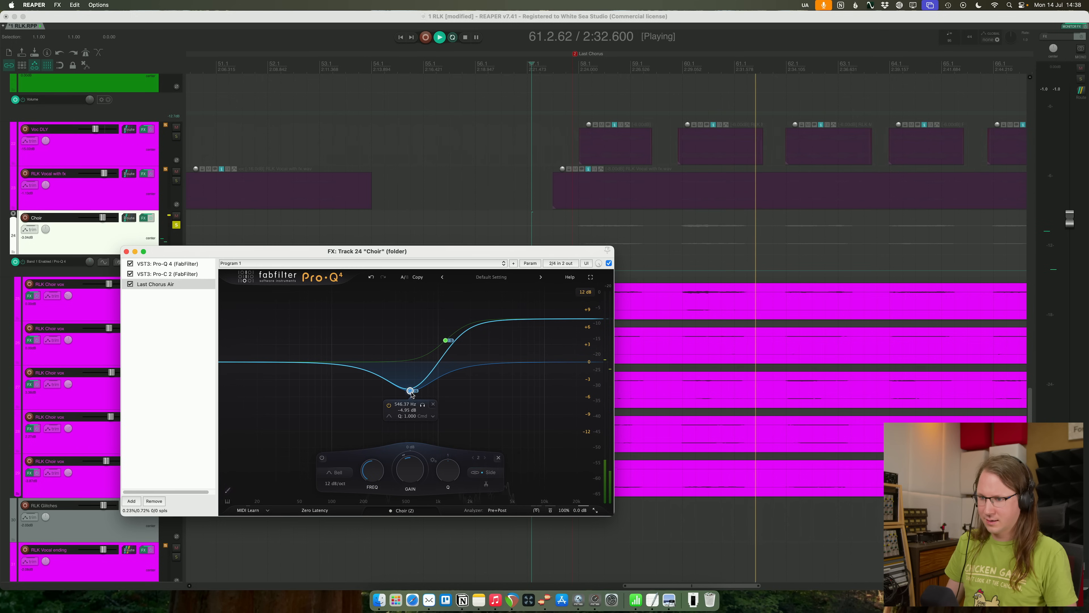
pyautogui.click(484, 473)
pyautogui.click(487, 444)
pyautogui.moveTo(409, 391); pyautogui.dragTo(408, 395)
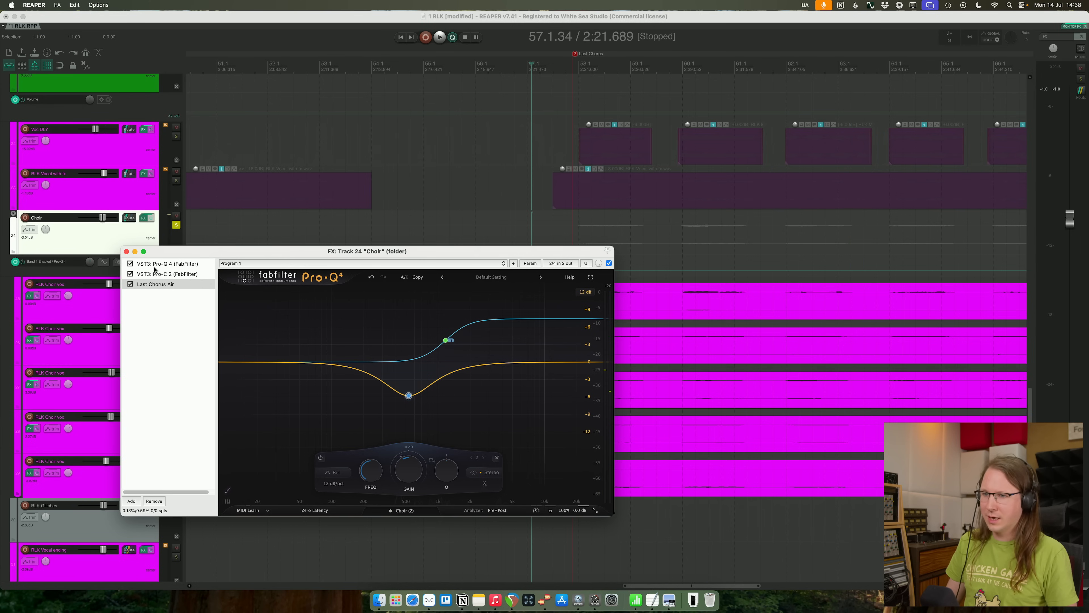
# - Show the Bypass envelope of Last Chorus Air and automate it so the EQ is bypassed until just before the last chorus
pyautogui.rightClick(139, 285)
pyautogui.click(83, 241)
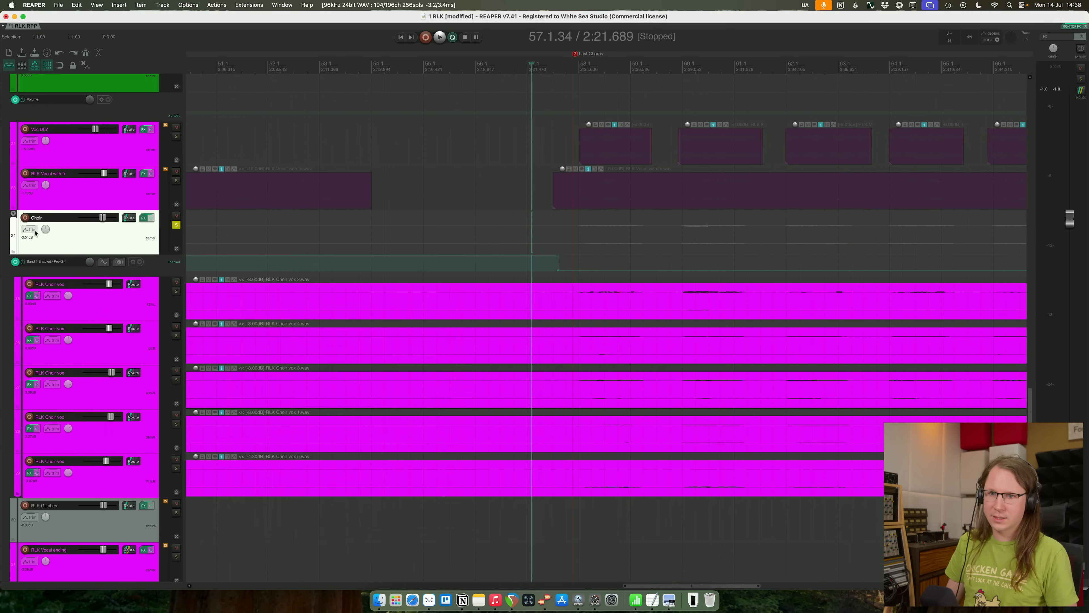
pyautogui.click(34, 232)
pyautogui.click(195, 168)
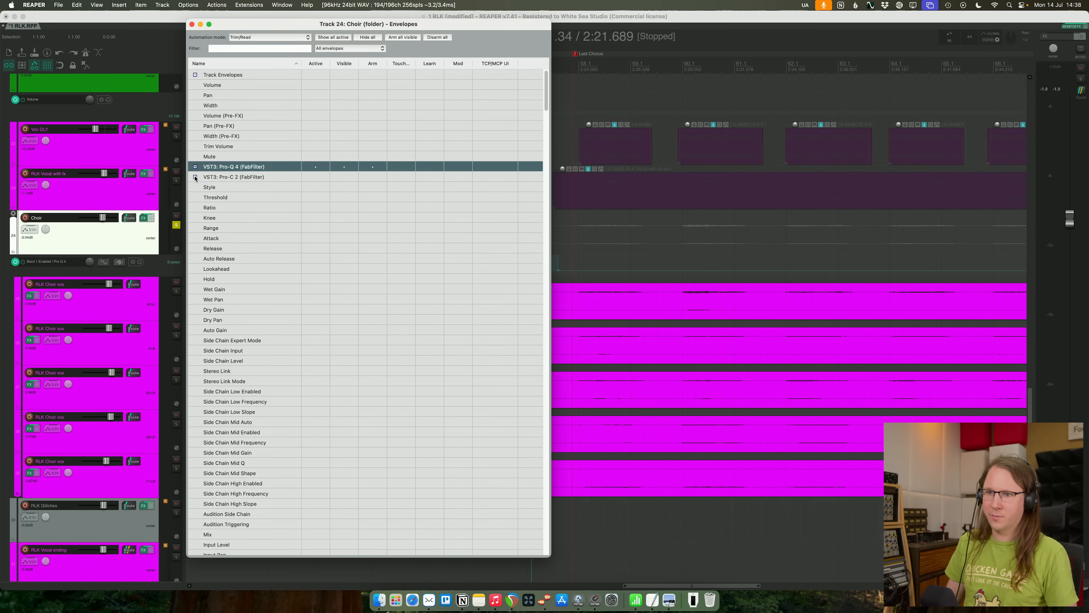
pyautogui.click(195, 178)
pyautogui.scroll(-20, 282, 302)
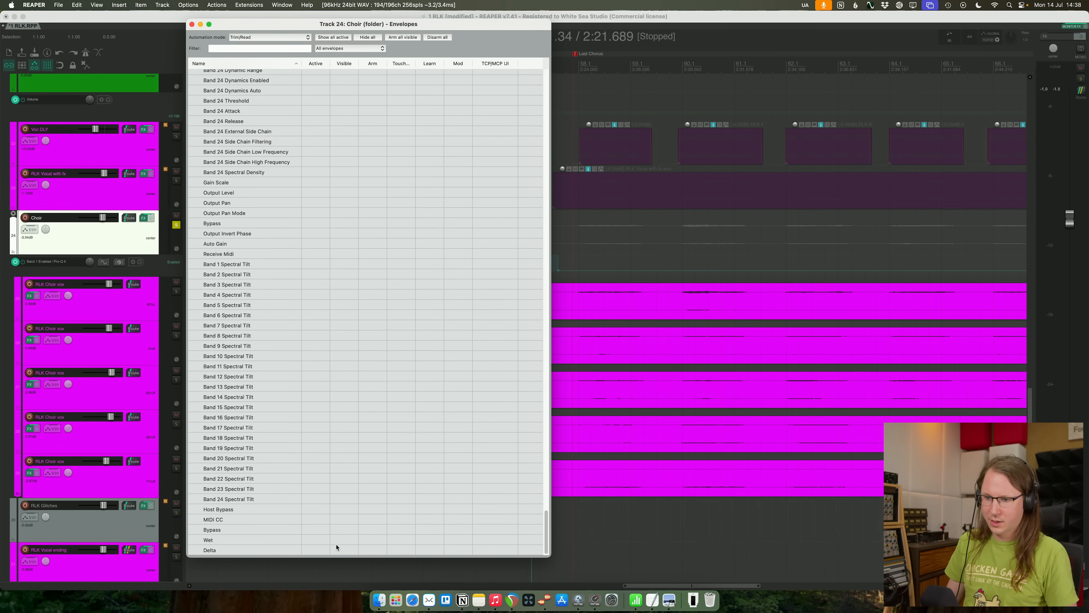
pyautogui.click(316, 531)
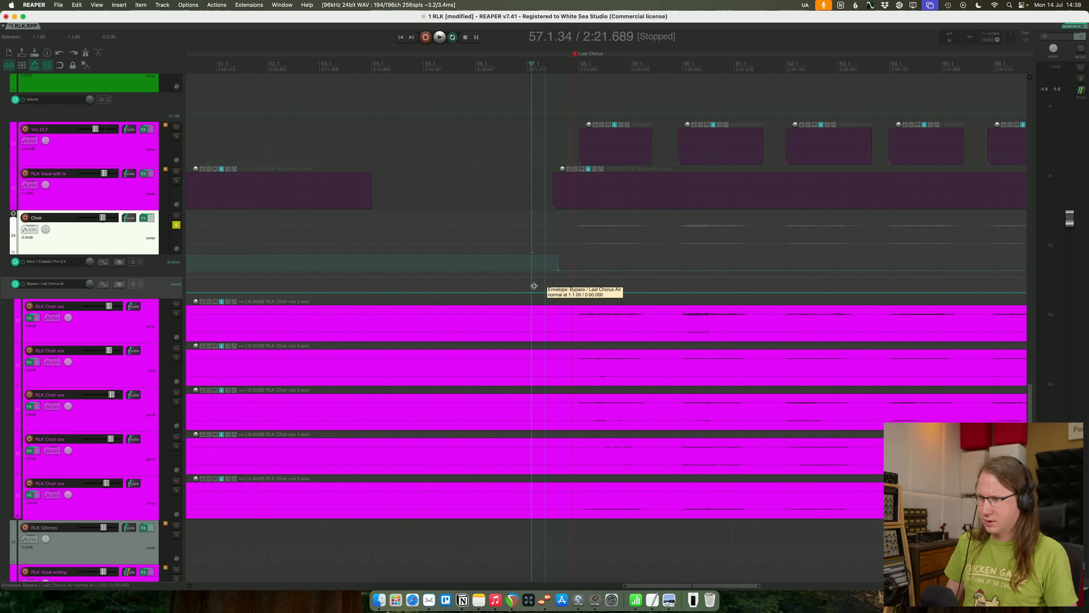
pyautogui.moveTo(534, 286); pyautogui.dragTo(534, 280)
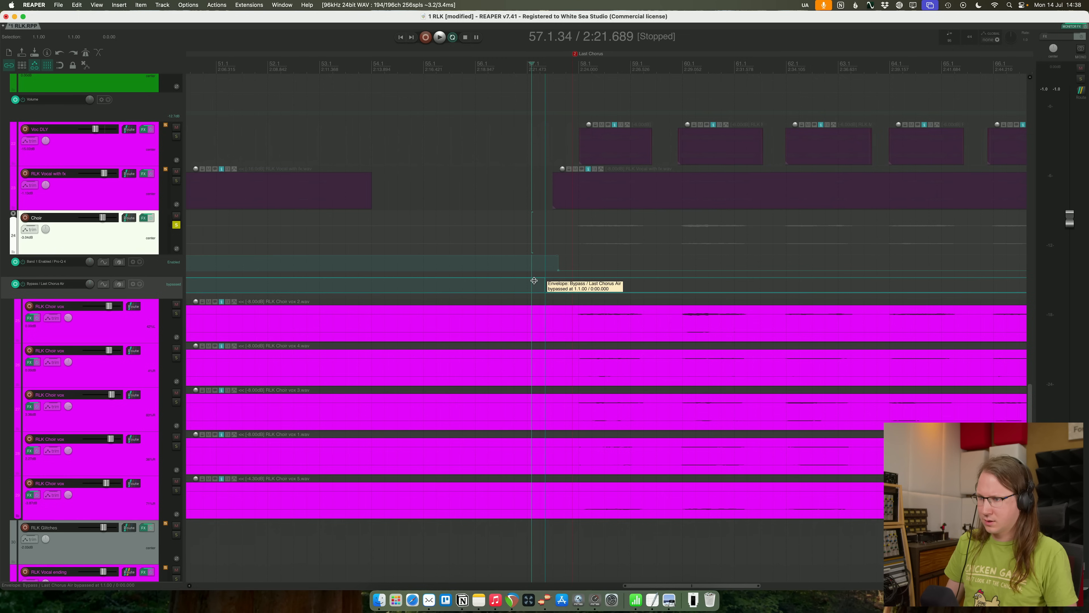
# - Unsolo the choir, play into the last chorus with the full mix and put away the Choir effects window
pyautogui.press('space')
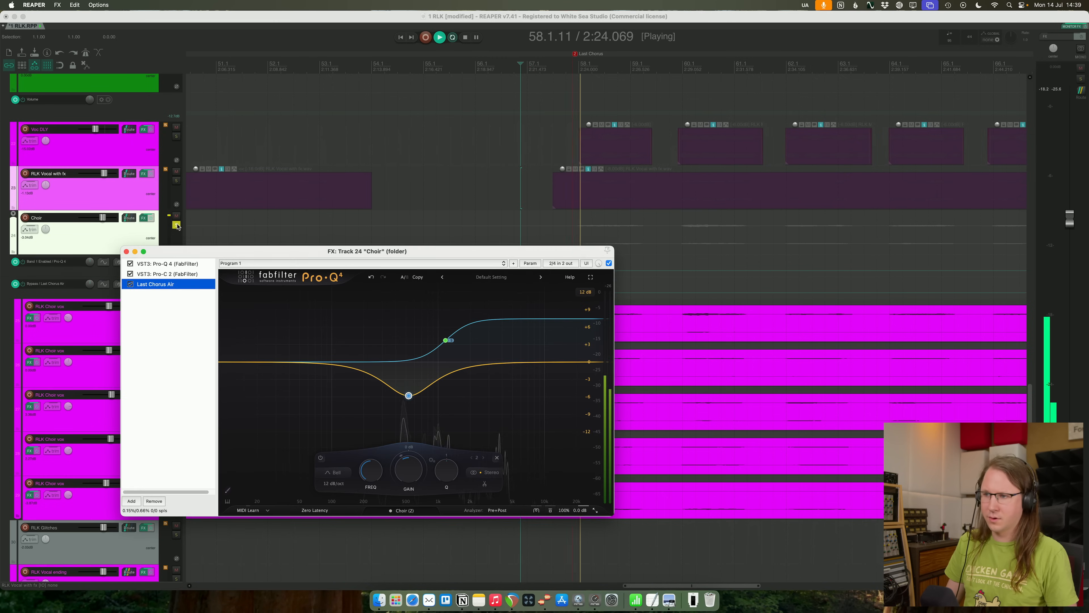
pyautogui.click(176, 225)
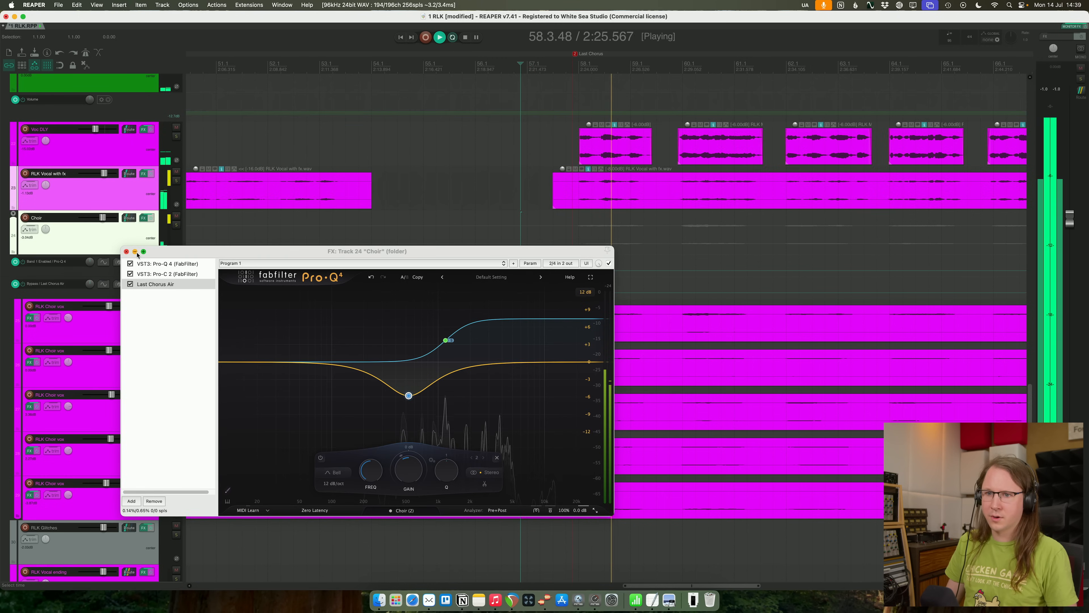
pyautogui.click(134, 252)
# - Show the Choir track's volume envelope and raise its level slightly from the start of the last chorus onward
pyautogui.scroll(-5, 793, 237)
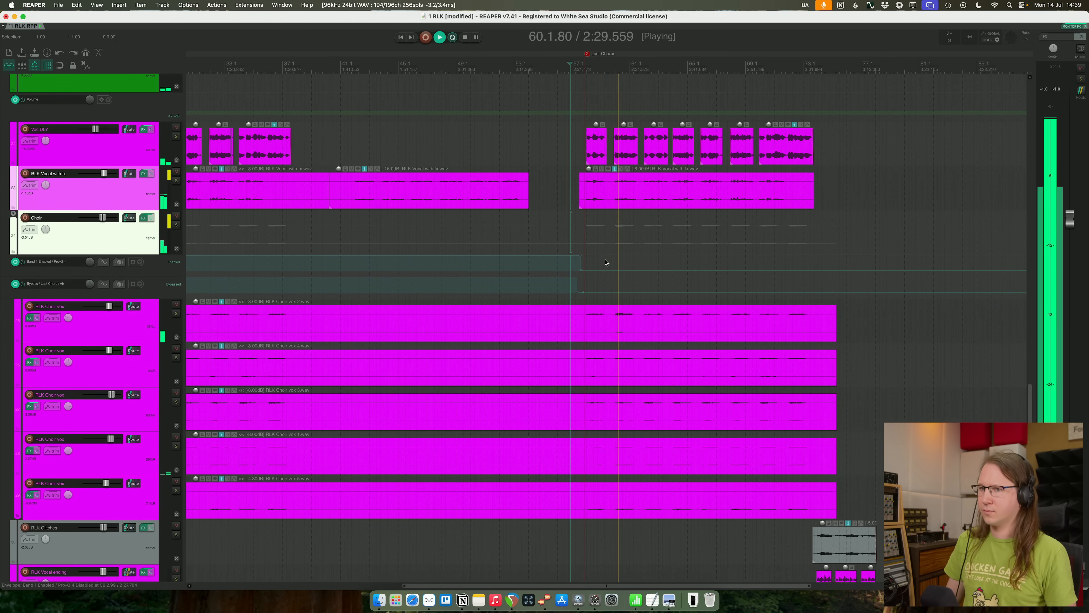
pyautogui.click(139, 235)
pyautogui.press('v')
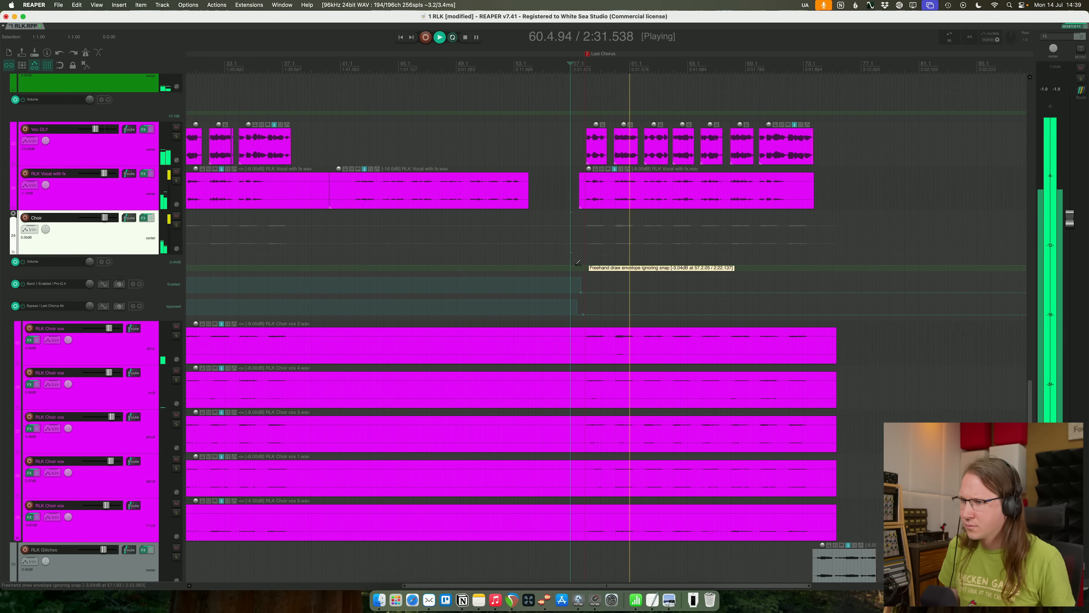
pyautogui.keyDown('shift'); pyautogui.click(565, 265); pyautogui.keyUp('shift')
pyautogui.keyDown('shift'); pyautogui.click(582, 265); pyautogui.keyUp('shift')
pyautogui.moveTo(595, 265); pyautogui.dragTo(597, 257)
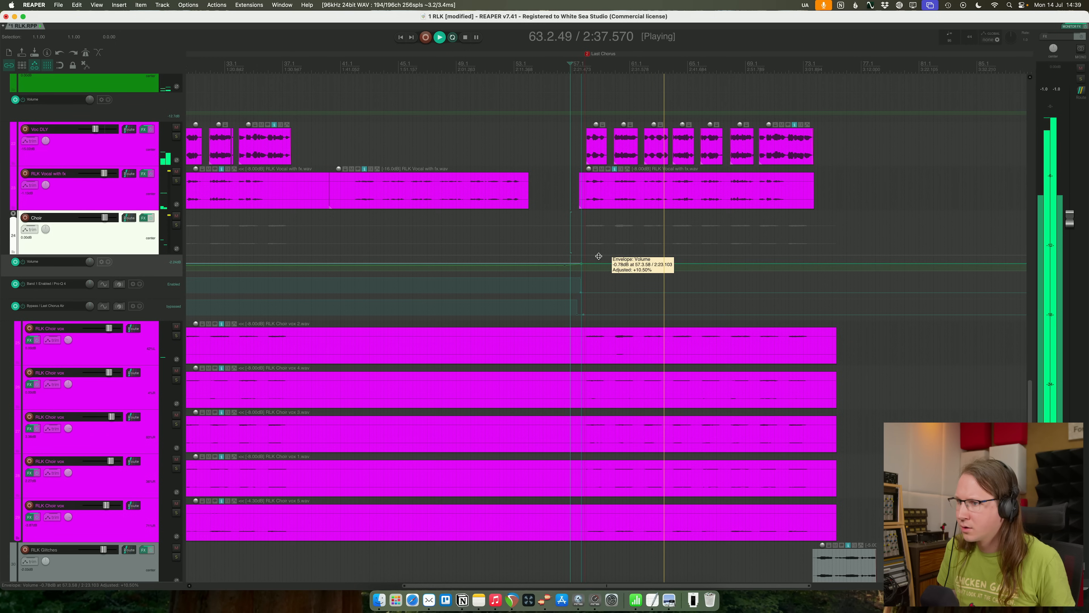
pyautogui.moveTo(599, 255); pyautogui.dragTo(600, 255)
# - Check the last-chorus note in Preview, and add Pro-Q 4 to the last-chorus RLK Drumkit live item with a roughly 4 dB bell boost near 87 Hz
pyautogui.press('super+Tab')
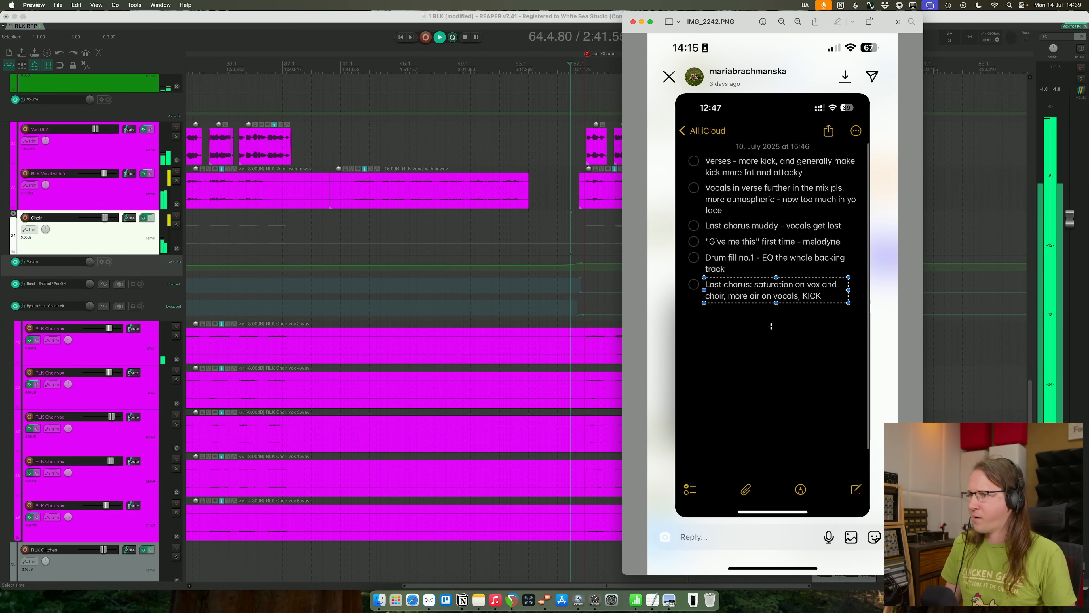
pyautogui.scroll(15, 729, 303)
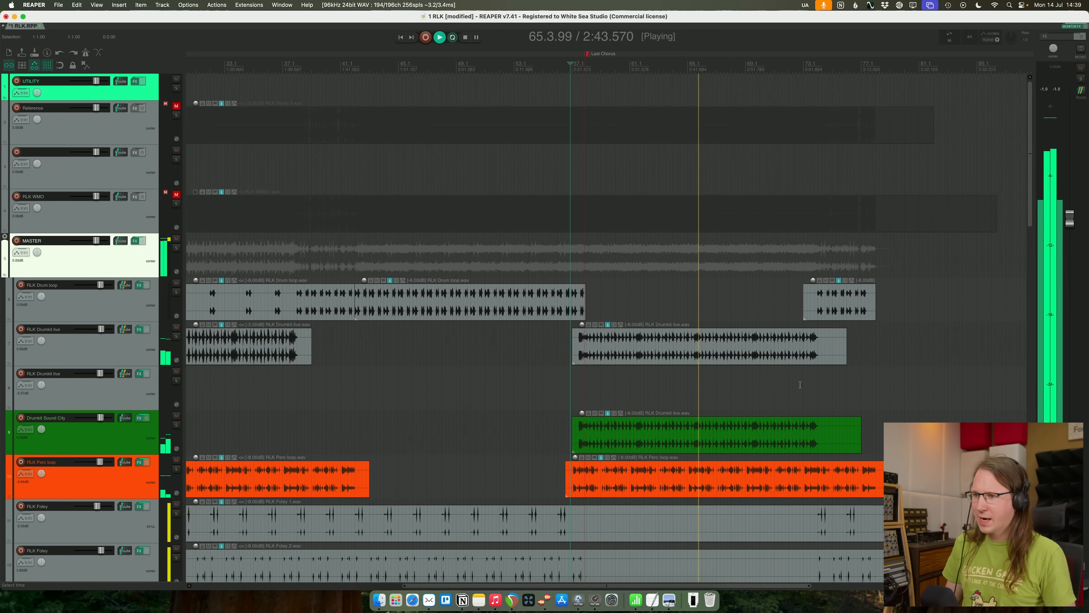
pyautogui.click(583, 326)
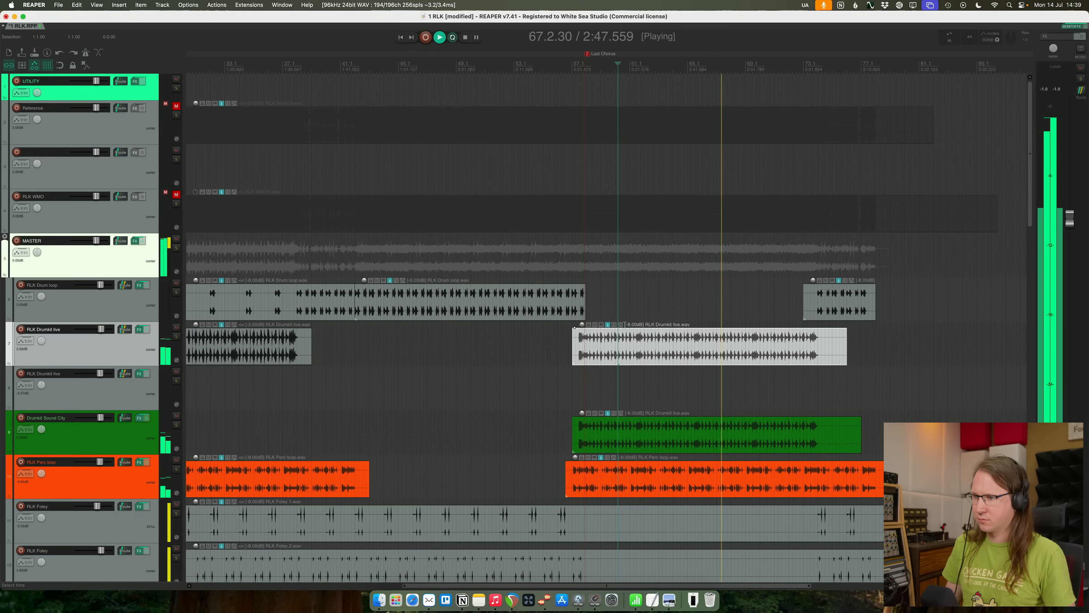
pyautogui.click(615, 324)
pyautogui.press('Down')
pyautogui.press('Down')
pyautogui.press('Return')
pyautogui.moveTo(244, 143); pyautogui.dragTo(219, 121)
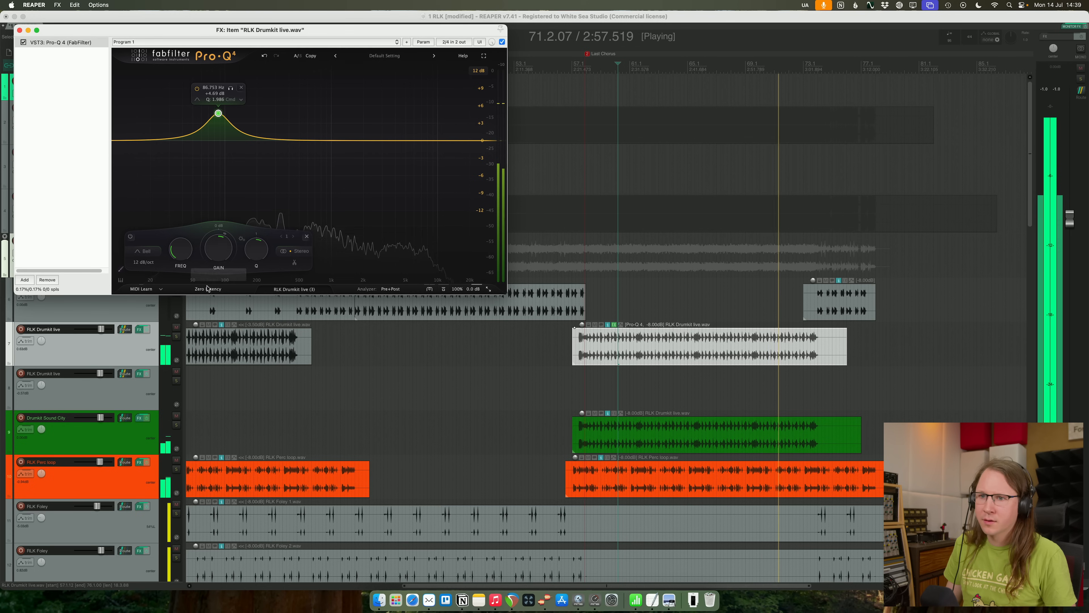
pyautogui.moveTo(218, 247); pyautogui.dragTo(218, 253)
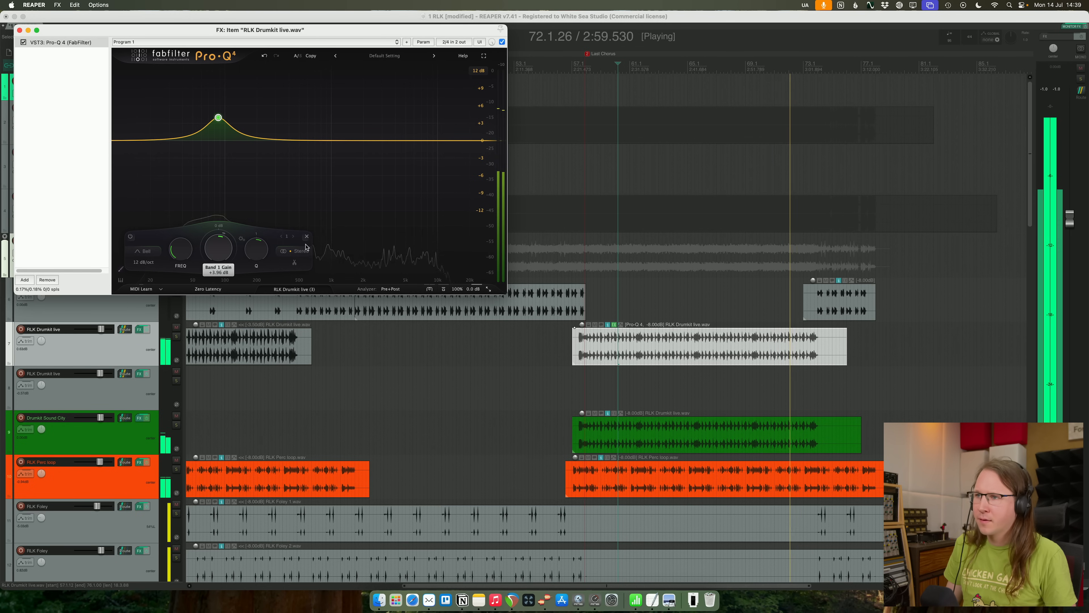
# - Close the drumkit item's effects window and compare the last chorus with the RLK WMO and Reference tracks by soloing each in turn
pyautogui.click(552, 171)
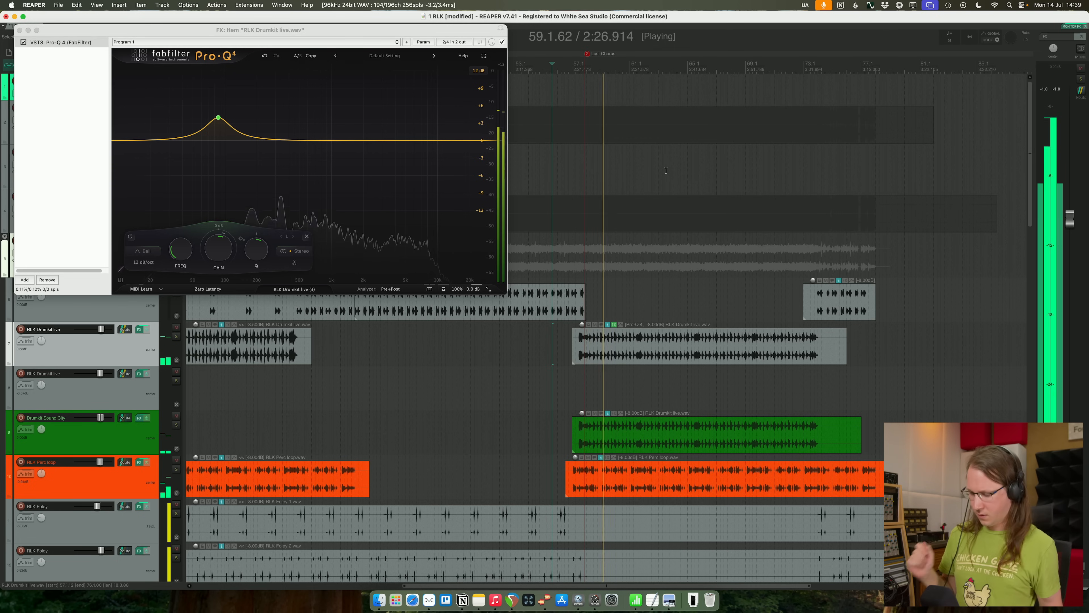
pyautogui.click(19, 30)
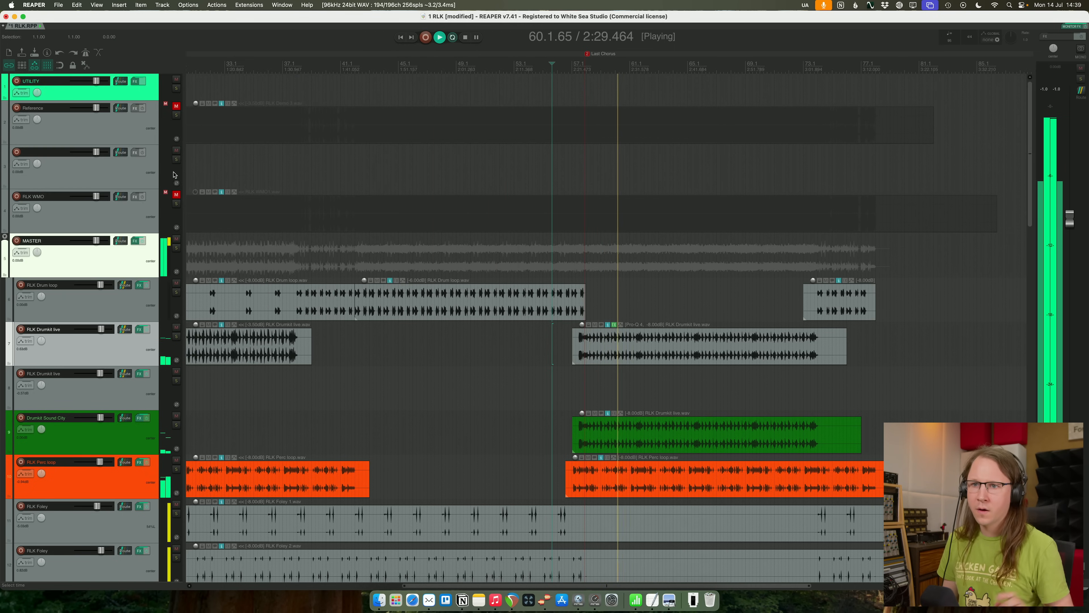
pyautogui.click(176, 204)
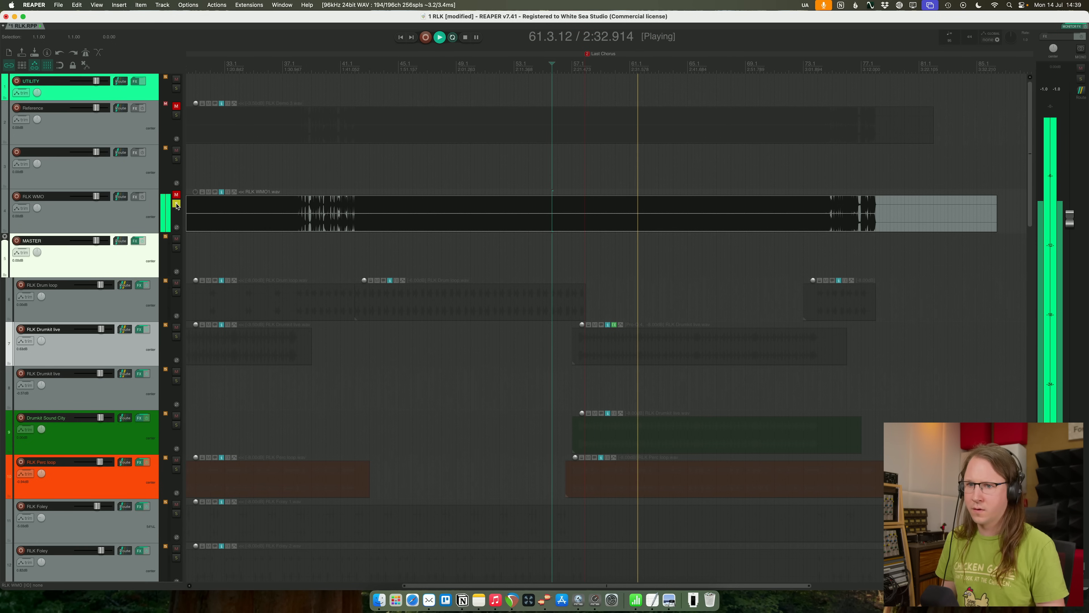
pyautogui.click(177, 204)
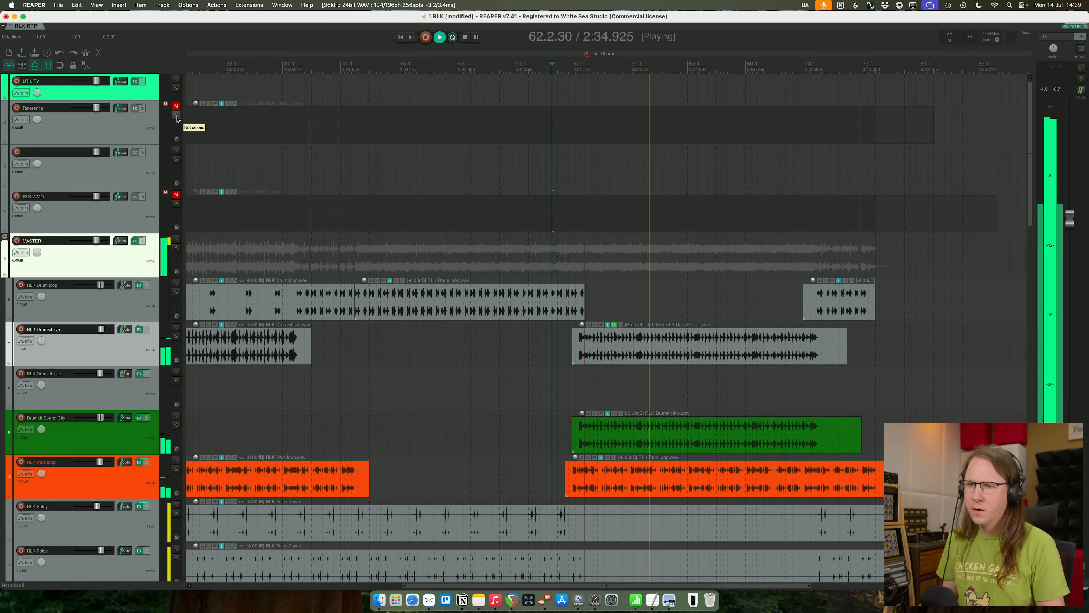
pyautogui.click(176, 116)
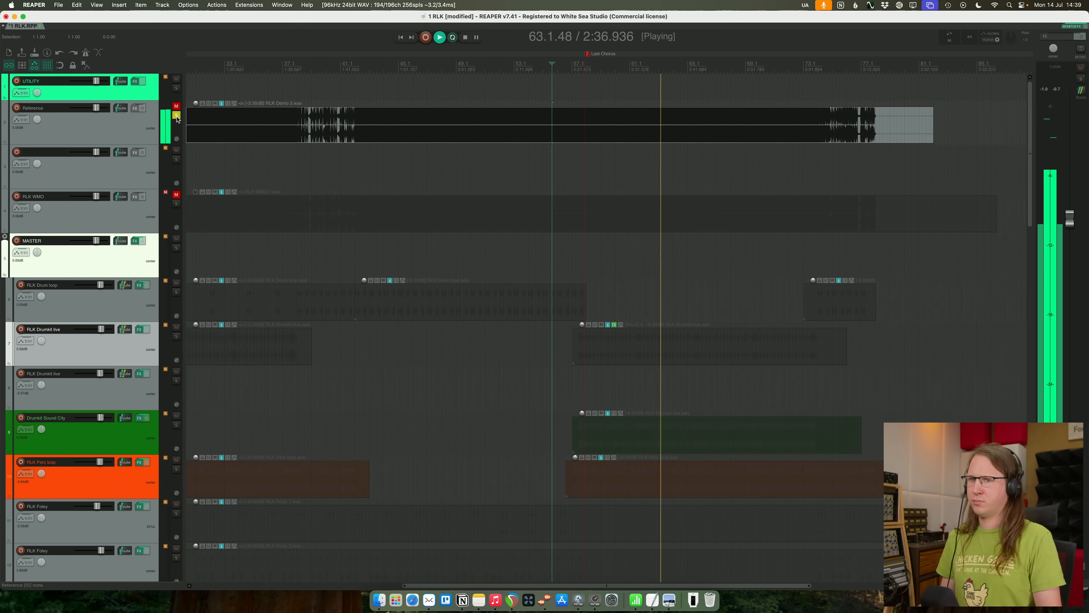
pyautogui.click(176, 116)
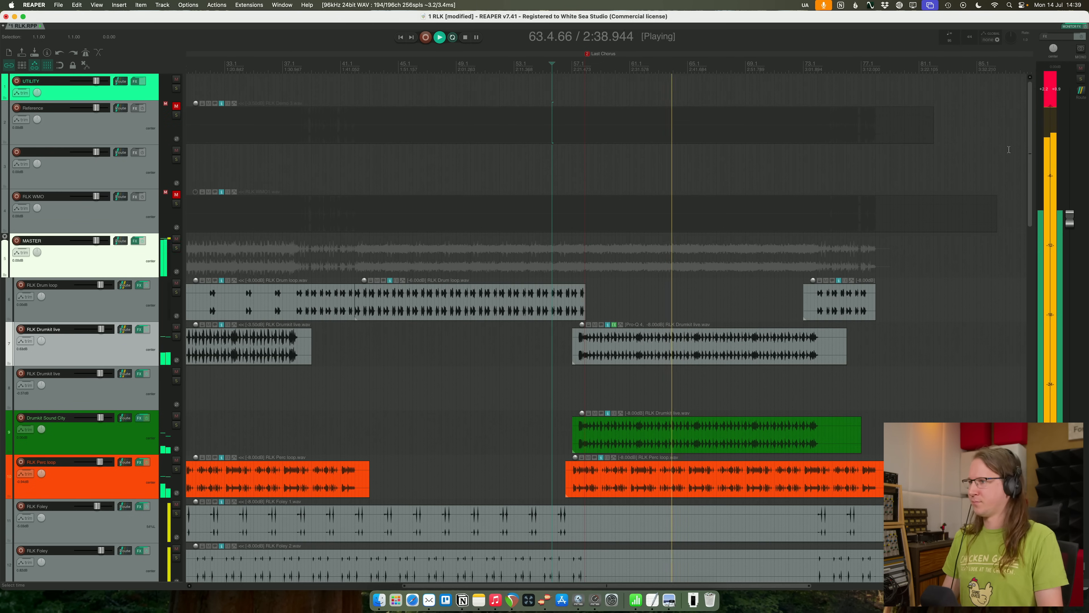
# - Recheck the last-chorus feedback note in Preview while the mix keeps playing, and return to REAPER
pyautogui.scroll(-10, 953, 372)
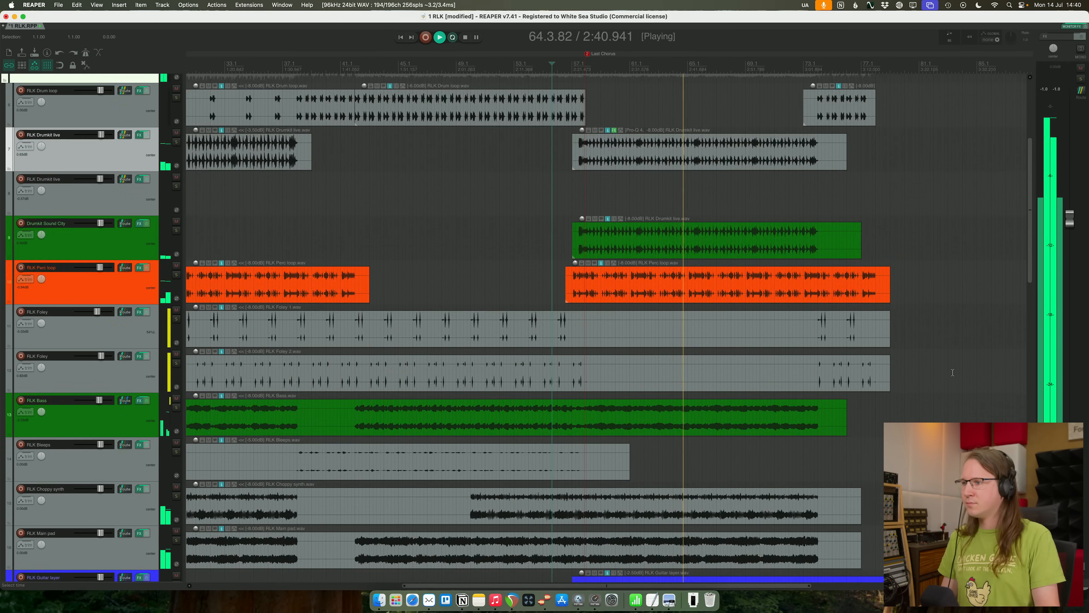
pyautogui.scroll(-15, 952, 374)
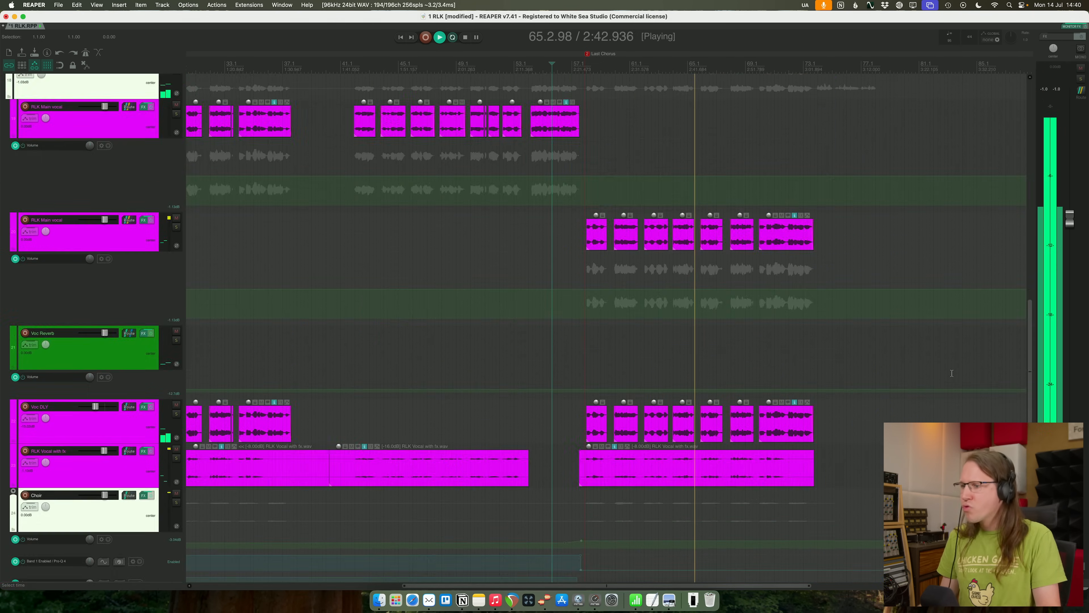
pyautogui.press('super+Tab')
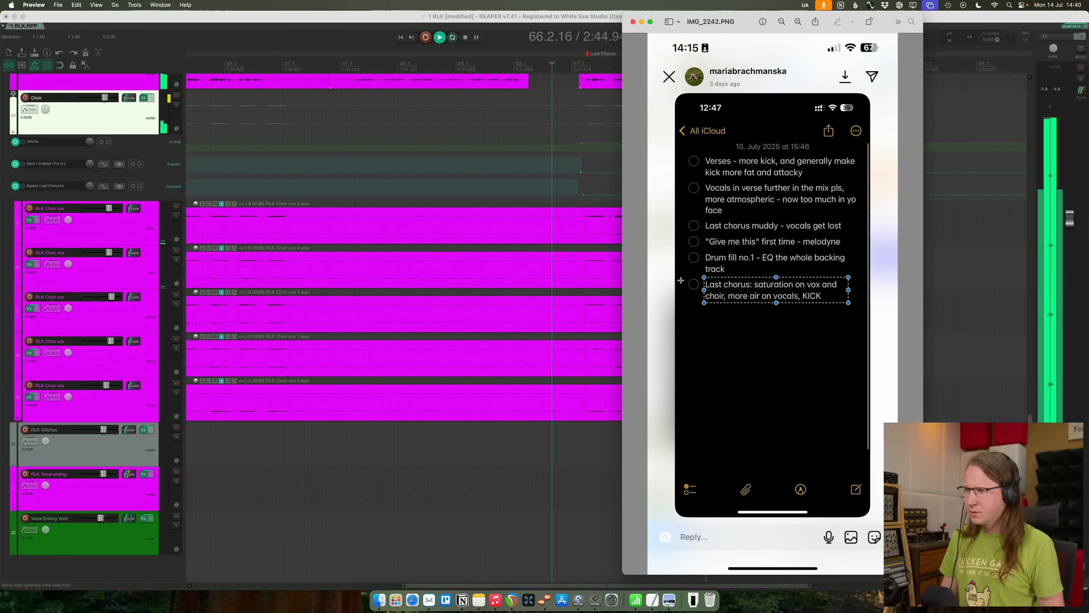
pyautogui.press('super+Tab')
pyautogui.press('super+Tab')
pyautogui.press('super+Tab')
# - Listen to the rest of the last chorus and the ending while reviewing the tracks from the drums down to the vocal ending
pyautogui.scroll(15, 779, 383)
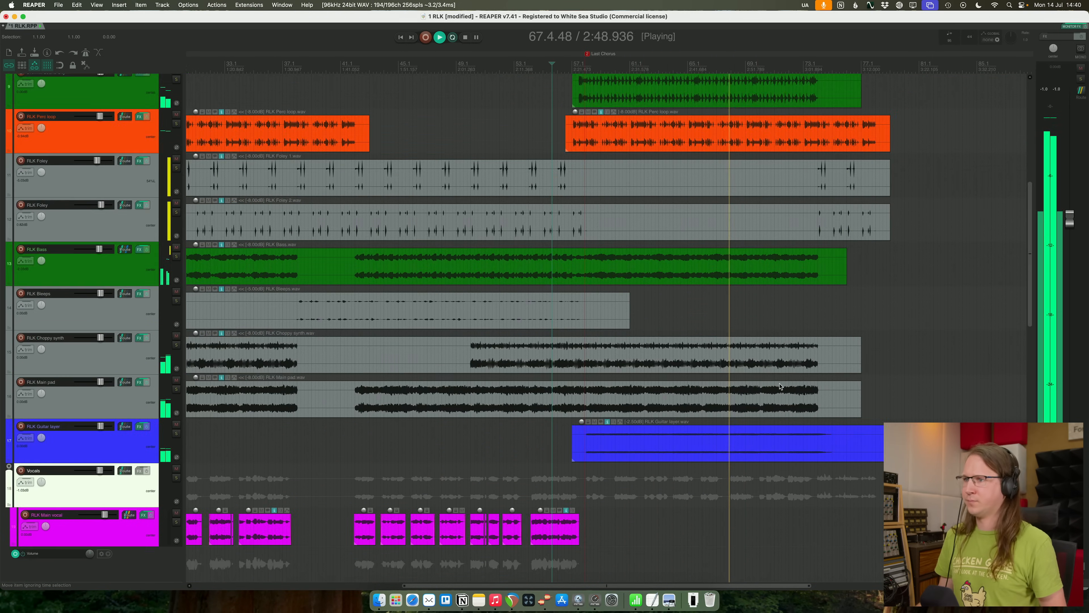
pyautogui.scroll(15, 780, 386)
pyautogui.scroll(-6, 768, 373)
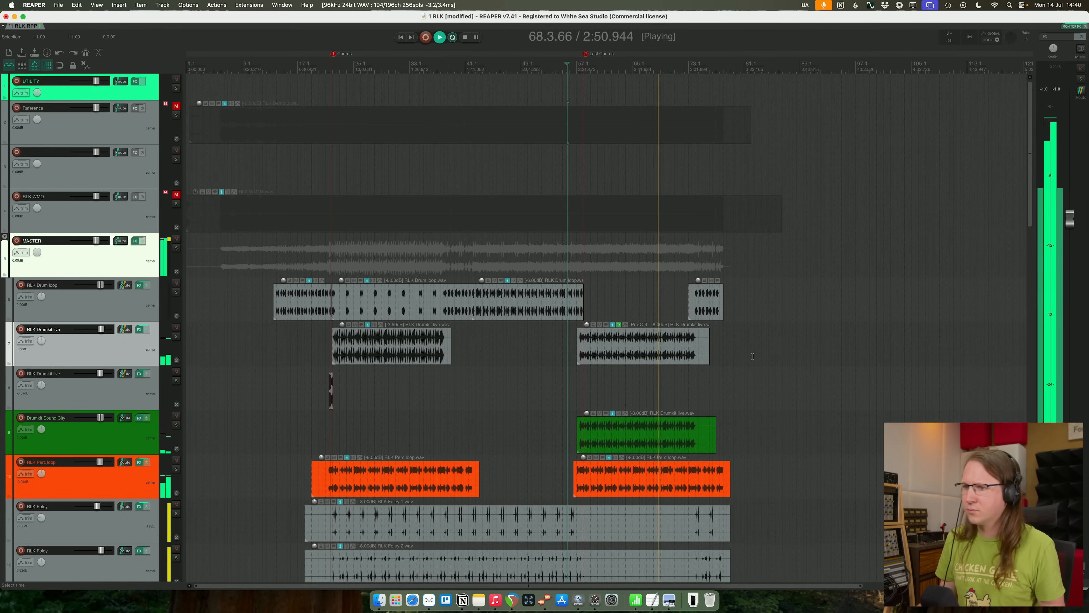
pyautogui.scroll(-10, 753, 356)
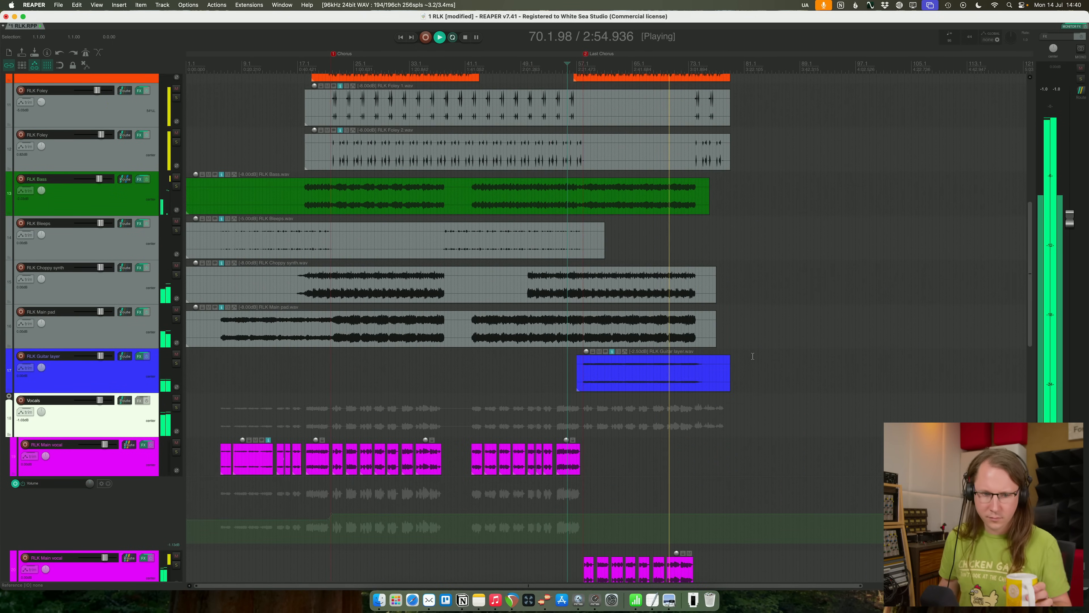
pyautogui.scroll(-8, 735, 313)
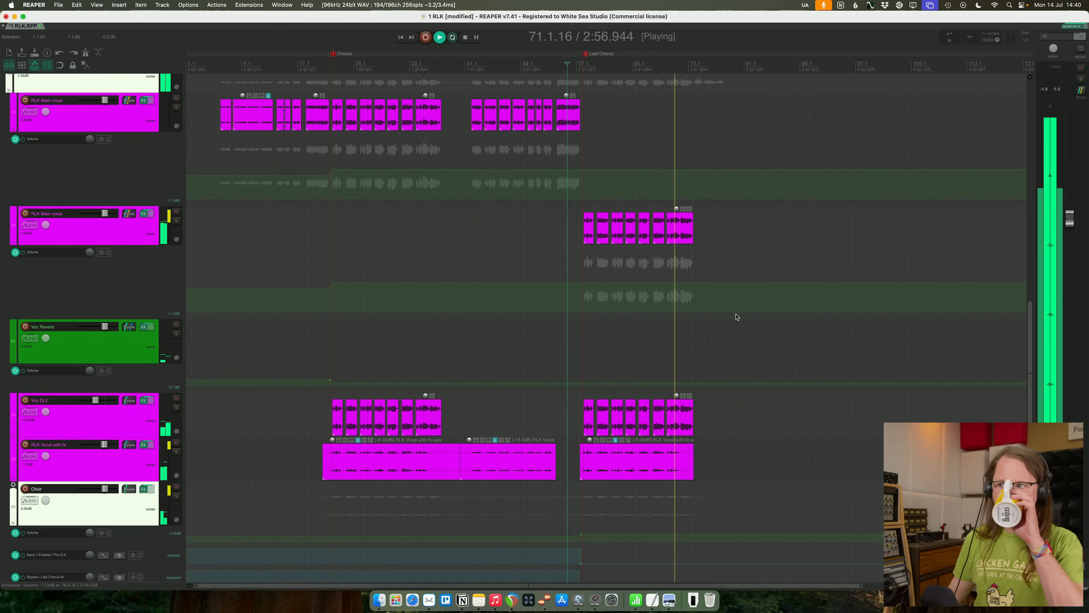
pyautogui.scroll(1, 737, 317)
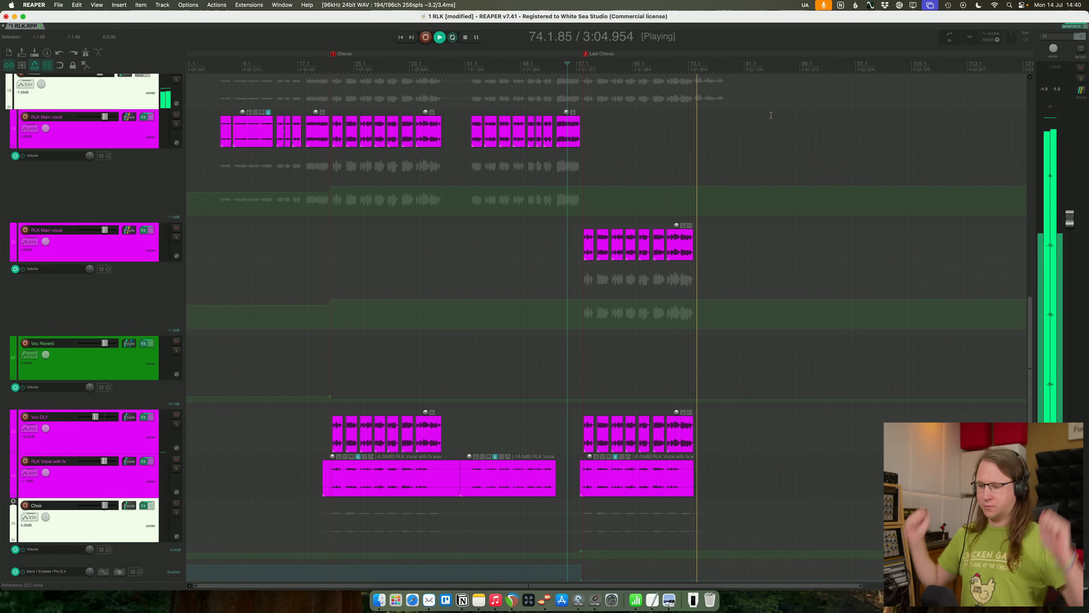
pyautogui.scroll(-10, 805, 195)
pyautogui.scroll(20, 793, 199)
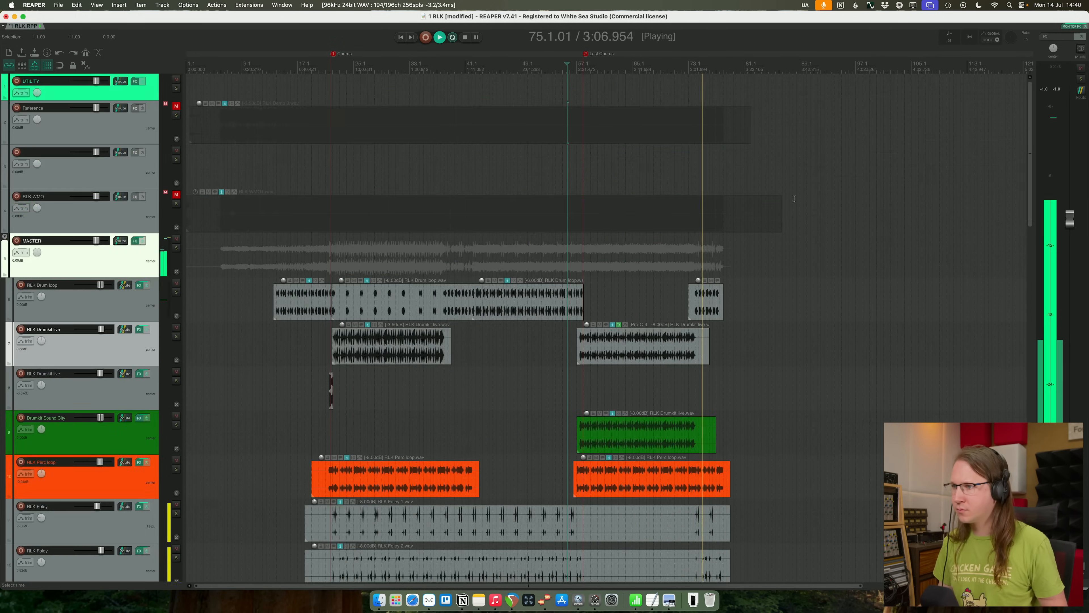
pyautogui.scroll(-20, 791, 207)
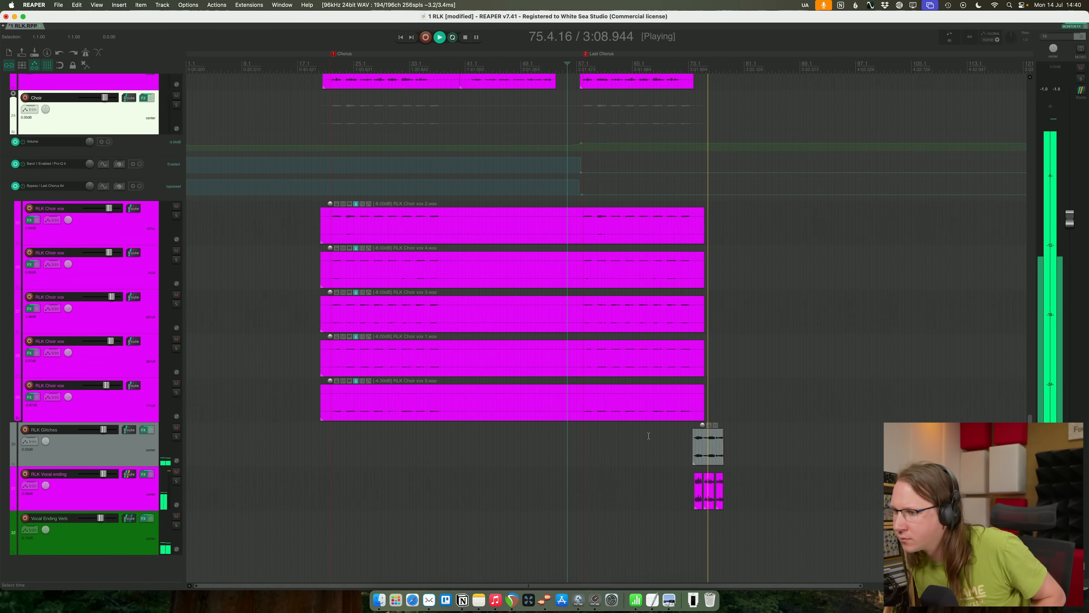
pyautogui.scroll(3, 729, 433)
pyautogui.scroll(-1, 733, 473)
# - Inspect the smartDeess in the first RLK Main vocal track's effects chain and close the effects window
pyautogui.scroll(-2, 733, 473)
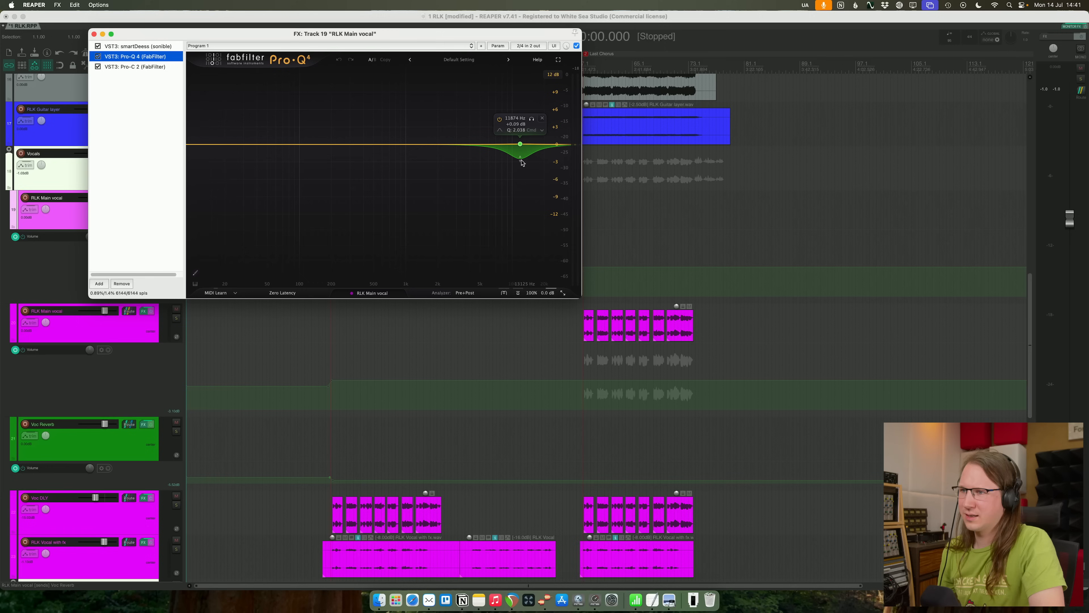
pyautogui.click(124, 47)
pyautogui.press('Escape')
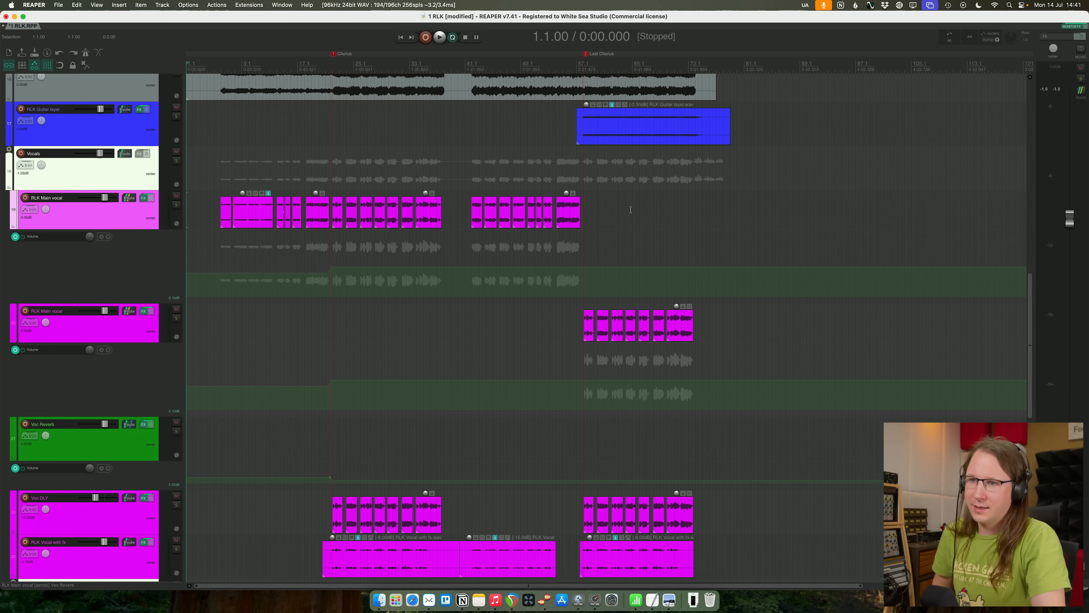
pyautogui.scroll(5, 5, 105)
pyautogui.moveTo(312, 302); pyautogui.dragTo(390, 314)
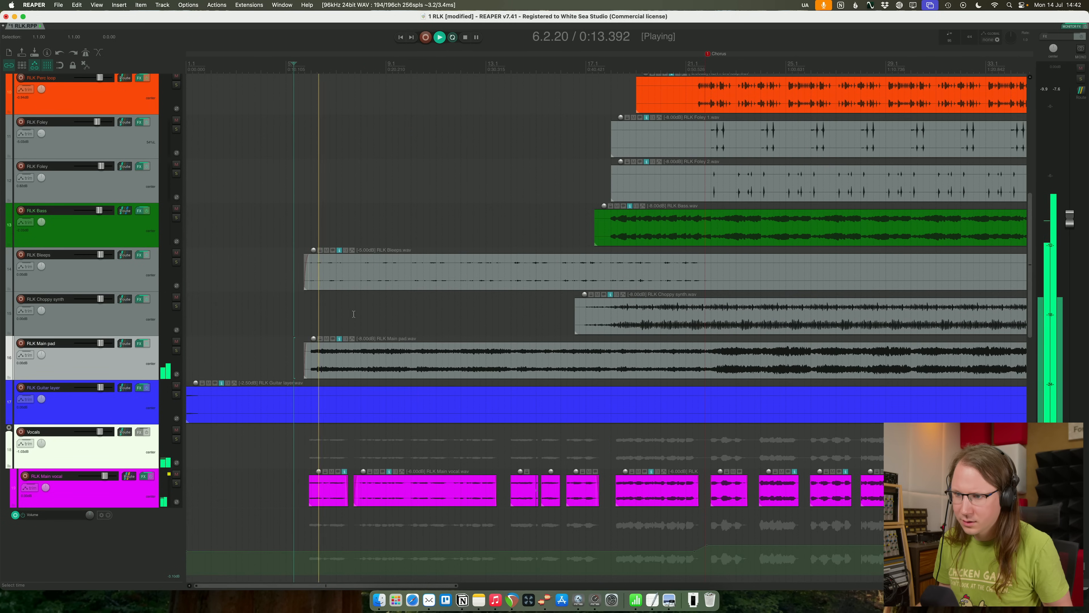
pyautogui.rightClick(369, 314)
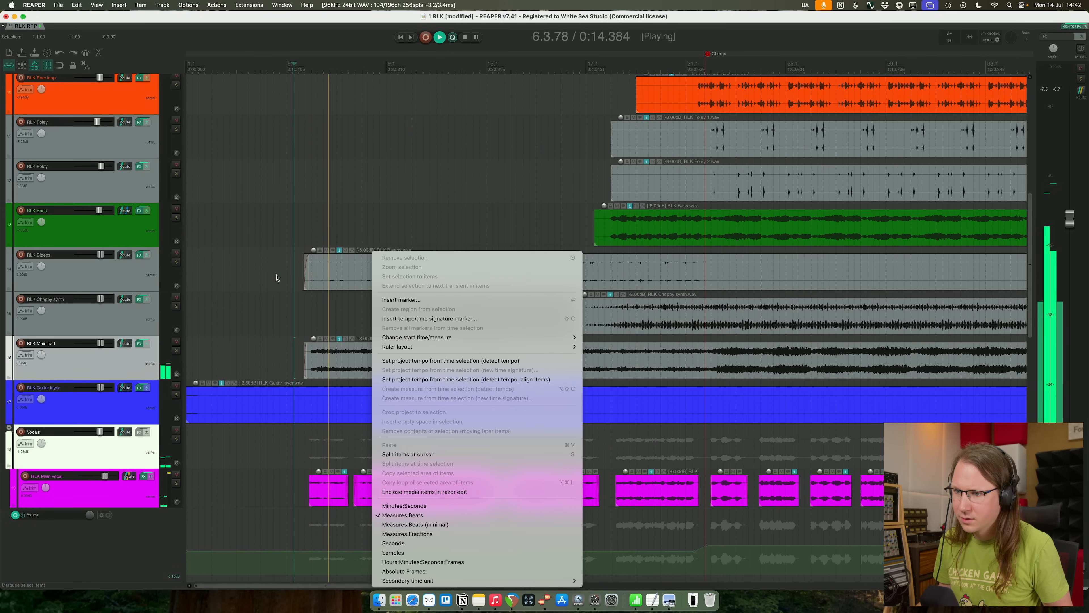
pyautogui.click(251, 300)
# - Trim the start of the first RLK Drum loop item so that it begins slightly later
pyautogui.scroll(10, 252, 300)
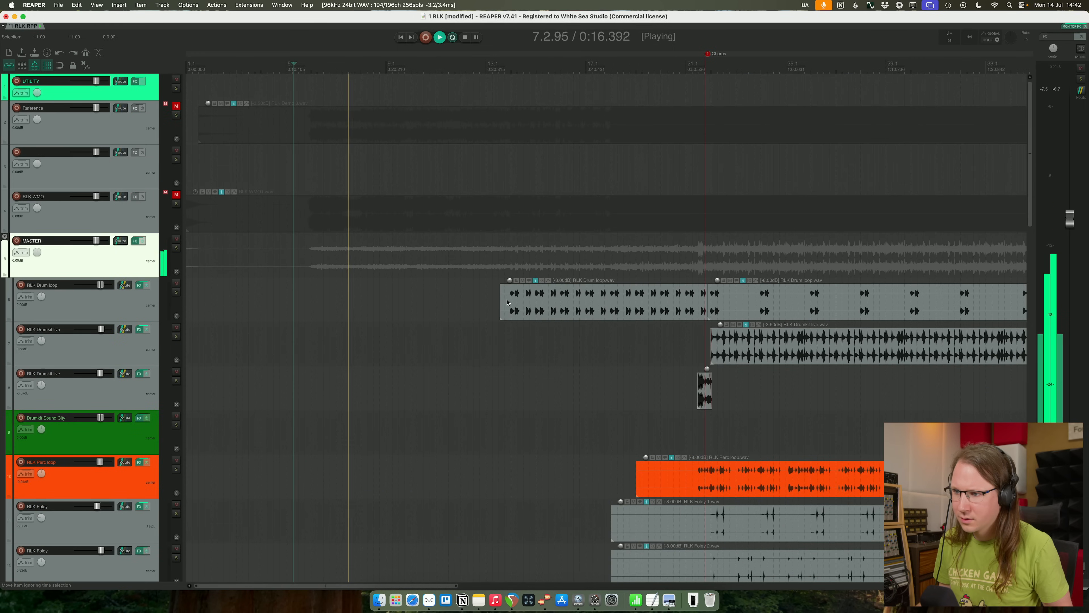
pyautogui.moveTo(501, 302); pyautogui.dragTo(505, 302)
# - Switch to Notes, create a new note titled "Questions", close the older kick attack note, and move the new one clear of the tracks
pyautogui.click(478, 599)
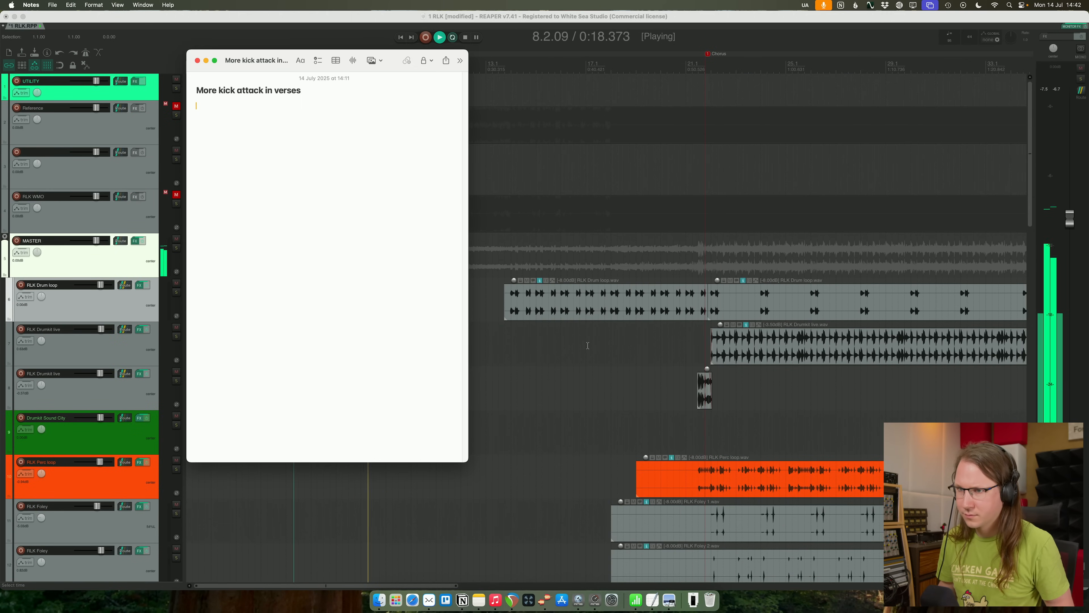
pyautogui.press('super+n')
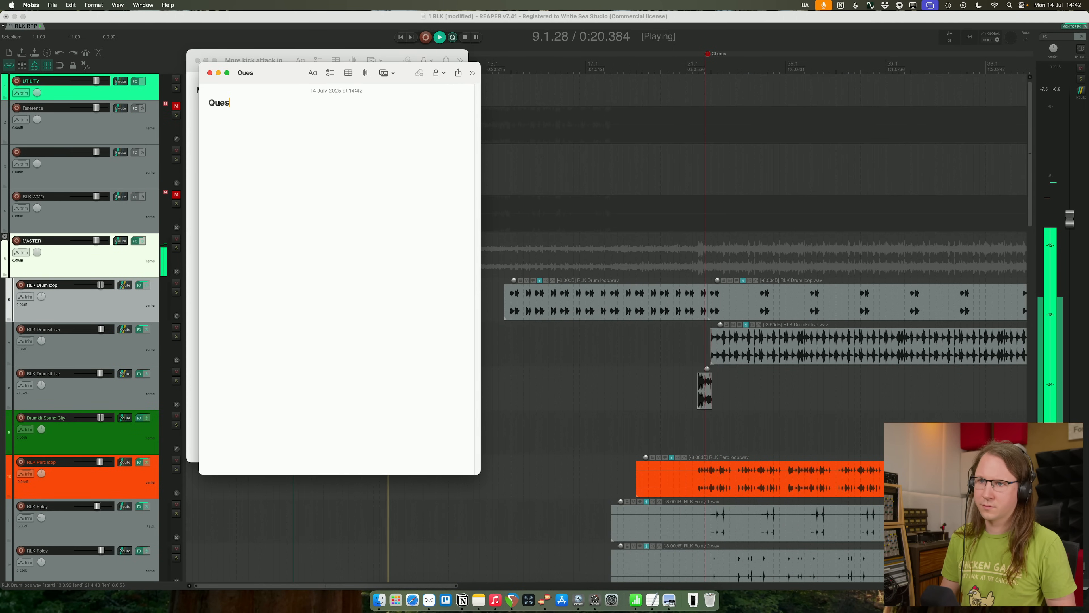
pyautogui.click(197, 61)
pyautogui.moveTo(251, 79); pyautogui.dragTo(812, 107)
# - Add the line "Intro?" and a line starting with "De-" to the Questions note, and return to REAPER
pyautogui.write('Intro?SSynth')
pyautogui.press('BackSpace')
pyautogui.press('BackSpace')
pyautogui.press('BackSpace')
pyautogui.press('BackSpace')
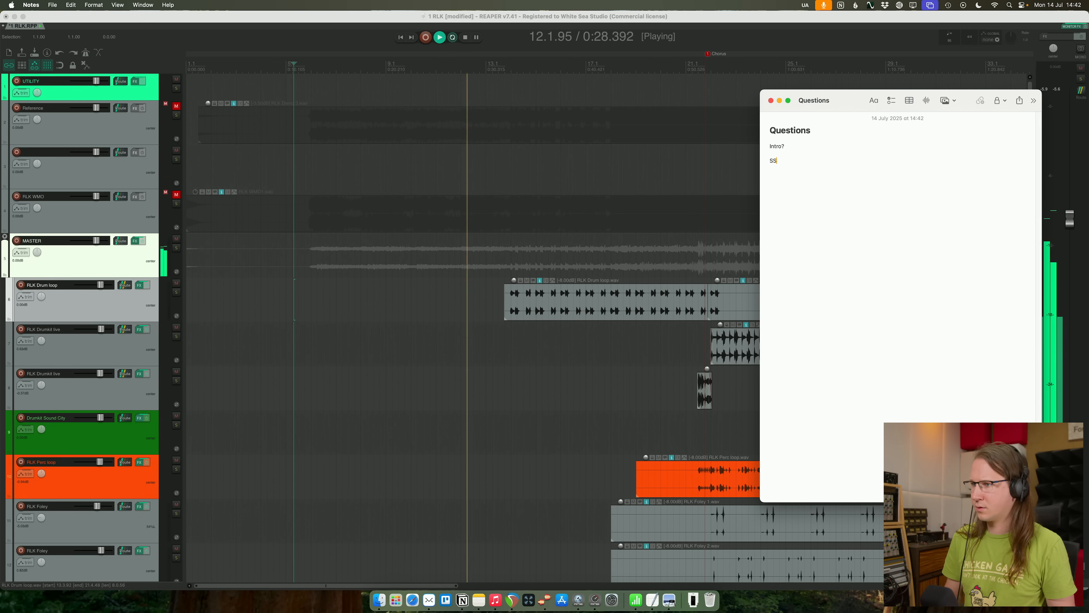
pyautogui.write('Synth?')
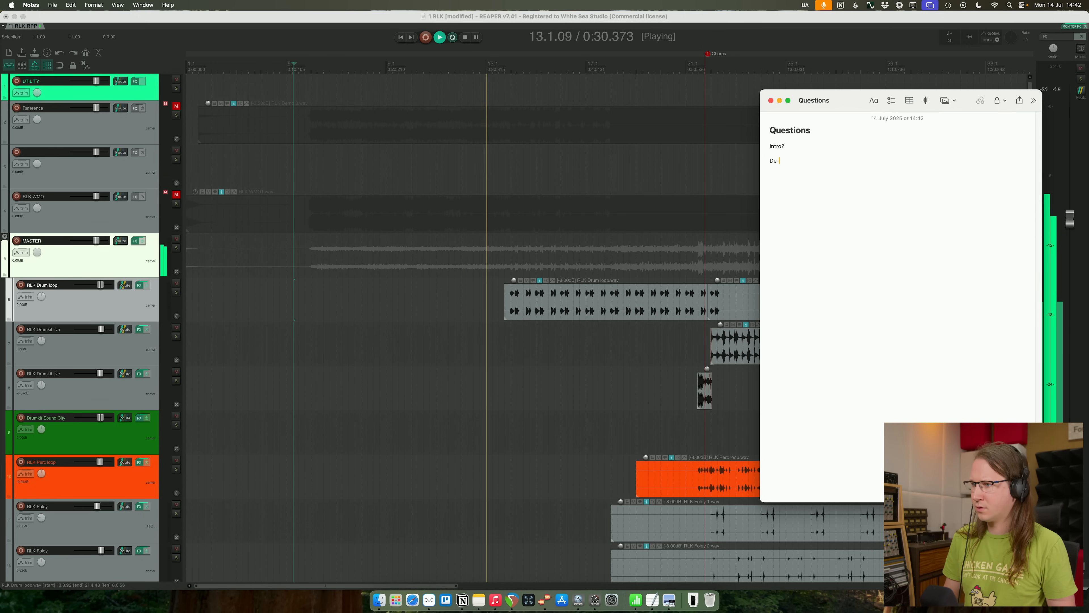
pyautogui.press('super+Tab')
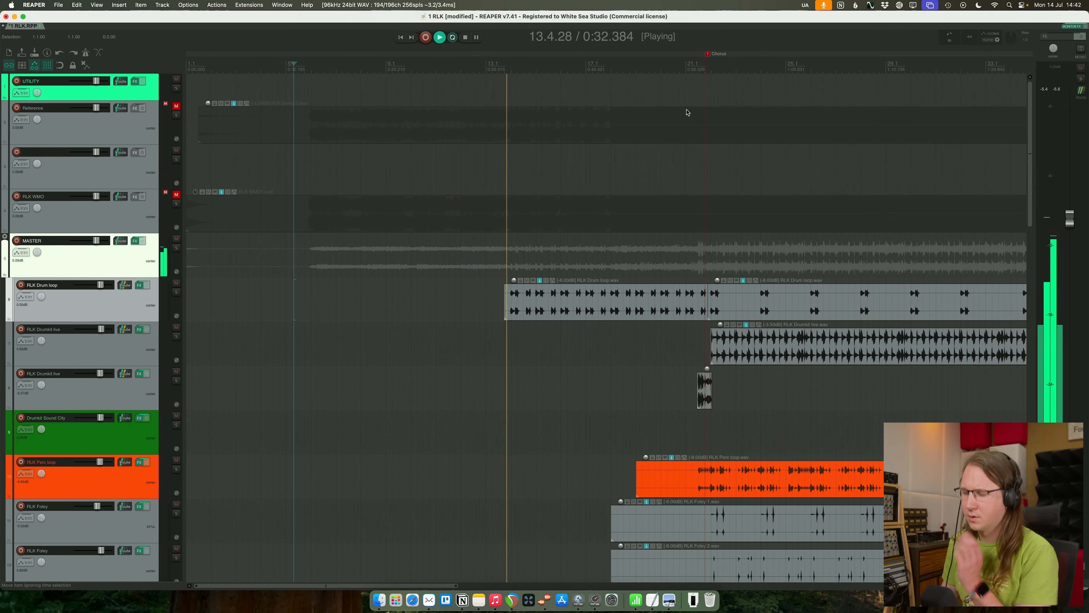
# - Compare the verse before the first chorus with the RLK WMO track by briefly soloing it
pyautogui.scroll(-5, 686, 112)
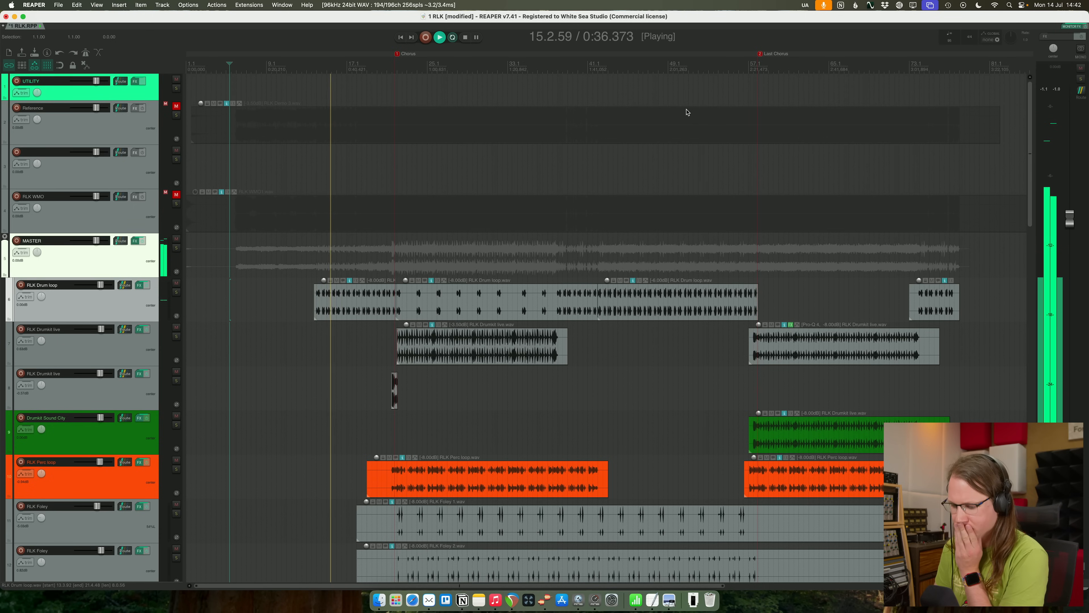
pyautogui.click(176, 204)
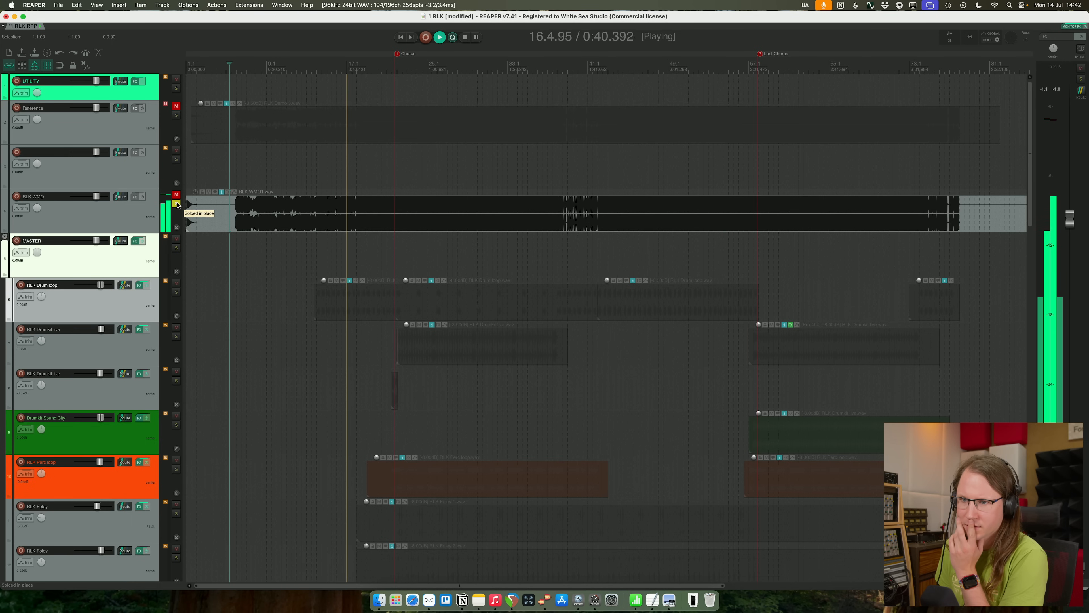
pyautogui.click(176, 205)
# - Lower the verse section slightly on the volume envelopes of the two RLK Main vocal tracks
pyautogui.scroll(-15, 356, 296)
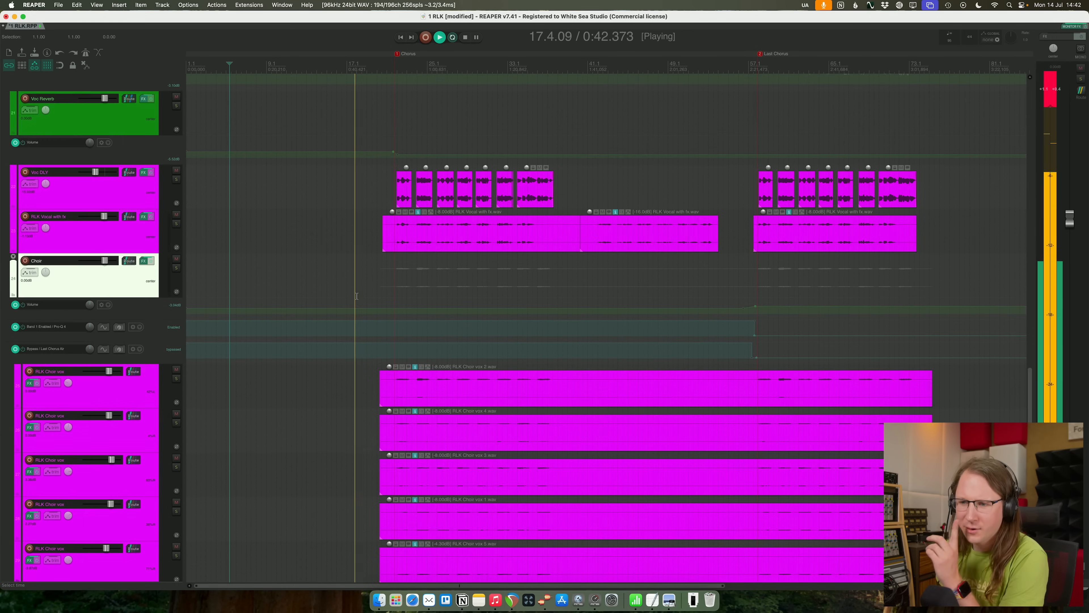
pyautogui.scroll(5, 330, 212)
pyautogui.moveTo(320, 198); pyautogui.dragTo(317, 199)
pyautogui.scroll(1, 325, 203)
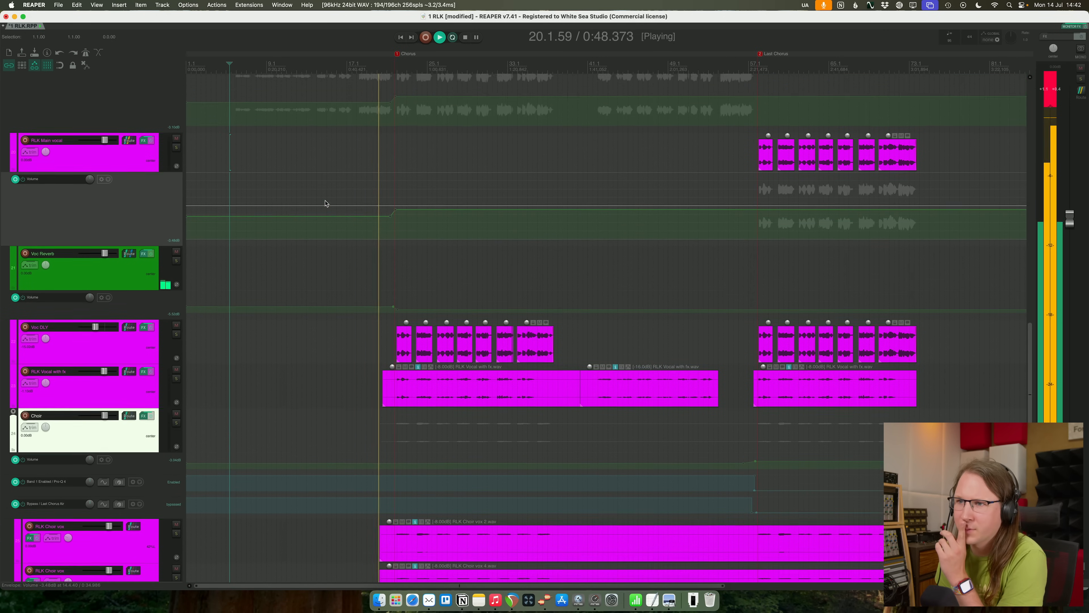
pyautogui.moveTo(345, 114); pyautogui.dragTo(345, 116)
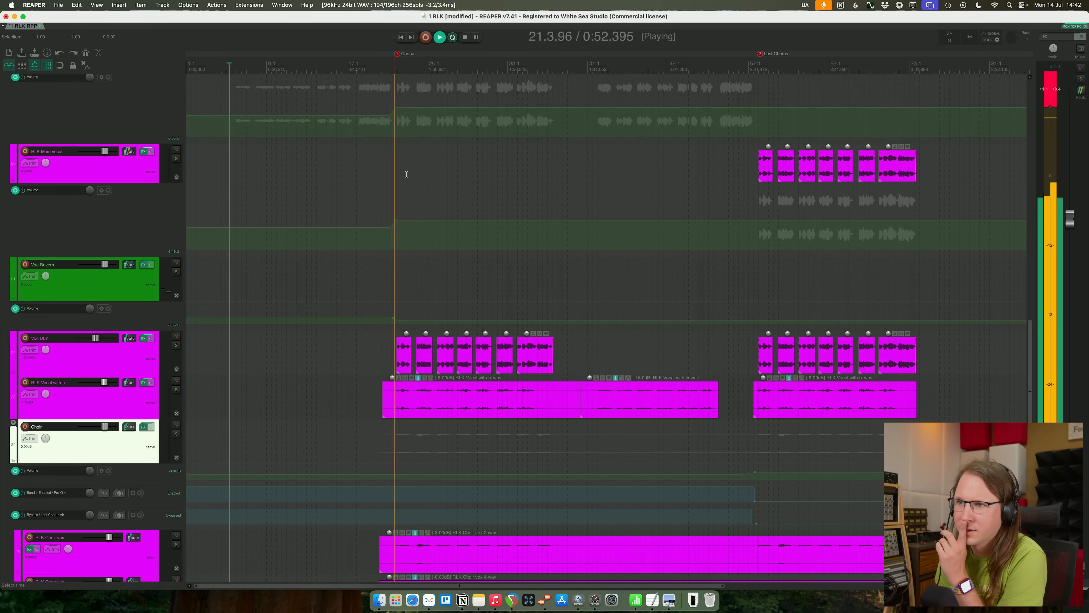
# - Lower the volume of the second RLK Drumkit live track, which holds the short drum fill before the first chorus
pyautogui.scroll(5, 427, 185)
pyautogui.scroll(10, 427, 185)
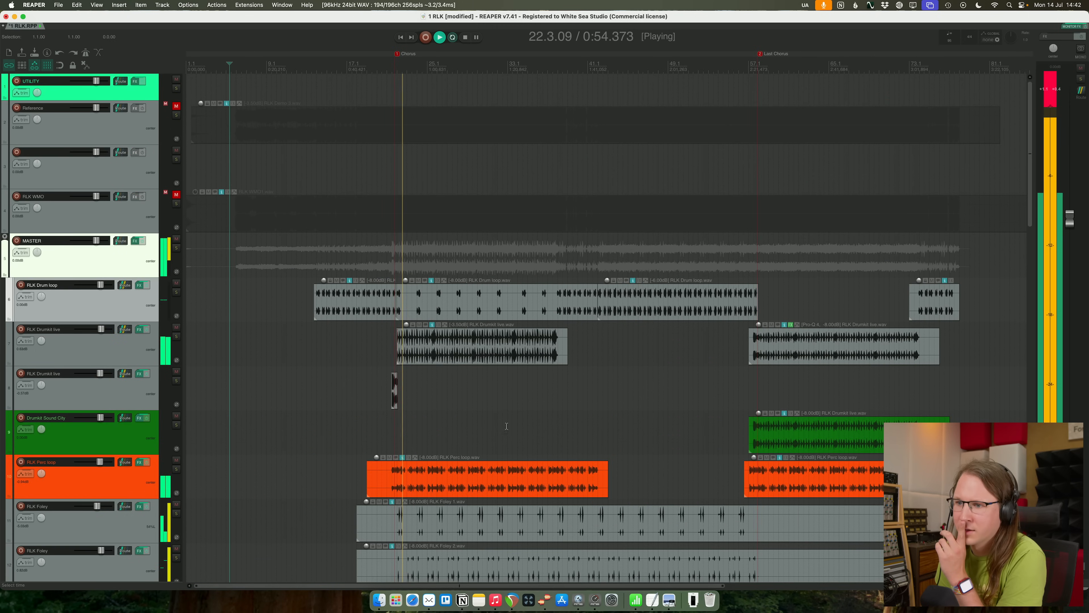
pyautogui.click(109, 389)
pyautogui.moveTo(100, 373); pyautogui.dragTo(99, 374)
# - Play from the verse before the first chorus and compare the transition and chorus with the soloed RLK WMO track
pyautogui.click(313, 85)
pyautogui.click(325, 70)
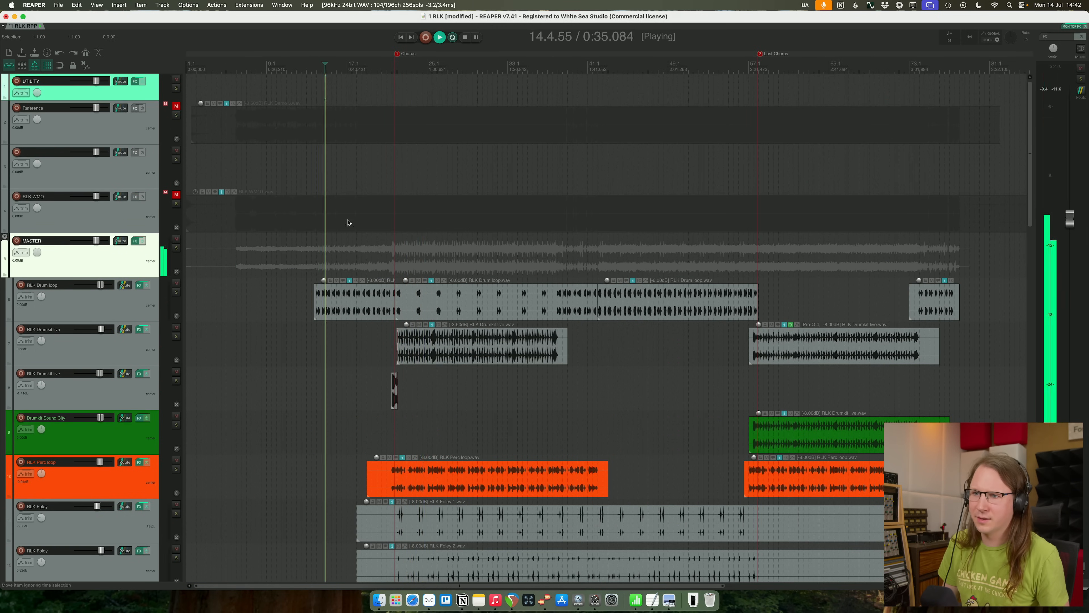
pyautogui.click(177, 203)
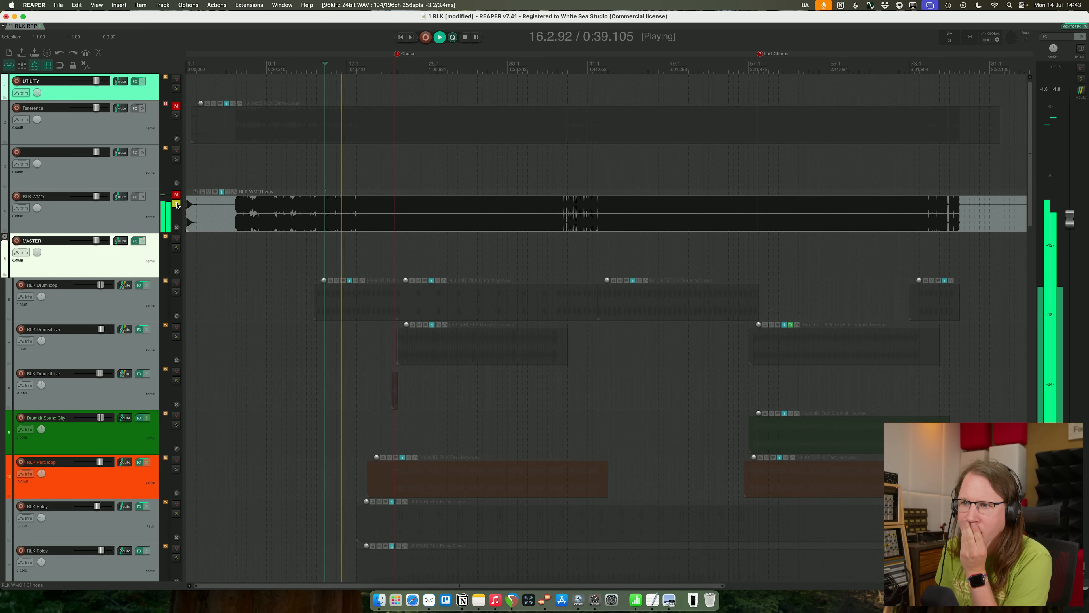
pyautogui.click(176, 204)
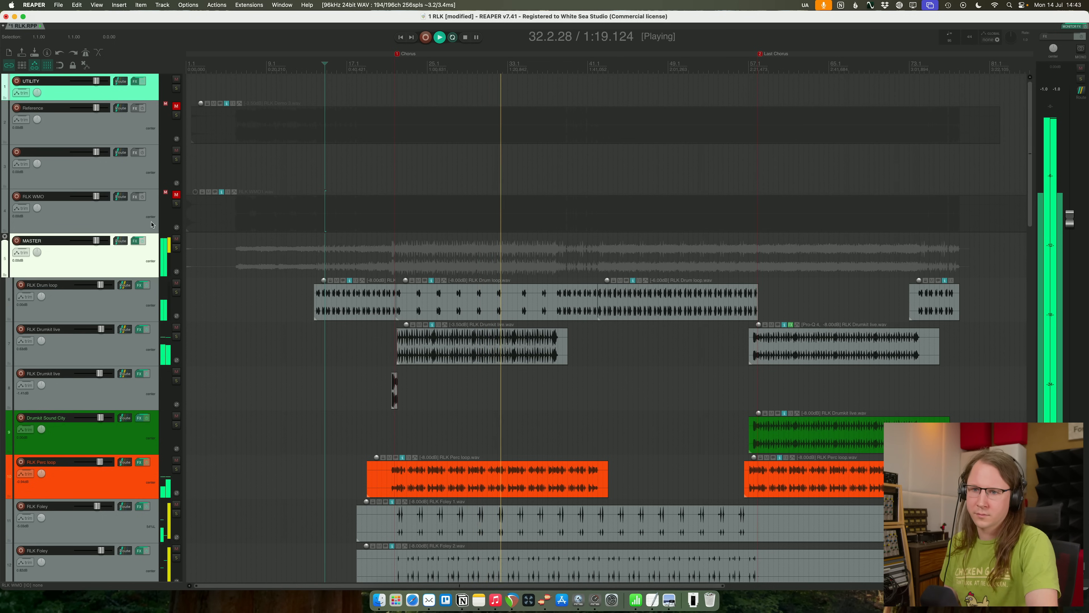
# - Add FabFilter Saturn 2 to the MASTER track's effects and move it ahead of Pro-MB
pyautogui.click(136, 242)
pyautogui.moveTo(592, 242); pyautogui.dragTo(592, 176)
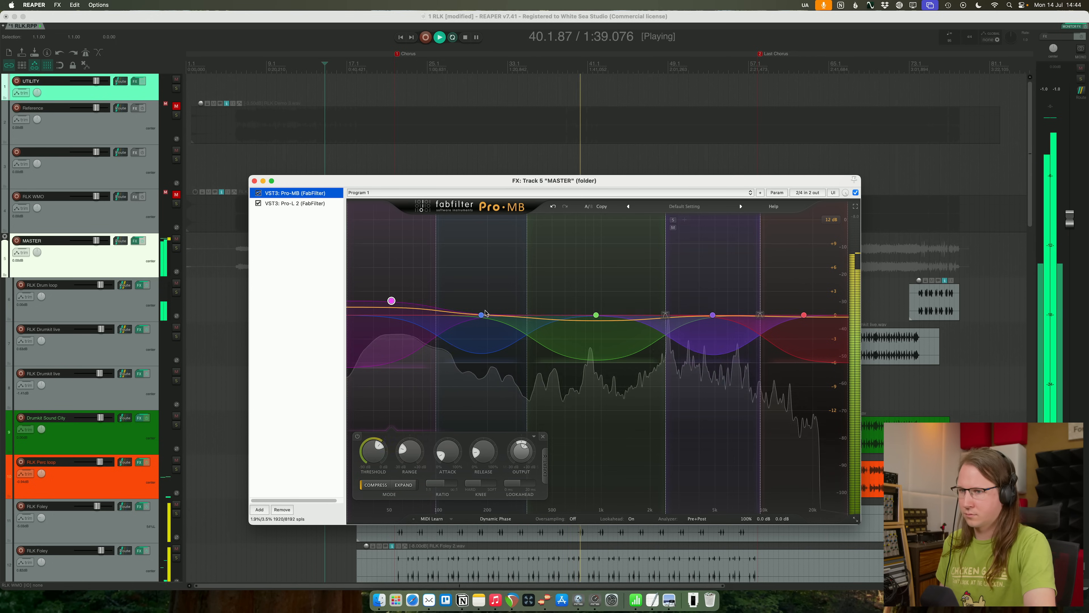
pyautogui.click(259, 509)
pyautogui.write('saturn')
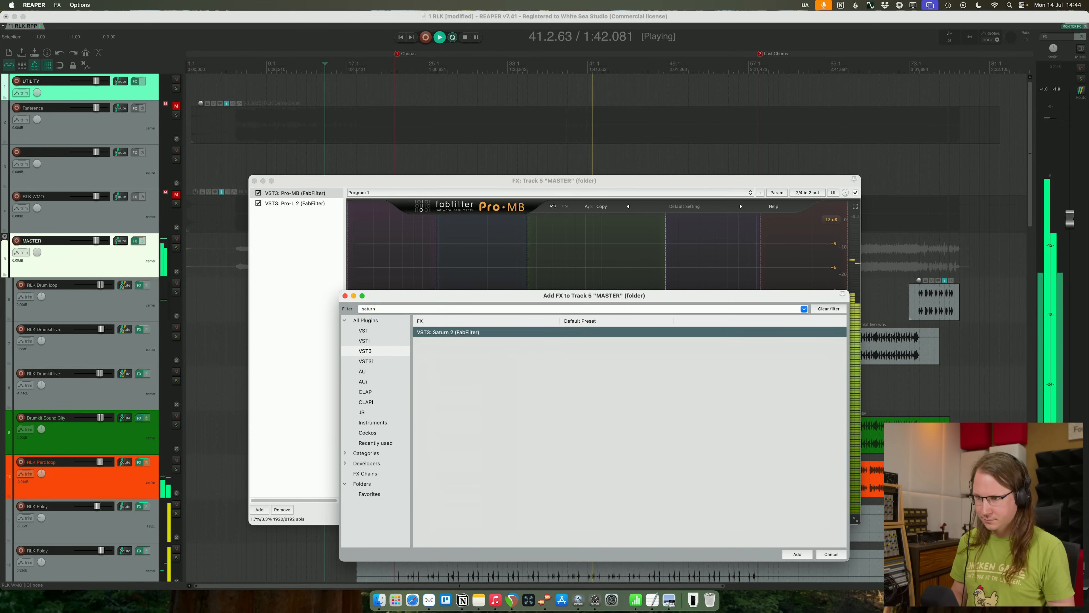
pyautogui.press('Return')
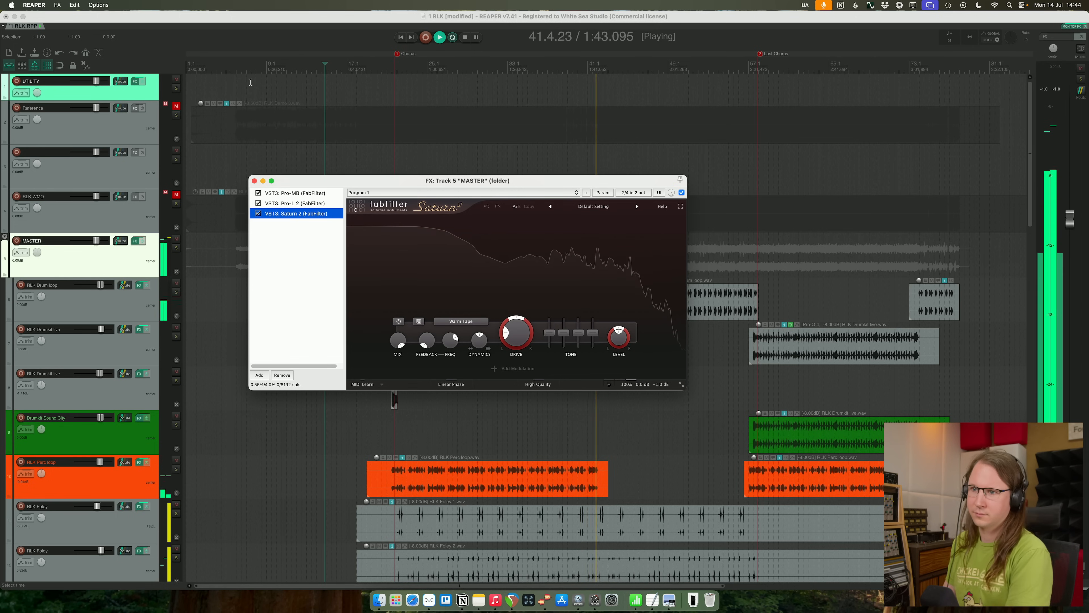
pyautogui.moveTo(294, 212); pyautogui.dragTo(305, 193)
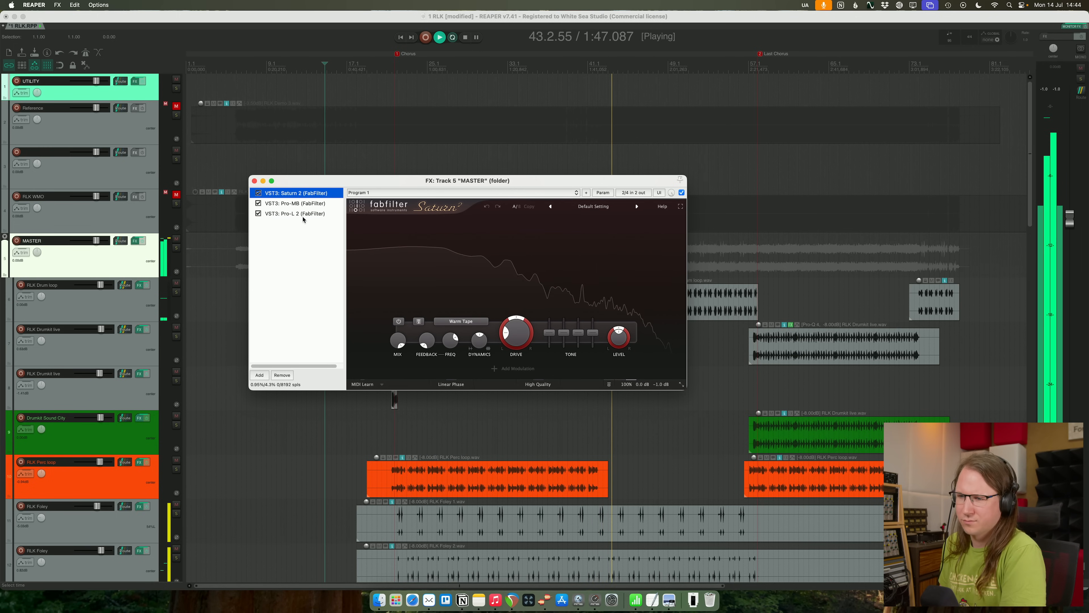
# - Split Saturn 2 into three frequency bands and set the mid and high bands to Subtle Saturation
pyautogui.click(458, 221)
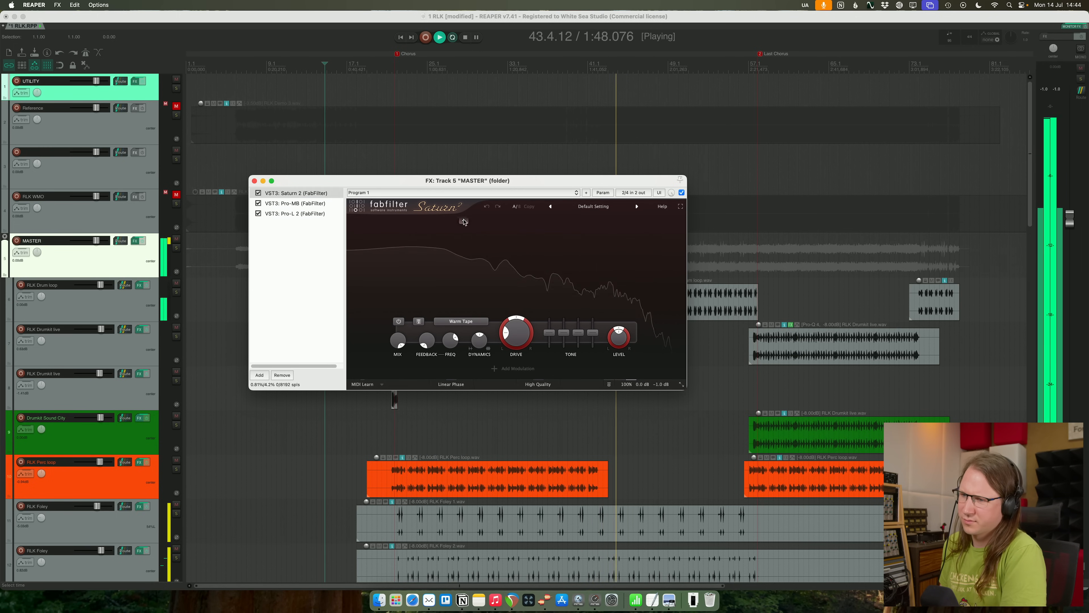
pyautogui.click(489, 321)
pyautogui.moveTo(506, 362)
pyautogui.click(563, 362)
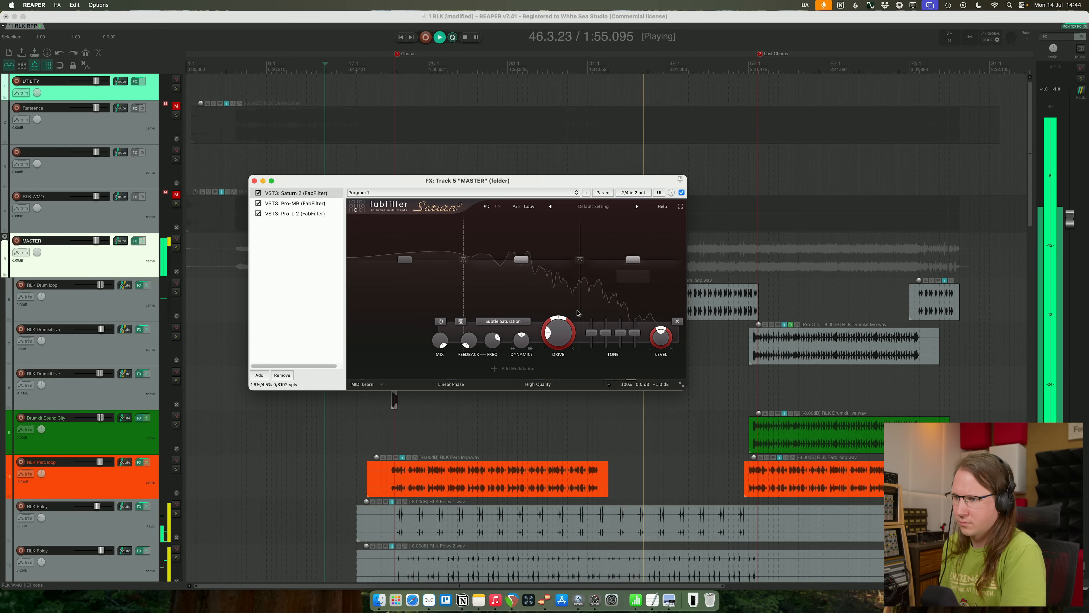
pyautogui.moveTo(566, 325)
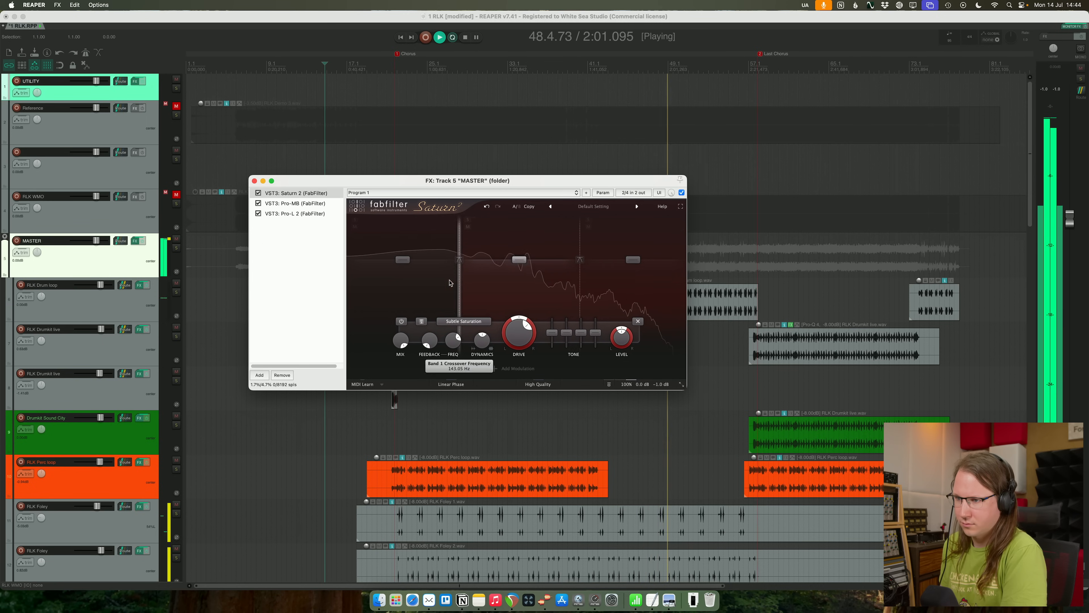
# - Set Saturn 2's high-quality mode to Superb and bypass its low band
pyautogui.click(541, 384)
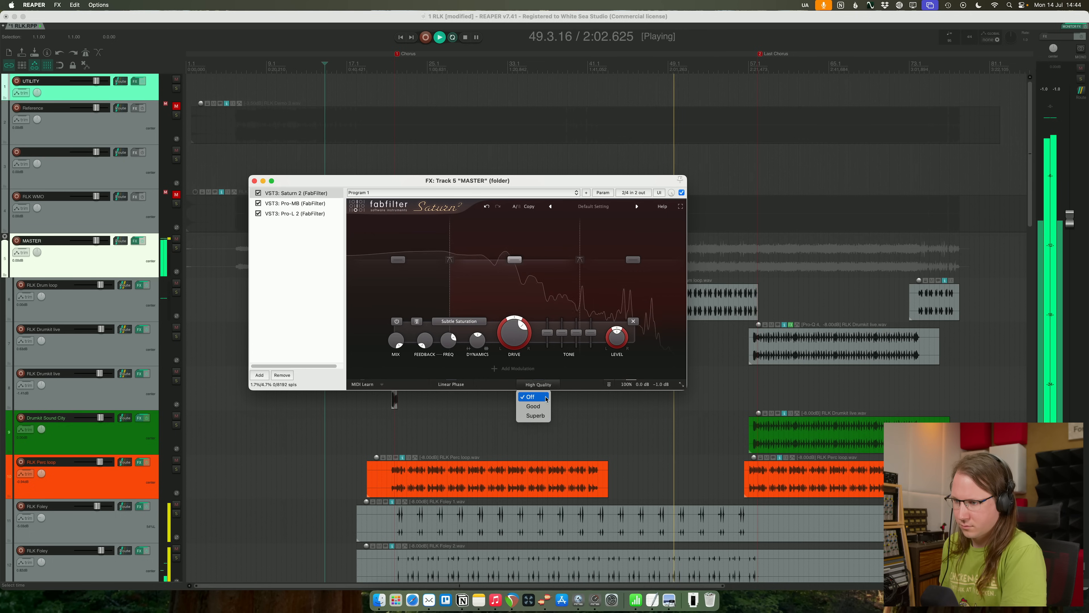
pyautogui.click(539, 417)
pyautogui.moveTo(521, 339)
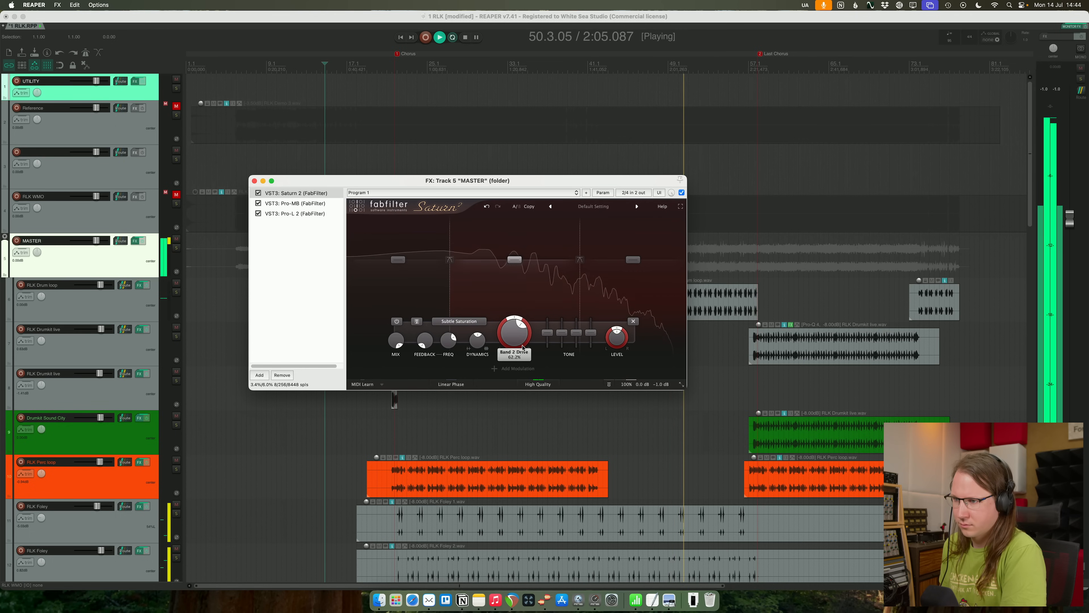
pyautogui.click(419, 363)
pyautogui.moveTo(480, 336)
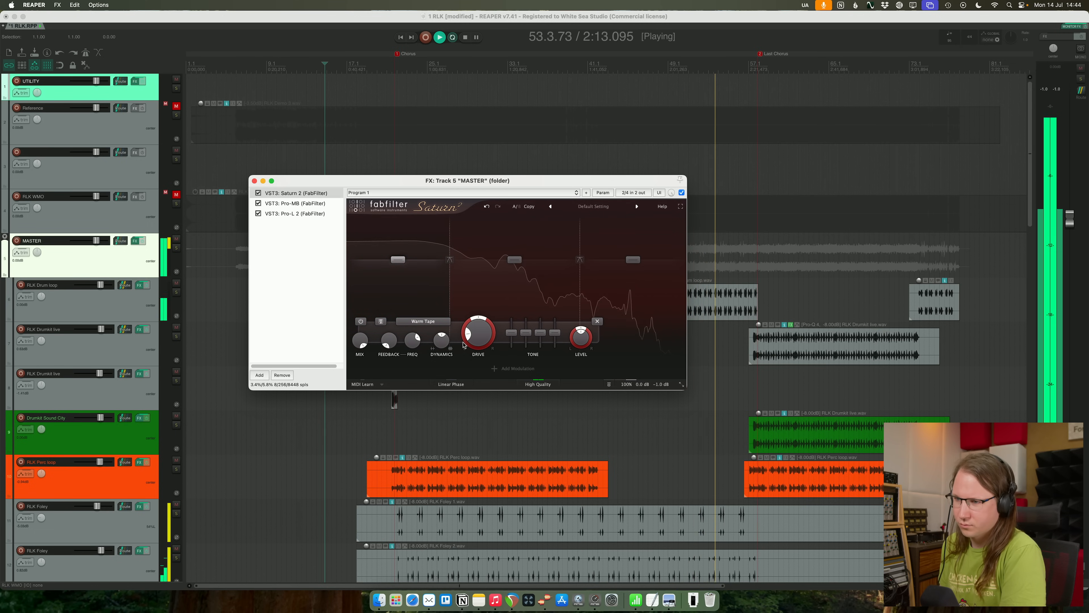
pyautogui.click(361, 322)
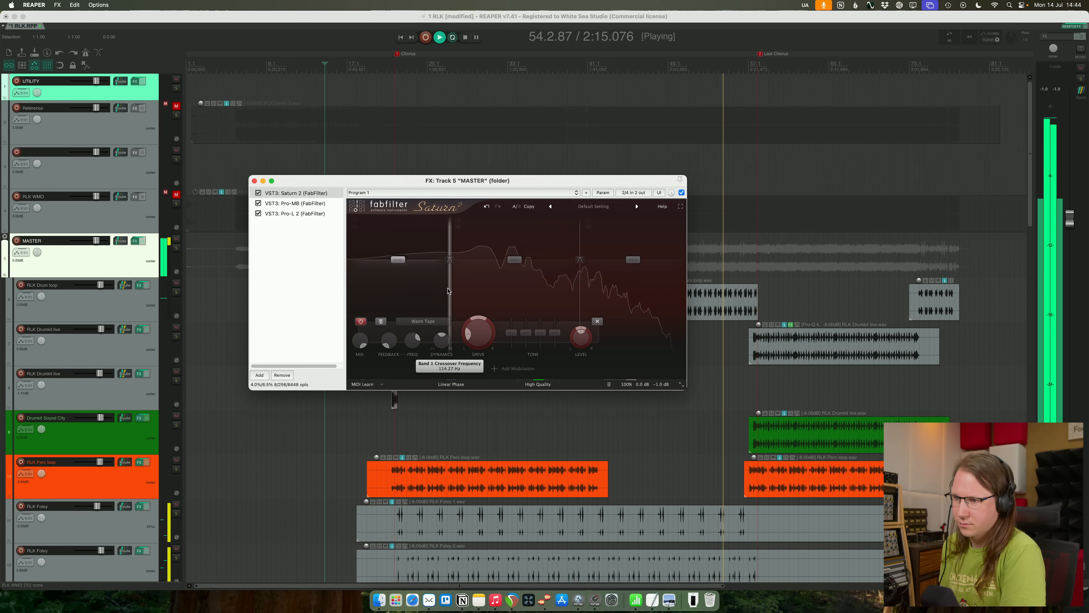
# - Adjust the drive of Saturn 2's mid and high bands by ear
pyautogui.click(532, 288)
pyautogui.moveTo(511, 337); pyautogui.dragTo(542, 291)
pyautogui.click(659, 274)
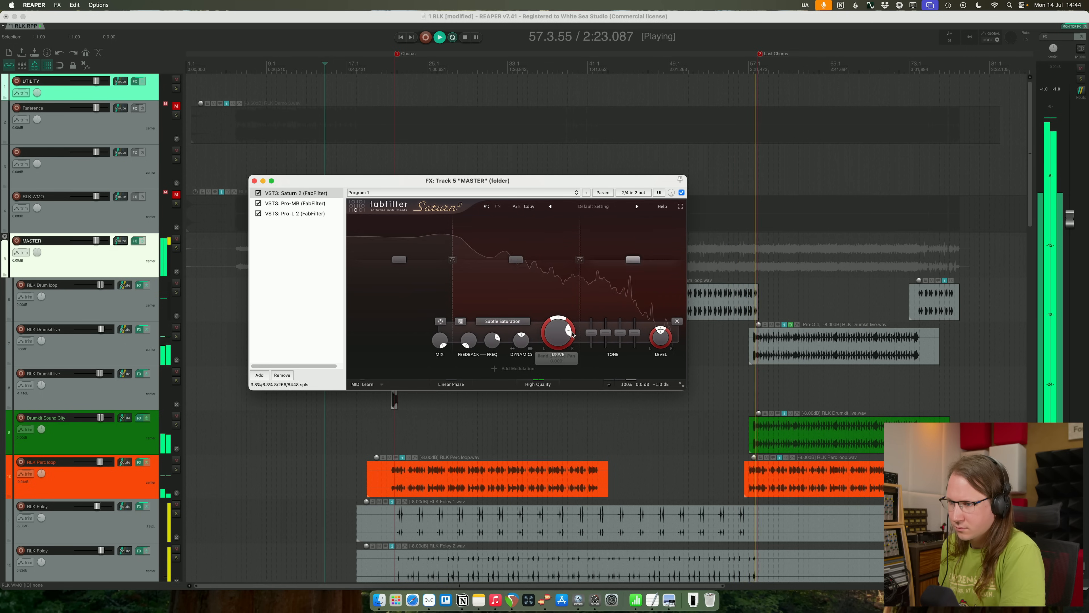
pyautogui.moveTo(557, 340); pyautogui.dragTo(557, 341)
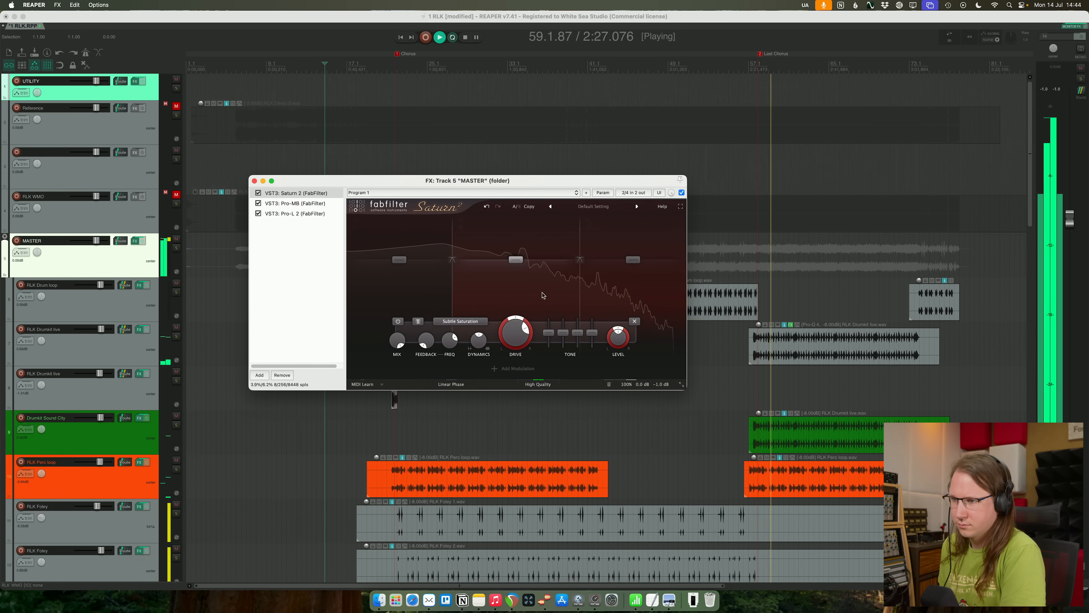
# - Compare the last chorus with Saturn 2 bypassed and enabled on the master, leave it enabled and close the effects window
pyautogui.click(259, 194)
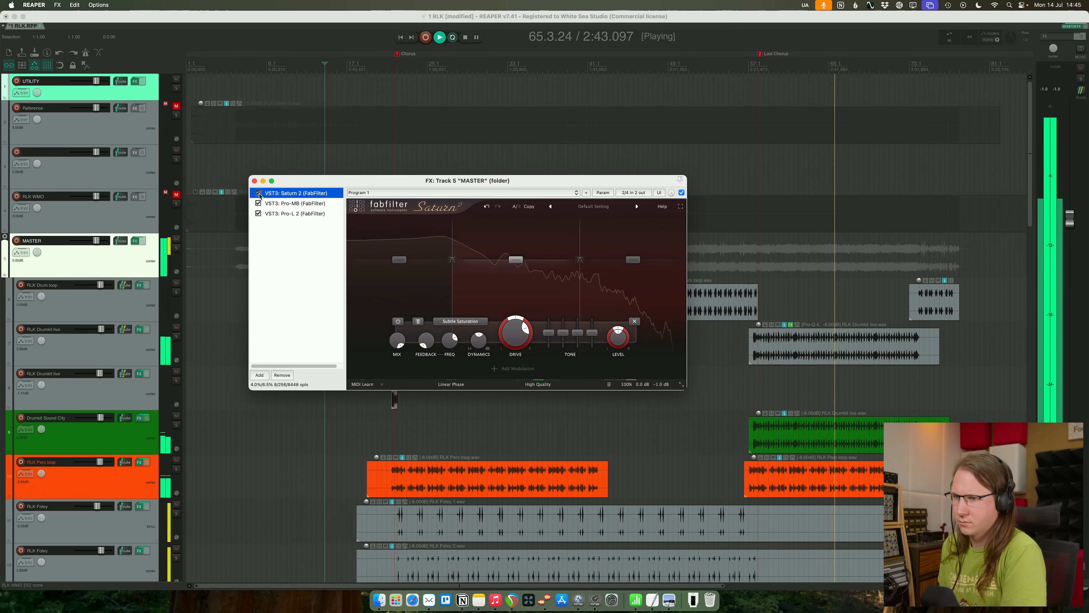
pyautogui.click(258, 193)
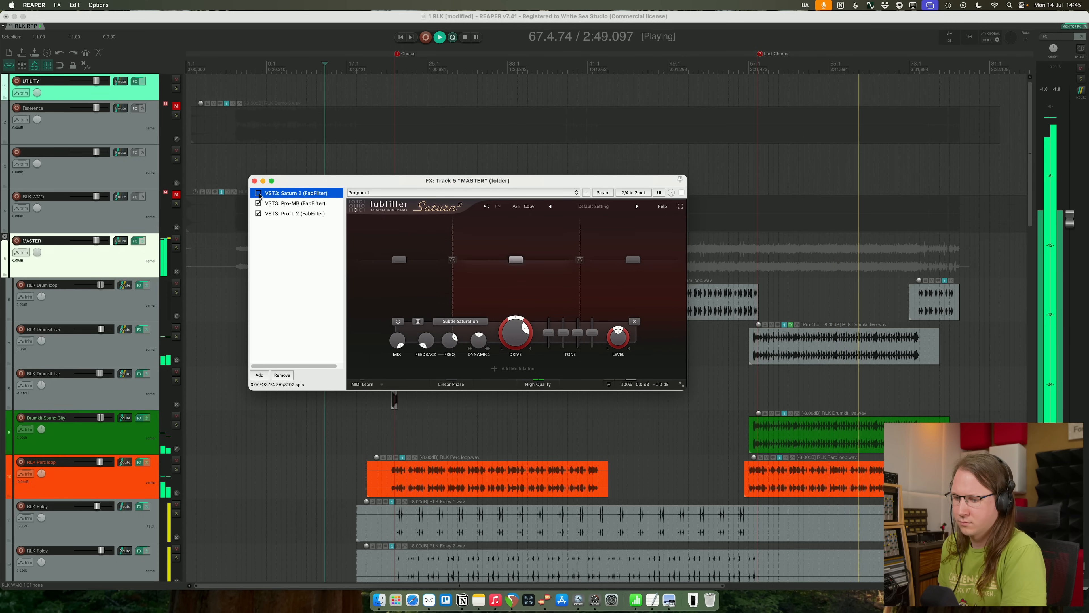
pyautogui.click(259, 193)
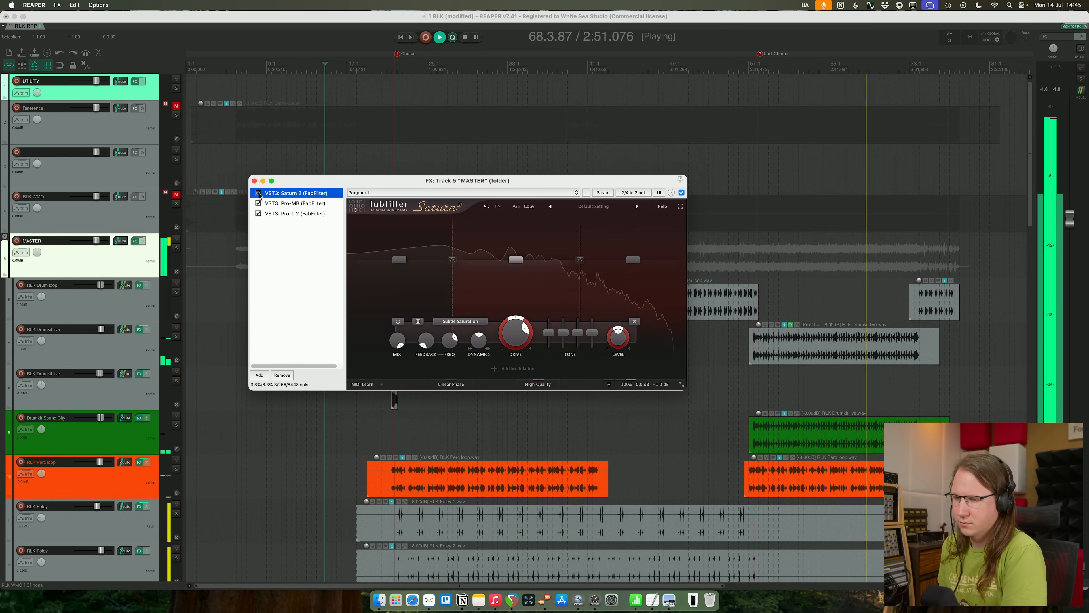
pyautogui.click(254, 181)
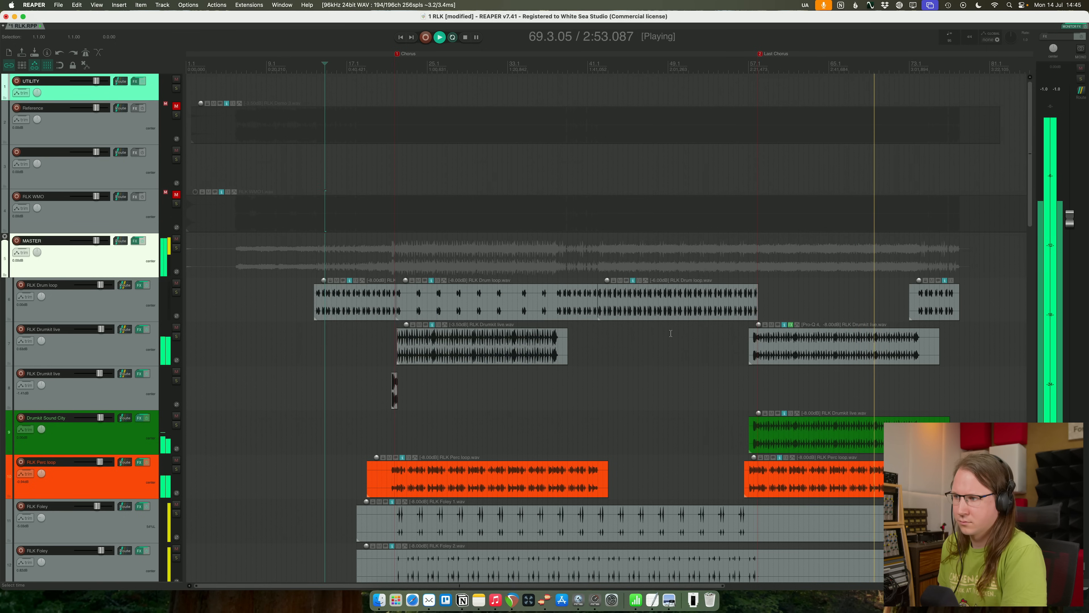
# - Look through the vocal, delay and choir tracks while the end of the song plays
pyautogui.scroll(-15, 671, 332)
pyautogui.scroll(4, 672, 332)
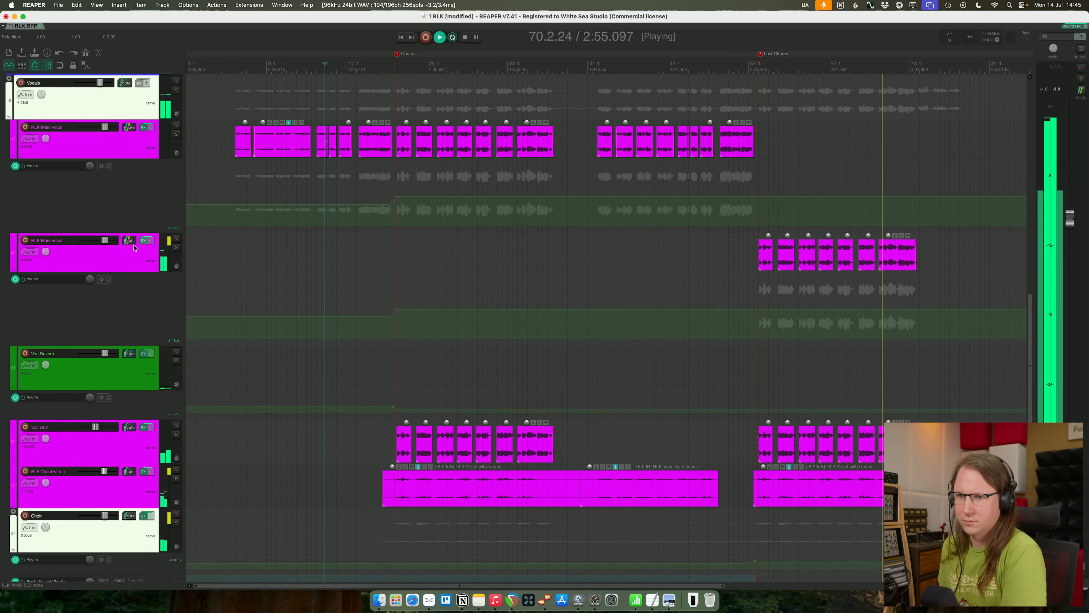
pyautogui.scroll(-6, 477, 444)
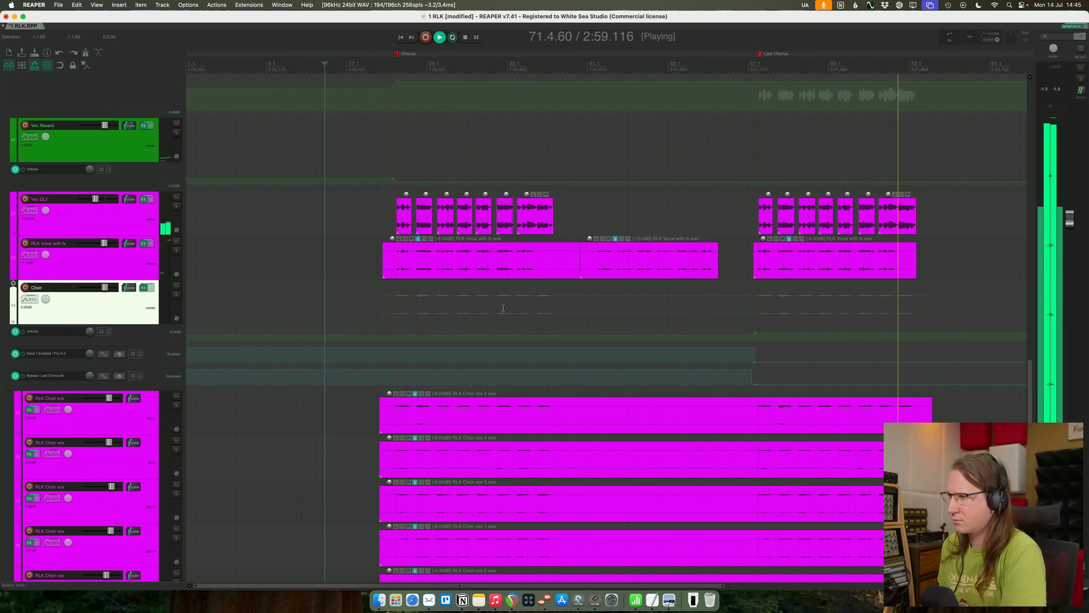
pyautogui.scroll(5, 457, 307)
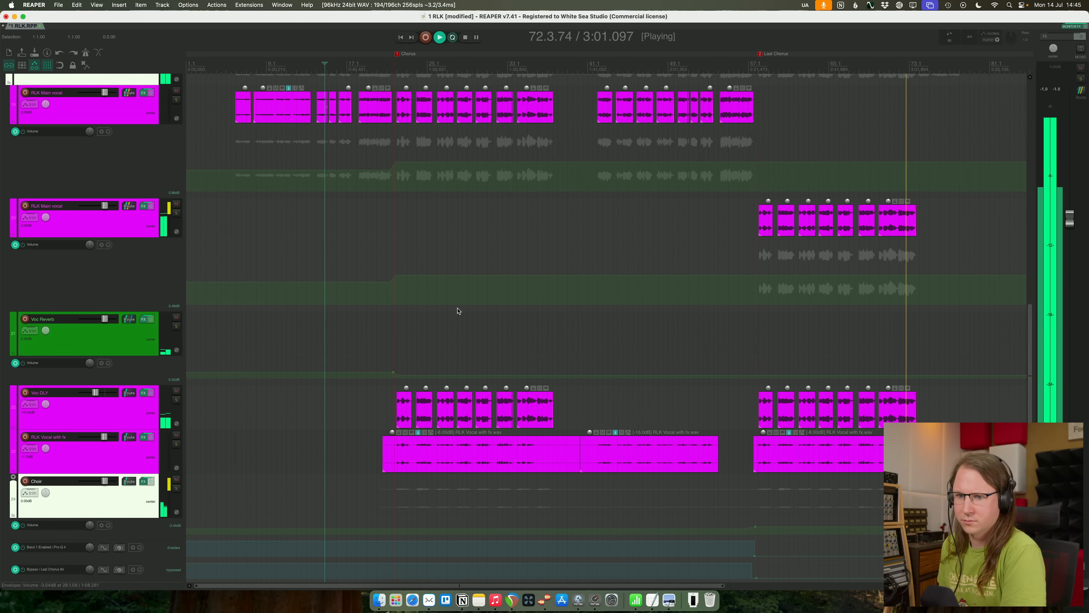
pyautogui.scroll(-4, 772, 410)
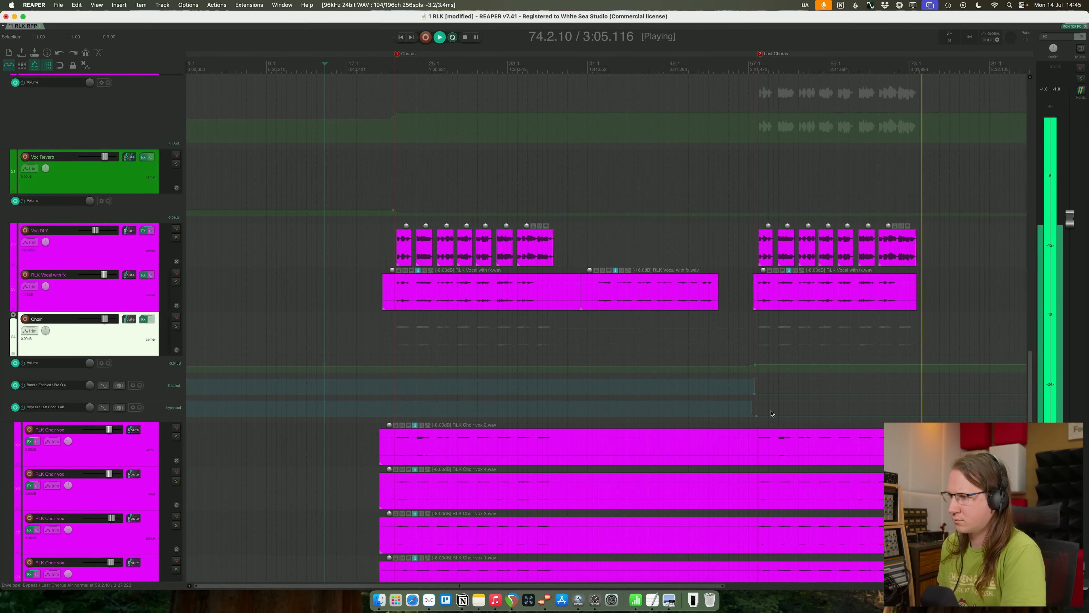
pyautogui.scroll(3, 771, 413)
pyautogui.scroll(-8, 771, 413)
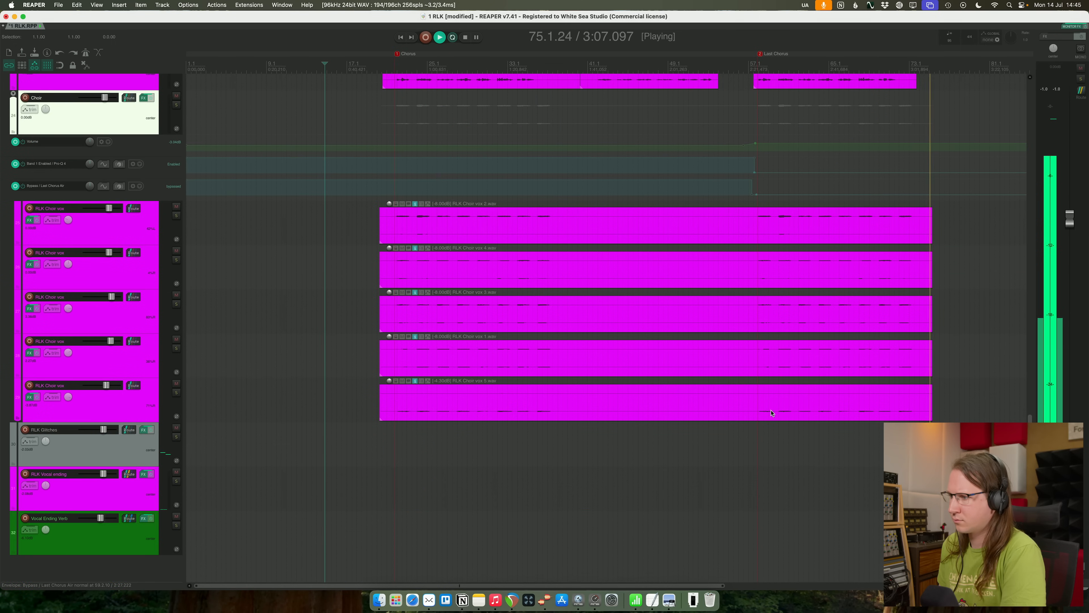
pyautogui.scroll(10, 771, 413)
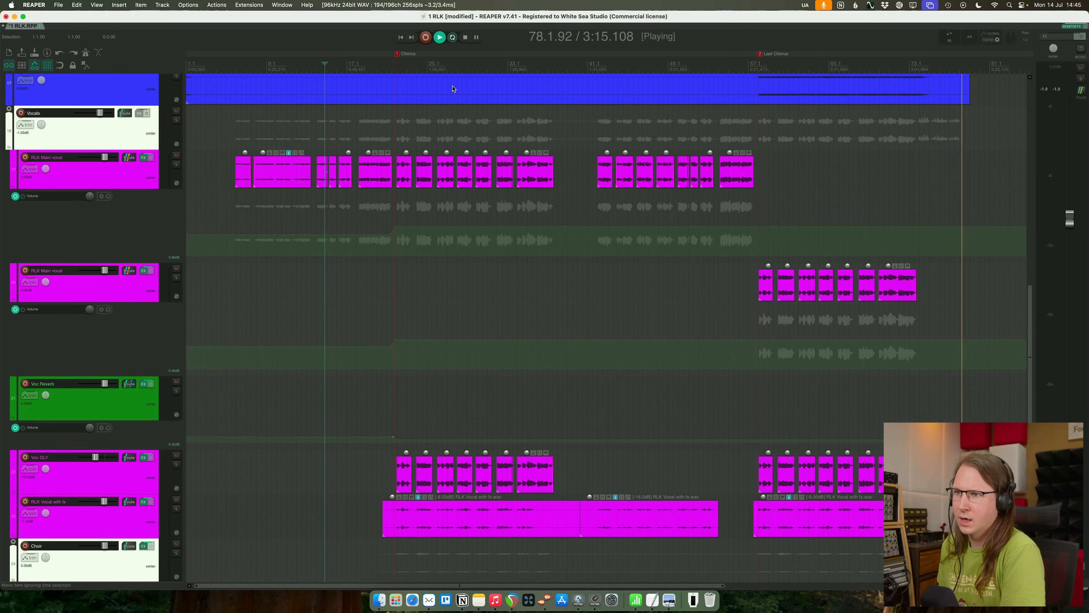
# - Play from the first chorus with RLK Vocal with fx soloed and inspect its smartDeess processing
pyautogui.click(395, 65)
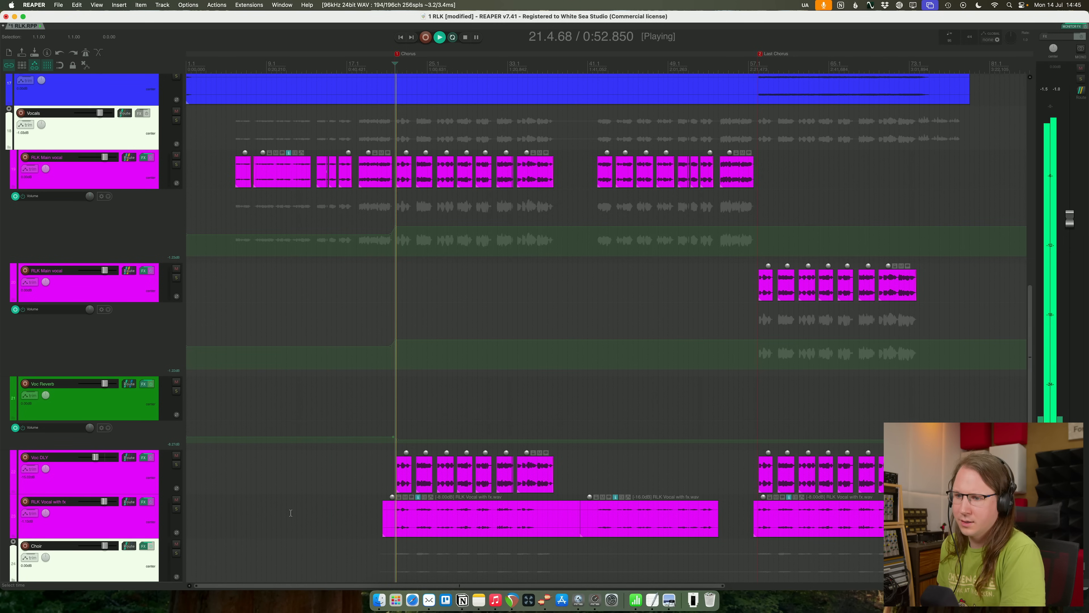
pyautogui.click(176, 508)
pyautogui.click(144, 502)
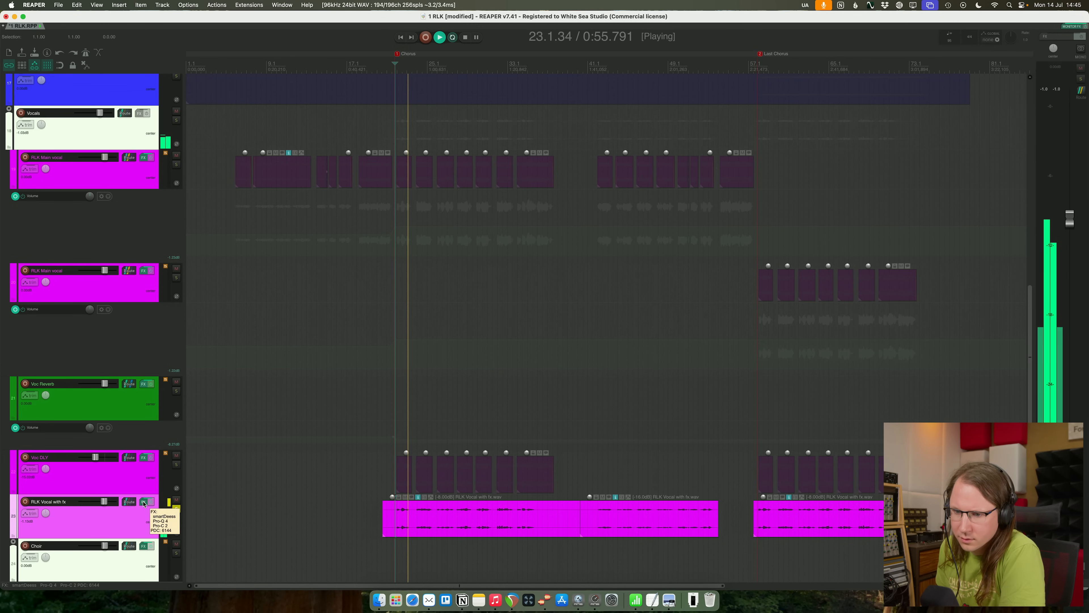
pyautogui.click(559, 69)
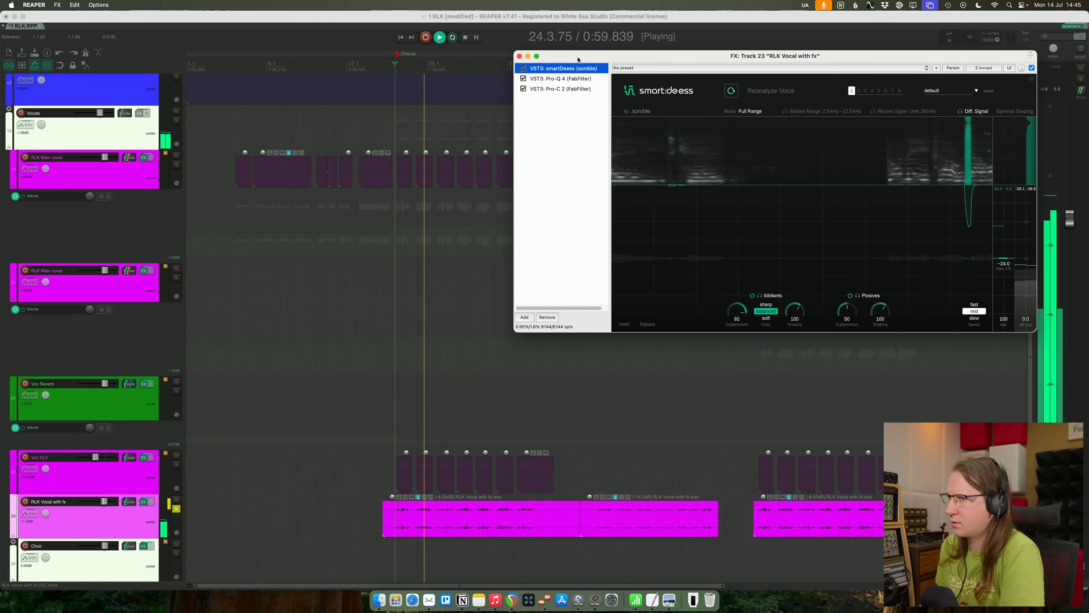
pyautogui.click(519, 56)
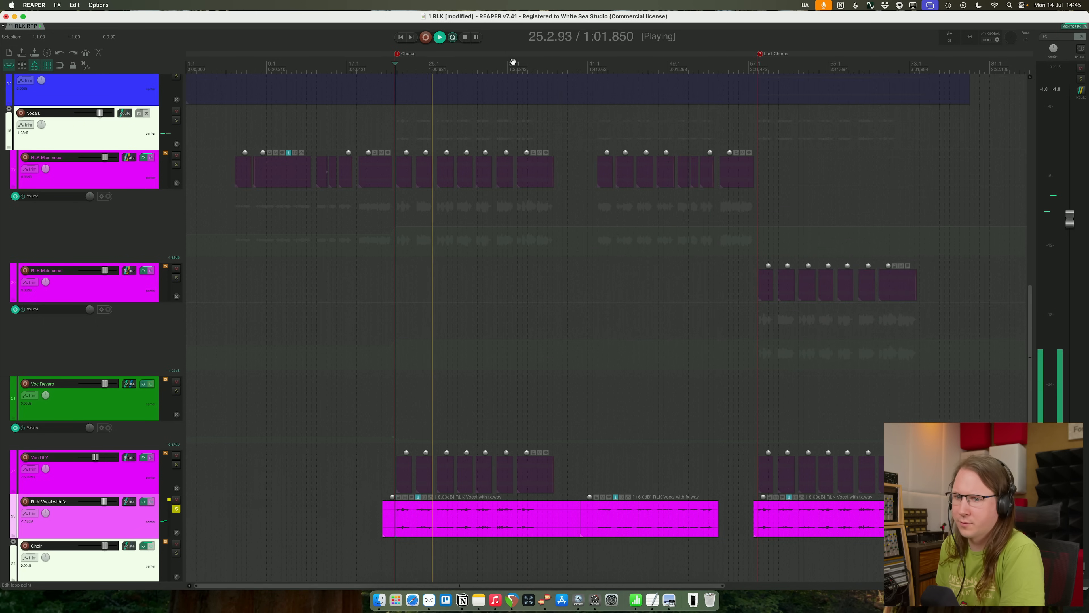
# - Solo the Voc DLY track on its own, inspect its Timeless 3 delay settings and return to the full mix
pyautogui.click(177, 456)
pyautogui.click(177, 456)
pyautogui.click(176, 465)
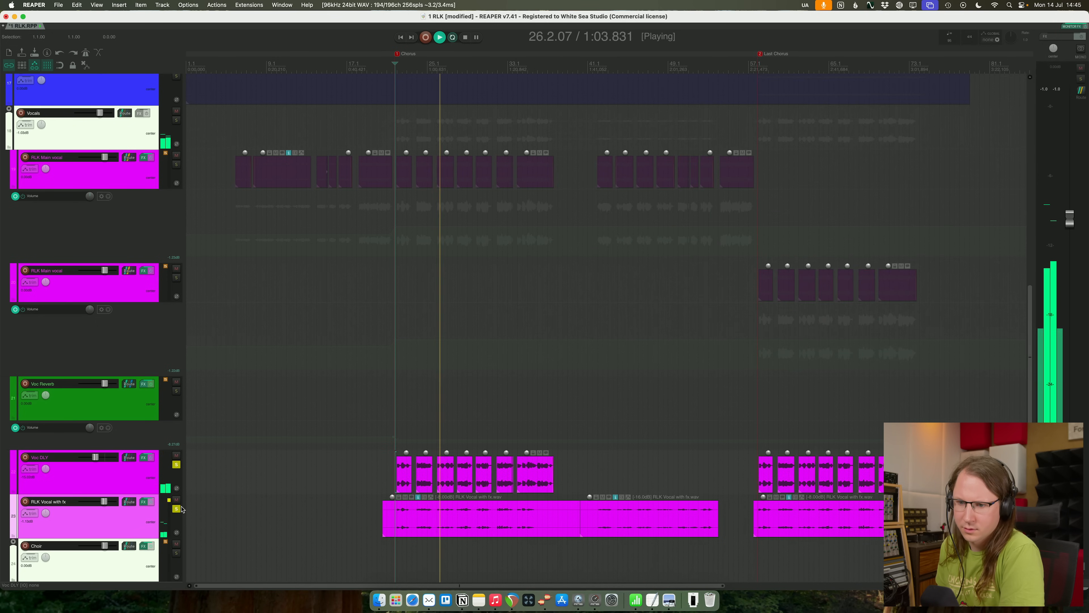
pyautogui.click(176, 509)
pyautogui.click(153, 487)
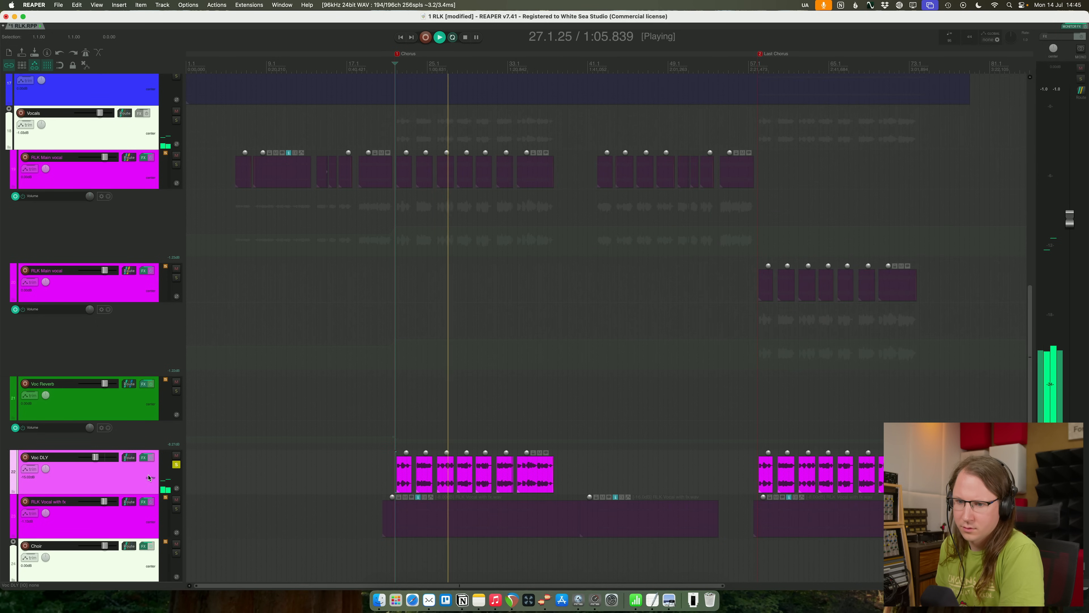
pyautogui.click(143, 458)
pyautogui.moveTo(275, 308); pyautogui.dragTo(499, 106)
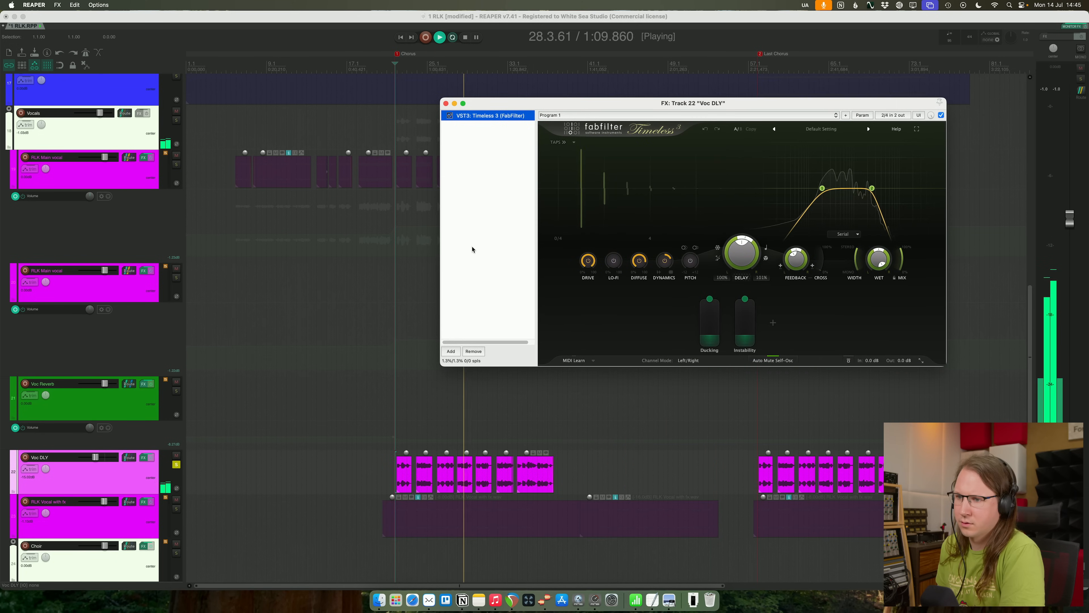
pyautogui.click(471, 263)
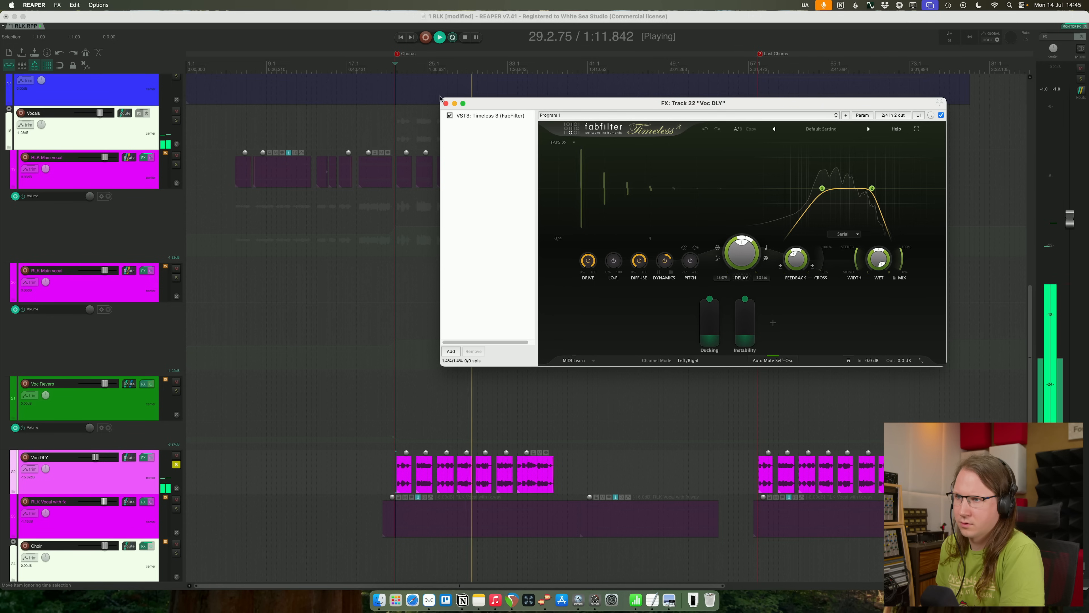
pyautogui.click(445, 104)
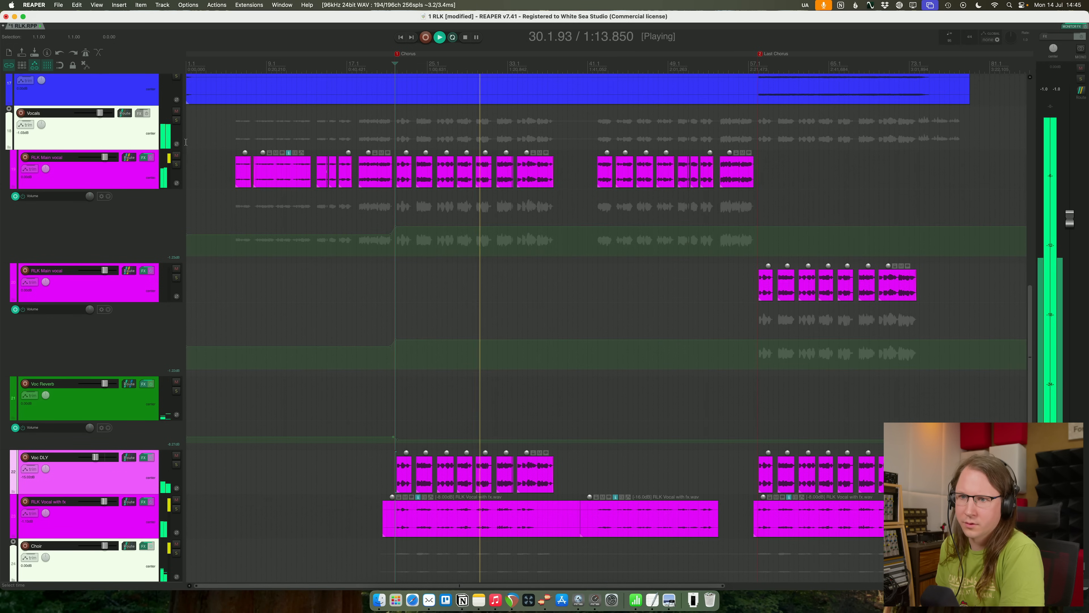
# - Solo the first RLK Main vocal track and add a dynamic cut at about 4.9 kHz with Q about 1.6 to its Pro-Q 4
pyautogui.click(178, 165)
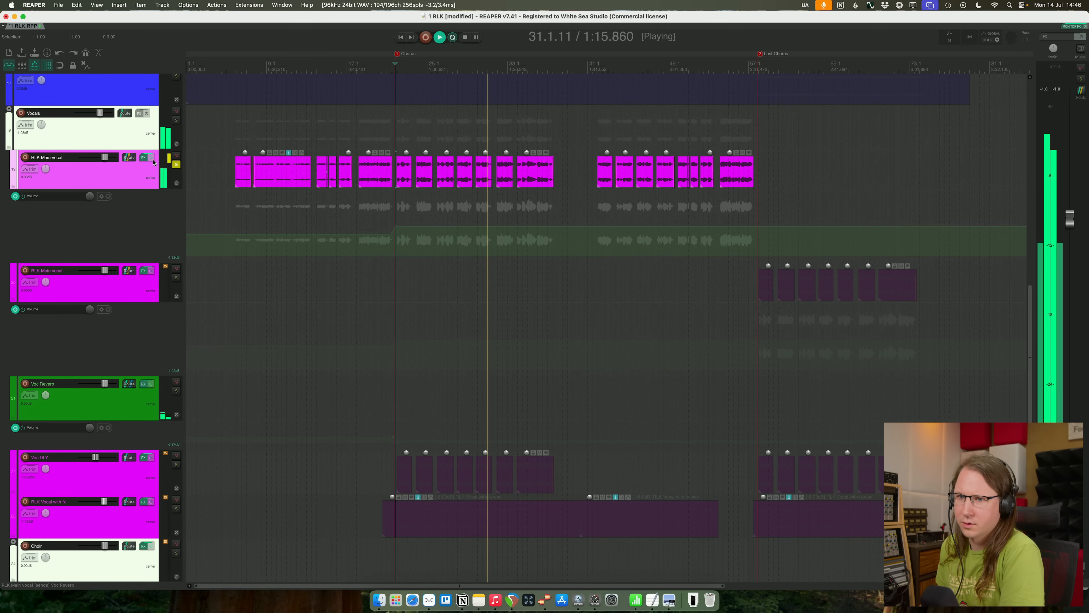
pyautogui.click(146, 158)
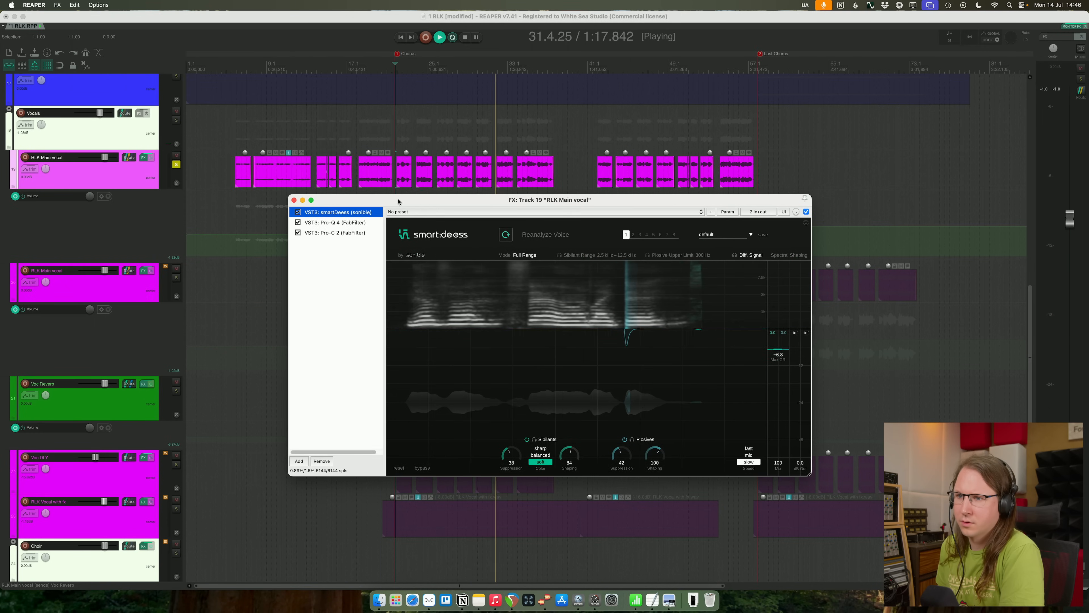
pyautogui.click(340, 223)
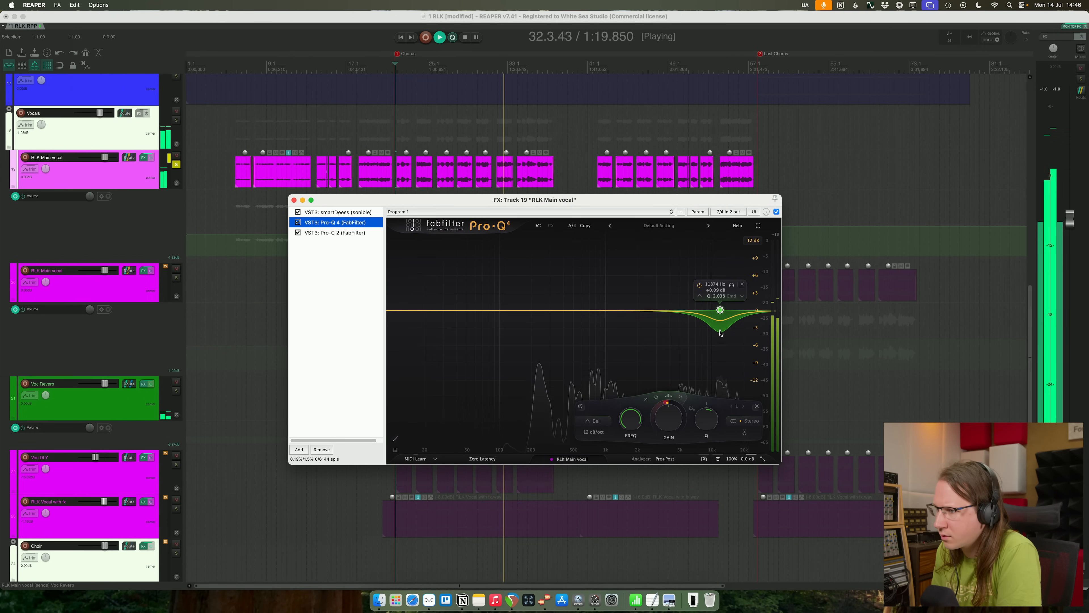
pyautogui.click(680, 310)
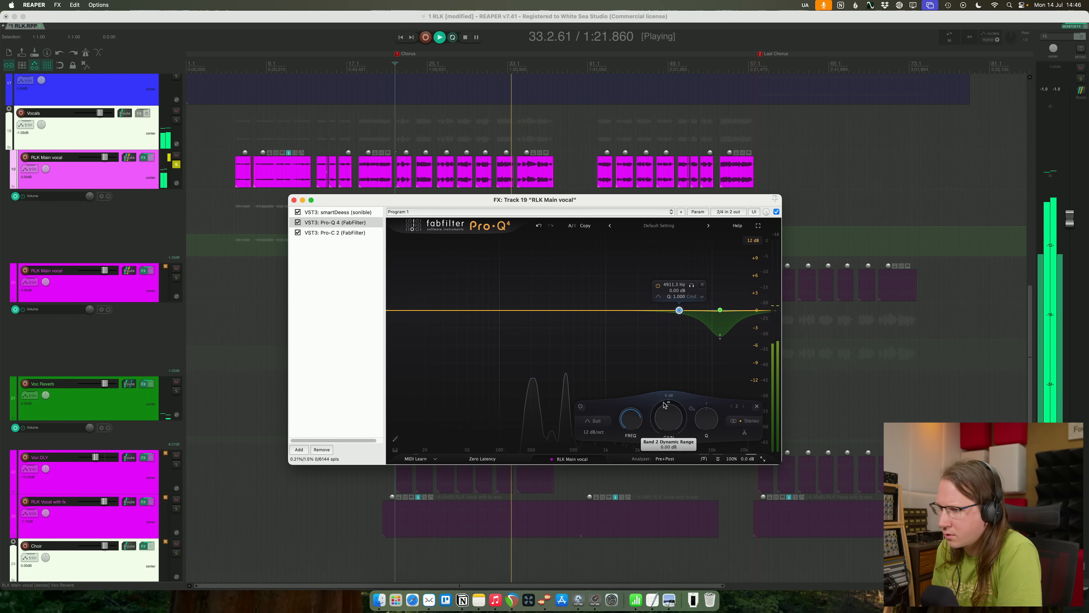
pyautogui.moveTo(653, 431); pyautogui.dragTo(653, 442)
pyautogui.moveTo(708, 421); pyautogui.dragTo(708, 412)
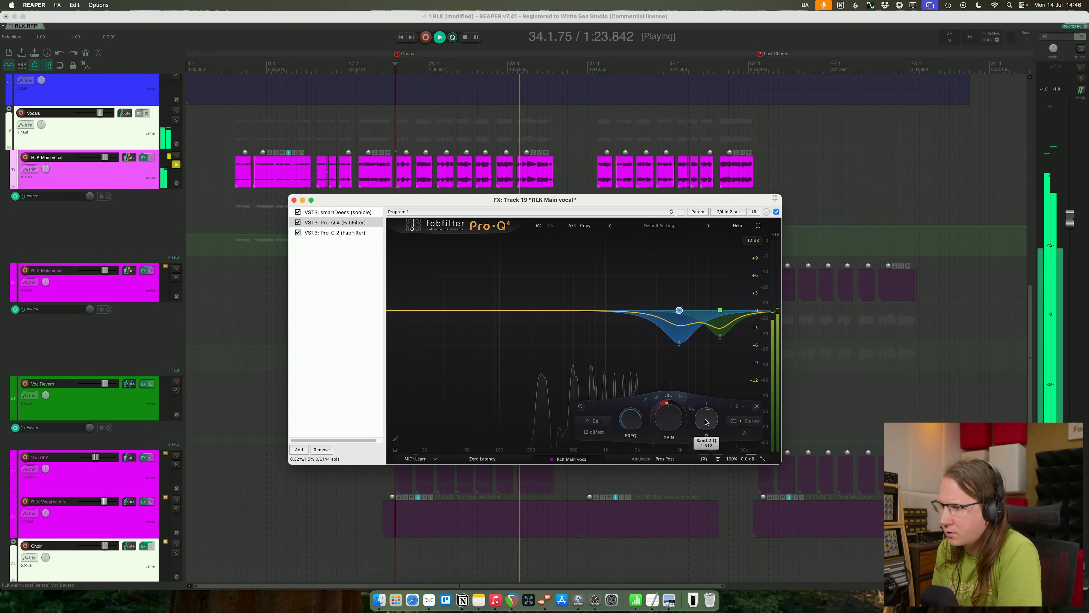
pyautogui.moveTo(682, 347); pyautogui.dragTo(680, 342)
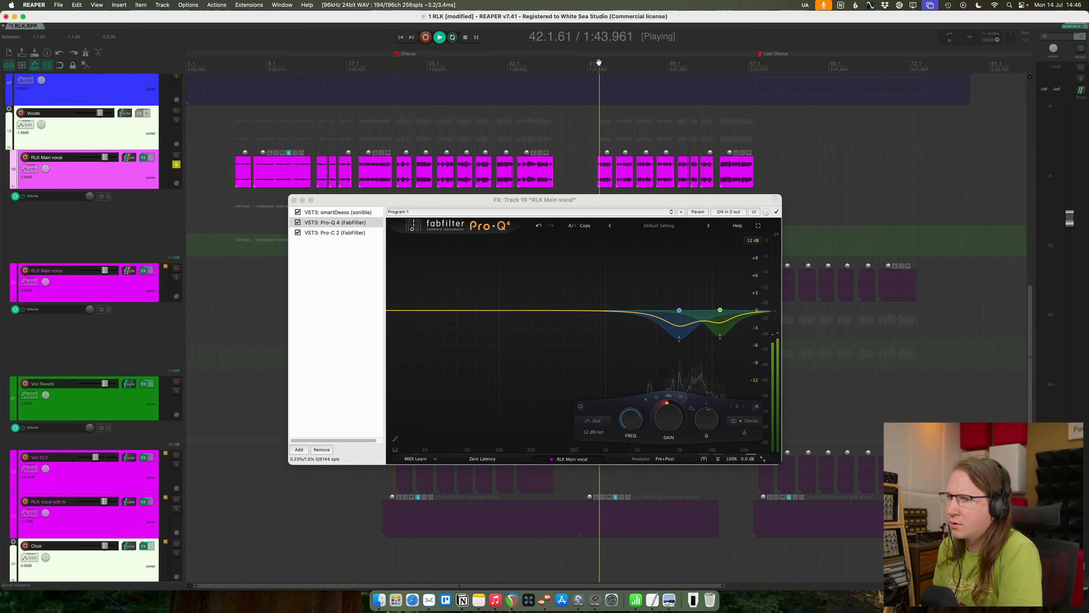
# - Move the effects window clear of the vocal items and audition the soloed vocal from about bar 42 with its Pro-Q 4 open
pyautogui.moveTo(575, 200); pyautogui.dragTo(571, 237)
pyautogui.click(599, 84)
pyautogui.click(597, 65)
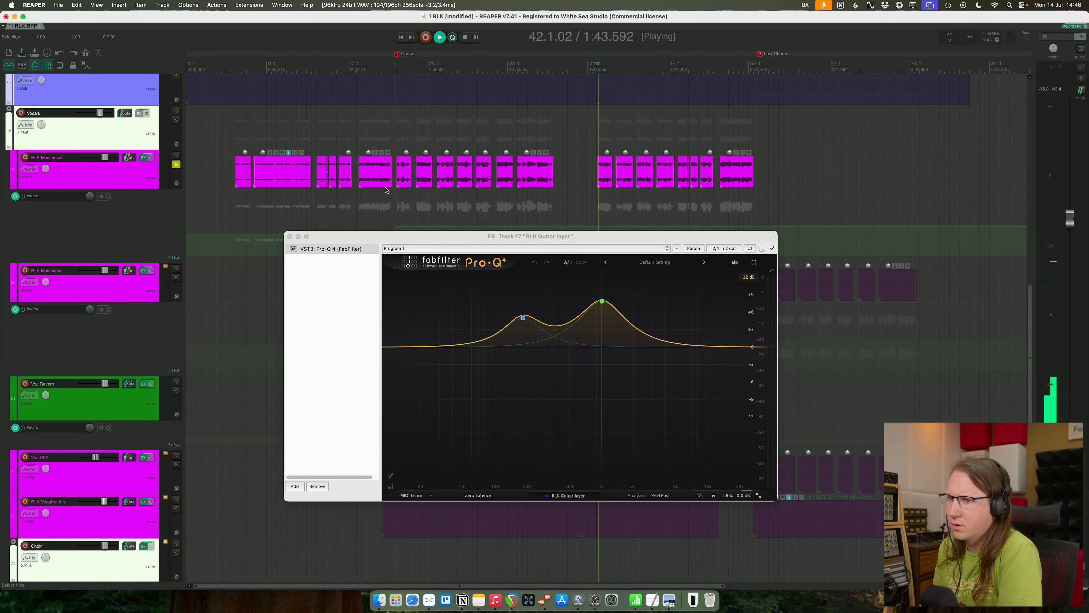
pyautogui.click(123, 172)
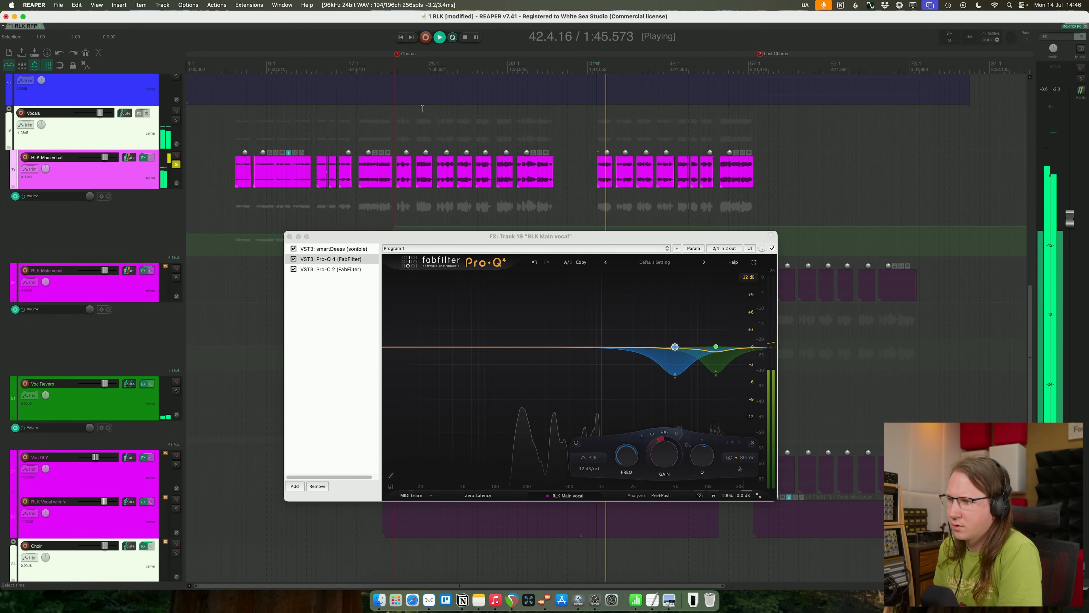
pyautogui.press('n')
pyautogui.press('space')
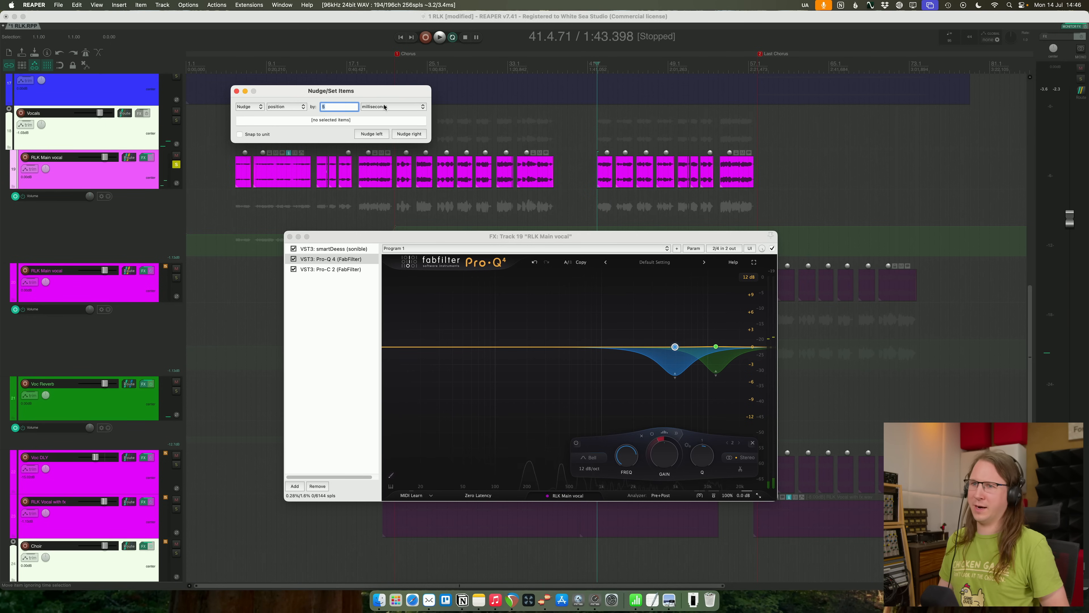
pyautogui.press('Escape')
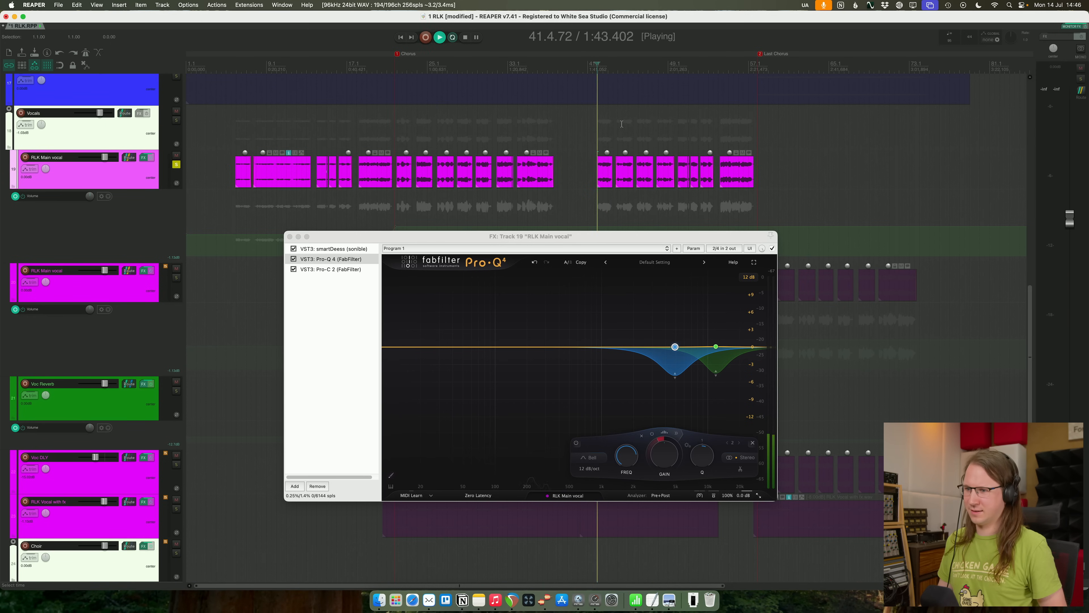
# - Replay the vocal from about bar 42 and slightly deepen and fine-tune the dynamic cut near 4.9 kHz
pyautogui.press('space')
pyautogui.press('space')
pyautogui.moveTo(676, 380); pyautogui.dragTo(676, 384)
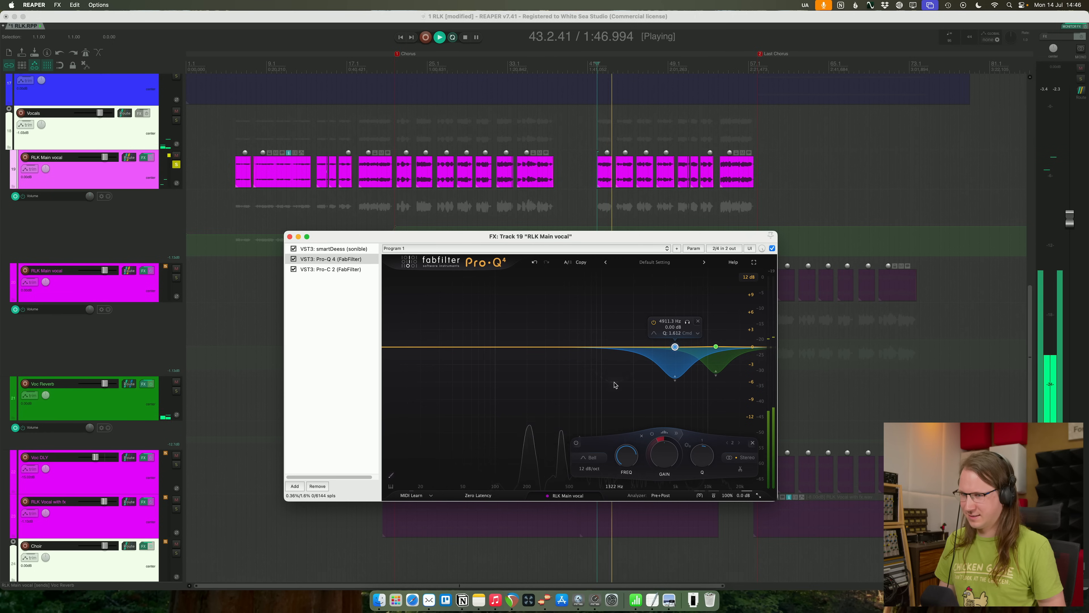
pyautogui.moveTo(677, 348); pyautogui.dragTo(681, 349)
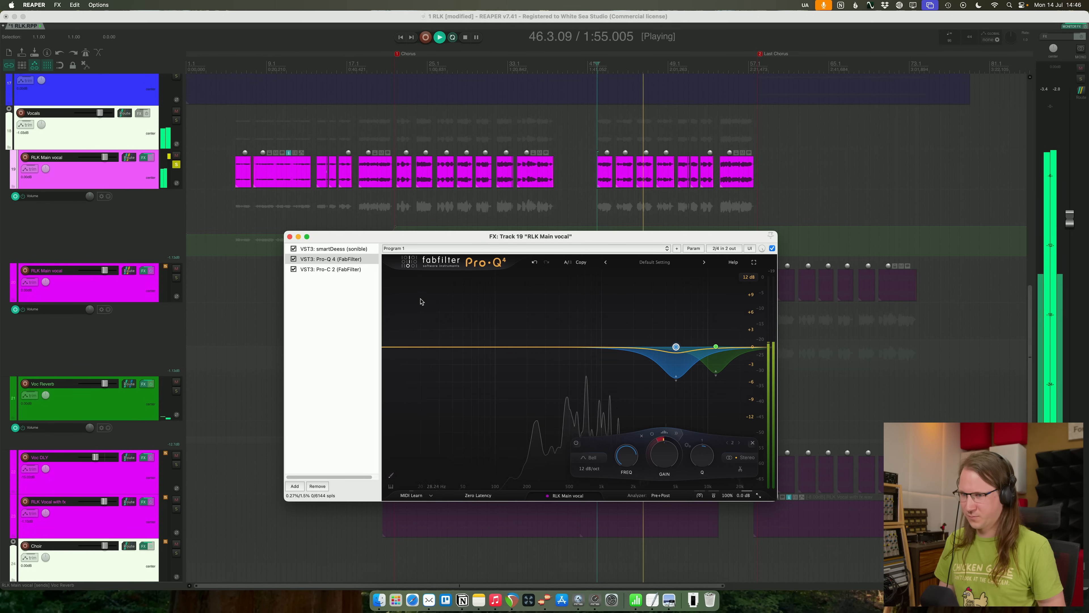
# - Replace the Pro-Q 4 on the last-chorus RLK Main vocal with a copy of the first track's, between smartDeess and Pro-C 2
pyautogui.click(335, 259)
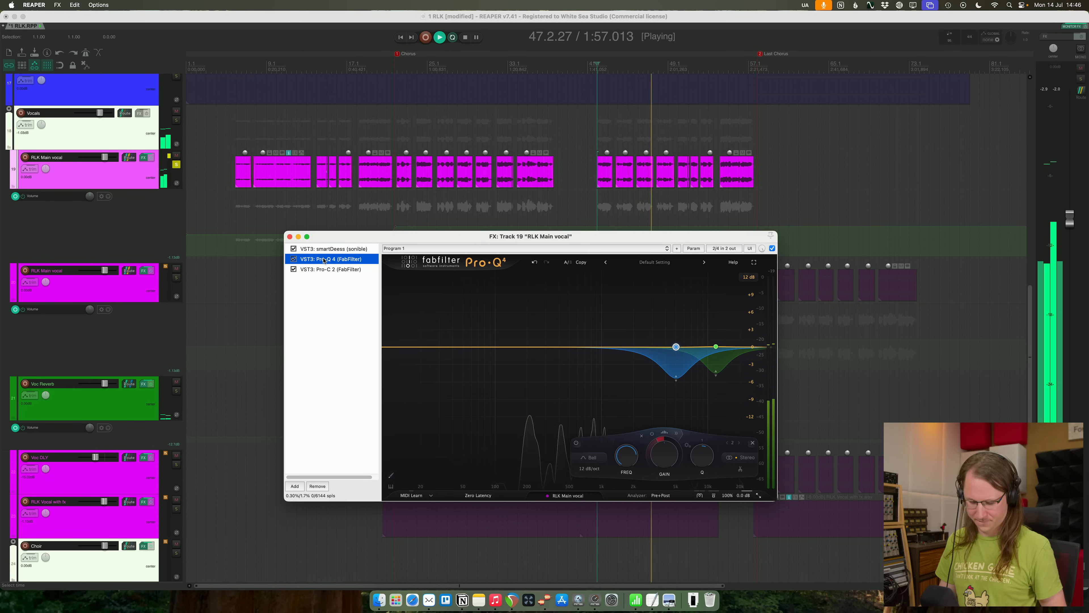
pyautogui.click(122, 293)
pyautogui.click(342, 312)
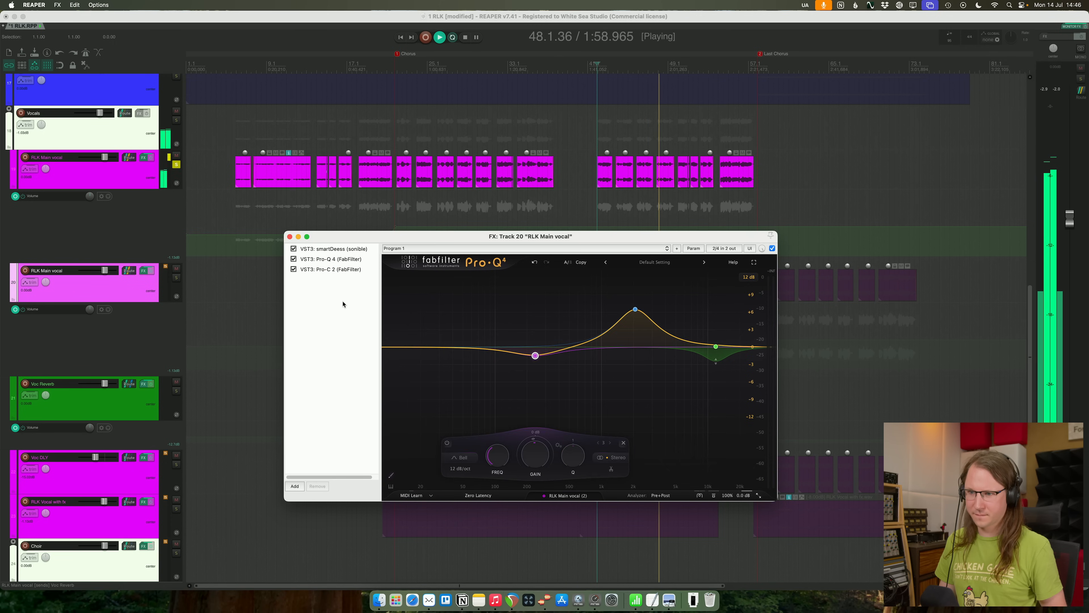
pyautogui.press('super+v')
pyautogui.moveTo(337, 271); pyautogui.dragTo(341, 260)
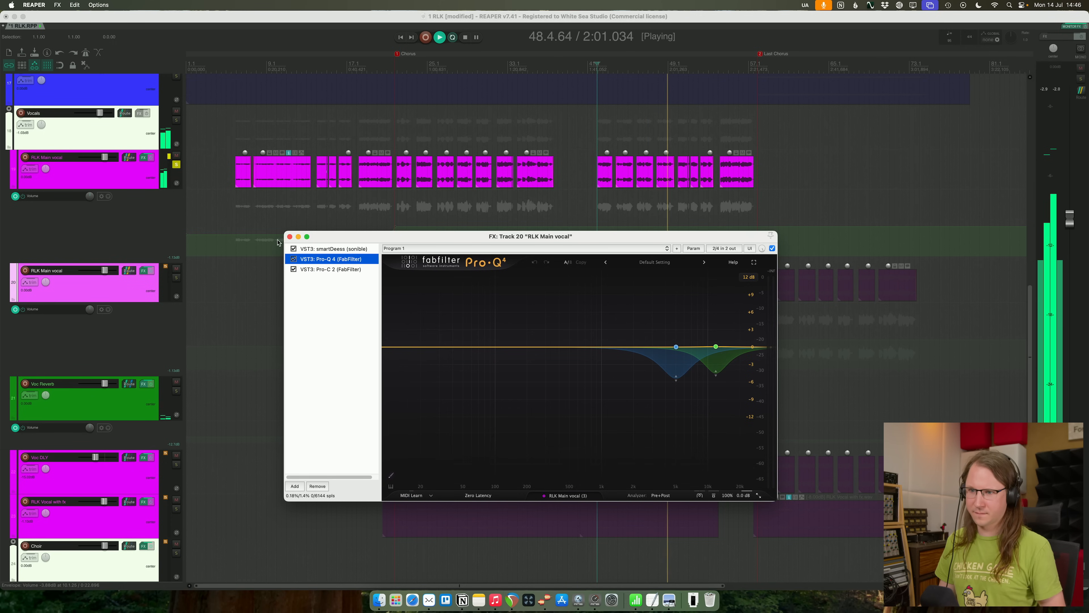
# - Close the effects window, return from the soloed vocal to the full mix and save the project
pyautogui.click(290, 237)
pyautogui.click(177, 164)
pyautogui.press('super+s')
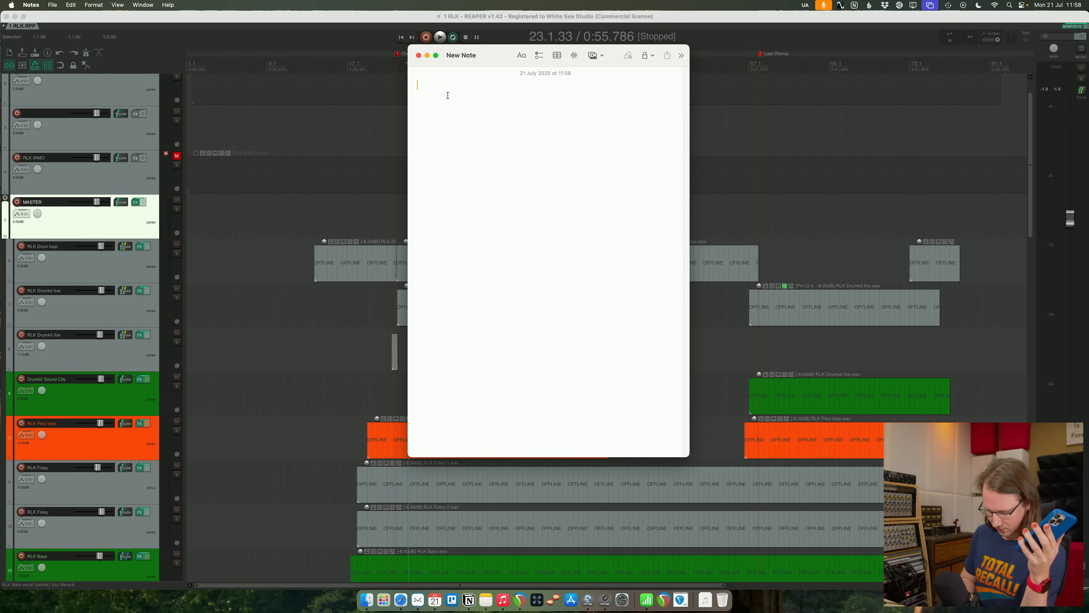
# - In Notes, title a feedback note "RLK" and write "Transition with drums works, but second check" as its first point
pyautogui.write('RLK')
pyautogui.press('Return')
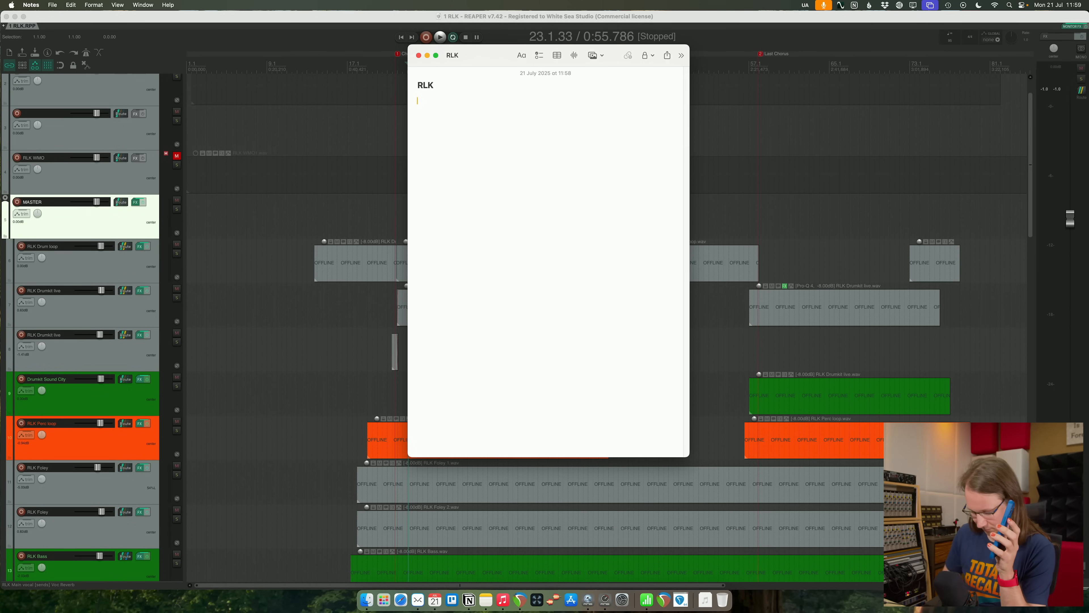
pyautogui.write('Tra')
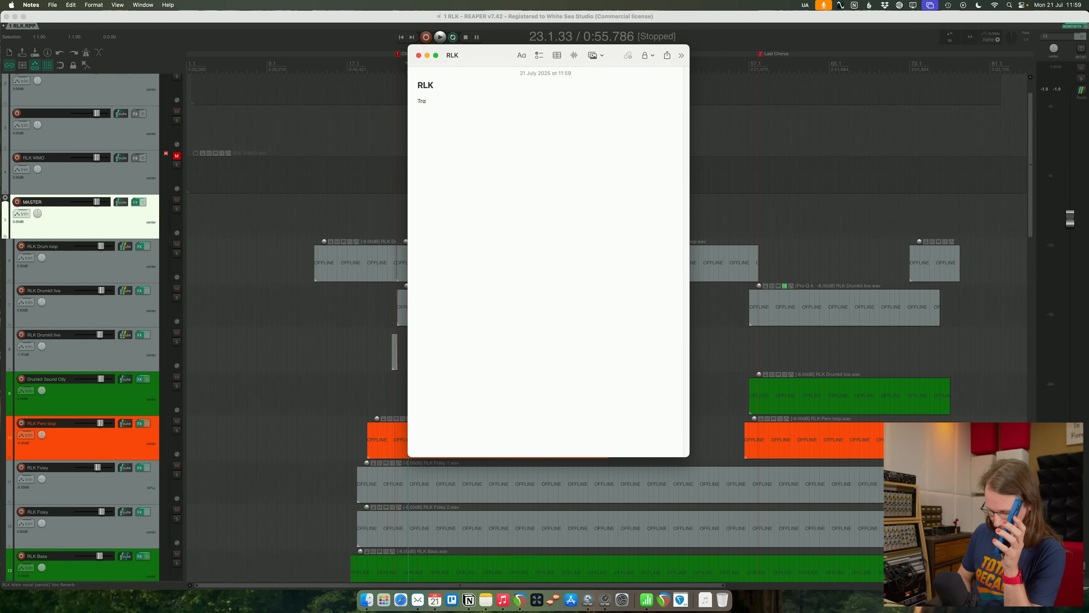
pyautogui.write('nsition')
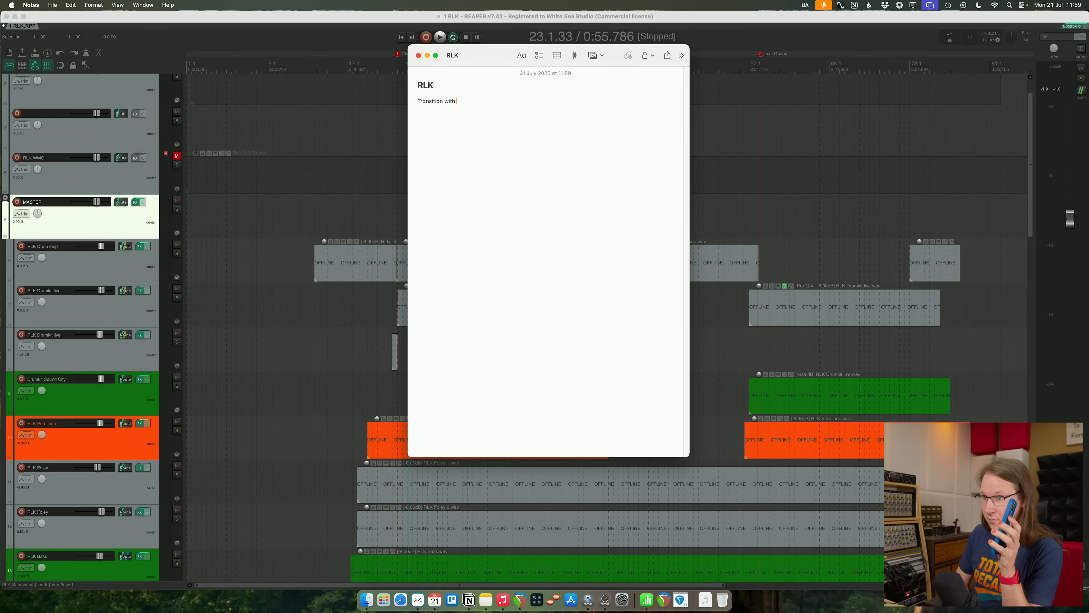
pyautogui.write('with drums')
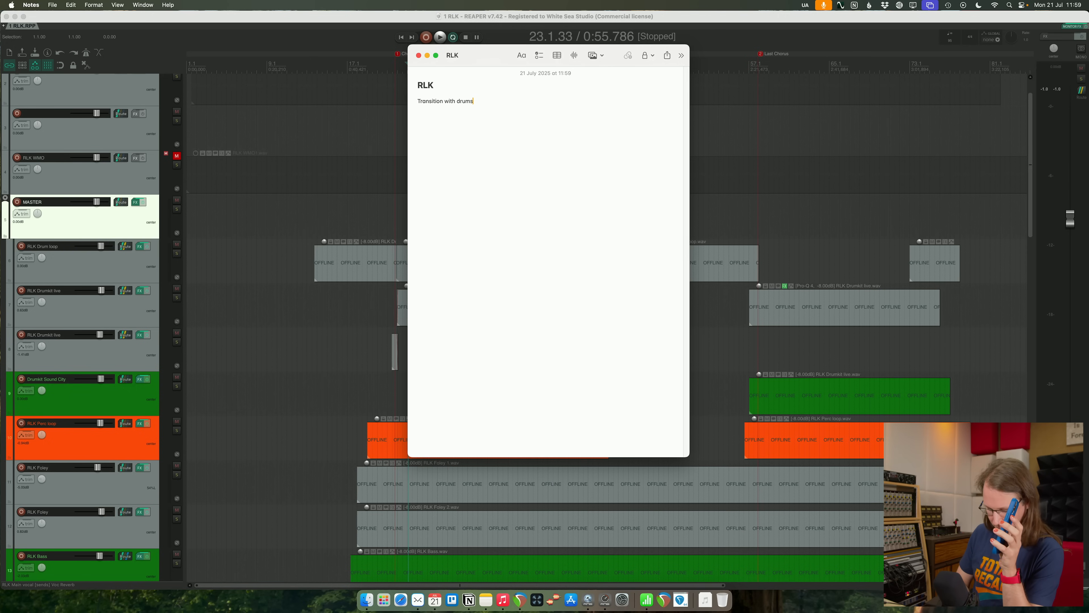
pyautogui.write(' work')
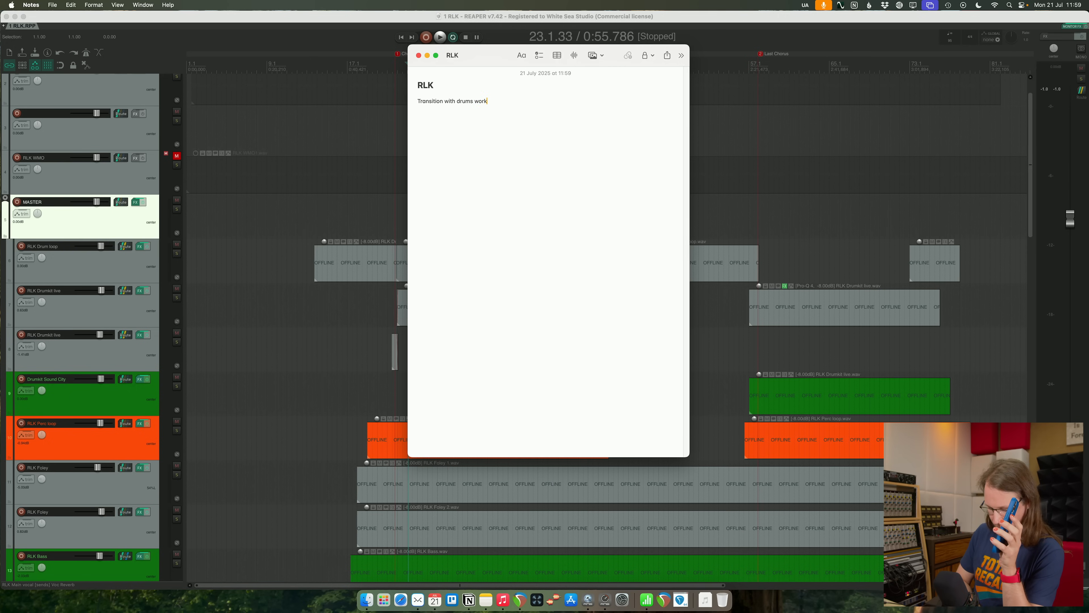
pyautogui.write('s')
pyautogui.press('Return')
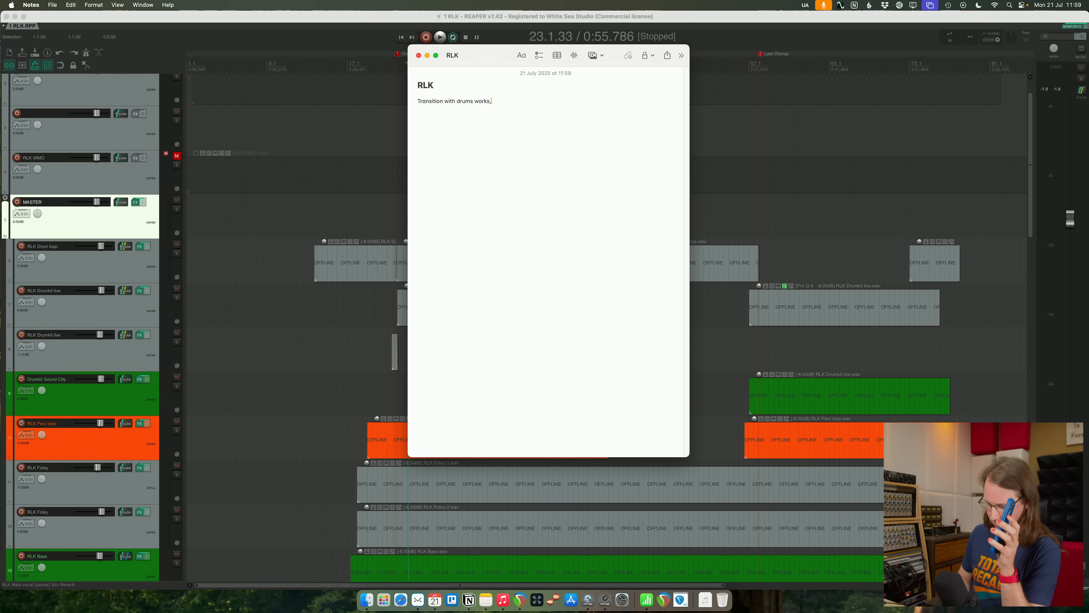
pyautogui.write(', but second check')
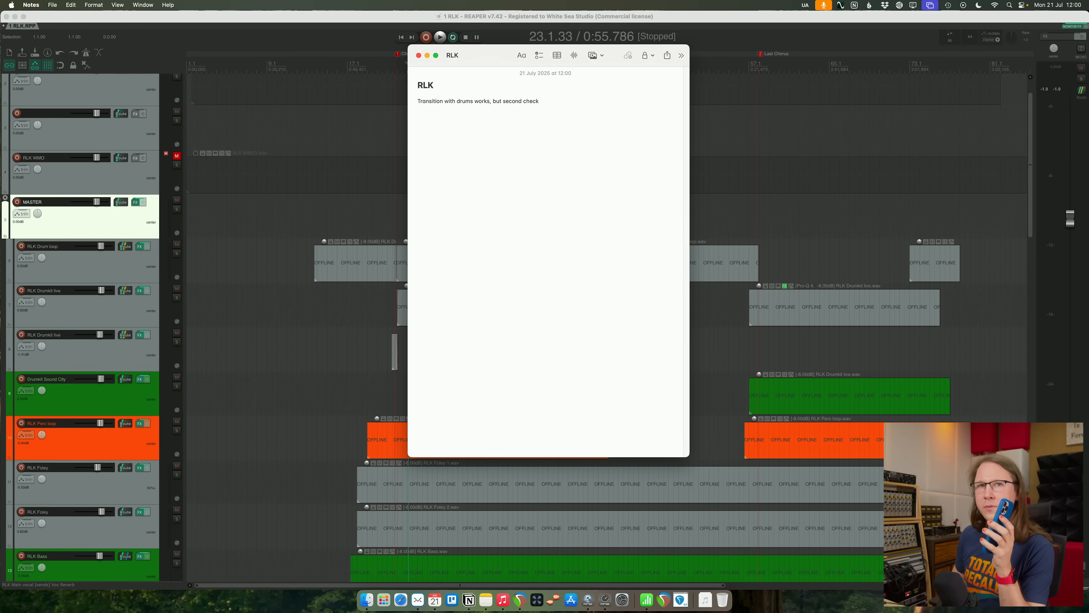
# - Add the feedback point "Vocal levels in the verses, it's a bit off balance." to the note, correcting the spelling of "levels"
pyautogui.write('Vocal ')
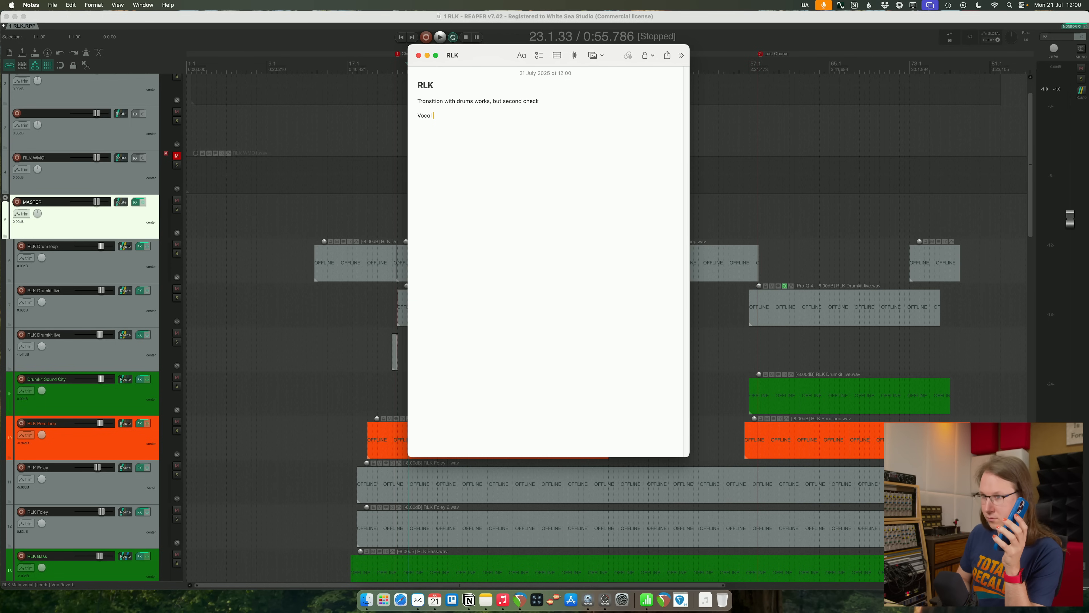
pyautogui.write('lo')
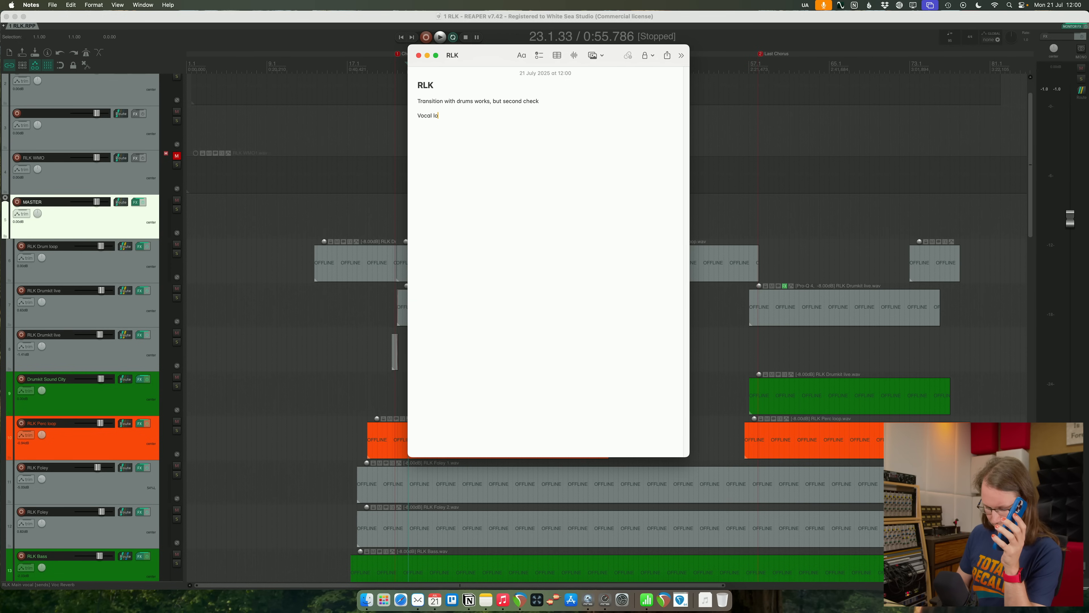
pyautogui.write('uvels in th')
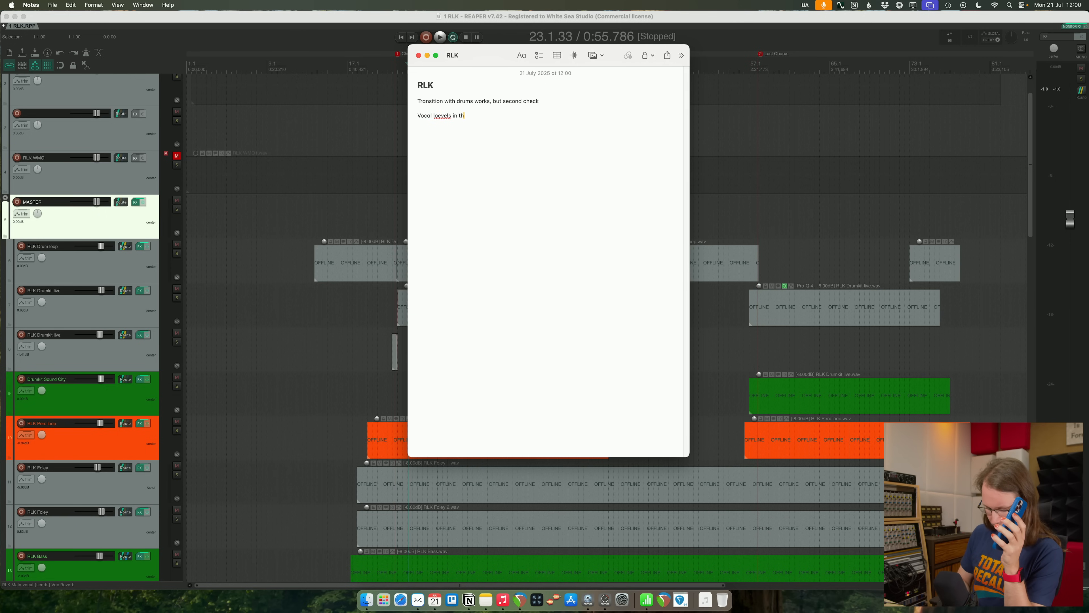
pyautogui.write('e verses')
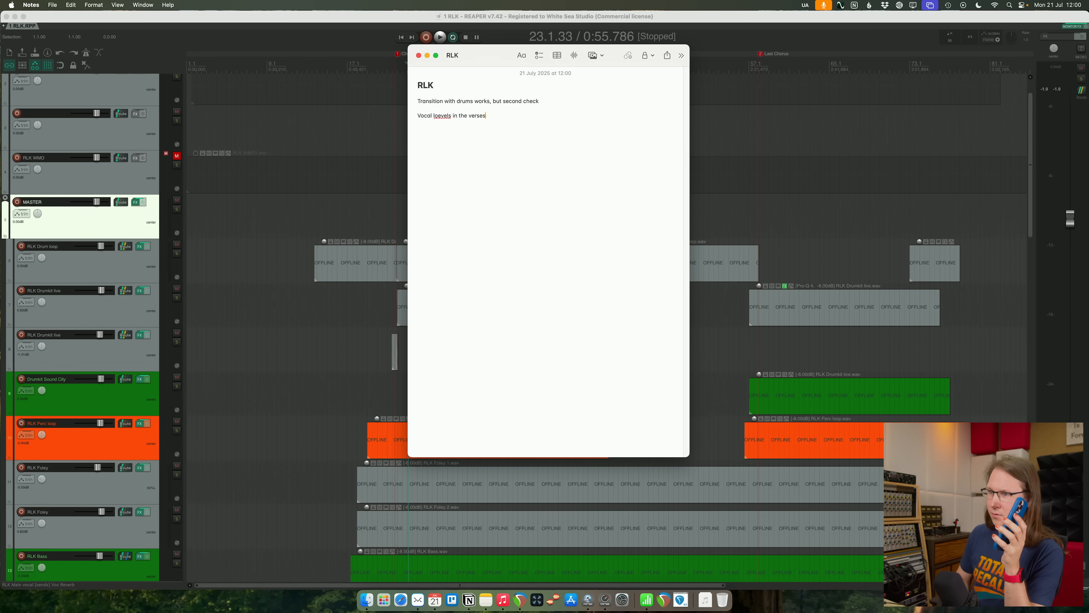
pyautogui.click(438, 116)
pyautogui.press('BackSpace')
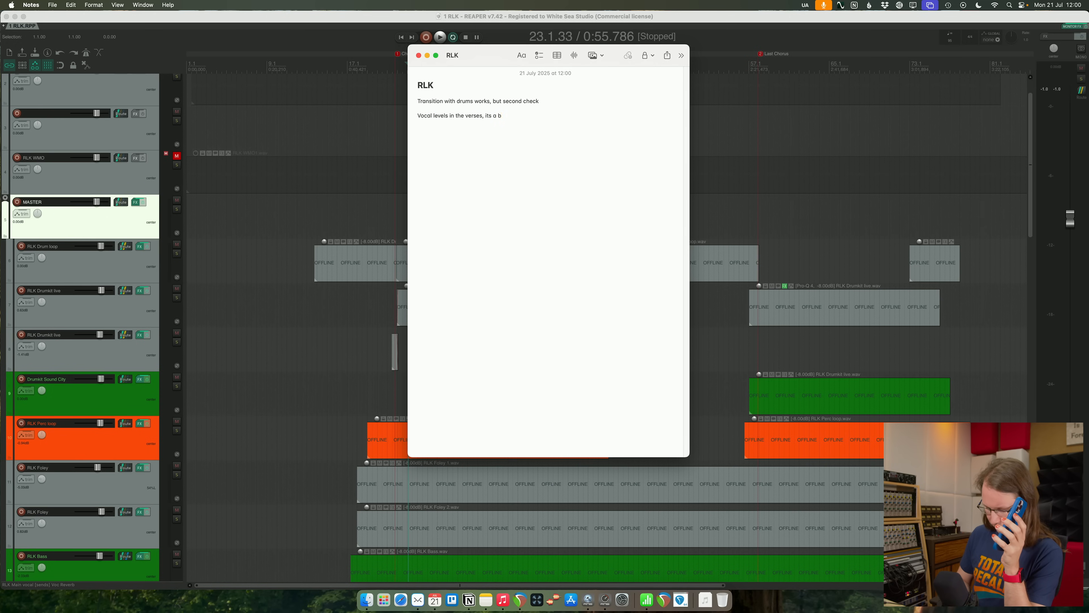
pyautogui.write('f balance')
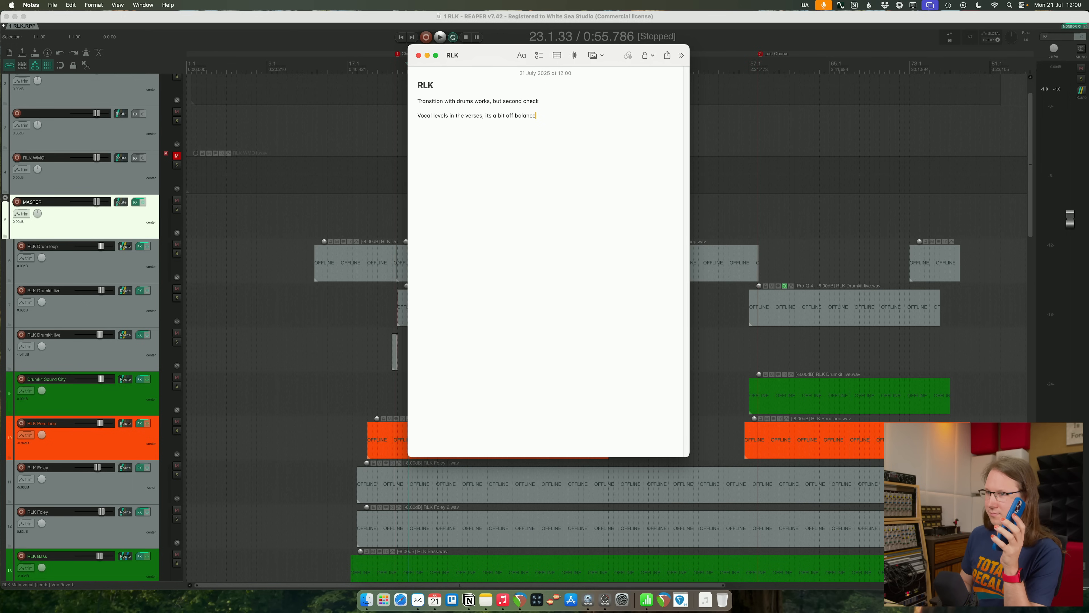
pyautogui.write('.')
pyautogui.press('Return')
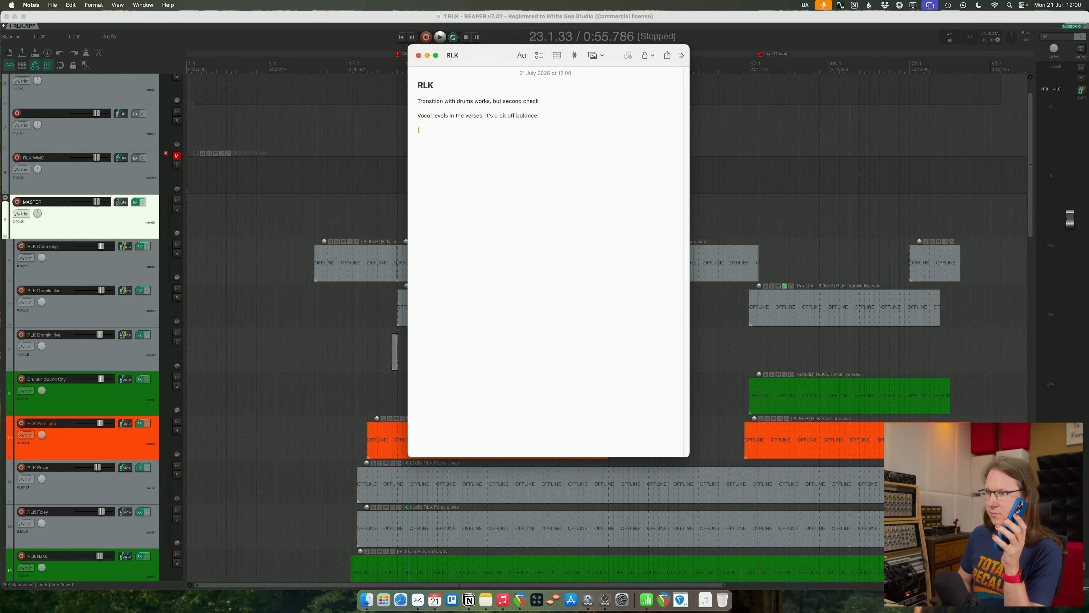
# - Add the point "Intro can be cutted" on its own line, keeping the wording instead of the suggested correction
pyautogui.write('Intro can be cutted')
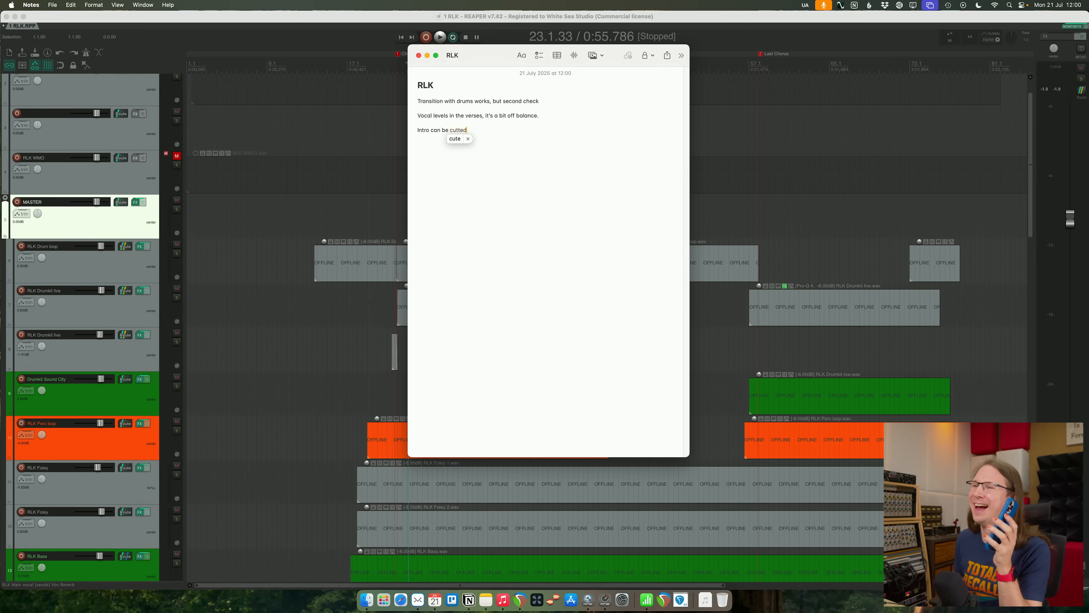
pyautogui.press('Escape')
pyautogui.press('Return')
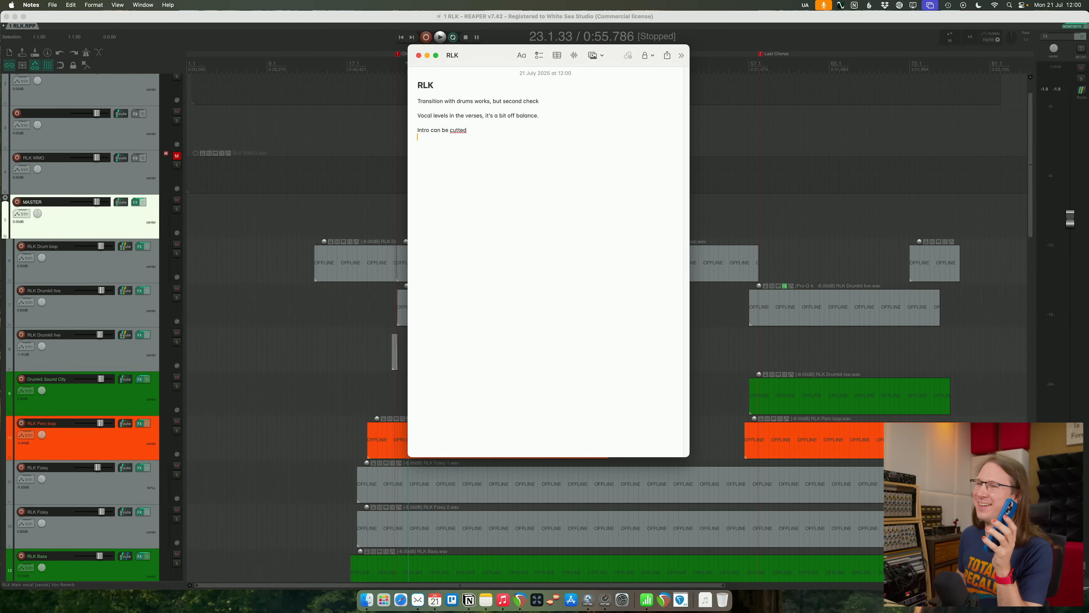
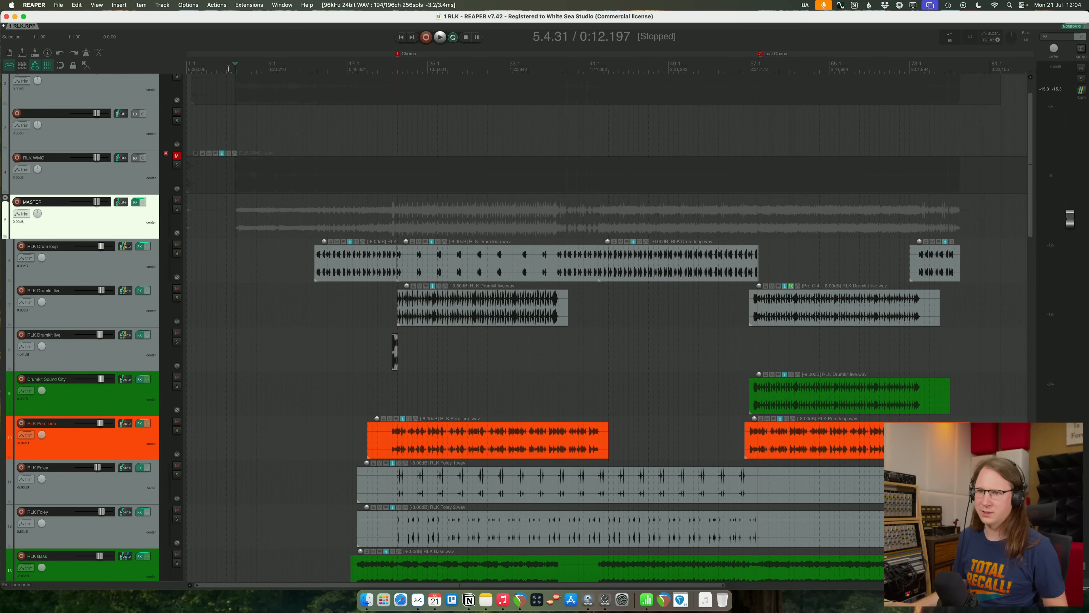
# - Mark a time range spanning the whole song and play around its beginning to locate where the music starts
pyautogui.moveTo(239, 65); pyautogui.dragTo(637, 60)
pyautogui.hotkey('shift', 'r')
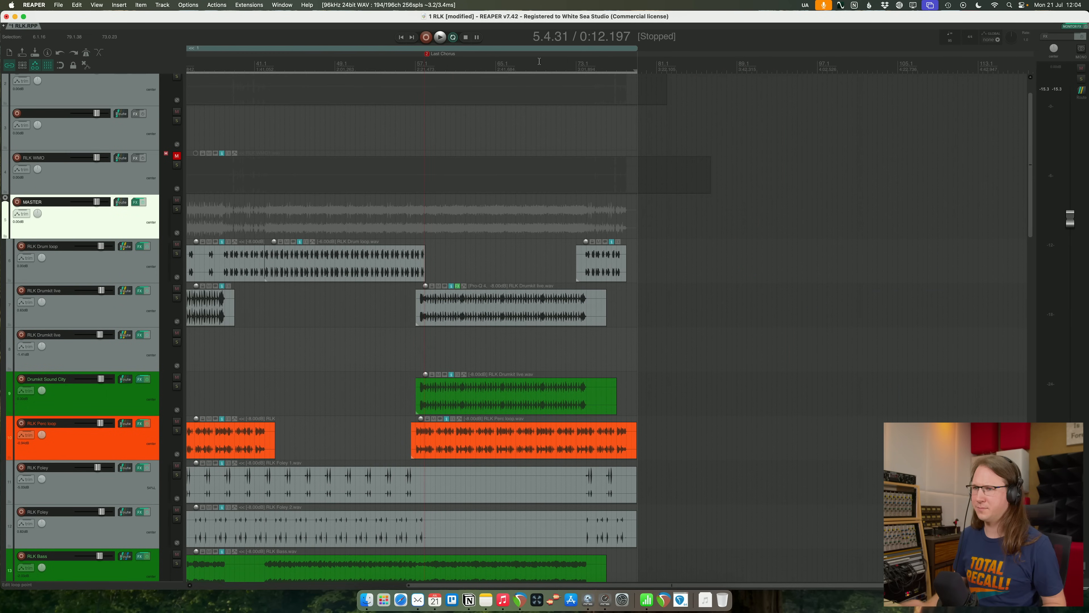
pyautogui.press('Escape')
pyautogui.press('w')
pyautogui.press('space')
pyautogui.scroll(3, 247, 64)
pyautogui.press('space')
pyautogui.click(260, 65)
pyautogui.press('space')
pyautogui.press('space')
pyautogui.scroll(6, 464, 142)
pyautogui.scroll(3, 464, 142)
# - Pinpoint the first sound by short playbacks and move the time range's start to about 5.4.58
pyautogui.press('space')
pyautogui.click(499, 65)
pyautogui.press('space')
pyautogui.press('space')
pyautogui.click(502, 65)
pyautogui.click(520, 64)
pyautogui.press('space')
pyautogui.press('space')
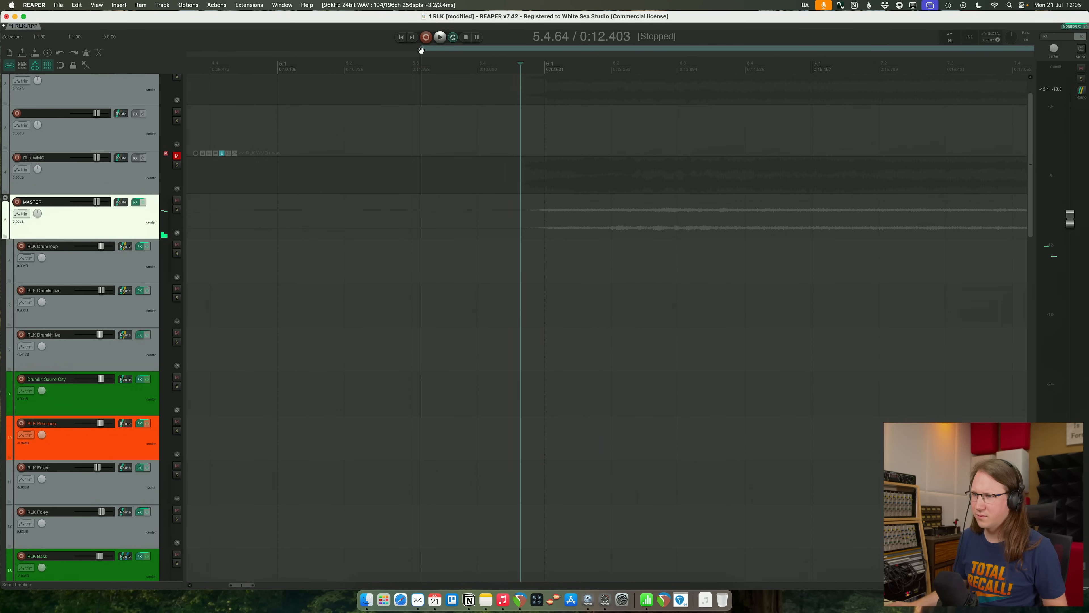
pyautogui.moveTo(421, 48); pyautogui.dragTo(512, 57)
pyautogui.click(513, 63)
pyautogui.press('space')
pyautogui.scroll(-2, 657, 68)
pyautogui.press('space')
pyautogui.scroll(-6, 803, 88)
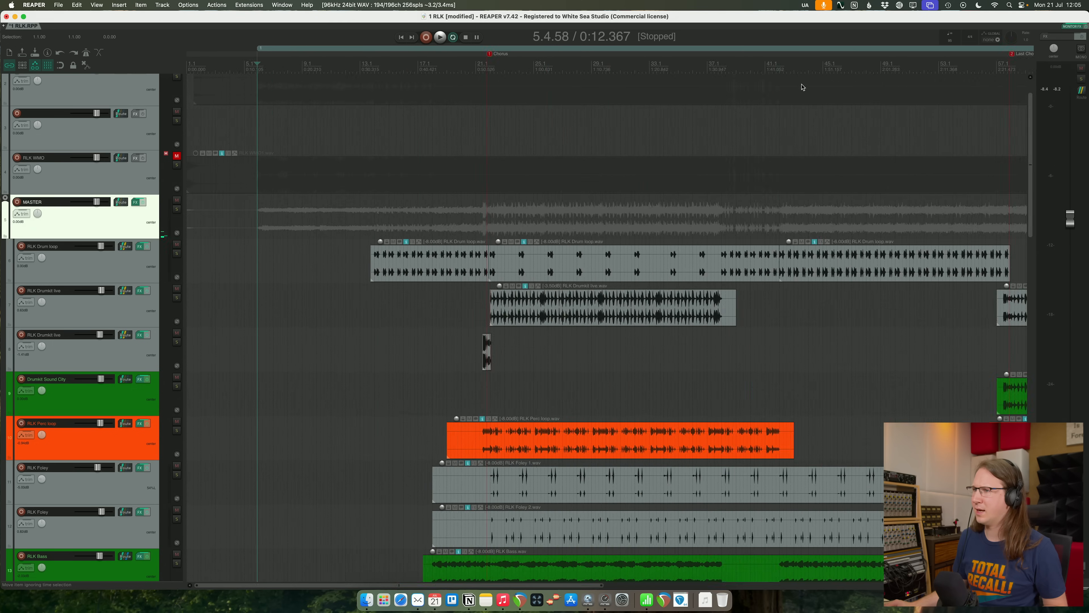
# - Audition the song's ending, trim the time range's end to the last sound and save the project
pyautogui.scroll(-2, 803, 87)
pyautogui.click(959, 64)
pyautogui.press('space')
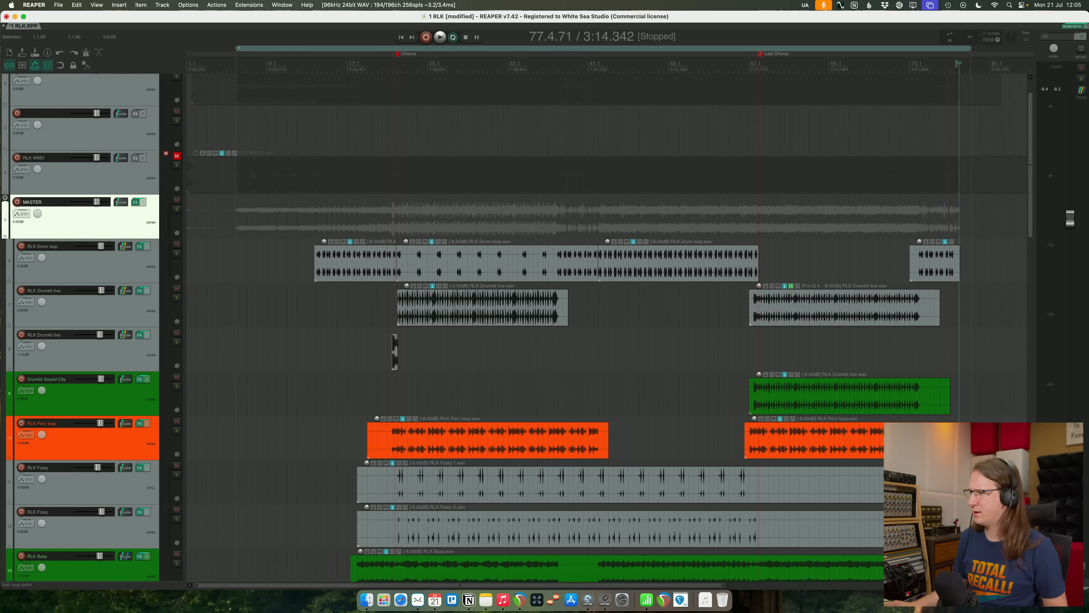
pyautogui.scroll(8, 959, 63)
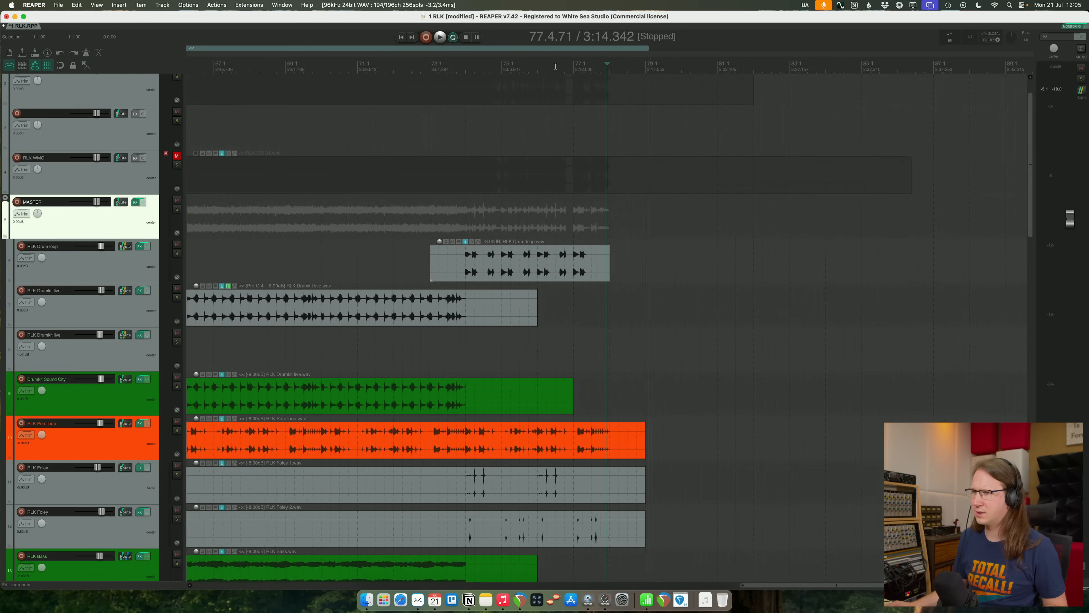
pyautogui.click(593, 64)
pyautogui.press('space')
pyautogui.press('space')
pyautogui.click(602, 64)
pyautogui.press('space')
pyautogui.press('space')
pyautogui.press('super+s')
# - Place the edit cursor precisely on the start of the time range, at 5.4.59
pyautogui.press('Home')
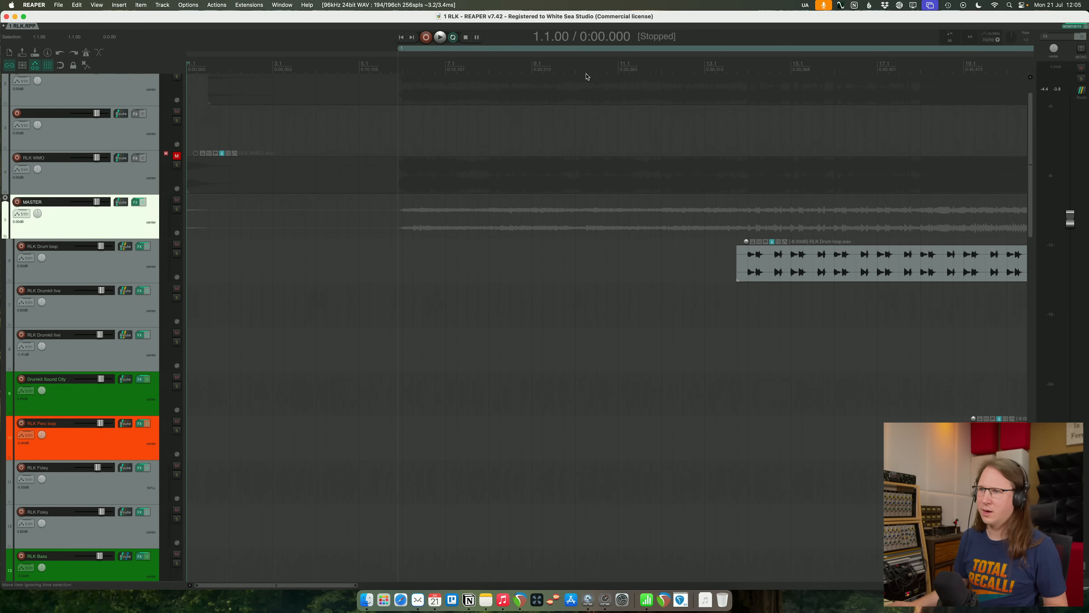
pyautogui.click(398, 67)
pyautogui.scroll(3, 659, 133)
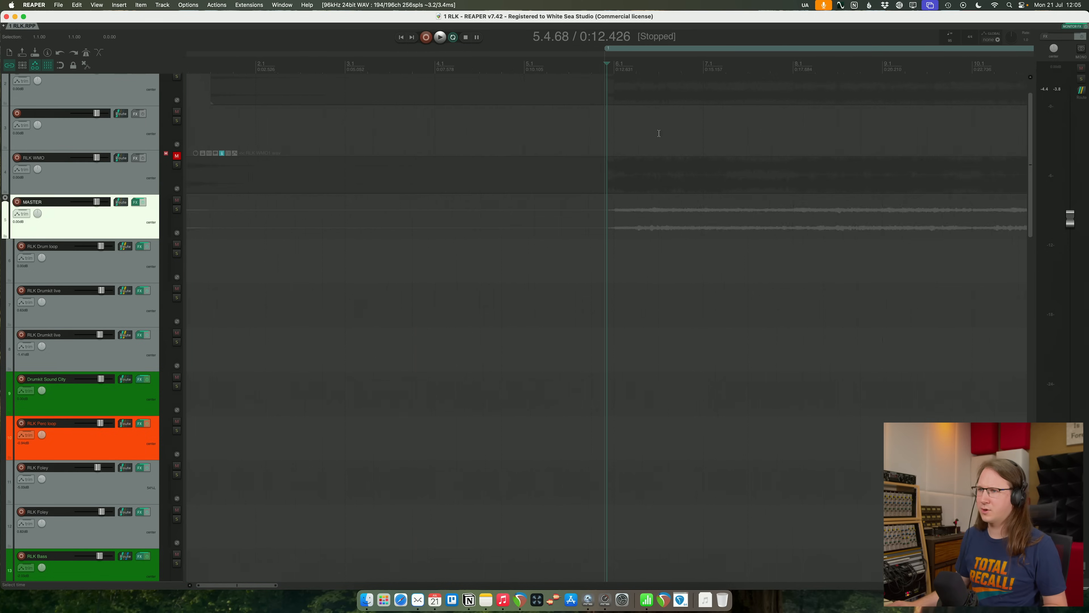
pyautogui.click(593, 66)
pyautogui.scroll(5, 636, 70)
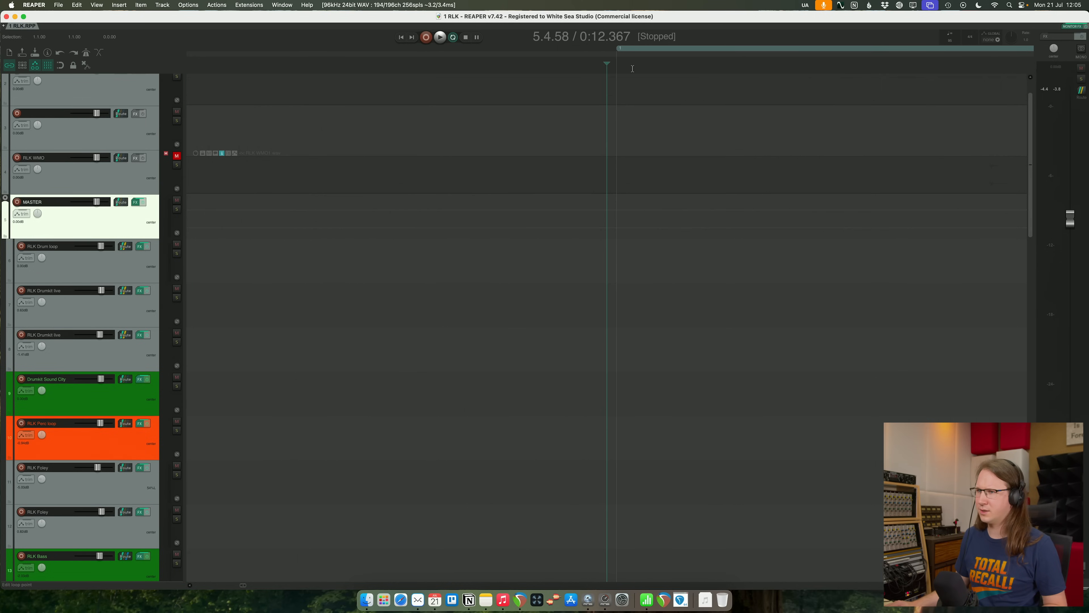
pyautogui.moveTo(705, 69); pyautogui.dragTo(729, 67)
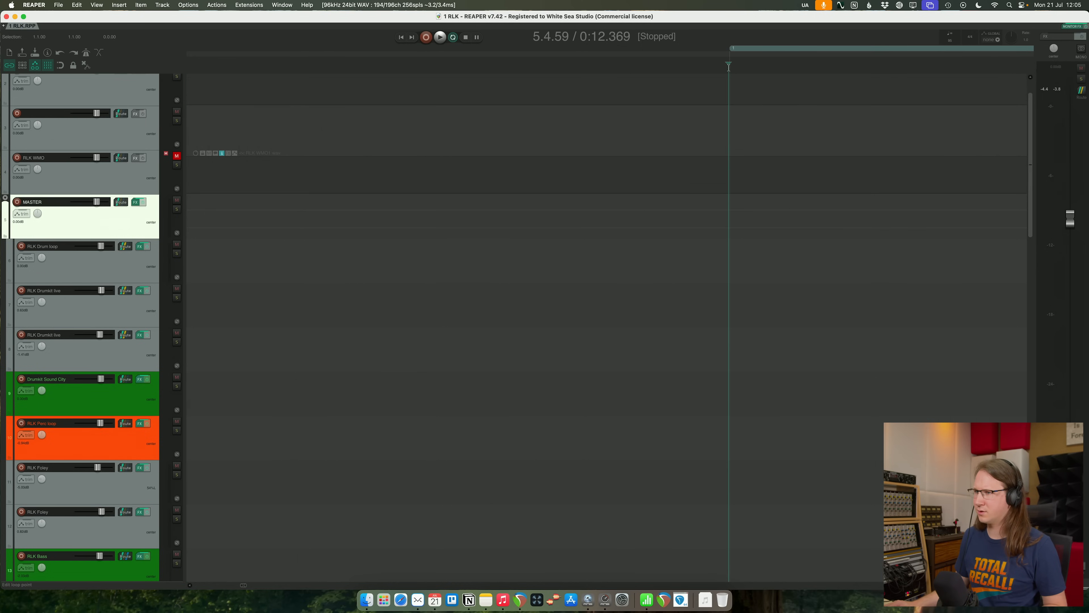
pyautogui.scroll(2, 715, 79)
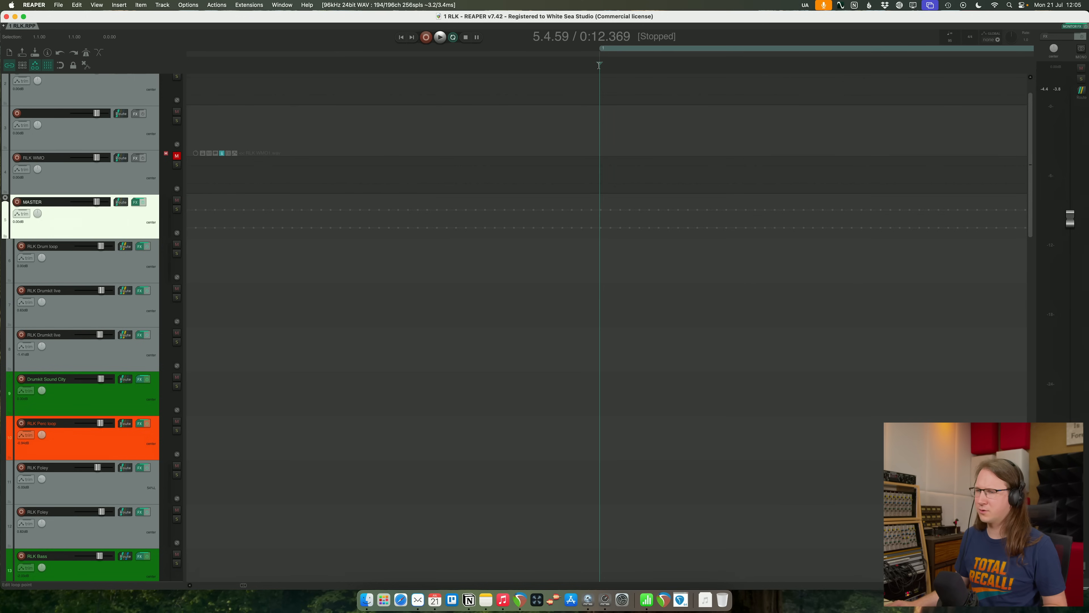
# - In the project settings, set the project start time so that 0:00 falls at the current edit cursor
pyautogui.click(34, 5)
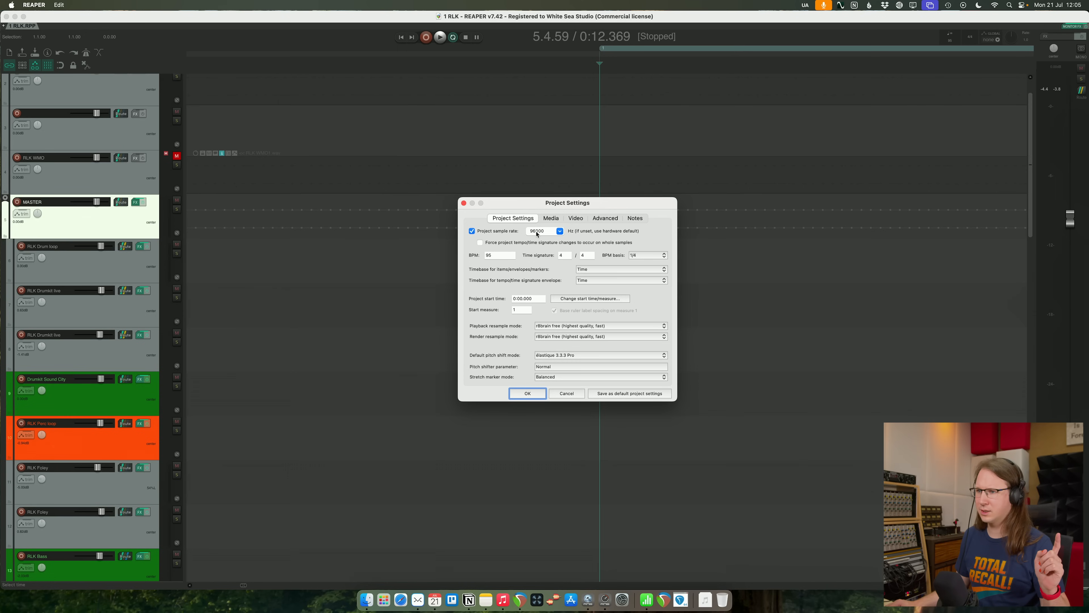
pyautogui.click(551, 219)
pyautogui.click(532, 219)
pyautogui.click(571, 299)
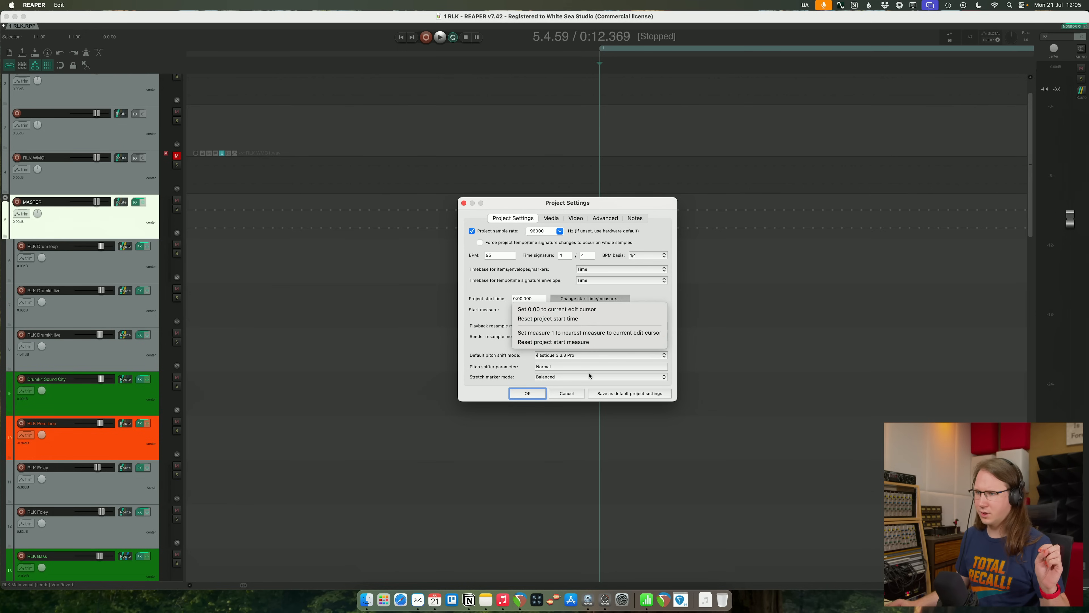
pyautogui.click(601, 311)
pyautogui.click(528, 393)
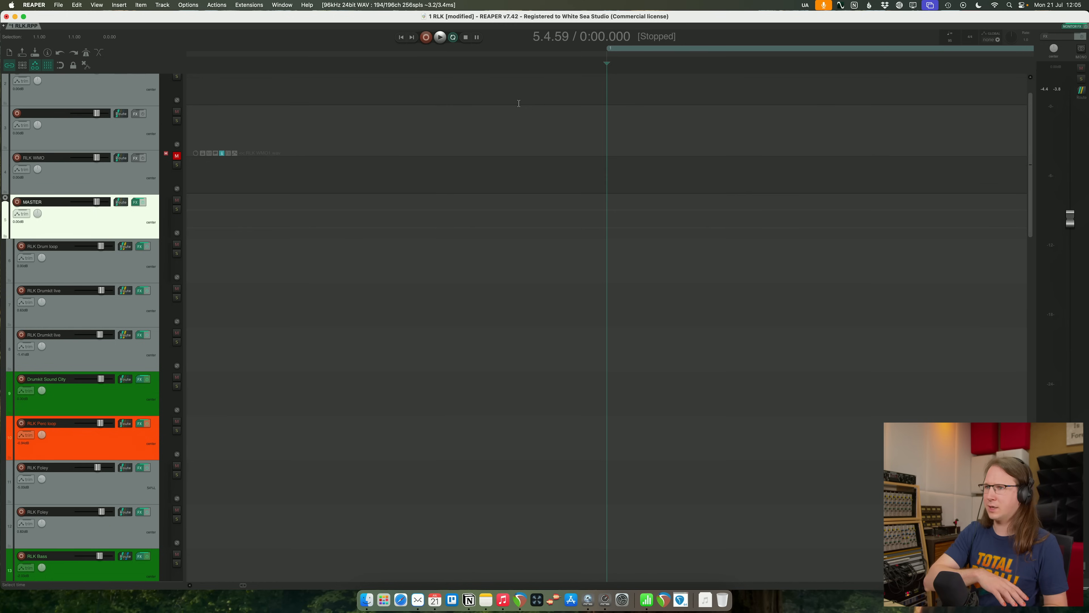
# - Bring the vocal tracks into view, play the song from its new zero point and save the project
pyautogui.click(527, 115)
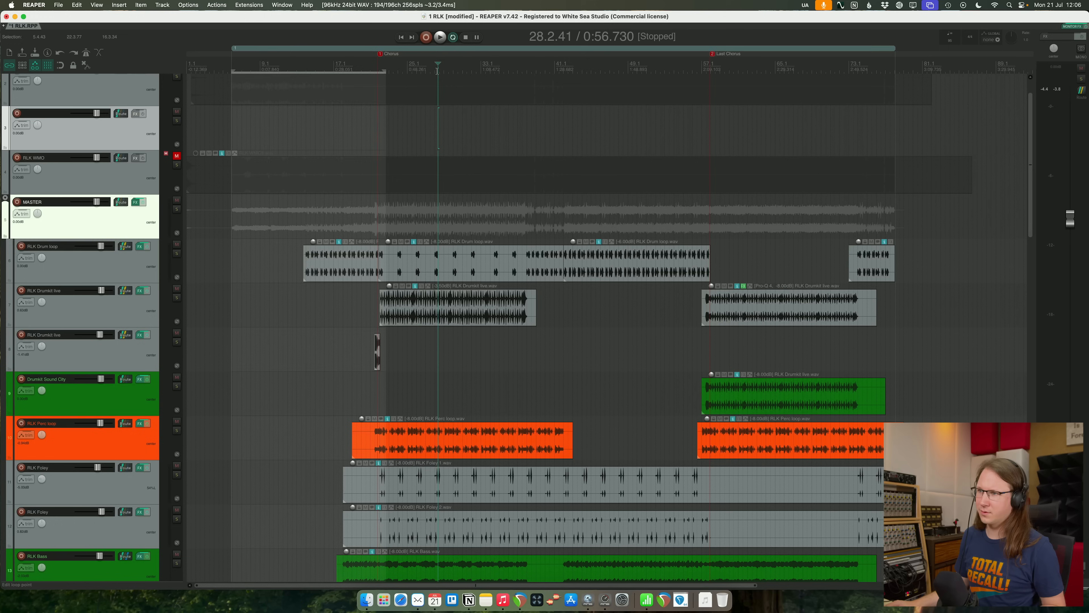
pyautogui.press('Escape')
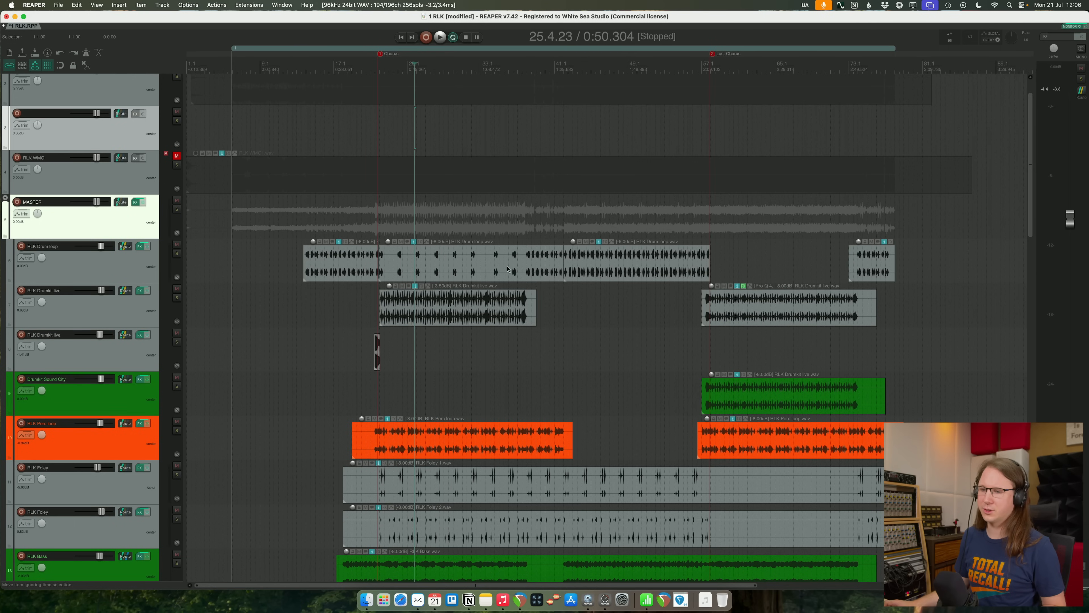
pyautogui.scroll(-15, 506, 275)
pyautogui.click(228, 233)
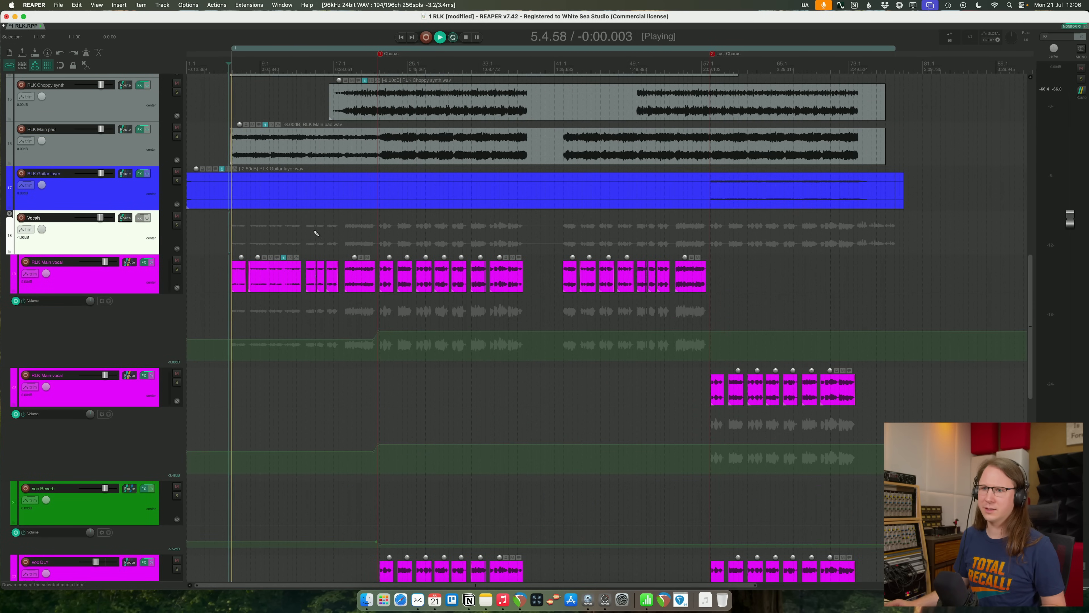
pyautogui.press('super+s')
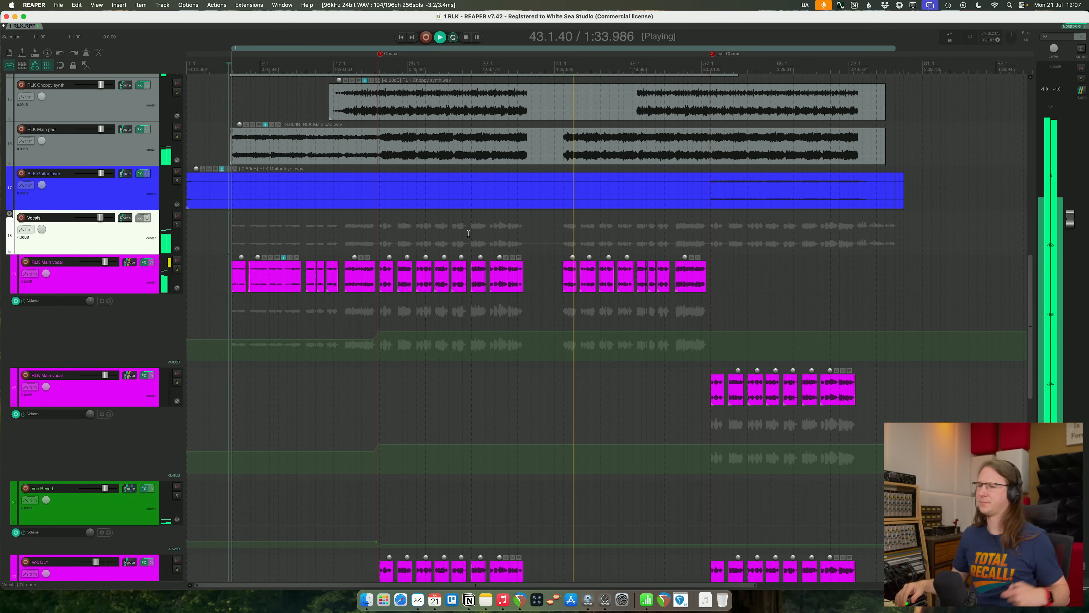
# - Add volume envelope points around the first main vocal track's second verse and lower that section to about -2 dB
pyautogui.keyDown('shift'); pyautogui.click(548, 331); pyautogui.keyUp('shift')
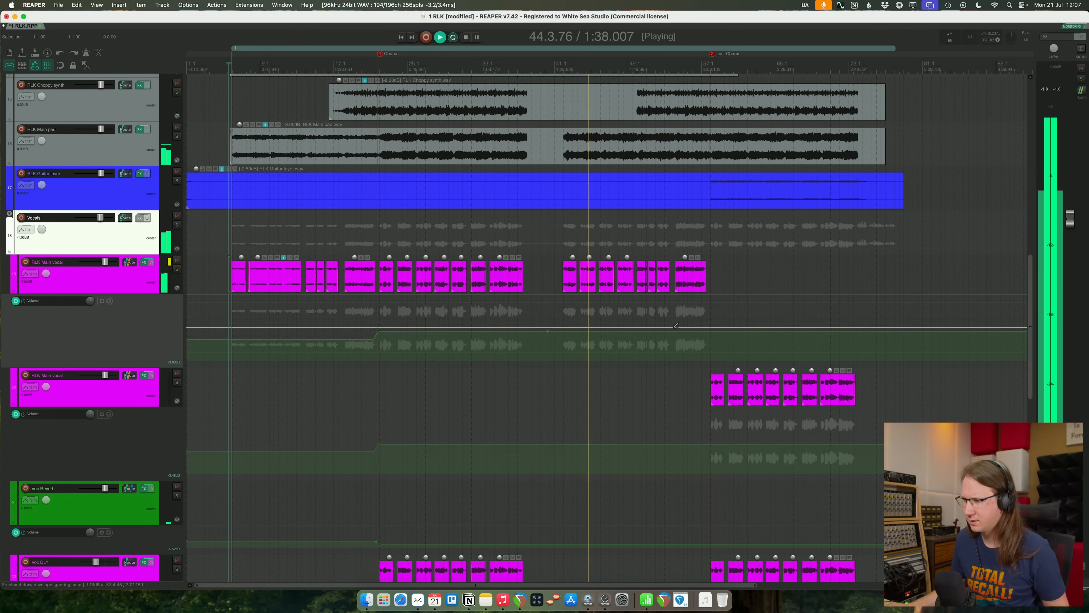
pyautogui.keyDown('shift'); pyautogui.click(669, 331); pyautogui.keyUp('shift')
pyautogui.moveTo(657, 332); pyautogui.dragTo(657, 335)
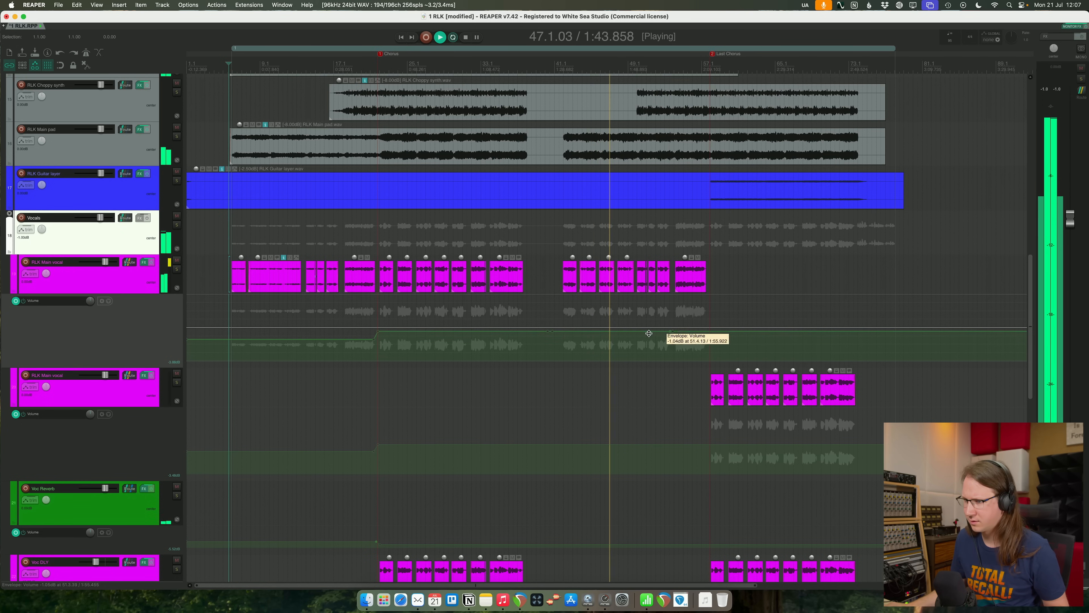
pyautogui.click(634, 333)
pyautogui.moveTo(635, 333); pyautogui.dragTo(637, 336)
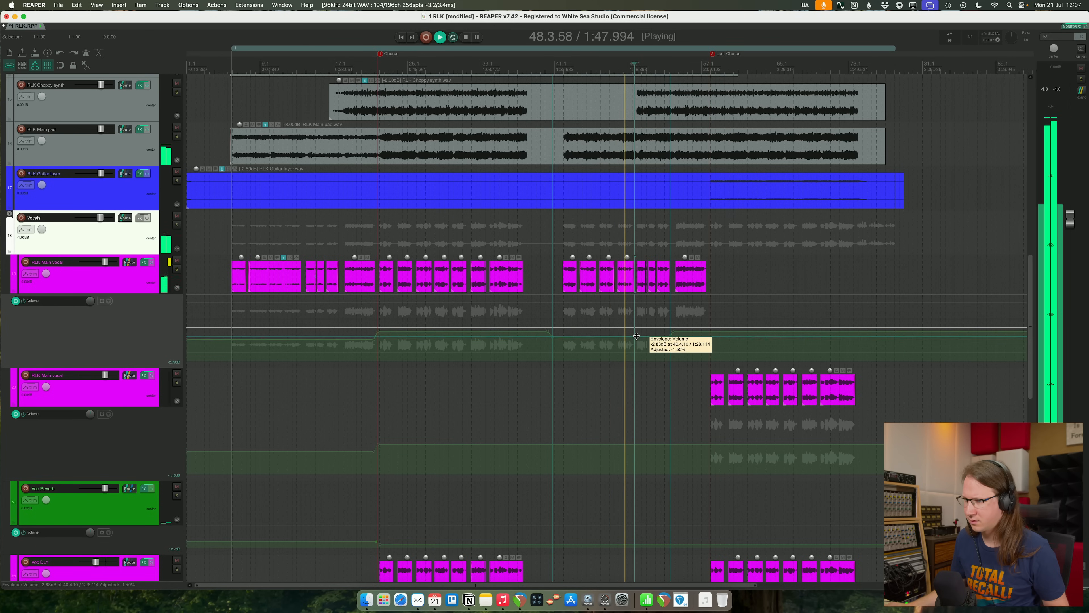
pyautogui.moveTo(637, 336); pyautogui.dragTo(636, 333)
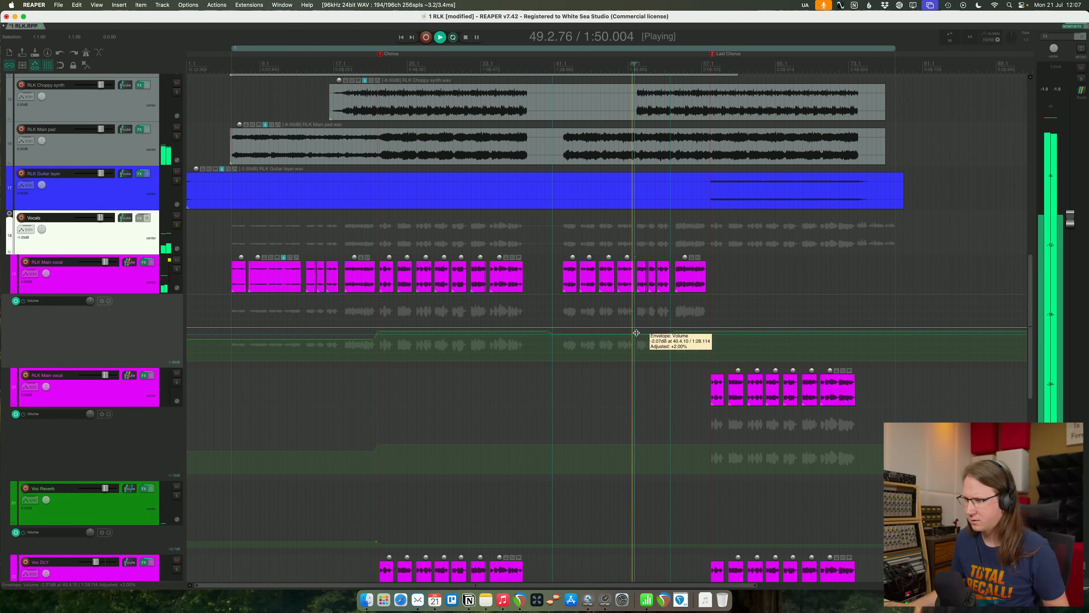
# - Fine-tune the level of the lowered second-verse section in the main vocal's volume envelope
pyautogui.scroll(8, 667, 371)
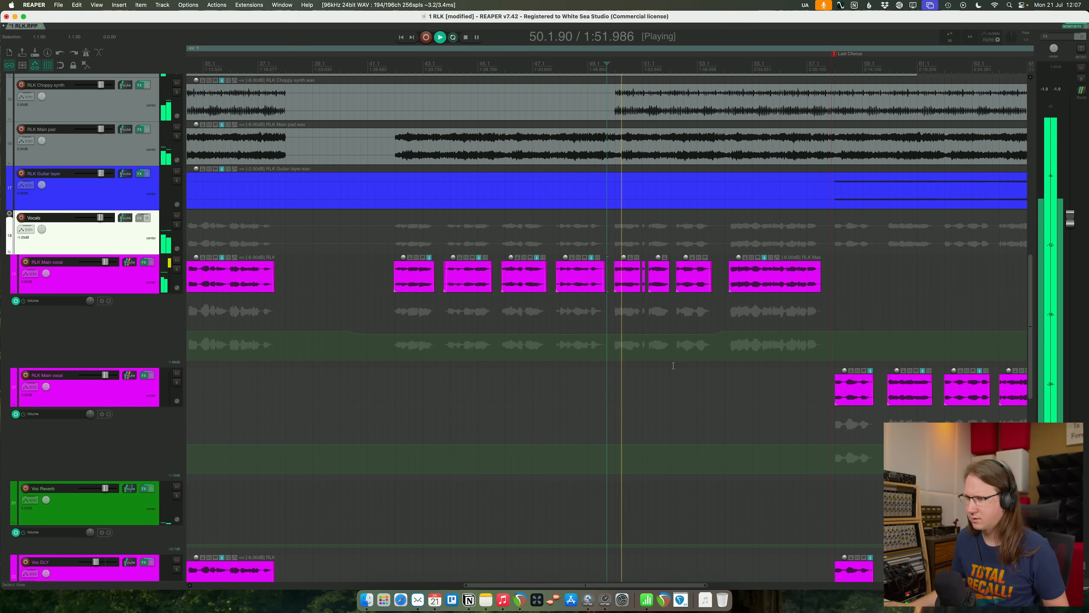
pyautogui.click(666, 336)
pyautogui.moveTo(666, 335); pyautogui.dragTo(663, 336)
pyautogui.click(713, 392)
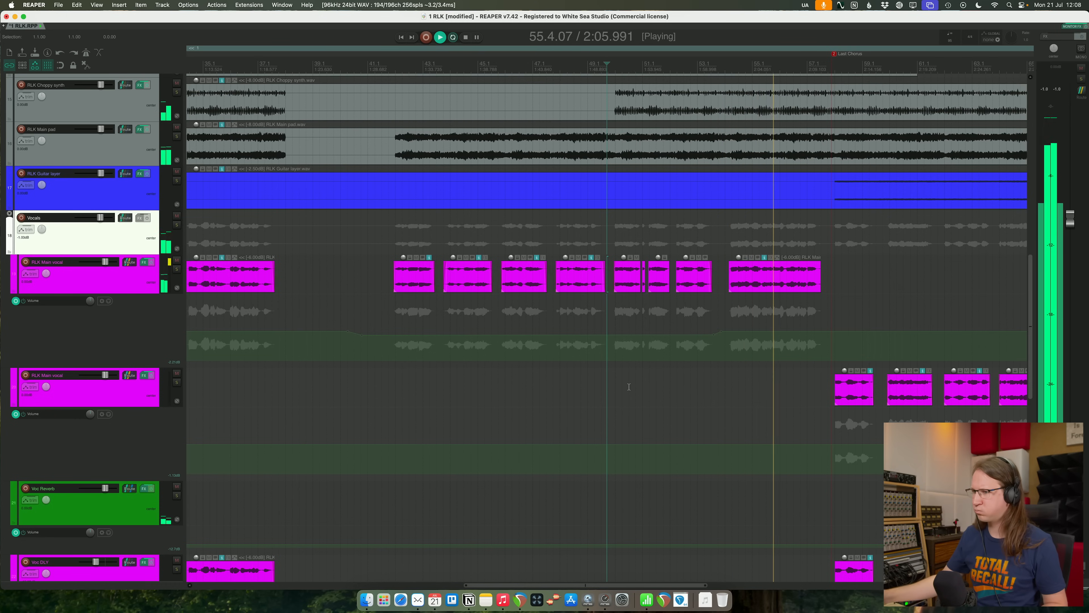
# - Lower the phrase before the last chorus to about -2.2 dB and the verse before it to about -2.9 dB, replaying from the verse
pyautogui.click(802, 332)
pyautogui.moveTo(802, 331); pyautogui.dragTo(803, 335)
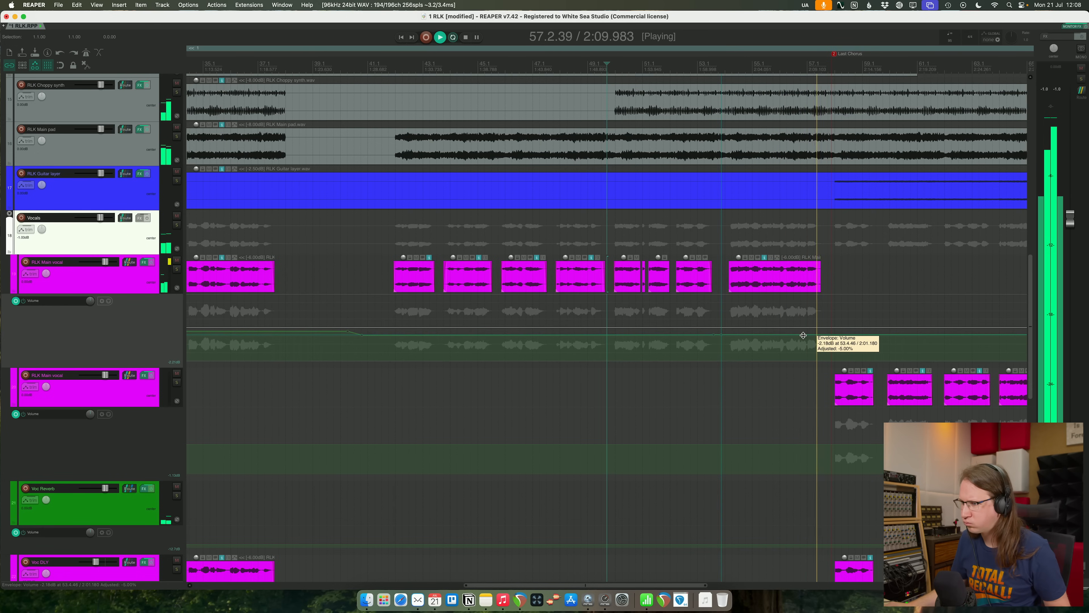
pyautogui.scroll(-4, 522, 364)
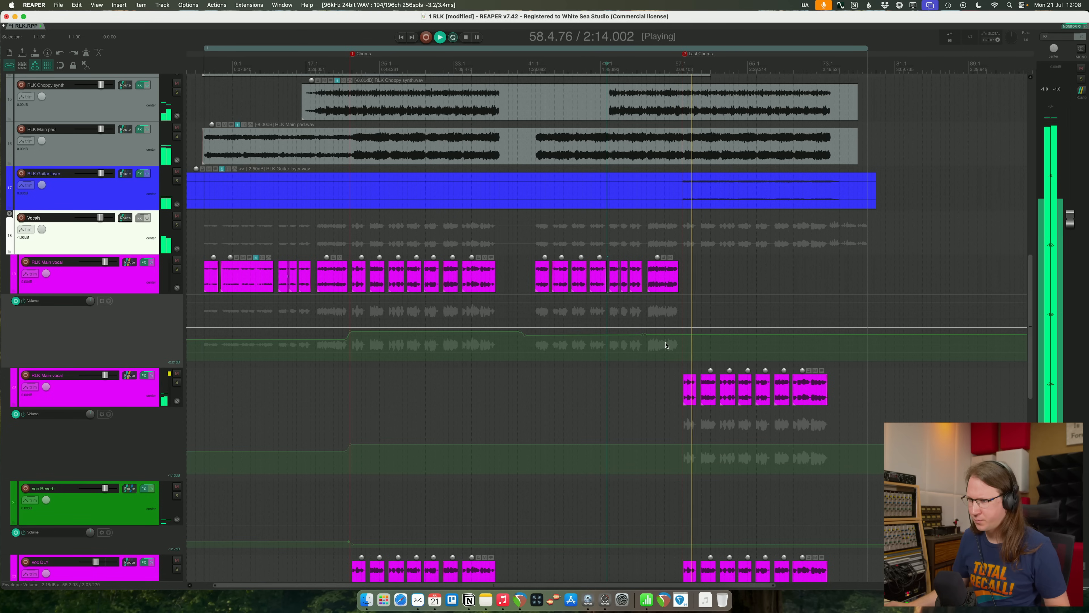
pyautogui.moveTo(612, 335); pyautogui.dragTo(612, 336)
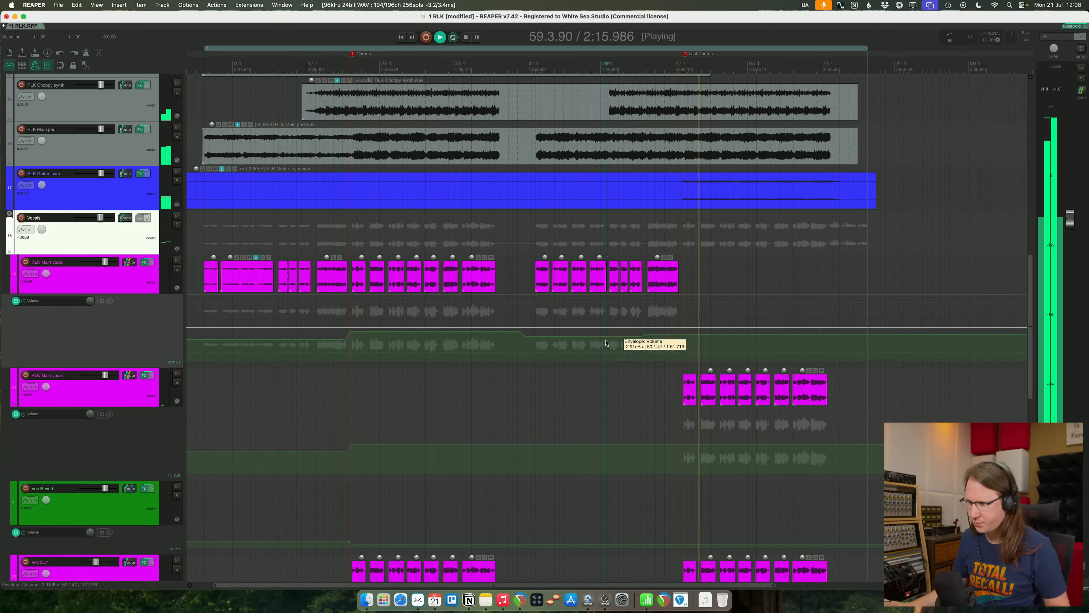
pyautogui.click(520, 389)
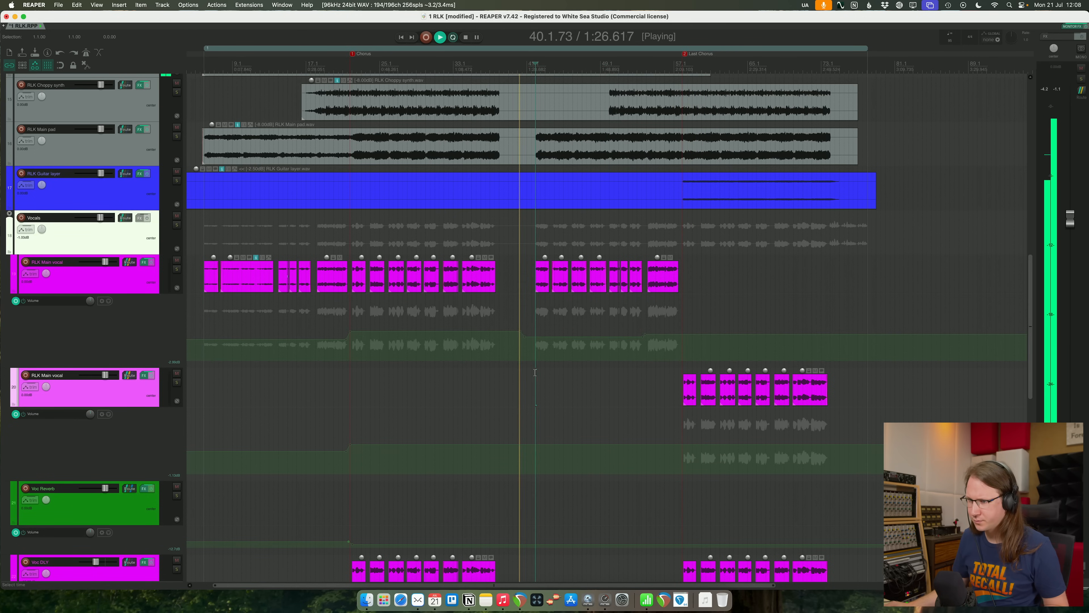
# - In the first main vocal track's Pro-Q 4, deepen the dynamic cut at 11874 Hz and fine-tune its Q
pyautogui.scroll(-10, 609, 388)
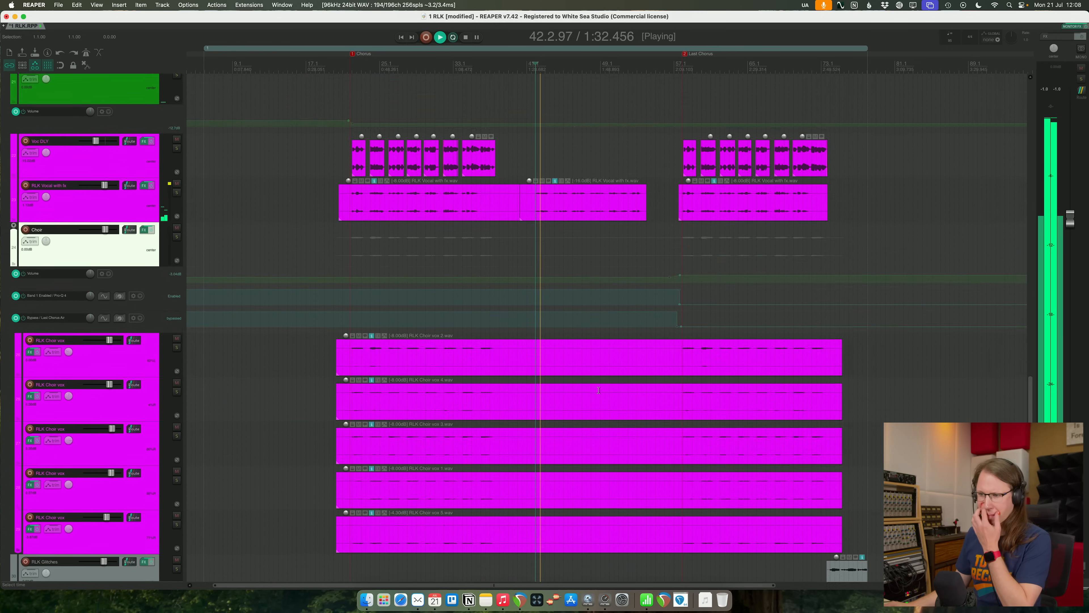
pyautogui.scroll(5, 599, 391)
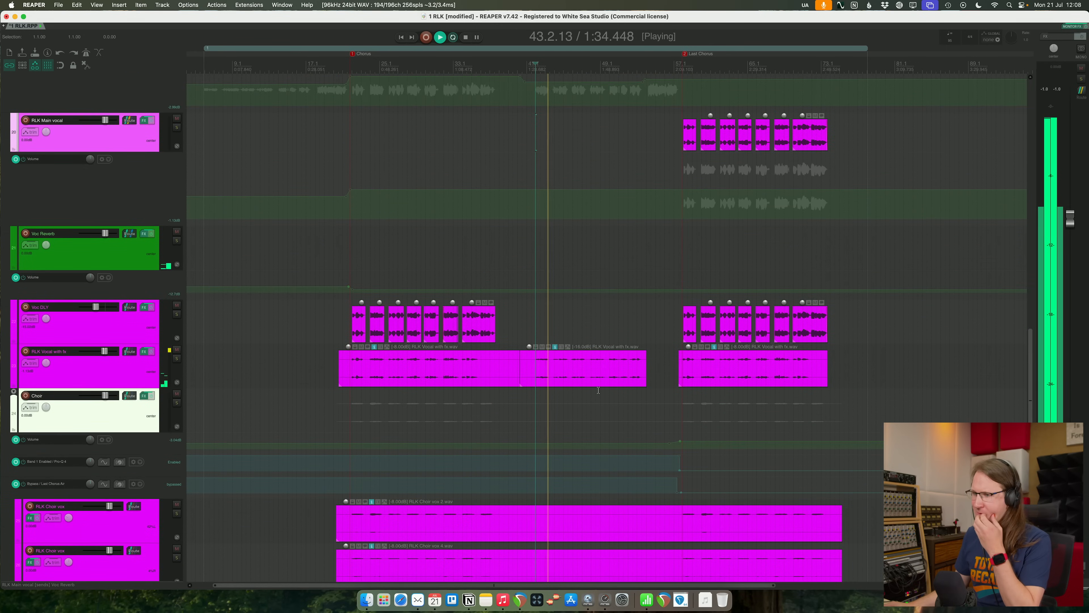
pyautogui.scroll(8, 599, 391)
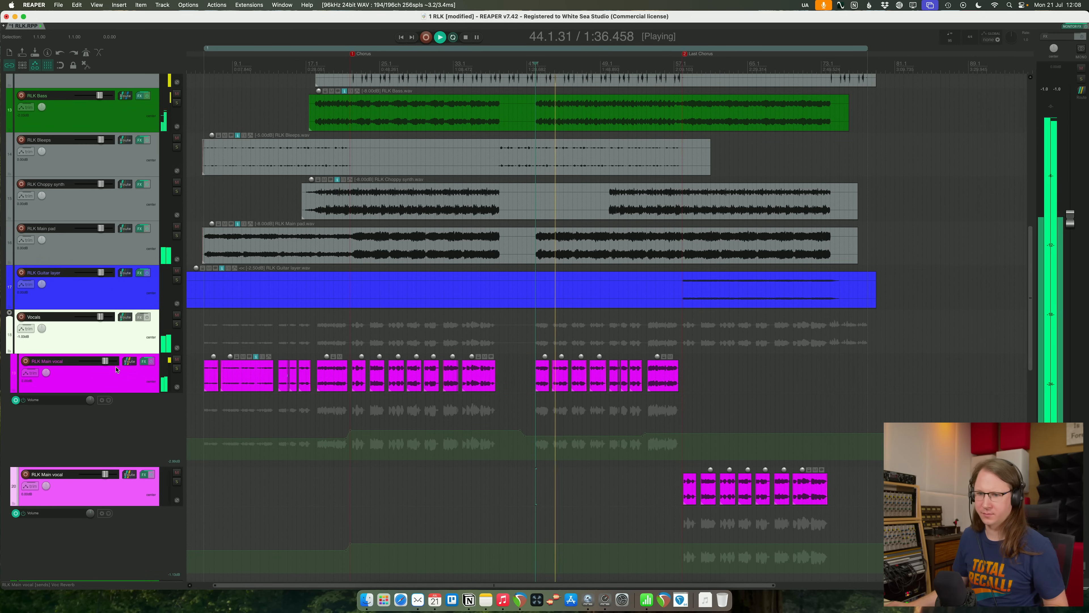
pyautogui.click(144, 361)
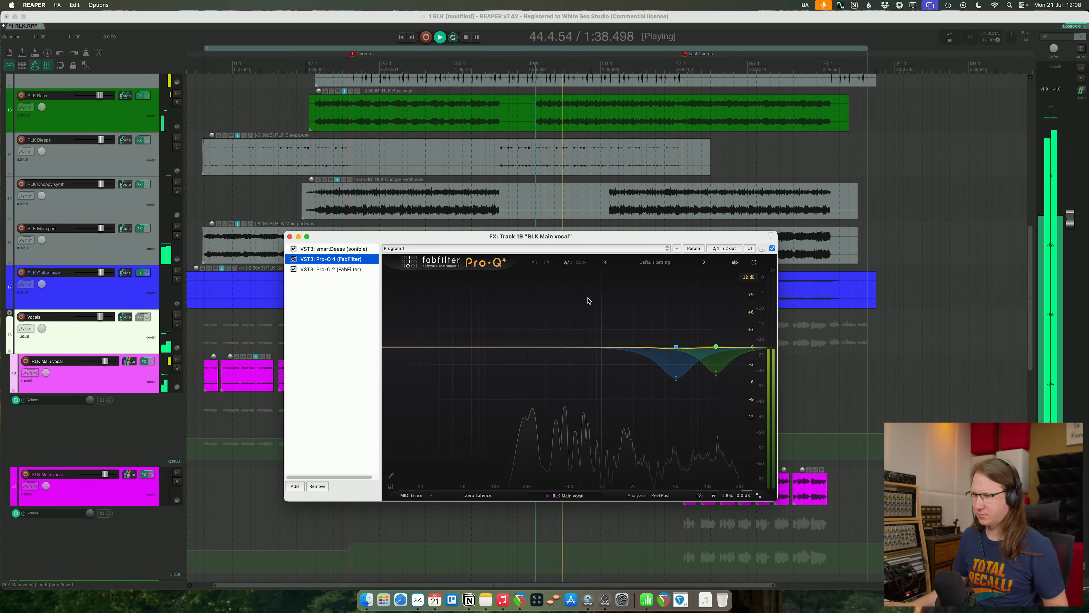
pyautogui.moveTo(718, 376)
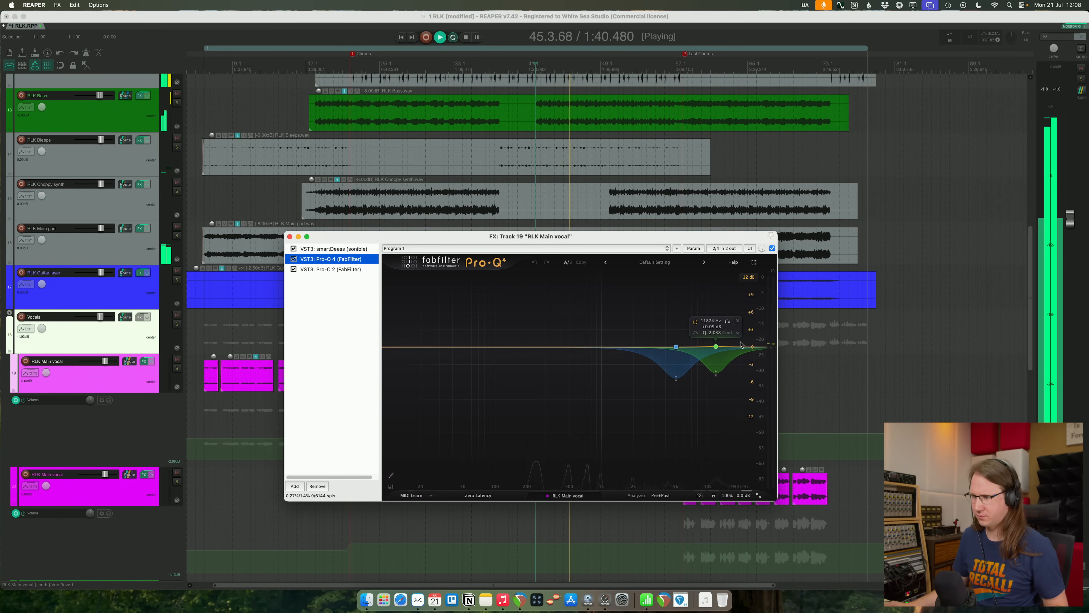
pyautogui.moveTo(717, 375); pyautogui.dragTo(716, 395)
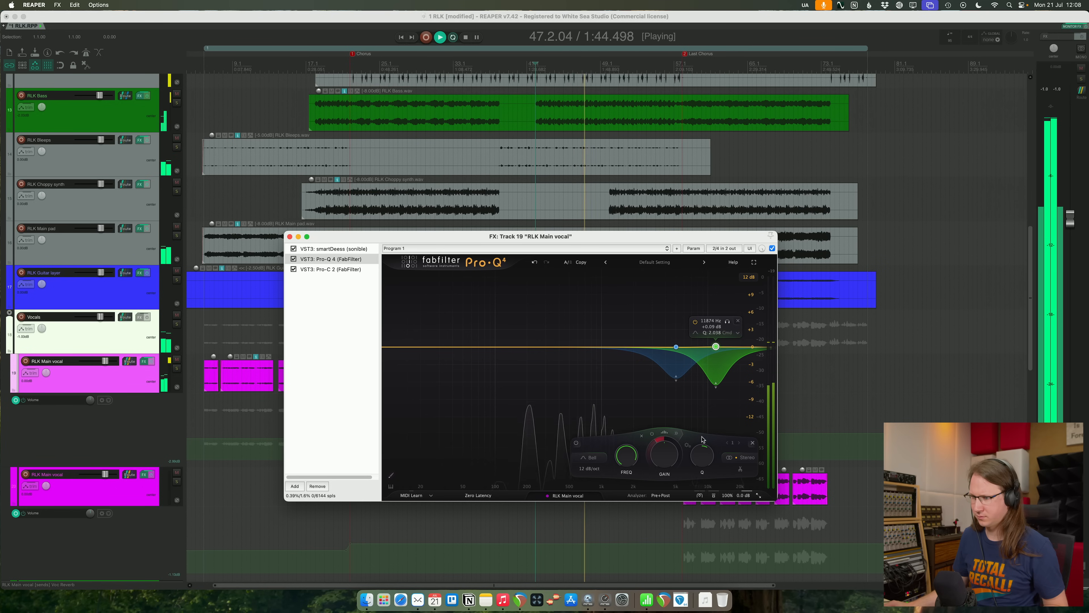
pyautogui.moveTo(704, 451); pyautogui.dragTo(704, 443)
pyautogui.press('Escape')
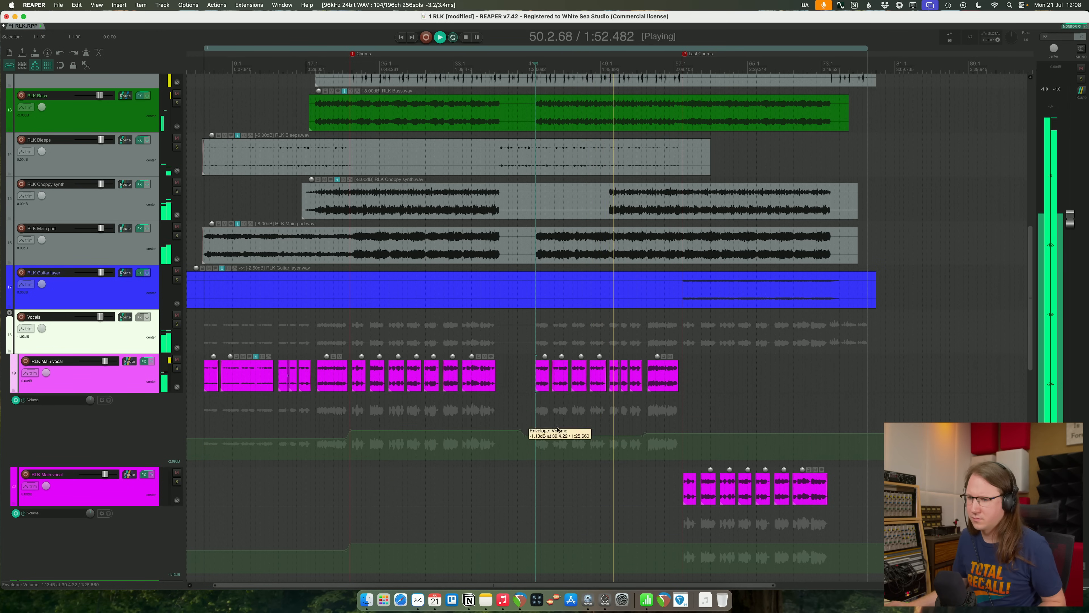
# - Readjust the second-verse section of the first main vocal's volume envelope to about -3.6 dB, replaying from the chorus's end, and save the project
pyautogui.click(565, 436)
pyautogui.press('space')
pyautogui.click(461, 327)
pyautogui.press('space')
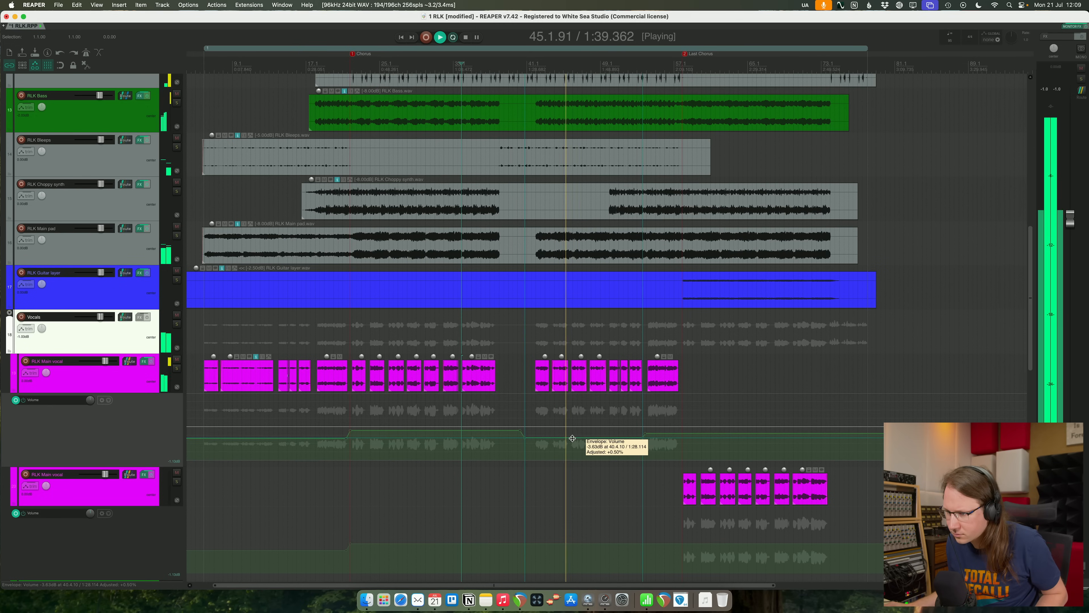
pyautogui.press('super+s')
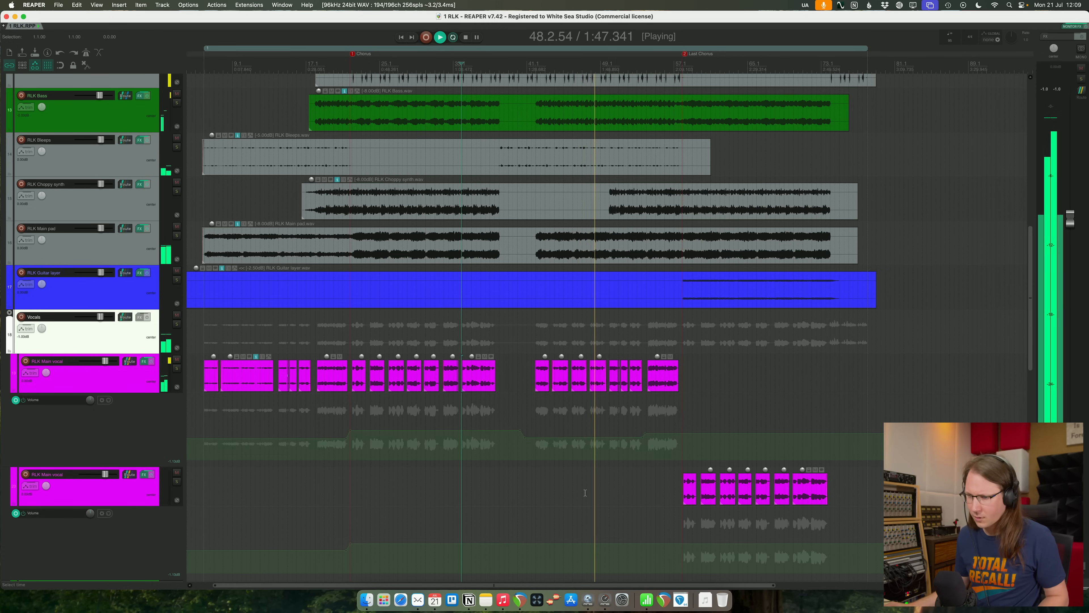
# - Play from the song start and fine-tune the first-verse section of the first main vocal's volume envelope
pyautogui.click(204, 477)
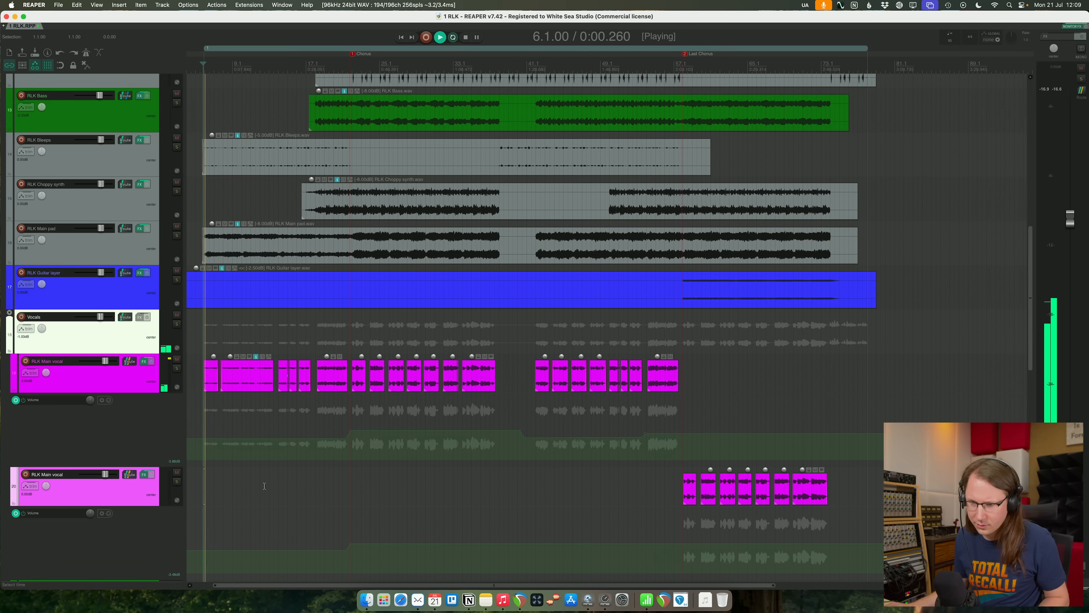
pyautogui.moveTo(283, 434); pyautogui.dragTo(262, 438)
pyautogui.scroll(3, 265, 448)
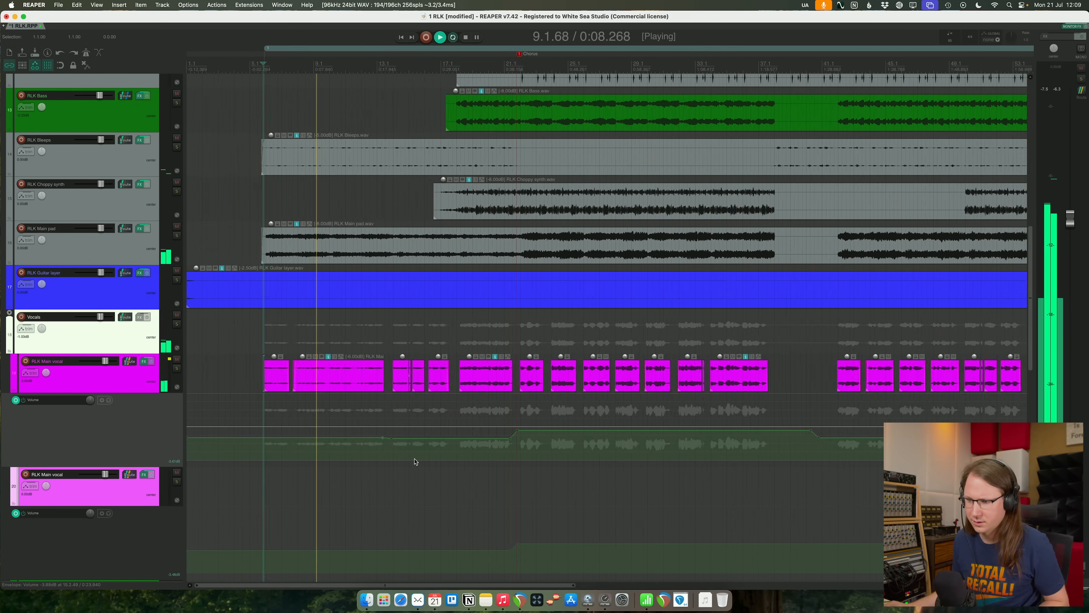
pyautogui.scroll(1, 414, 461)
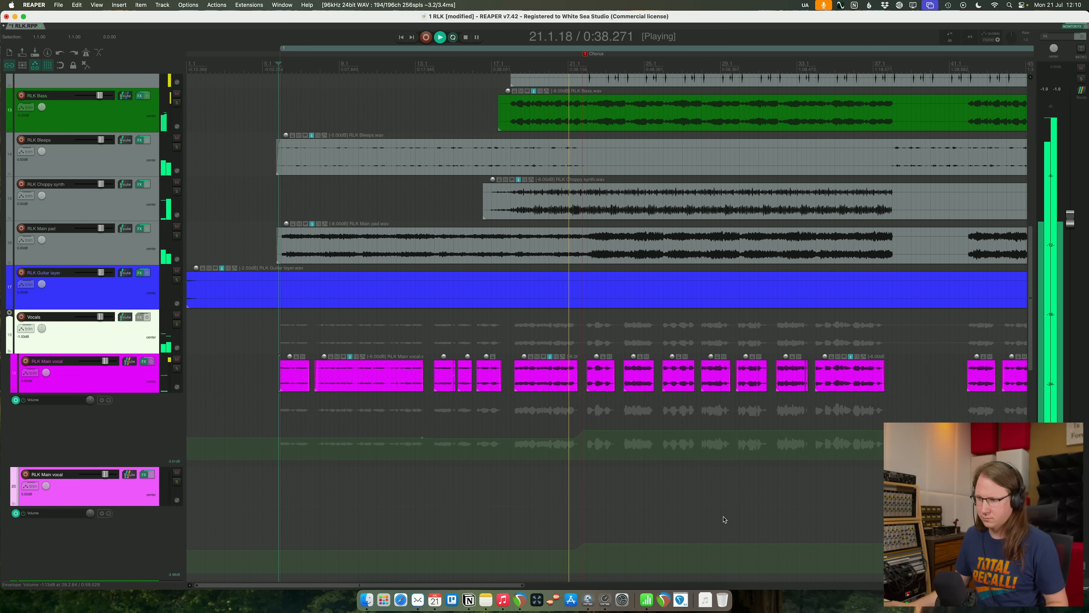
pyautogui.click(709, 518)
pyautogui.click(653, 501)
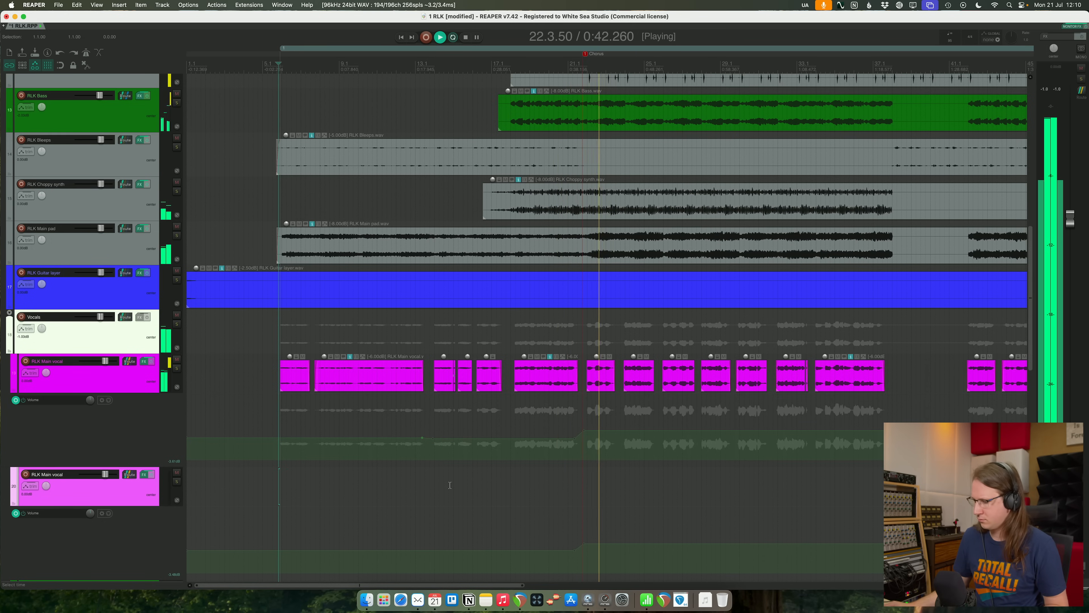
pyautogui.scroll(-4, 455, 482)
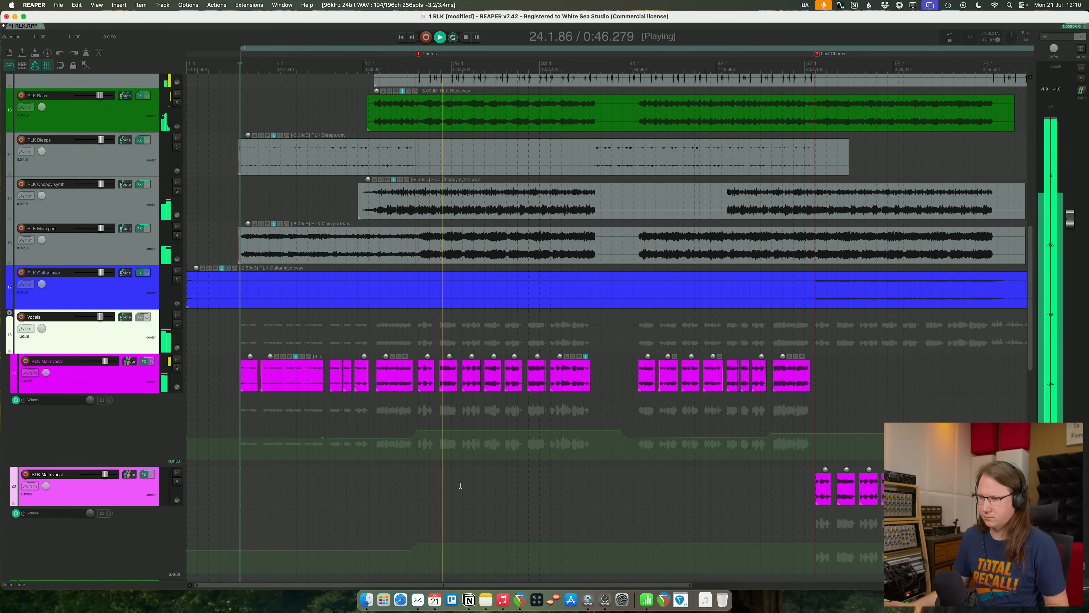
pyautogui.moveTo(315, 479); pyautogui.dragTo(643, 492)
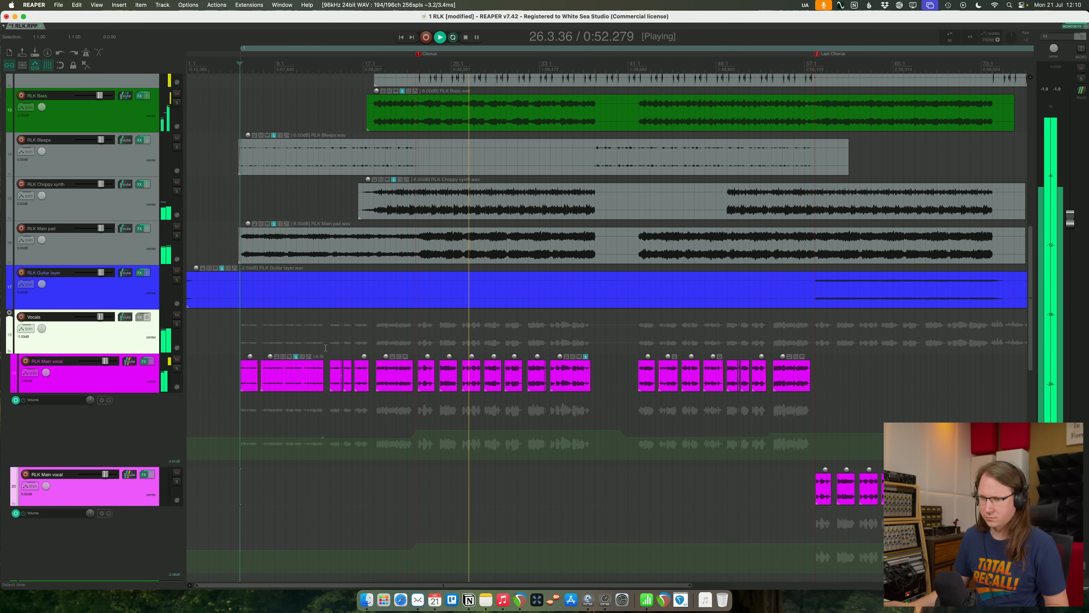
# - In the first main vocal's smart:deess, set the sibilants shaping to 119 and the suppression to 36, and close the effects window
pyautogui.click(144, 384)
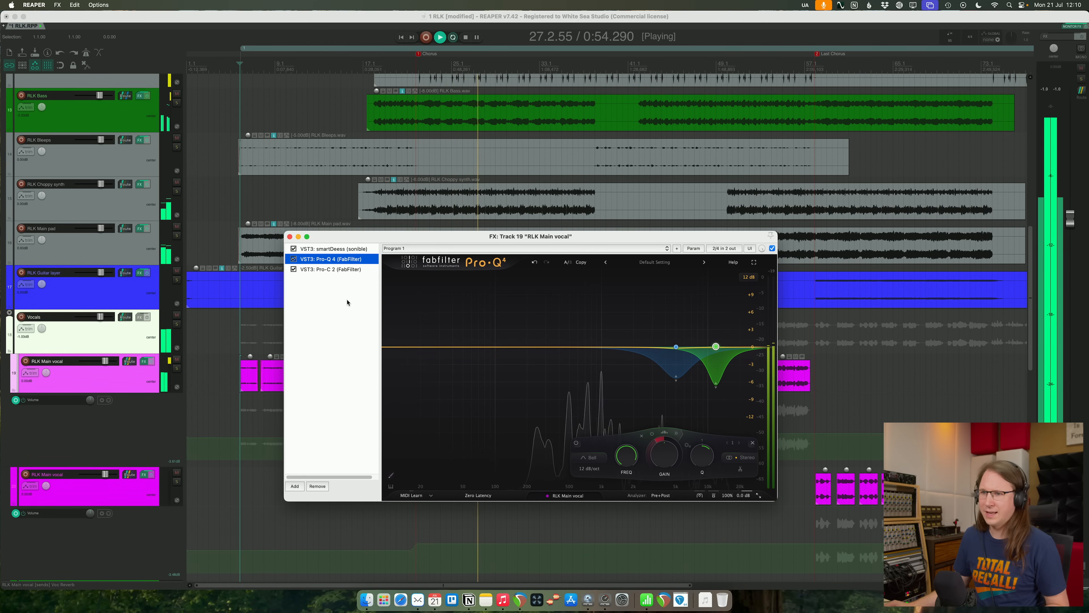
pyautogui.click(354, 249)
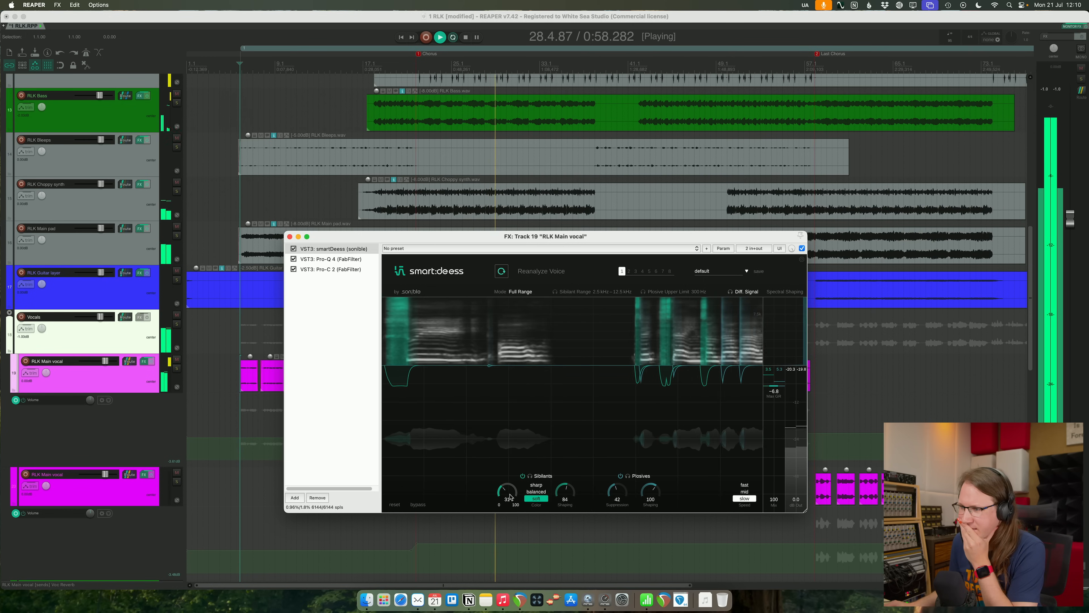
pyautogui.moveTo(568, 493); pyautogui.dragTo(564, 469)
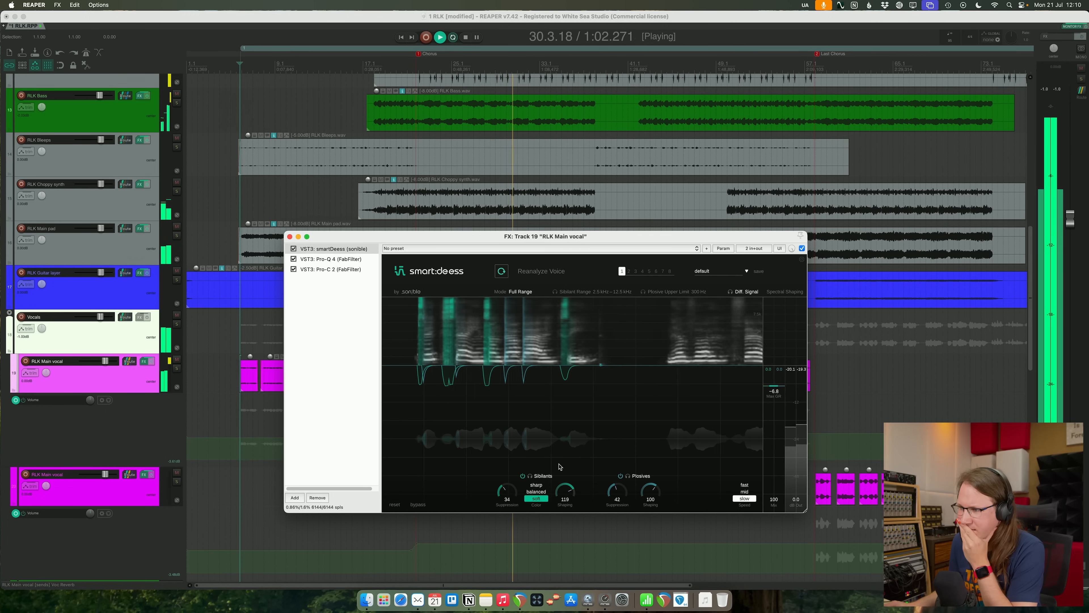
pyautogui.moveTo(515, 493); pyautogui.dragTo(514, 490)
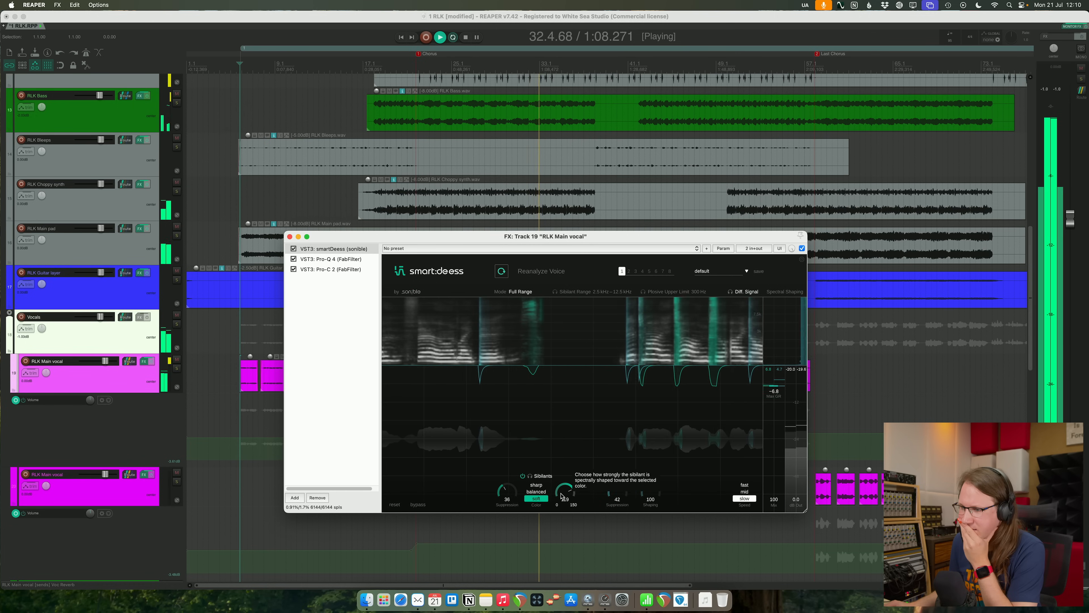
pyautogui.click(290, 236)
# - Slightly lower the final section of the first main vocal's volume envelope, leading into the last chorus, and save the project
pyautogui.scroll(-6, 571, 468)
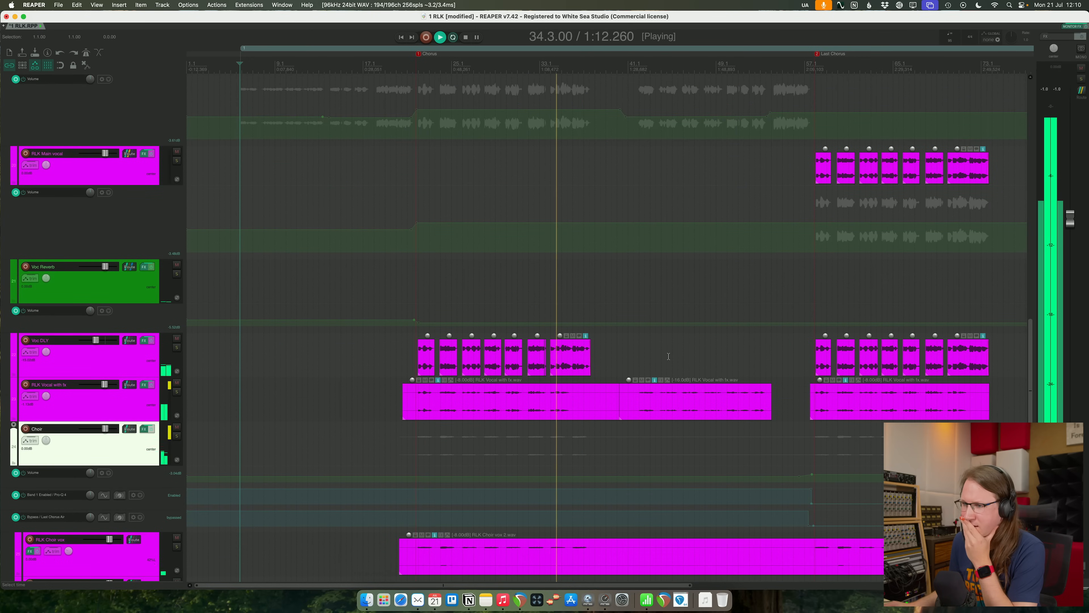
pyautogui.scroll(-3, 669, 356)
pyautogui.scroll(10, 669, 356)
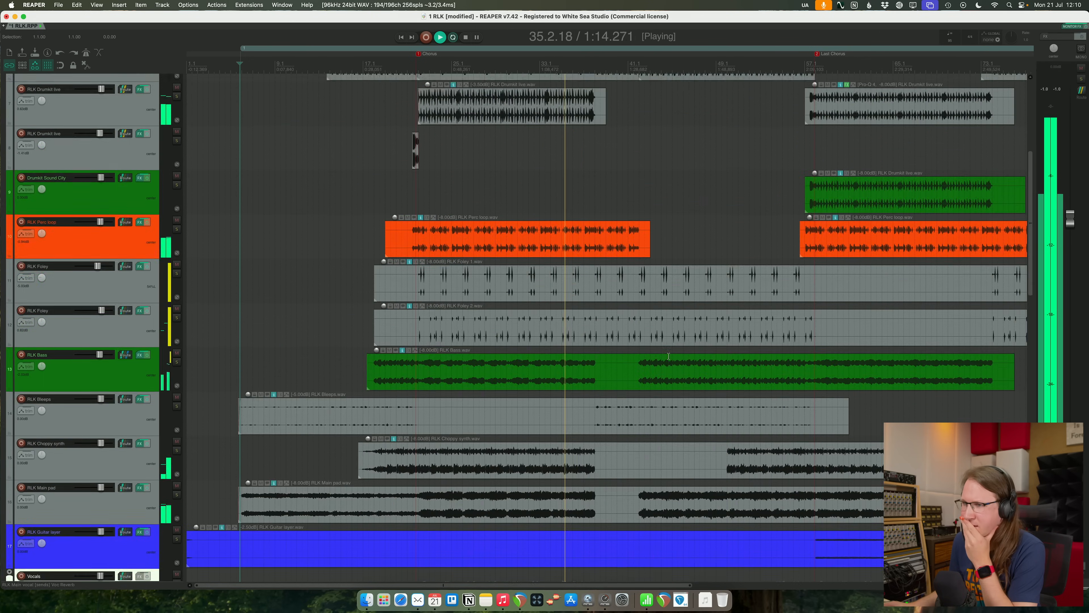
pyautogui.scroll(-5, 668, 356)
pyautogui.scroll(-2, 668, 360)
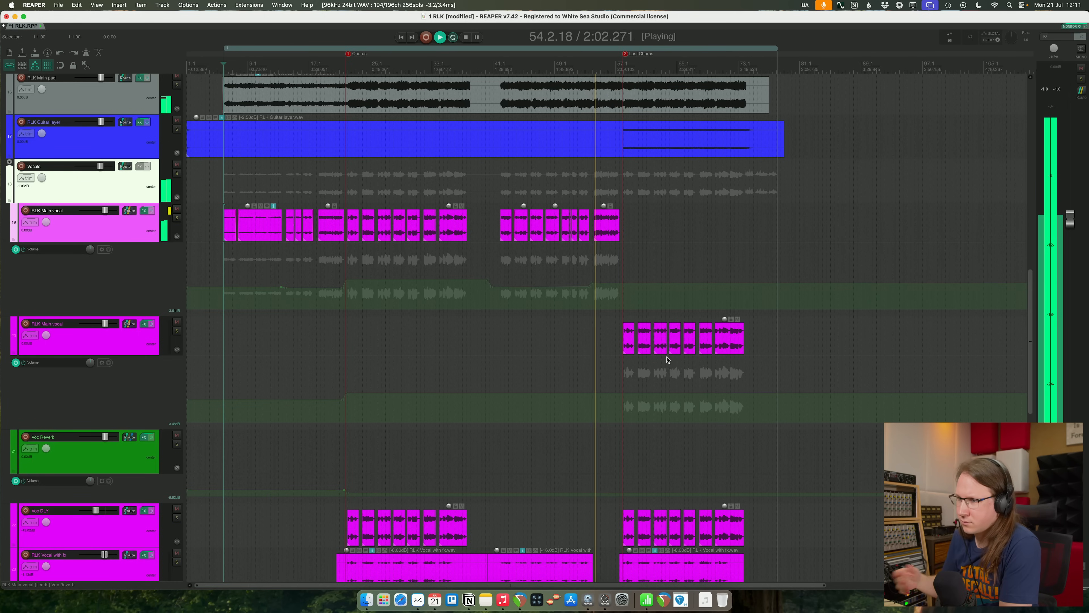
pyautogui.moveTo(637, 283); pyautogui.dragTo(637, 286)
pyautogui.click(691, 228)
pyautogui.press('super+s')
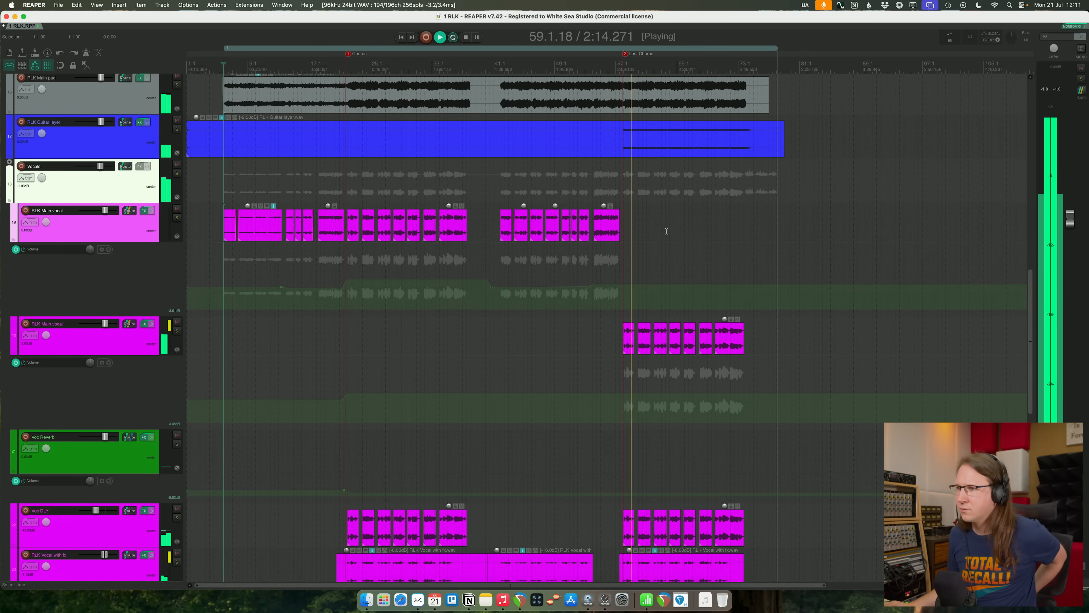
# - Check the loudness and limiting in the MASTER track's Pro-L 2 and look at its Pro-MB during the last chorus
pyautogui.scroll(15, 345, 182)
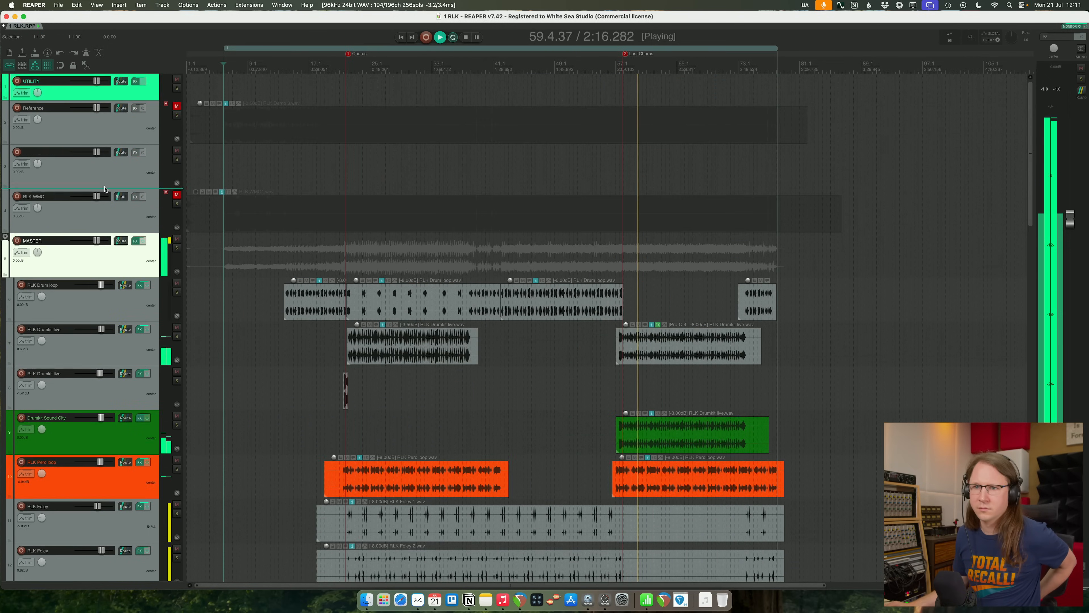
pyautogui.click(137, 241)
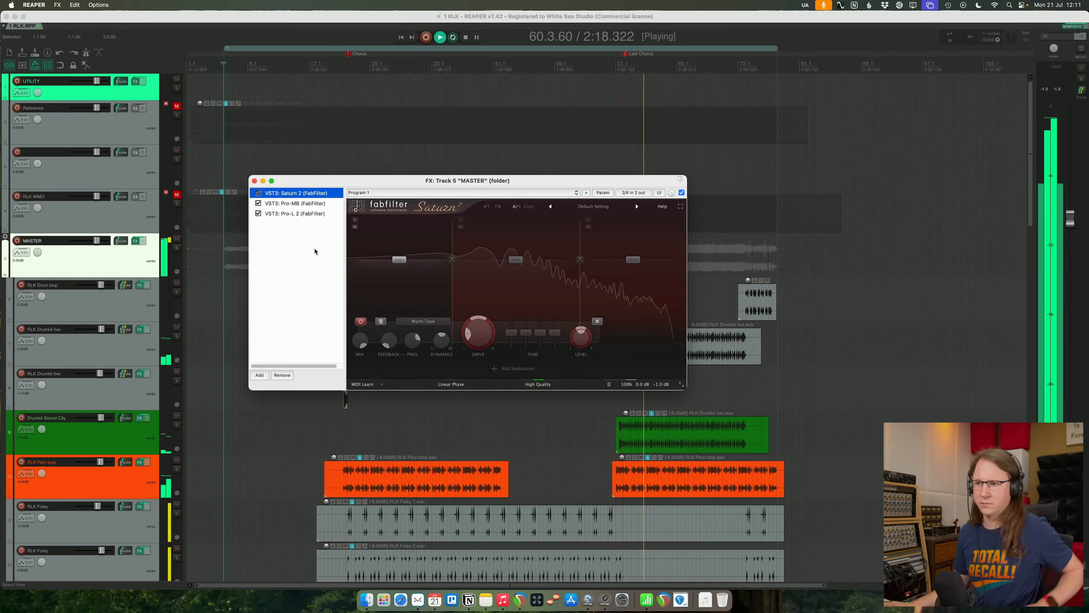
pyautogui.click(295, 213)
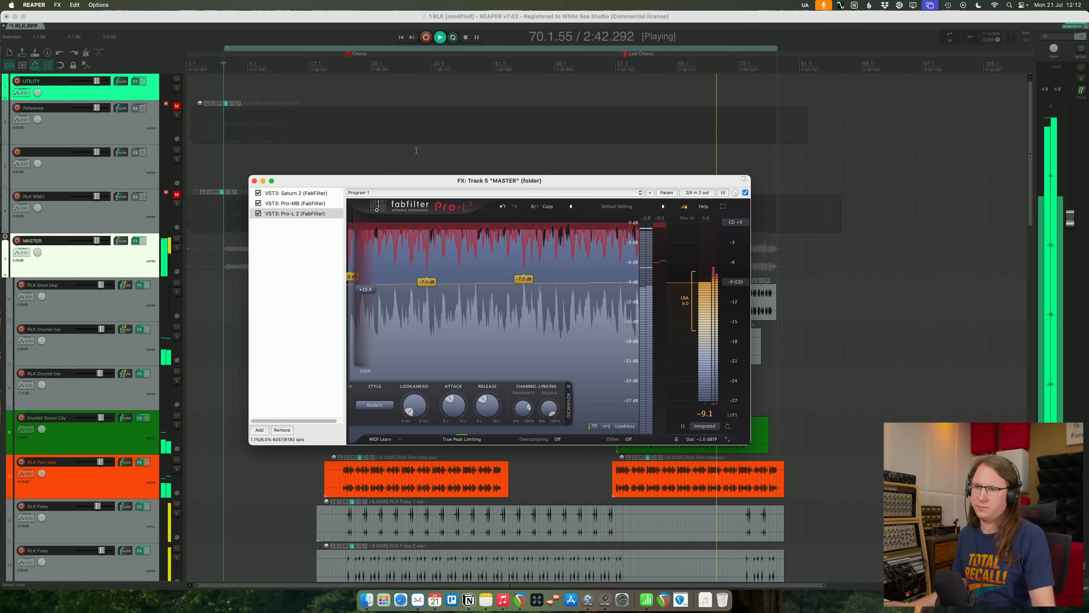
pyautogui.click(292, 203)
pyautogui.click(255, 181)
# - Slightly raise the last-chorus level in the second main vocal's volume envelope, replaying from just before the last chorus
pyautogui.scroll(-15, 872, 409)
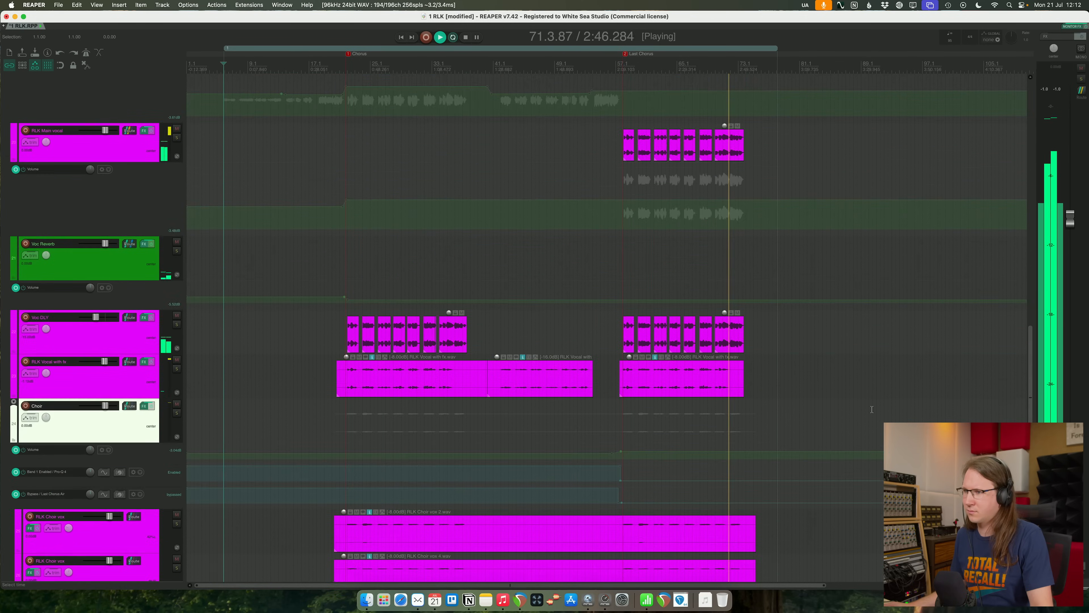
pyautogui.scroll(3, 784, 354)
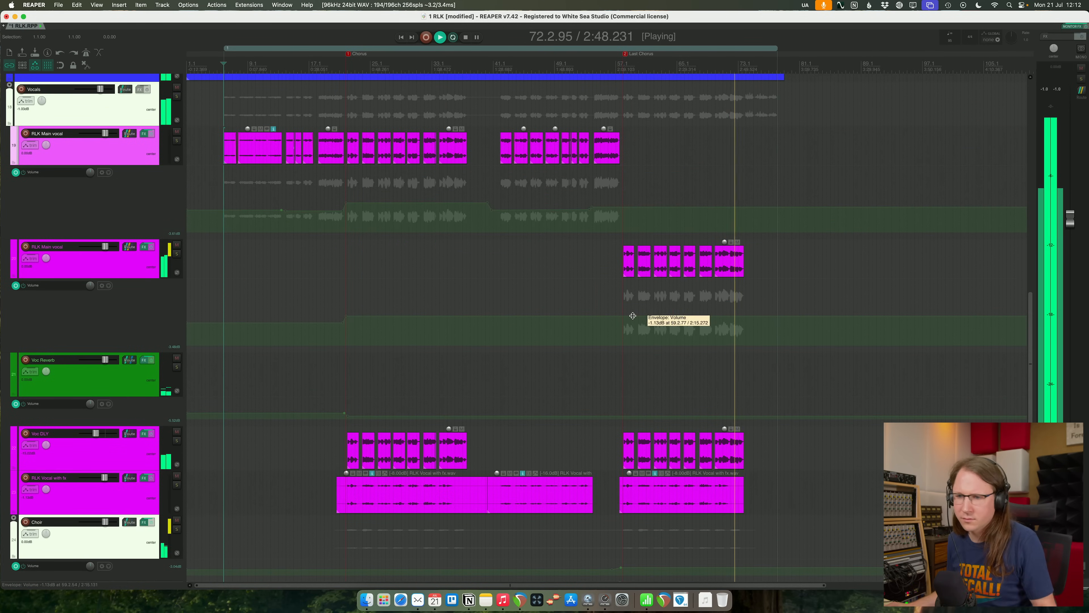
pyautogui.keyDown('shift'); pyautogui.click(615, 316); pyautogui.keyUp('shift')
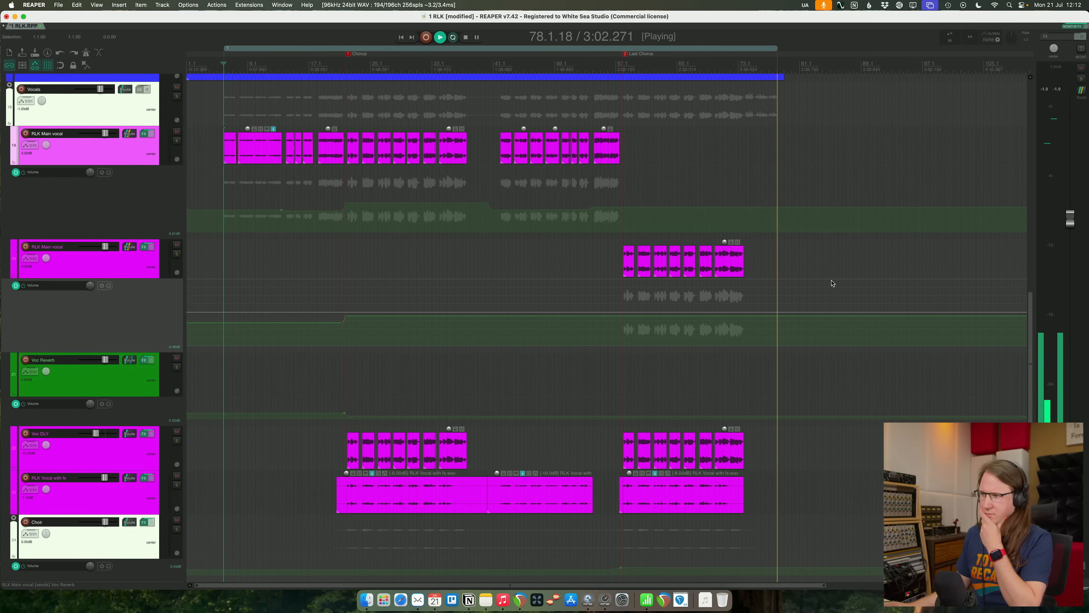
pyautogui.press('space')
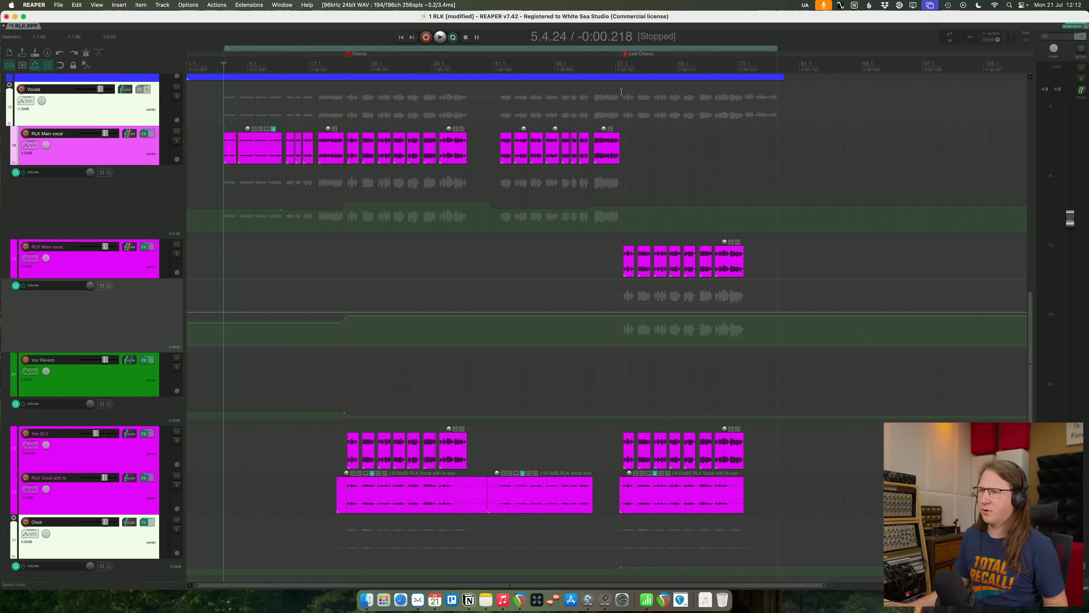
pyautogui.click(599, 59)
pyautogui.press('space')
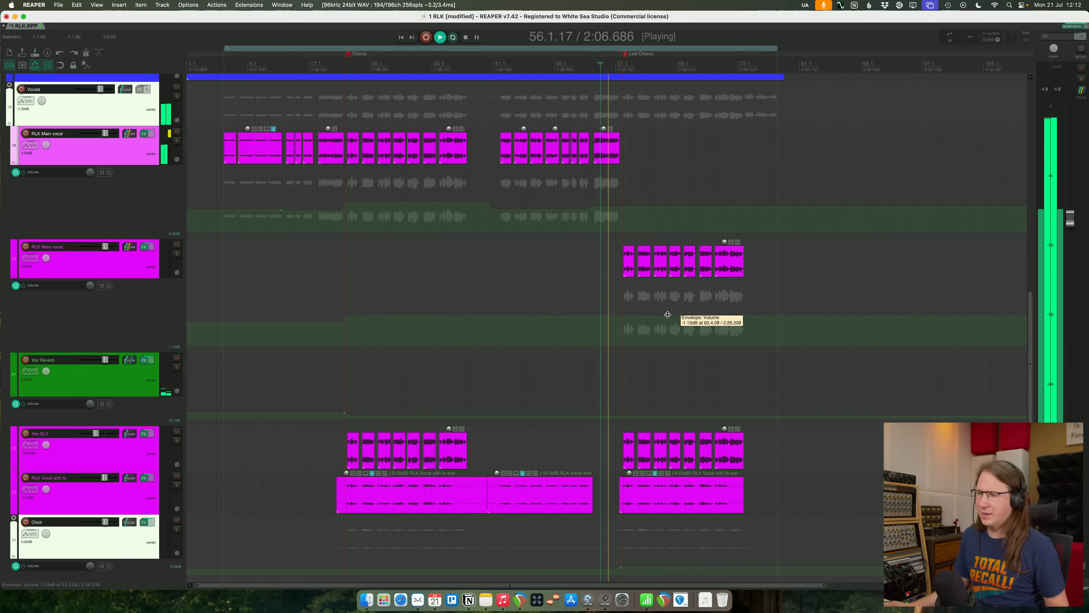
pyautogui.moveTo(667, 315); pyautogui.dragTo(711, 315)
pyautogui.click(810, 381)
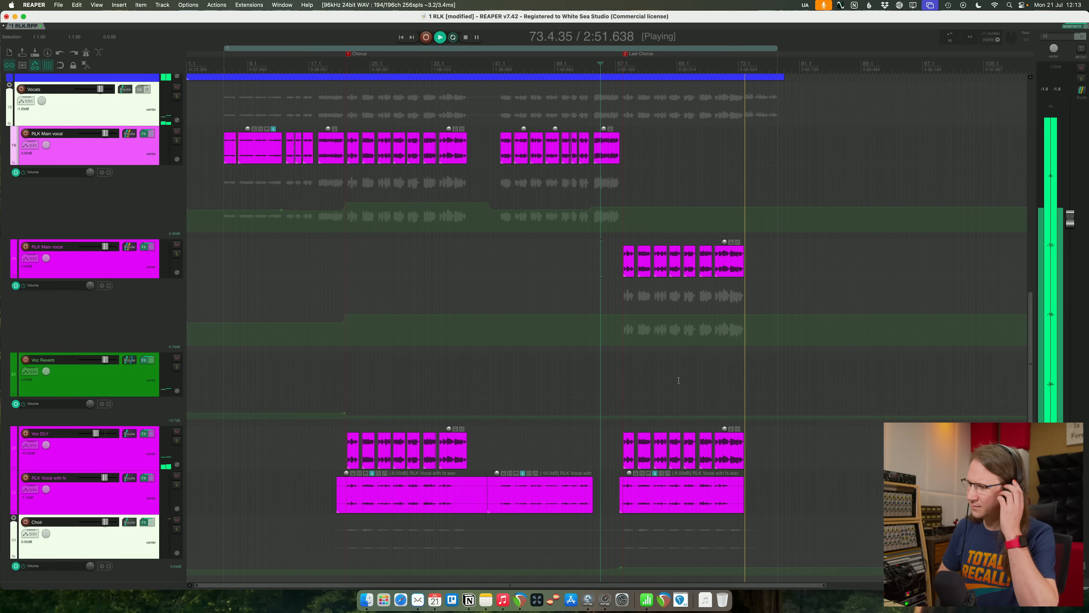
pyautogui.press('space')
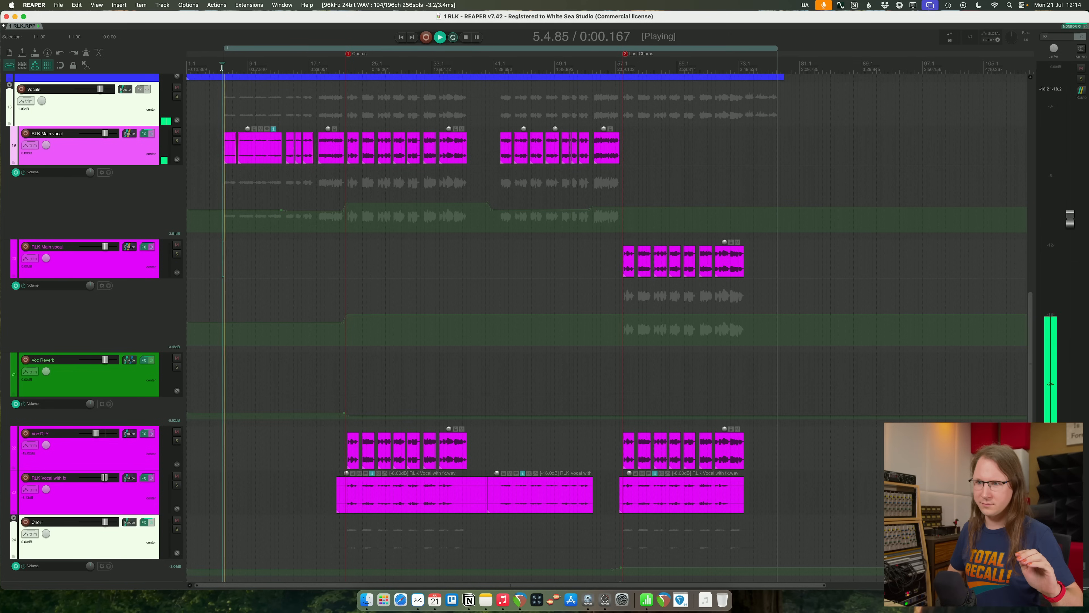
# - Listen to the mix from the song start through the first verse, and replay it from bar 17 into the chorus
pyautogui.press('space')
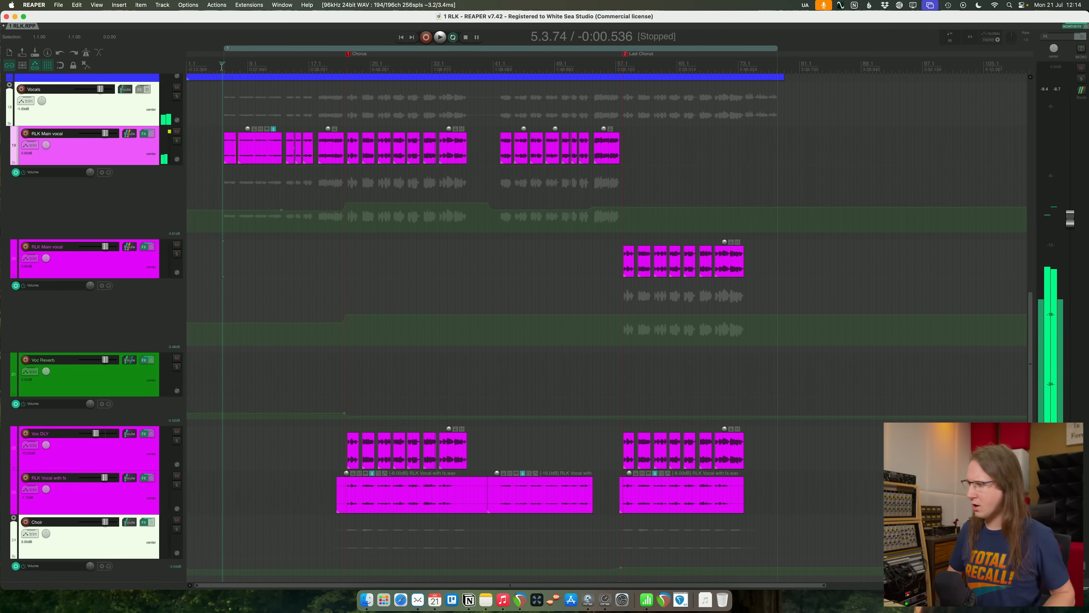
pyautogui.press('space')
pyautogui.press('space')
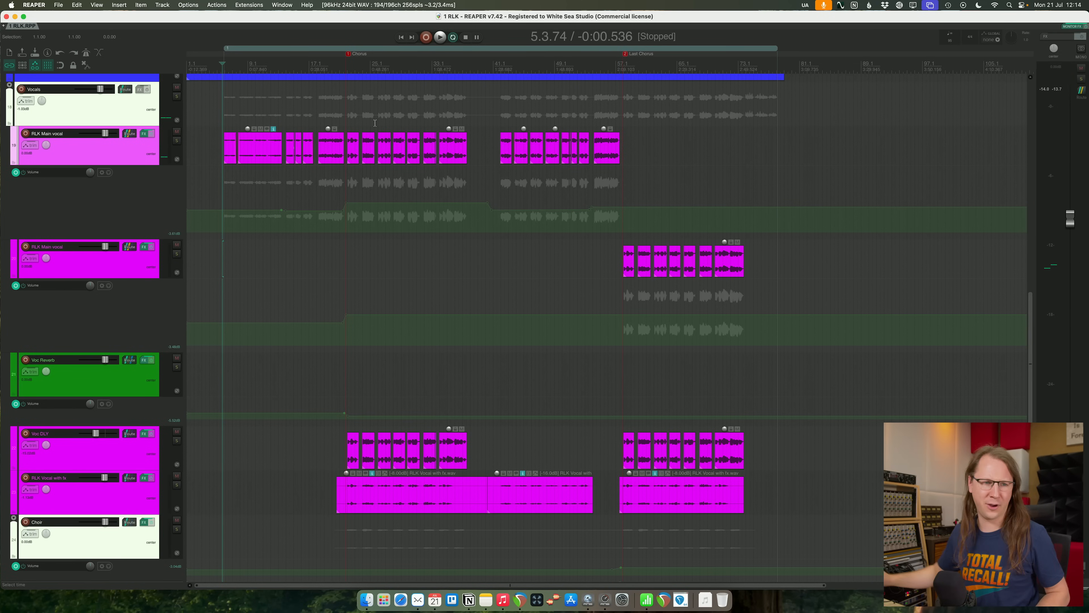
pyautogui.press('space')
pyautogui.press('space')
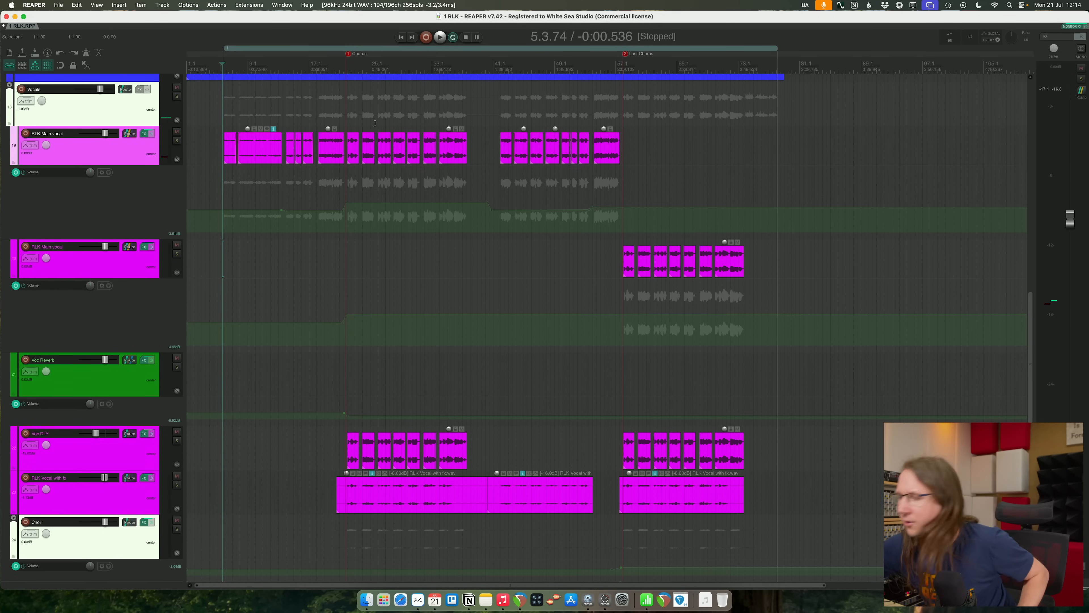
pyautogui.press('space')
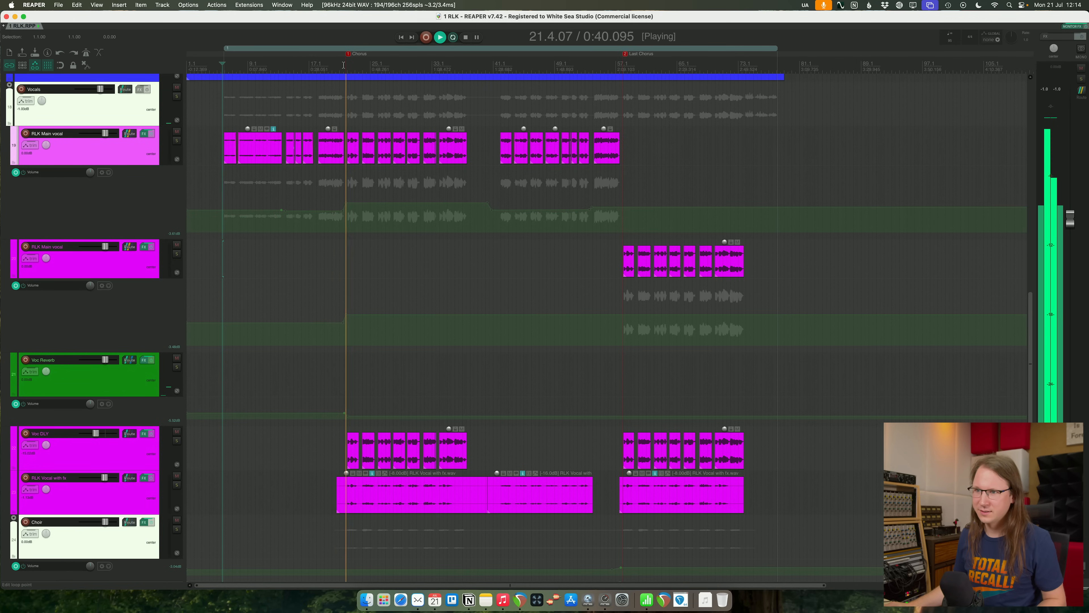
pyautogui.press('space')
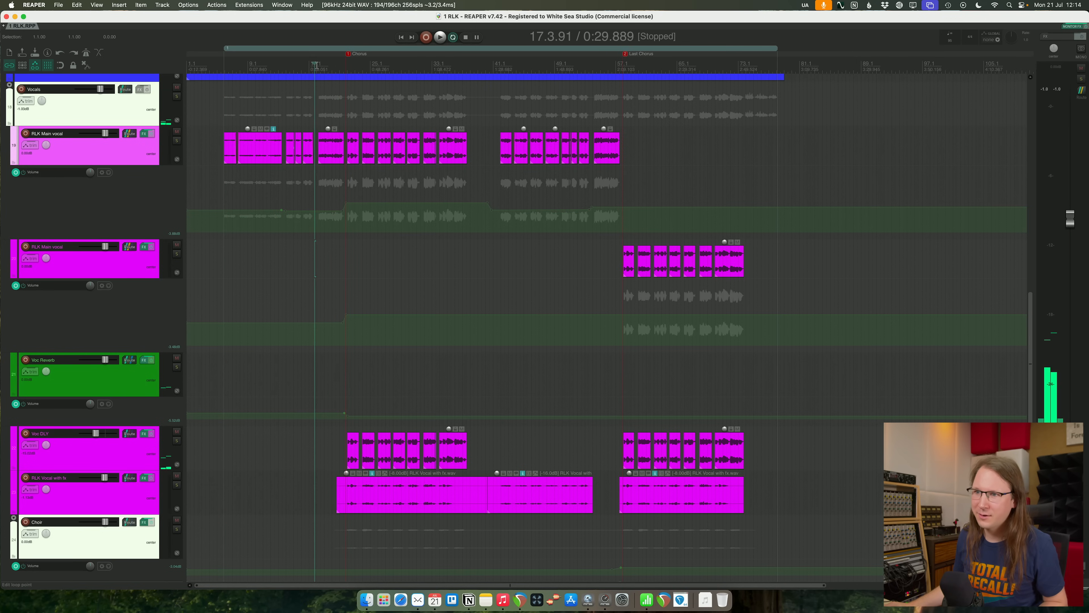
pyautogui.click(318, 66)
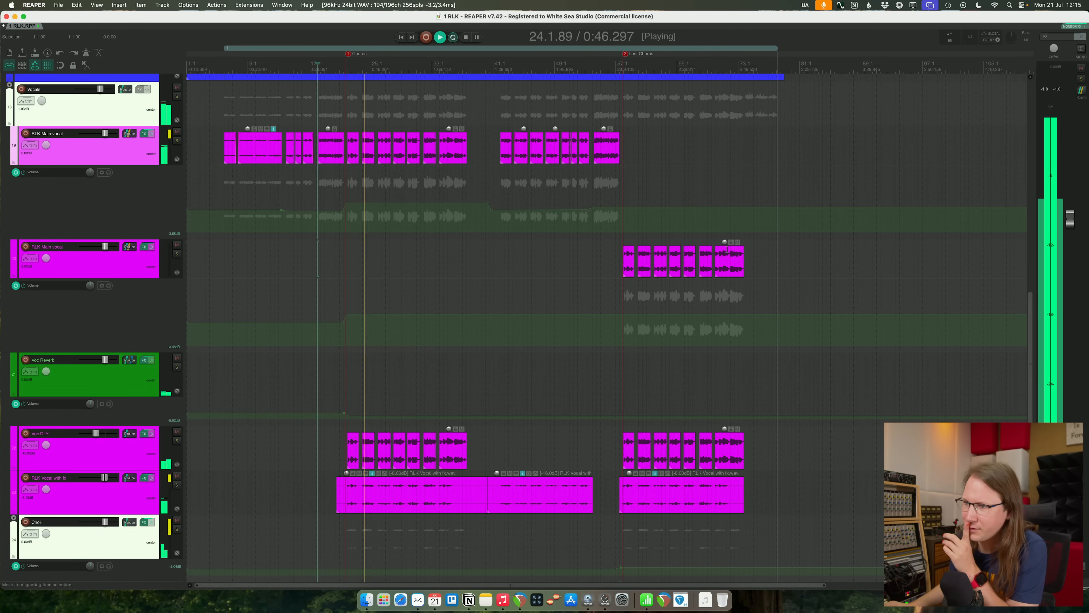
# - Briefly mute and unmute the RLK Perc loop track during the first chorus to compare, and select that track
pyautogui.scroll(5, 725, 256)
pyautogui.scroll(8, 725, 255)
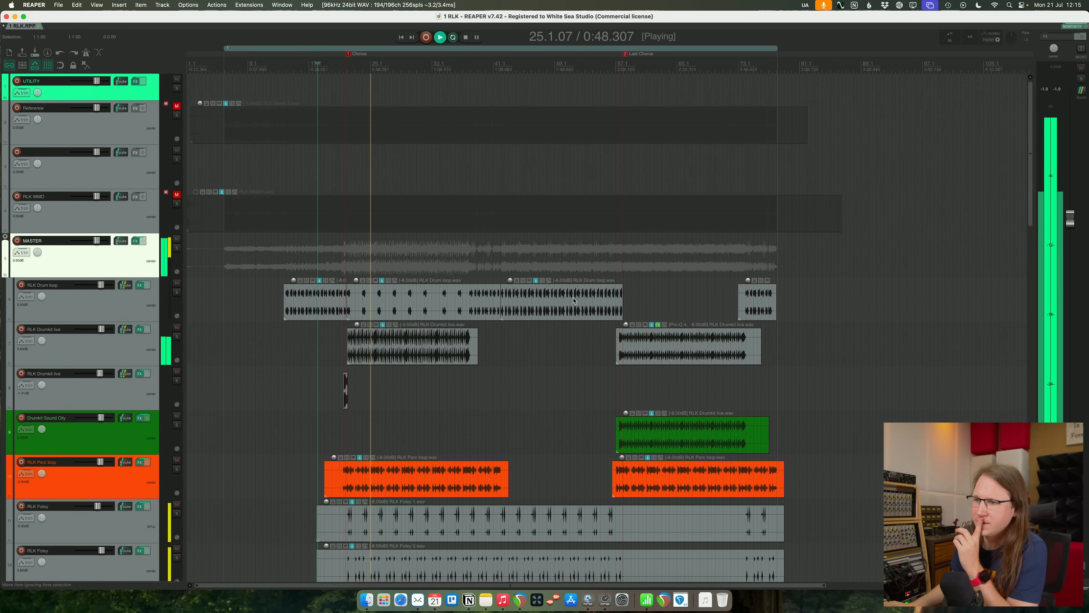
pyautogui.scroll(-4, 432, 386)
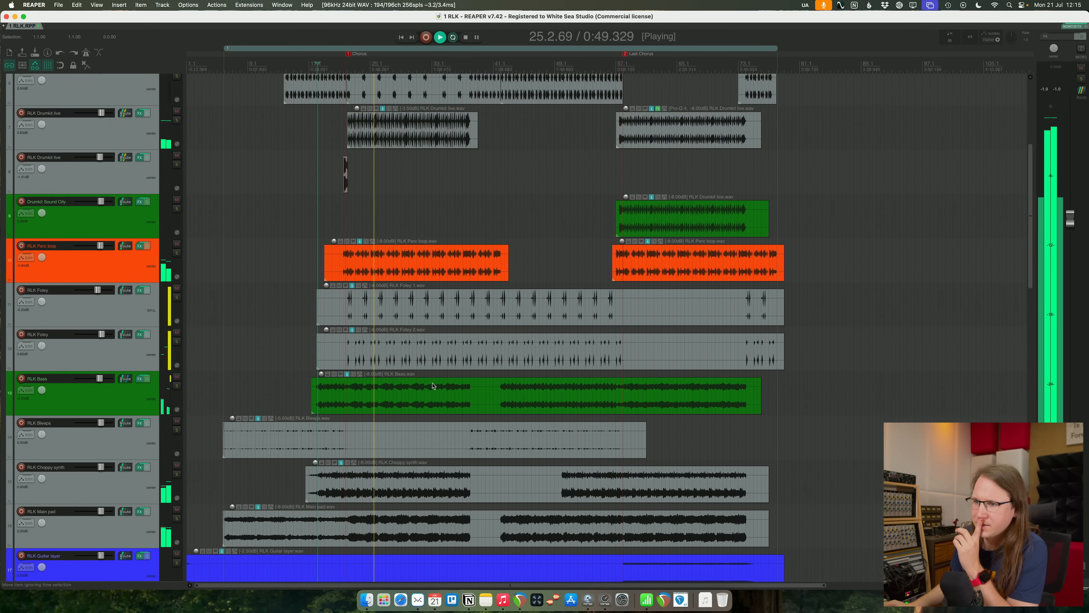
pyautogui.click(178, 245)
pyautogui.click(178, 245)
pyautogui.click(153, 267)
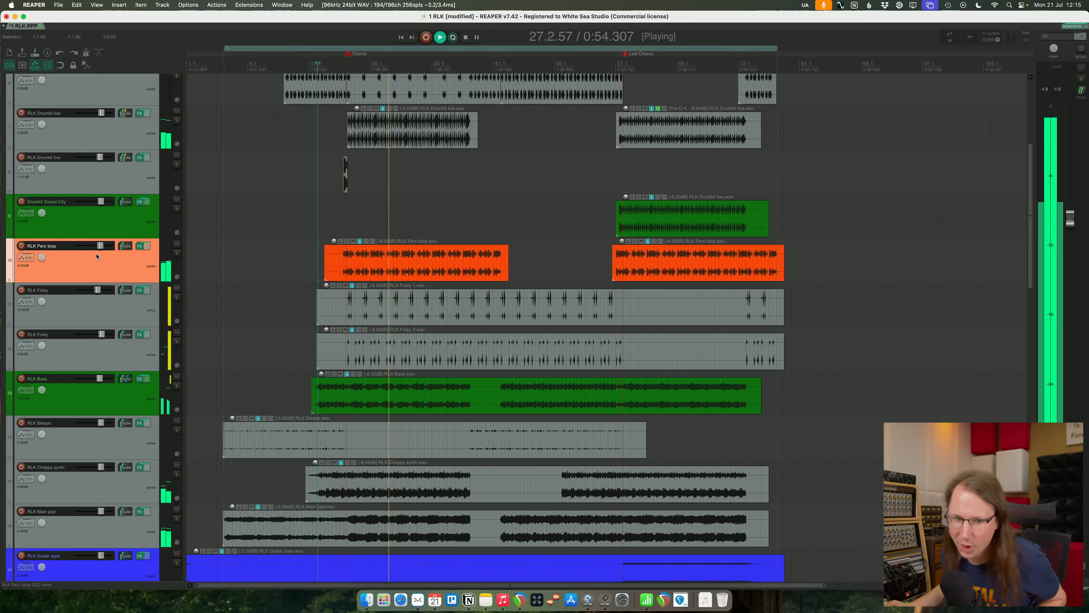
# - Slightly lower the volume of the RLK Perc loop track and of both RLK Foley tracks together, saving the project
pyautogui.moveTo(99, 248); pyautogui.dragTo(99, 246)
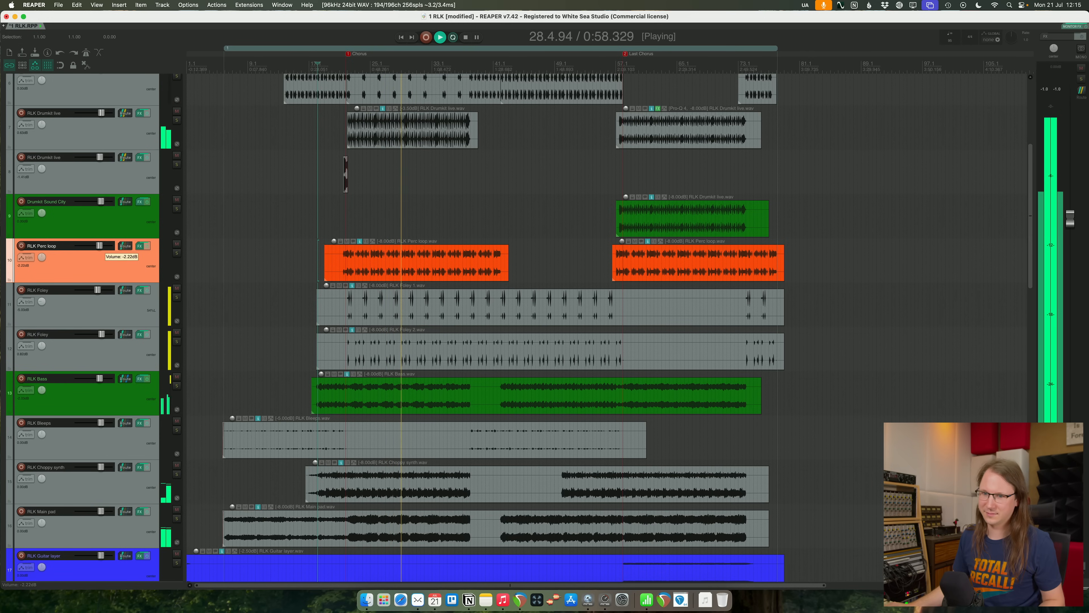
pyautogui.press('super+s')
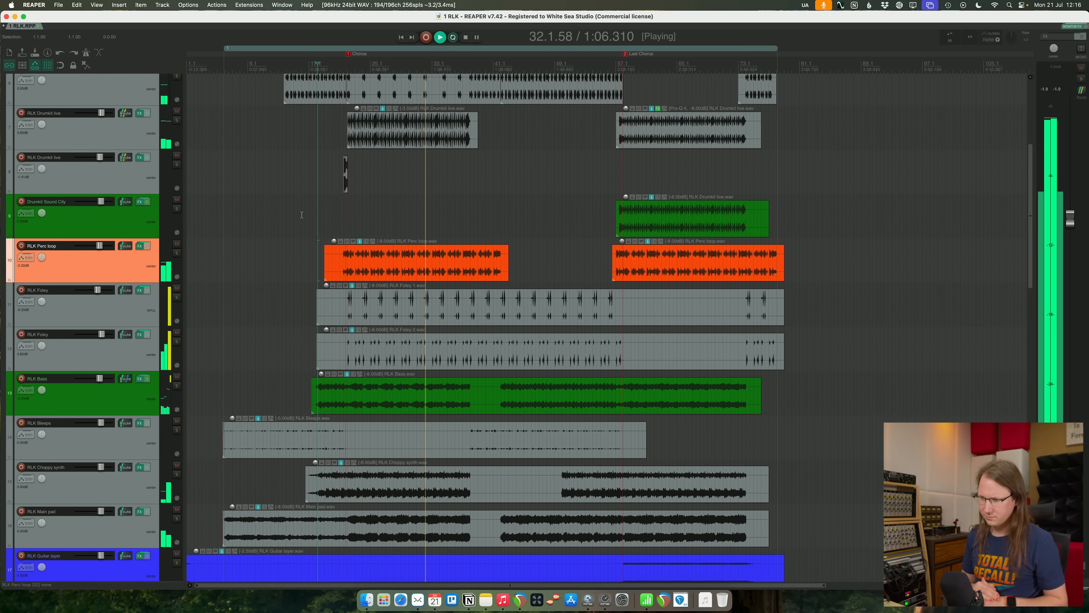
pyautogui.click(123, 310)
pyautogui.keyDown('shift'); pyautogui.click(121, 348); pyautogui.keyUp('shift')
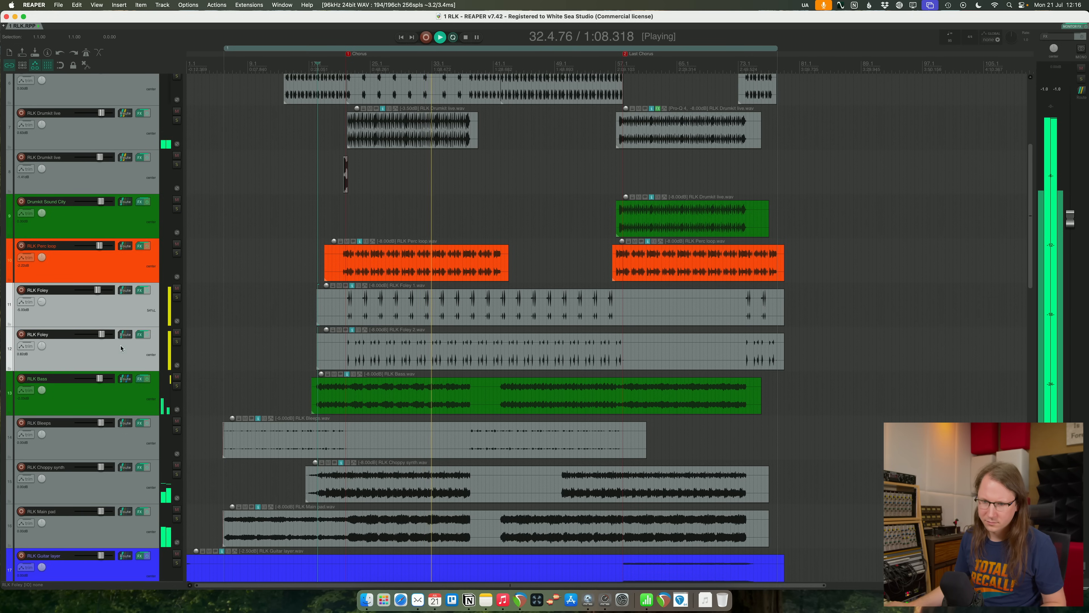
pyautogui.moveTo(98, 291); pyautogui.dragTo(97, 291)
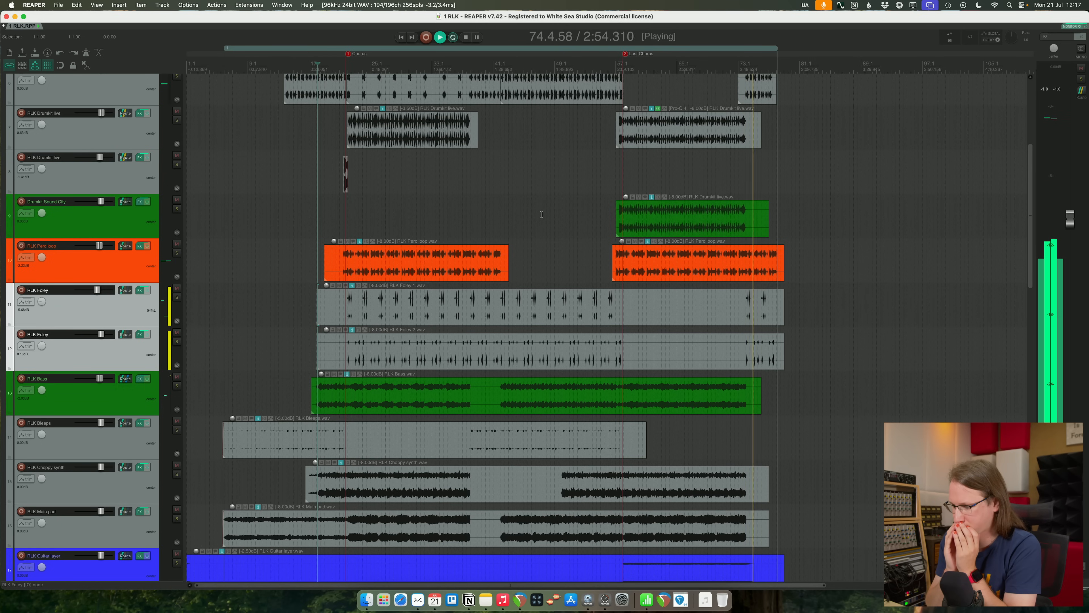
# - Play the song ending around the RLK Glitches item and solo the RLK Glitches track to hear it alone
pyautogui.scroll(-3, 780, 335)
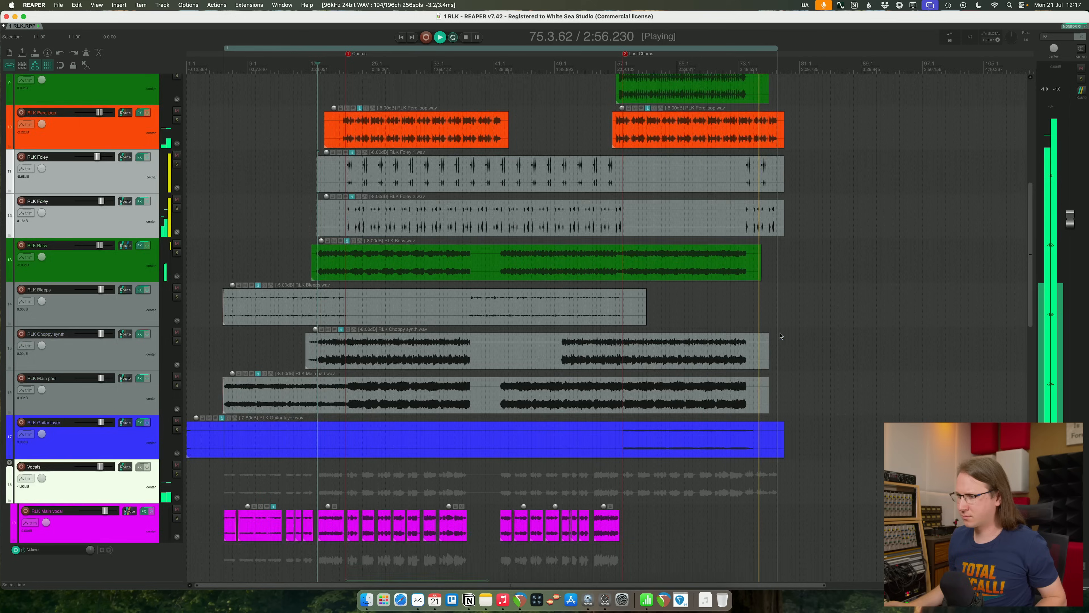
pyautogui.scroll(-10, 781, 336)
pyautogui.scroll(4, 817, 438)
pyautogui.scroll(5, 817, 439)
pyautogui.hscroll(-5, 666, 465)
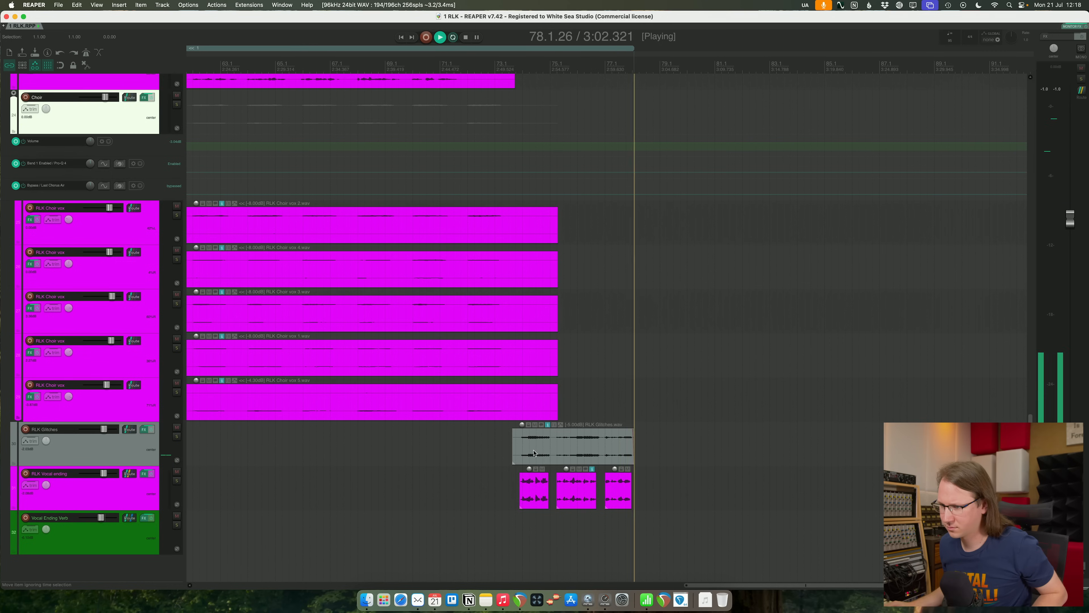
pyautogui.click(530, 453)
pyautogui.scroll(8, 531, 453)
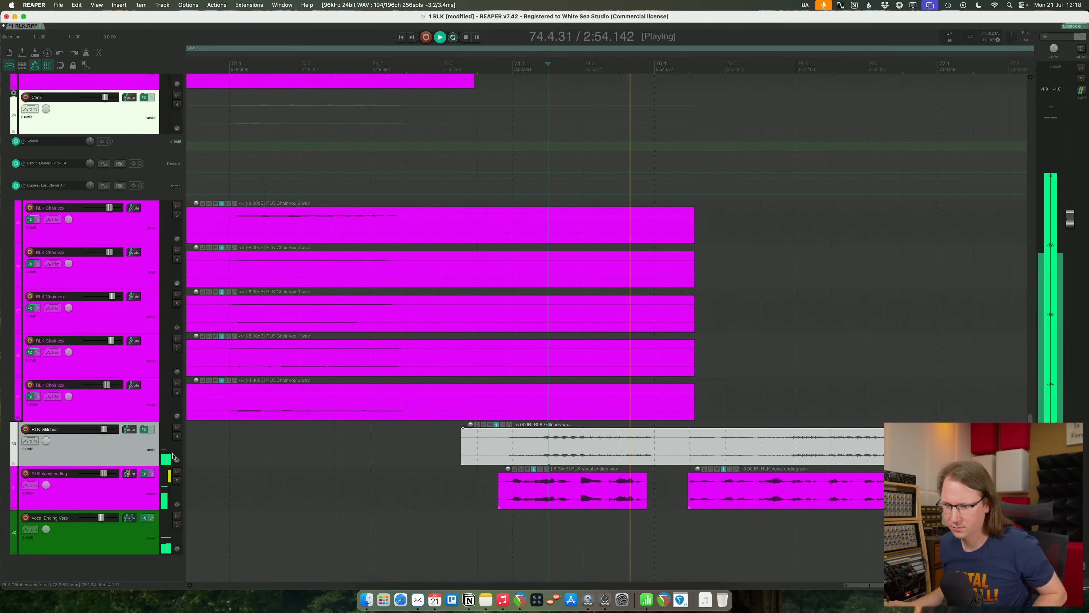
pyautogui.click(177, 437)
pyautogui.press('space')
pyautogui.press('space')
pyautogui.press('space')
# - Try flattening the 2.2 kHz boost to about 0 dB in the RLK Glitches track's Pro-Q 4 and audition it
pyautogui.click(147, 429)
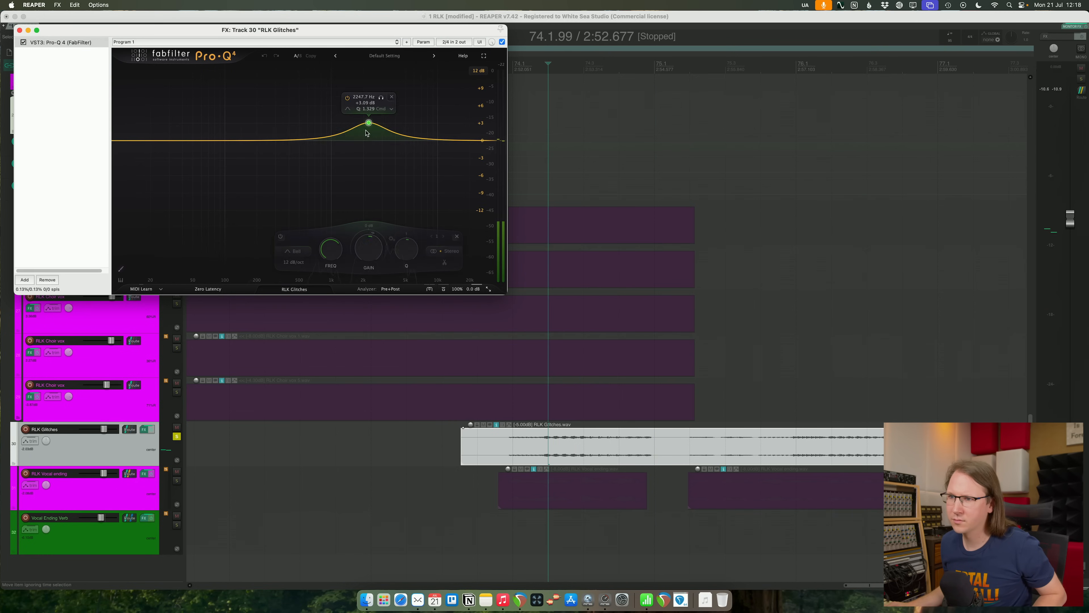
pyautogui.moveTo(367, 133); pyautogui.dragTo(366, 150)
pyautogui.press('space')
pyautogui.press('space')
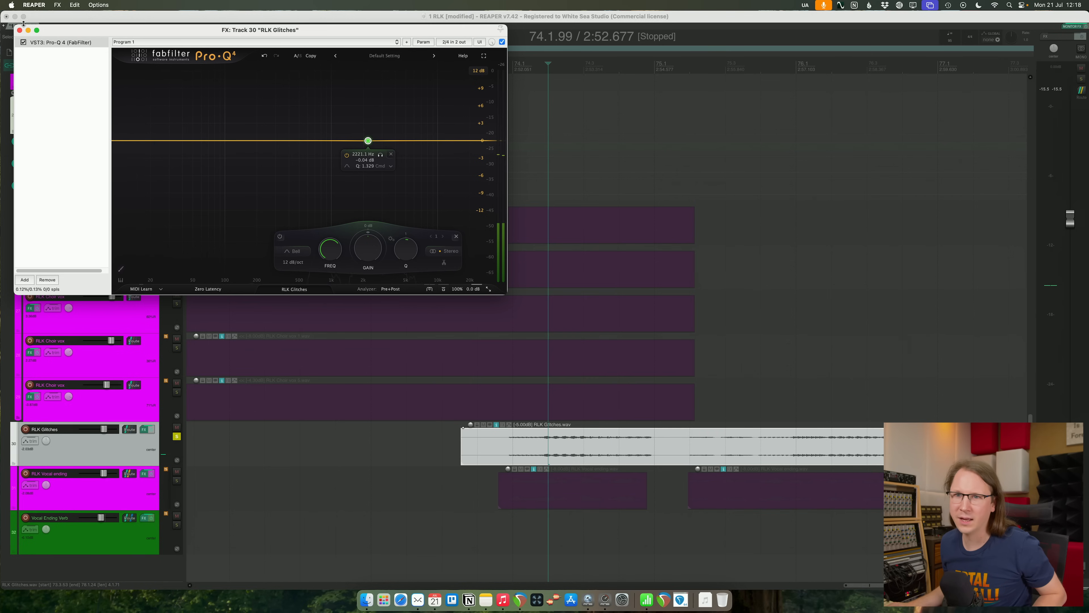
# - Remove Pro-Q 4 from the RLK Glitches track's effects and audition the soloed track without it
pyautogui.click(20, 30)
pyautogui.click(144, 430)
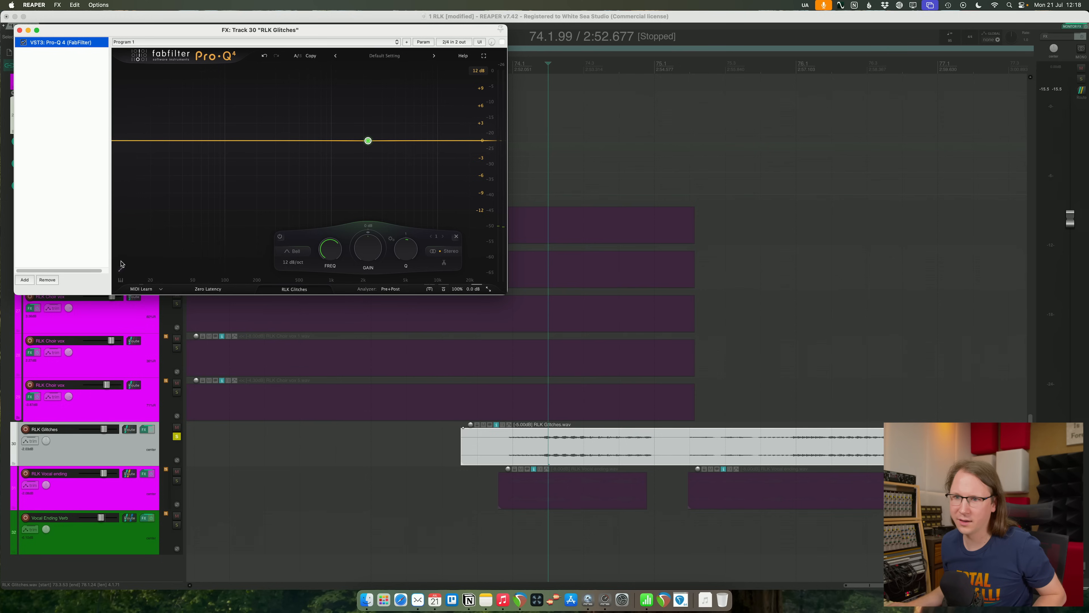
pyautogui.click(48, 280)
pyautogui.press('space')
# - Unsolo RLK Glitches, replay the ending in the full mix from just before the glitches, close the effects window and save the project
pyautogui.press('space')
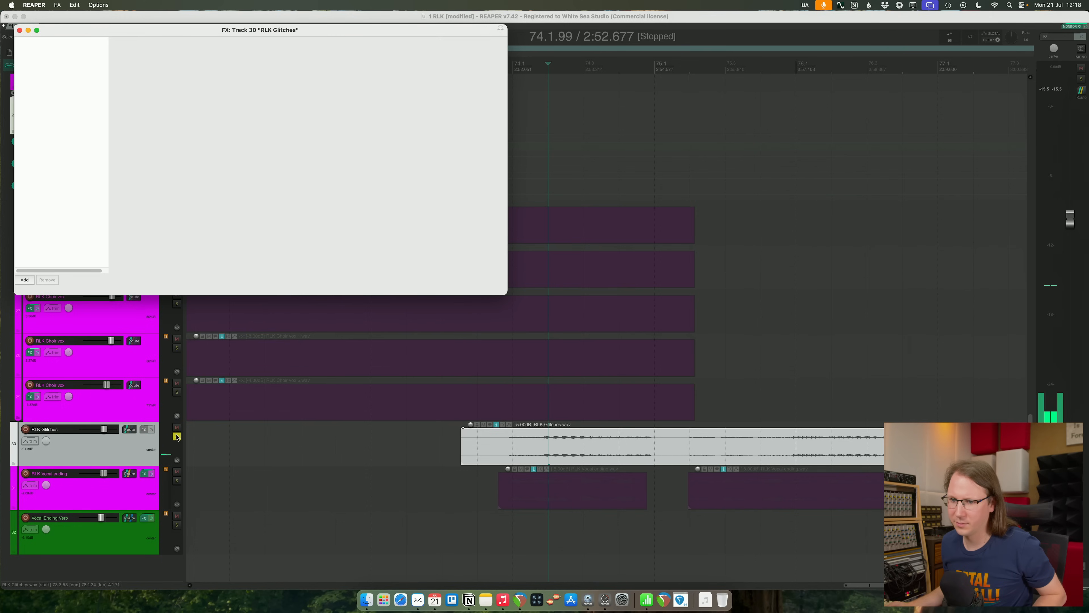
pyautogui.click(562, 441)
pyautogui.click(412, 442)
pyautogui.press('space')
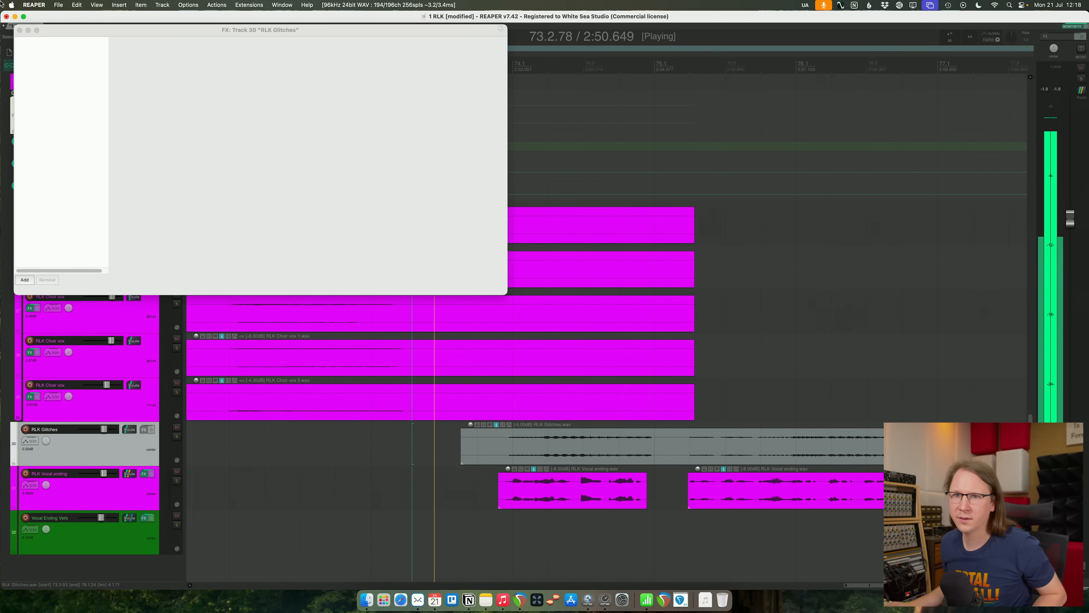
pyautogui.click(19, 30)
pyautogui.press('super+s')
pyautogui.scroll(-5, 837, 340)
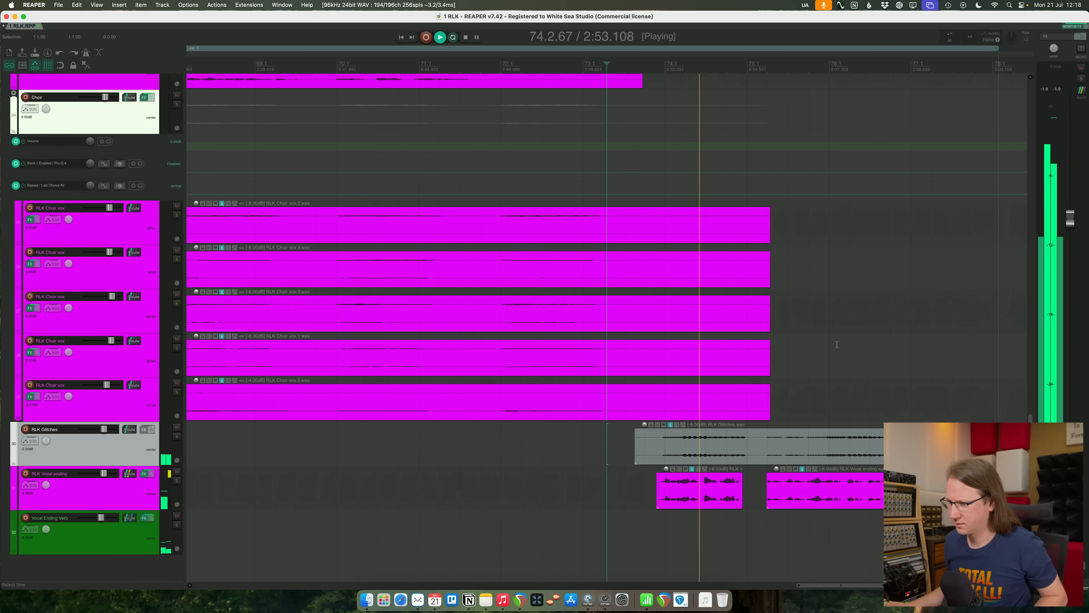
pyautogui.scroll(-4, 815, 365)
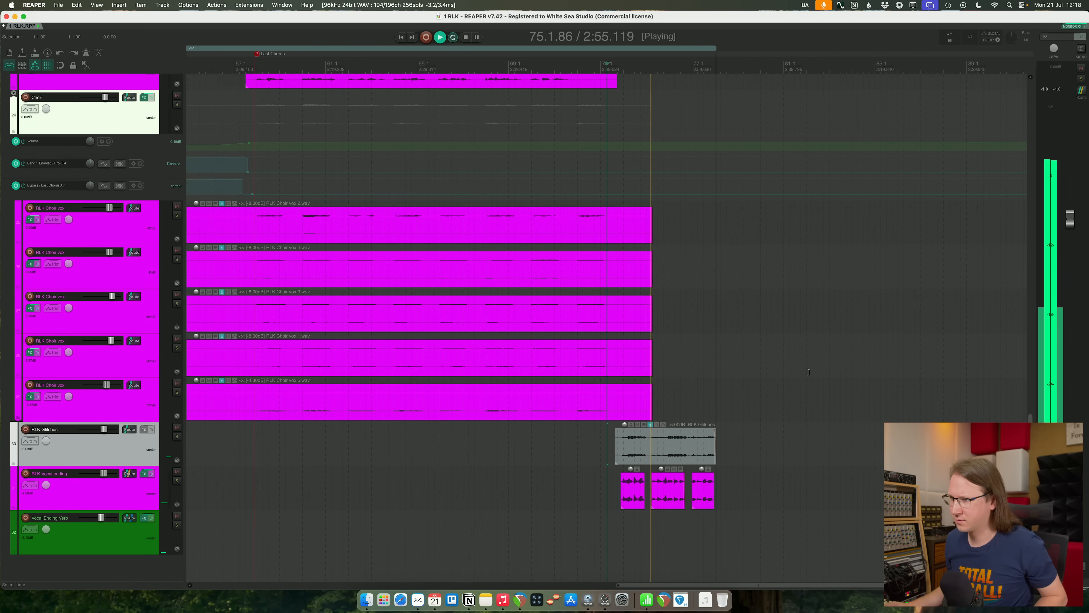